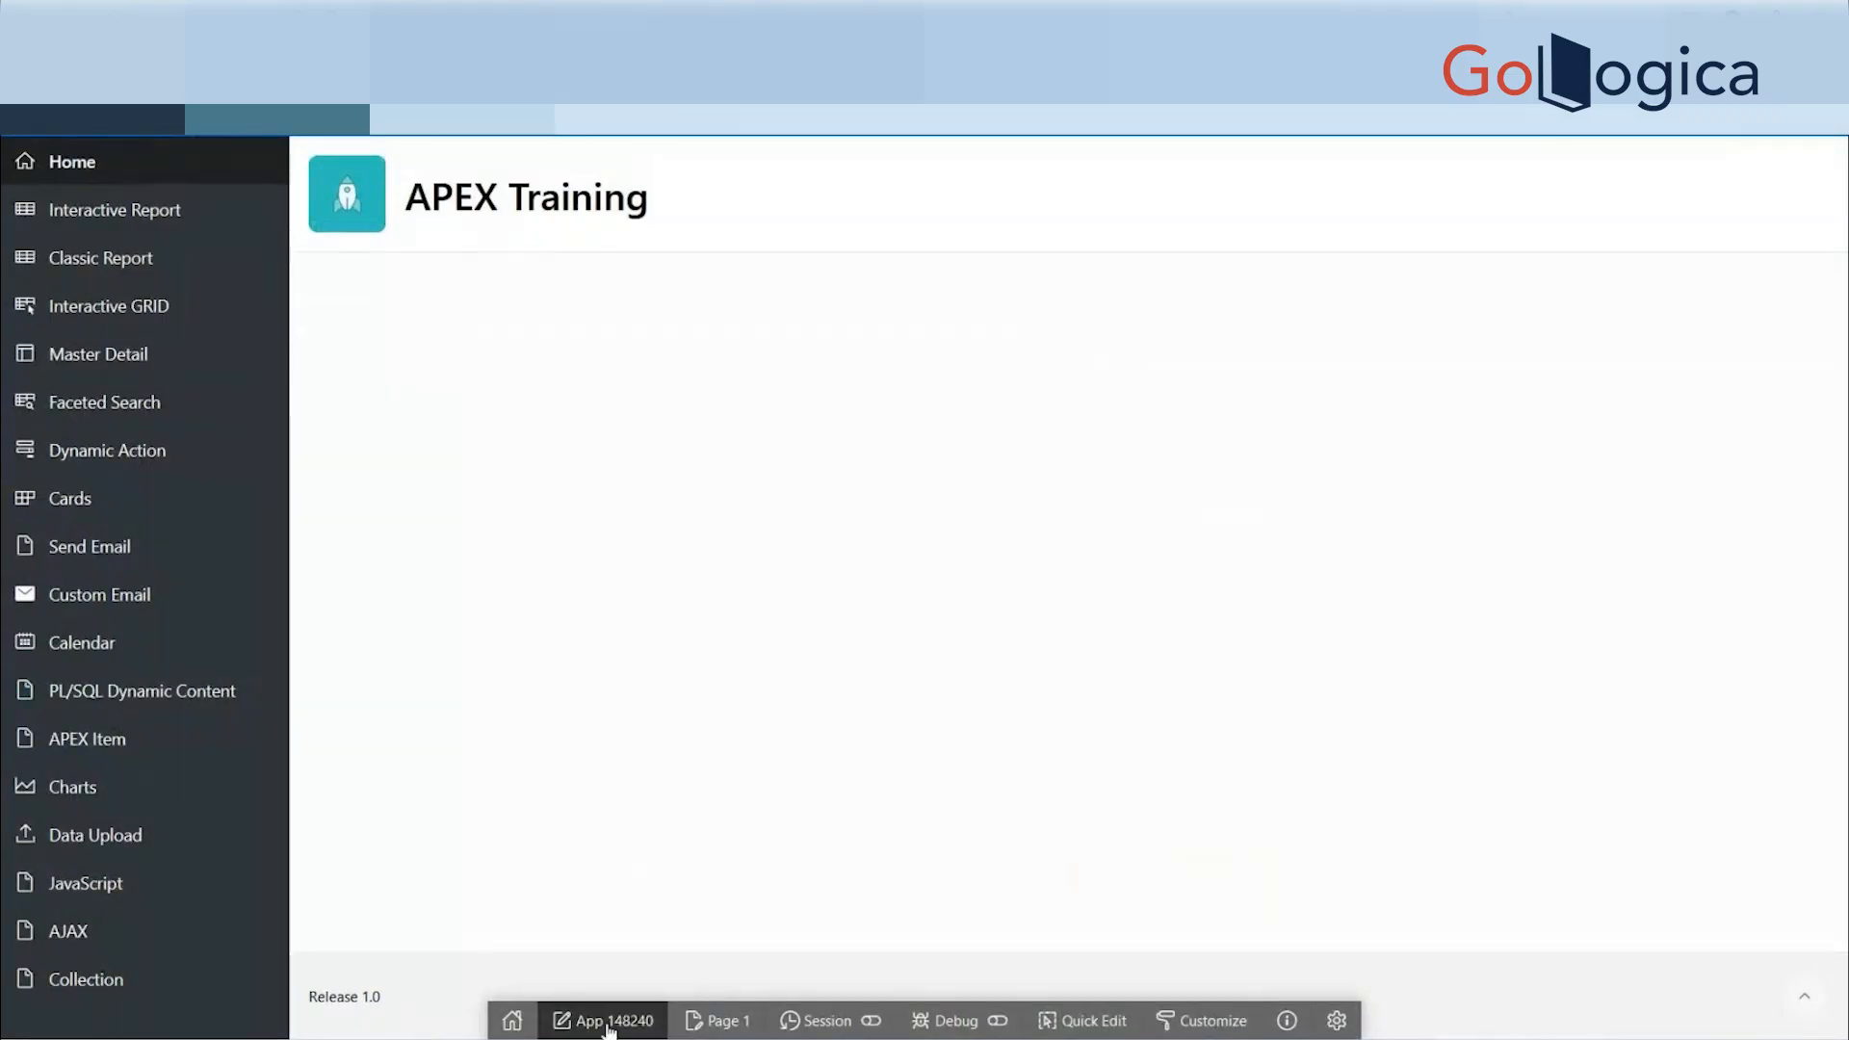
- Create a blank page named Items in the APEX Training application, with page number 22 and Normal page mode
left_click(608, 1027)
left_click(74, 498)
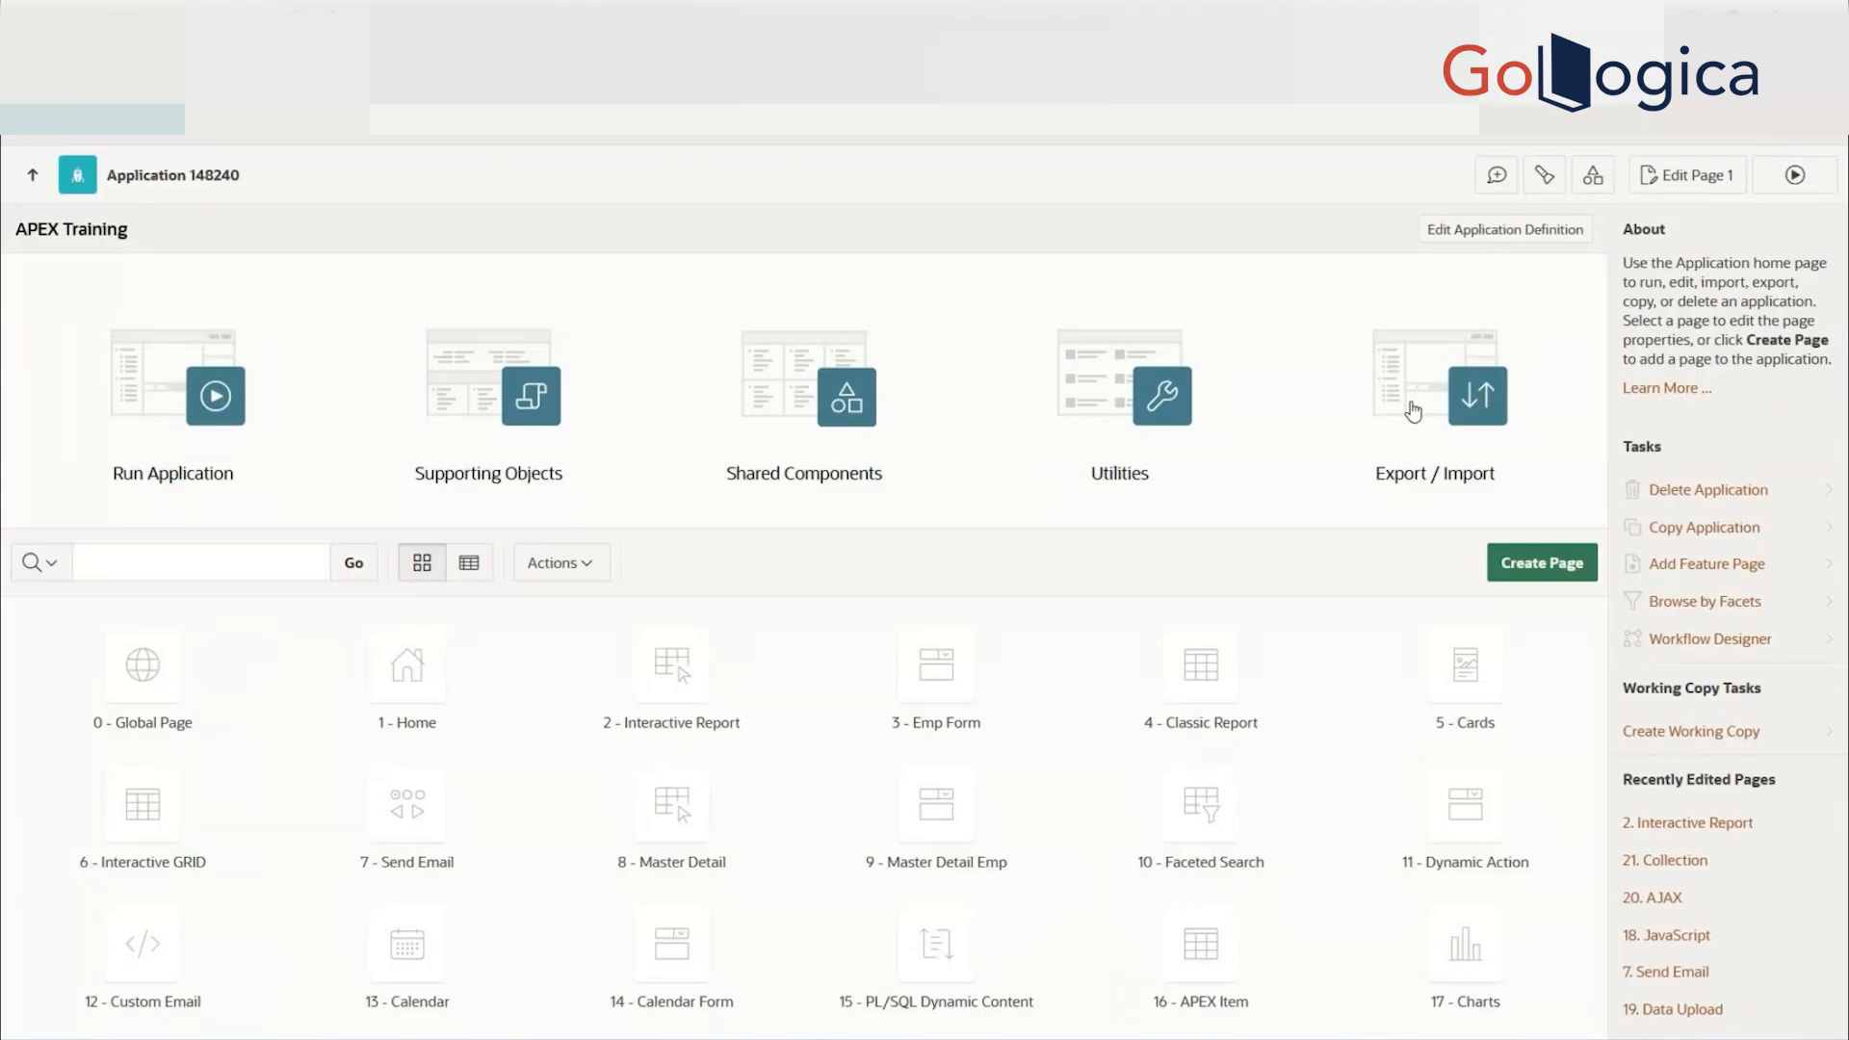
left_click(1539, 570)
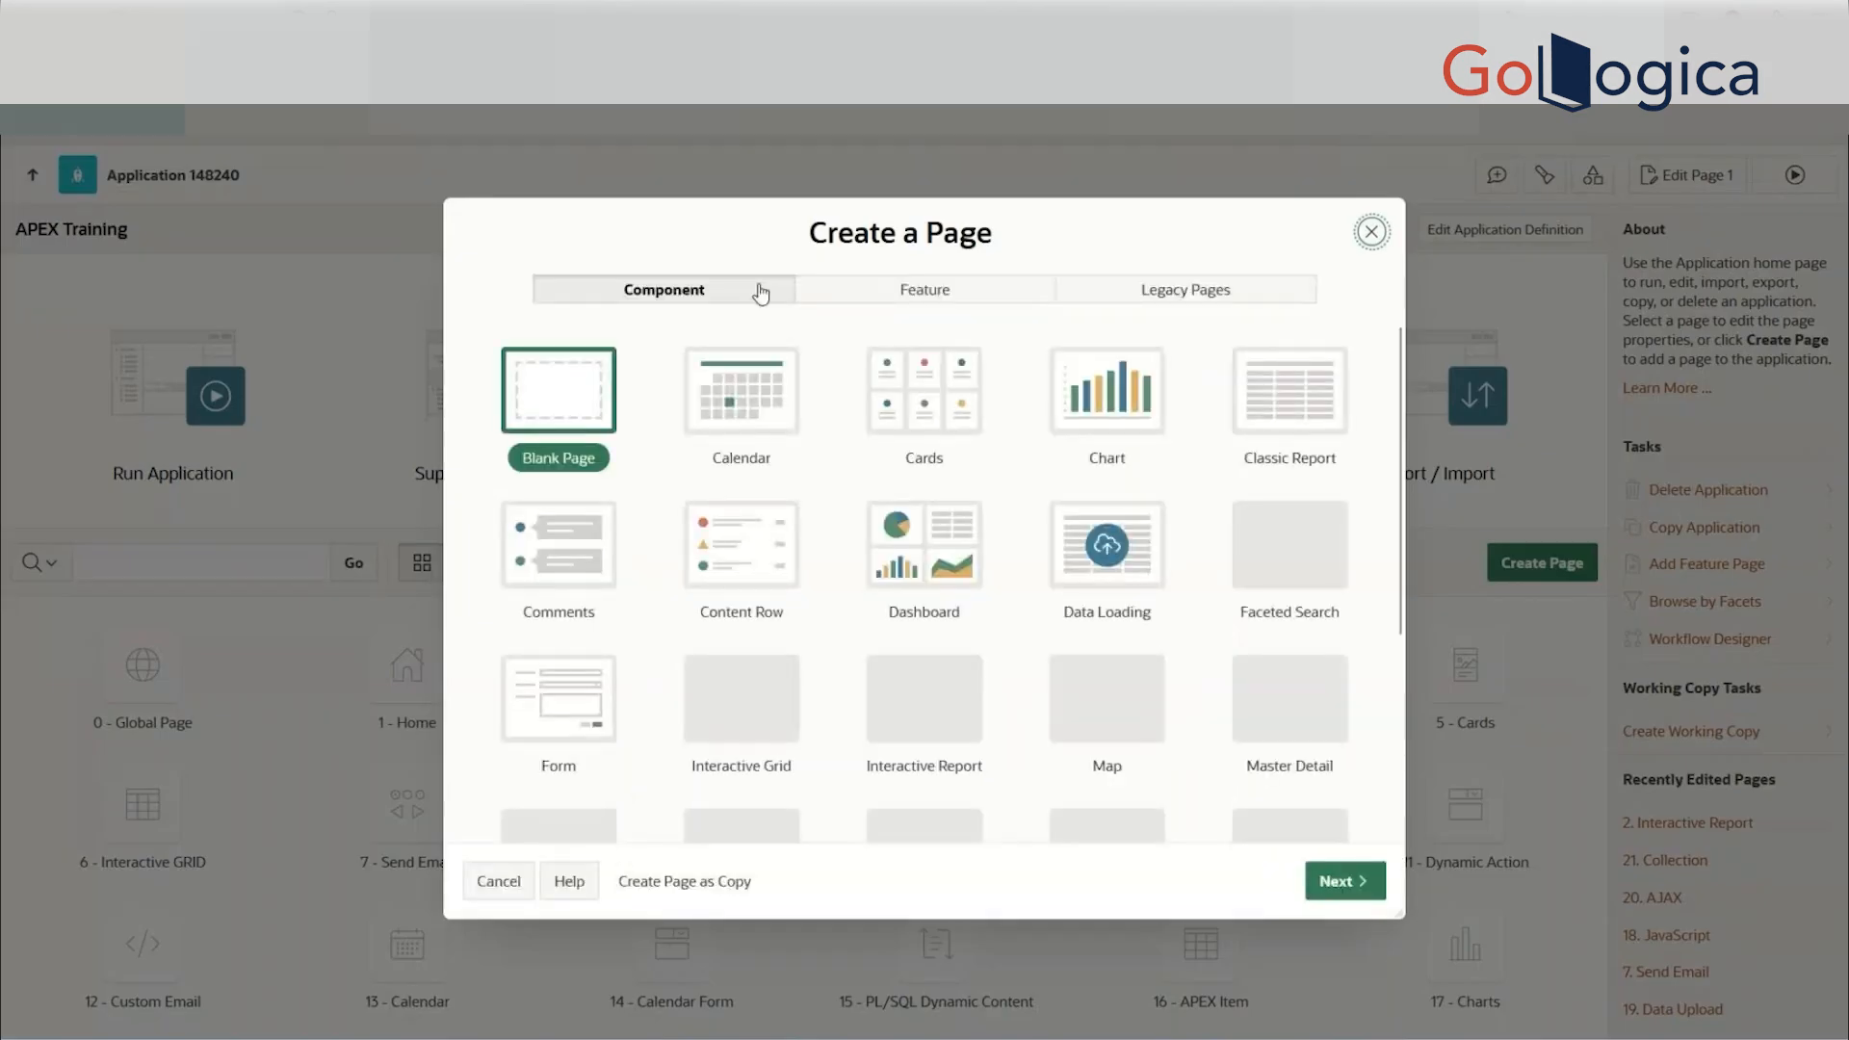
left_click(595, 395)
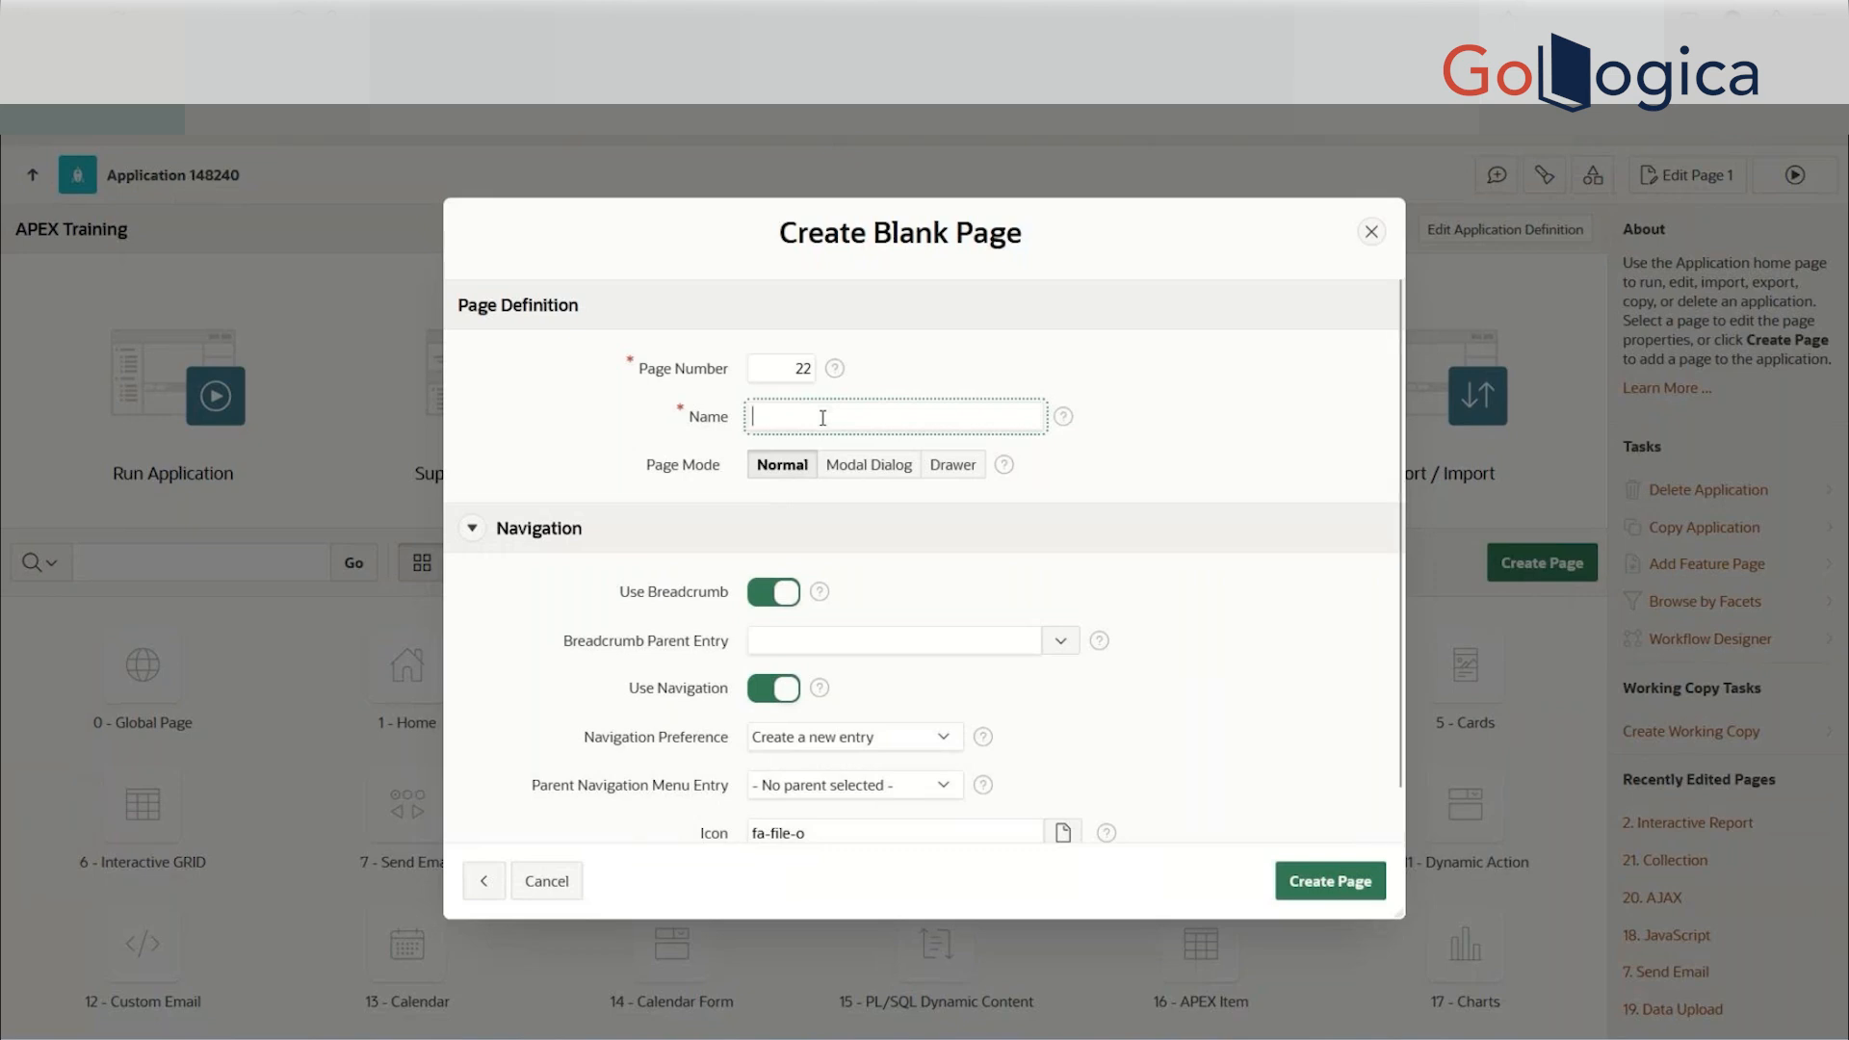
type("lye")
key("BackSpace")
key("BackSpace")
key("BackSpace")
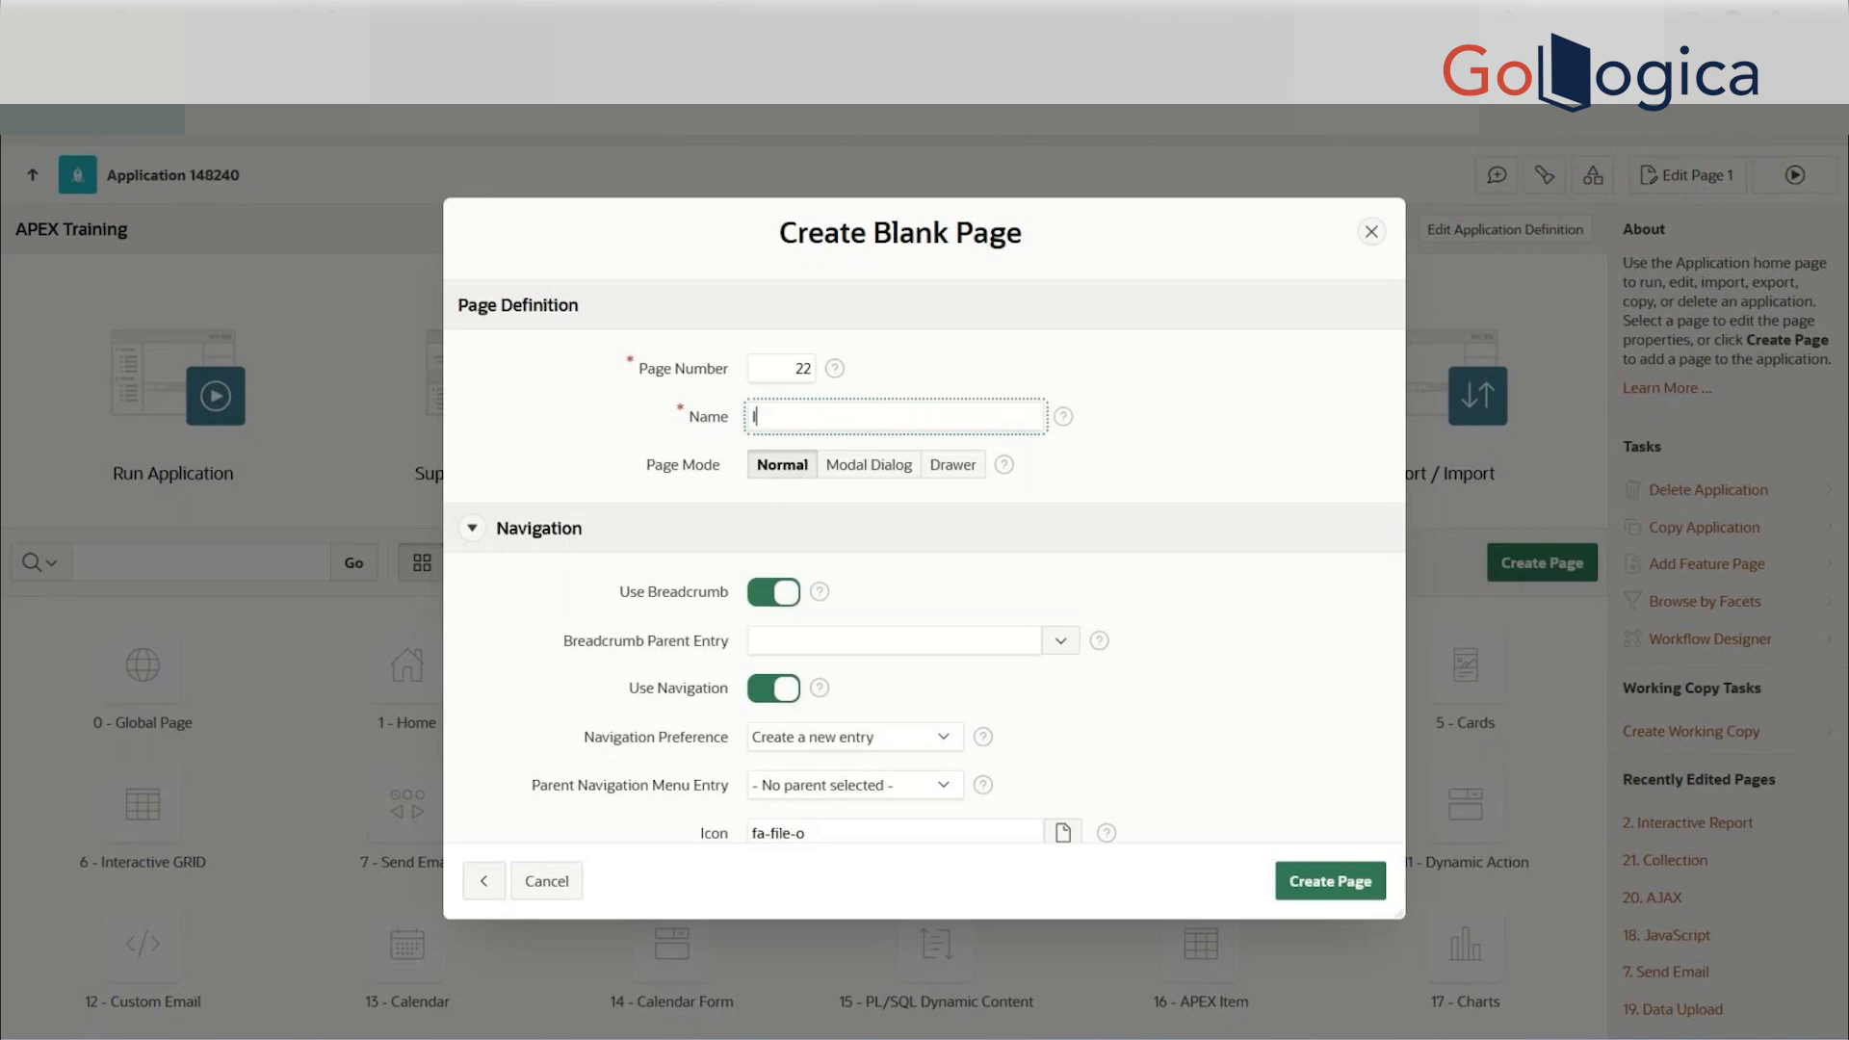
type("Items")
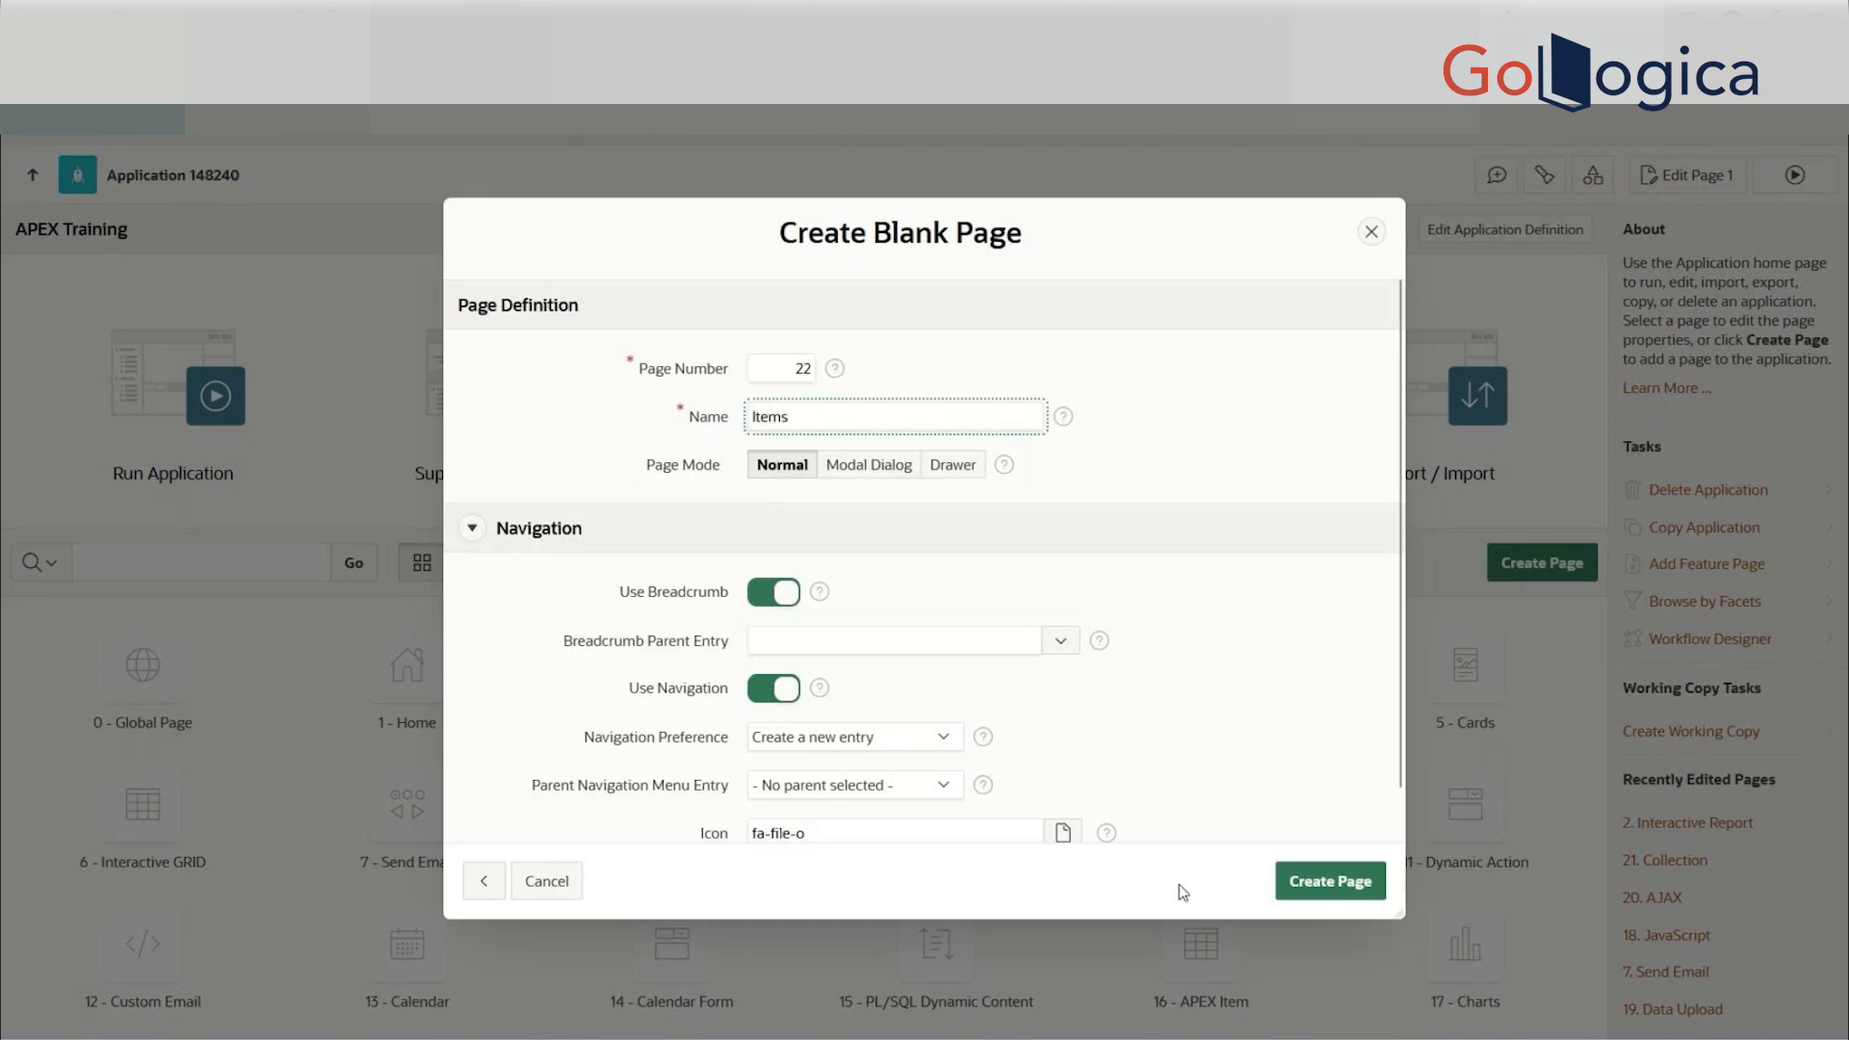
scroll(1193, 691, "down", 1)
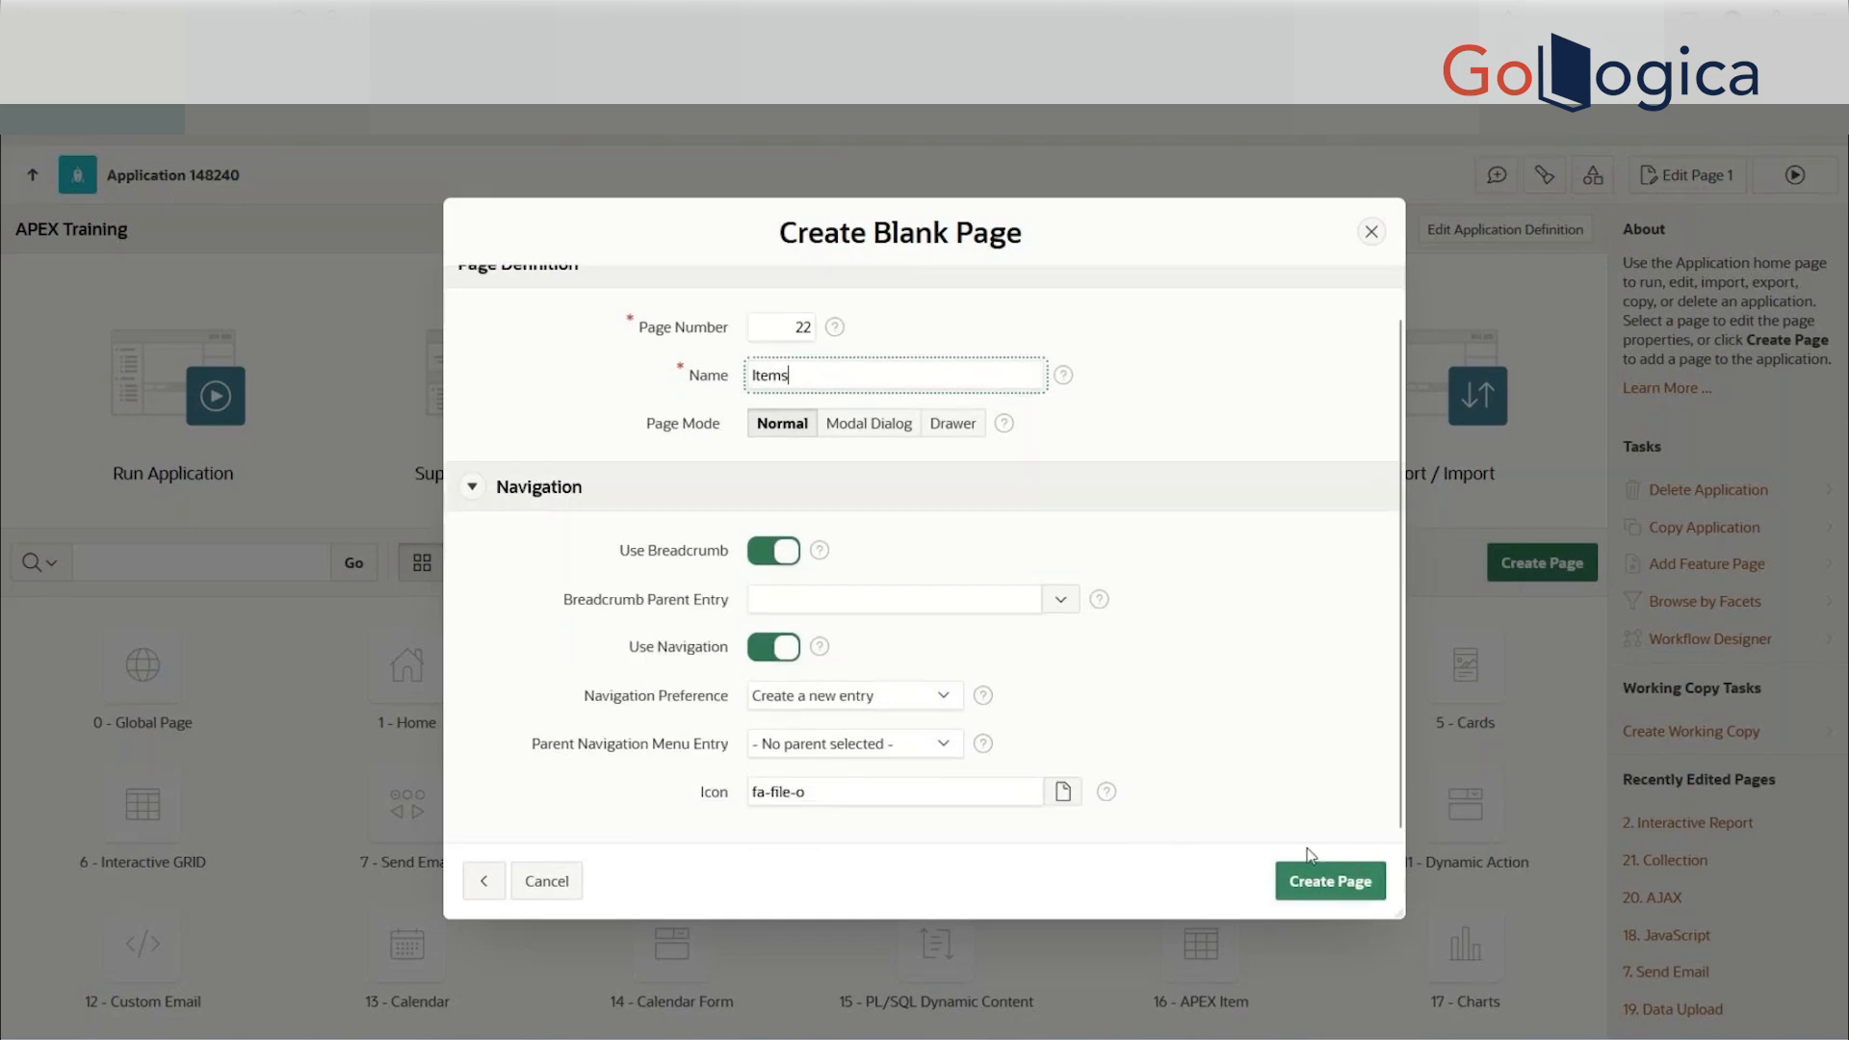
scroll(1071, 639, "up", 1)
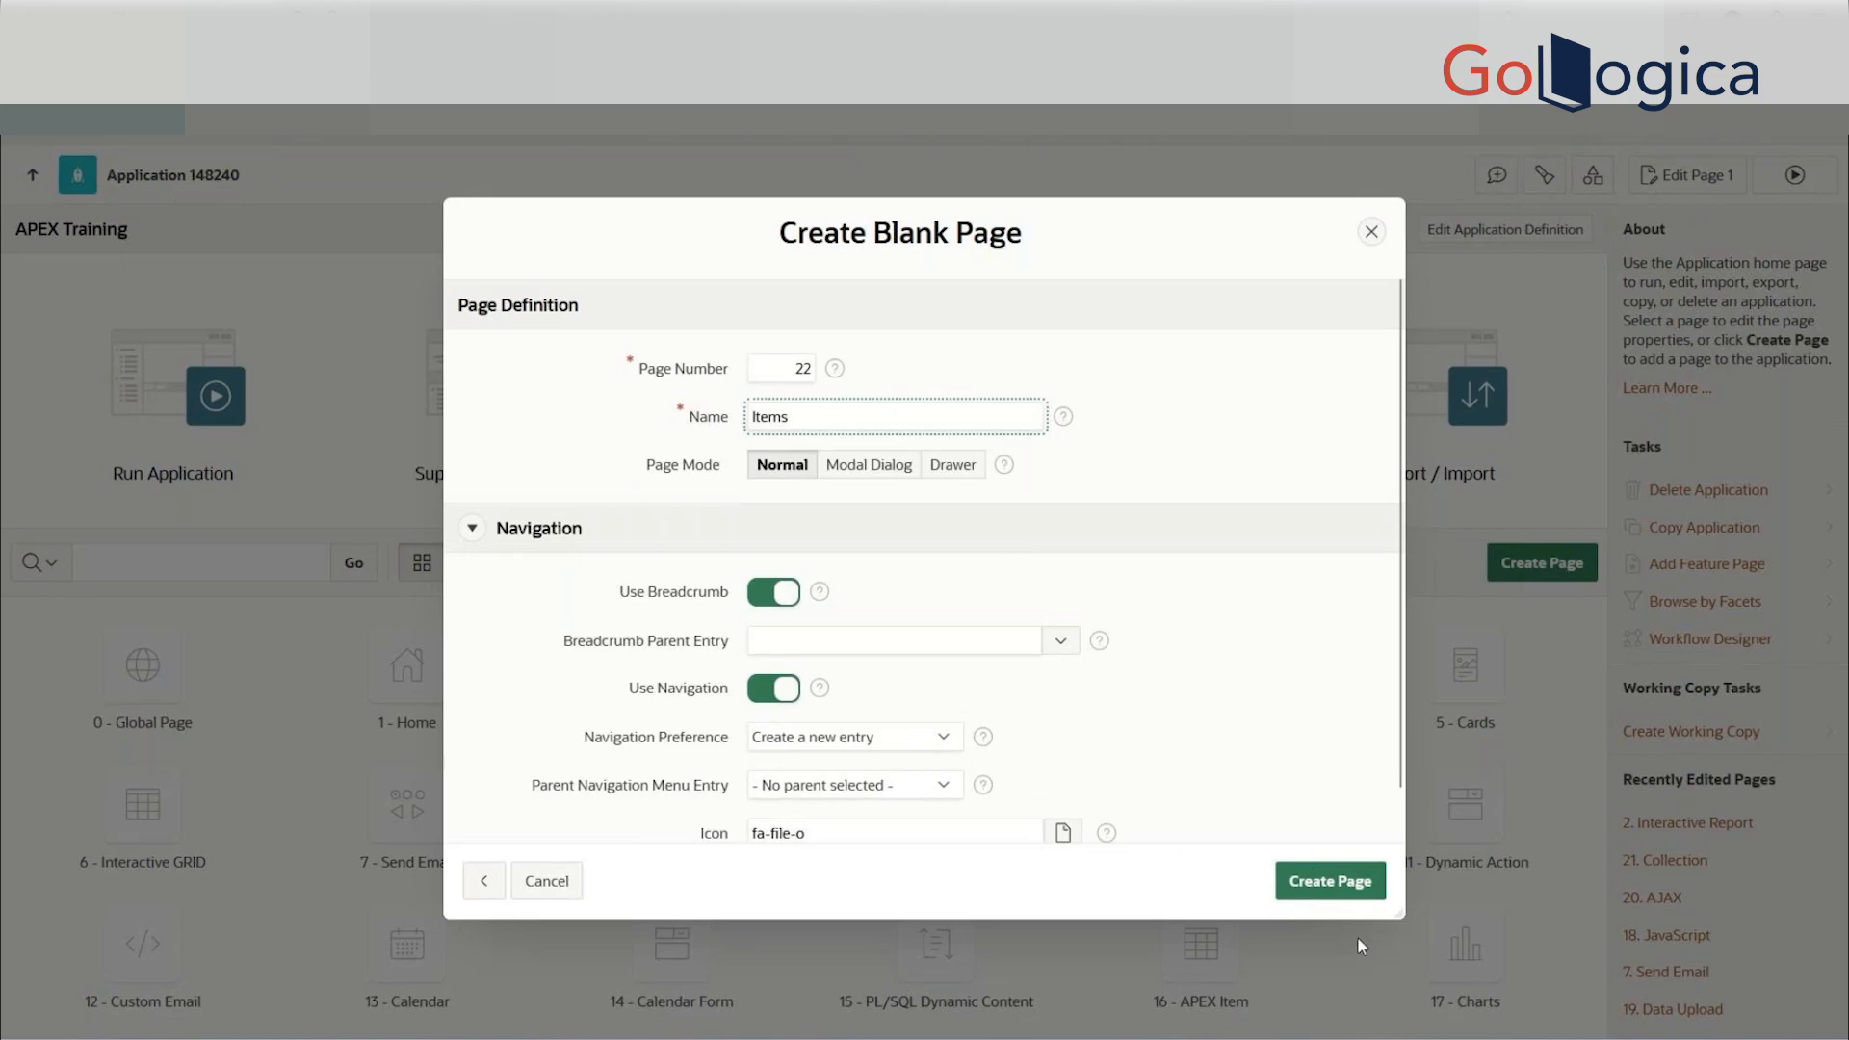
left_click(1347, 893)
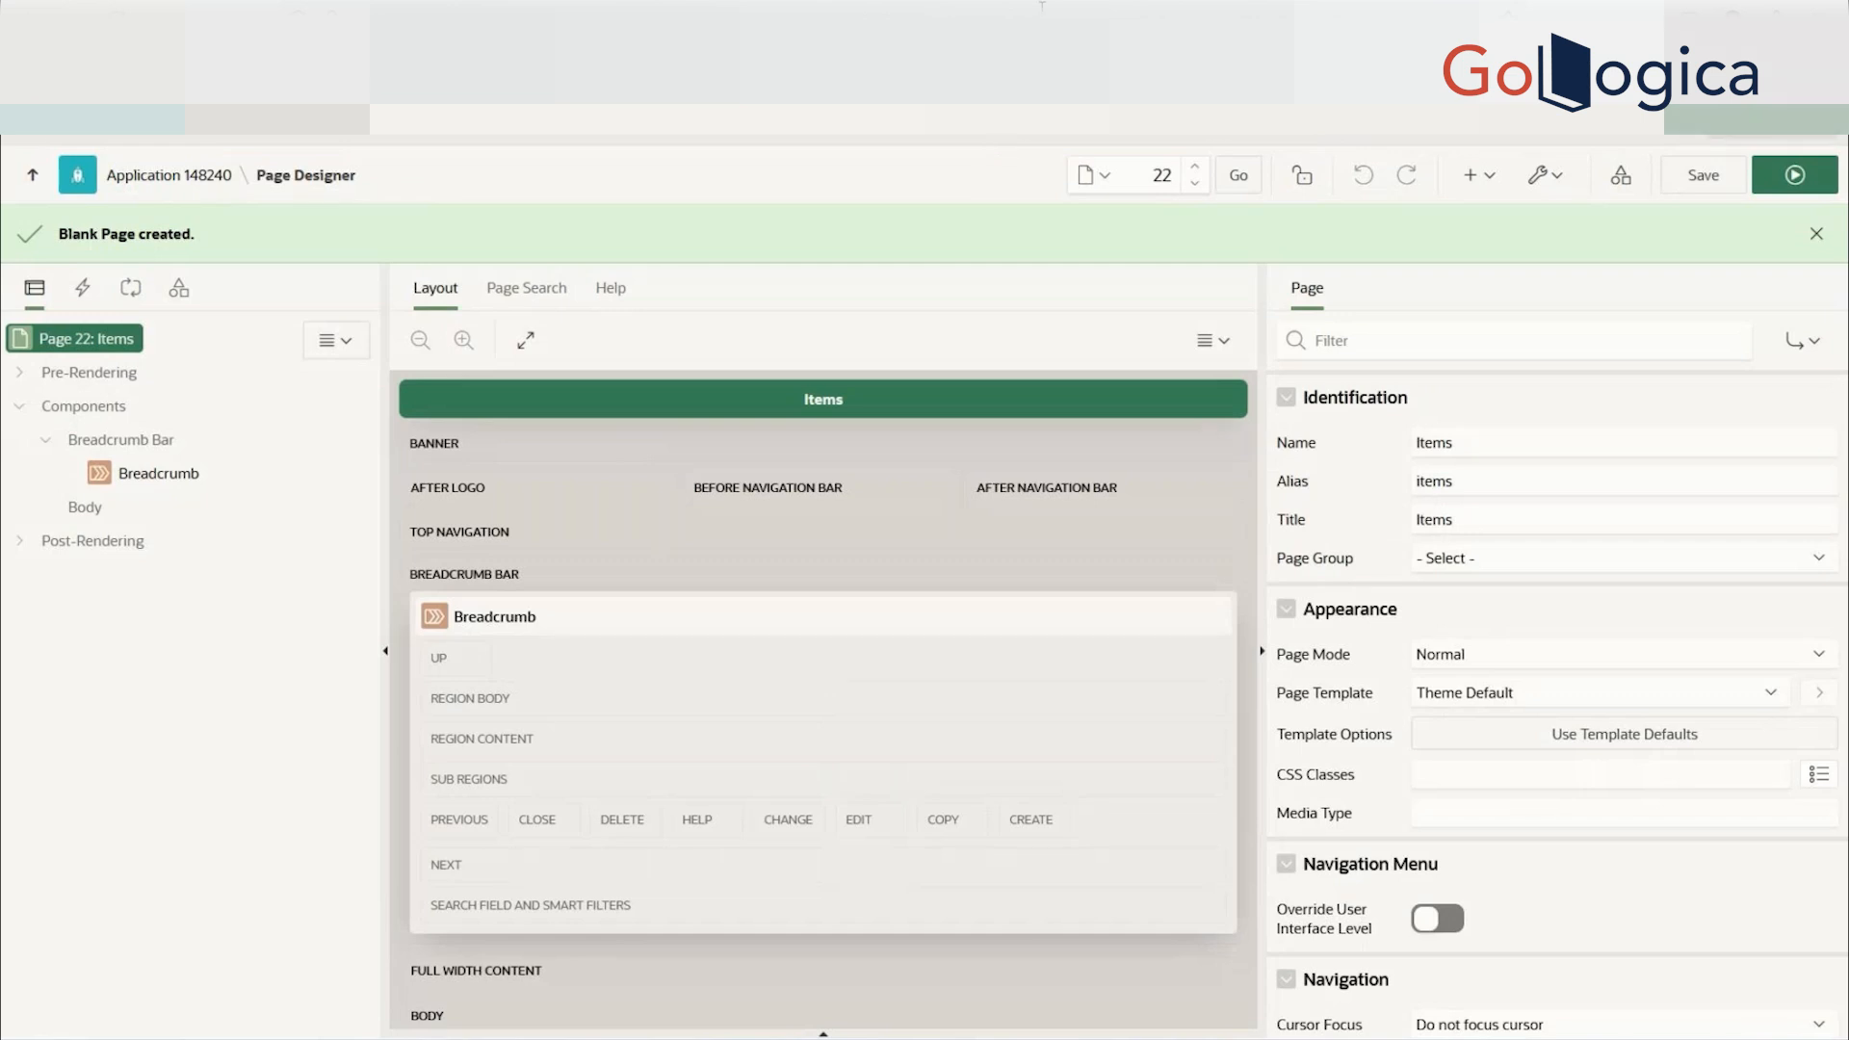
- Run the new Items page to view it in the application and return to its page design
left_click(1794, 174)
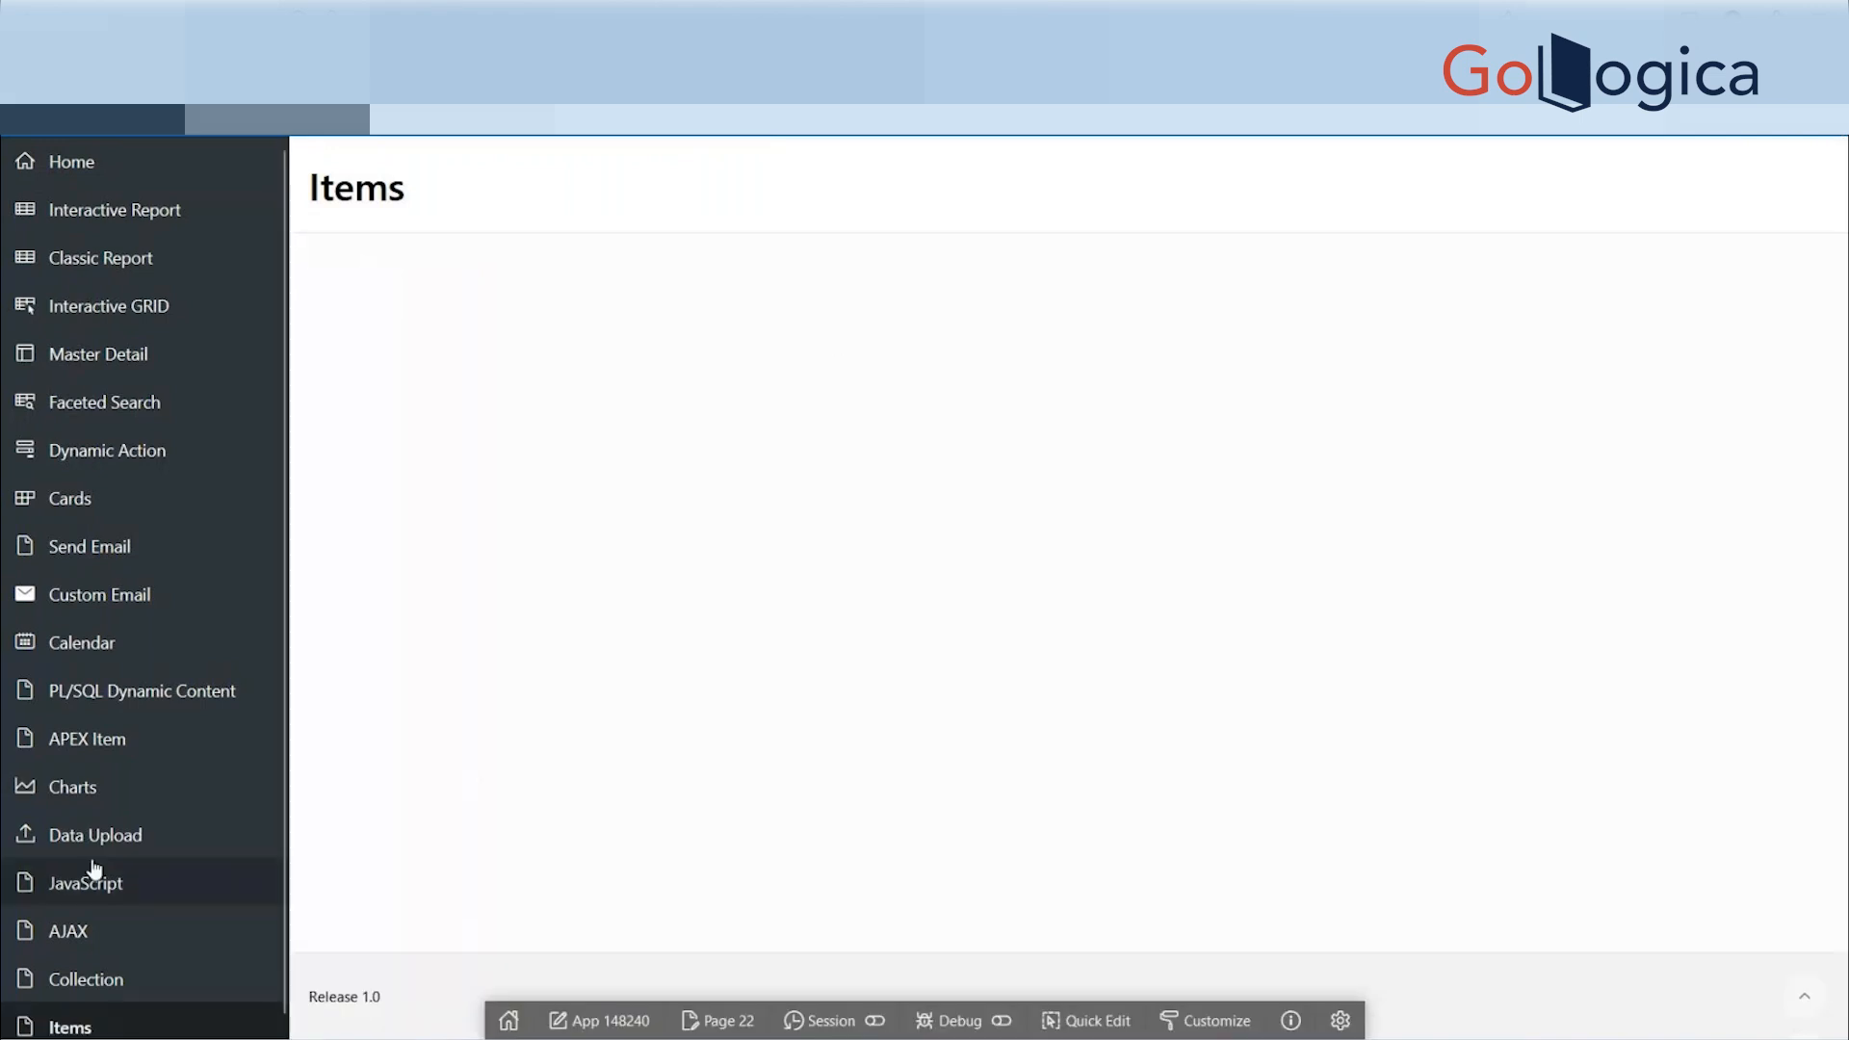
scroll(94, 870, "down", 1)
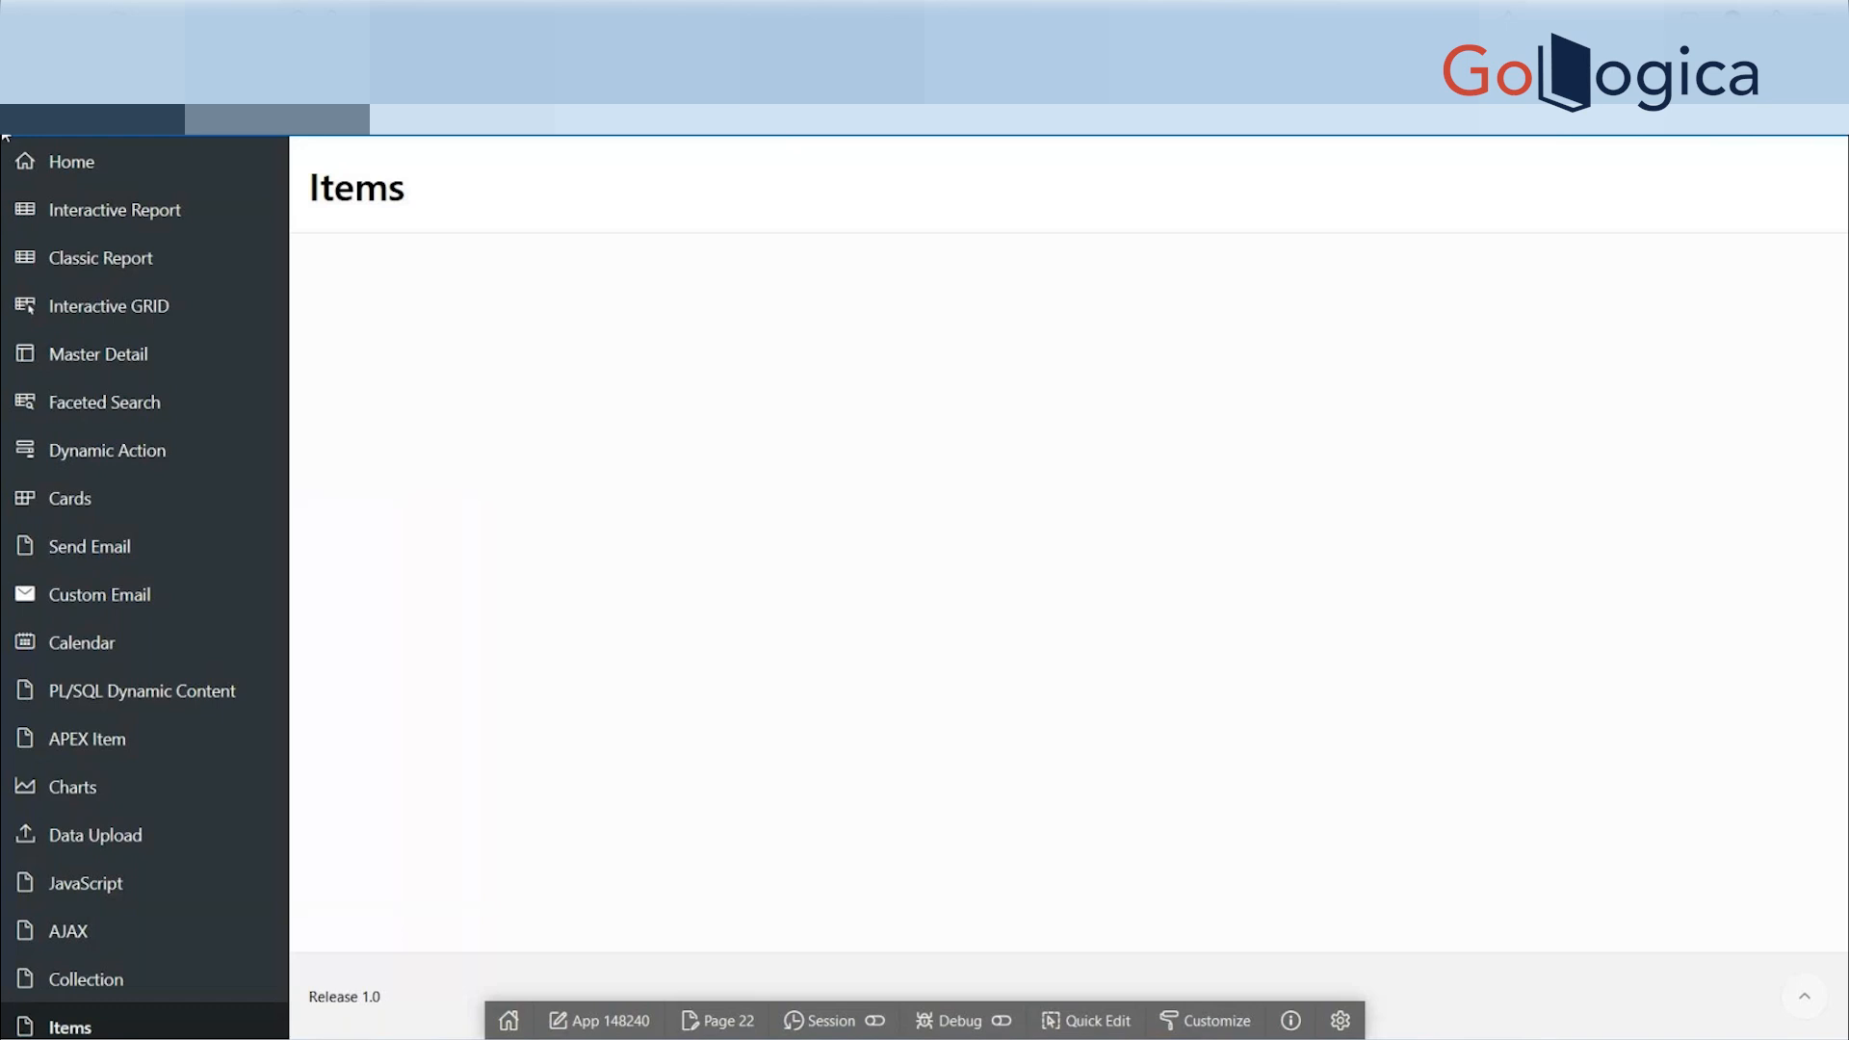
left_click(727, 1026)
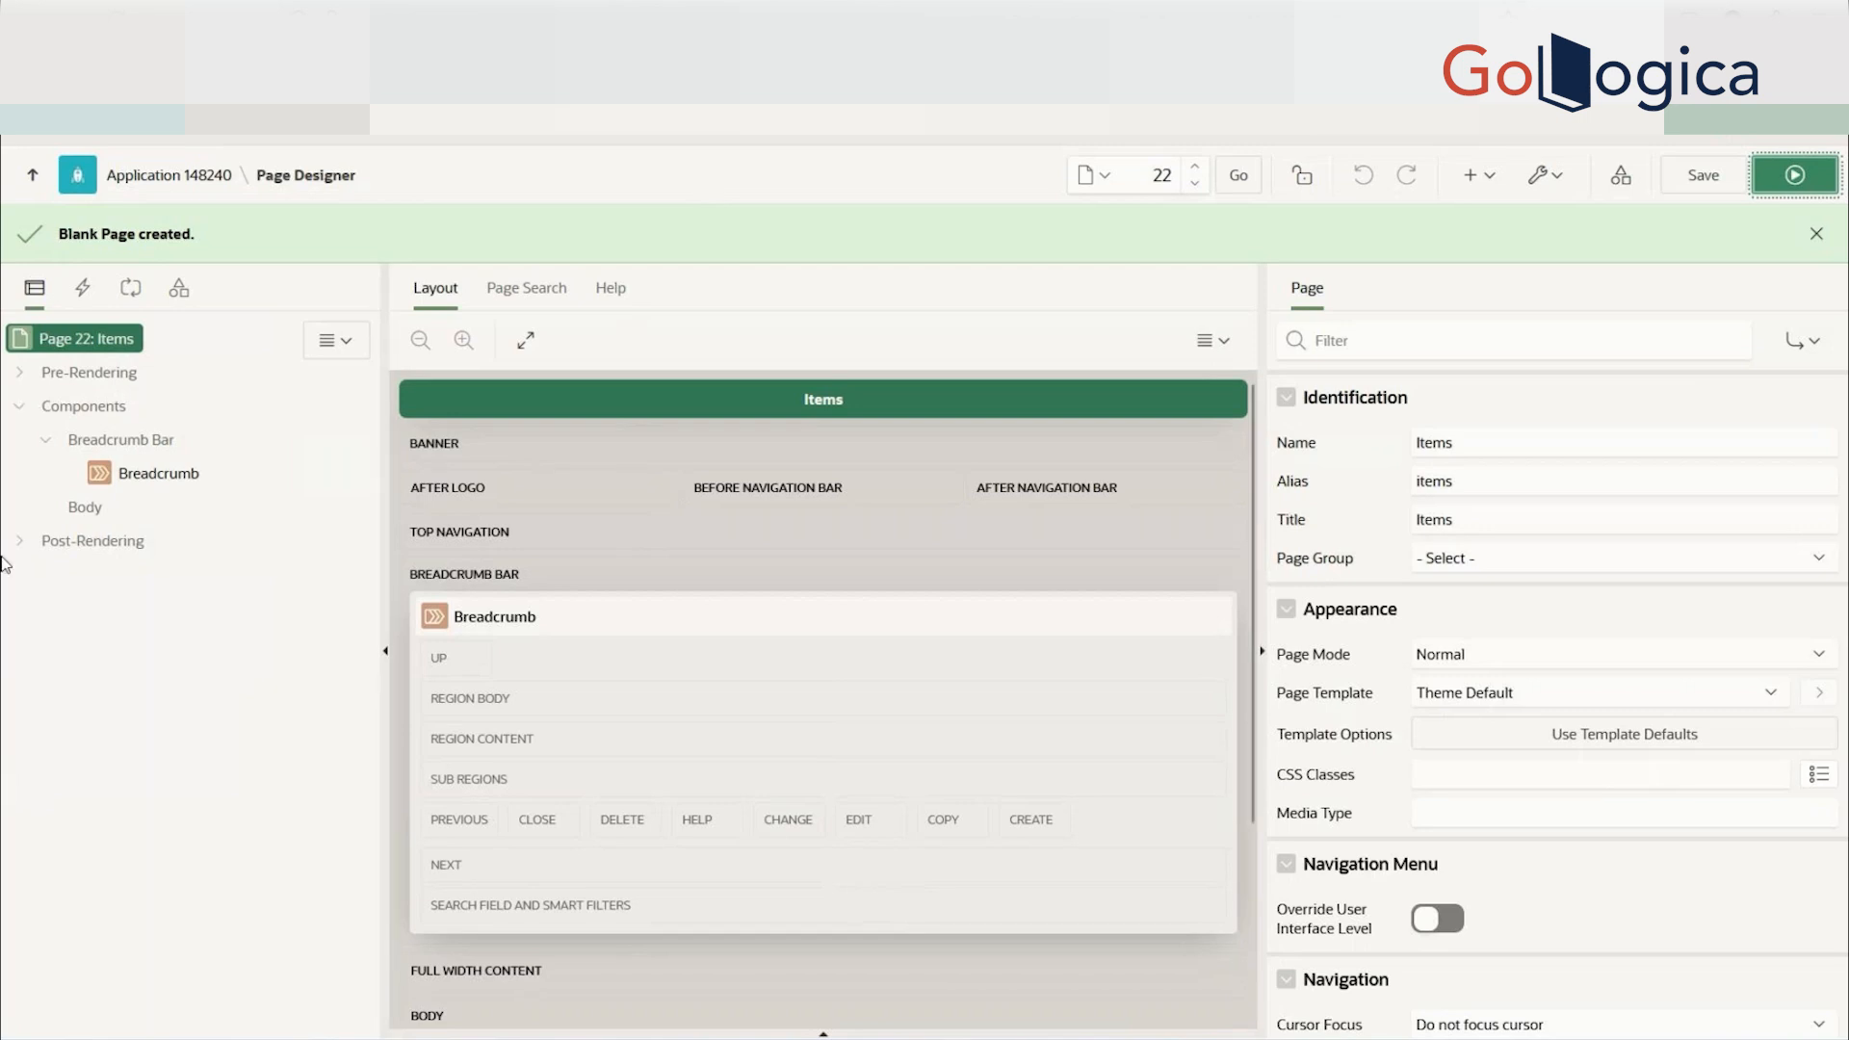
- Add a region named Form to the body of the Items page, save it and run the page
right_click(85, 506)
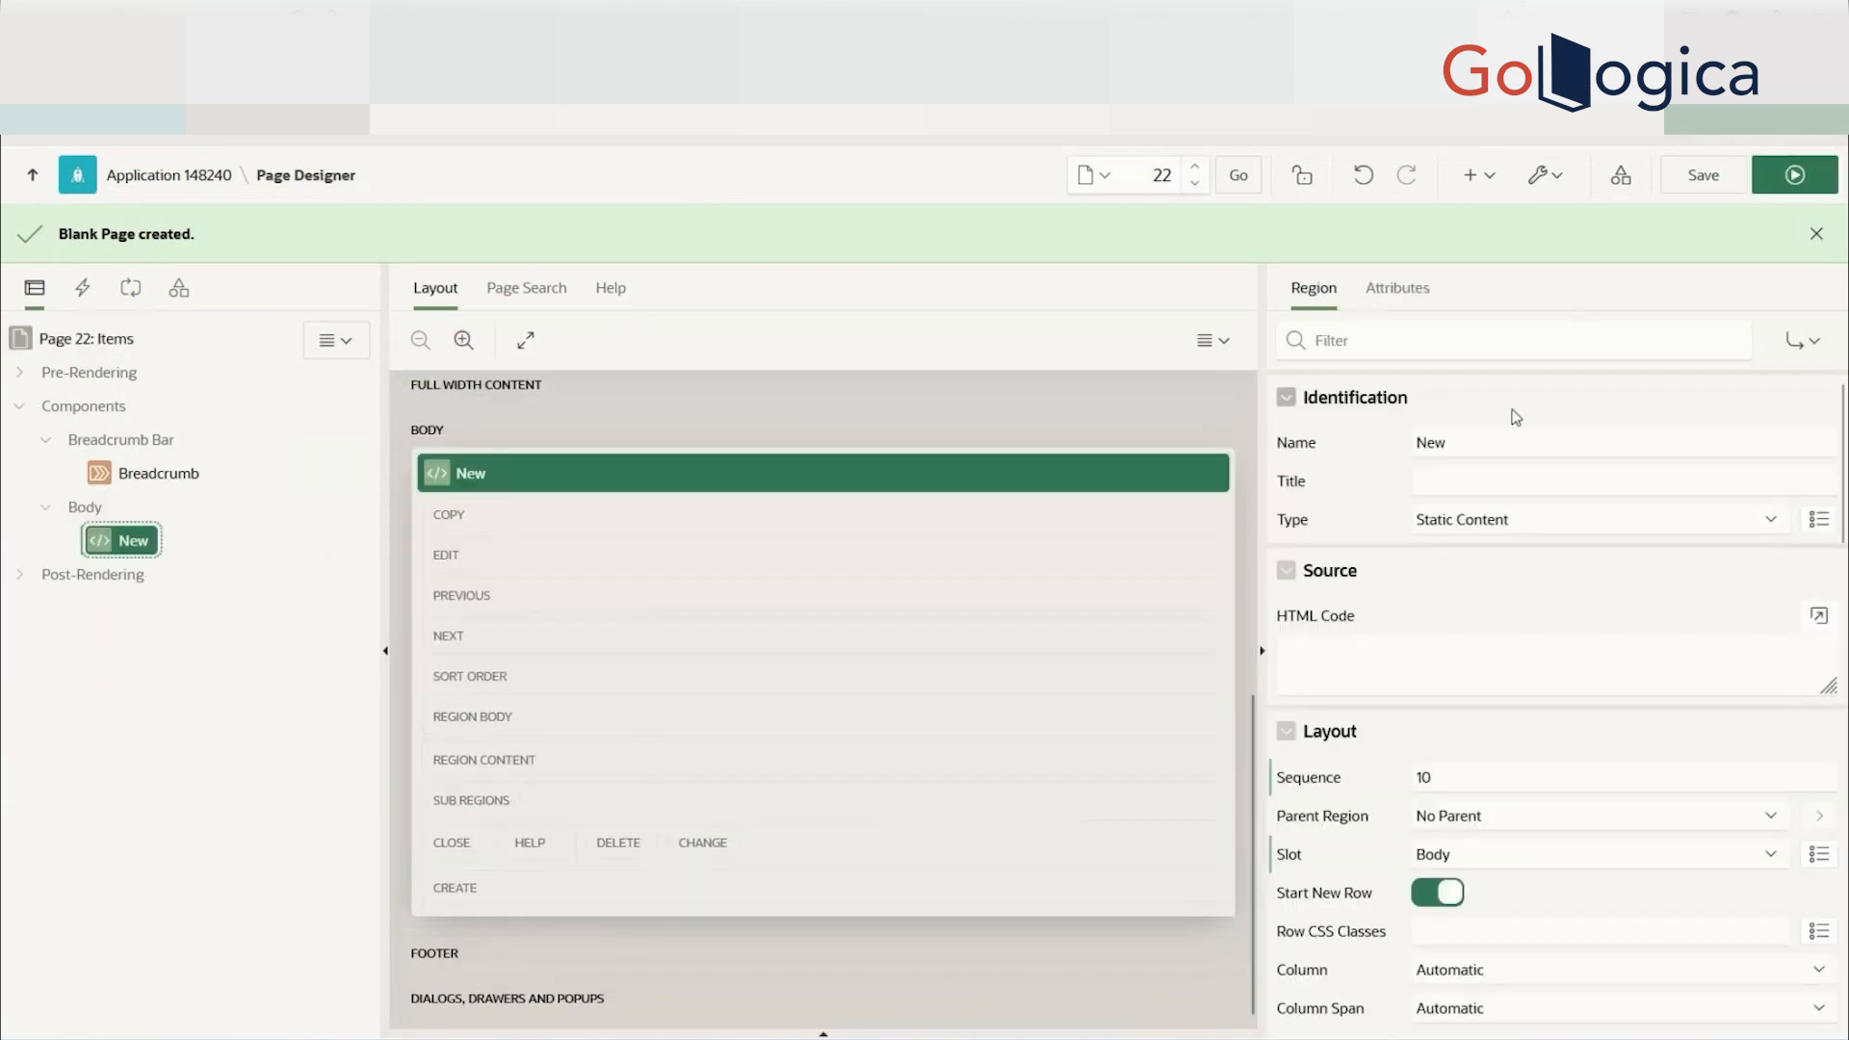
double_click(1490, 430)
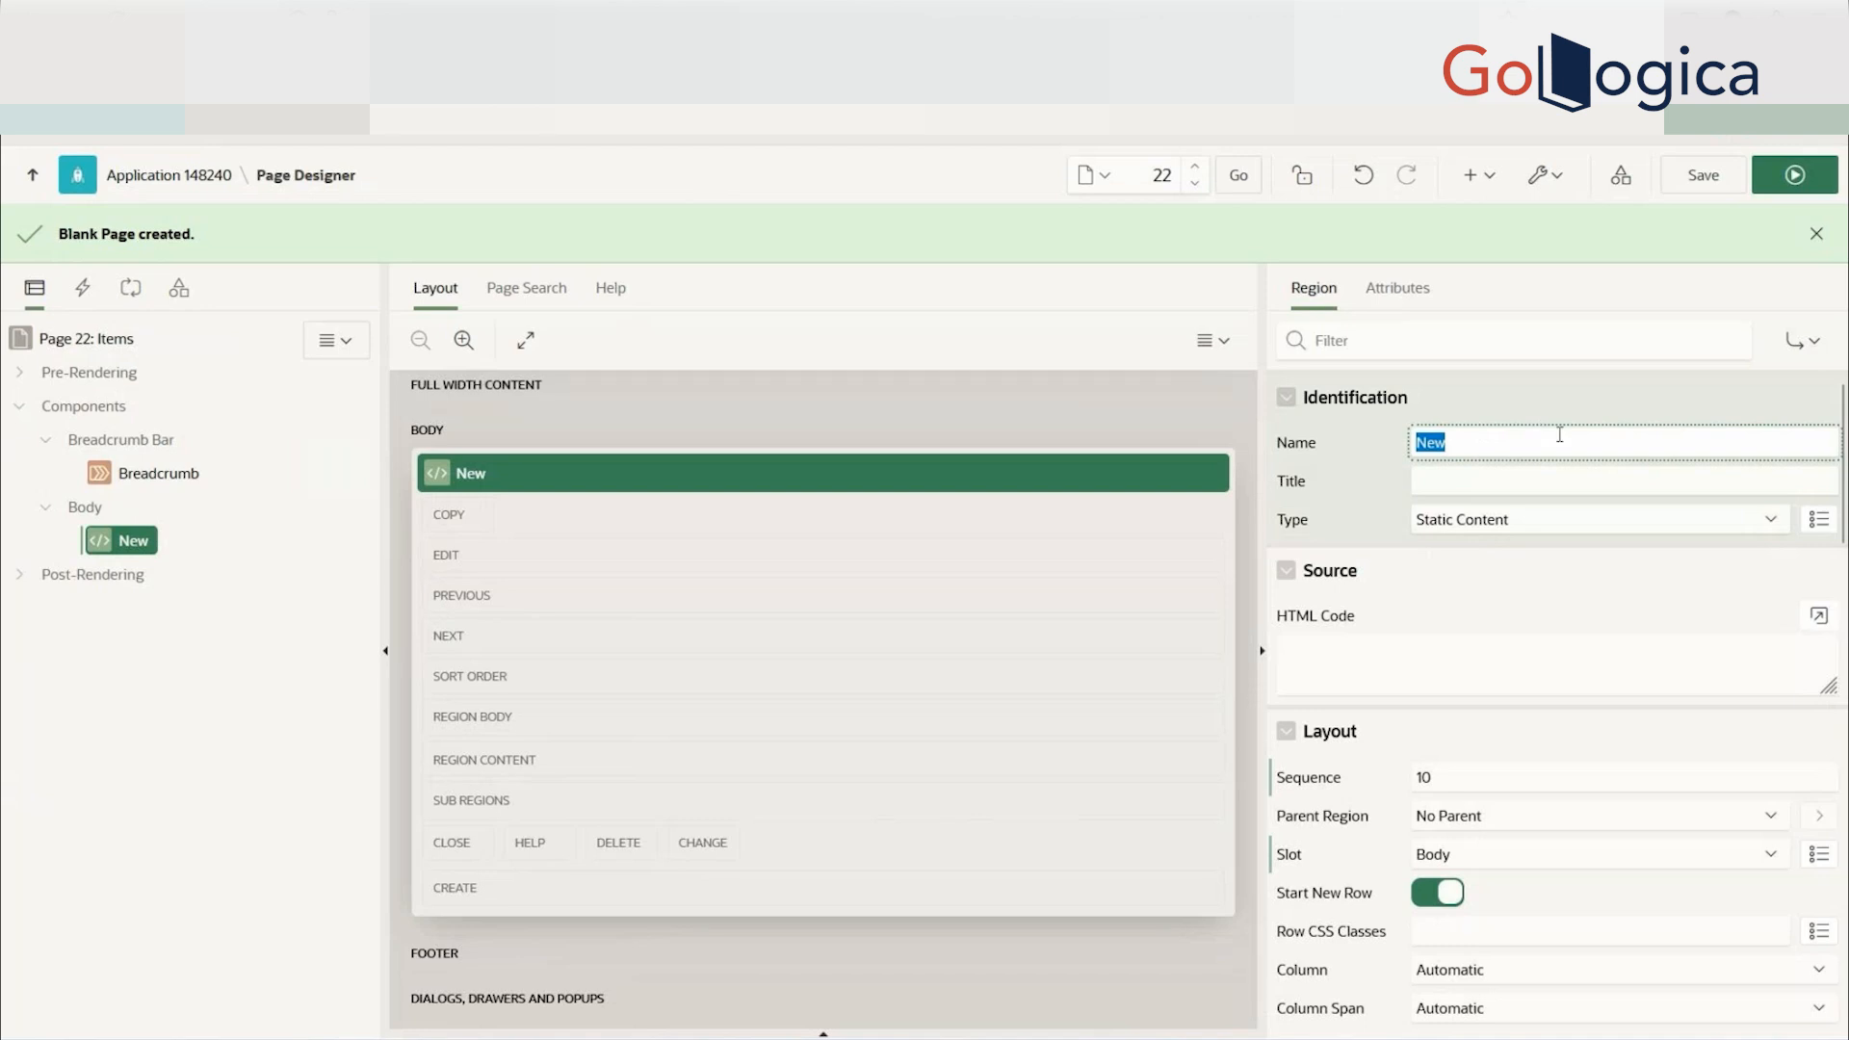
type("Form")
left_click(1710, 180)
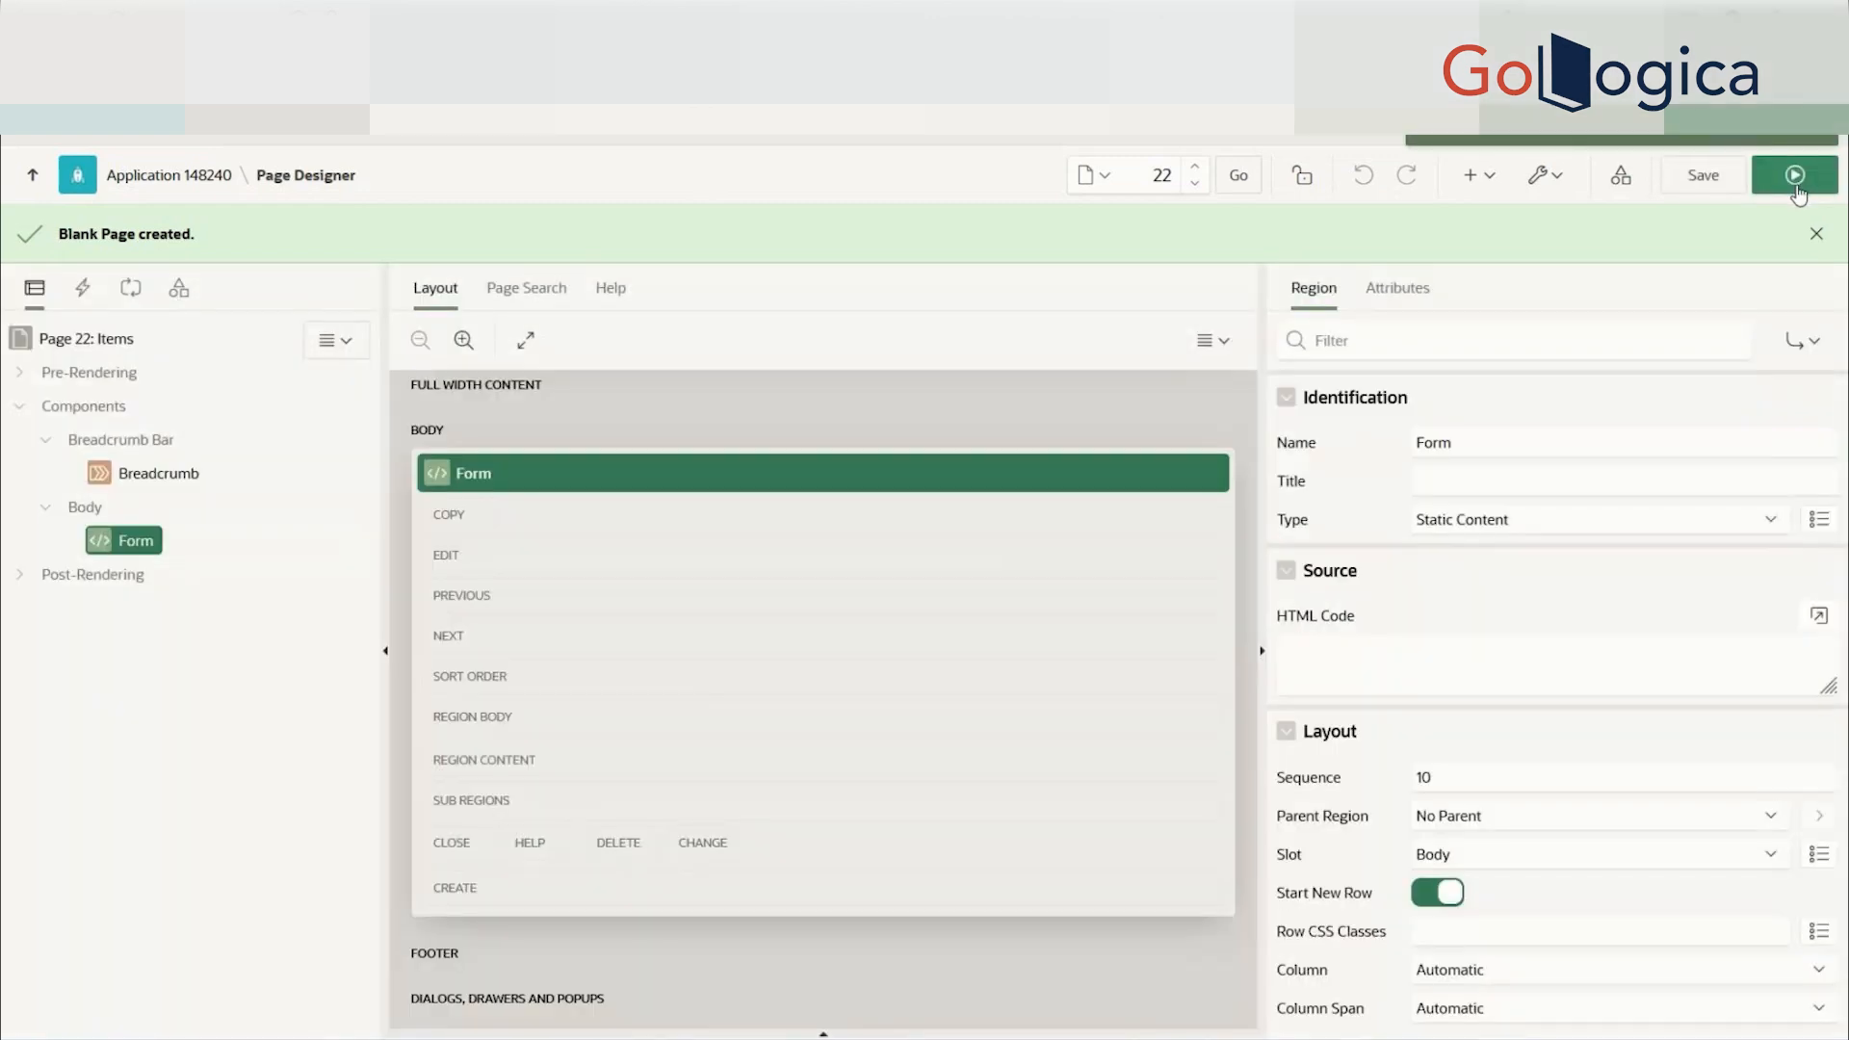
left_click(1795, 175)
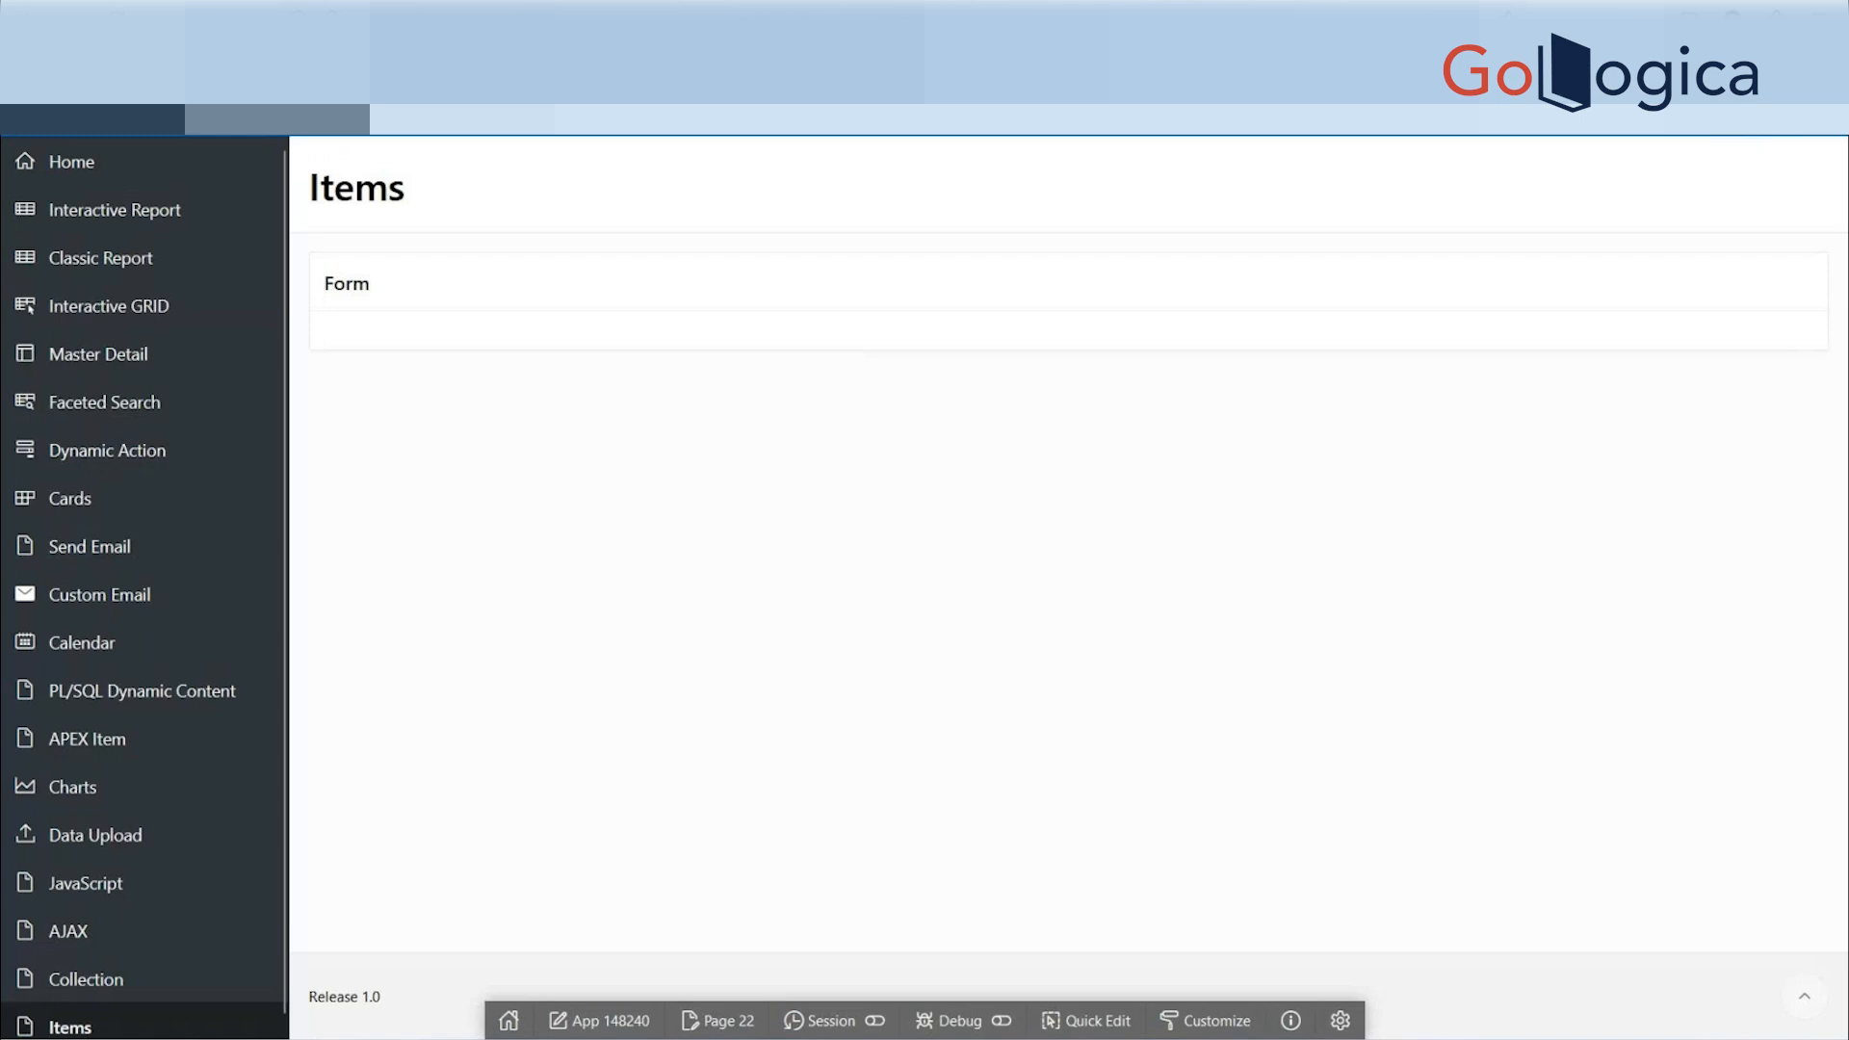
left_click(722, 1022)
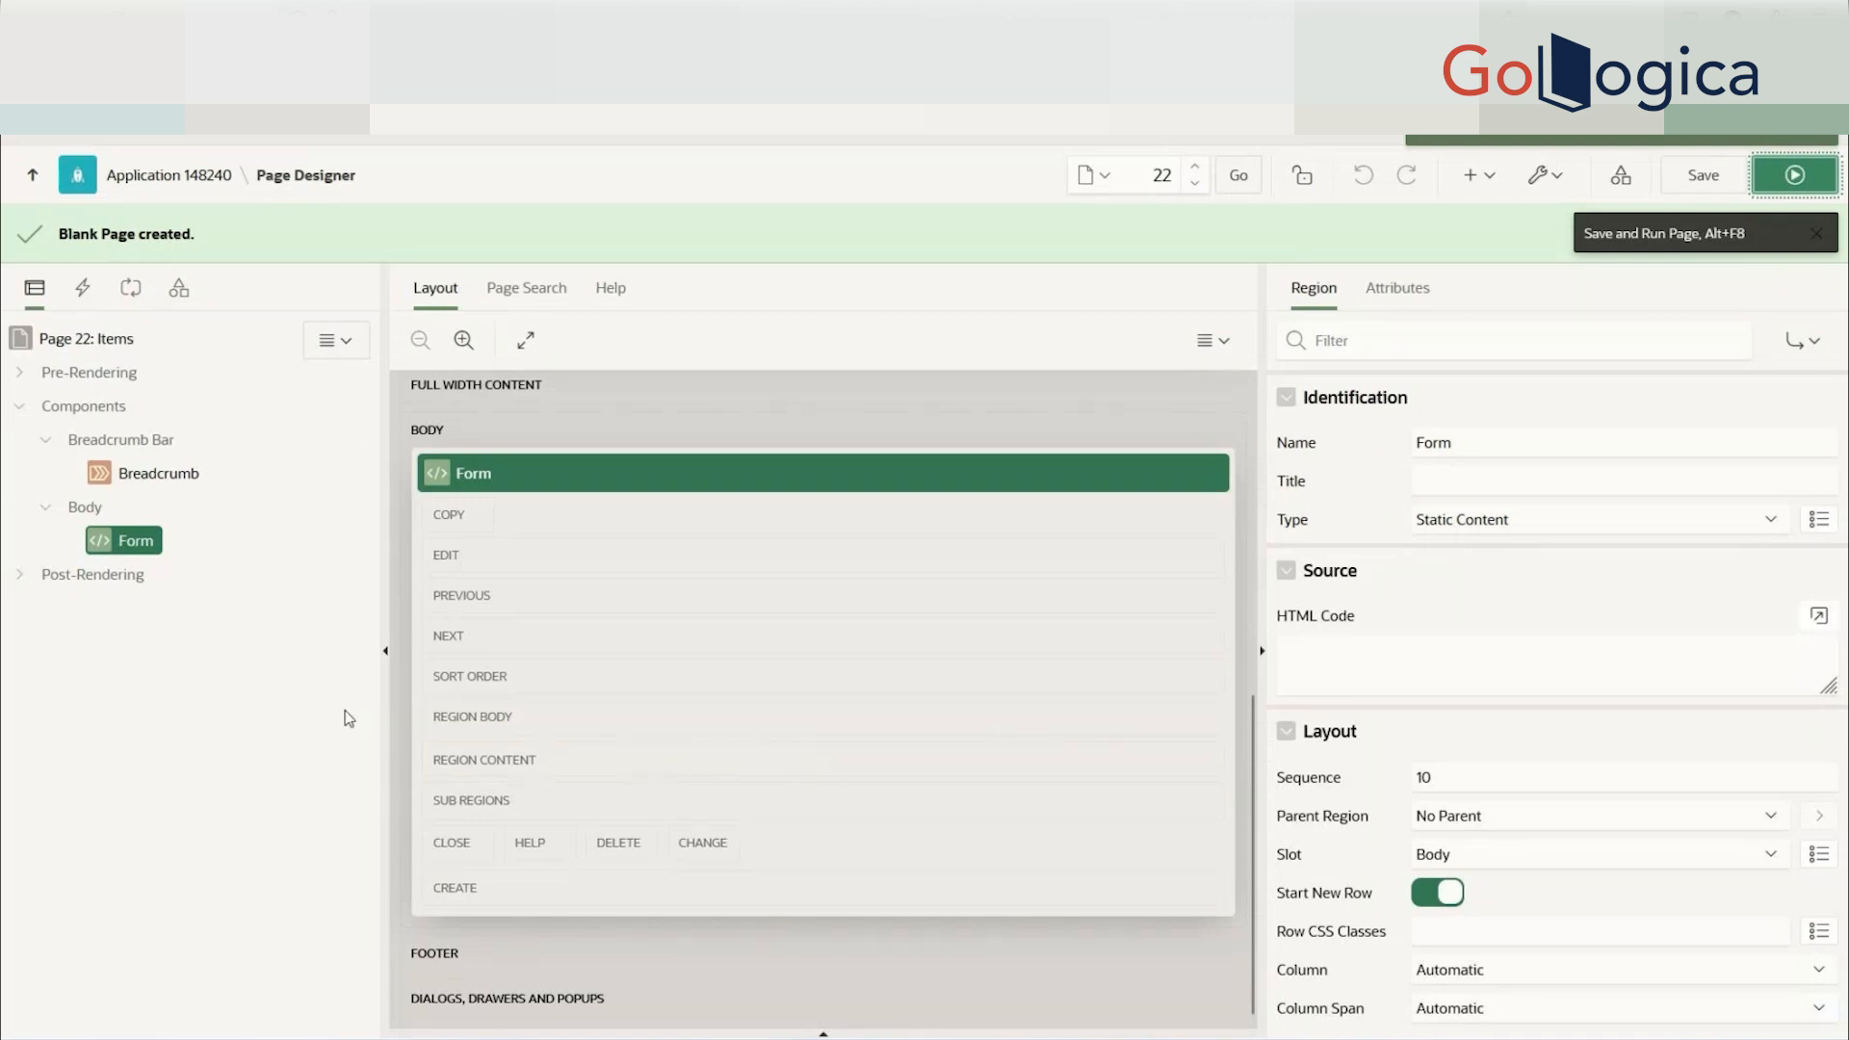
- Create a text field page item named P22_NAME in the Form region
right_click(150, 548)
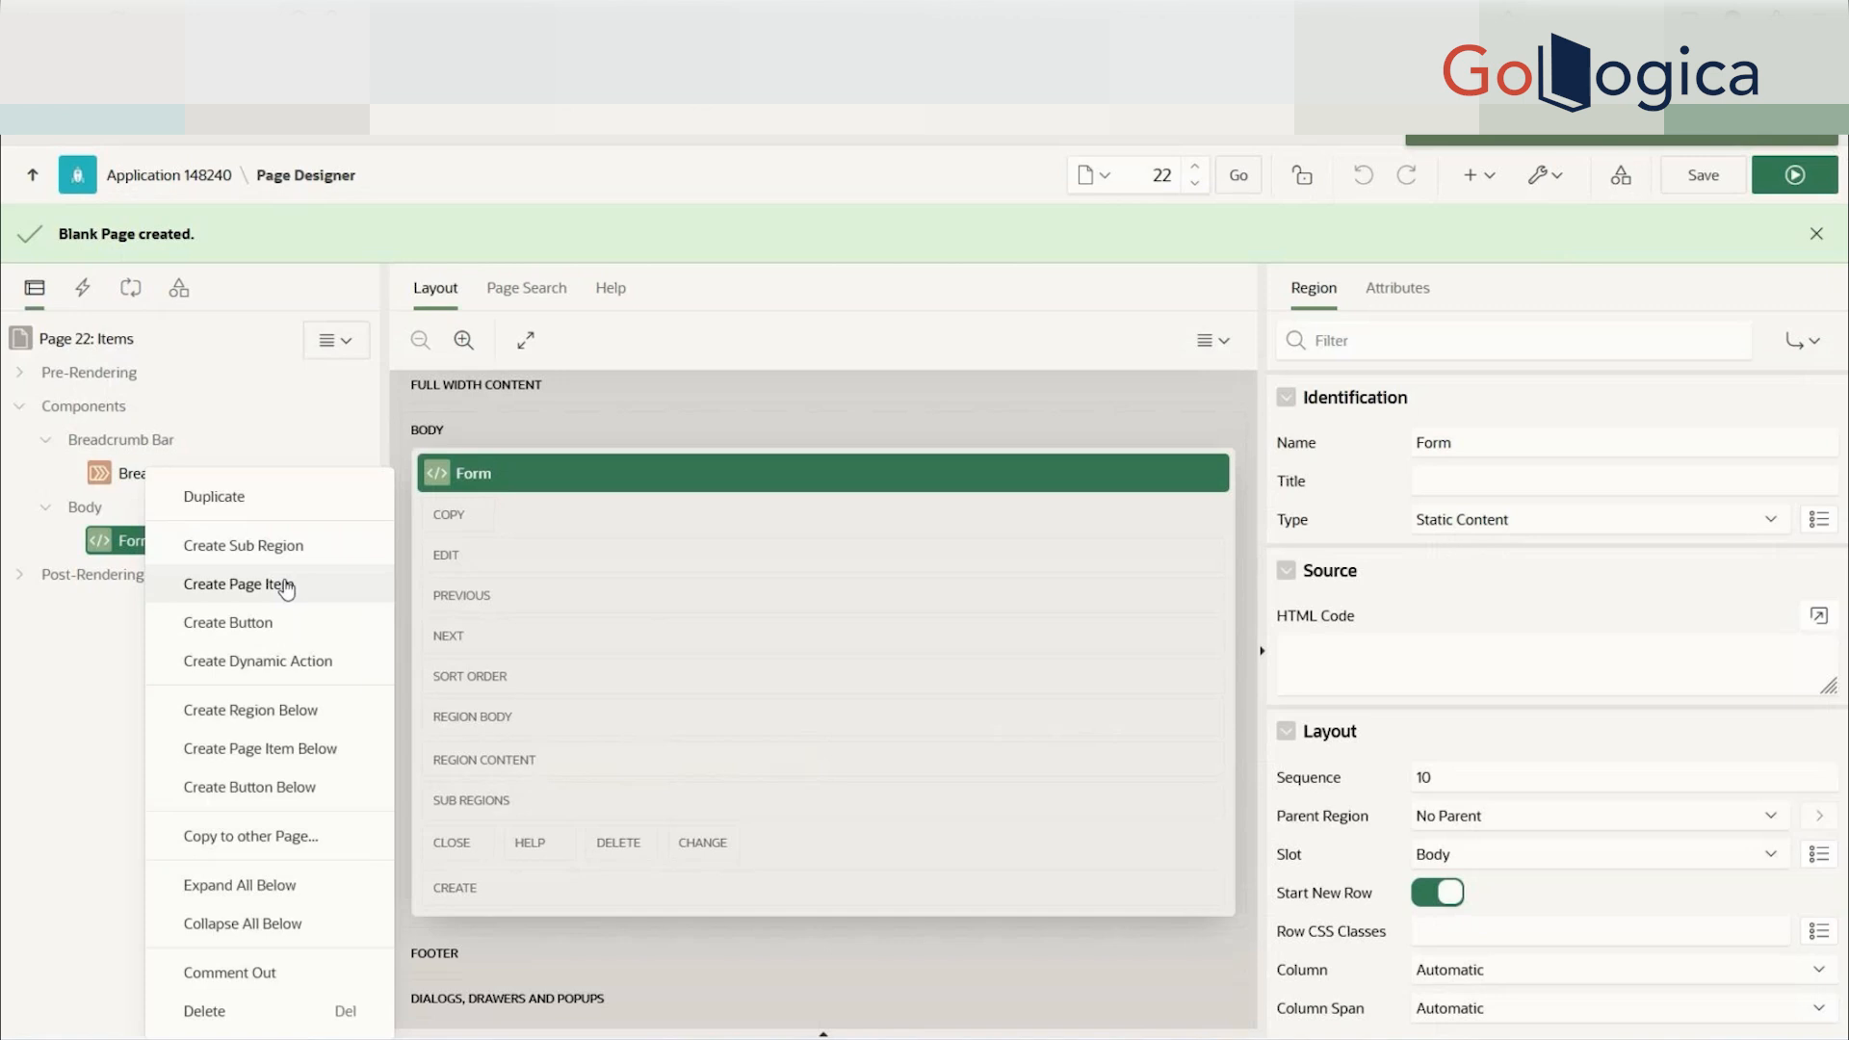
left_click(285, 586)
left_click_drag(1456, 444, 1465, 444)
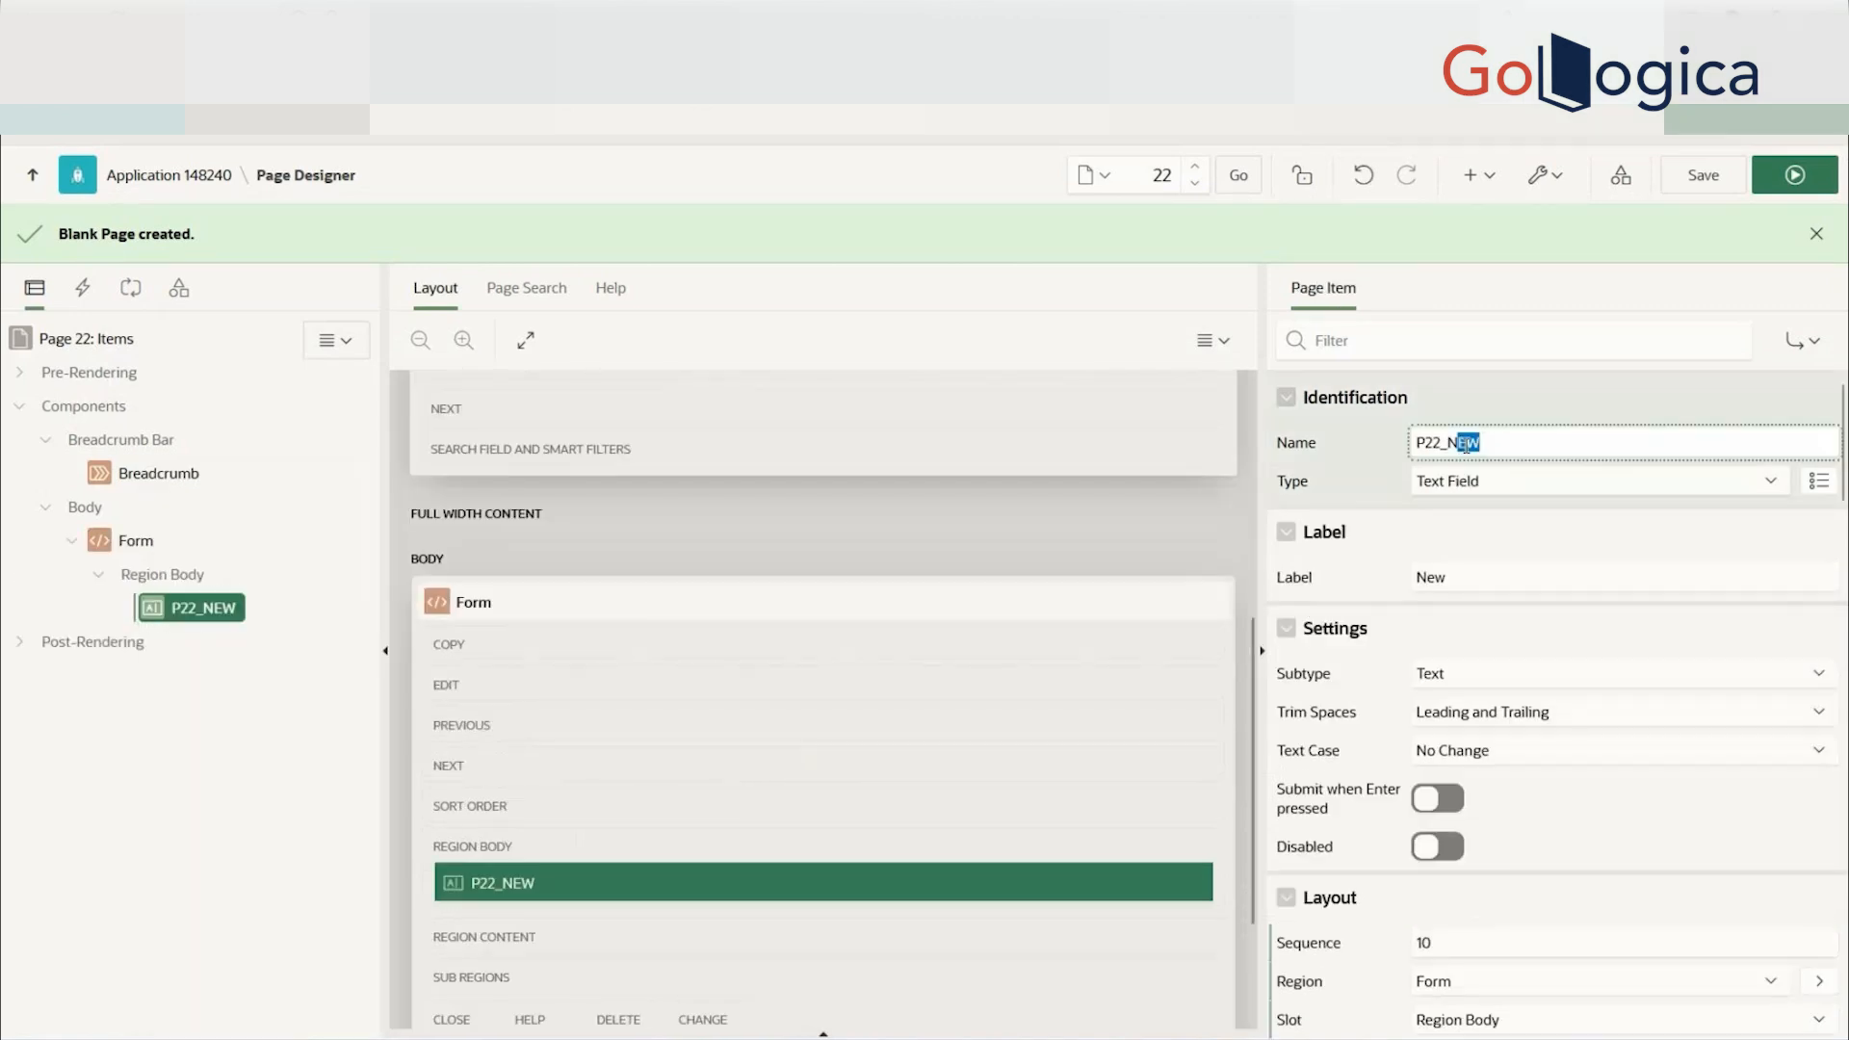
left_click(1028, 160)
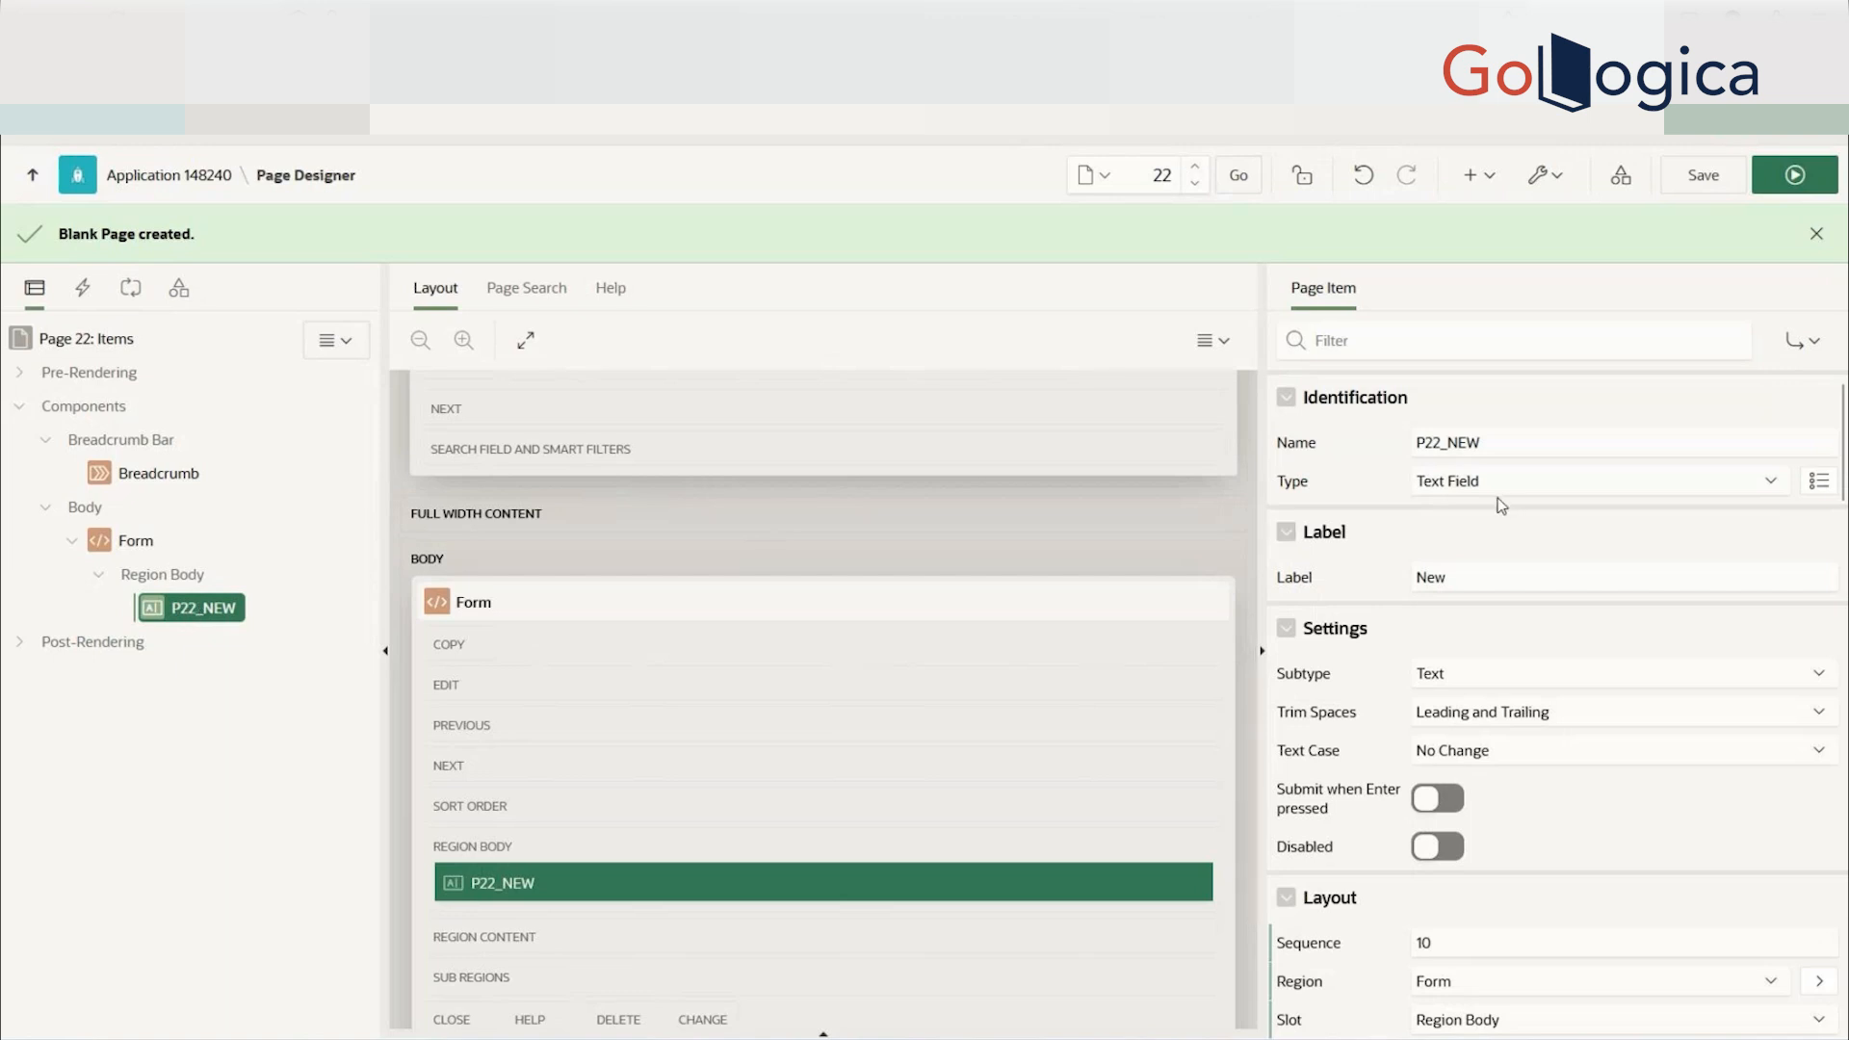
left_click_drag(1445, 442, 1508, 440)
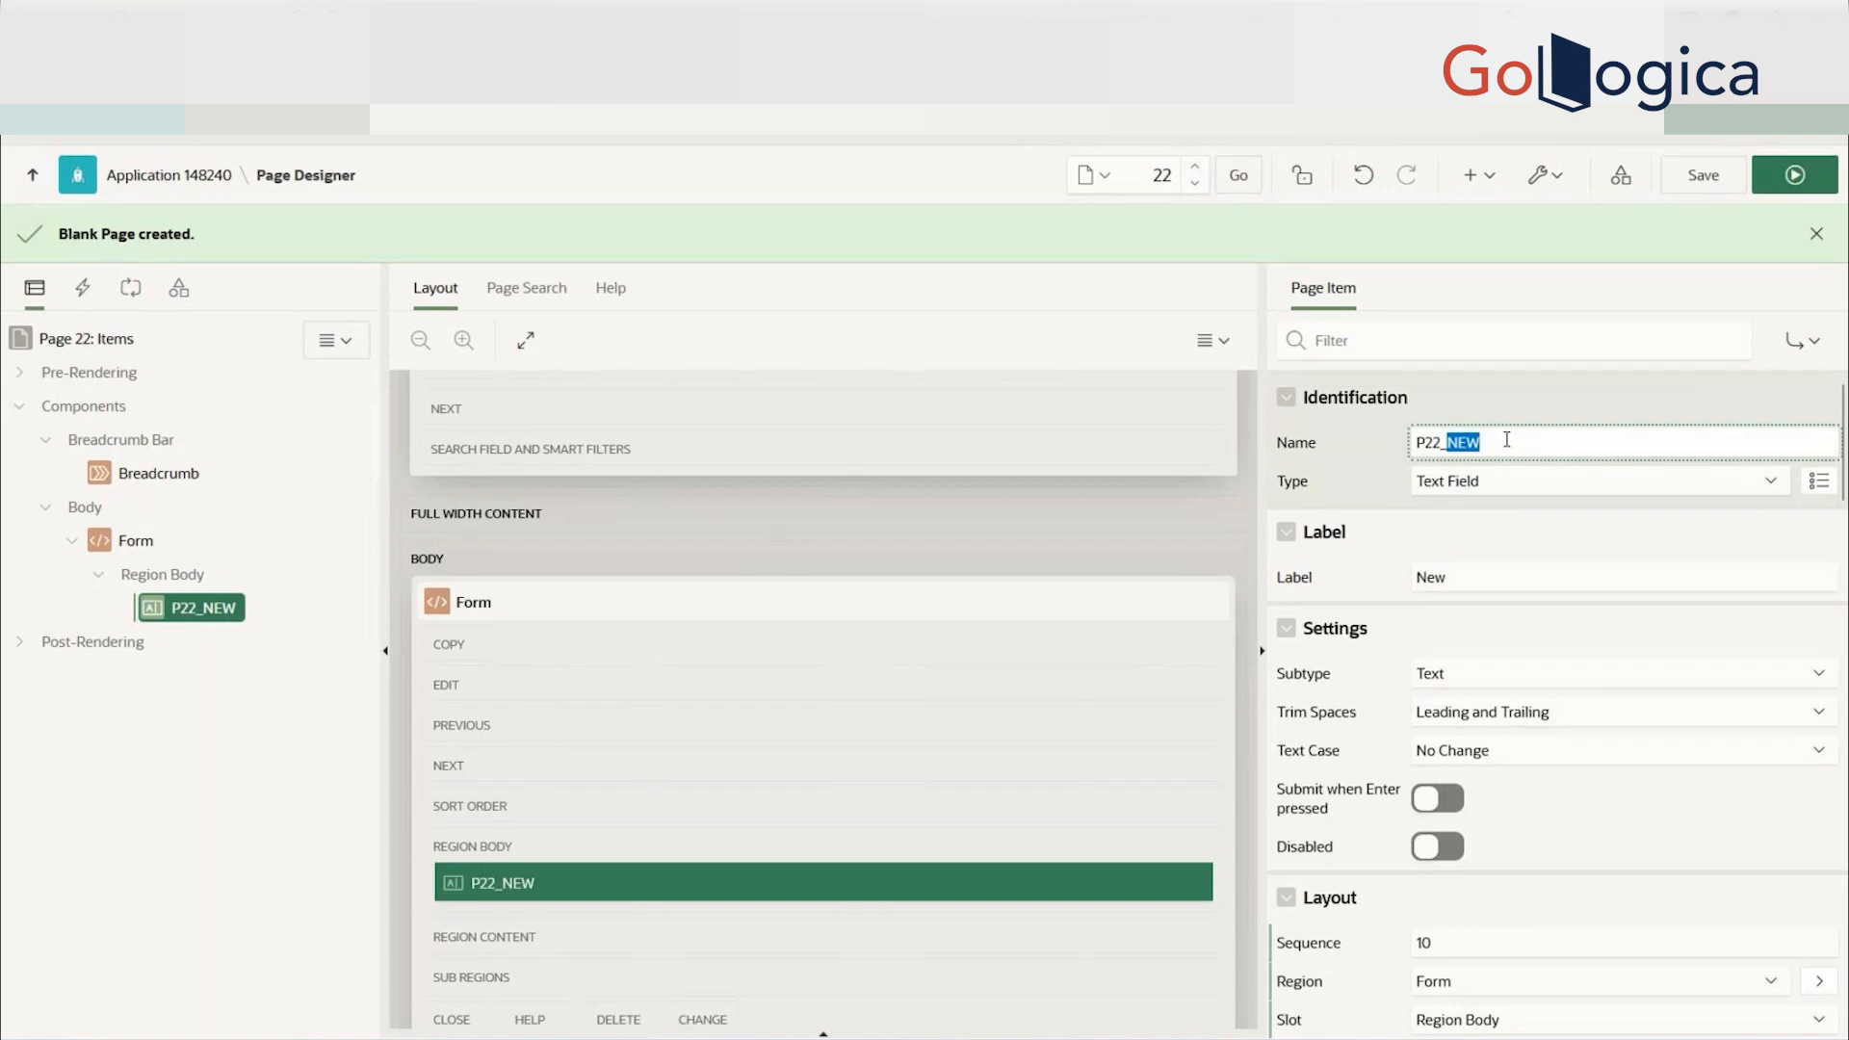
type("NAME")
key("Return")
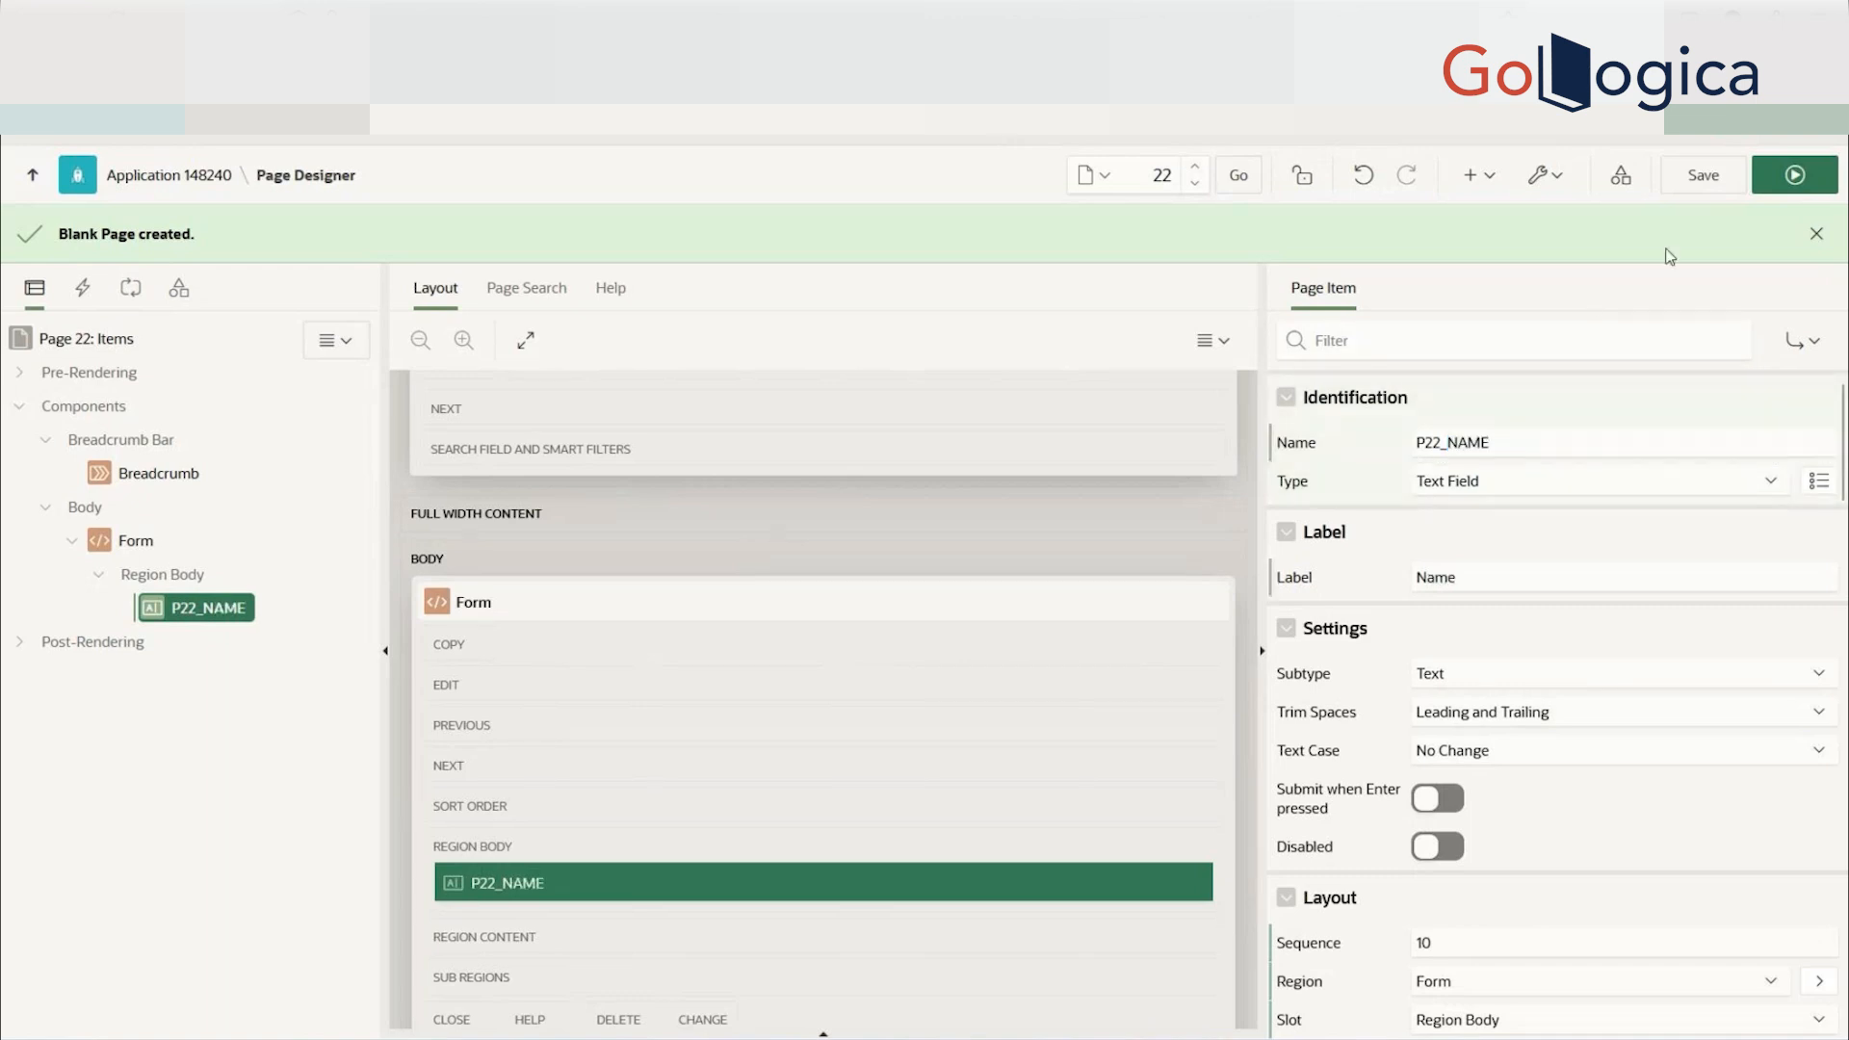
- Save and run the Items page, try the Name field and return to the page design
left_click(1782, 179)
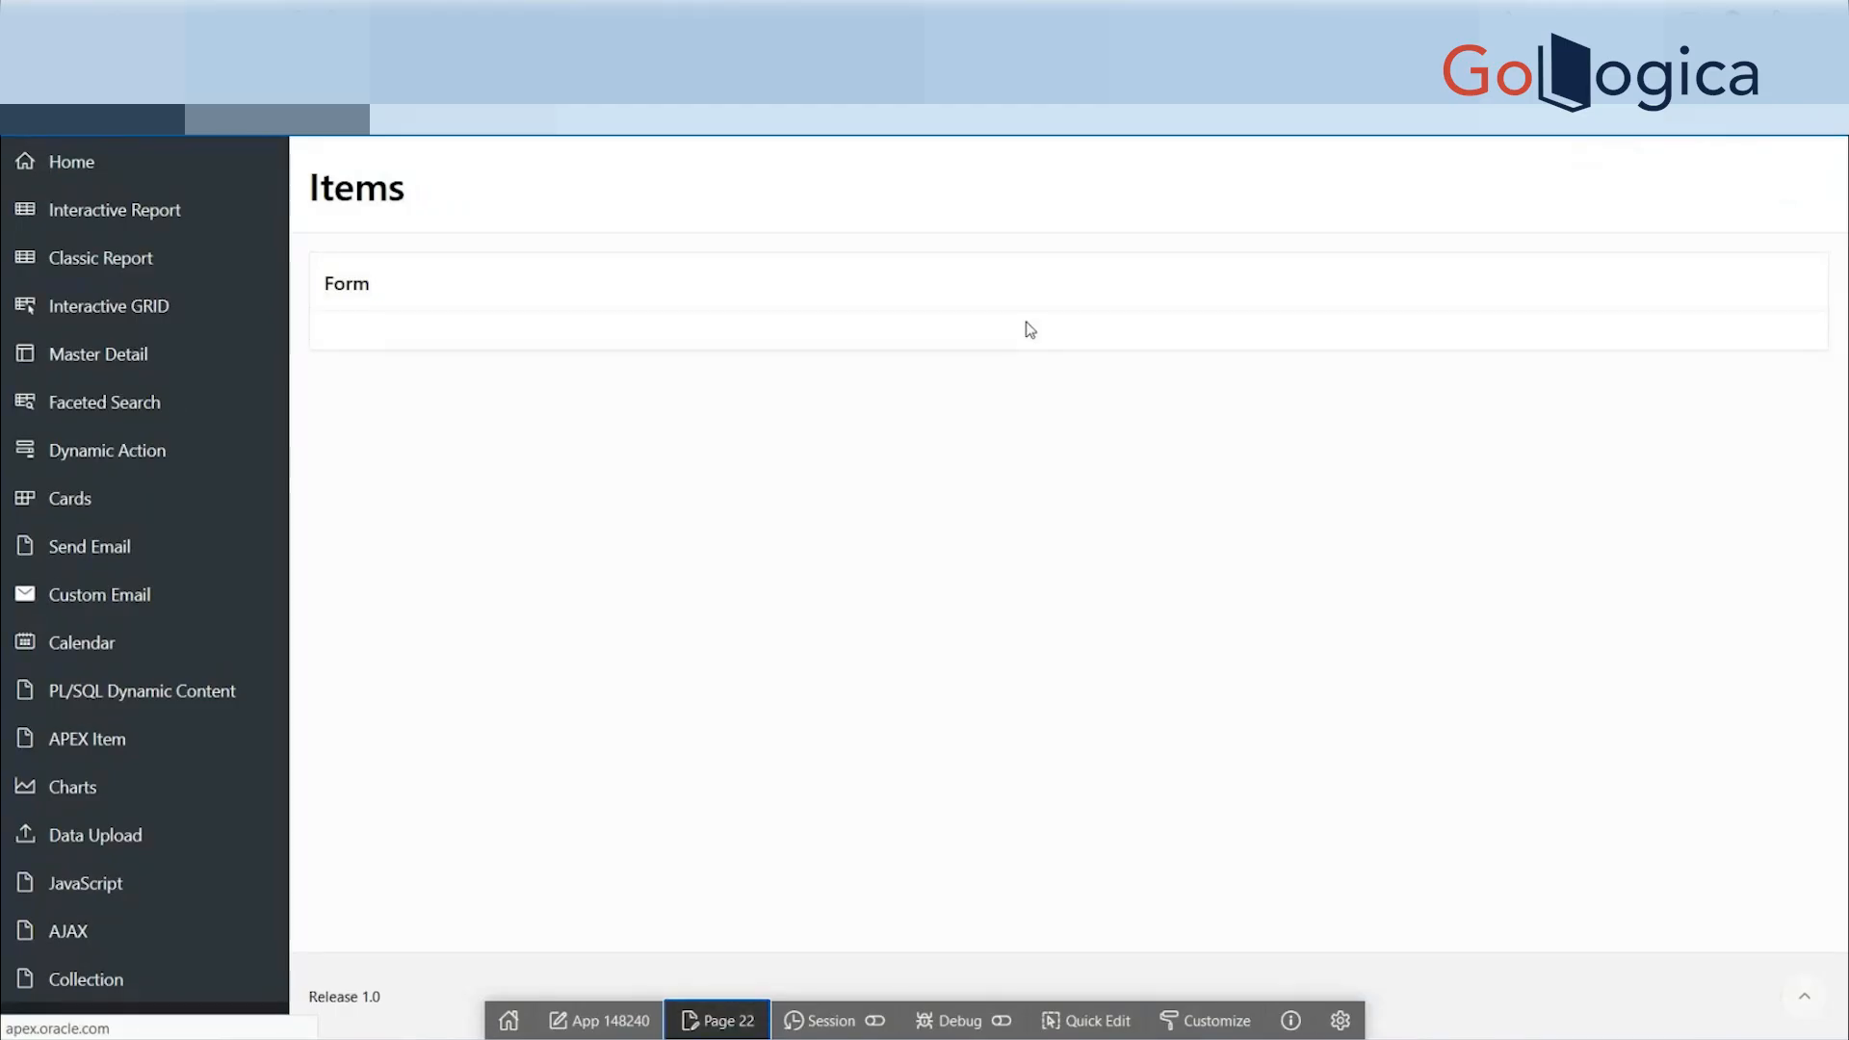
left_click(386, 387)
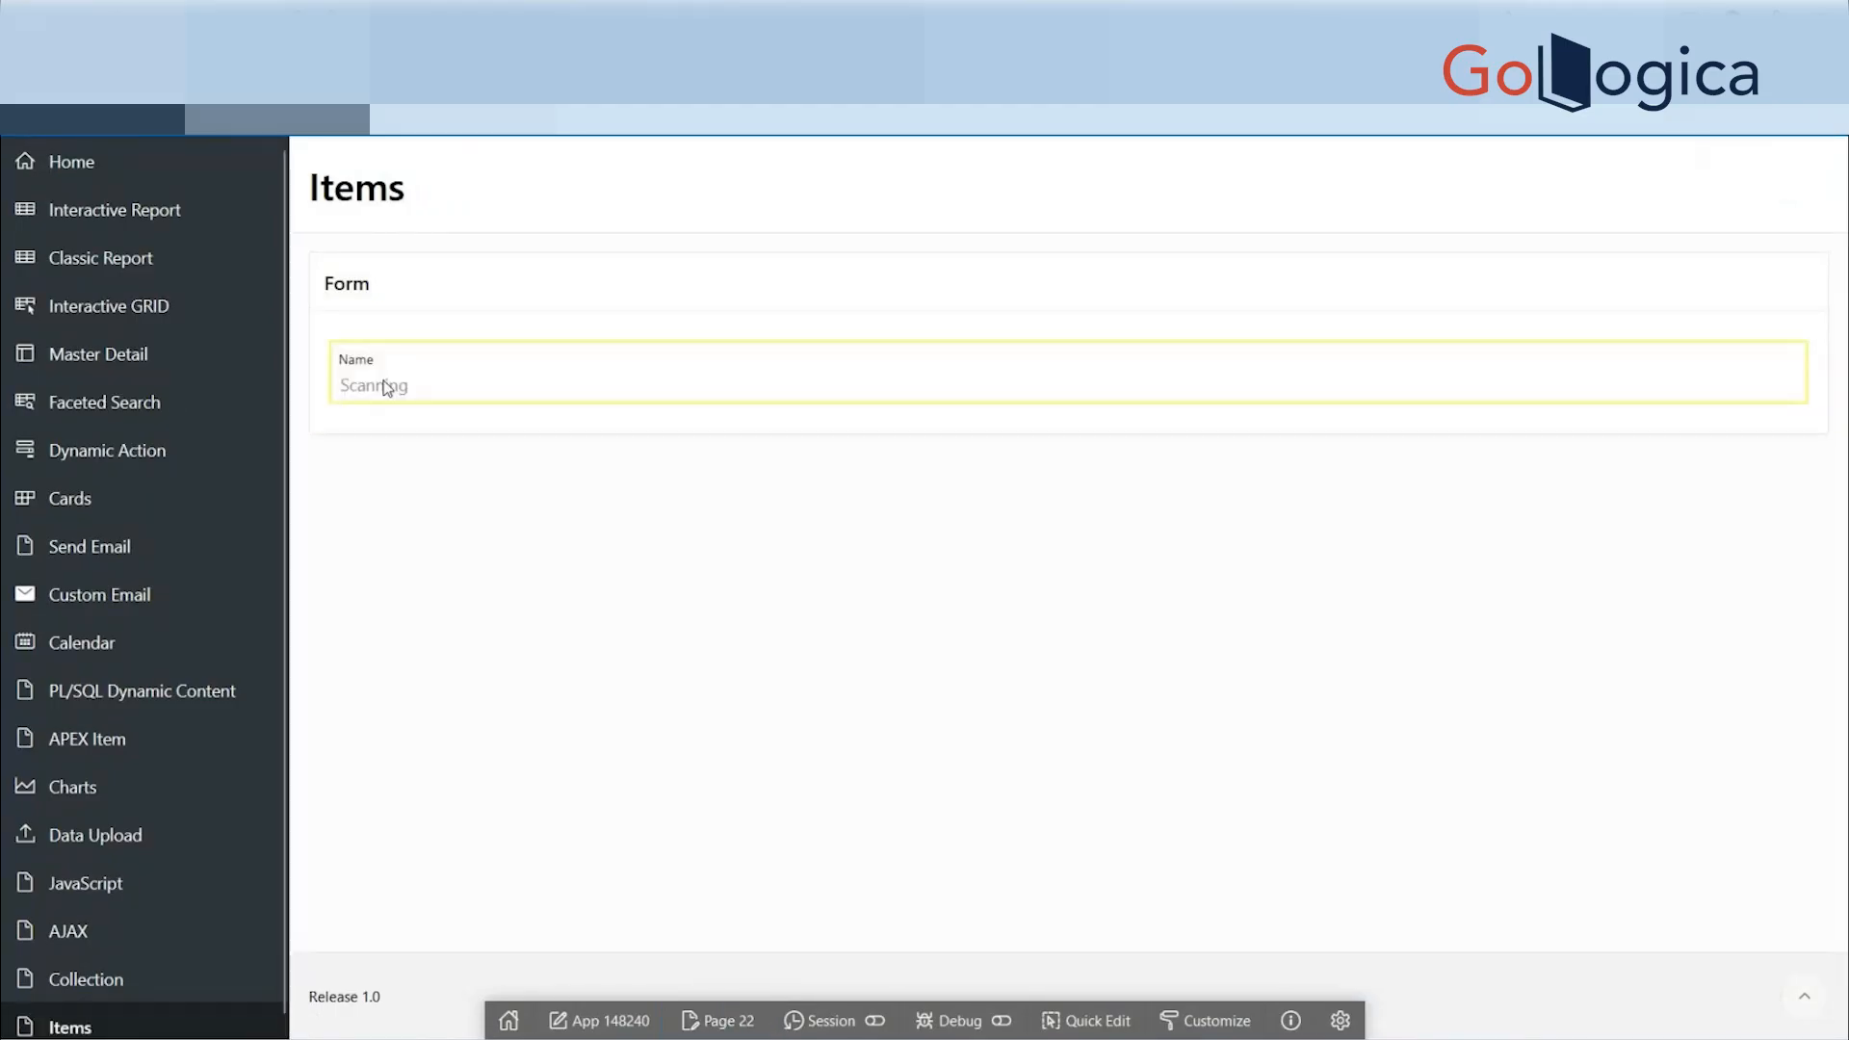
left_click(1345, 377)
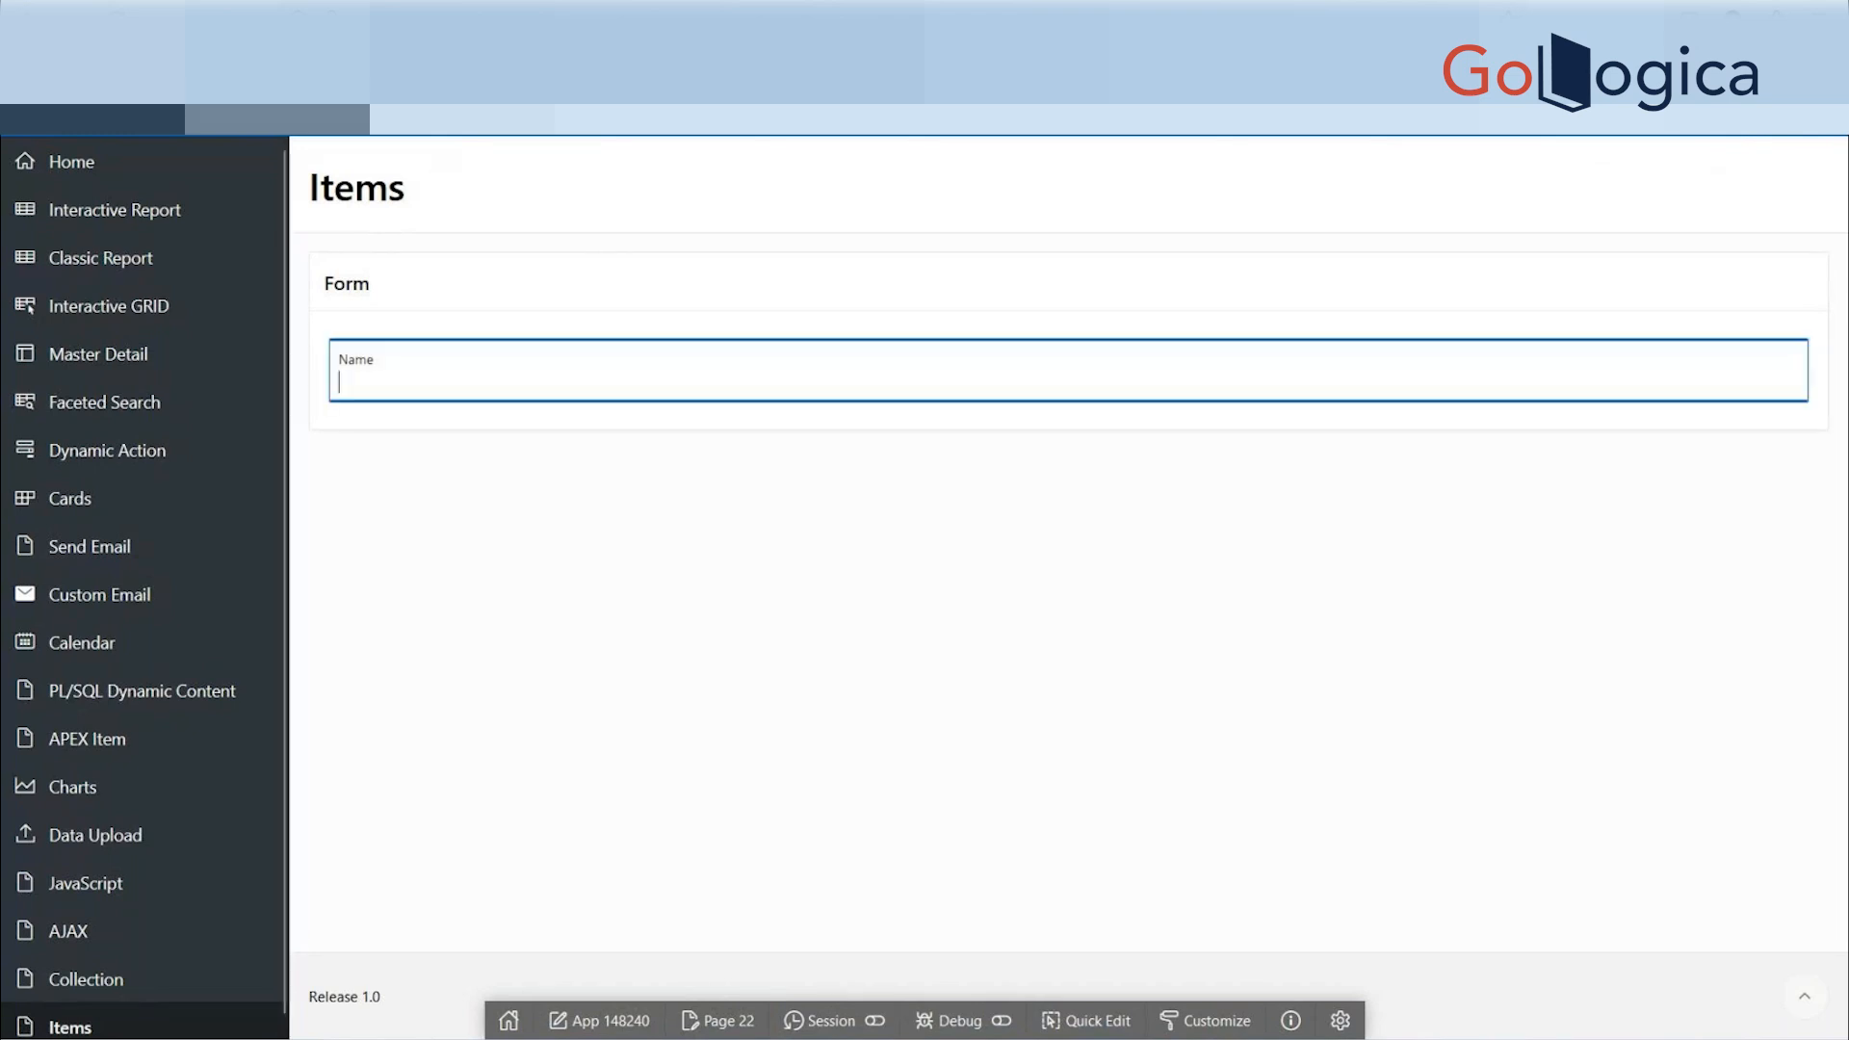
left_click(125, 18)
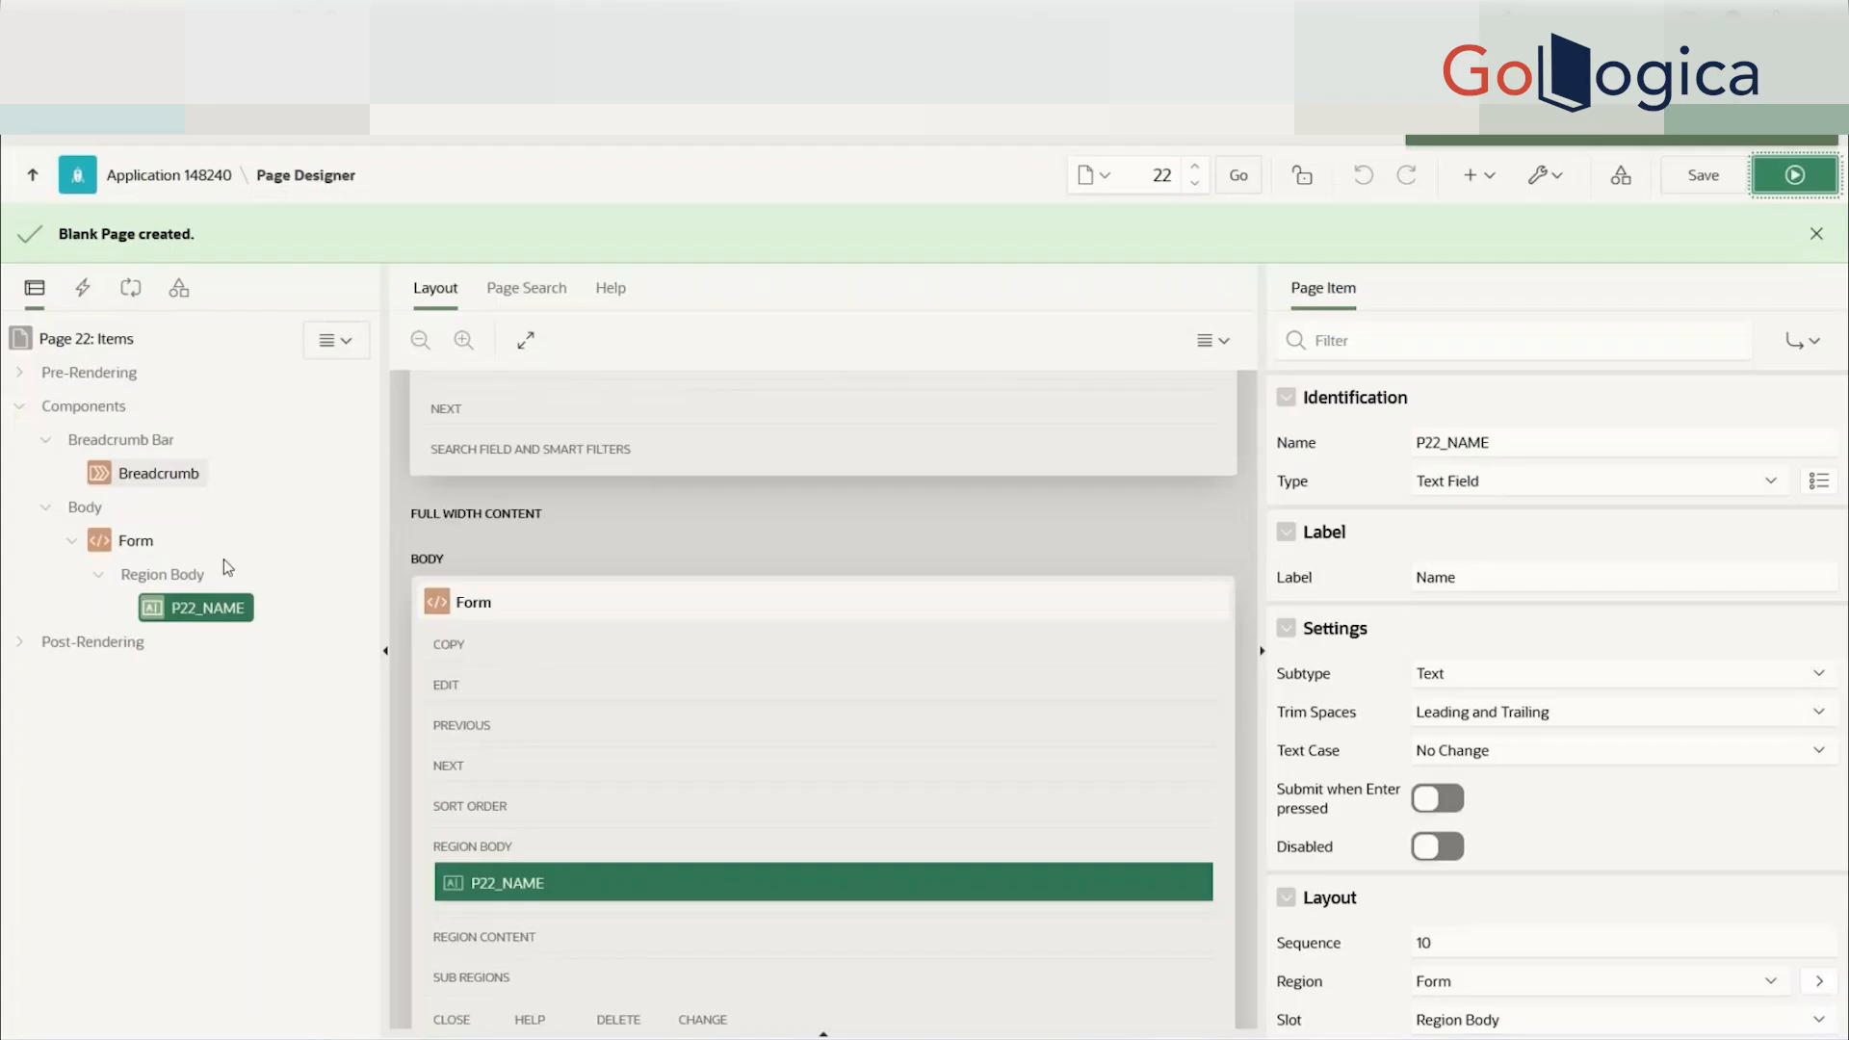
- Add a second page item named P22_ADDRESS to the Form region's body, and save and run the page to try it
right_click(185, 610)
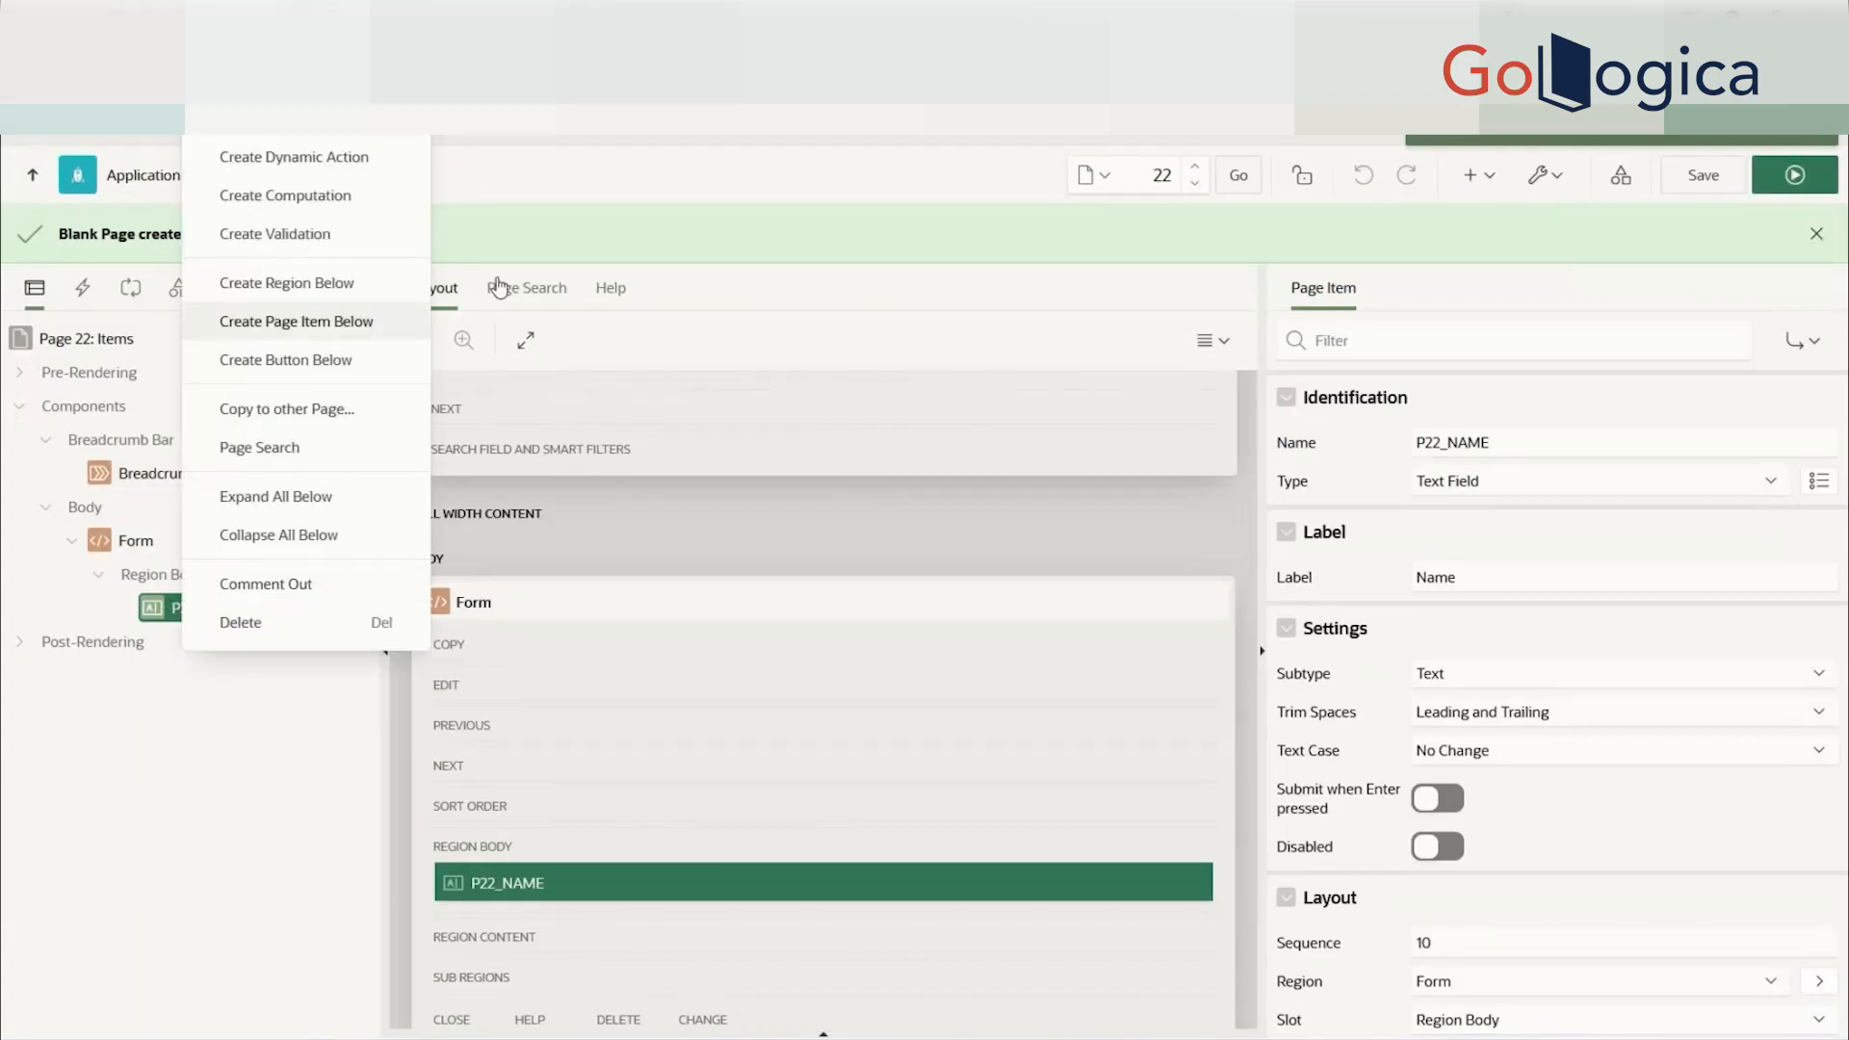
key("Escape")
right_click(154, 575)
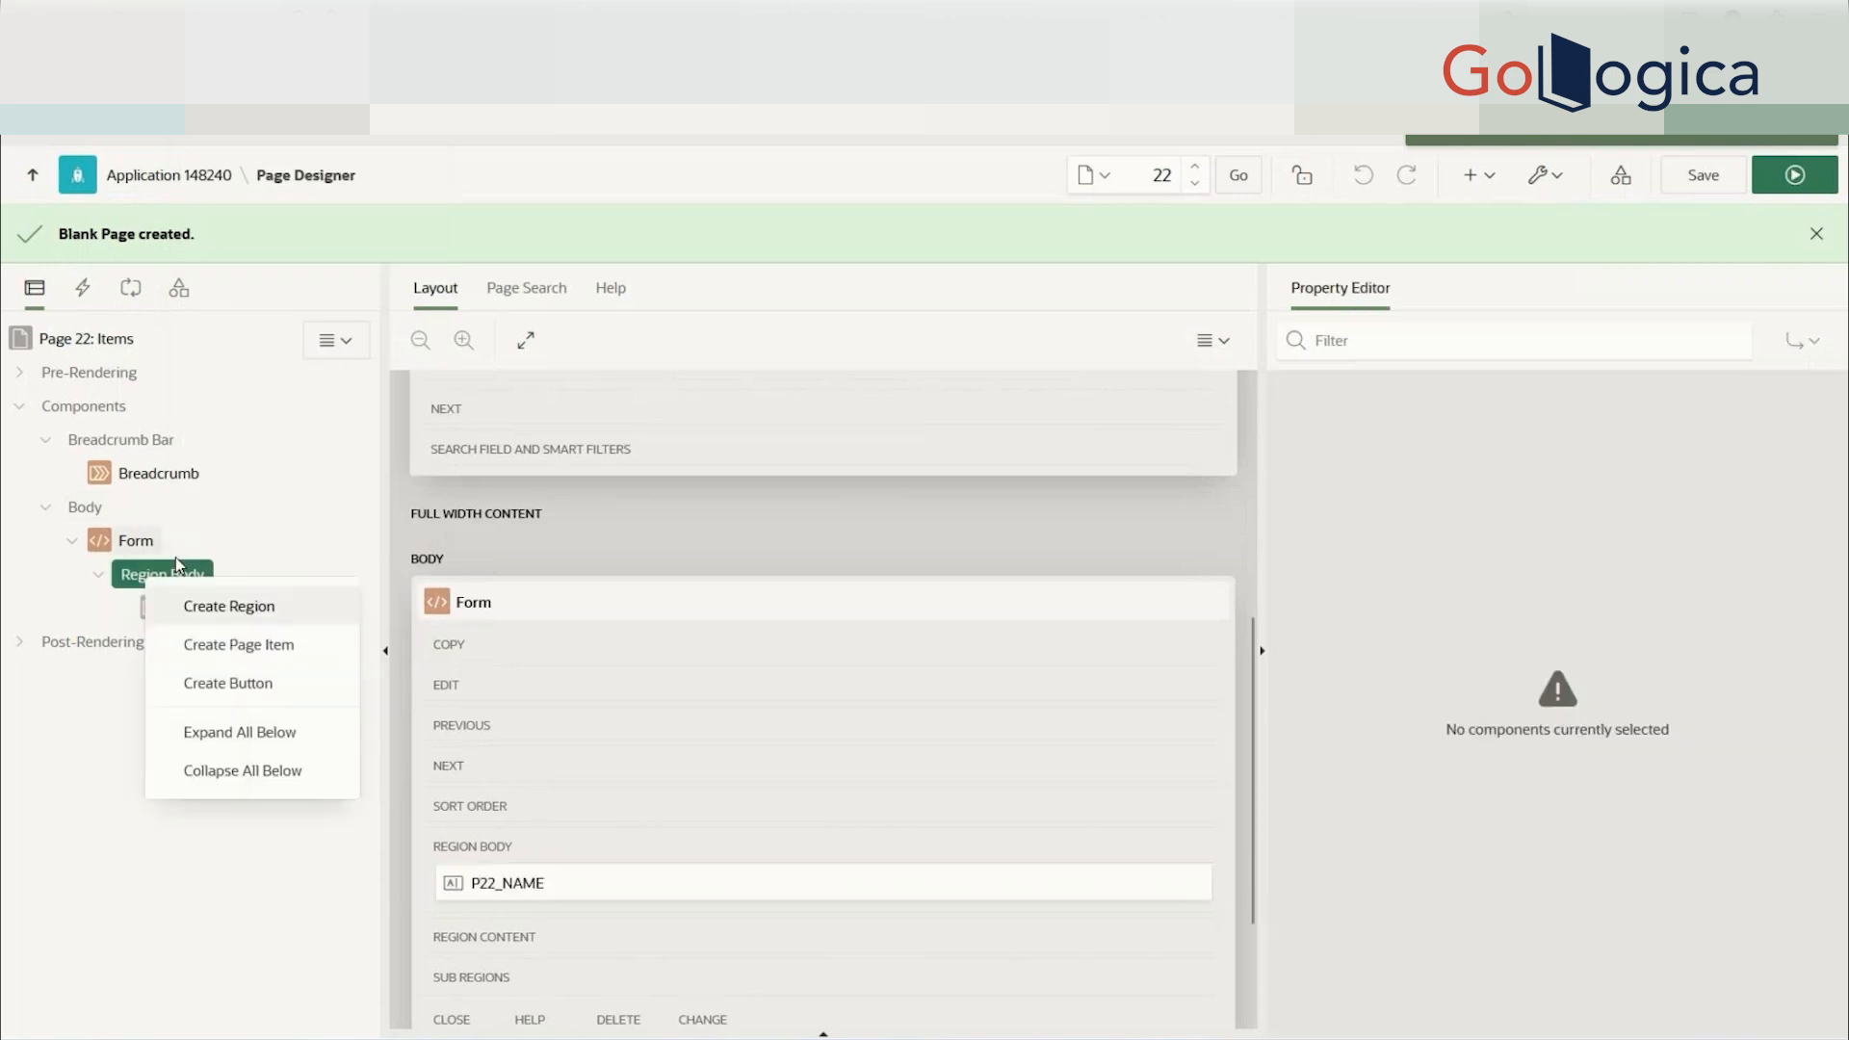
left_click(224, 648)
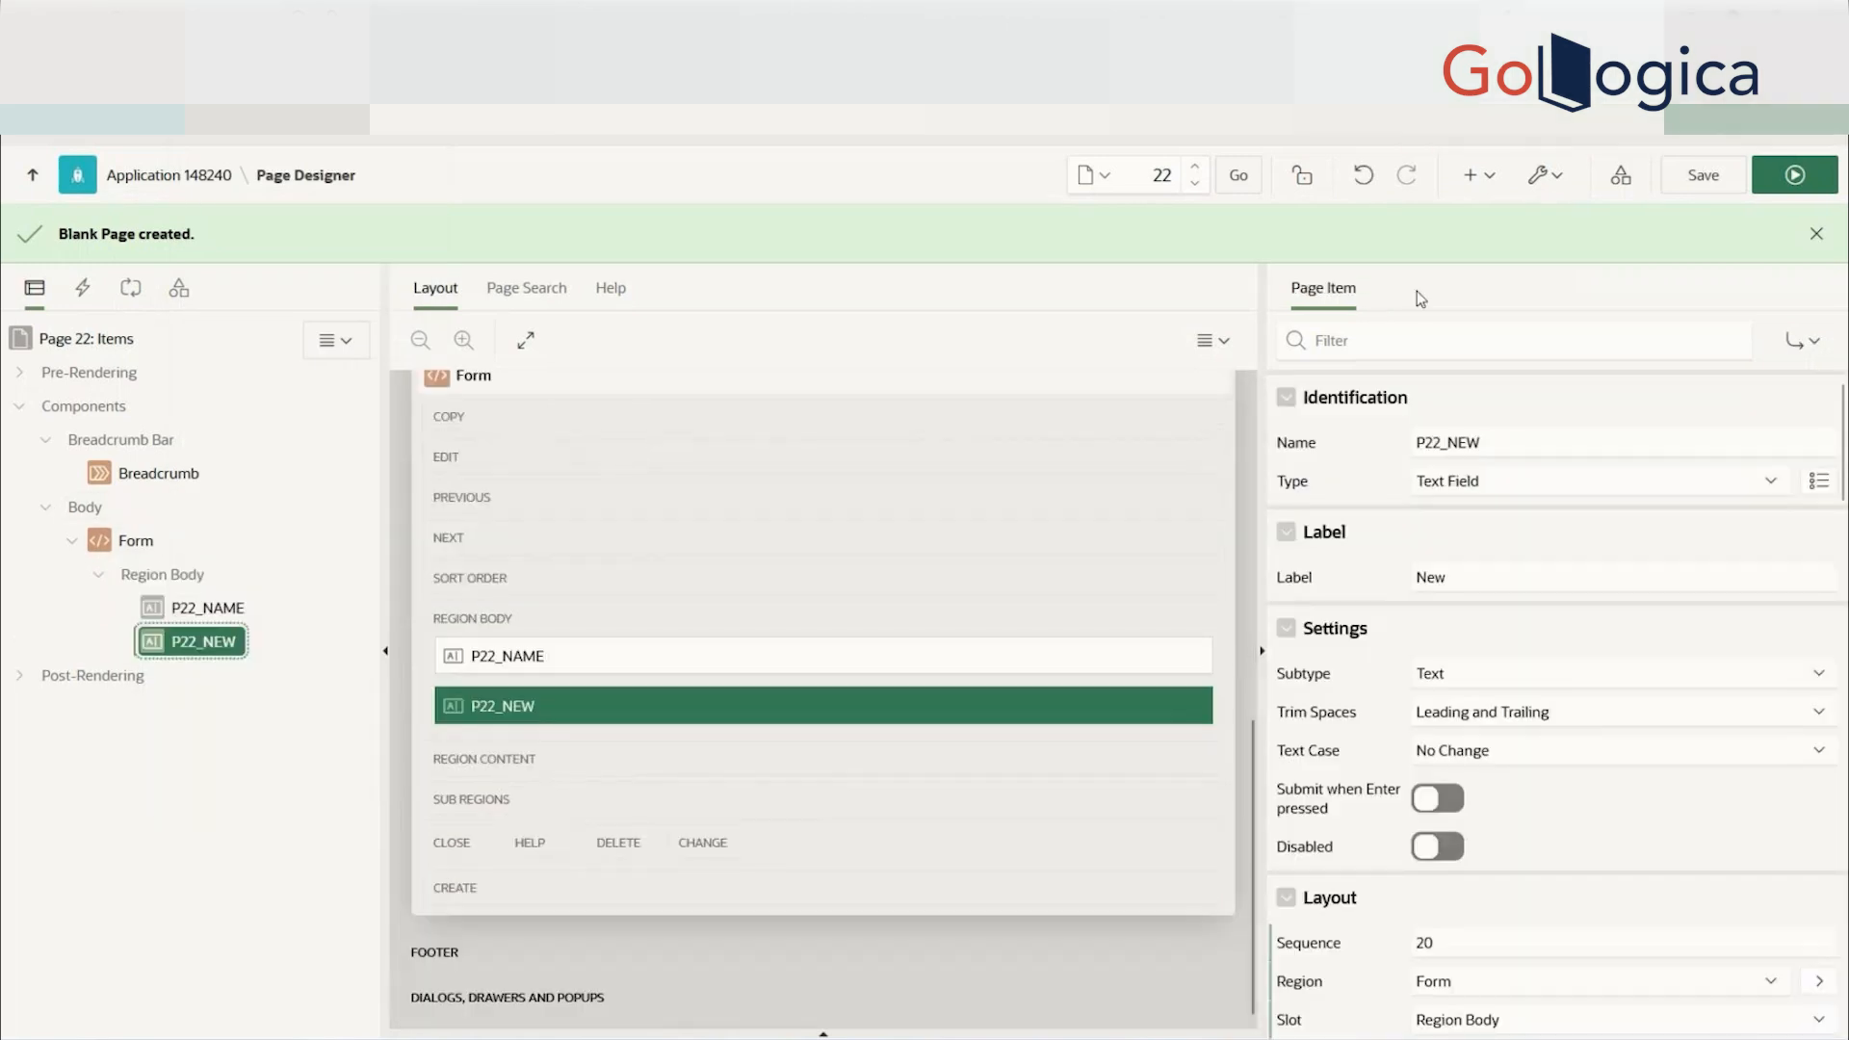
left_click_drag(1450, 438, 1545, 443)
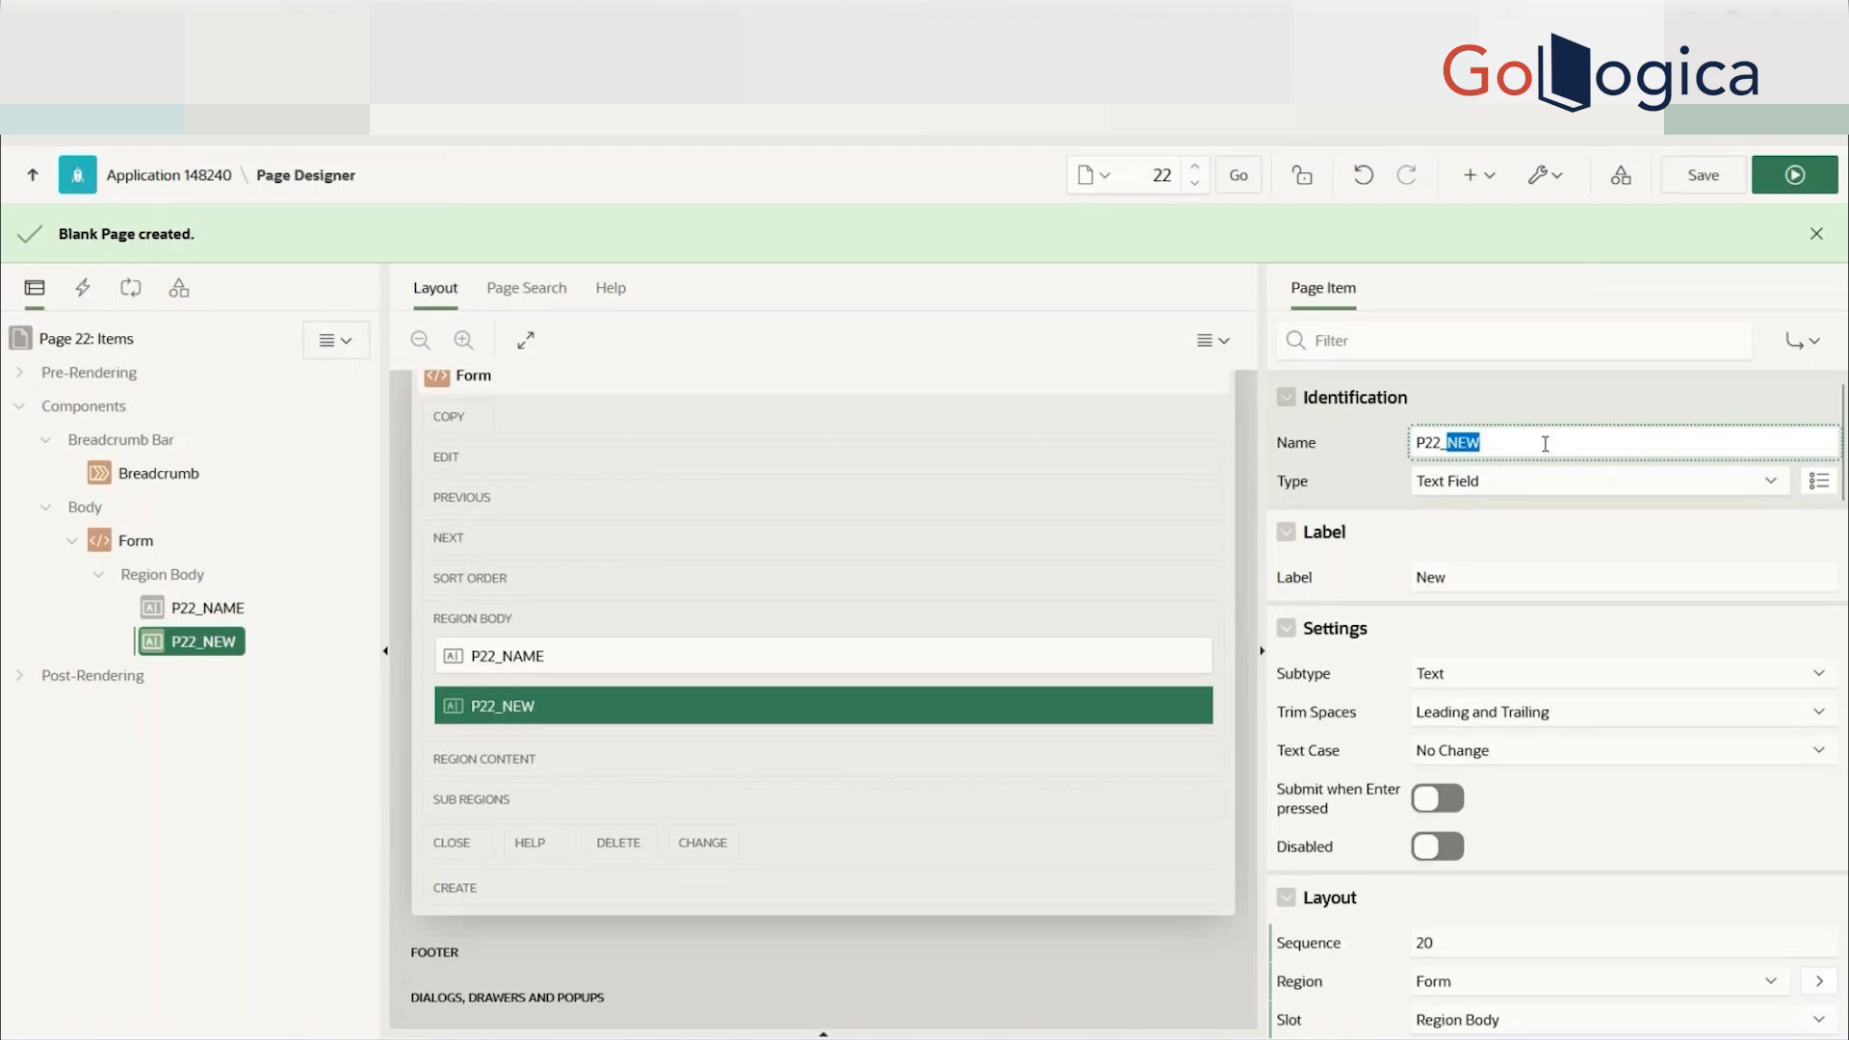
type("ADDRESS")
left_click(1049, 205)
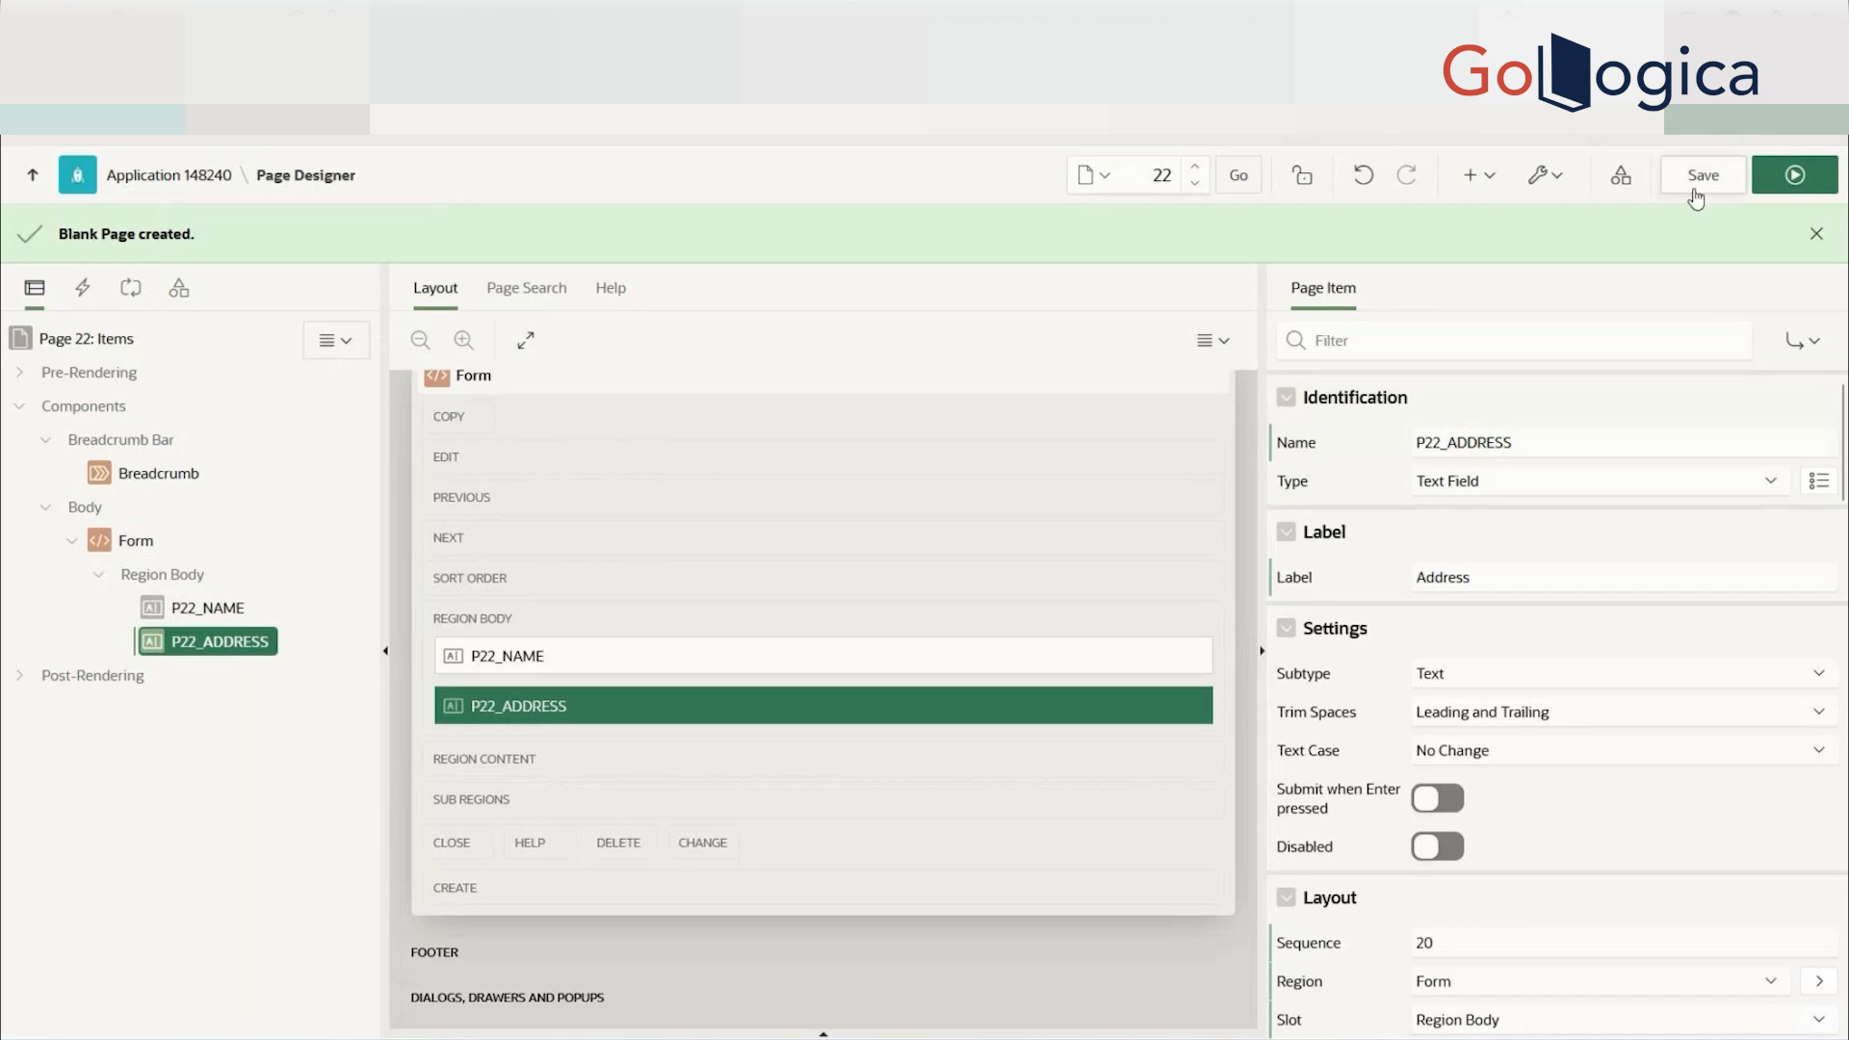
left_click(1782, 185)
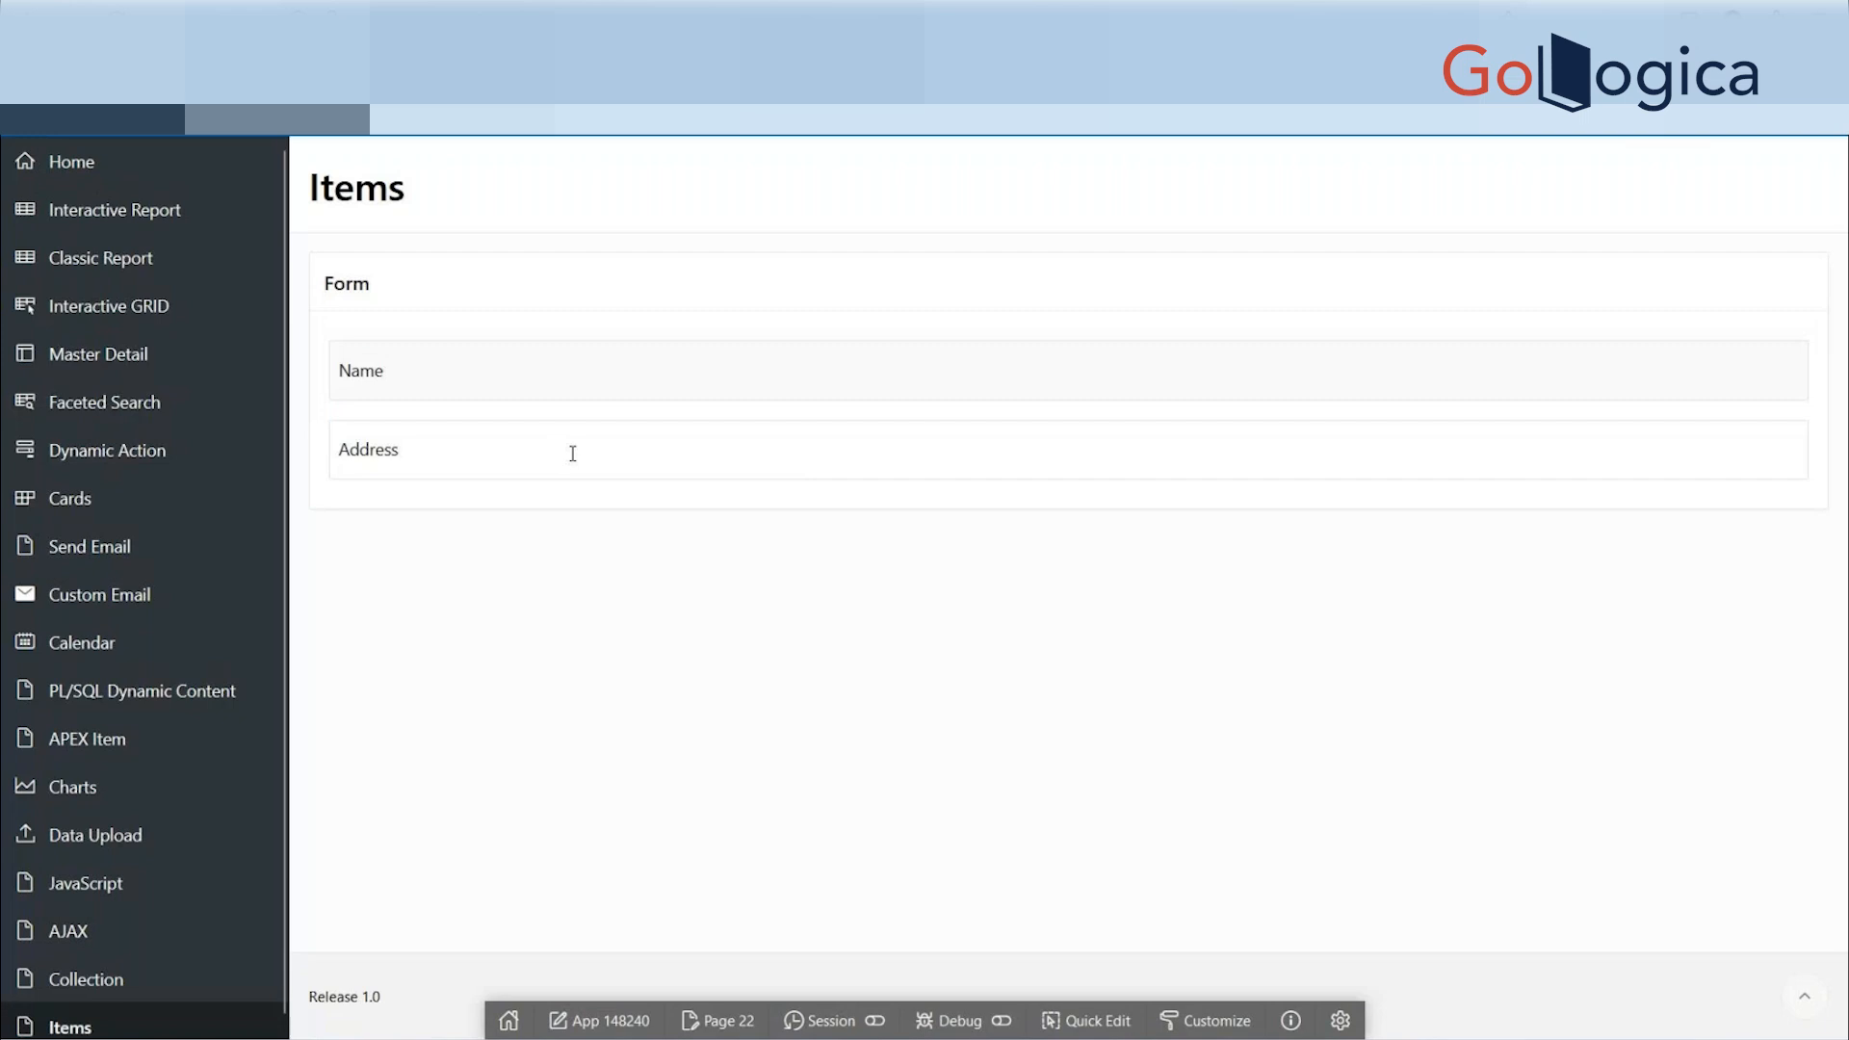
left_click(532, 461)
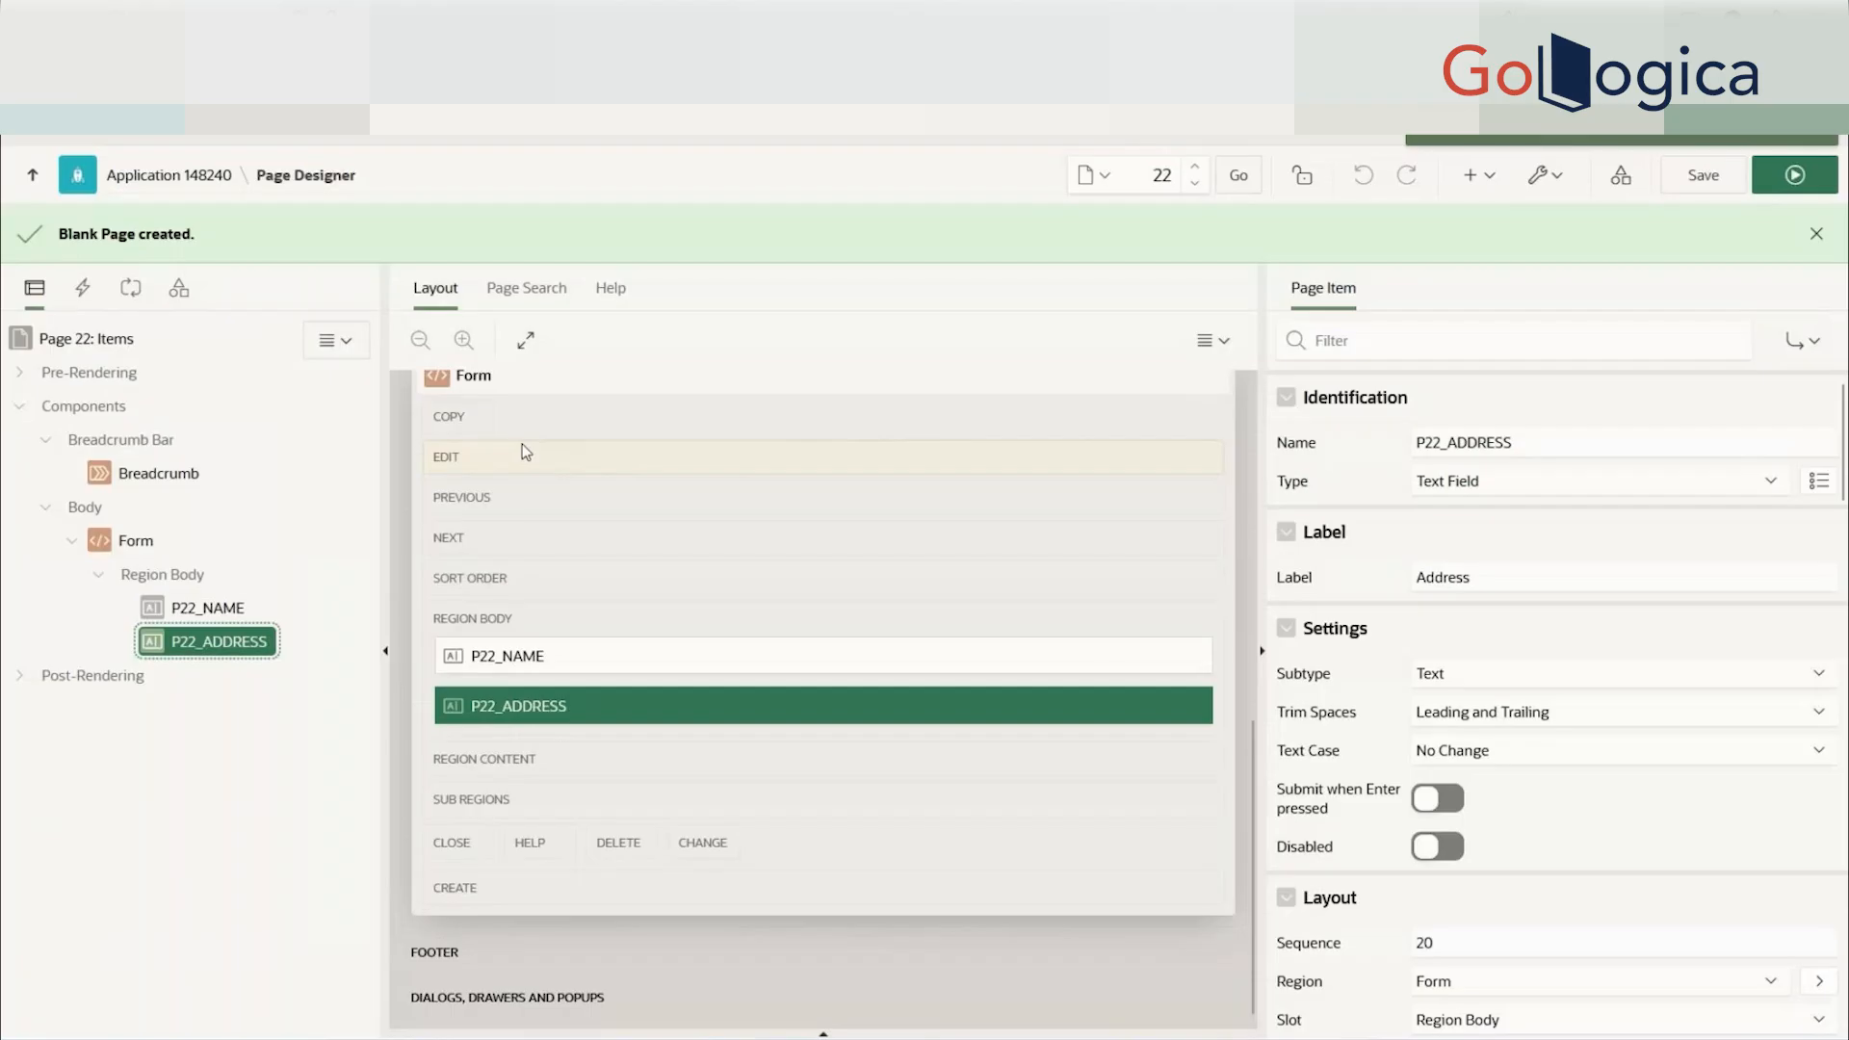
- Change the type of the P22_ADDRESS item to Textarea
left_click(1589, 481)
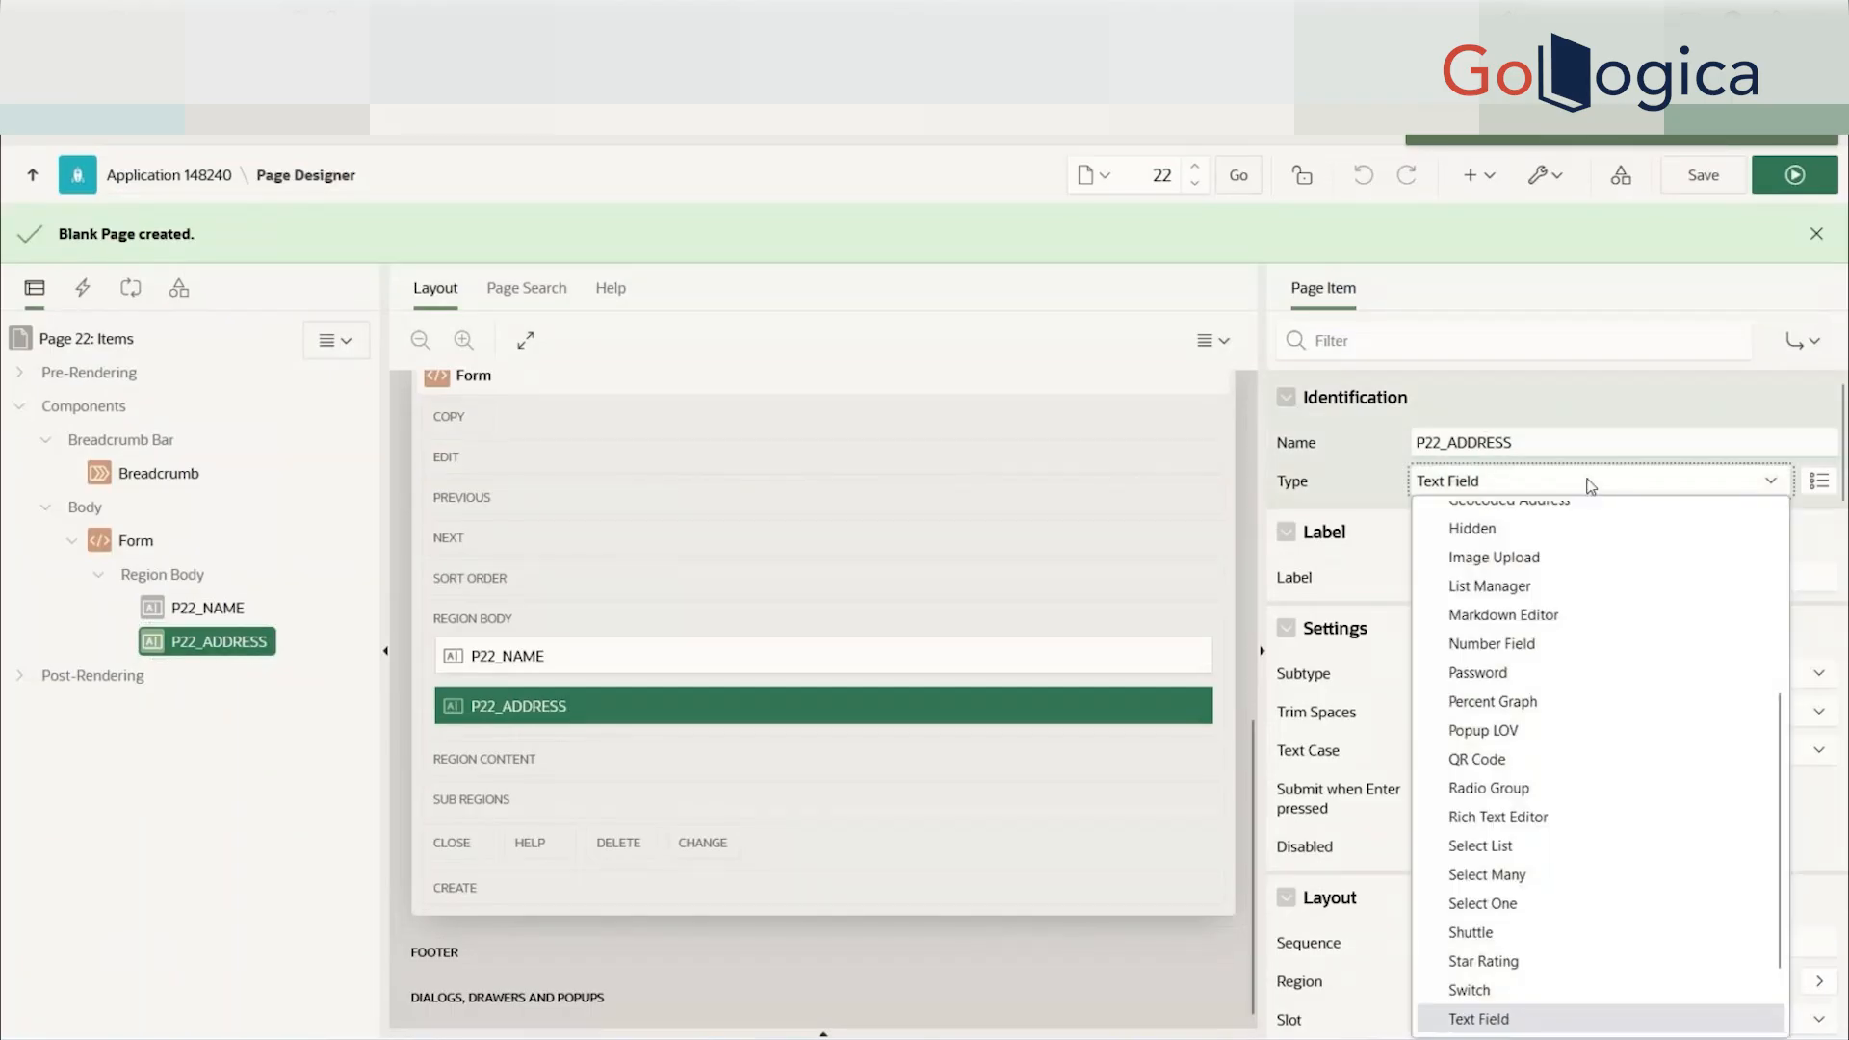
scroll(1672, 825, "down", 1)
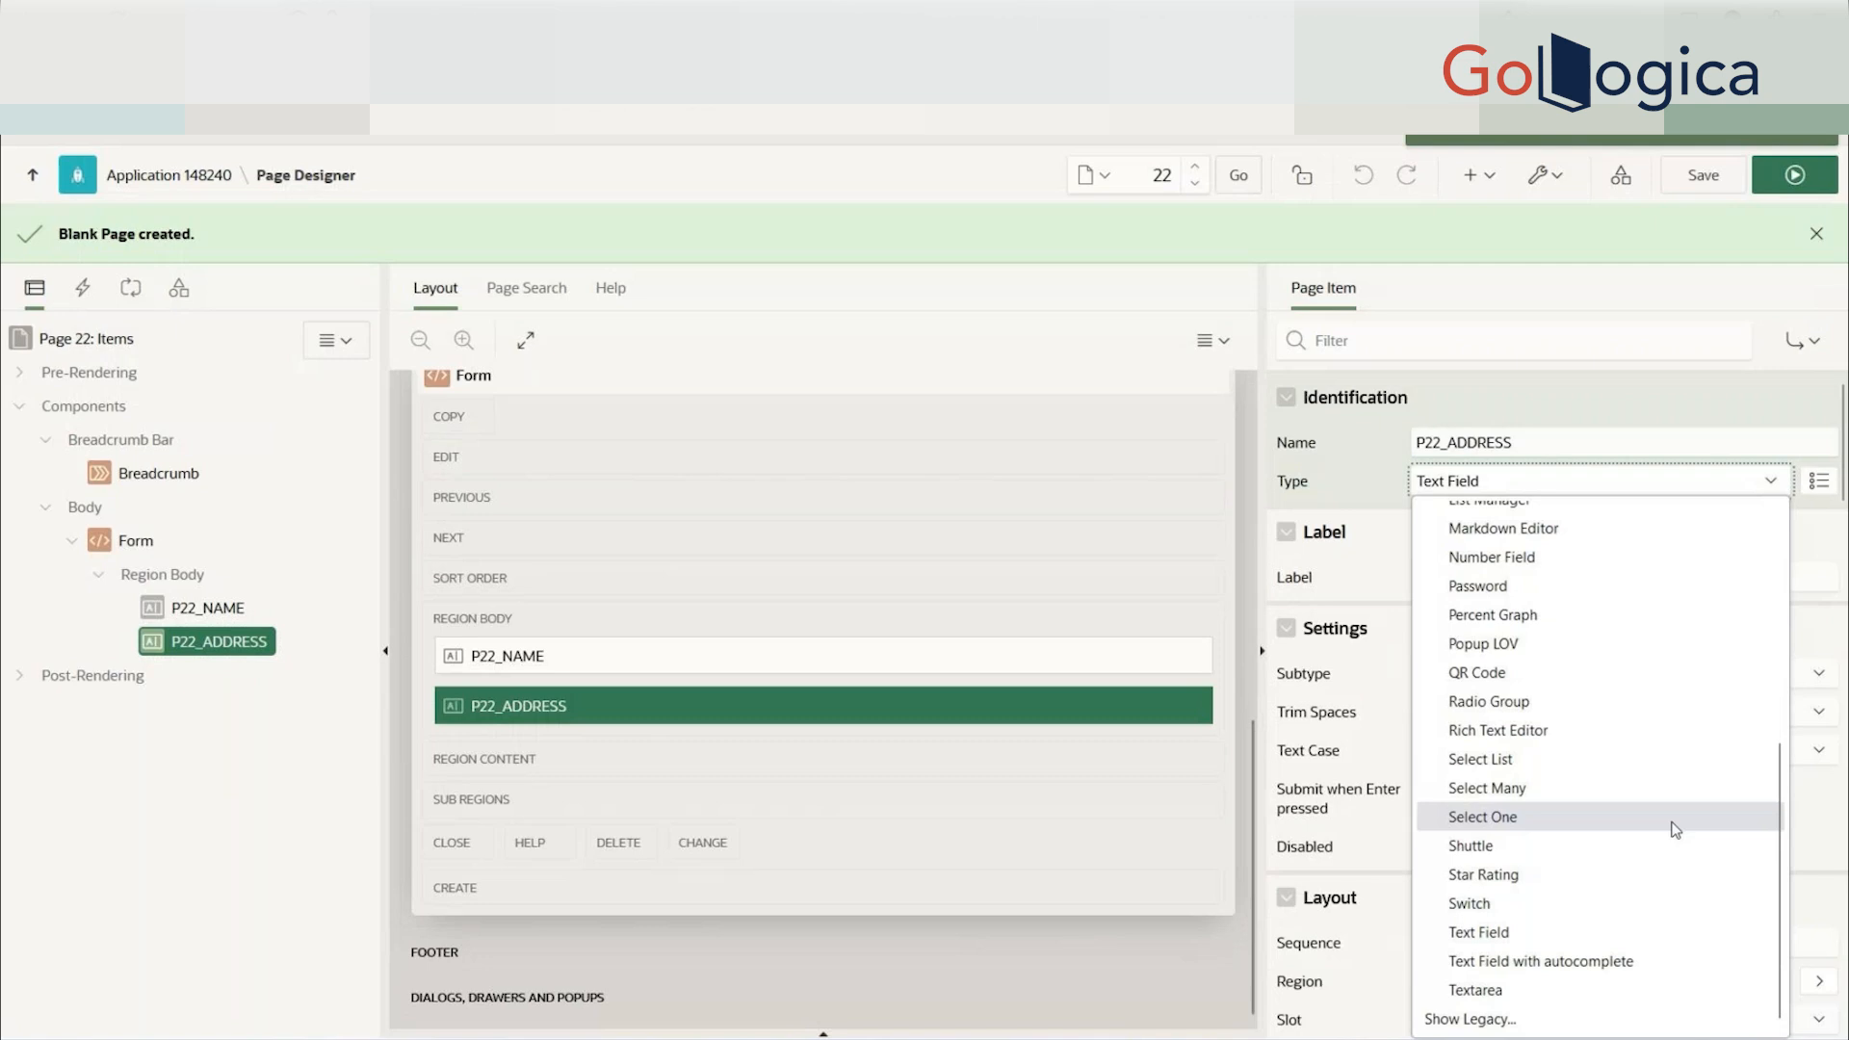
left_click(1498, 990)
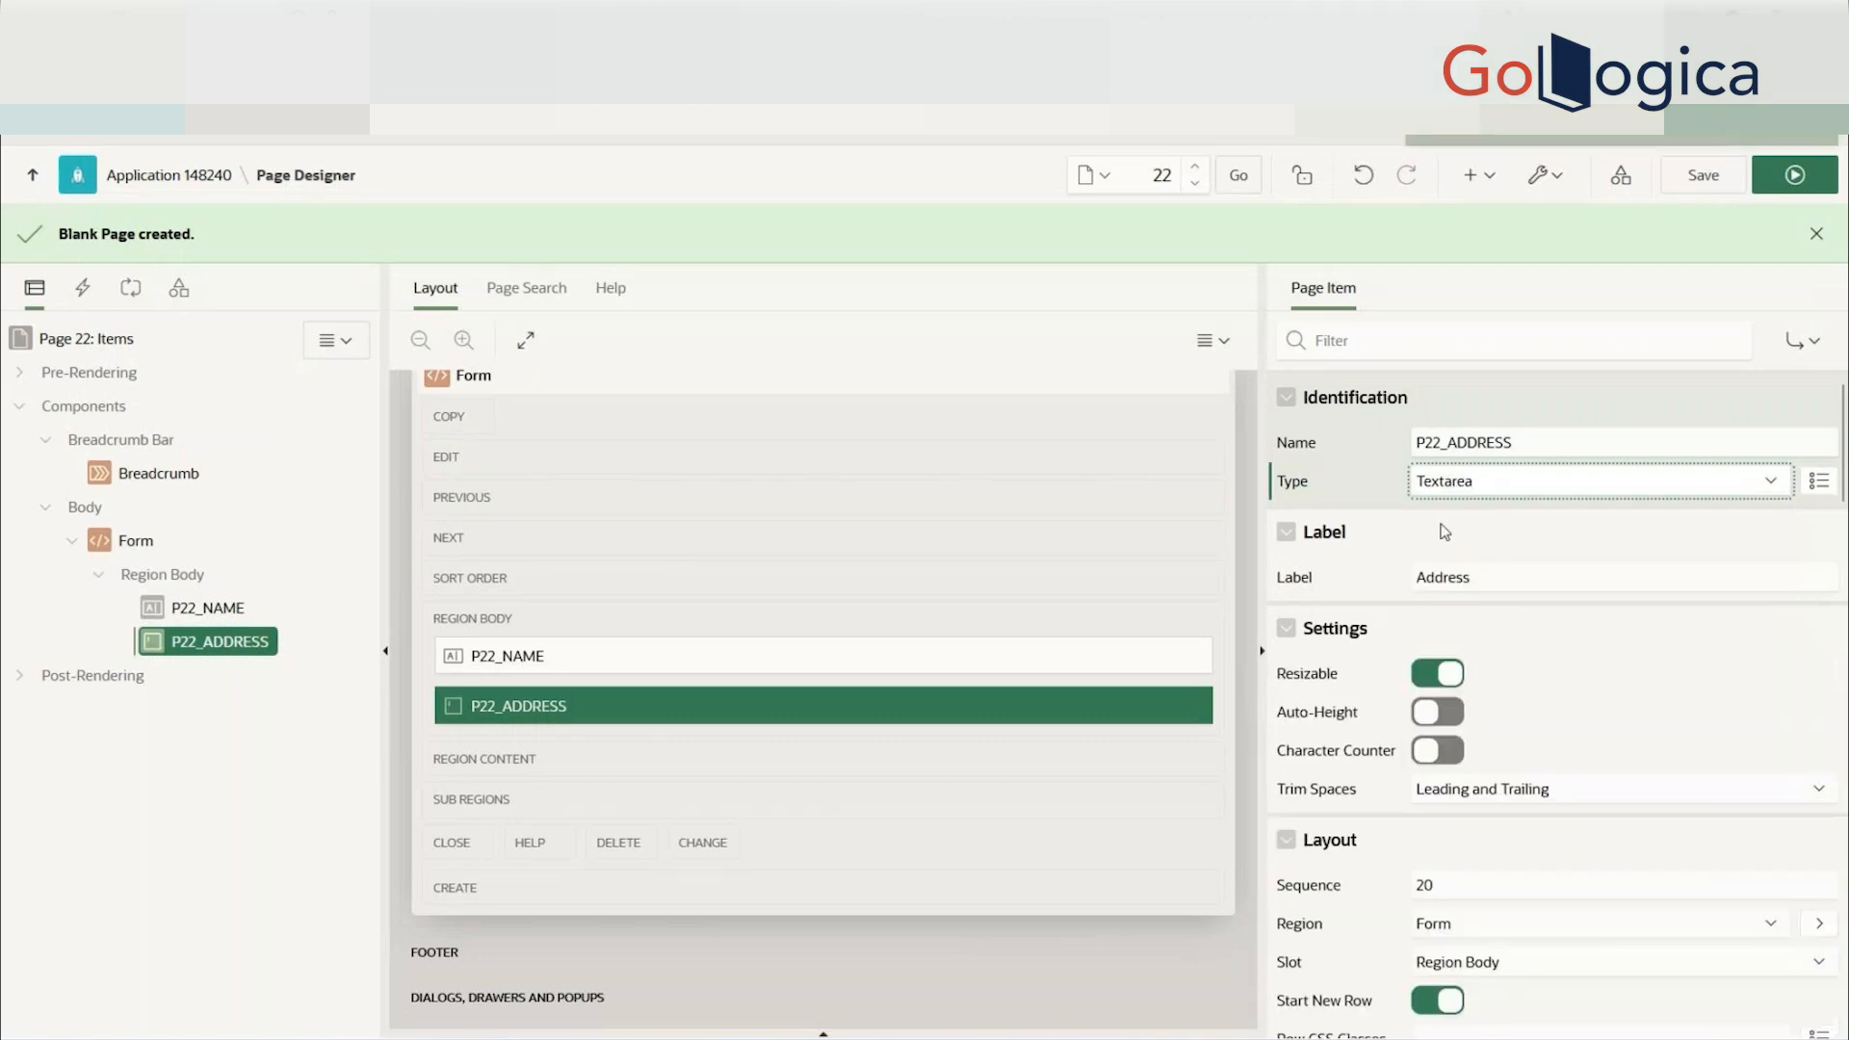
- Save the Items page and look through the item types available for P22_ADDRESS, keeping Textarea
left_click(1713, 181)
left_click(1485, 486)
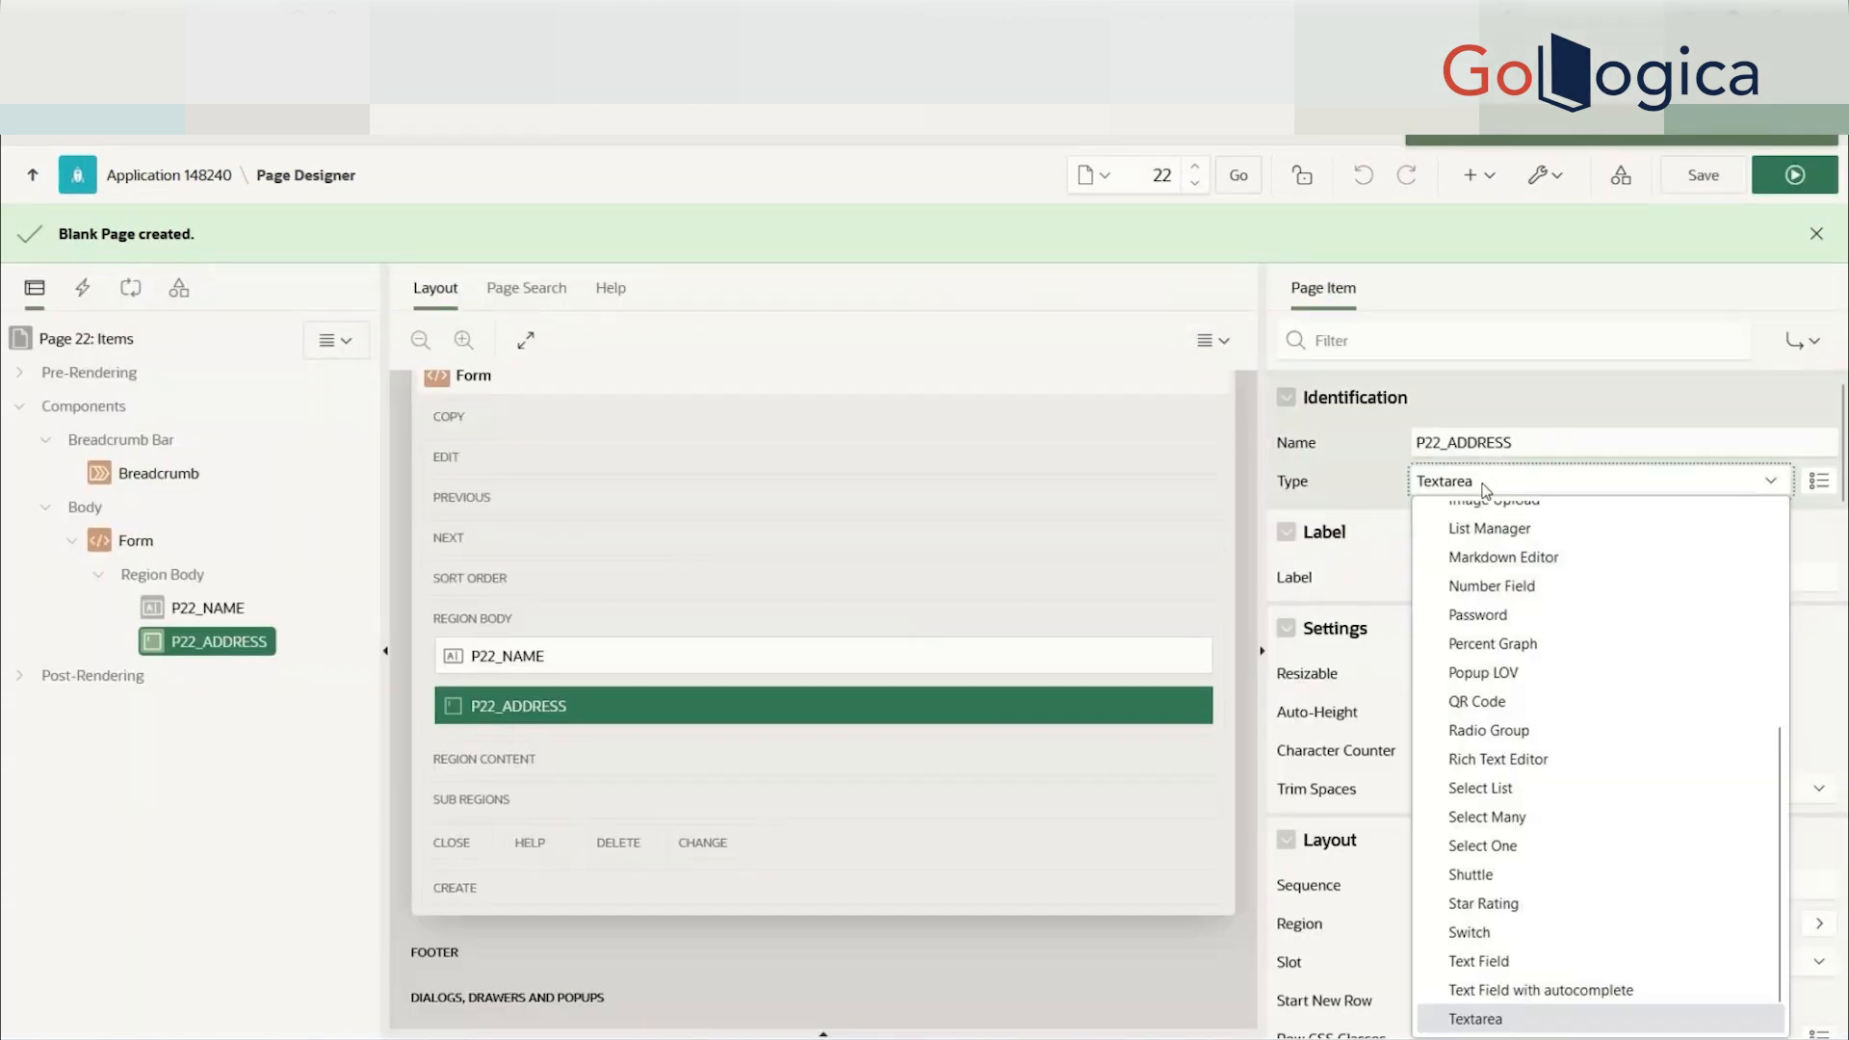
scroll(1521, 920, "up", 5)
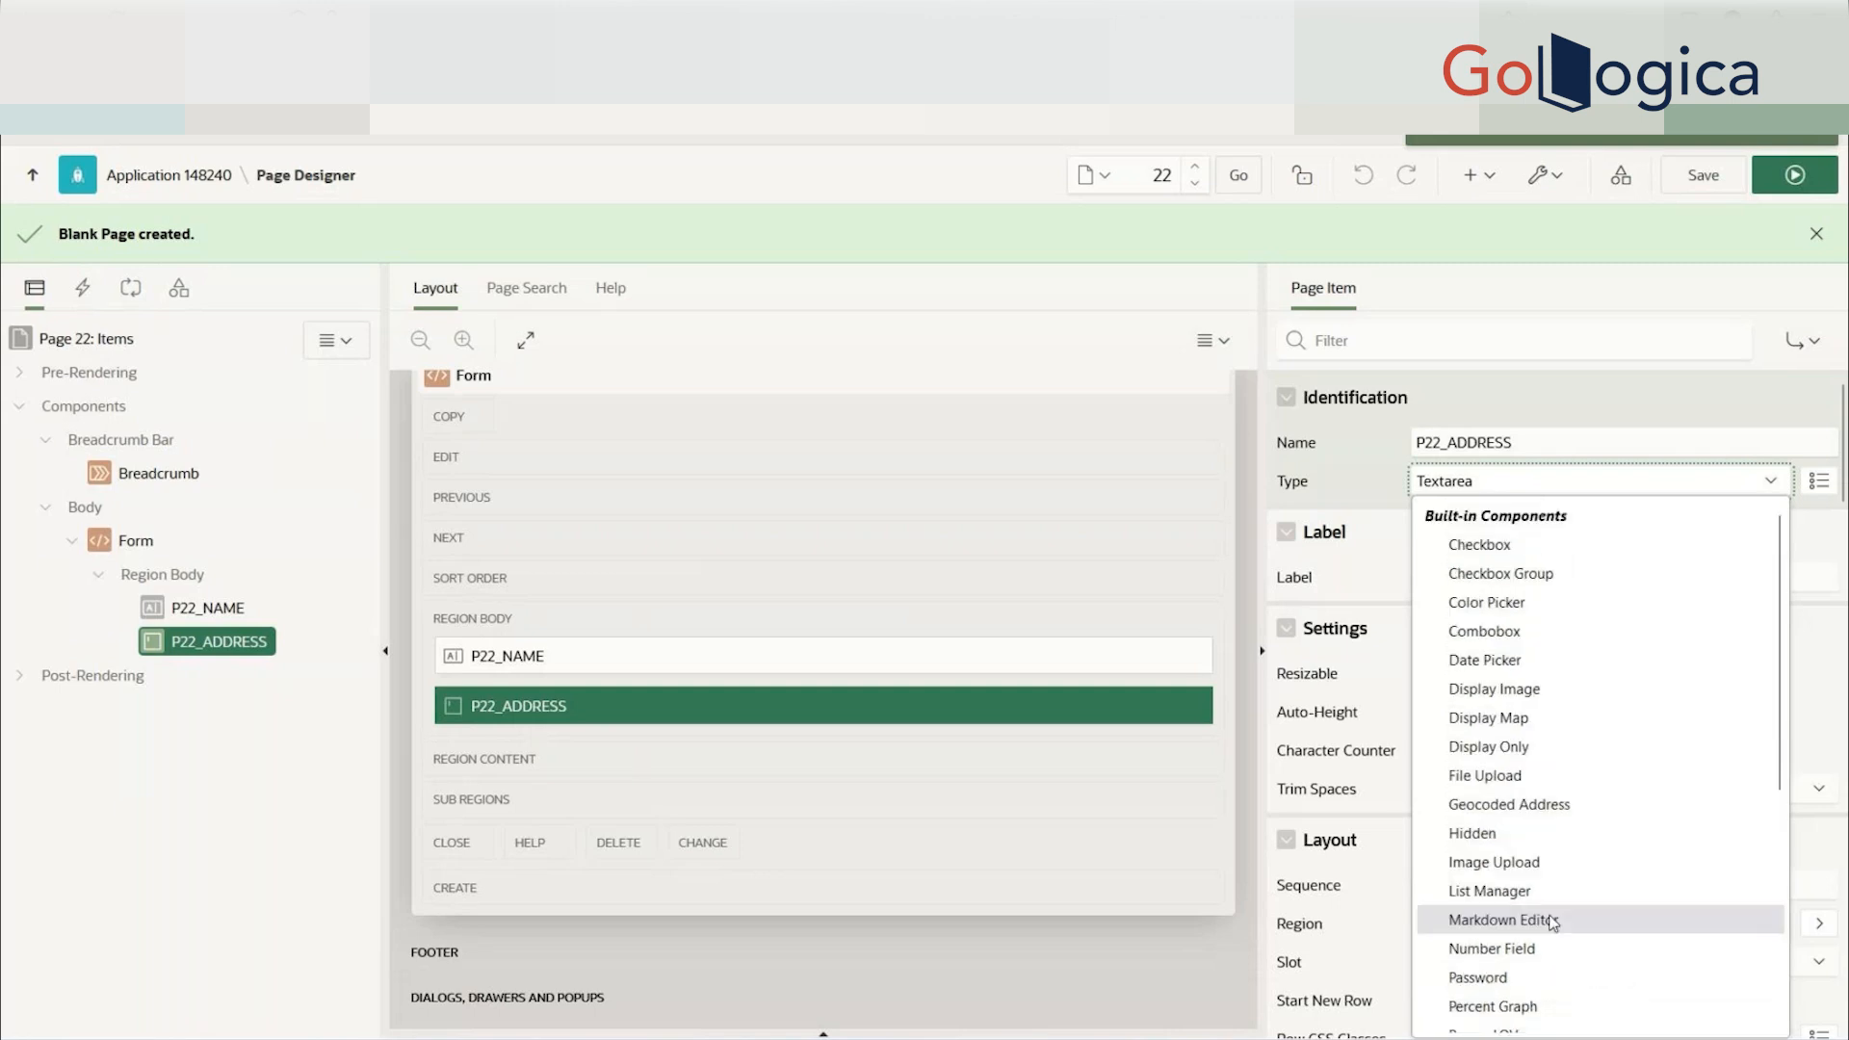
scroll(1548, 971, "down", 4)
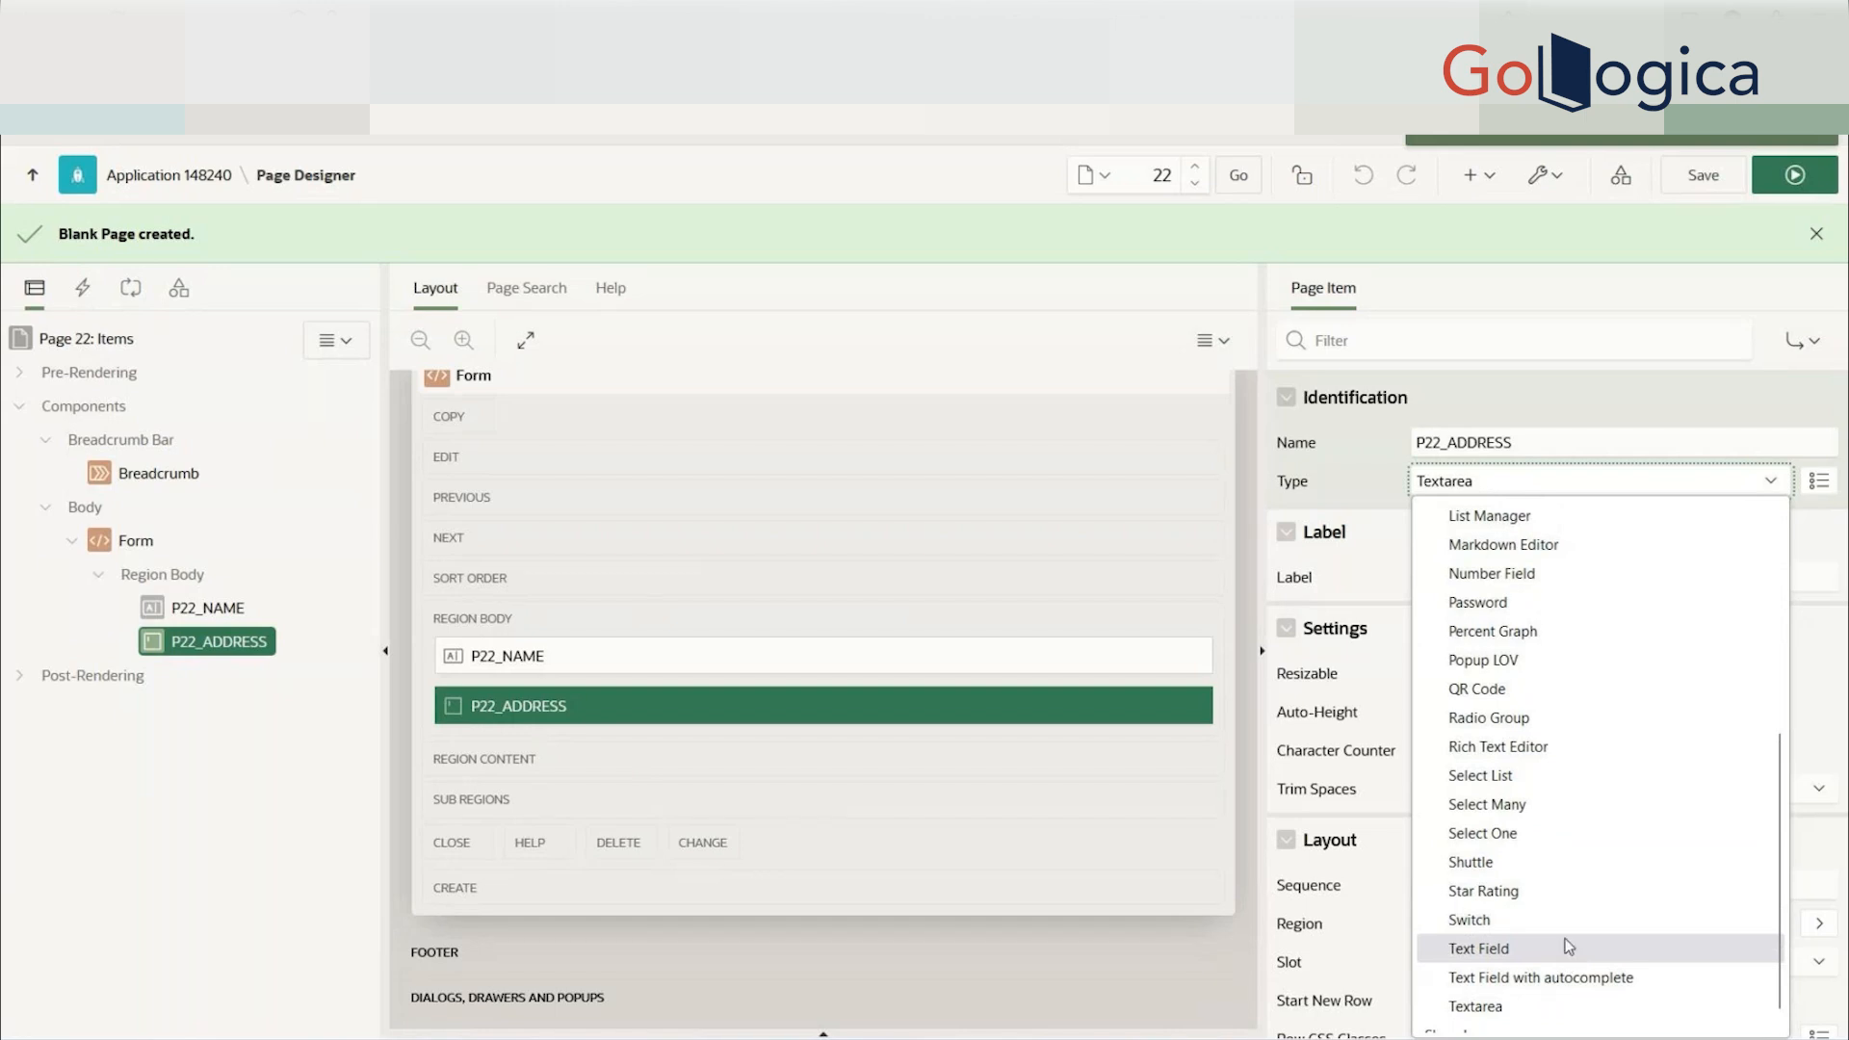
left_click(1009, 148)
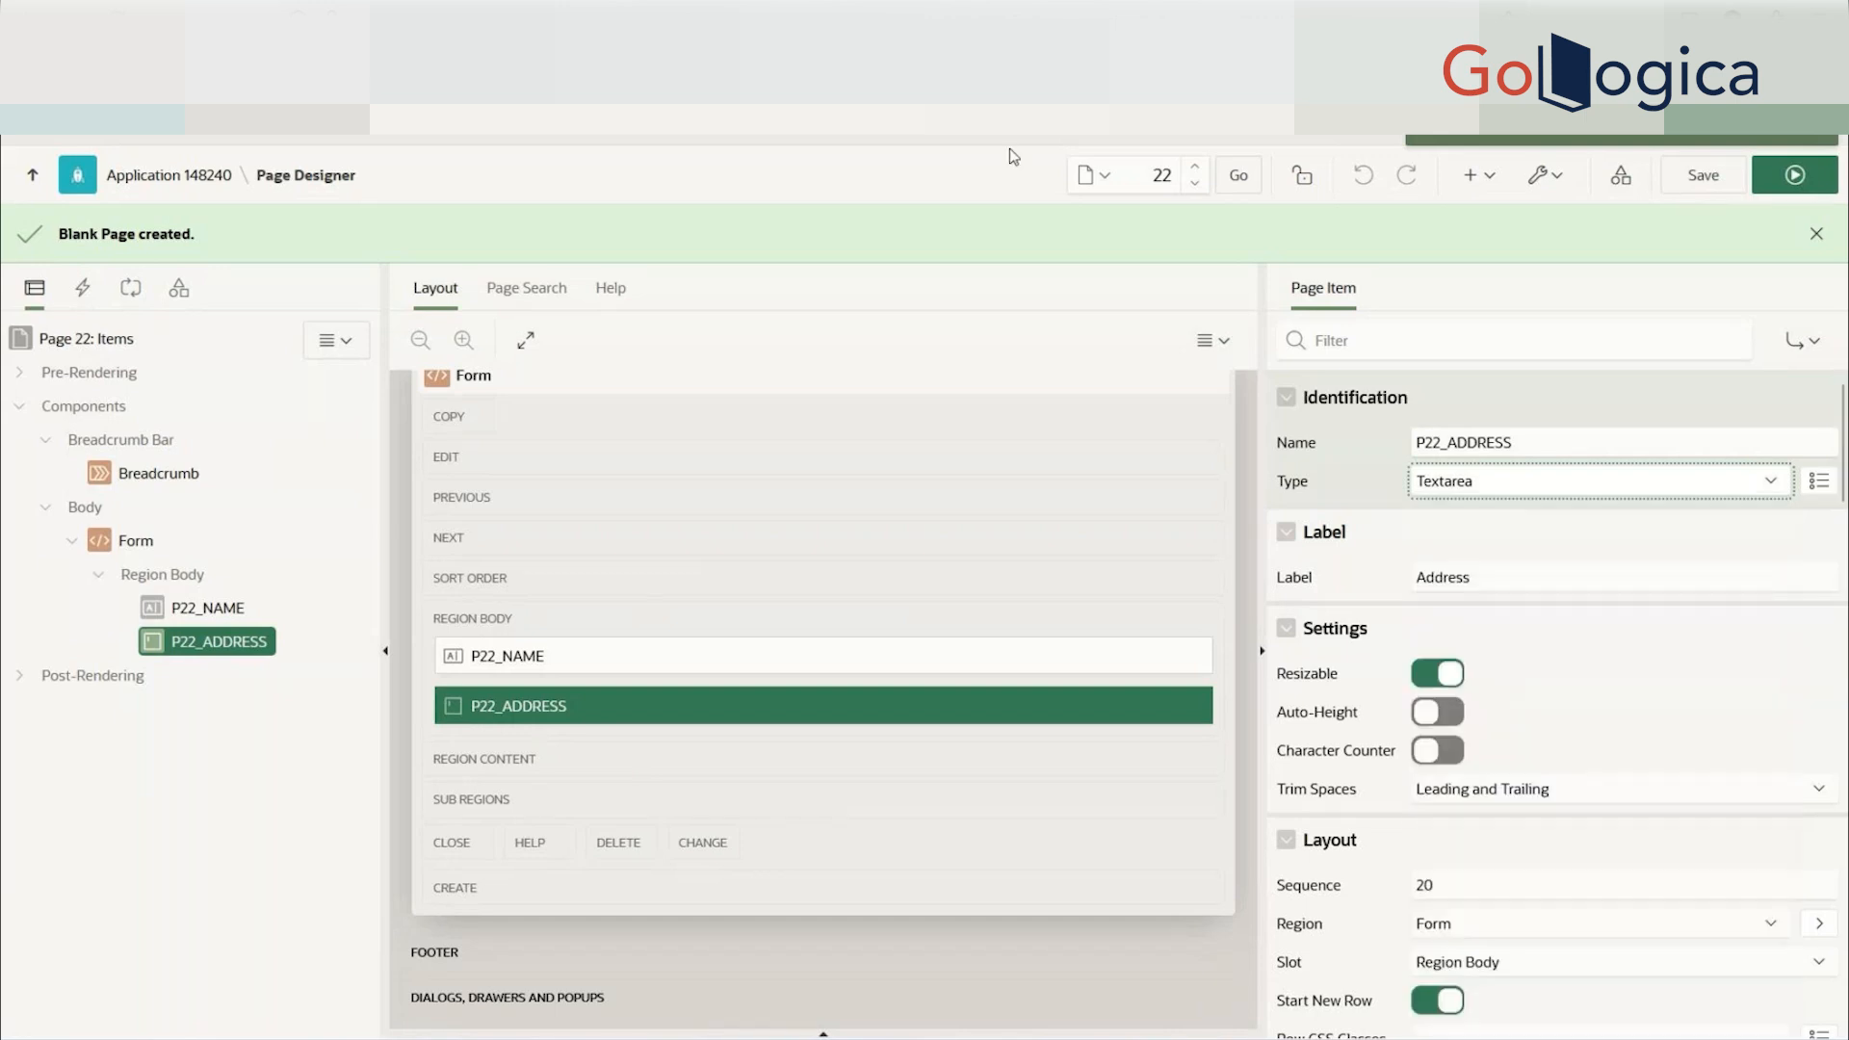
- Run the Items page, try the Address textarea and return to the page design
left_click(1795, 174)
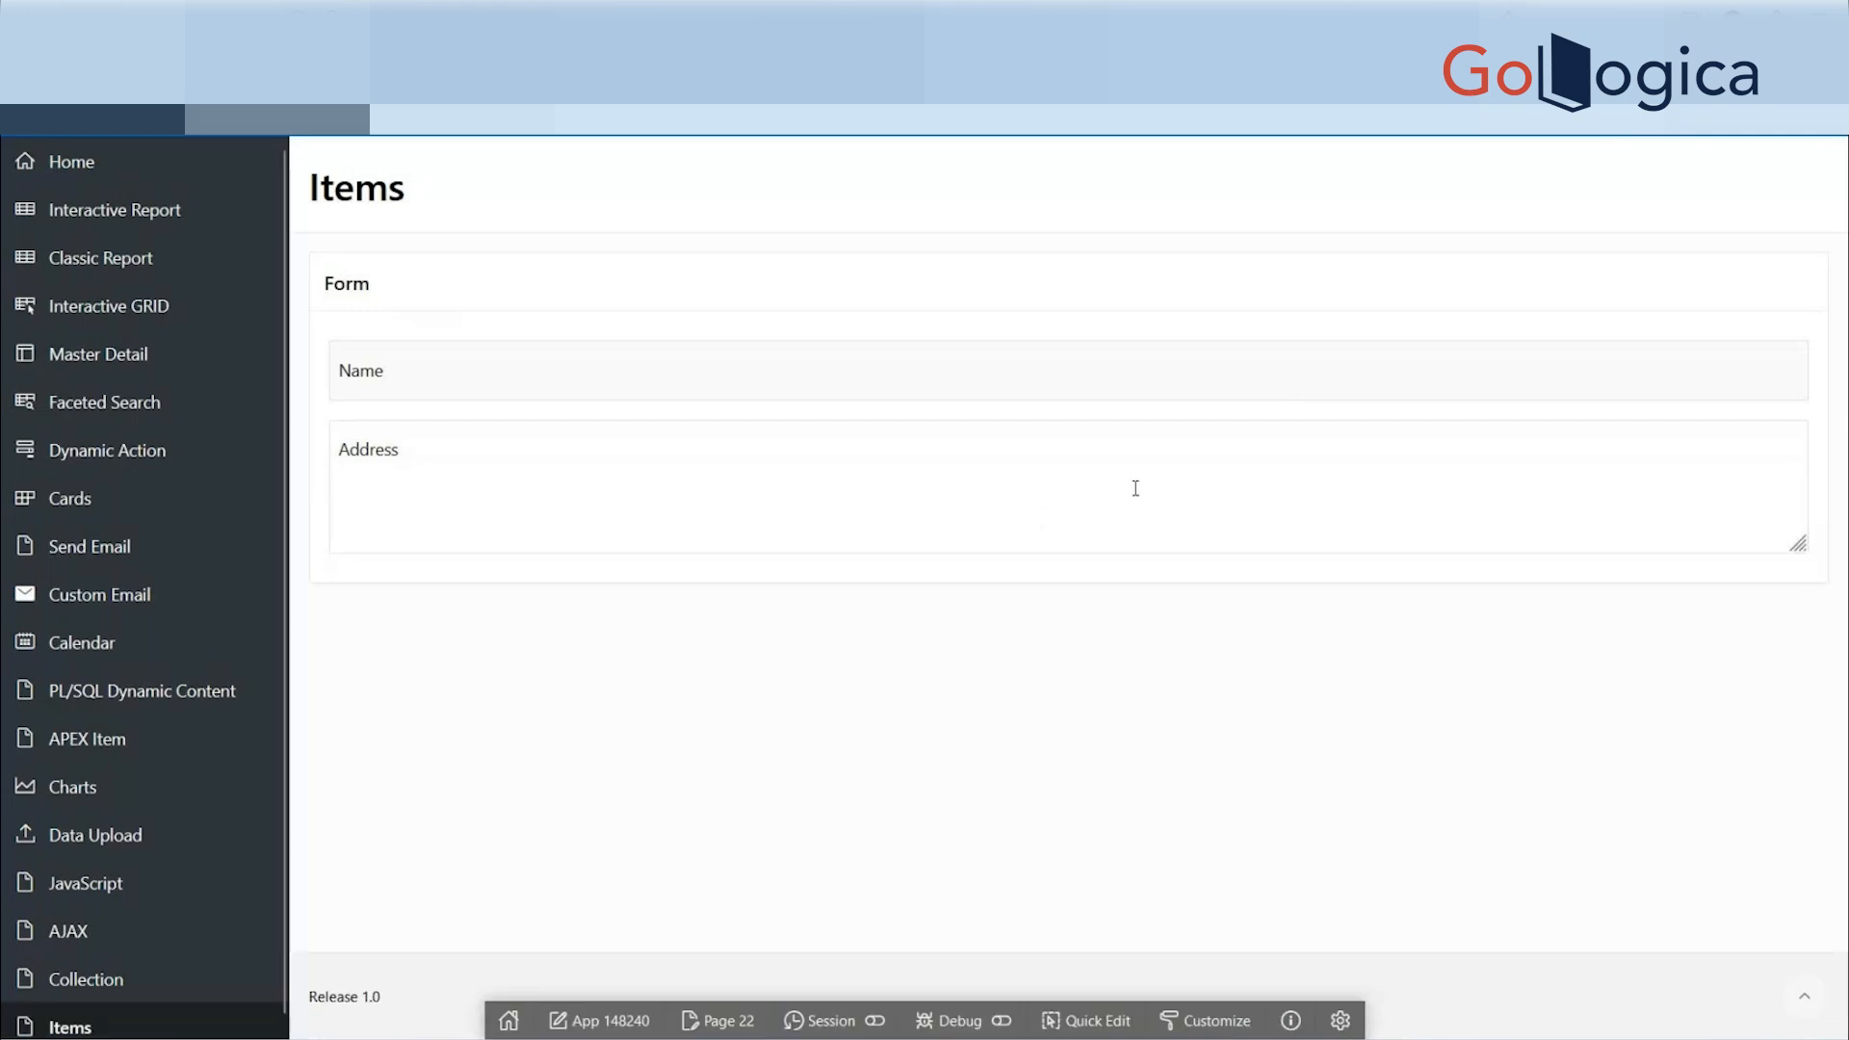
left_click(851, 460)
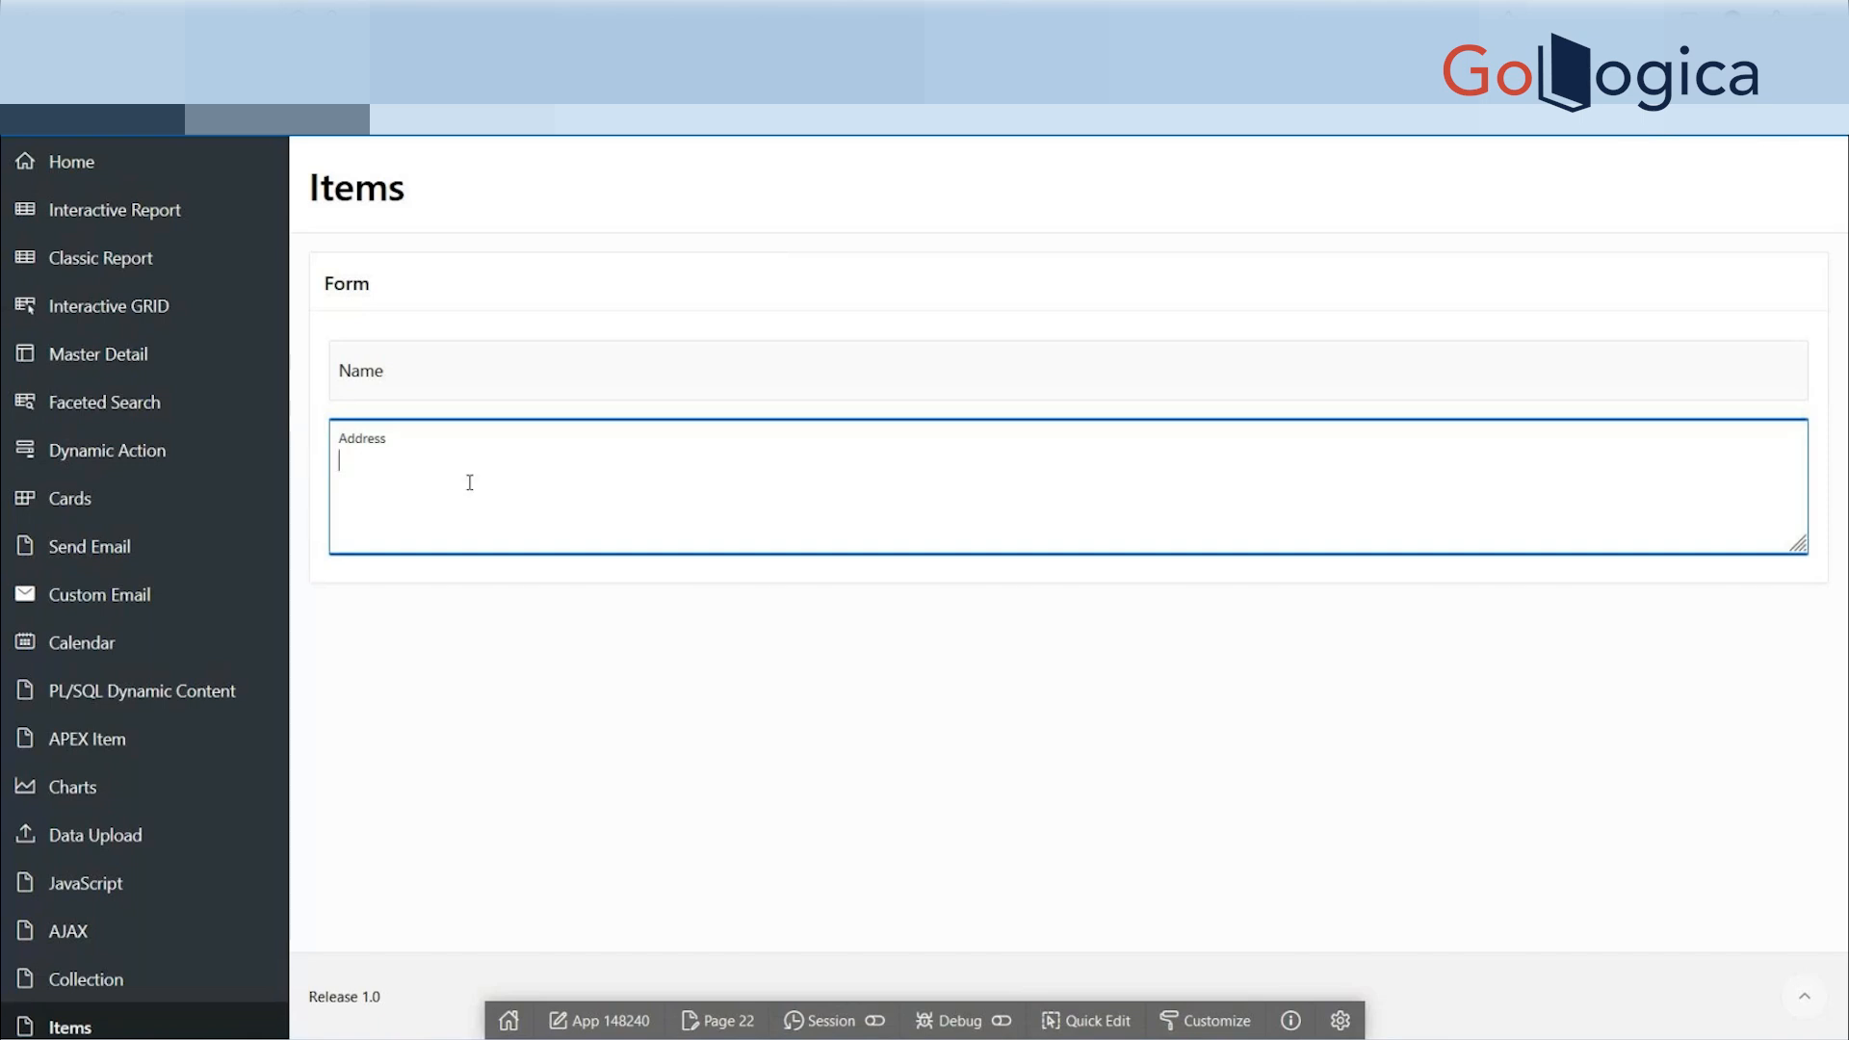
left_click(1086, 1019)
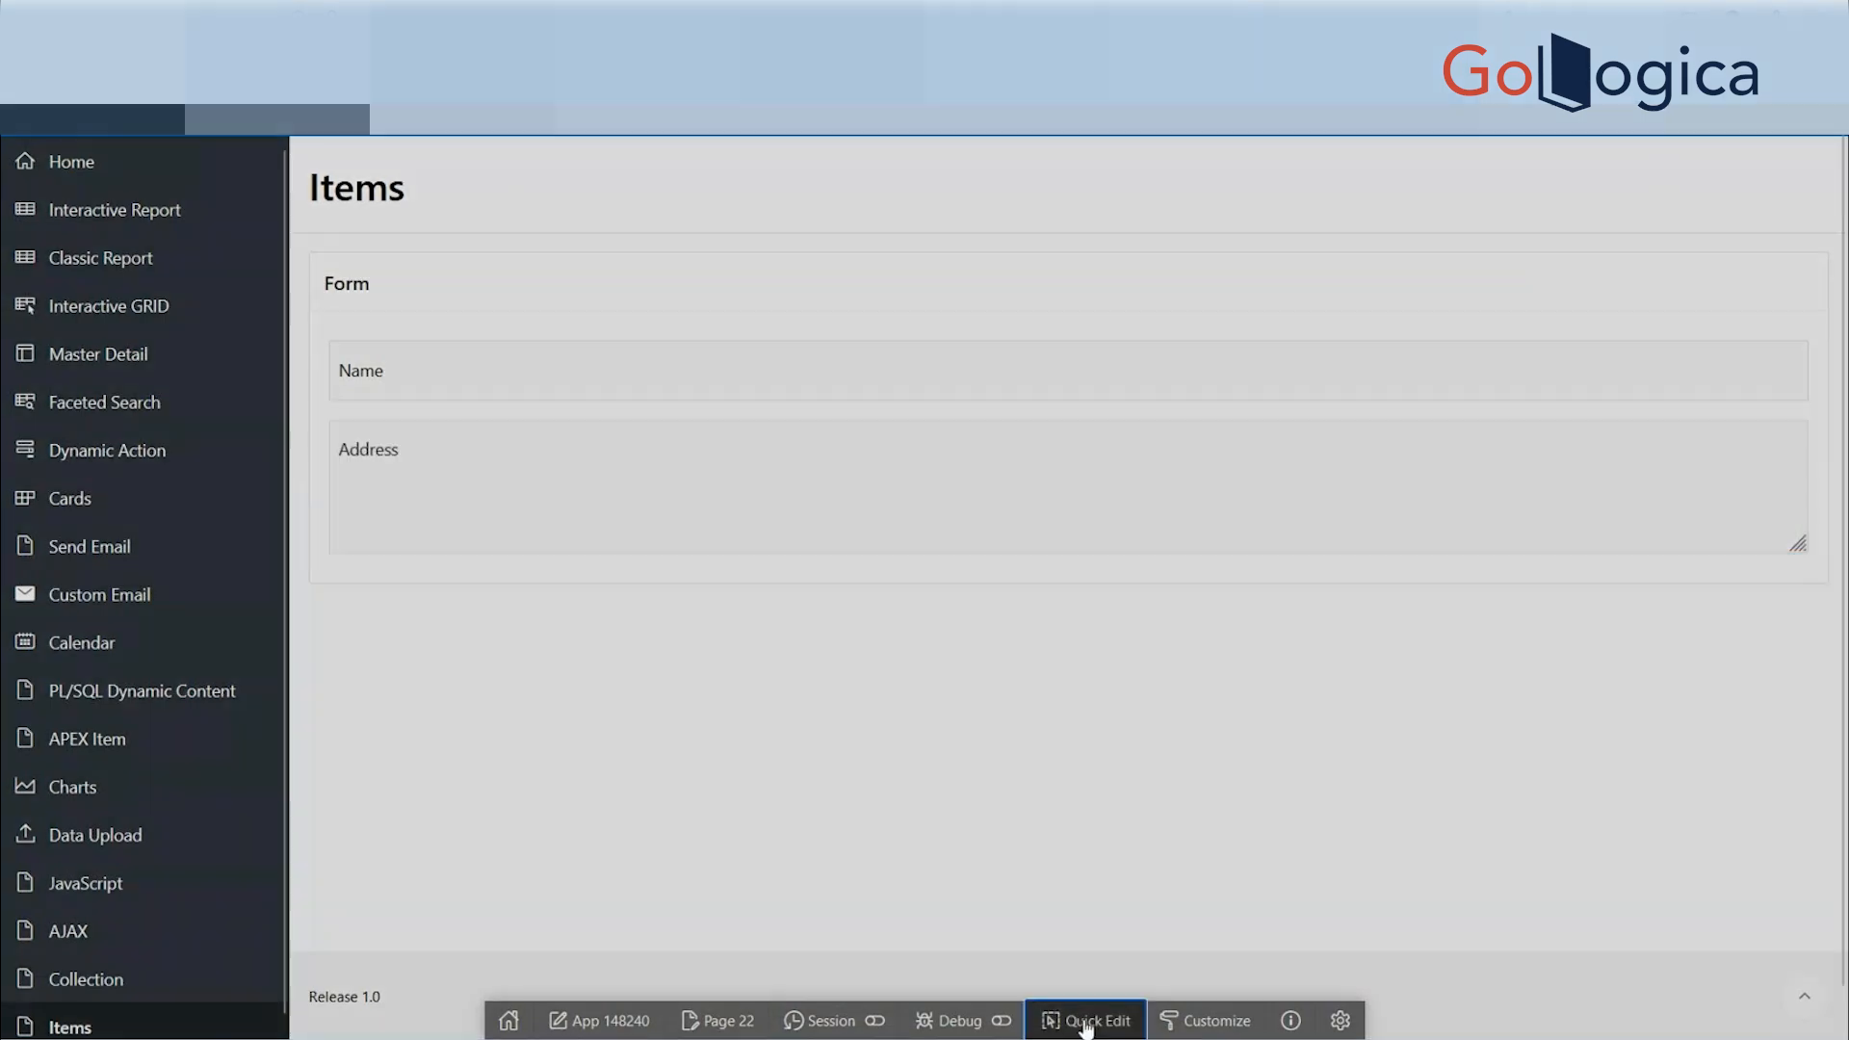
left_click(678, 510)
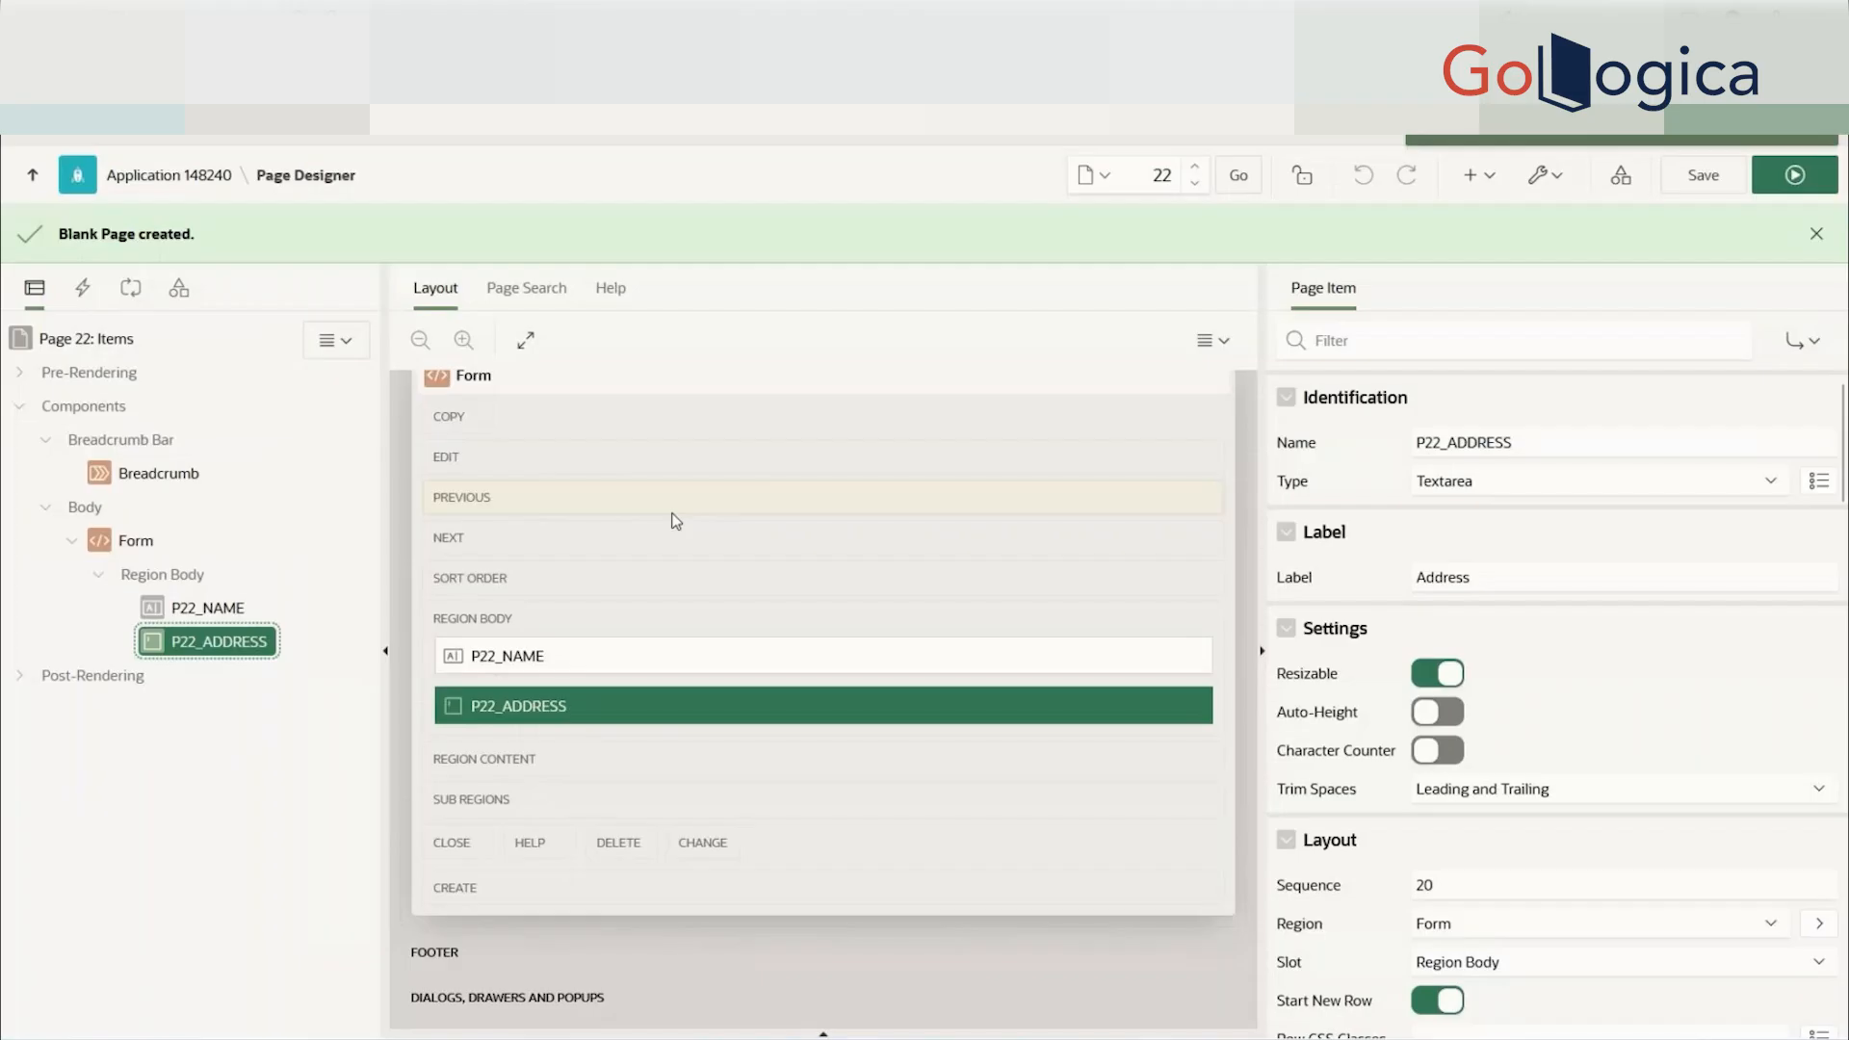
- Examine the width and height settings of the P22_ADDRESS item and compare them with the running page
scroll(1578, 834, "down", 4)
scroll(1575, 834, "down", 3)
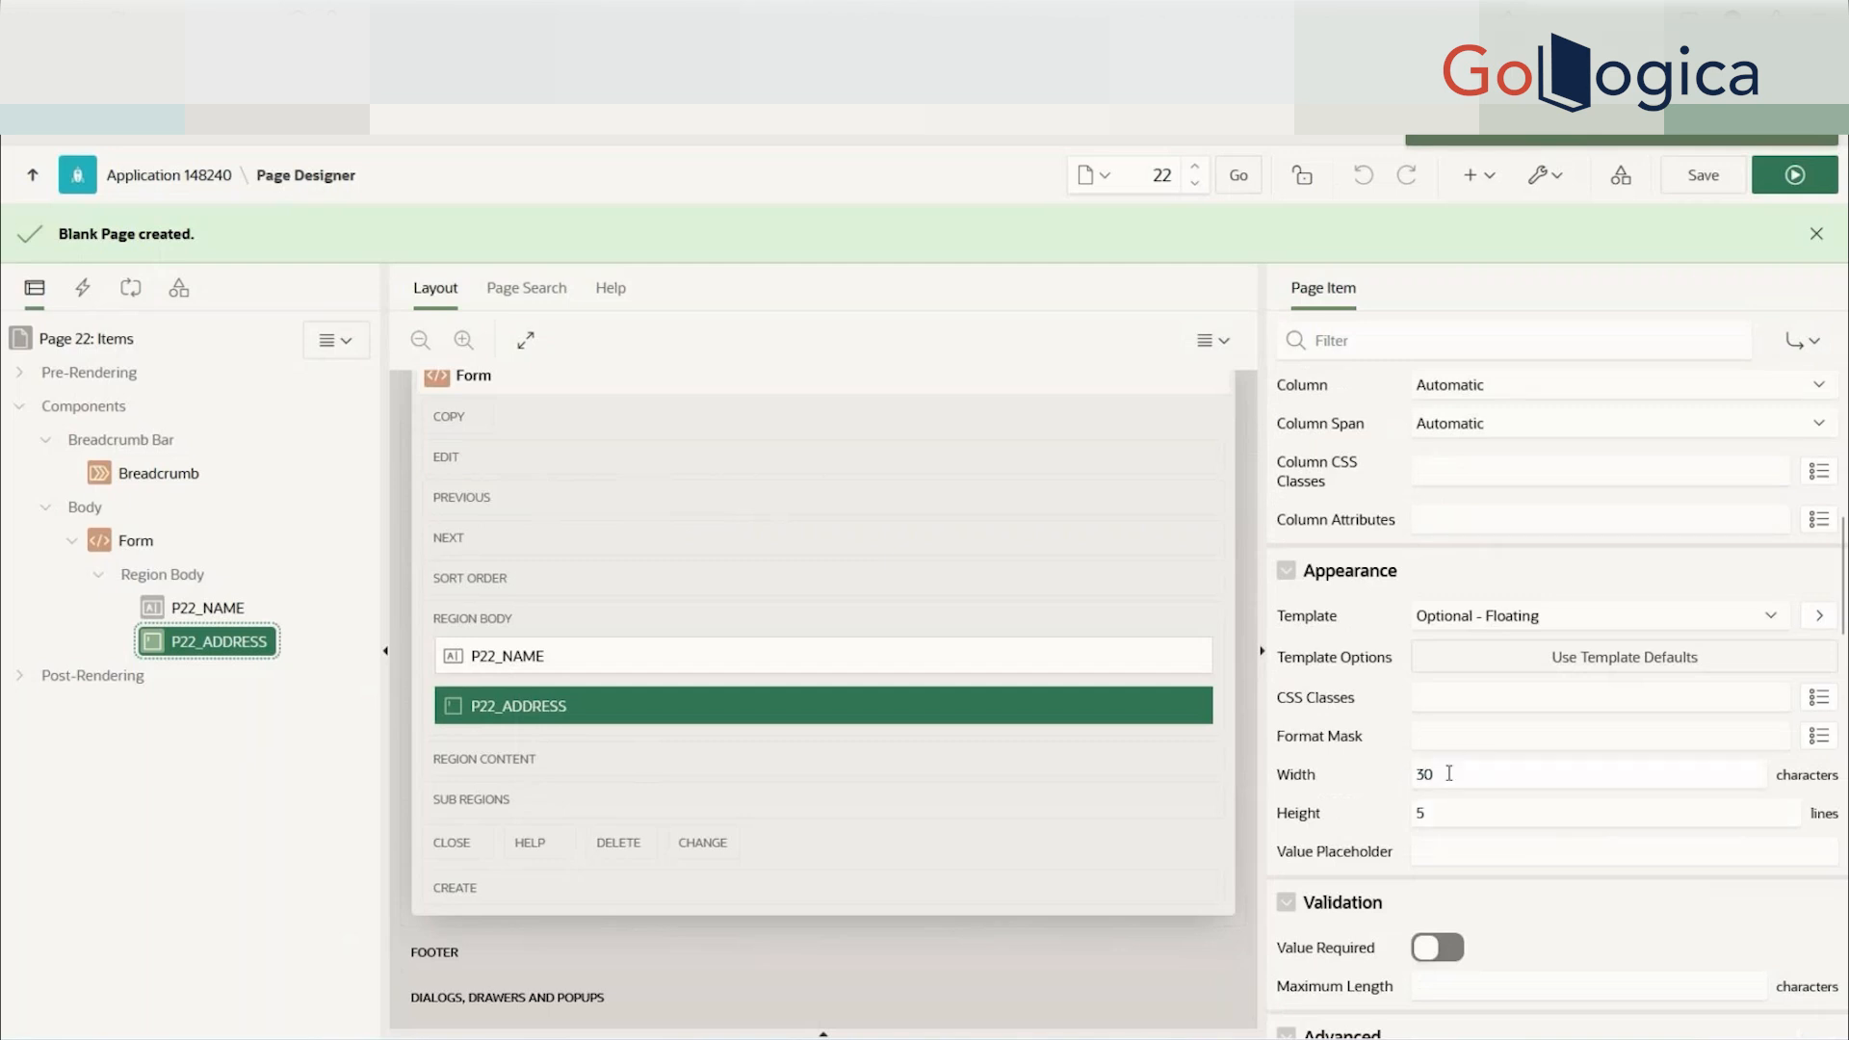
double_click(1443, 808)
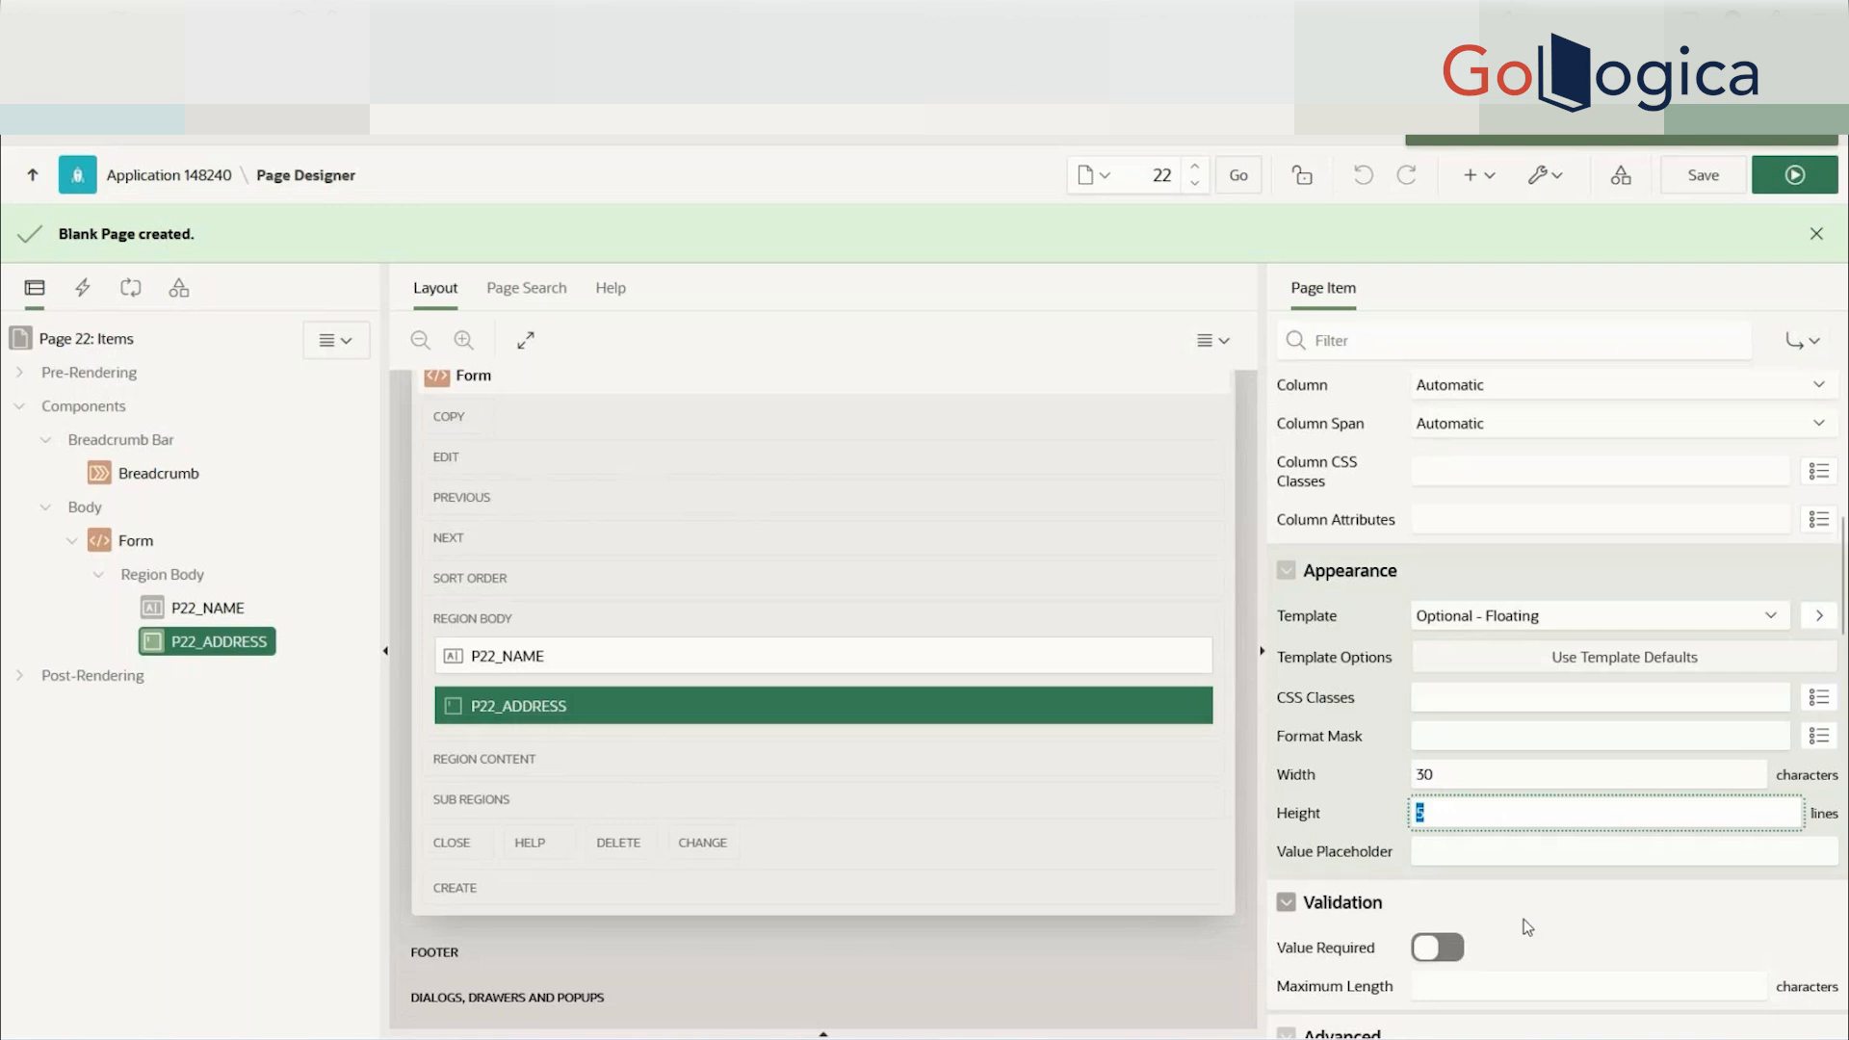
left_click(423, 15)
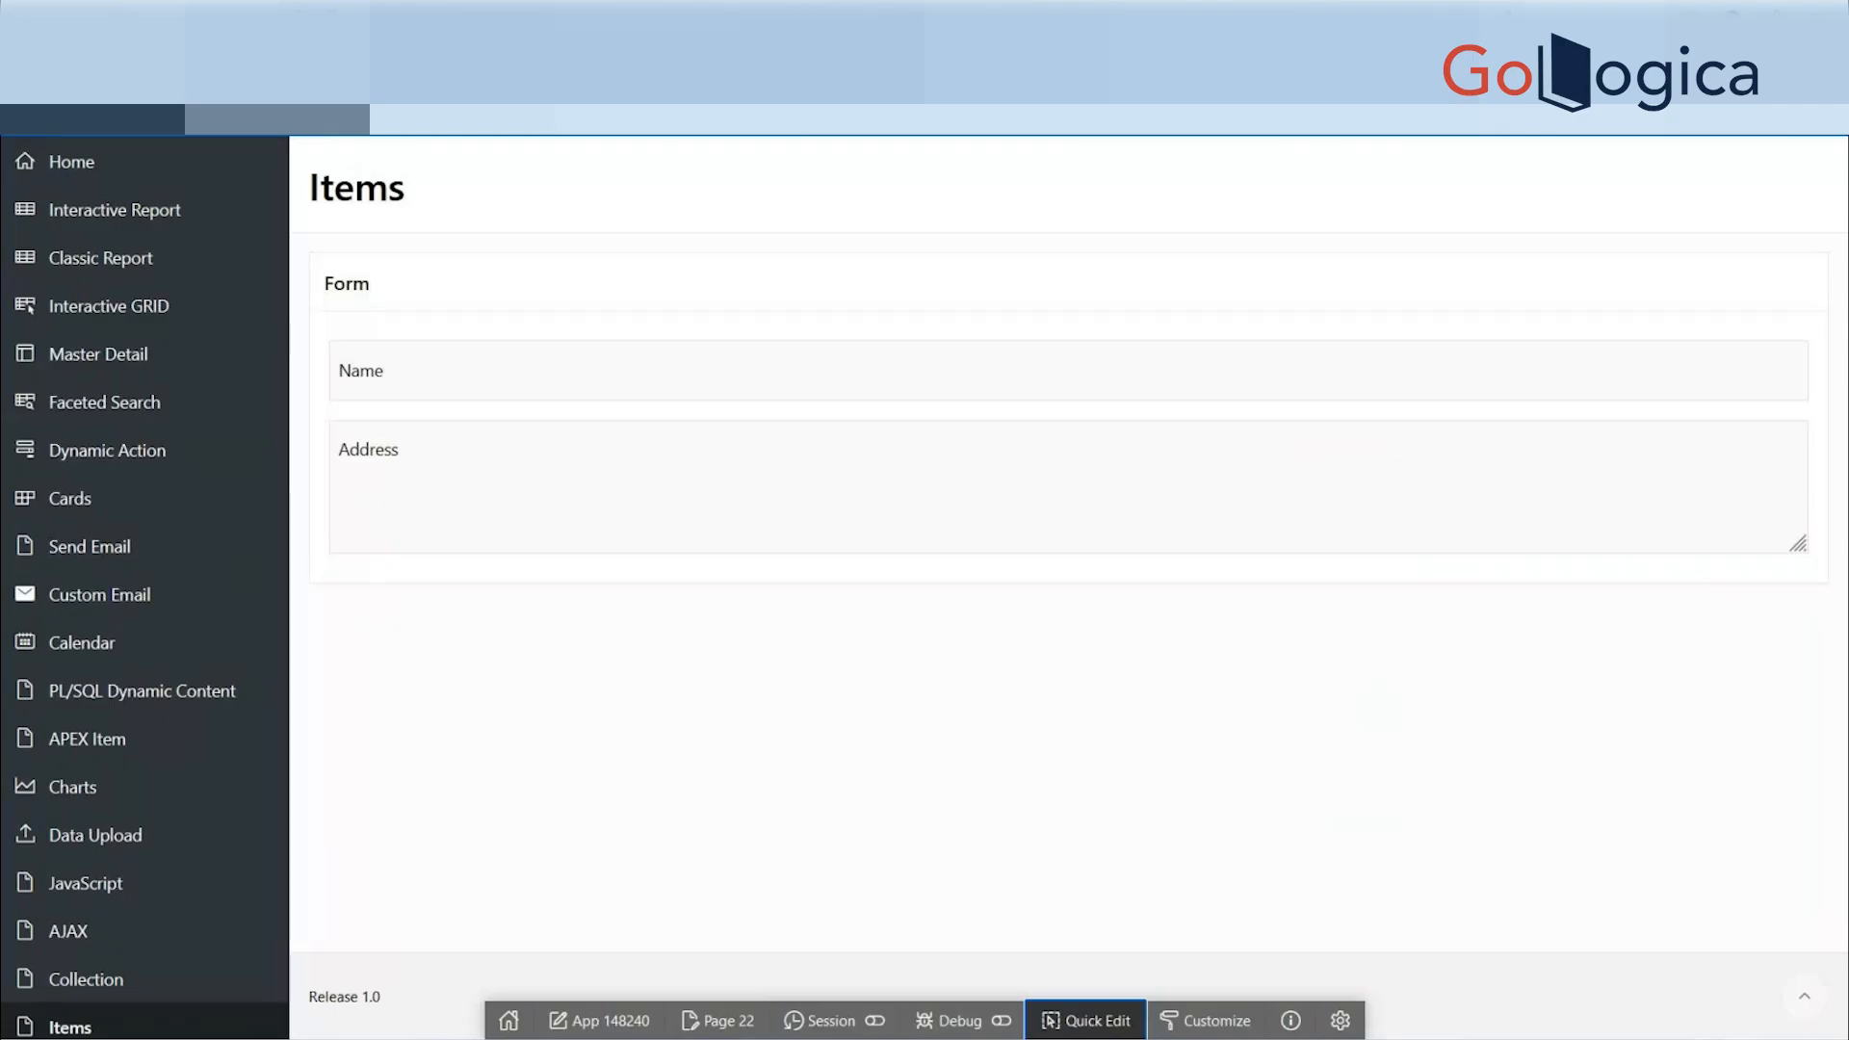
left_click(231, 14)
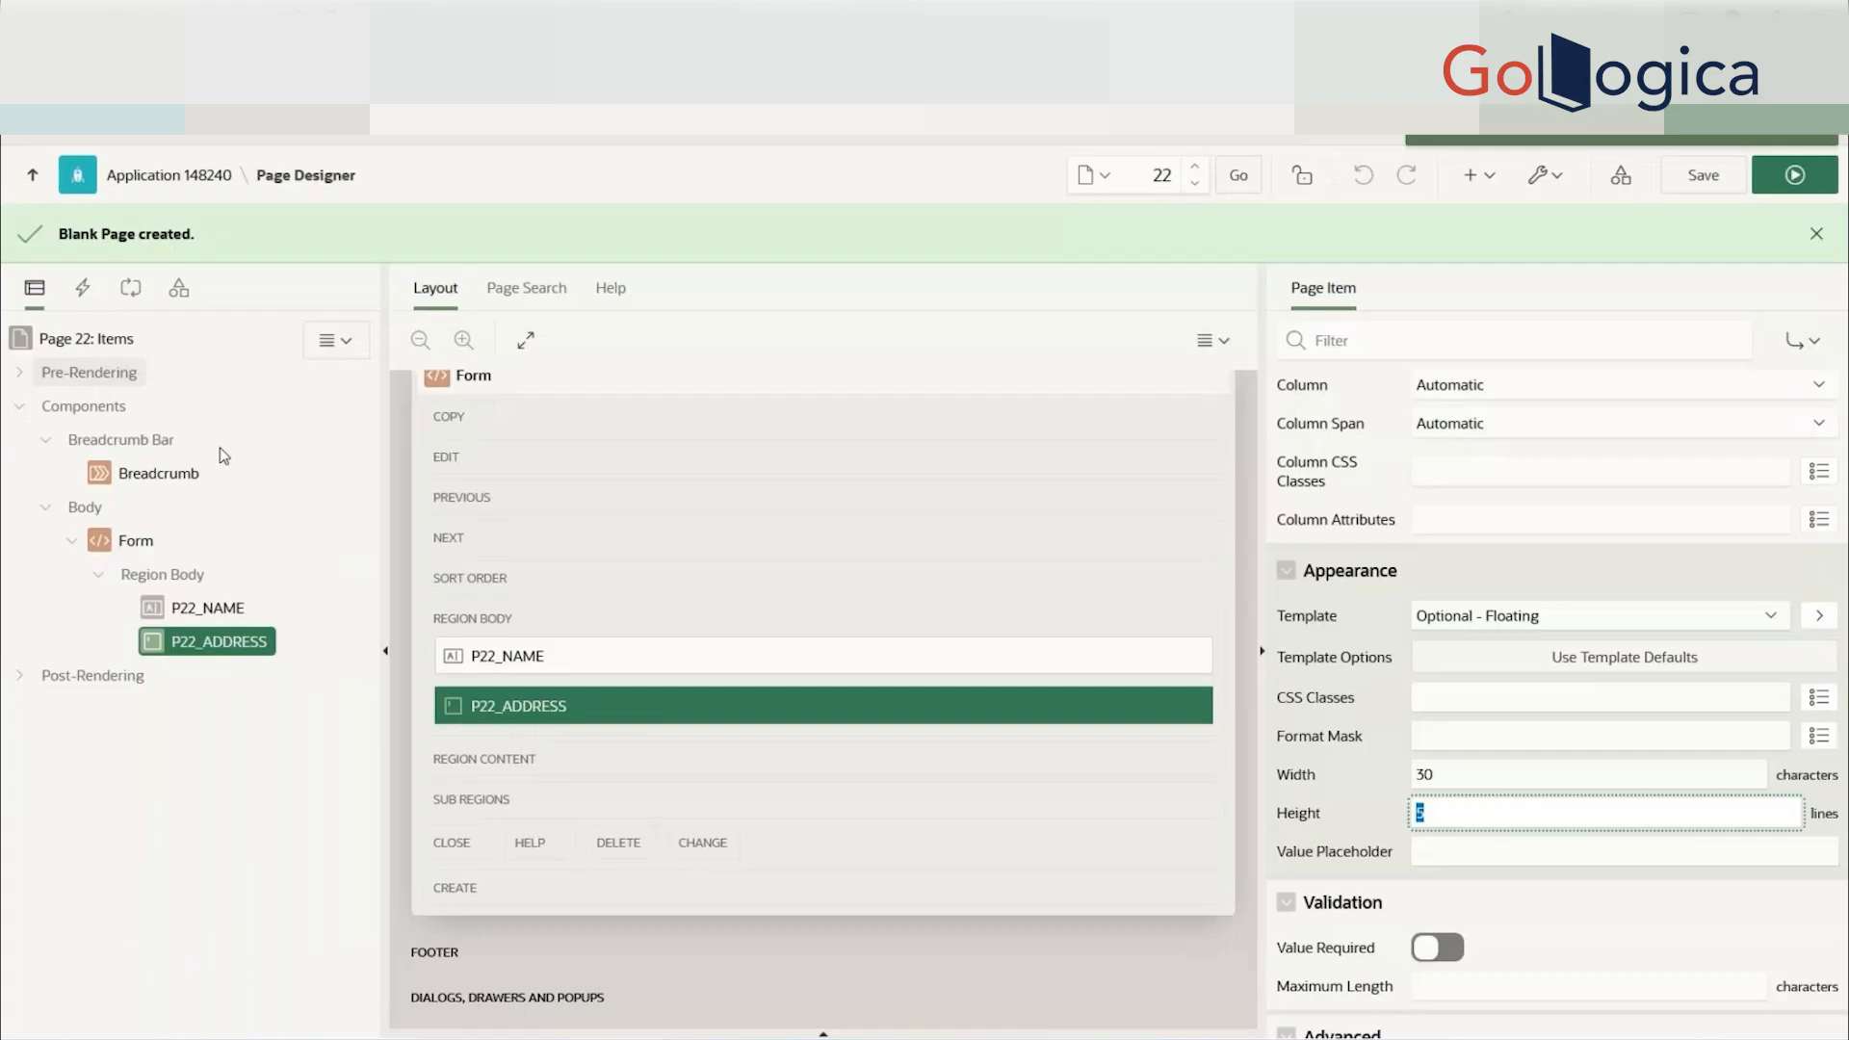
- Add a page item named P22_CONTACT_NUMBER to the Form region's body, and save and run the page to try it
right_click(157, 571)
left_click(175, 638)
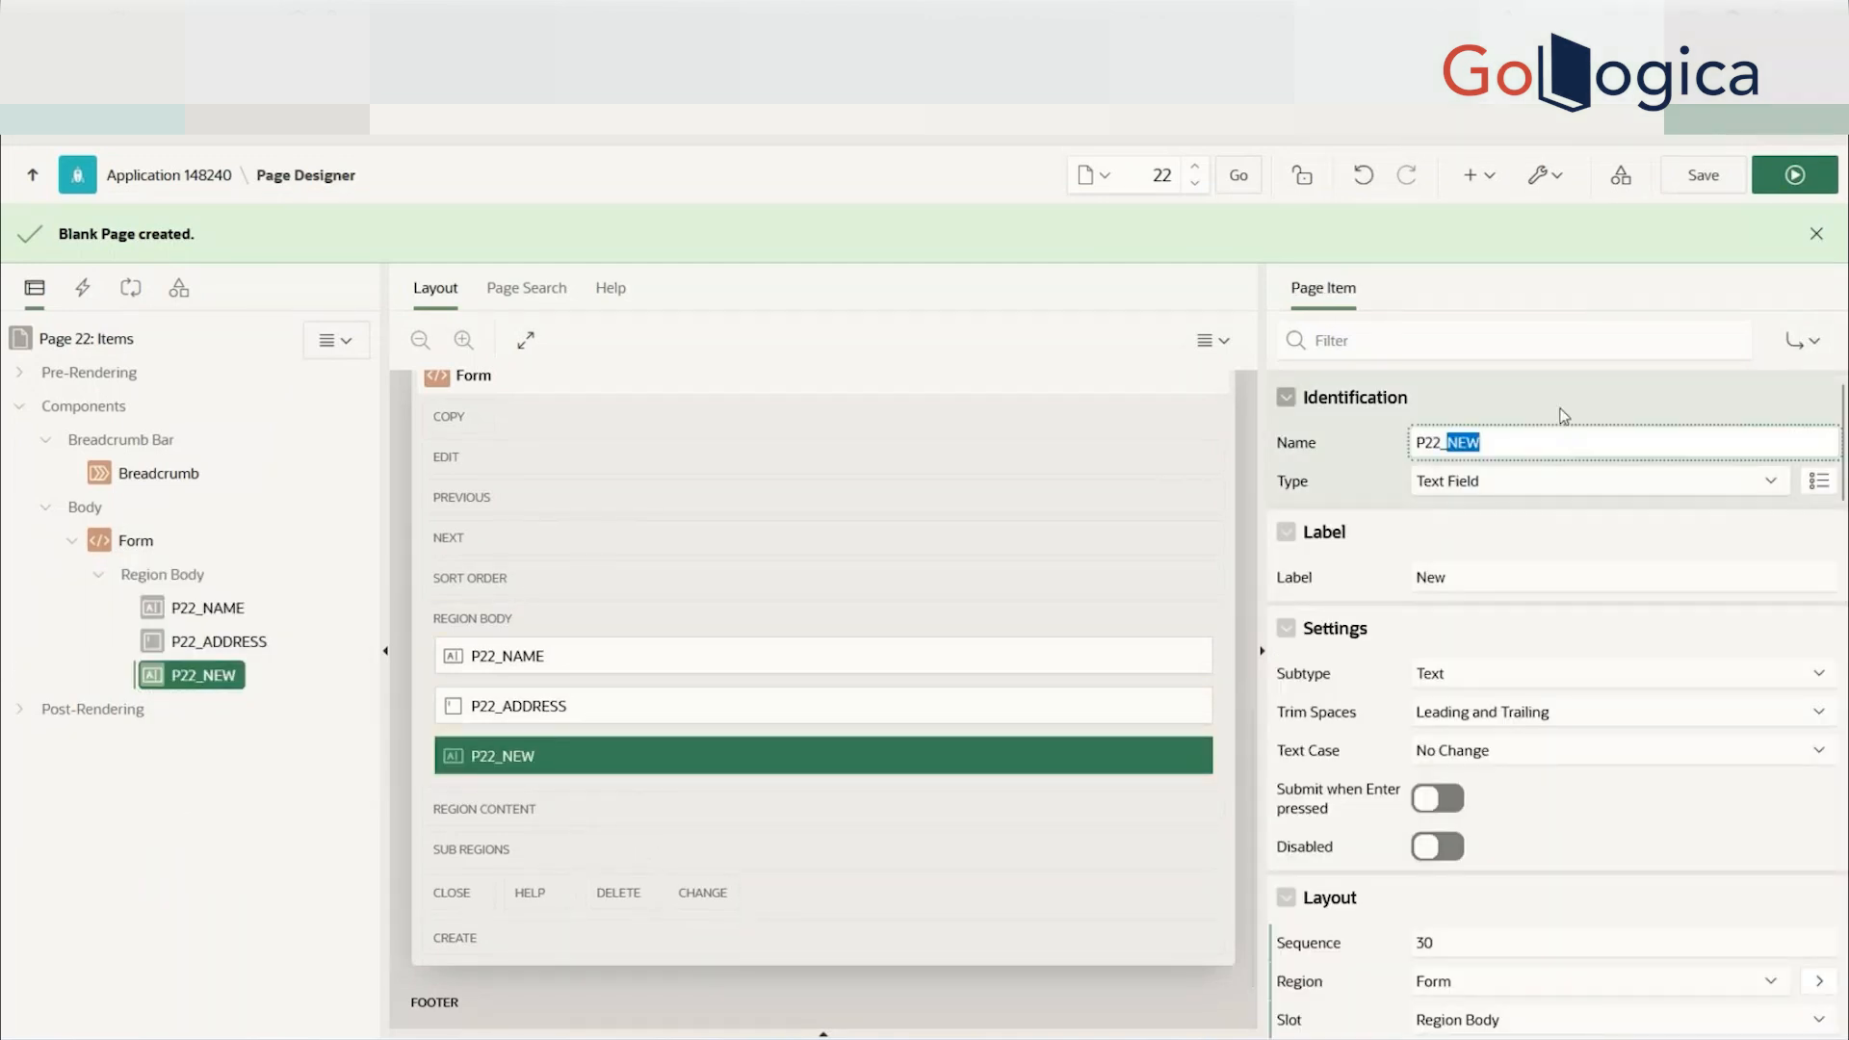
type("CONTACT_NUMBER")
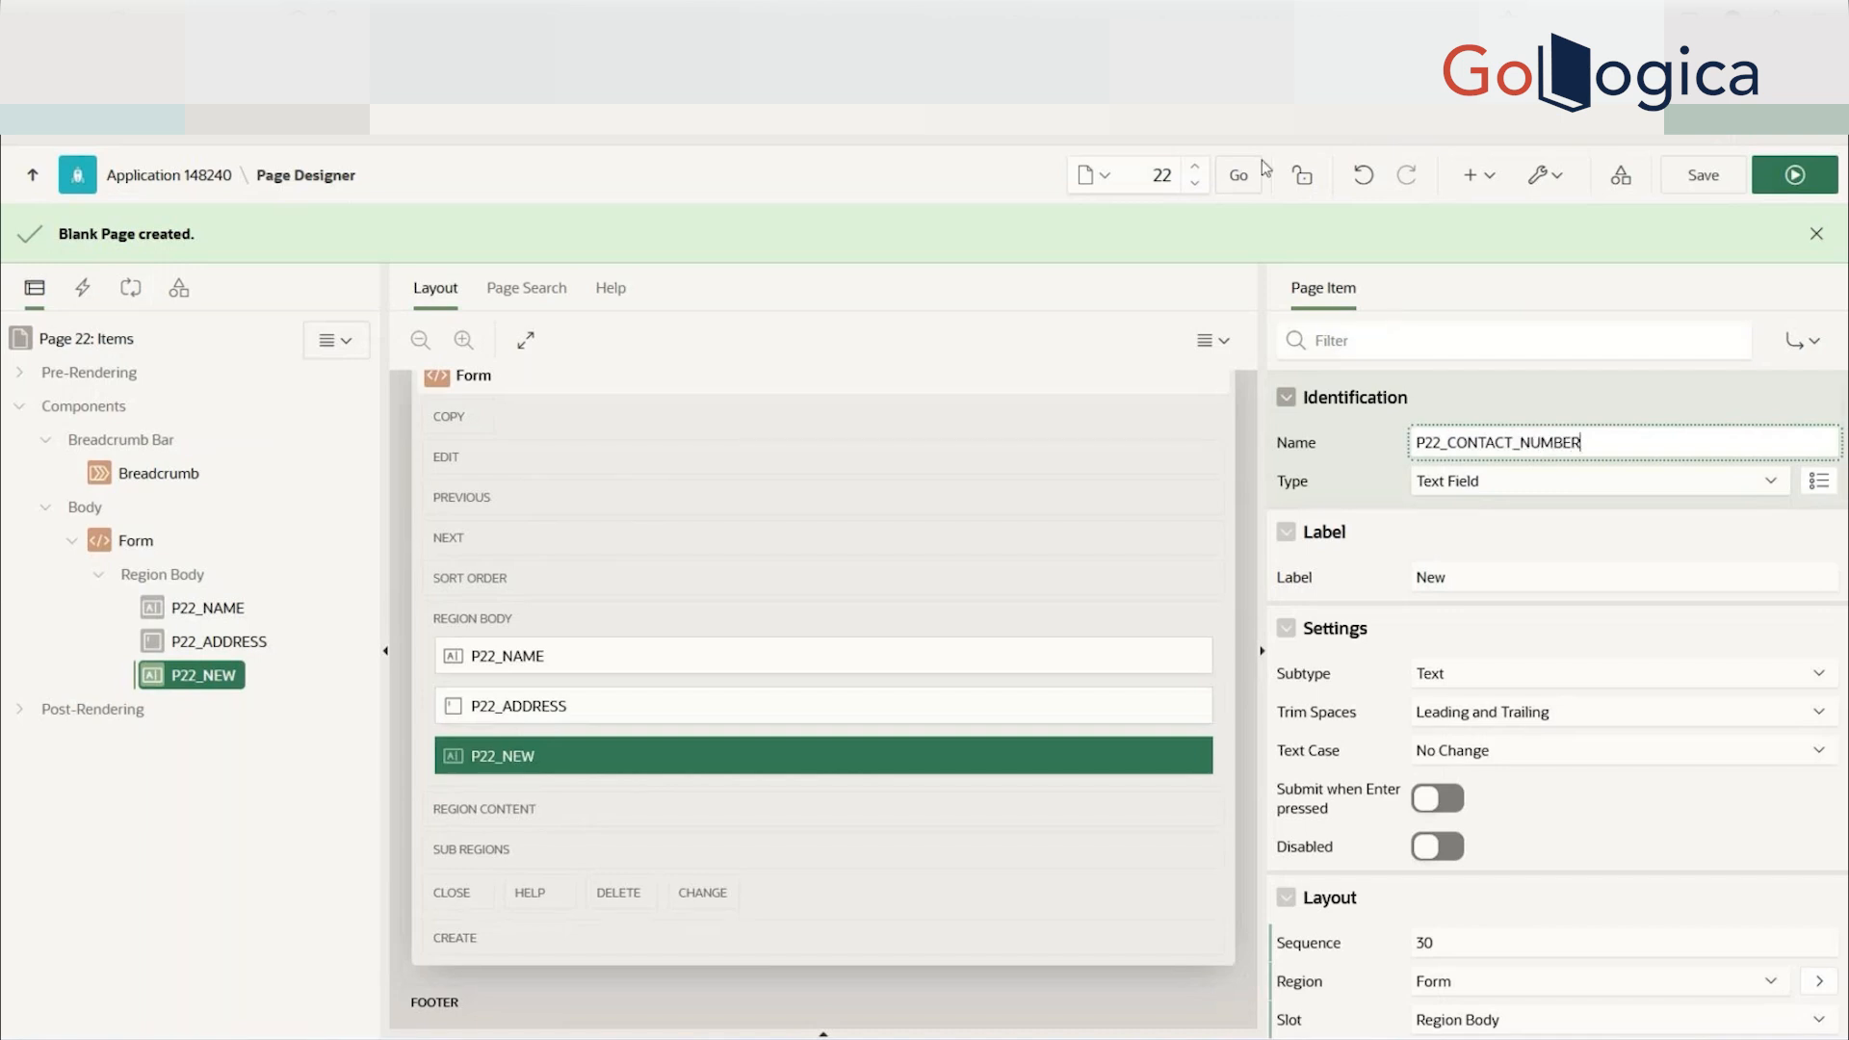
left_click(889, 173)
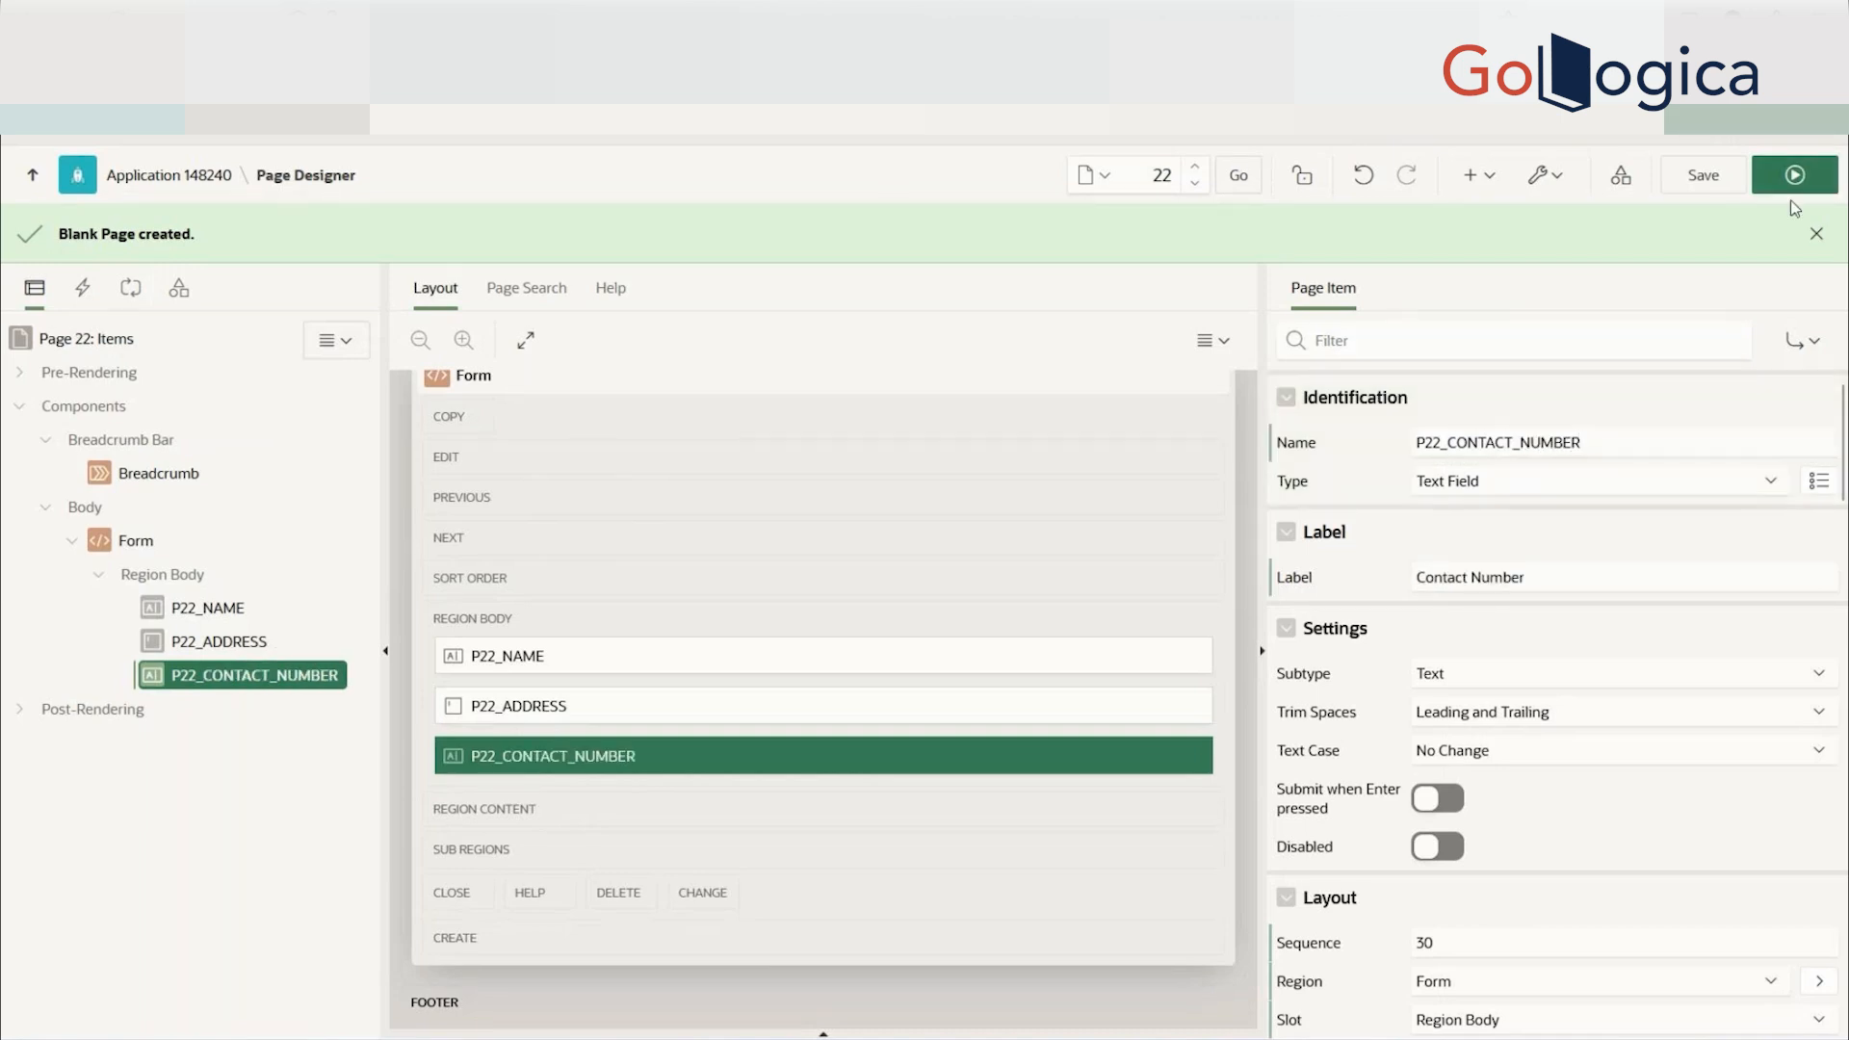
left_click(1795, 179)
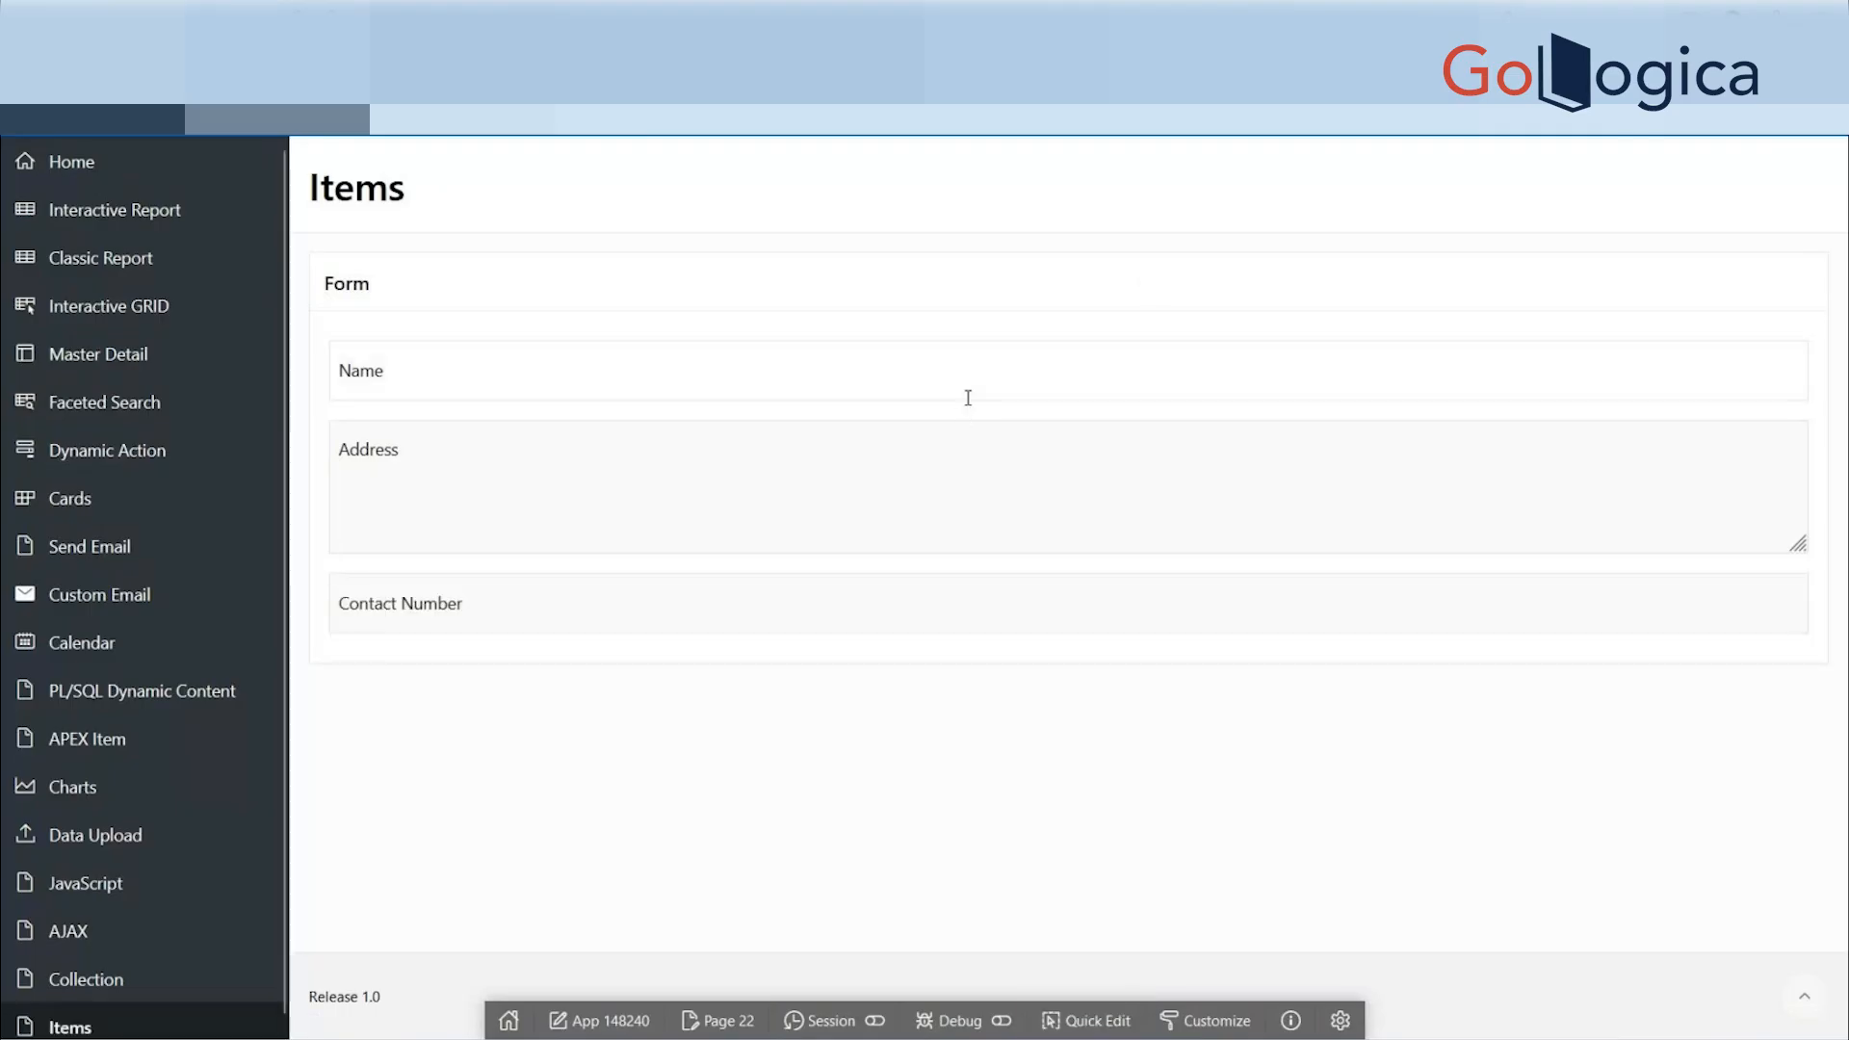
left_click(466, 603)
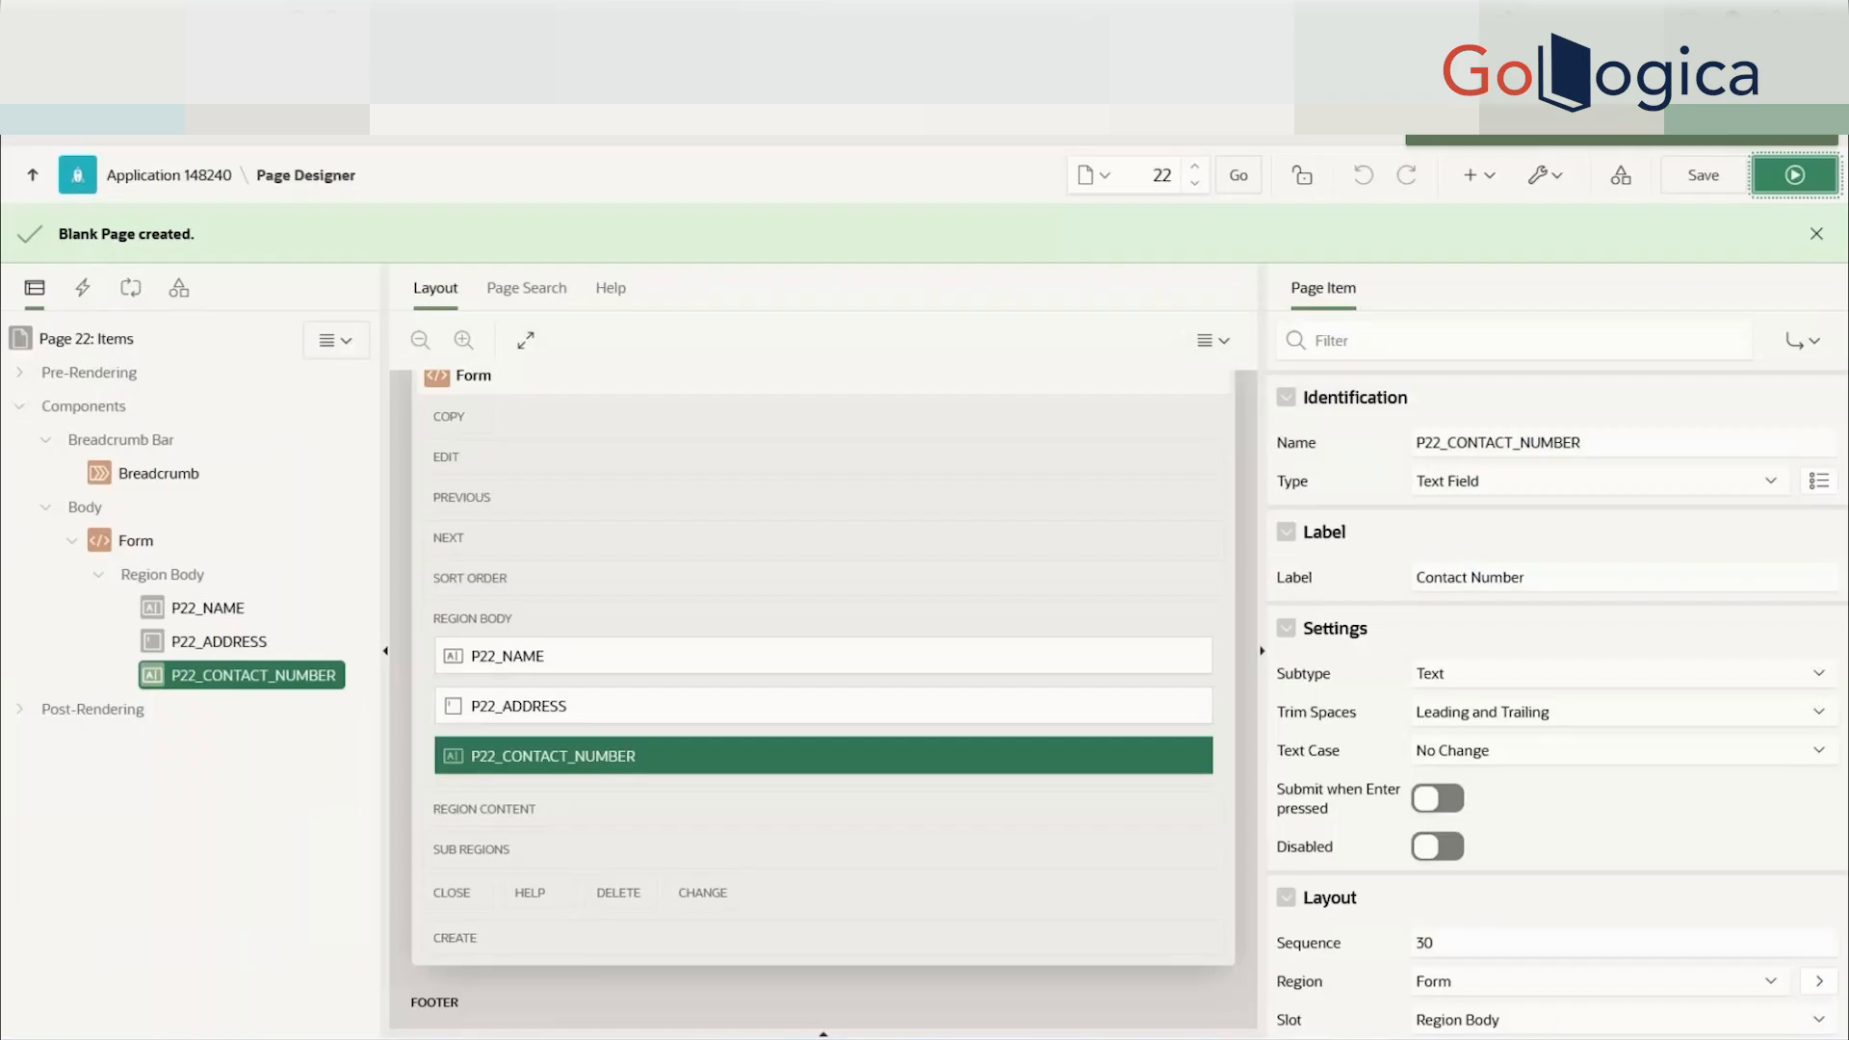
- Change the type of the P22_CONTACT_NUMBER item to Number Field, and save and run the page to try it
left_click(1492, 479)
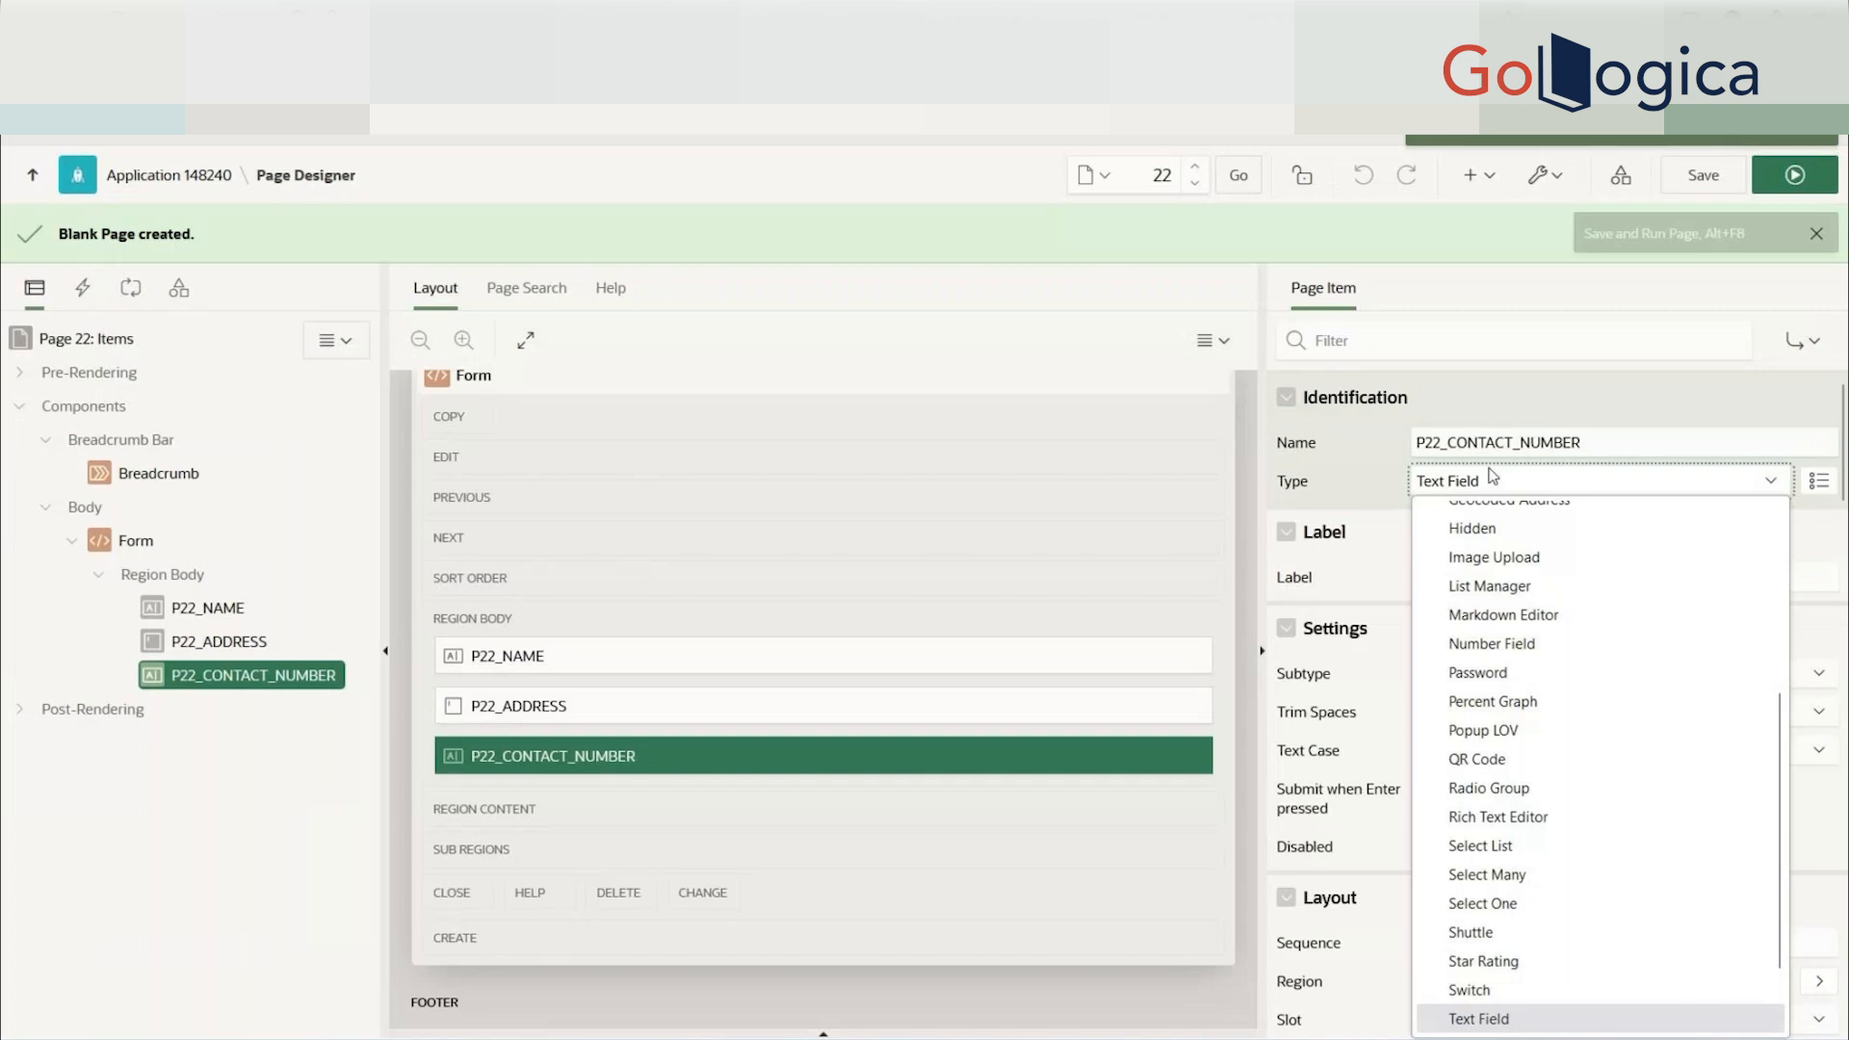
left_click(1476, 652)
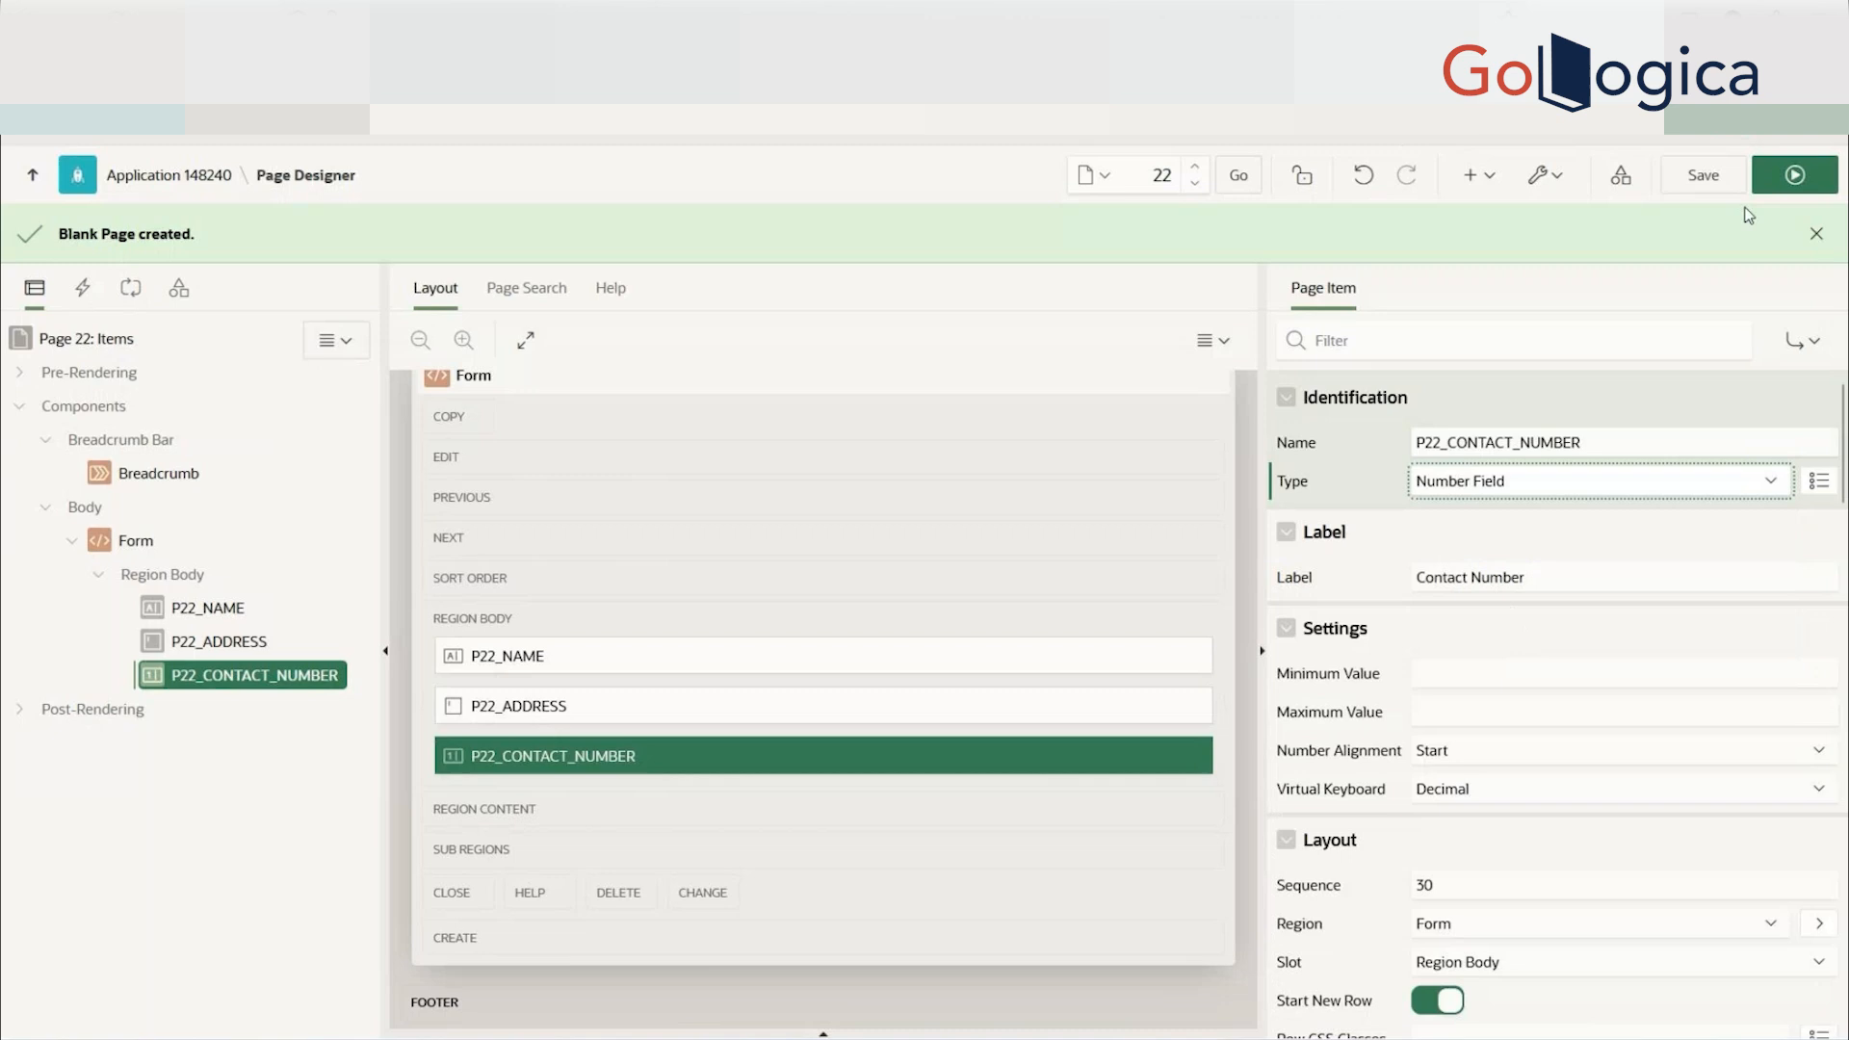
left_click(1704, 176)
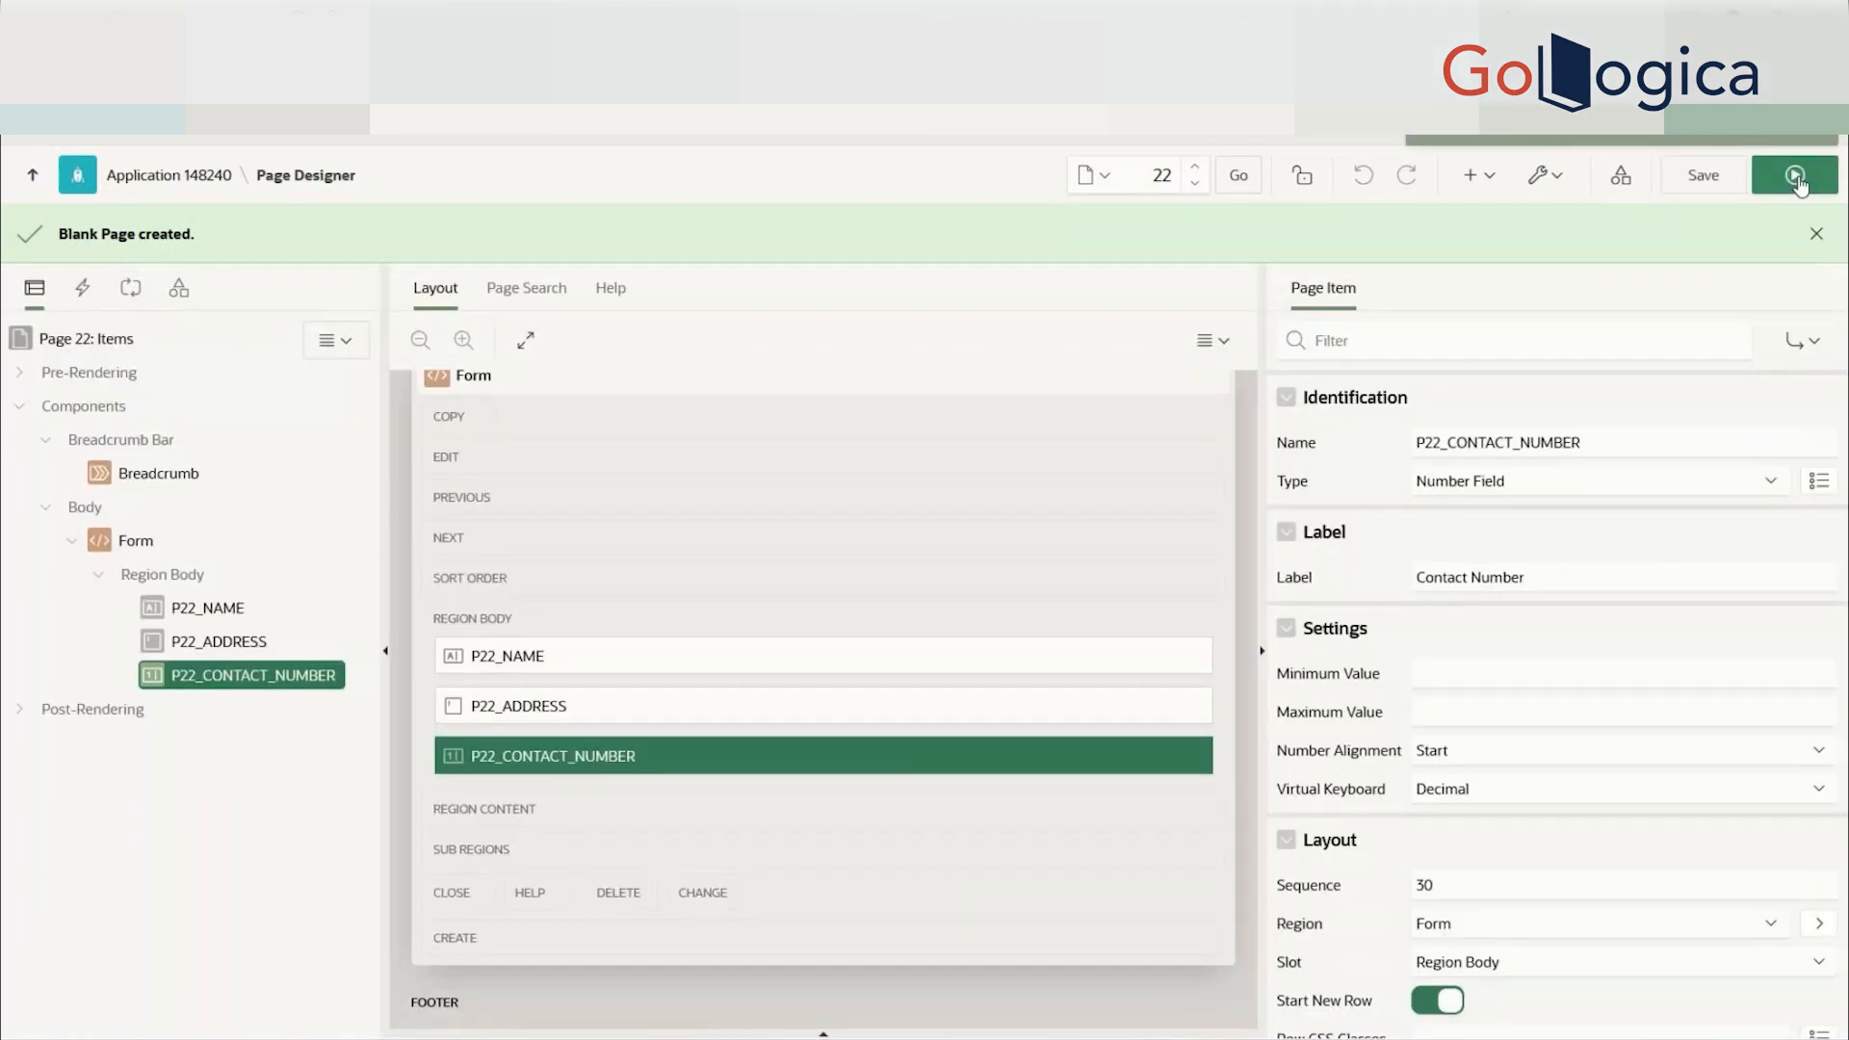
left_click(1797, 177)
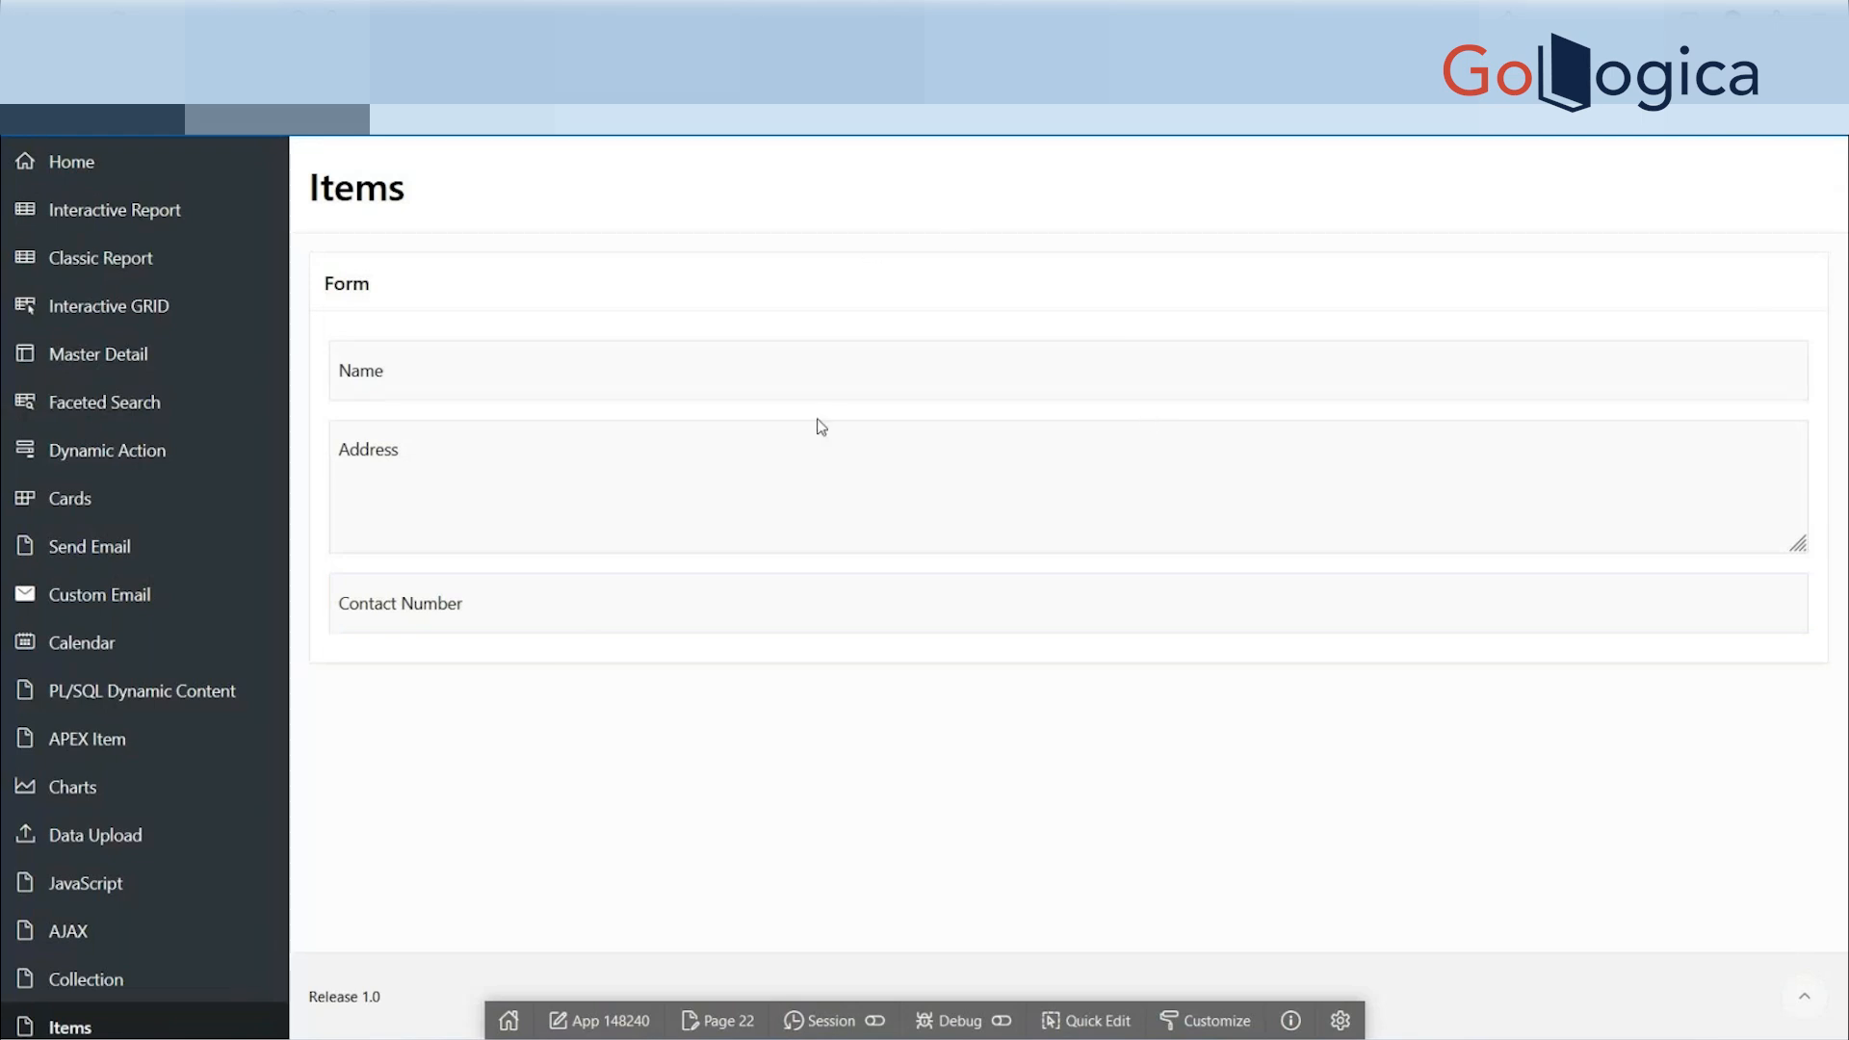
left_click(640, 604)
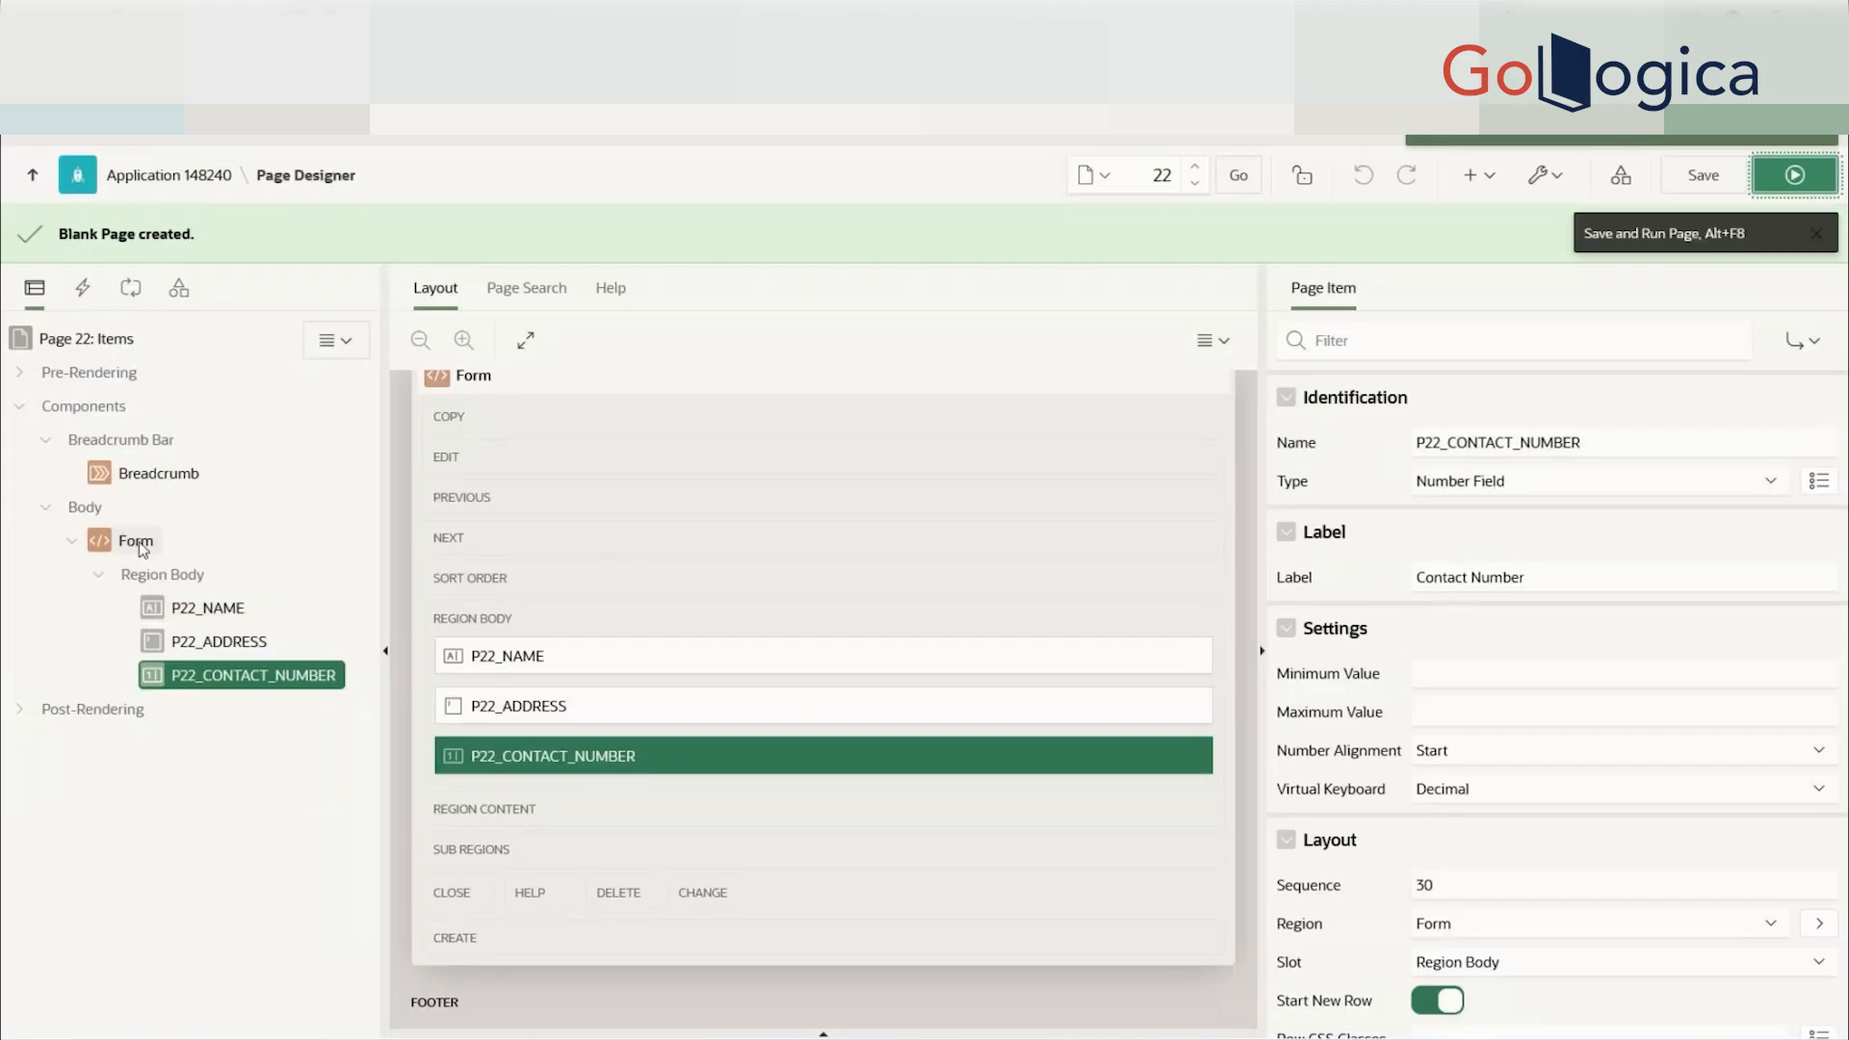
- Create another page item in the Form region and name it P22_GENDER
left_click(139, 541)
right_click(139, 541)
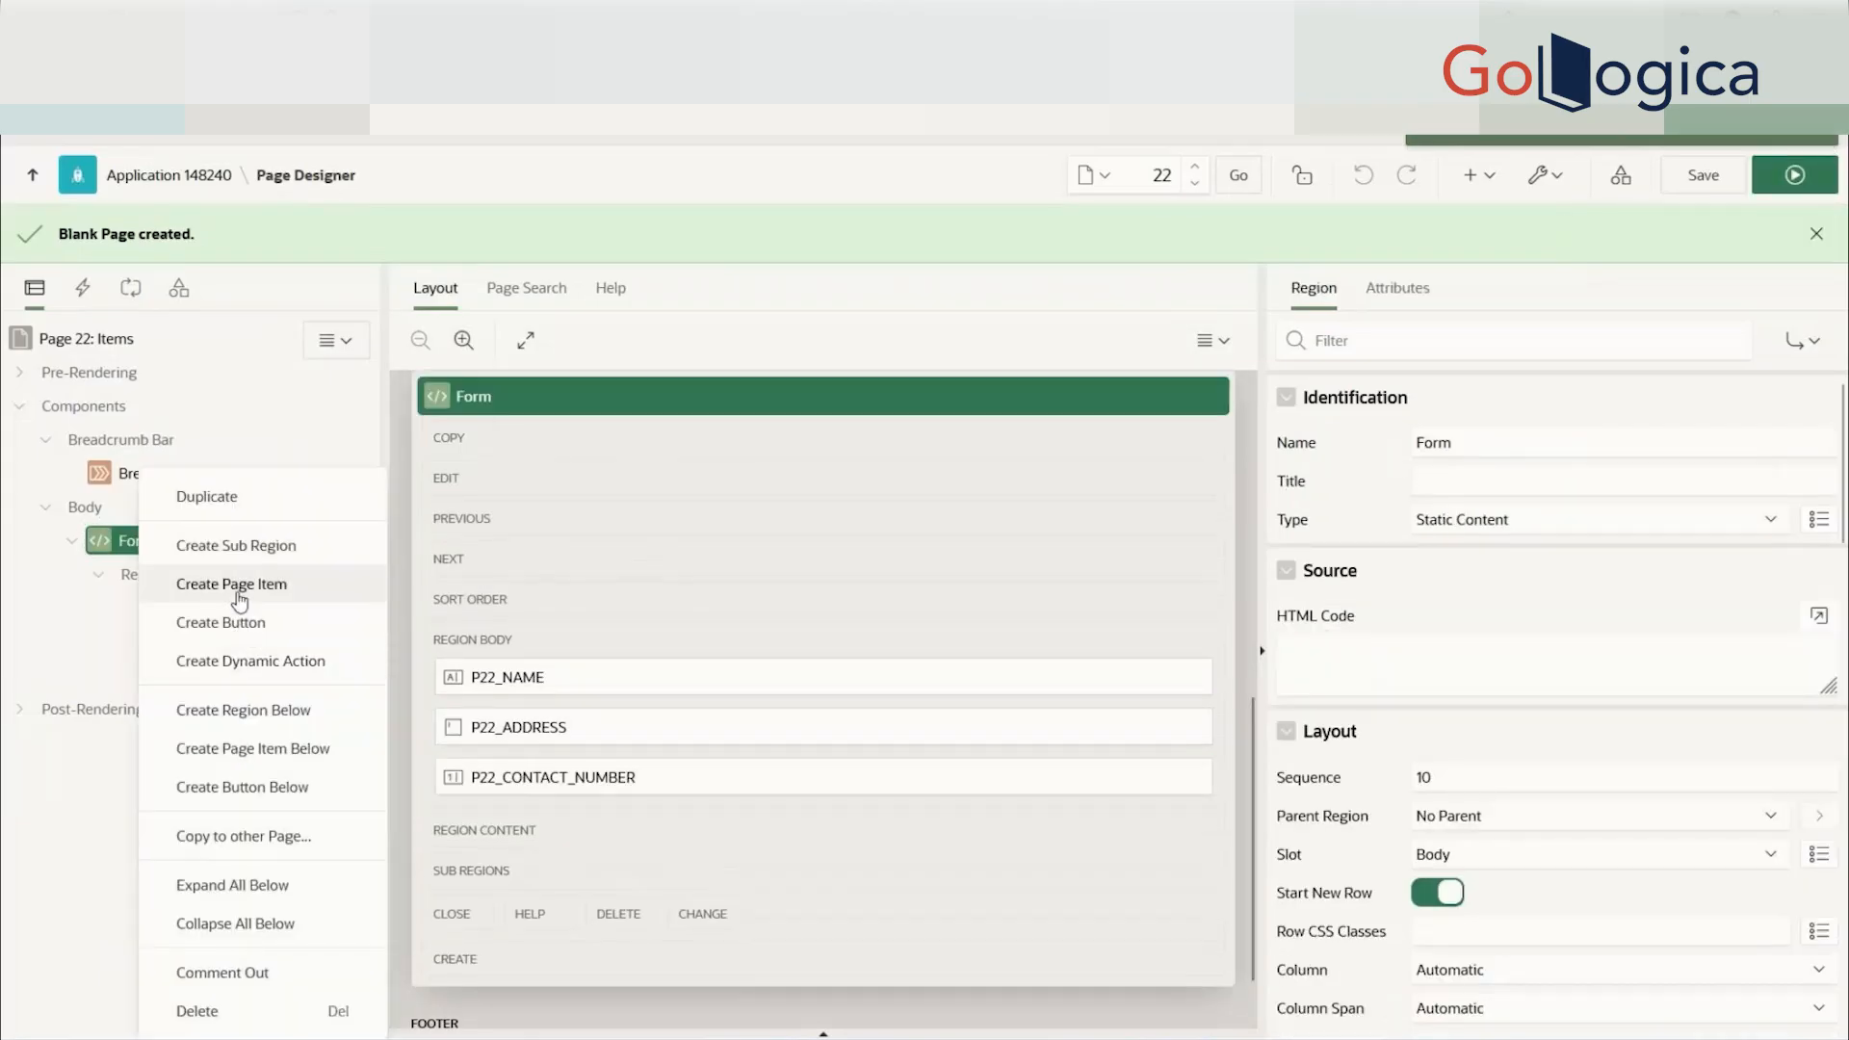
left_click(240, 584)
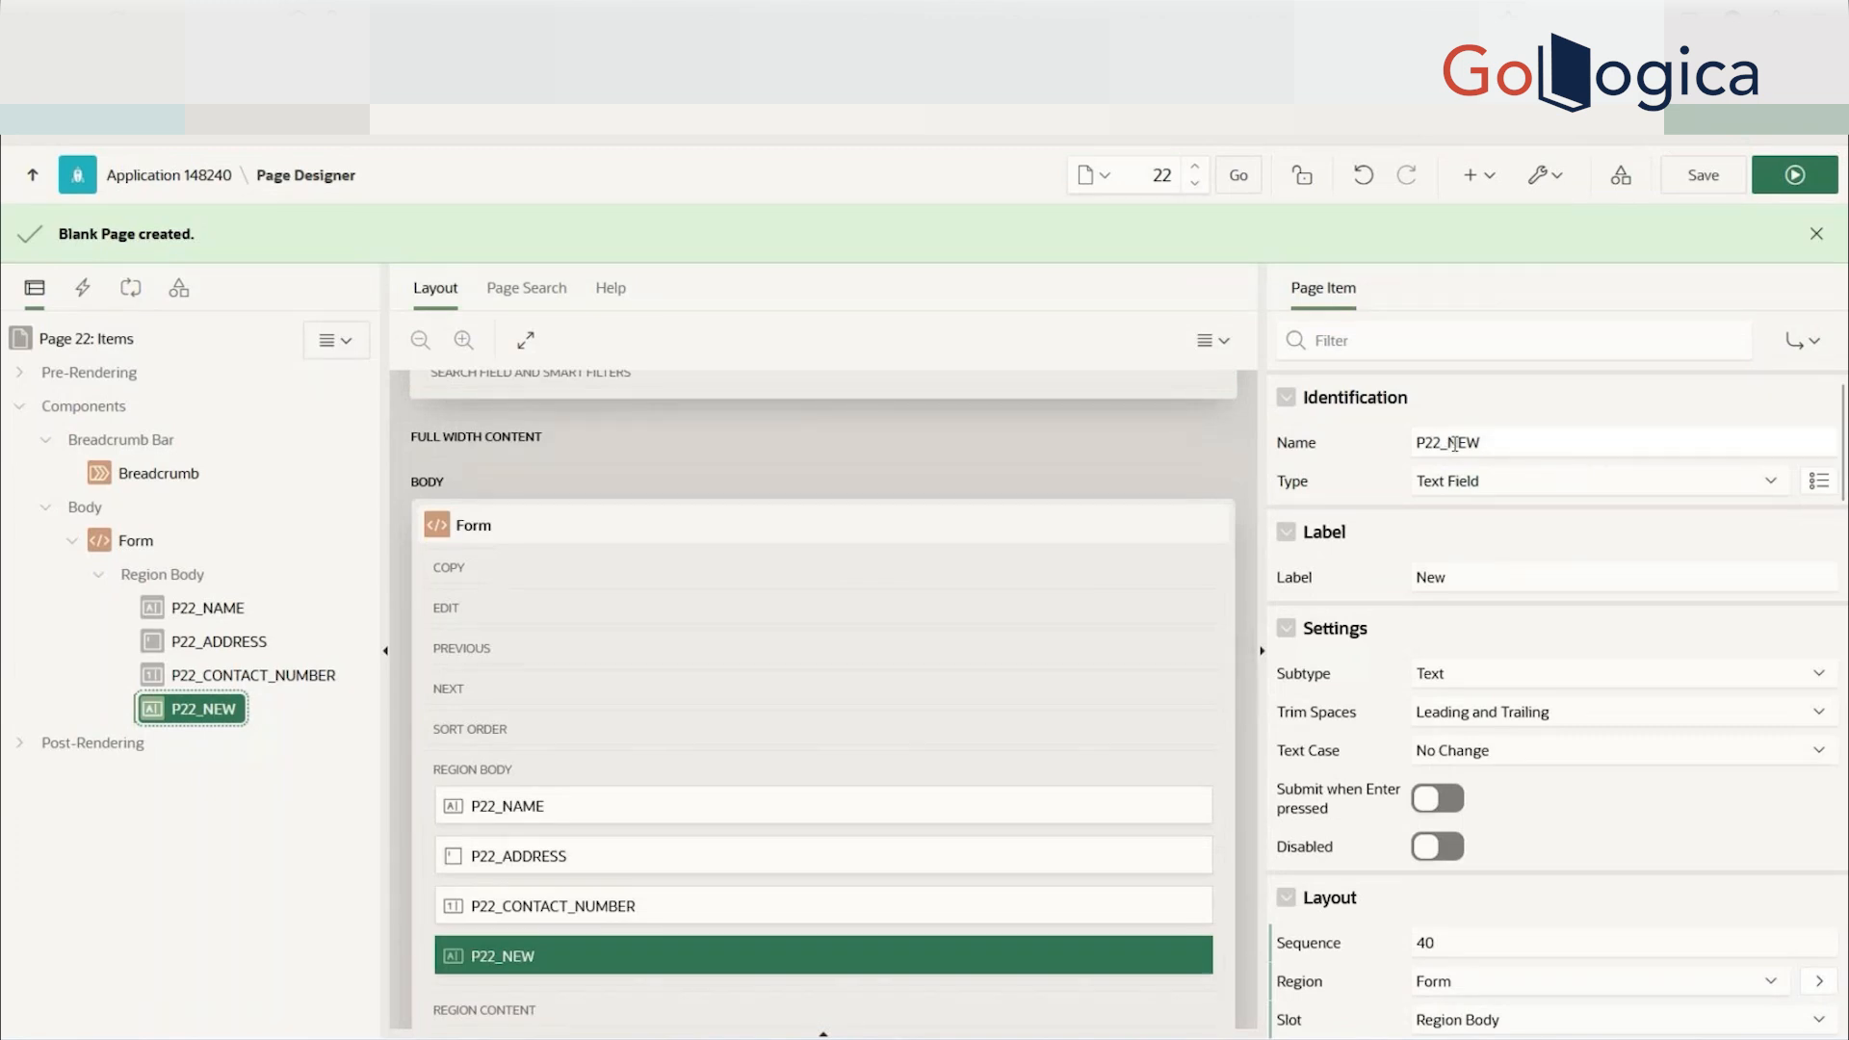
left_click_drag(1448, 442, 1481, 442)
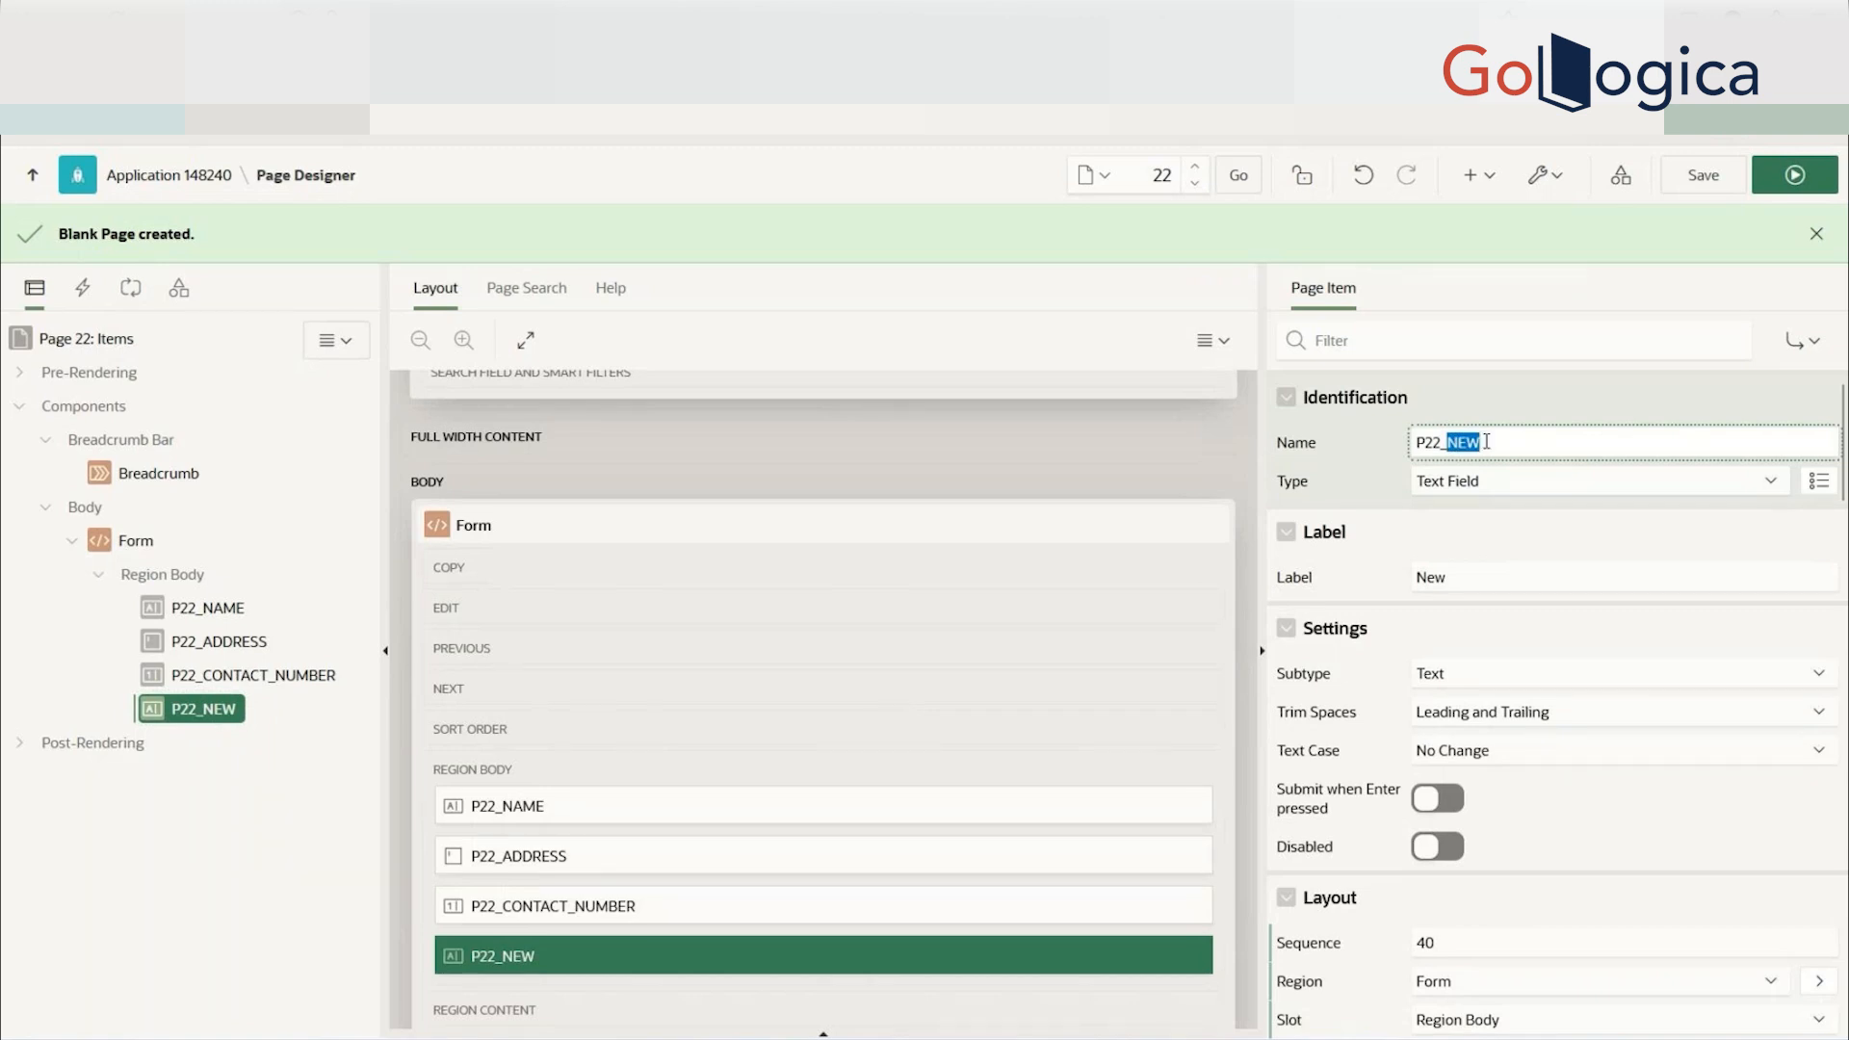
type("GENDER")
left_click(915, 145)
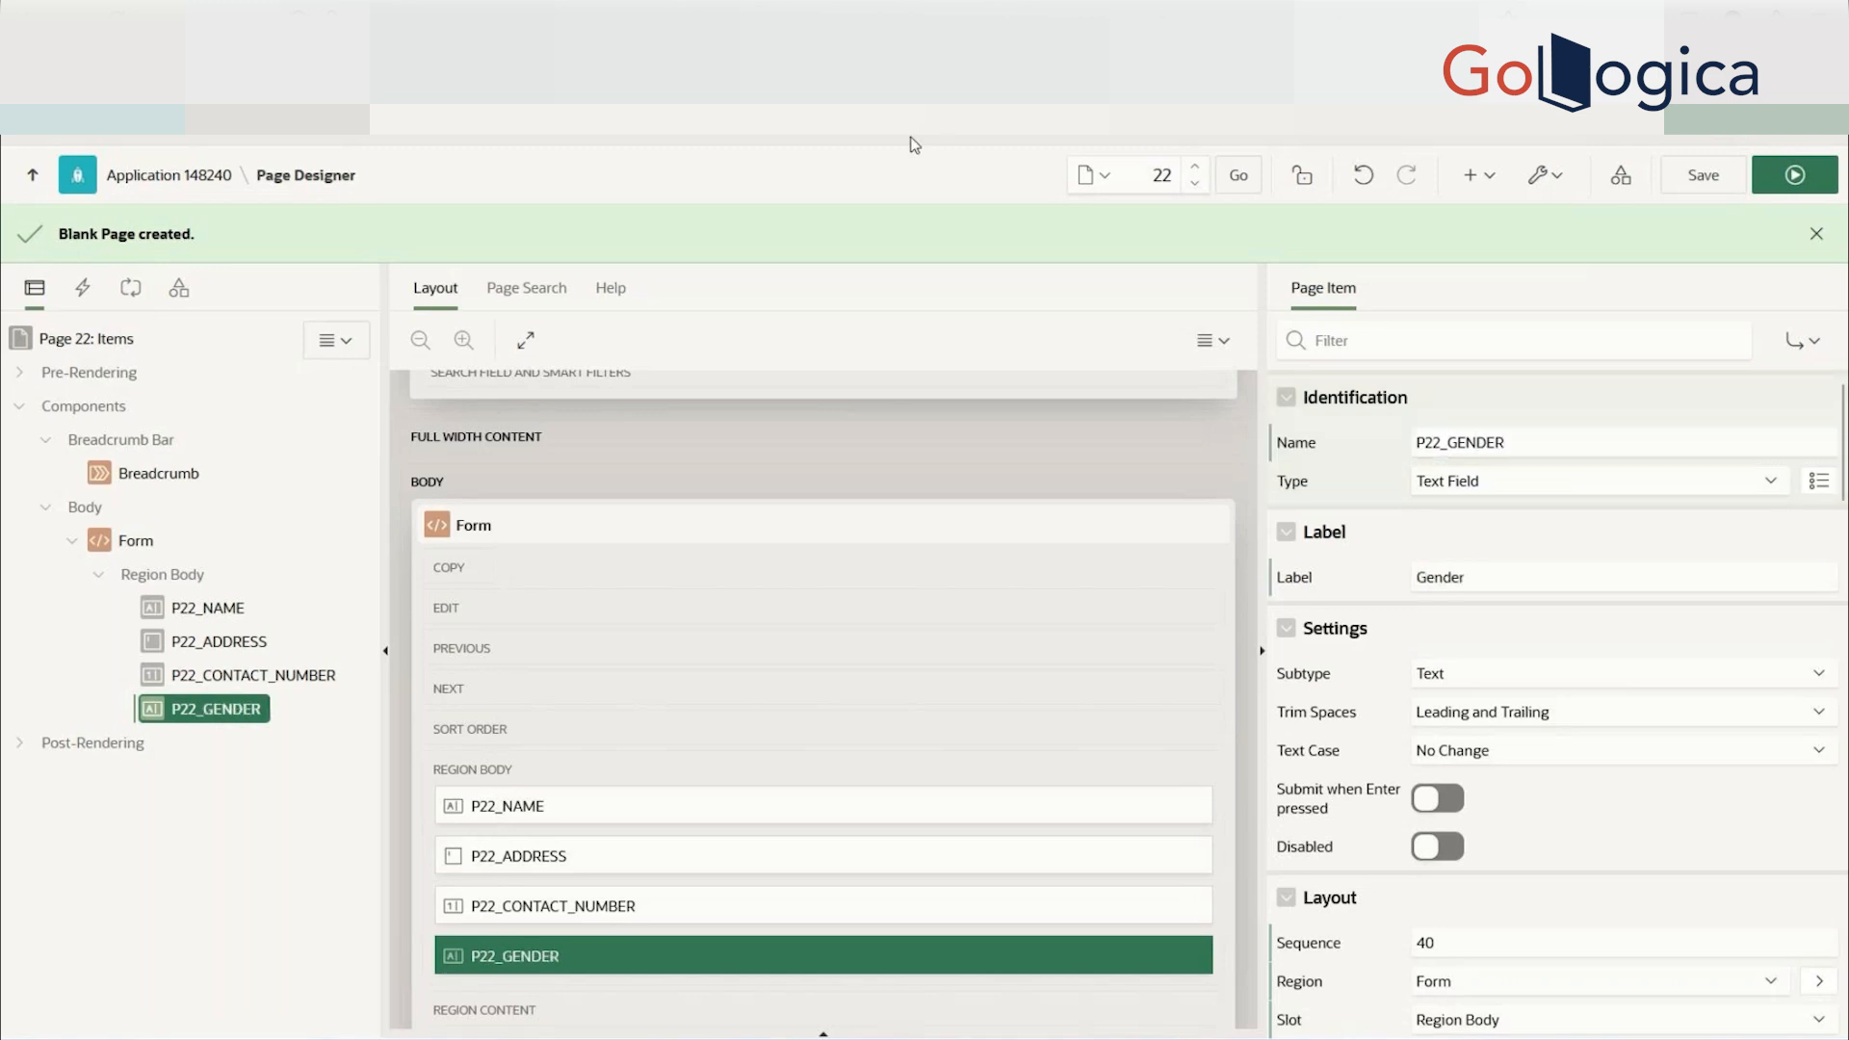
- Save and run the Items page, try the Gender field and return to the page design
left_click(1702, 176)
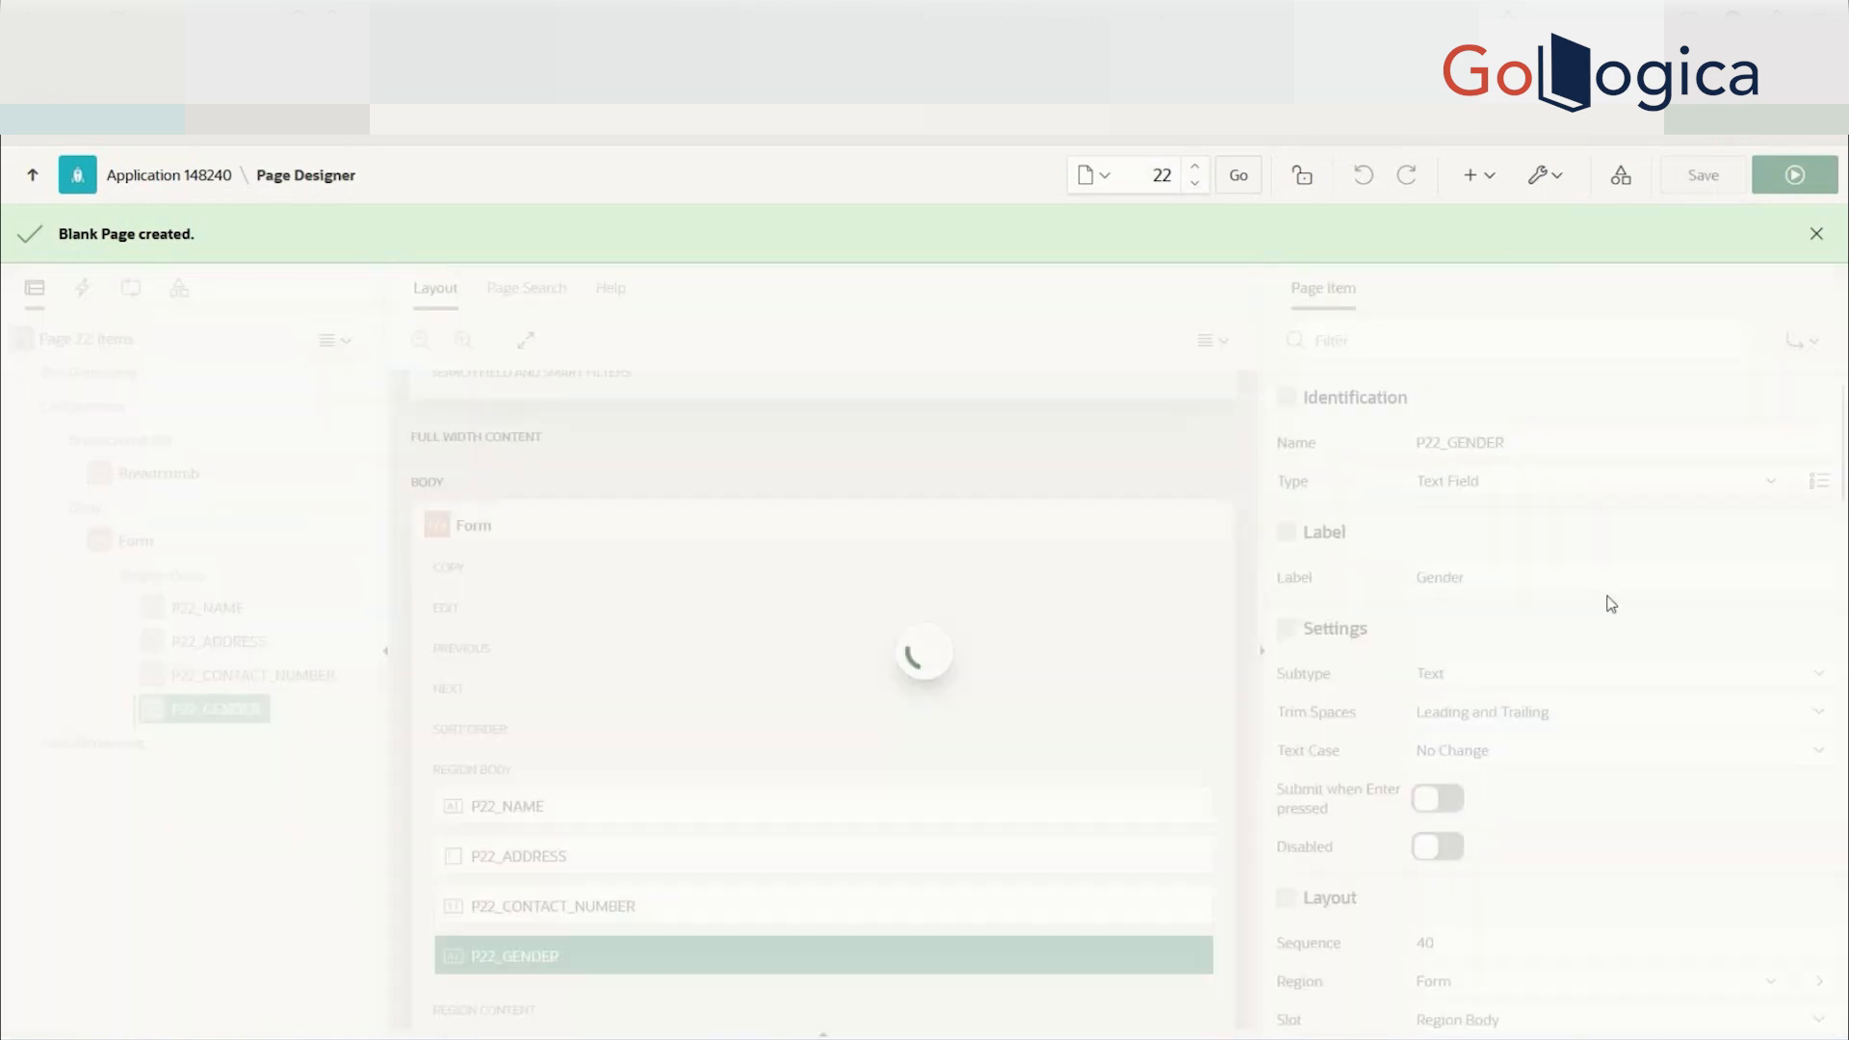
left_click(1777, 177)
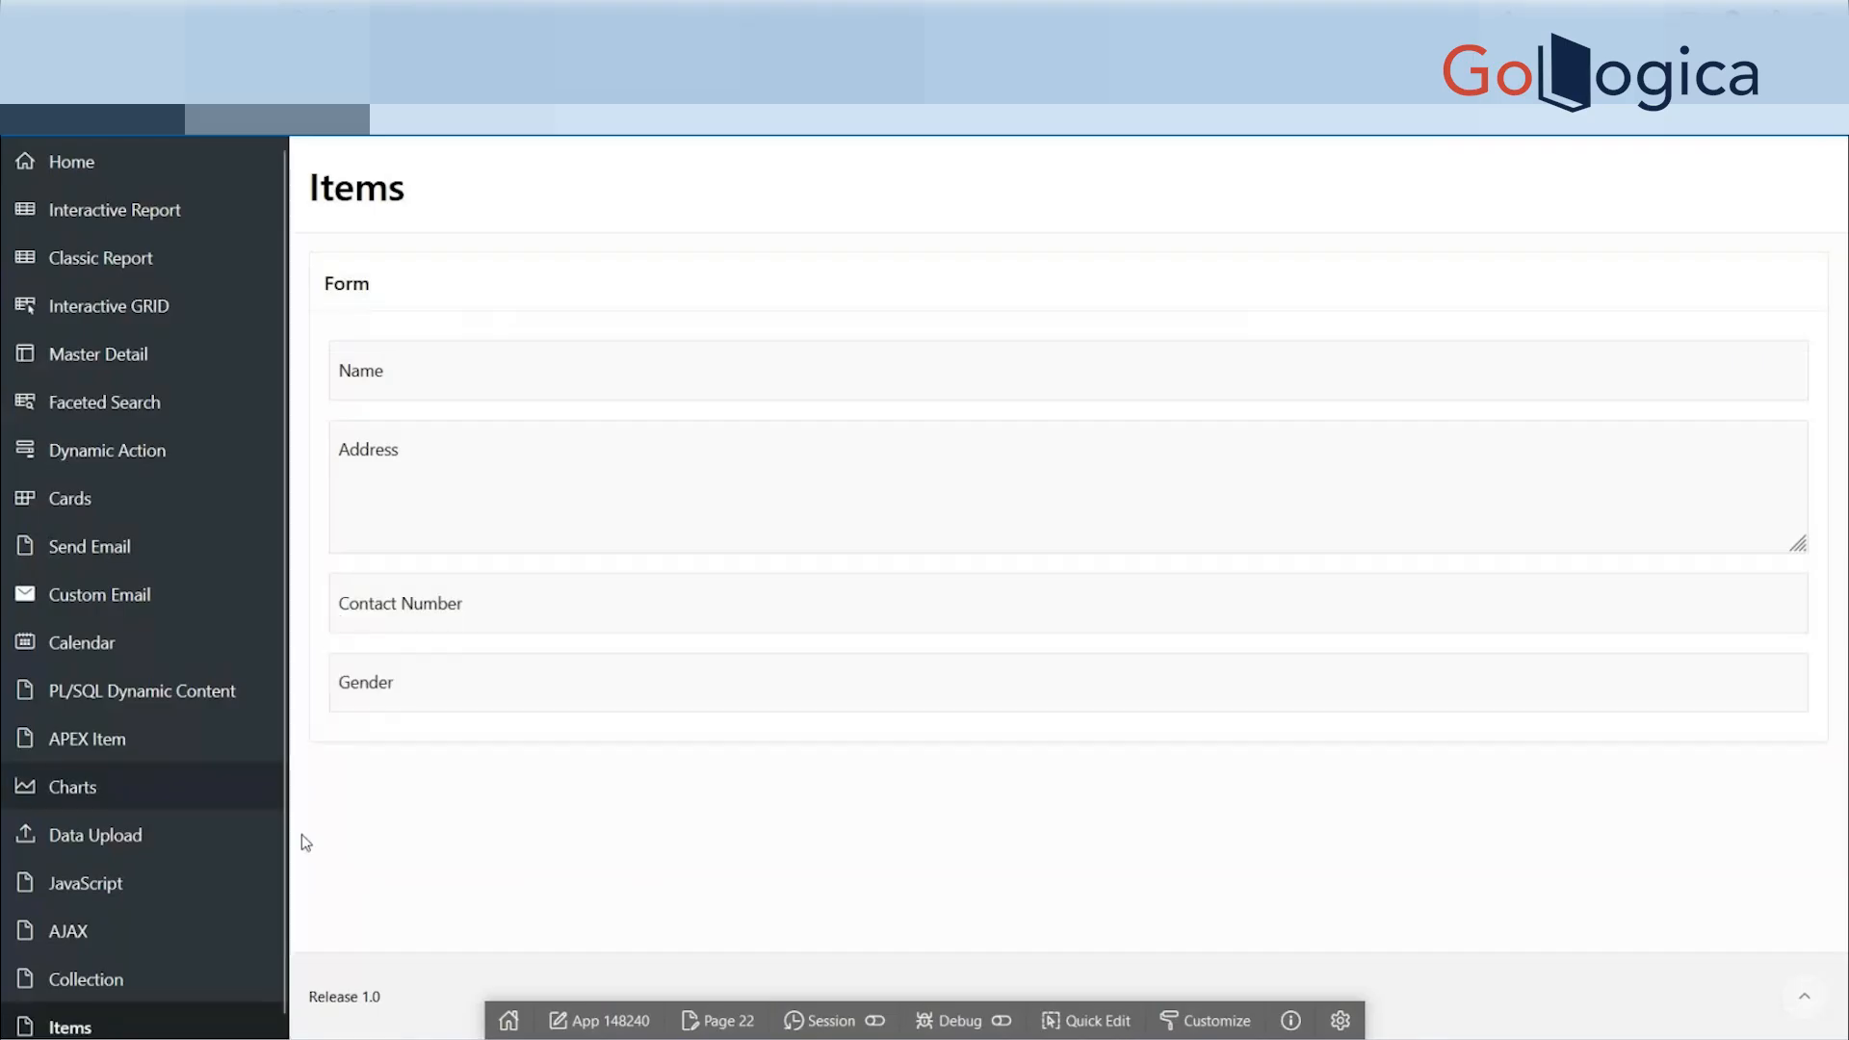
left_click(436, 694)
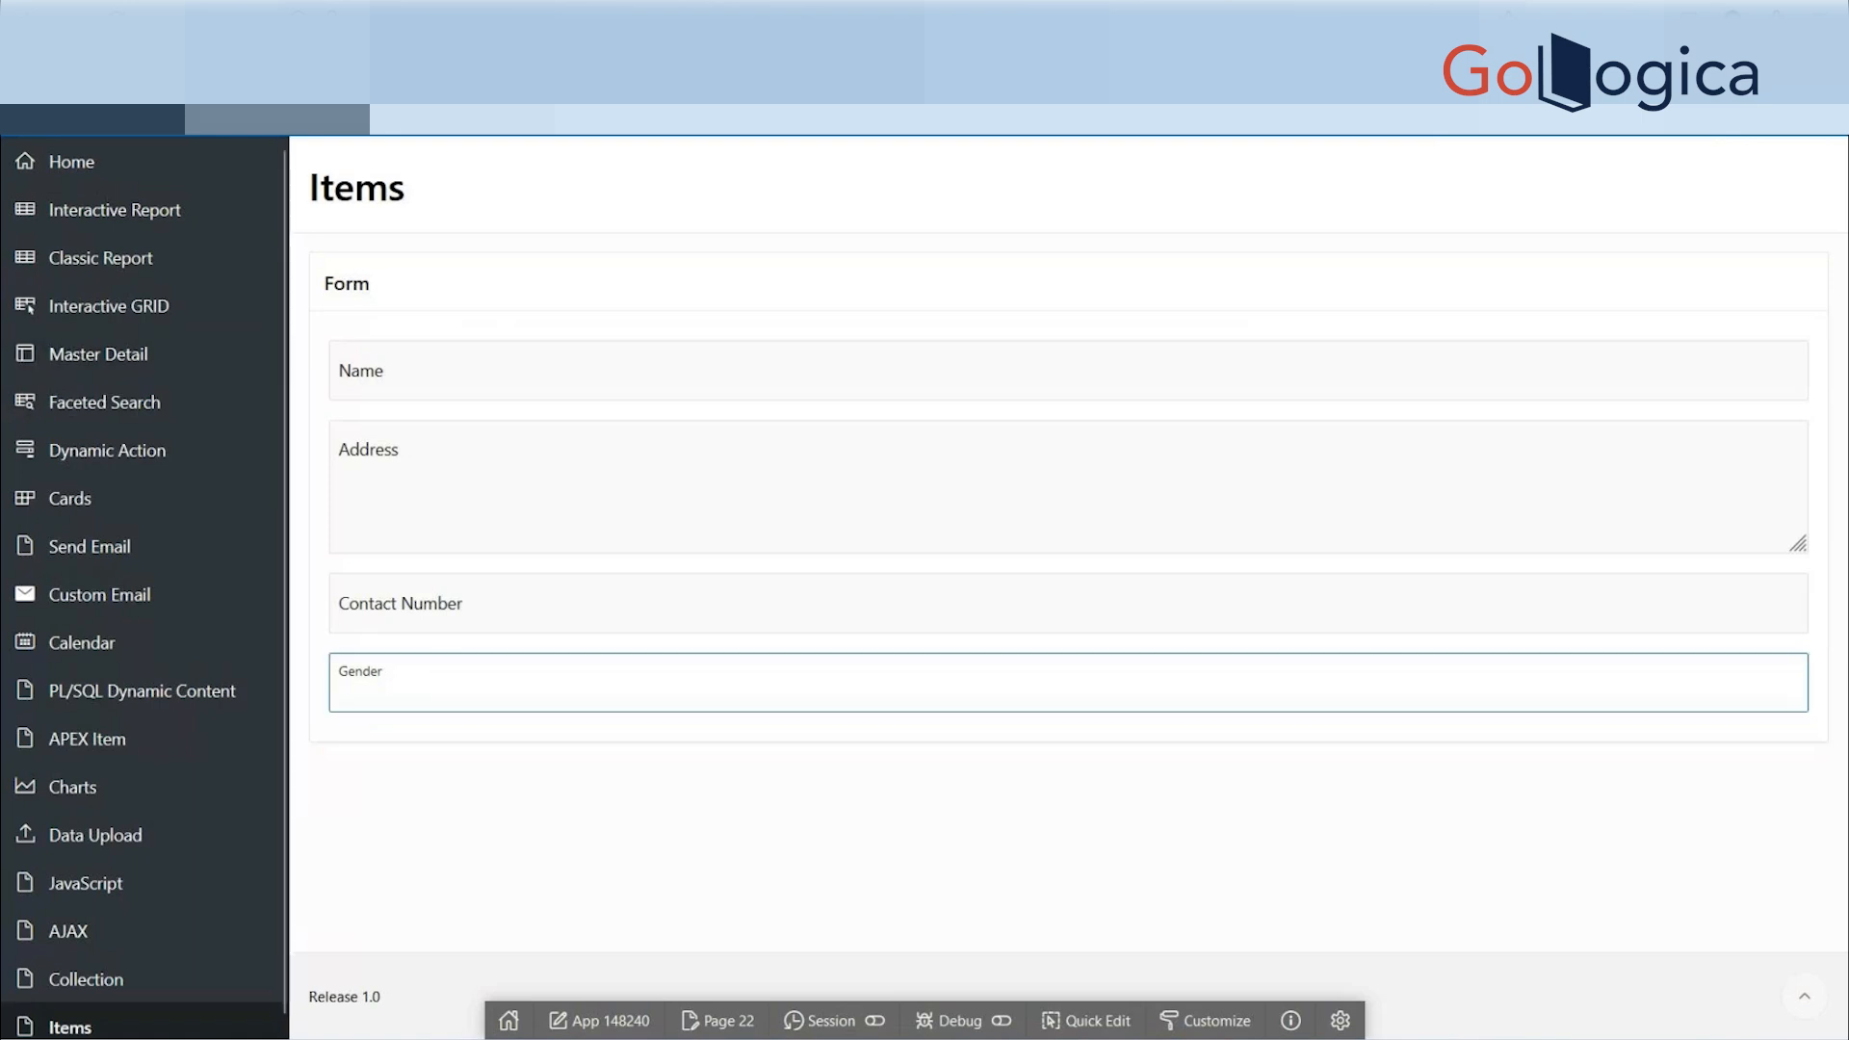
left_click(202, 15)
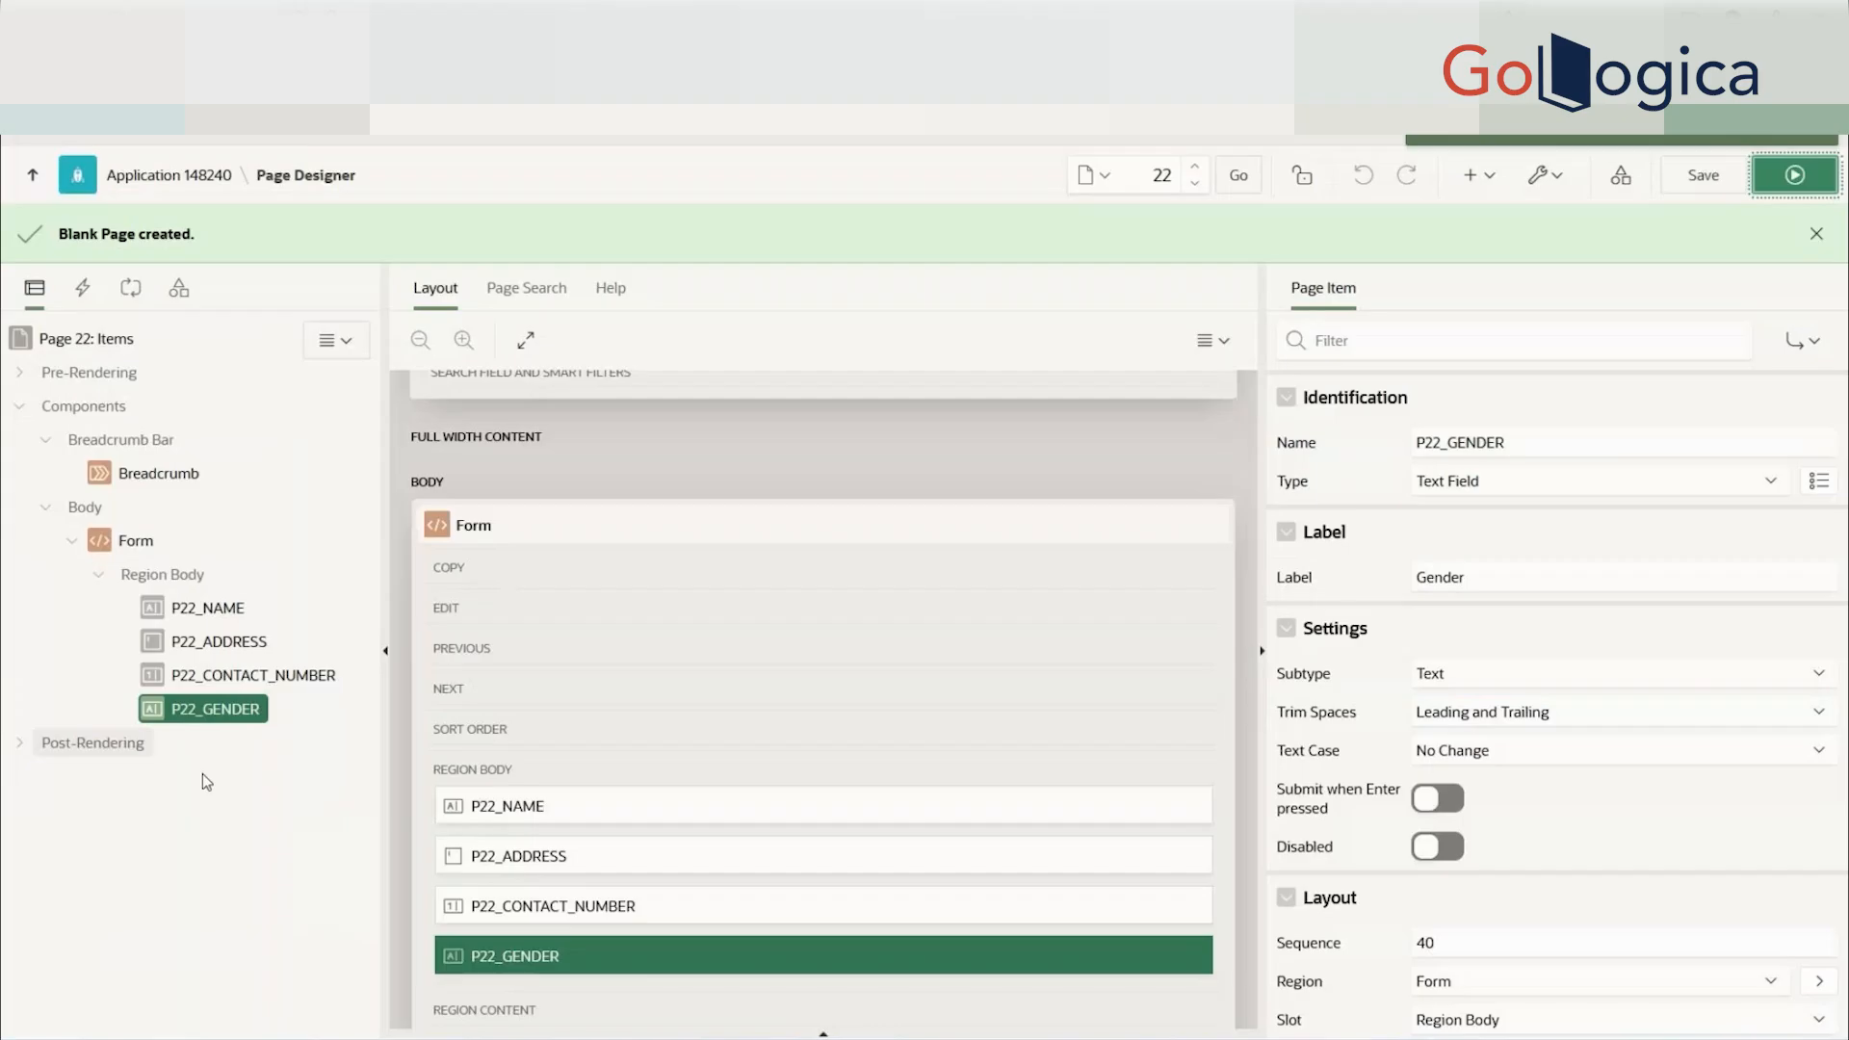
- Change the P22_GENDER item's type to Radio Group and its list of values type to Static Values
left_click(1462, 486)
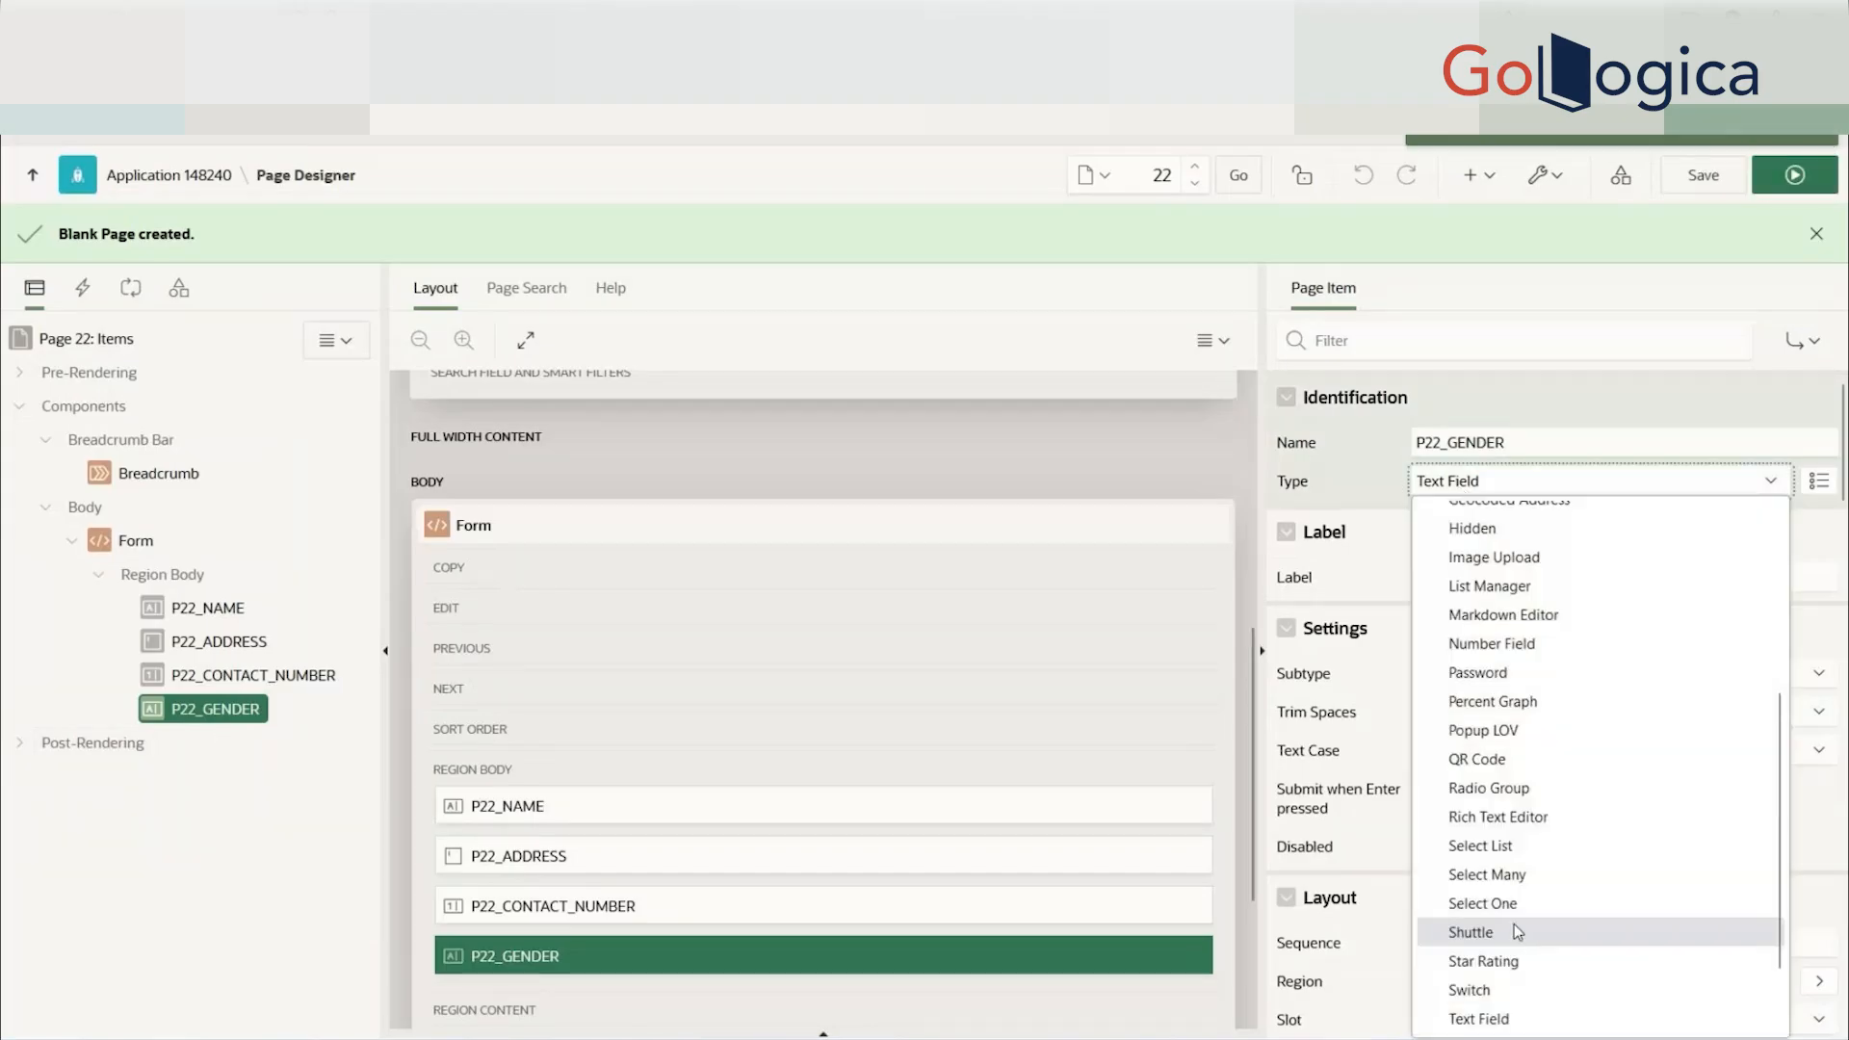
left_click(1467, 790)
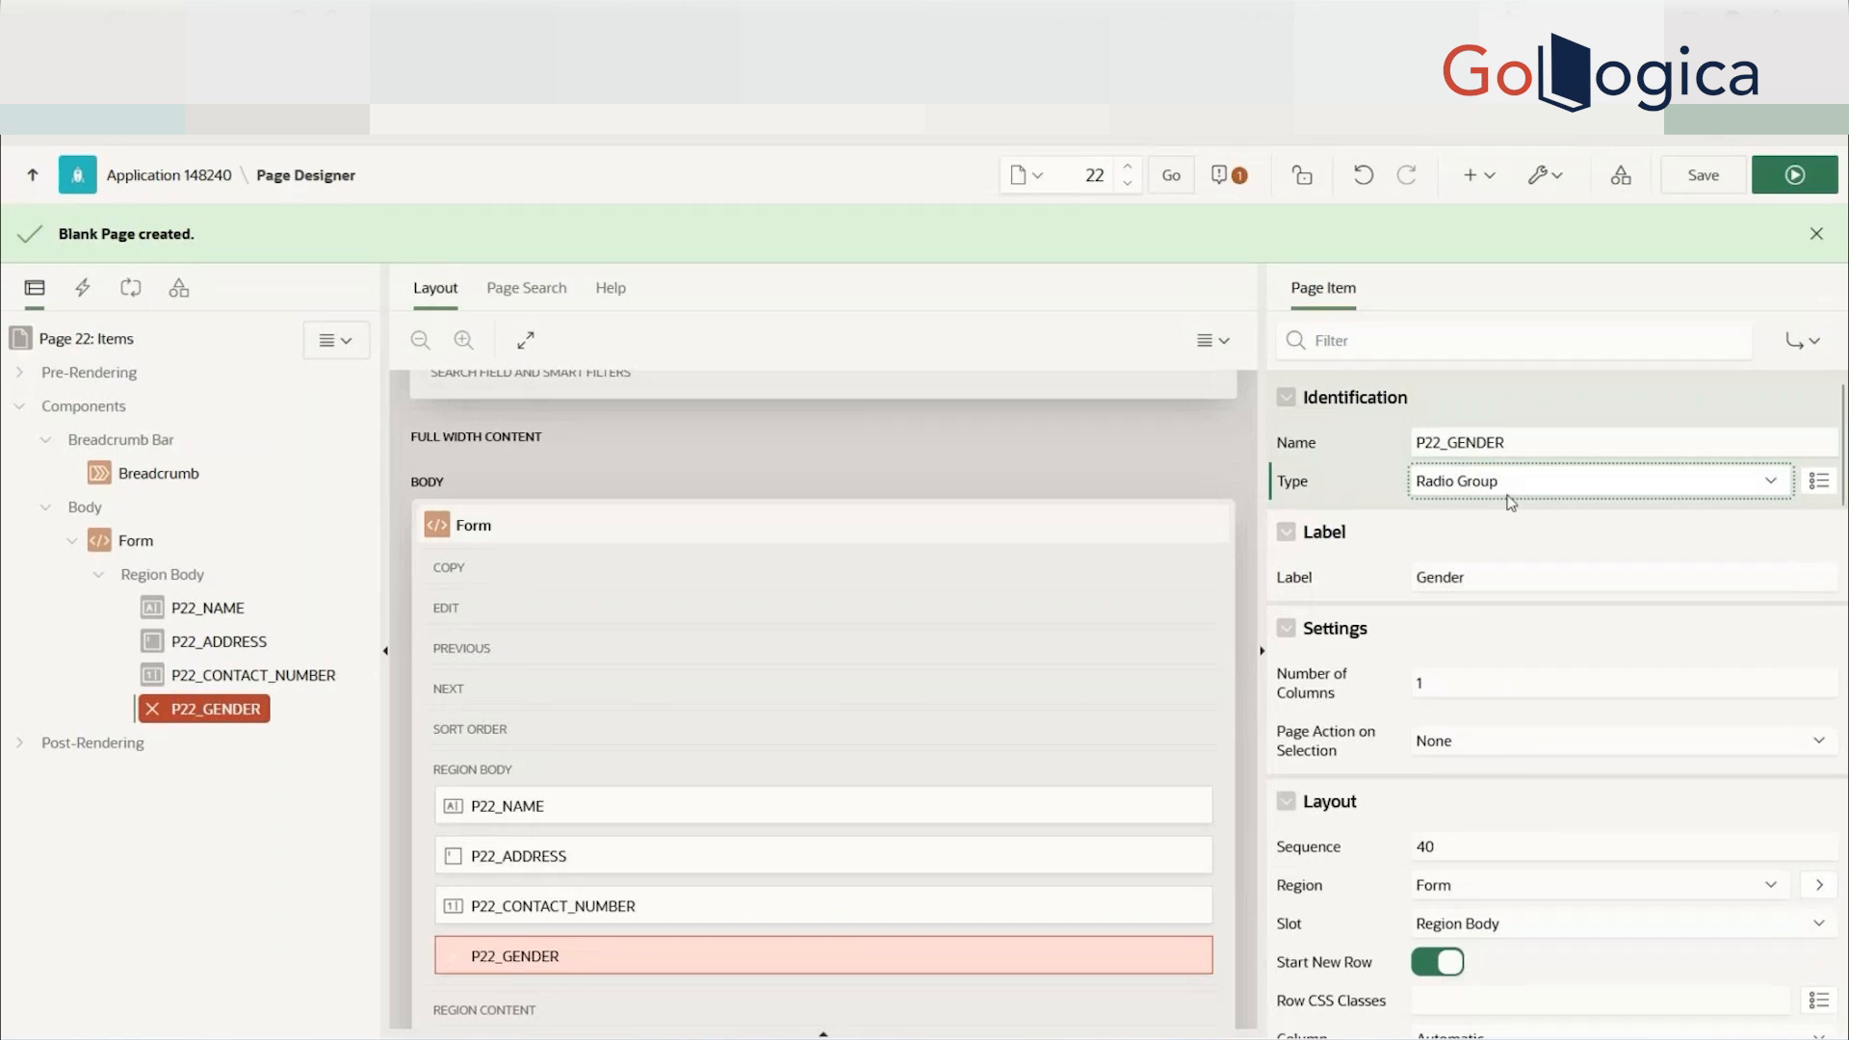
scroll(1541, 626, "down", 3)
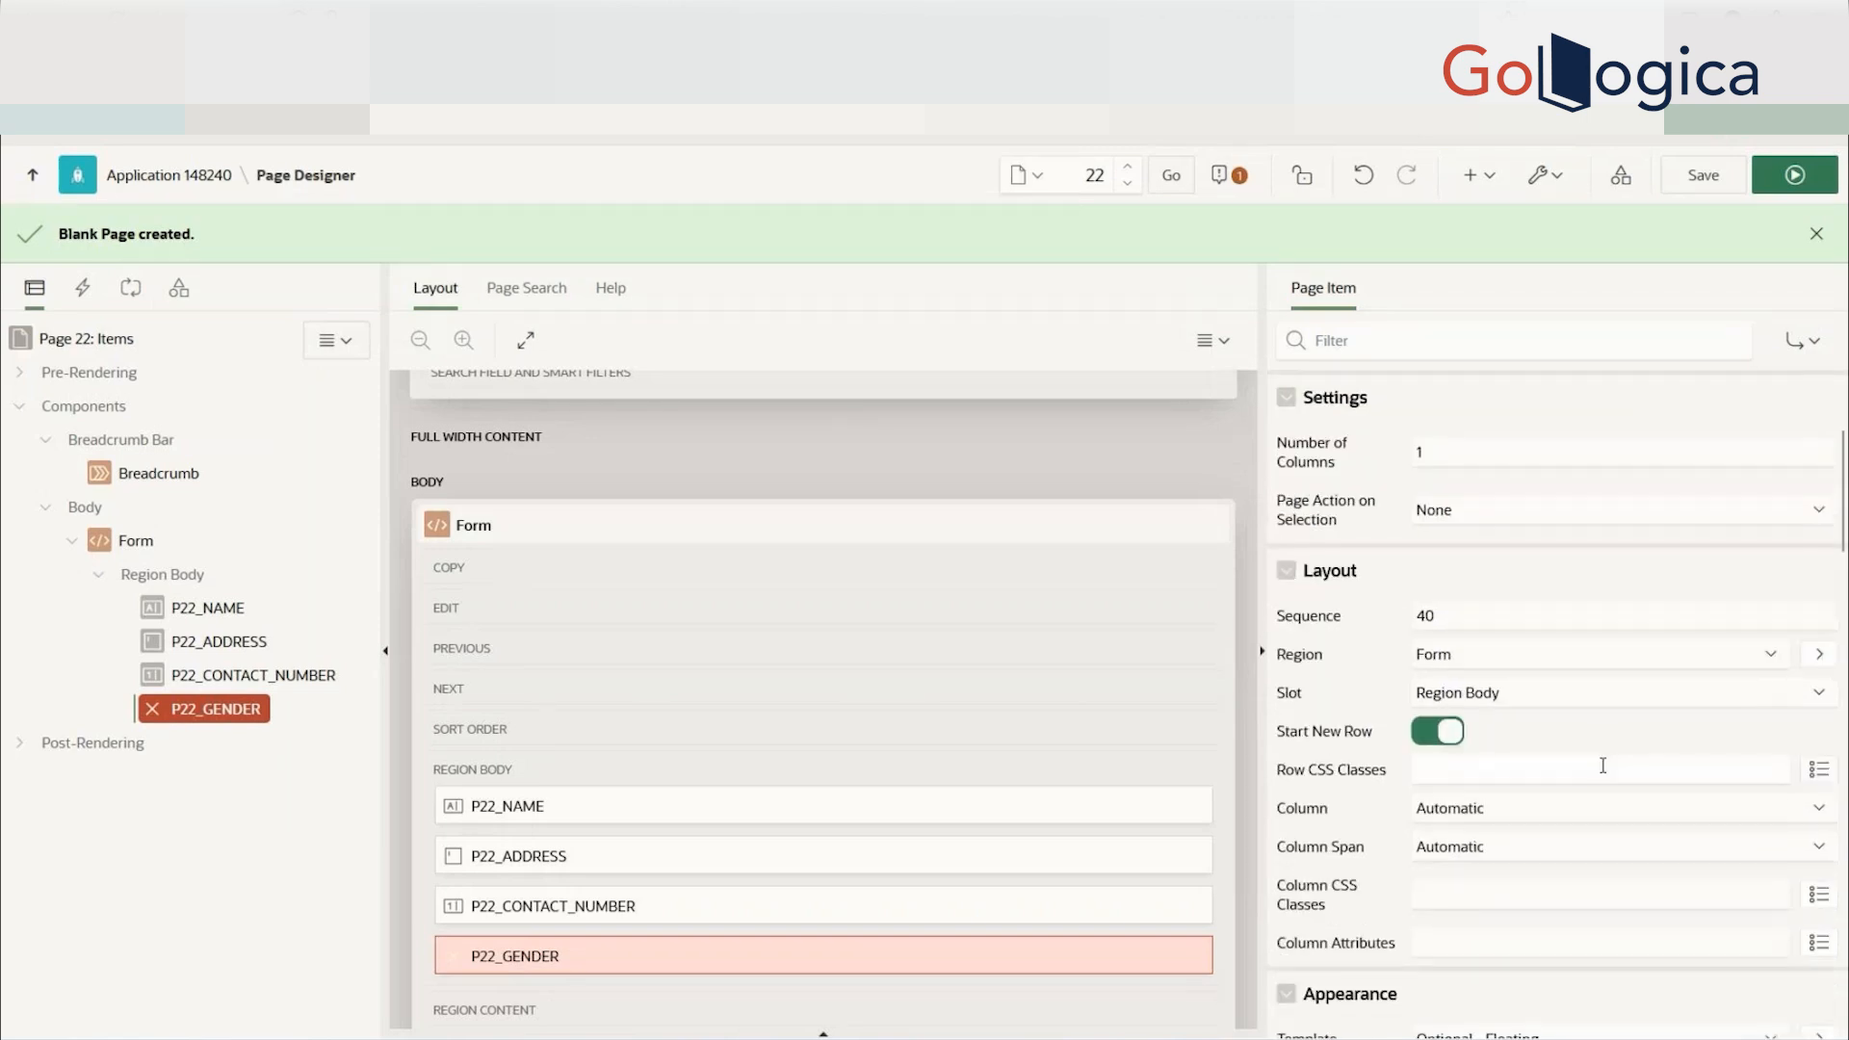
scroll(1613, 750, "down", 3)
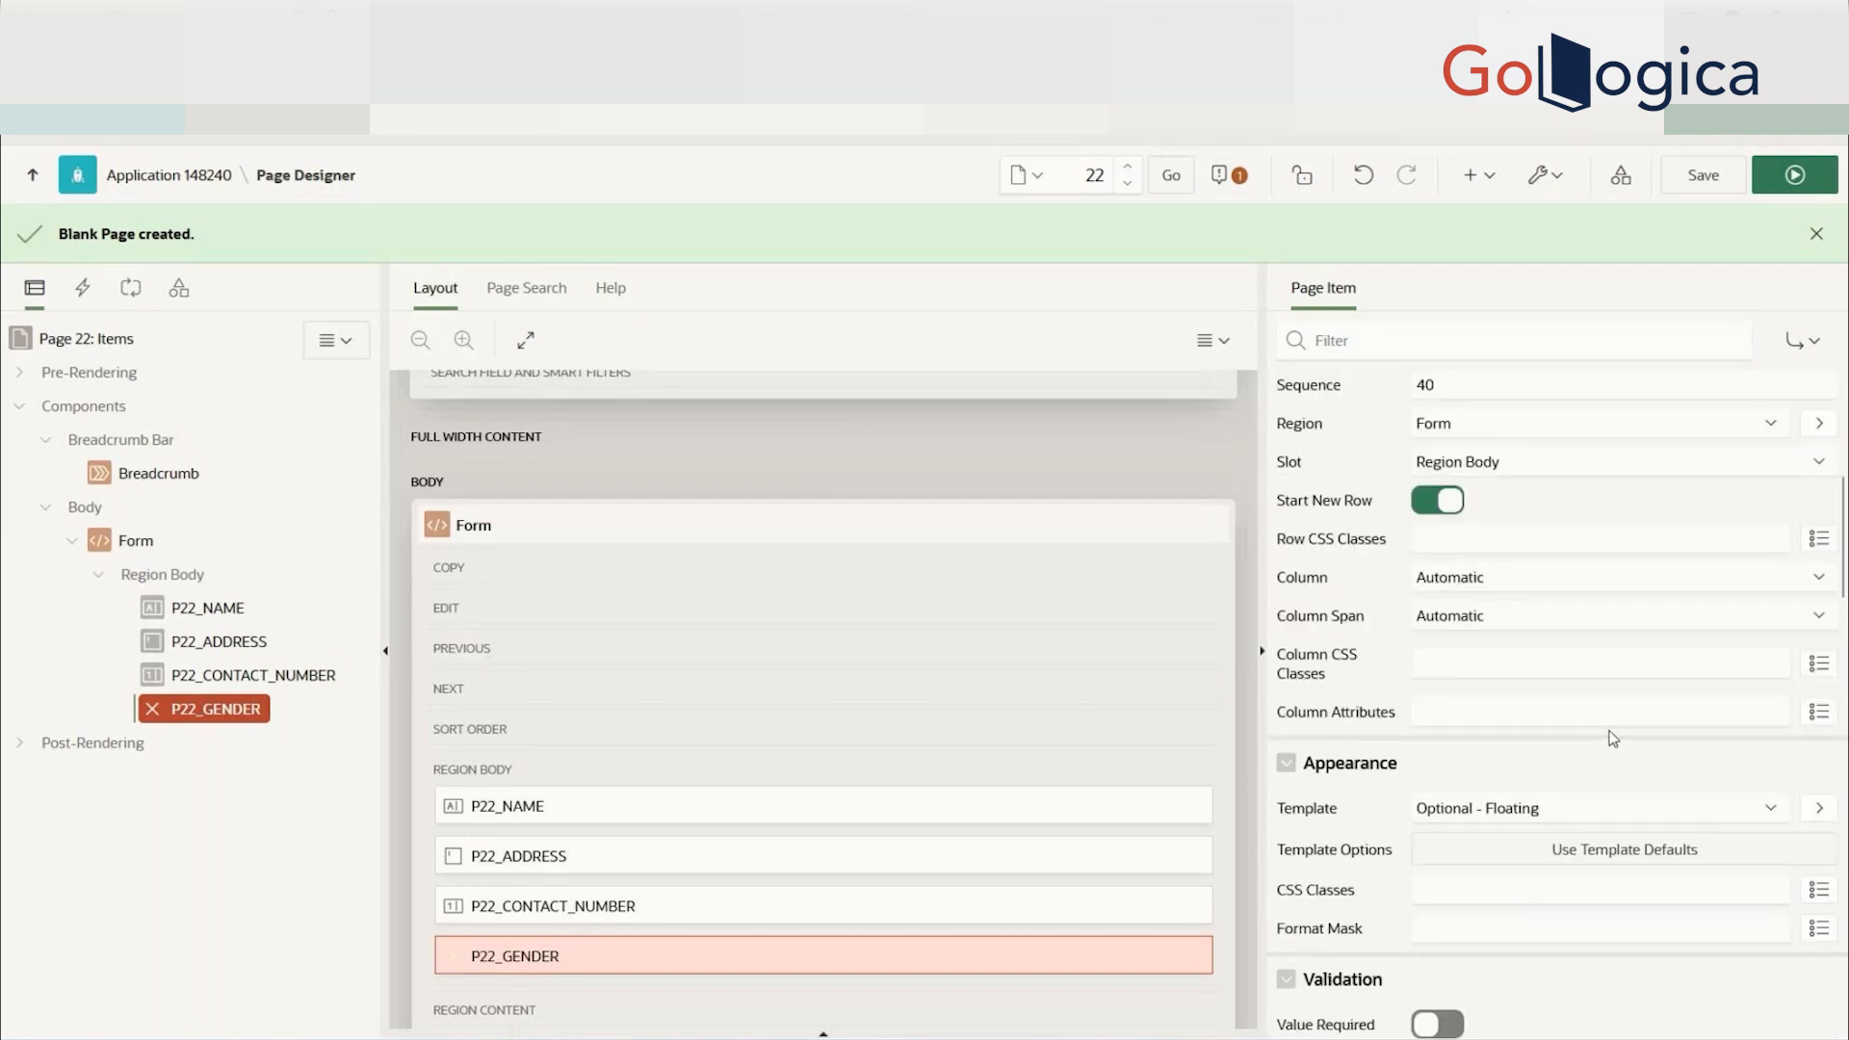
scroll(1613, 739, "down", 4)
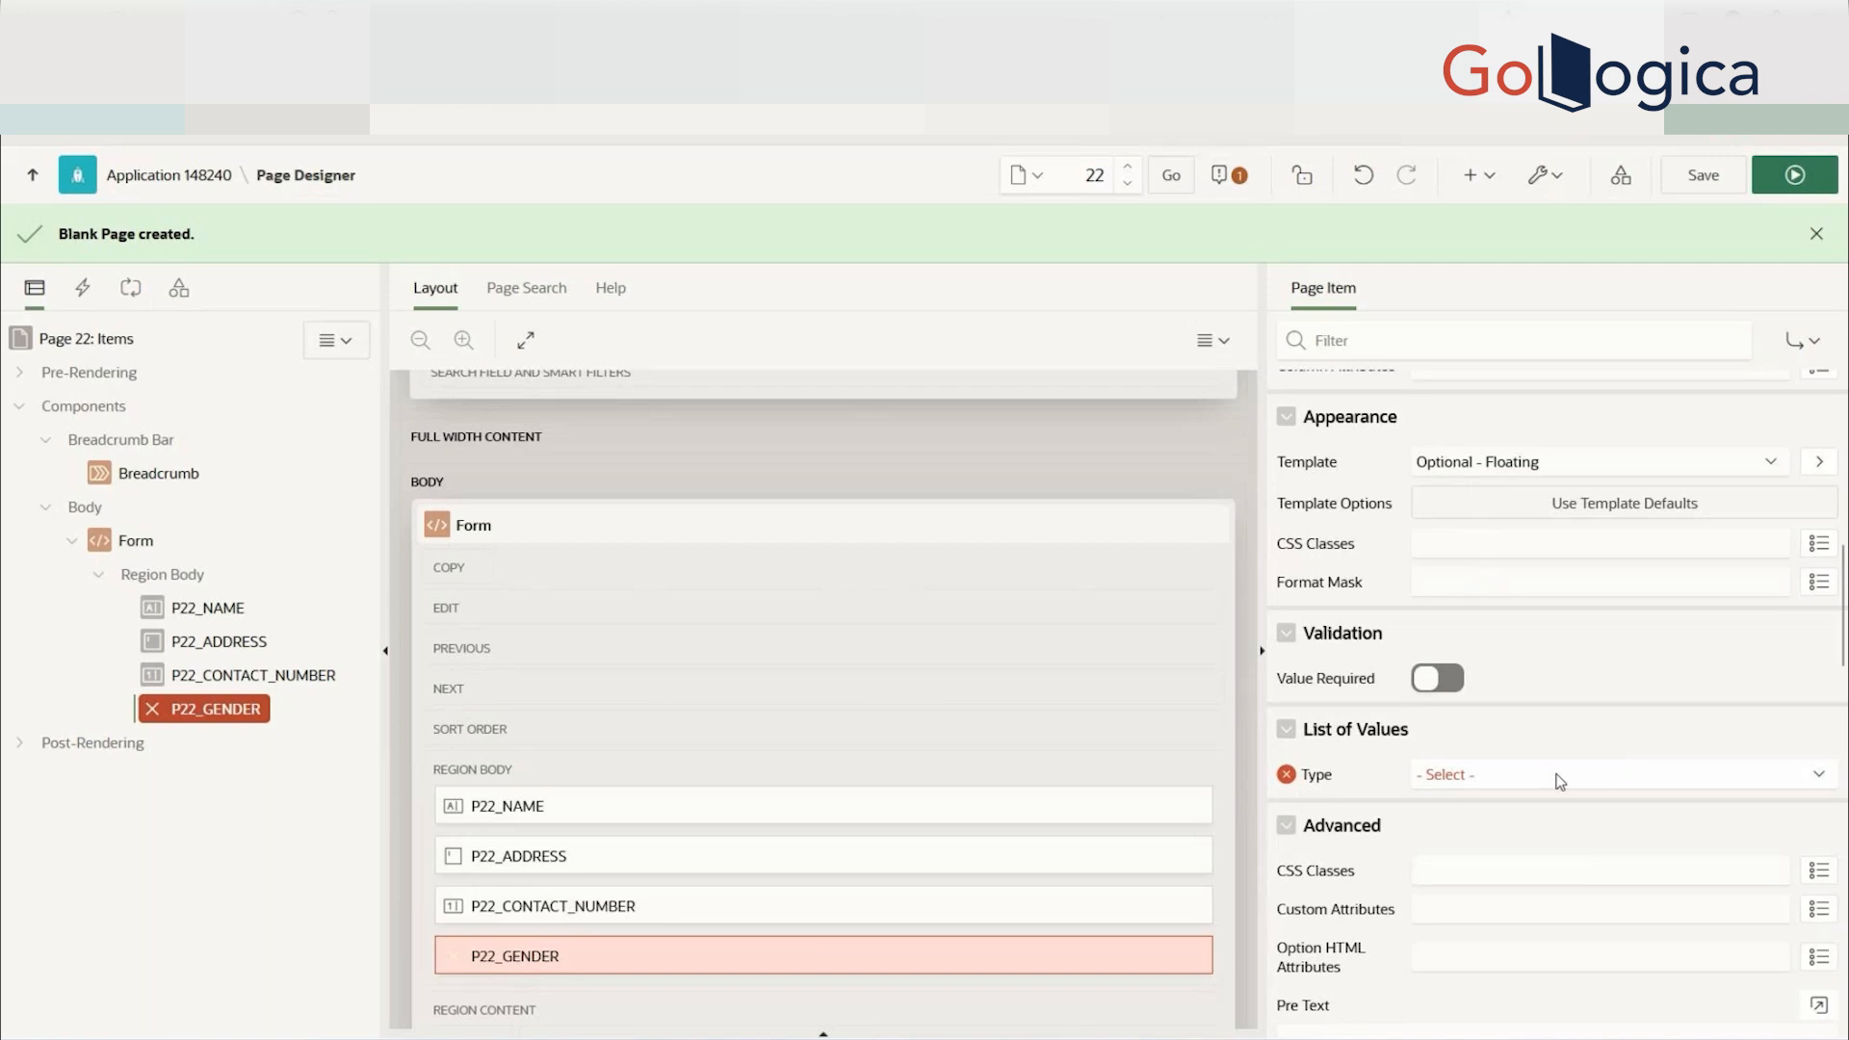
left_click(1471, 781)
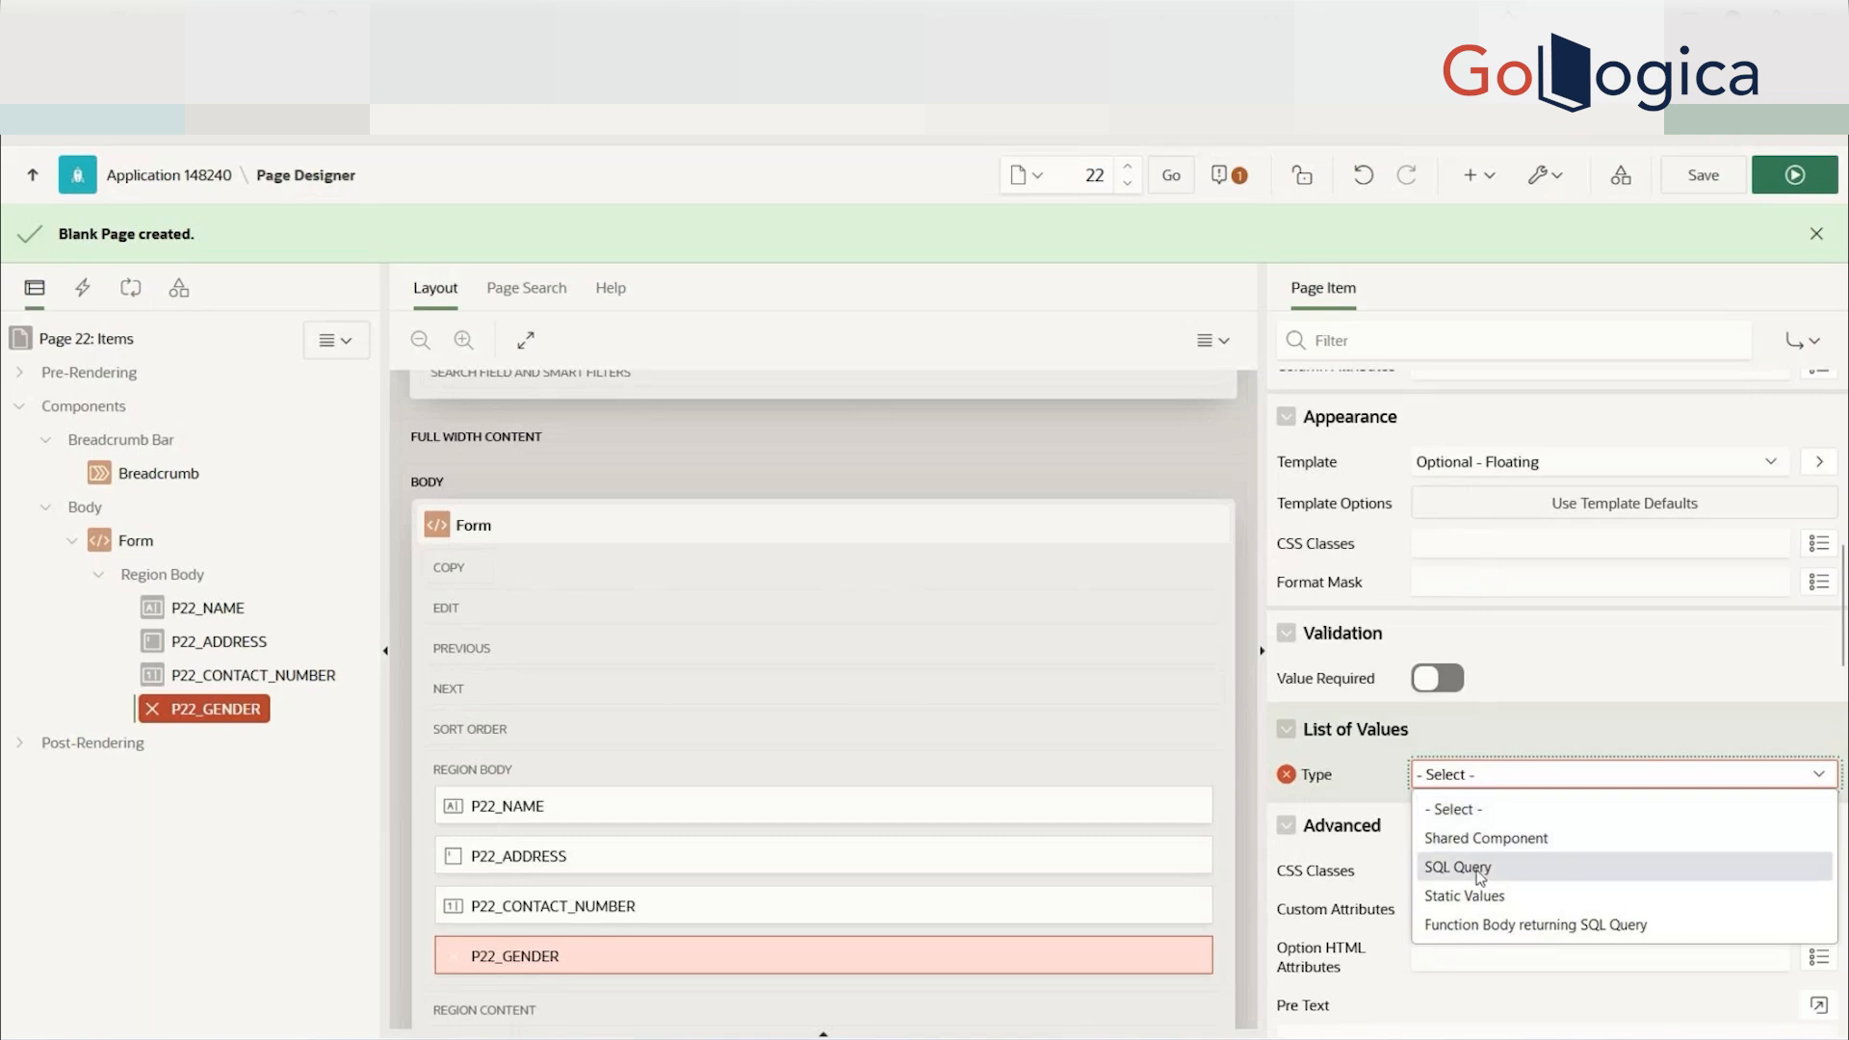
left_click(1481, 895)
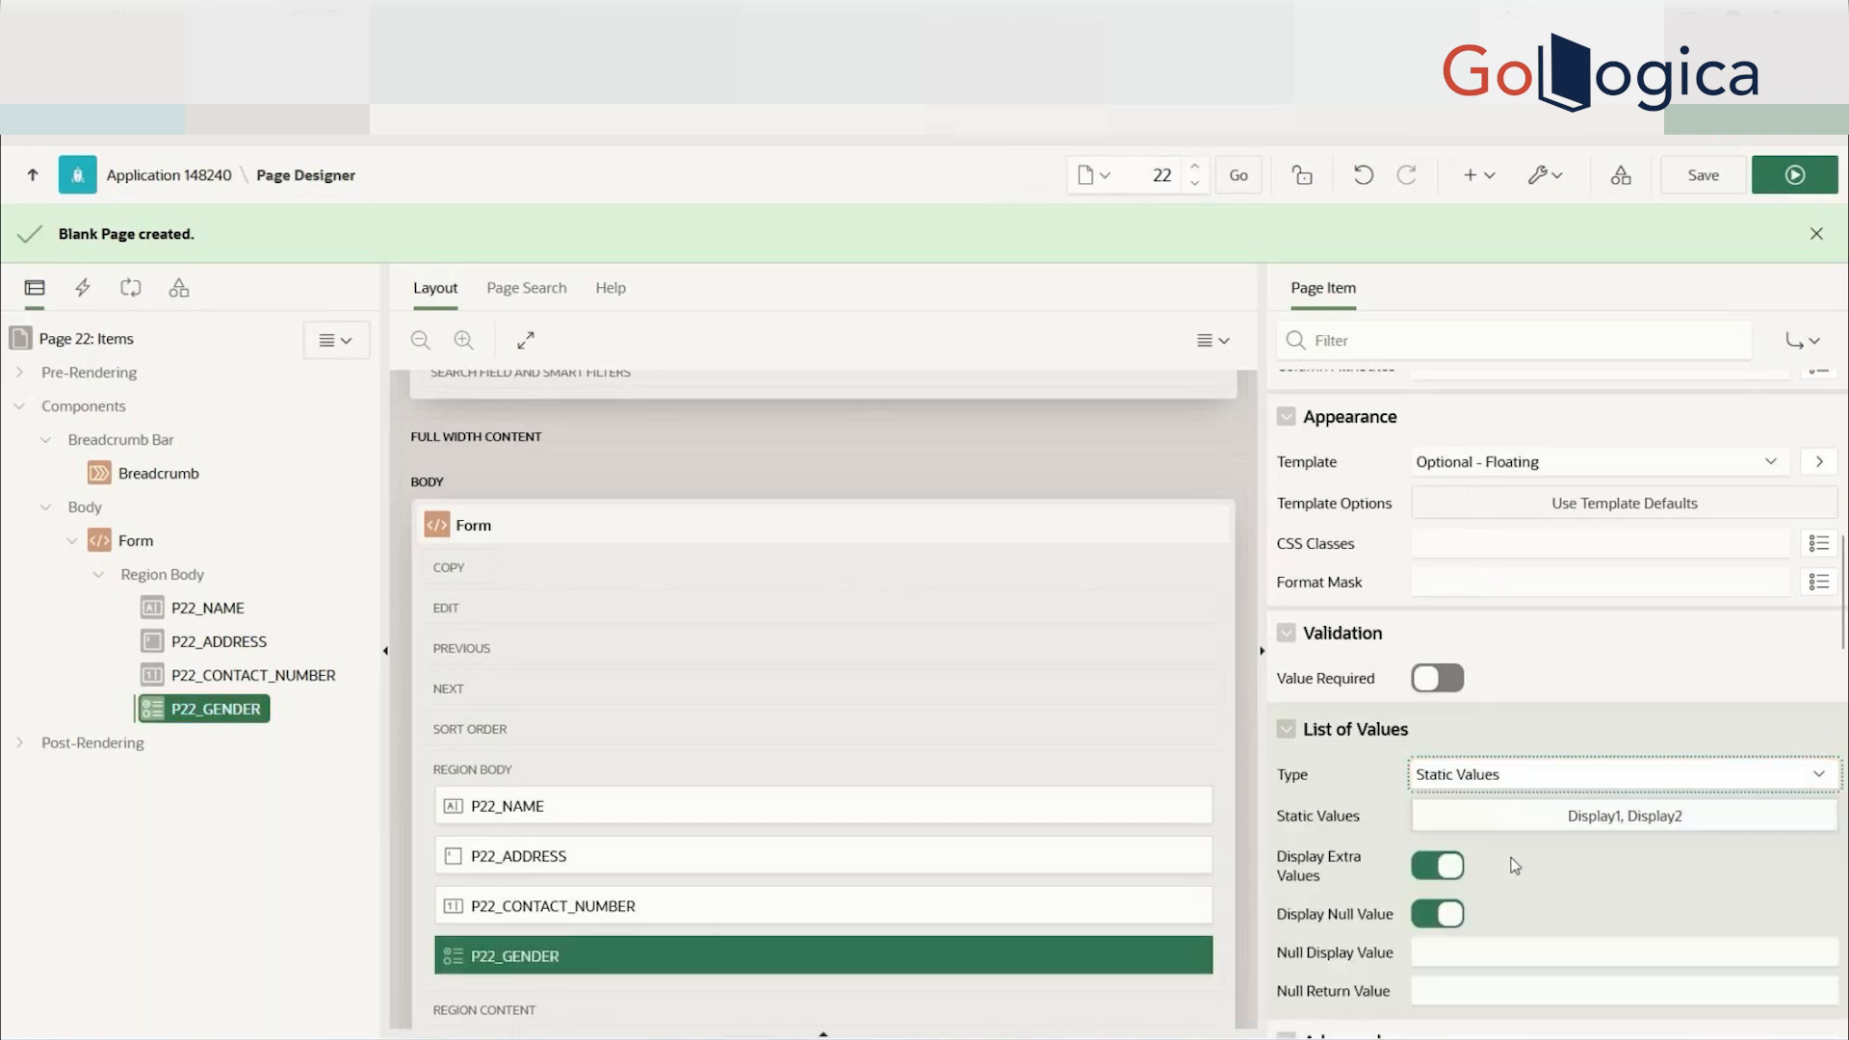
- Define the Gender static values as Male returning M and Female returning F, and save and run the page
left_click(1607, 818)
left_click_drag(708, 539, 583, 532)
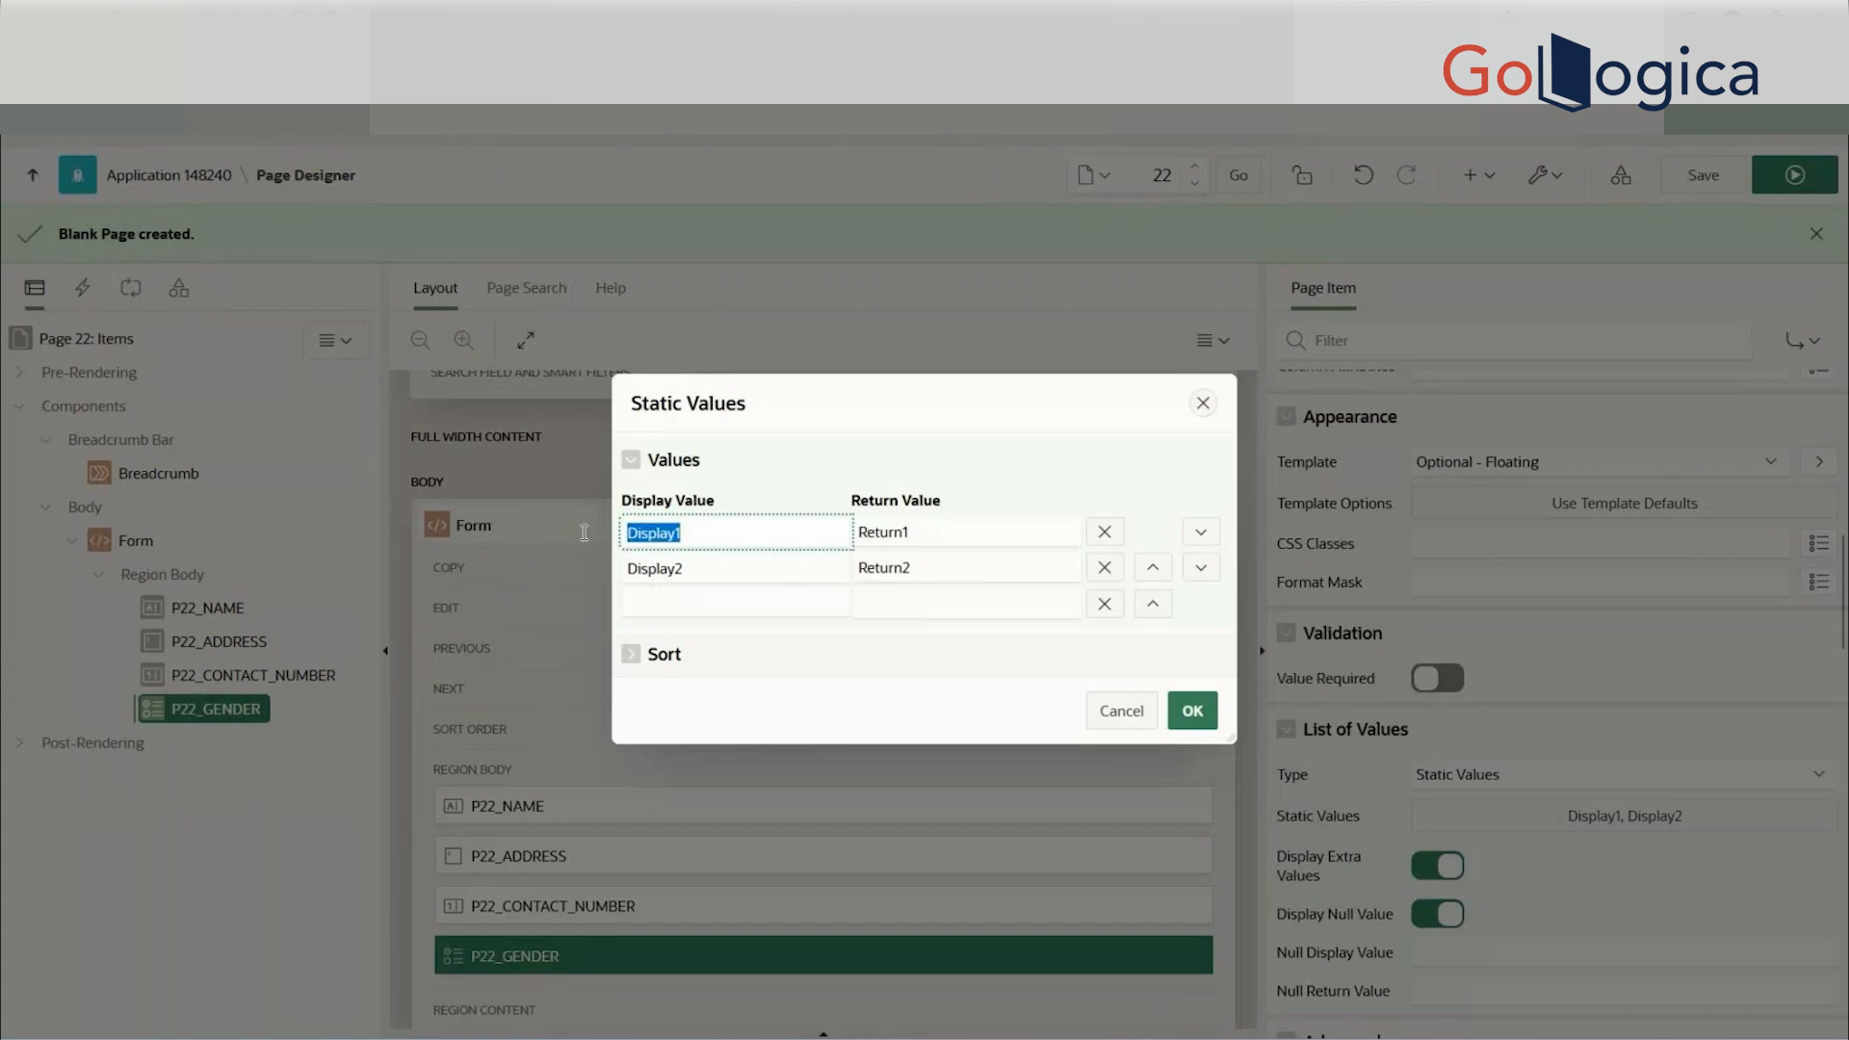
type("Male")
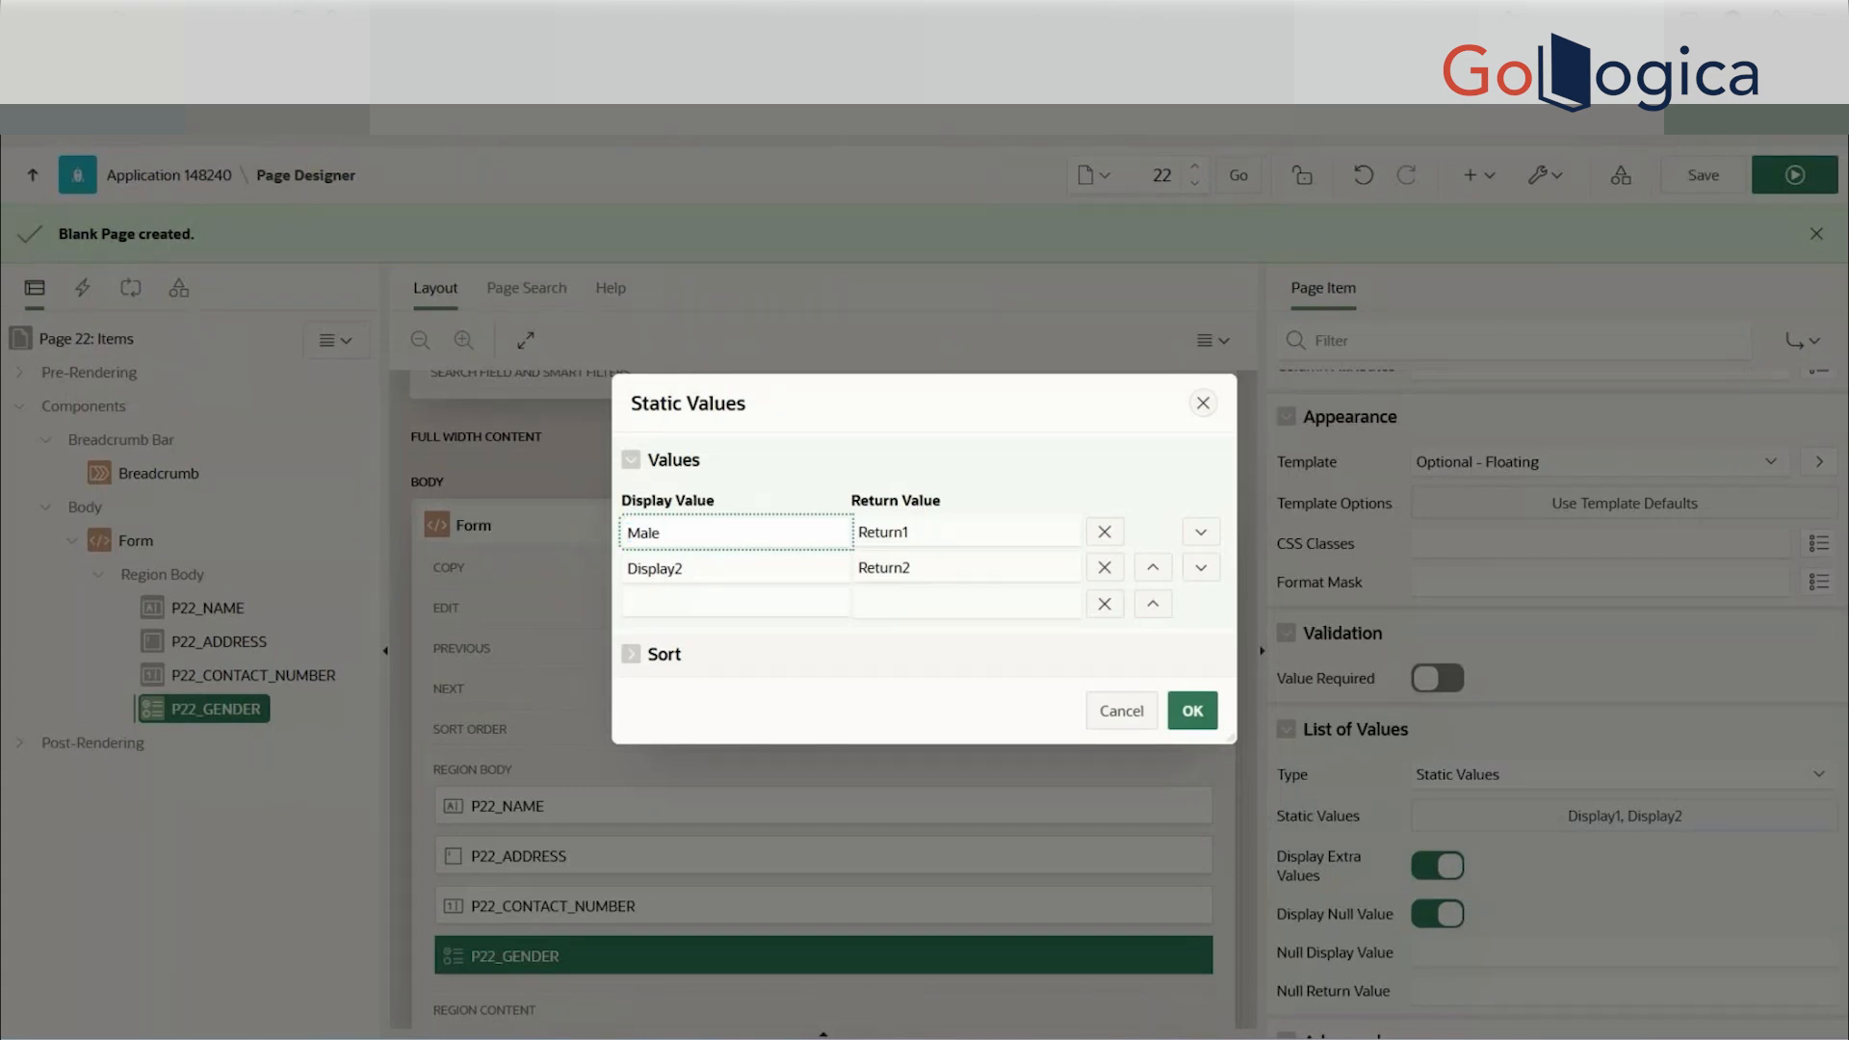
key("Tab")
type("M")
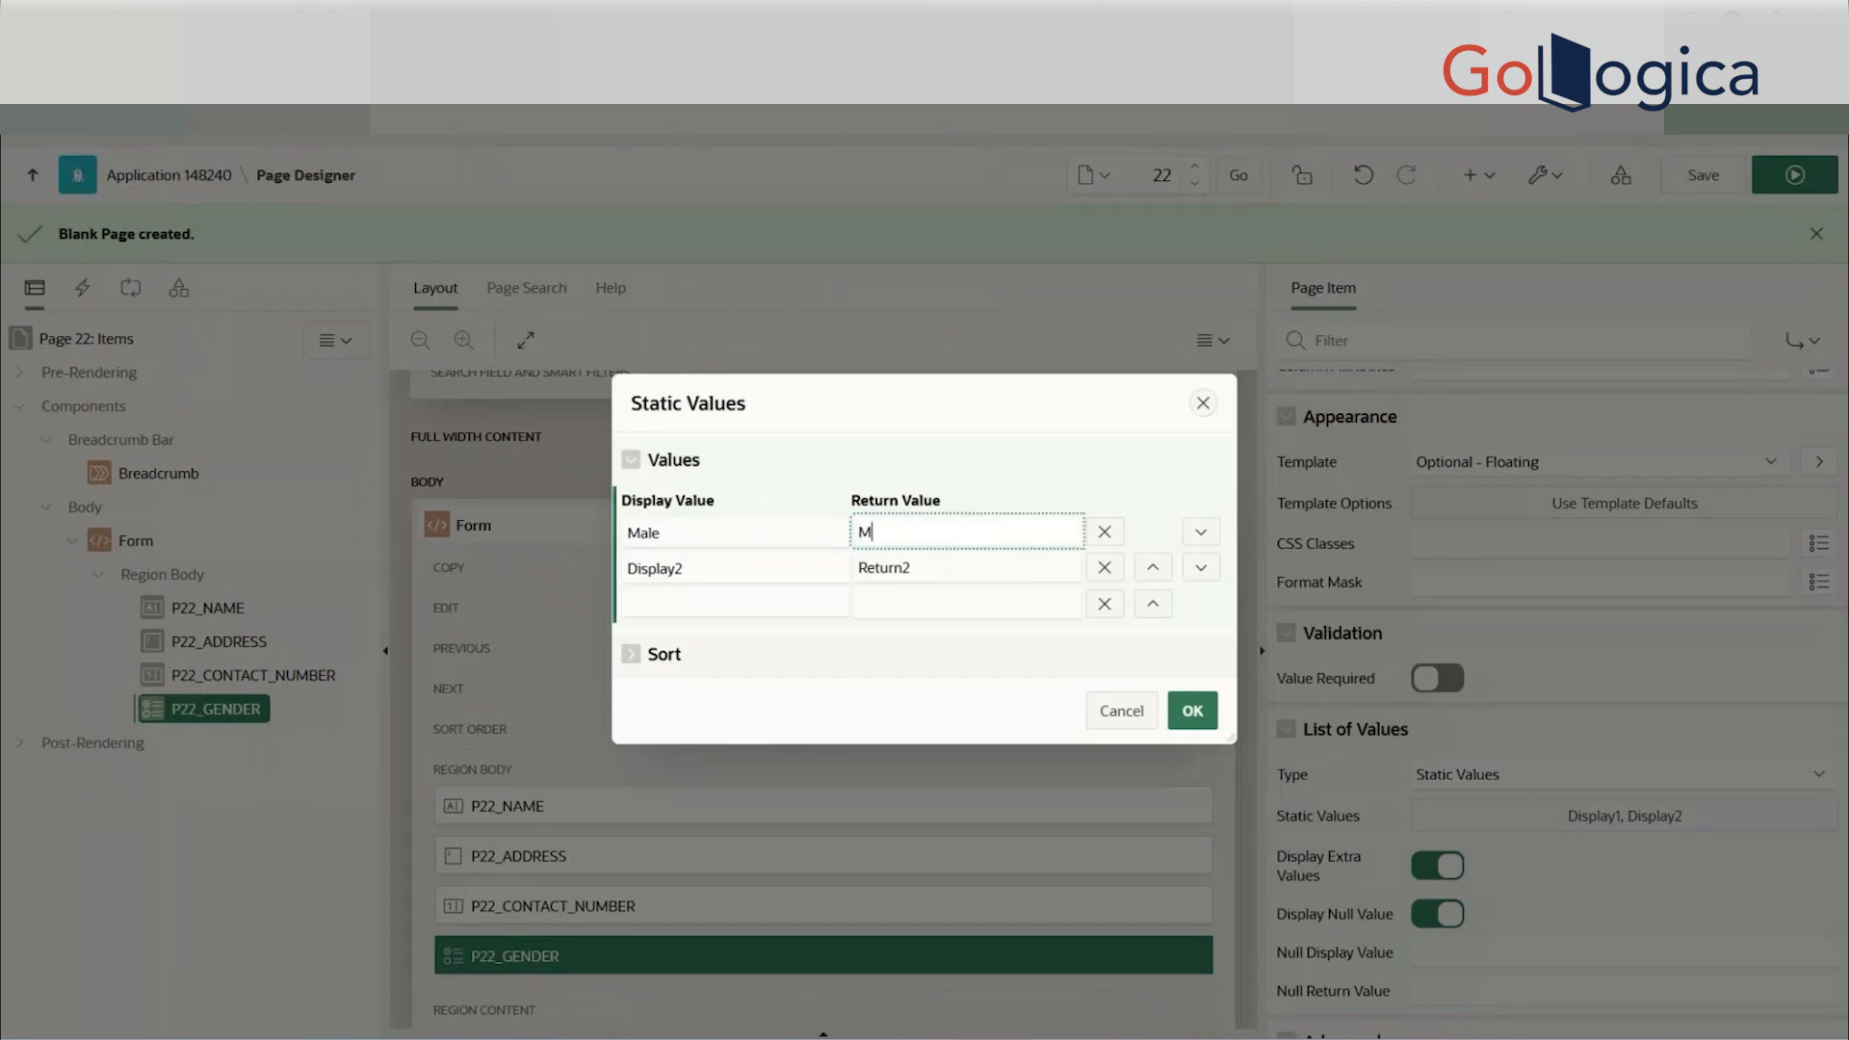
key("Tab")
key("Tab")
key("Tab")
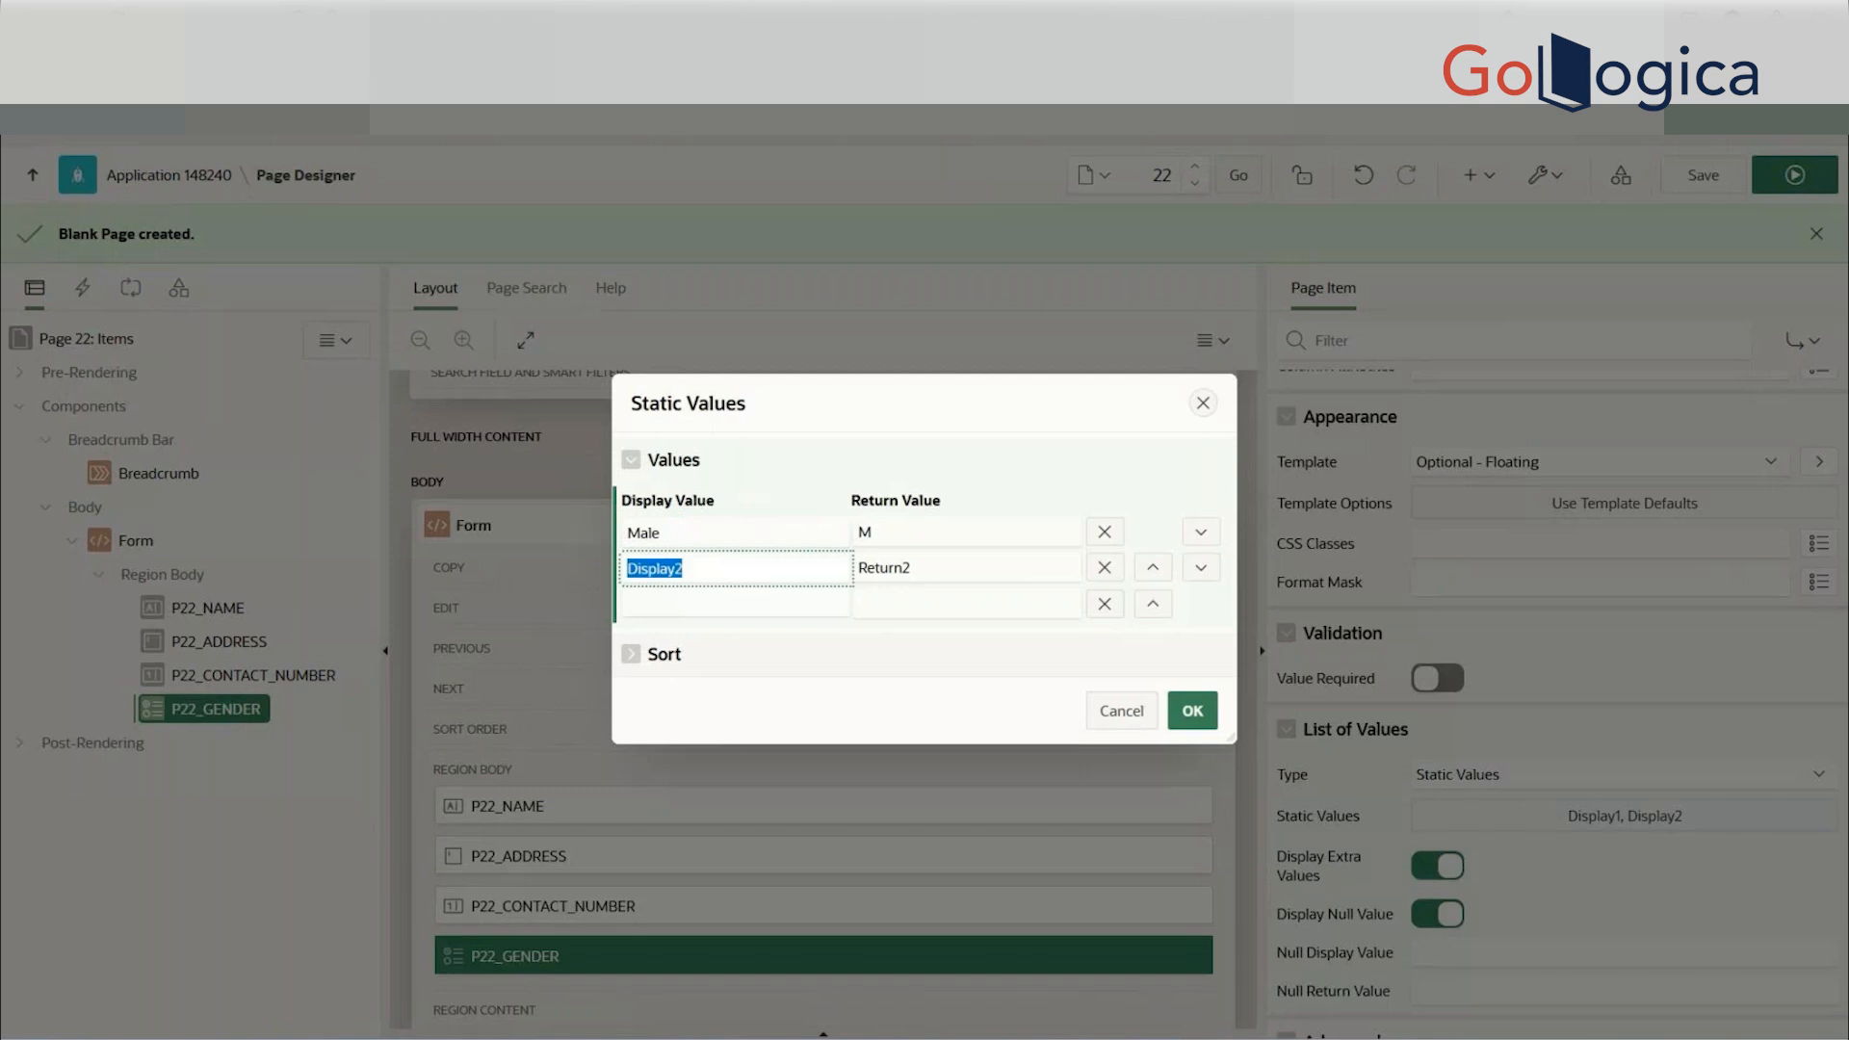
type("Female")
key("Tab")
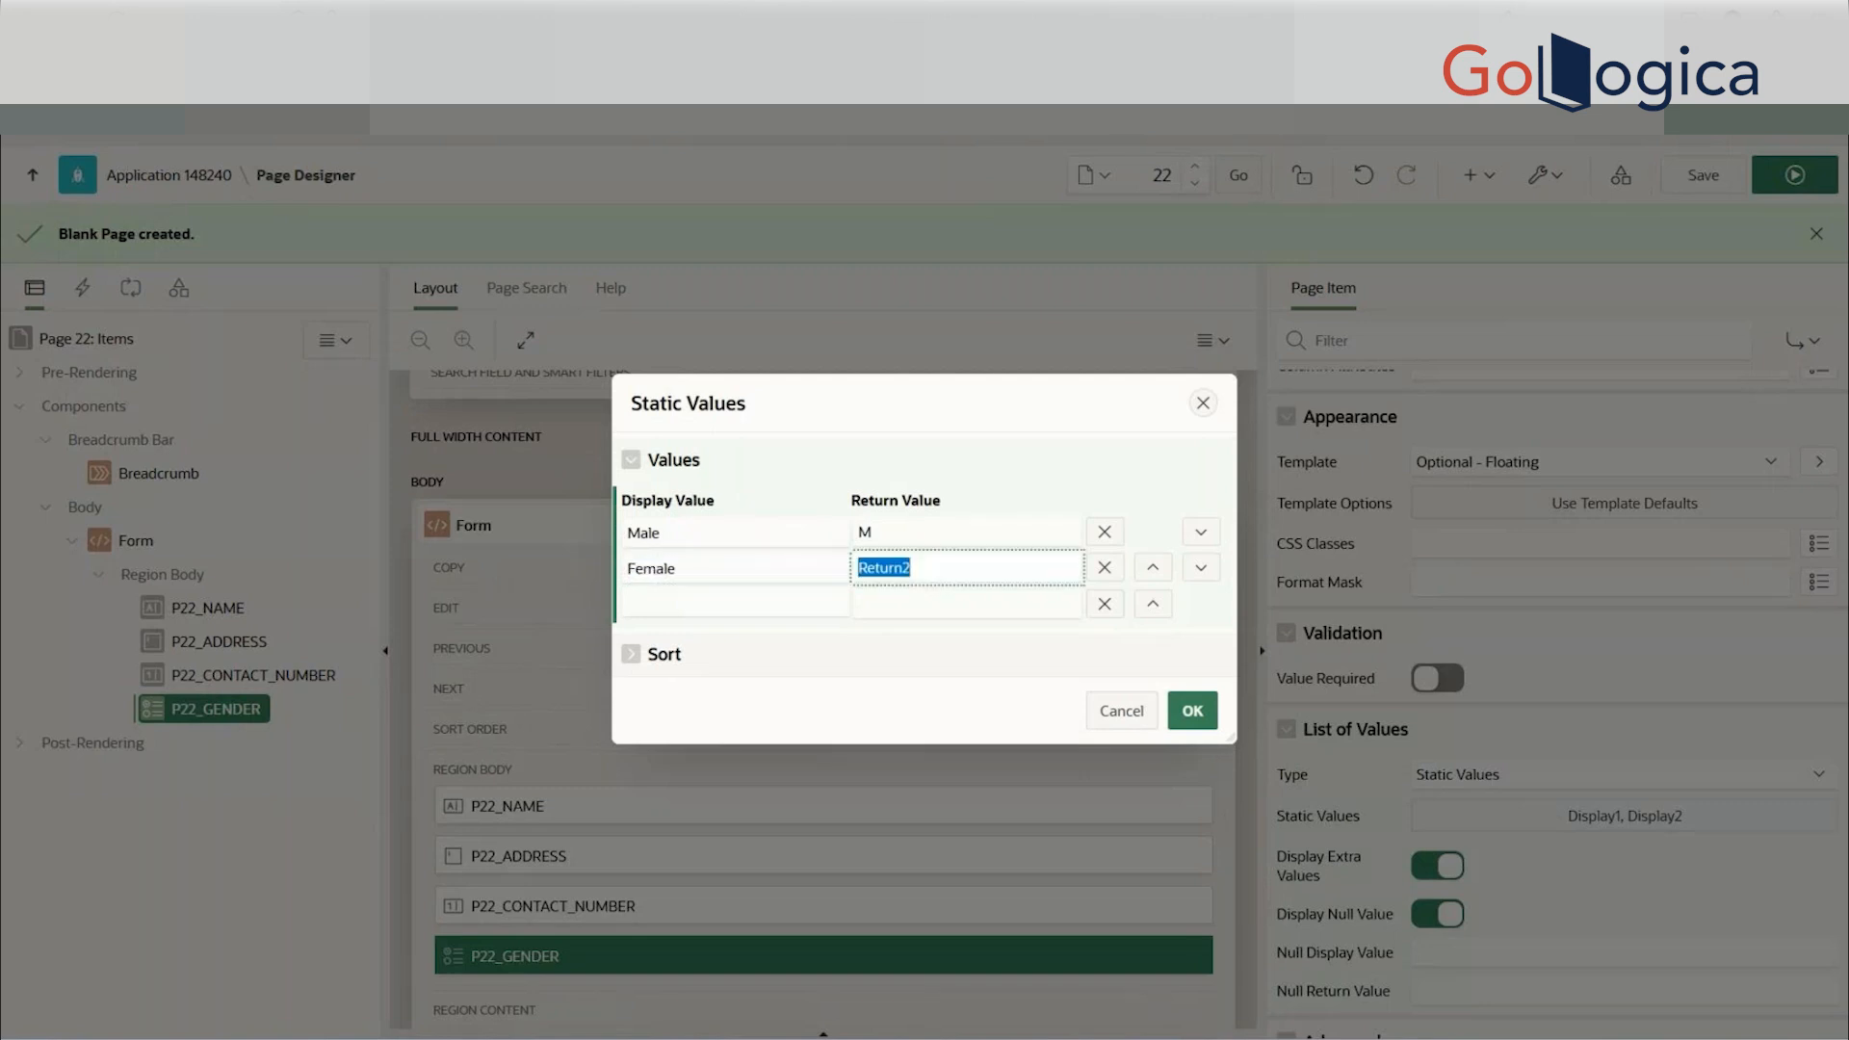
type("F")
left_click(1210, 713)
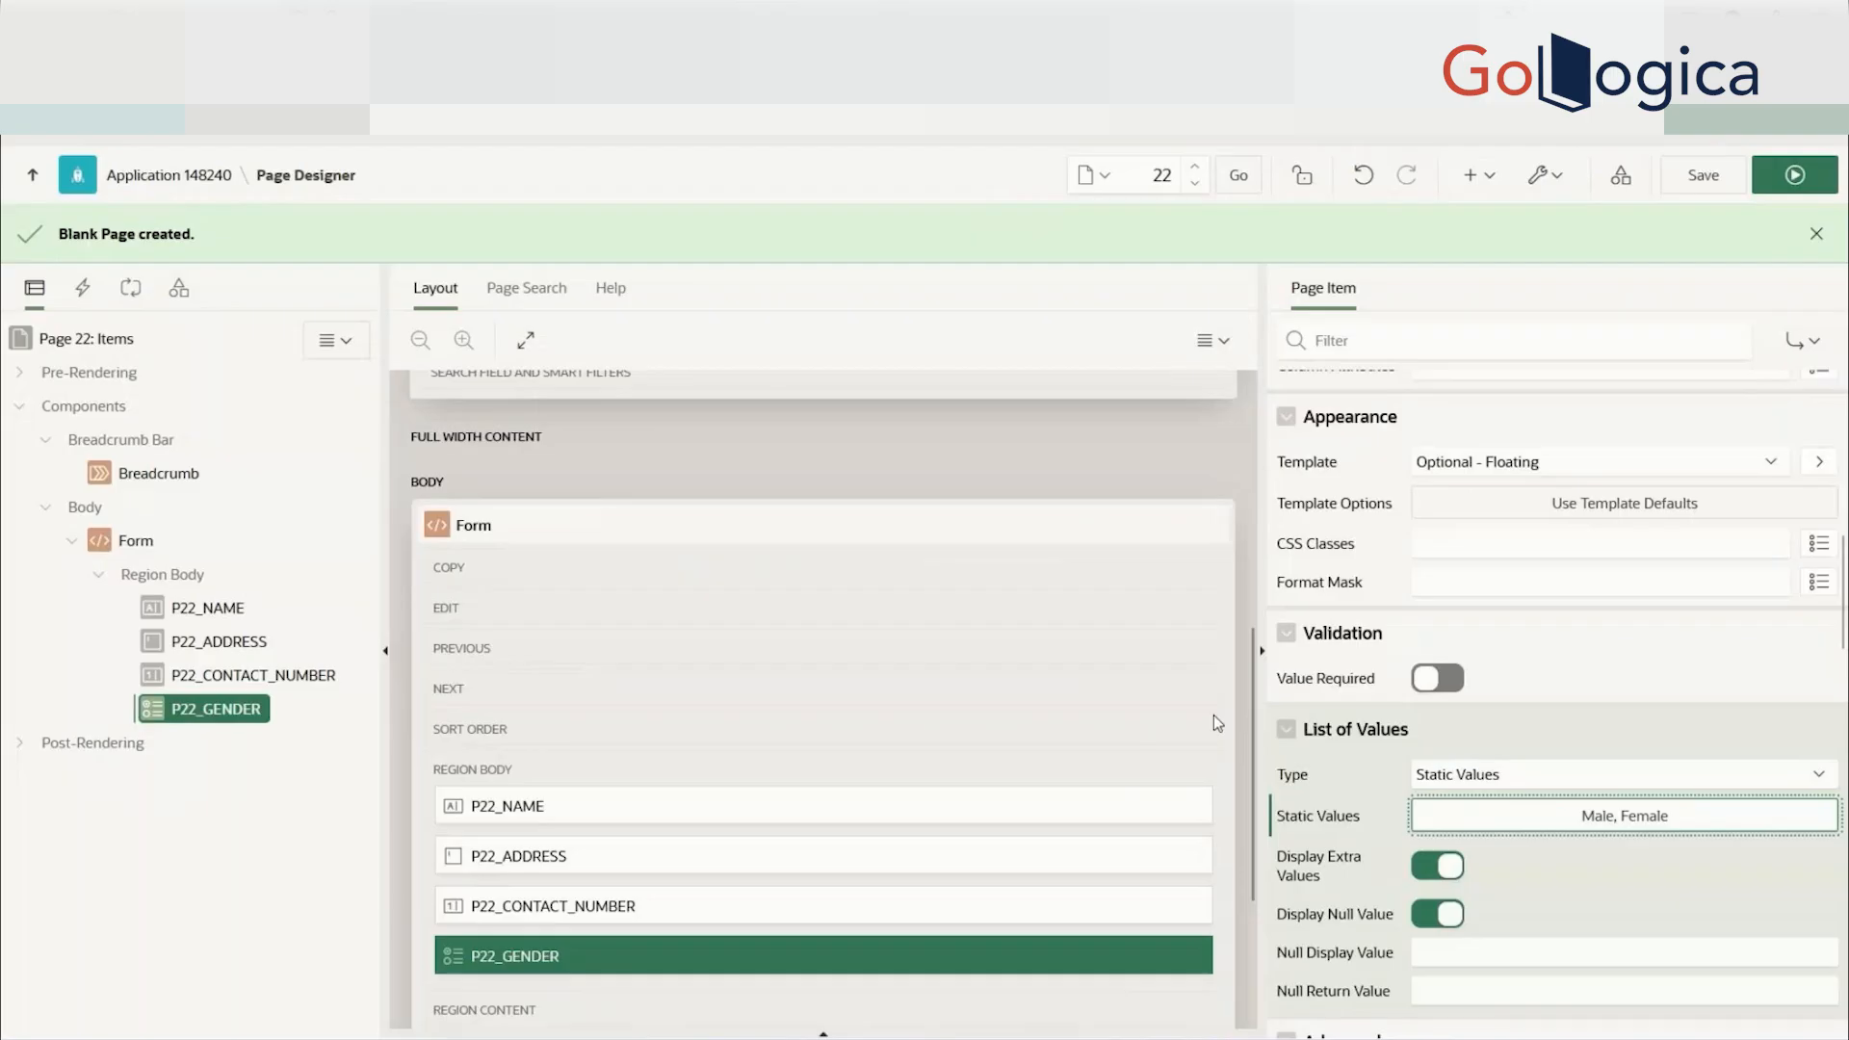
left_click(1697, 192)
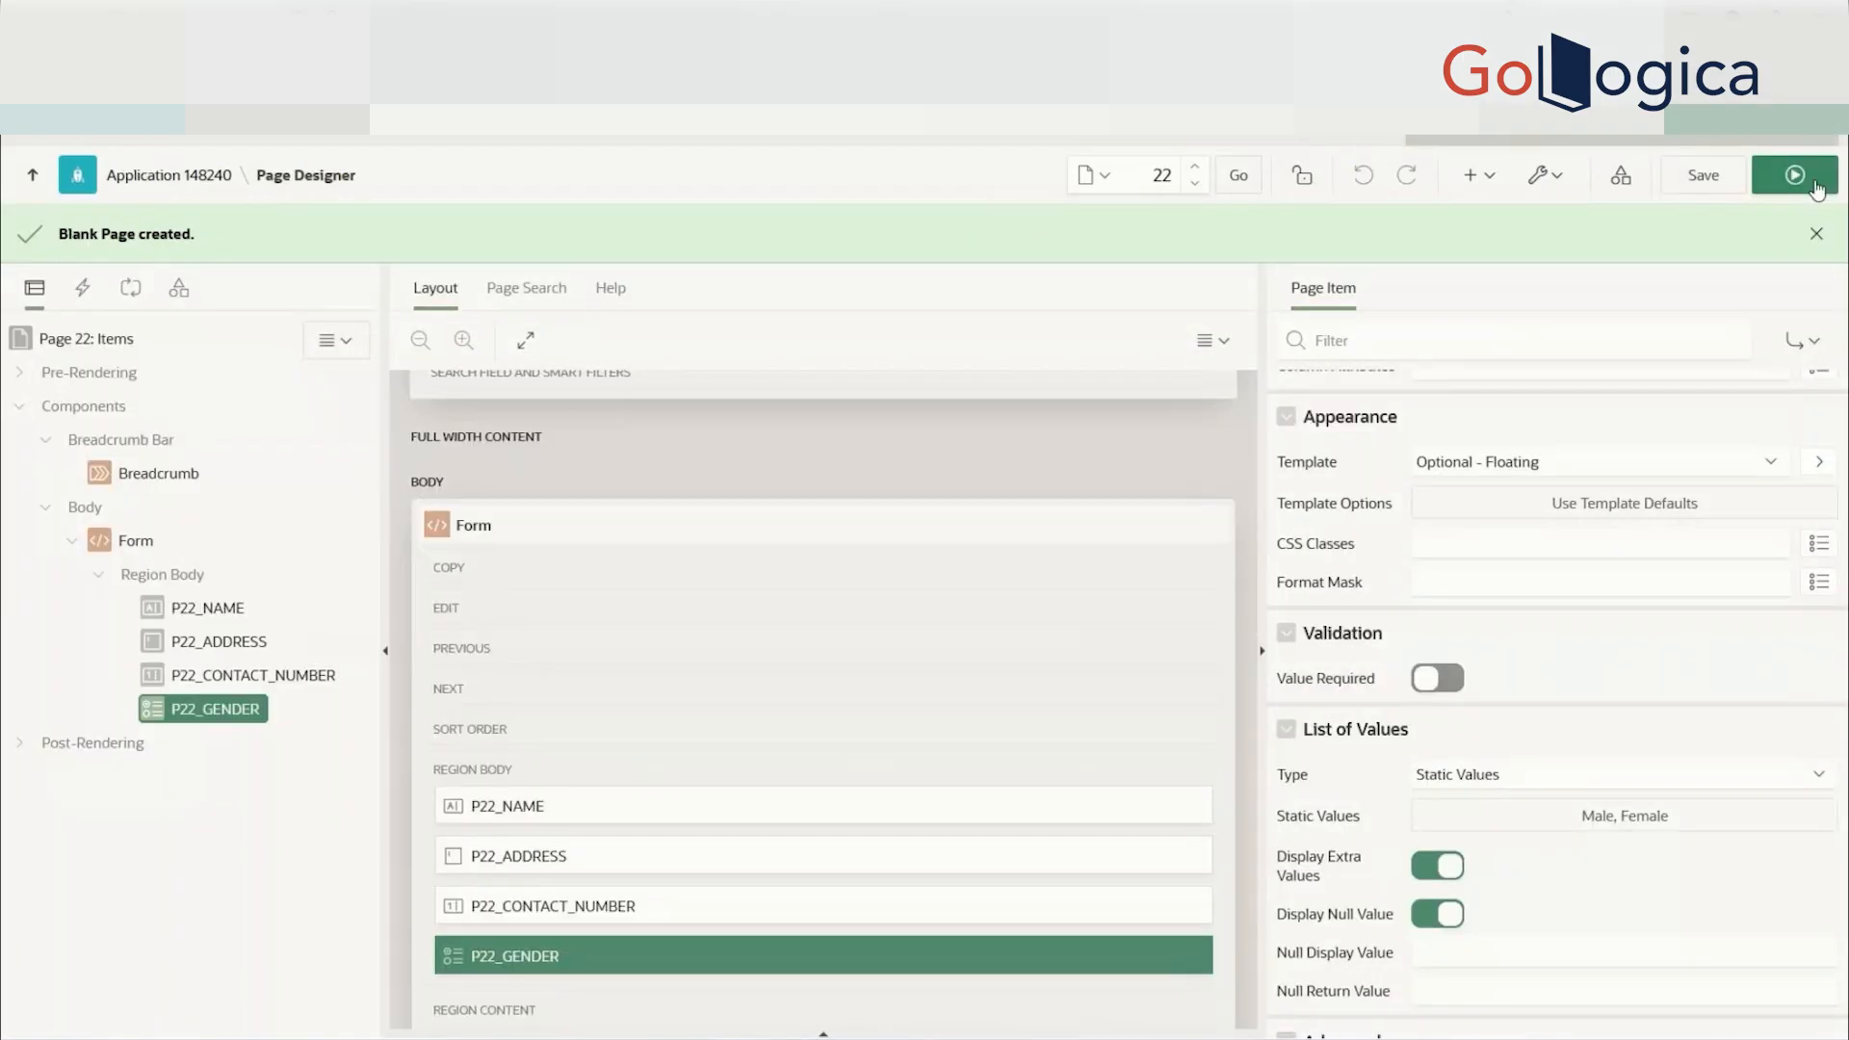
left_click(1796, 176)
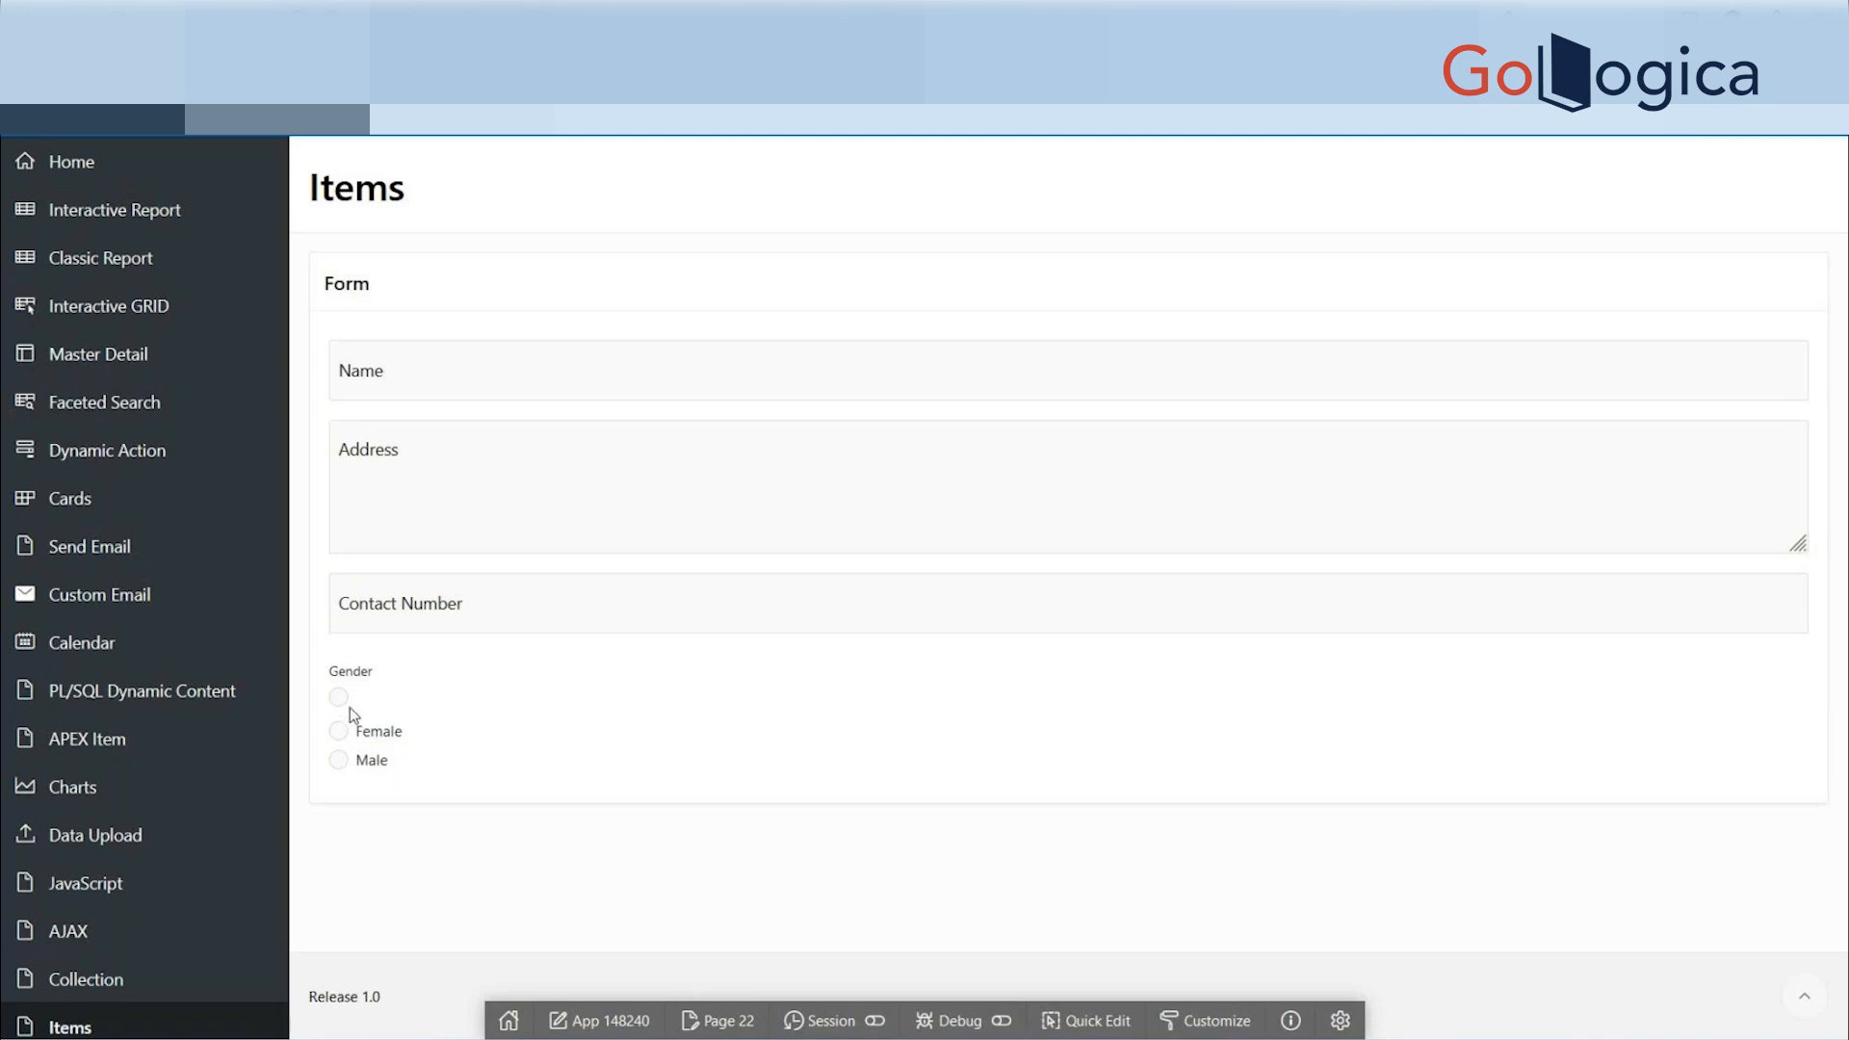
- Turn off Display Null Value in the P22_GENDER item's list of values, and save and run the page
left_click(1086, 1020)
left_click(454, 694)
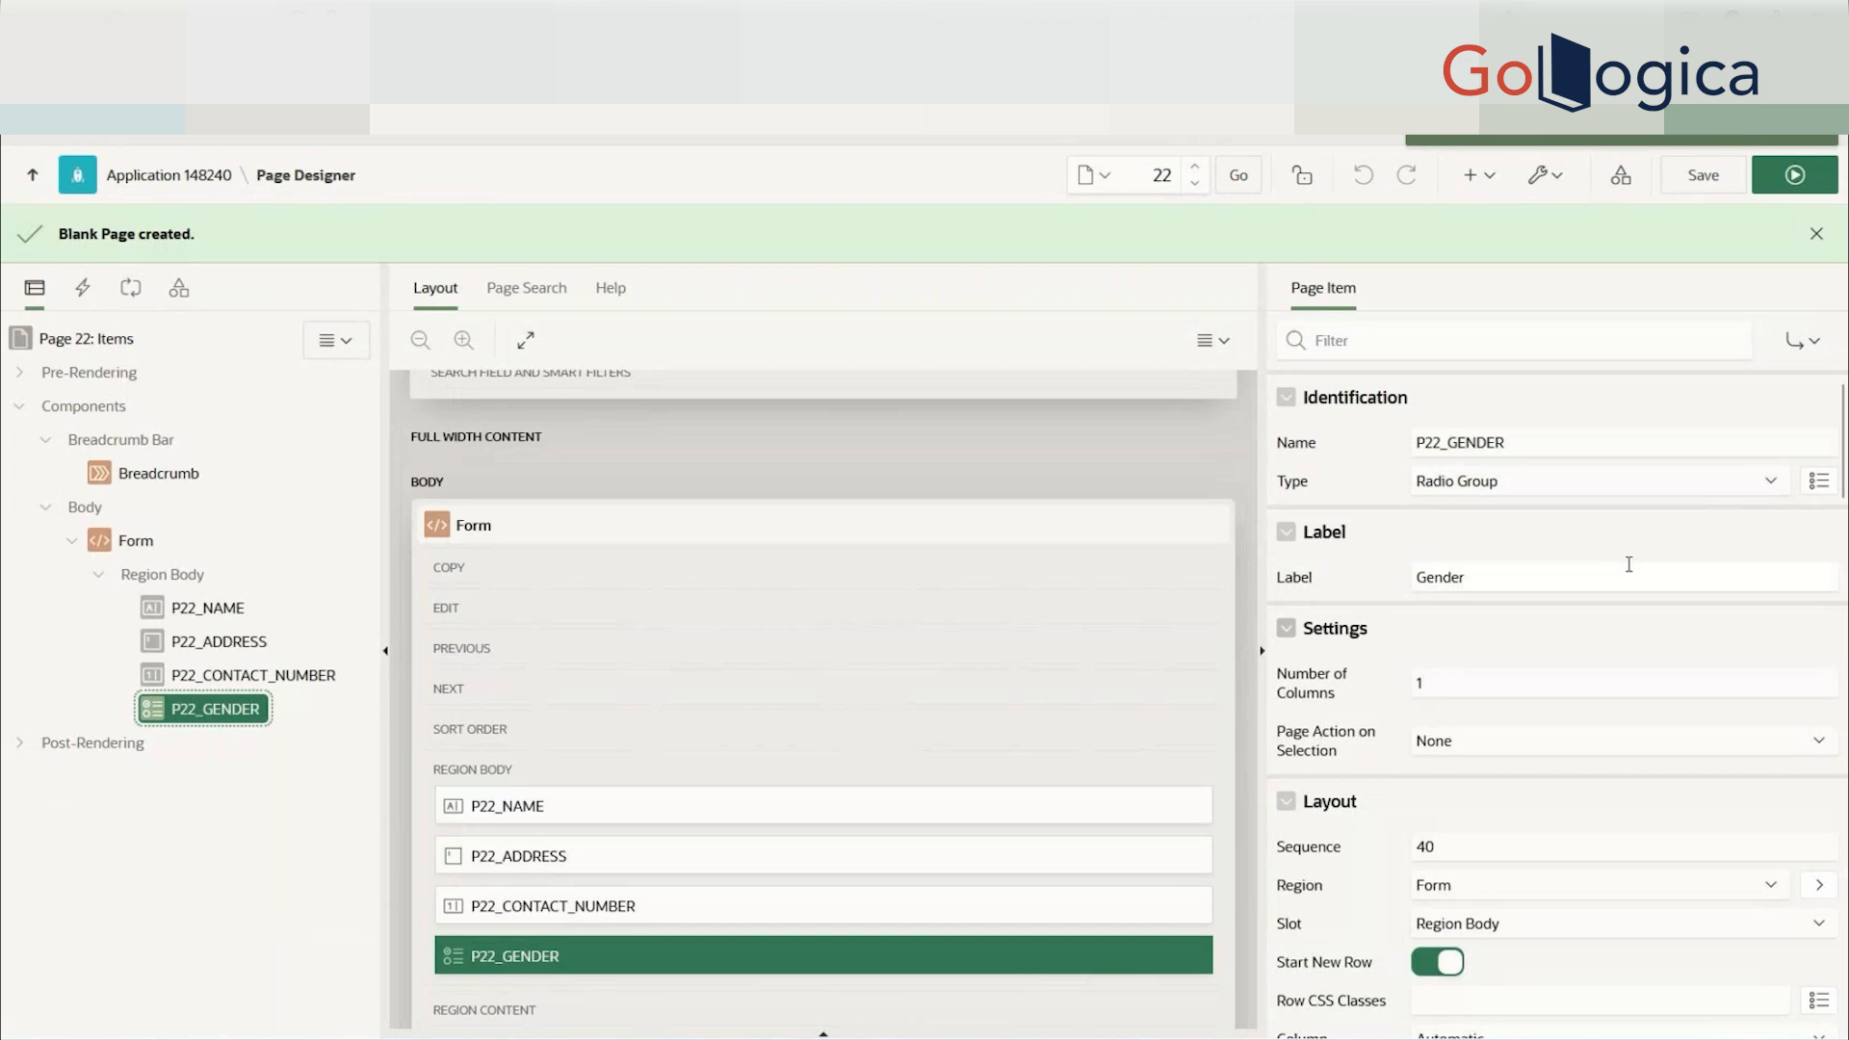
scroll(1579, 818, "down", 15)
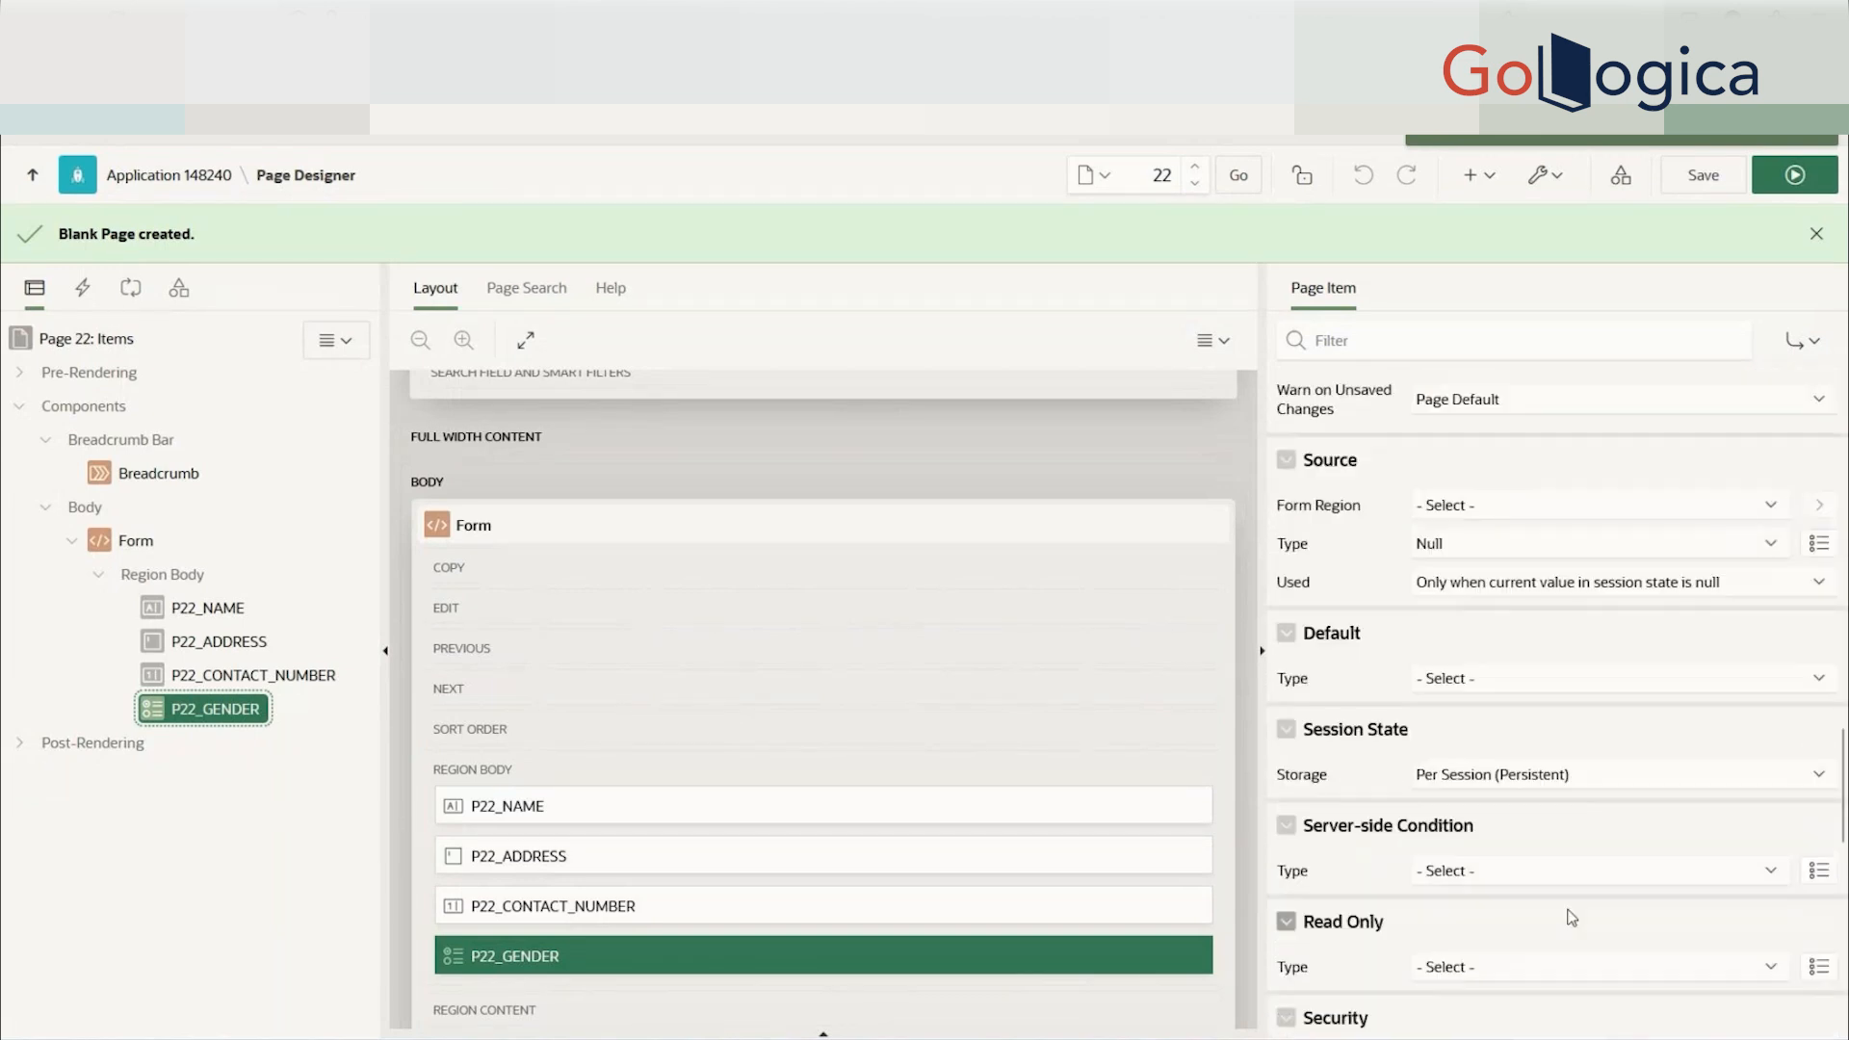
scroll(1572, 917, "down", 8)
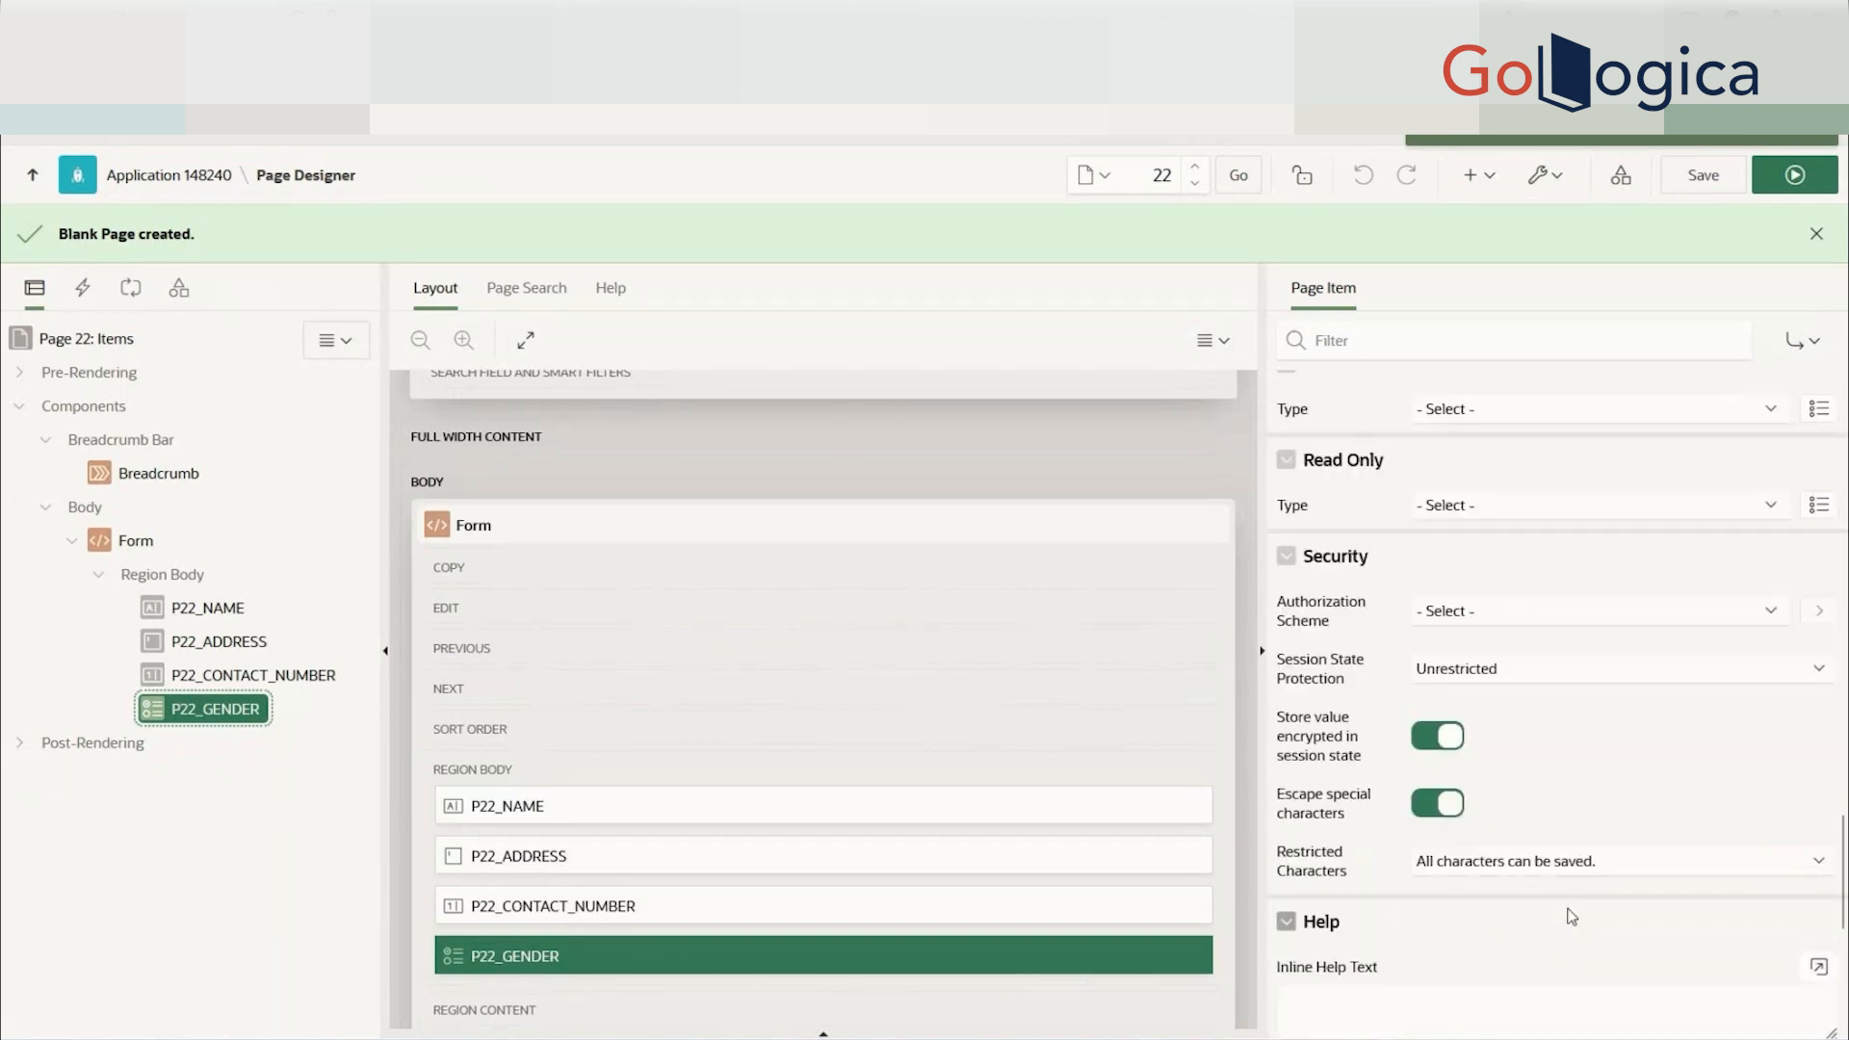
scroll(1571, 918, "up", 10)
scroll(1570, 907, "down", 3)
scroll(1569, 907, "up", 10)
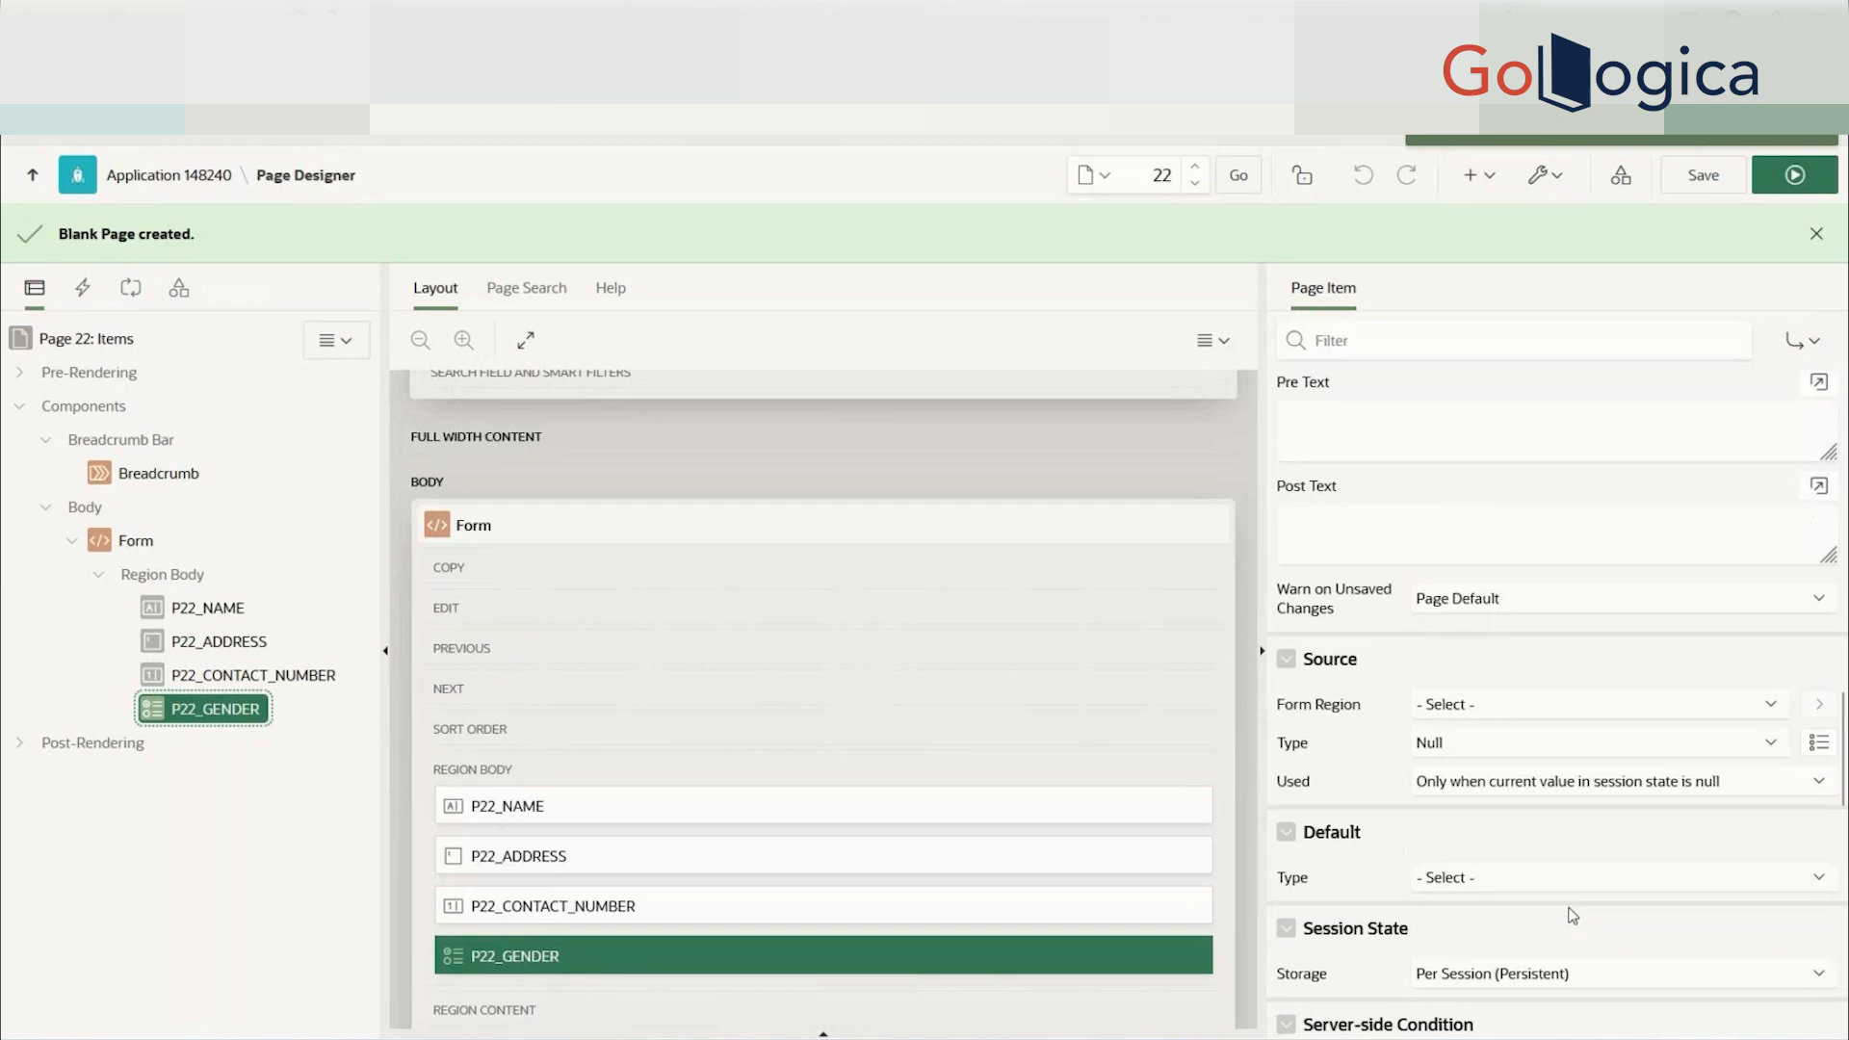
scroll(1466, 900, "down", 3)
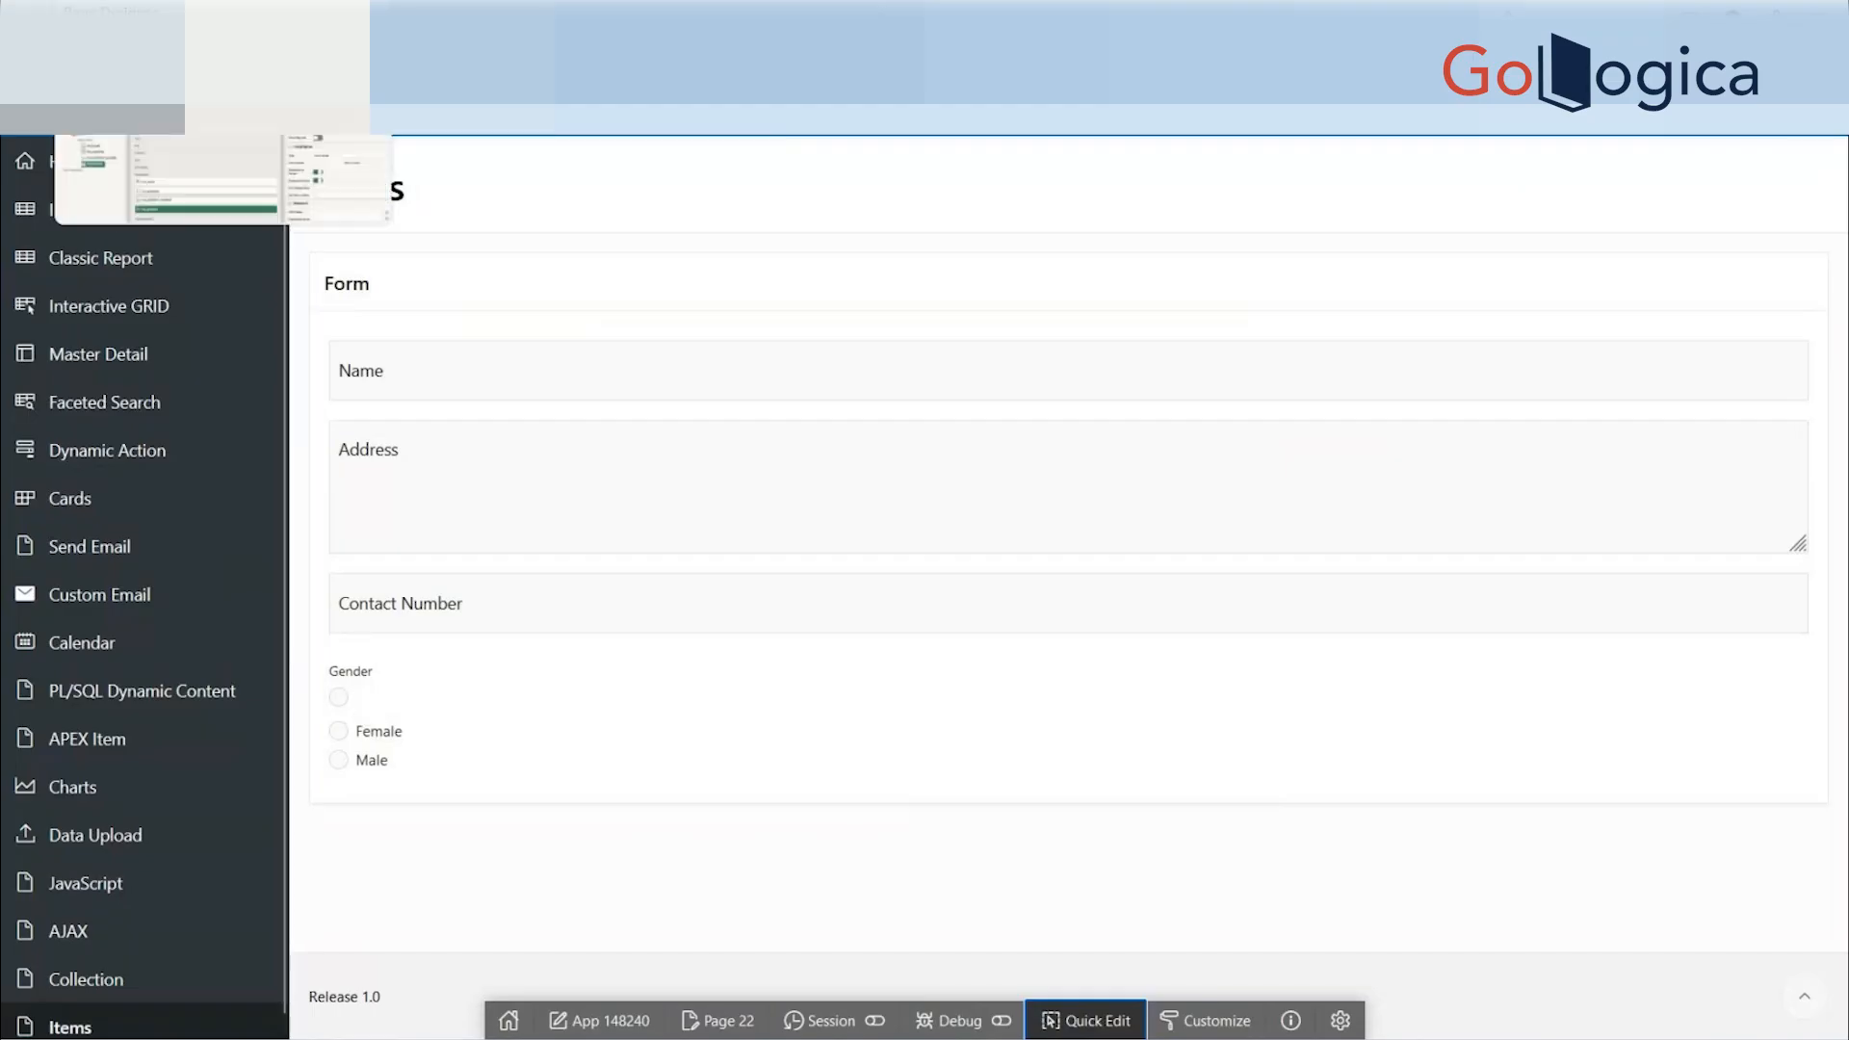
left_click(125, 13)
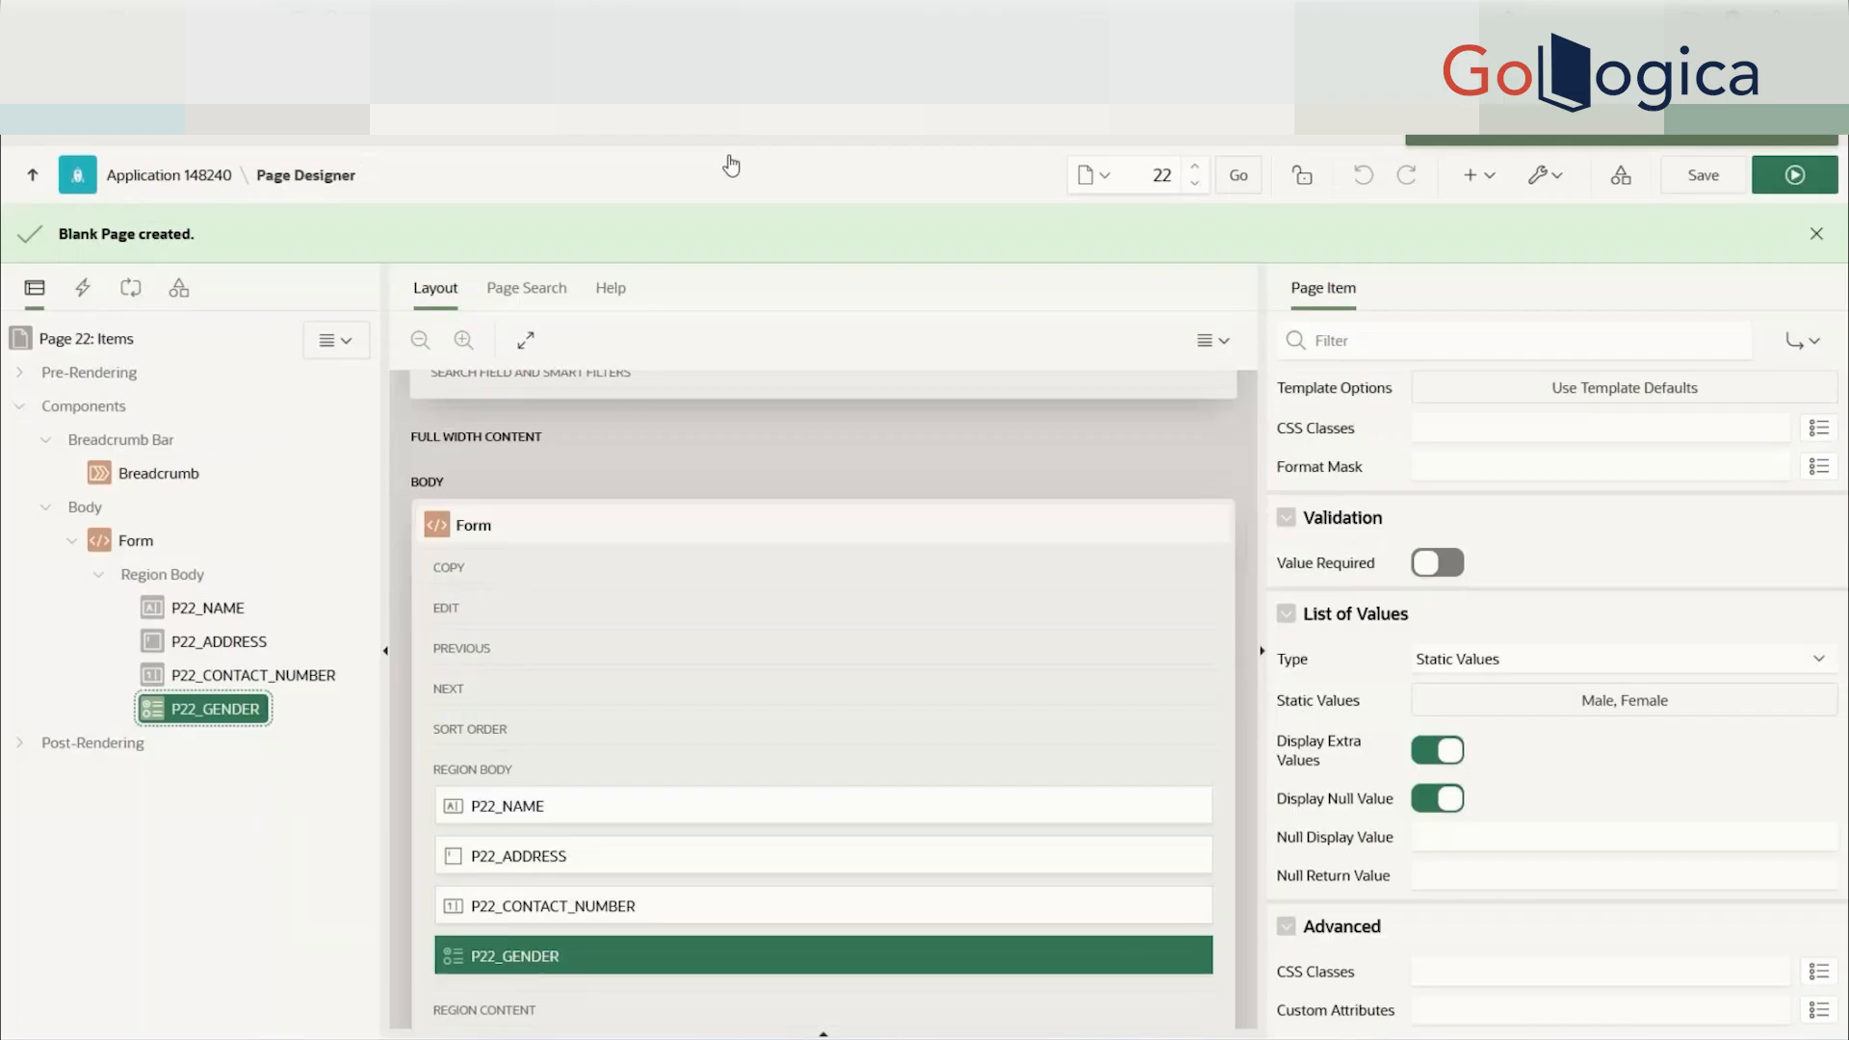
left_click(1436, 799)
left_click(1792, 179)
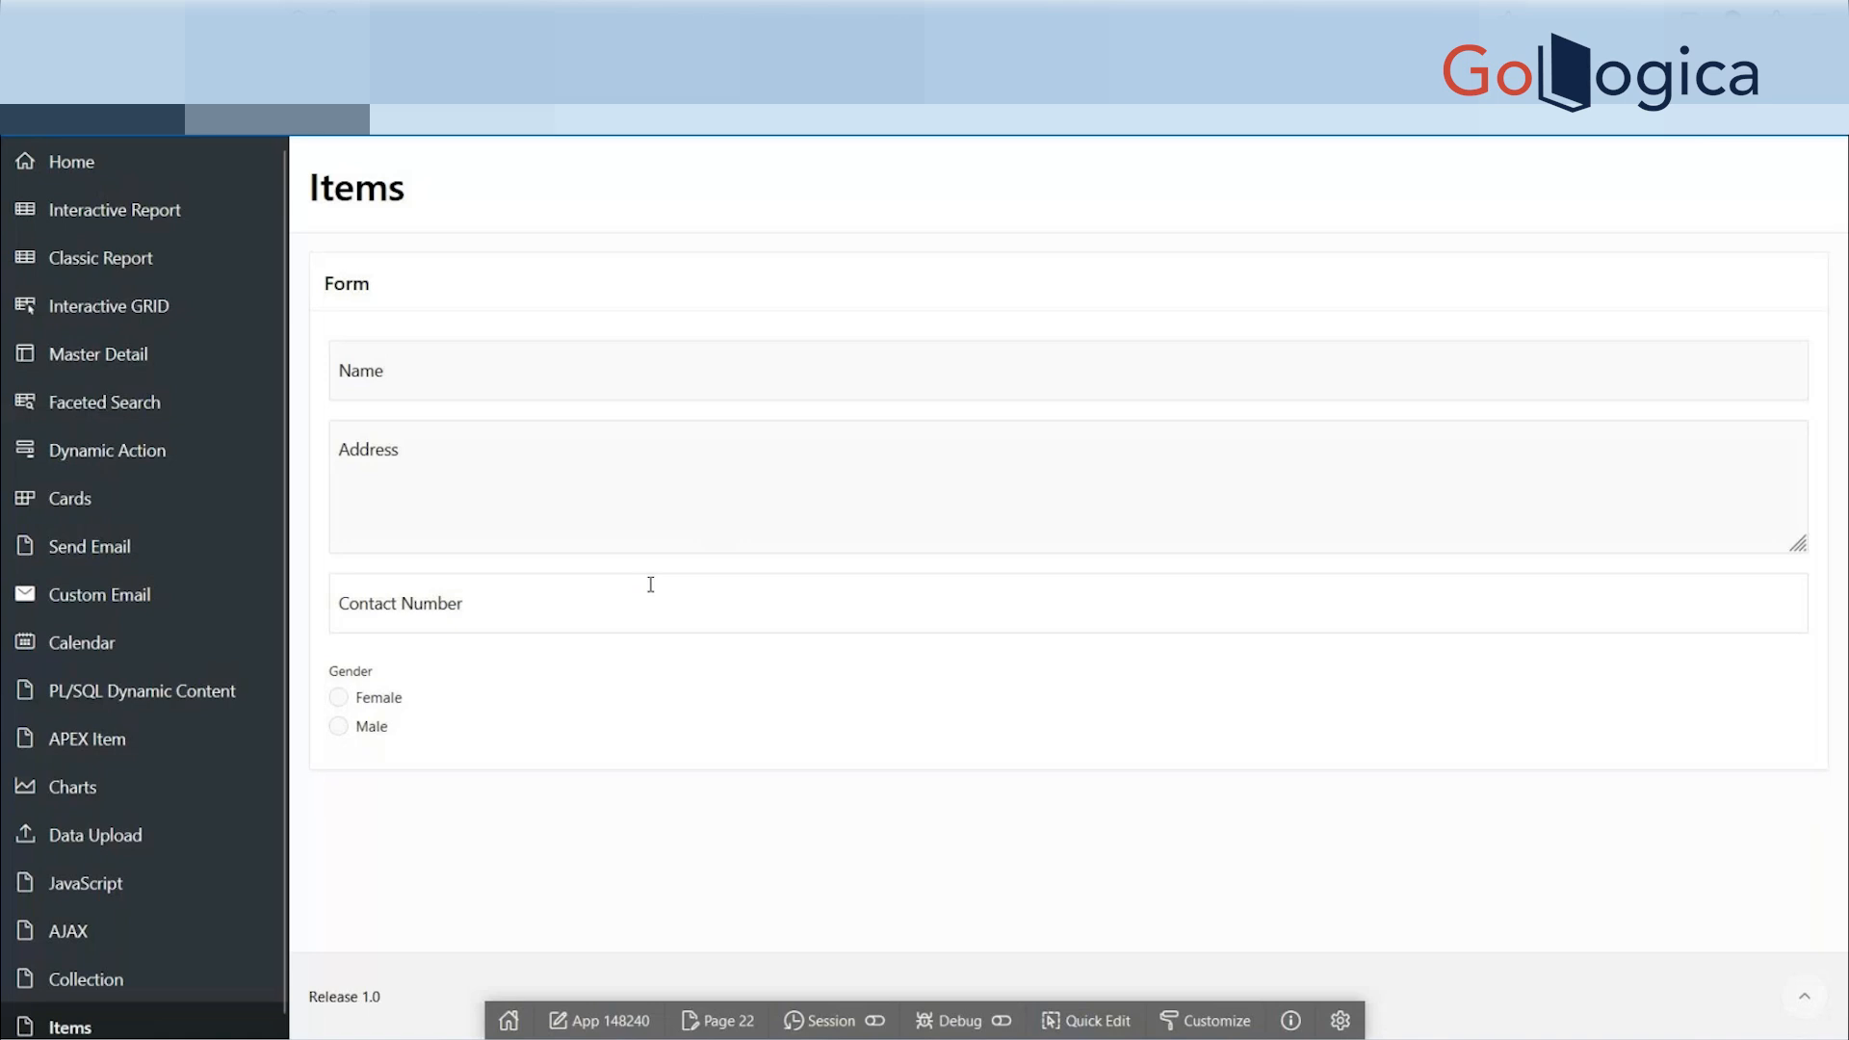
- Set the P22_GENDER item's number of columns to 2, run the page and try the Female and Male options
left_click(1084, 1023)
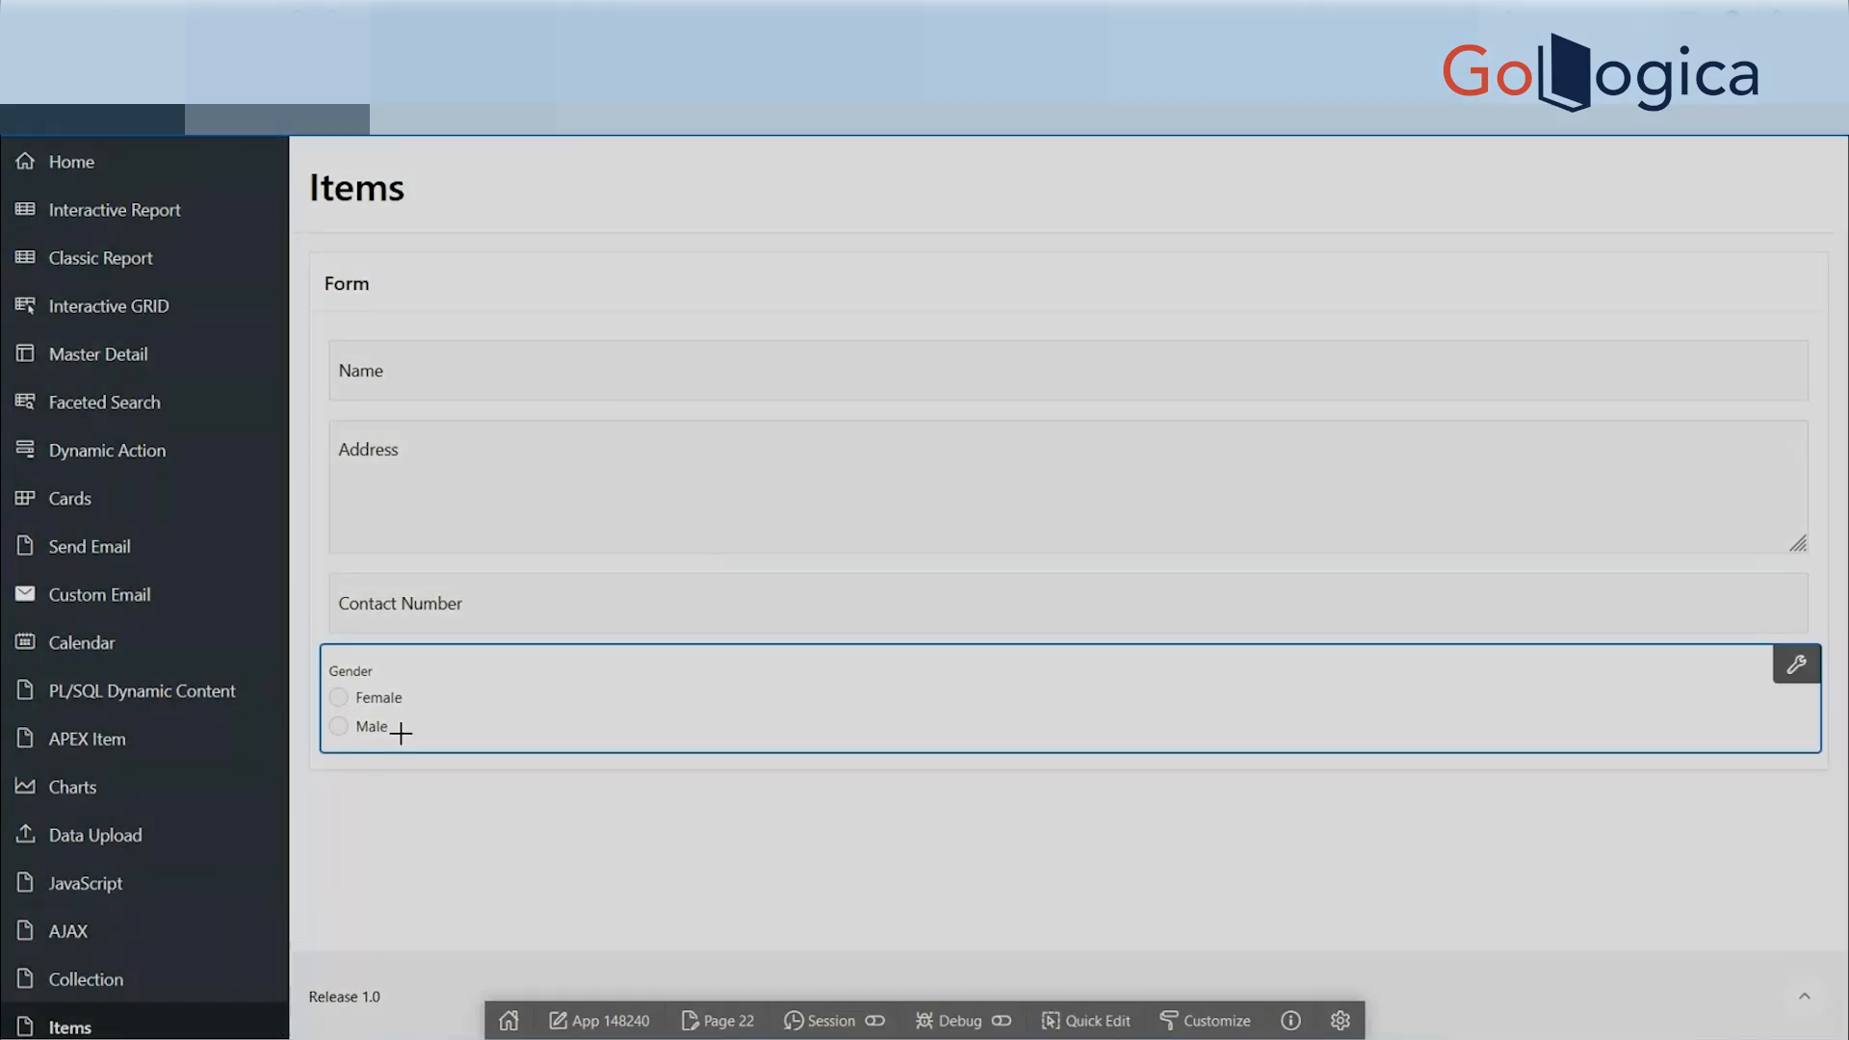
left_click(400, 733)
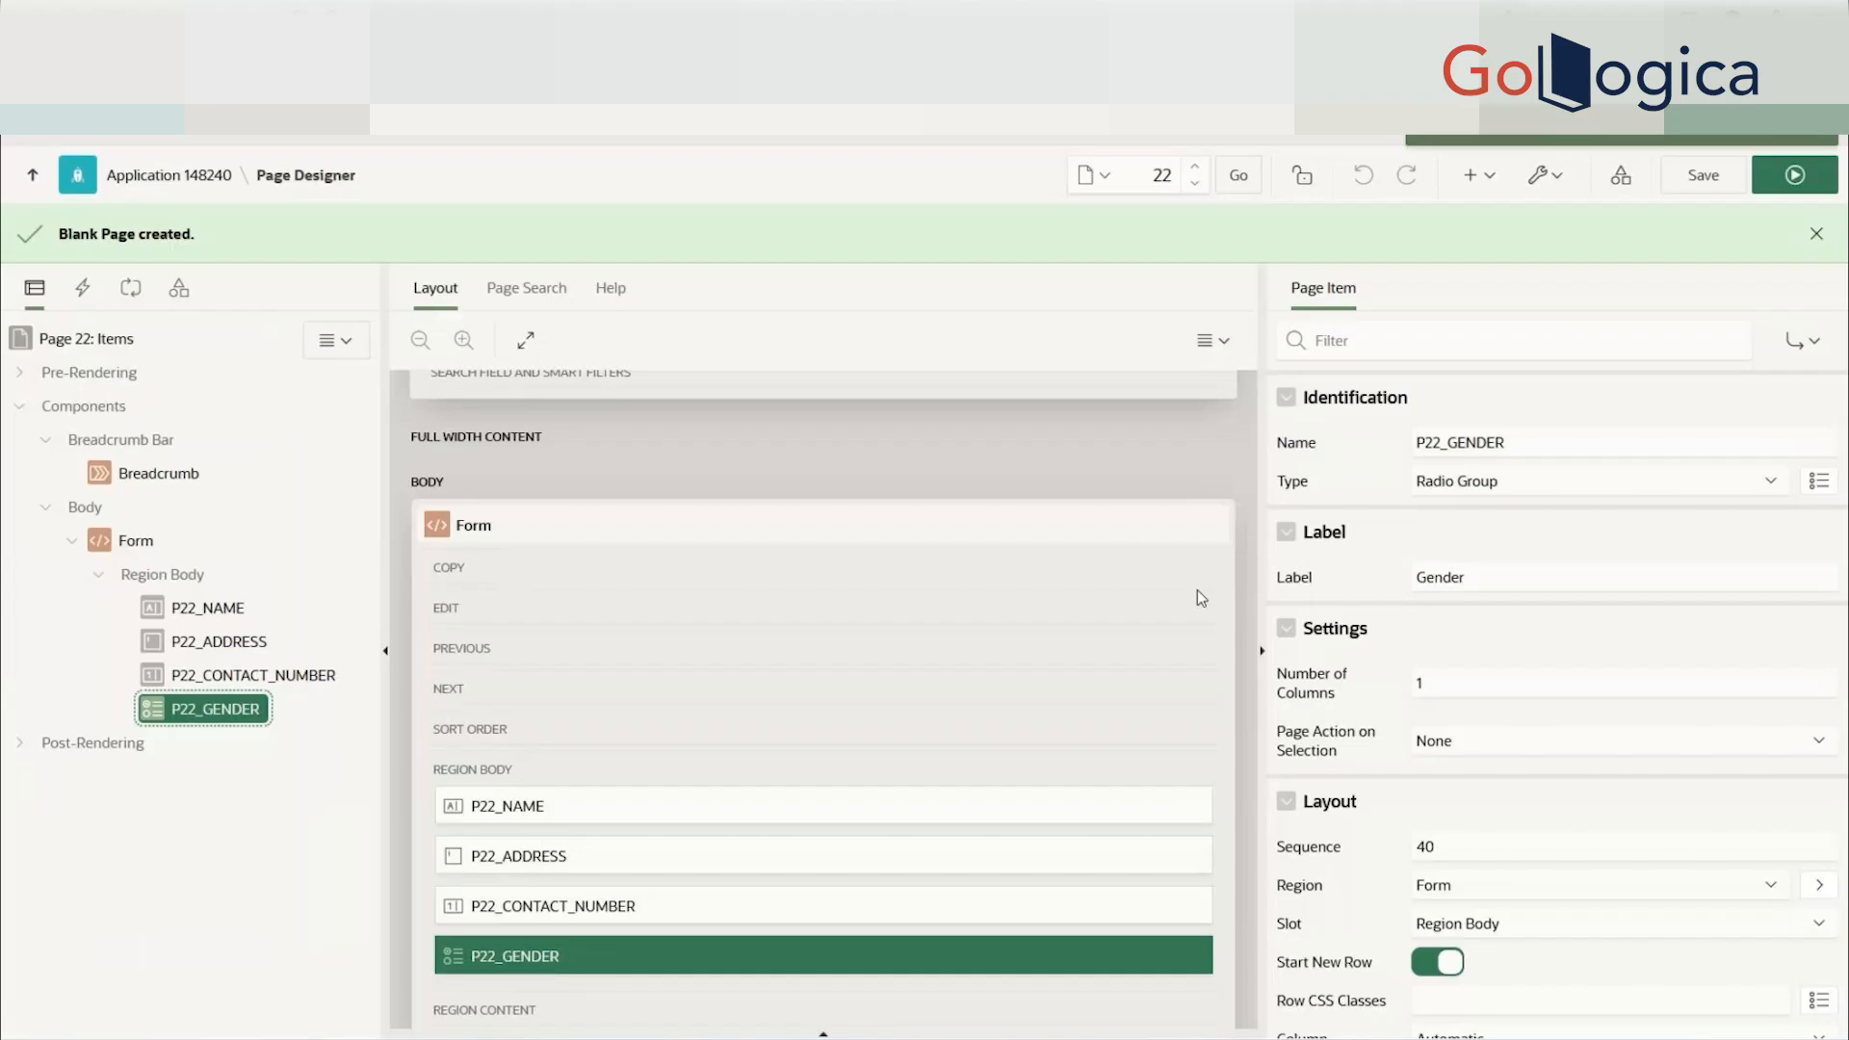
left_click(1467, 677)
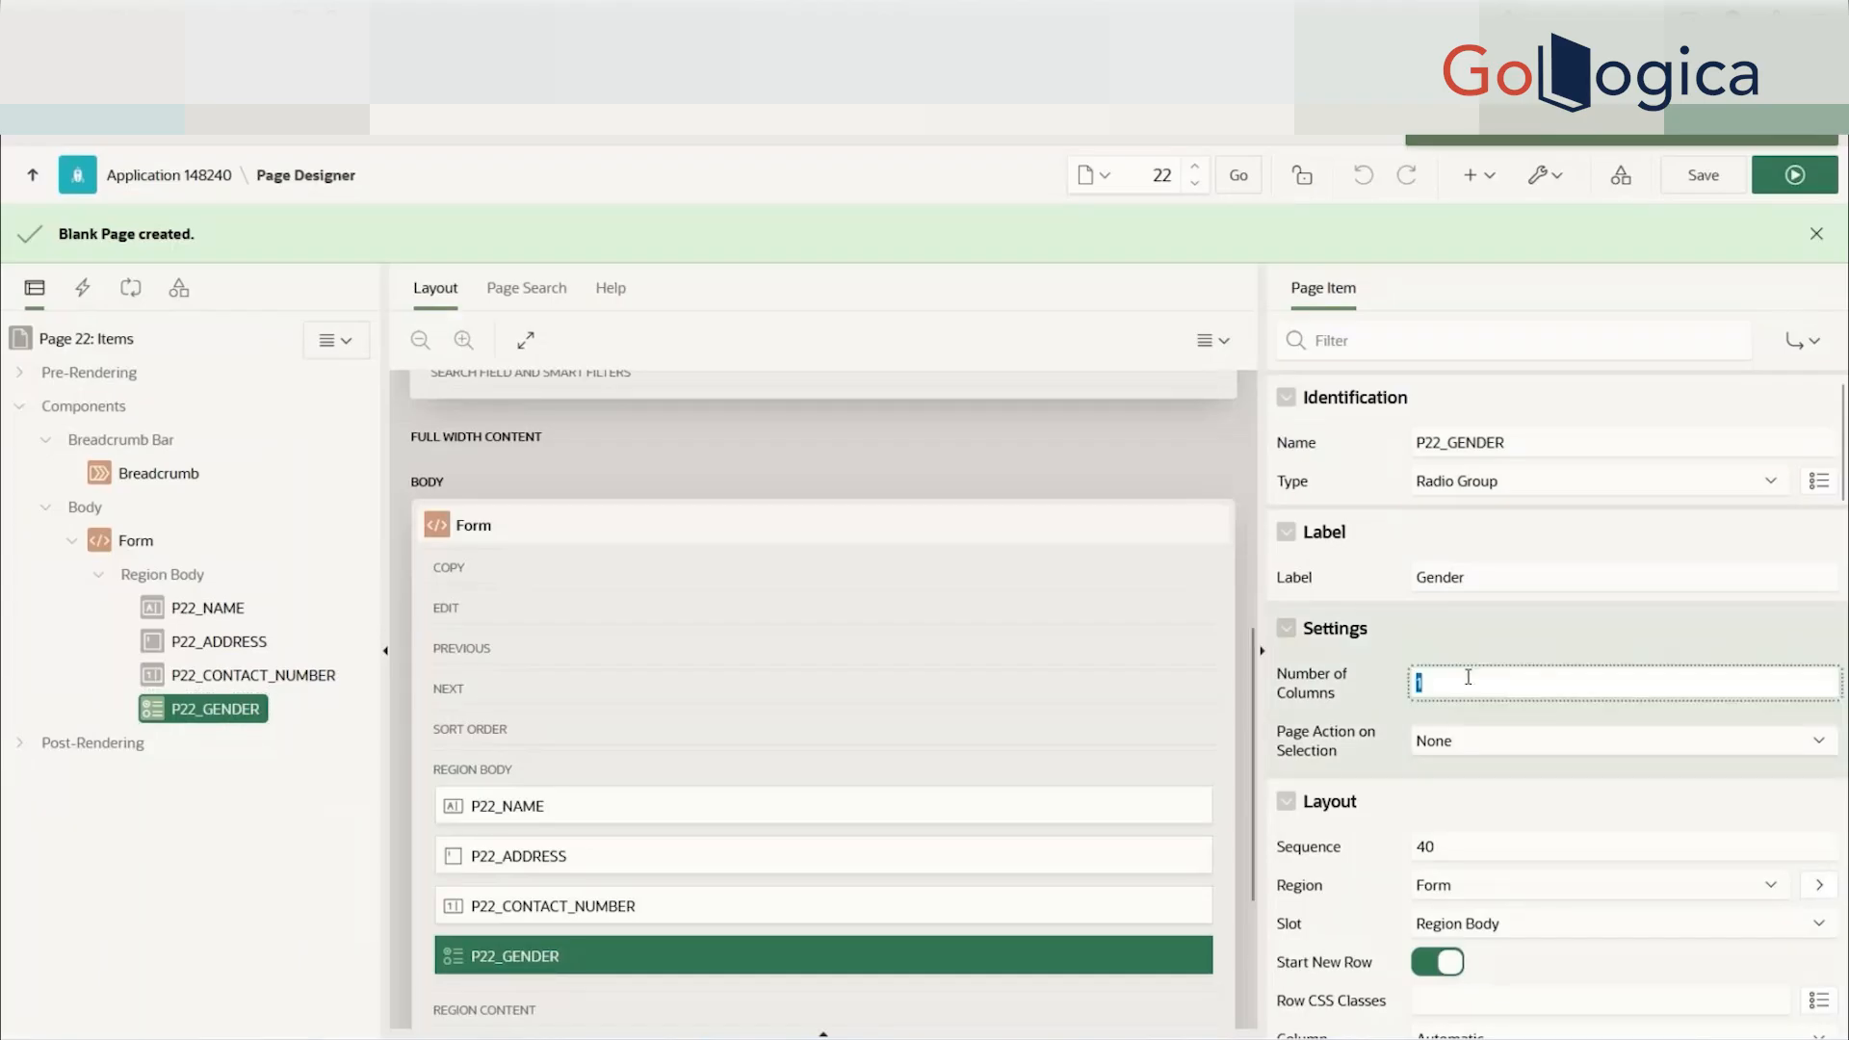
type("2")
left_click(1801, 180)
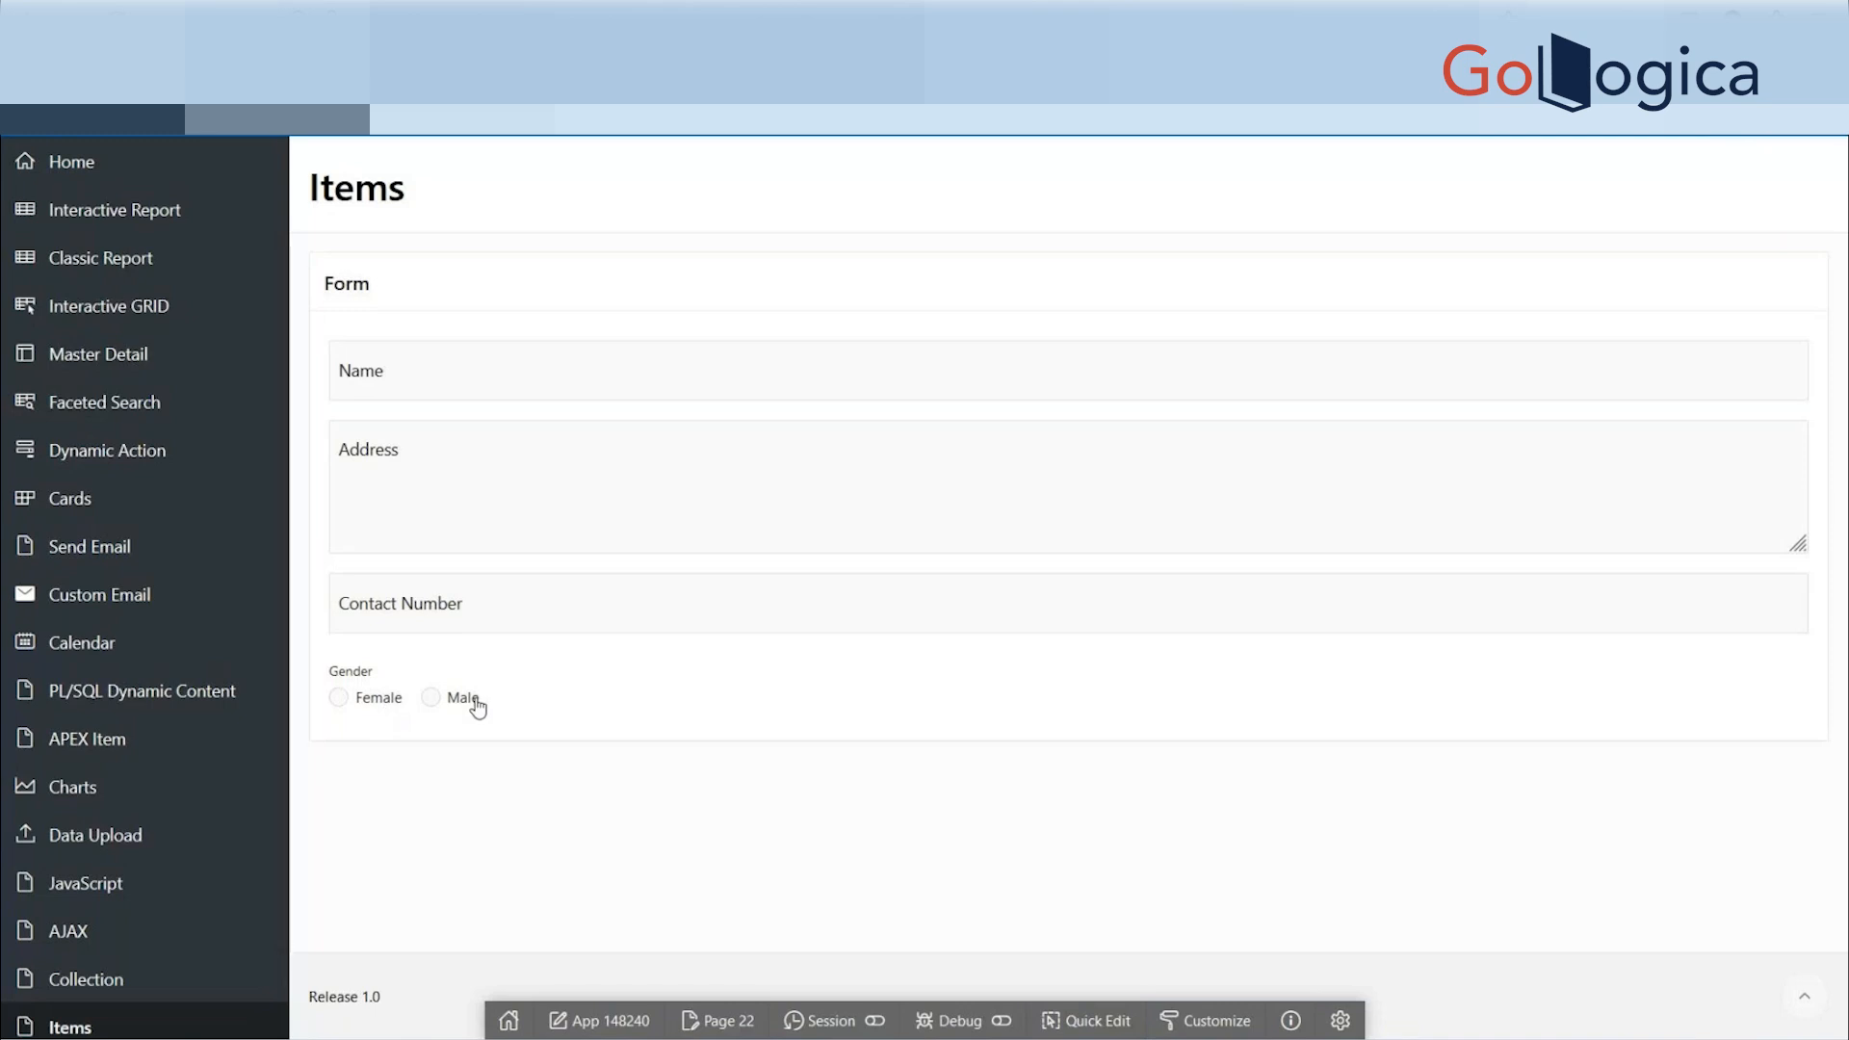
left_click(347, 701)
left_click(446, 704)
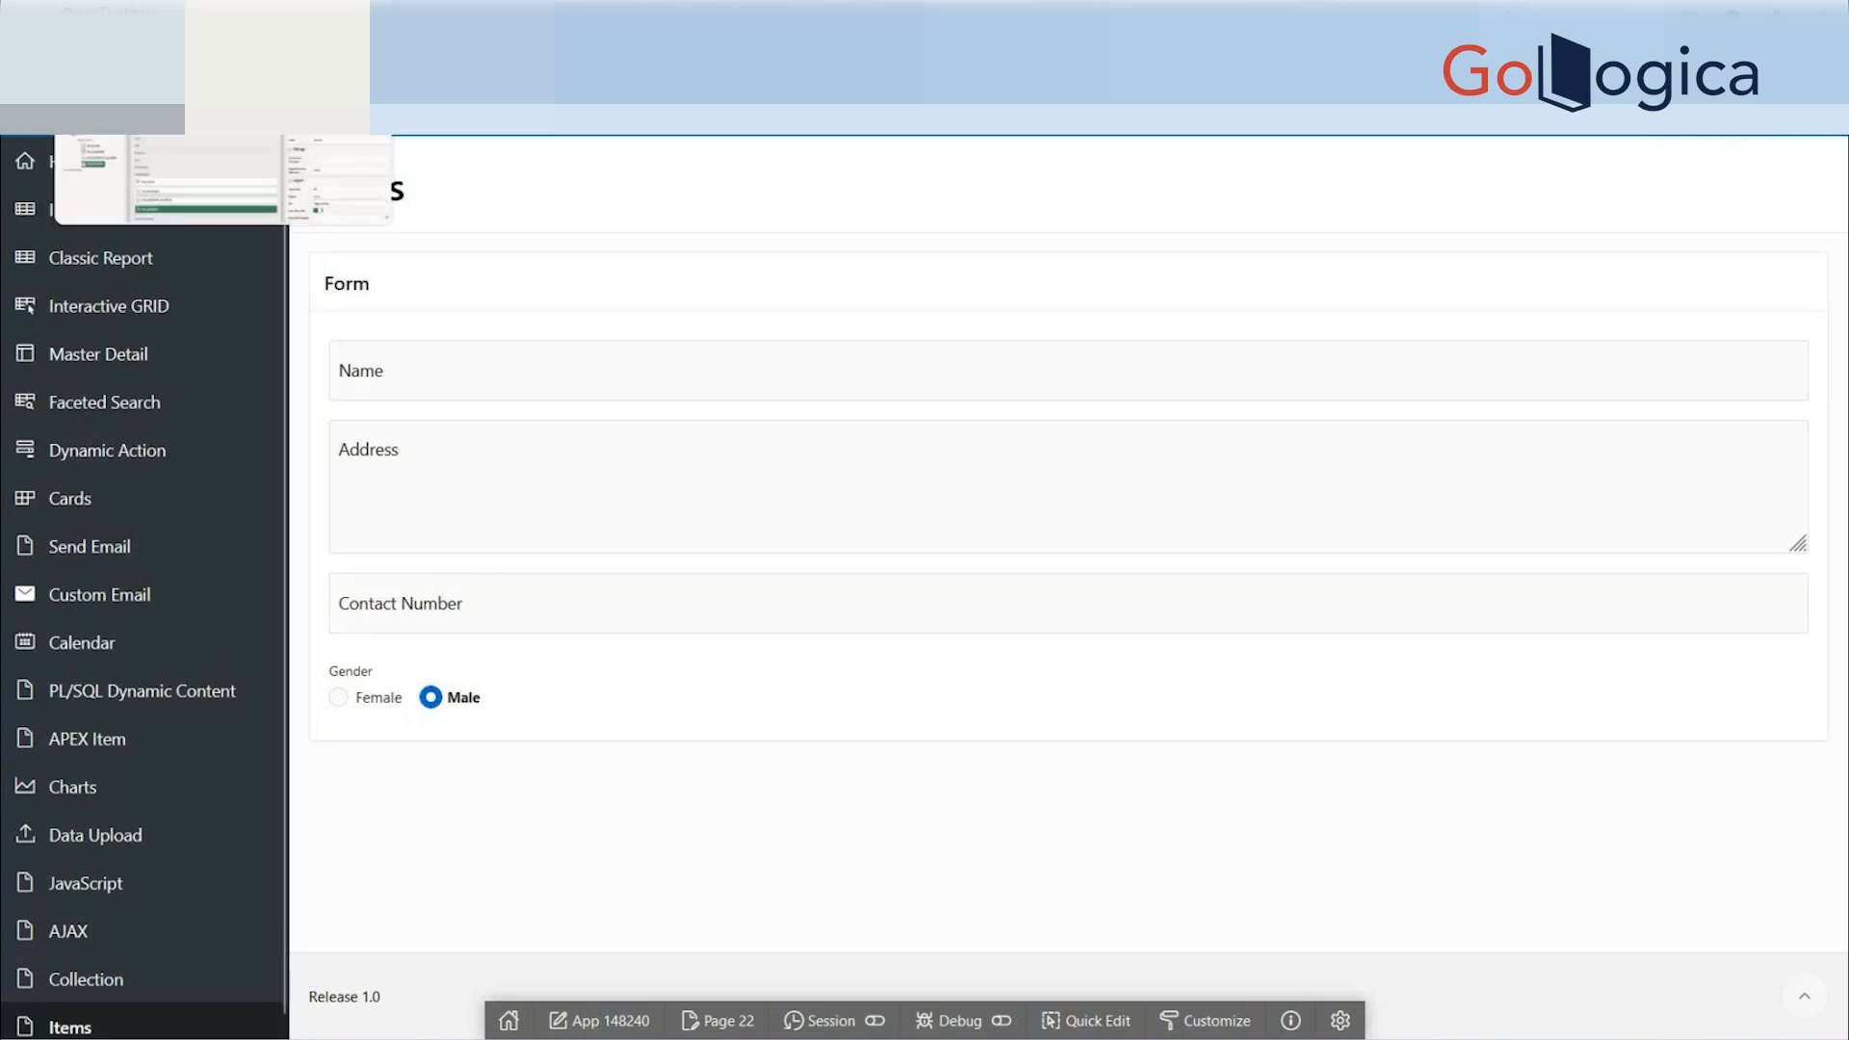
- Run the Items page again from its design to check the Gender options, and return to the page design
left_click(125, 14)
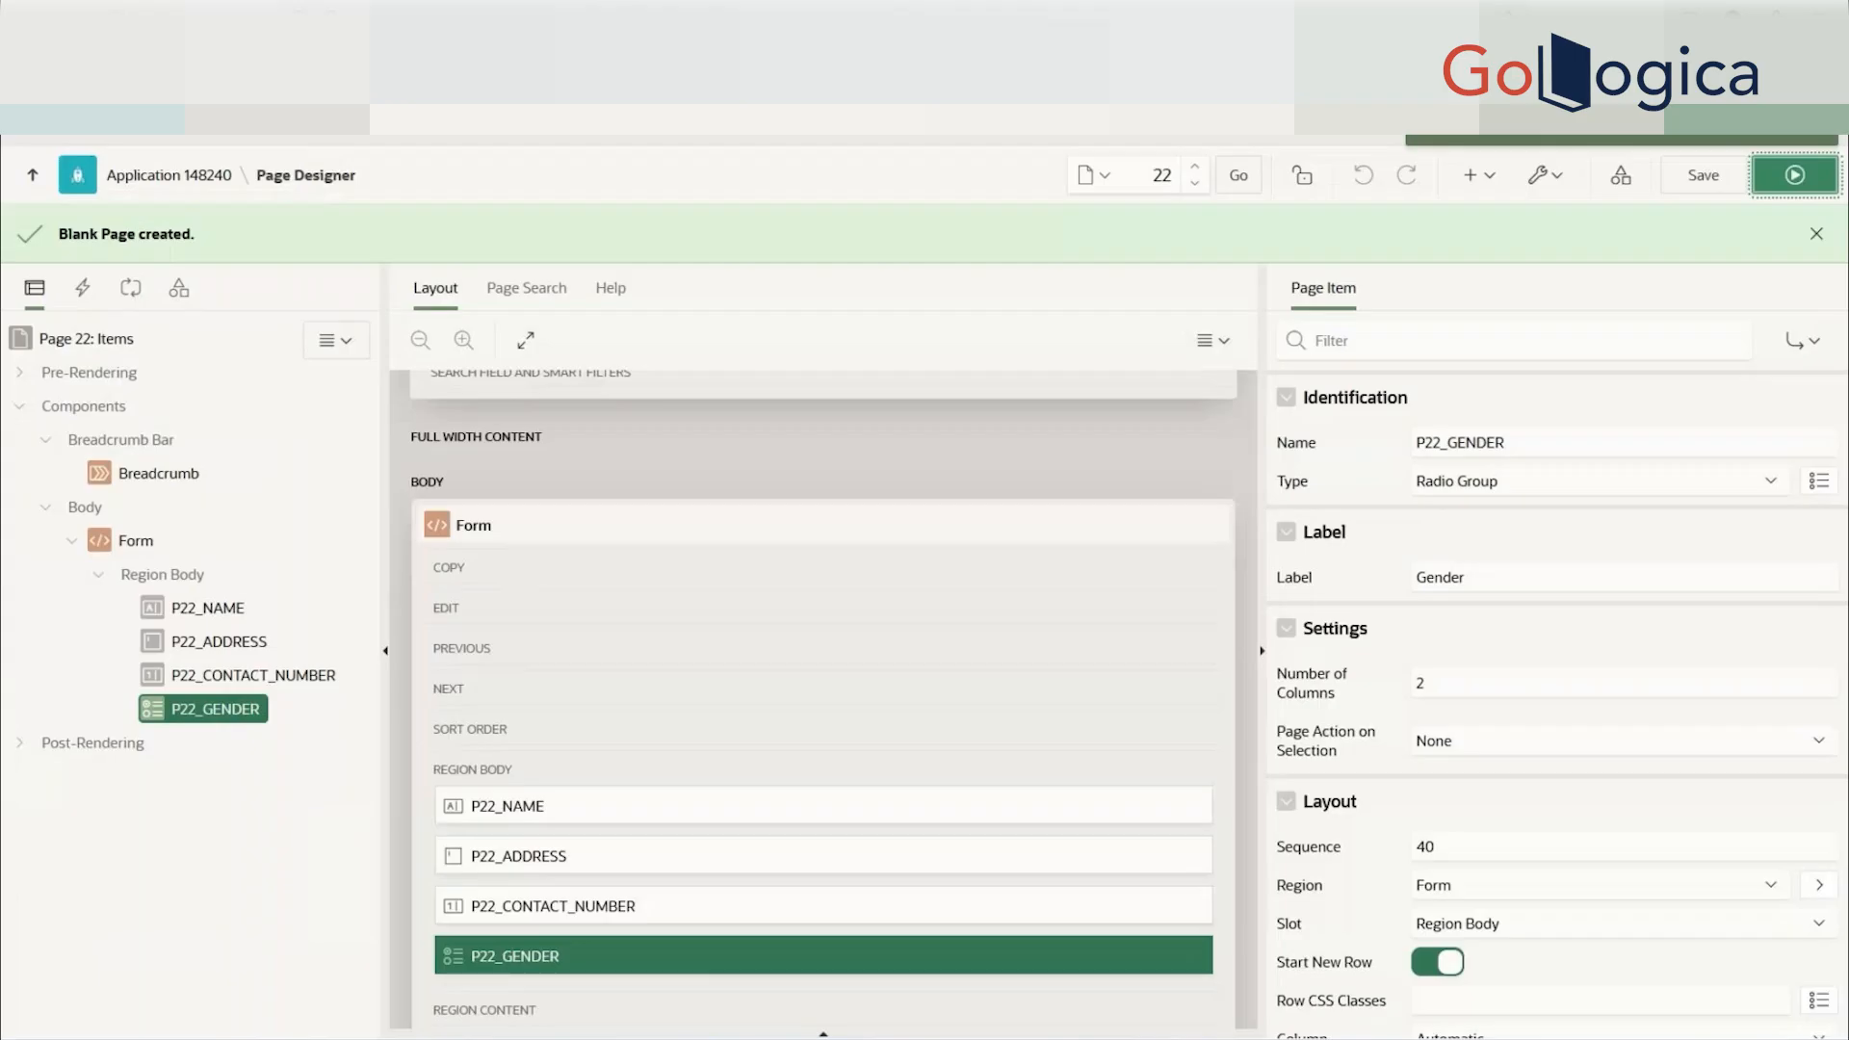
left_click(1794, 175)
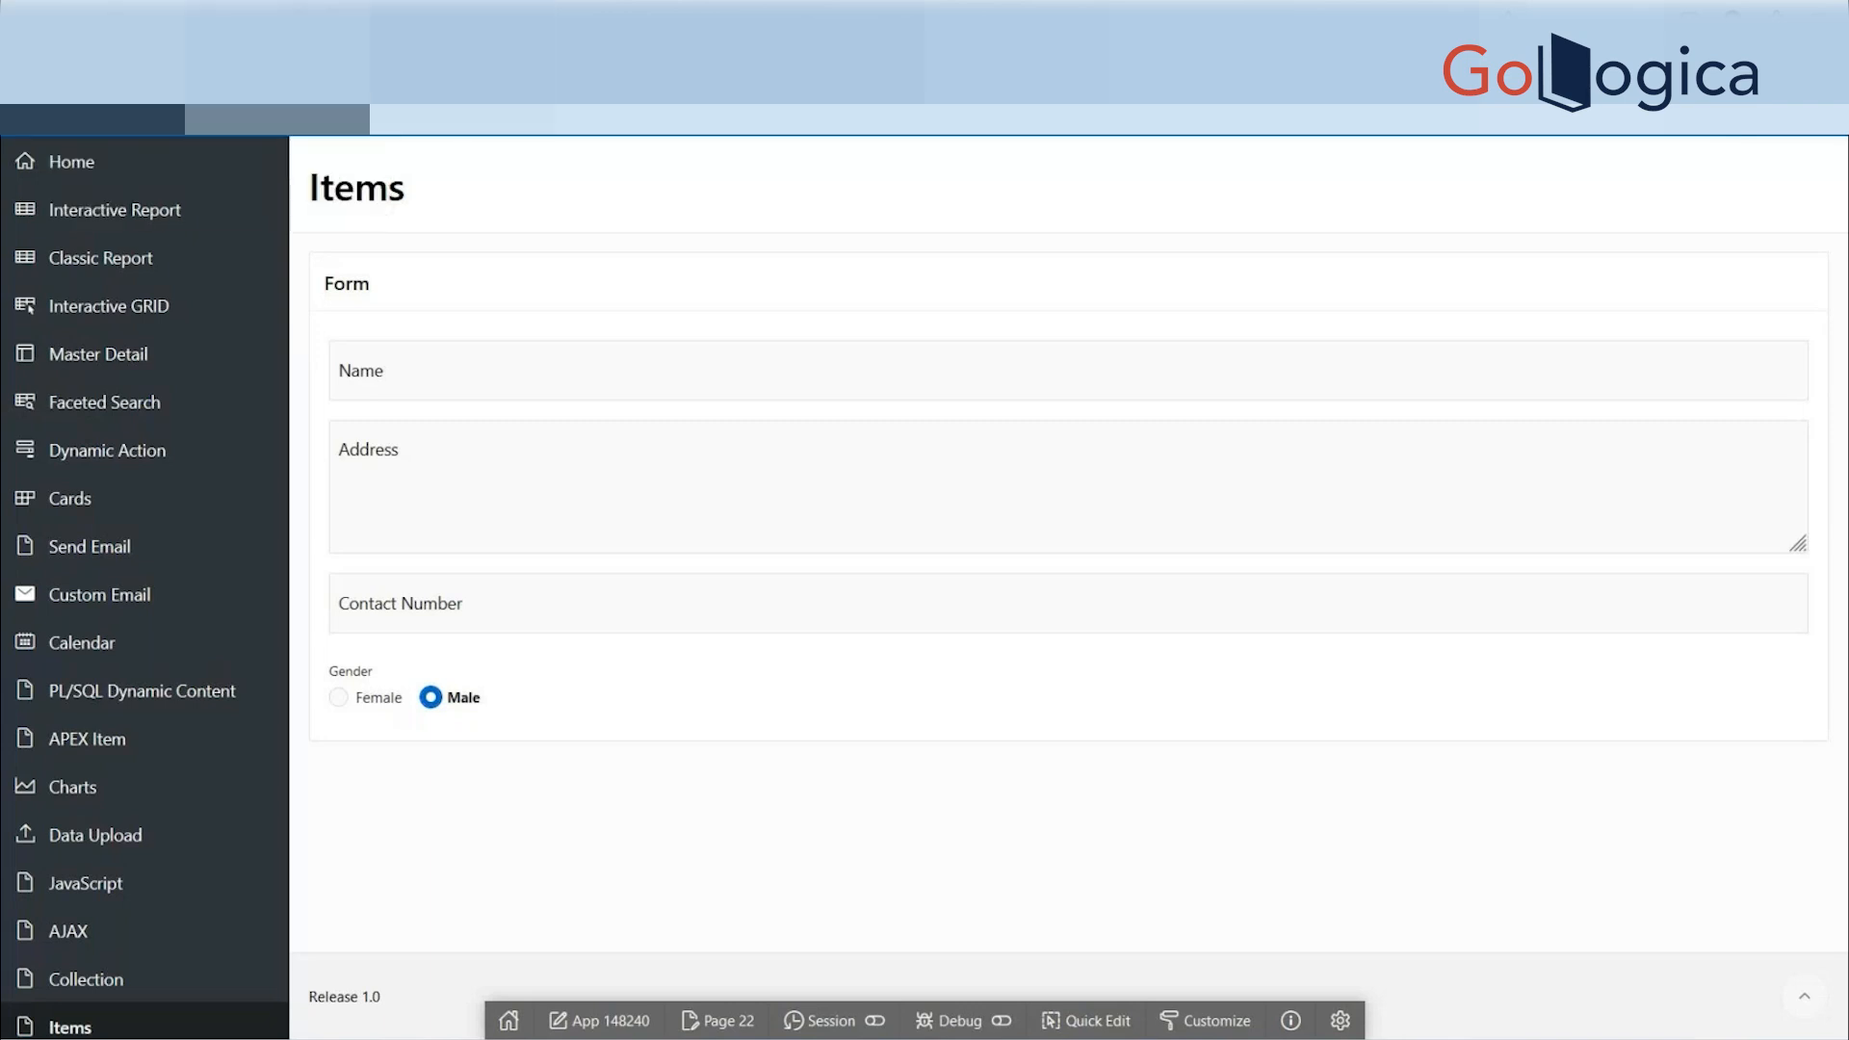
left_click(125, 13)
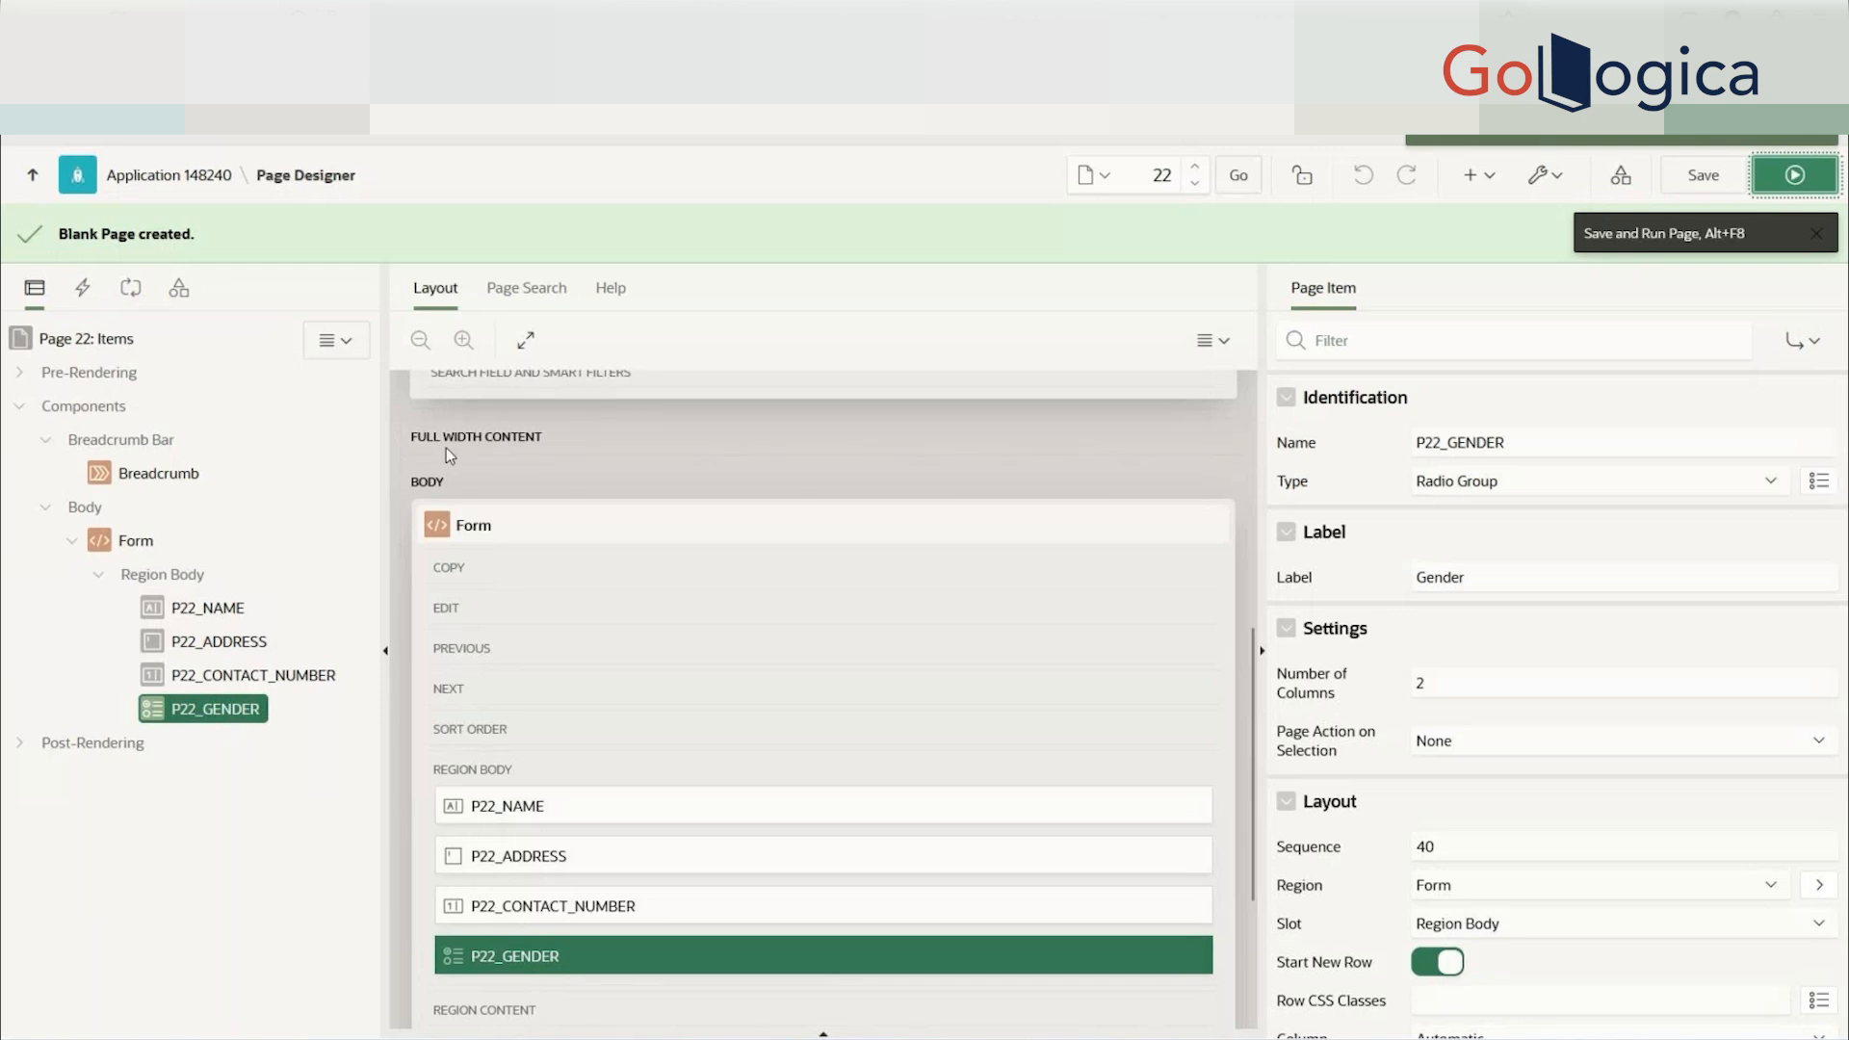
- Create another page item in the Form region's body and name it P22_CITY
right_click(193, 577)
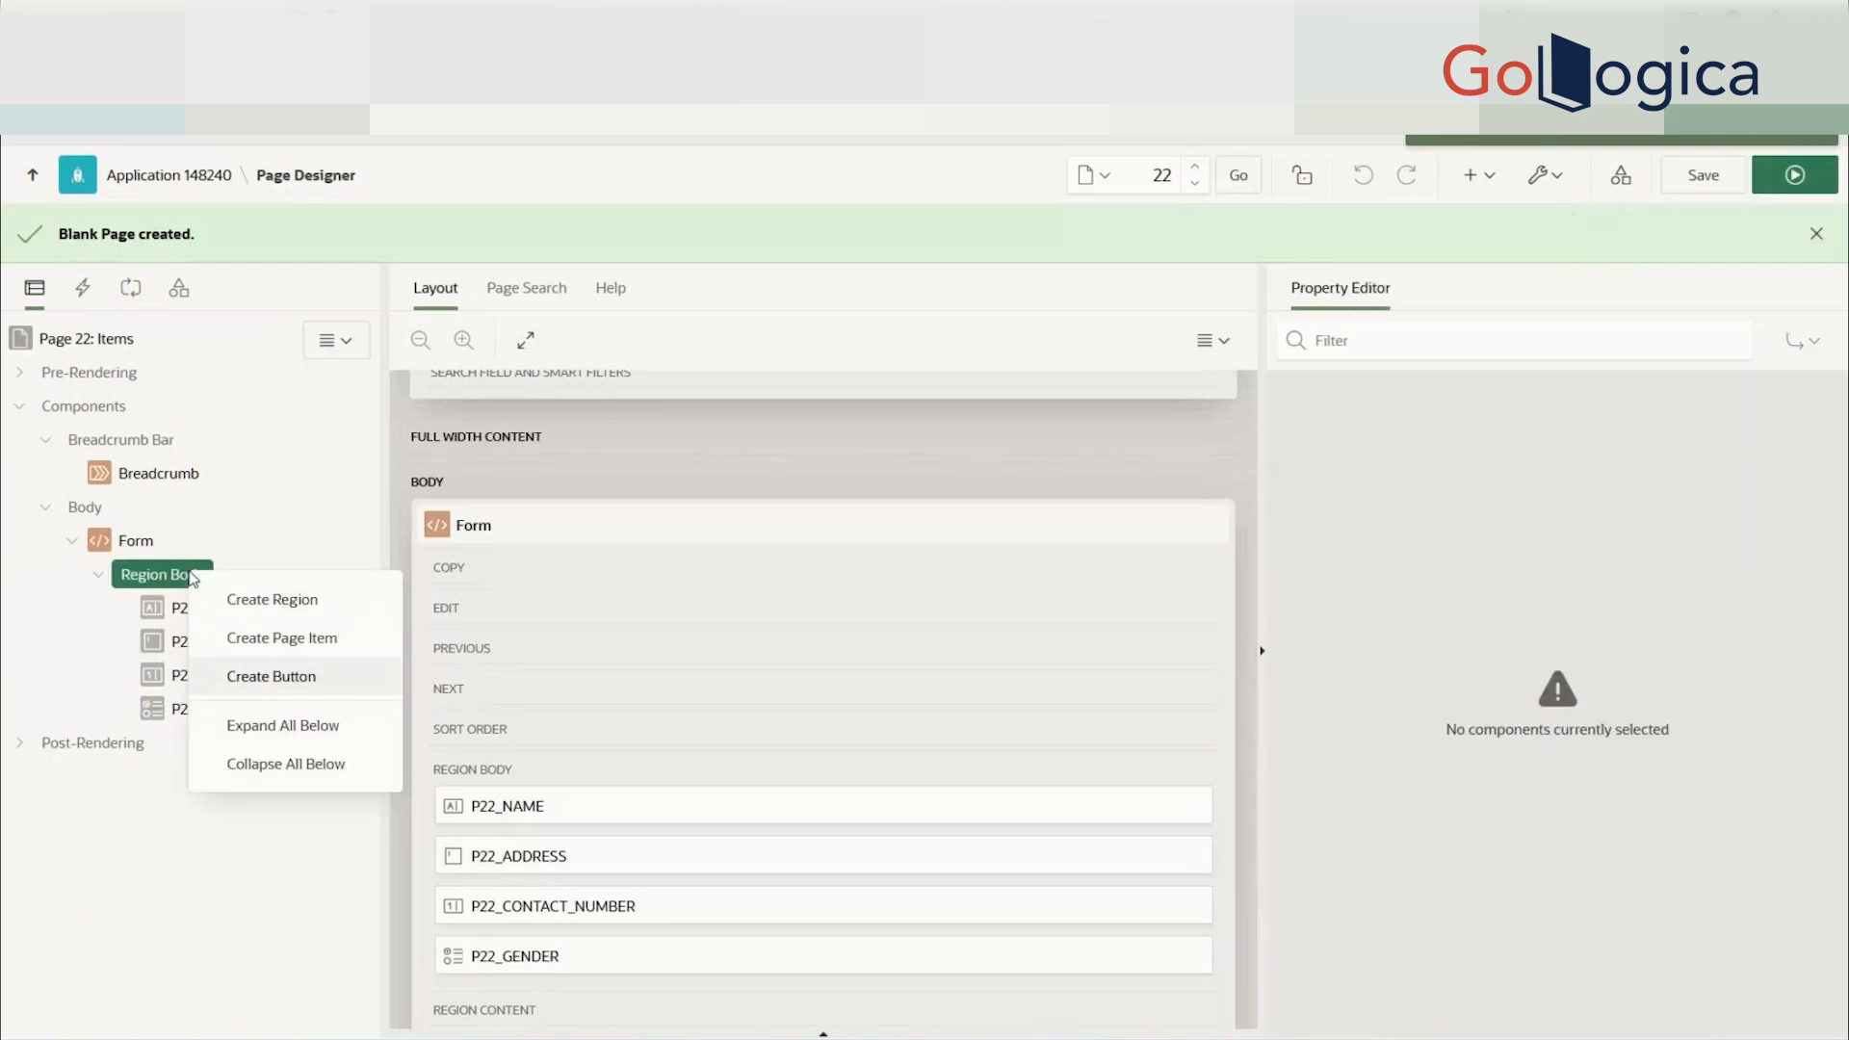
left_click(345, 657)
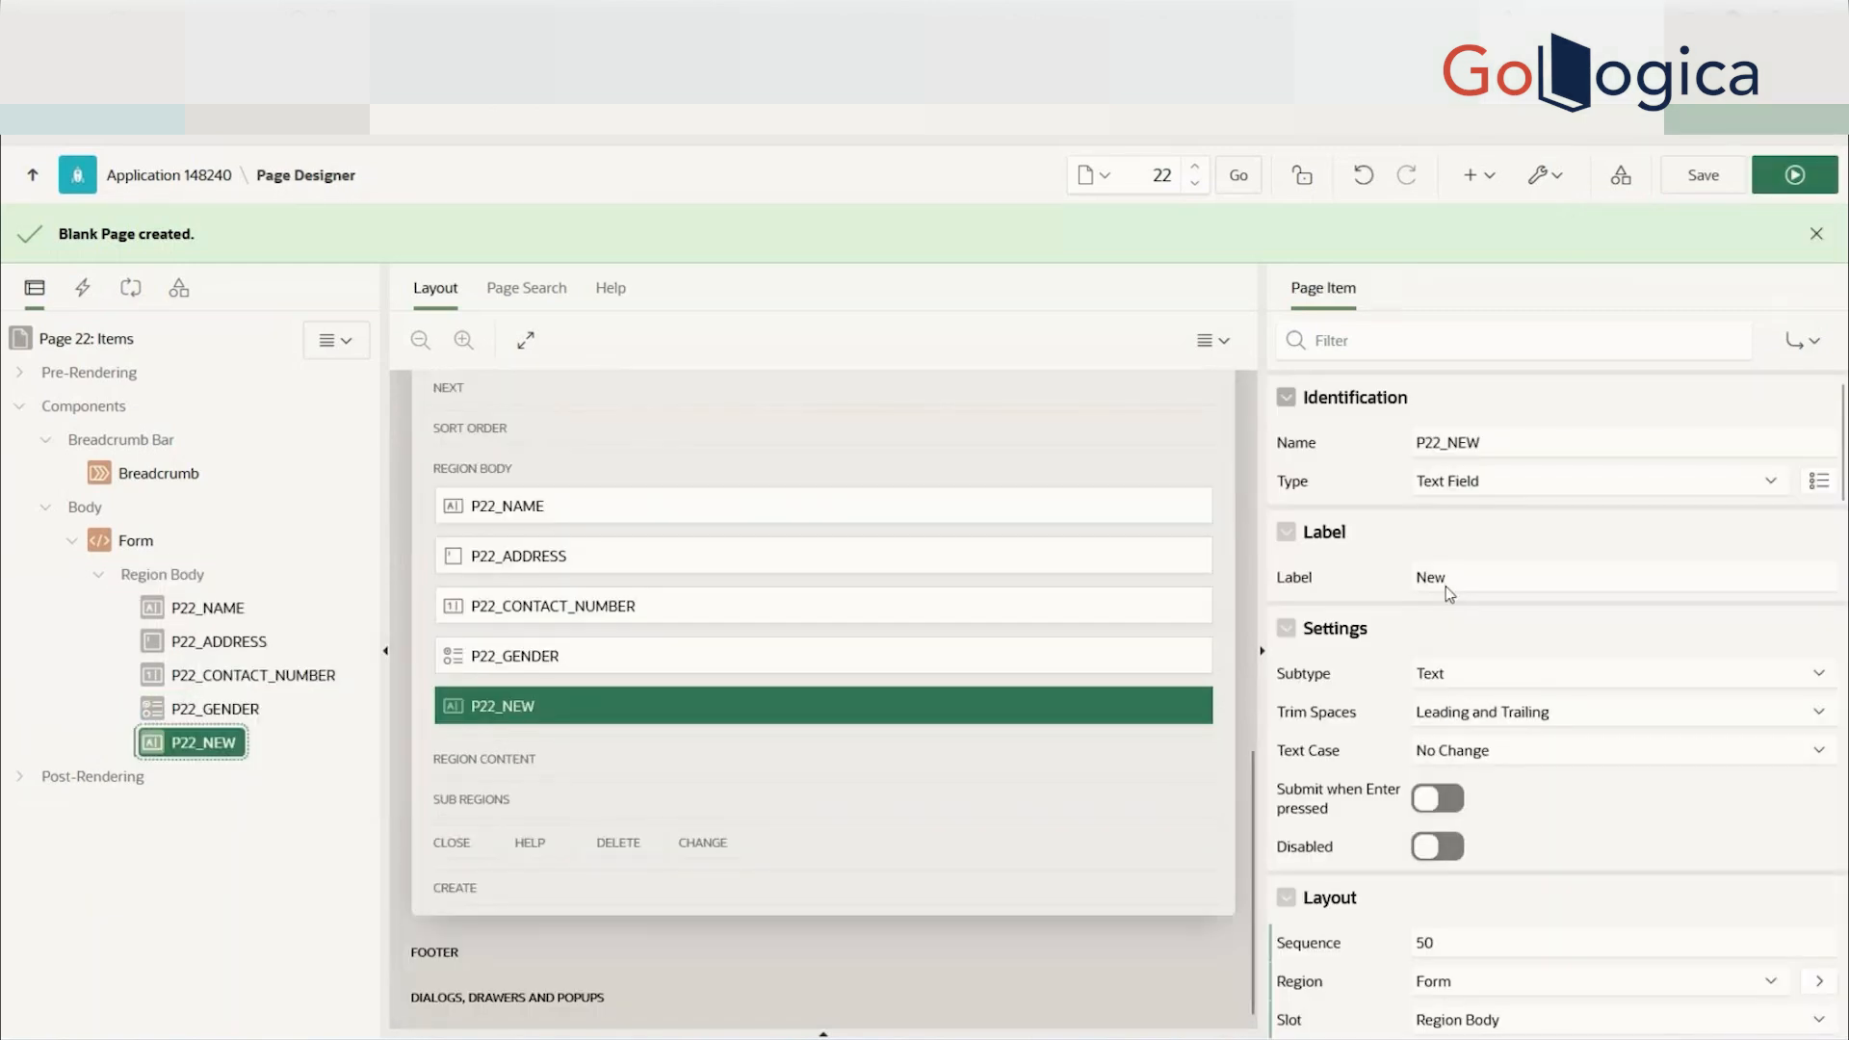
left_click_drag(1447, 442, 1498, 442)
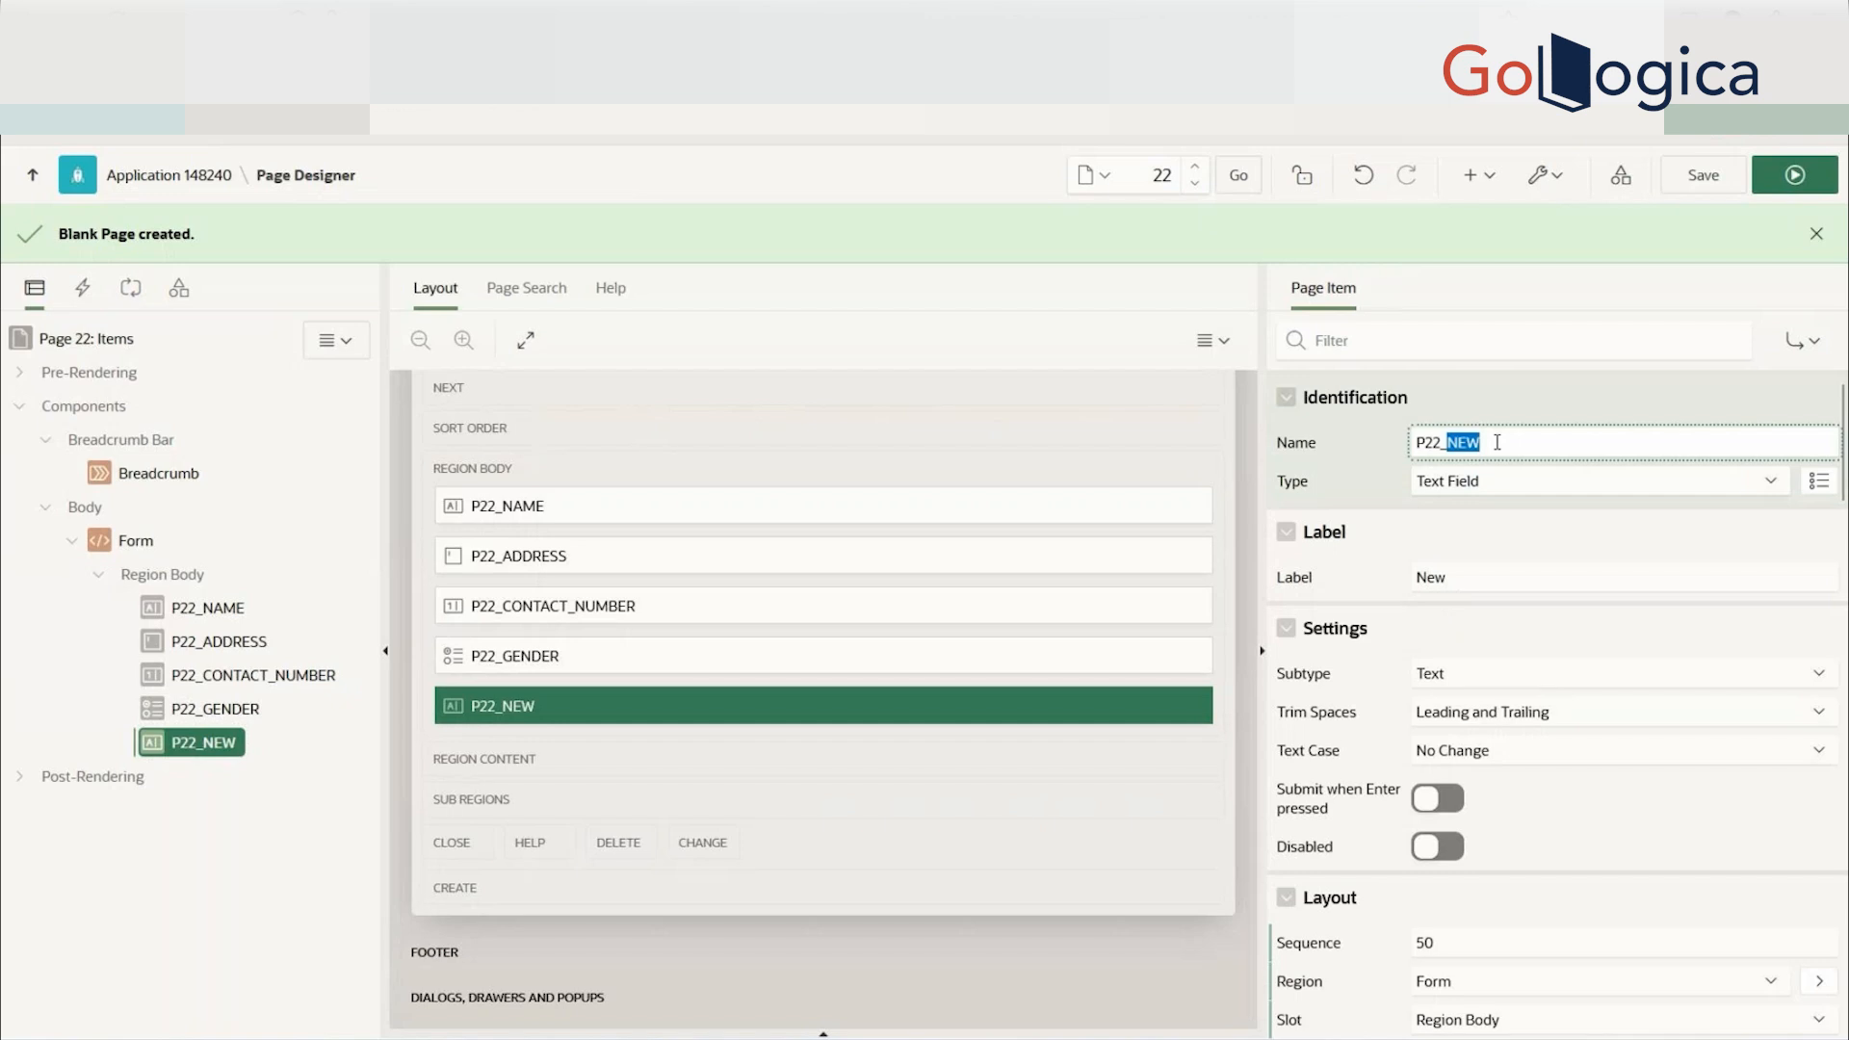
type("CITY")
left_click(882, 171)
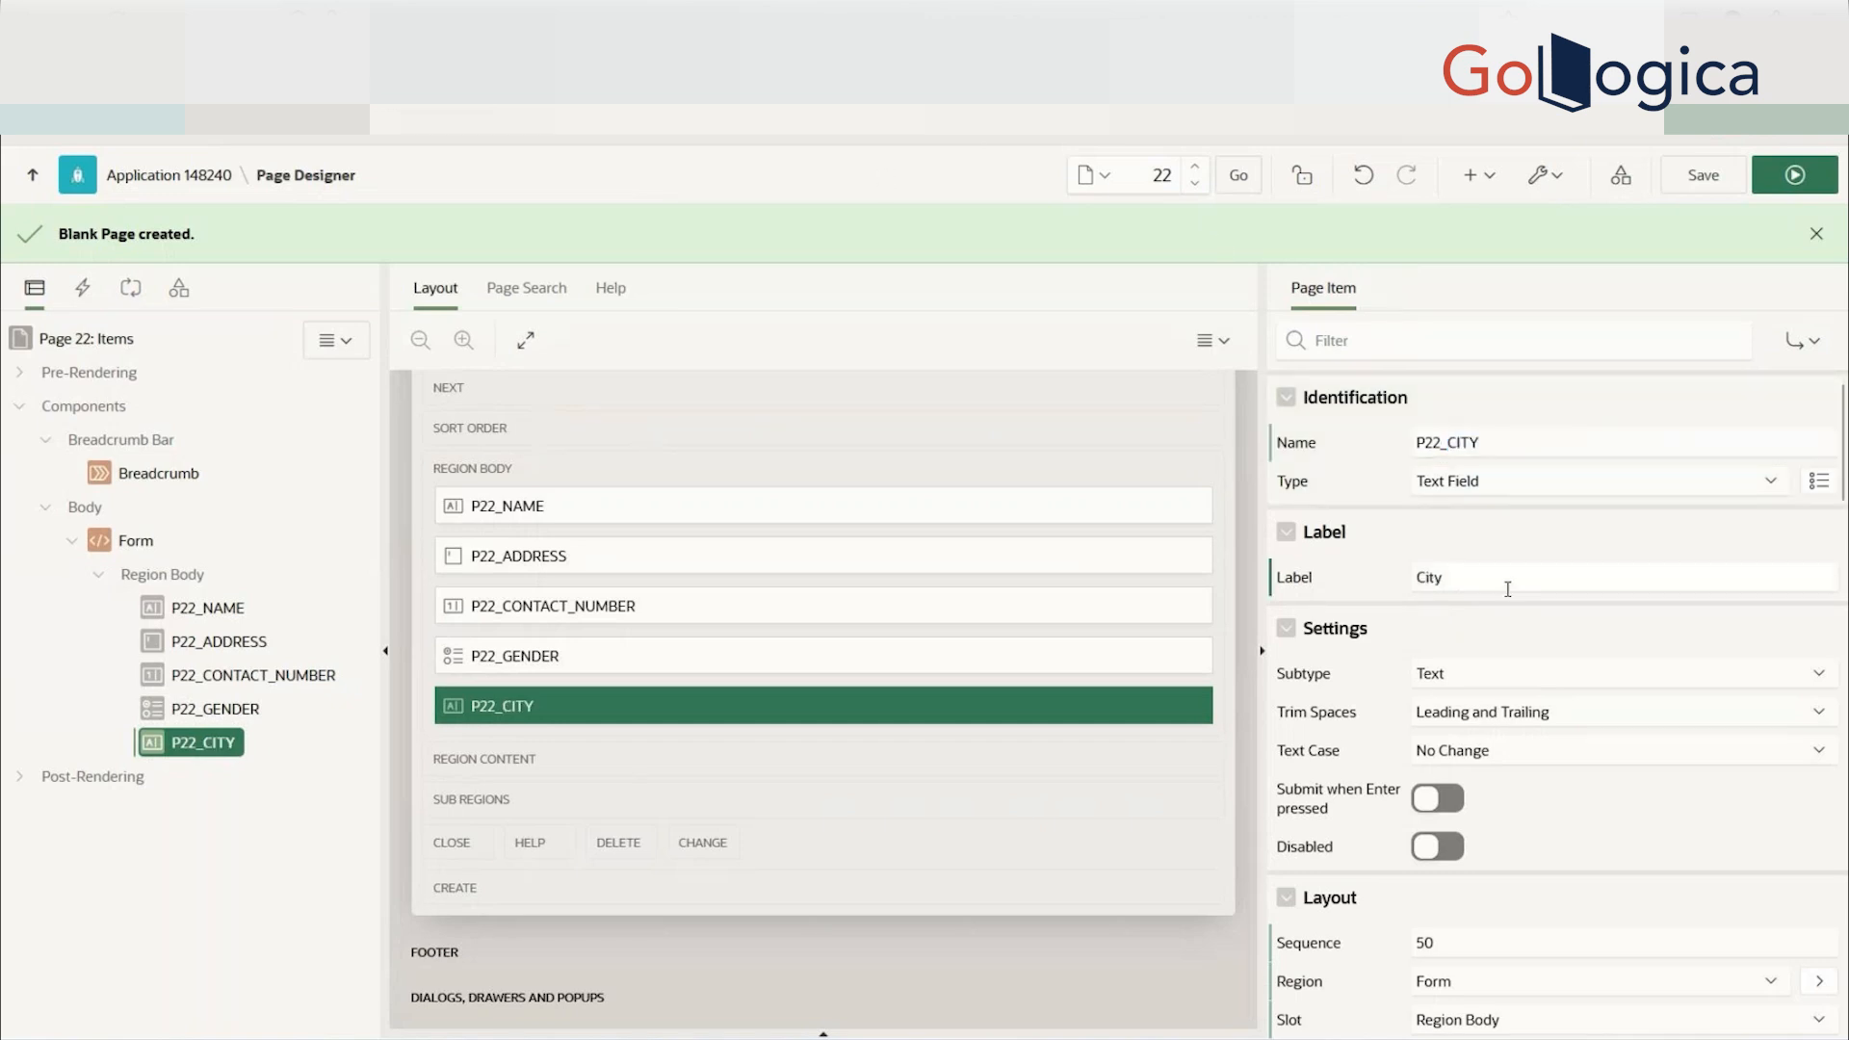
- Save and run the Items page, discarding the entries on the open copy, and try the City field
left_click(1512, 483)
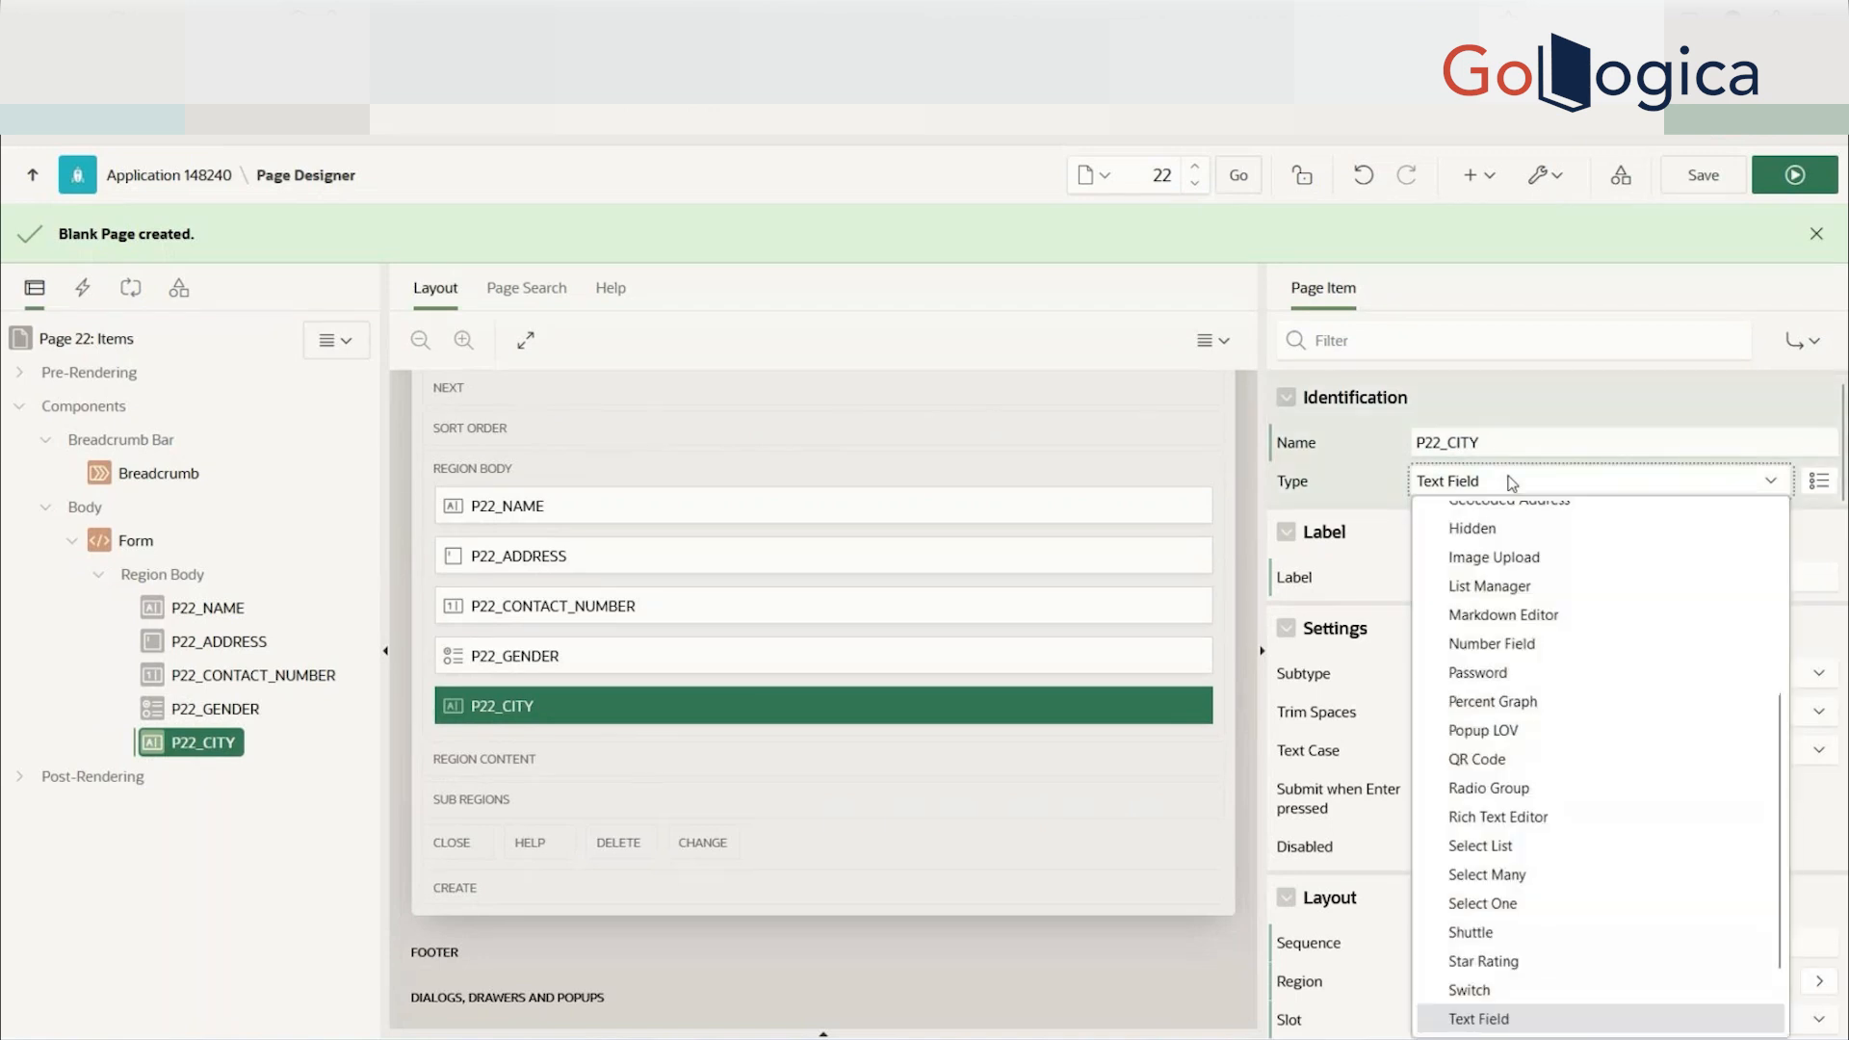
left_click(1512, 483)
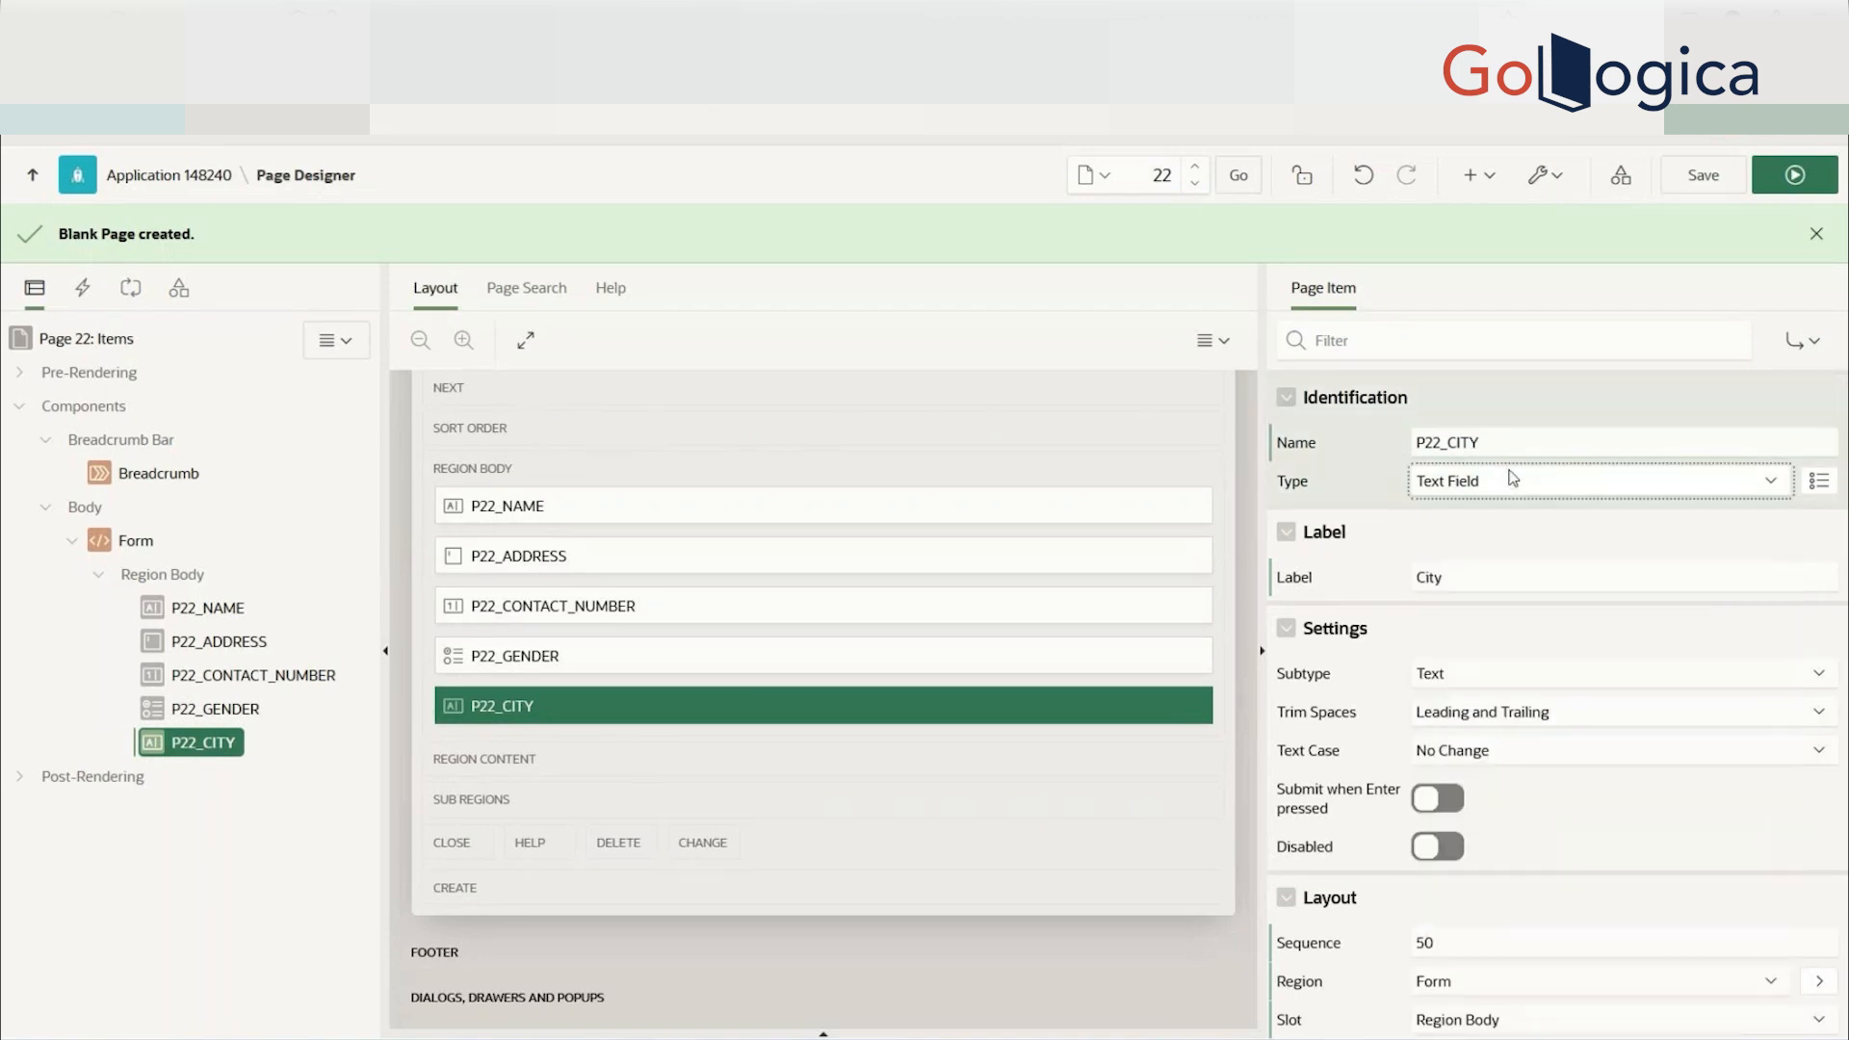
left_click(1721, 178)
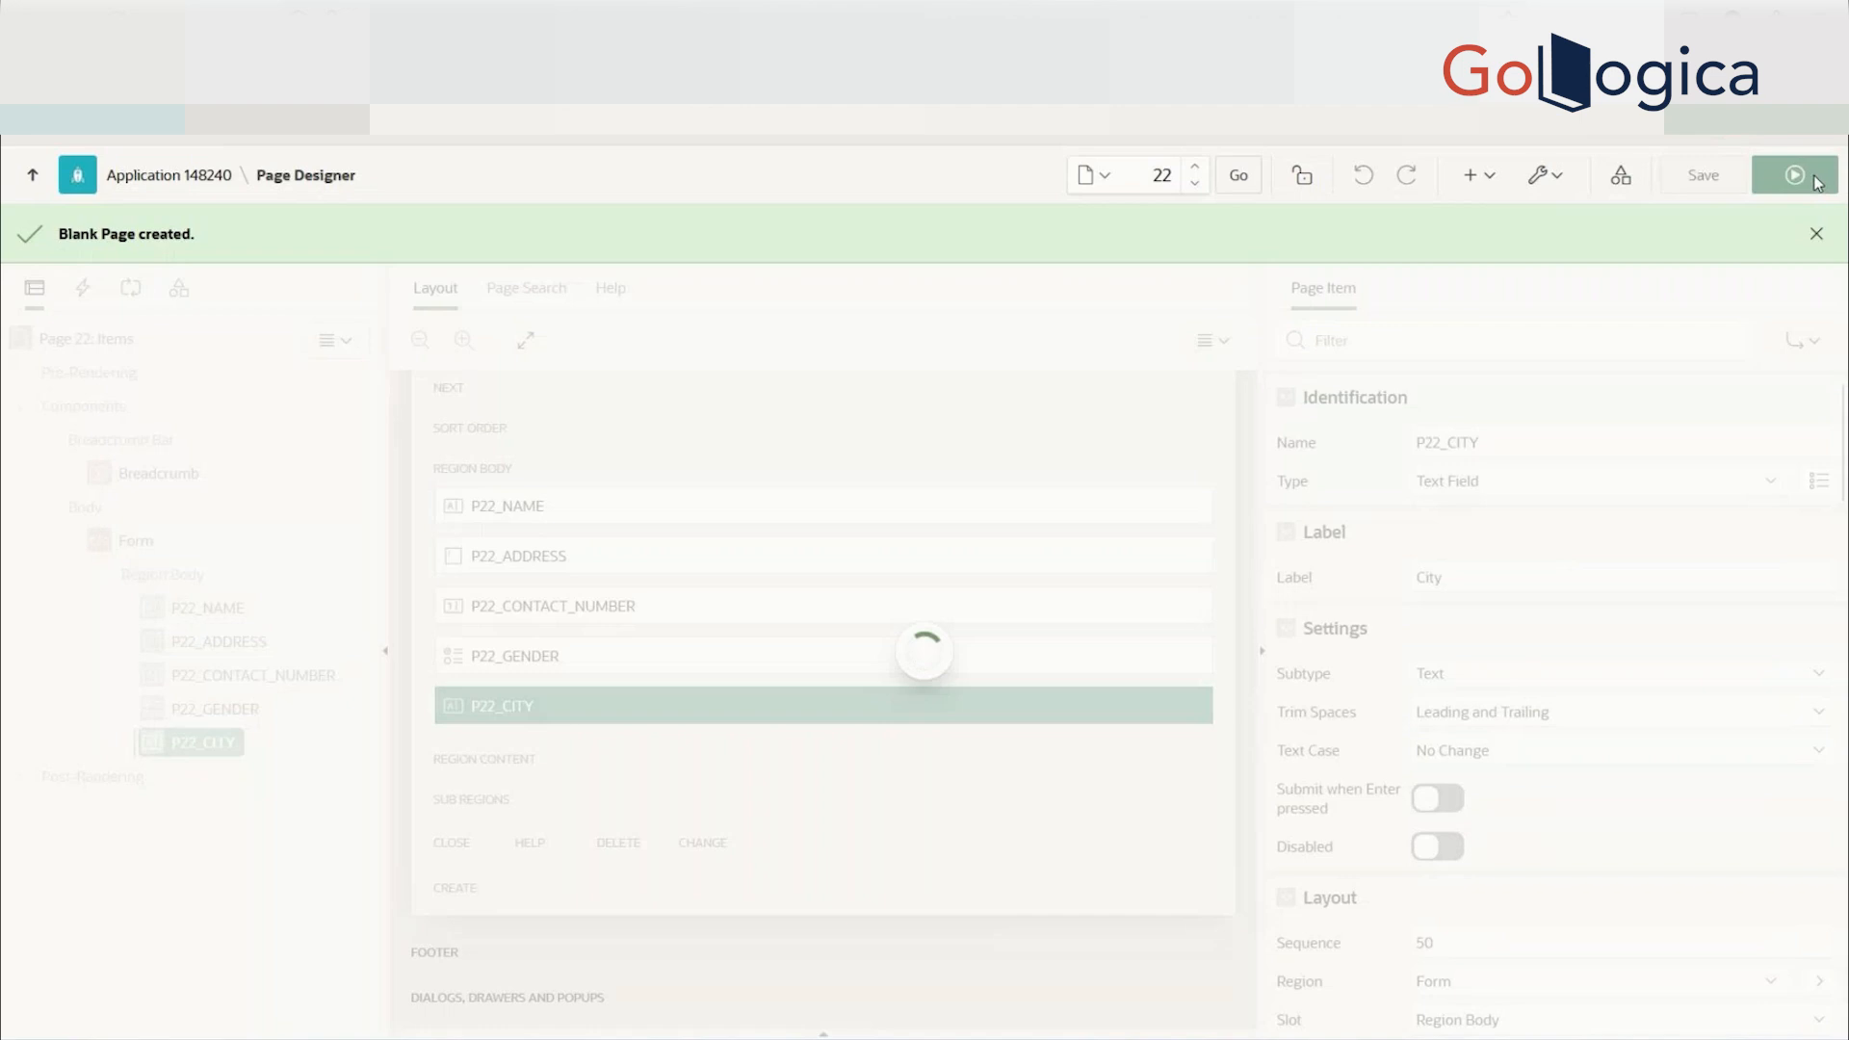
left_click(1815, 181)
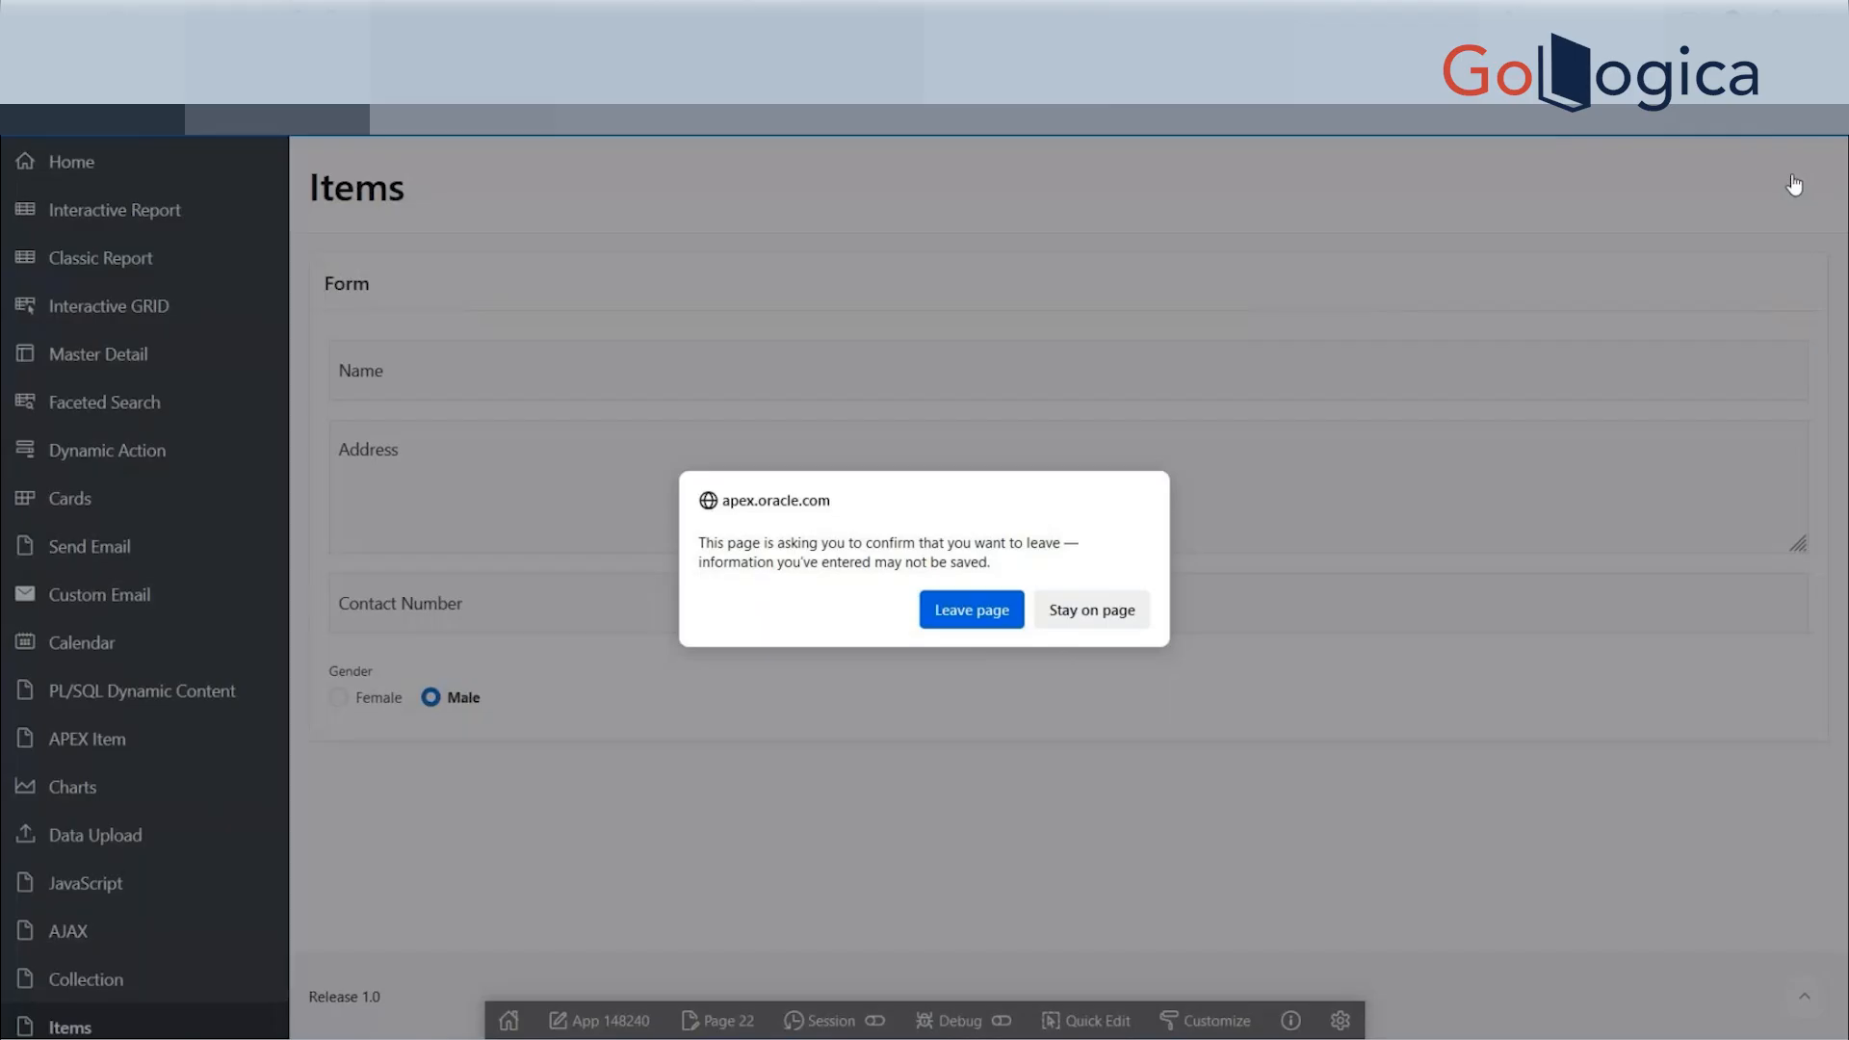
left_click(967, 613)
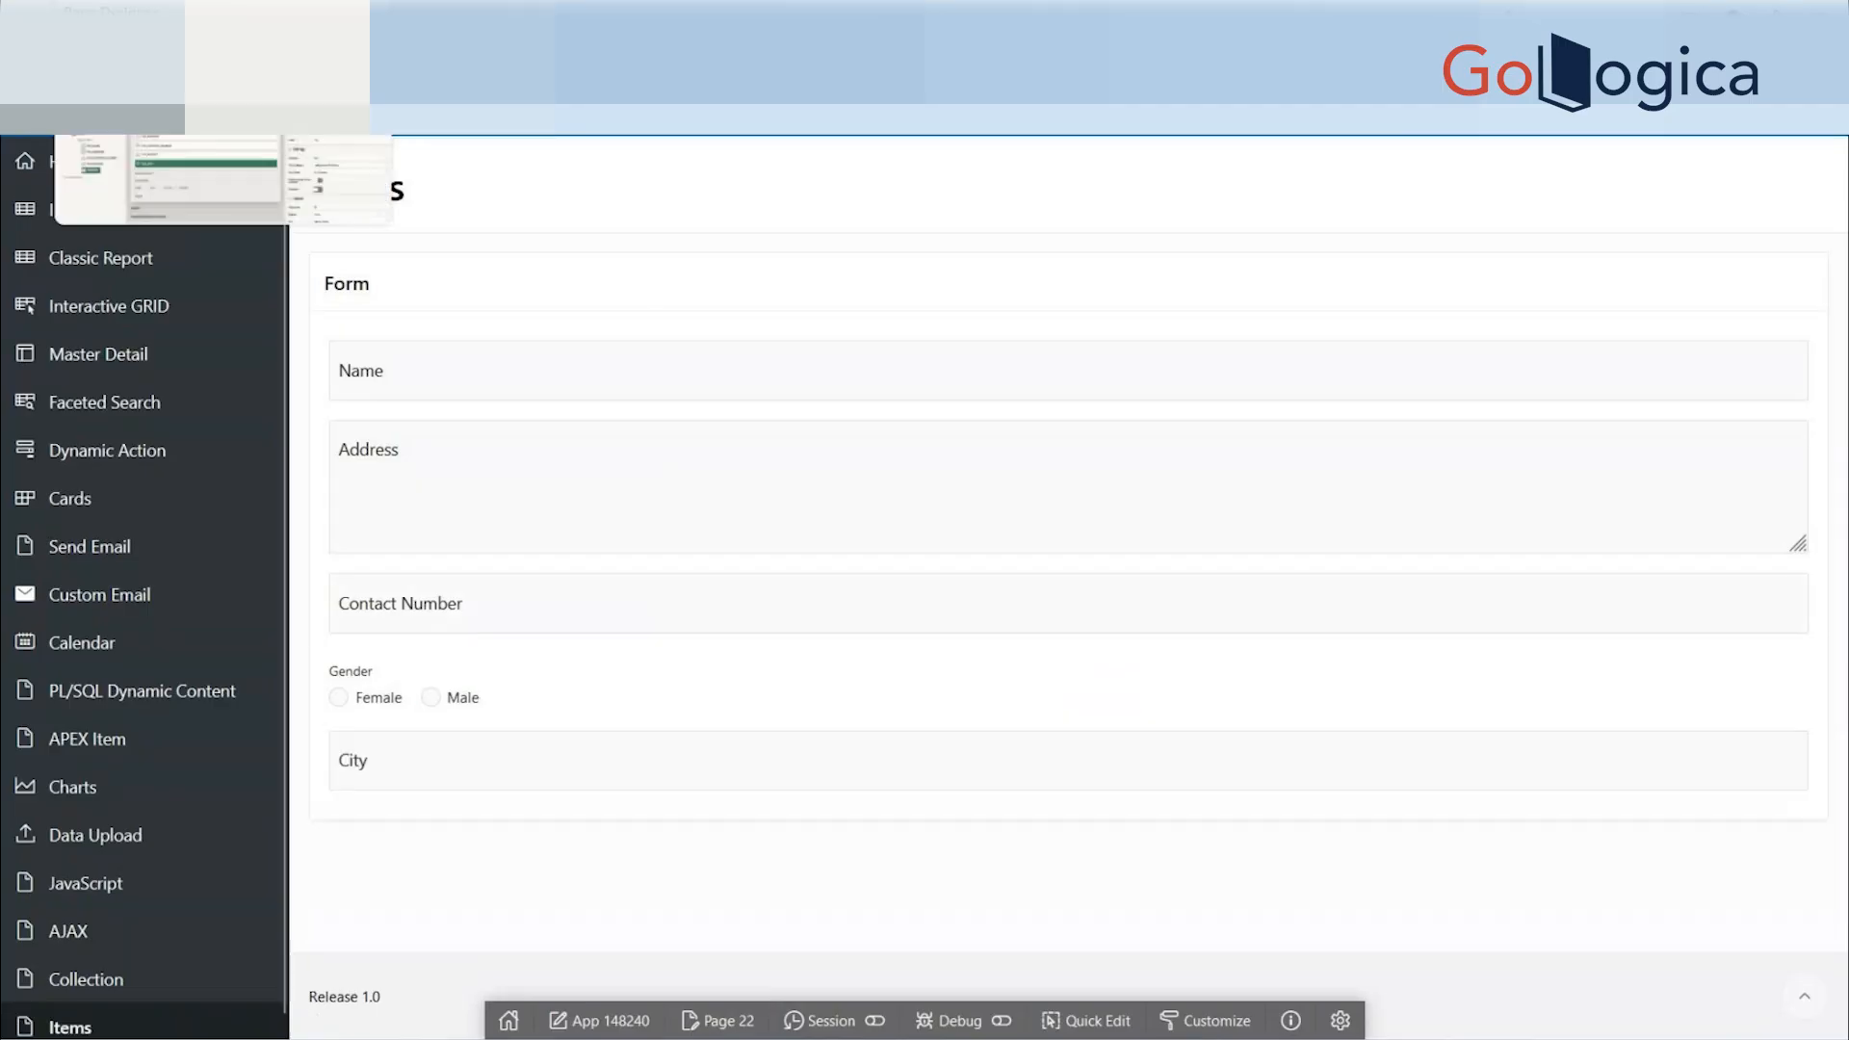
left_click(471, 761)
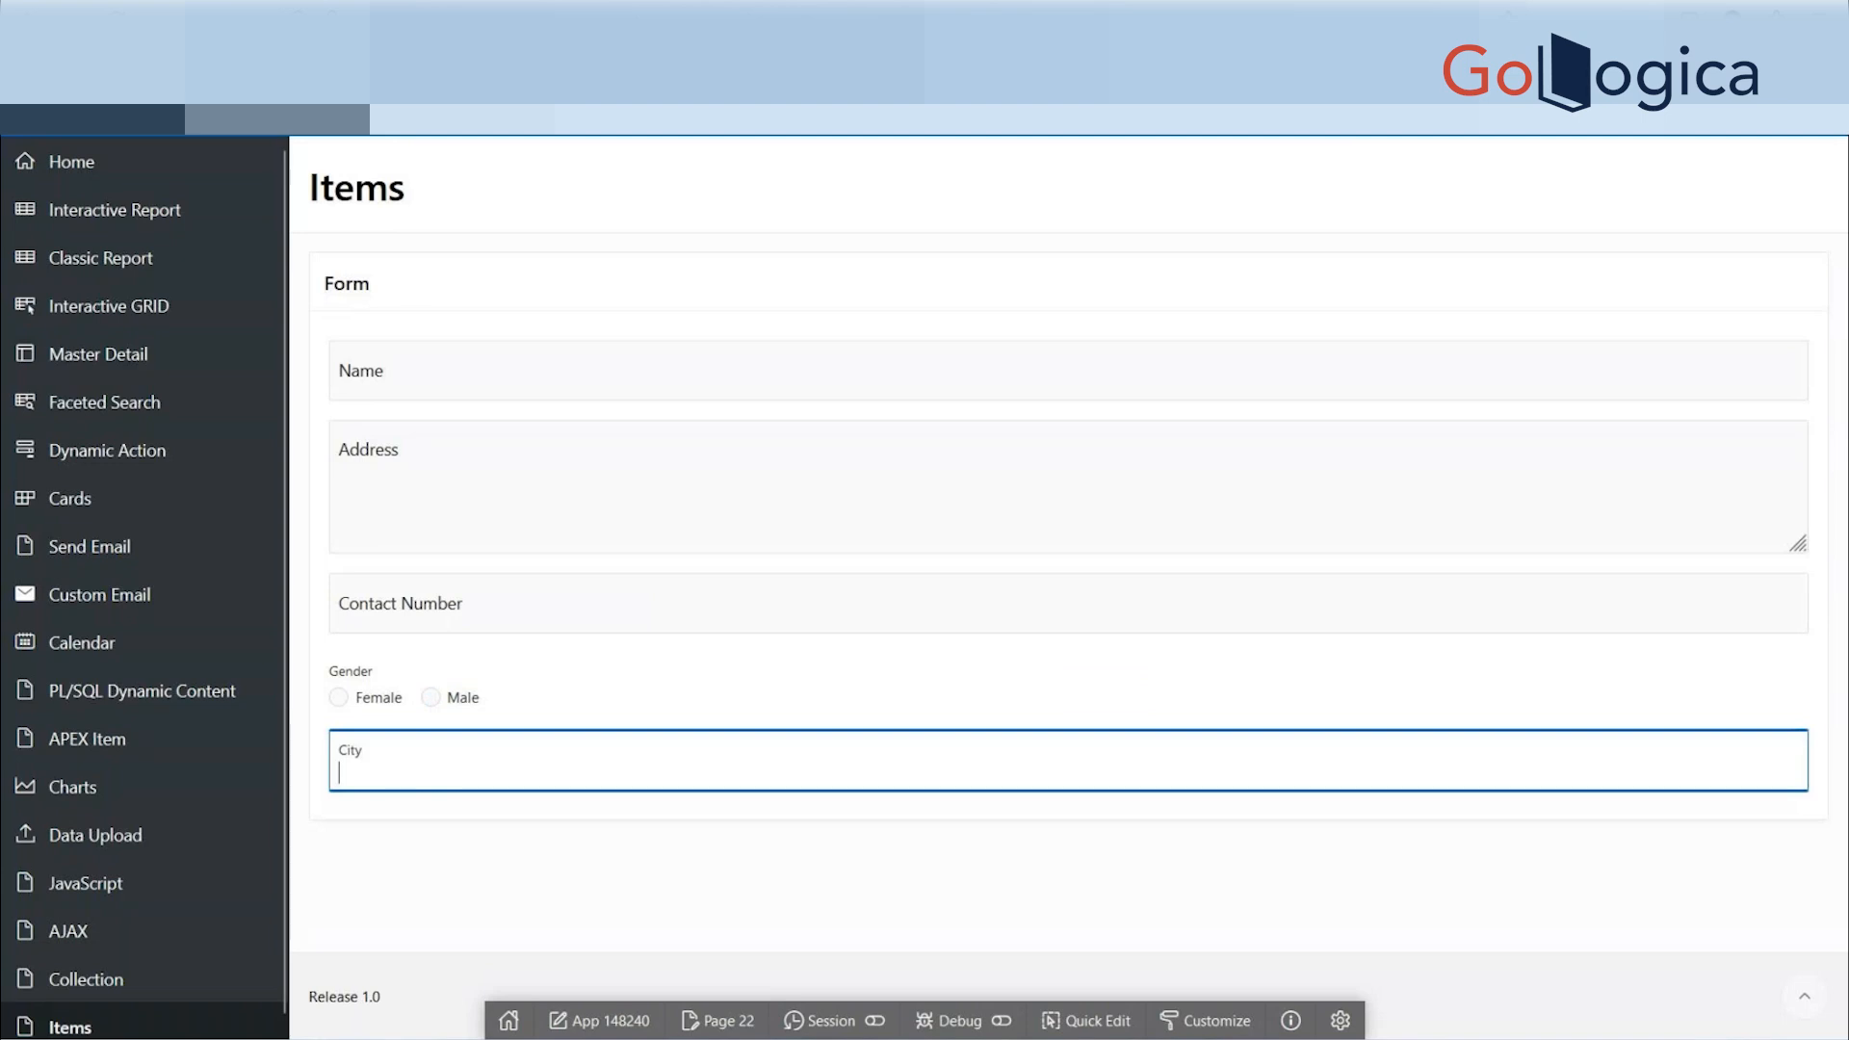
- Return to the page design and change the P22_CITY item's type to Select List
left_click(212, 15)
scroll(1598, 401, "down", 10)
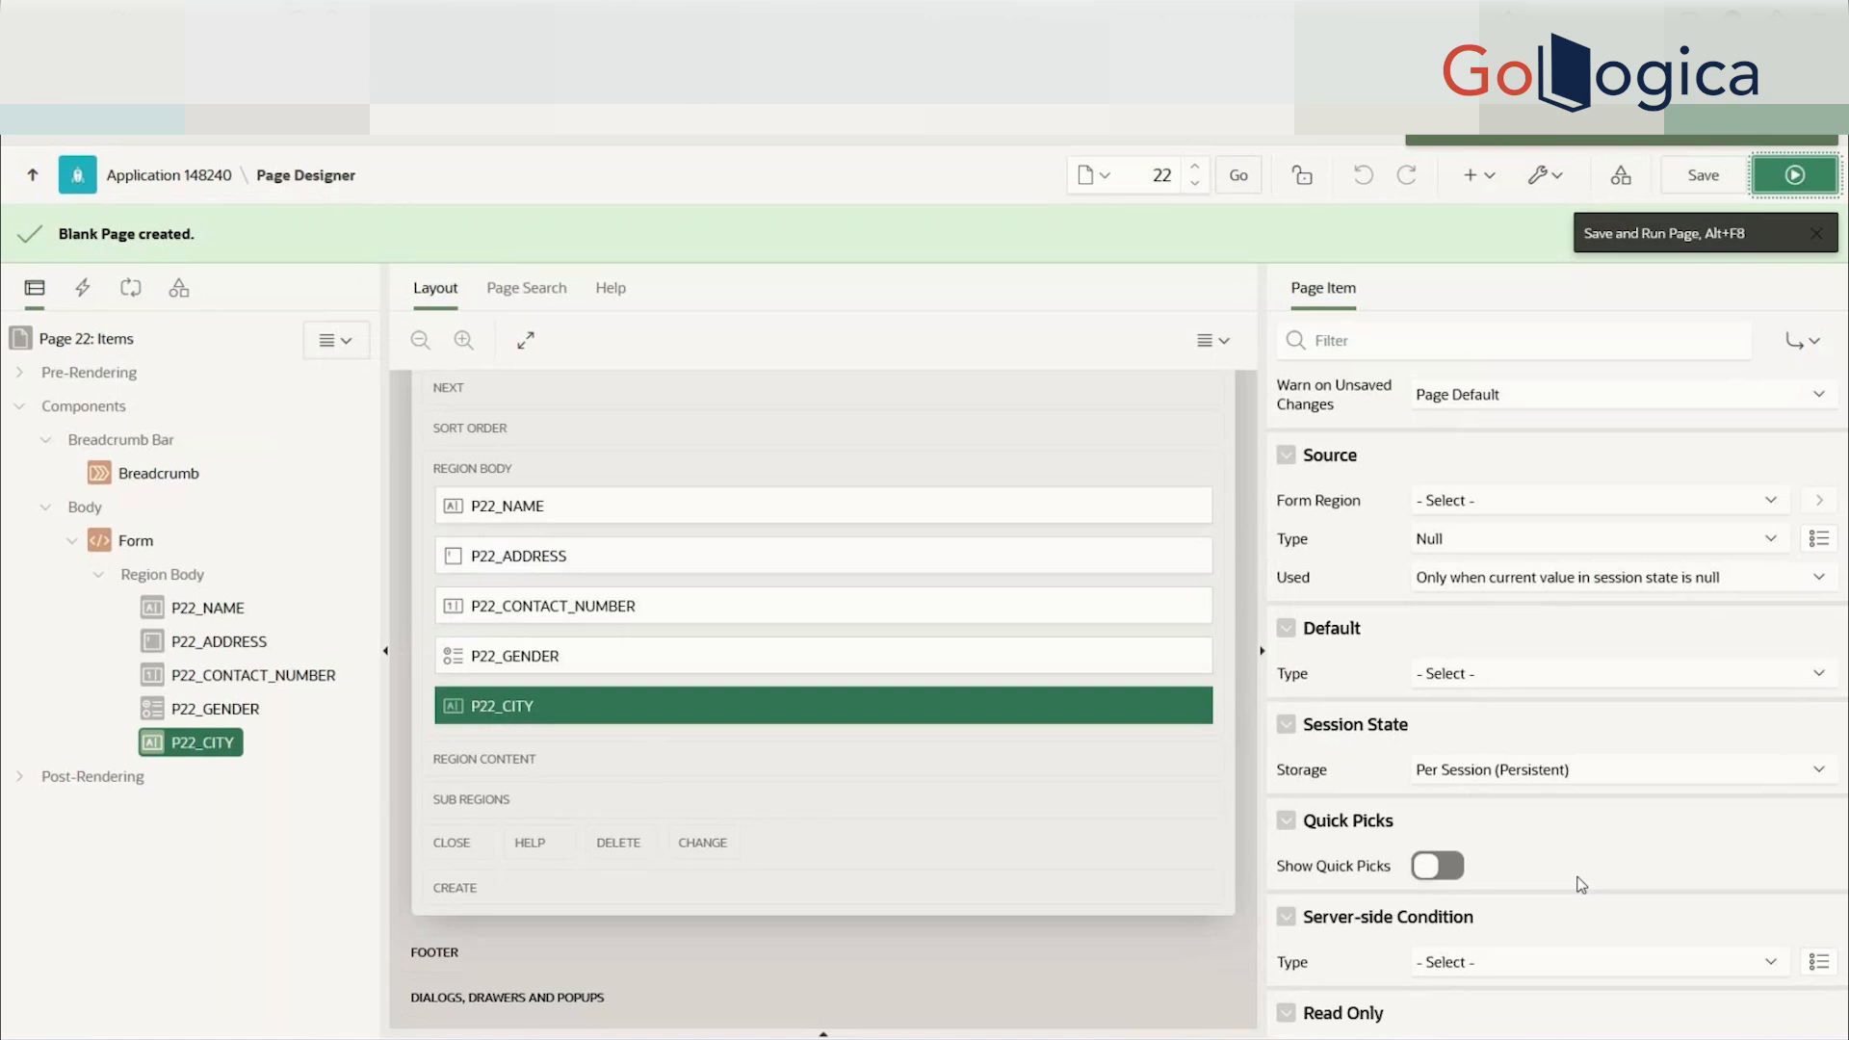
scroll(1617, 847, "up", 10)
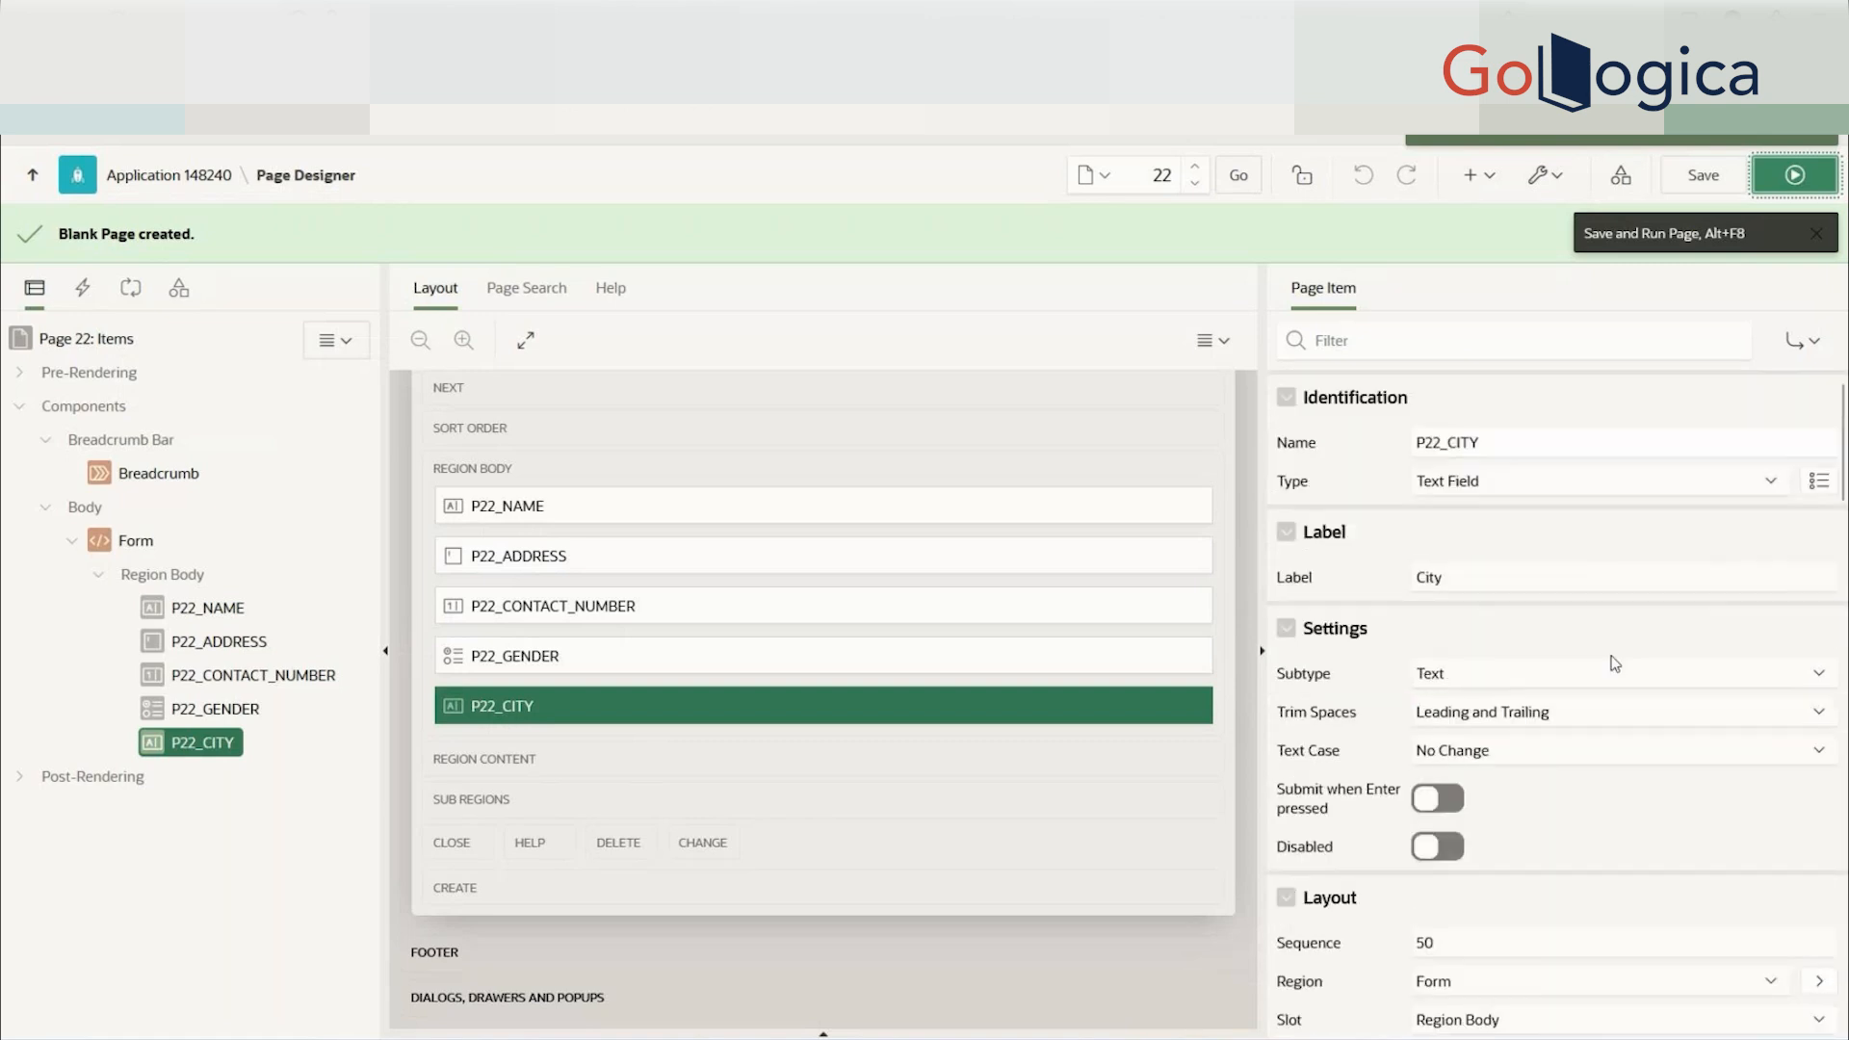
left_click(1599, 480)
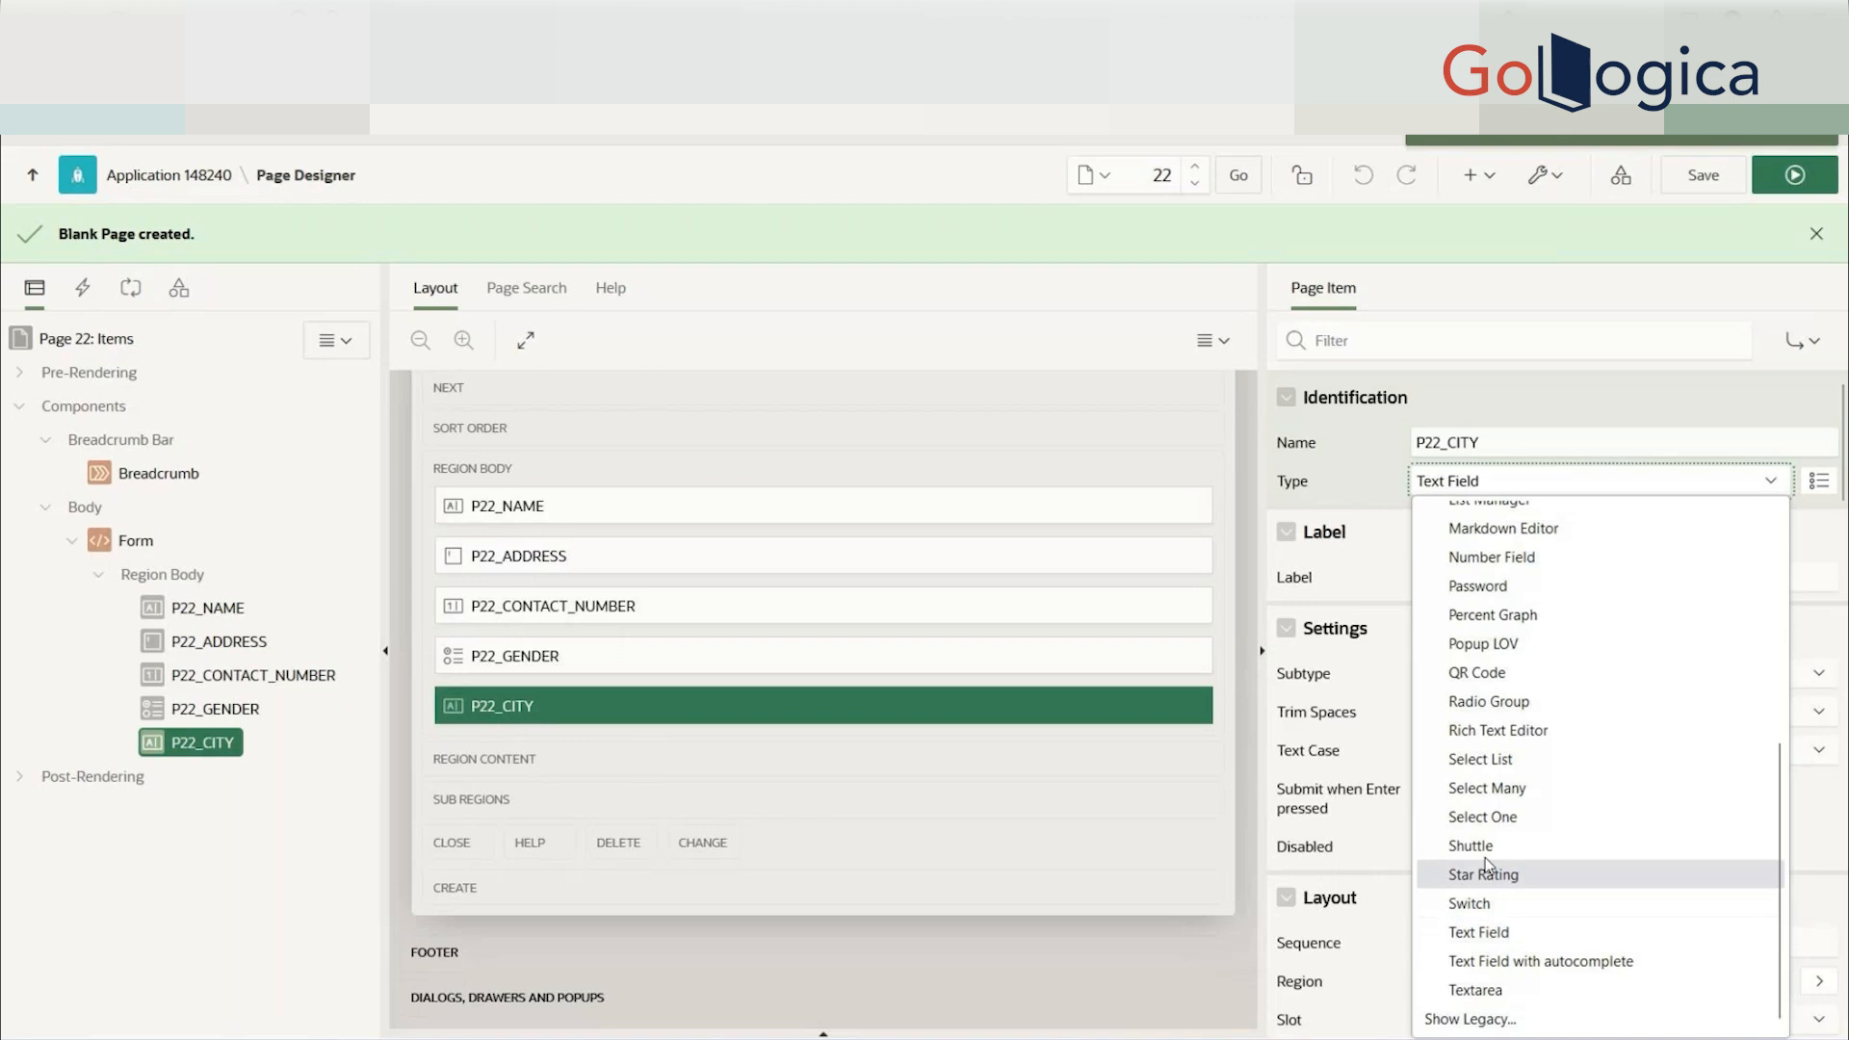
left_click(1496, 767)
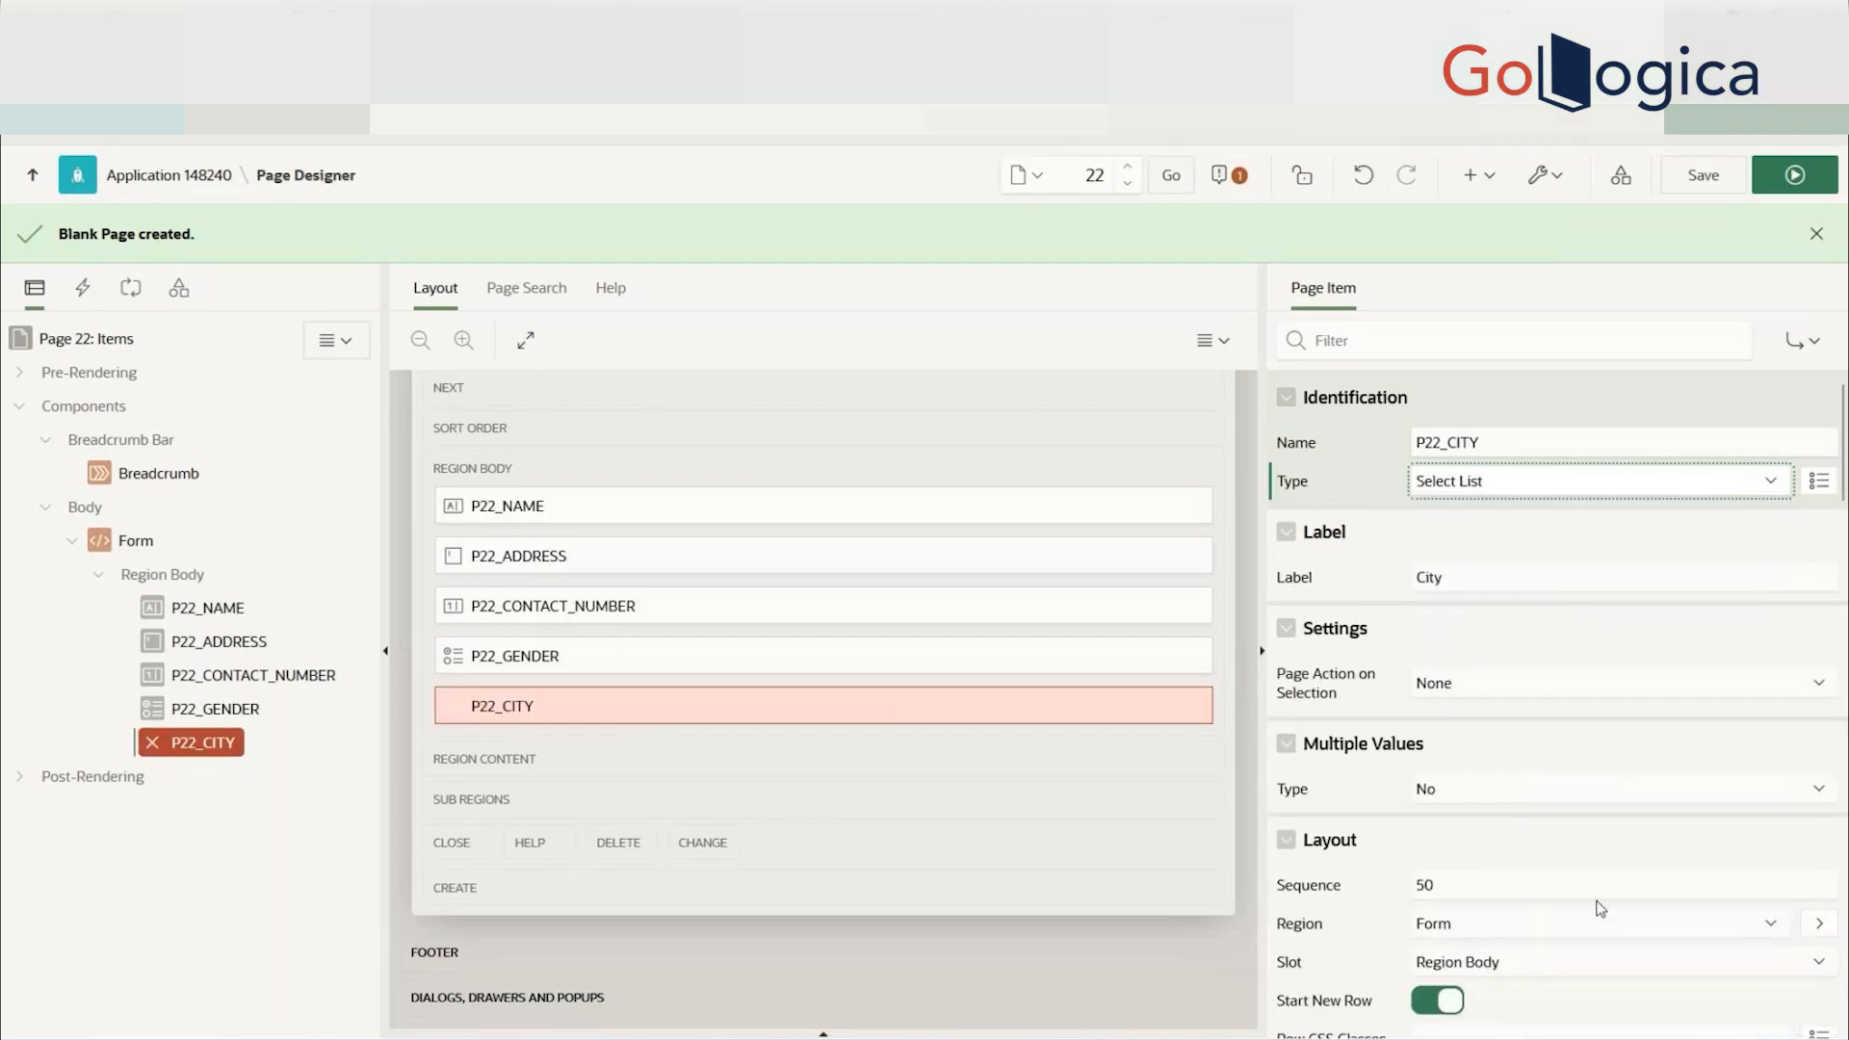
- Base the P22_CITY item's list of values on the shared component DEPT.DNAME
scroll(1599, 906, "down", 10)
left_click(1494, 553)
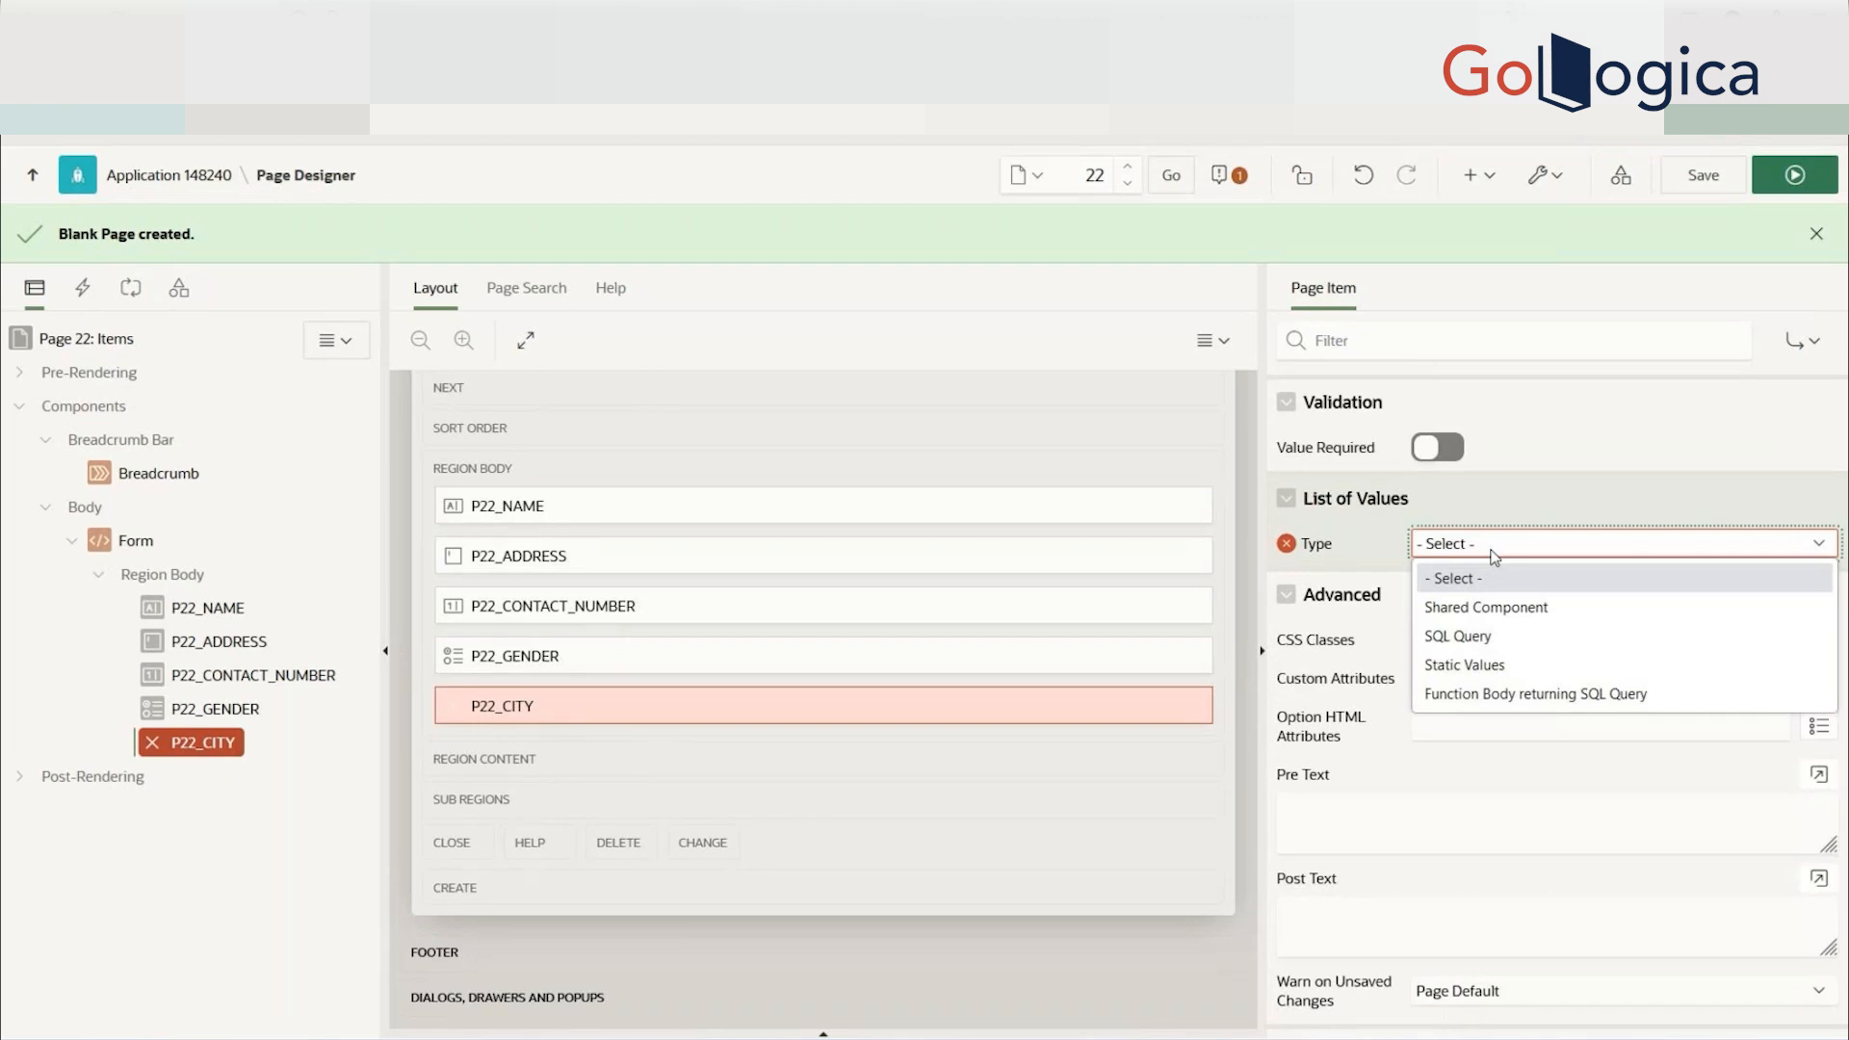
left_click(1463, 638)
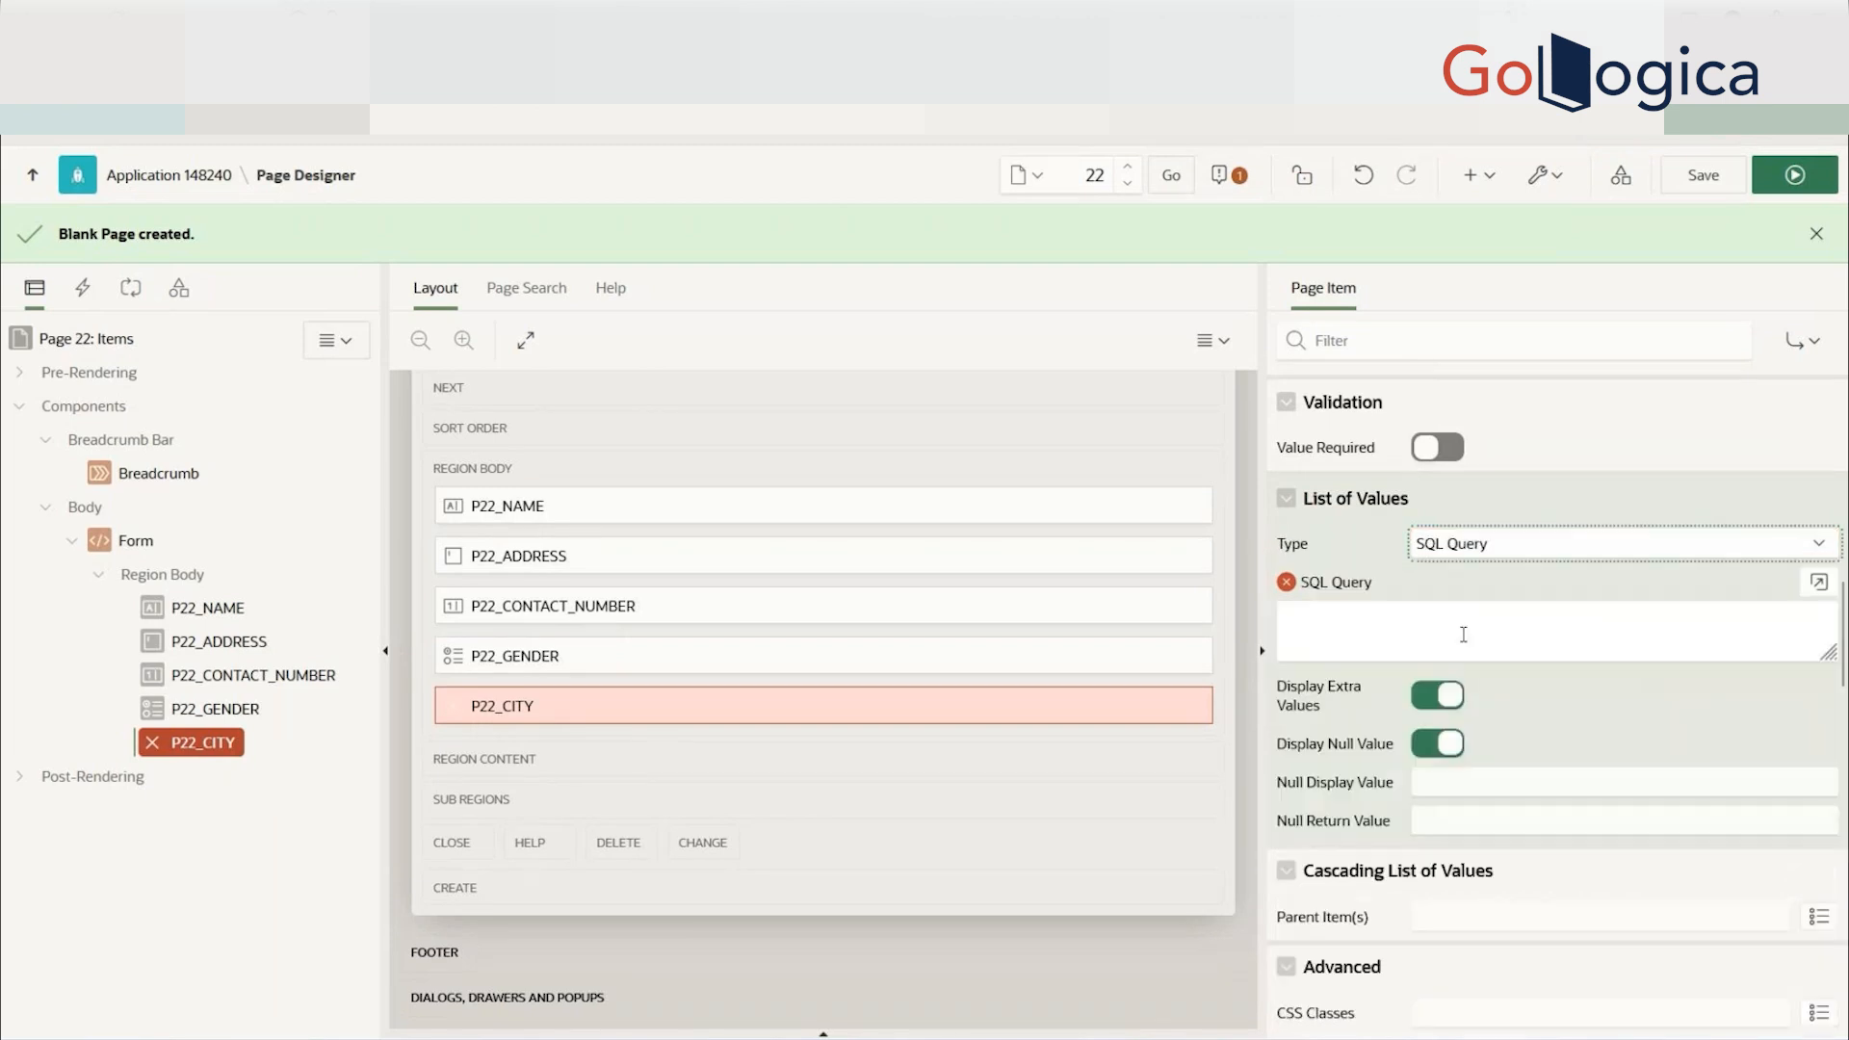
left_click(1483, 546)
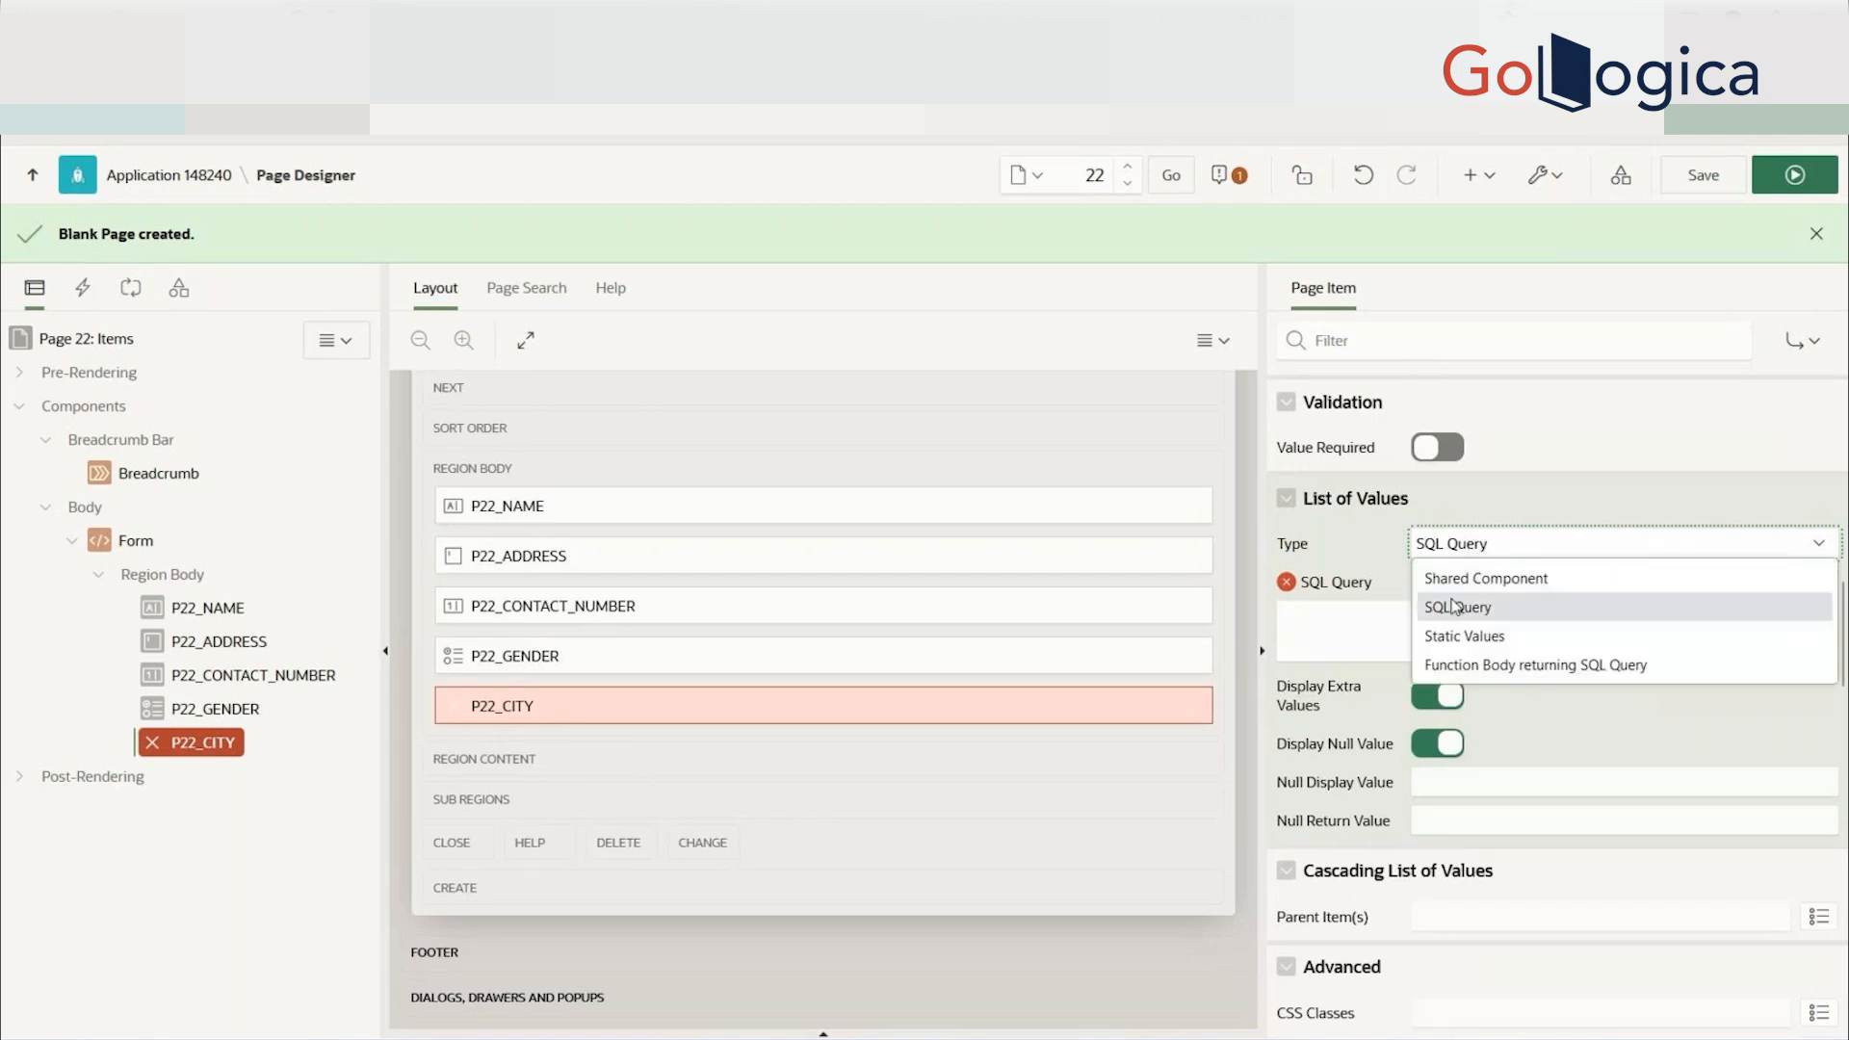
left_click(1478, 575)
left_click(1483, 587)
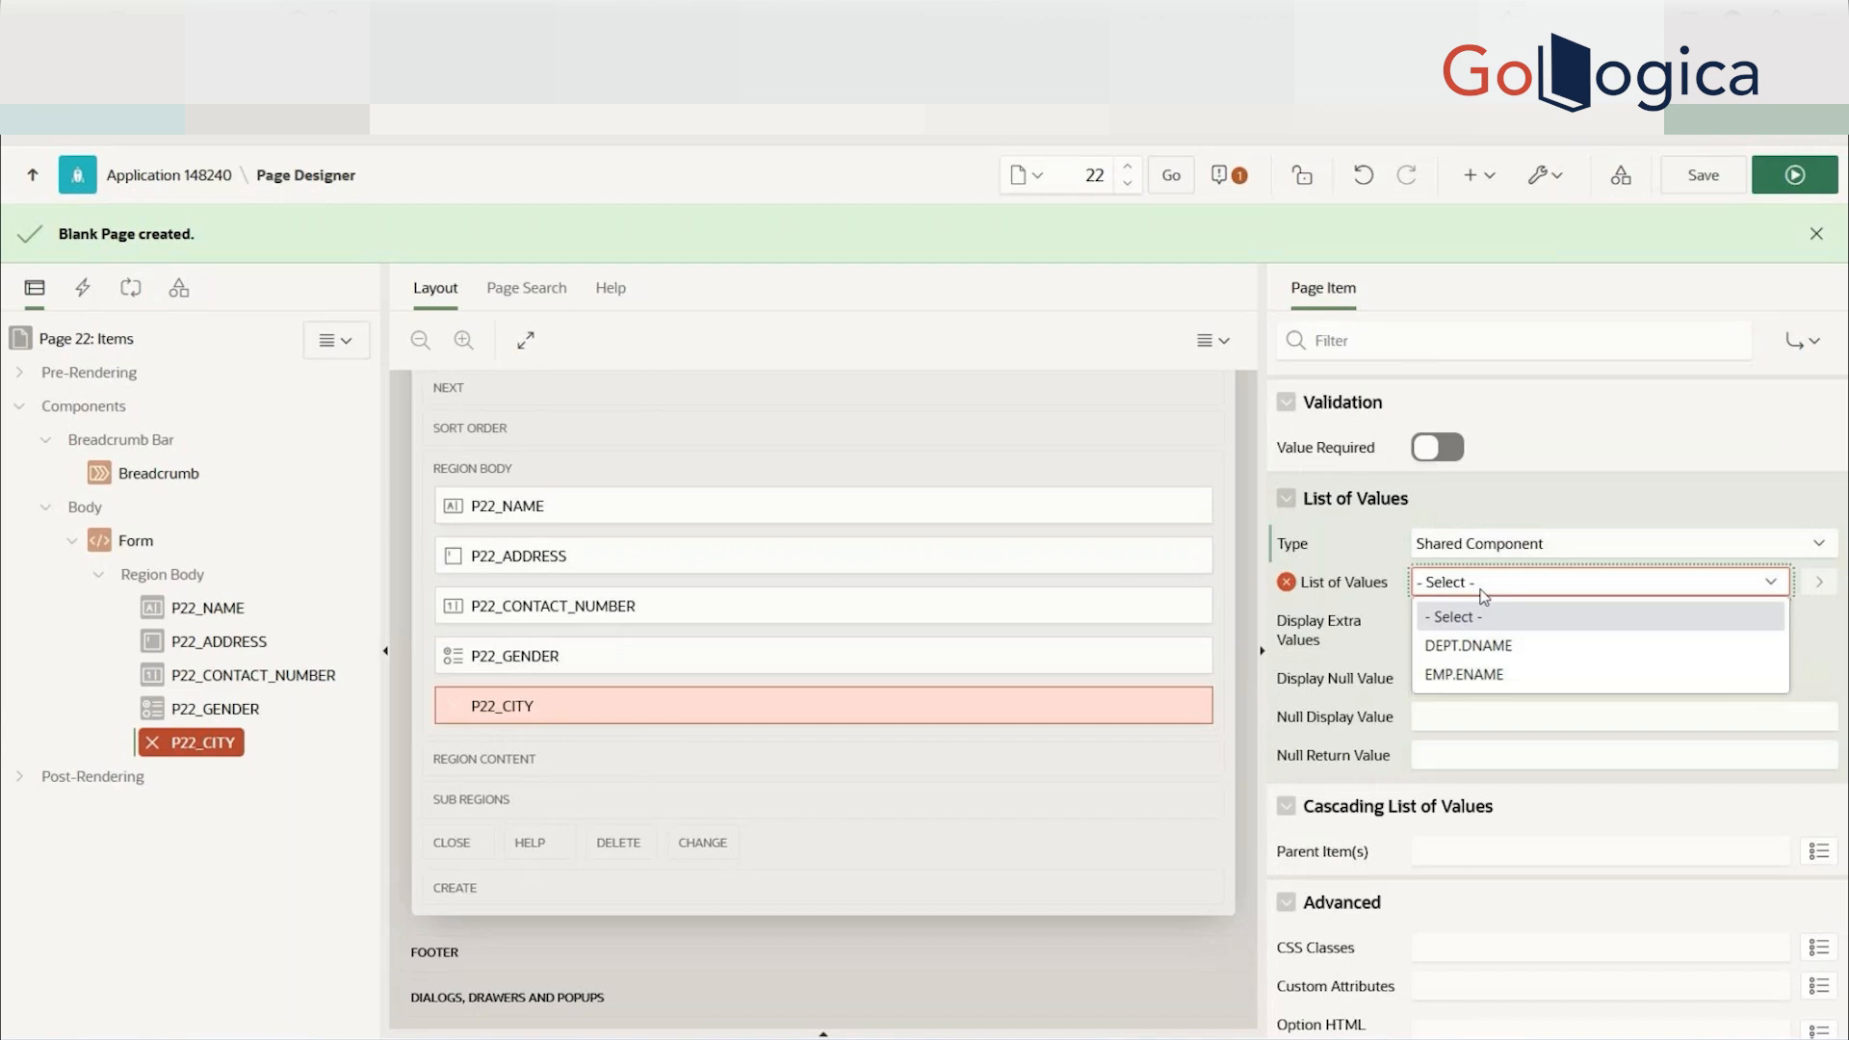
left_click(1472, 646)
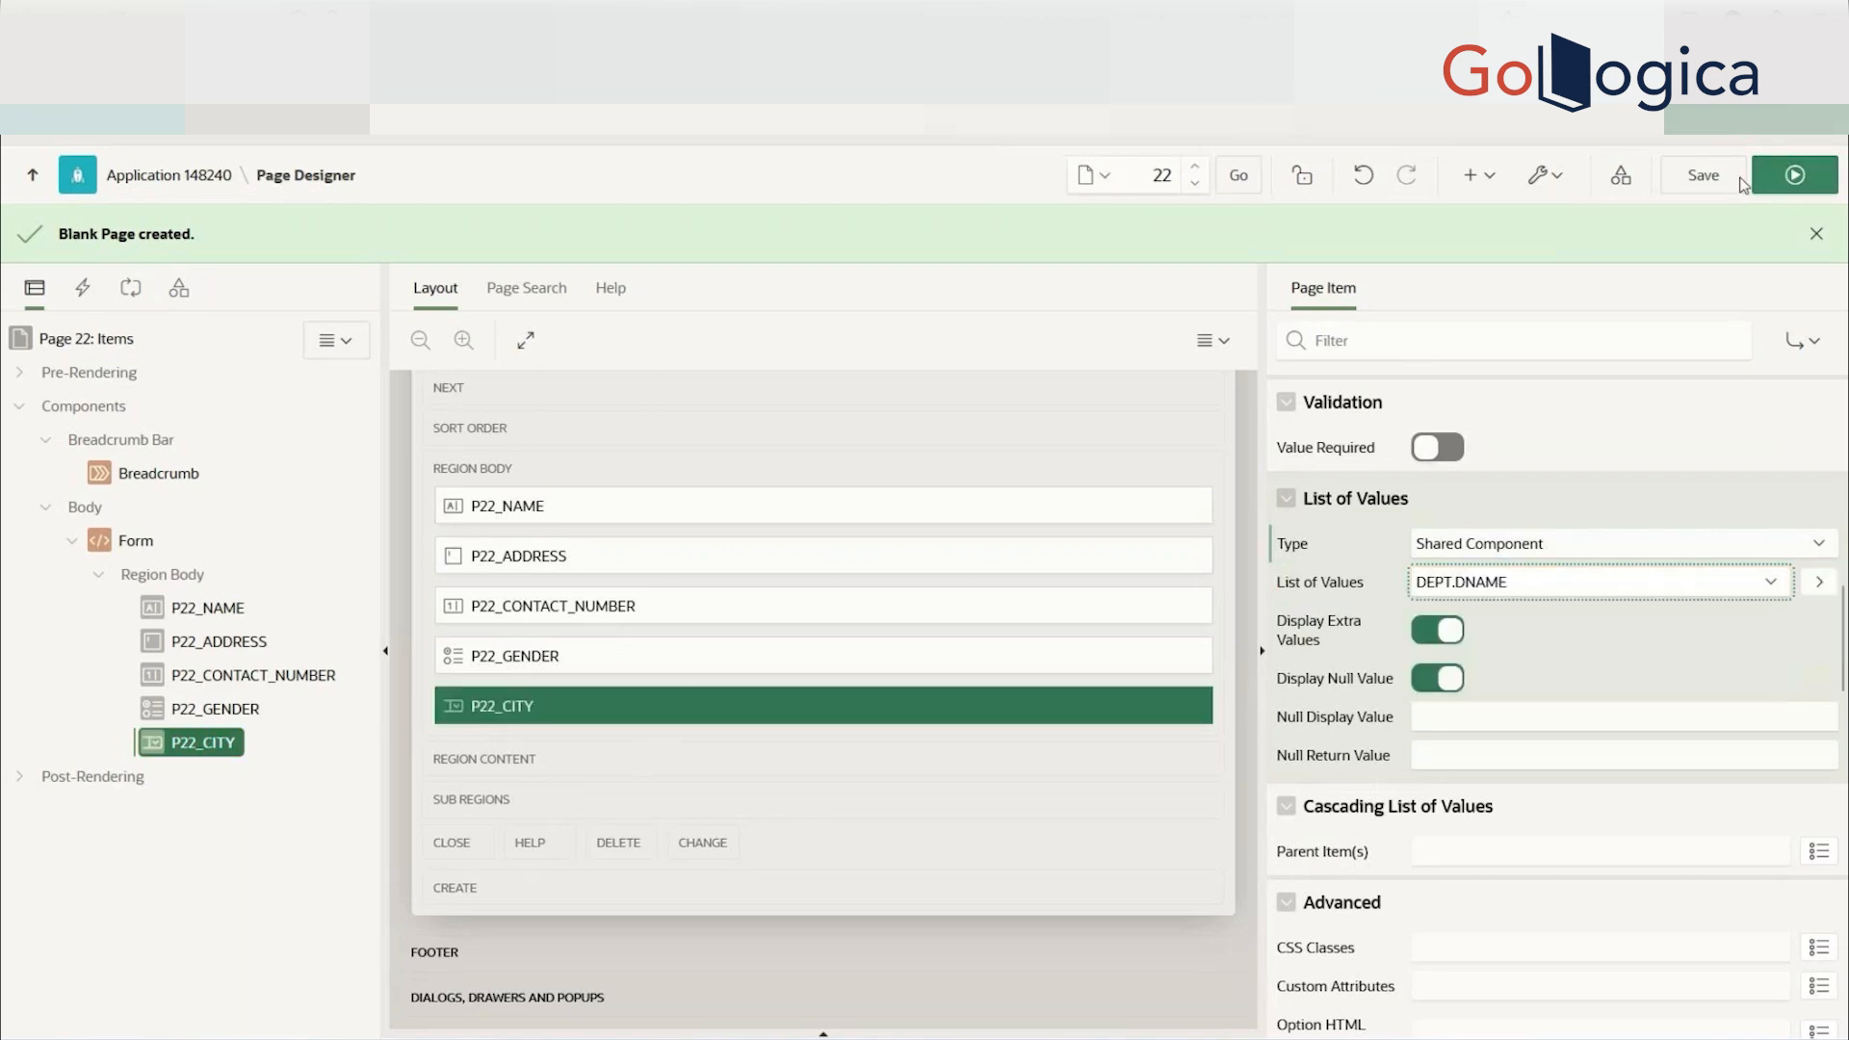
- Save the page, reload the running Items page and examine the options in the City list
left_click(1700, 191)
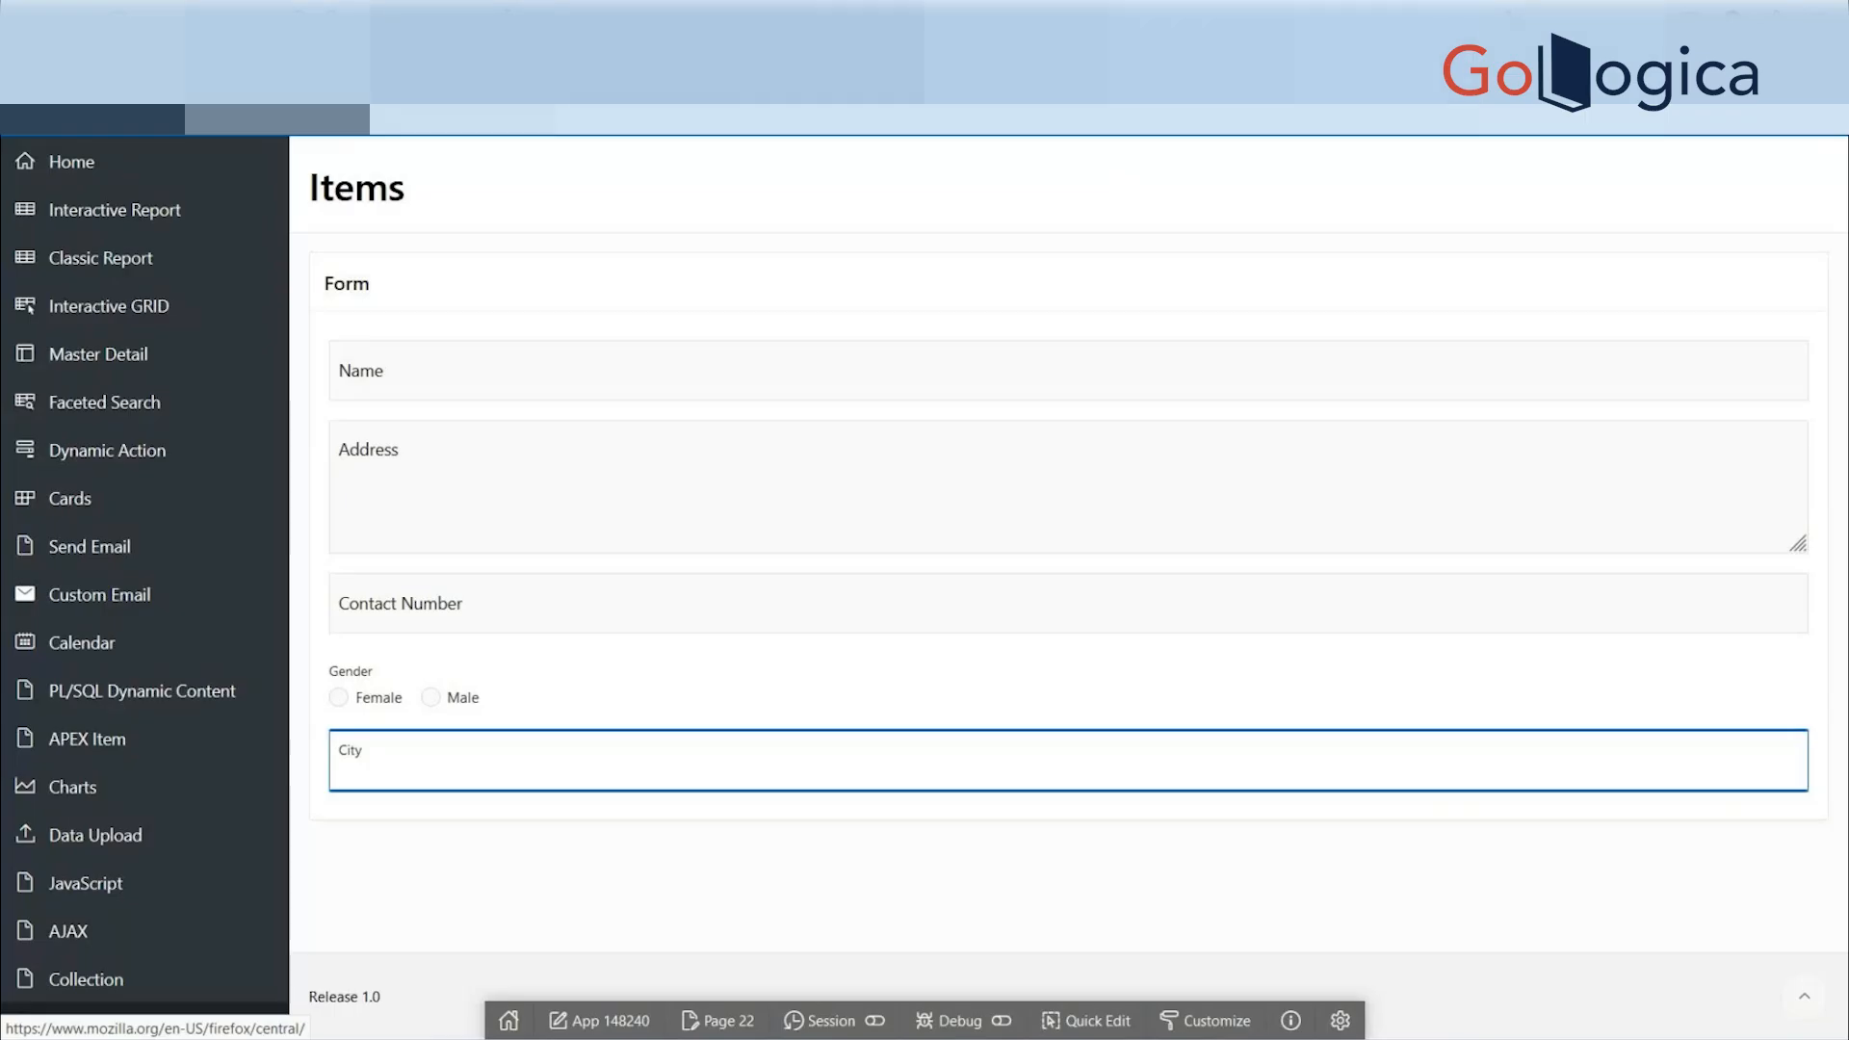
left_click(578, 23)
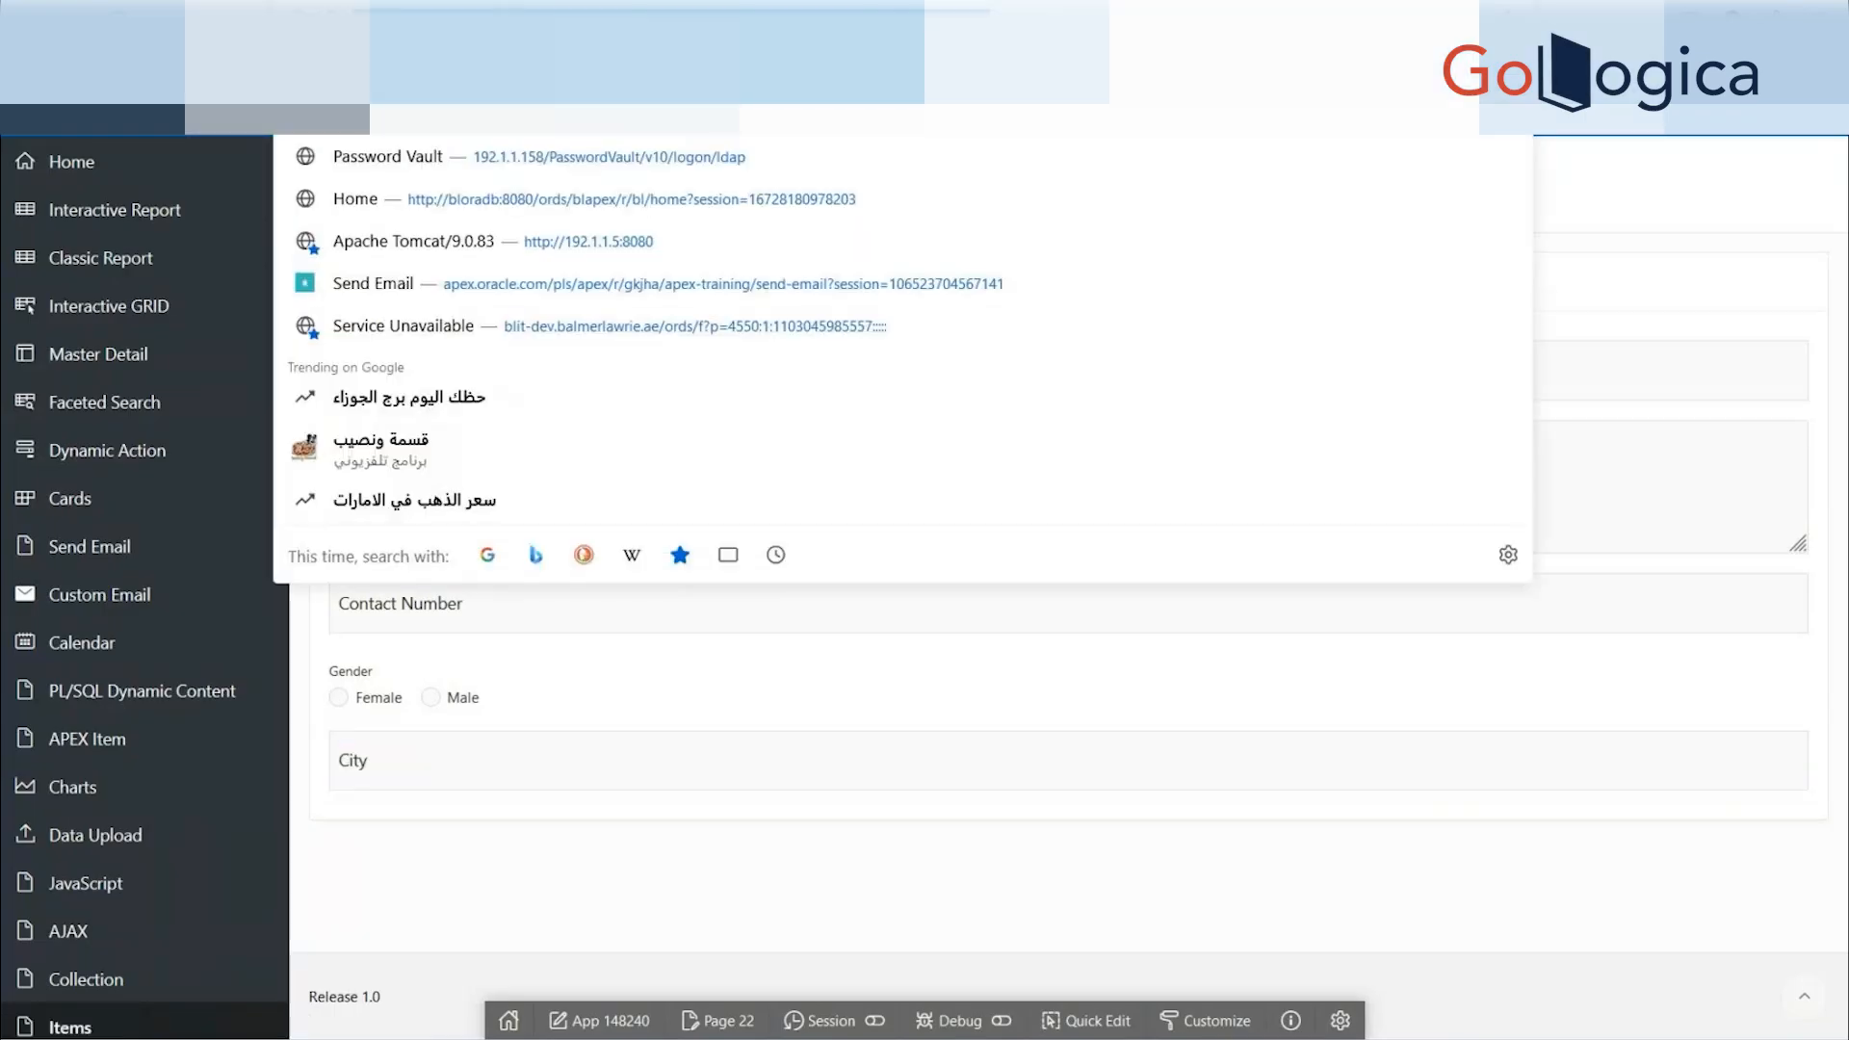
key("Return")
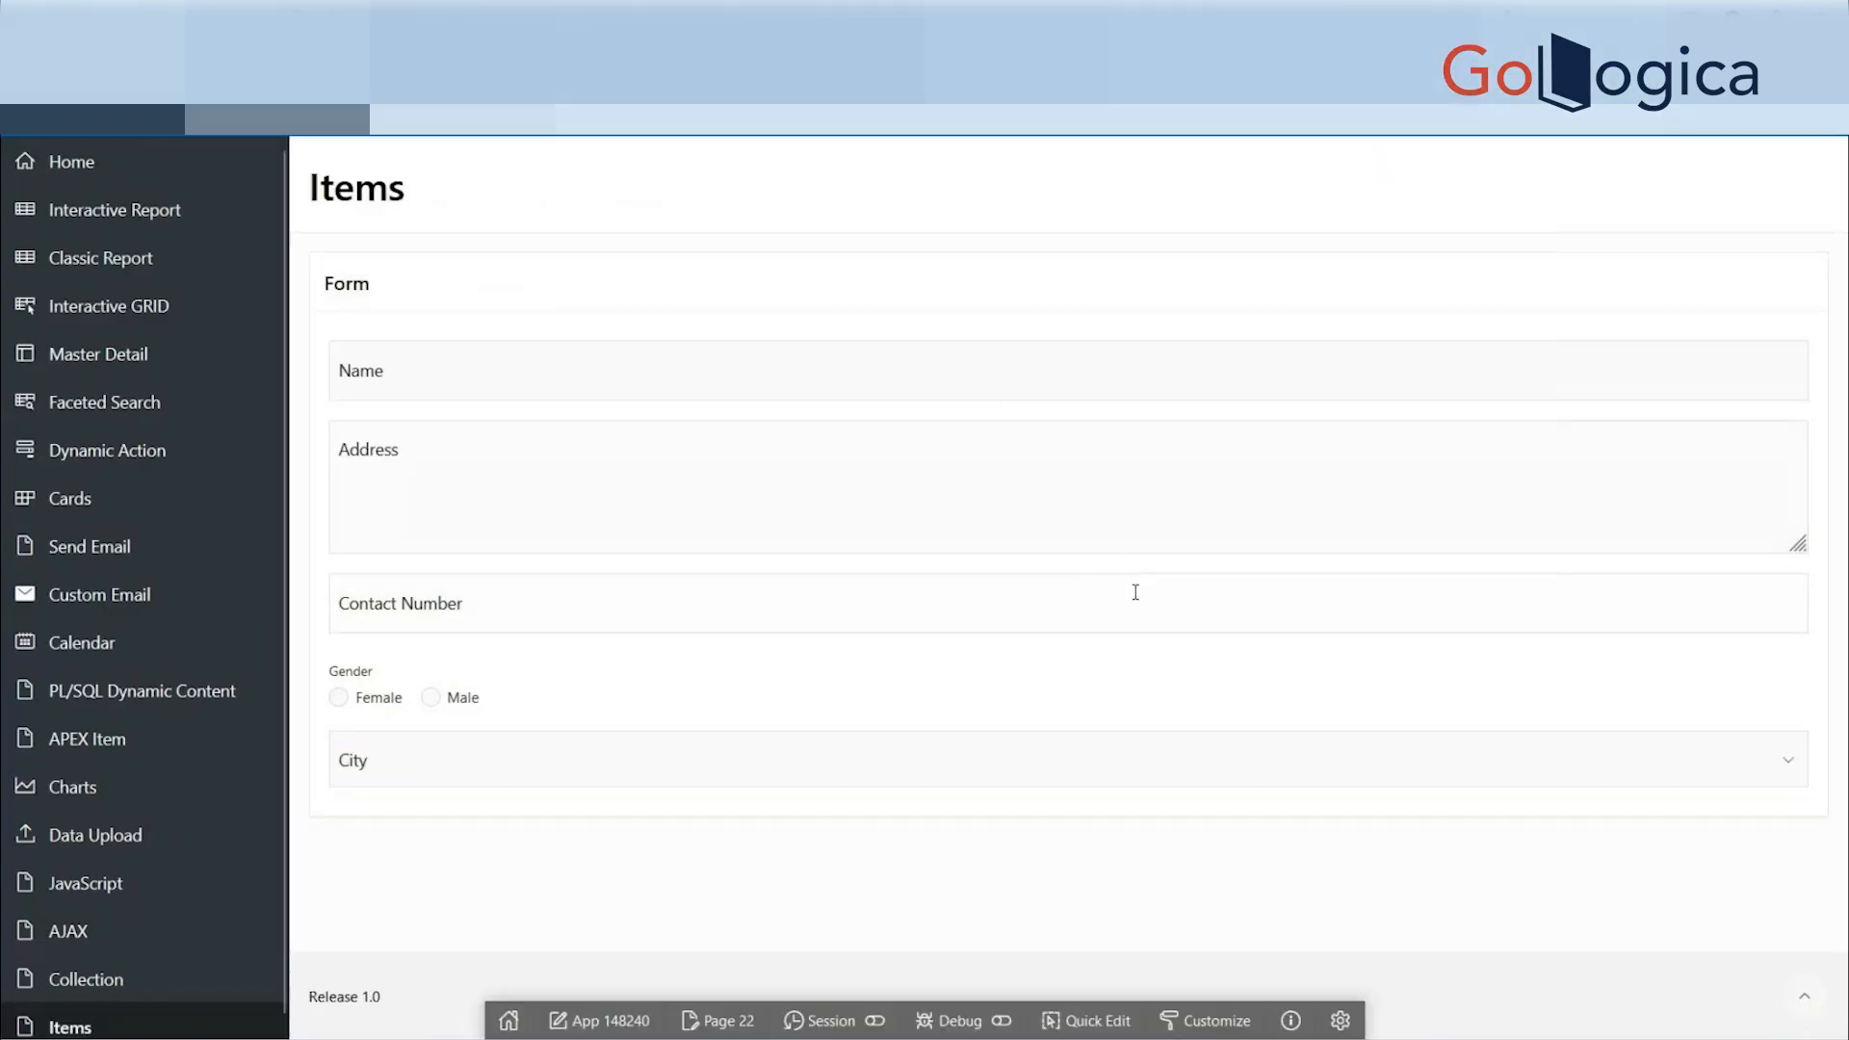
left_click(1705, 774)
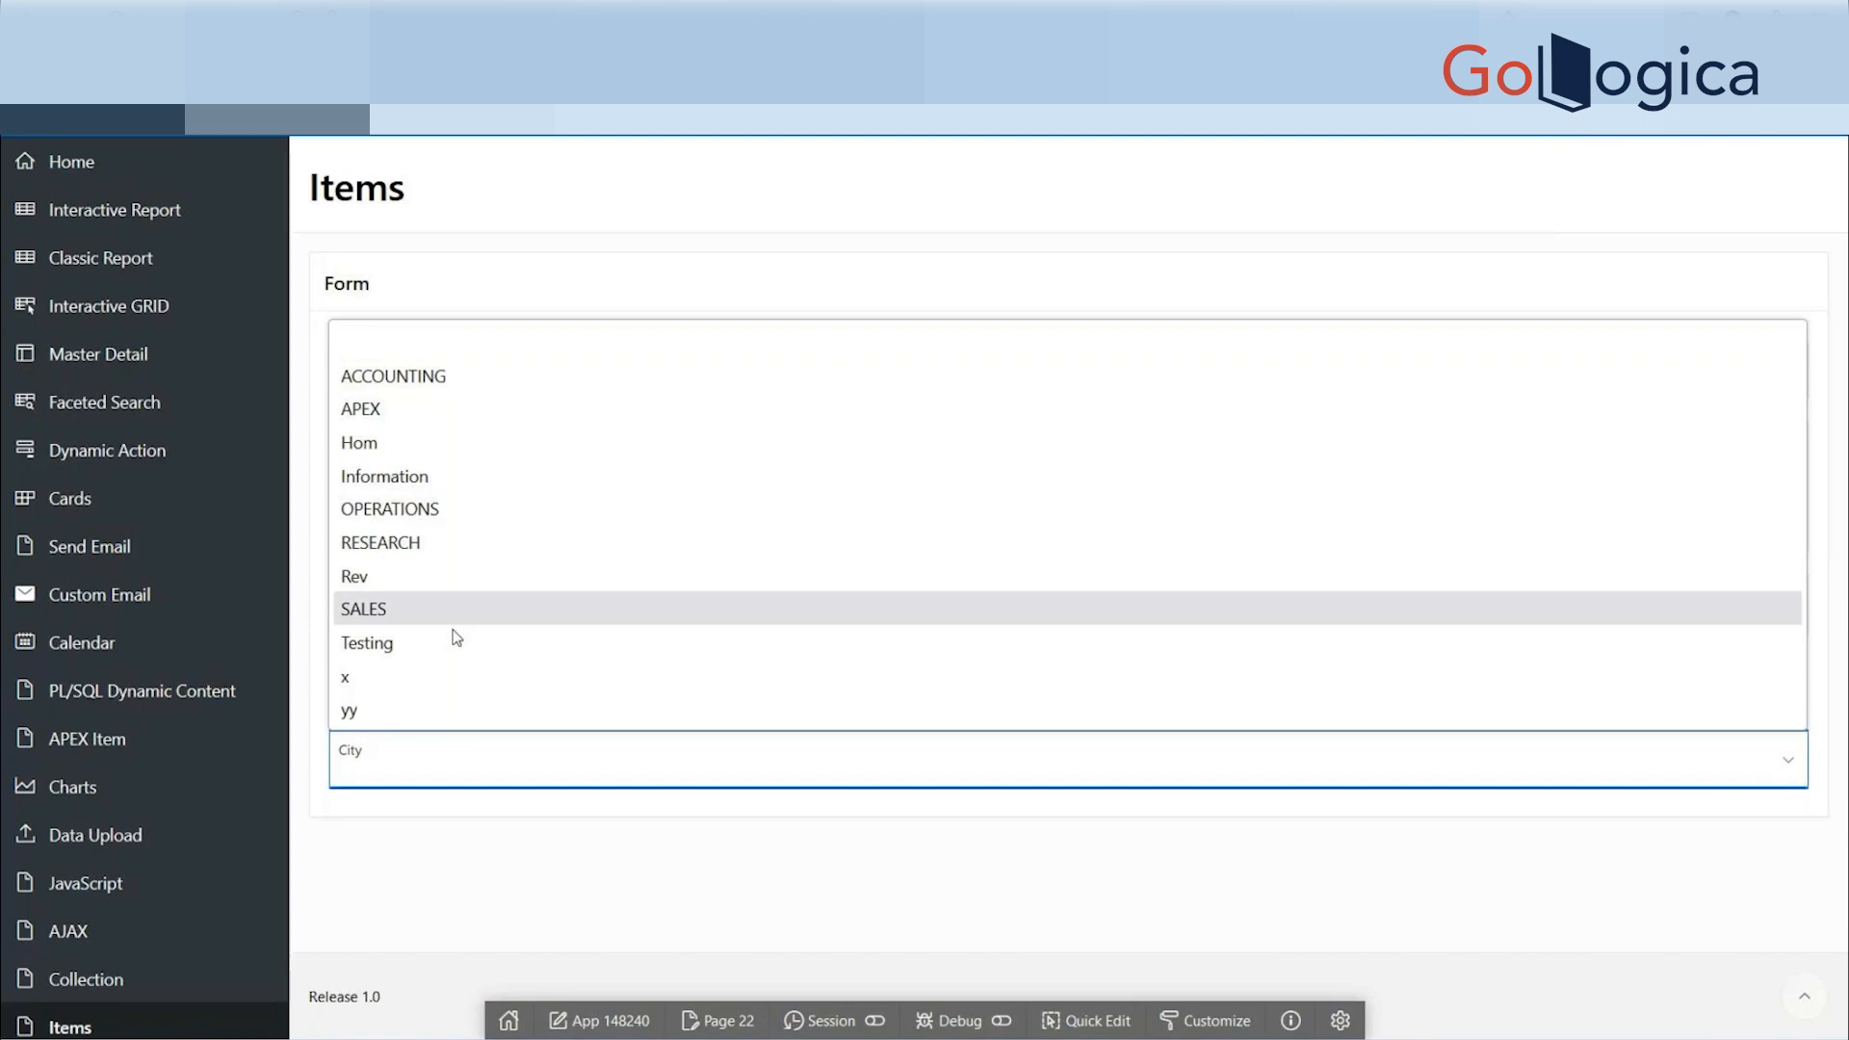
left_click(518, 189)
left_click(442, 752)
left_click(442, 750)
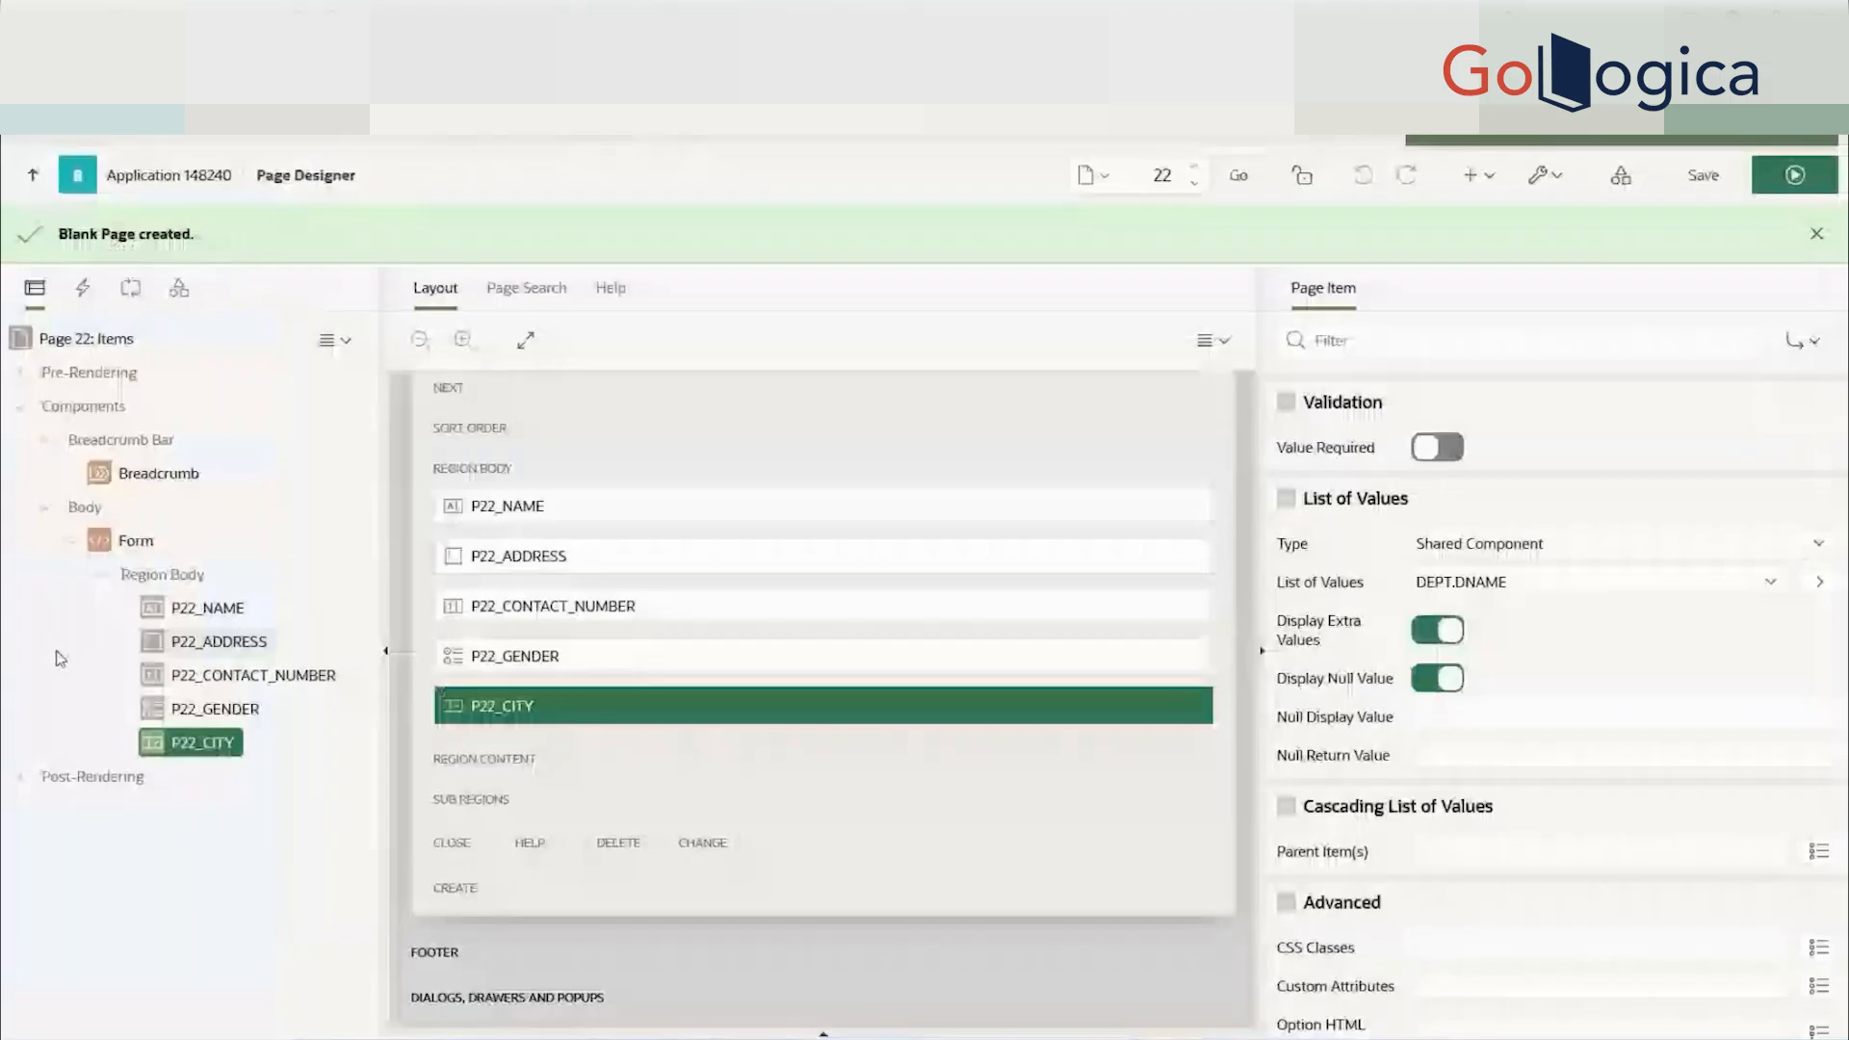
- Create another page item in the Form region's body and name it P22_COUNTRY
right_click(165, 572)
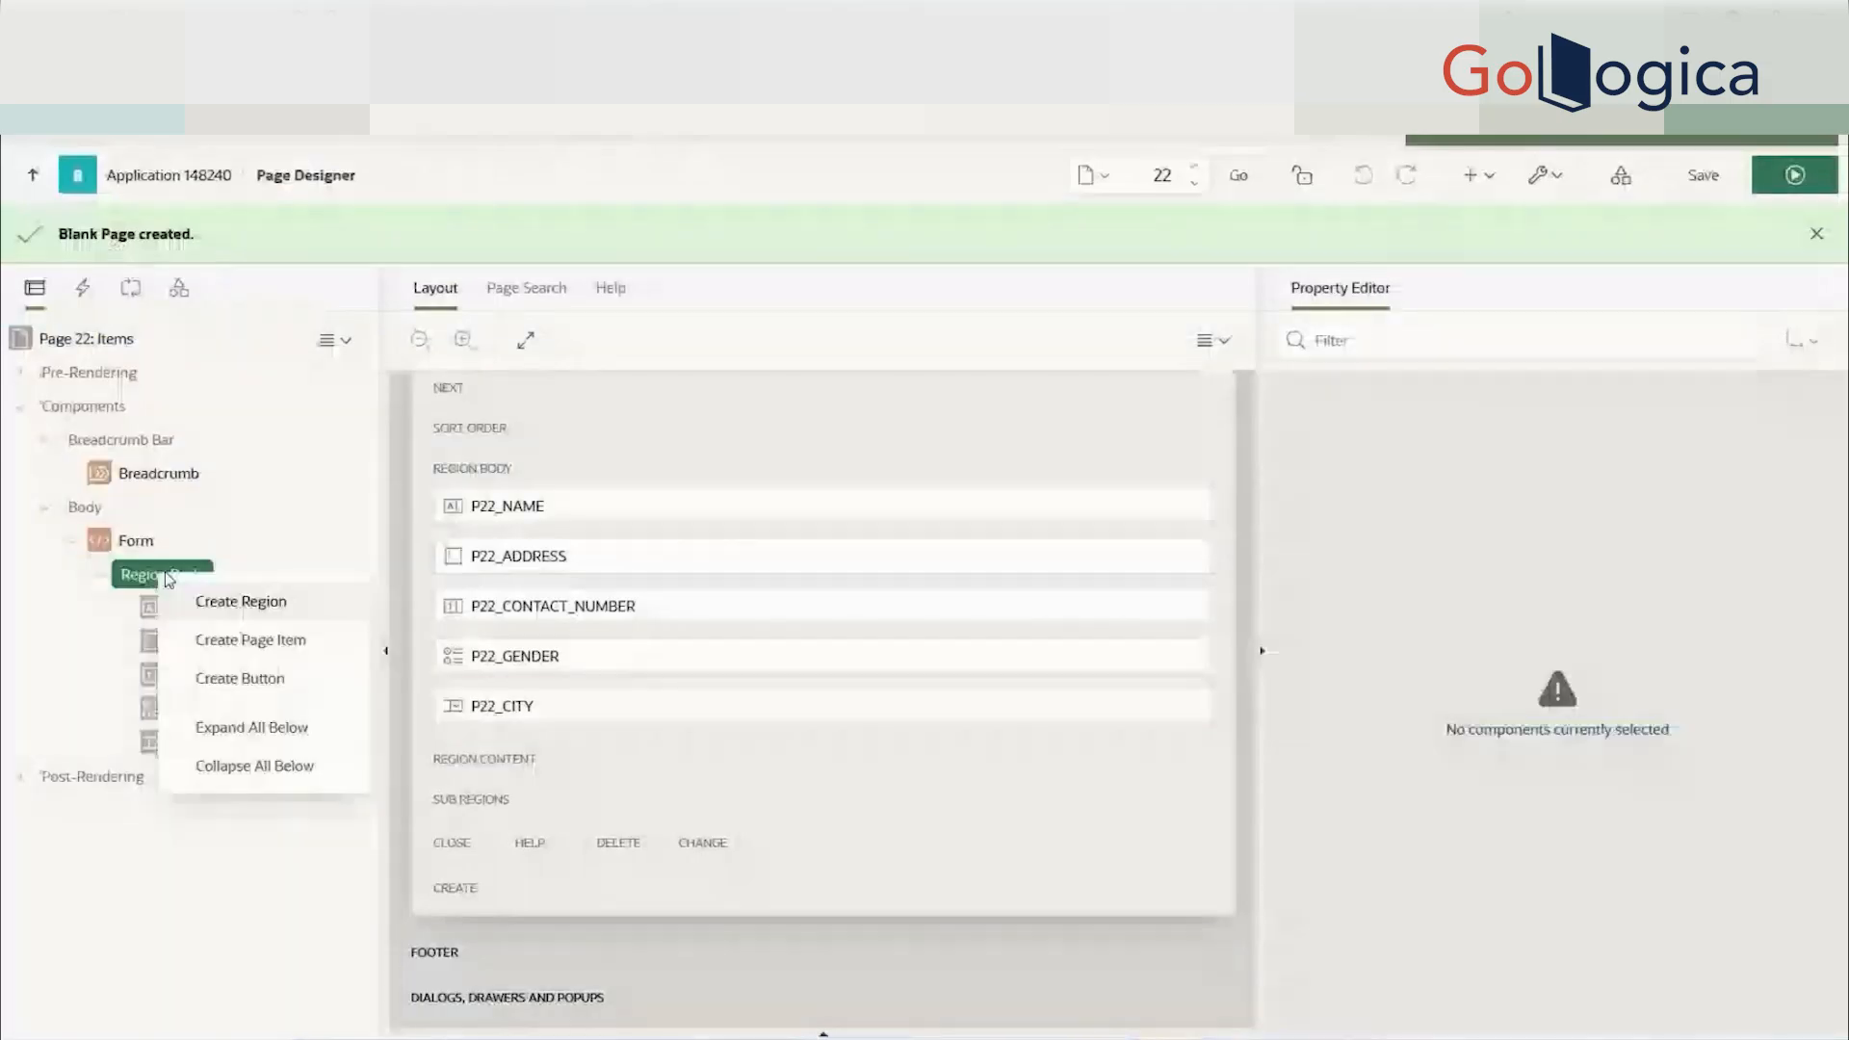
left_click(241, 644)
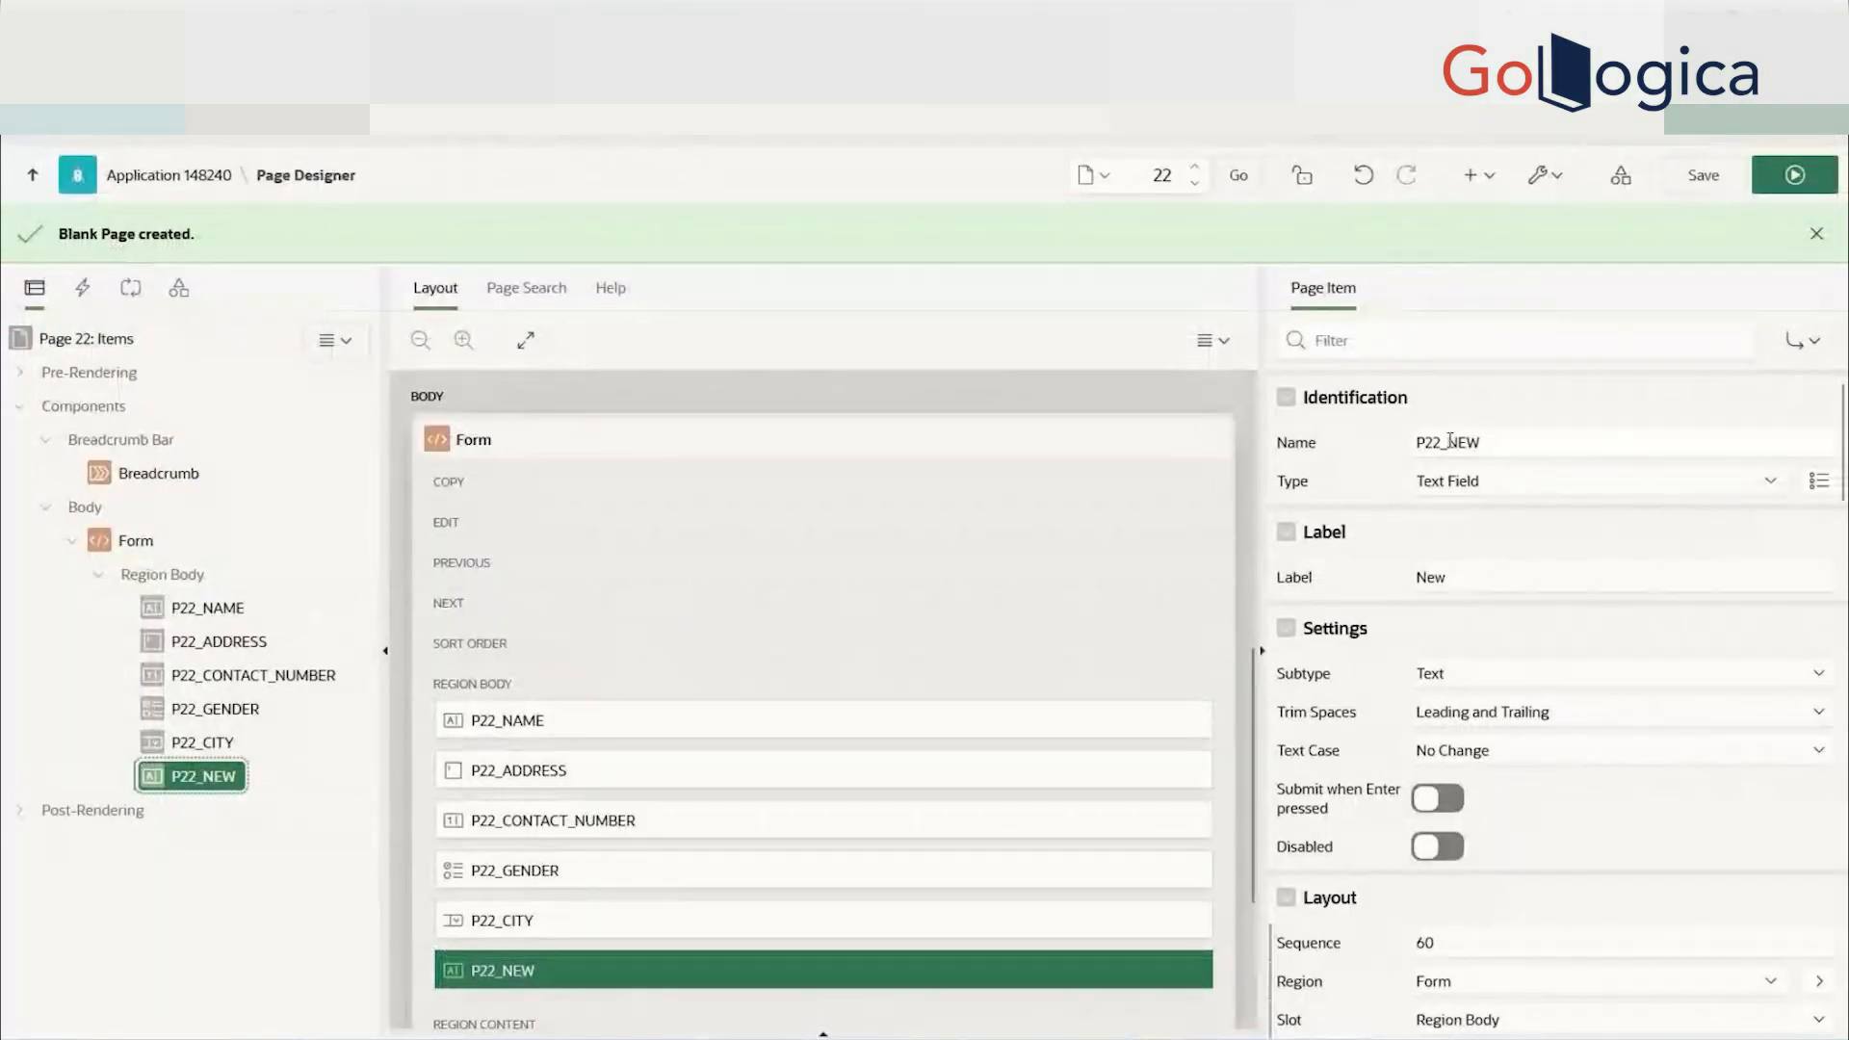
left_click(1505, 441)
left_click(1505, 441)
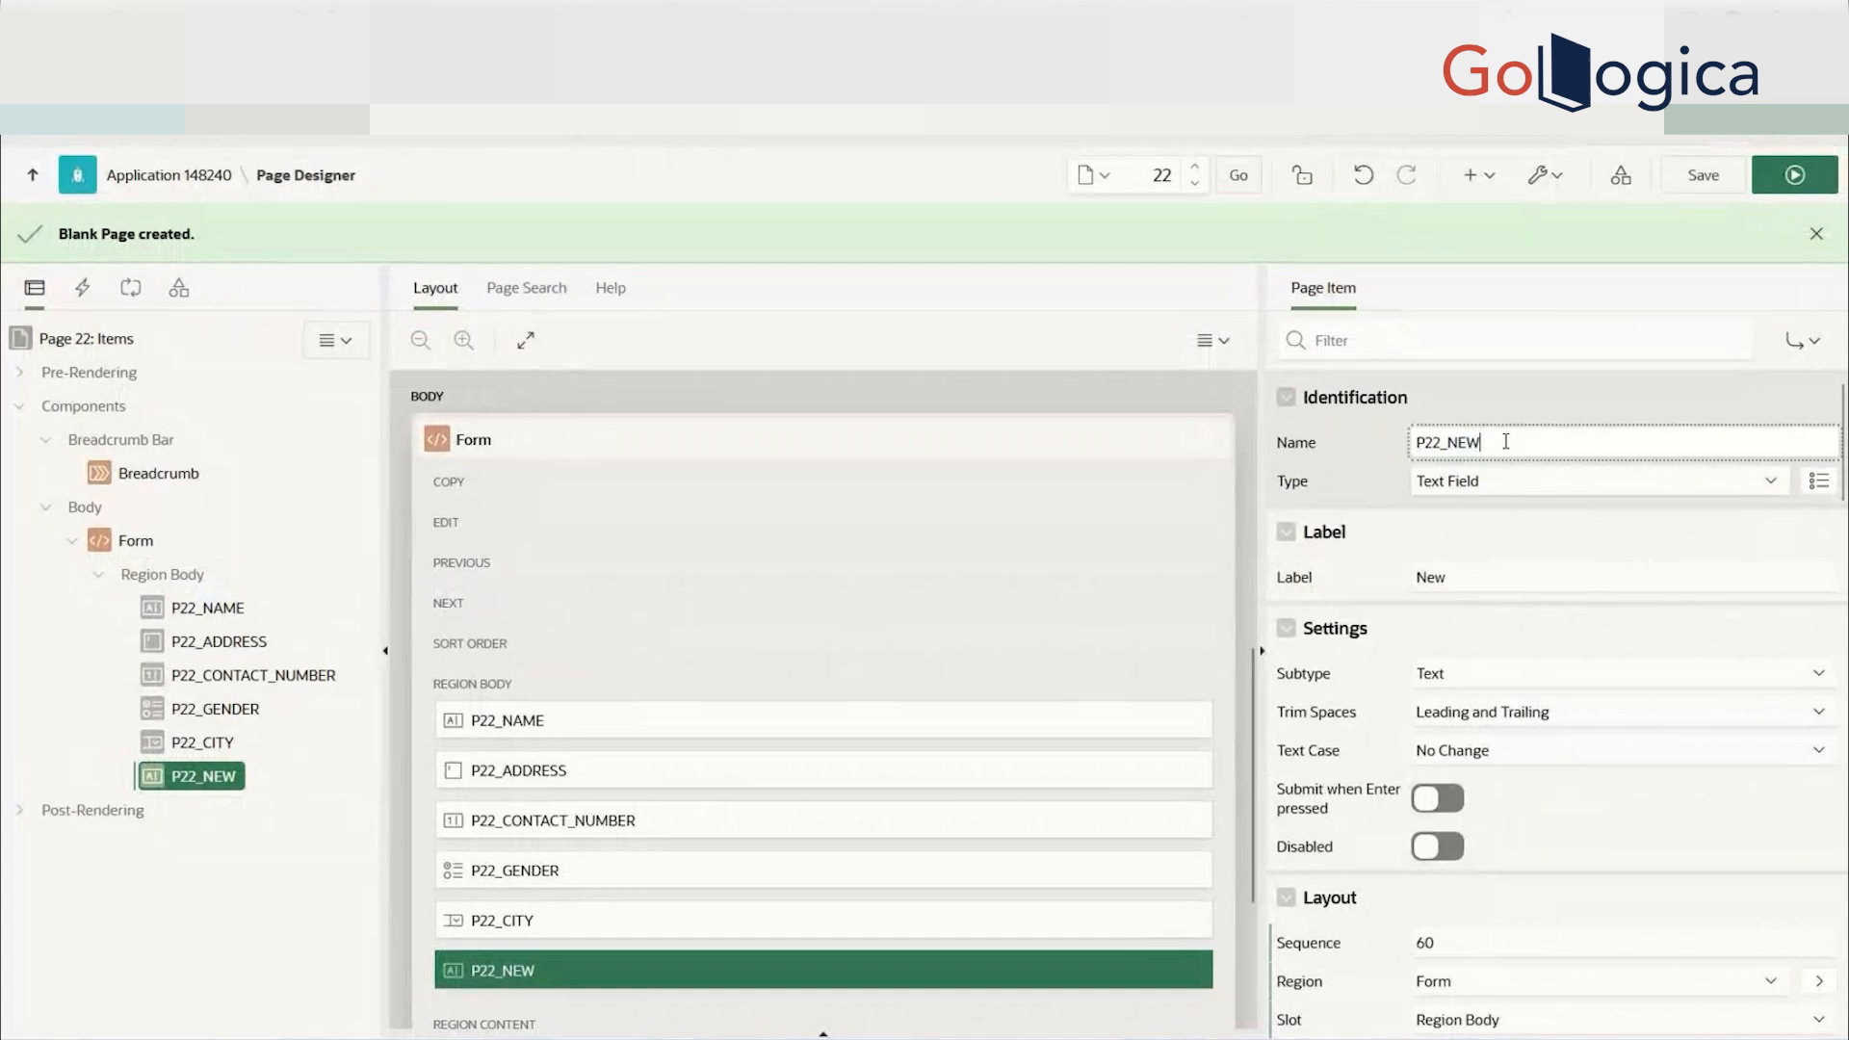
left_click_drag(1452, 441, 1505, 446)
type("COUNTRY")
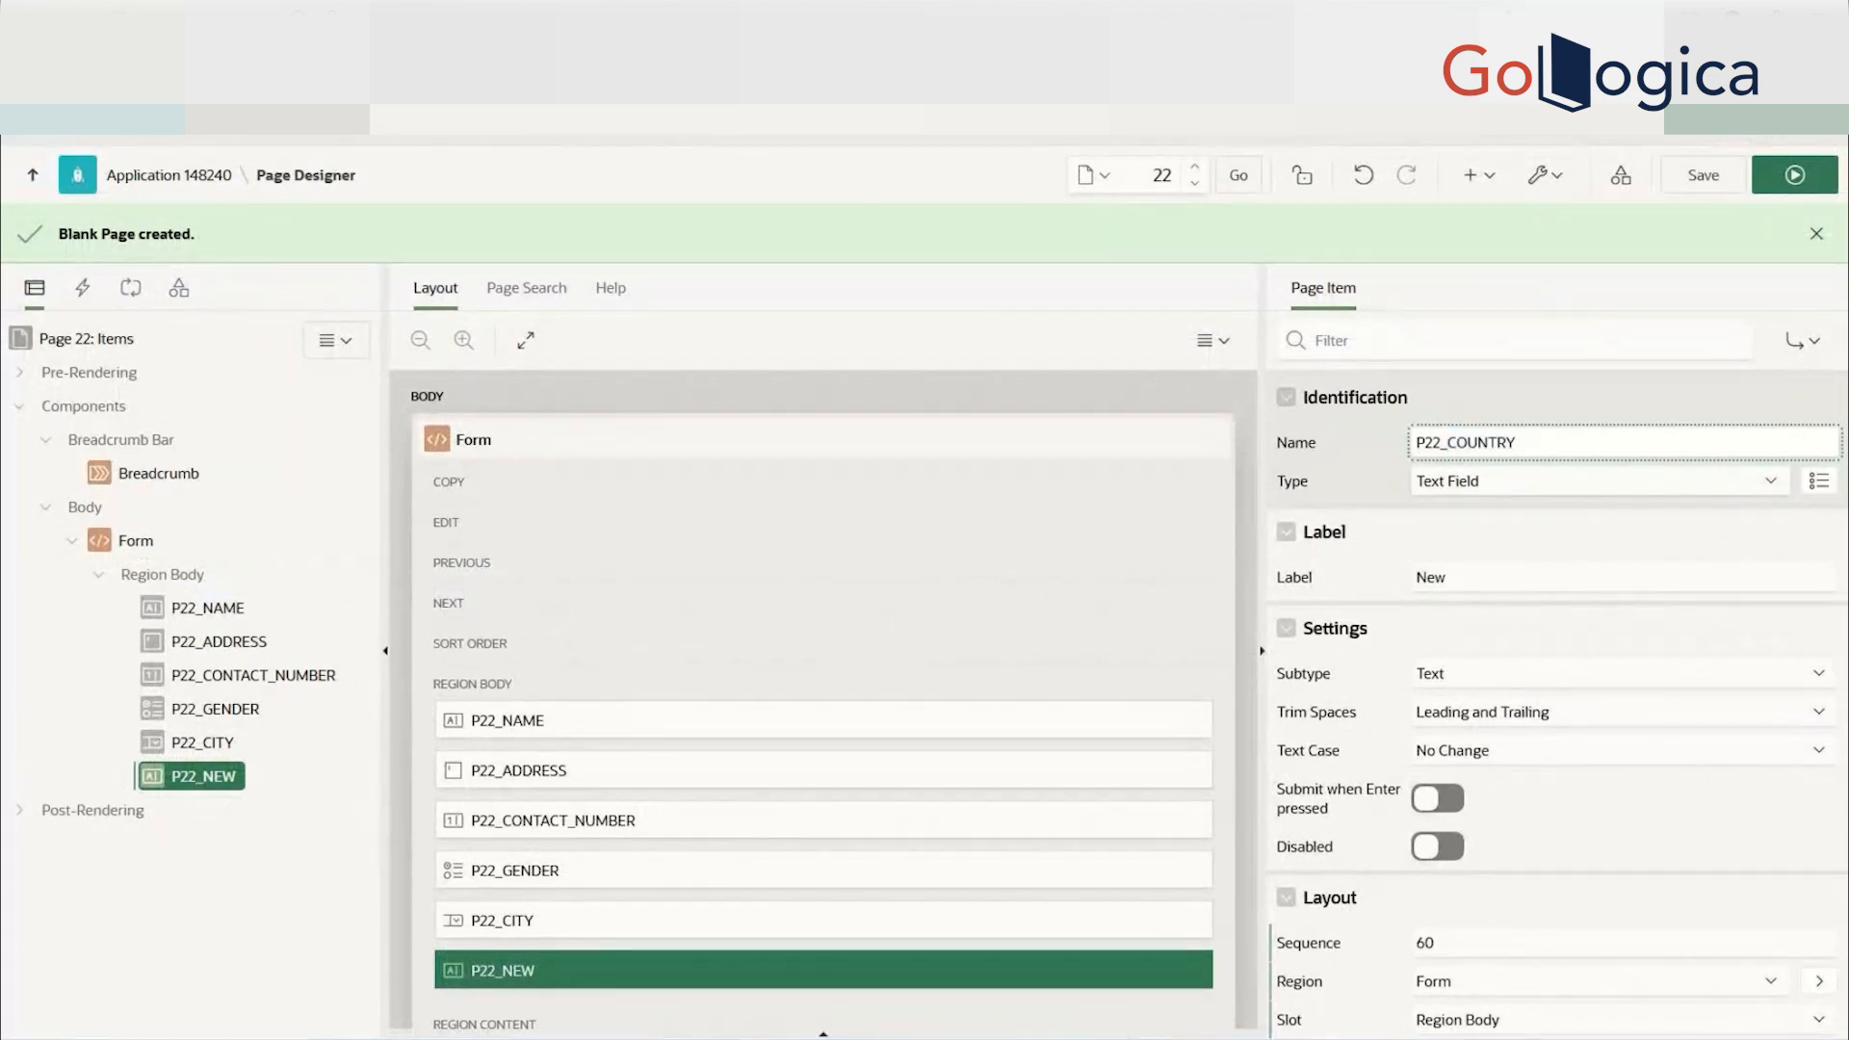
left_click(817, 139)
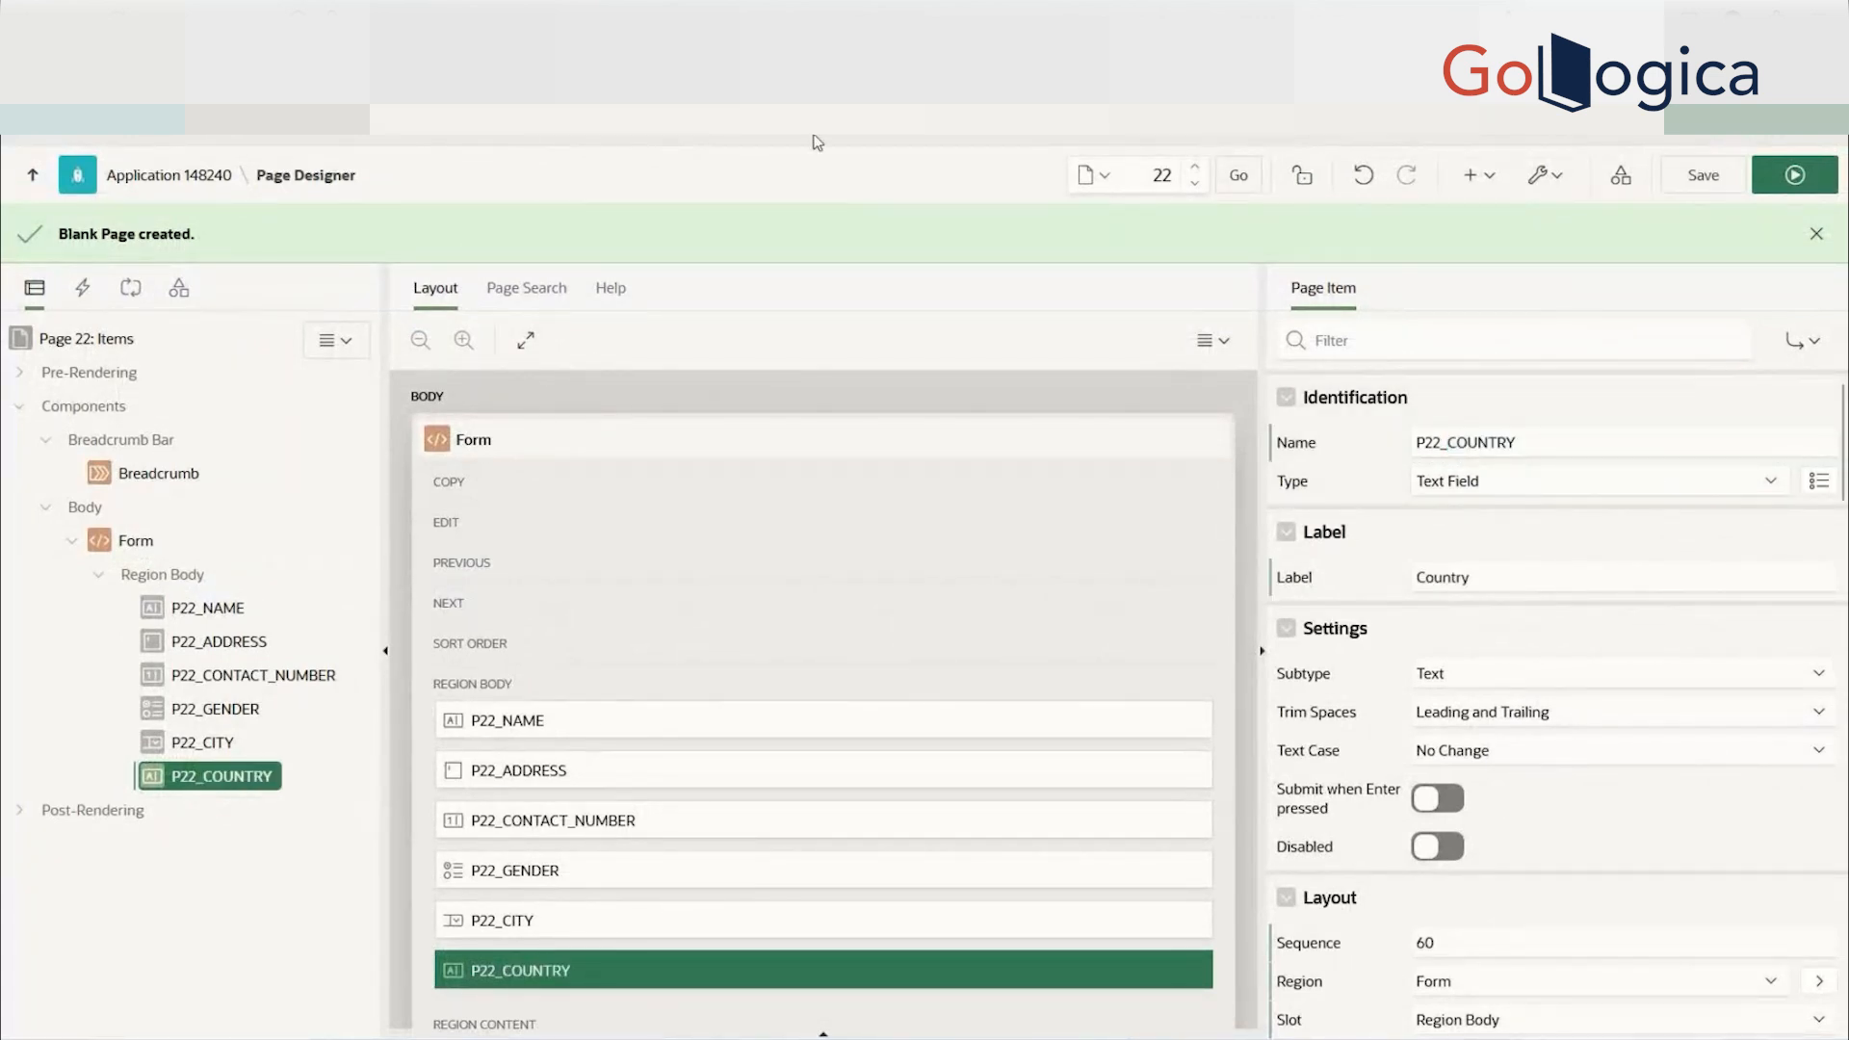
- Save and run the Items page and try the Country field
left_click(1695, 181)
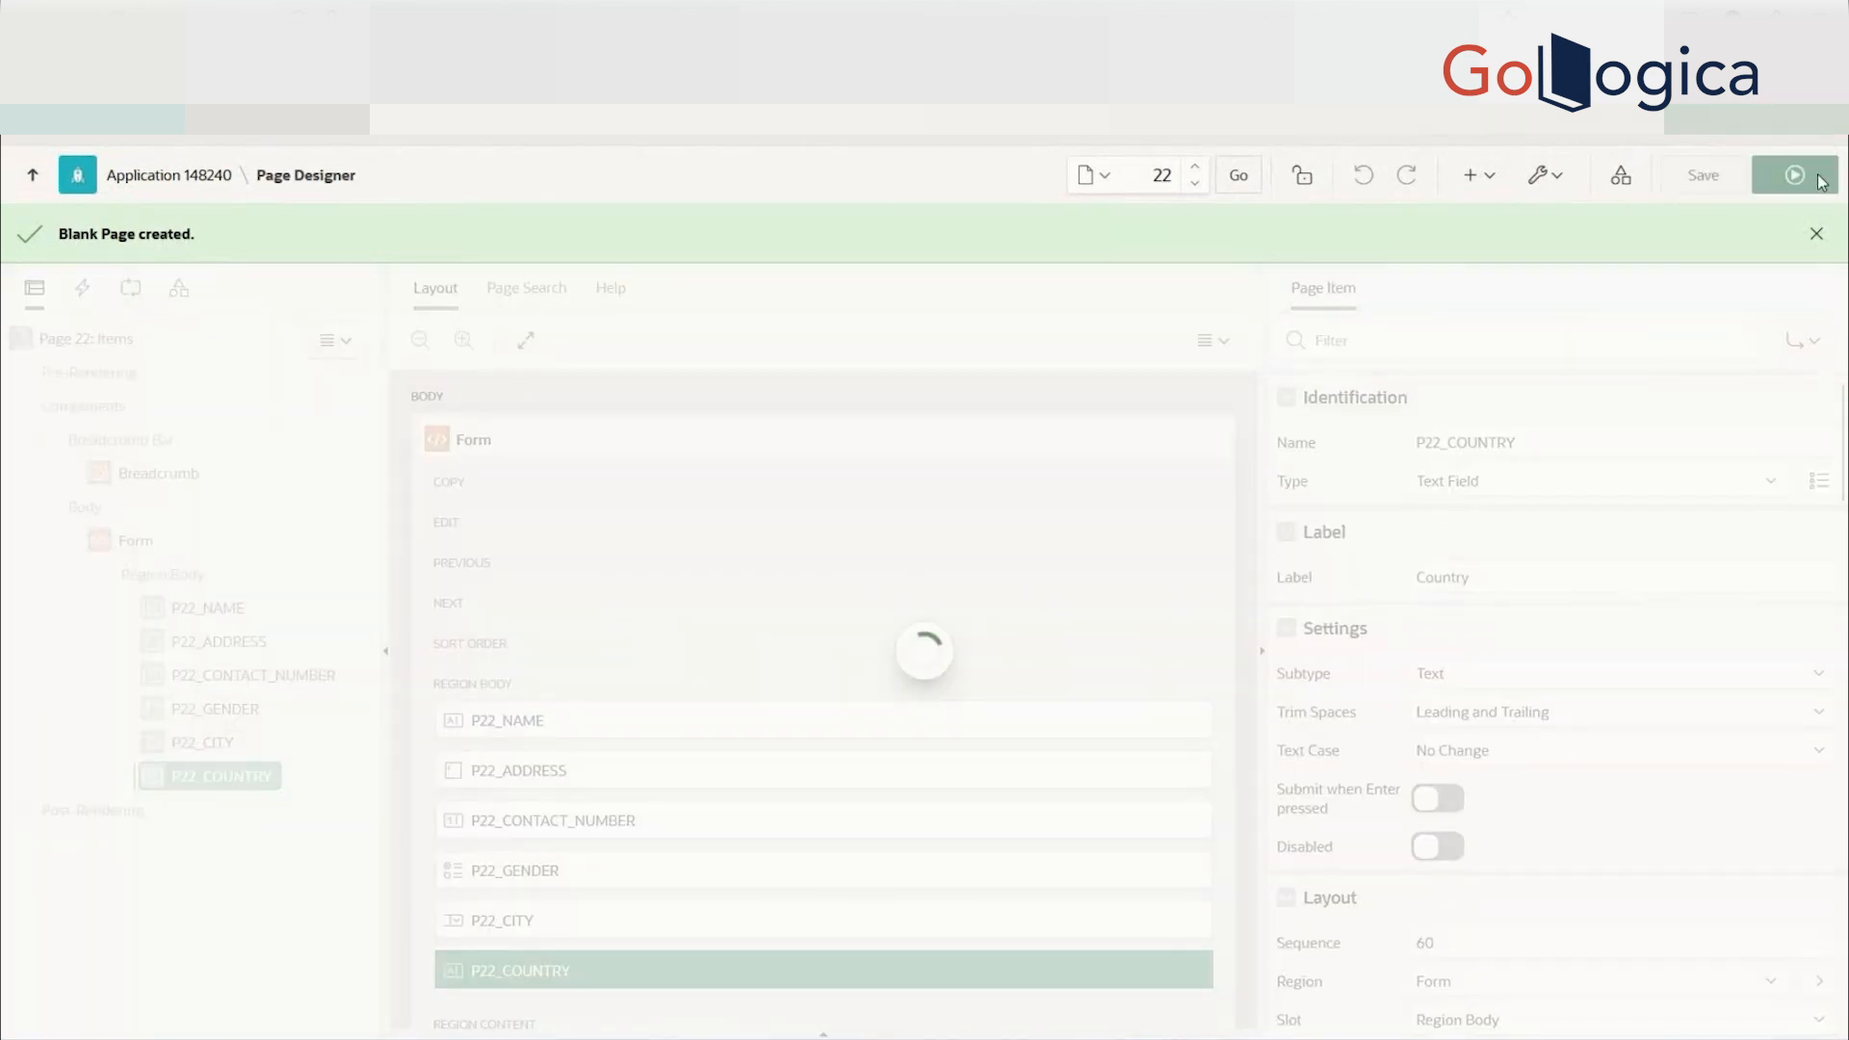
left_click(1795, 176)
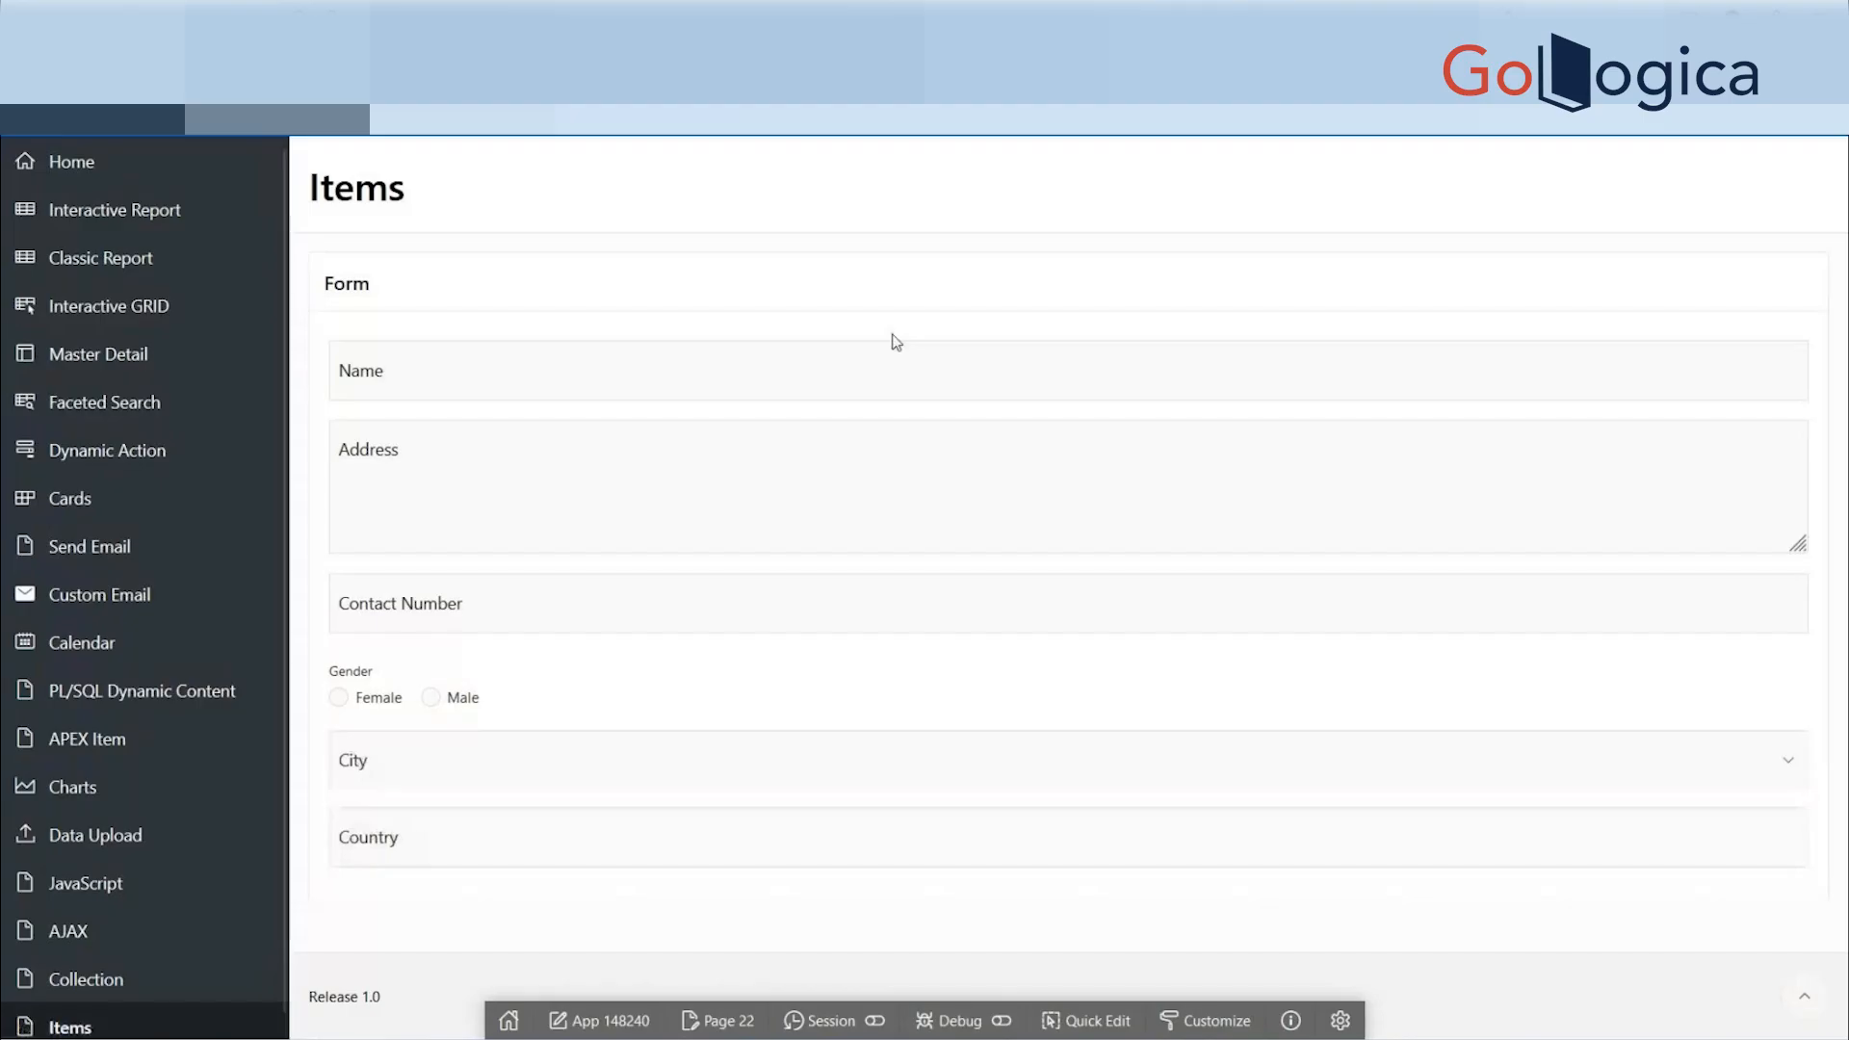
left_click(544, 837)
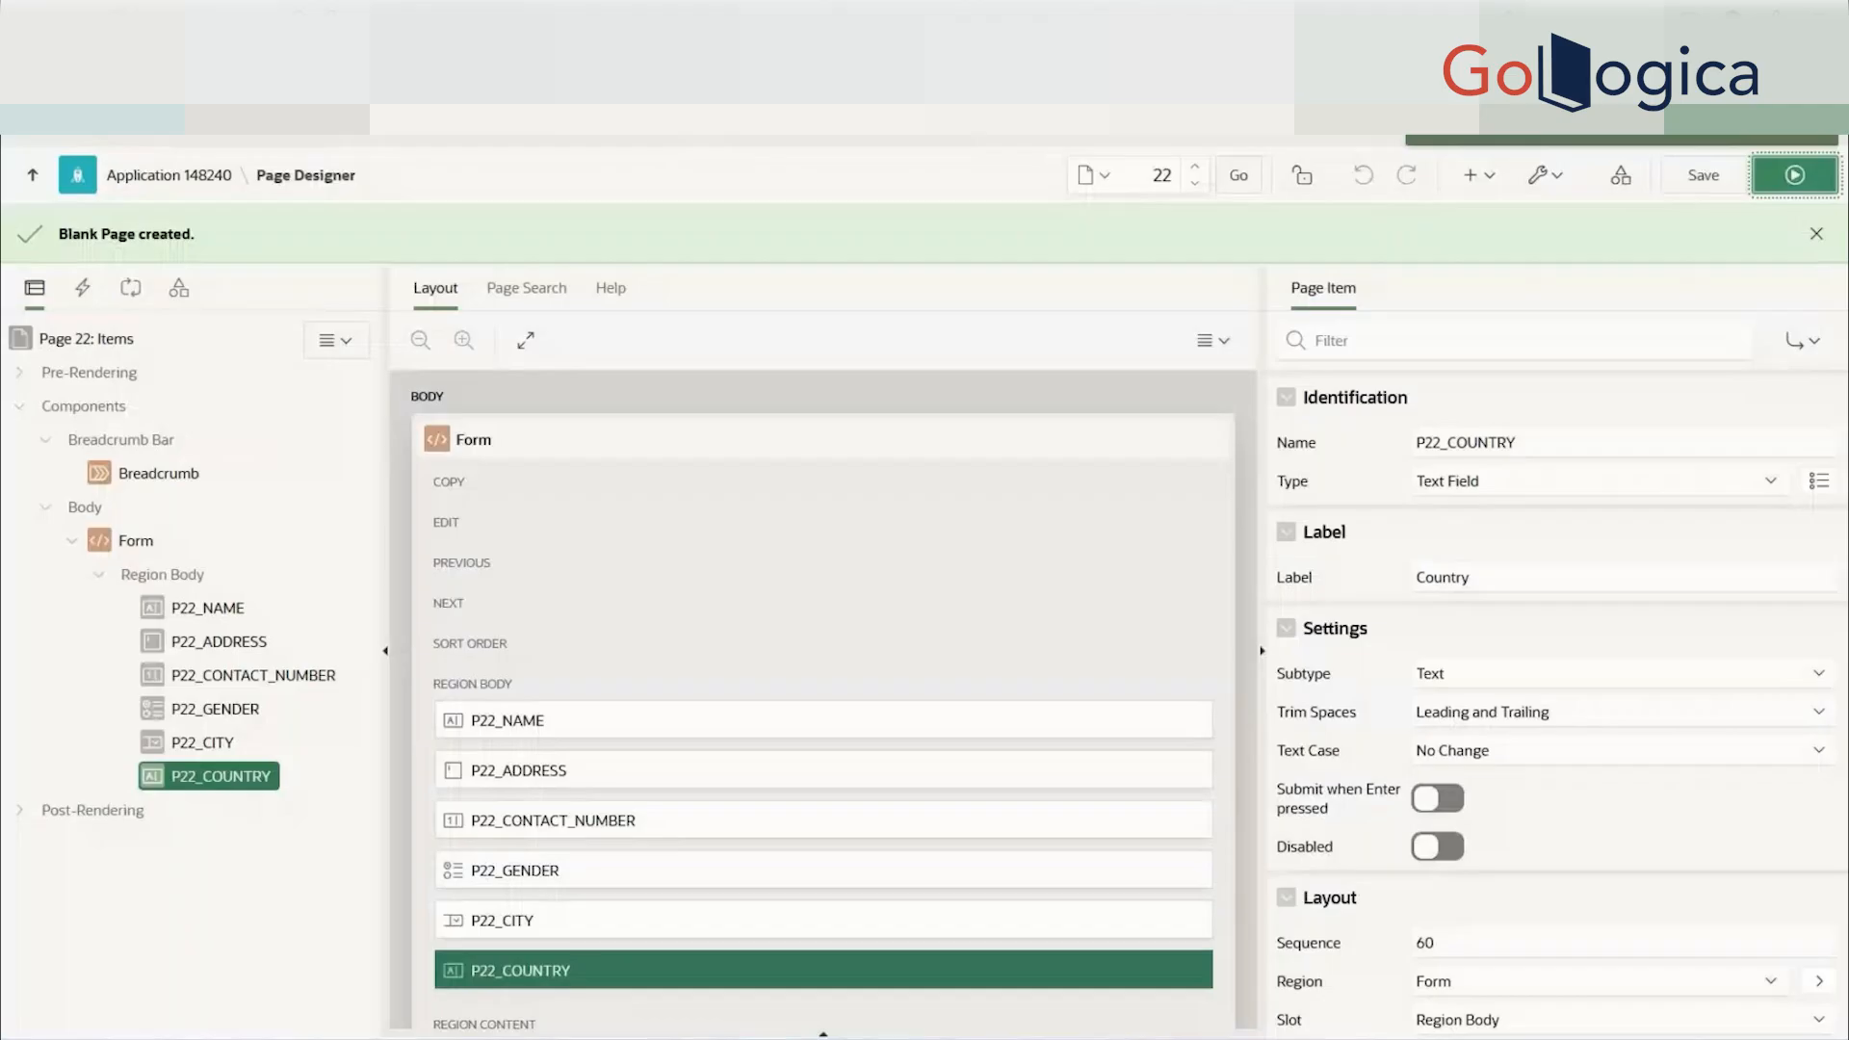
- Change the P22_COUNTRY item's type to Popup LOV and view the available list of values types
left_click(1495, 480)
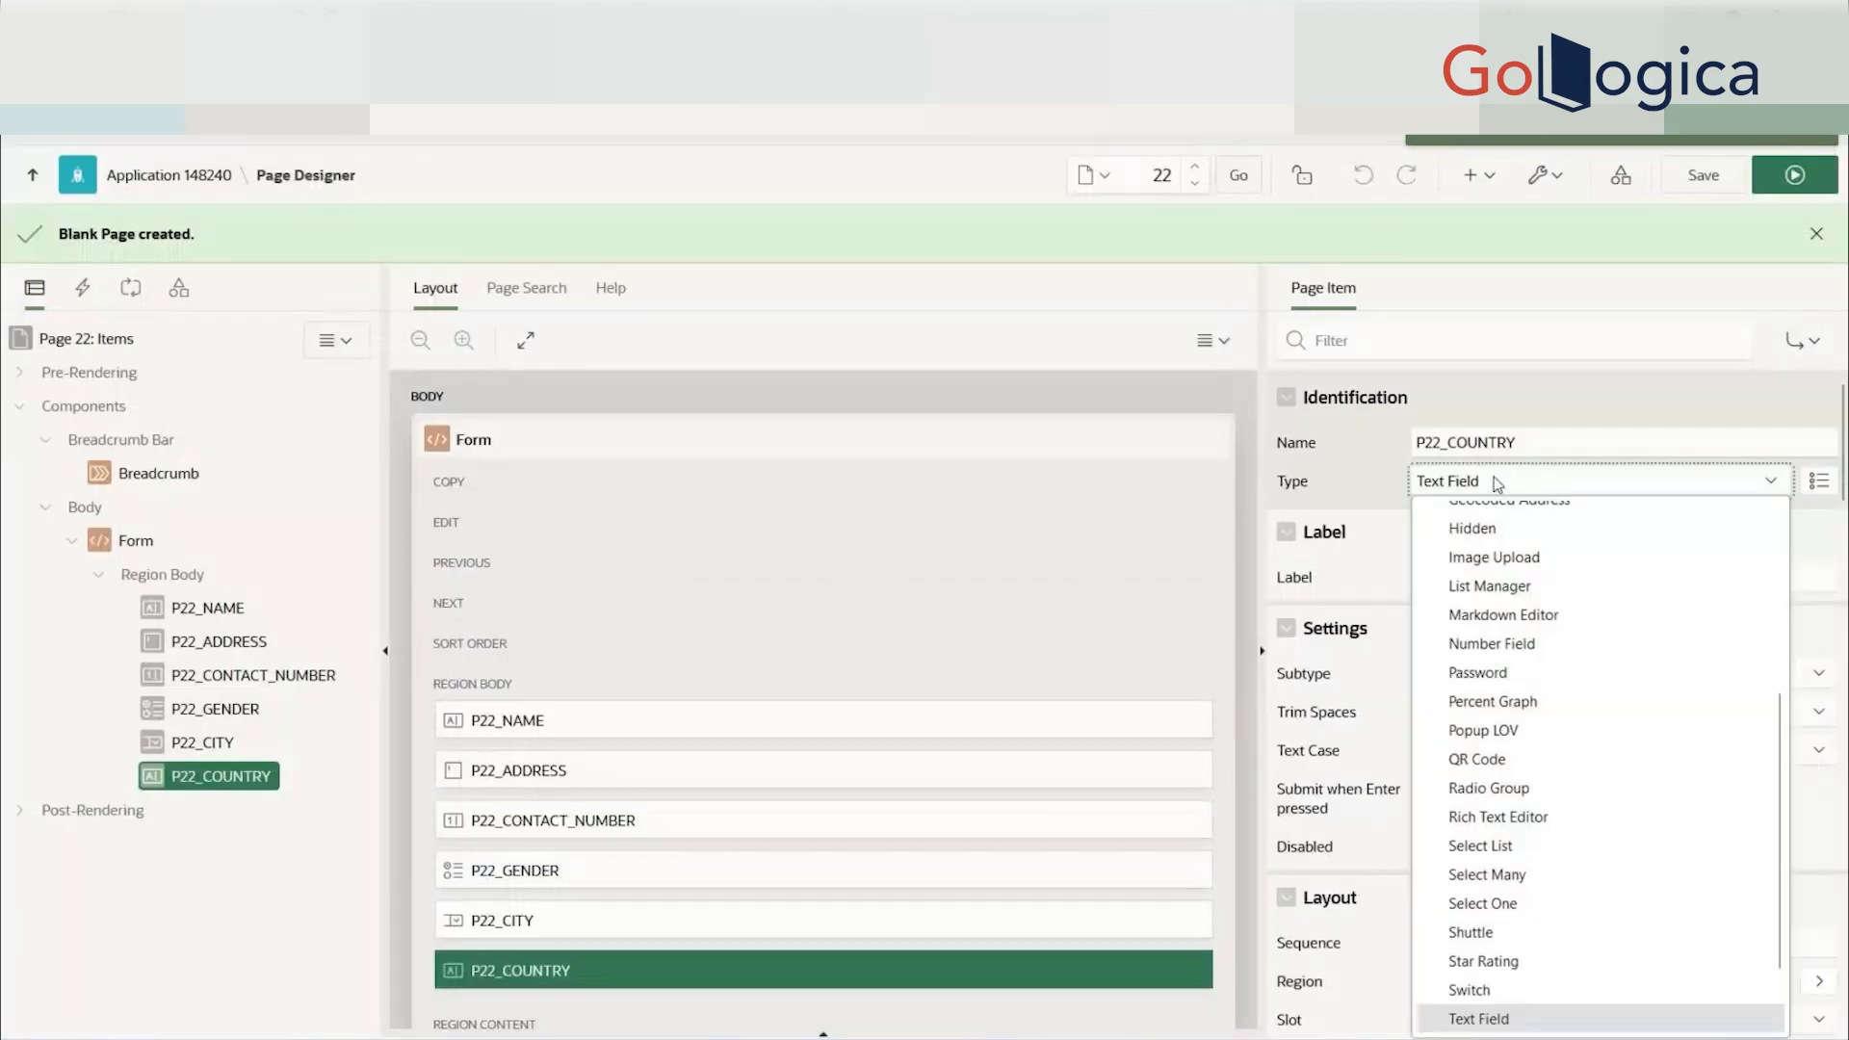
left_click(1488, 732)
scroll(1576, 815, "down", 5)
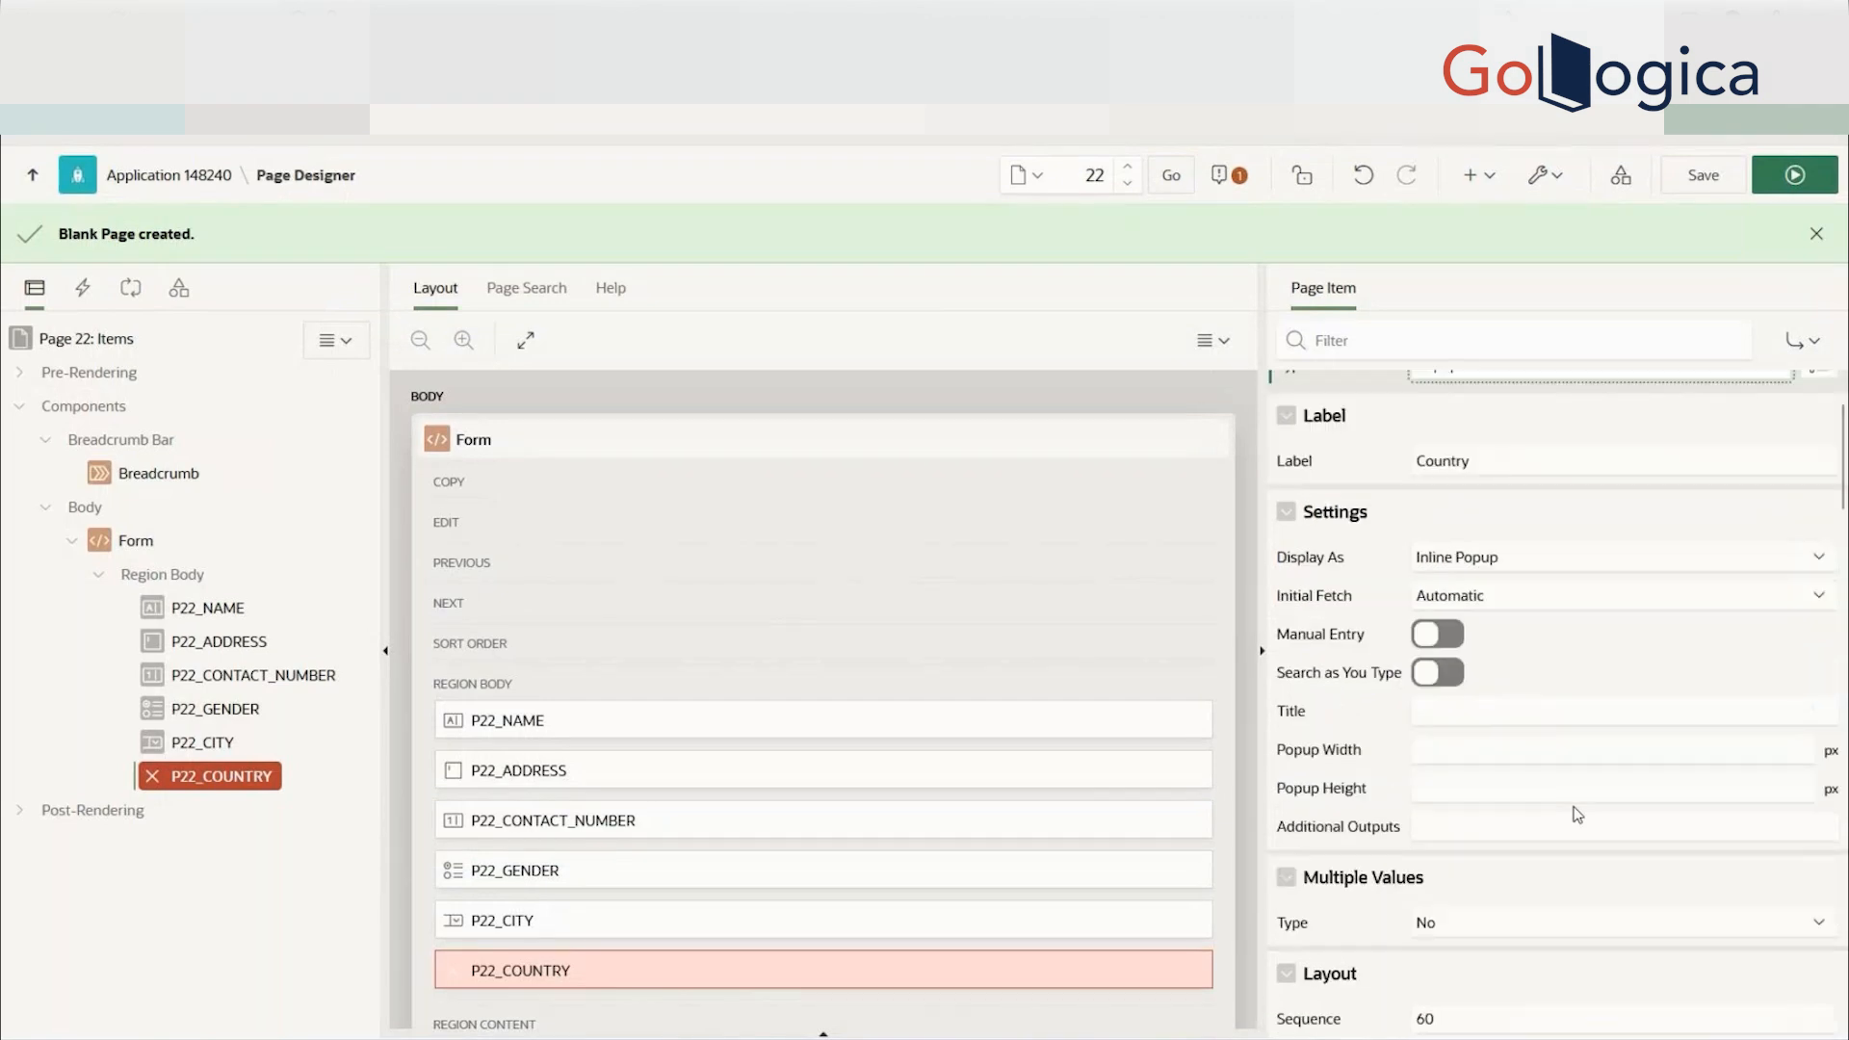
scroll(1577, 815, "down", 1)
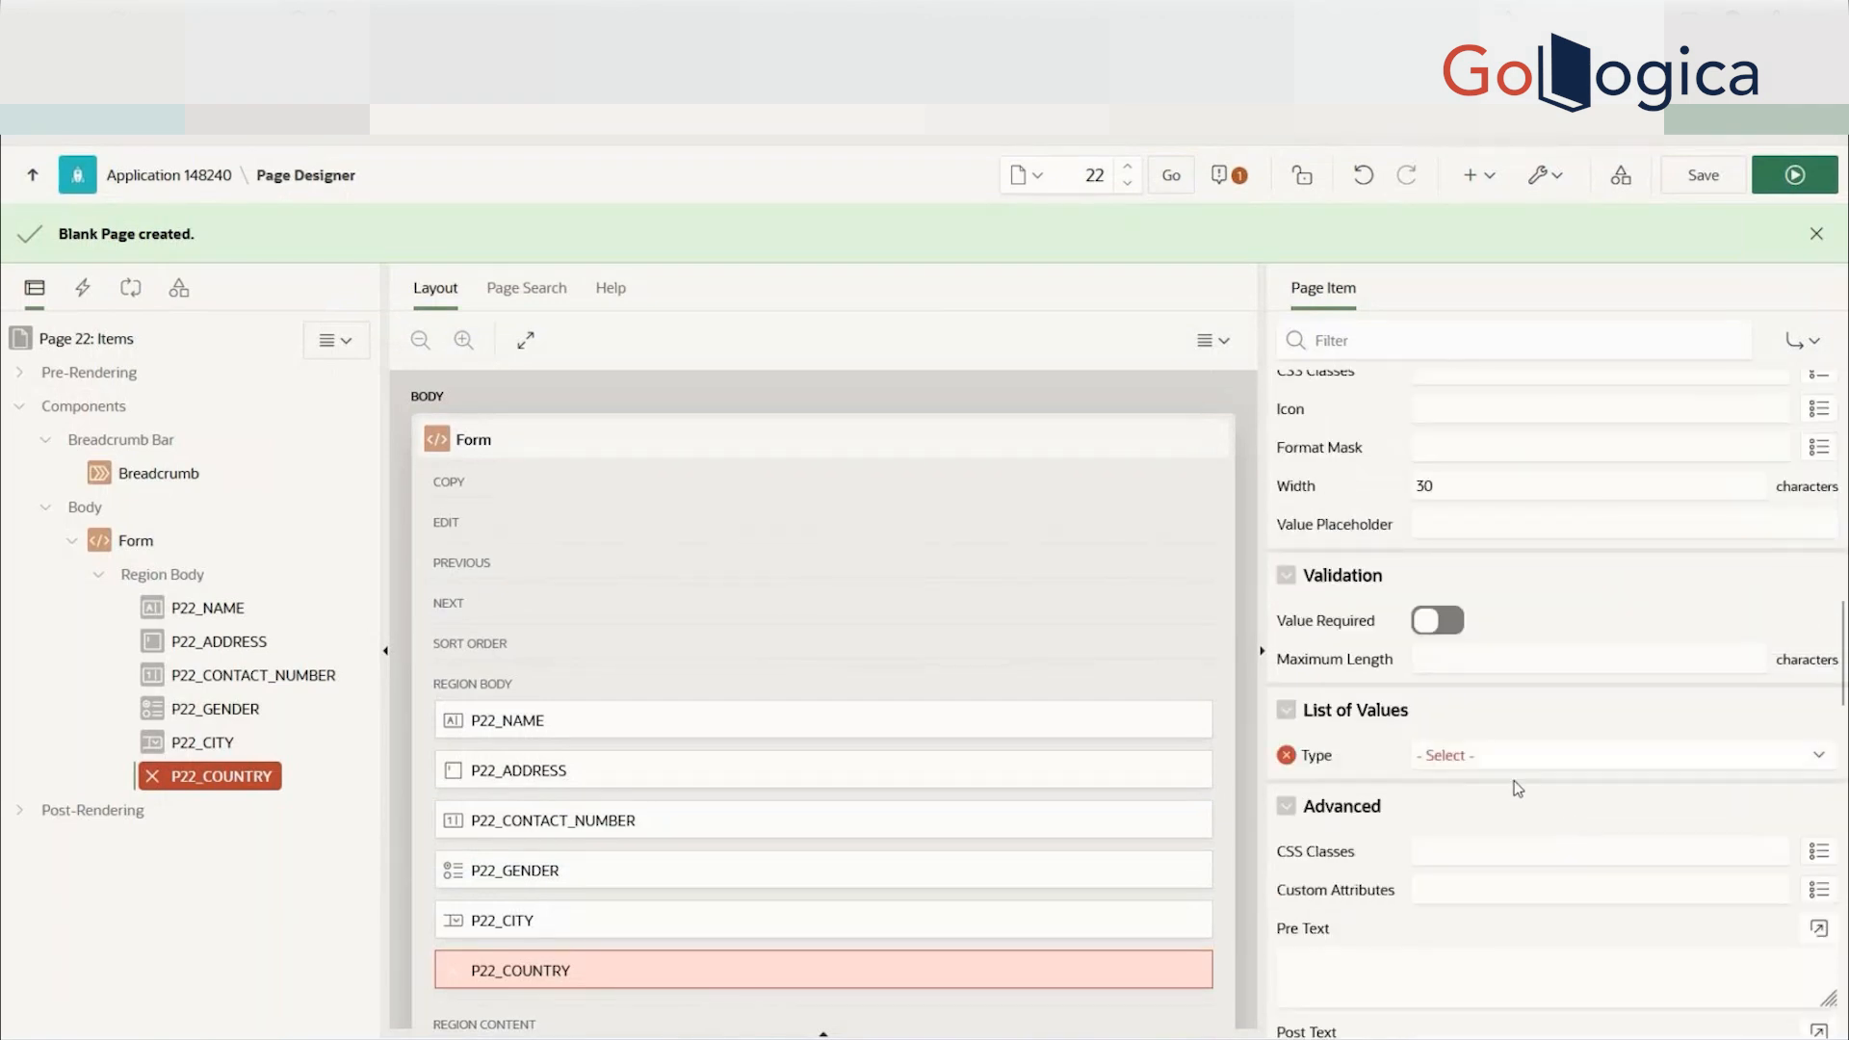
left_click(1518, 756)
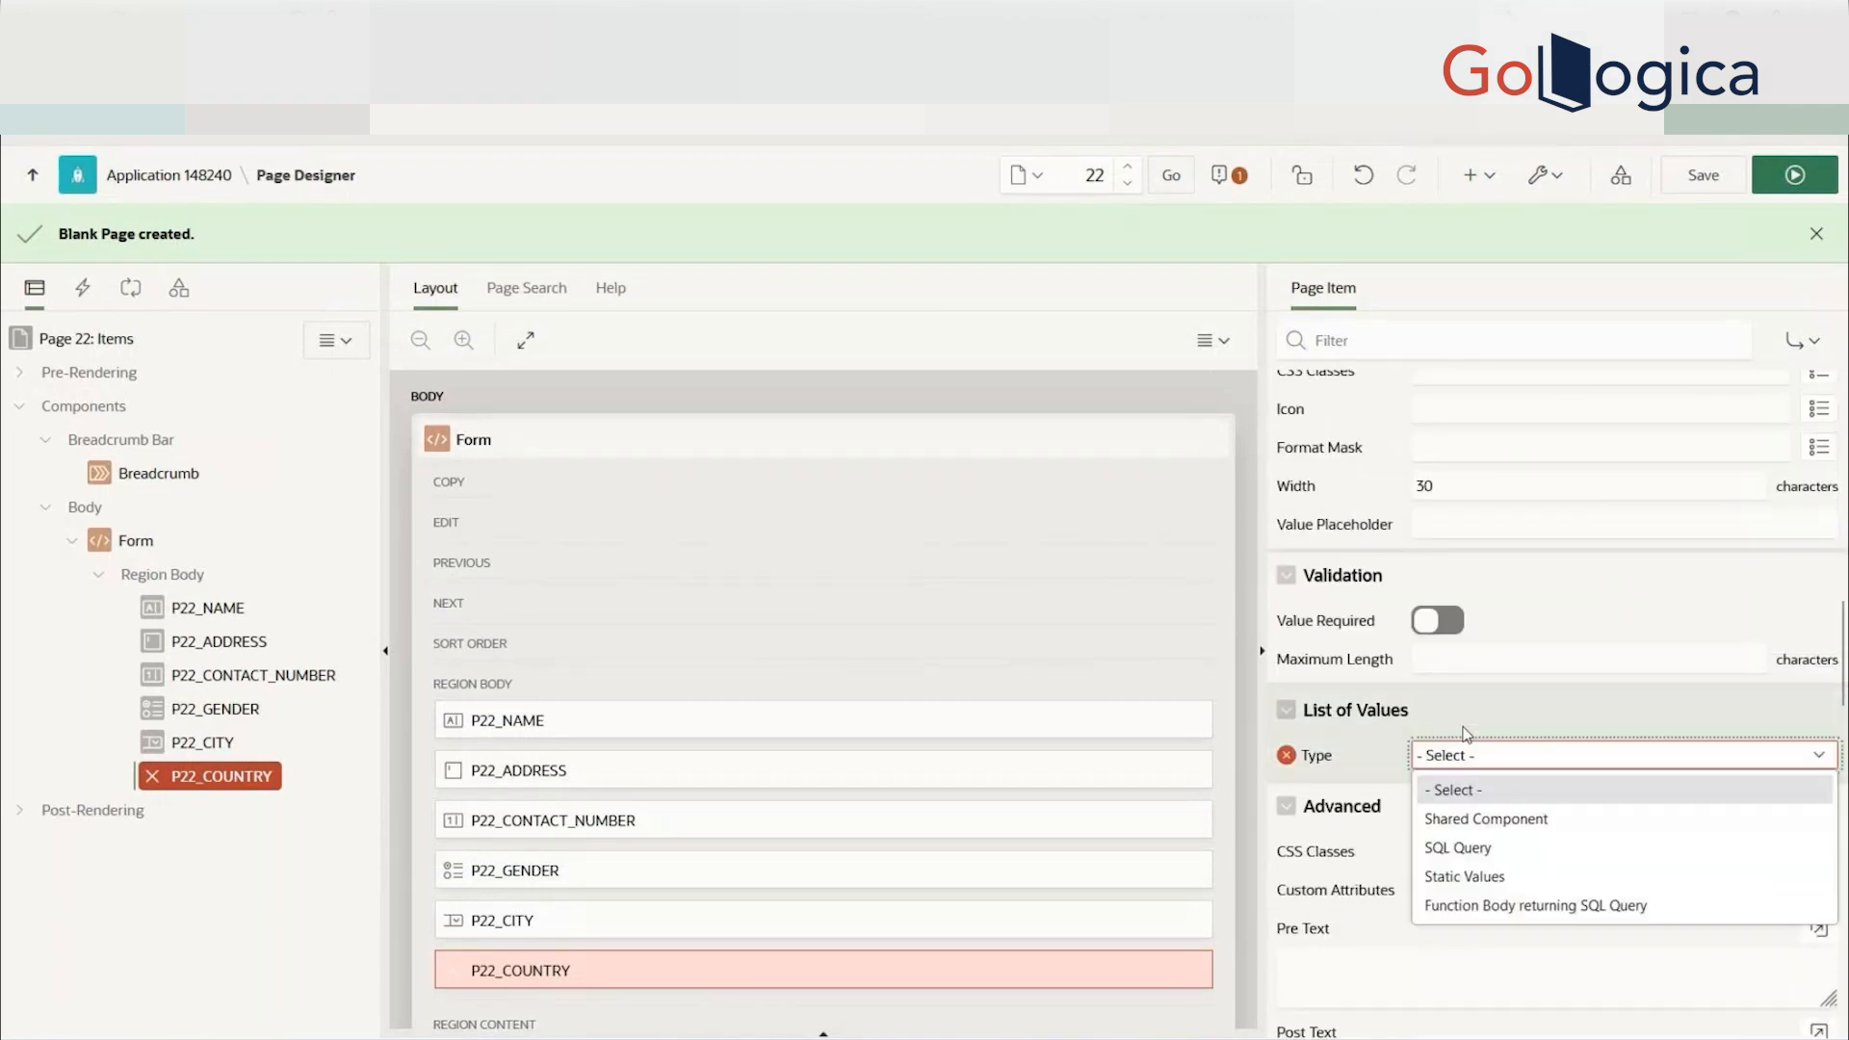
left_click(963, 151)
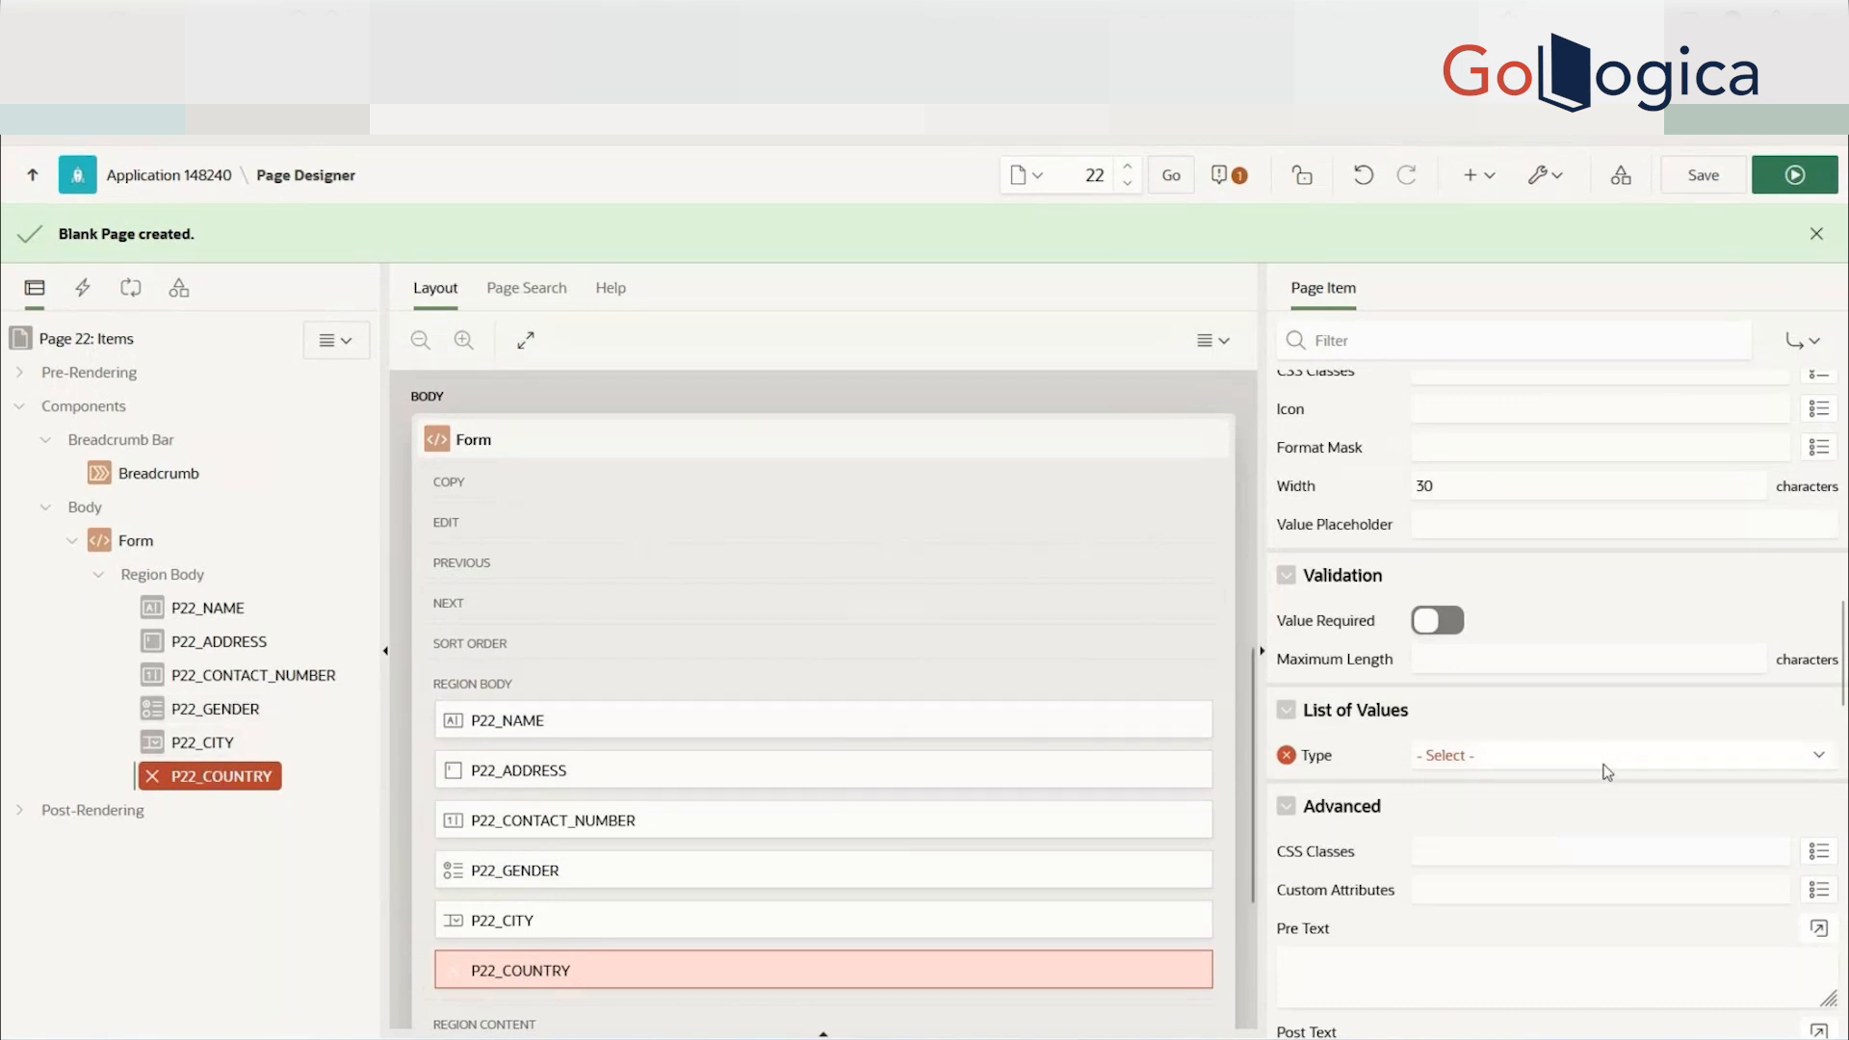
- Go back to the running Items page and examine how the City select list presents its options
scroll(1608, 767, "up", 5)
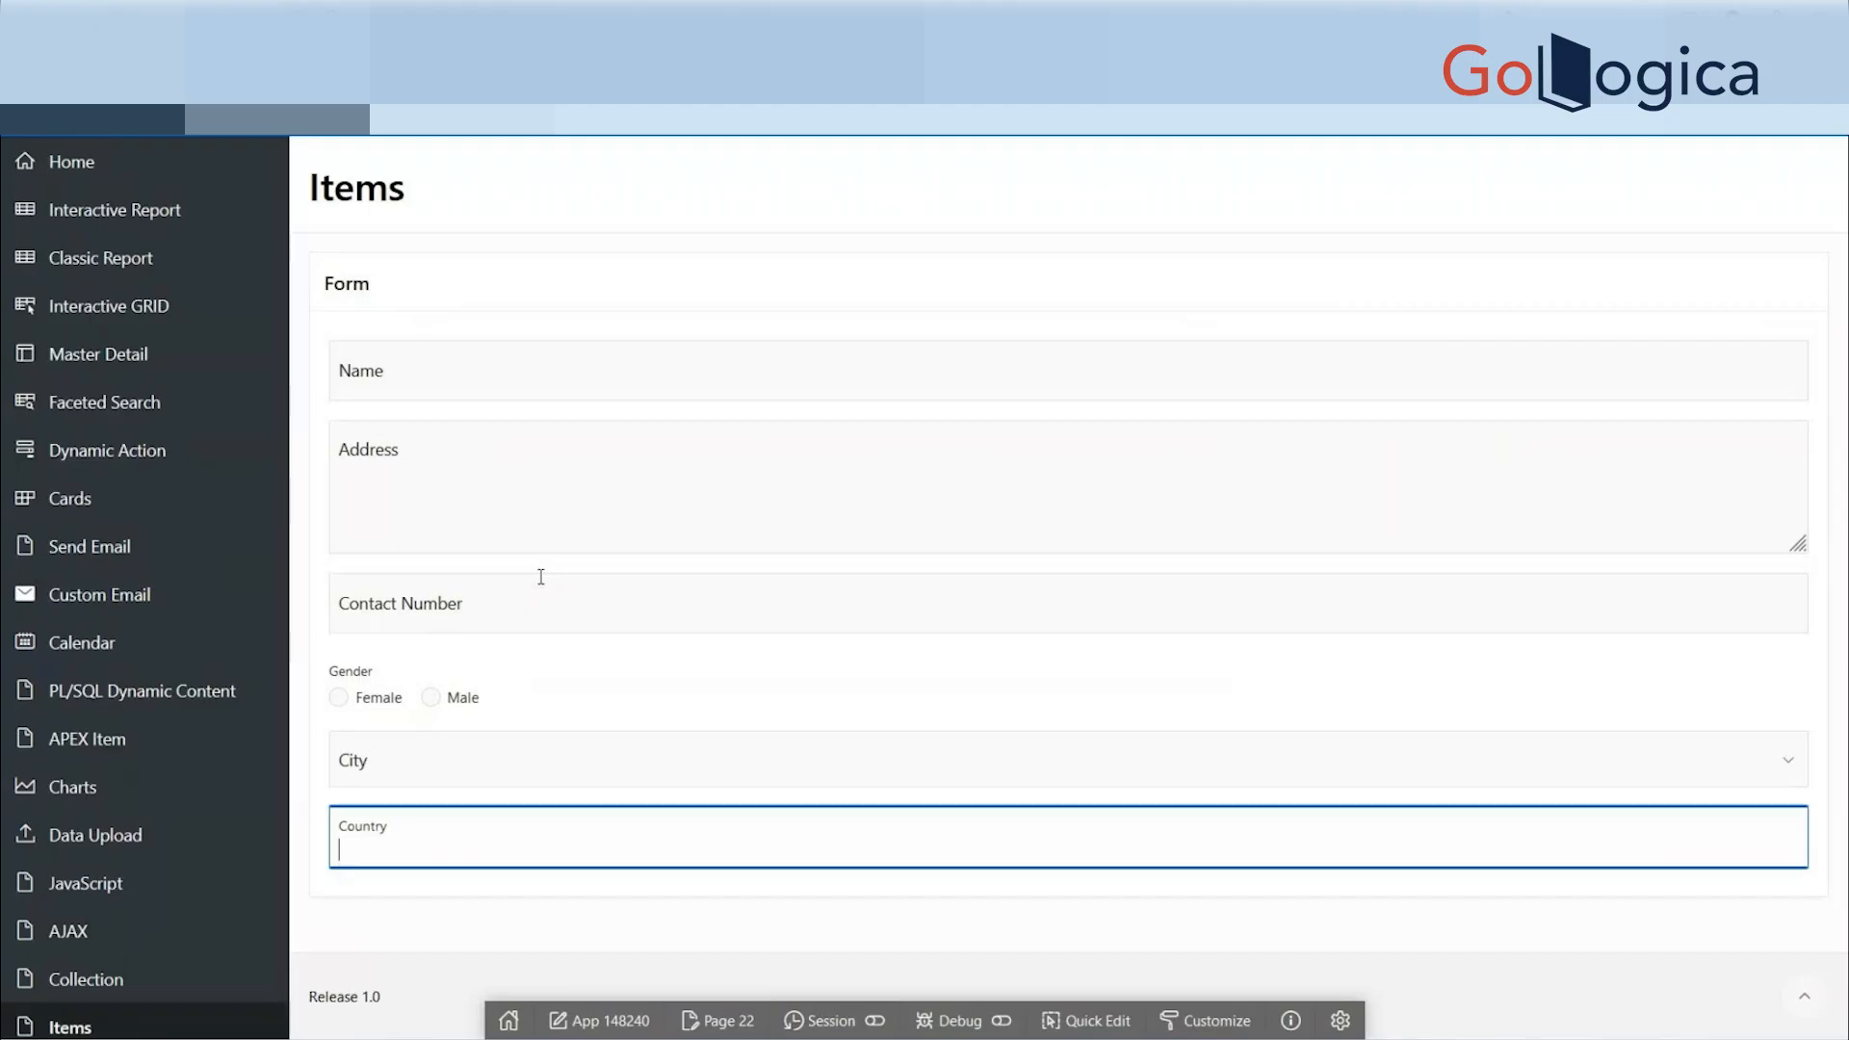
left_click(470, 757)
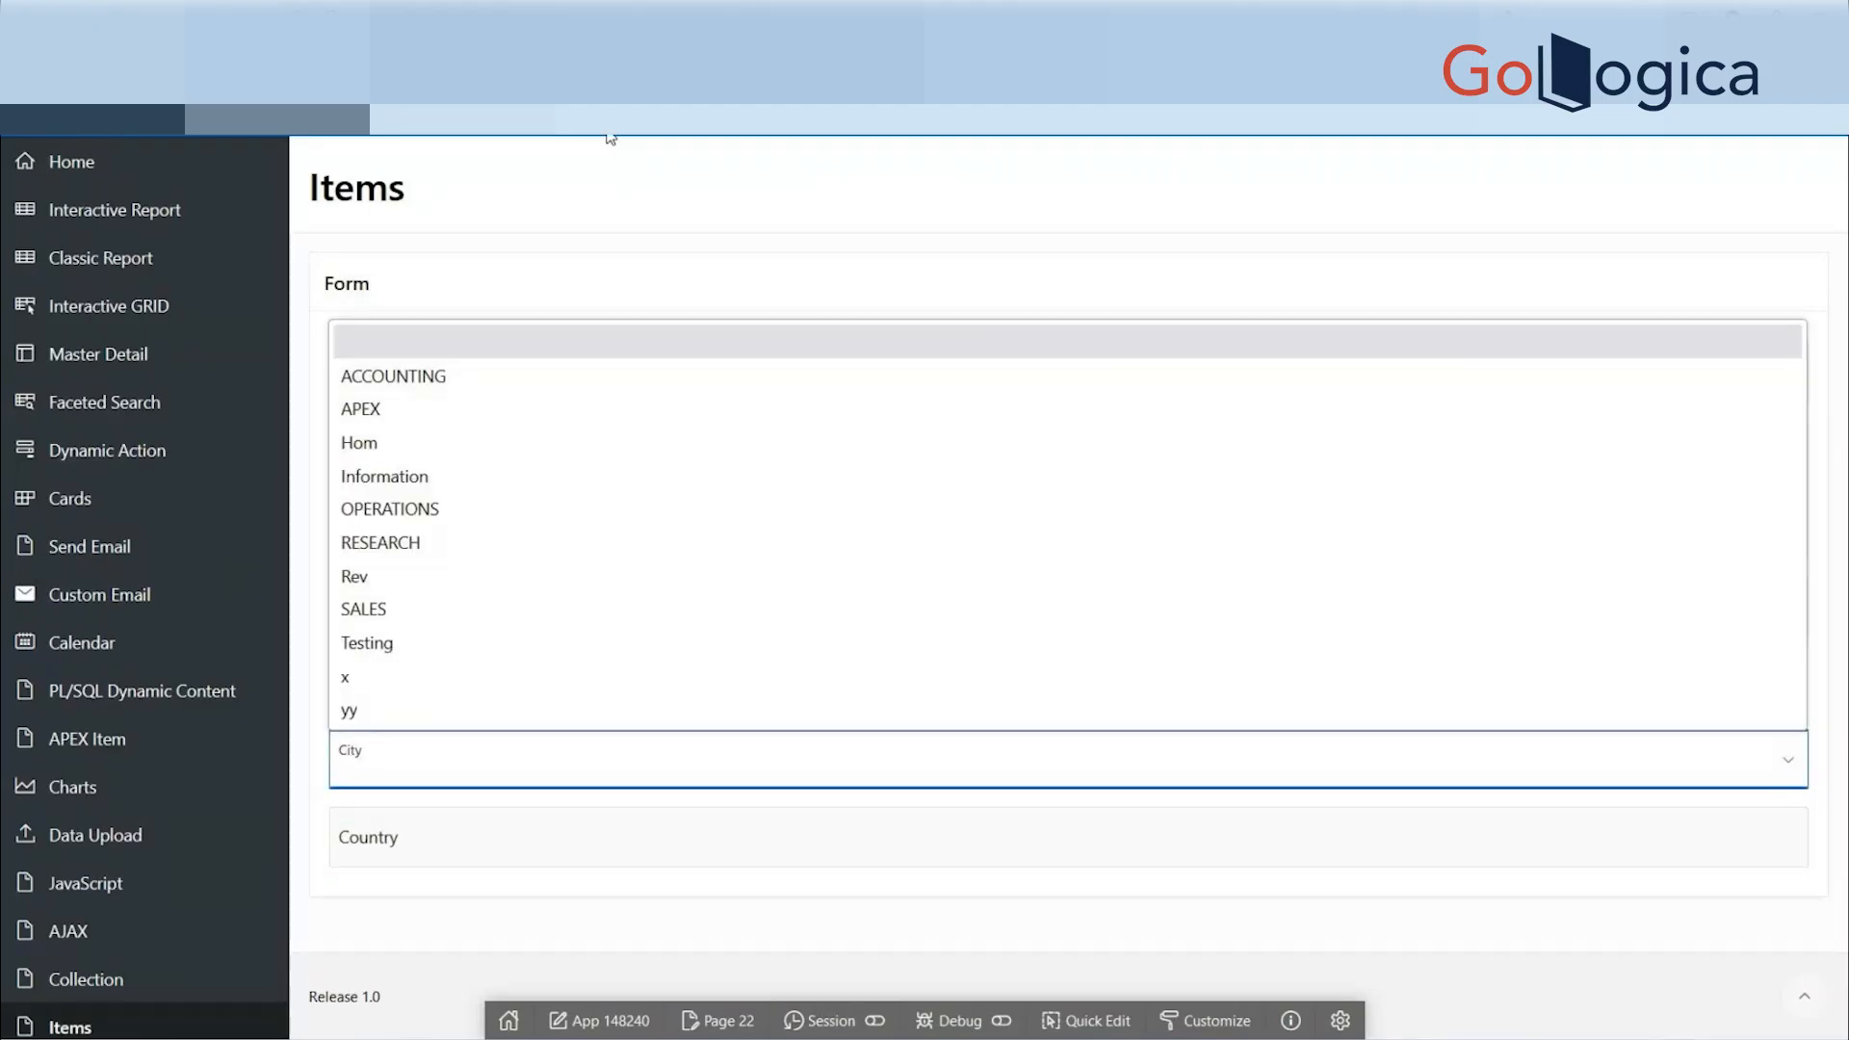
- Base the P22_COUNTRY item's list of values on the shared component EMP.ENAME
left_click(581, 182)
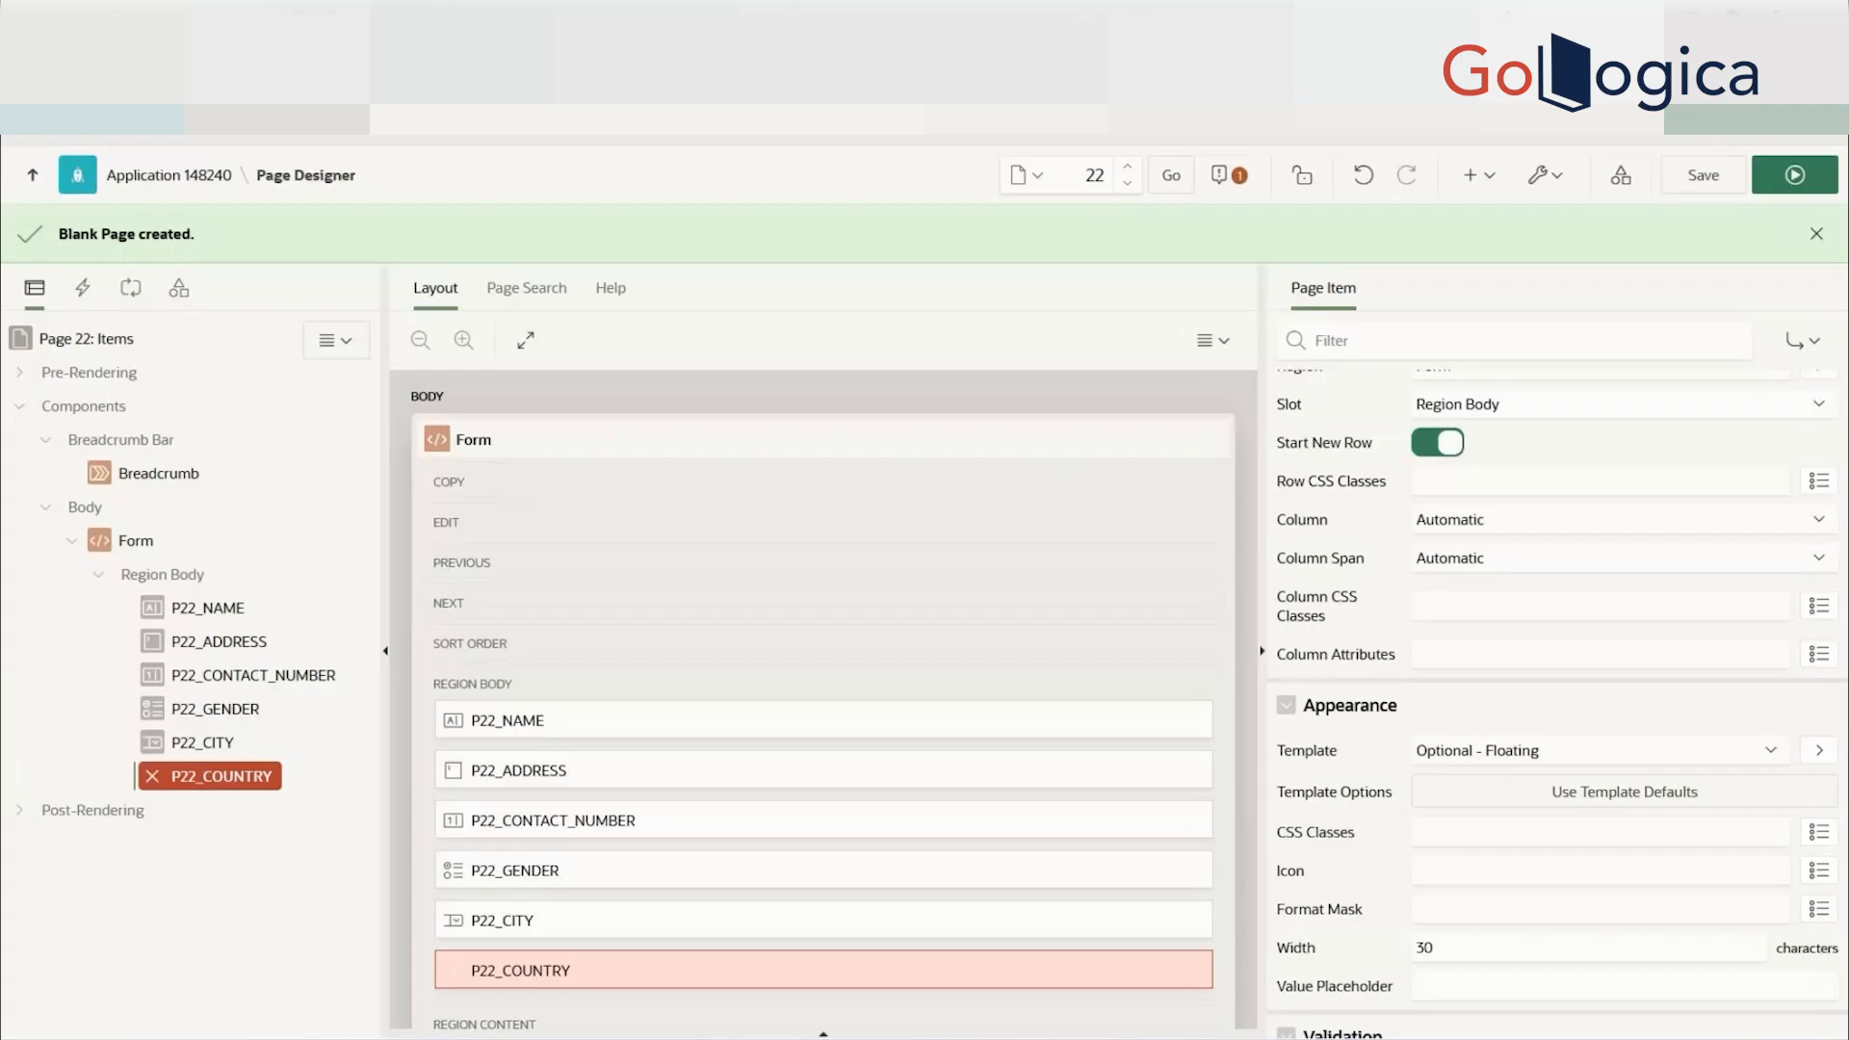
scroll(1414, 718, "down", 5)
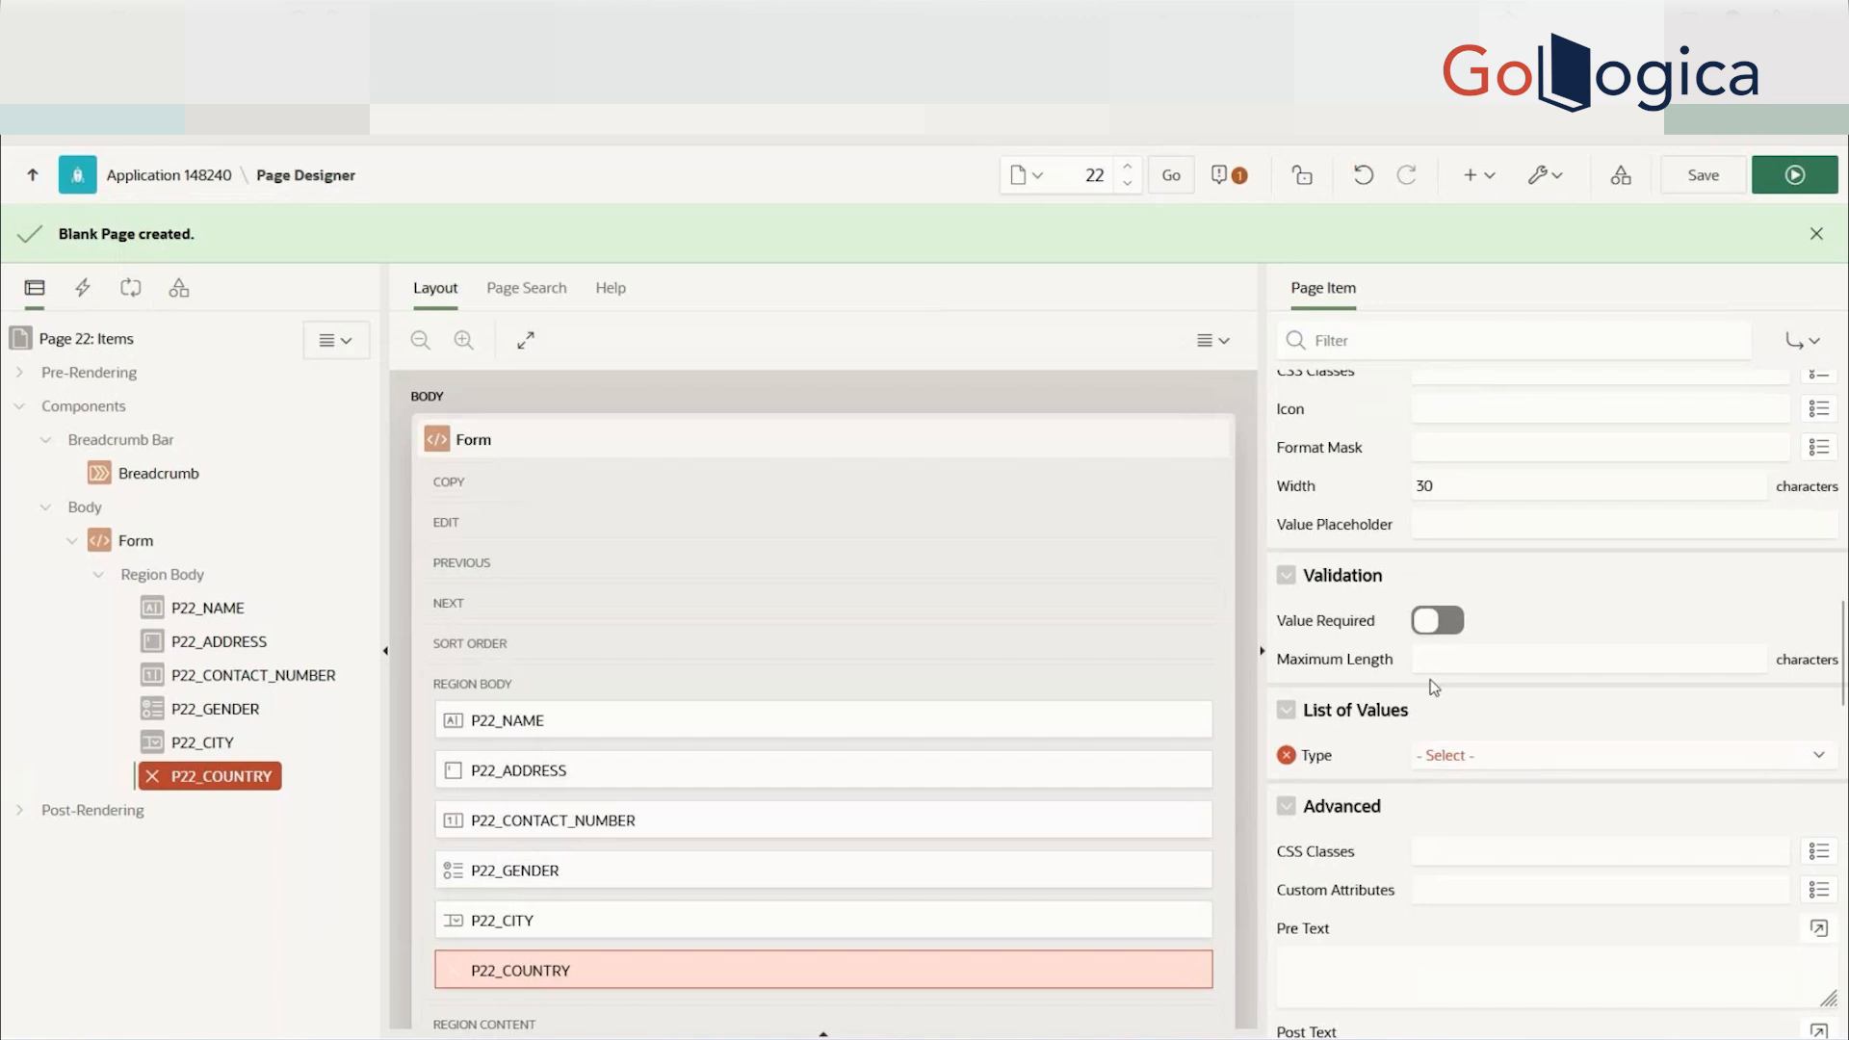
left_click(1546, 760)
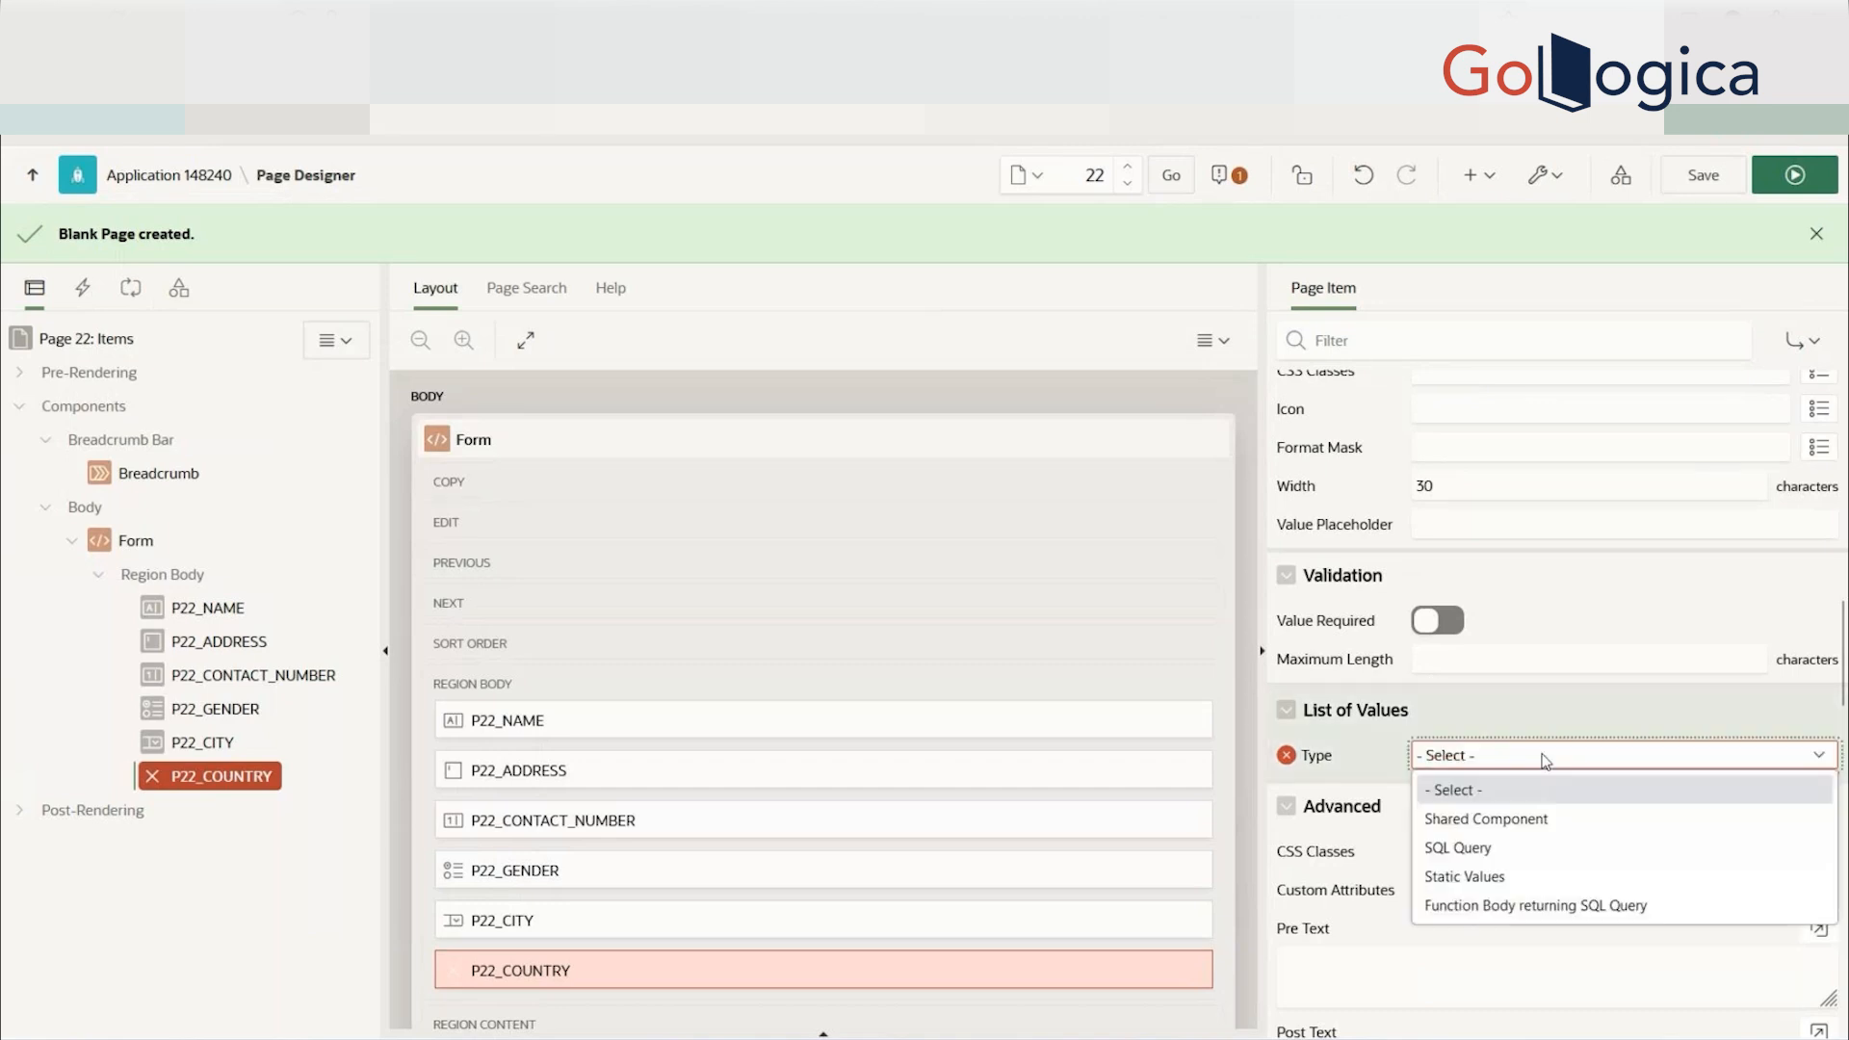
left_click(1489, 820)
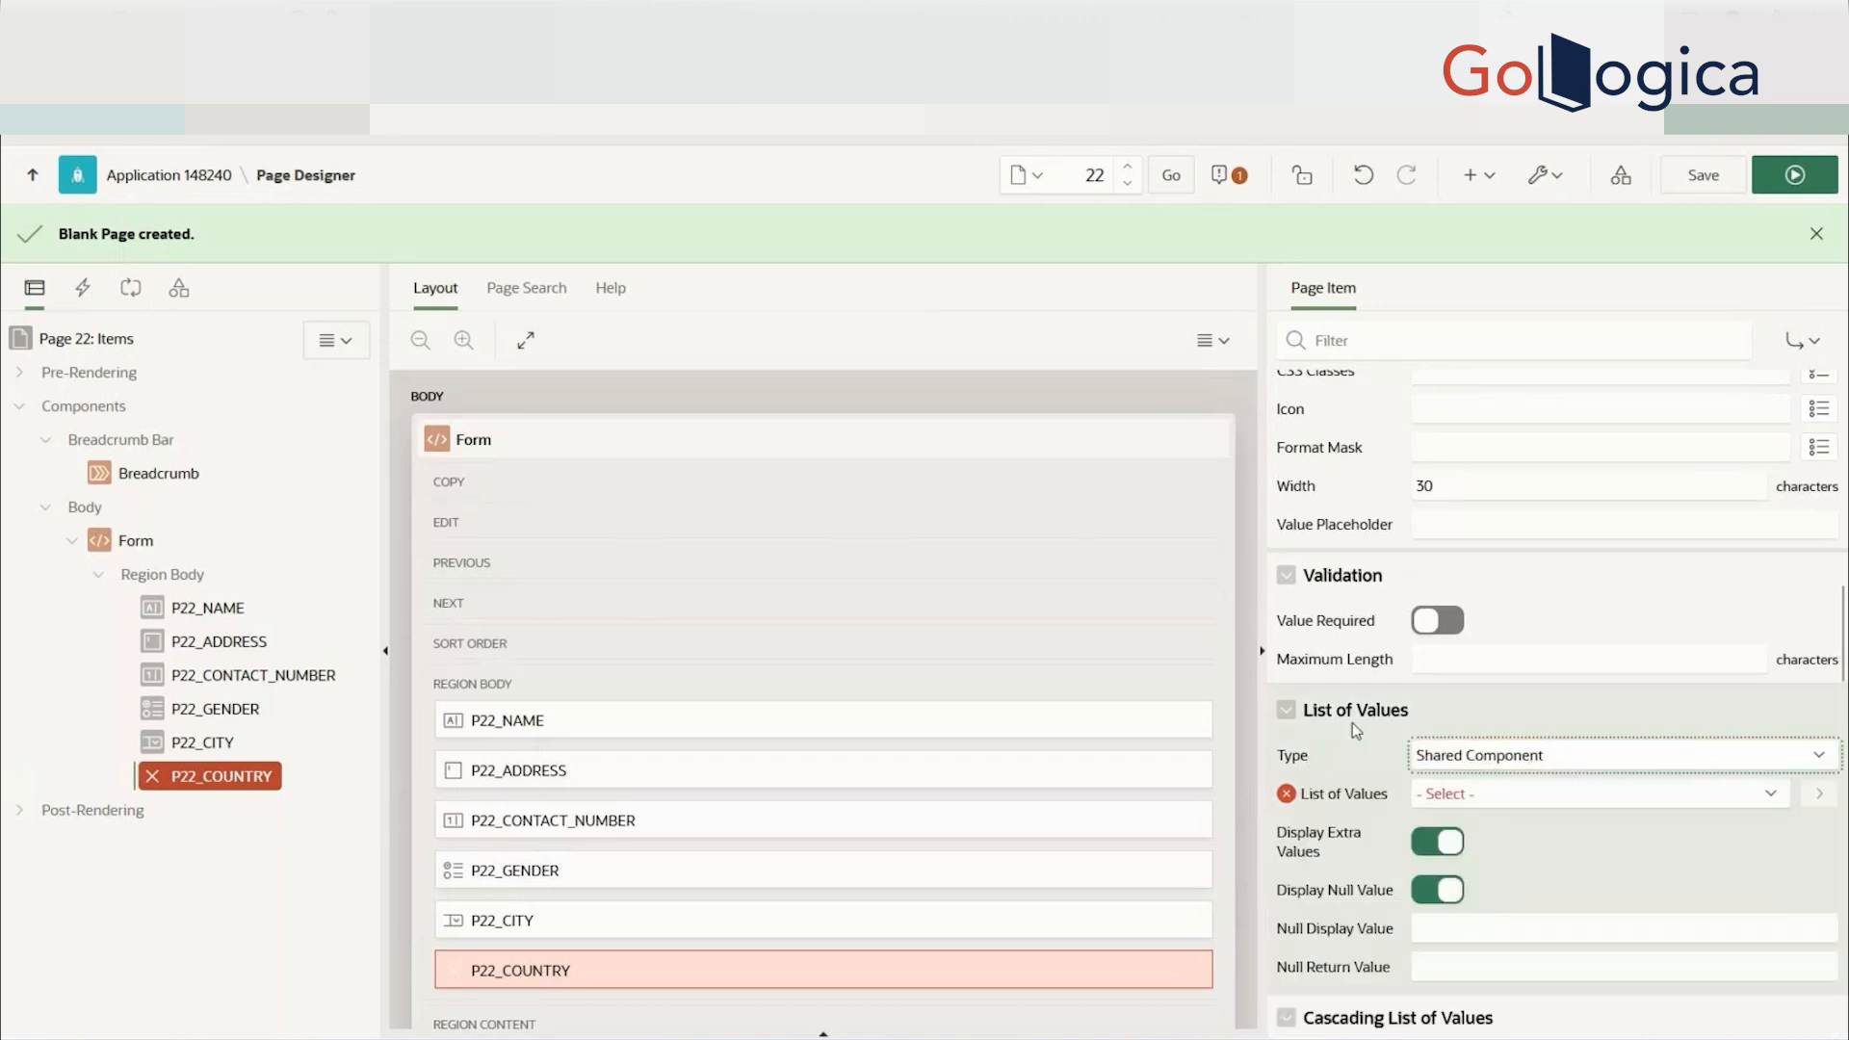
scroll(1352, 723, "up", 10)
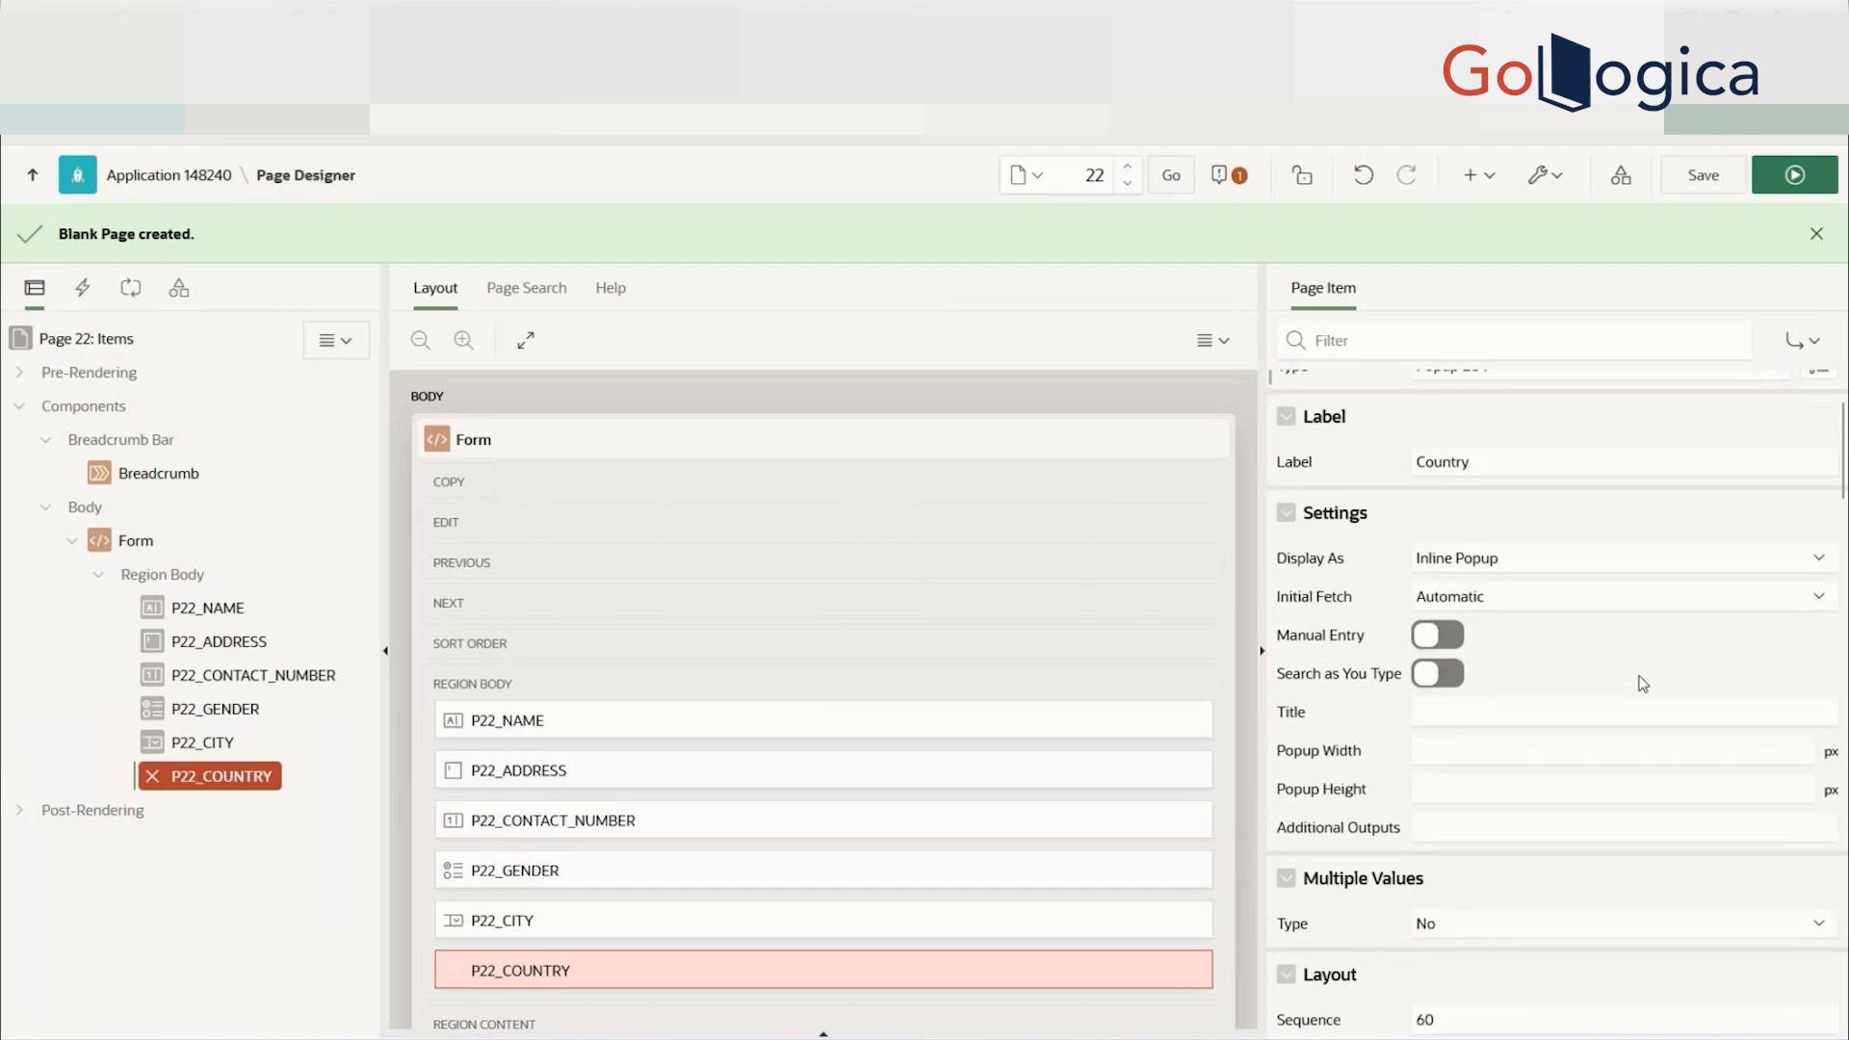
scroll(1643, 683, "up", 2)
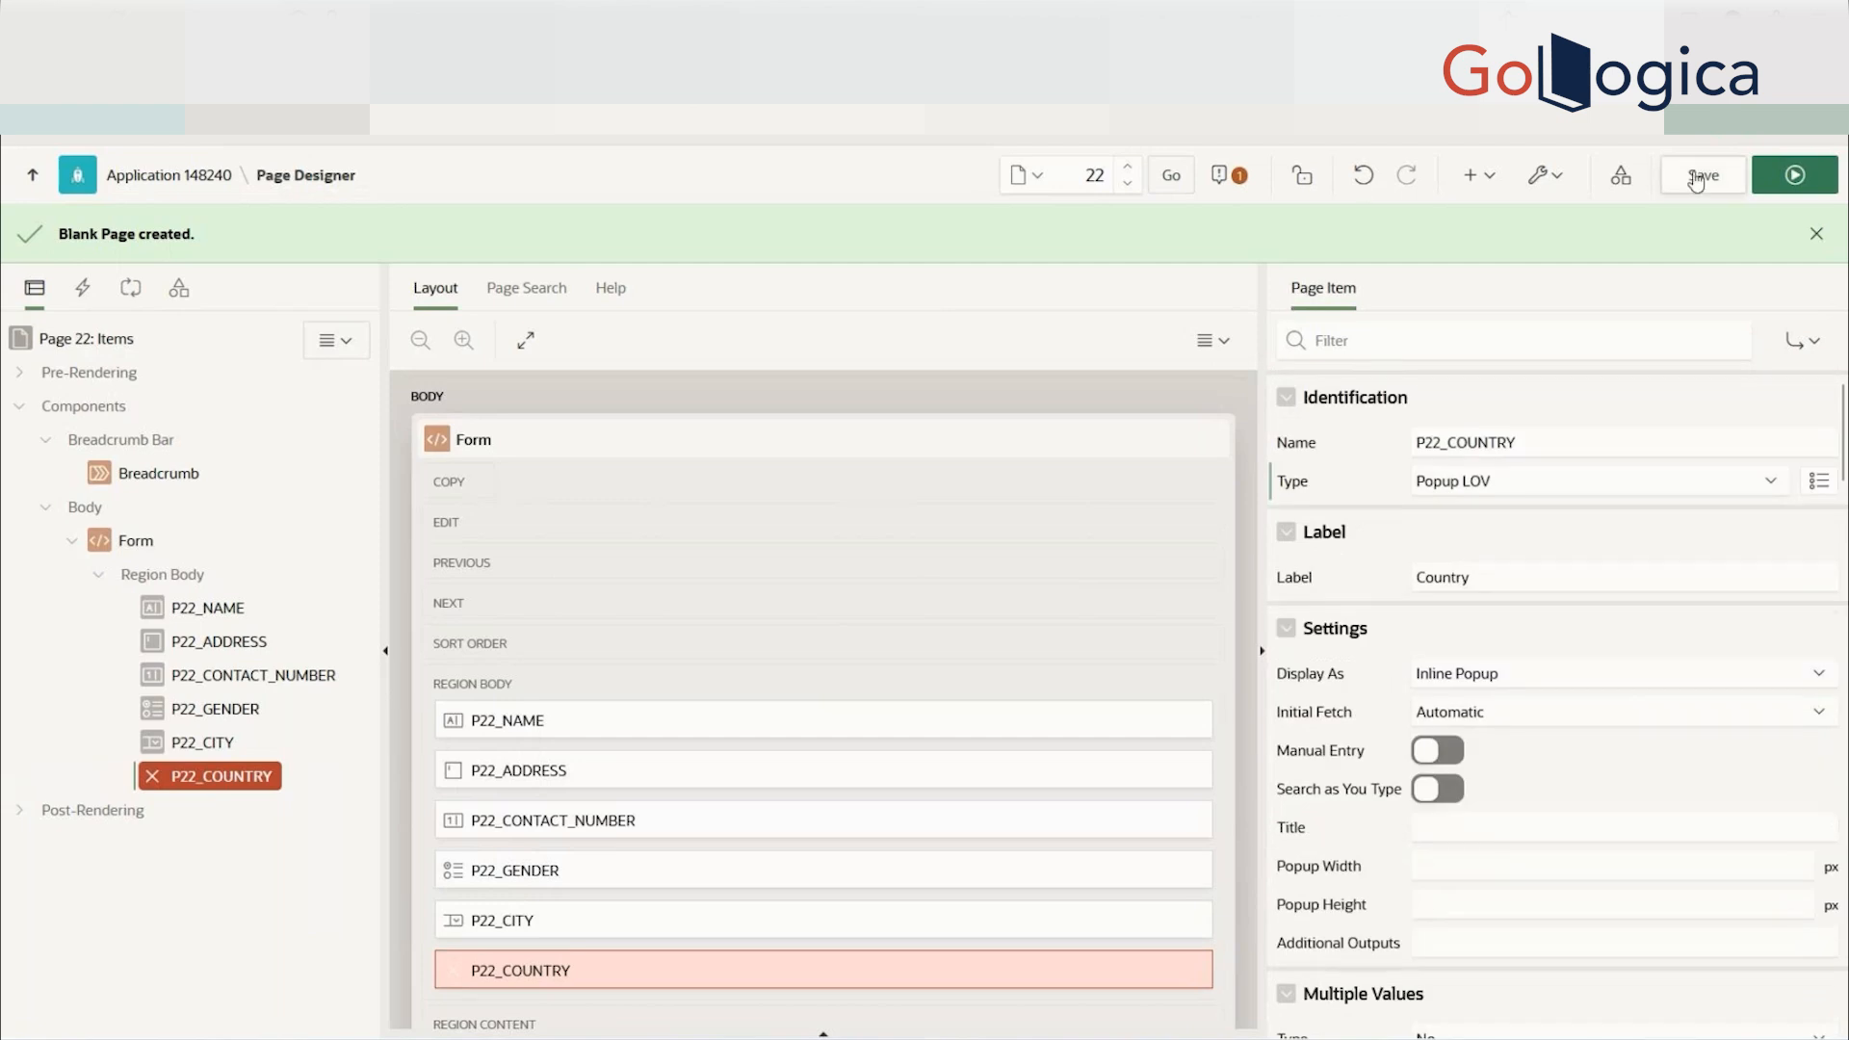
scroll(1667, 752, "down", 12)
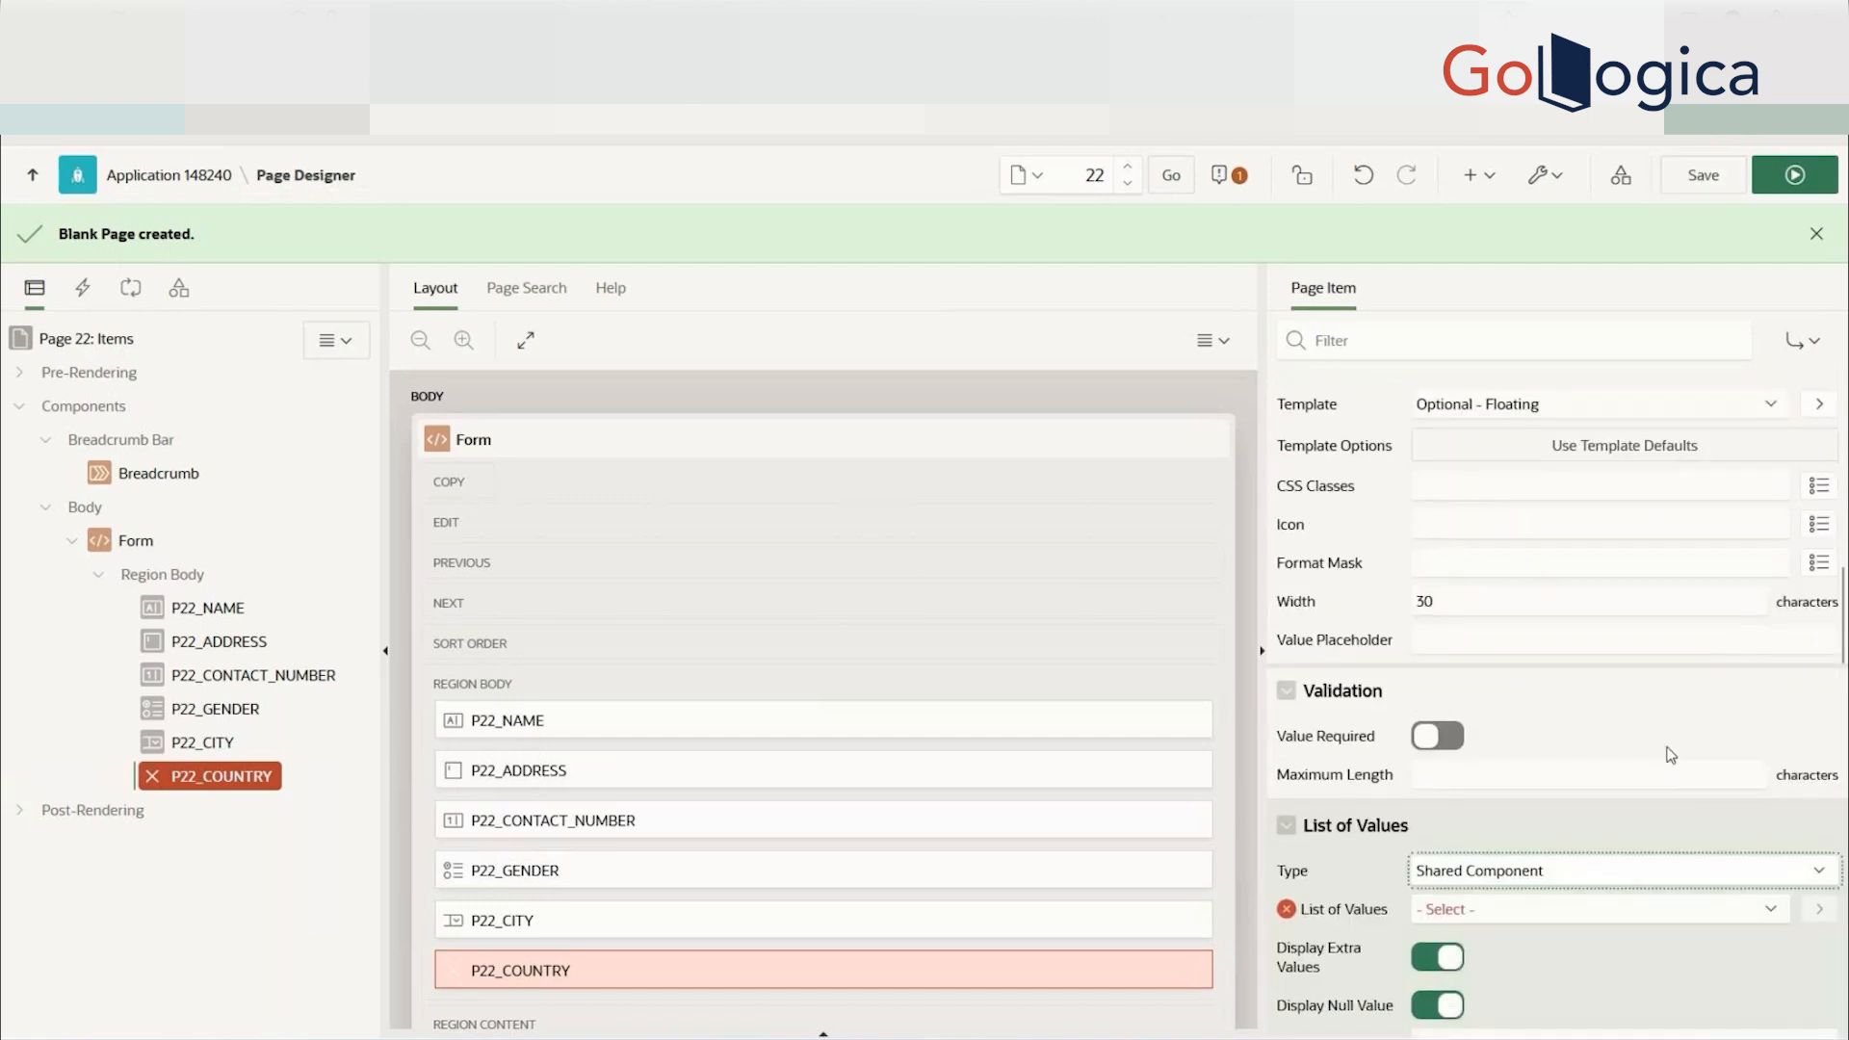
scroll(1671, 755, "down", 5)
left_click(1473, 449)
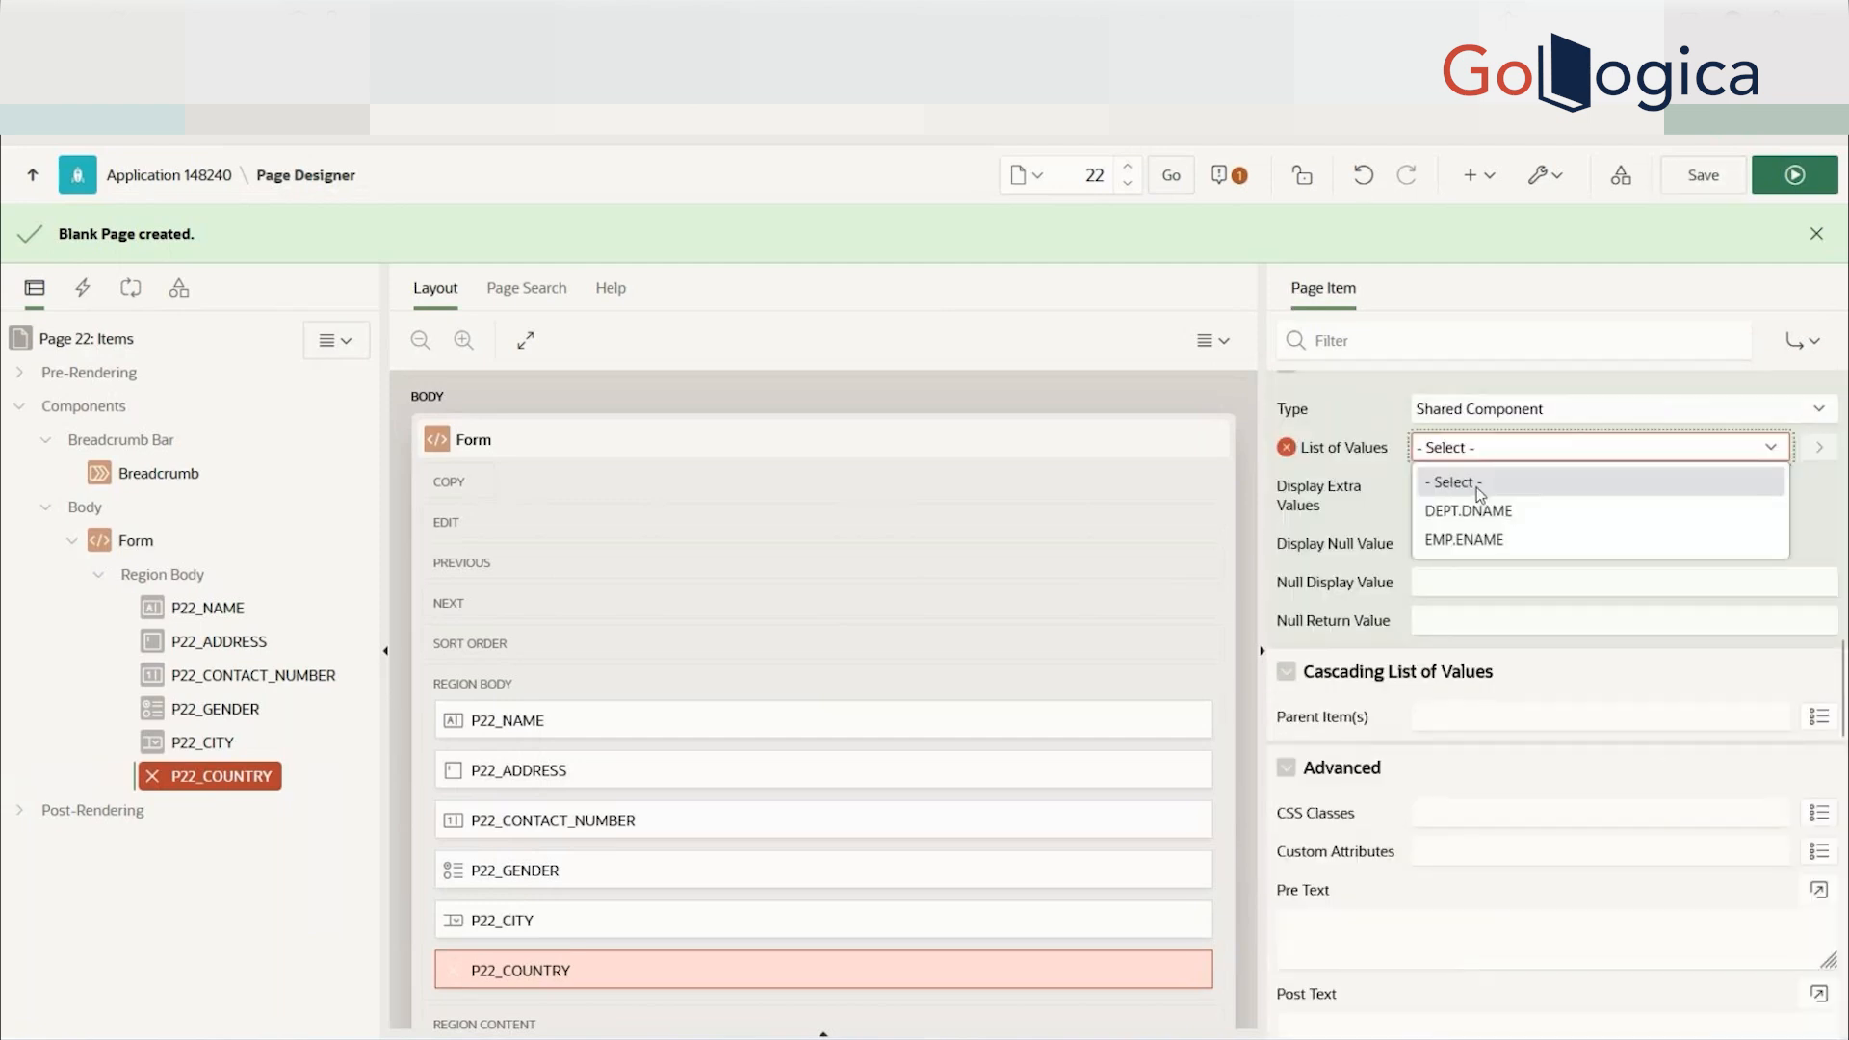
left_click(1466, 540)
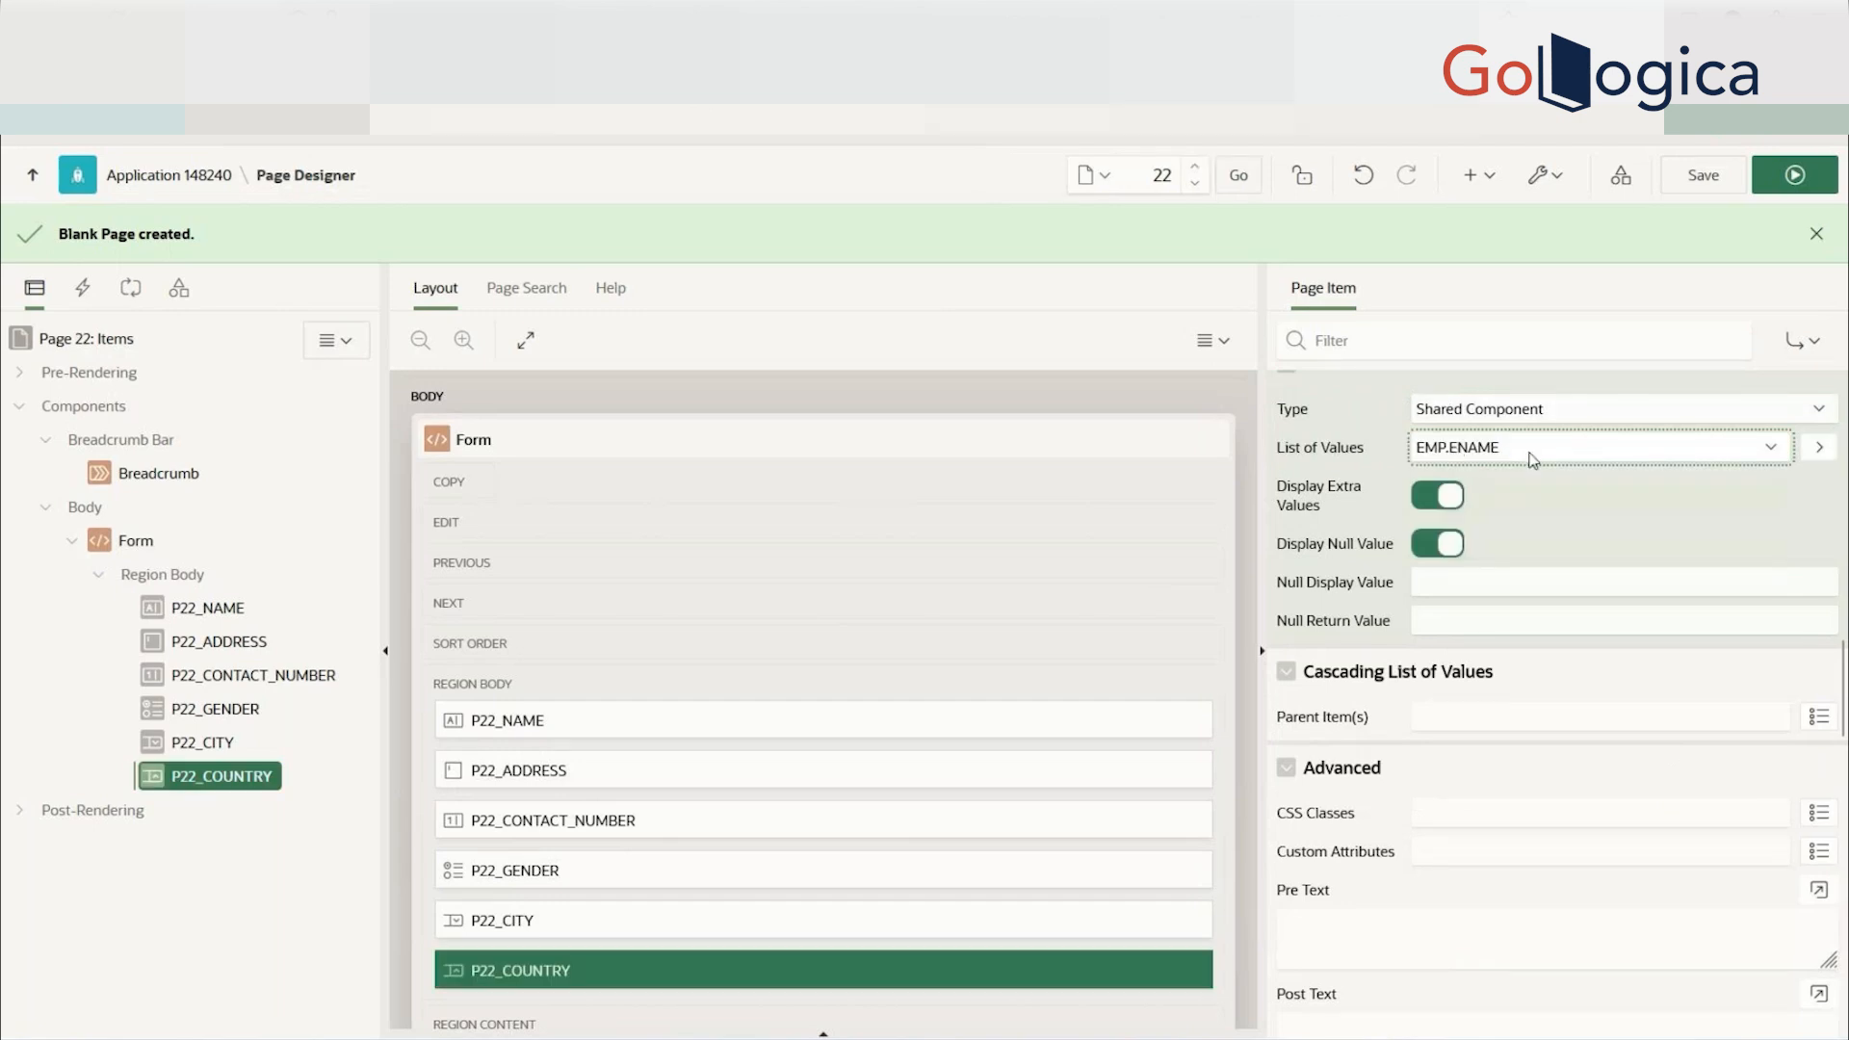
scroll(1491, 448, "up", 3)
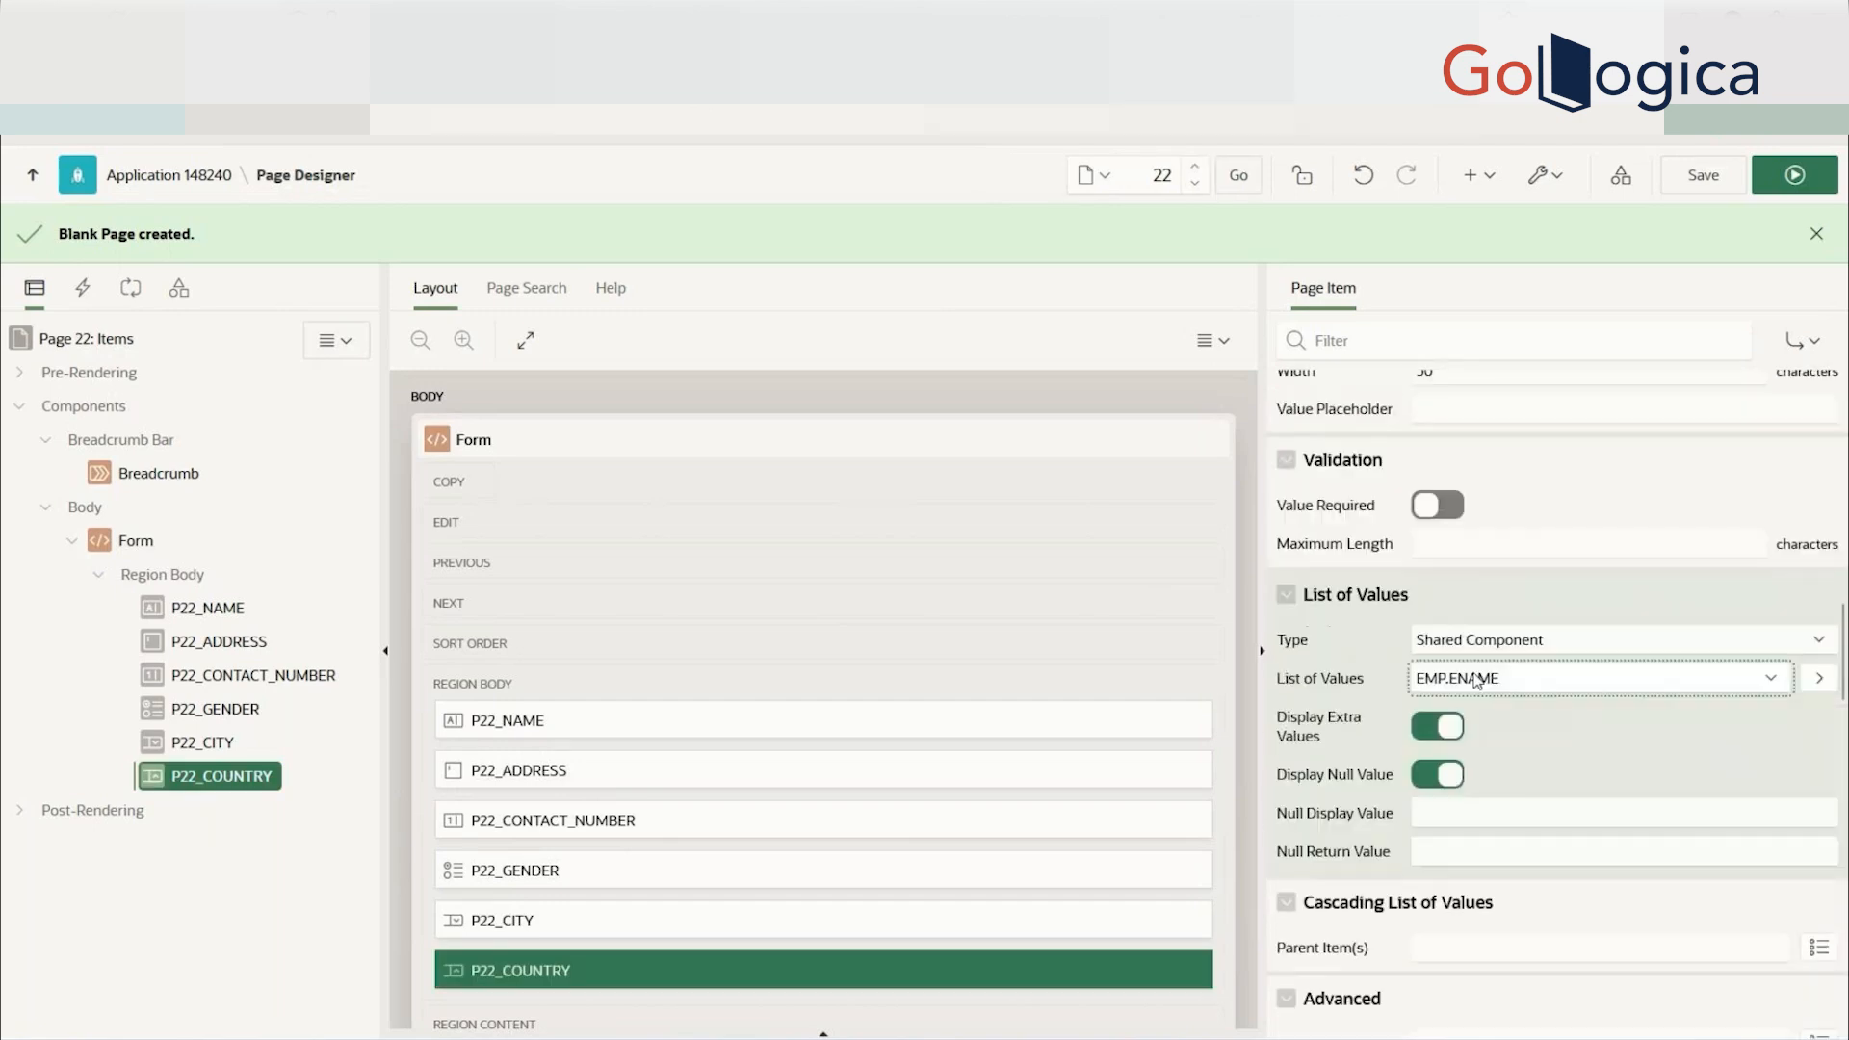
- Save and run the Items page and try the Country field's popup list
left_click(1720, 177)
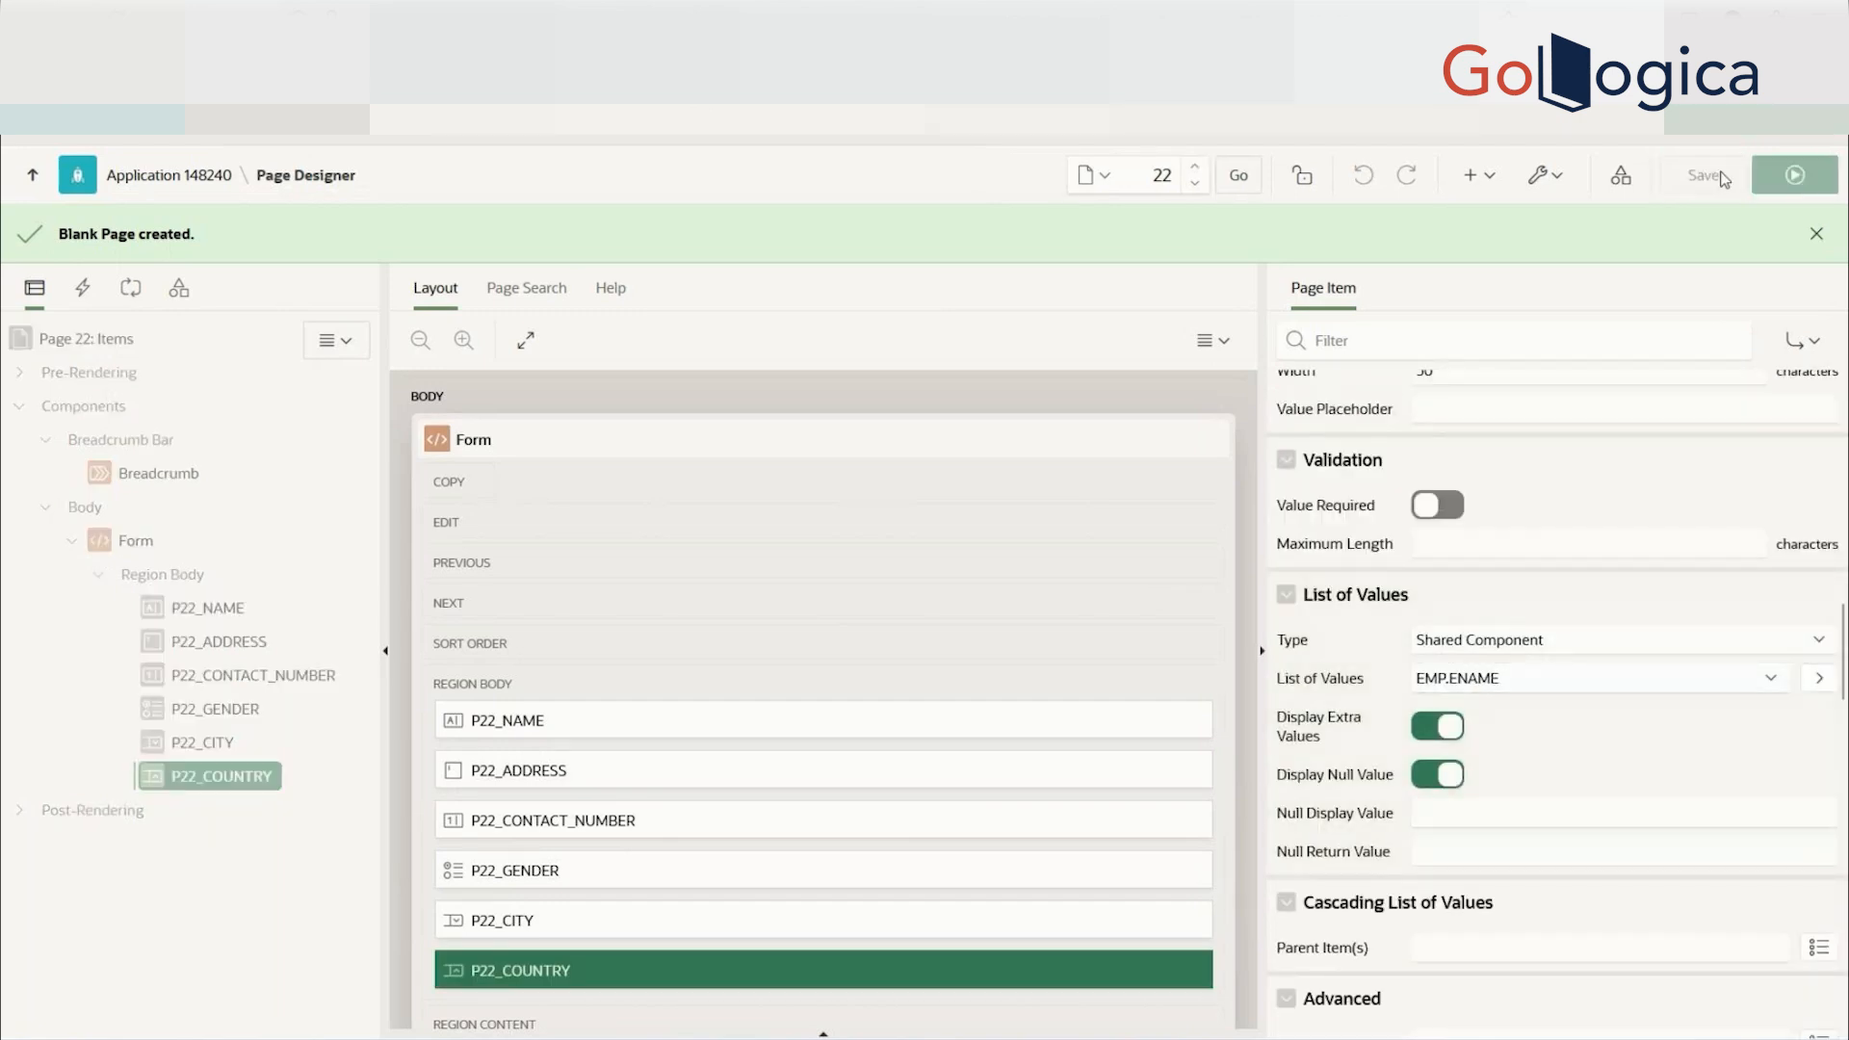
left_click(1818, 182)
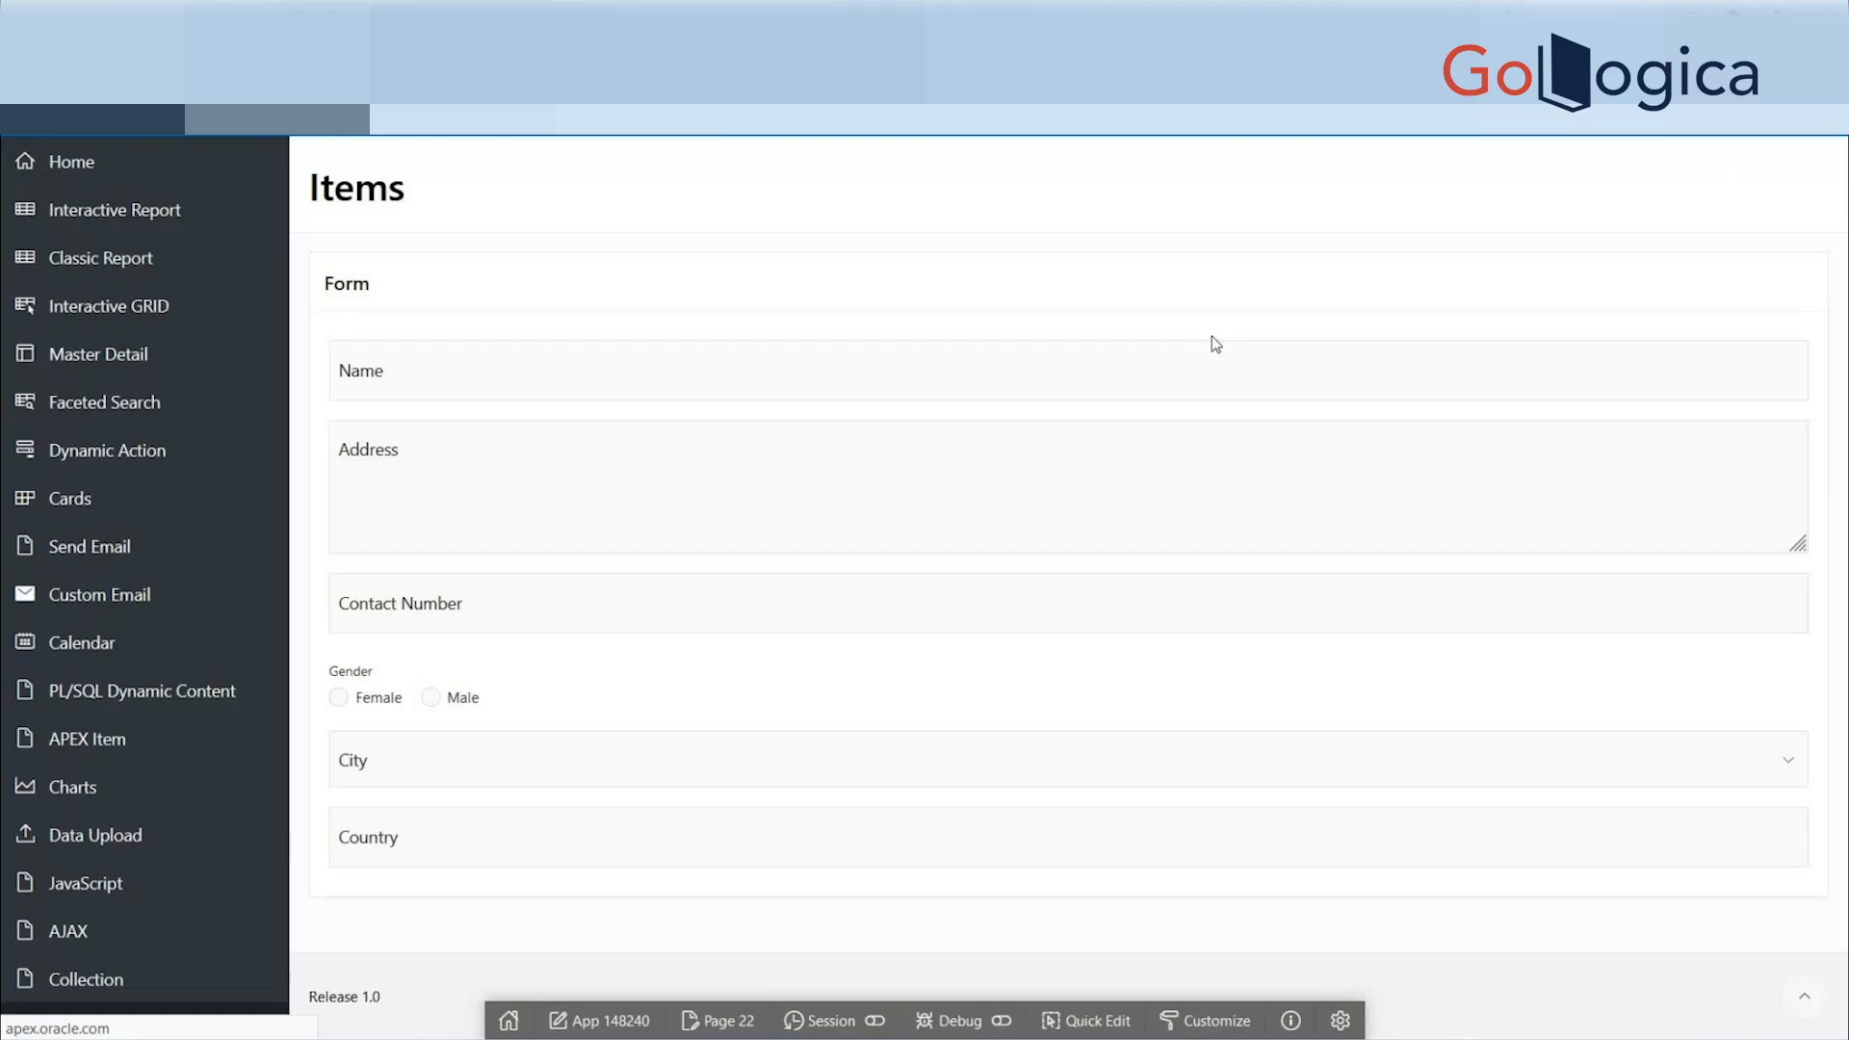
left_click(1319, 761)
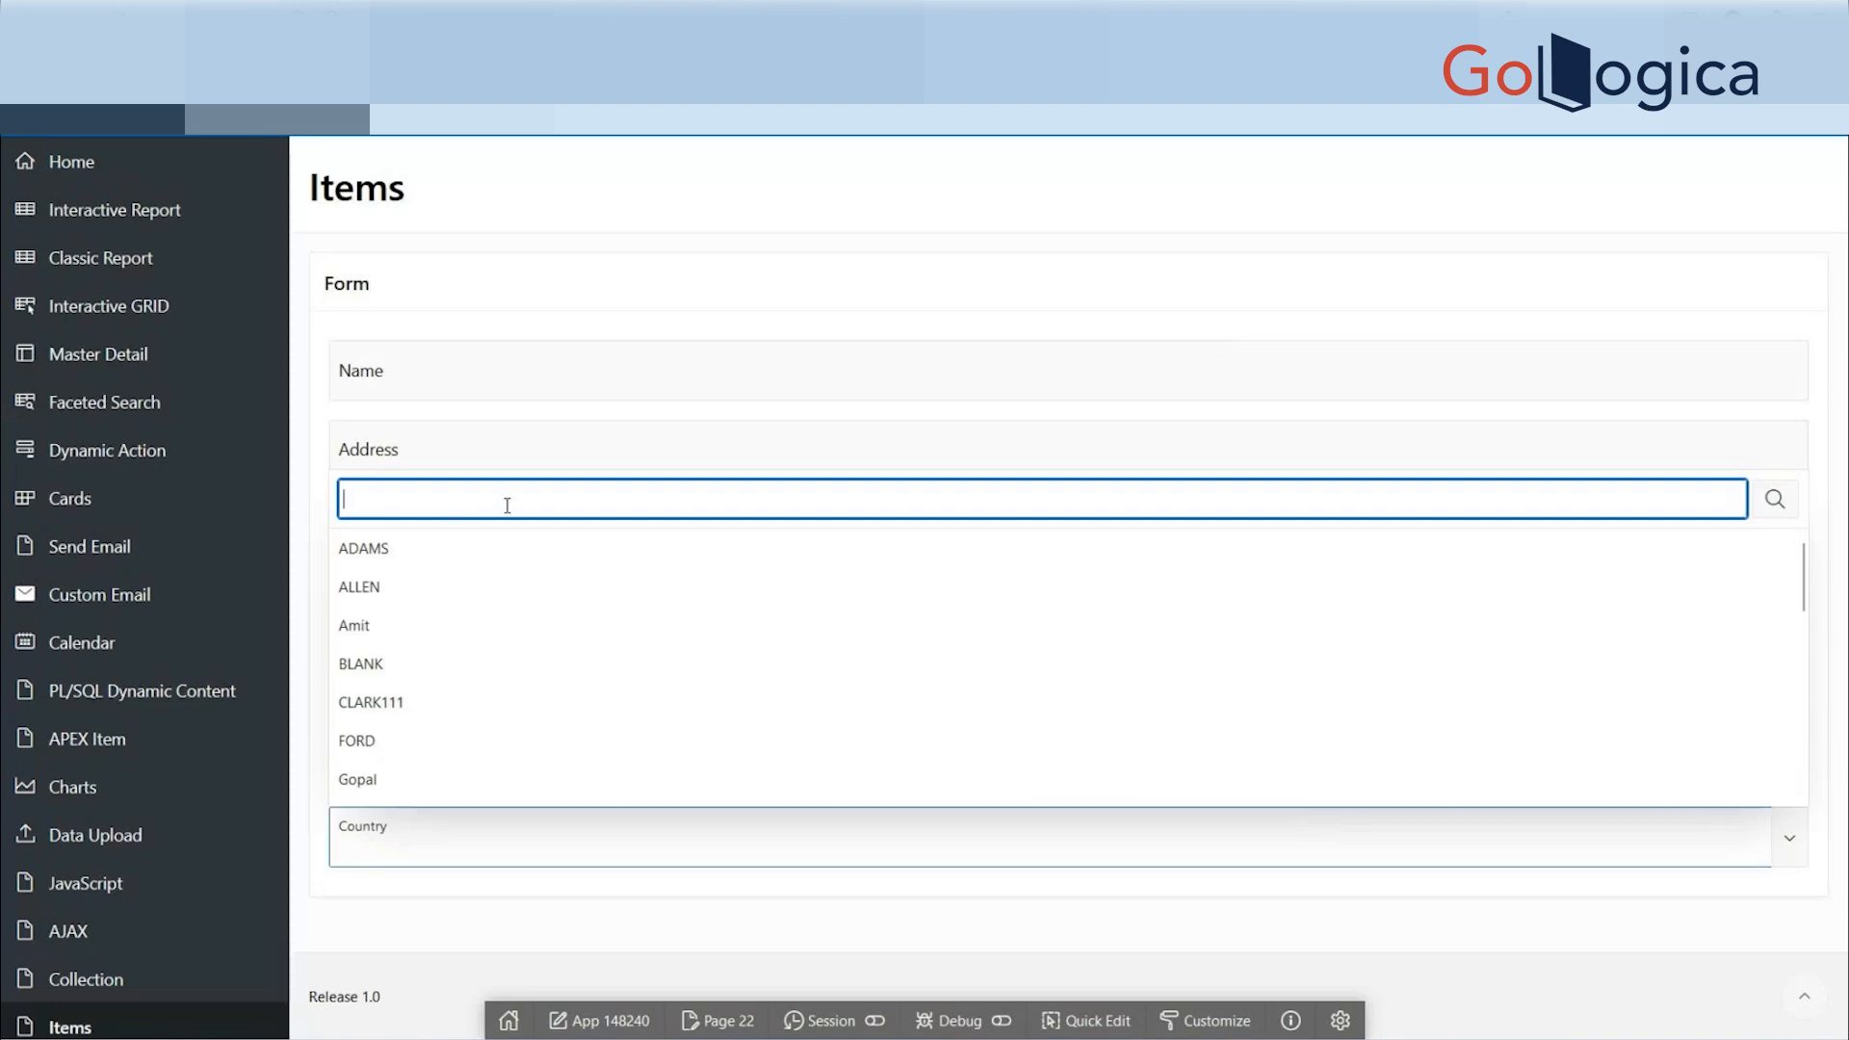
left_click(598, 922)
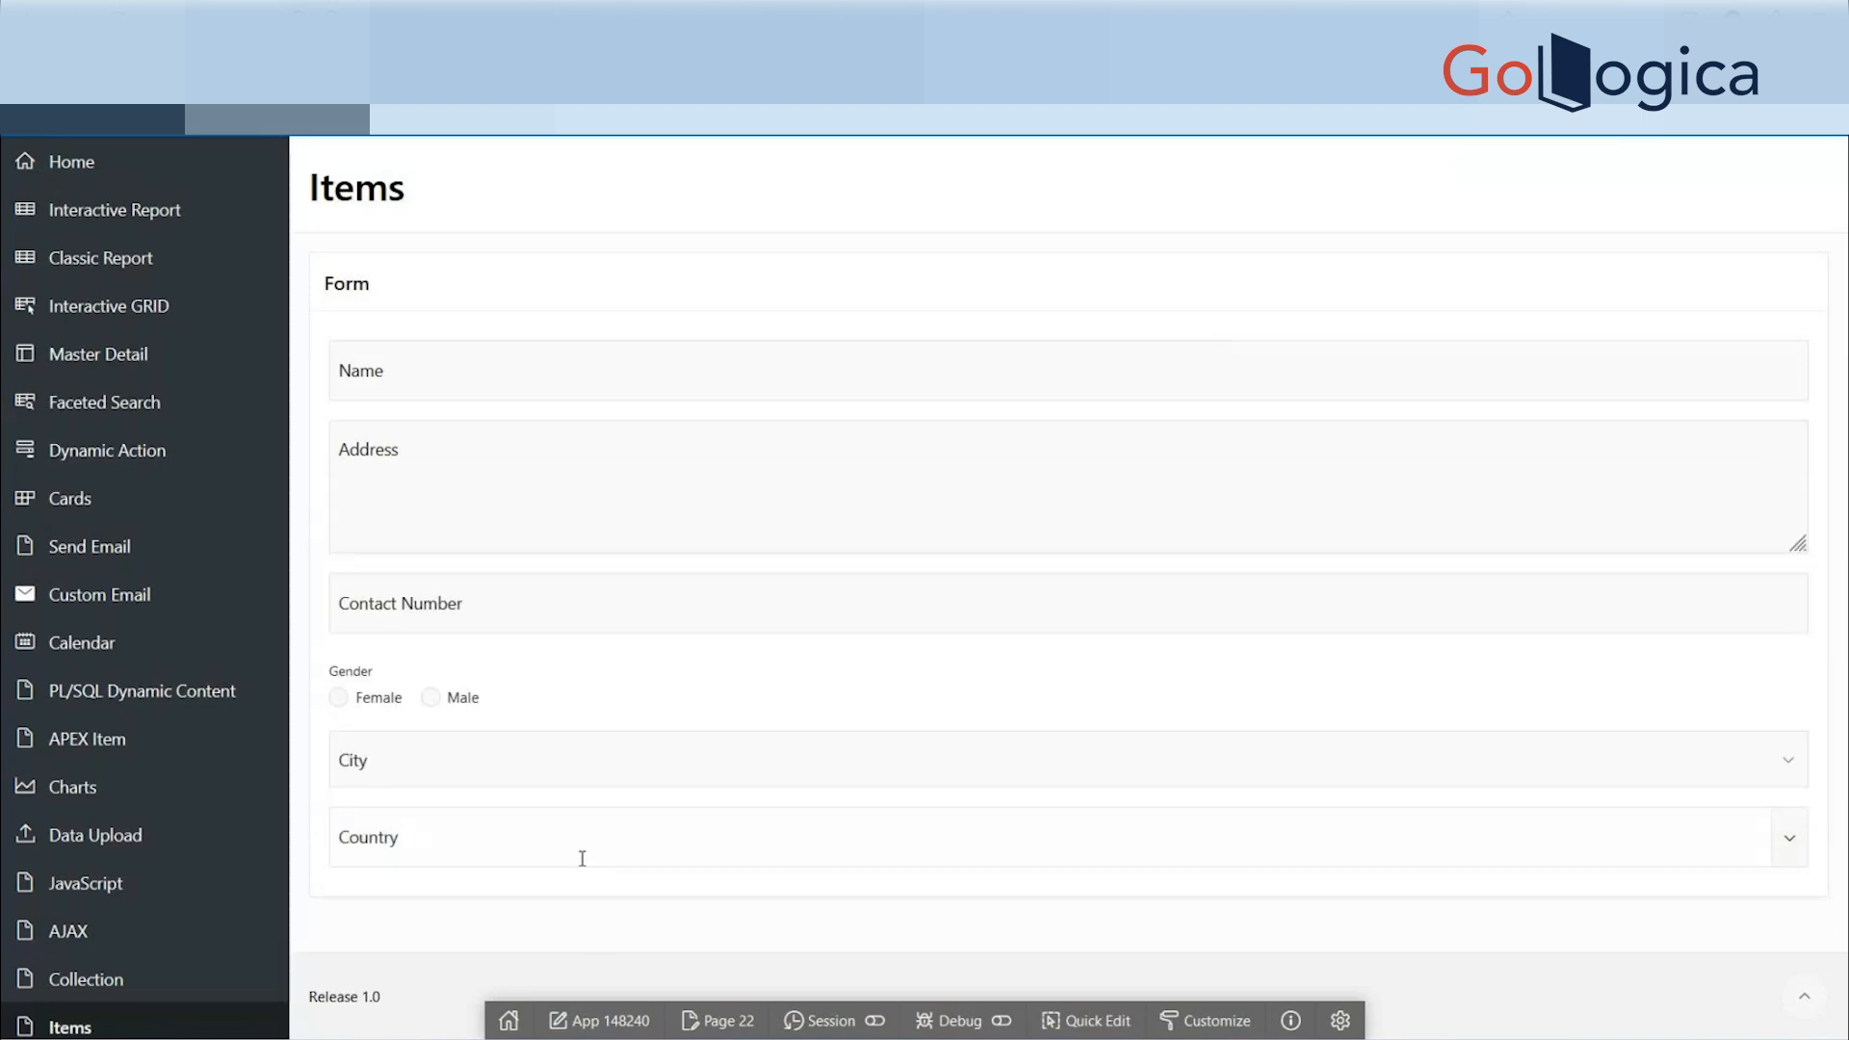
left_click(582, 856)
left_click(549, 916)
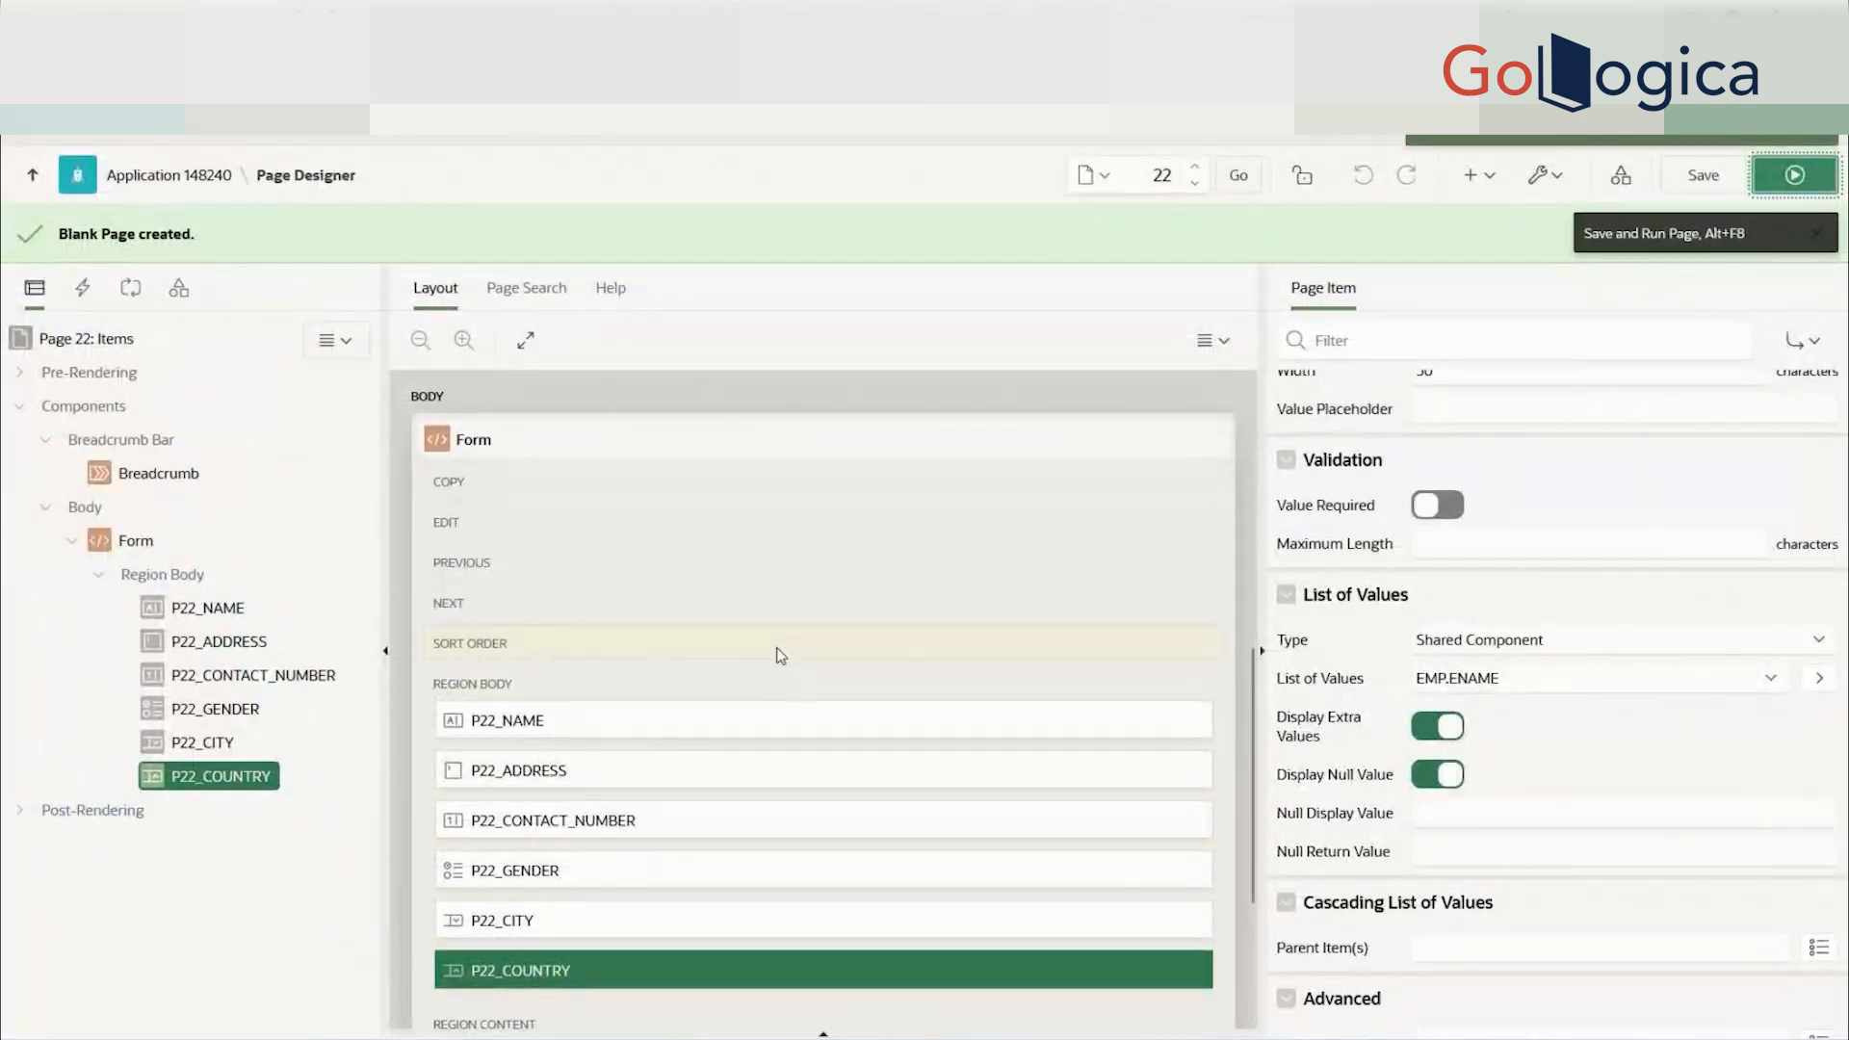
- Create another page item in the Form region's body and name it P22_EMAIL_REQD
scroll(807, 611, "up", 6)
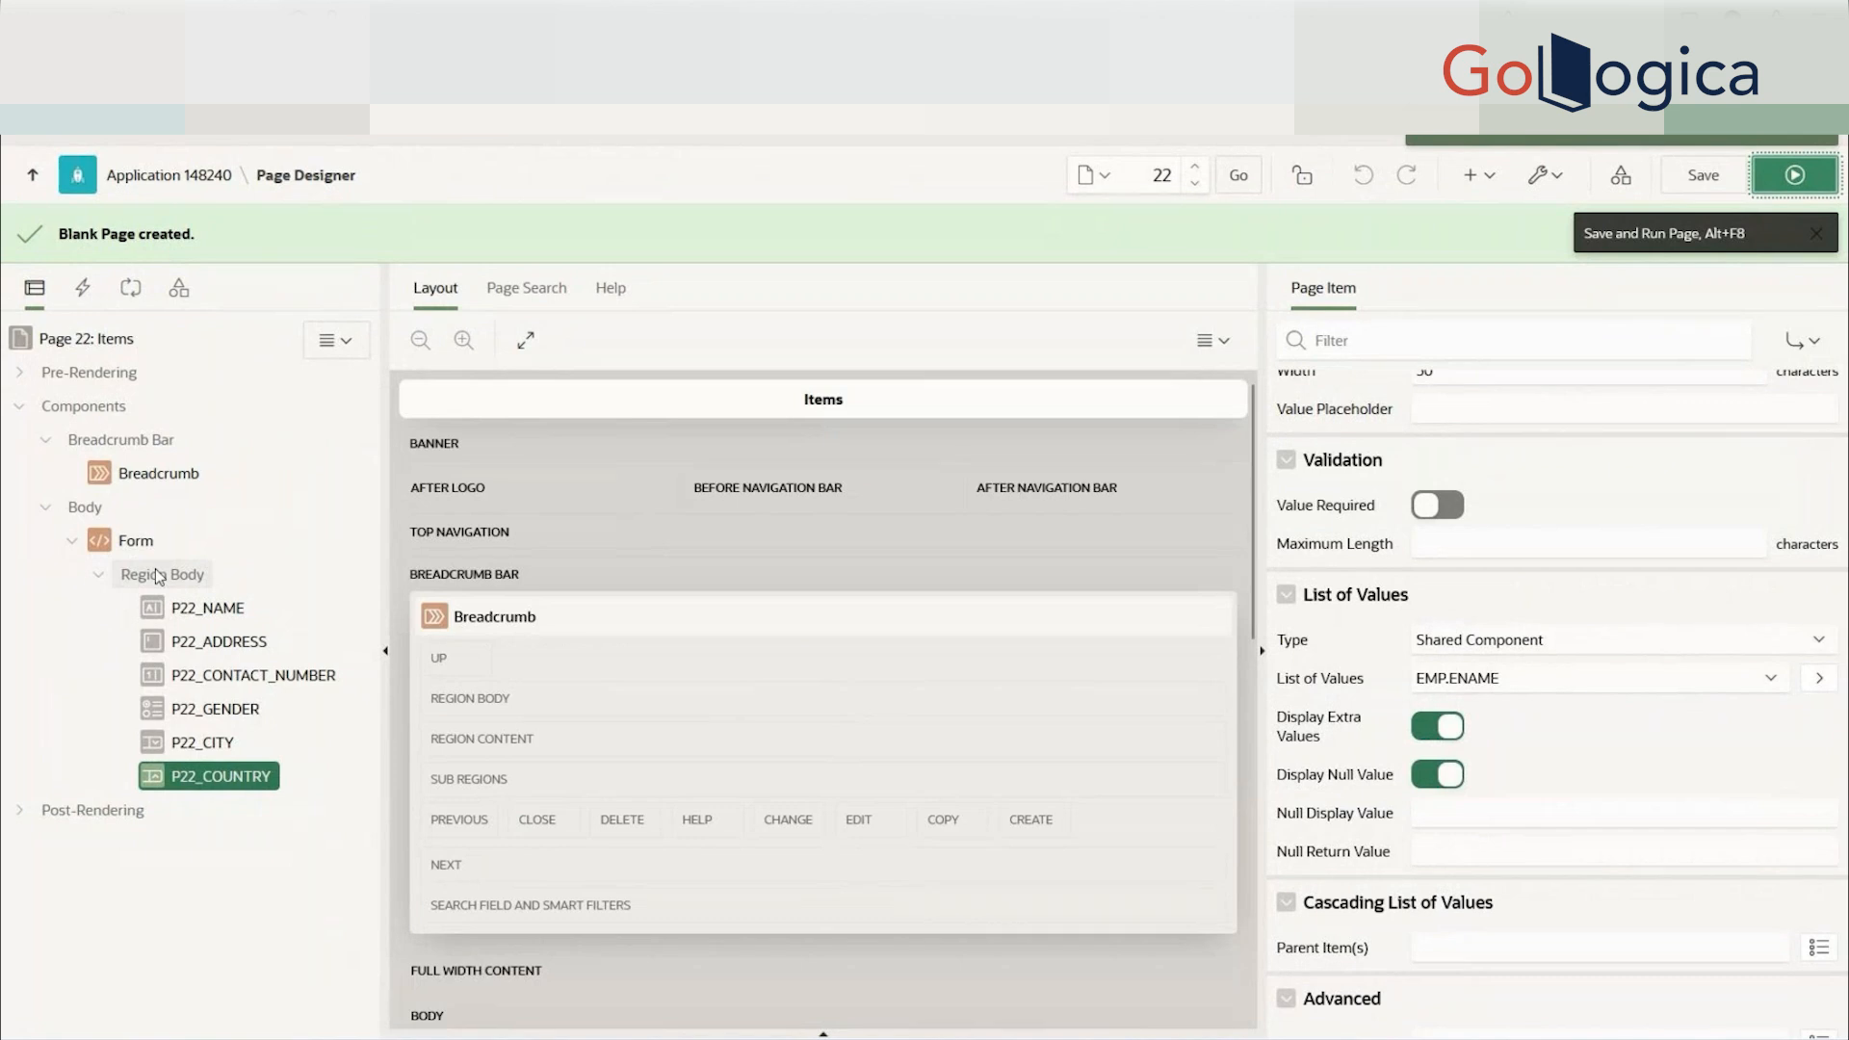
right_click(158, 576)
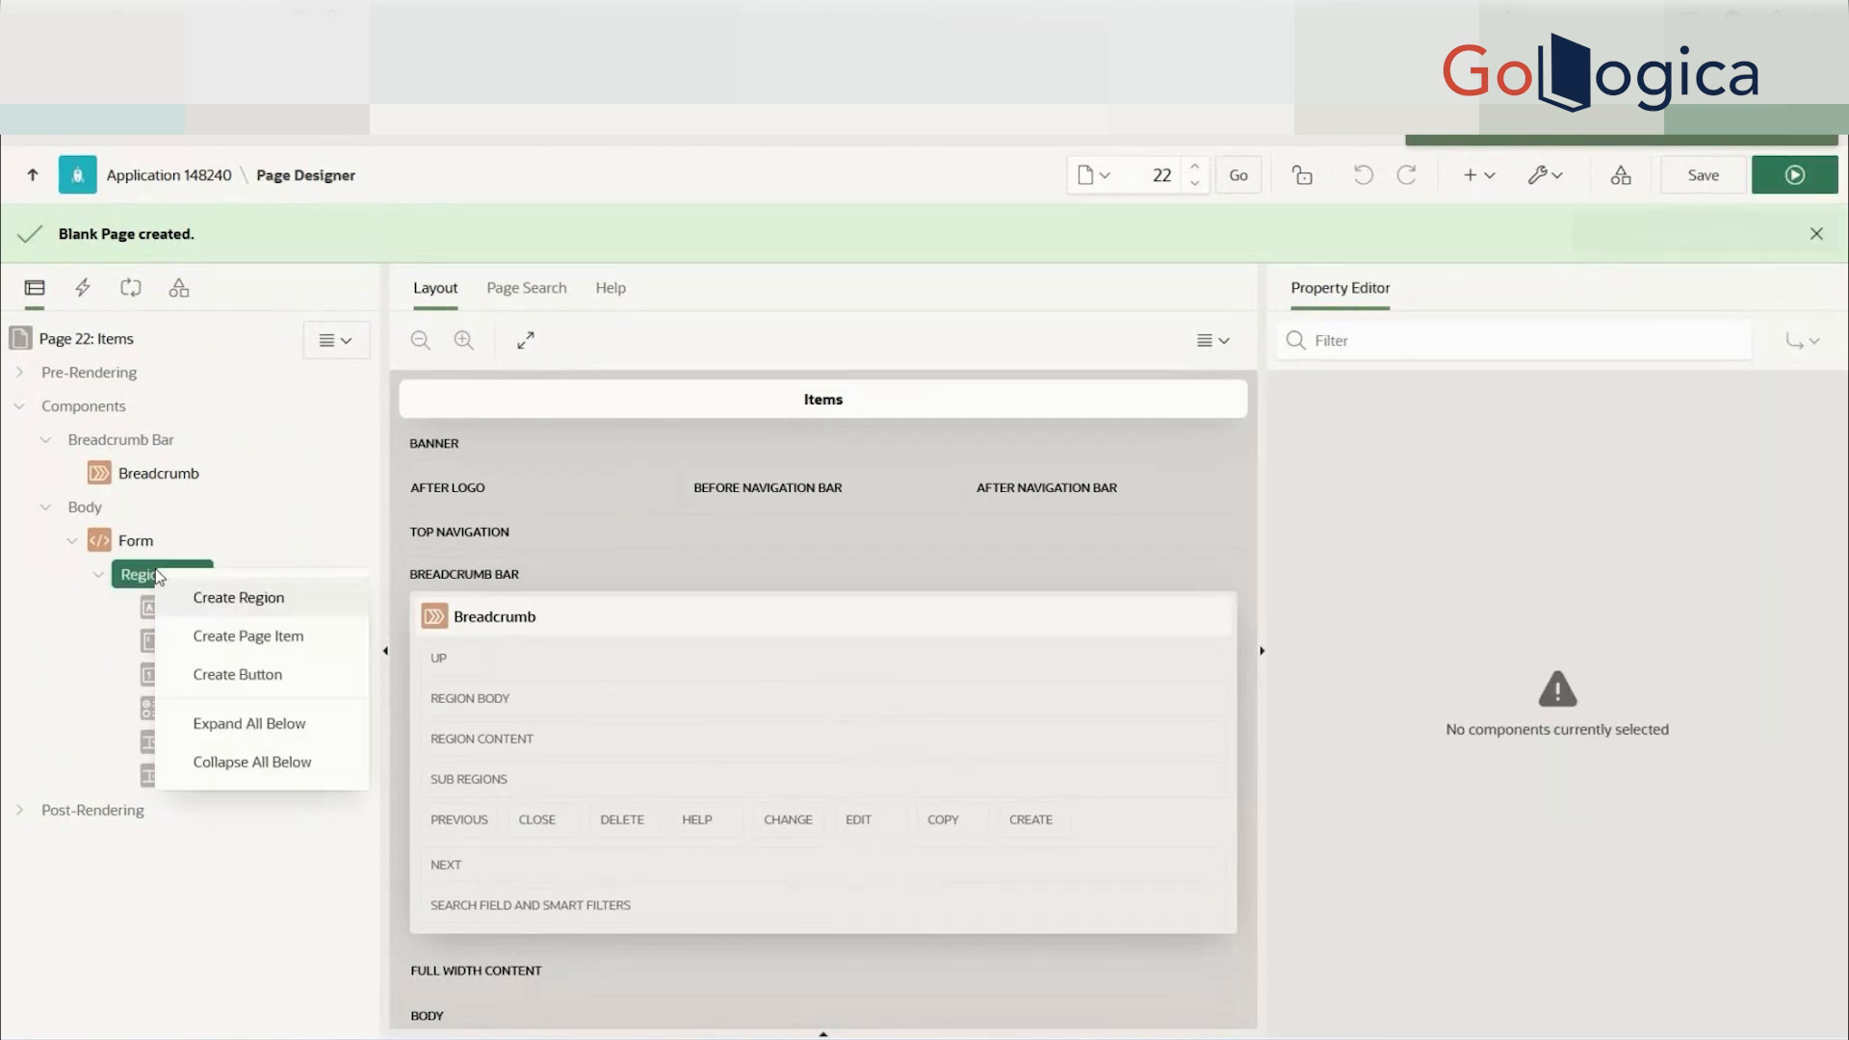
left_click(260, 635)
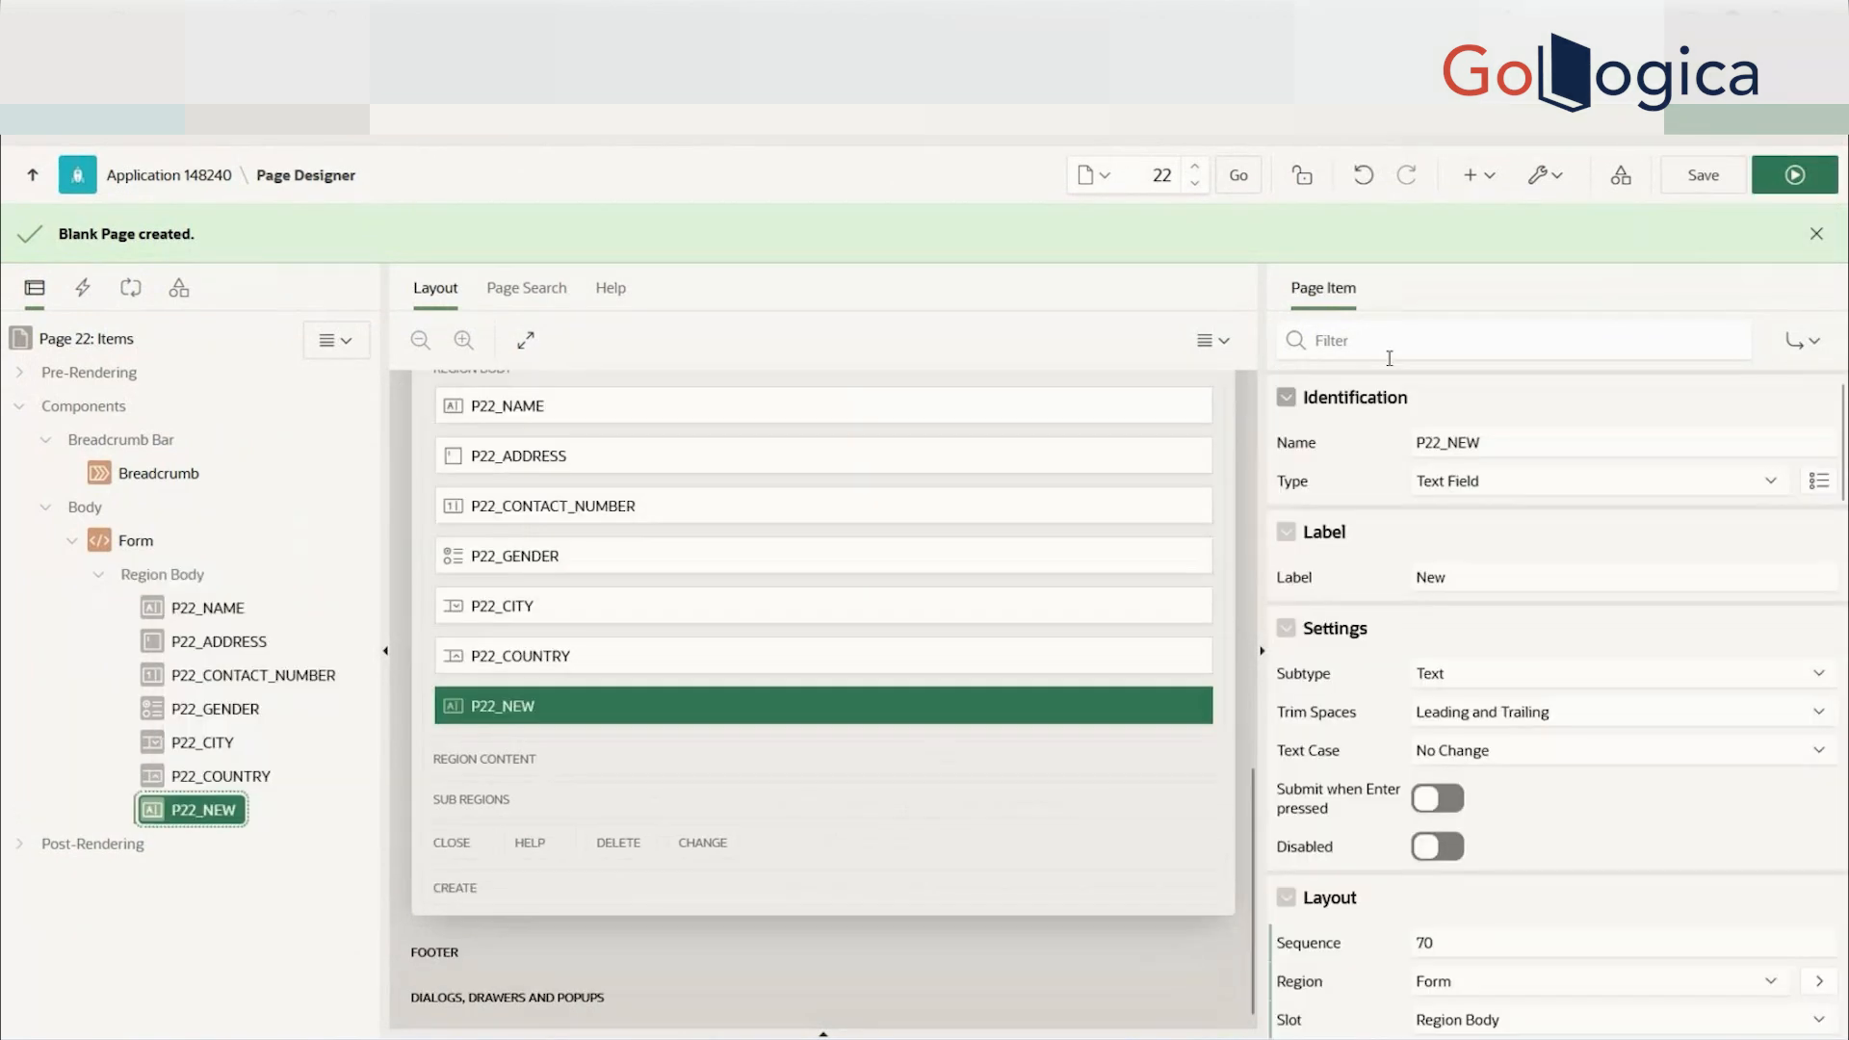
left_click(1453, 442)
left_click_drag(1447, 442, 1484, 442)
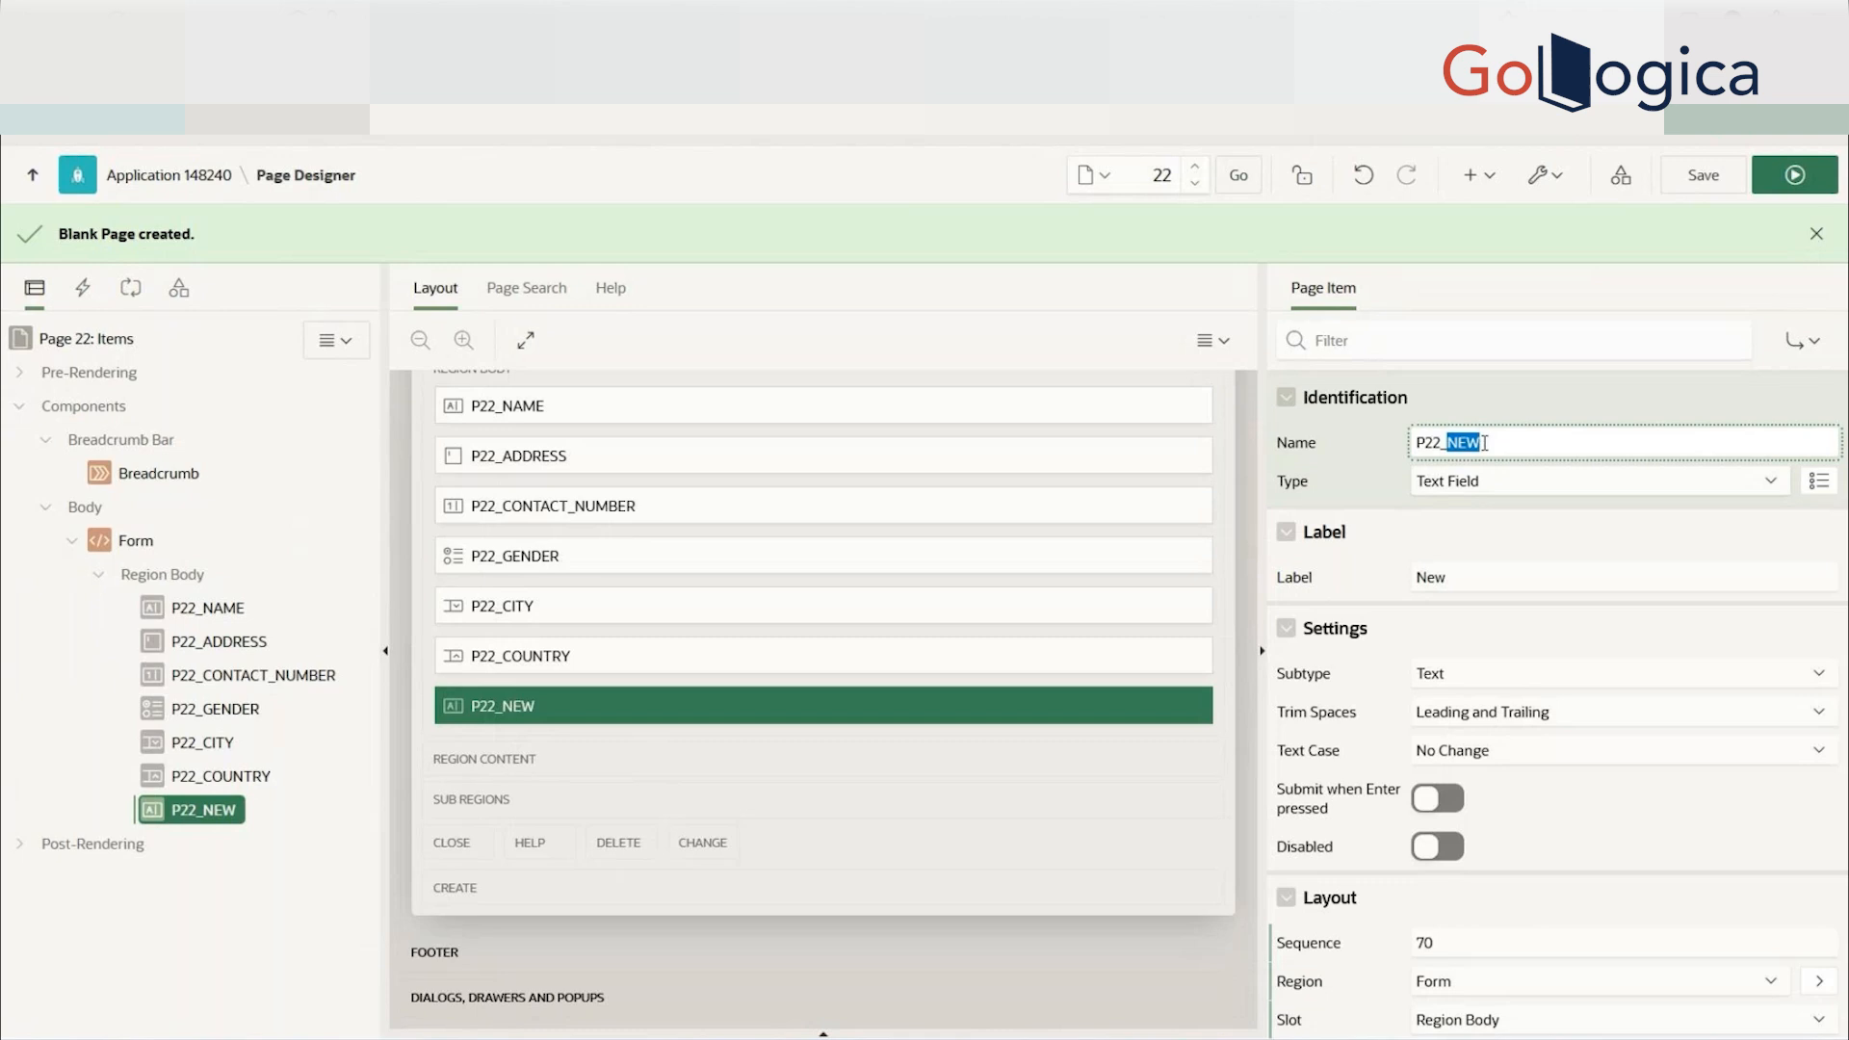
type("EMAIL-REQD")
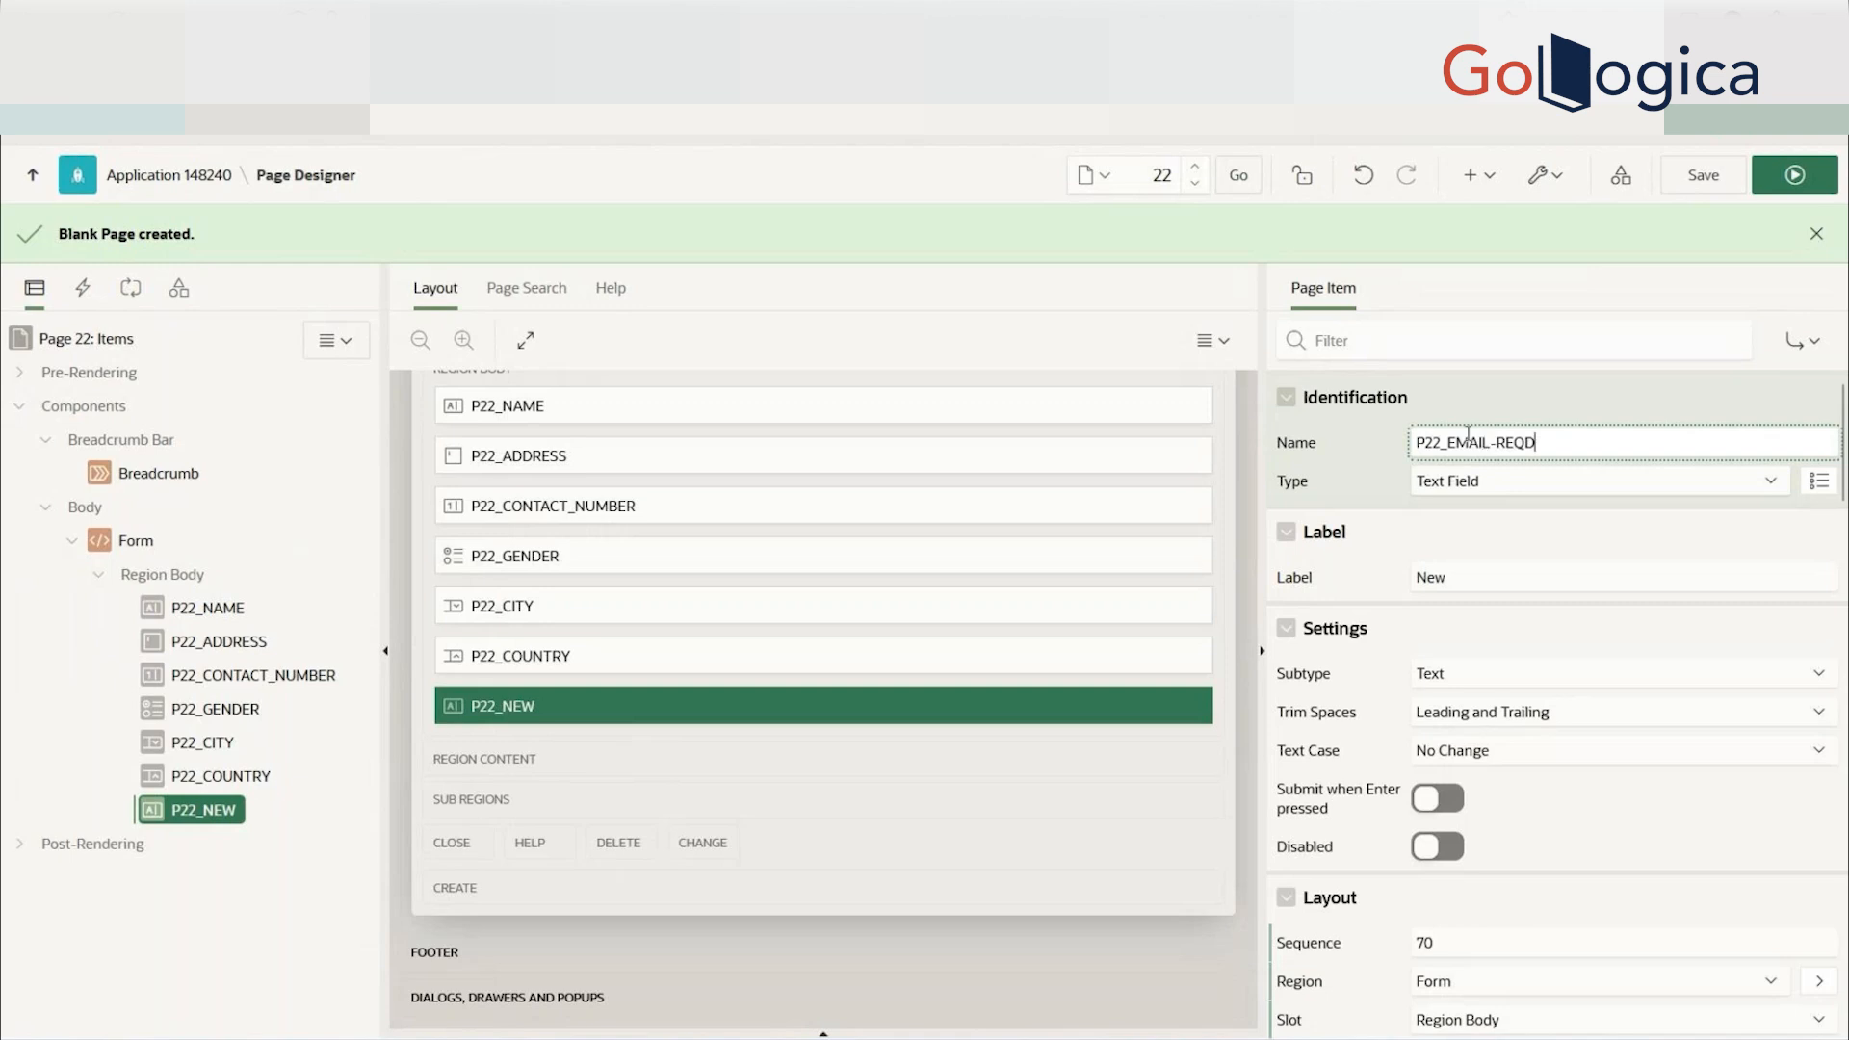
left_click(1501, 436)
key("BackSpace")
type("_")
left_click(1017, 247)
- Save and run the Items page and look at the new email item at the end of the form
left_click(1796, 179)
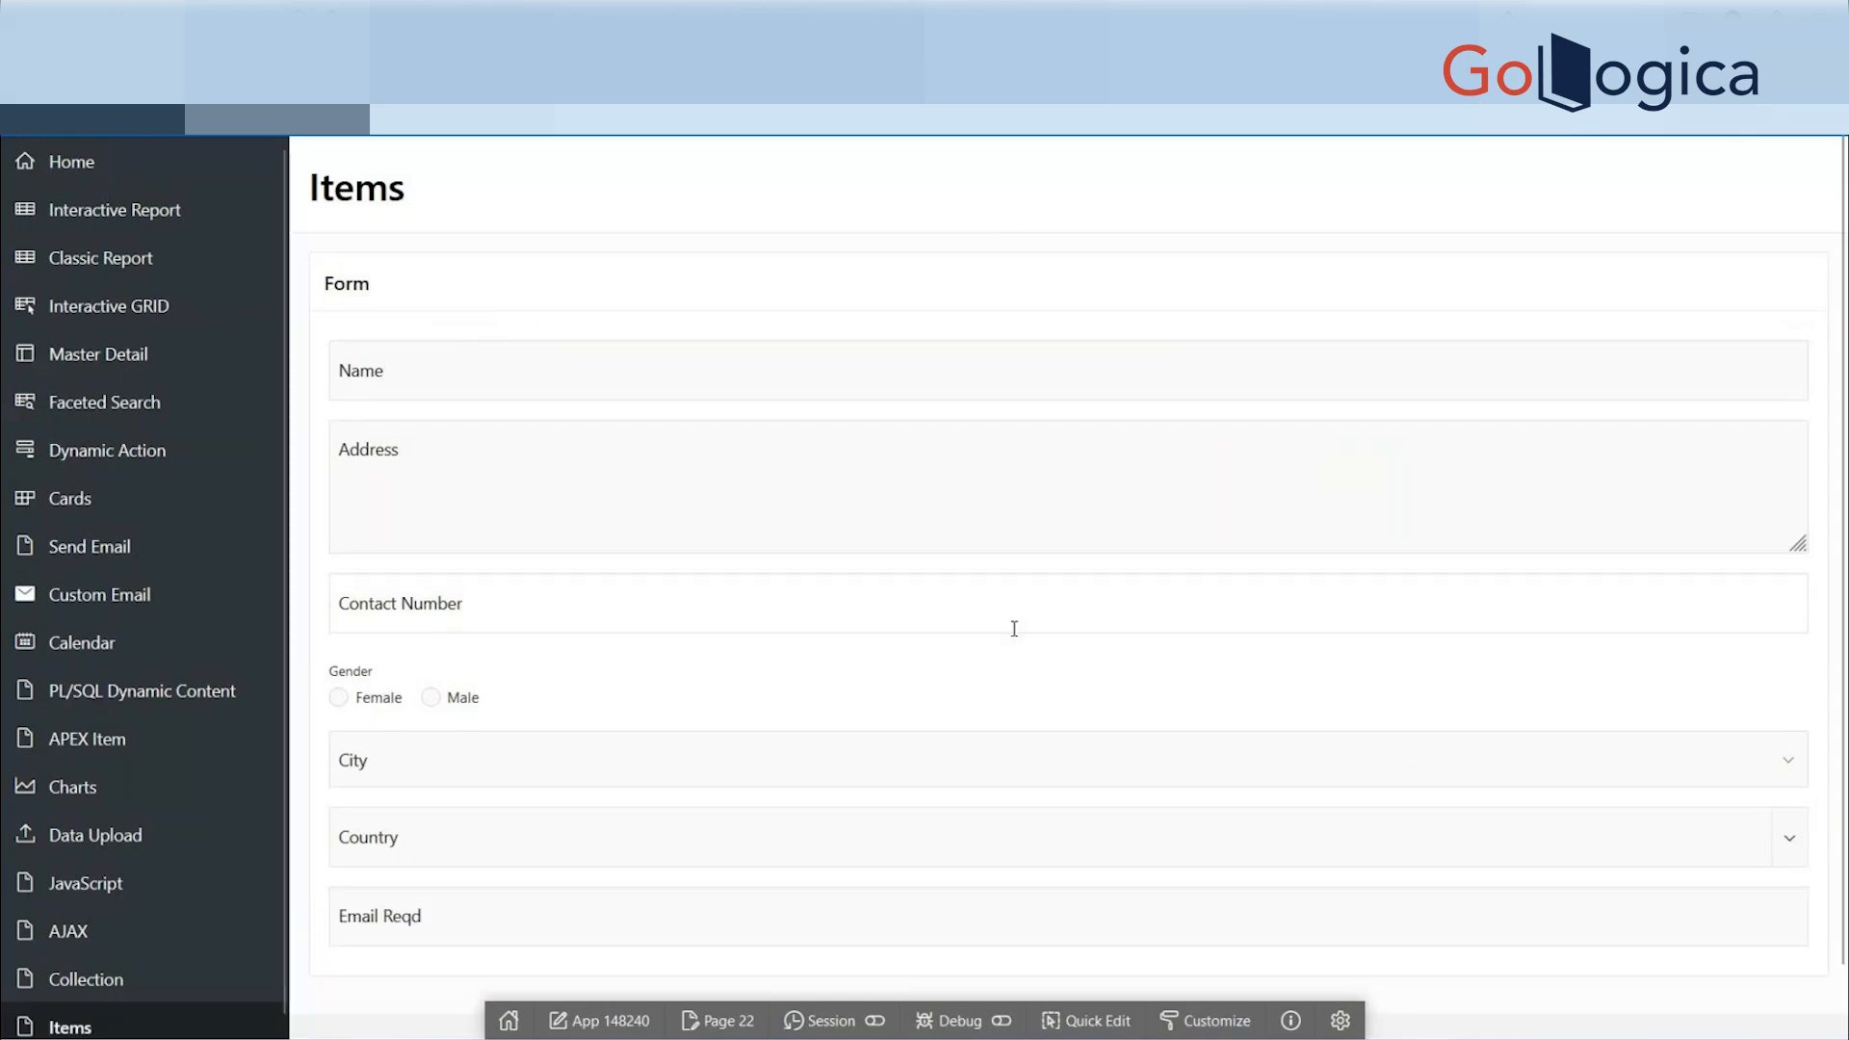
scroll(464, 848, "down", 1)
left_click(463, 849)
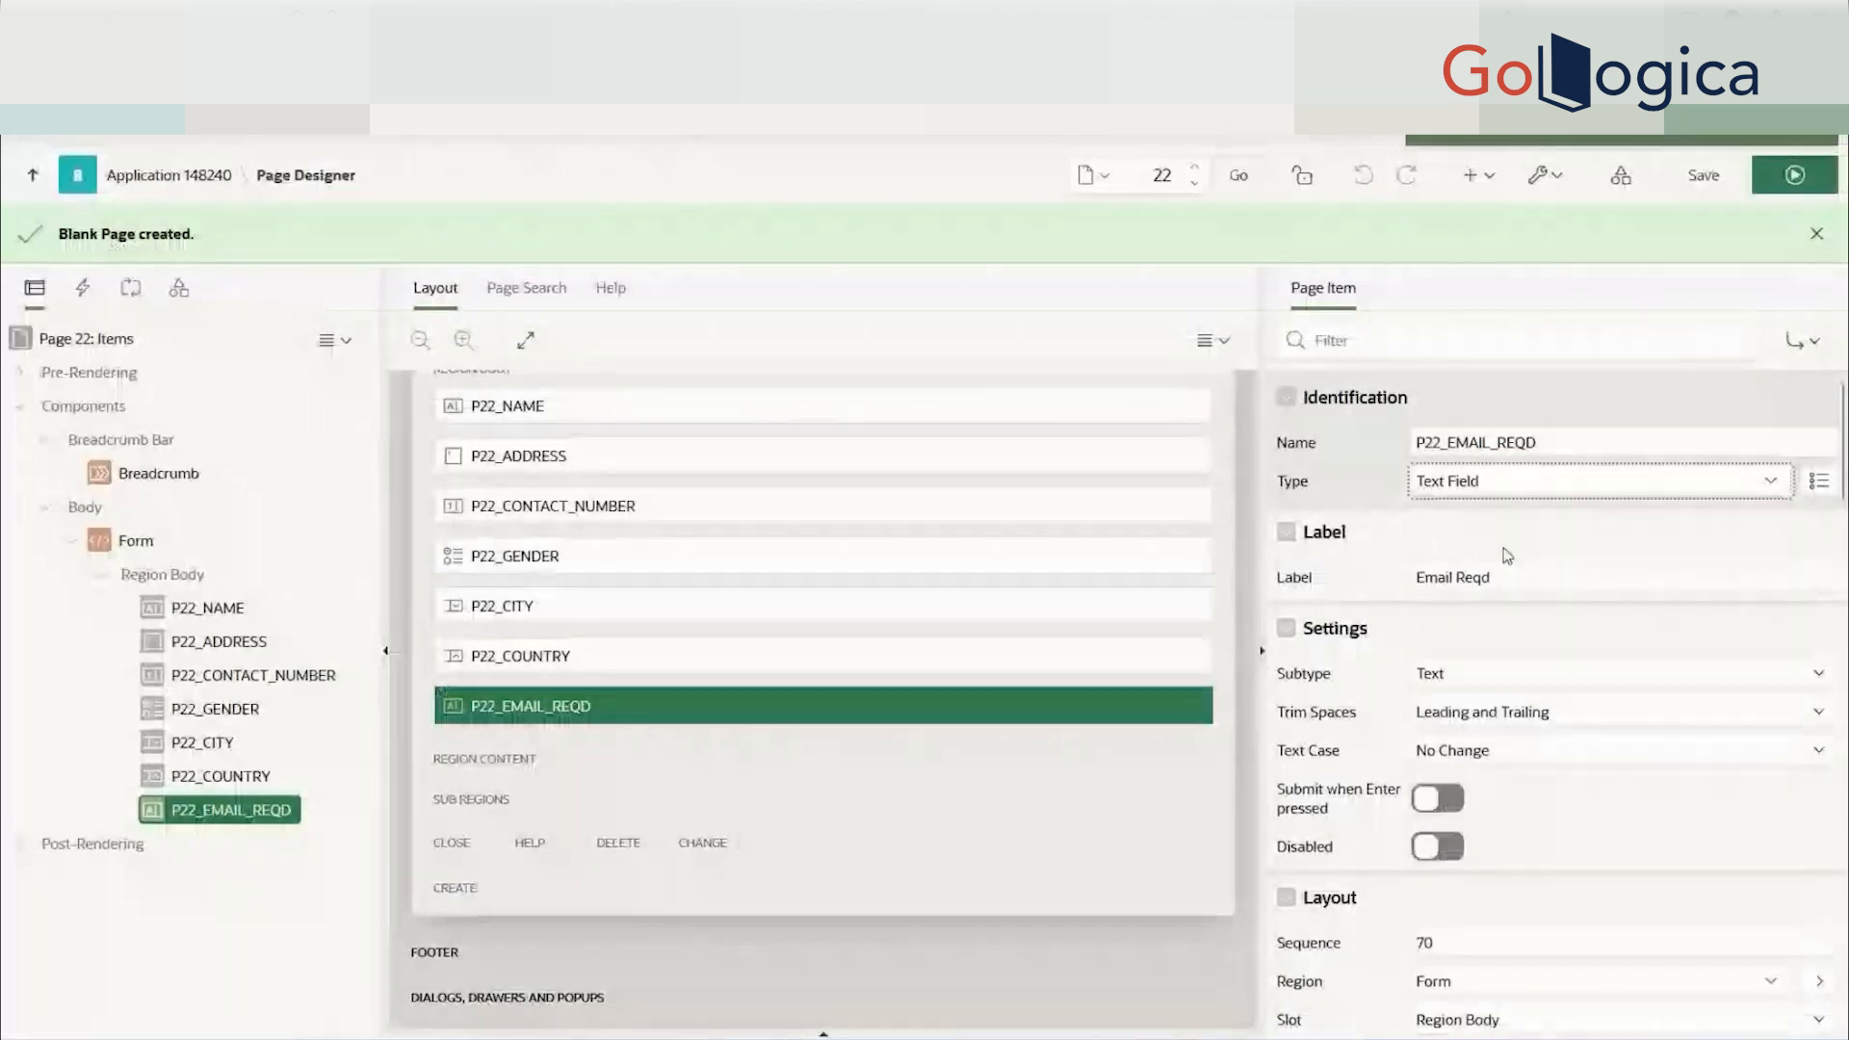
- Change the P22_EMAIL_REQD item's type to Checkbox and set its label to Email Required
left_click(1507, 556)
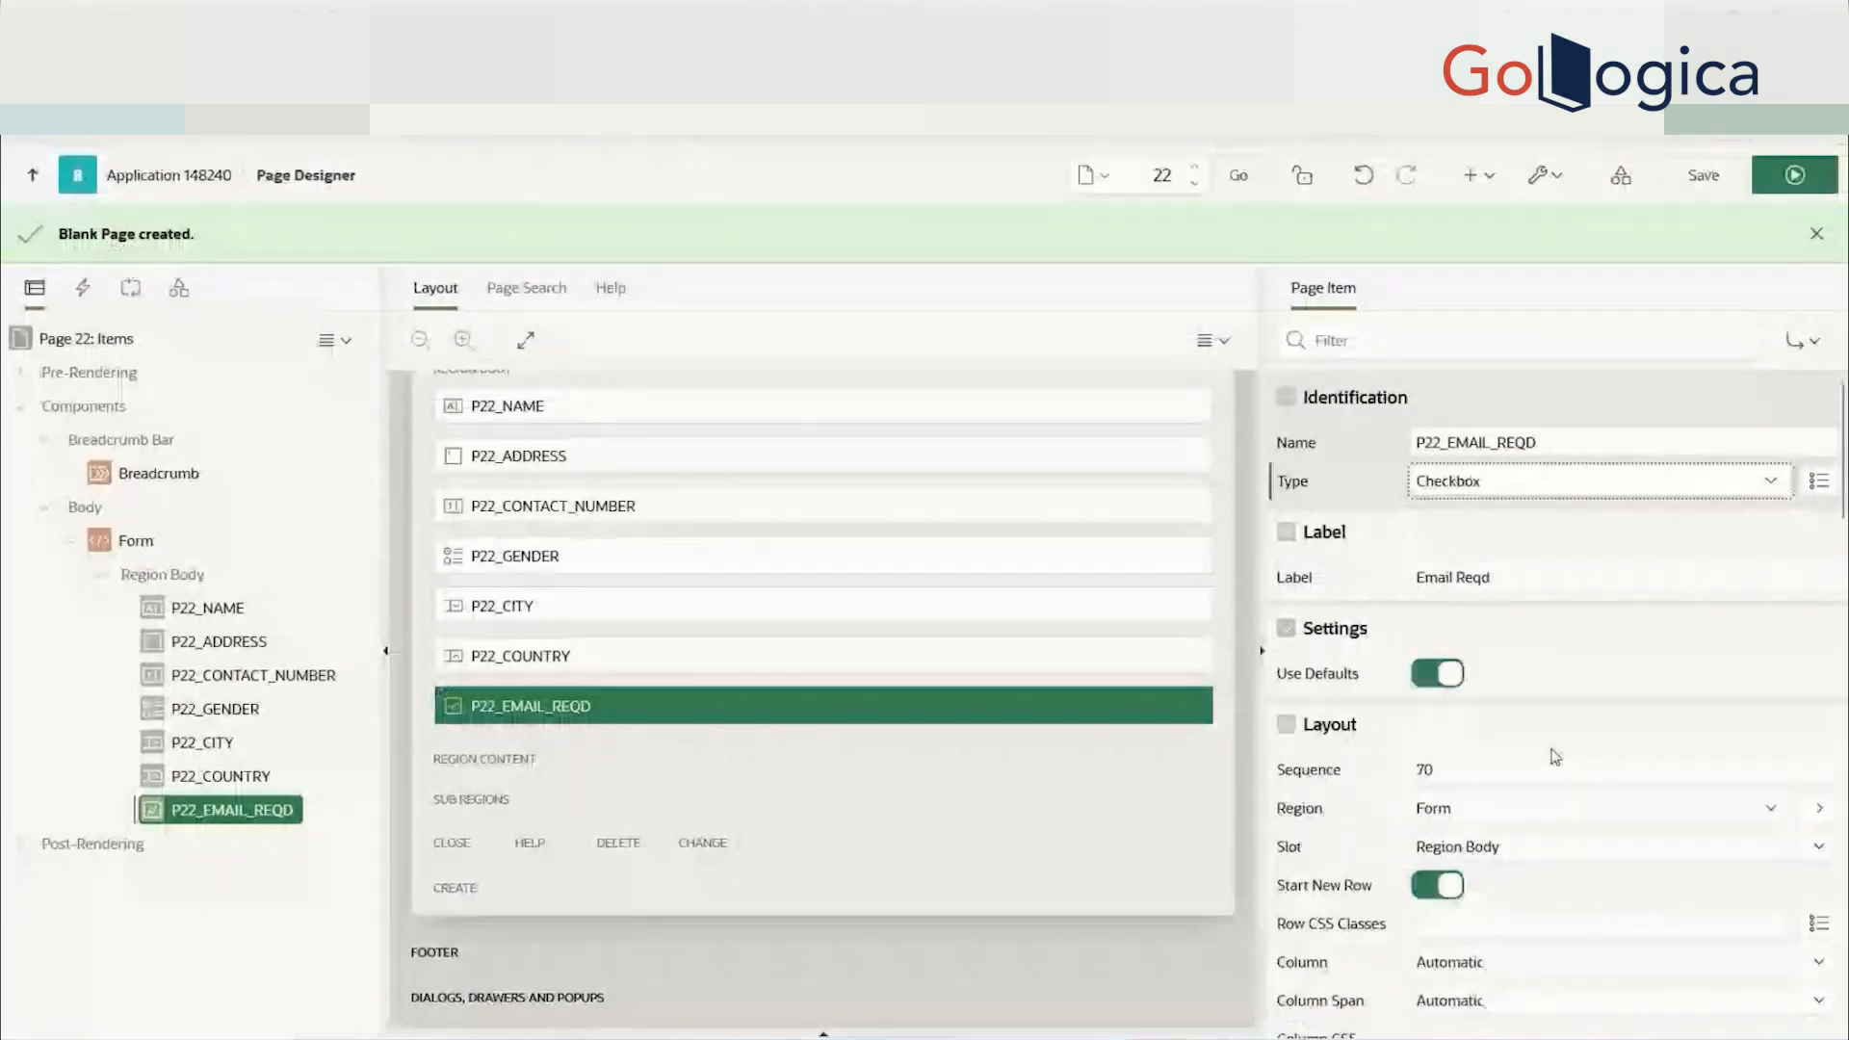
left_click(1515, 574)
key("BackSpace")
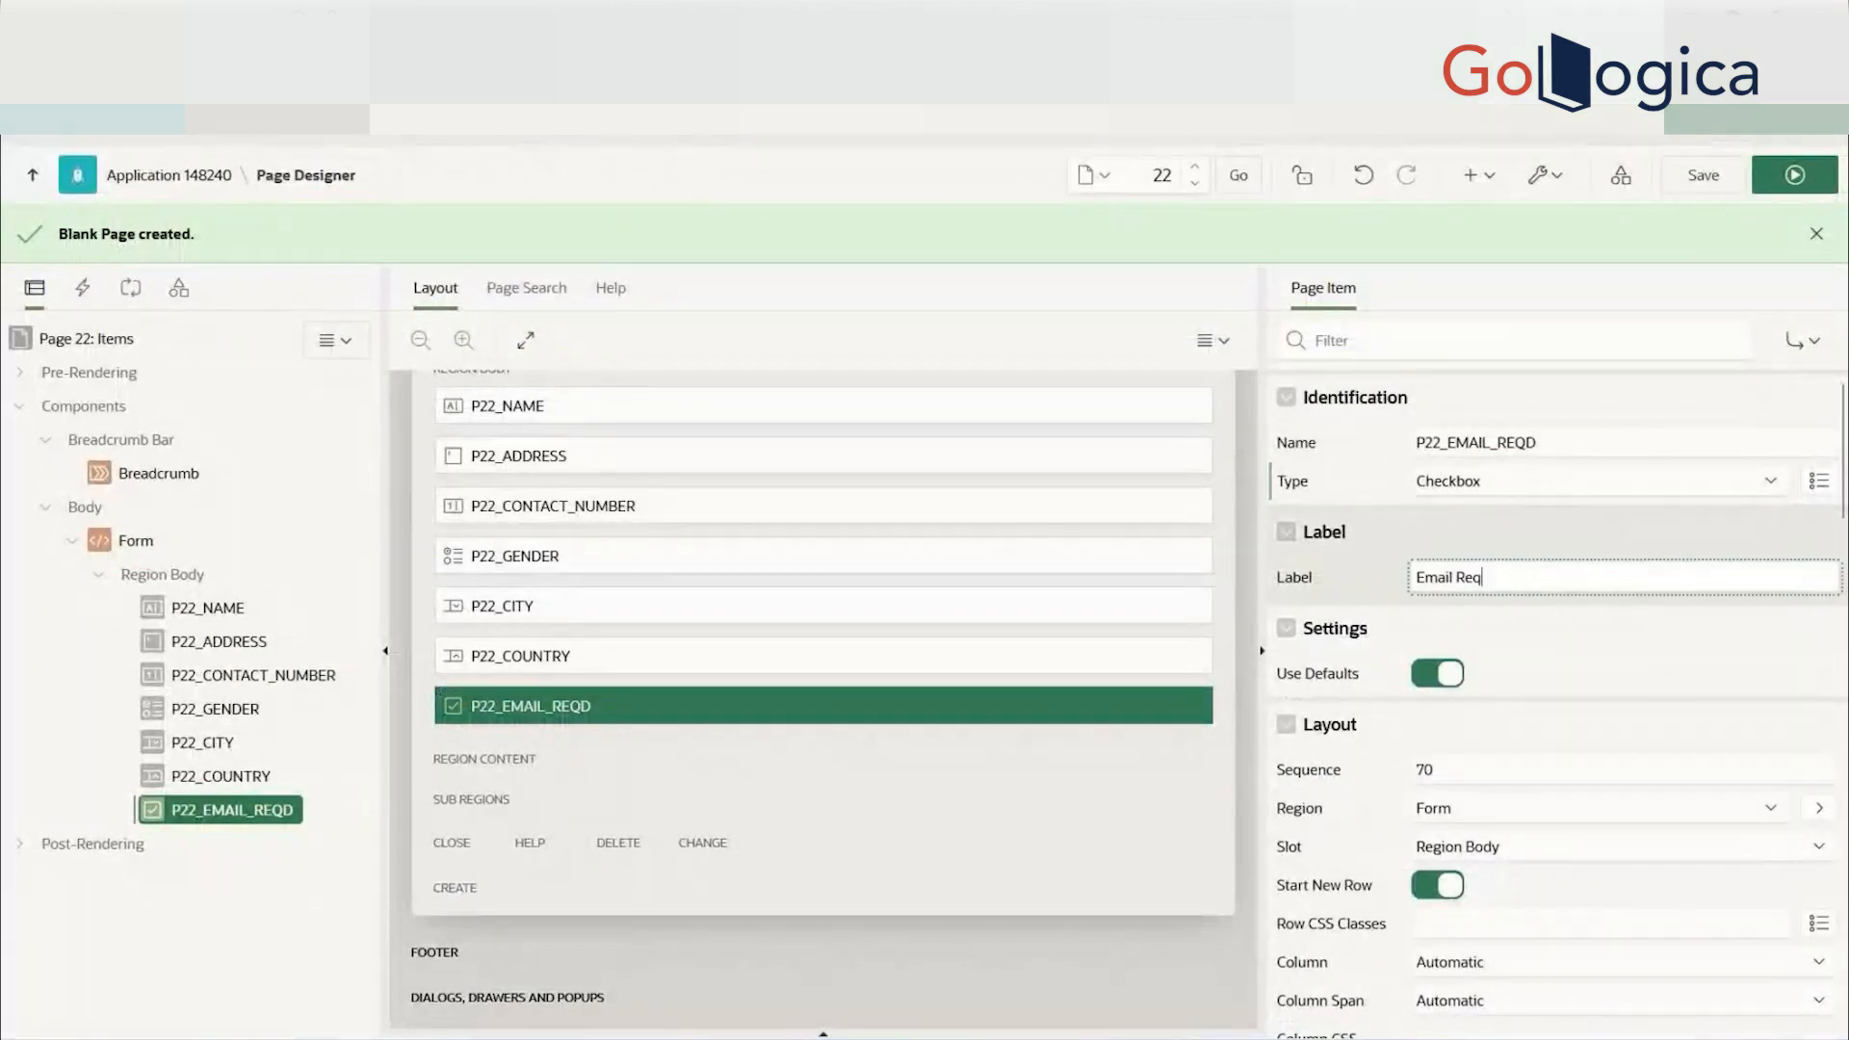
type("uird")
type("d")
- Save and run the Items page and try the Email Required checkbox
left_click(1701, 173)
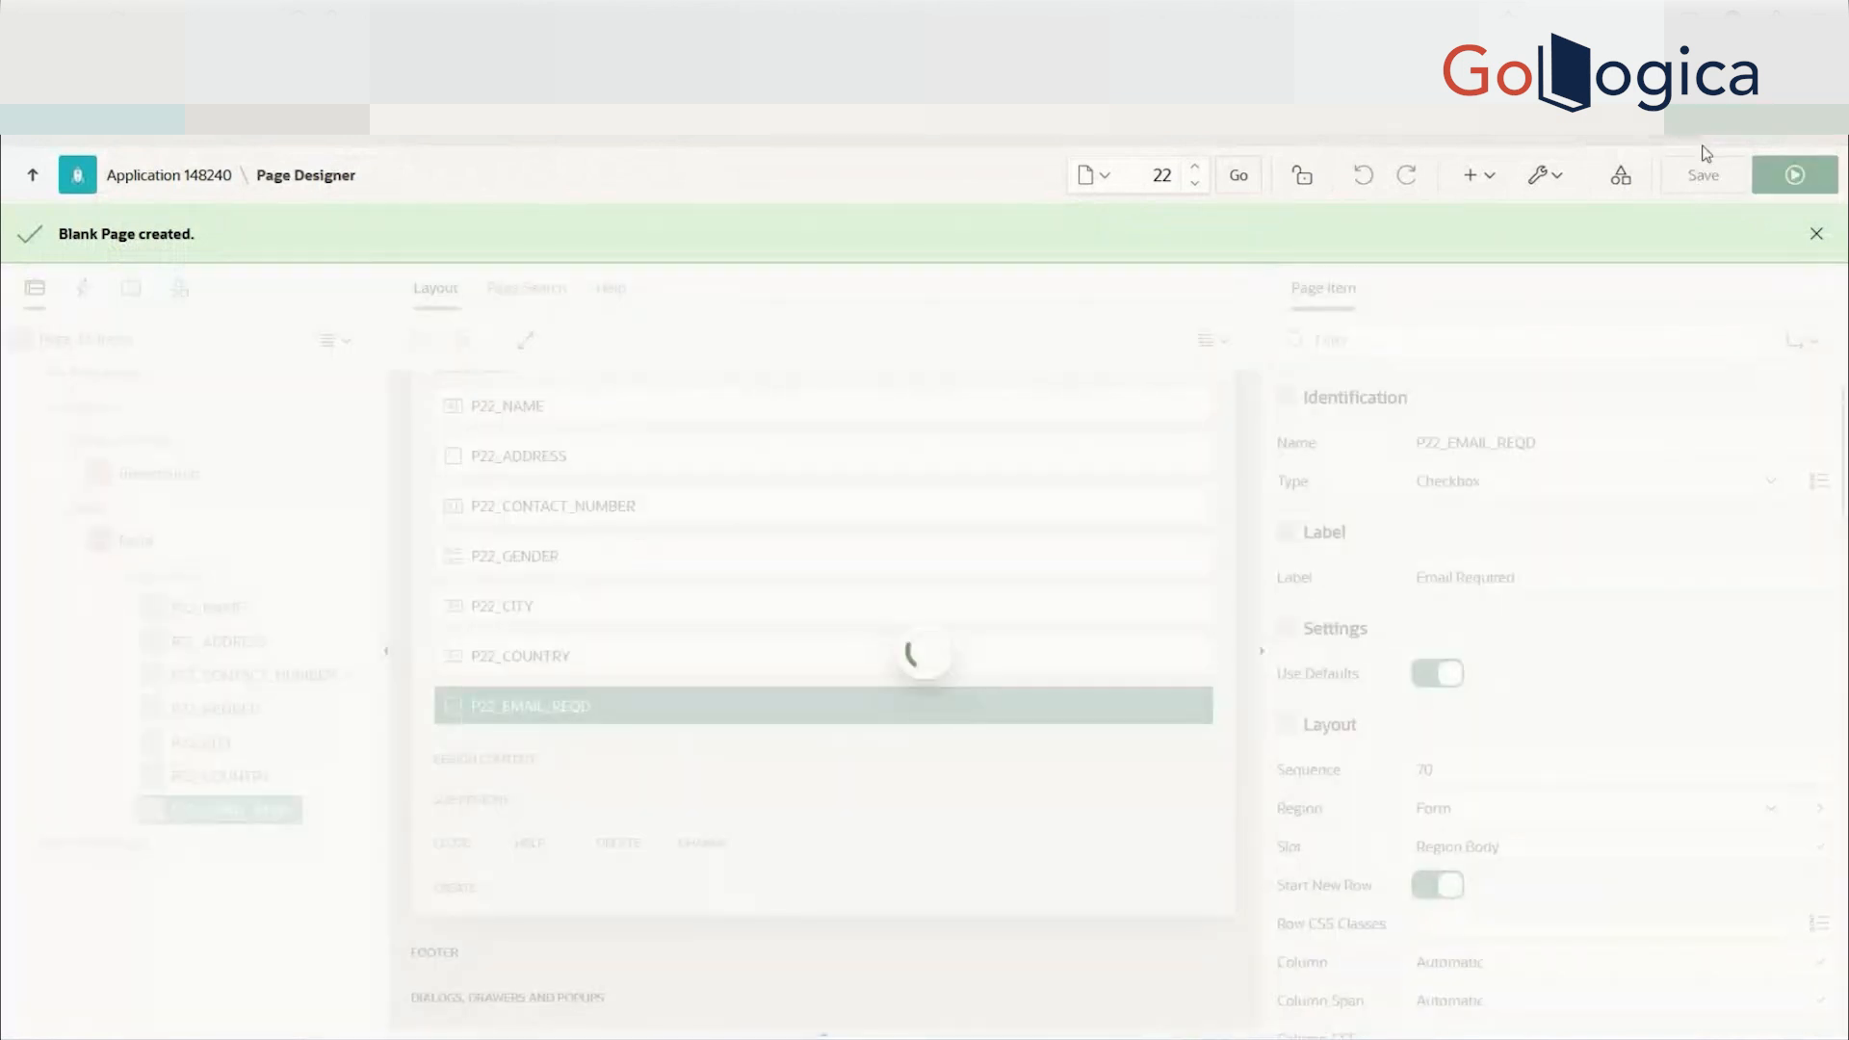
left_click(1776, 177)
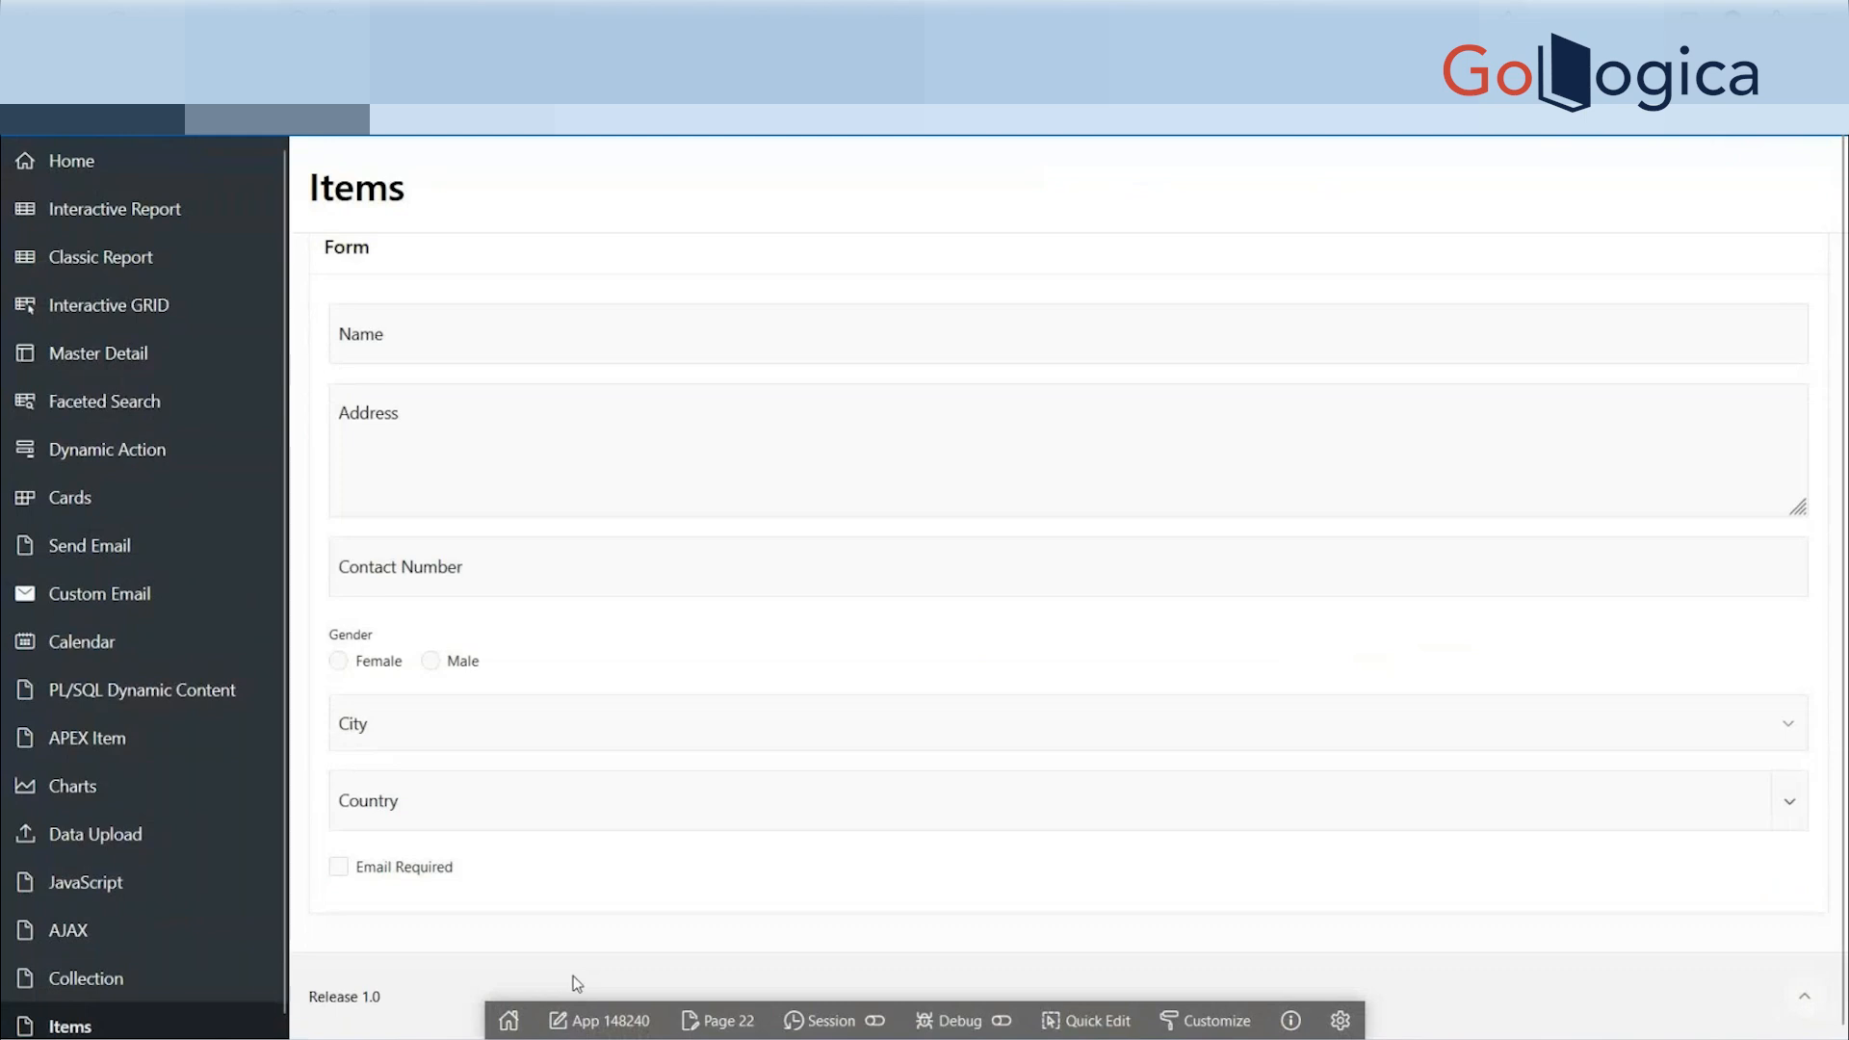
left_click(339, 868)
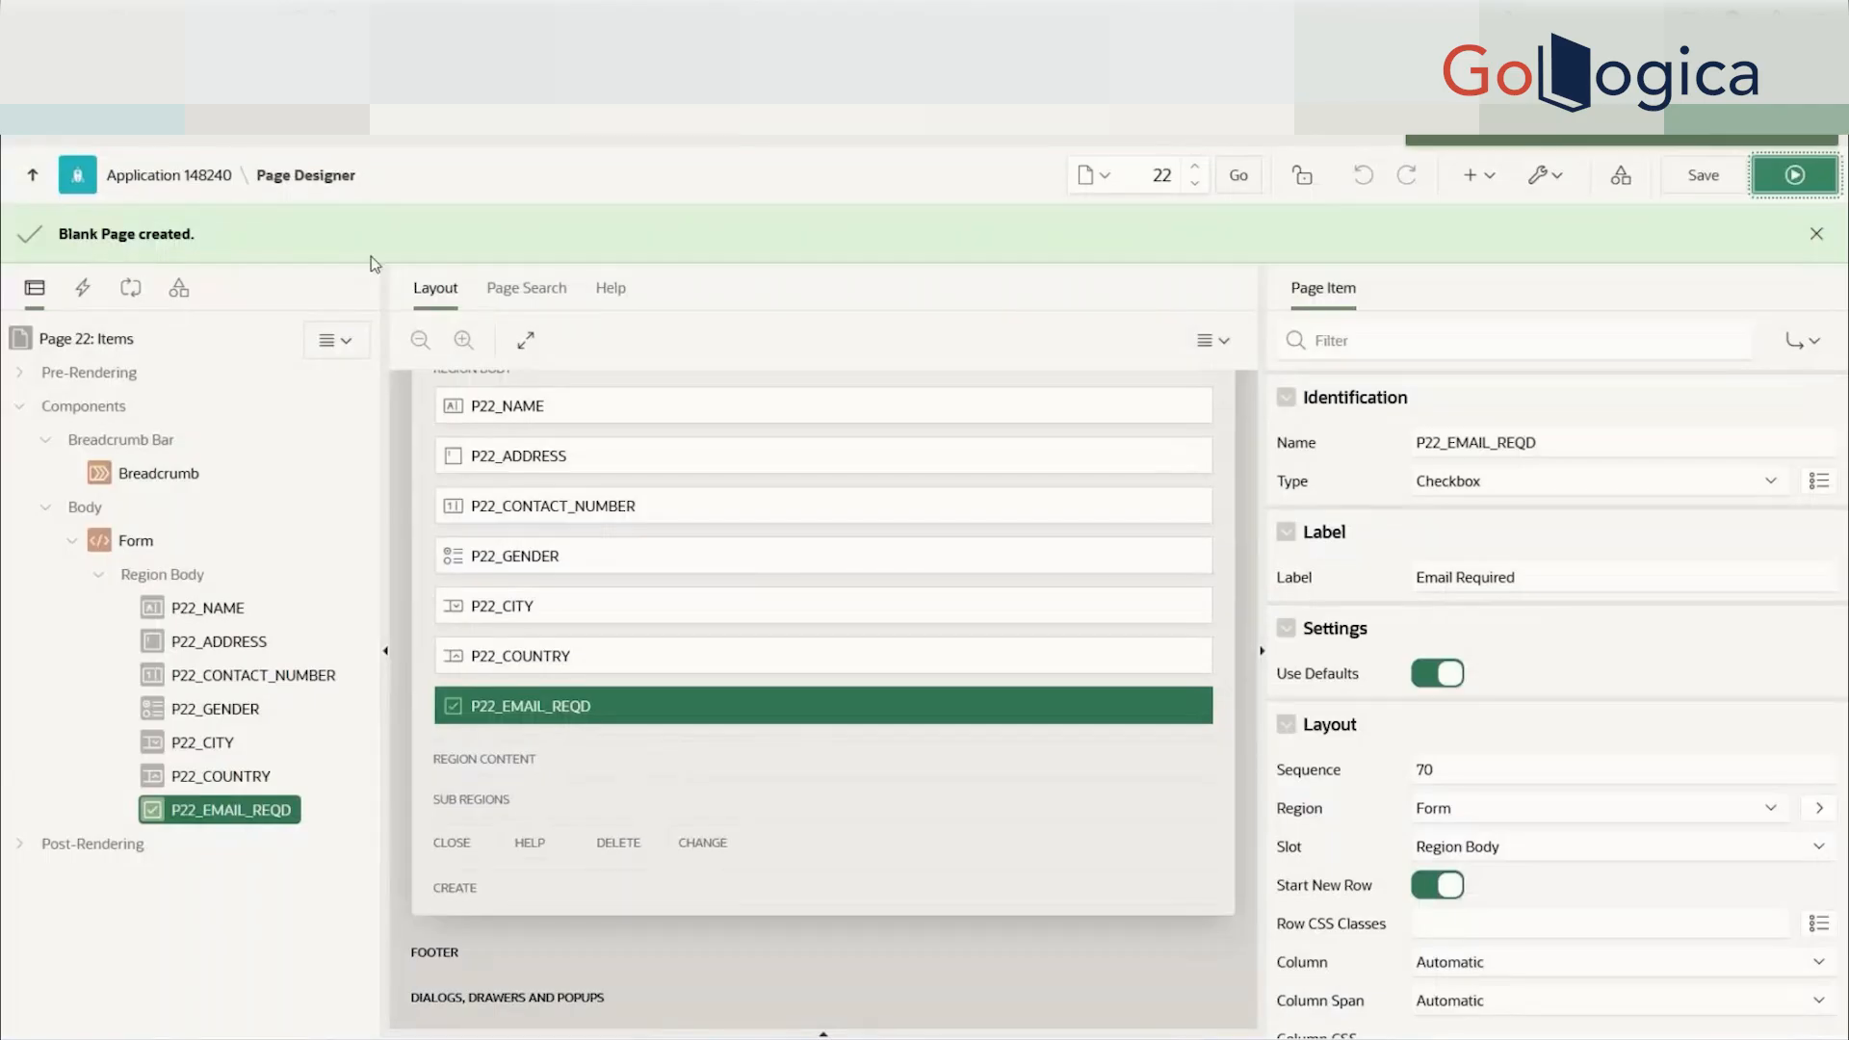
- Look through the P22_EMAIL_REQD item's properties, and reload the running Items page
scroll(1504, 887, "down", 6)
scroll(1505, 886, "down", 10)
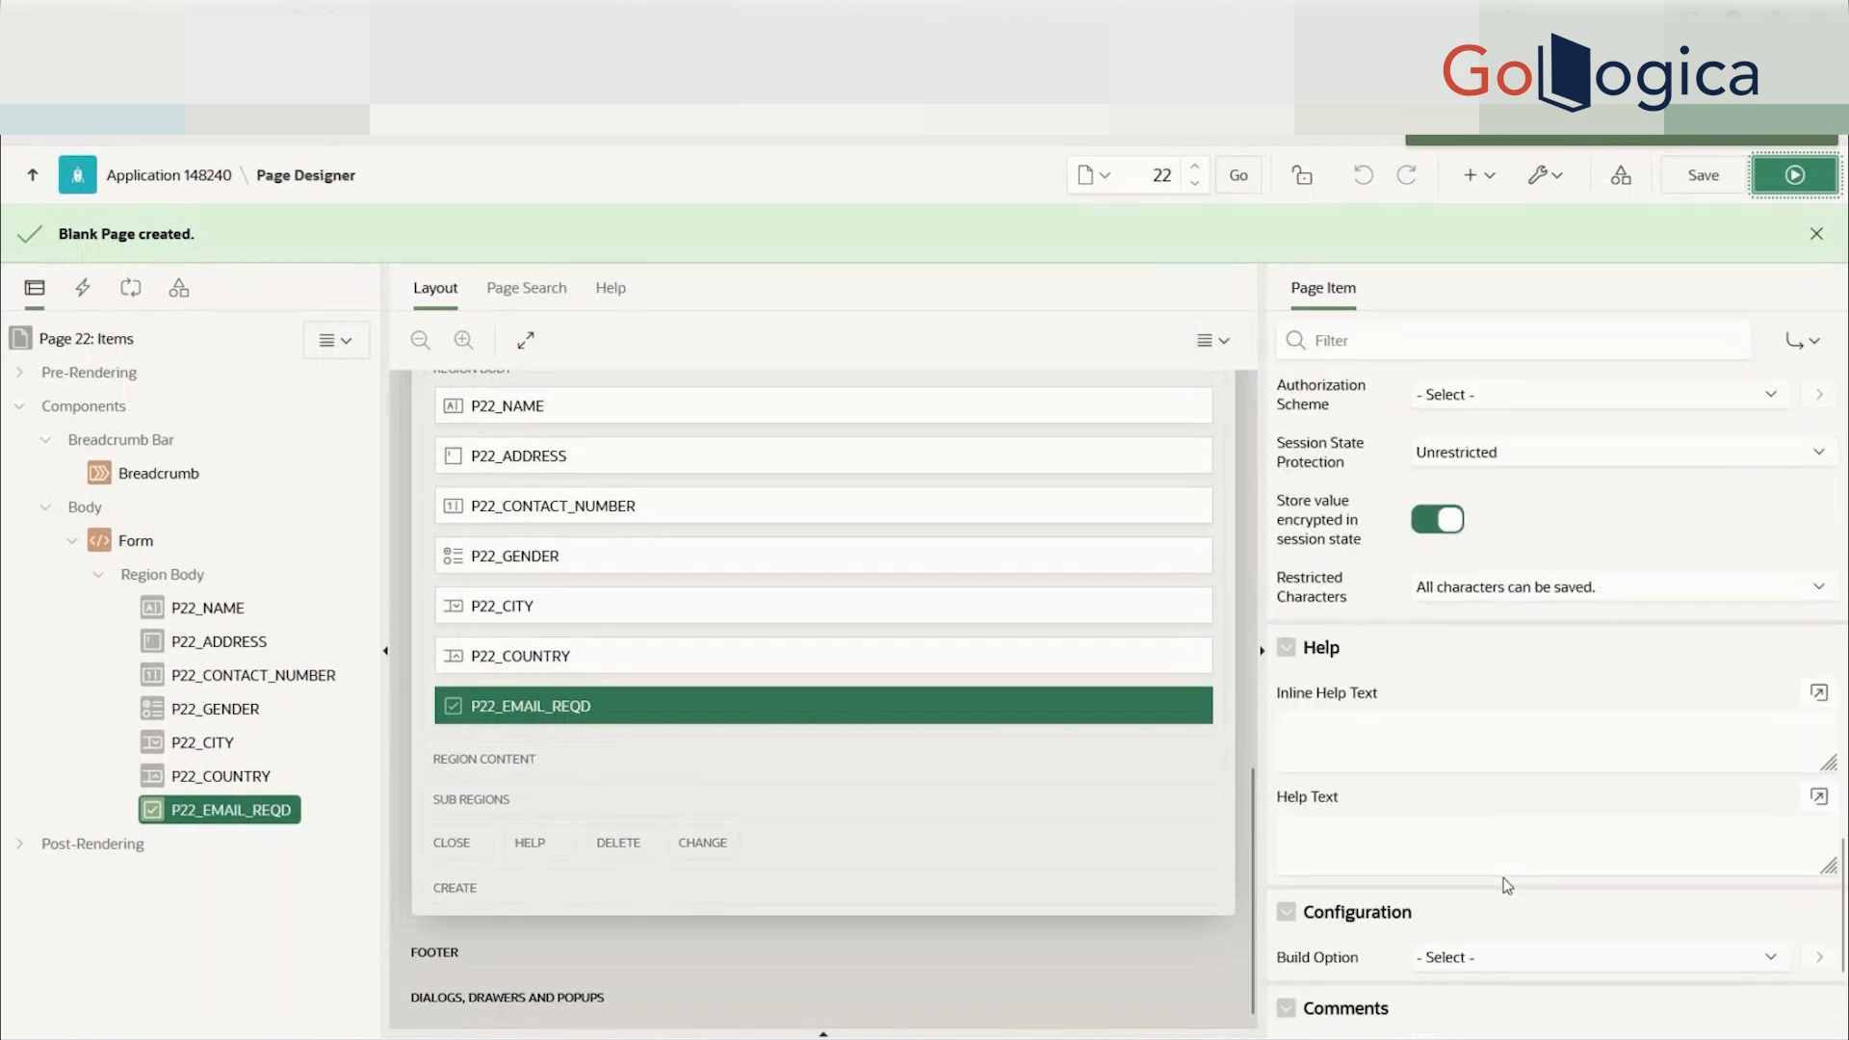
scroll(1507, 884, "up", 15)
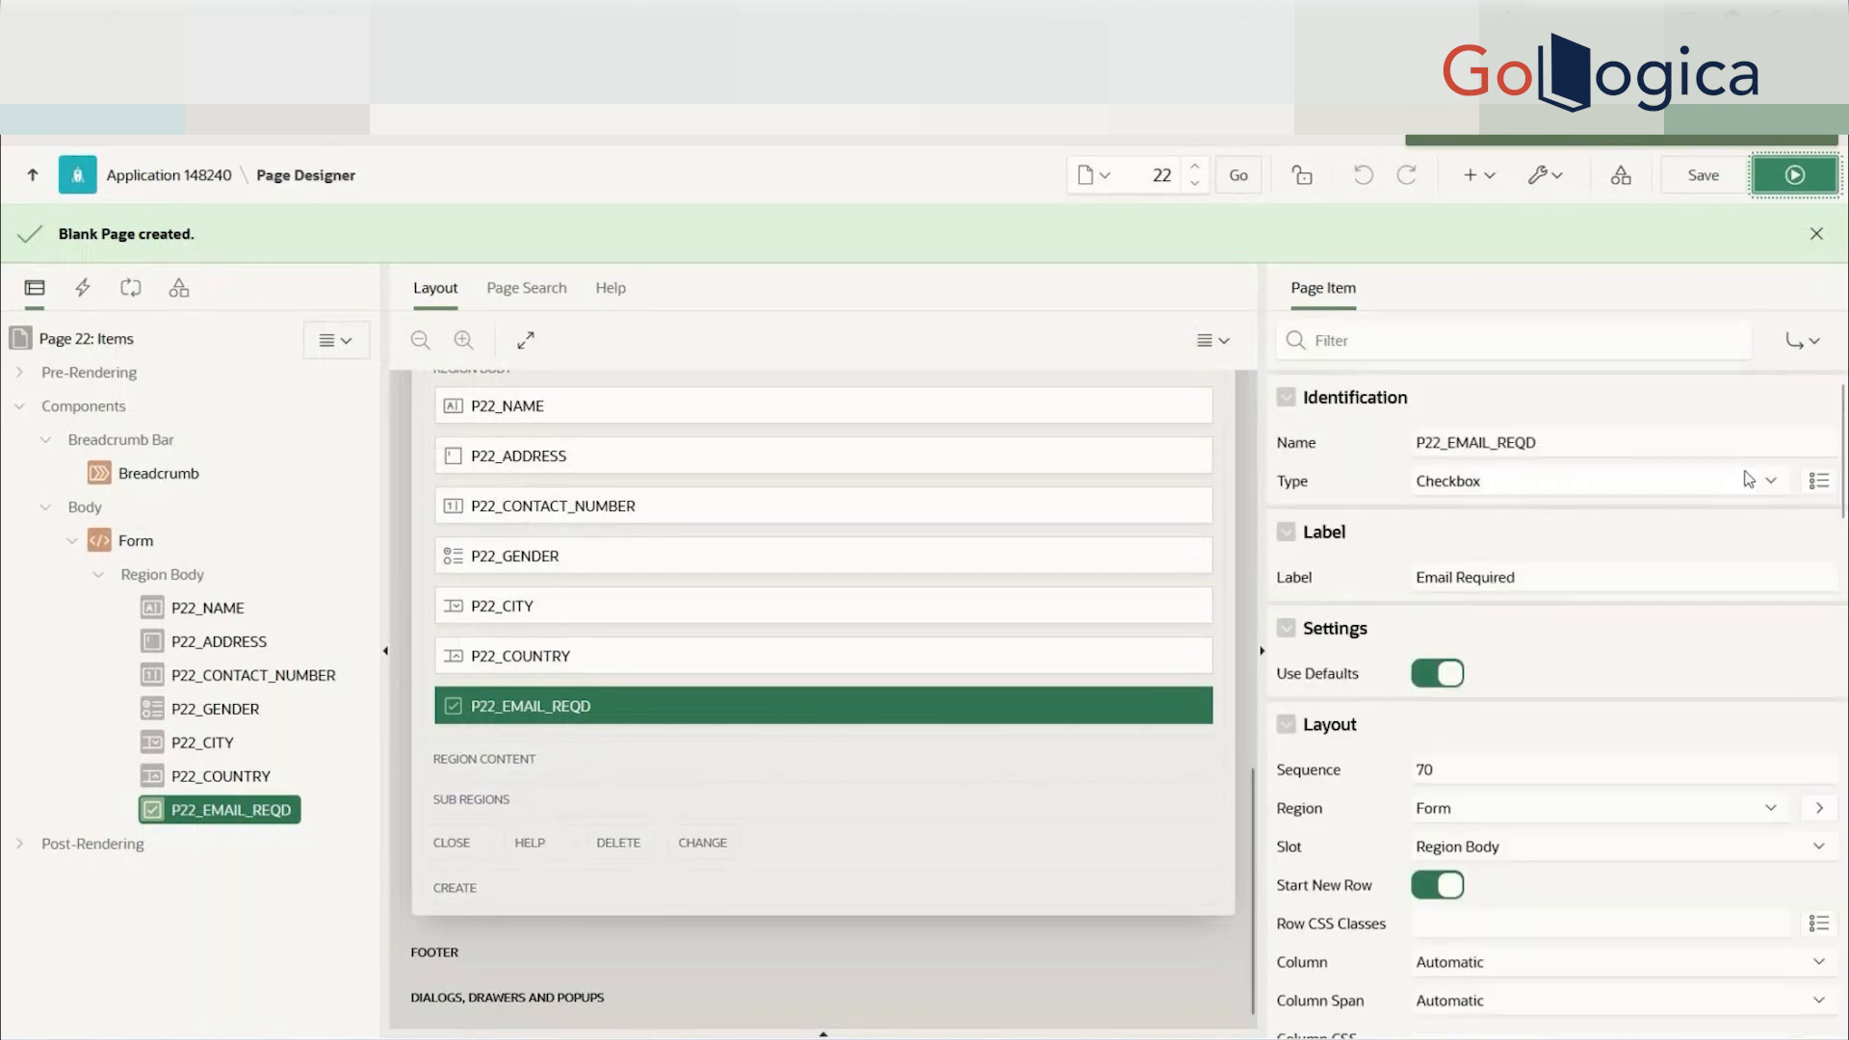
left_click(677, 3)
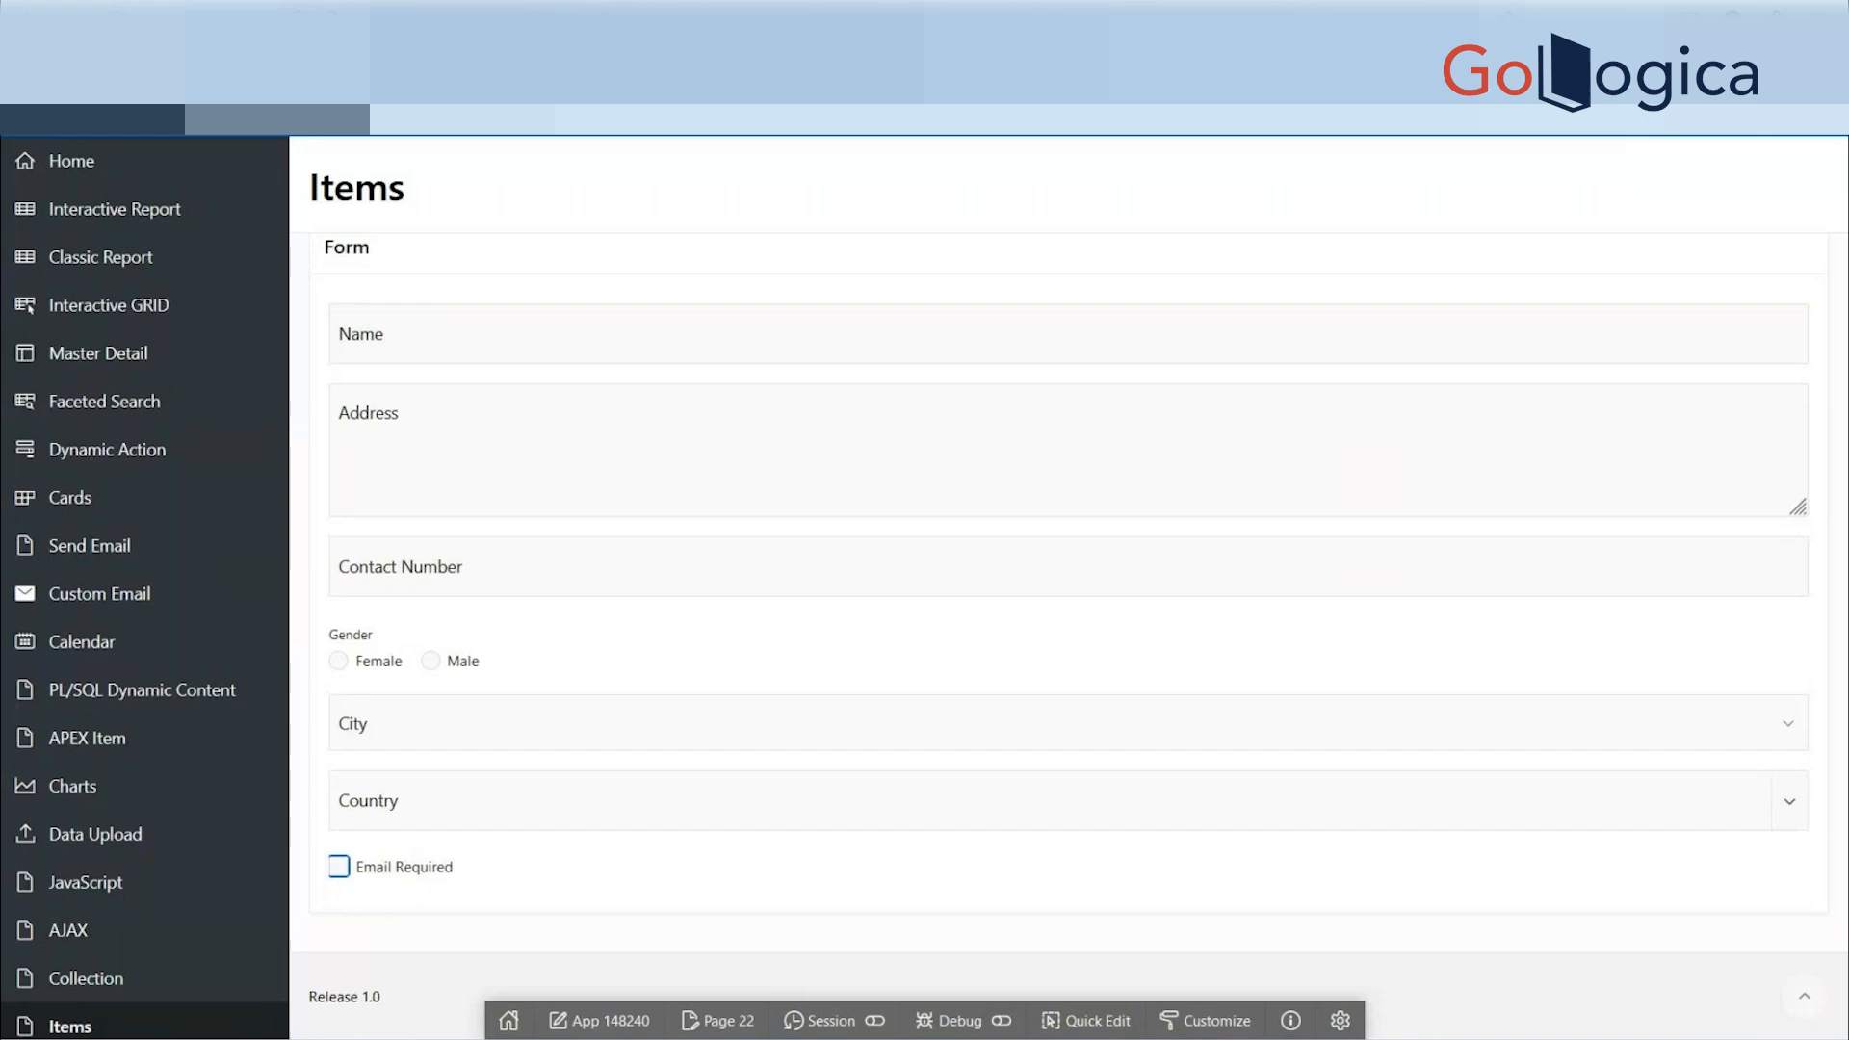
left_click(693, 16)
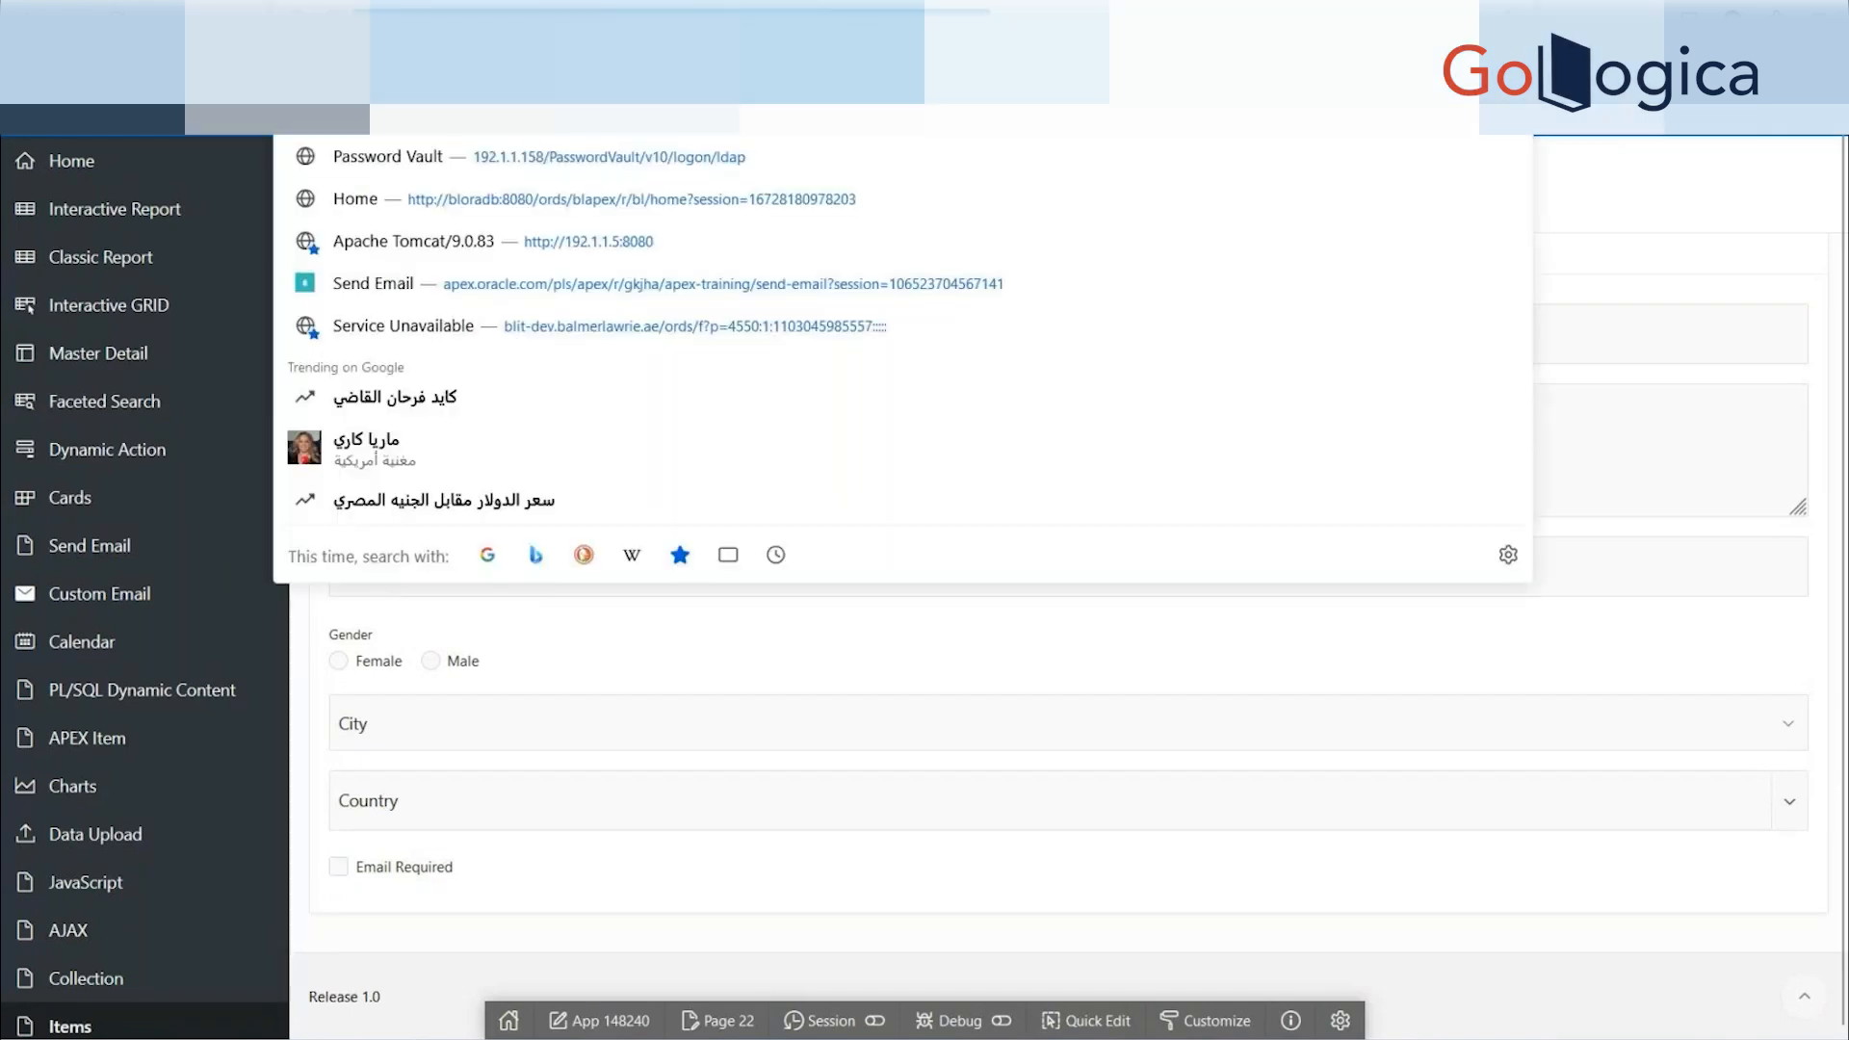
key("Return")
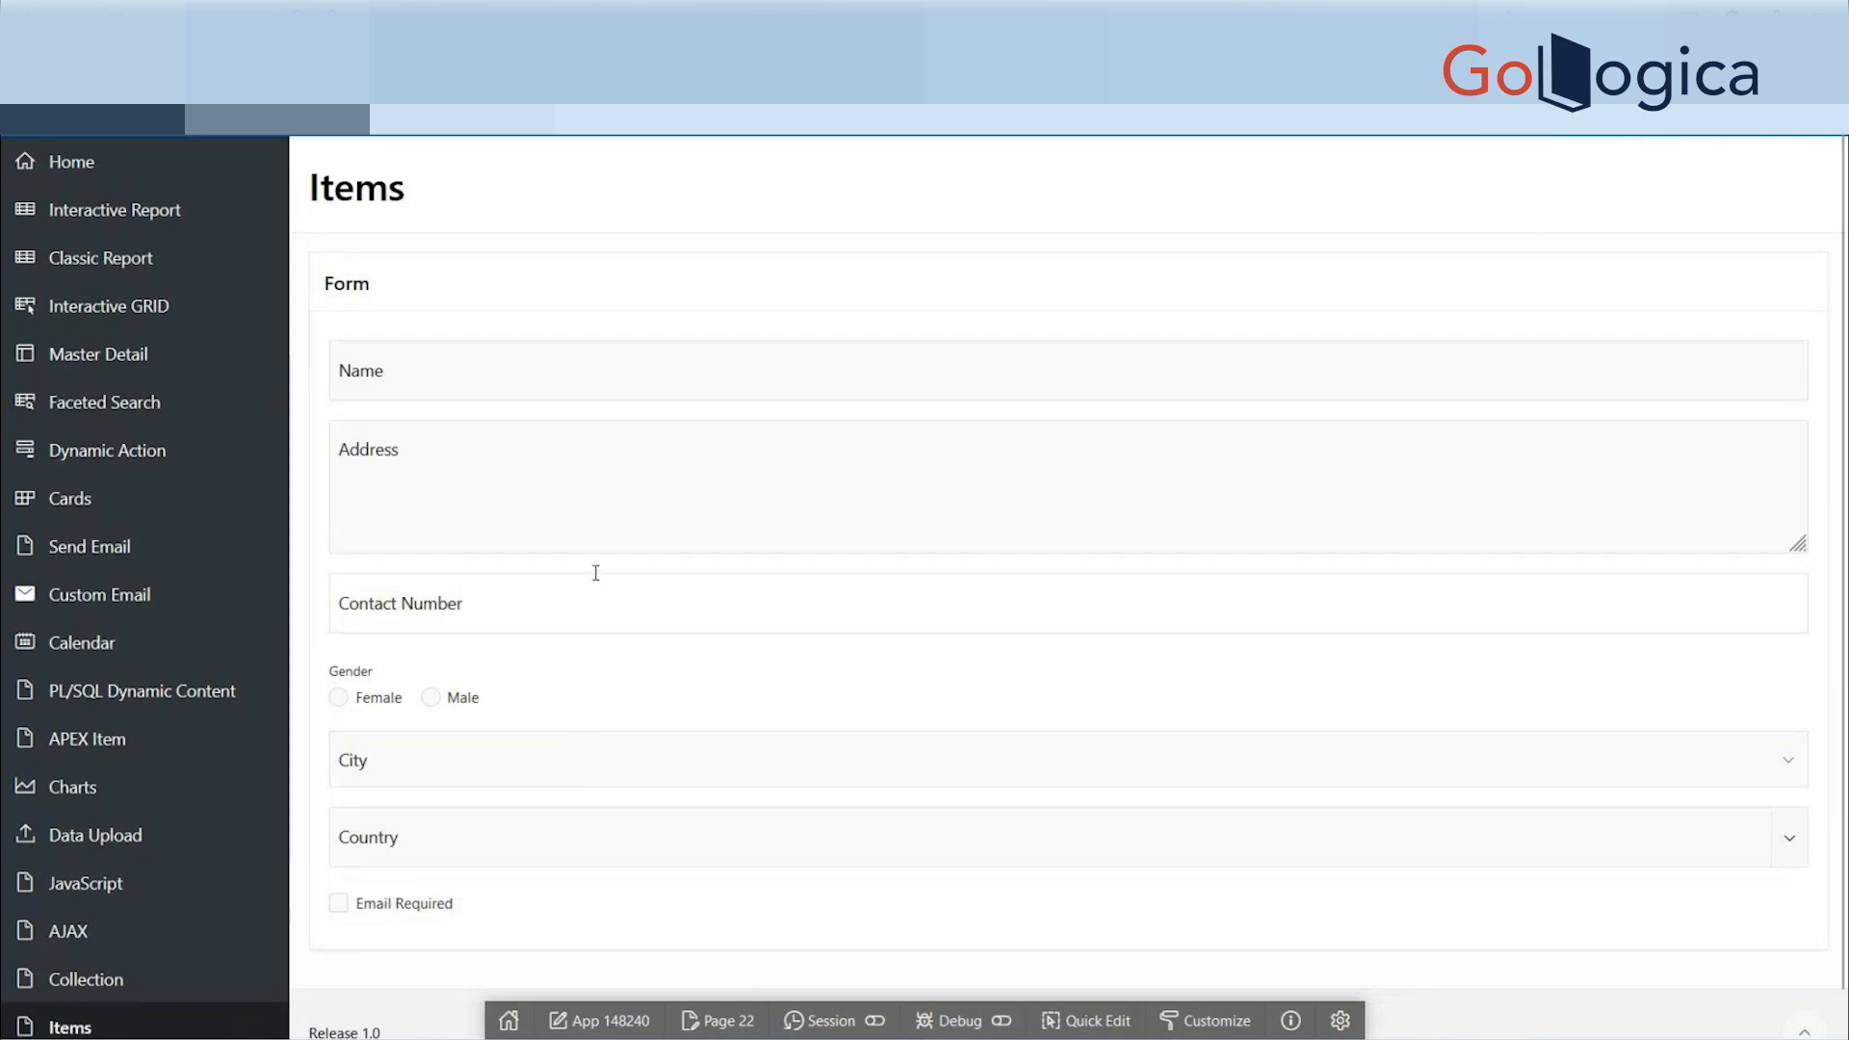
- Try the Name, Address and Contact Number fields on the running form
left_click(822, 349)
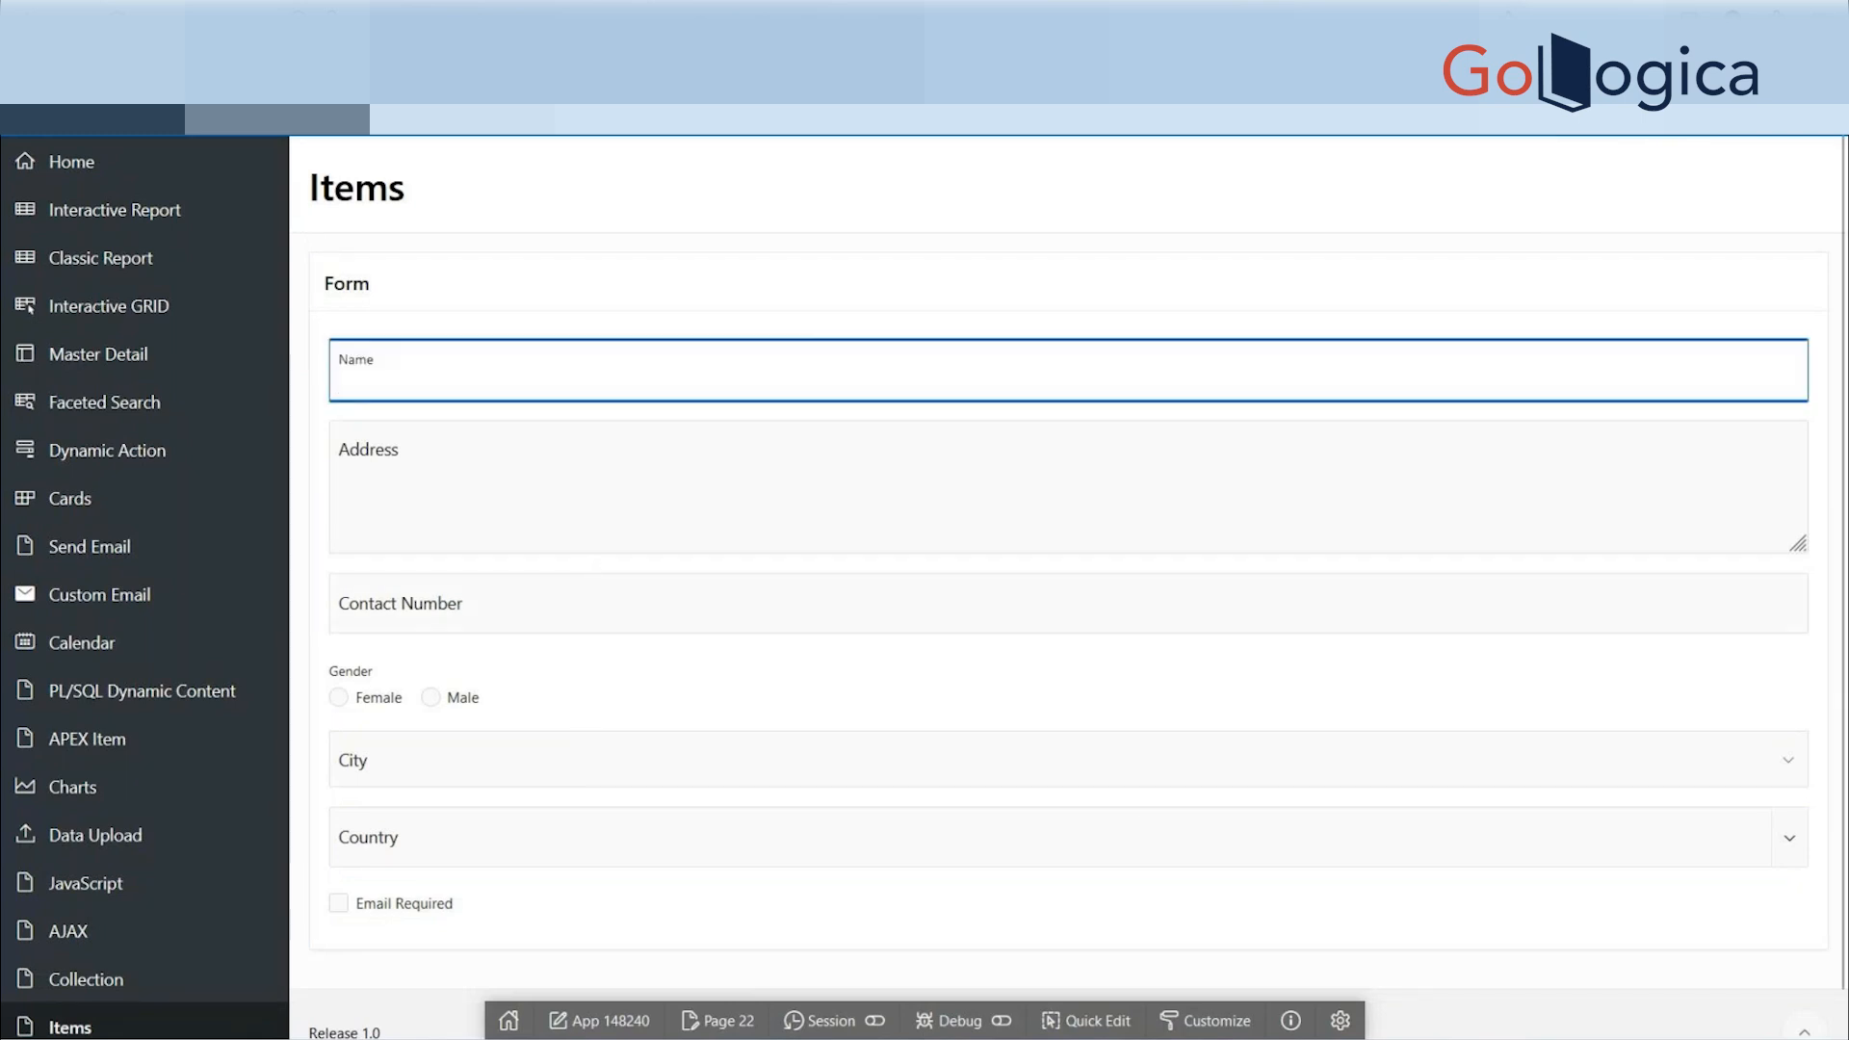
left_click(568, 824)
left_click(775, 364)
left_click(703, 445)
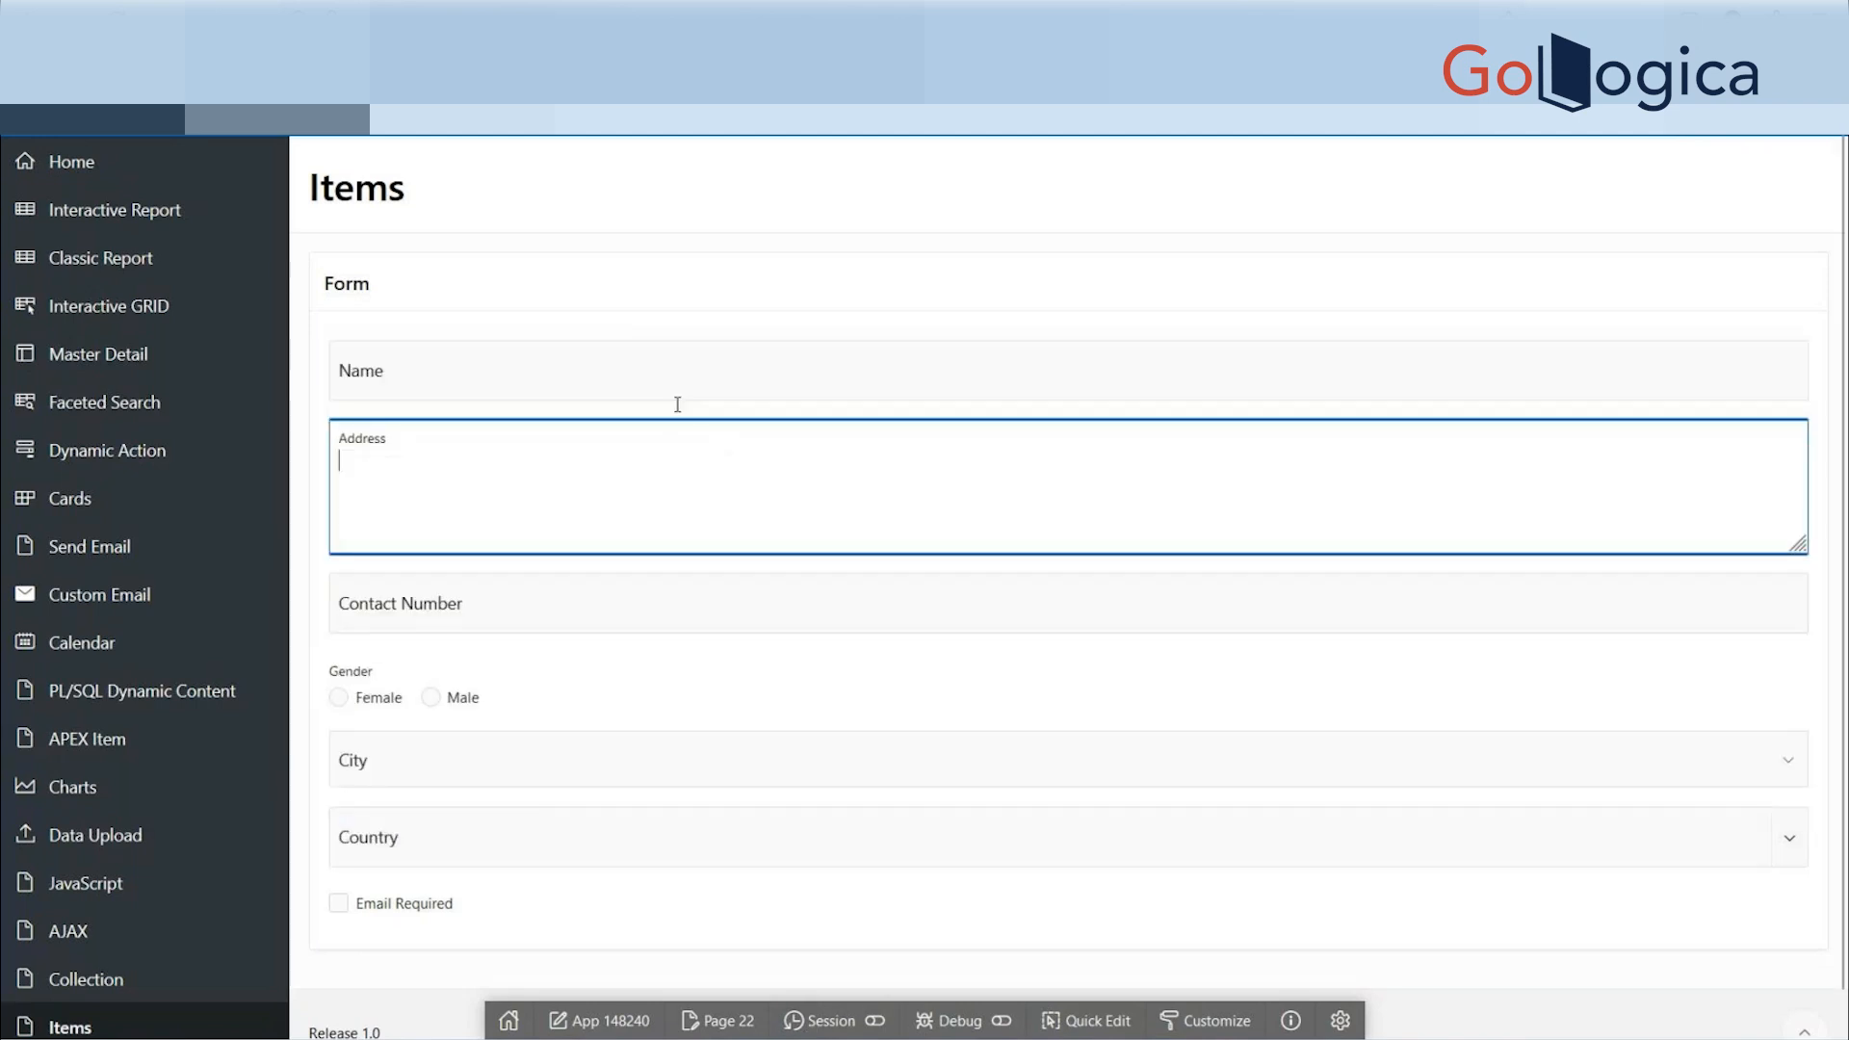
left_click(547, 626)
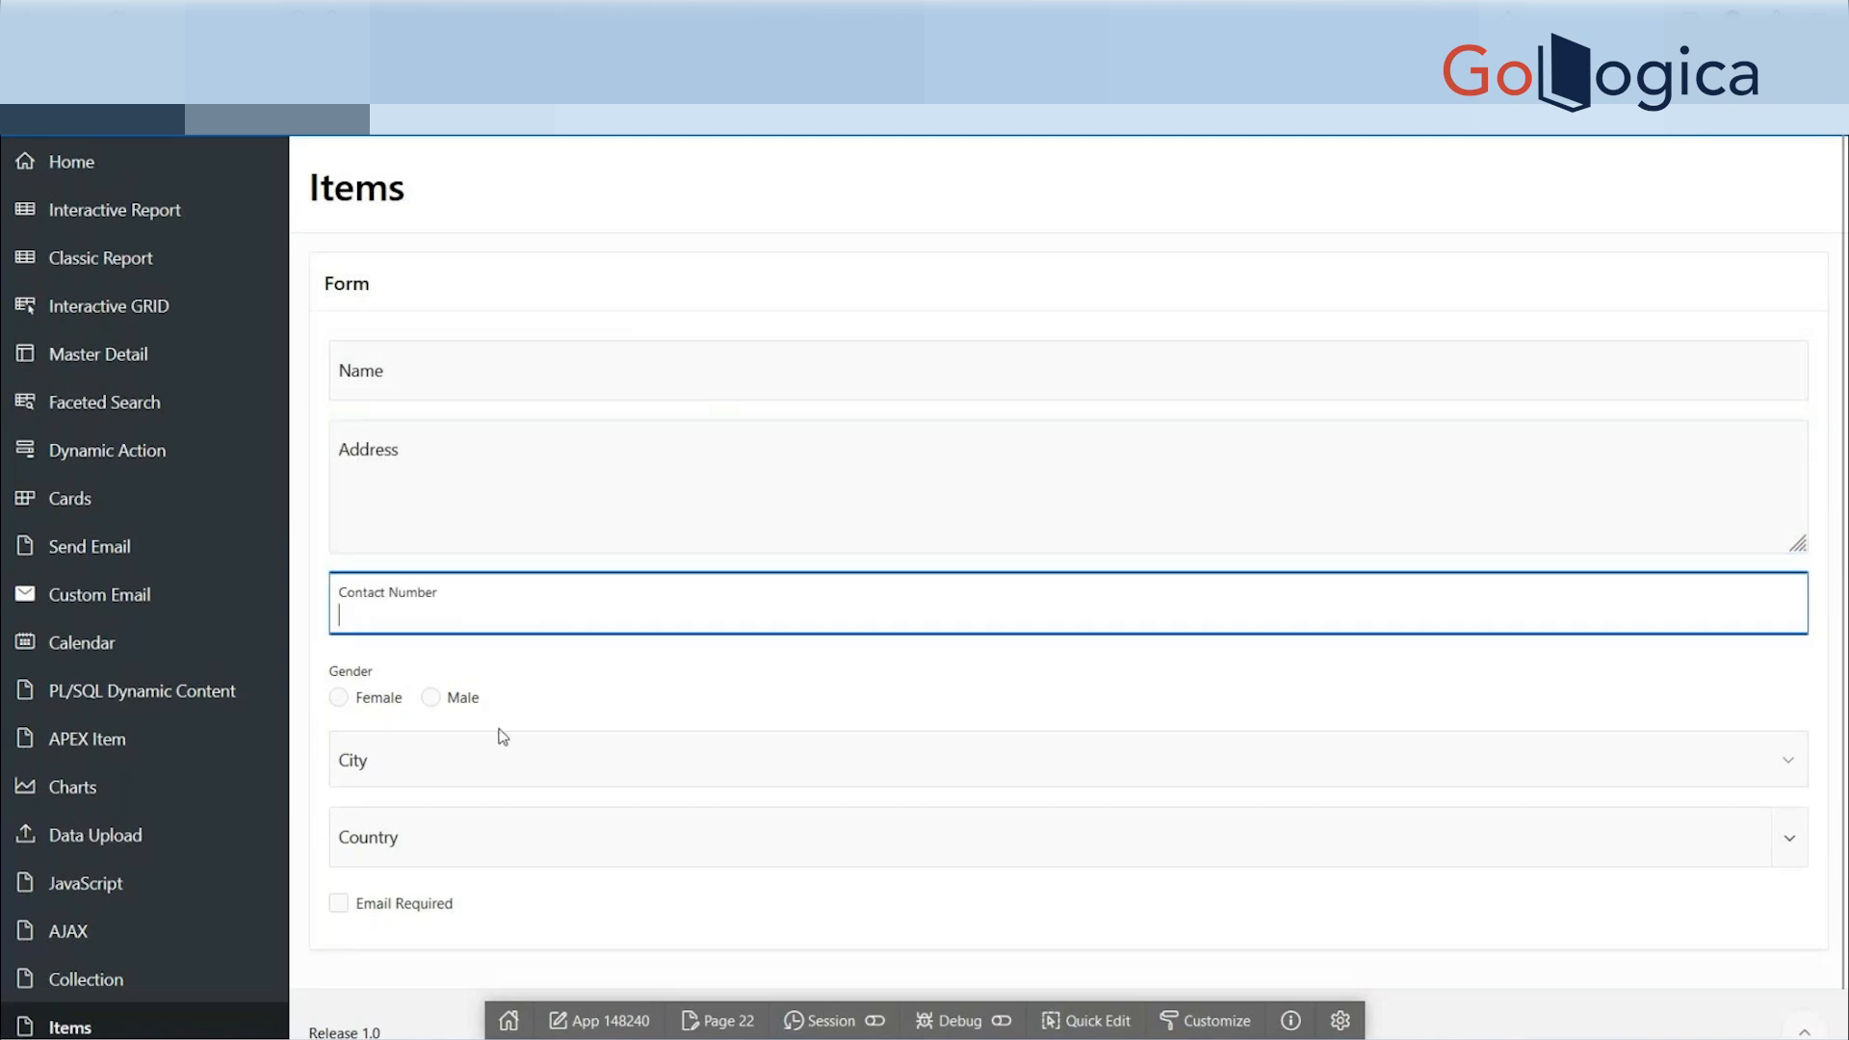
- Try the City, Country and Email Required items on the running form
left_click(417, 751)
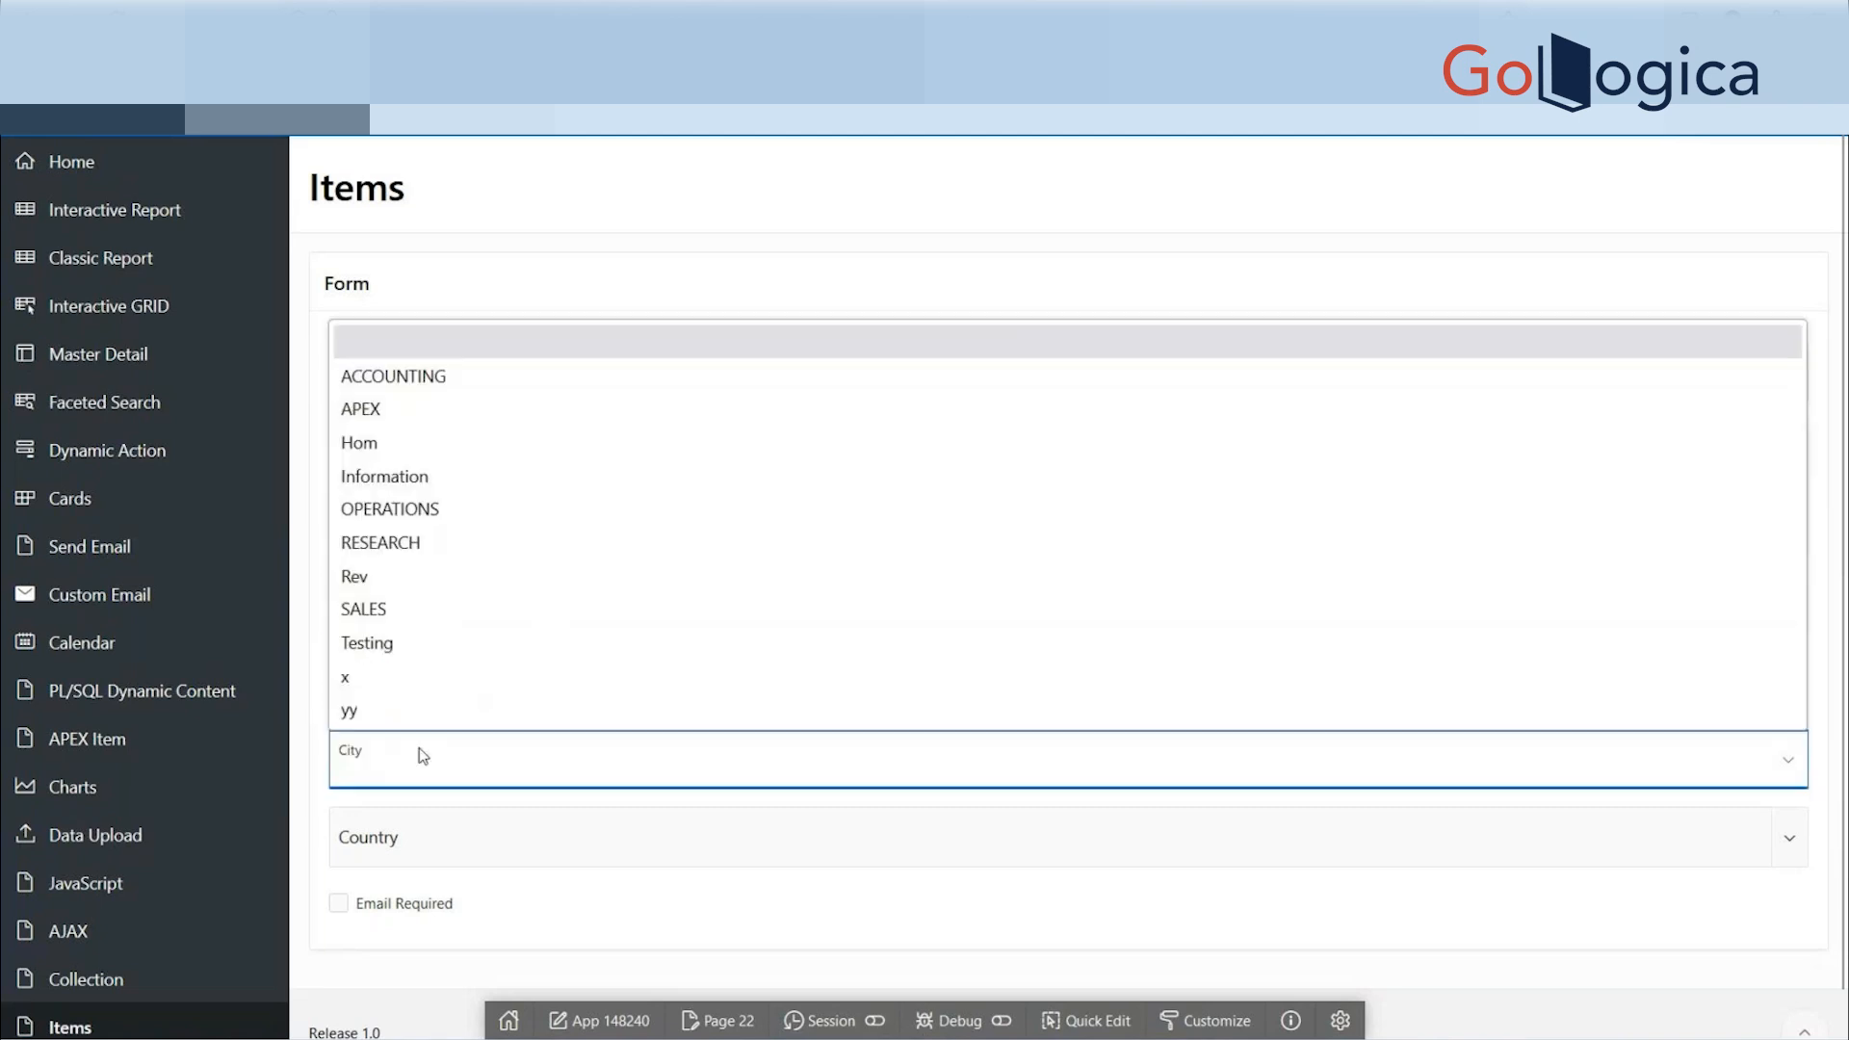
left_click(432, 847)
left_click(426, 915)
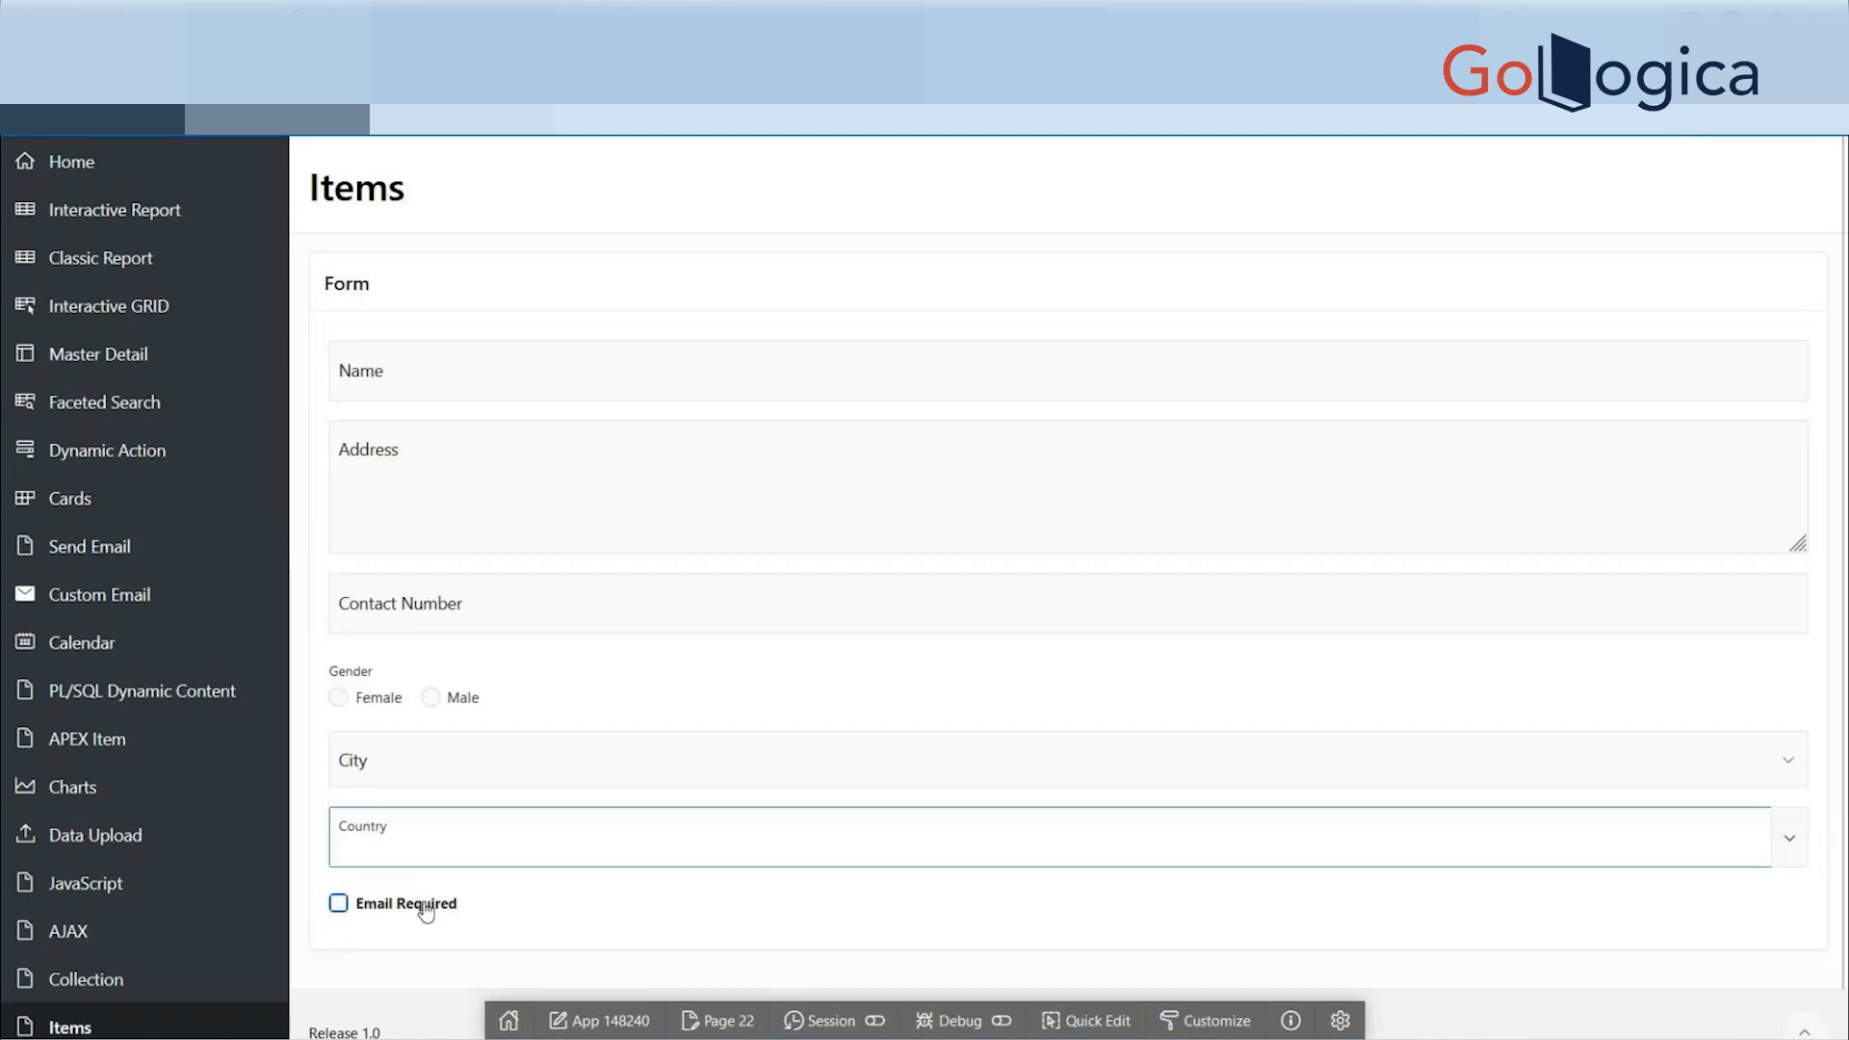
left_click(427, 910)
left_click(427, 910)
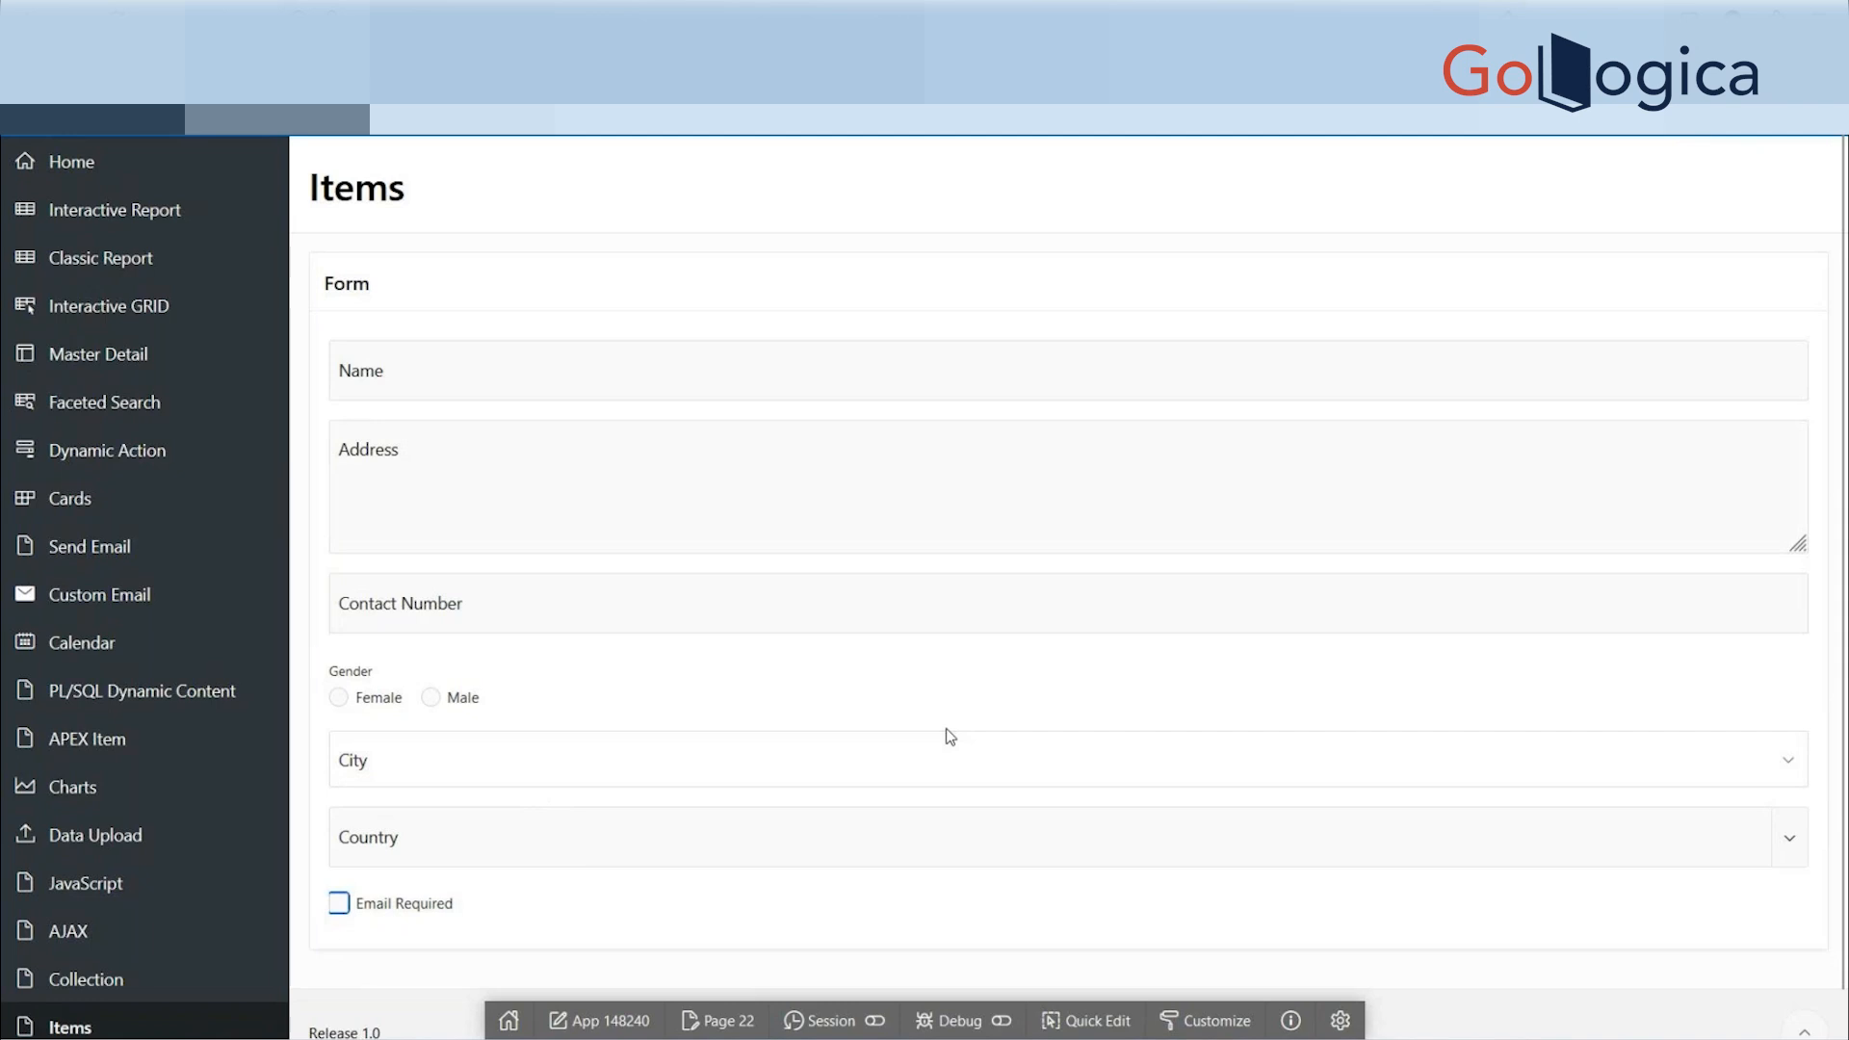
scroll(887, 916, "down", 1)
scroll(891, 867, "up", 1)
- Collapse the running page's navigation menu and open the Form region in Page Designer through Quick Edit
left_click(26, 106)
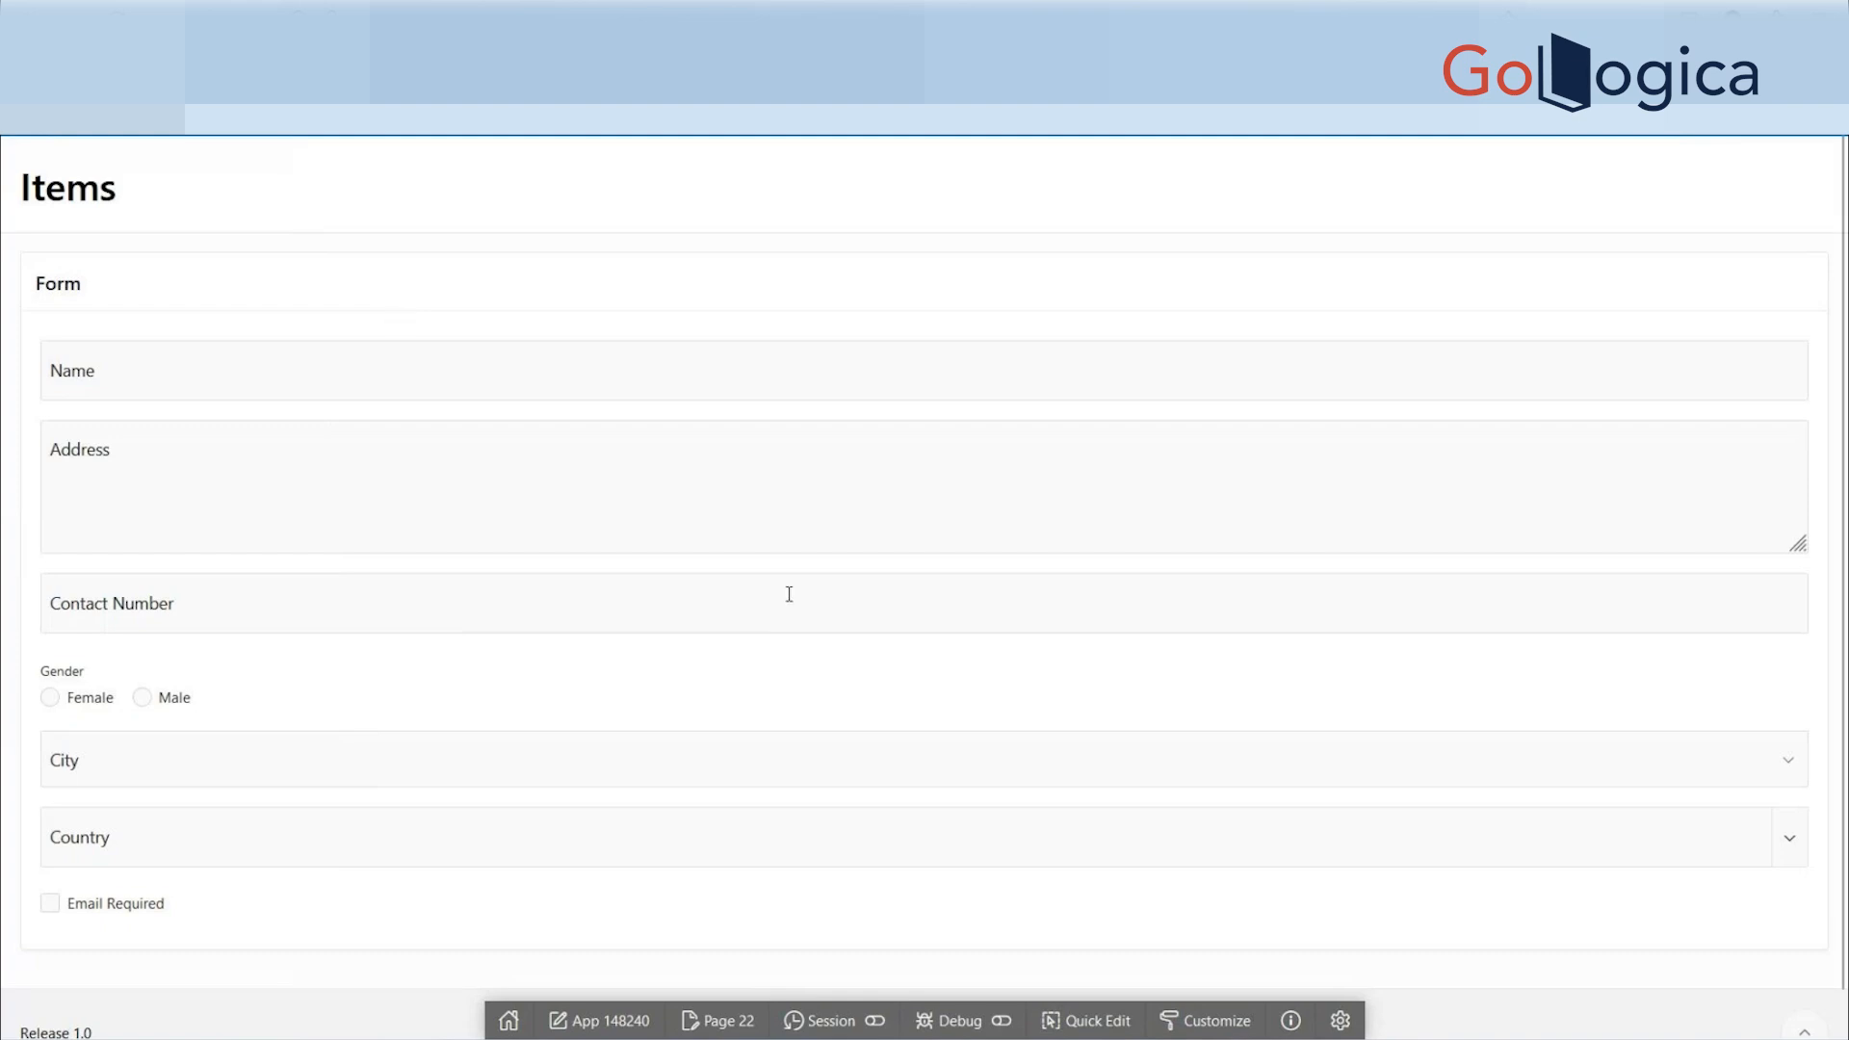
left_click(1086, 1020)
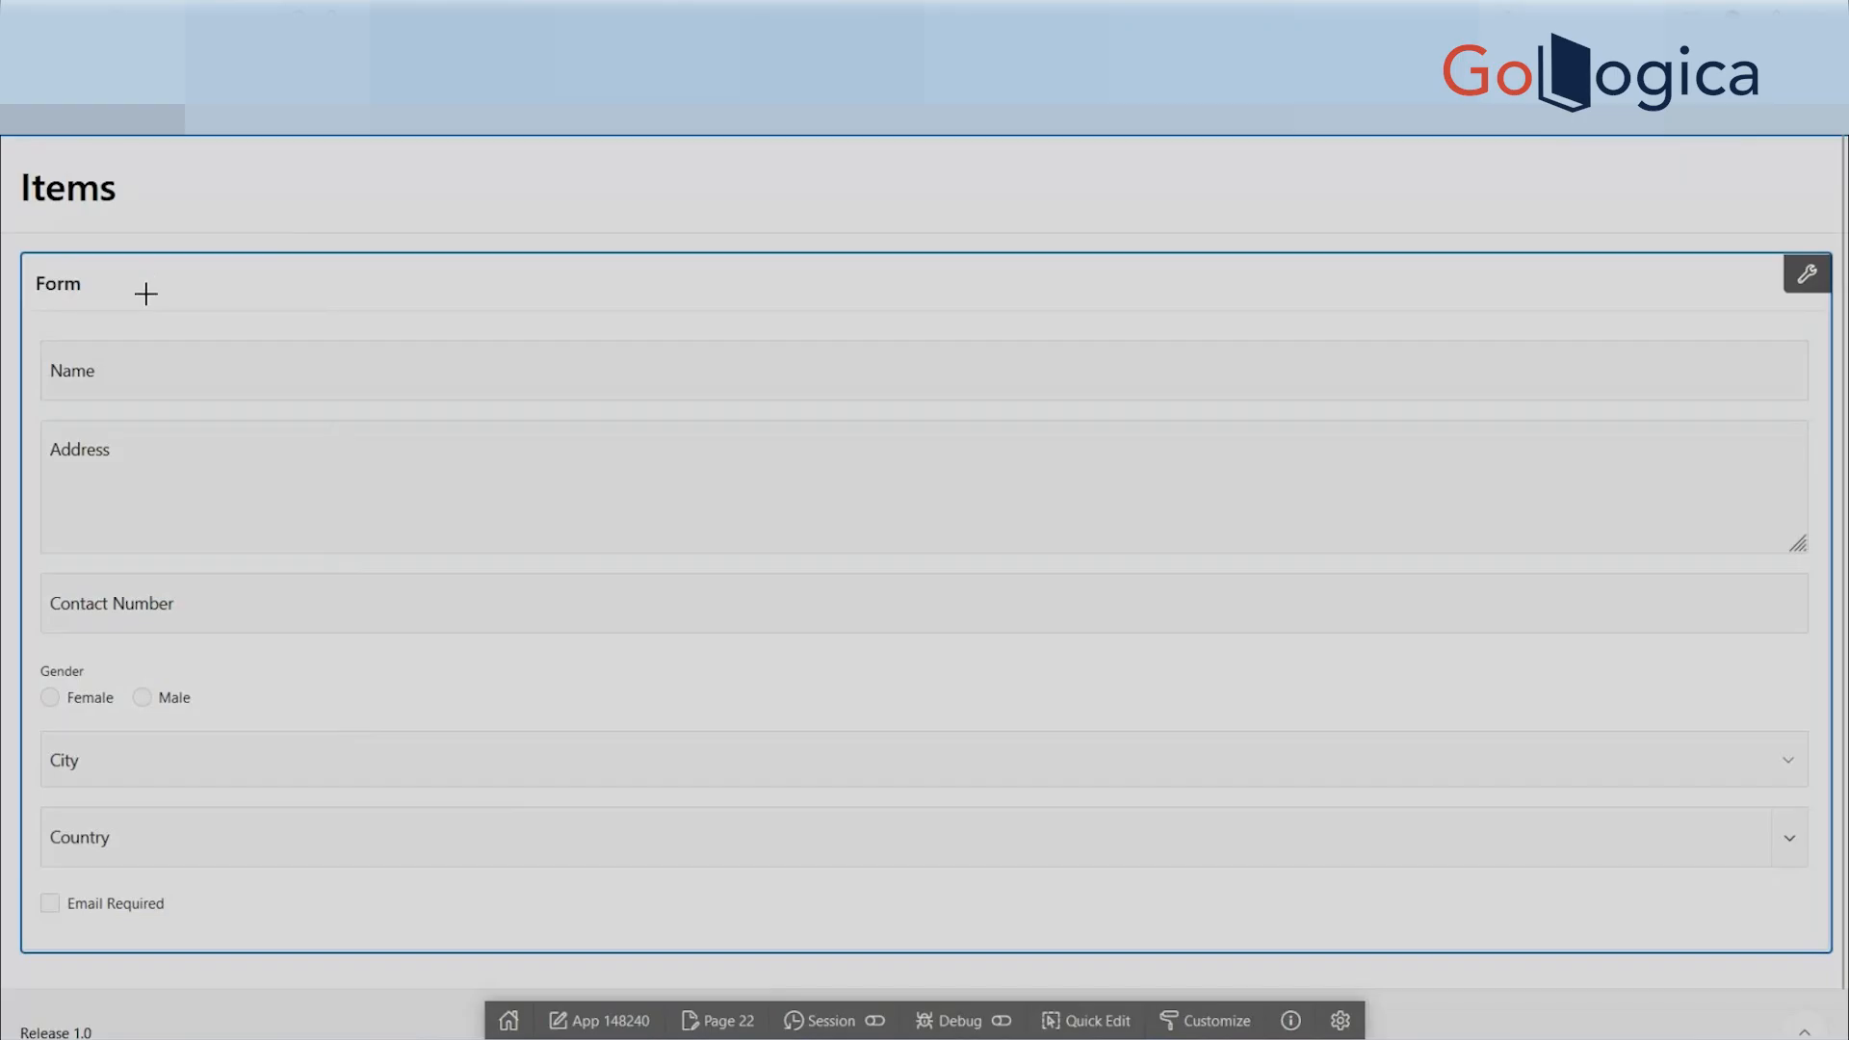
left_click(145, 294)
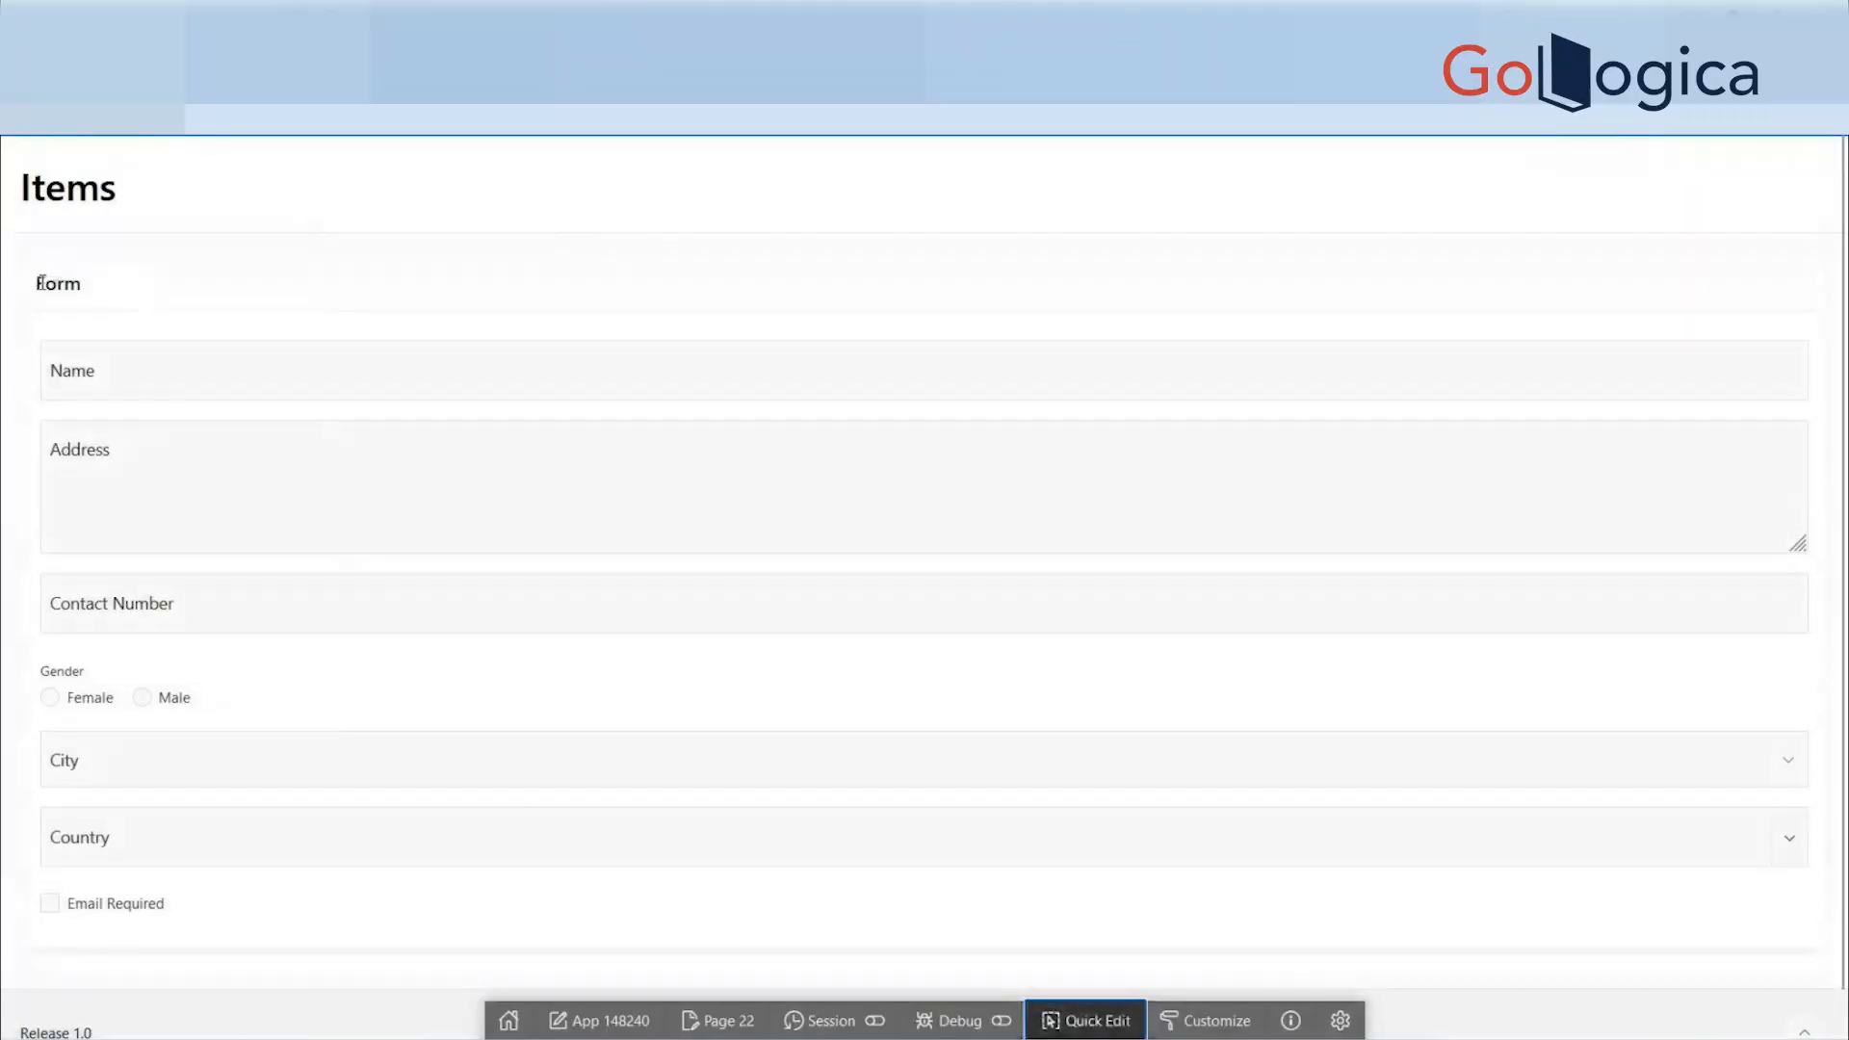
left_click_drag(42, 282, 162, 291)
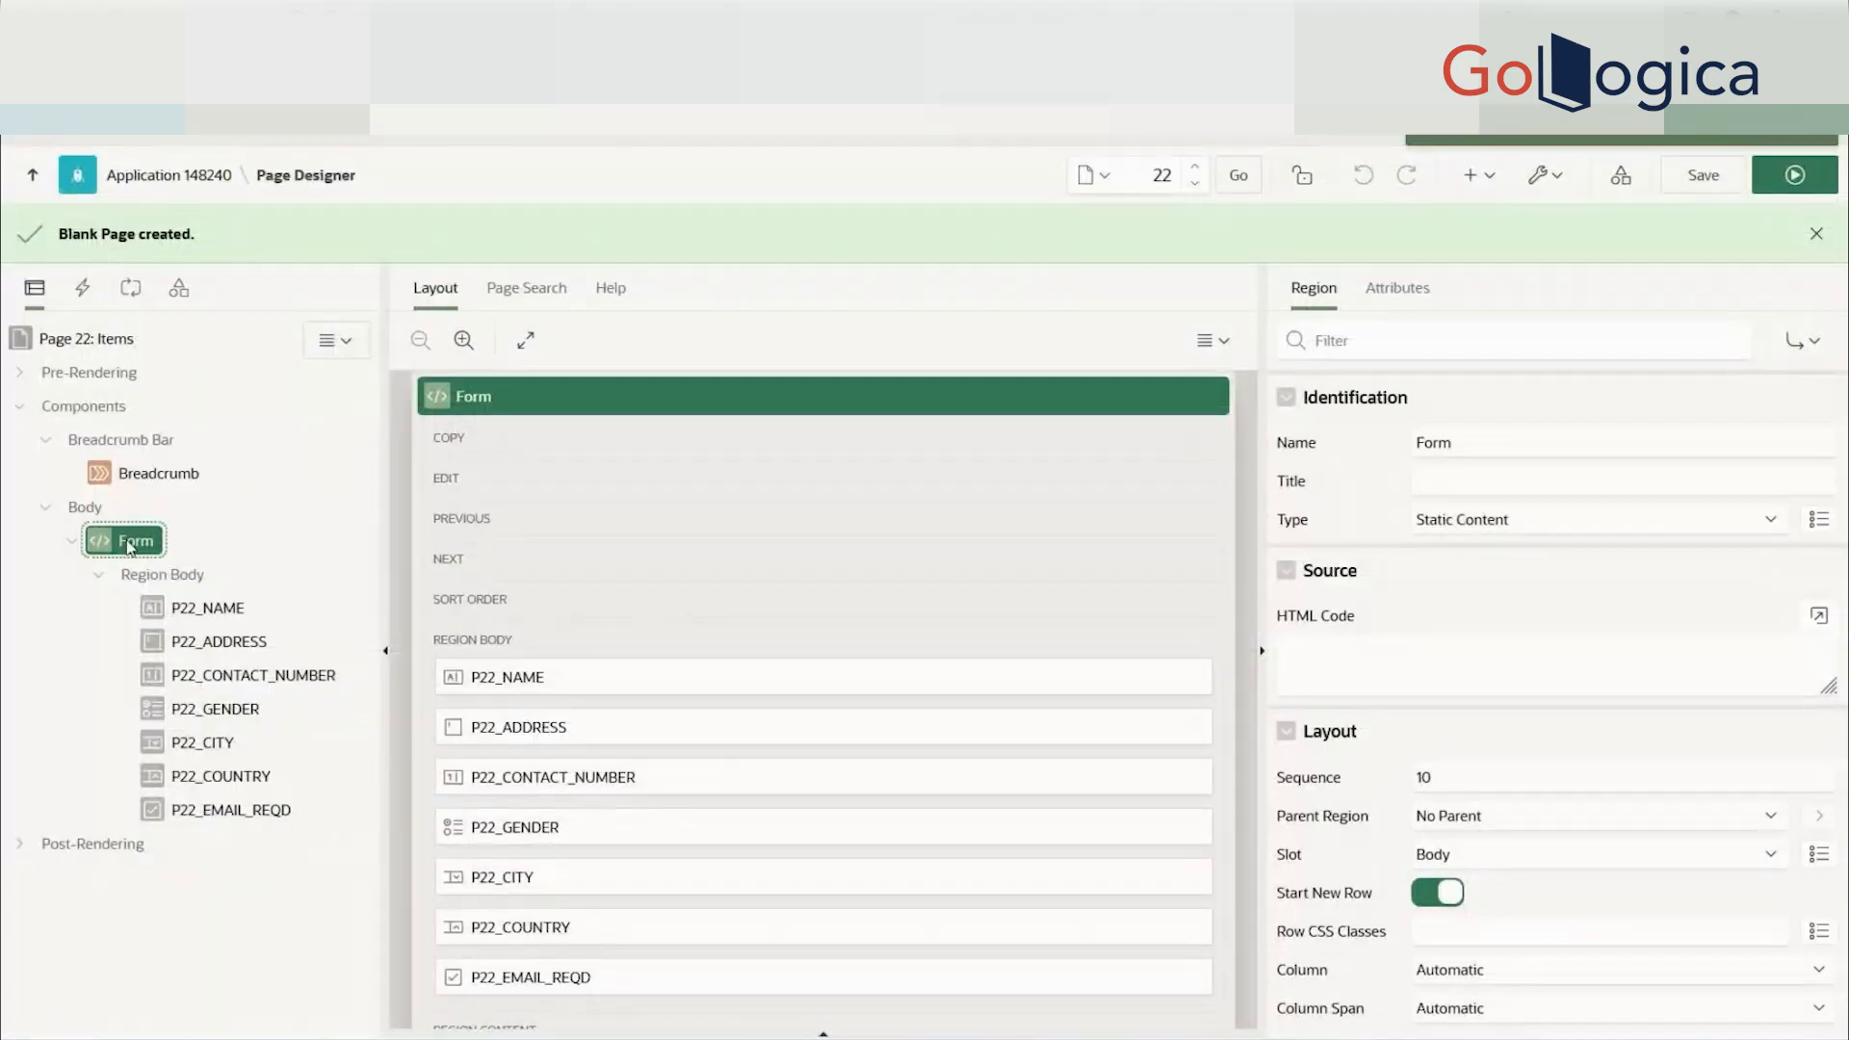
- Set the Form region's Header template option to Hidden, and save and run the page
scroll(1656, 771, "down", 10)
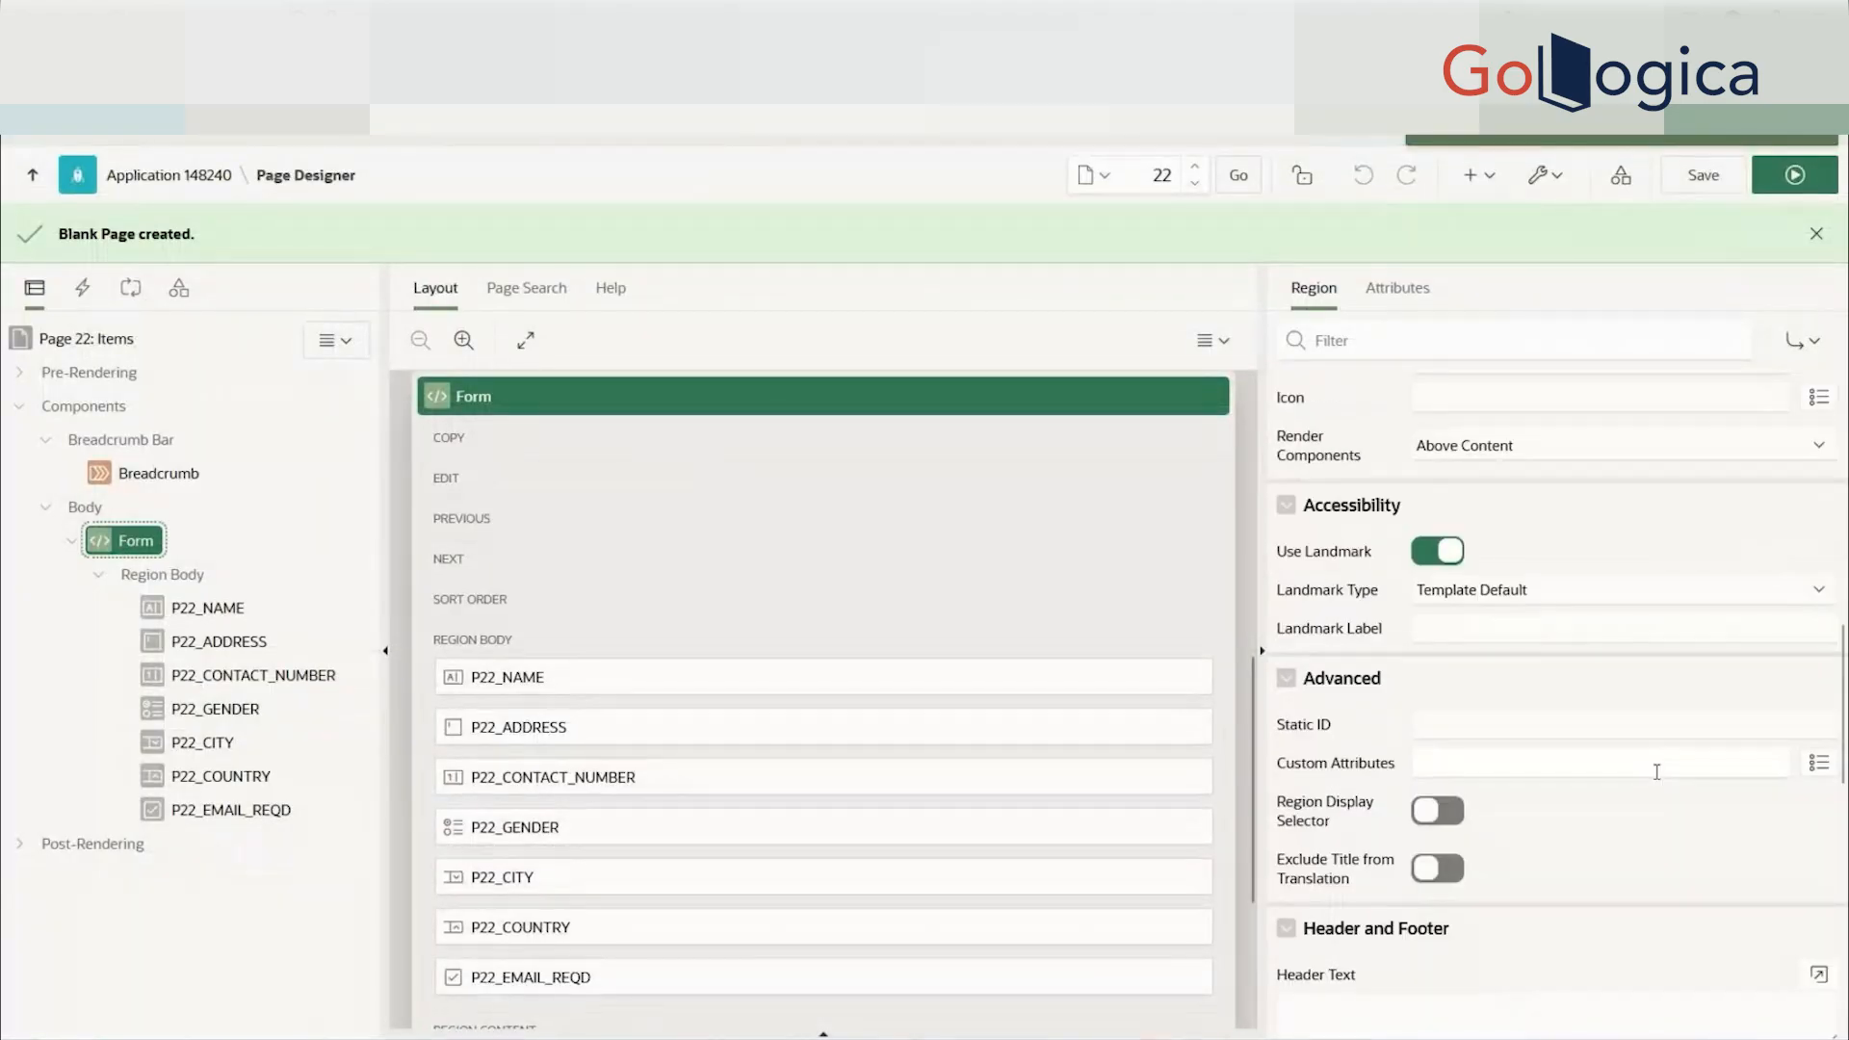
scroll(1656, 772, "up", 5)
left_click(1425, 664)
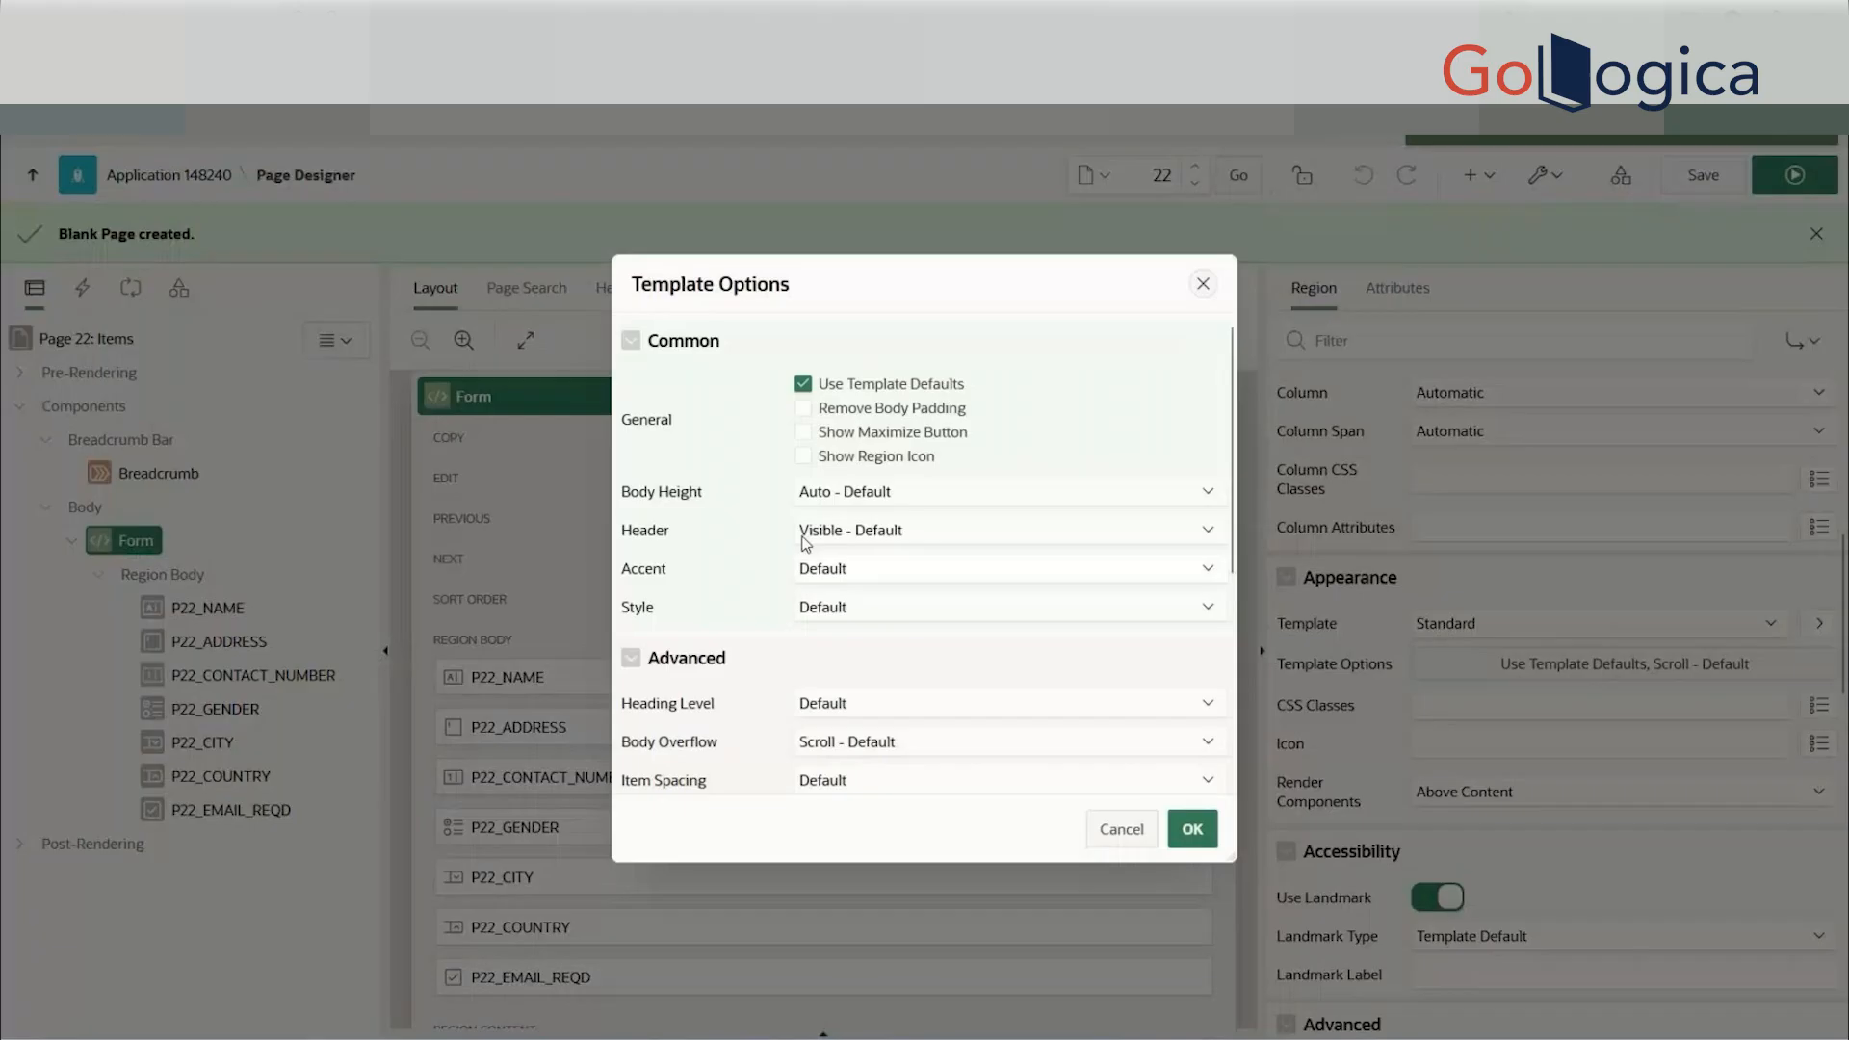
left_click(860, 545)
left_click(838, 592)
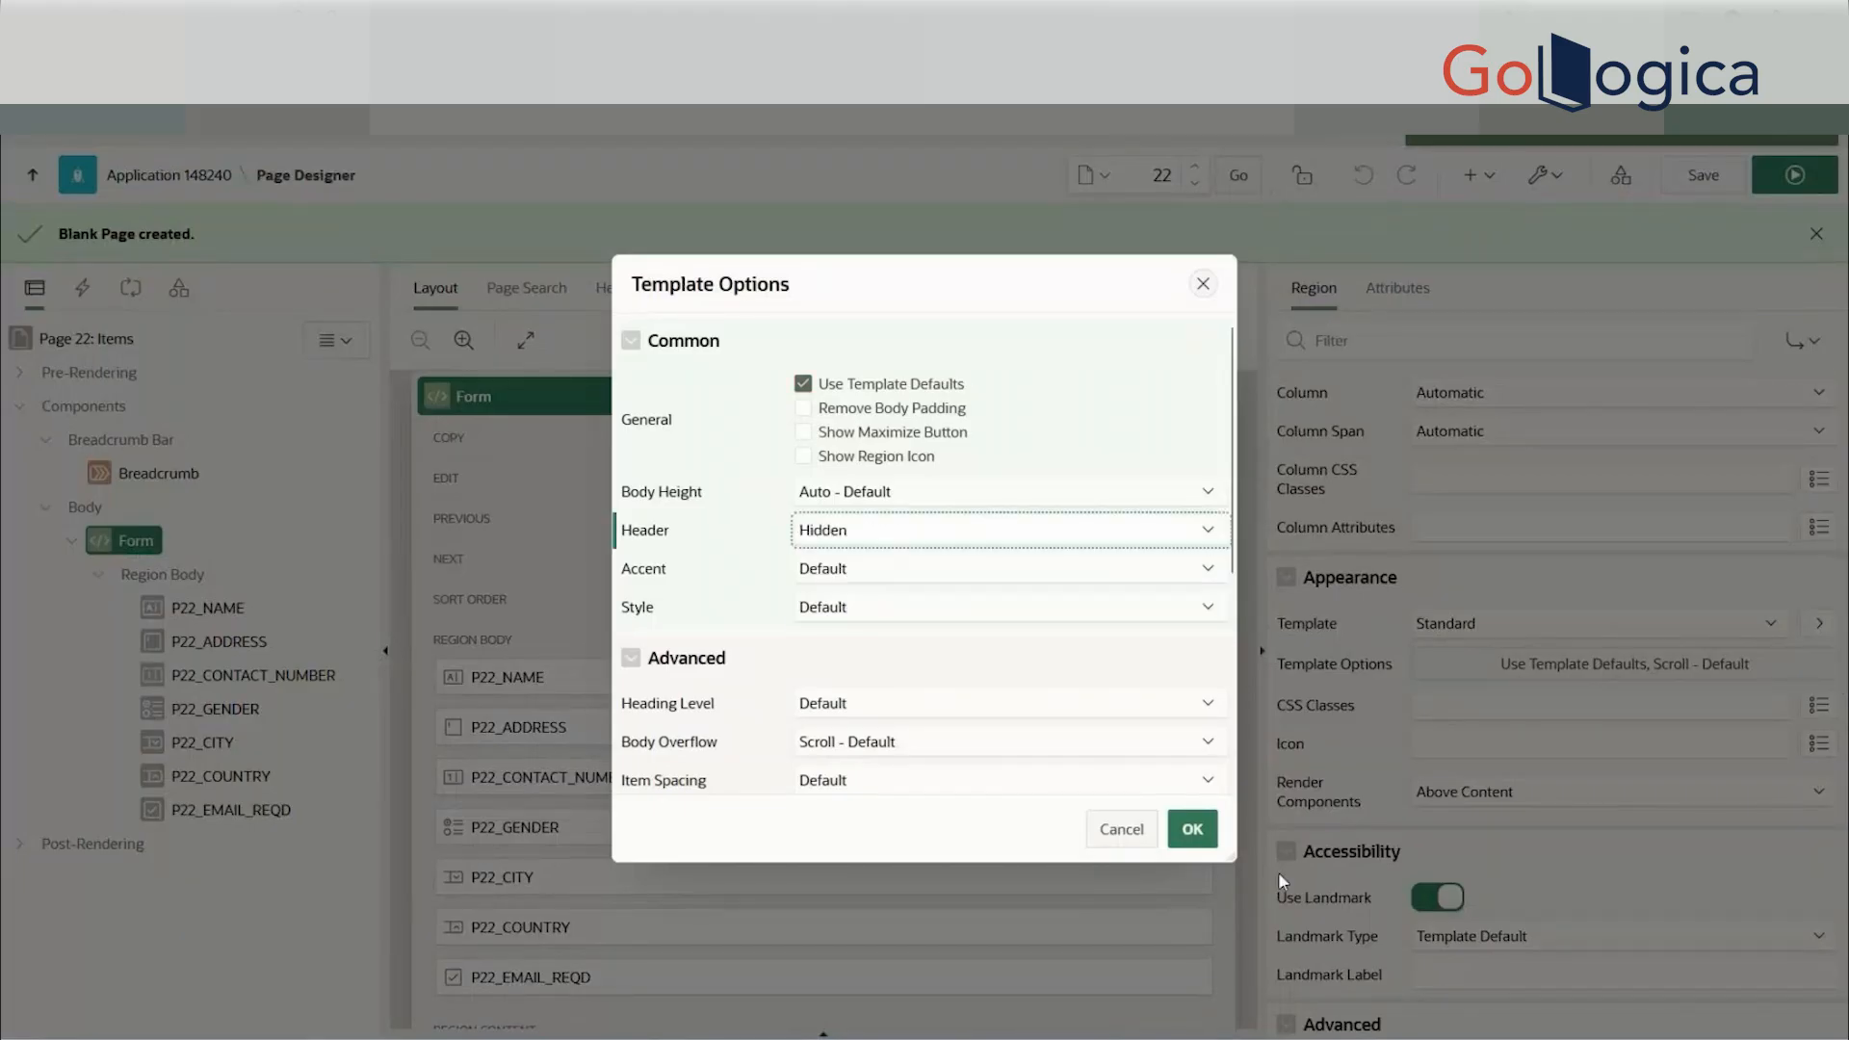
left_click(1215, 840)
left_click(1794, 174)
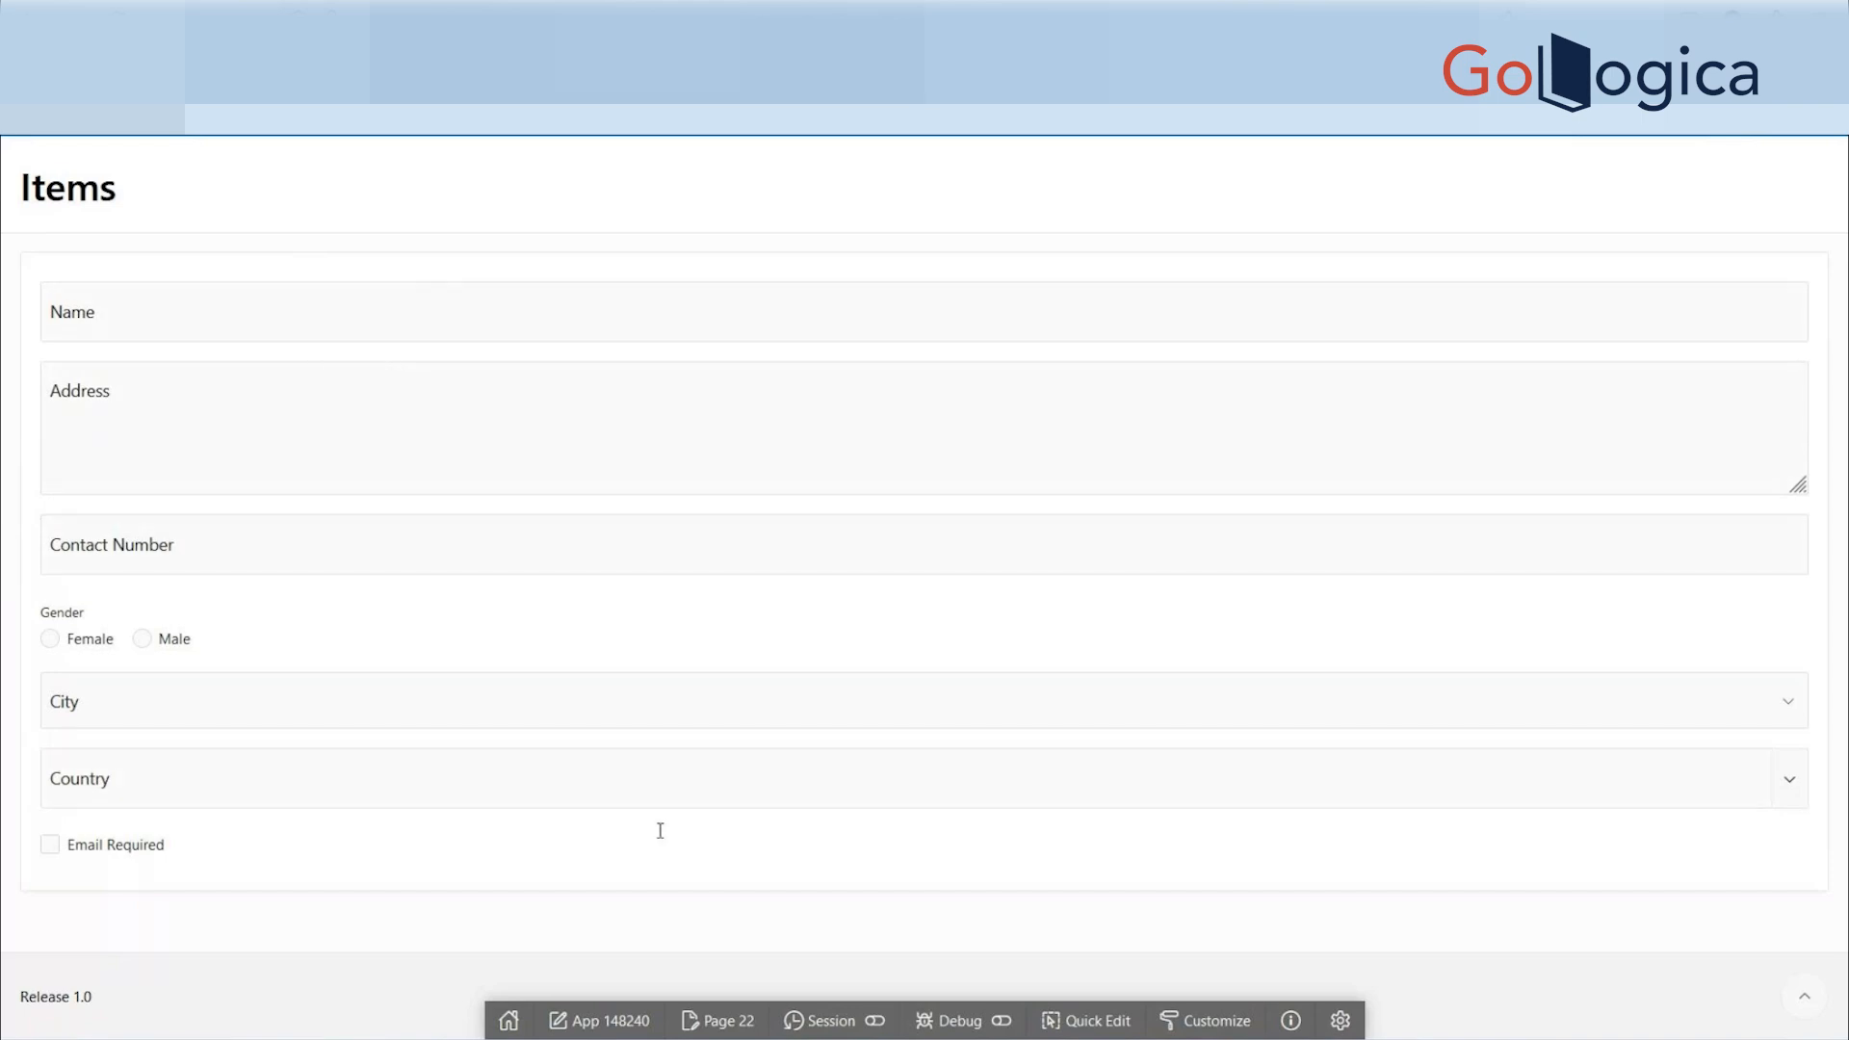
- Open the Gender item in Page Designer from the running page with Quick Edit
left_click(1076, 1022)
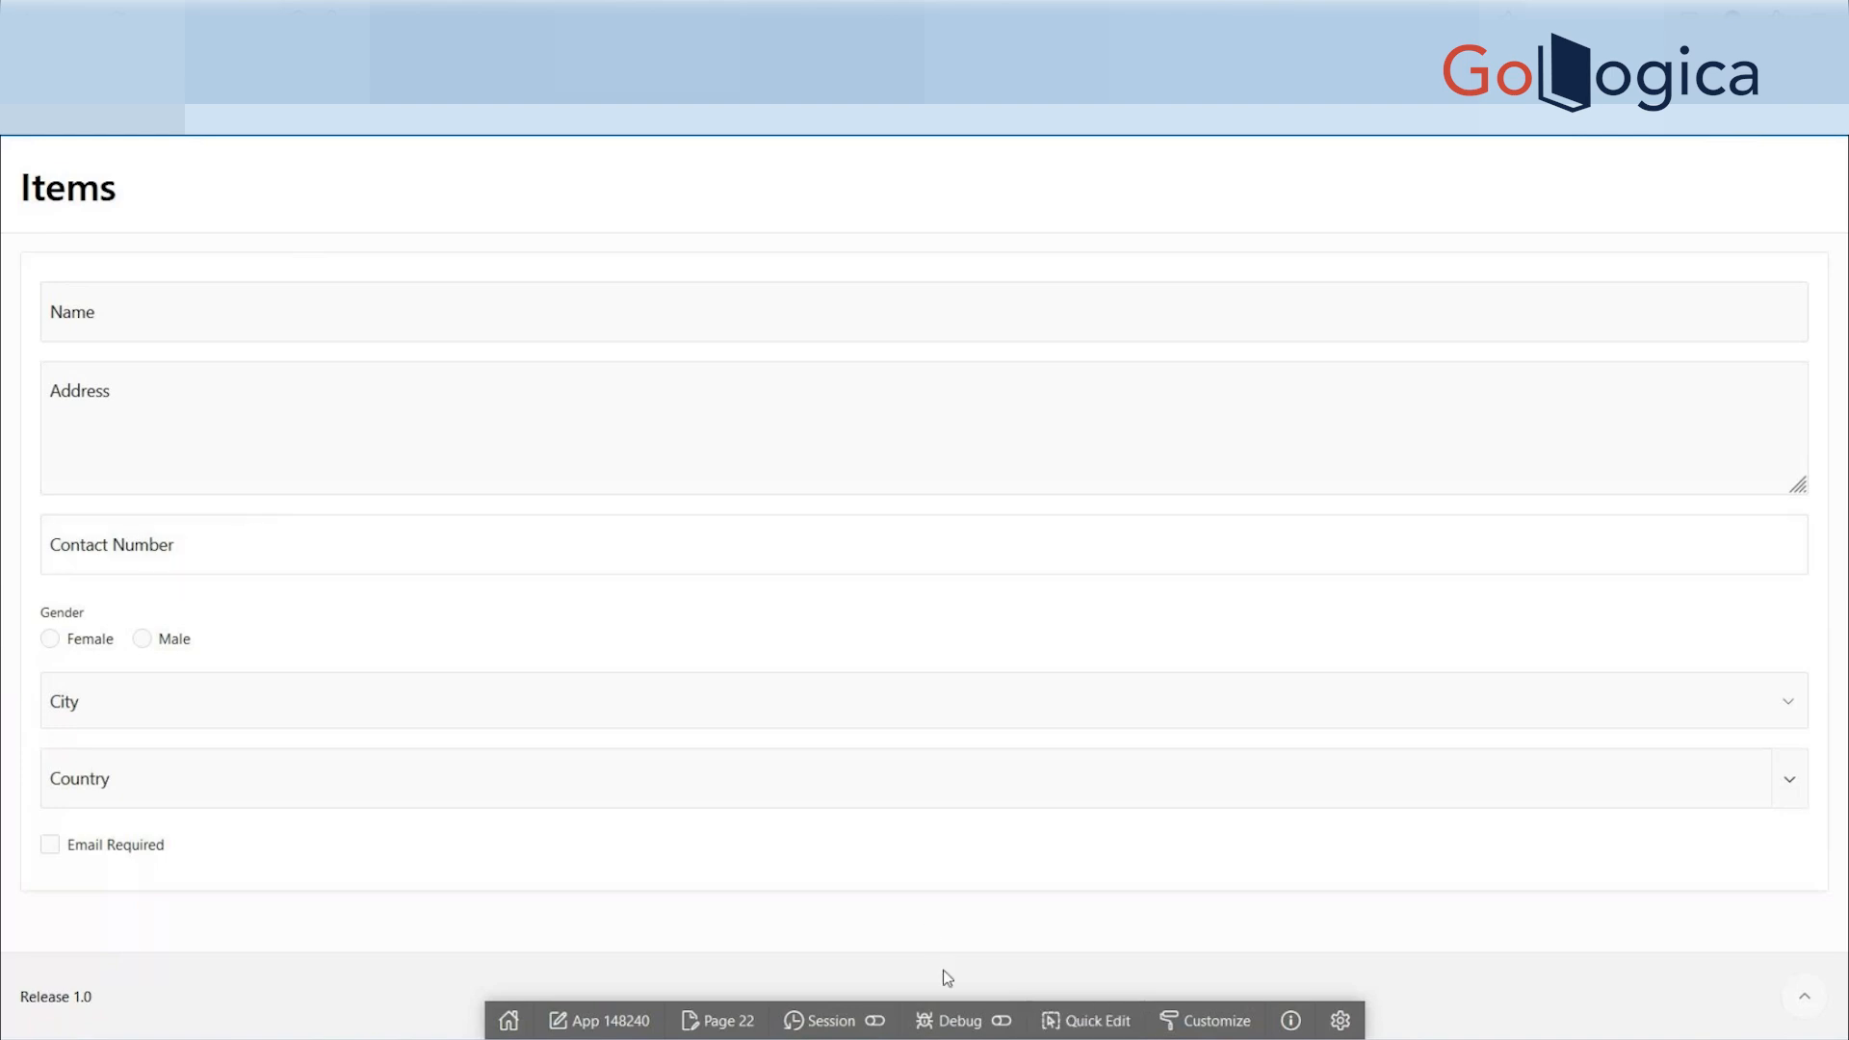
left_click(1095, 1021)
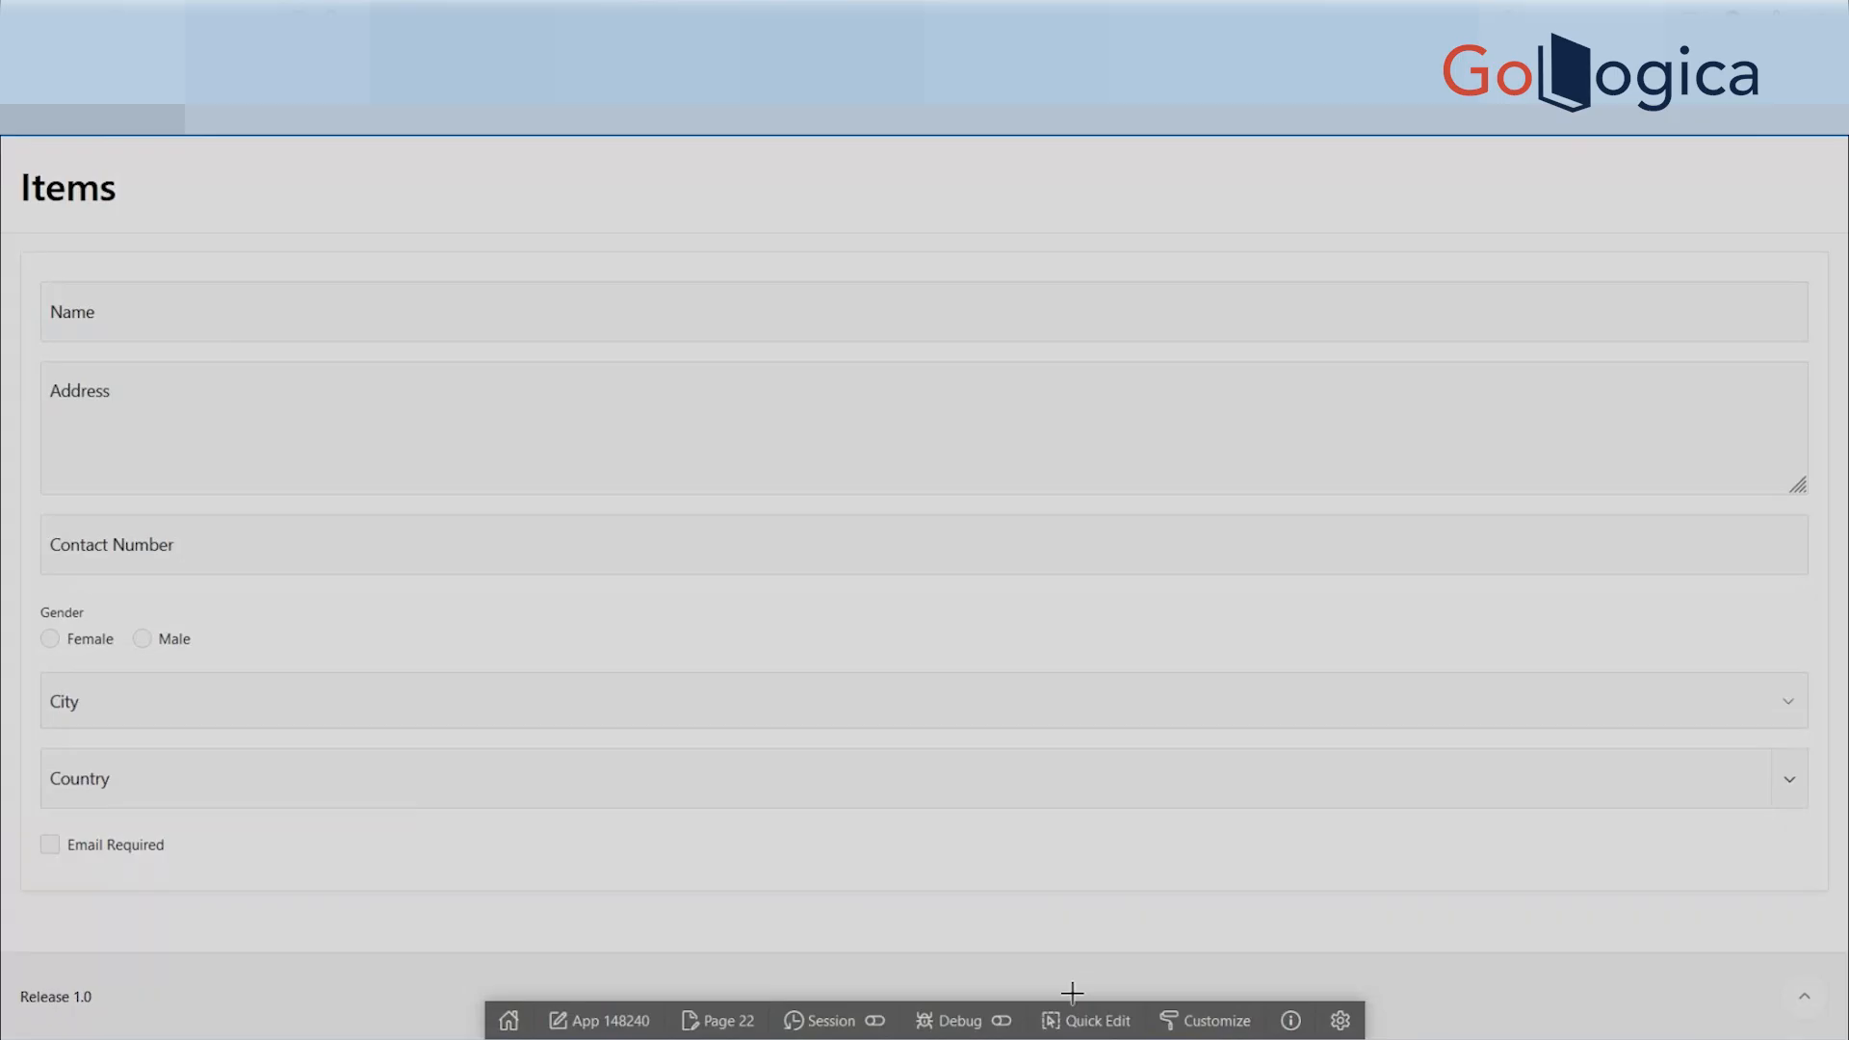
left_click(1096, 1023)
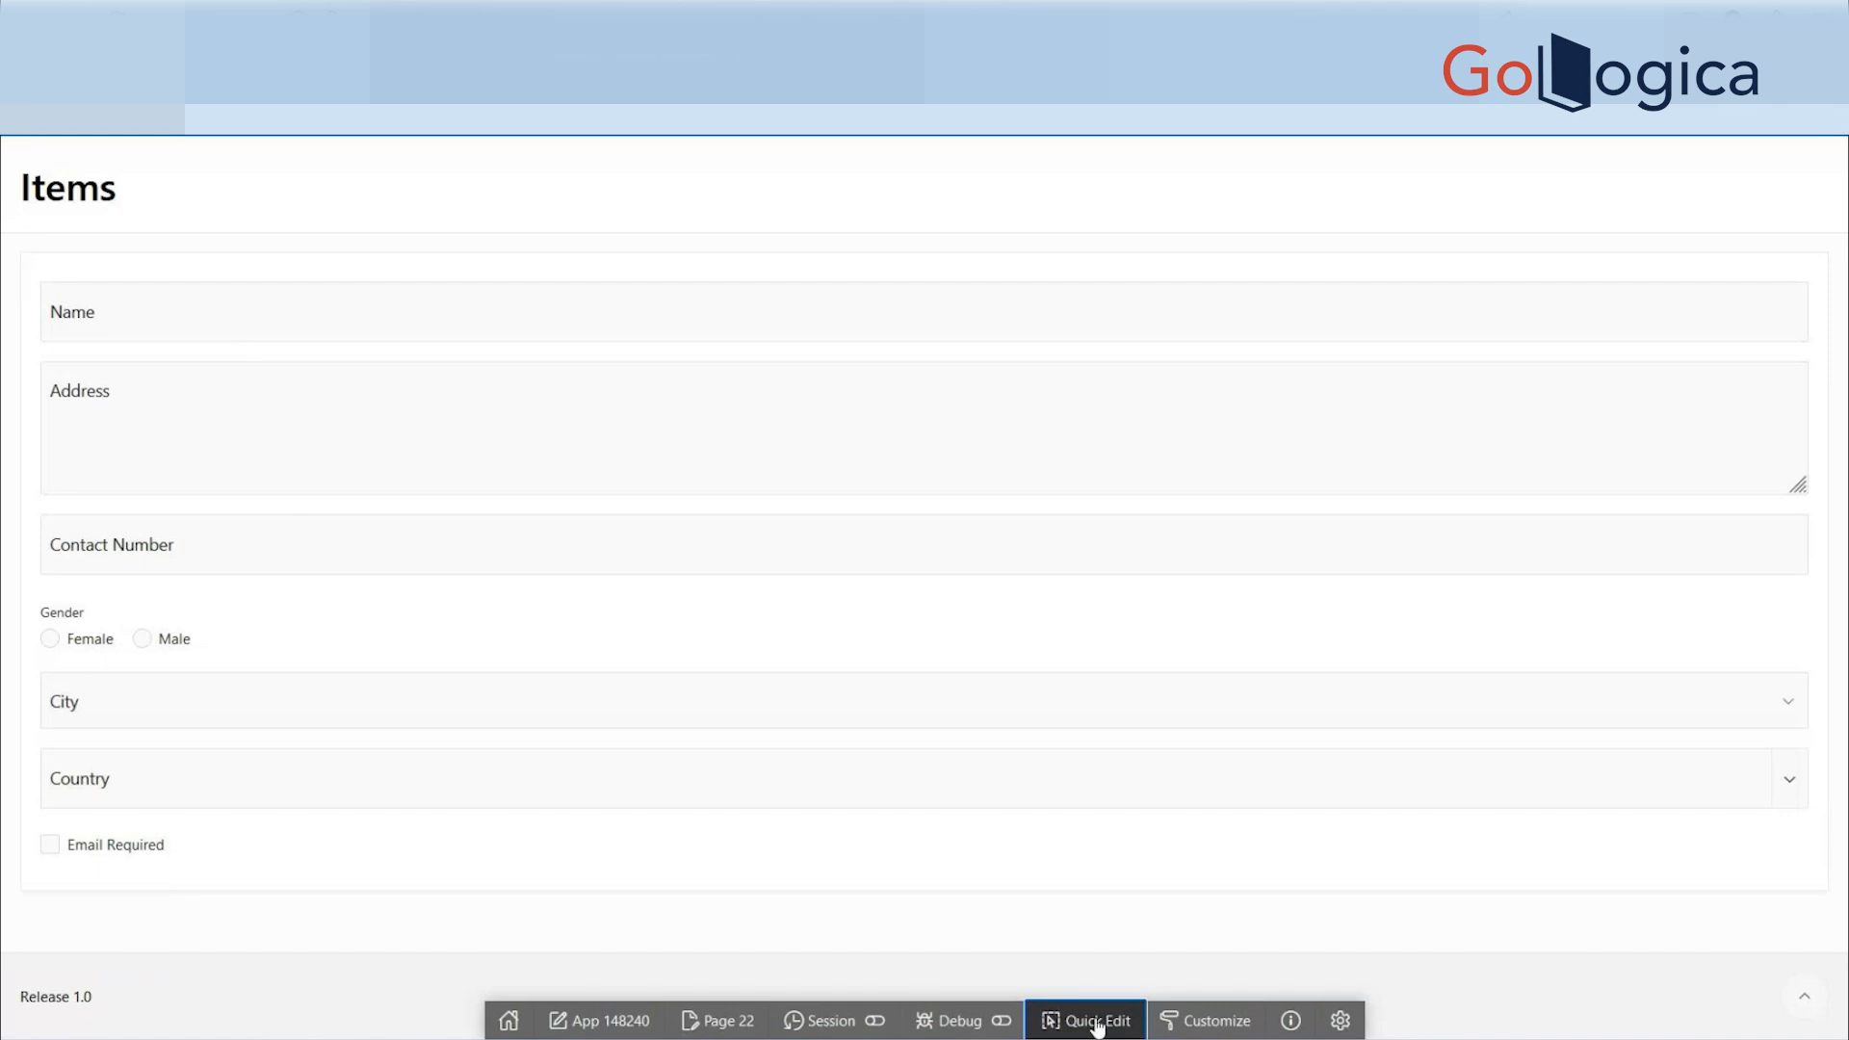
left_click(1096, 1023)
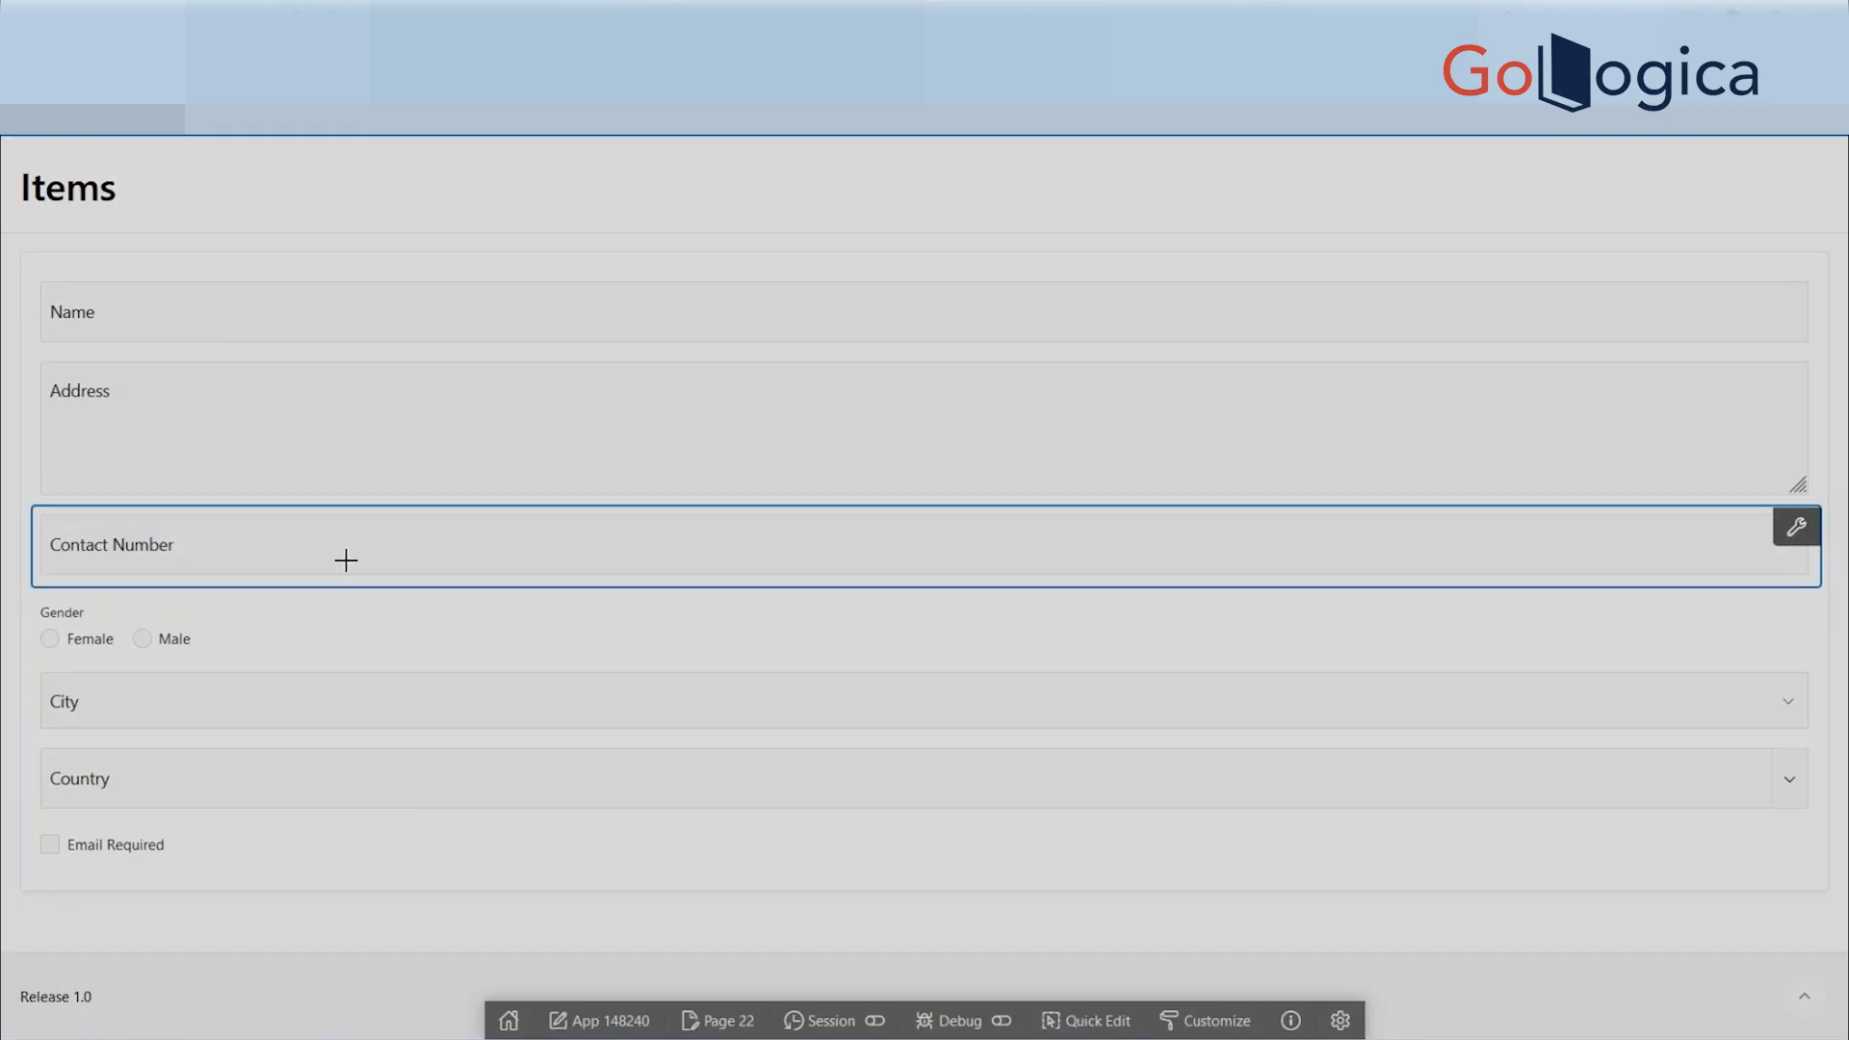
left_click(324, 614)
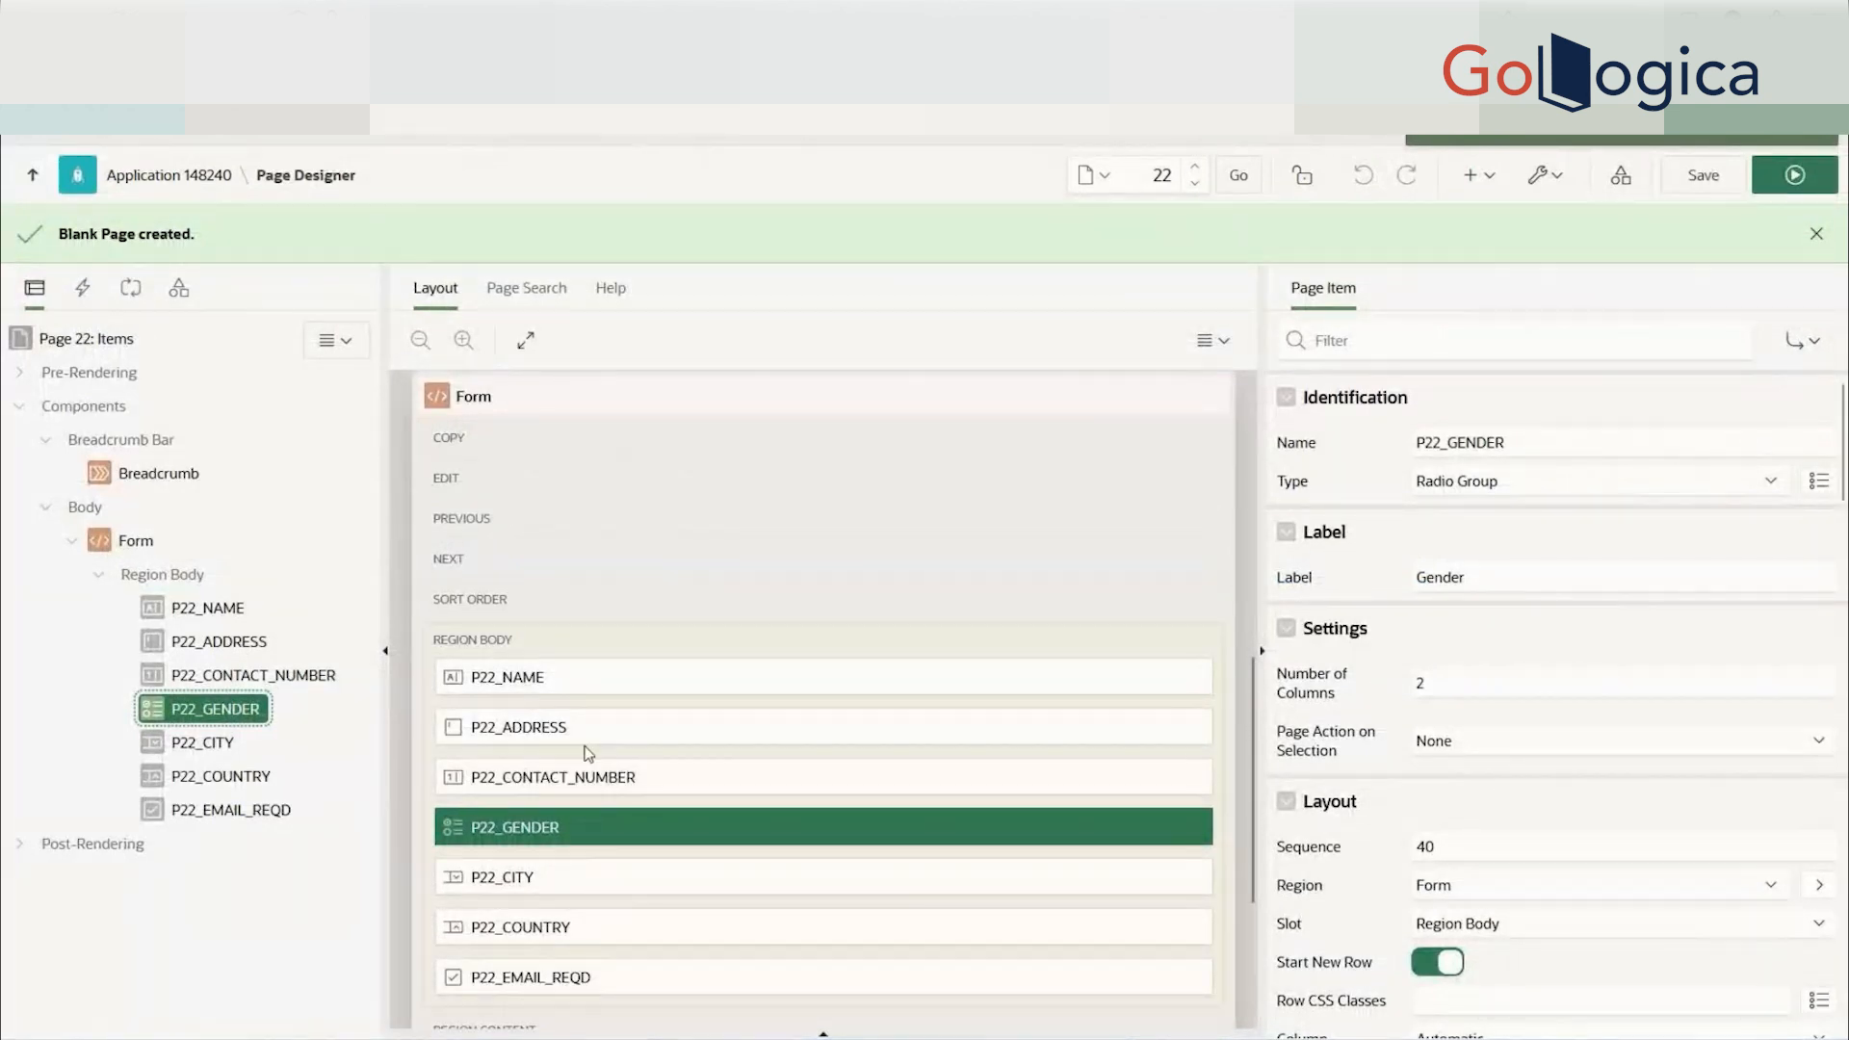
- Look through the layout properties of the P22_NAME, P22_ADDRESS and P22_CONTACT_NUMBER items
left_click(207, 608)
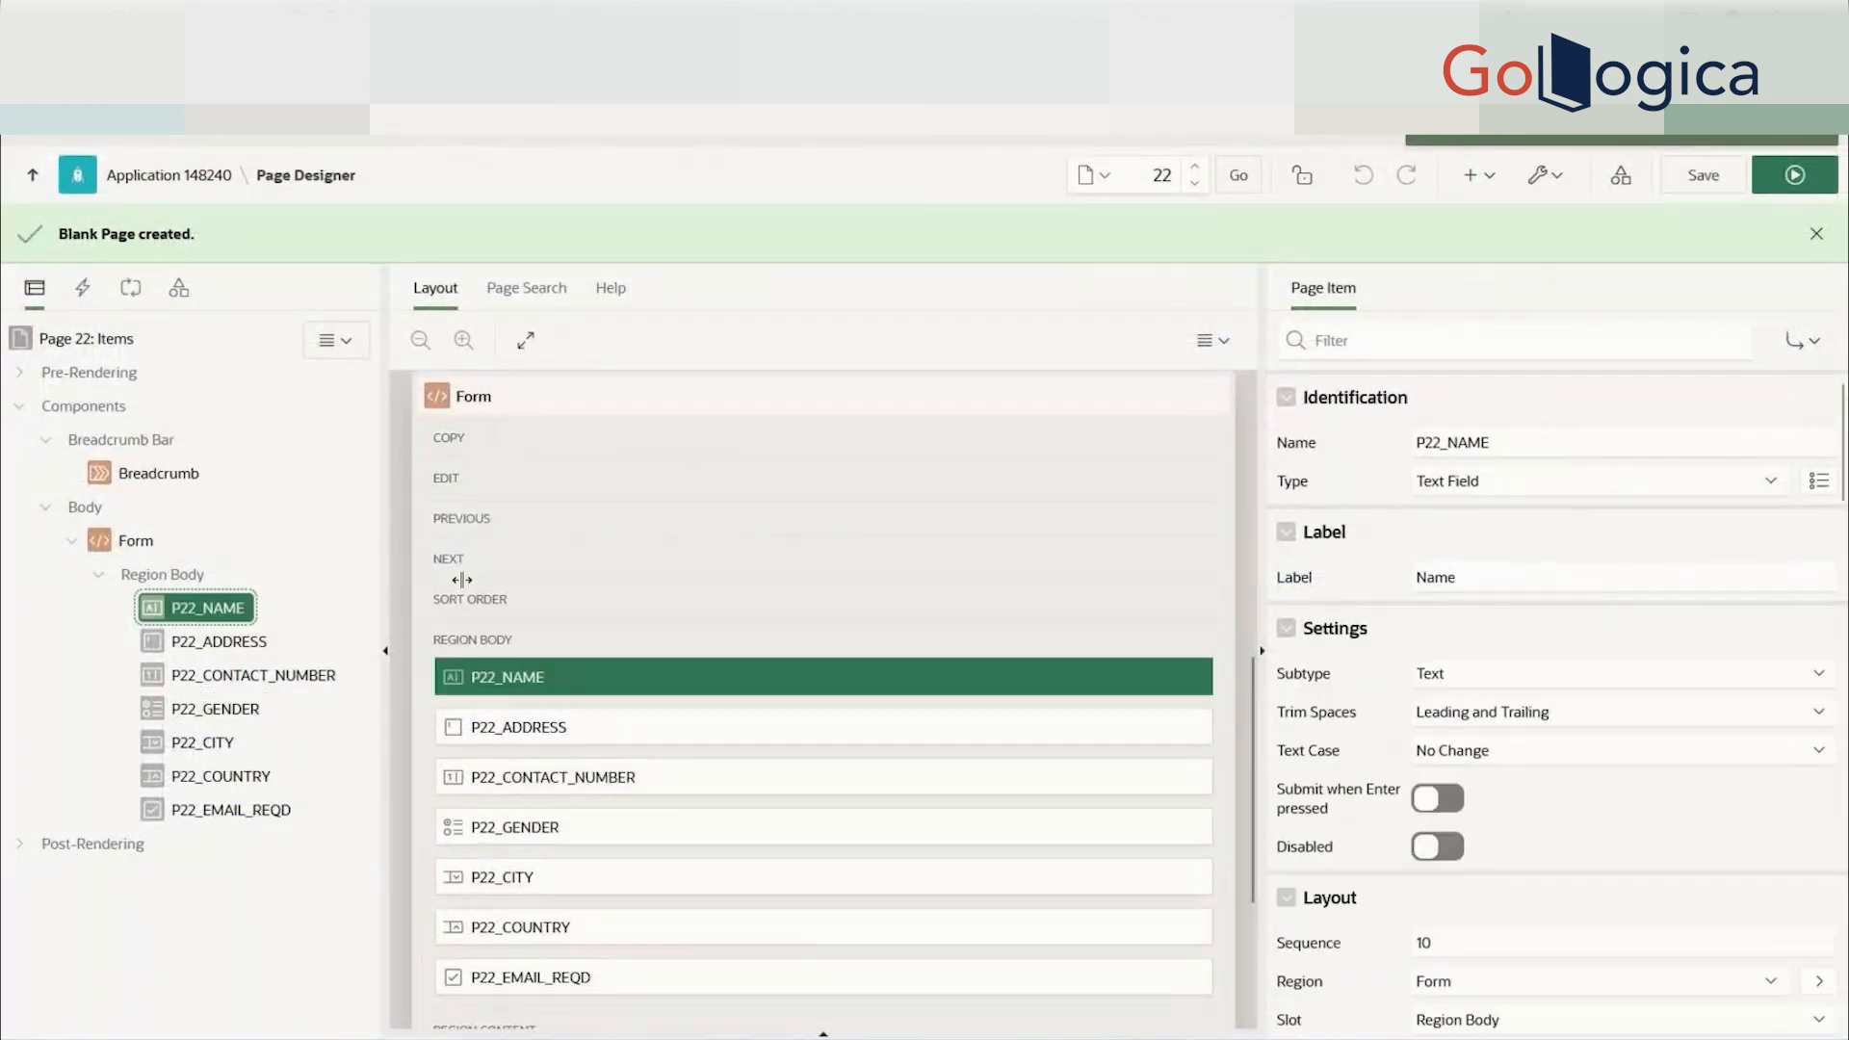
scroll(1560, 674, "down", 3)
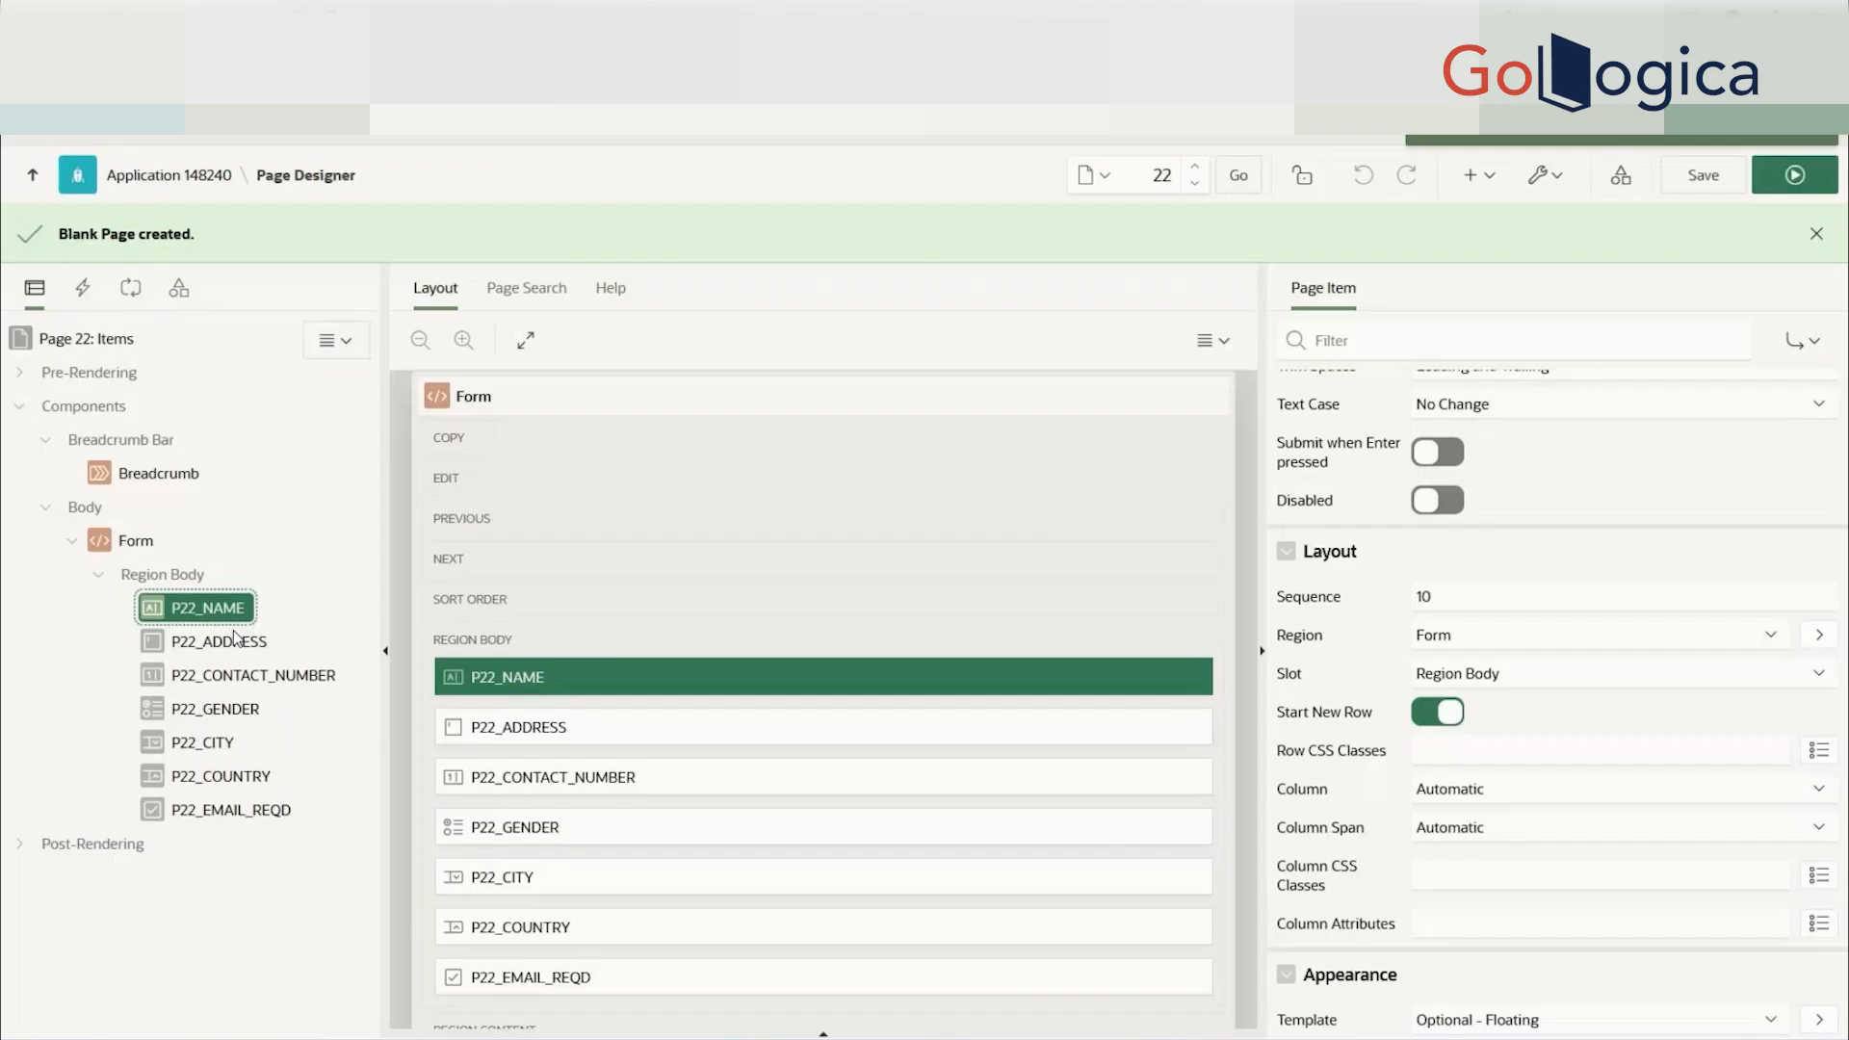
left_click(235, 639)
scroll(1697, 912, "down", 3)
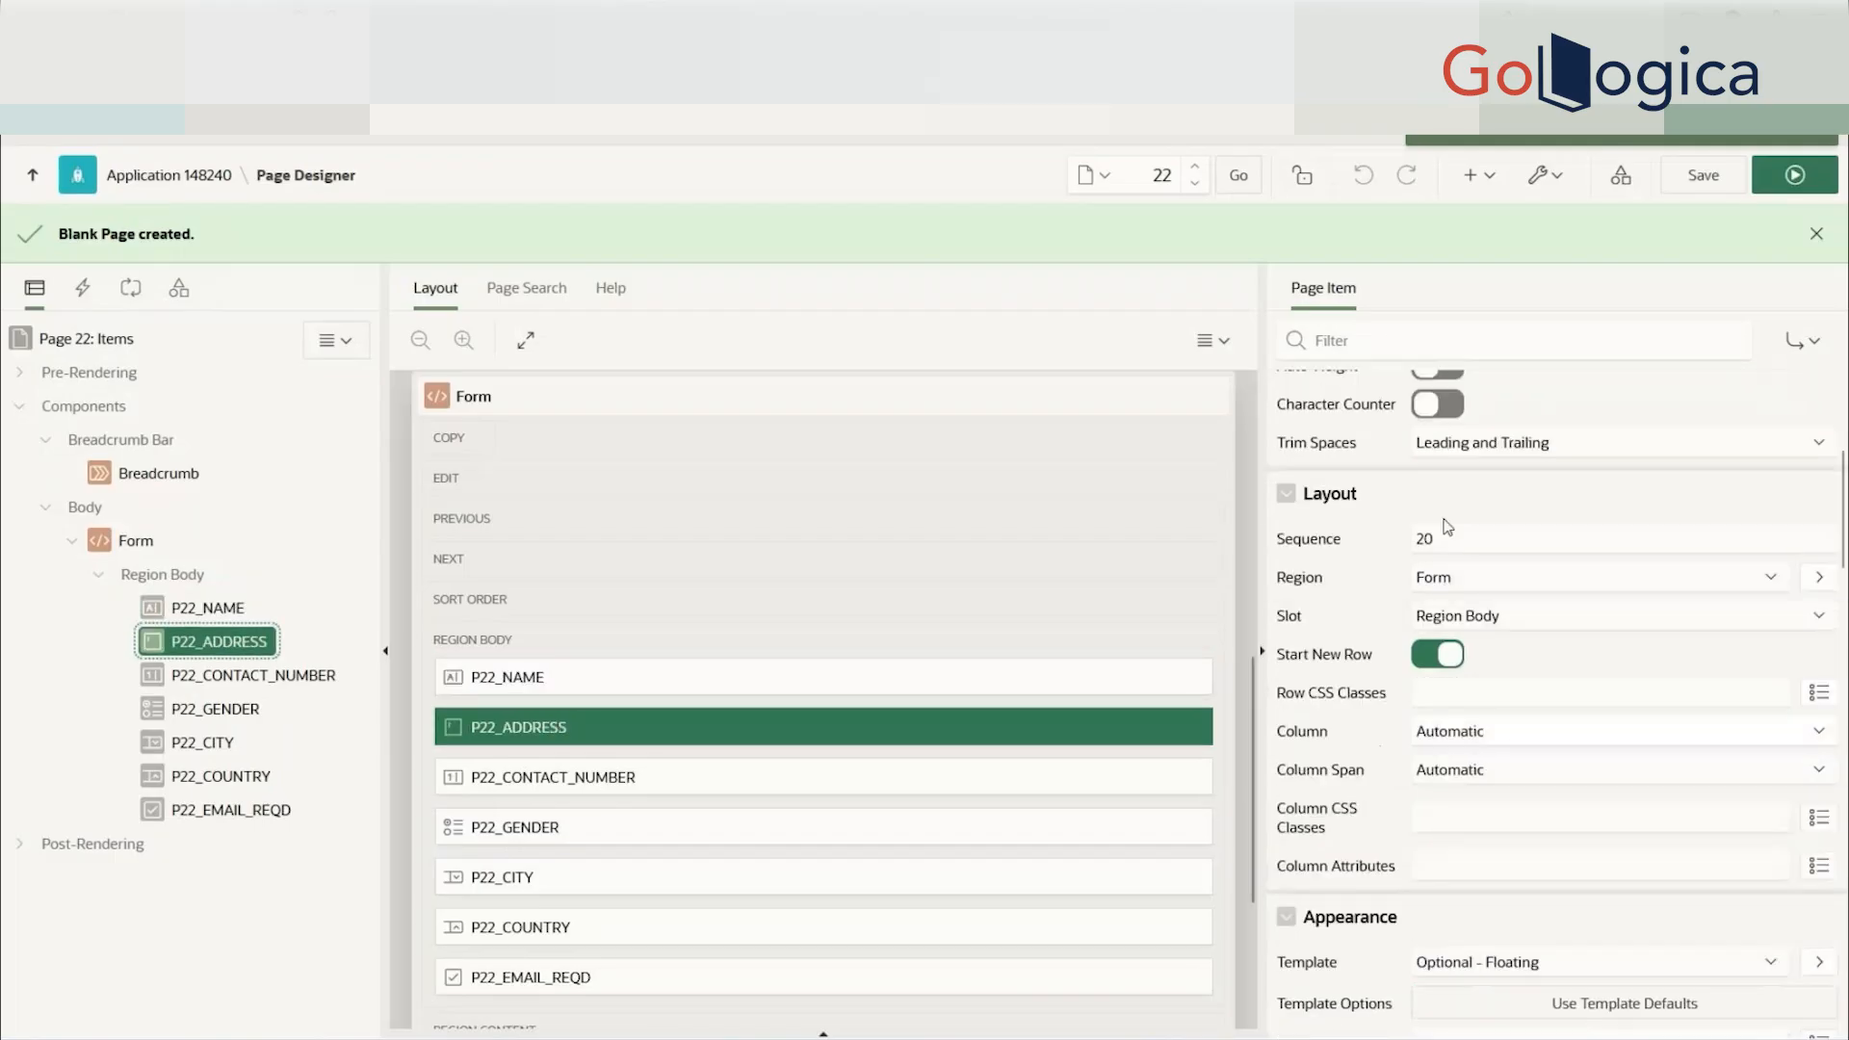
left_click(244, 678)
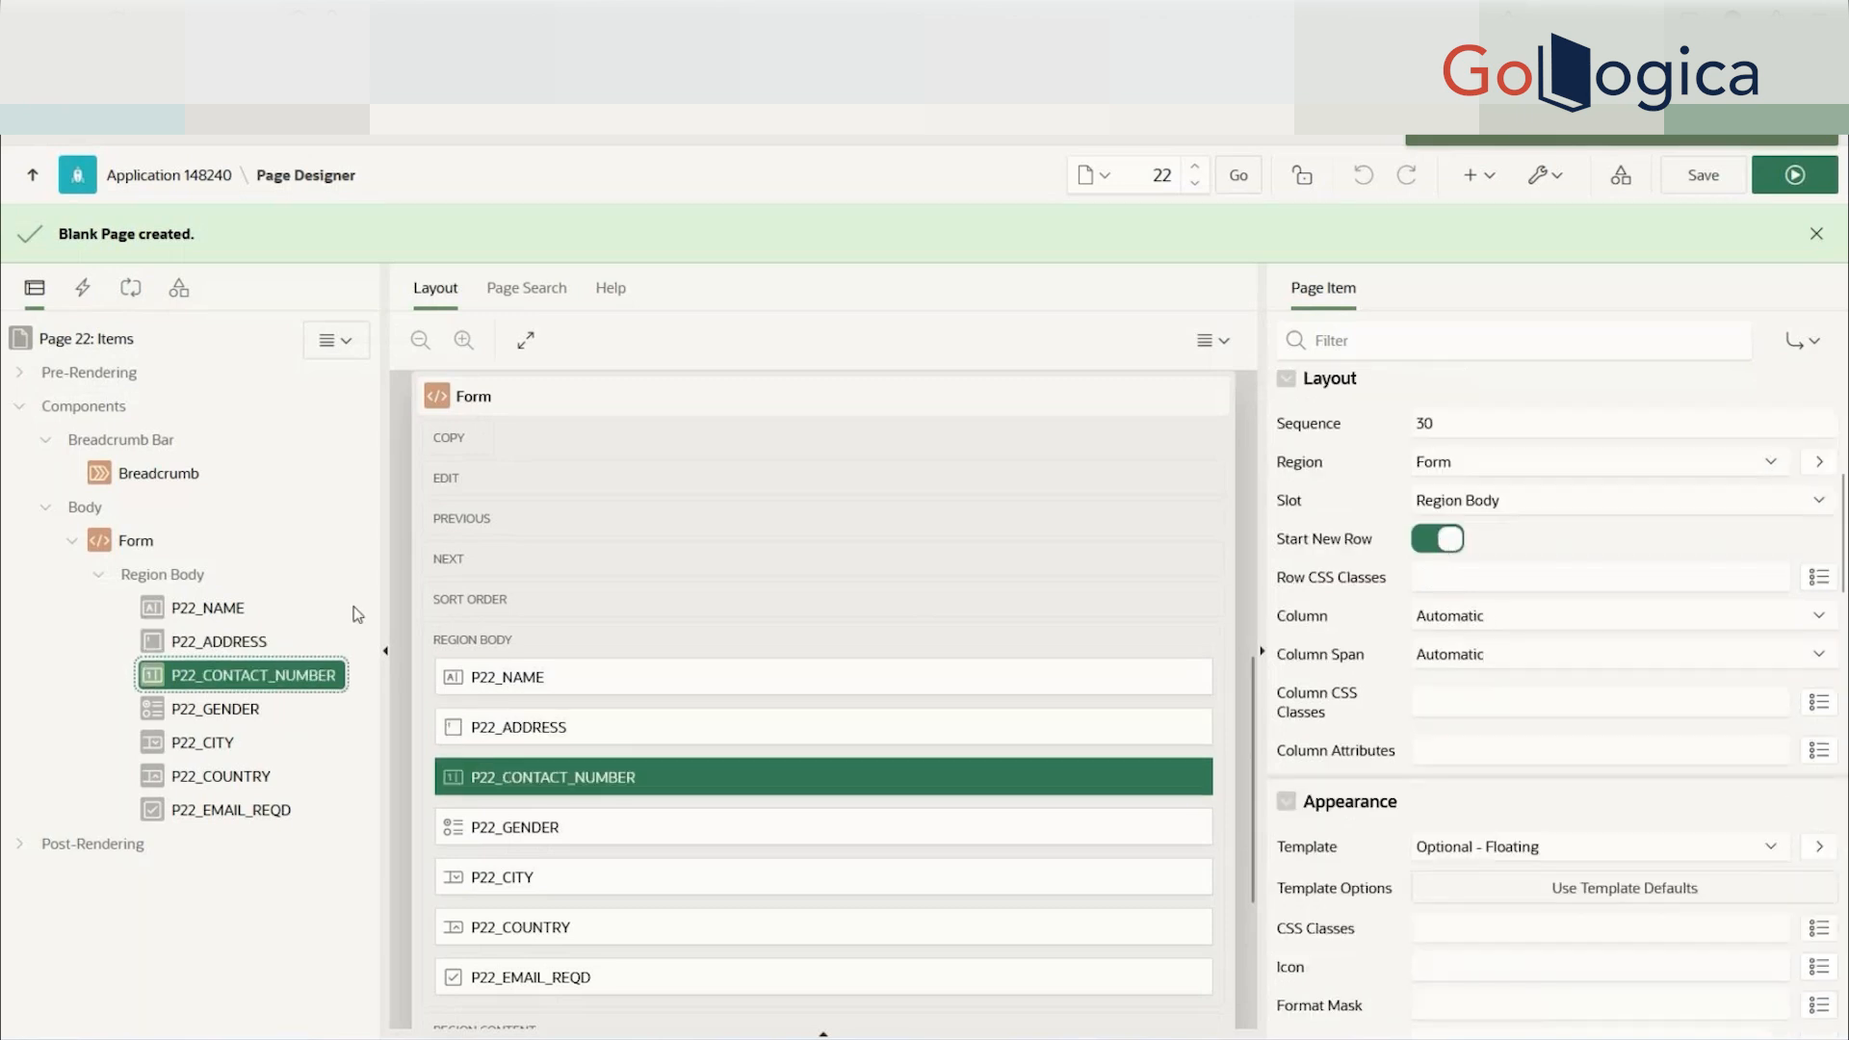
- Turn off Start New Row for the P22_GENDER and P22_COUNTRY items, and save and run the page
left_click(244, 714)
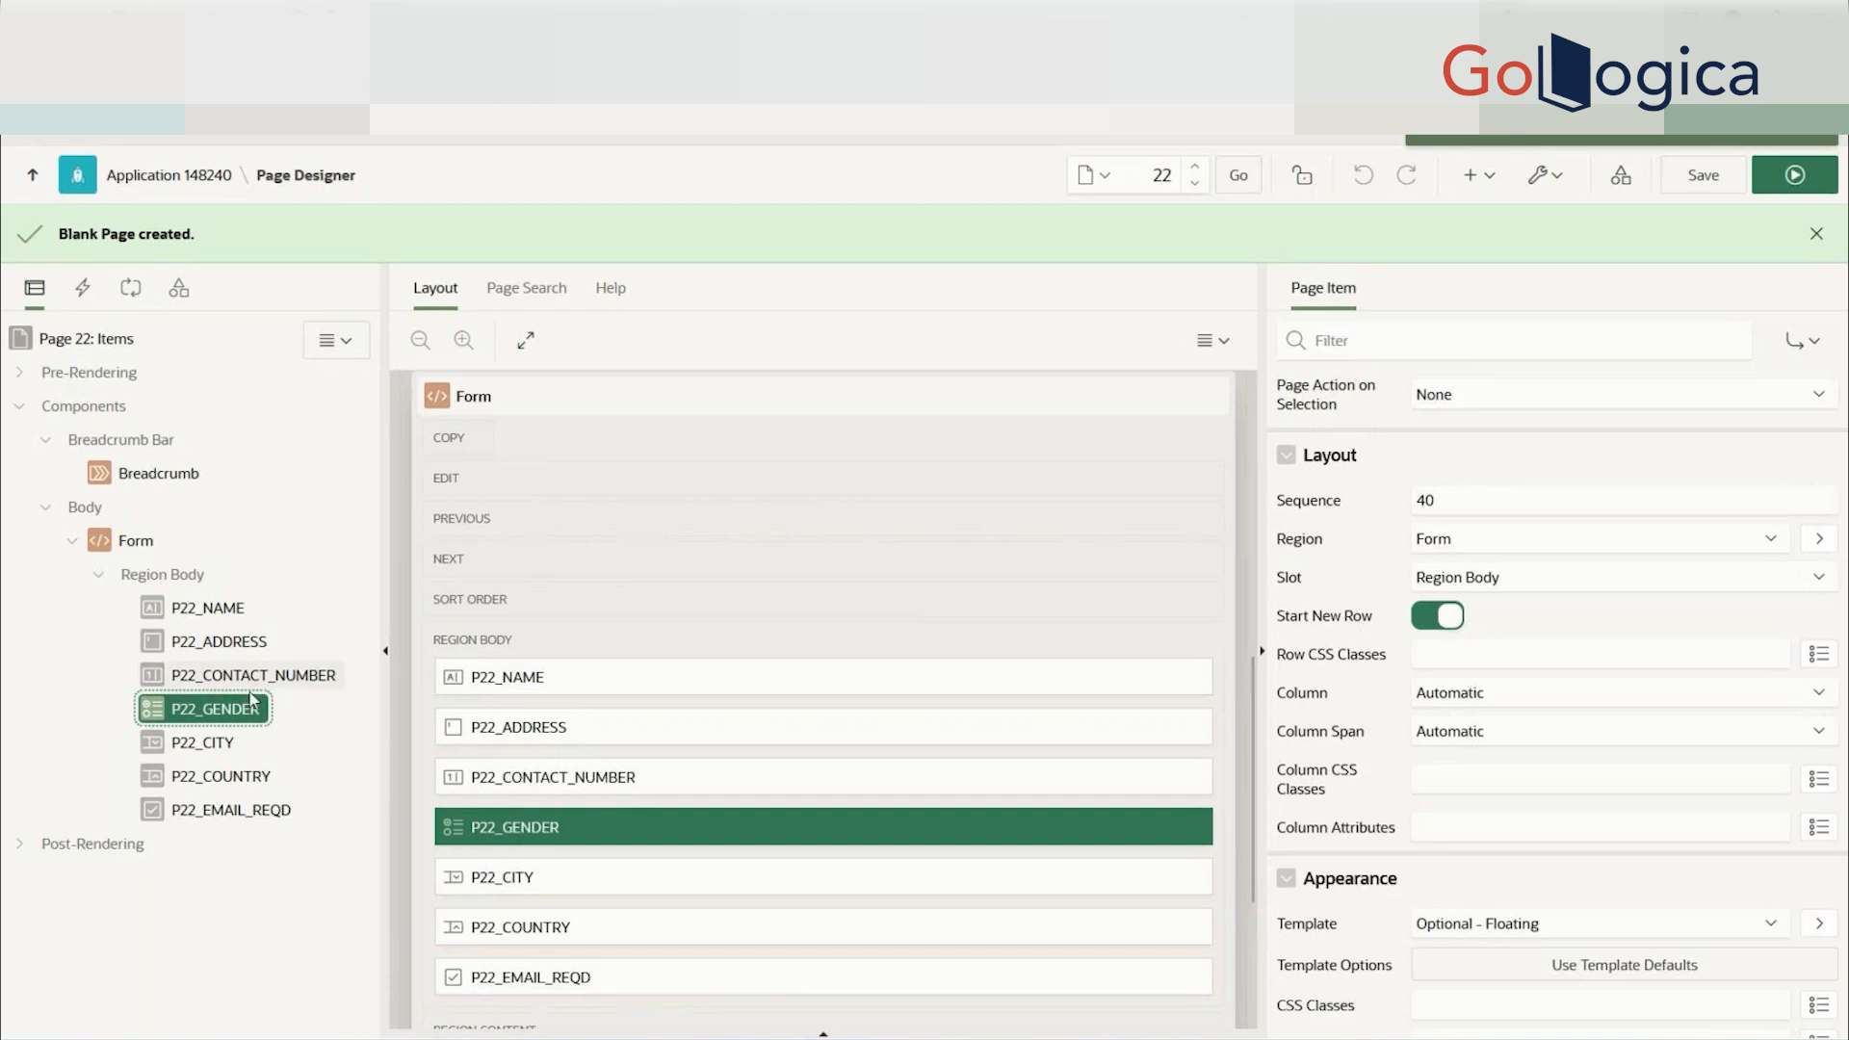
left_click(1439, 617)
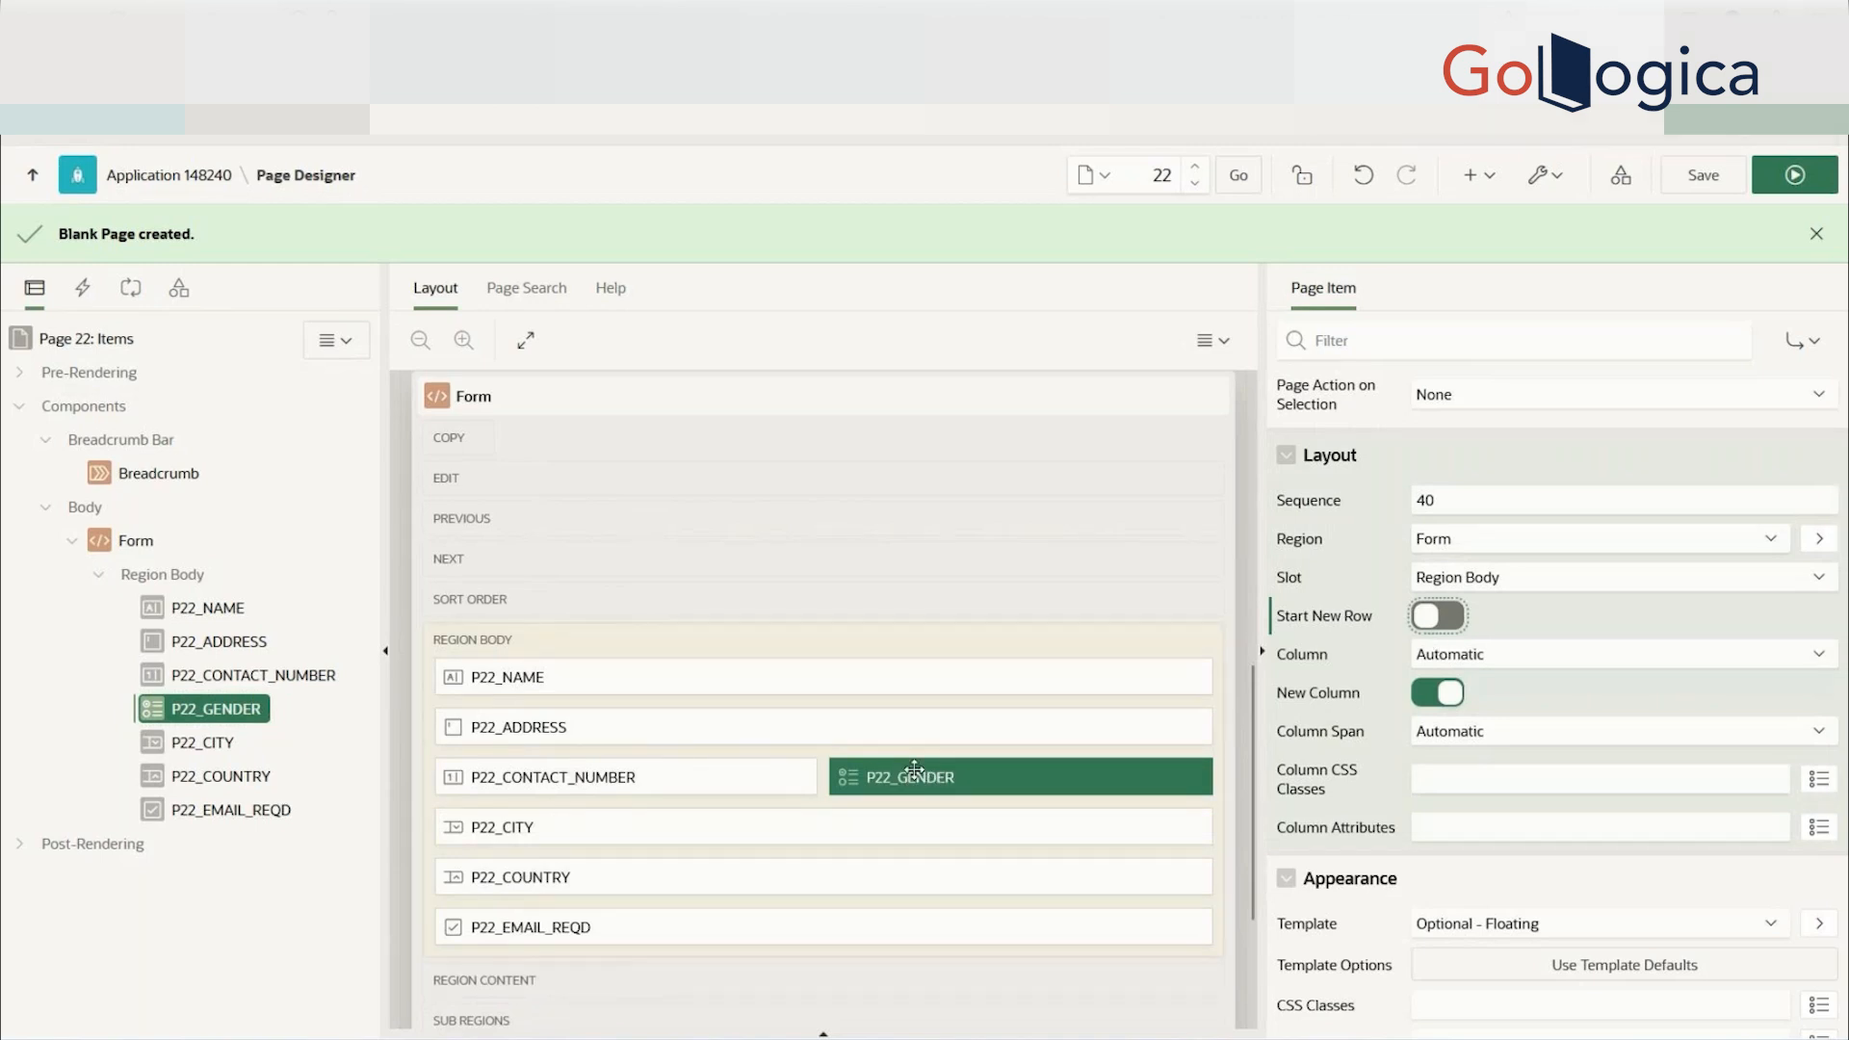
left_click(783, 826)
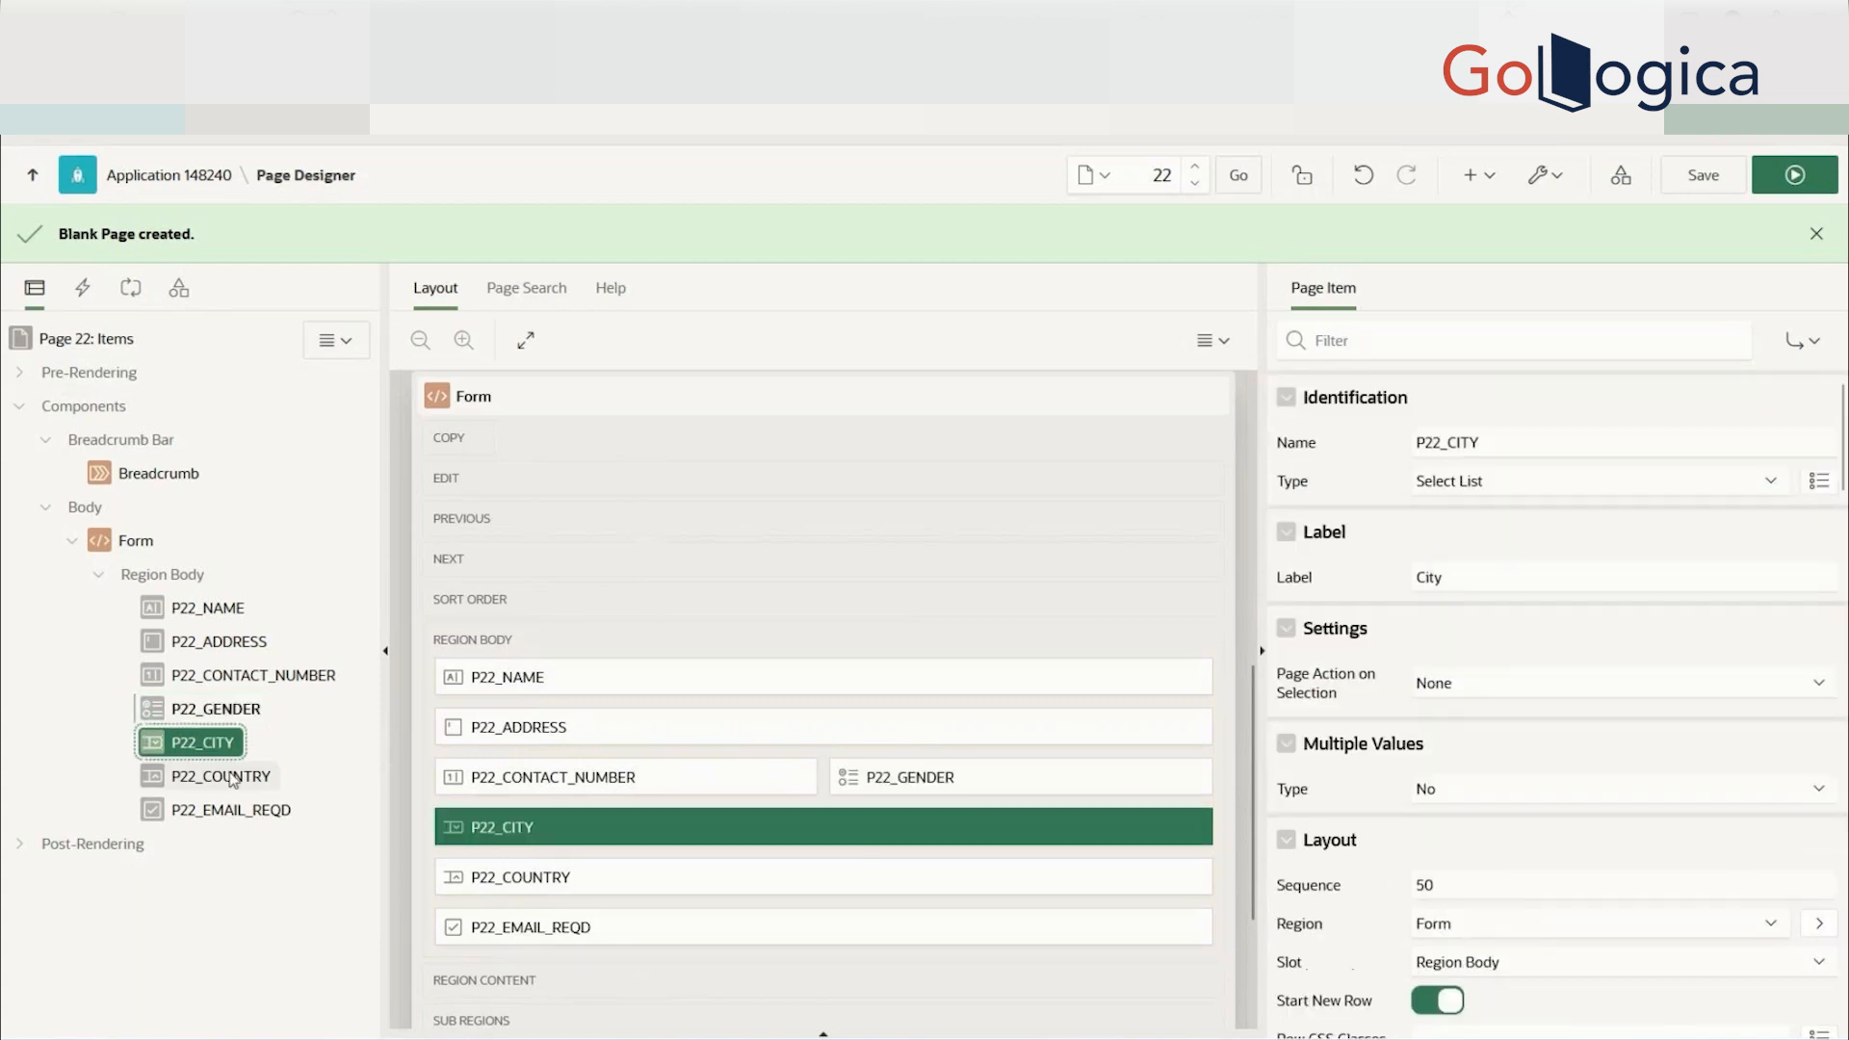
left_click(668, 877)
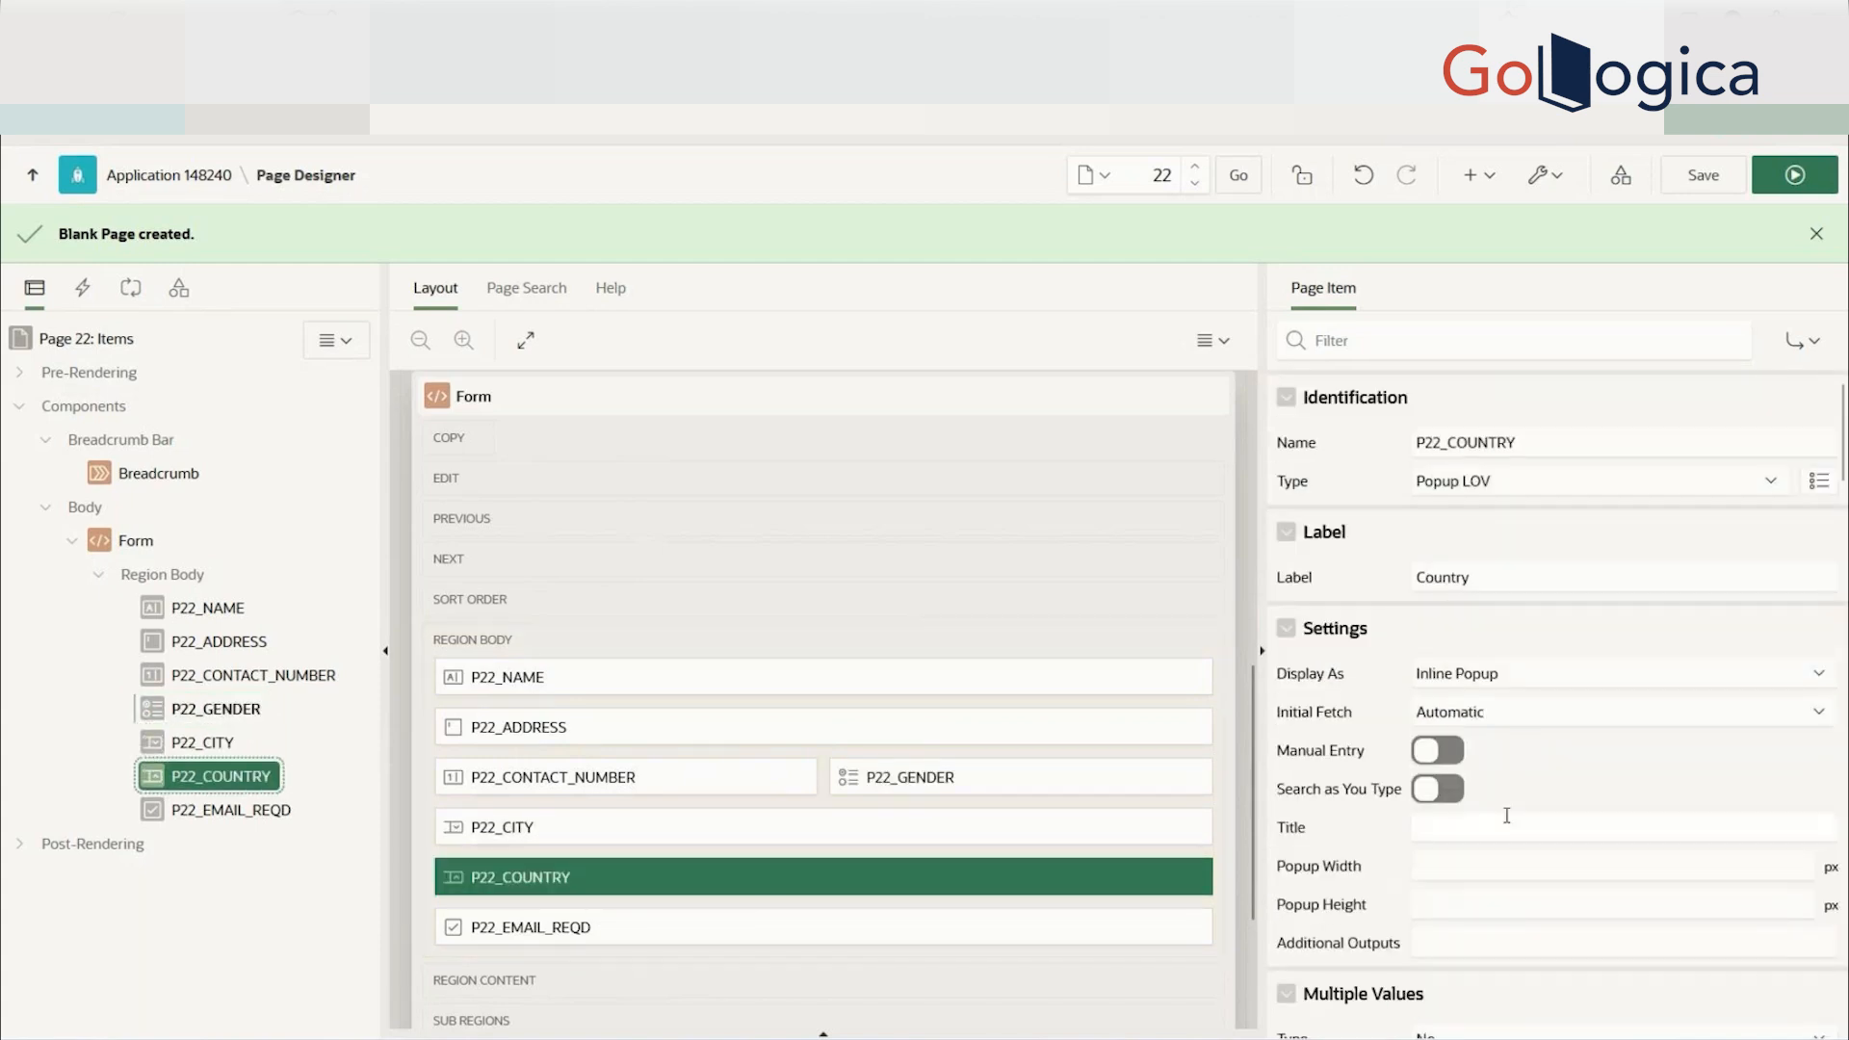
scroll(1526, 747, "down", 5)
left_click(1449, 676)
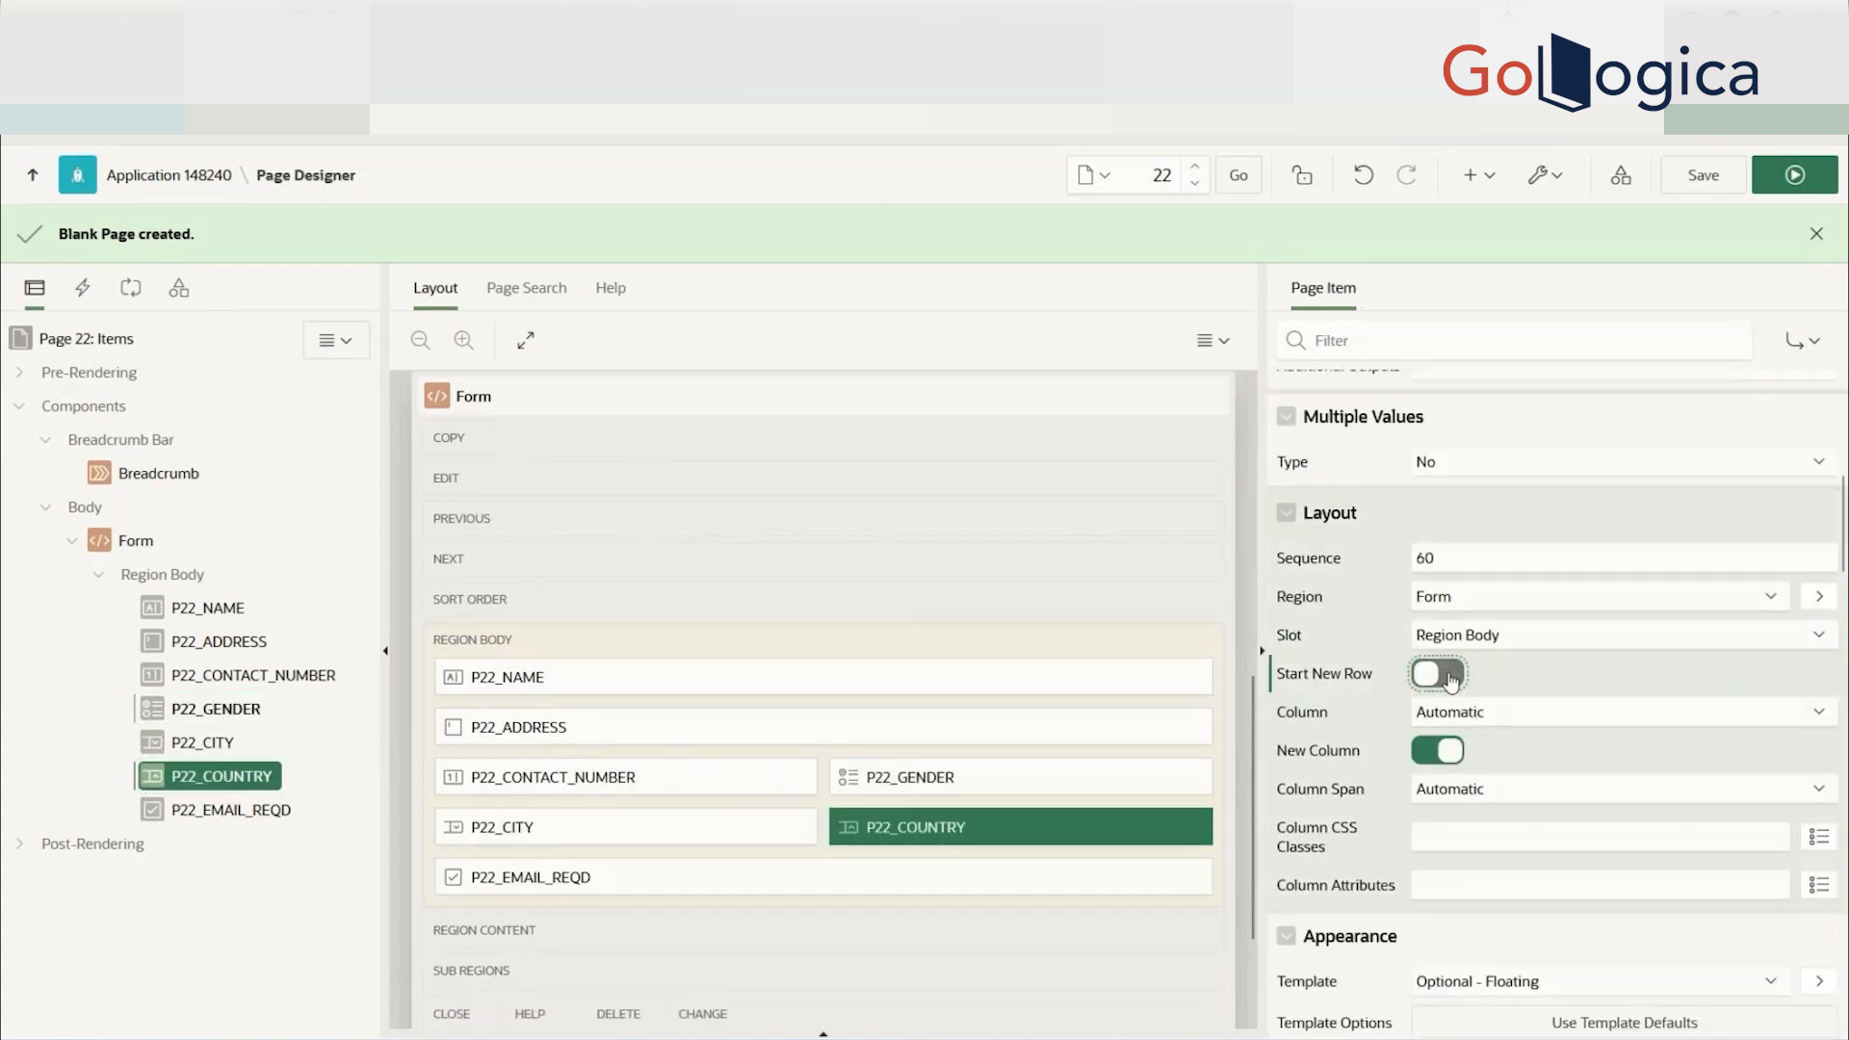
left_click(1804, 172)
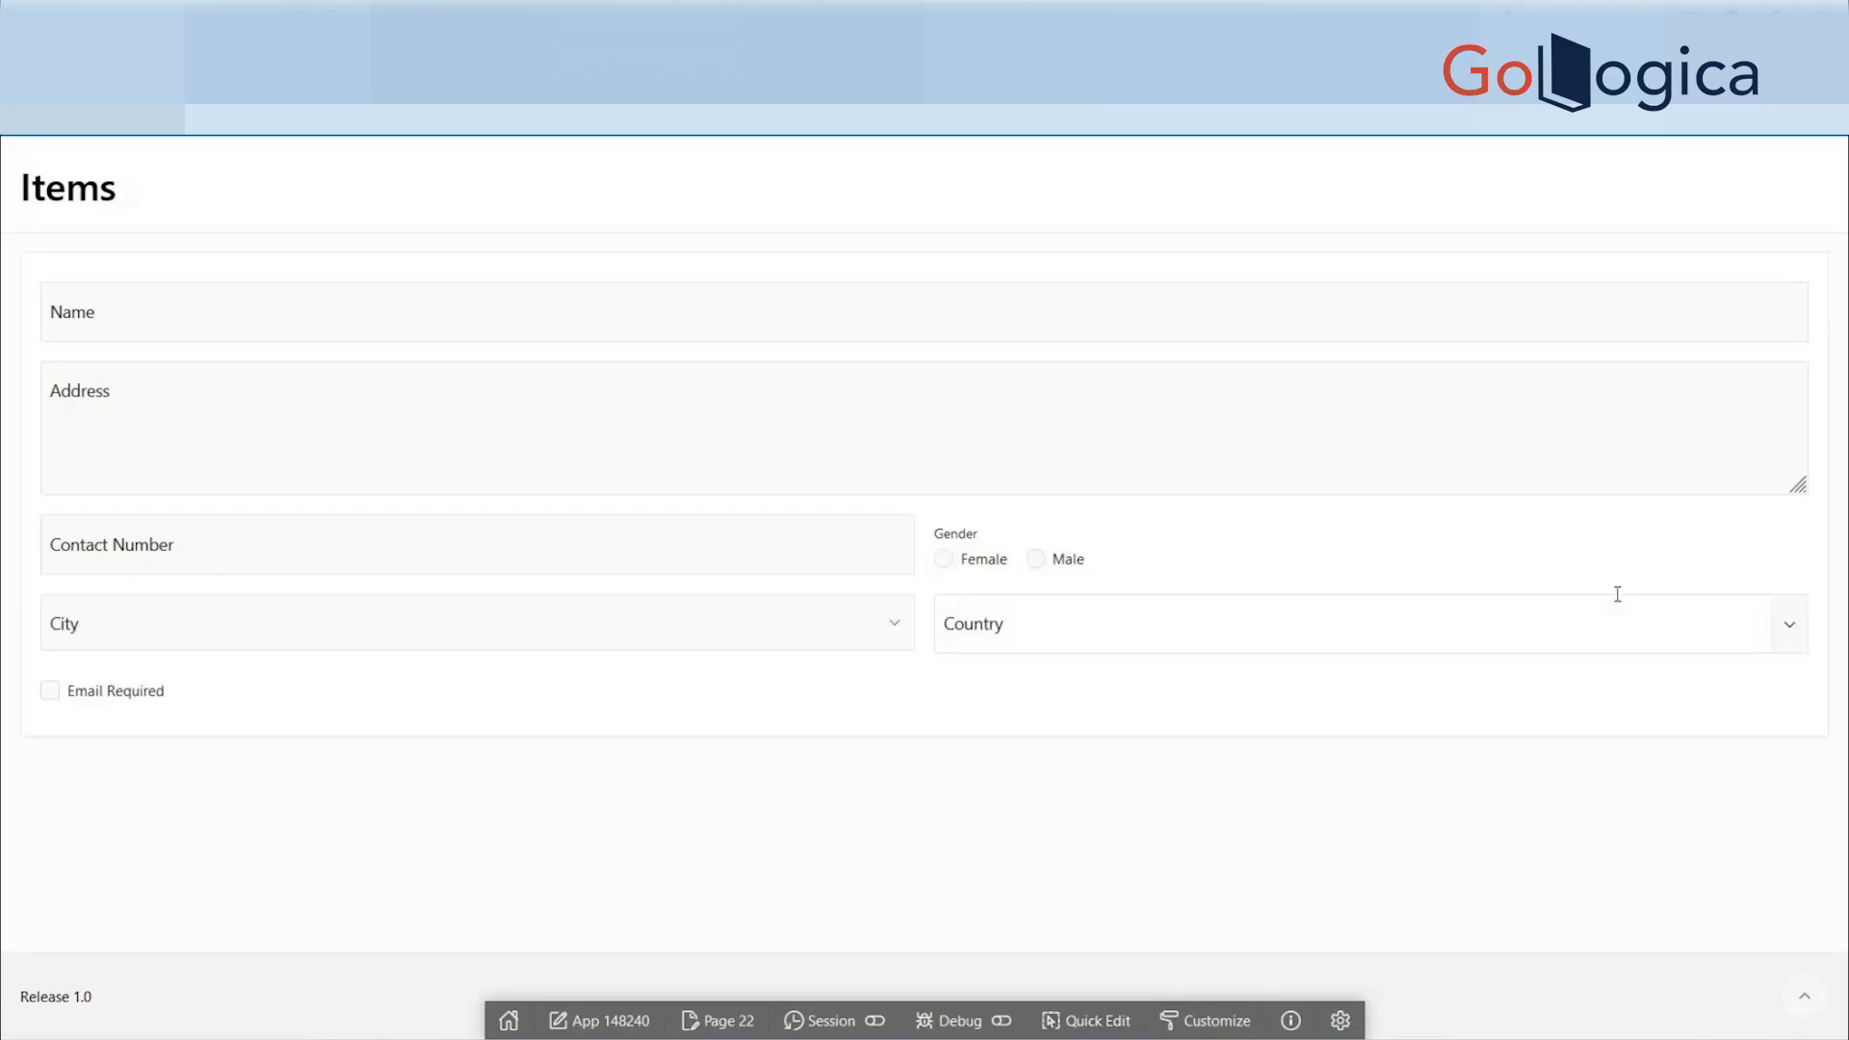
- Try the Contact Number, Country and City items in the rearranged running form
left_click(390, 558)
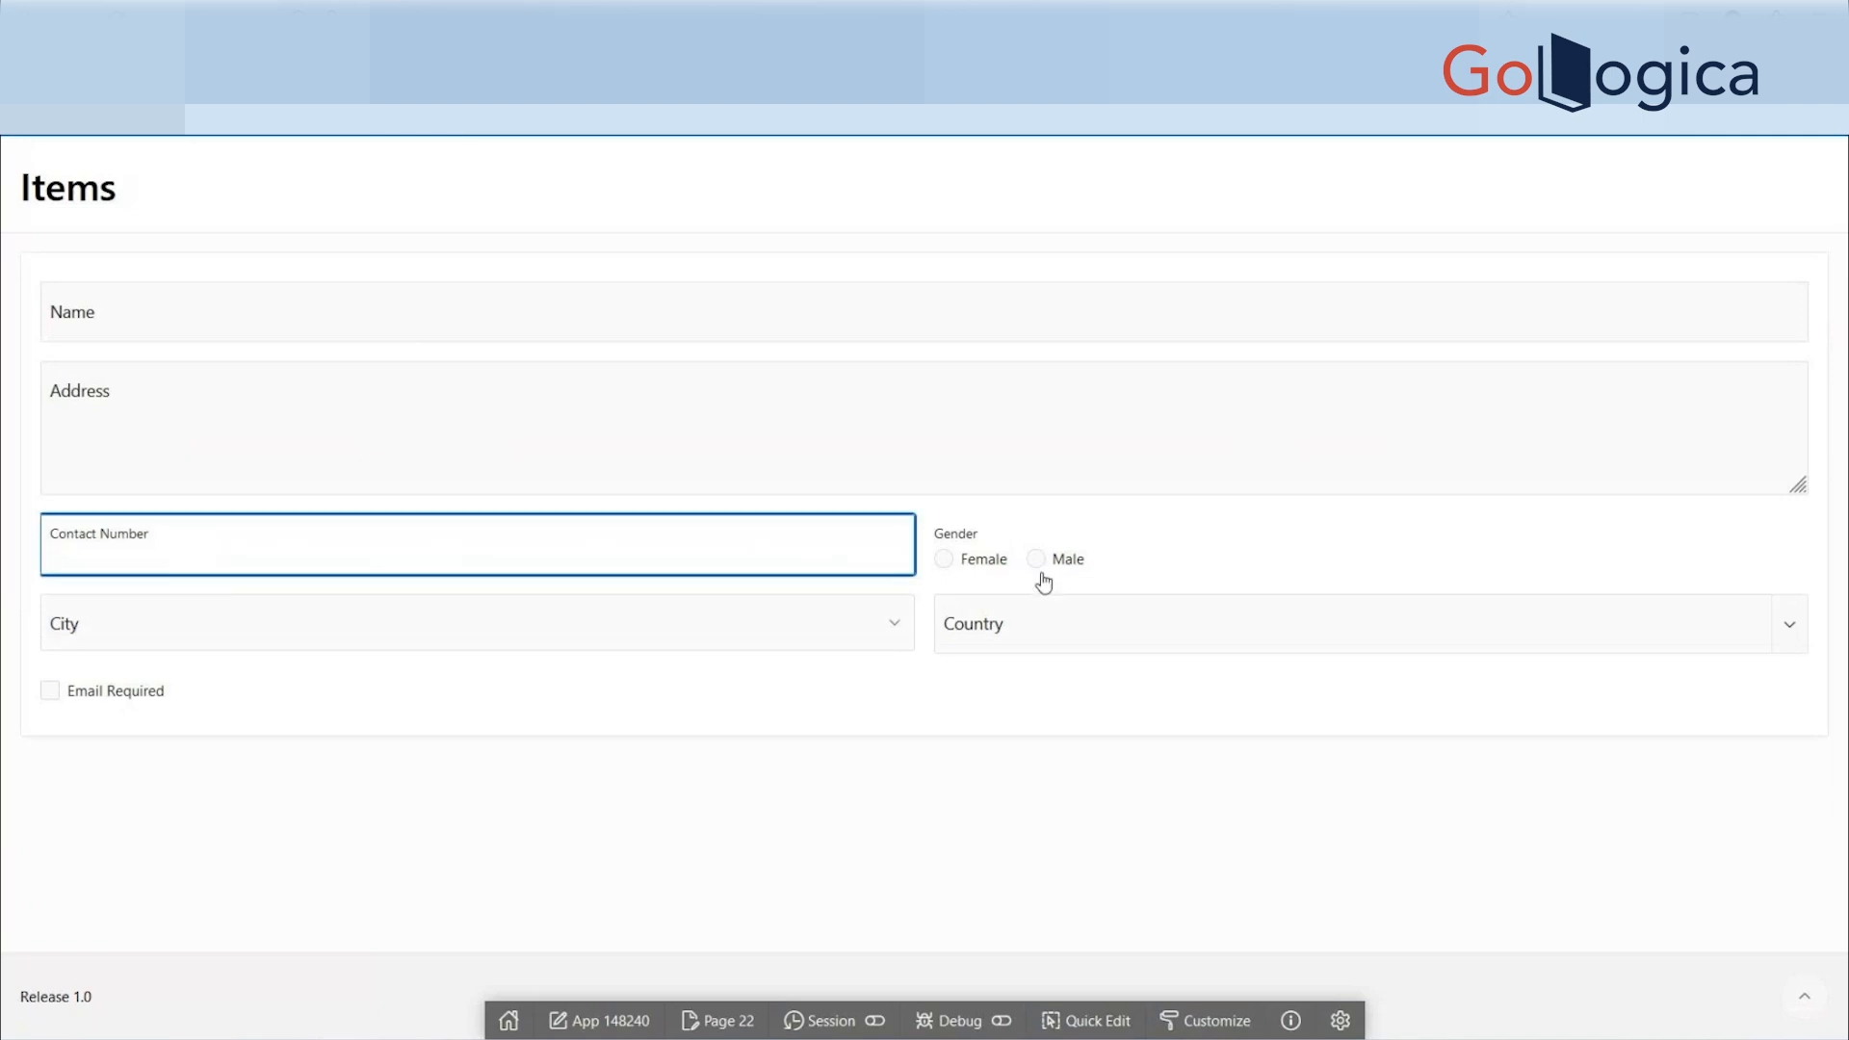
left_click(1024, 637)
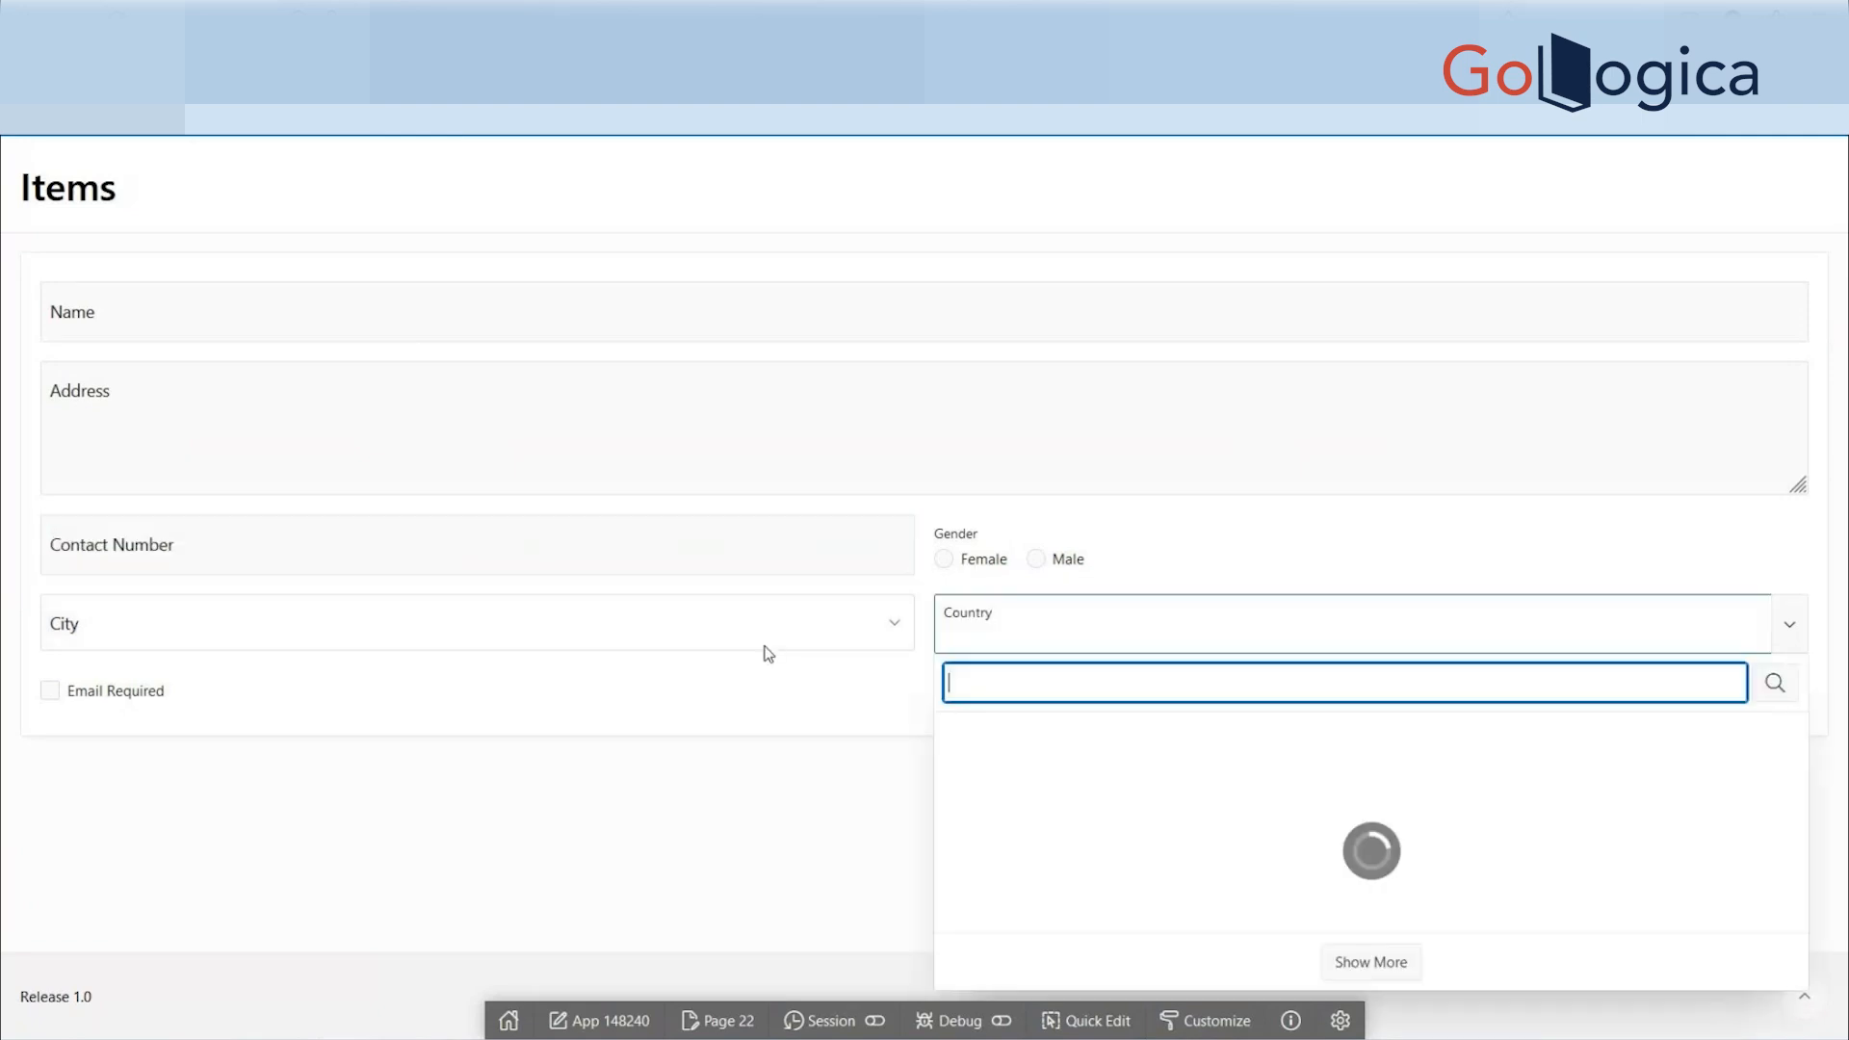
left_click(768, 637)
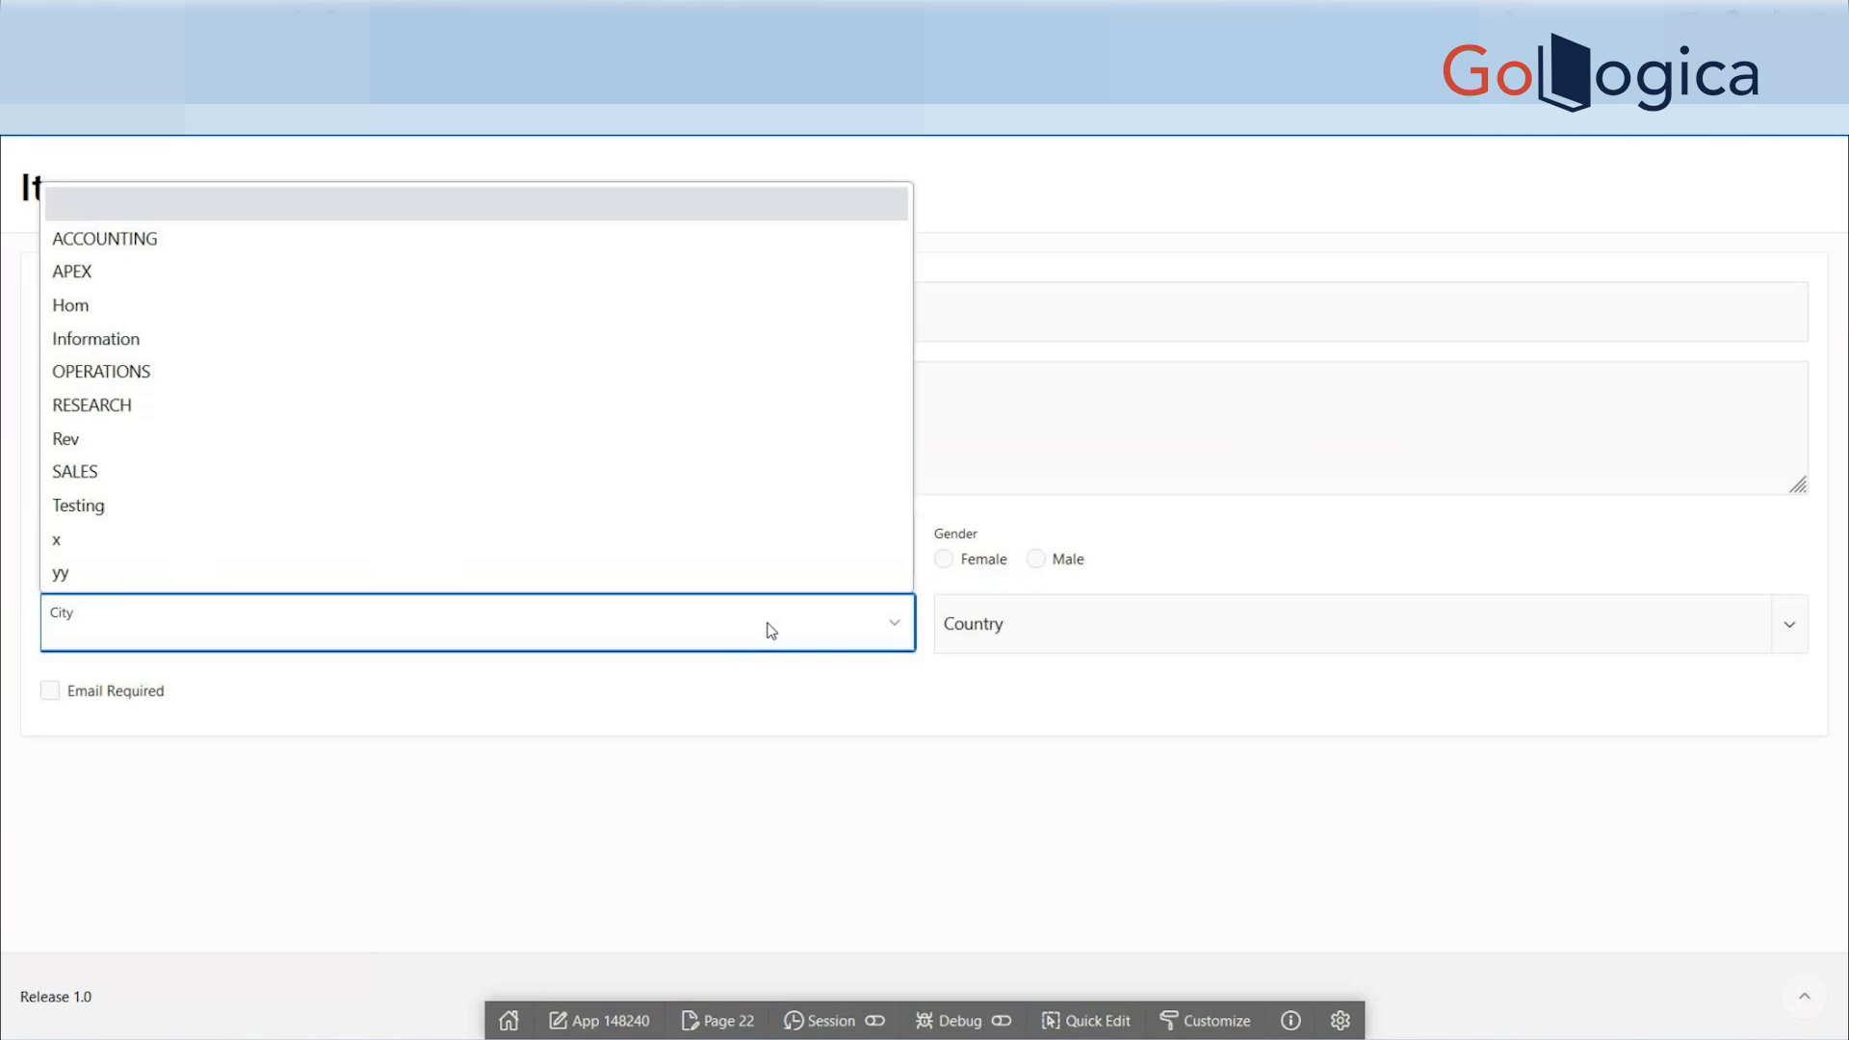
left_click(968, 723)
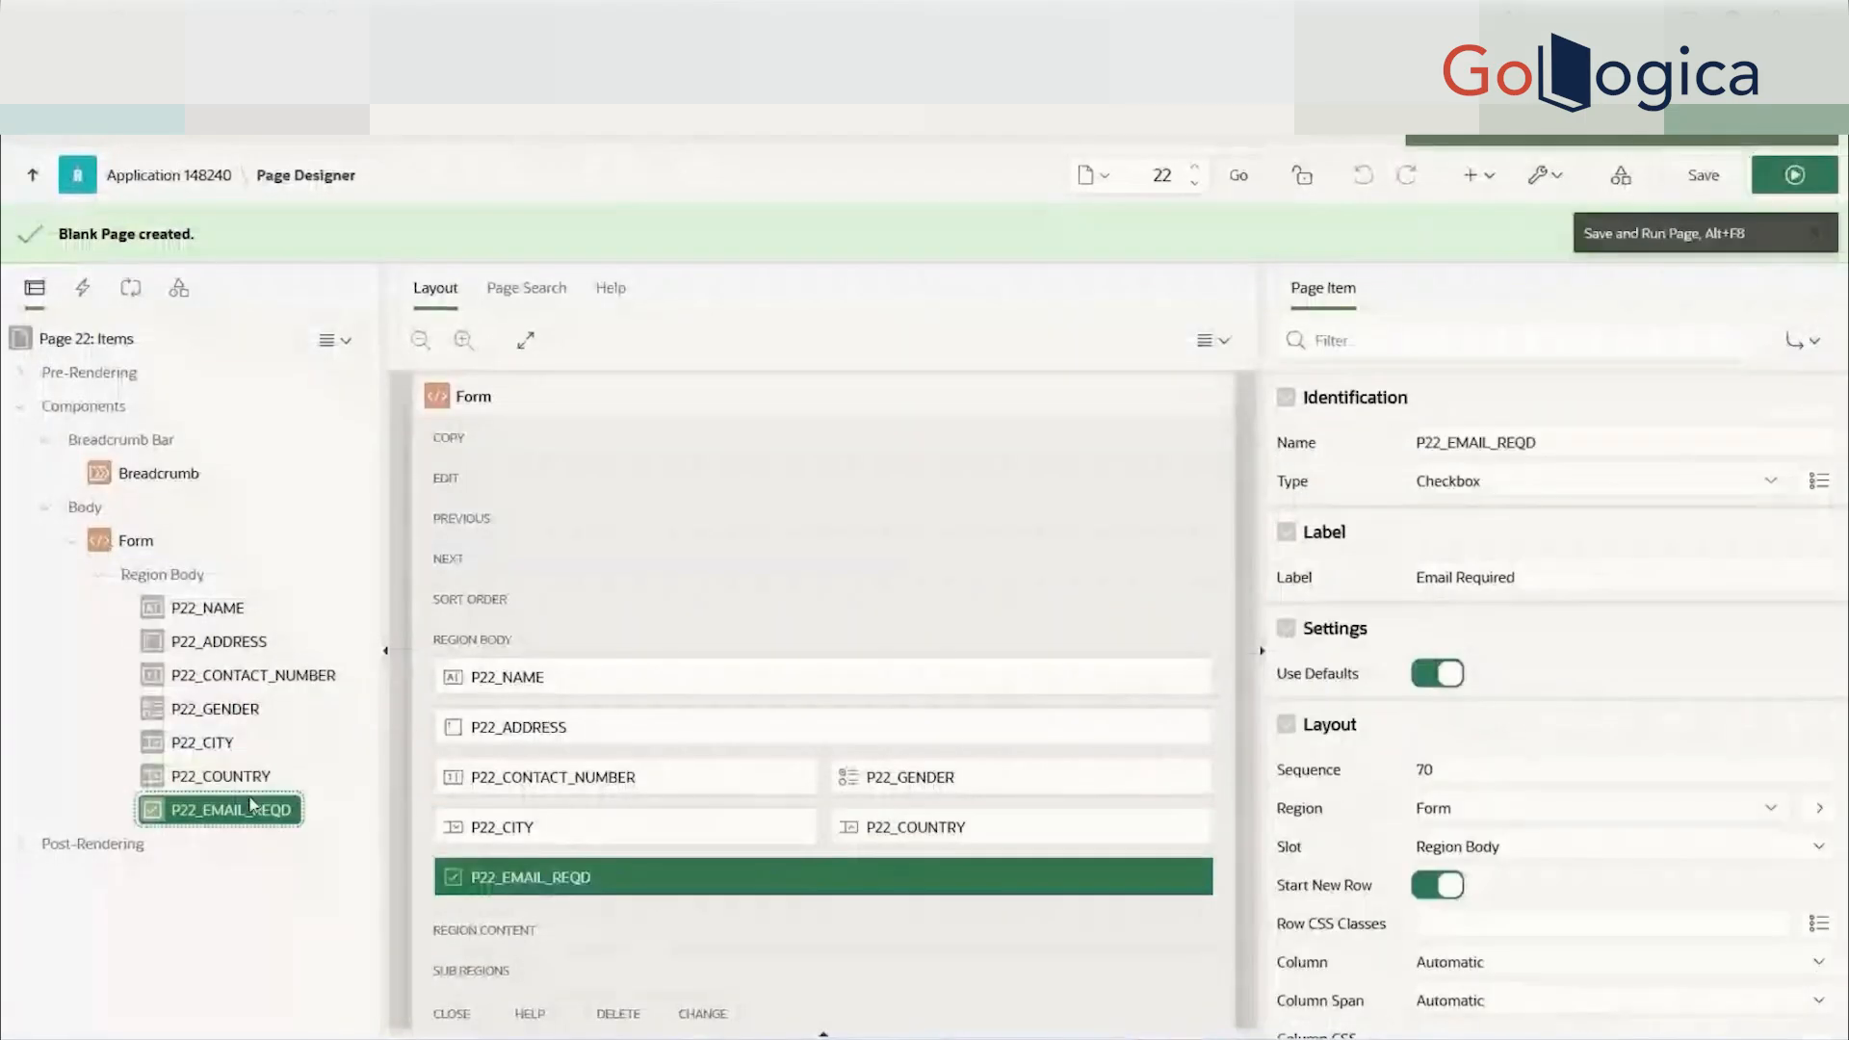
- Run the Items page again, try the Email Required, Name, Address and Contact Number items, and return to Page Designer
left_click(1794, 175)
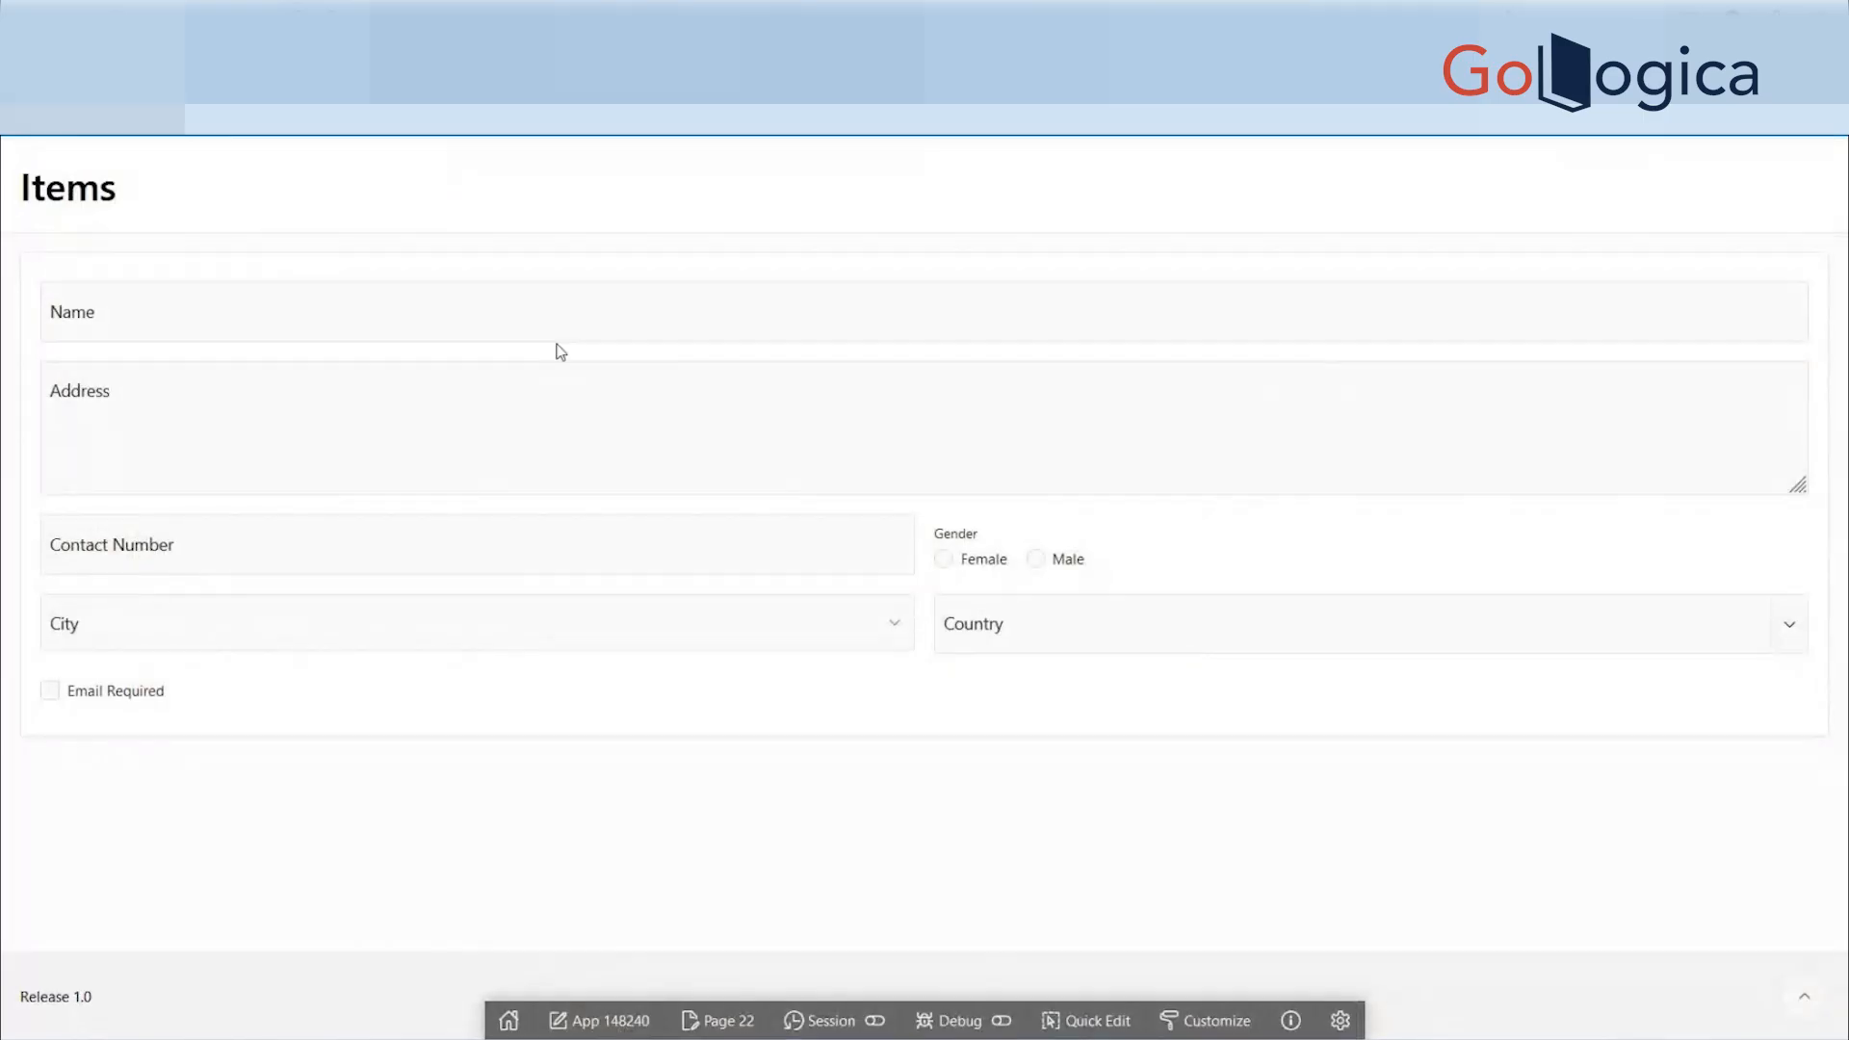
left_click(51, 691)
left_click(51, 693)
left_click(195, 318)
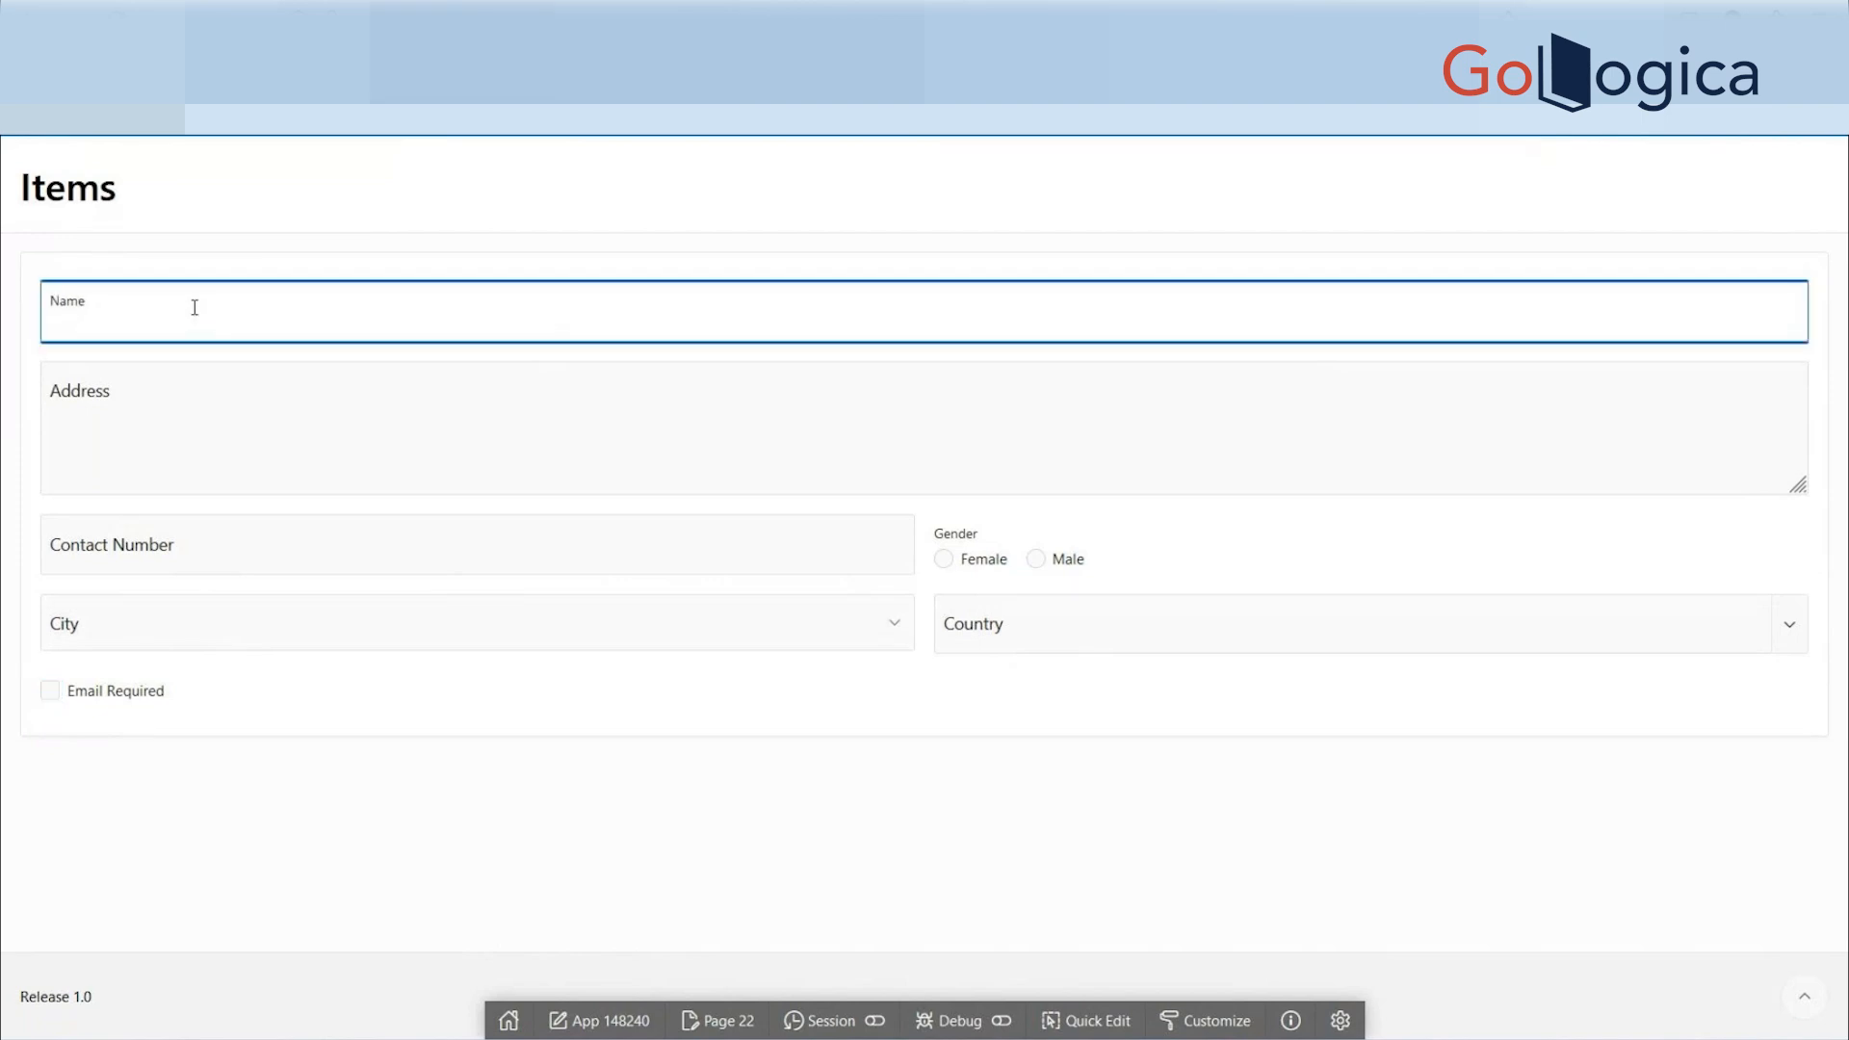
left_click(190, 403)
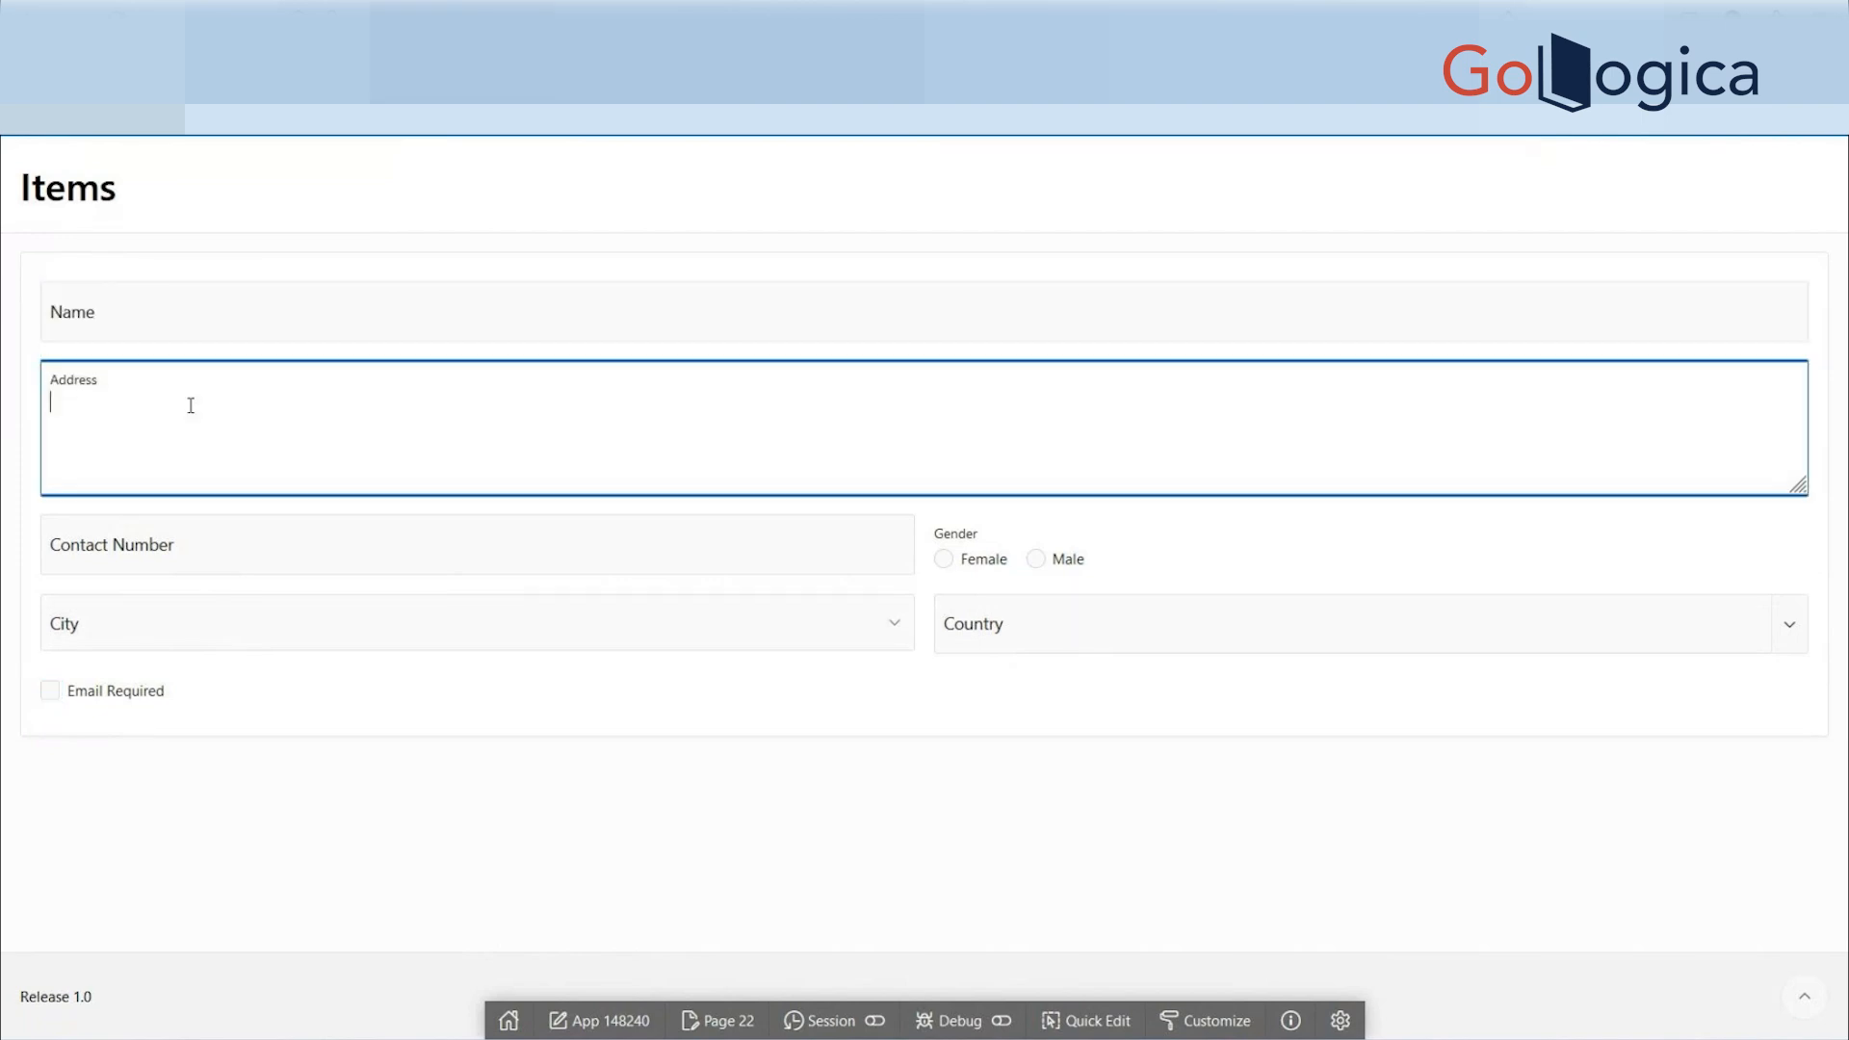
left_click(214, 534)
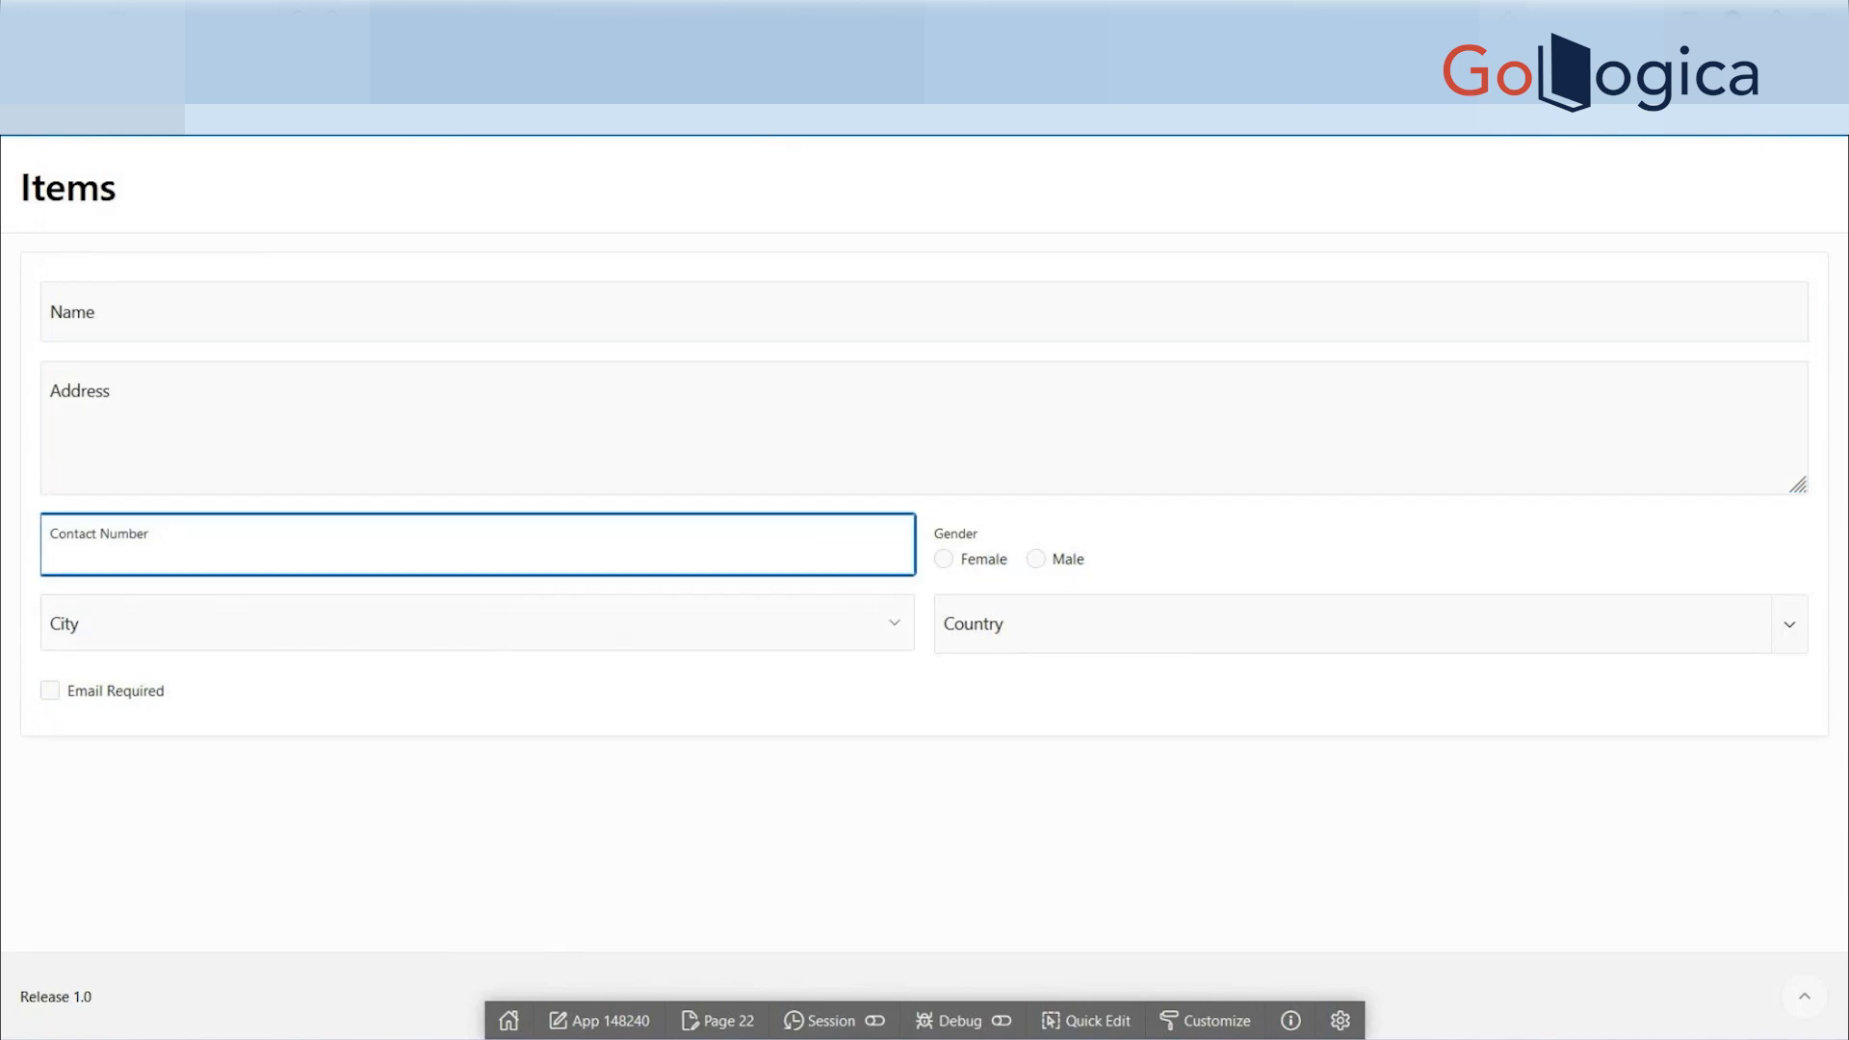
left_click(154, 15)
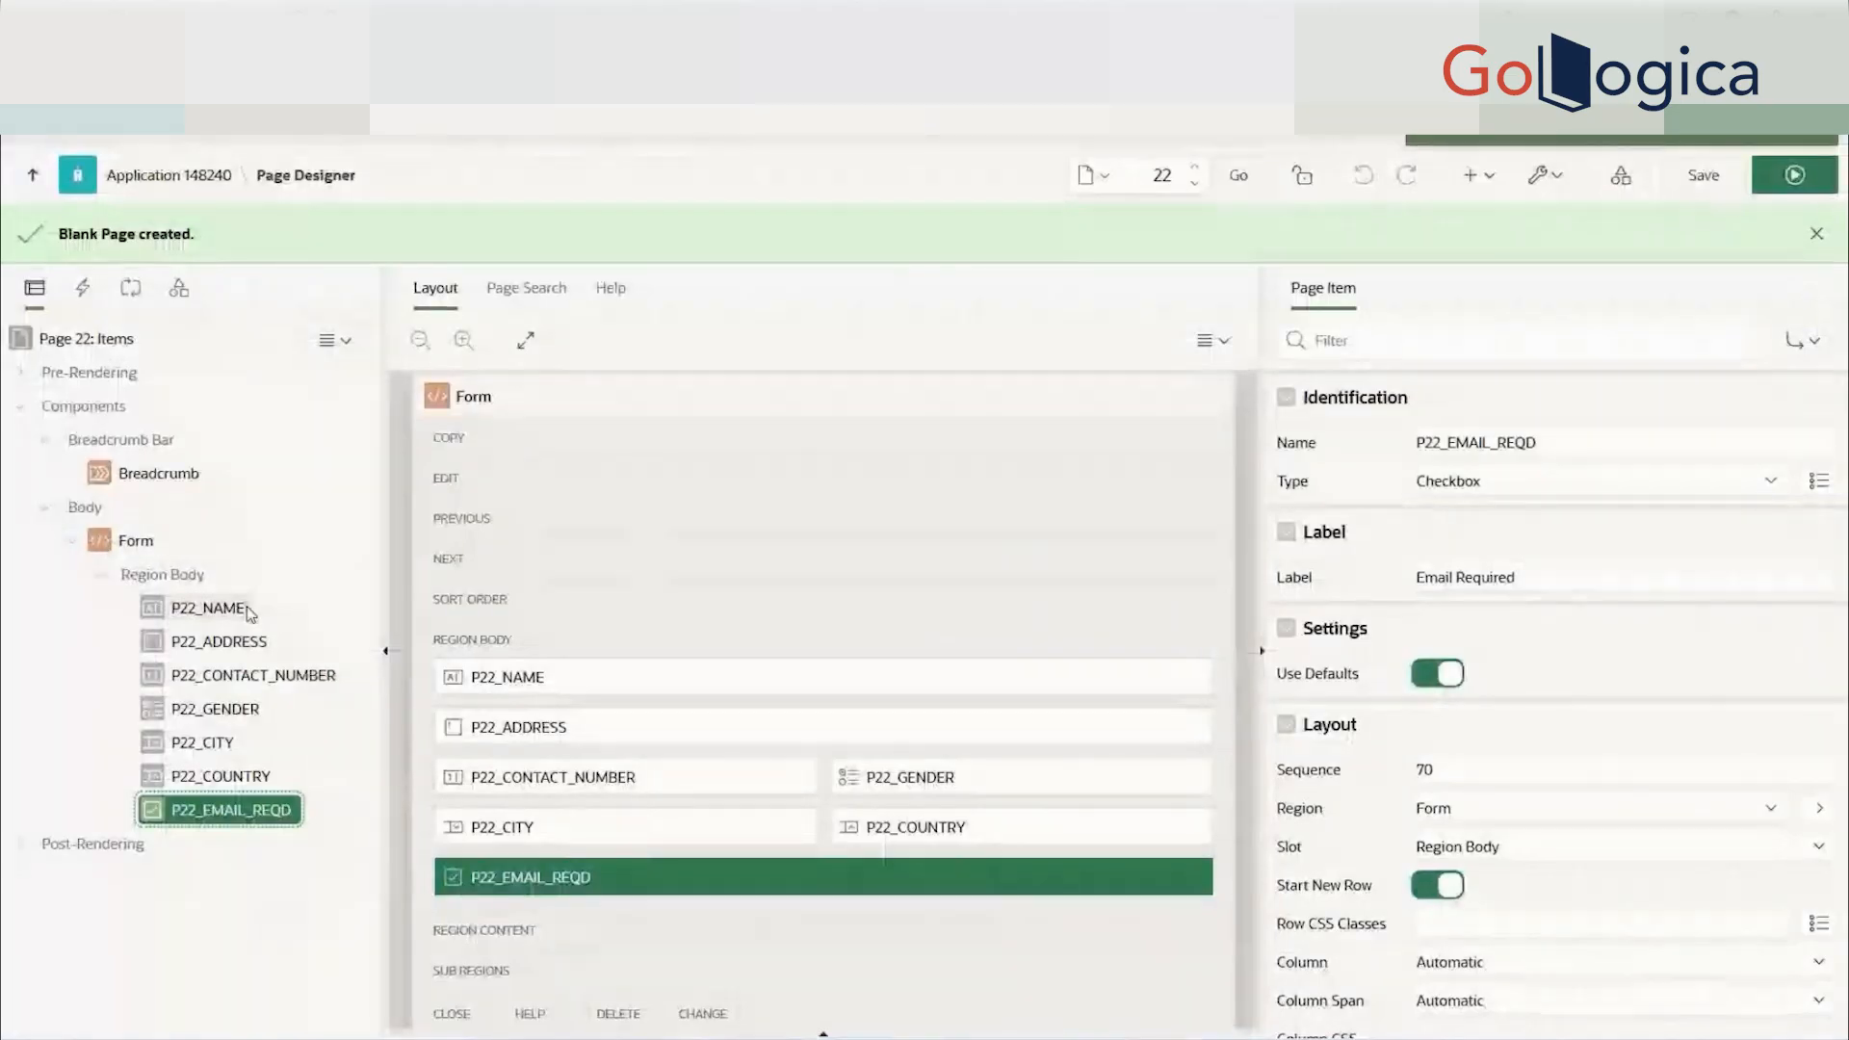
- Look through the layout properties of the P22_GENDER item alongside P22_NAME and P22_CONTACT_NUMBER
left_click(247, 610)
left_click(241, 710)
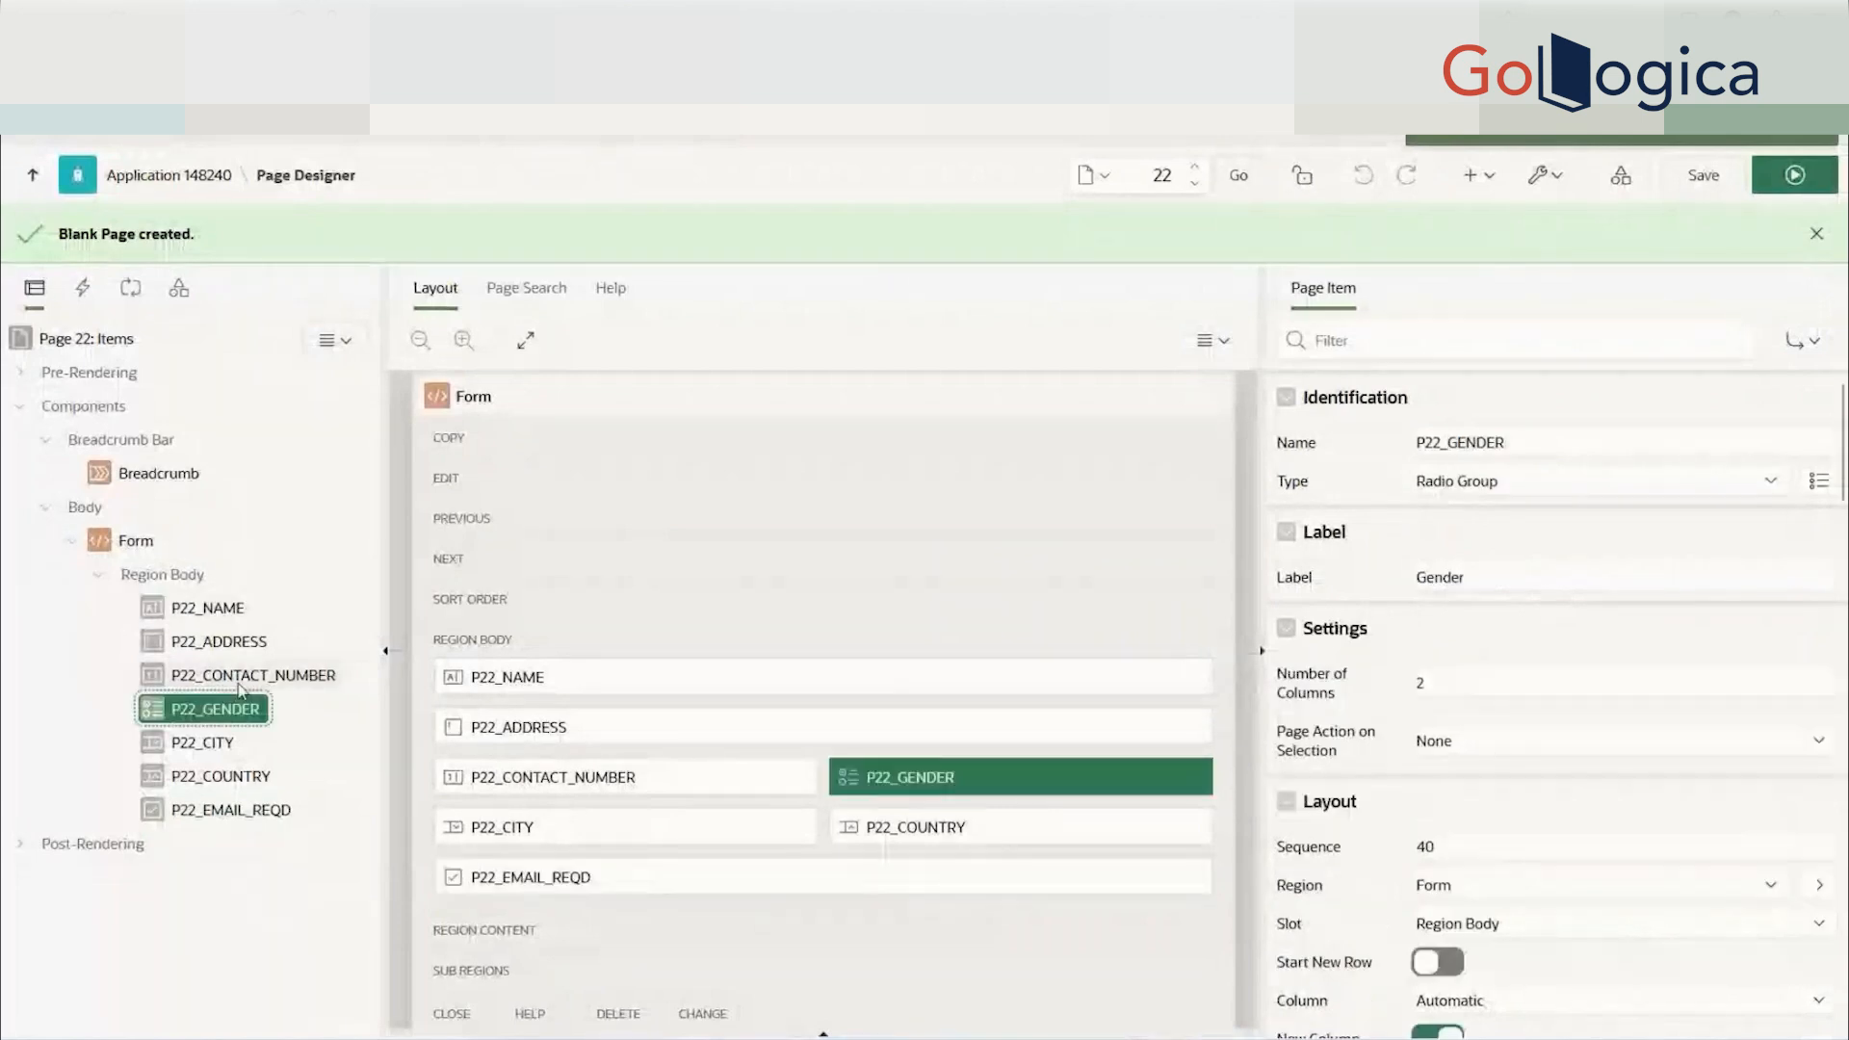
left_click(239, 677)
left_click(239, 715)
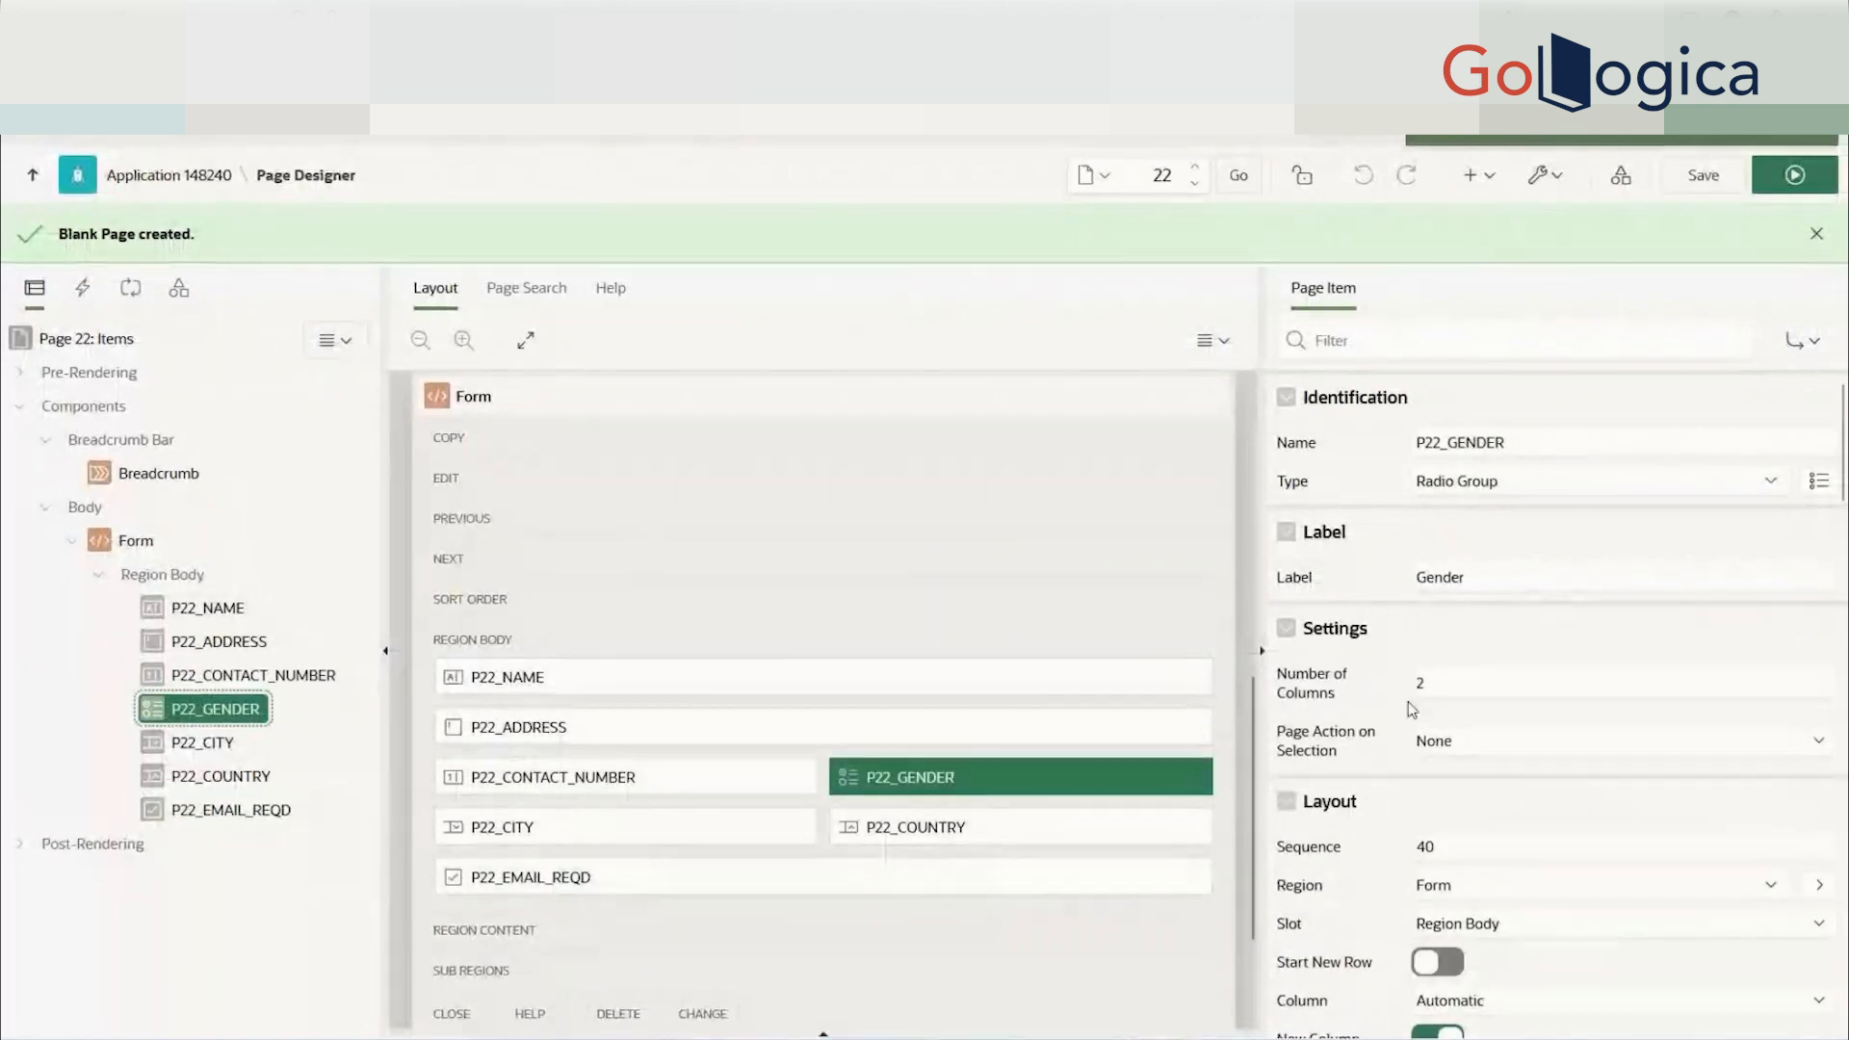
scroll(1411, 710, "down", 5)
scroll(1407, 896, "up", 5)
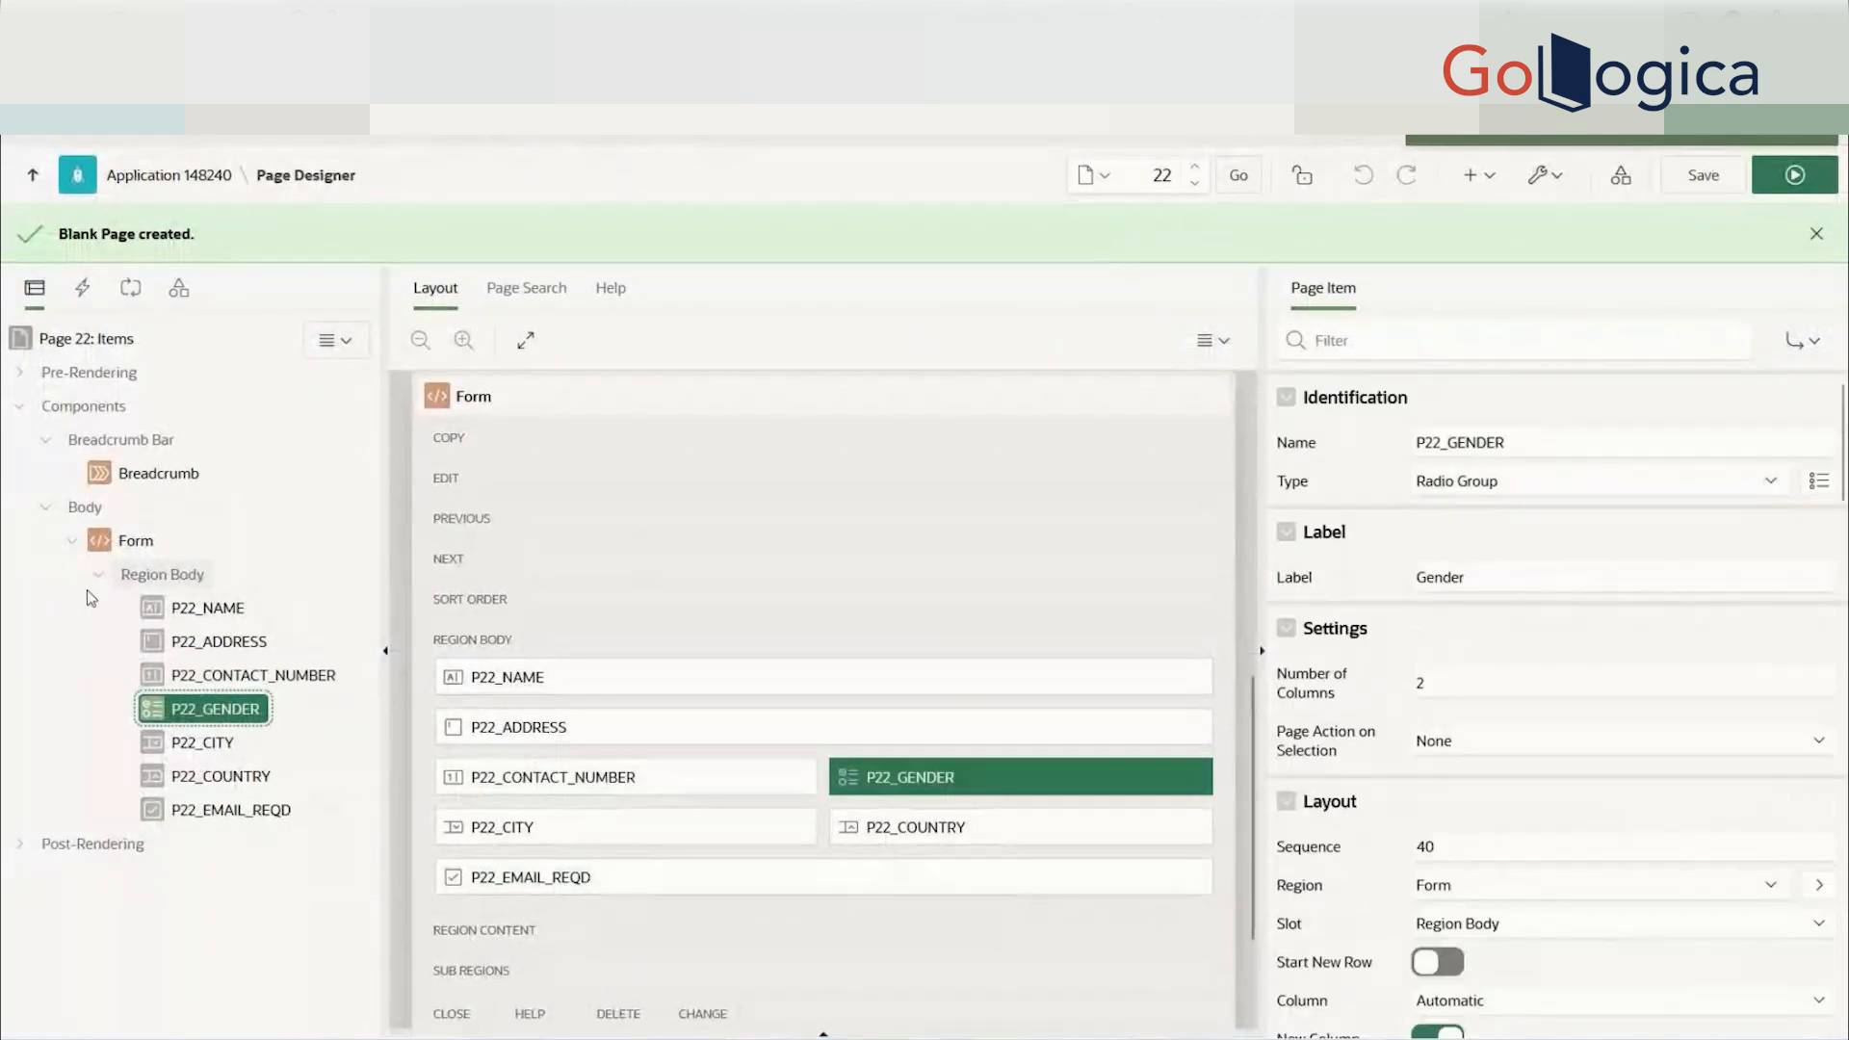
- Compare the Sequence values of the Form region's items, from P22_NAME through P22_EMAIL_REQD
left_click(166, 608)
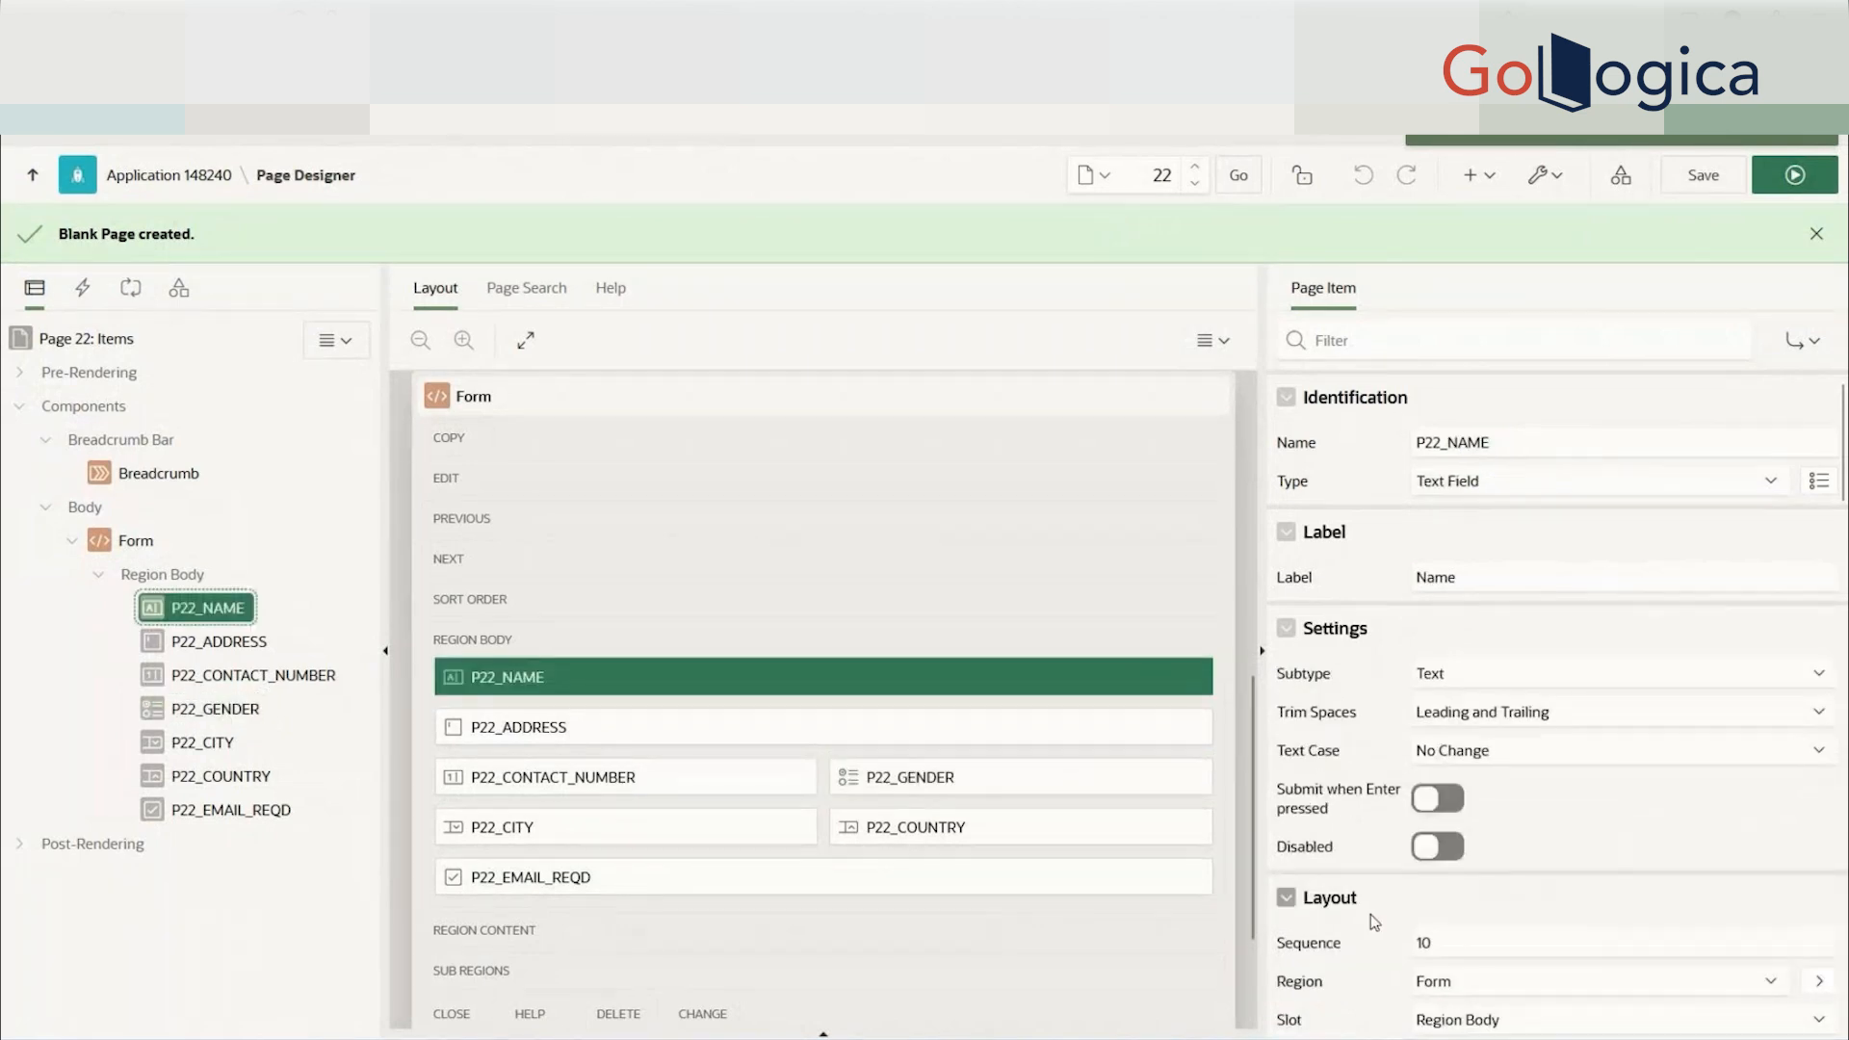
scroll(1375, 923, "down", 2)
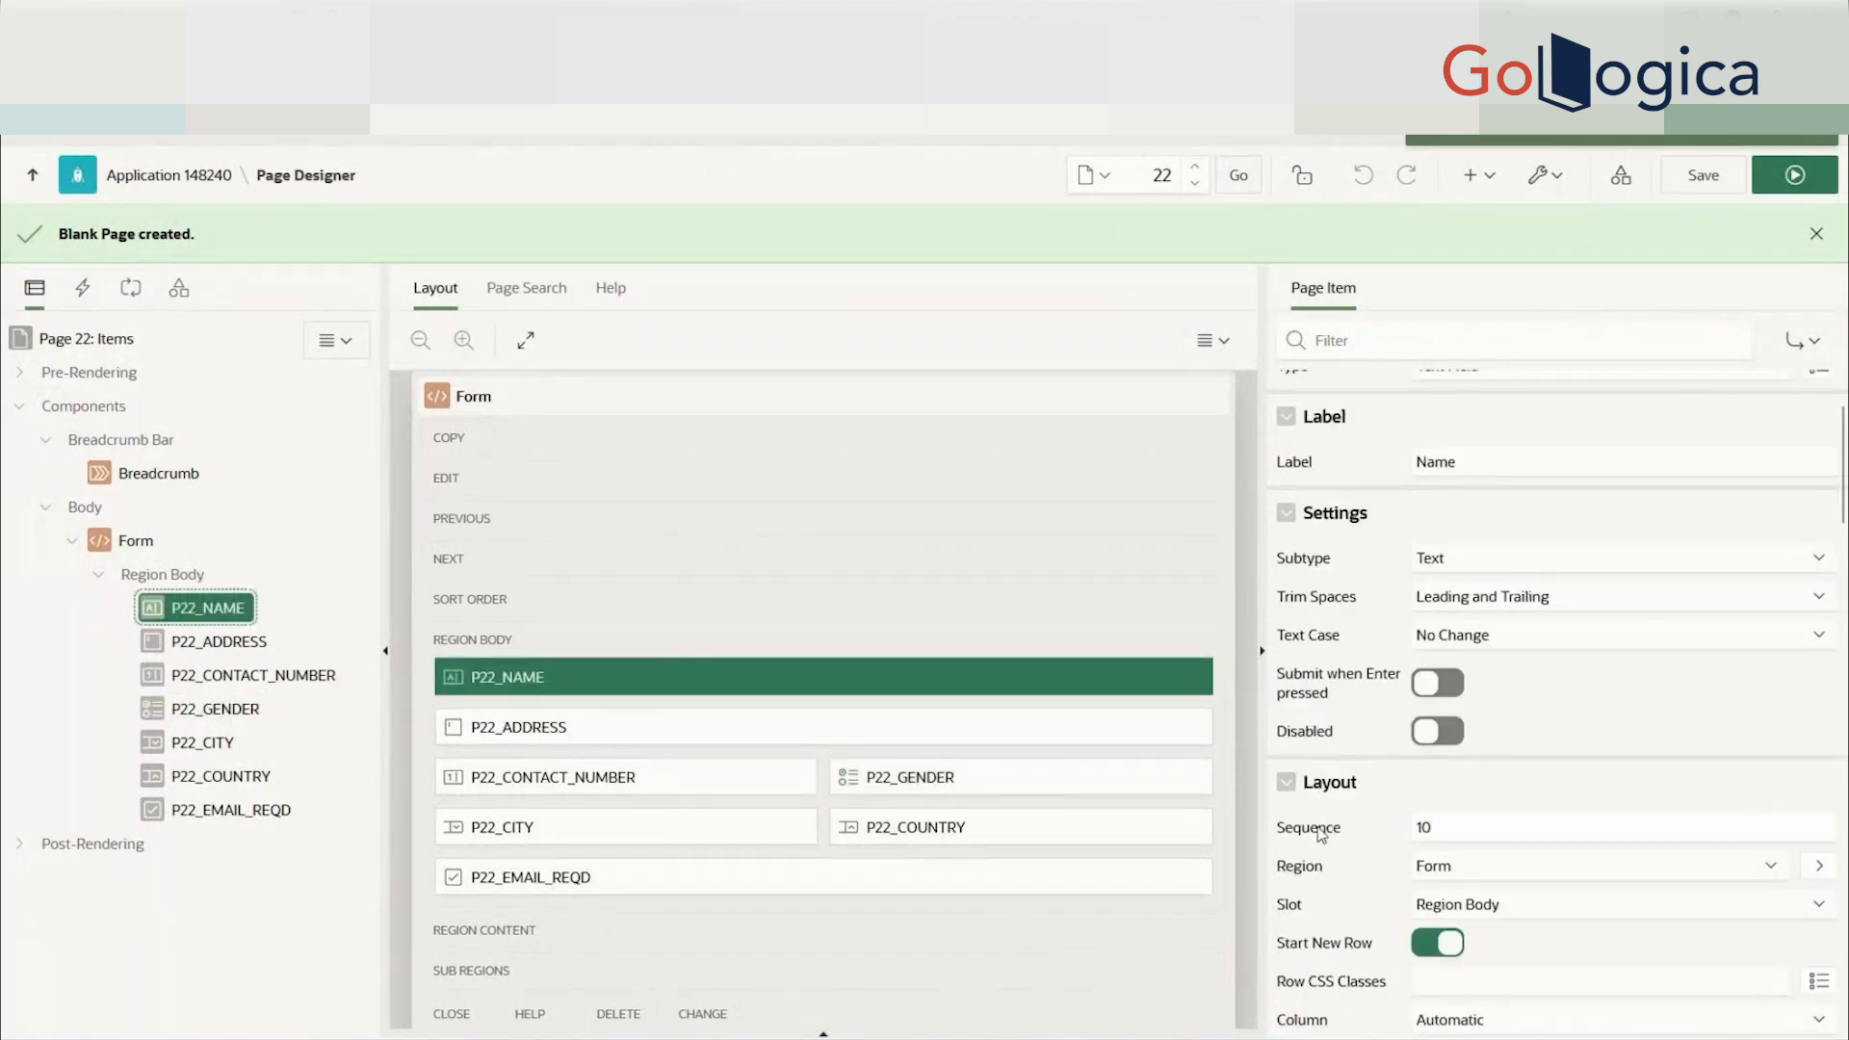
left_click_drag(1444, 827, 1408, 827)
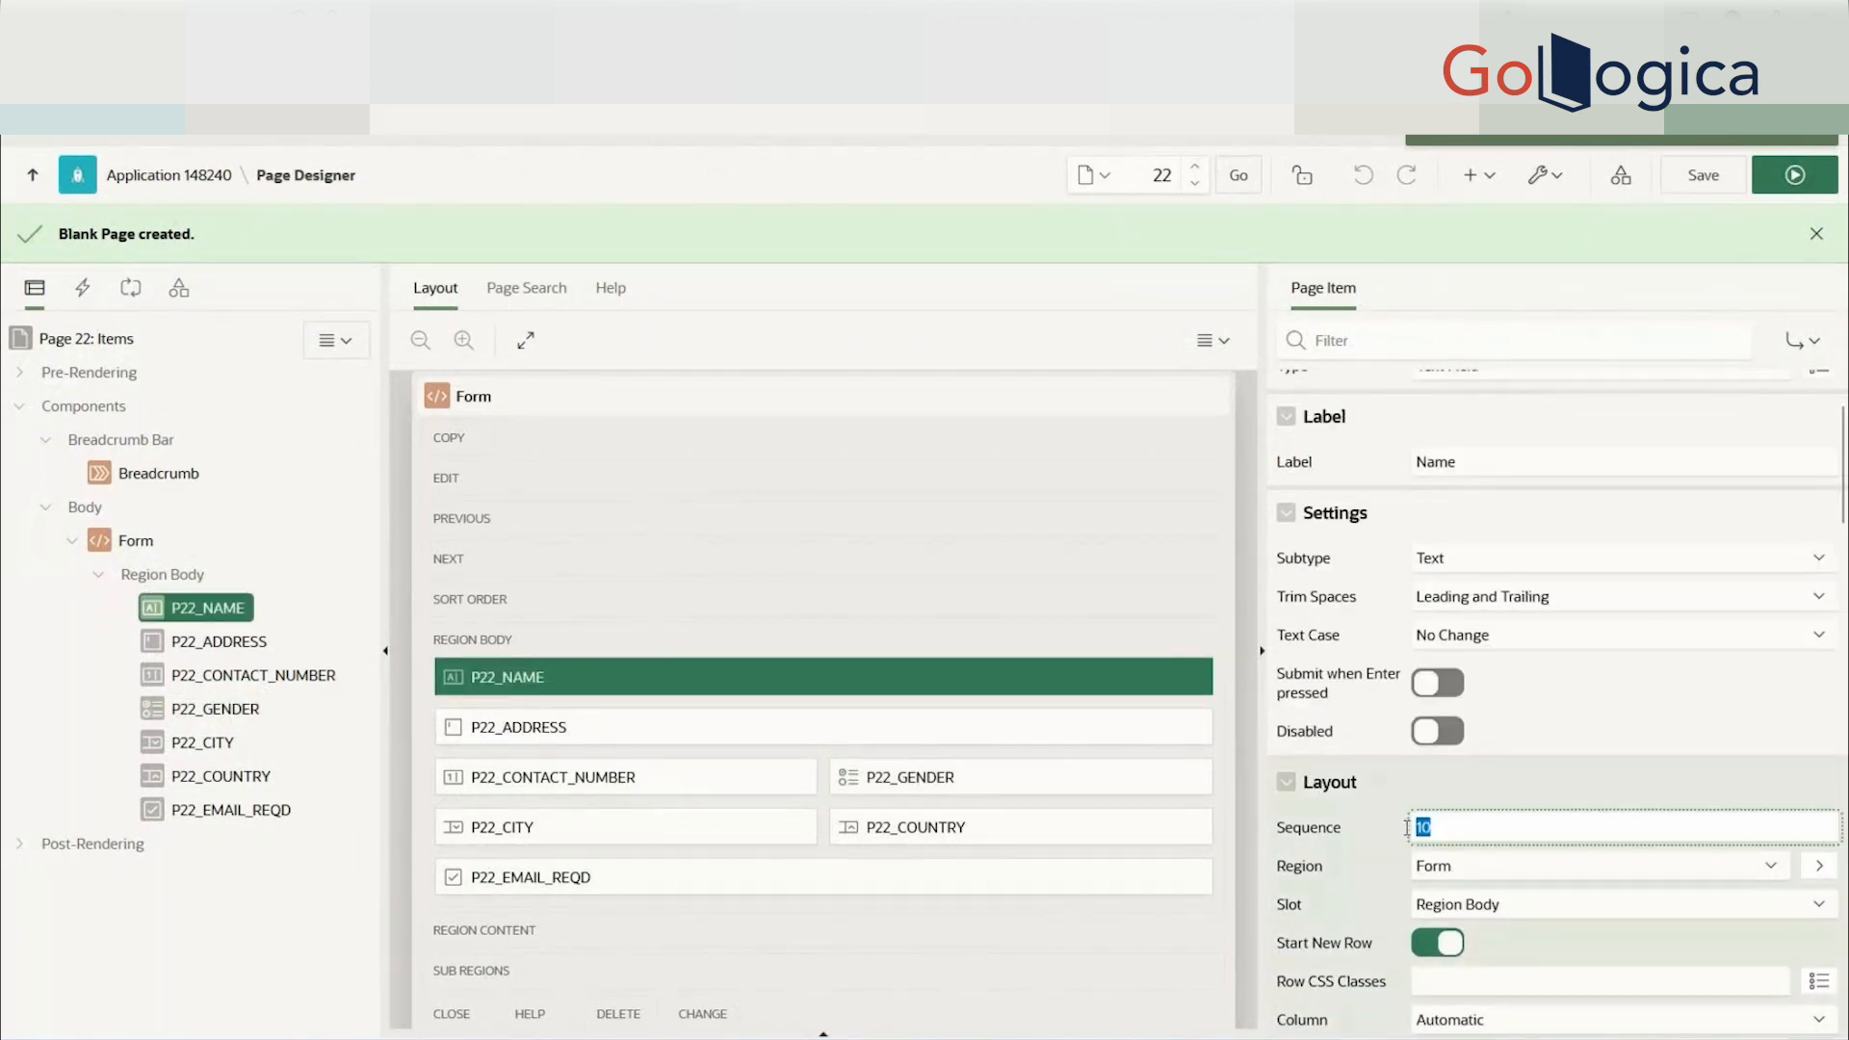
left_click(219, 641)
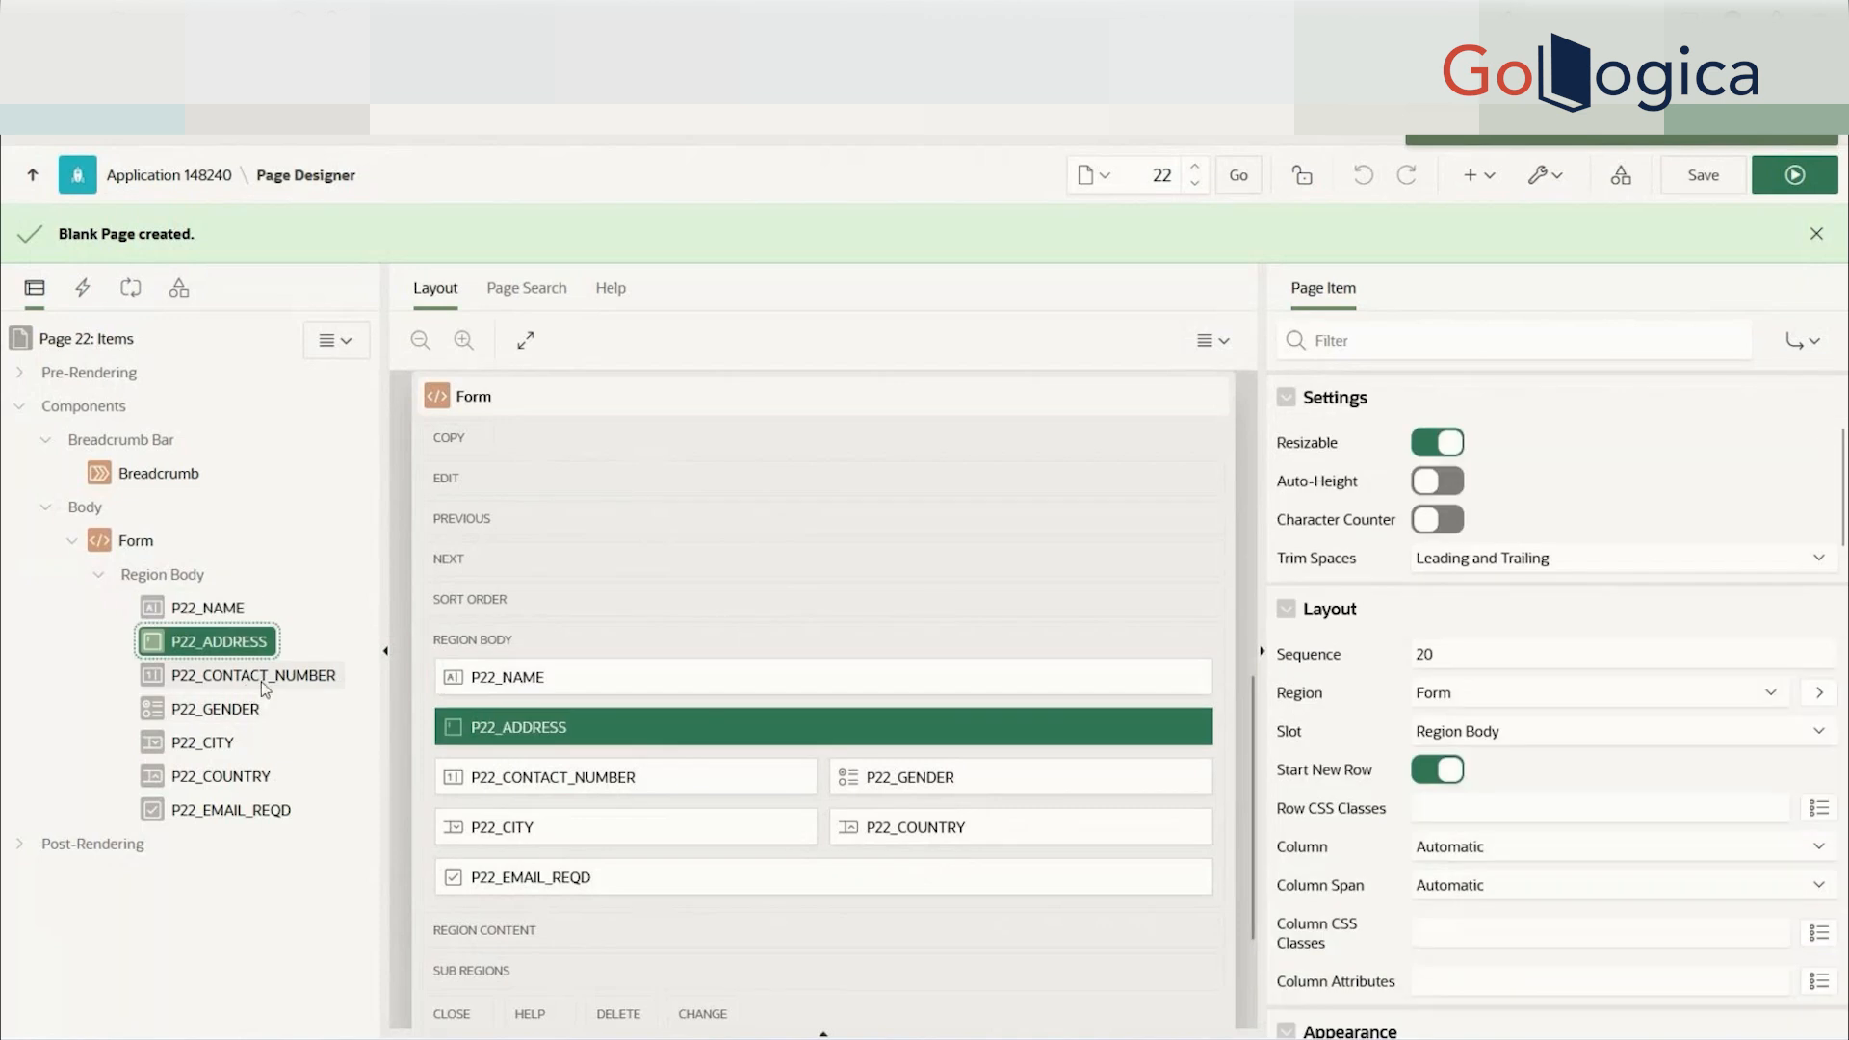
left_click(262, 680)
left_click(236, 711)
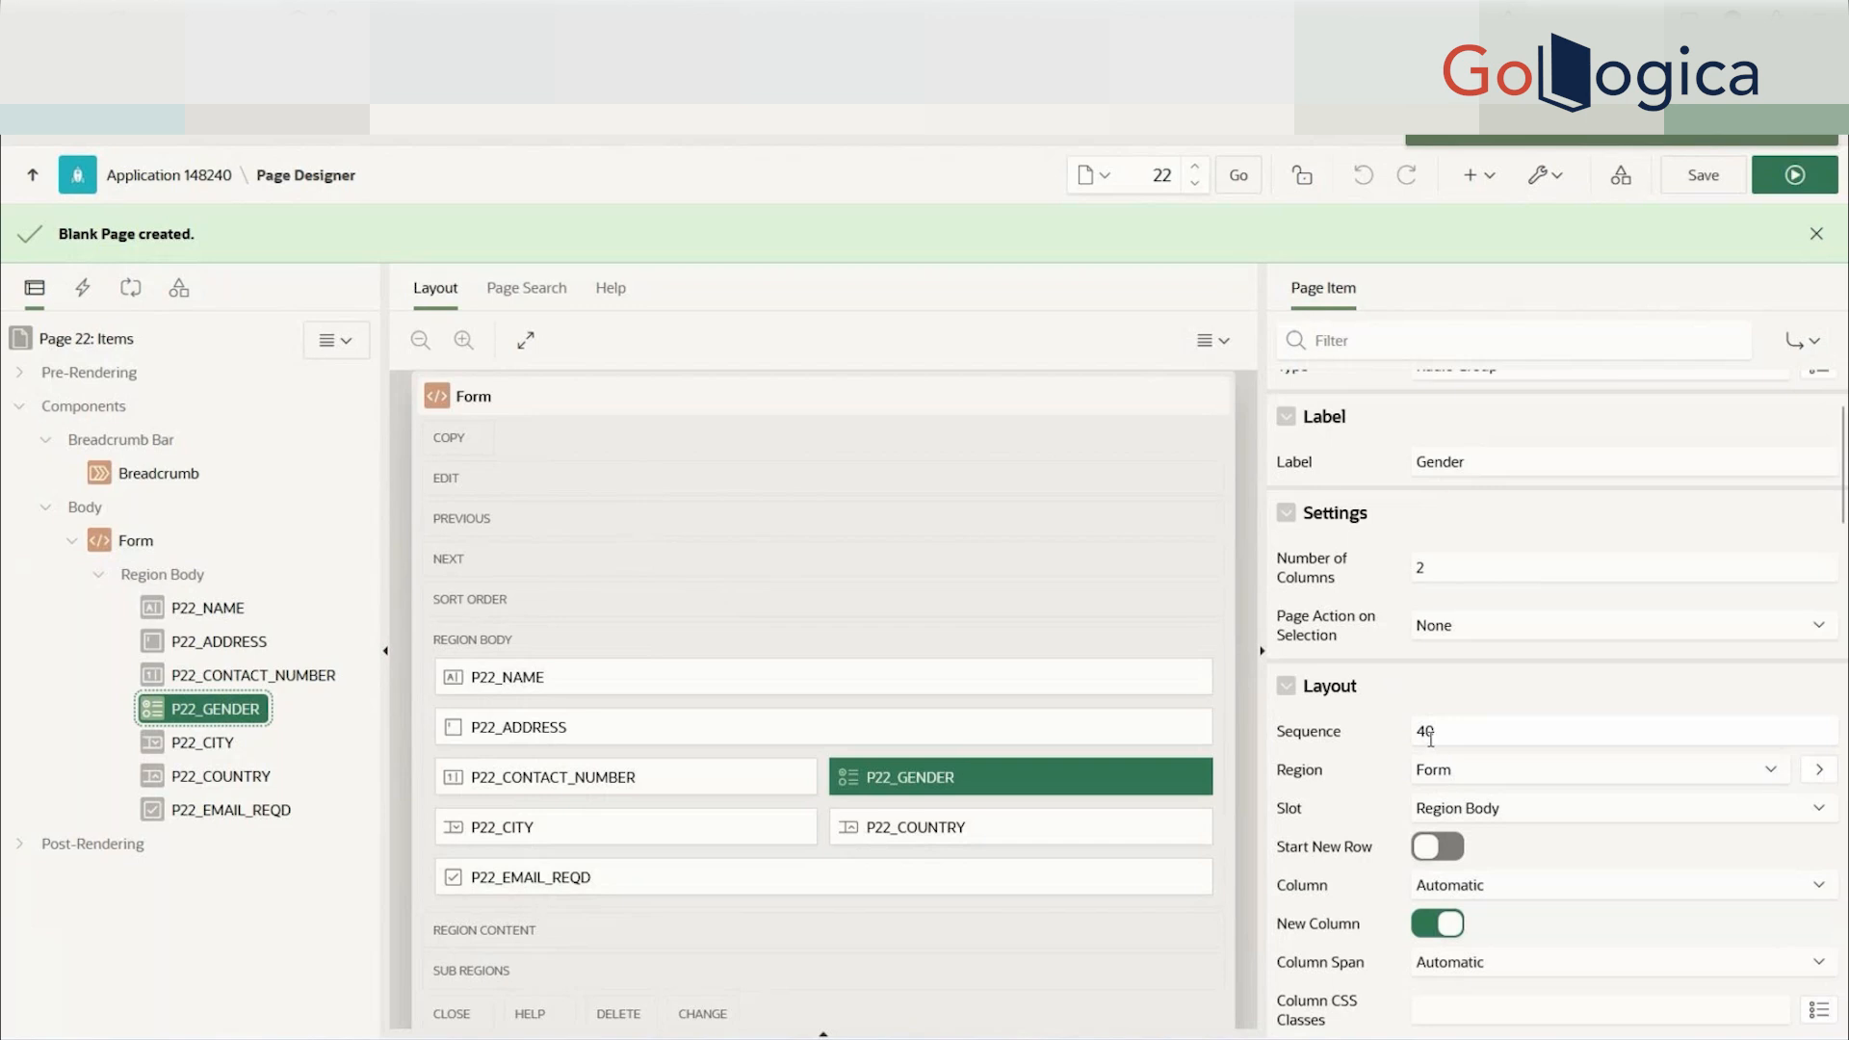
left_click(249, 770)
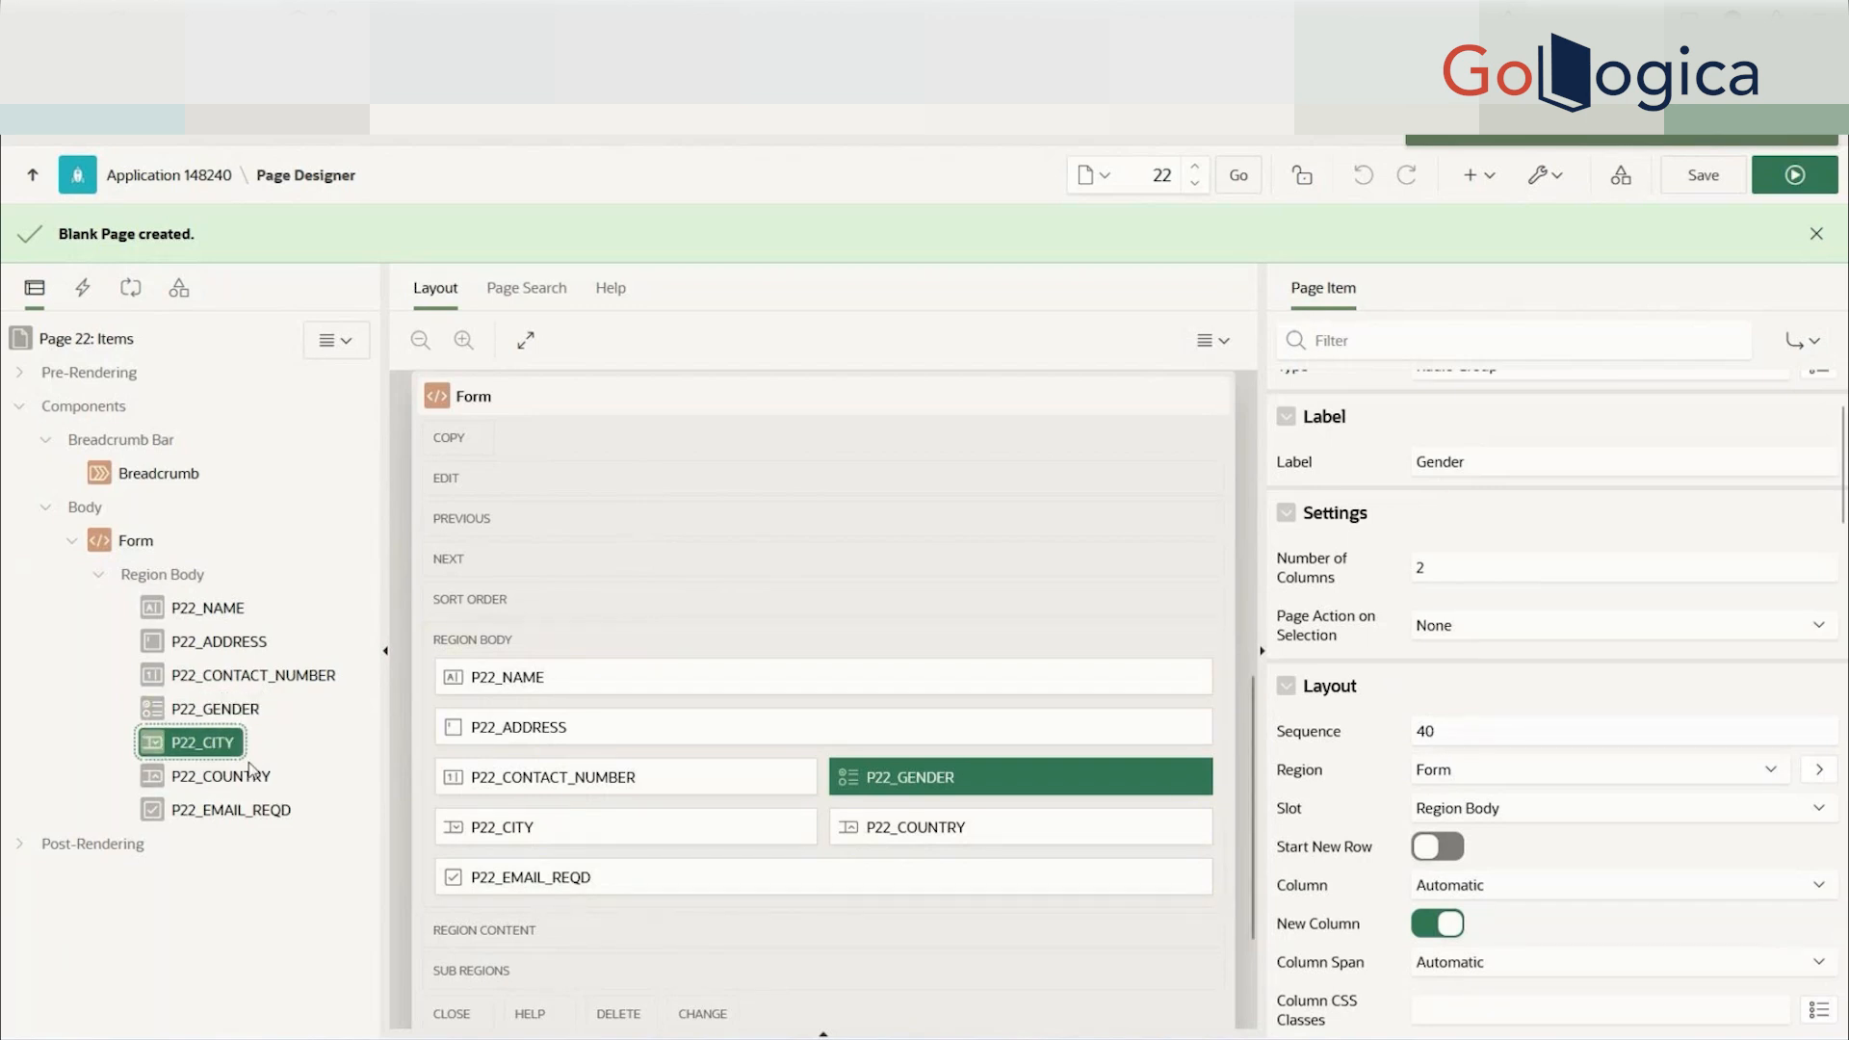
left_click(242, 810)
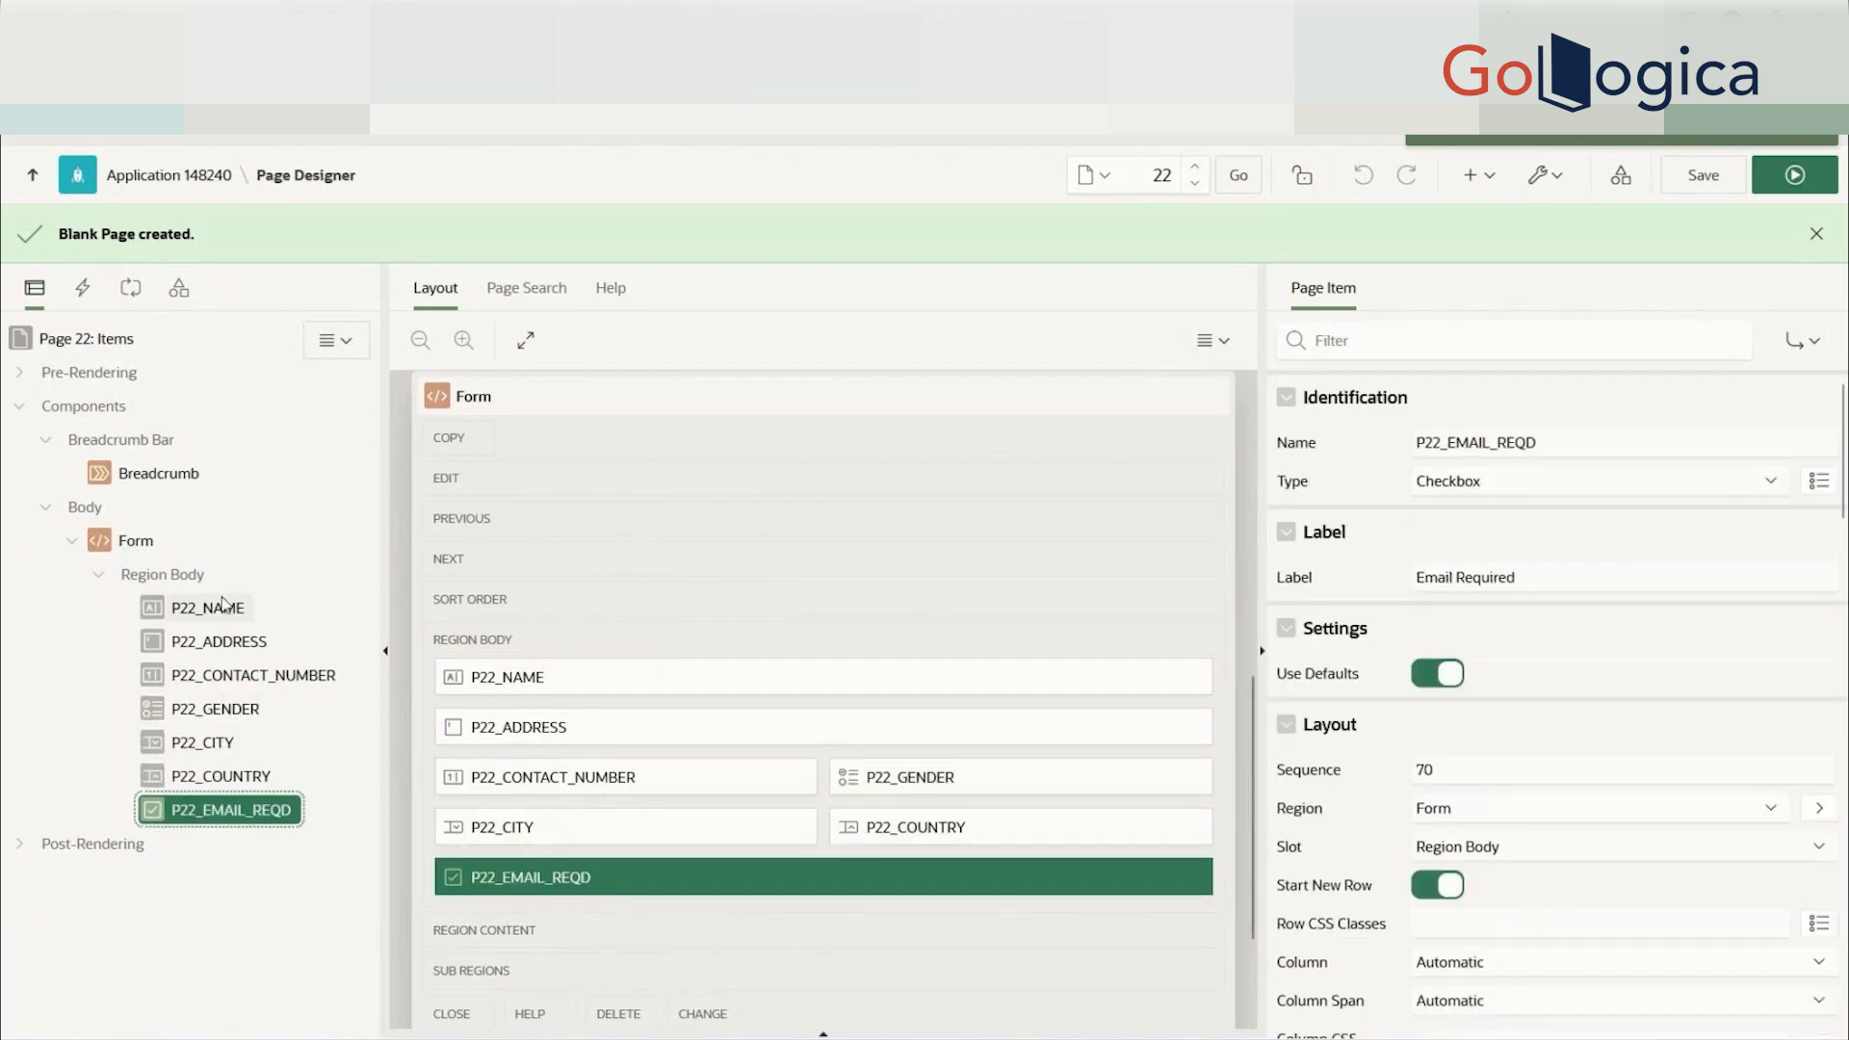
left_click(214, 675)
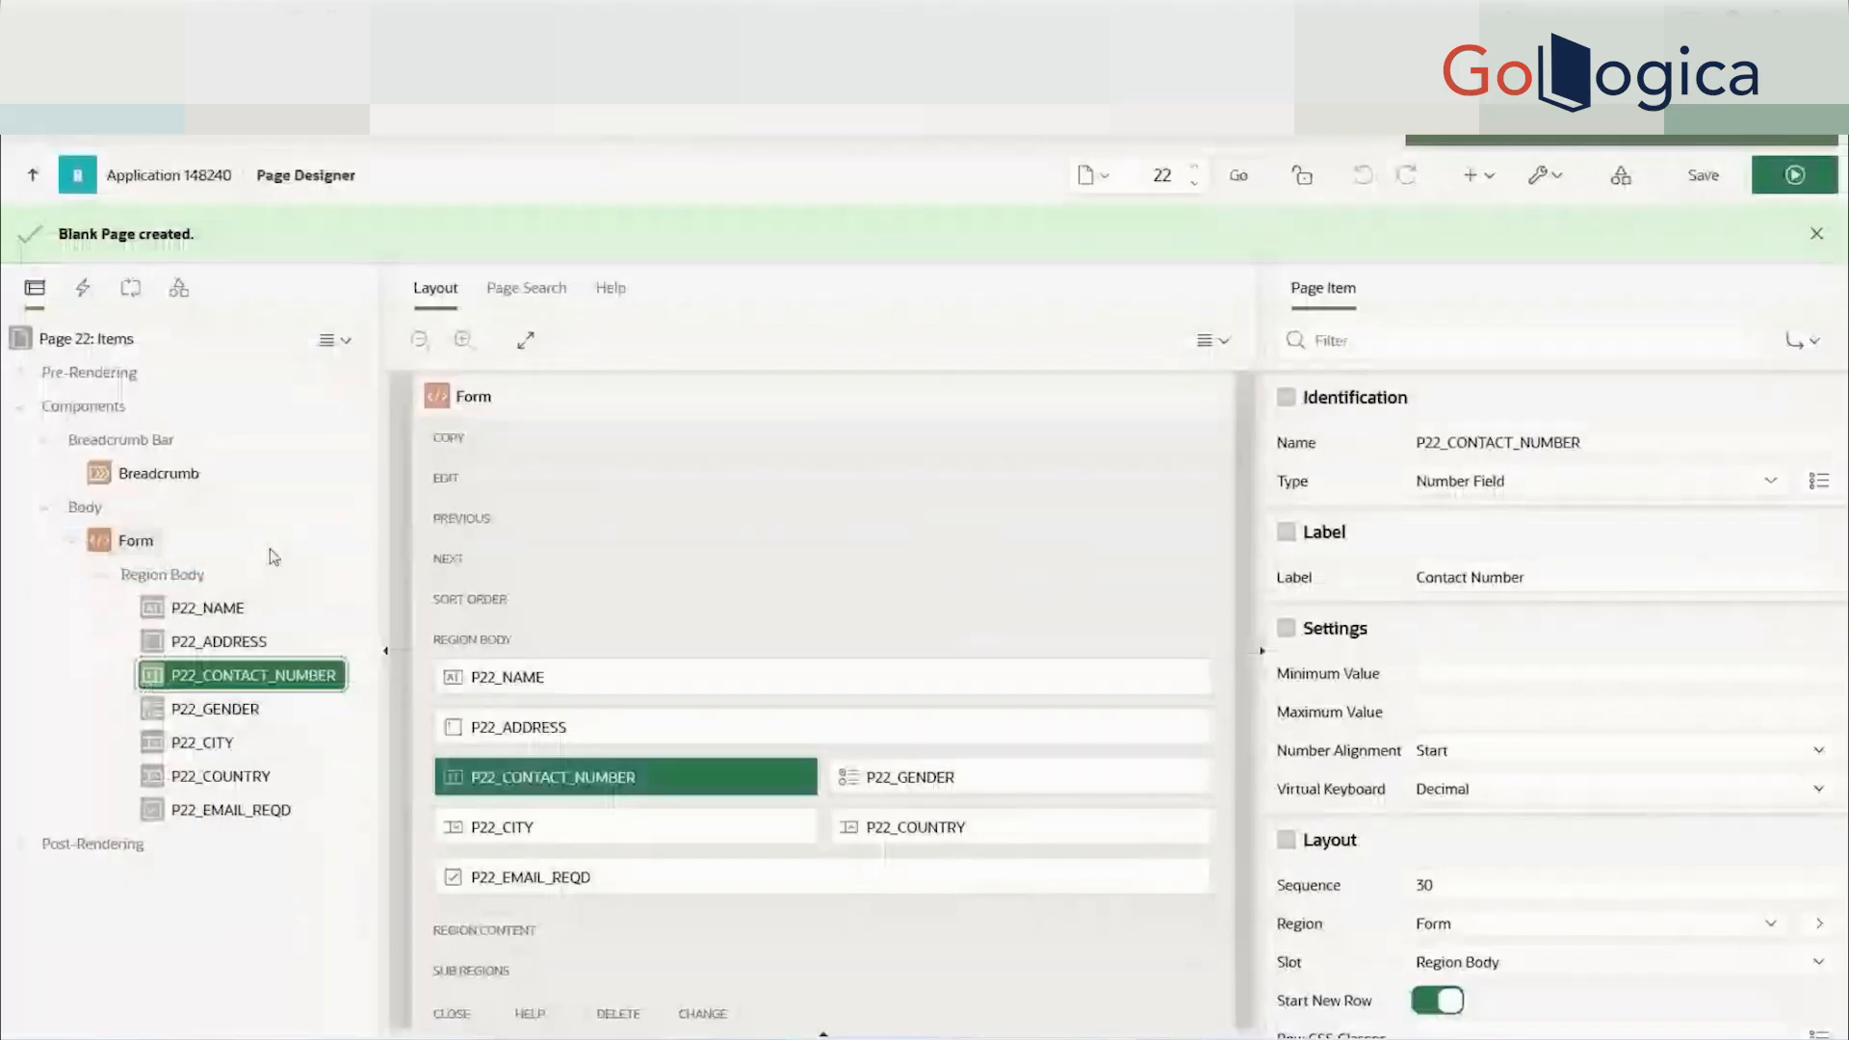
- Move P22_EMAIL_REQD between P22_GENDER and P22_CITY, check the Sequence values of the moved items, and save the page
left_click(257, 814)
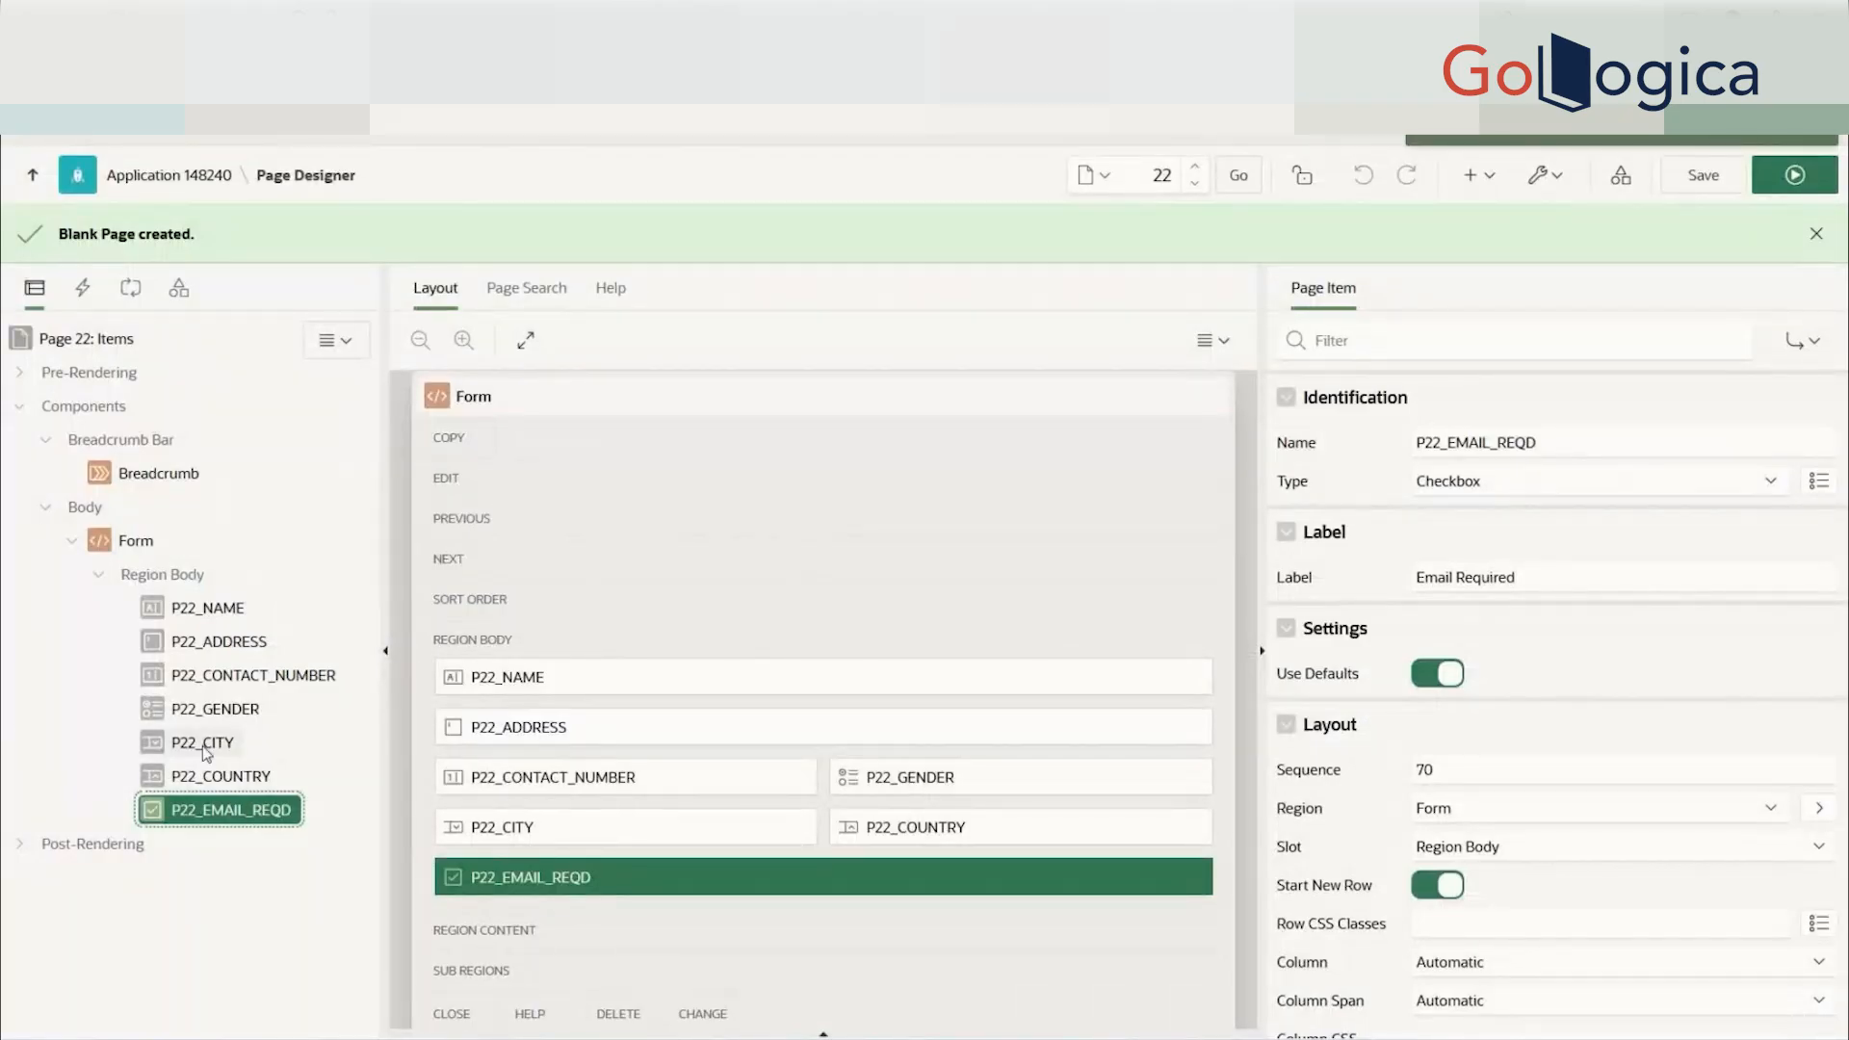
double_click(1473, 768)
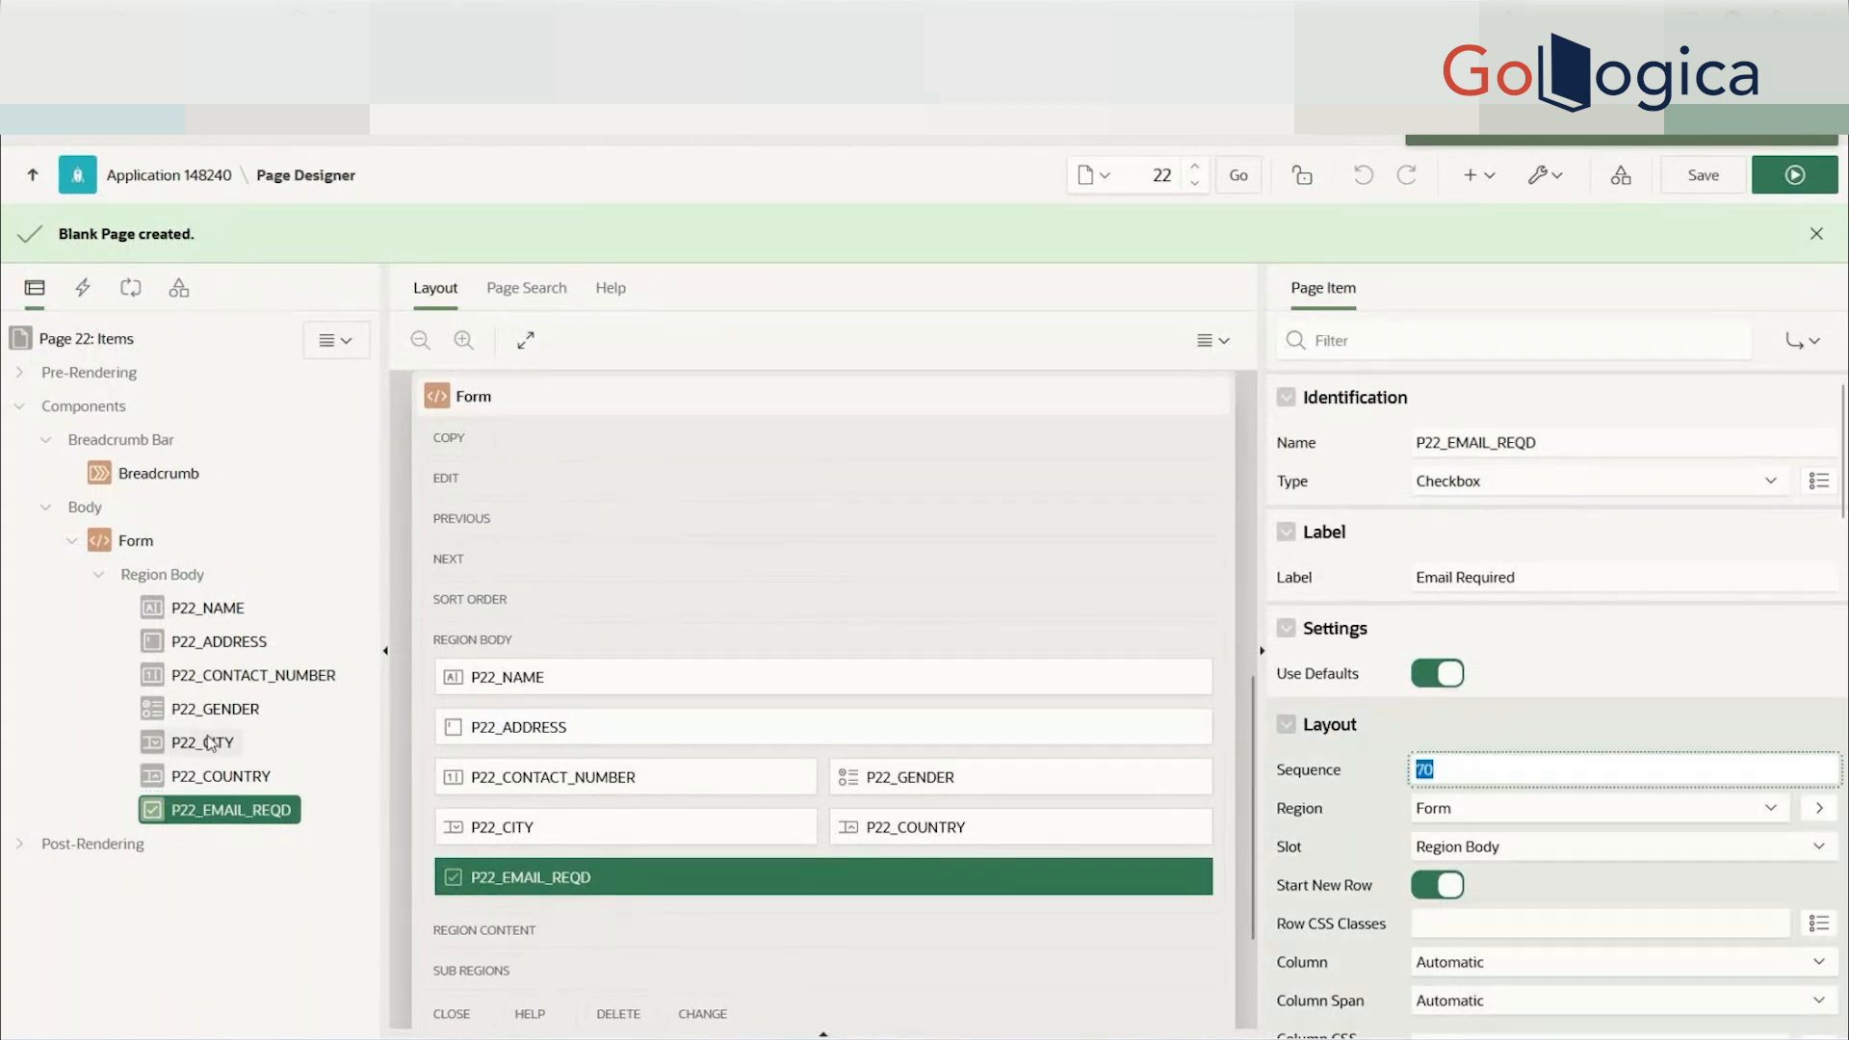
left_click_drag(234, 817, 203, 751)
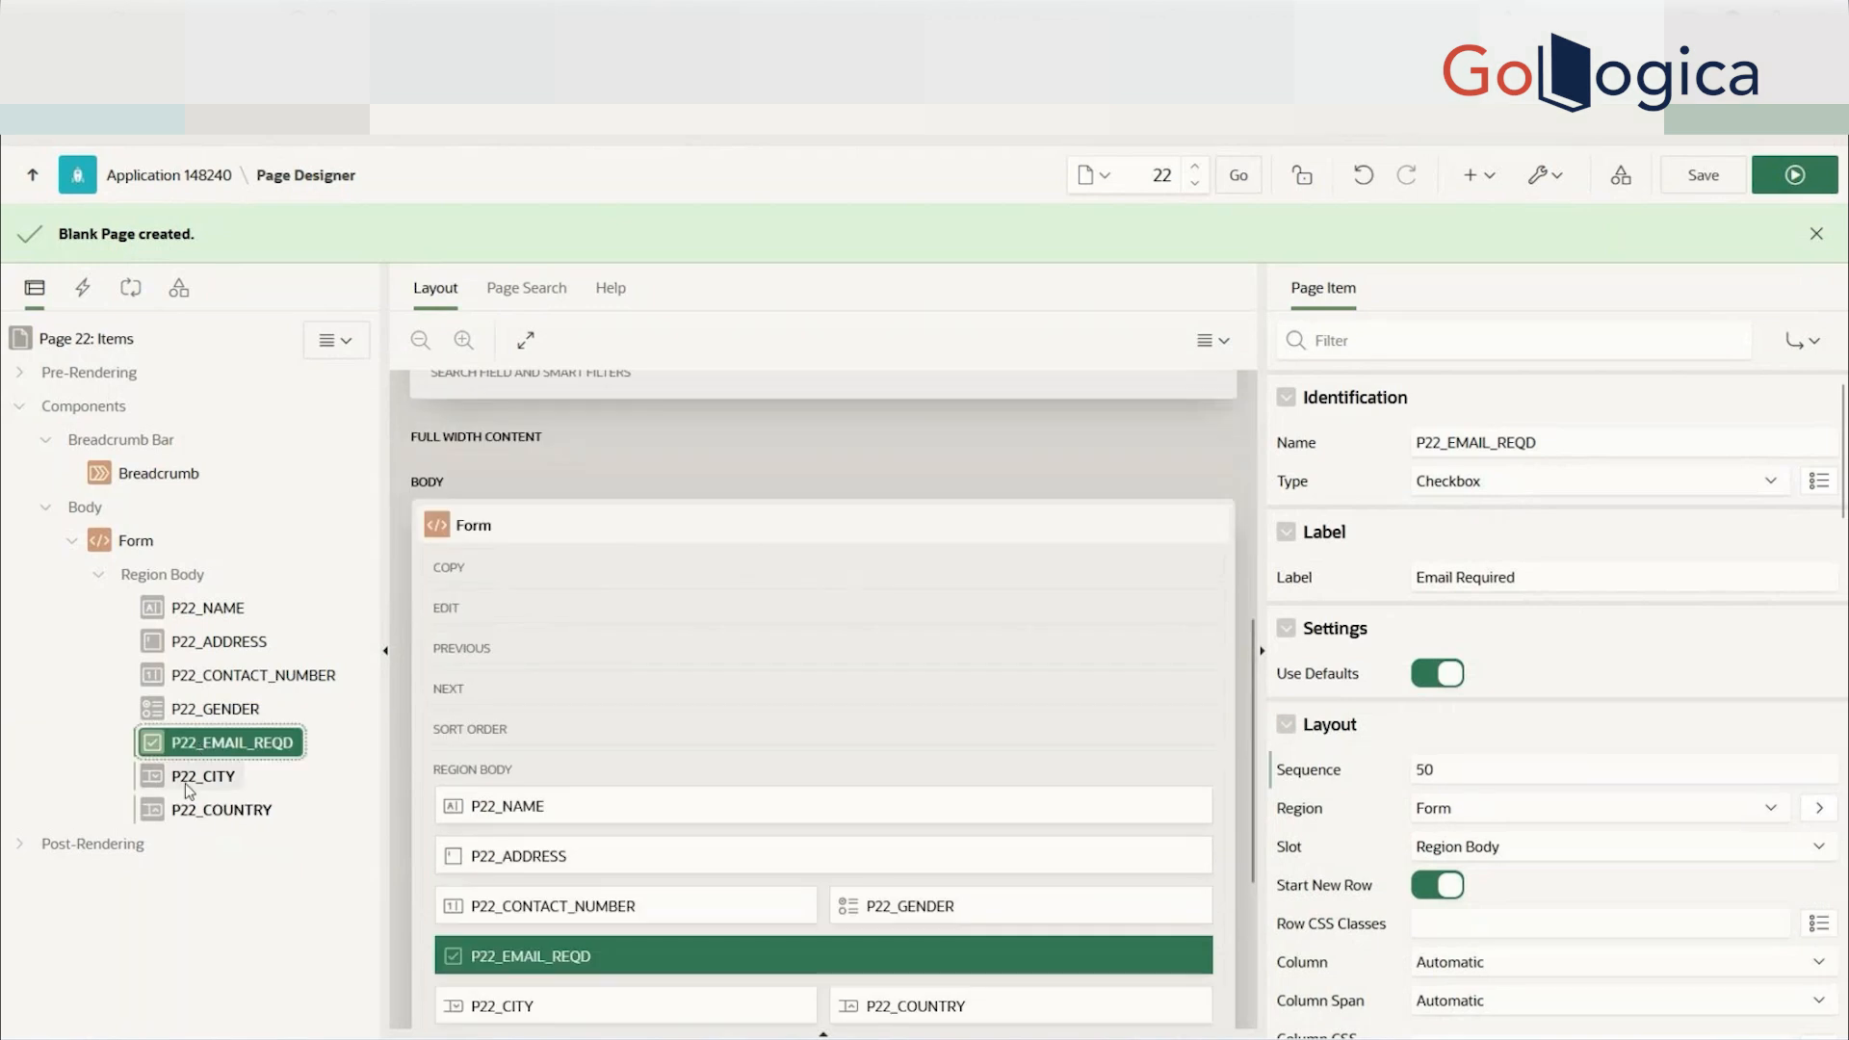
left_click(189, 782)
left_click(189, 810)
scroll(1846, 975, "down", 2)
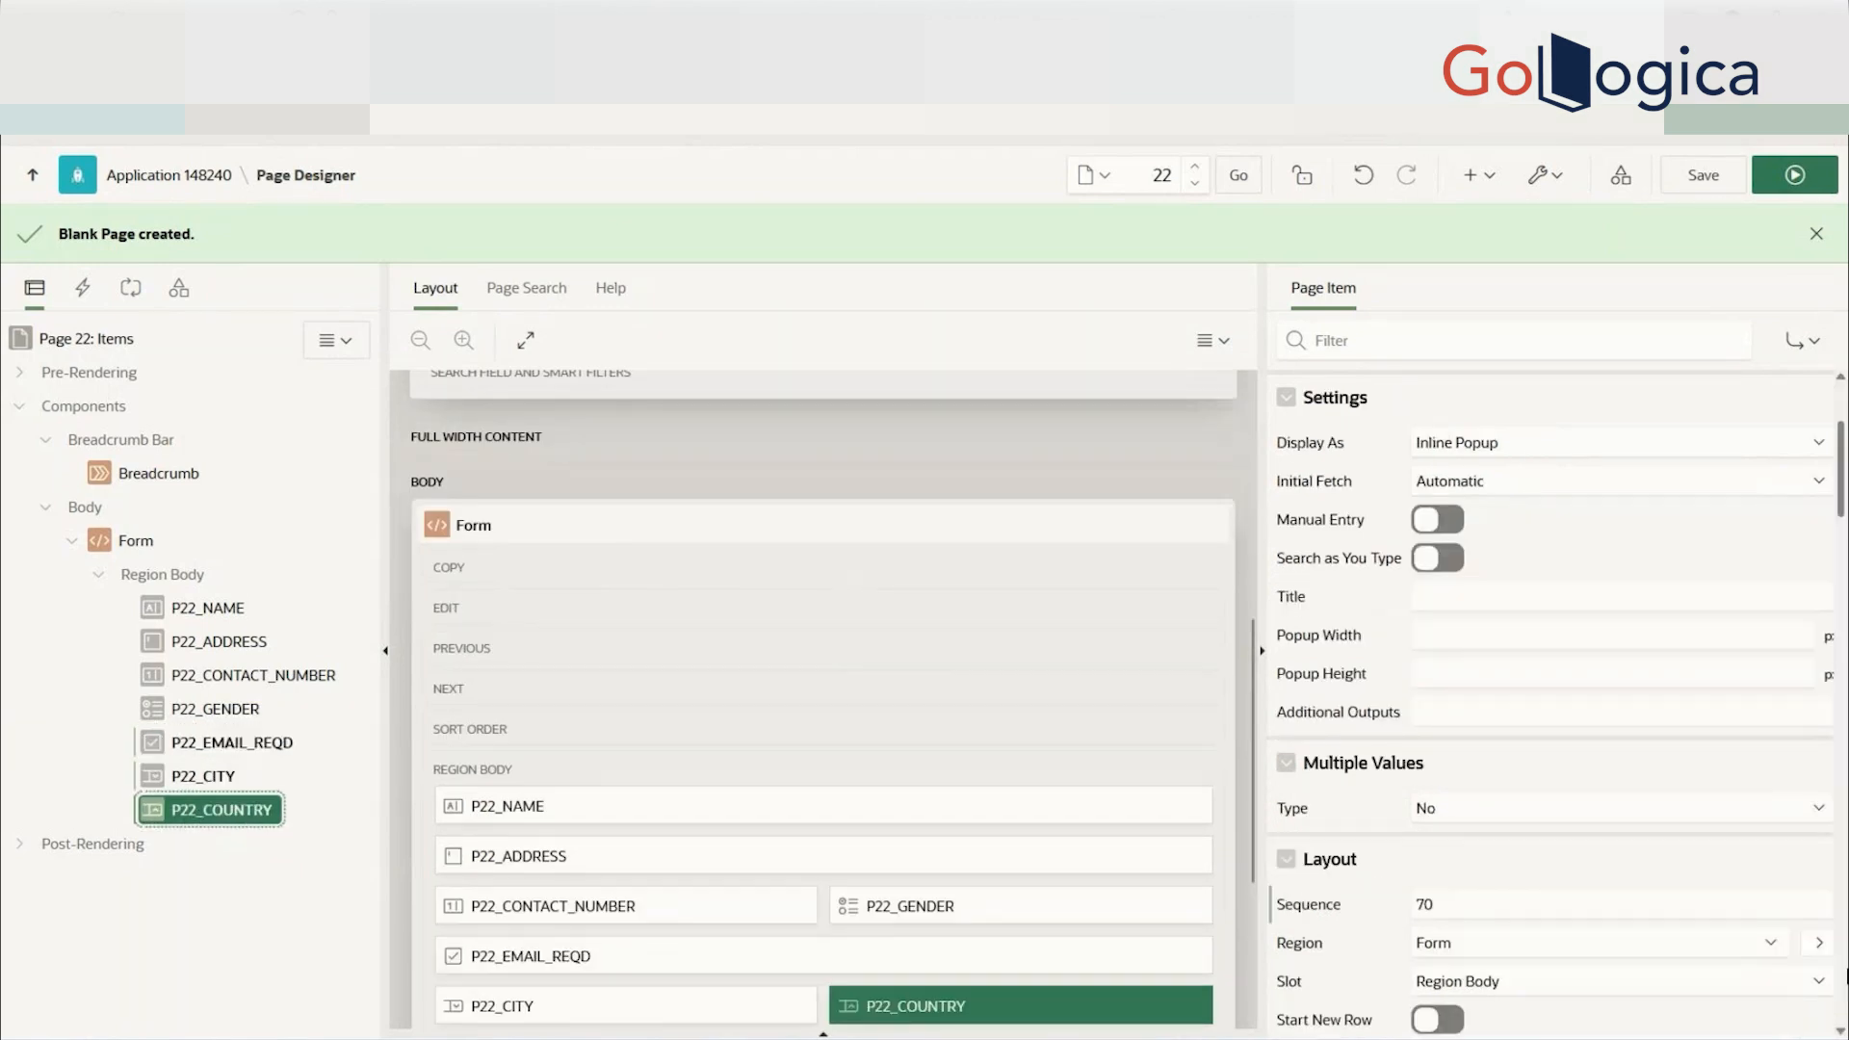
left_click(214, 746)
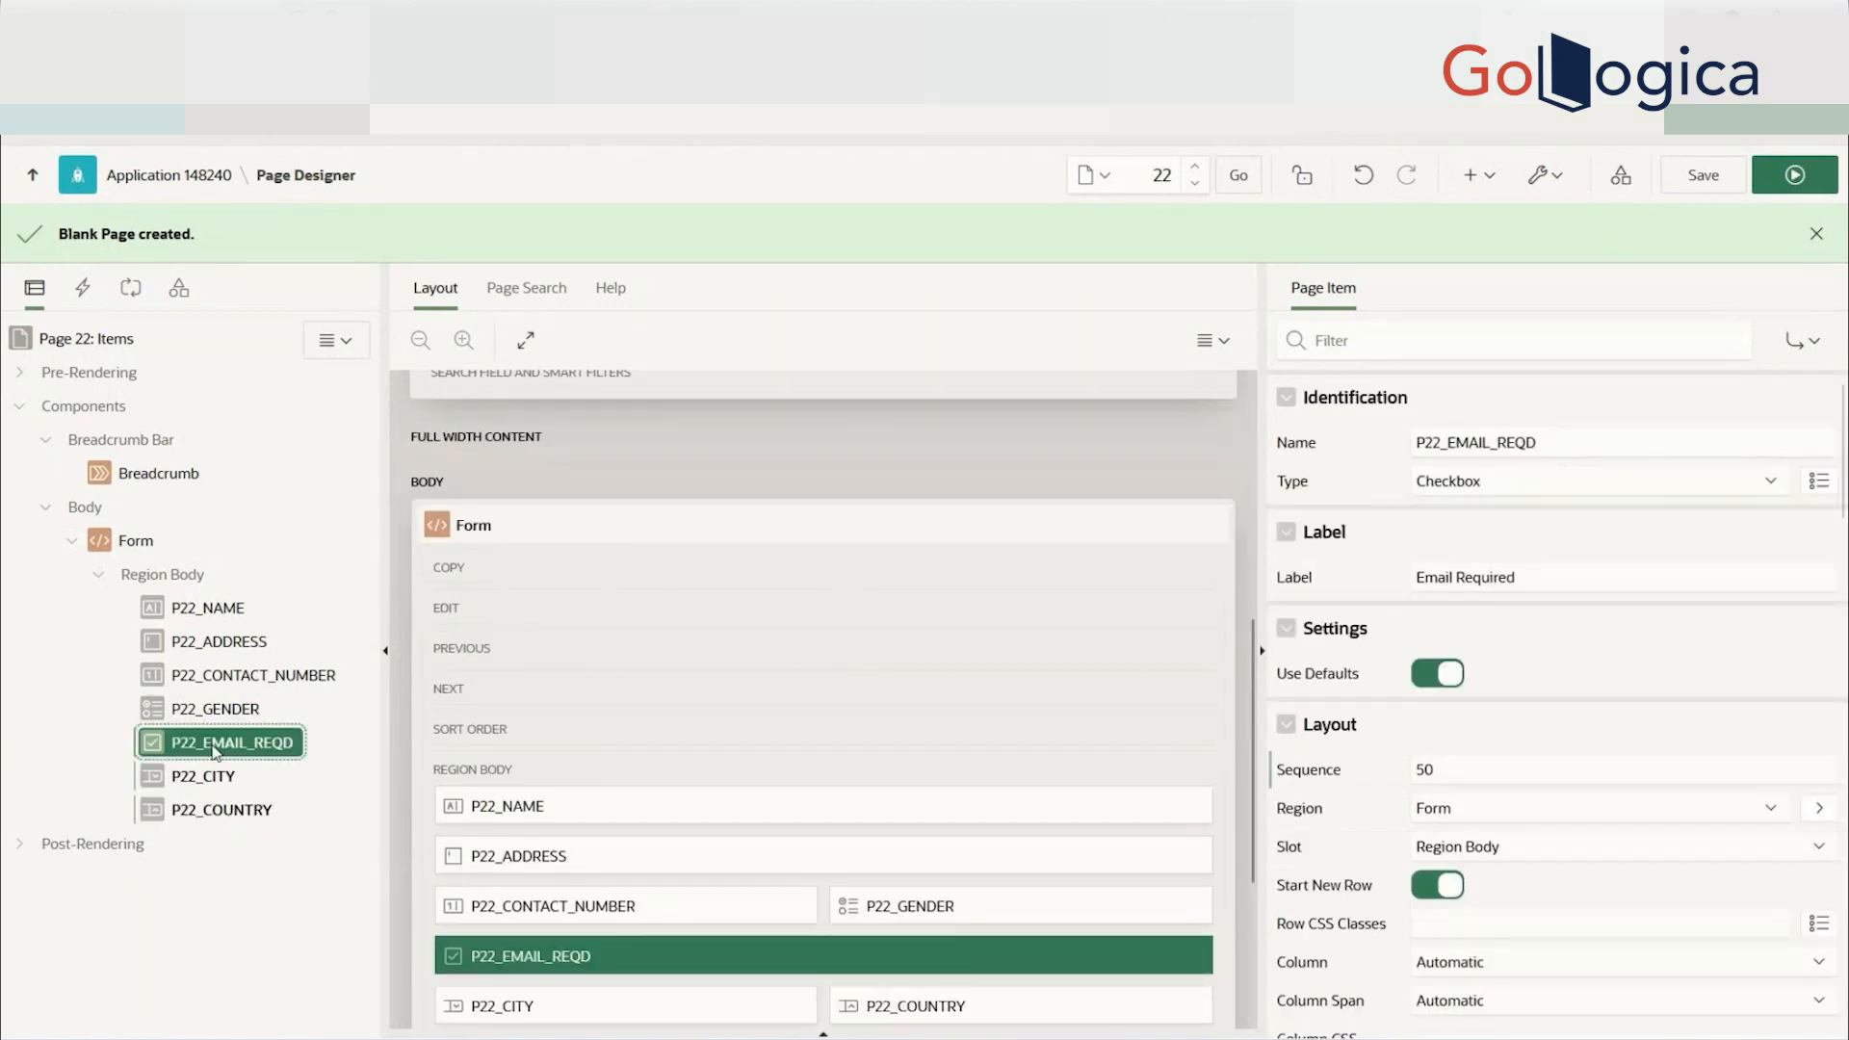
left_click(1705, 176)
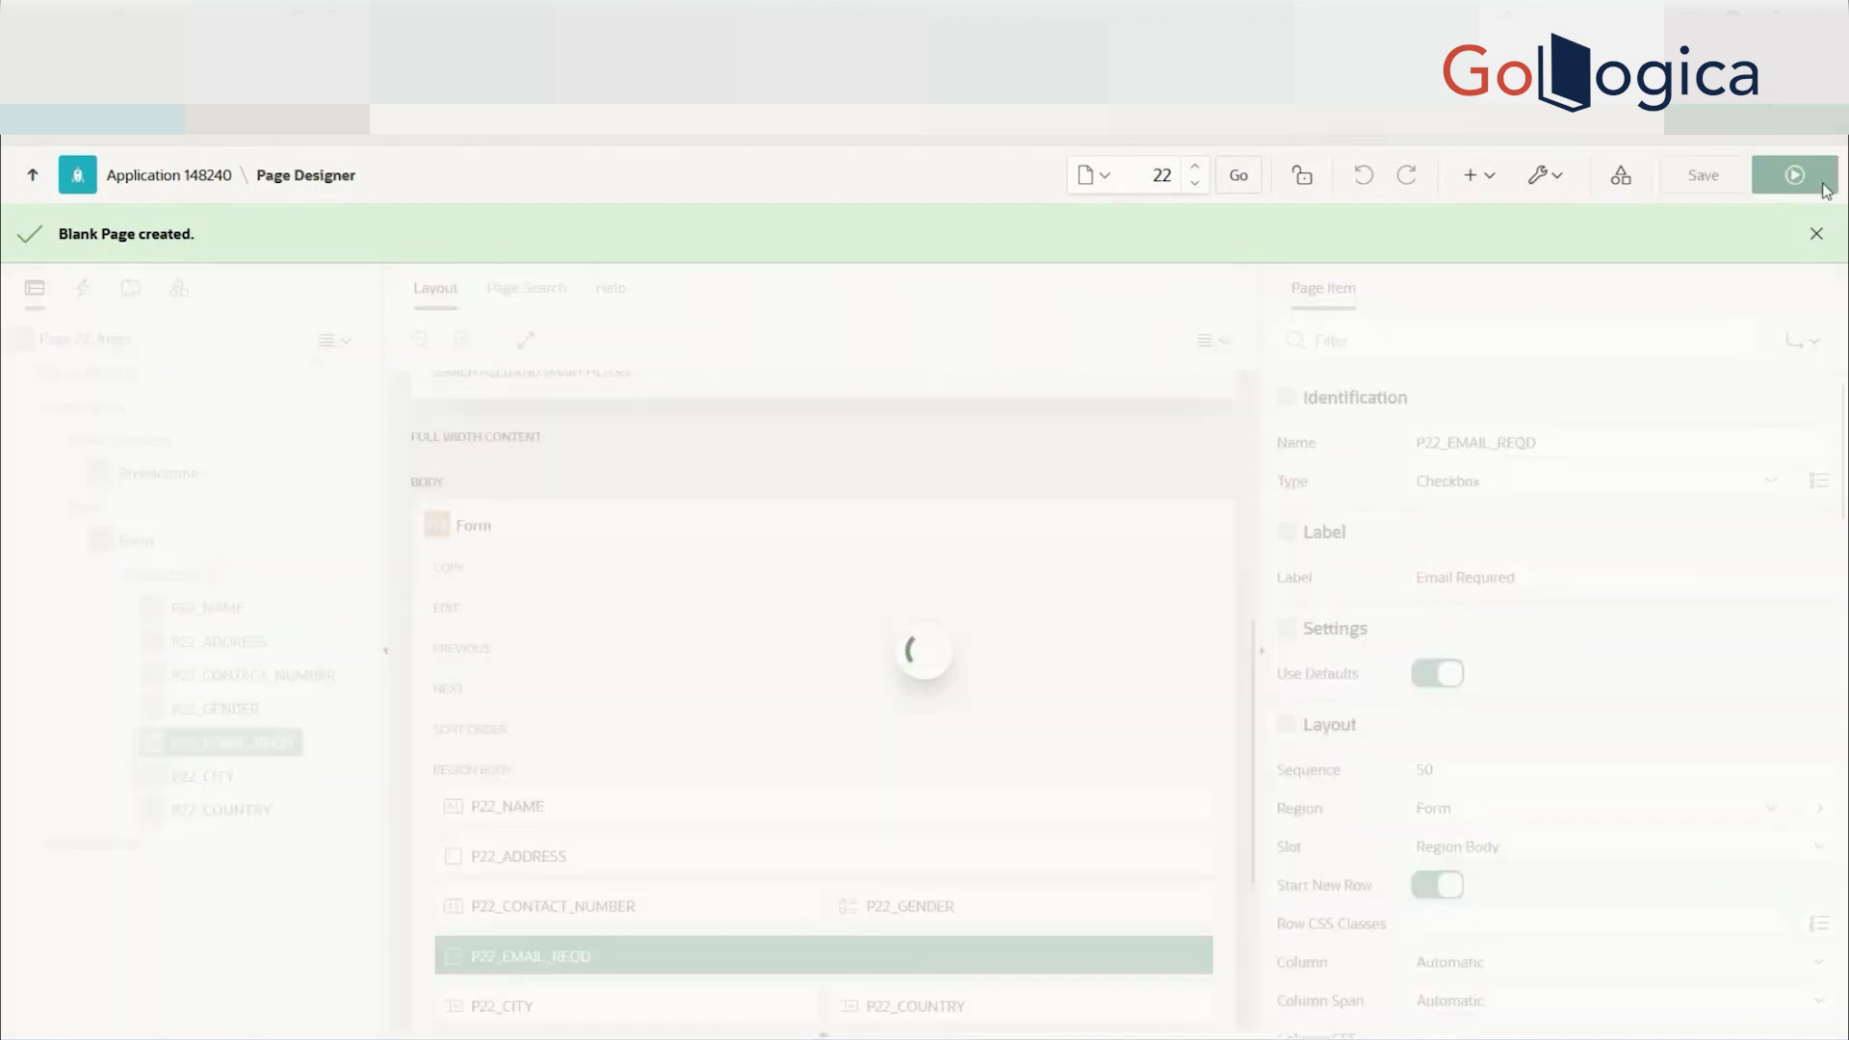
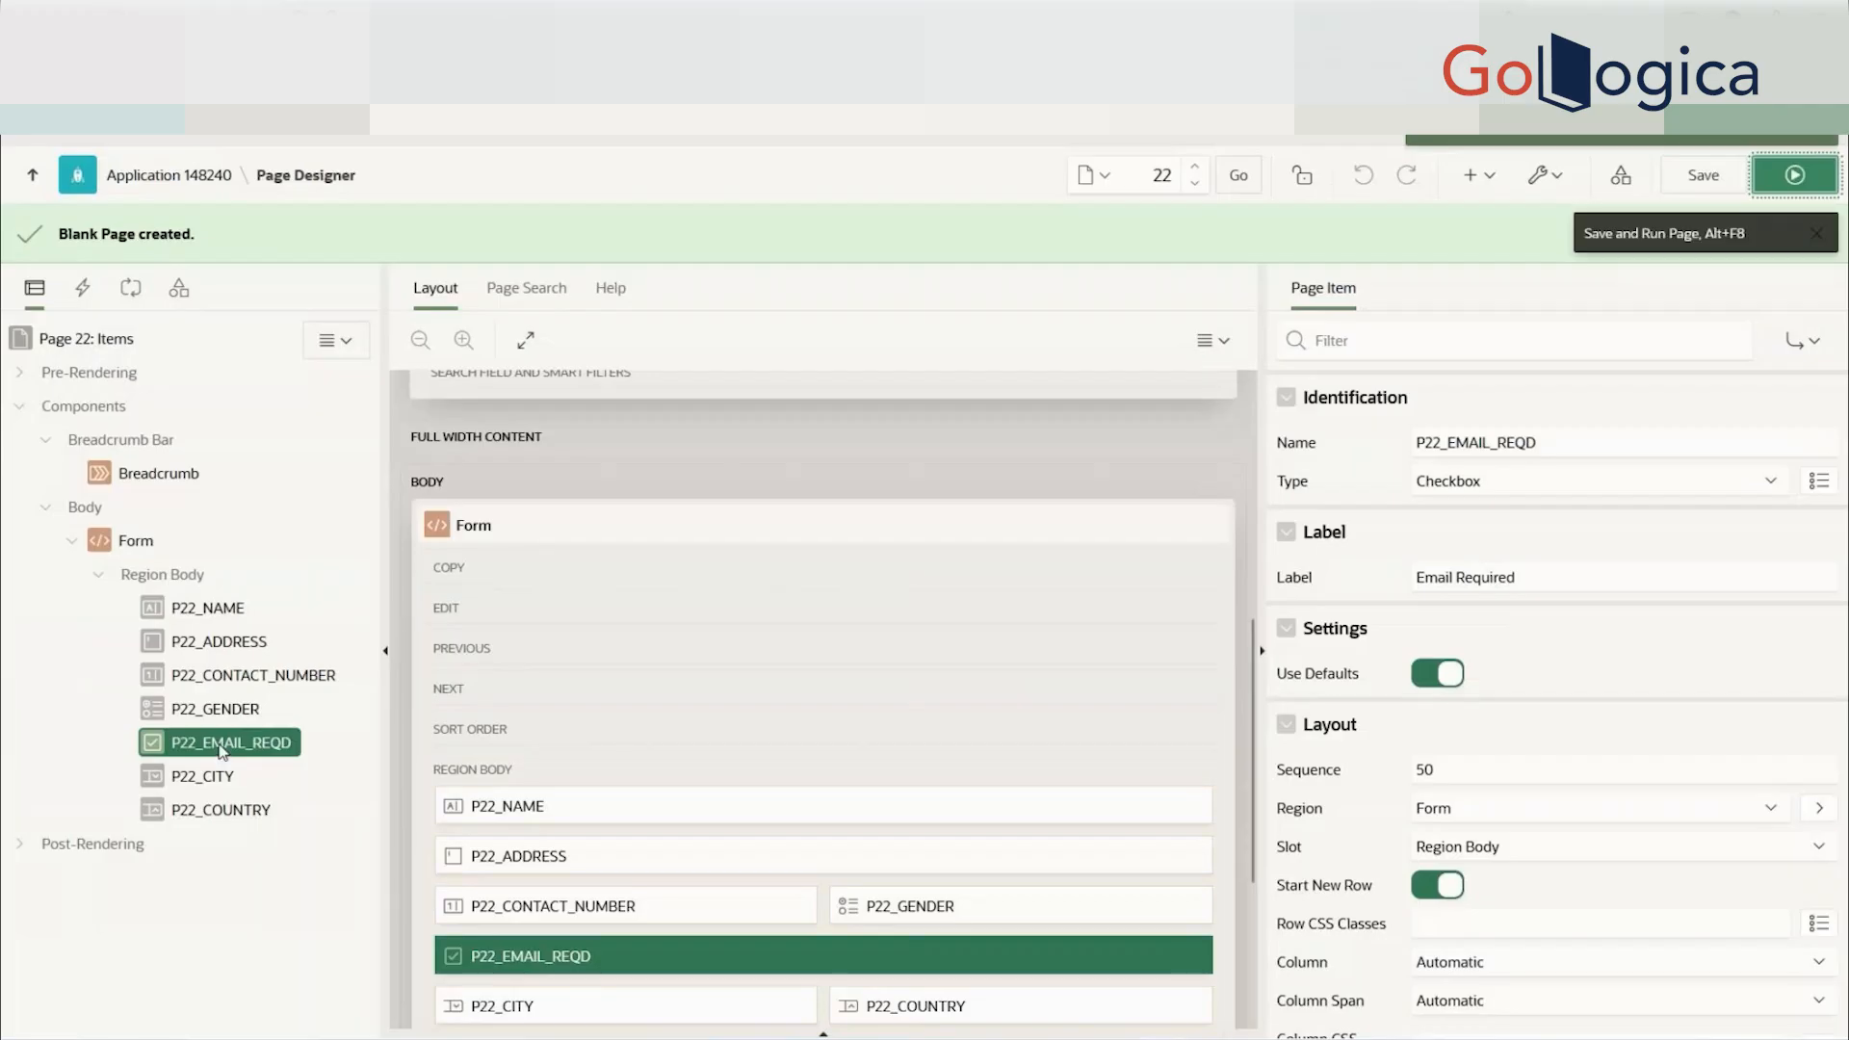
- Move P22_EMAIL_REQD directly below P22_NAME, run the page and try the Email Required checkbox
left_click_drag(222, 751, 229, 643)
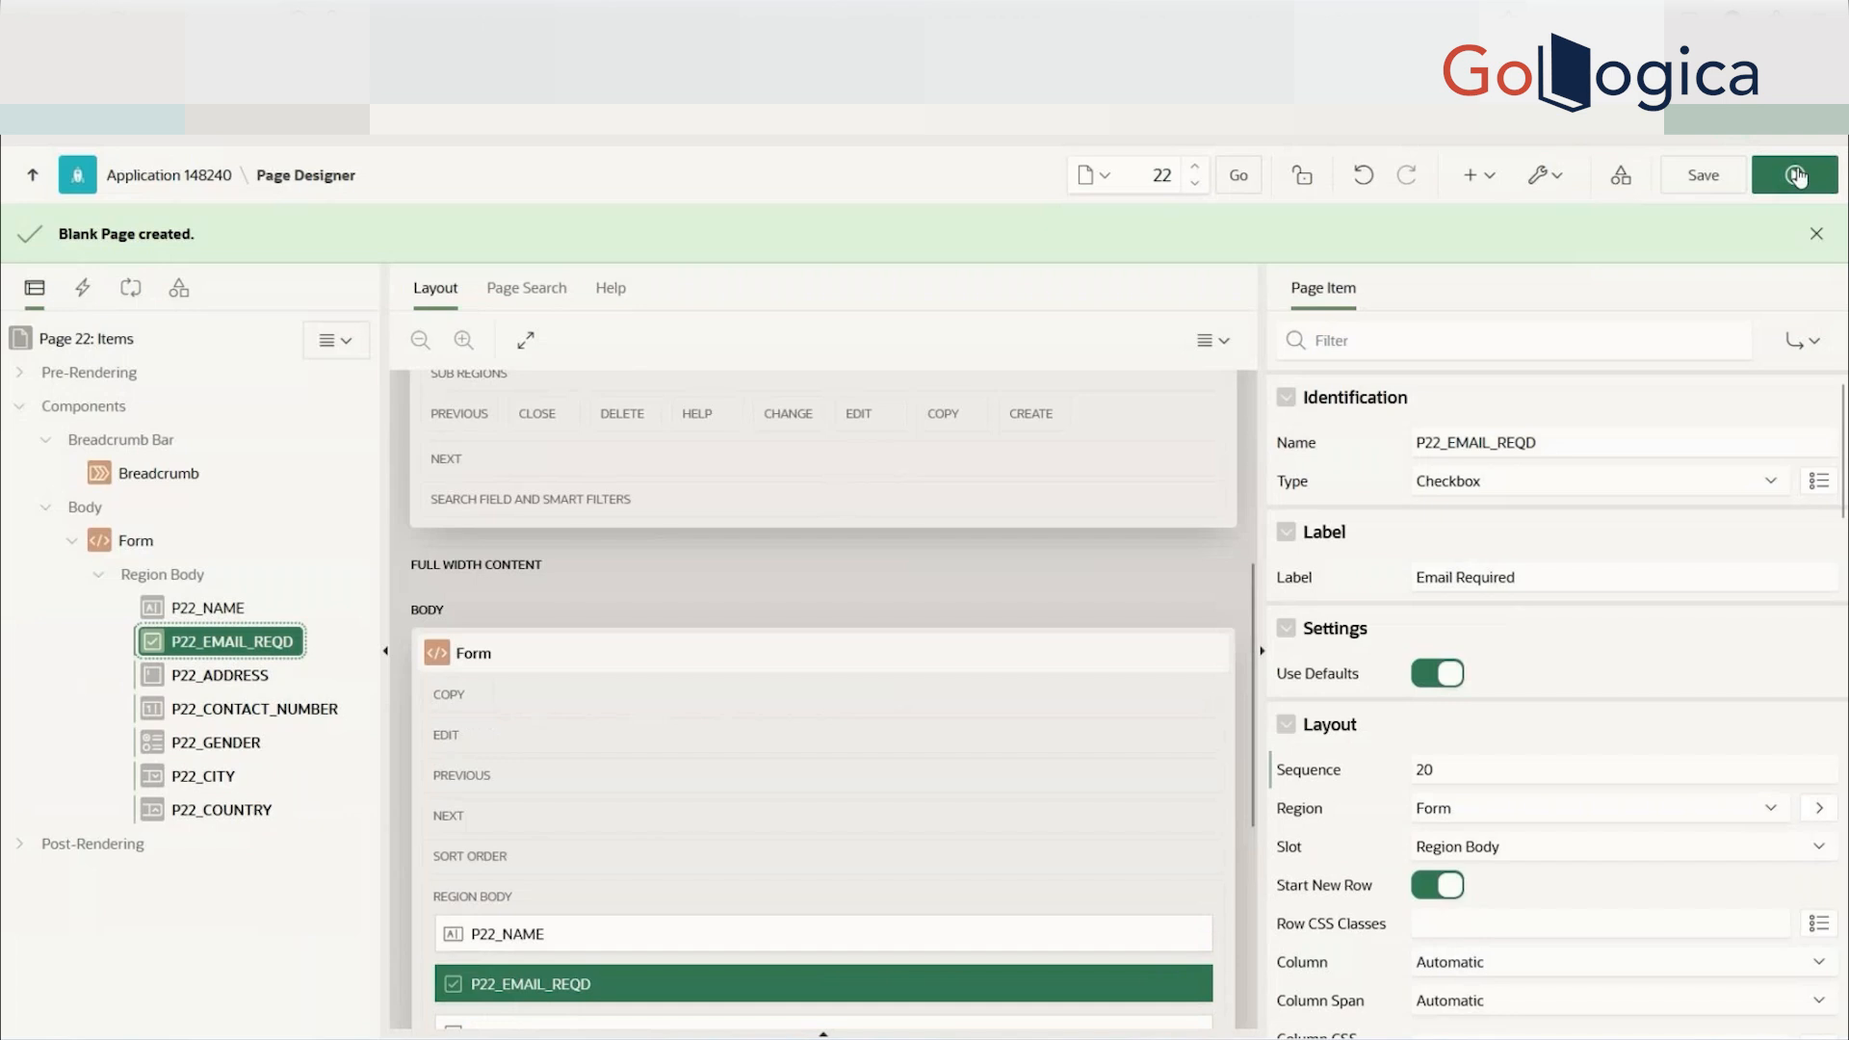
left_click(1694, 183)
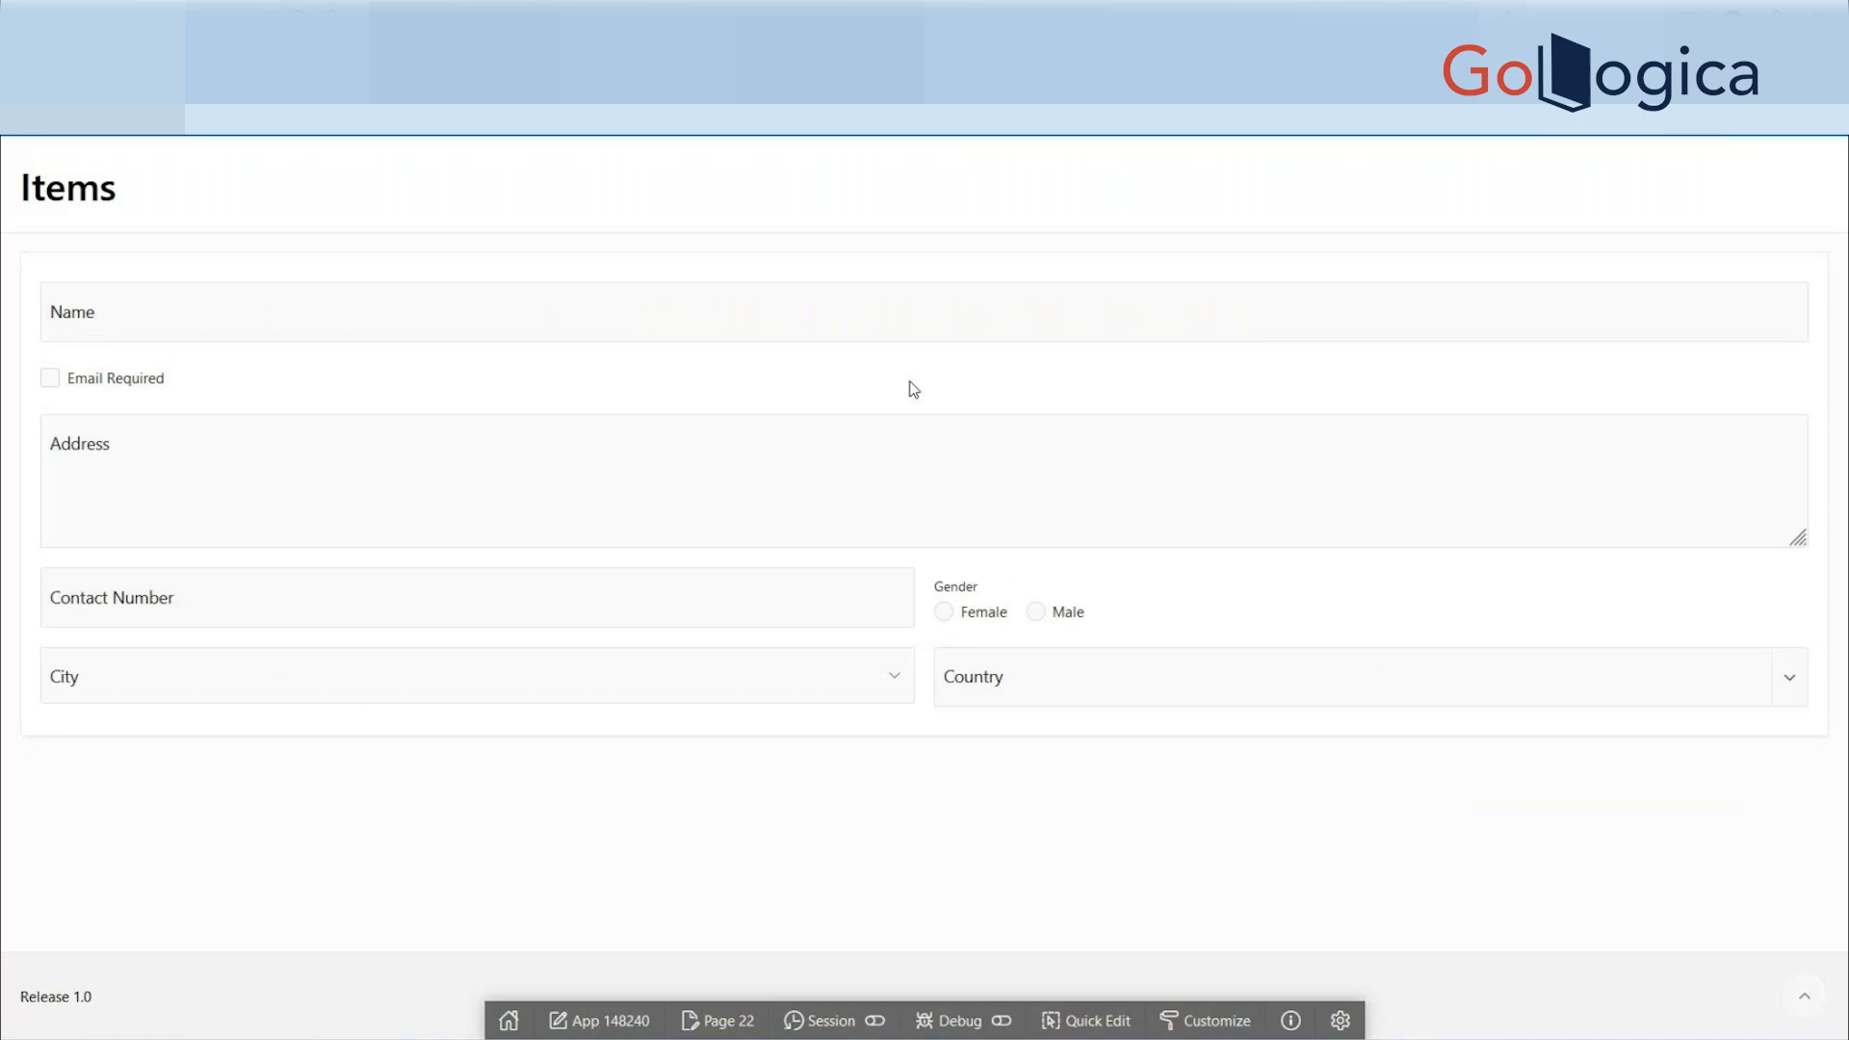
left_click(58, 385)
left_click(53, 380)
left_click(106, 12)
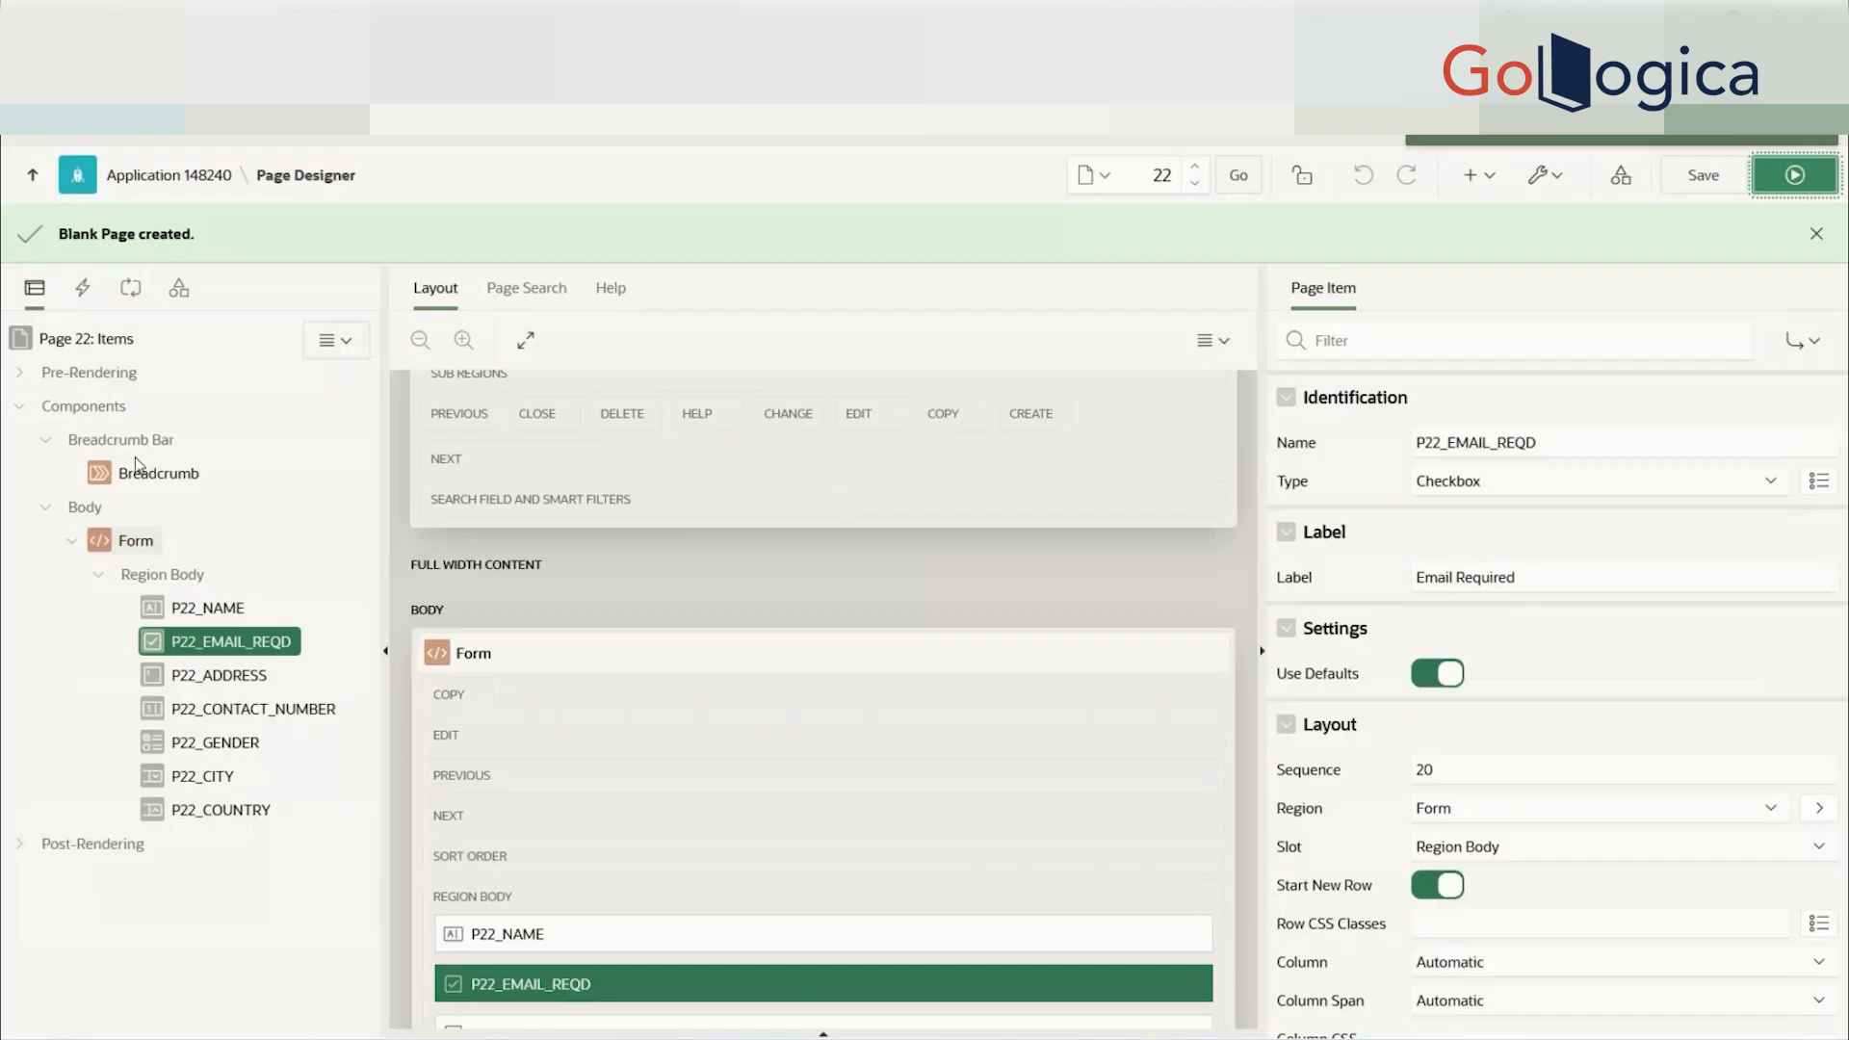
- Turn off Start New Row for the P22_EMAIL_REQD item, and save and run the page
left_click(220, 641)
scroll(1606, 679, "down", 3)
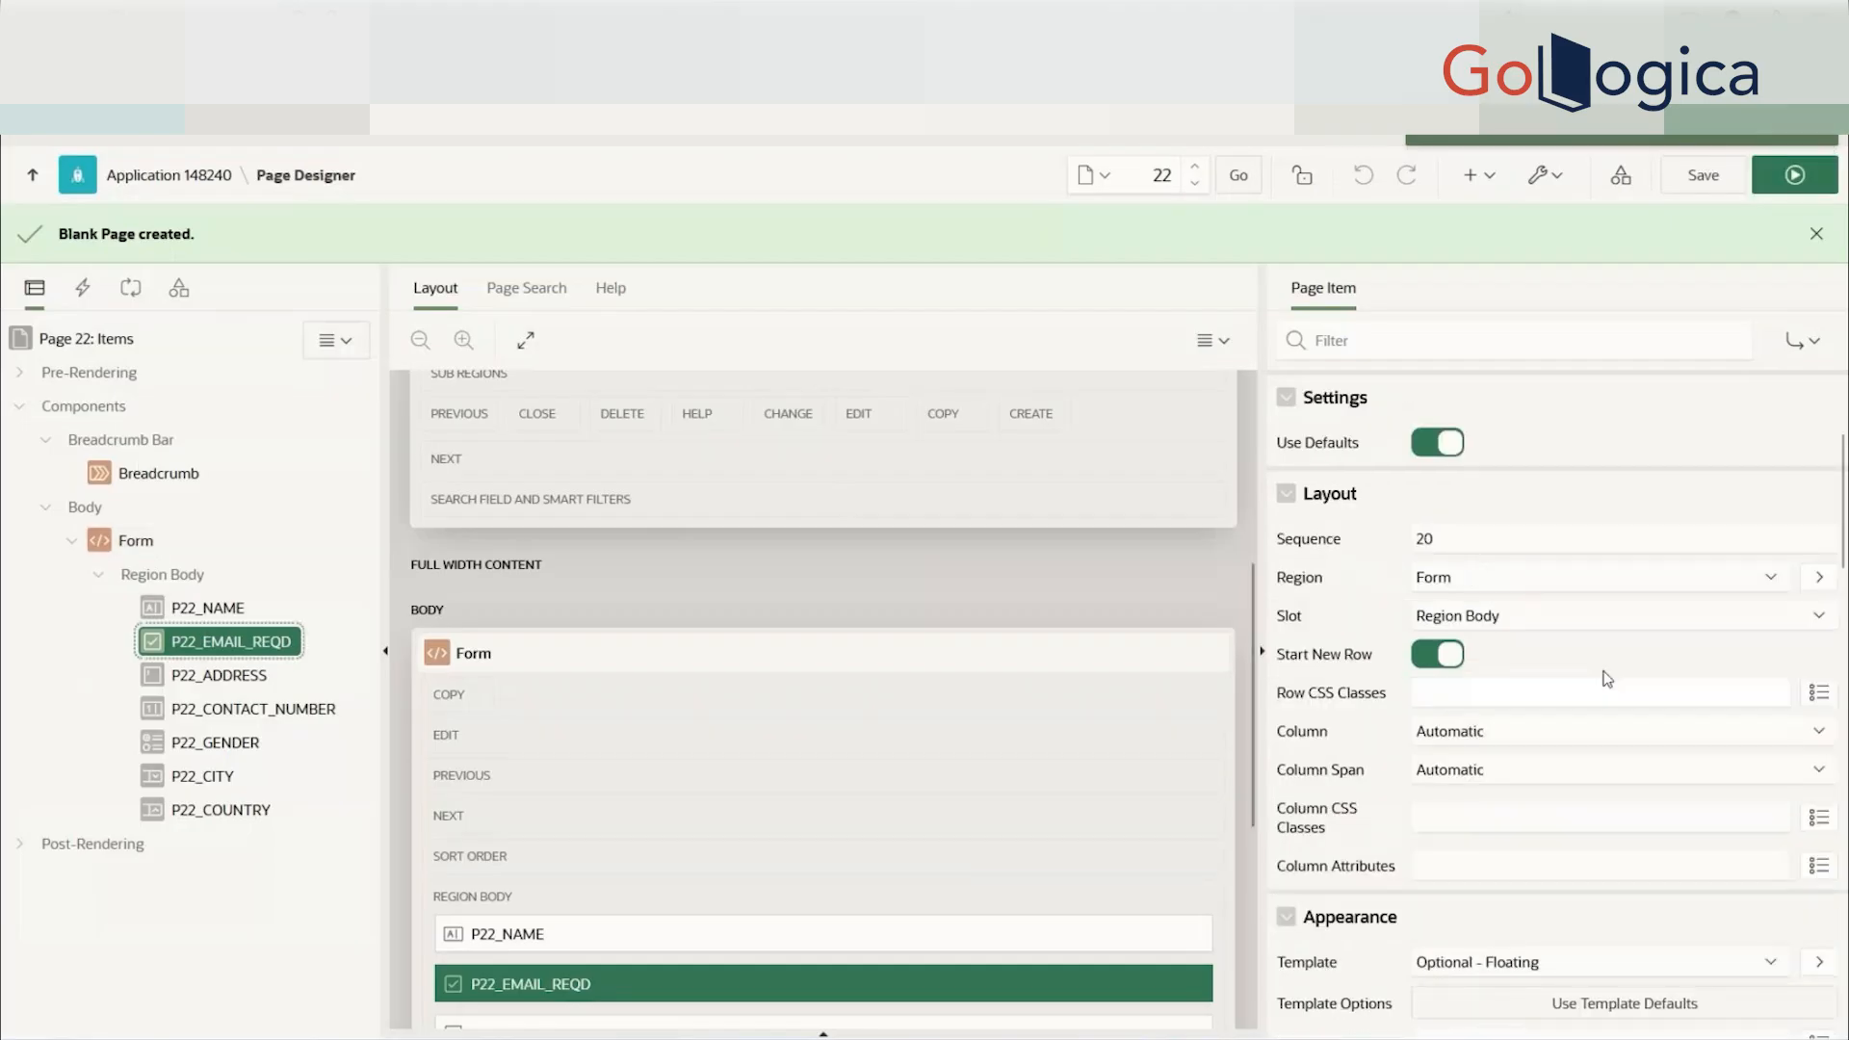
left_click(1444, 655)
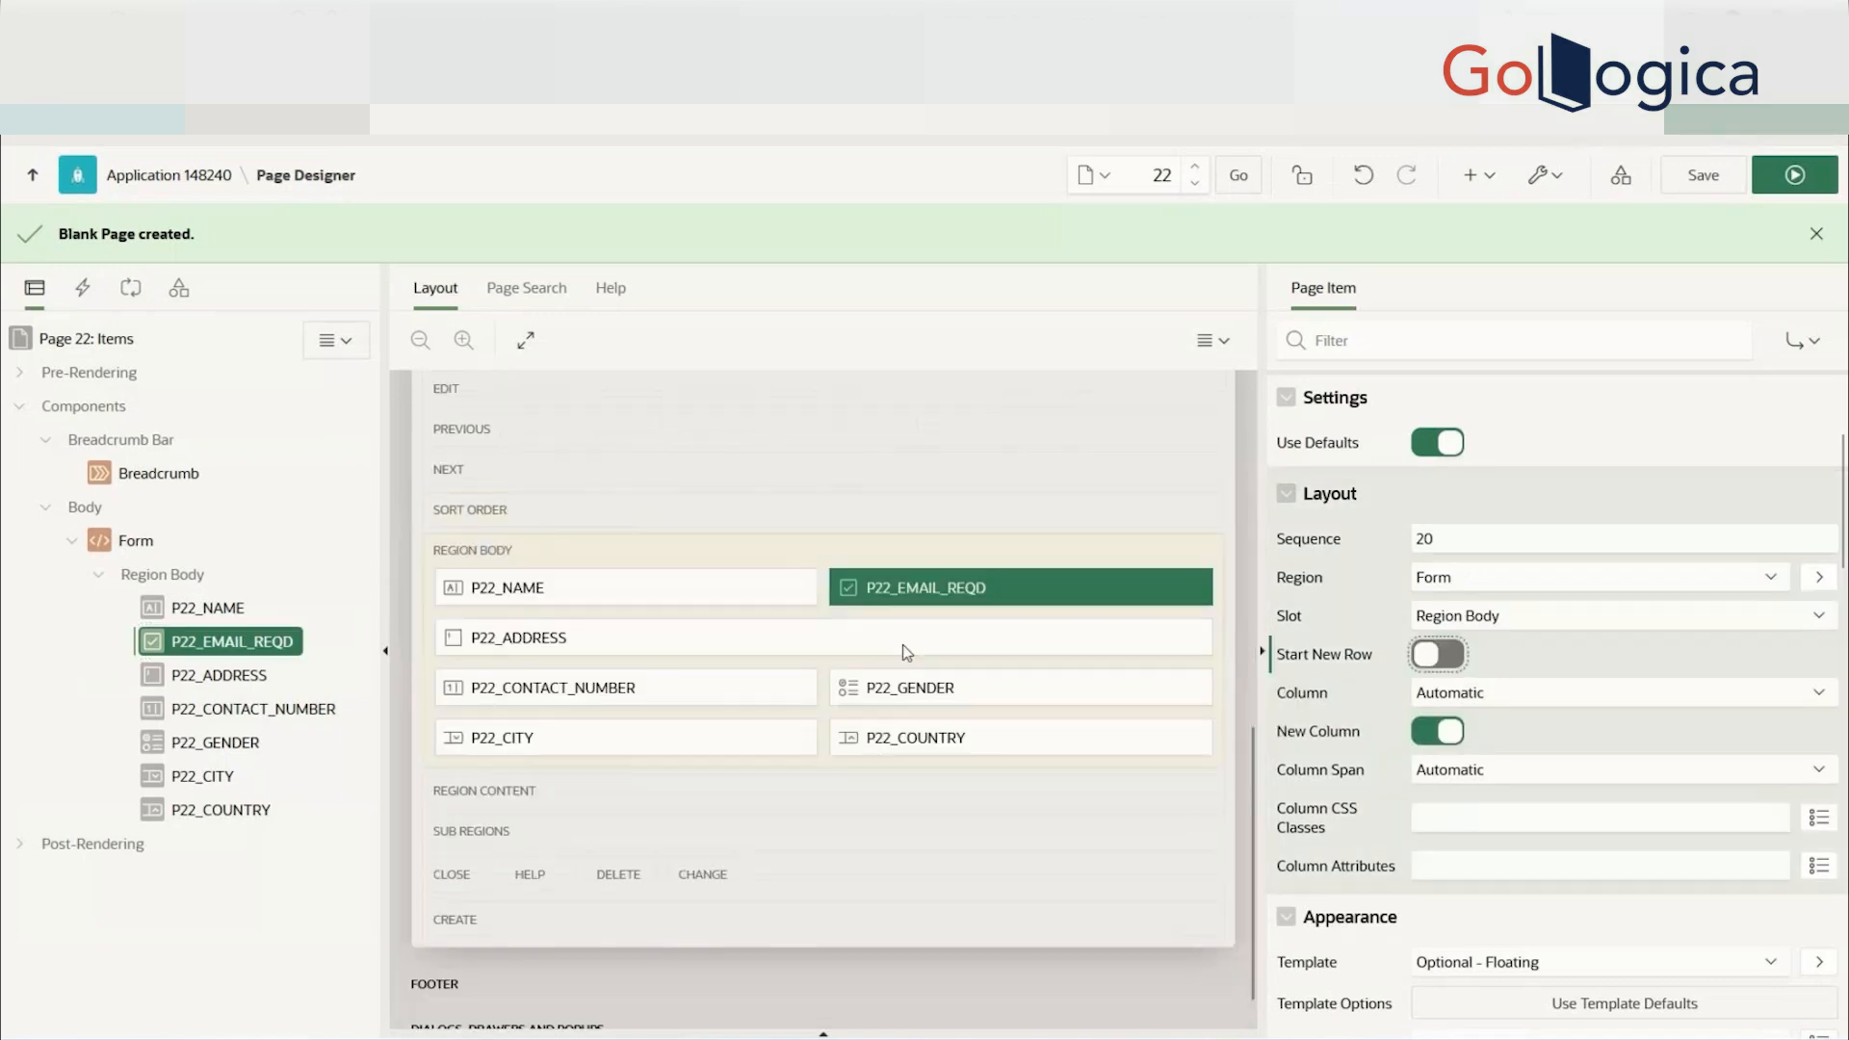
left_click(1794, 179)
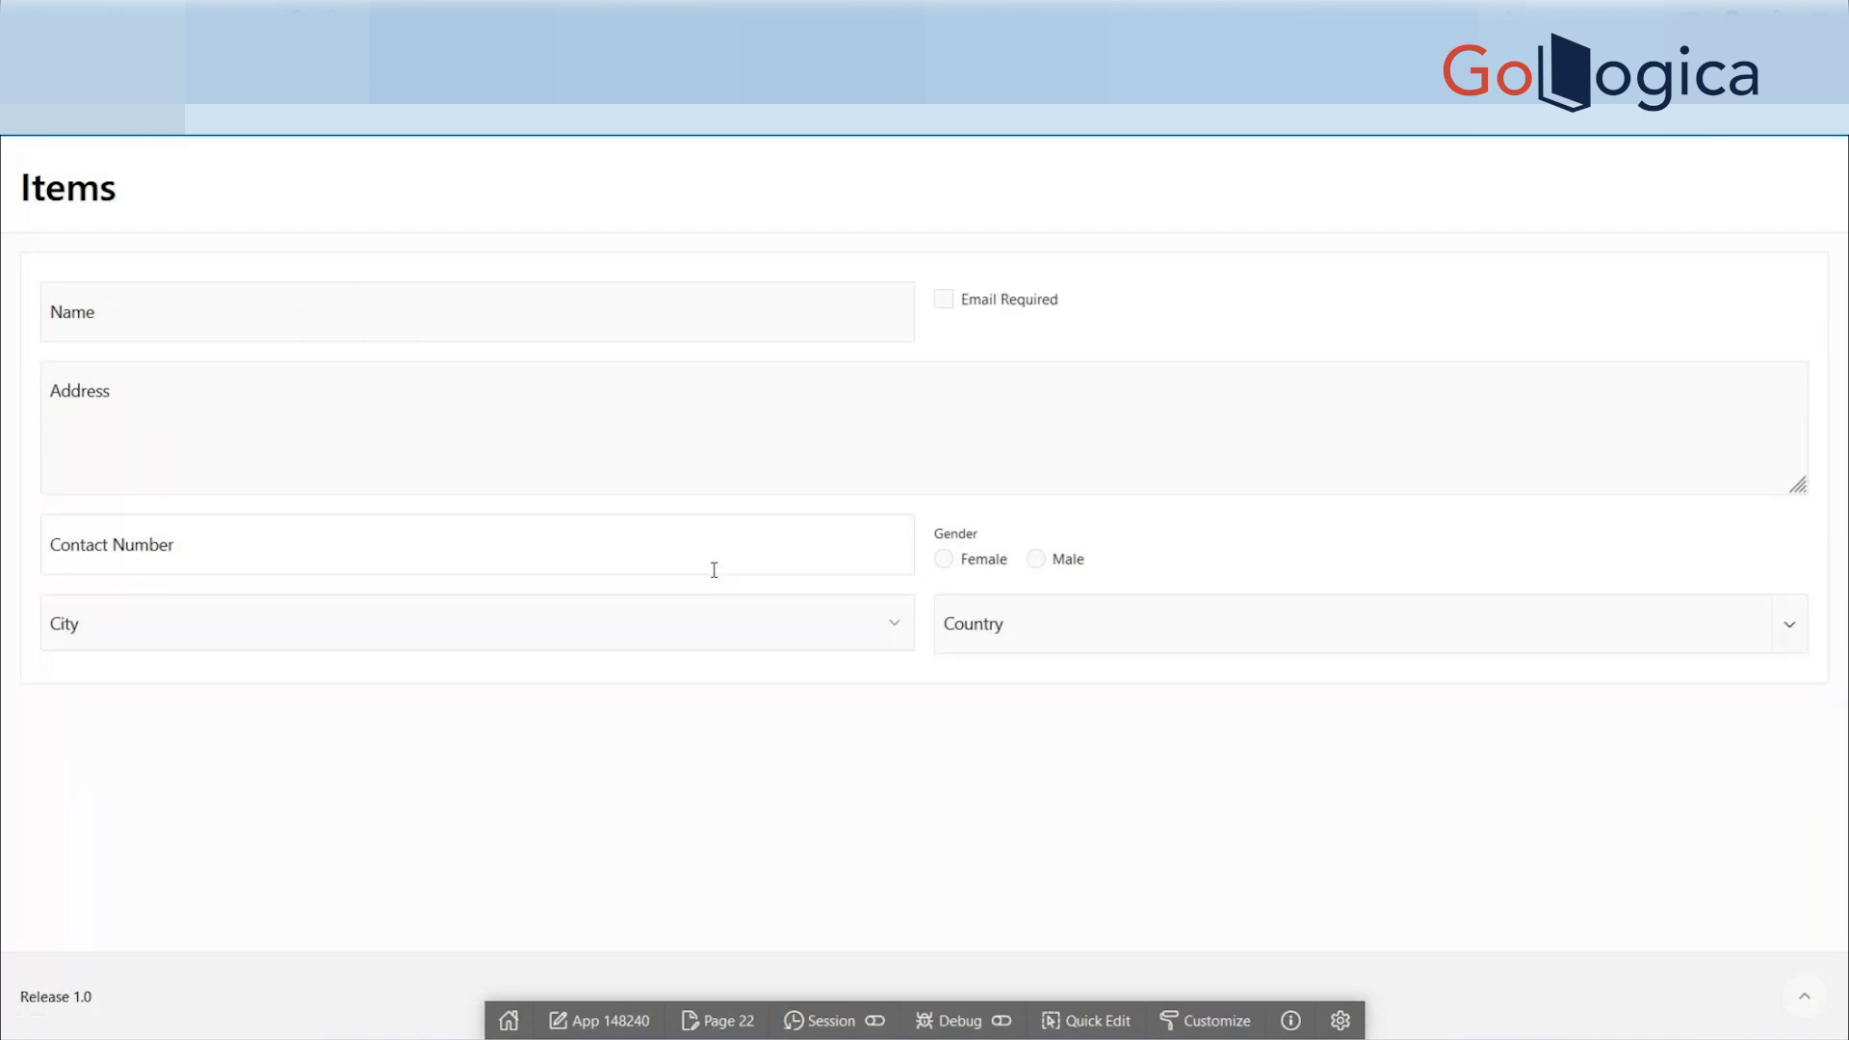
- Try the Email Required, Address, Contact Number, City and Country items in the running form, and return to Page Designer
left_click(958, 300)
left_click(949, 307)
key("Tab")
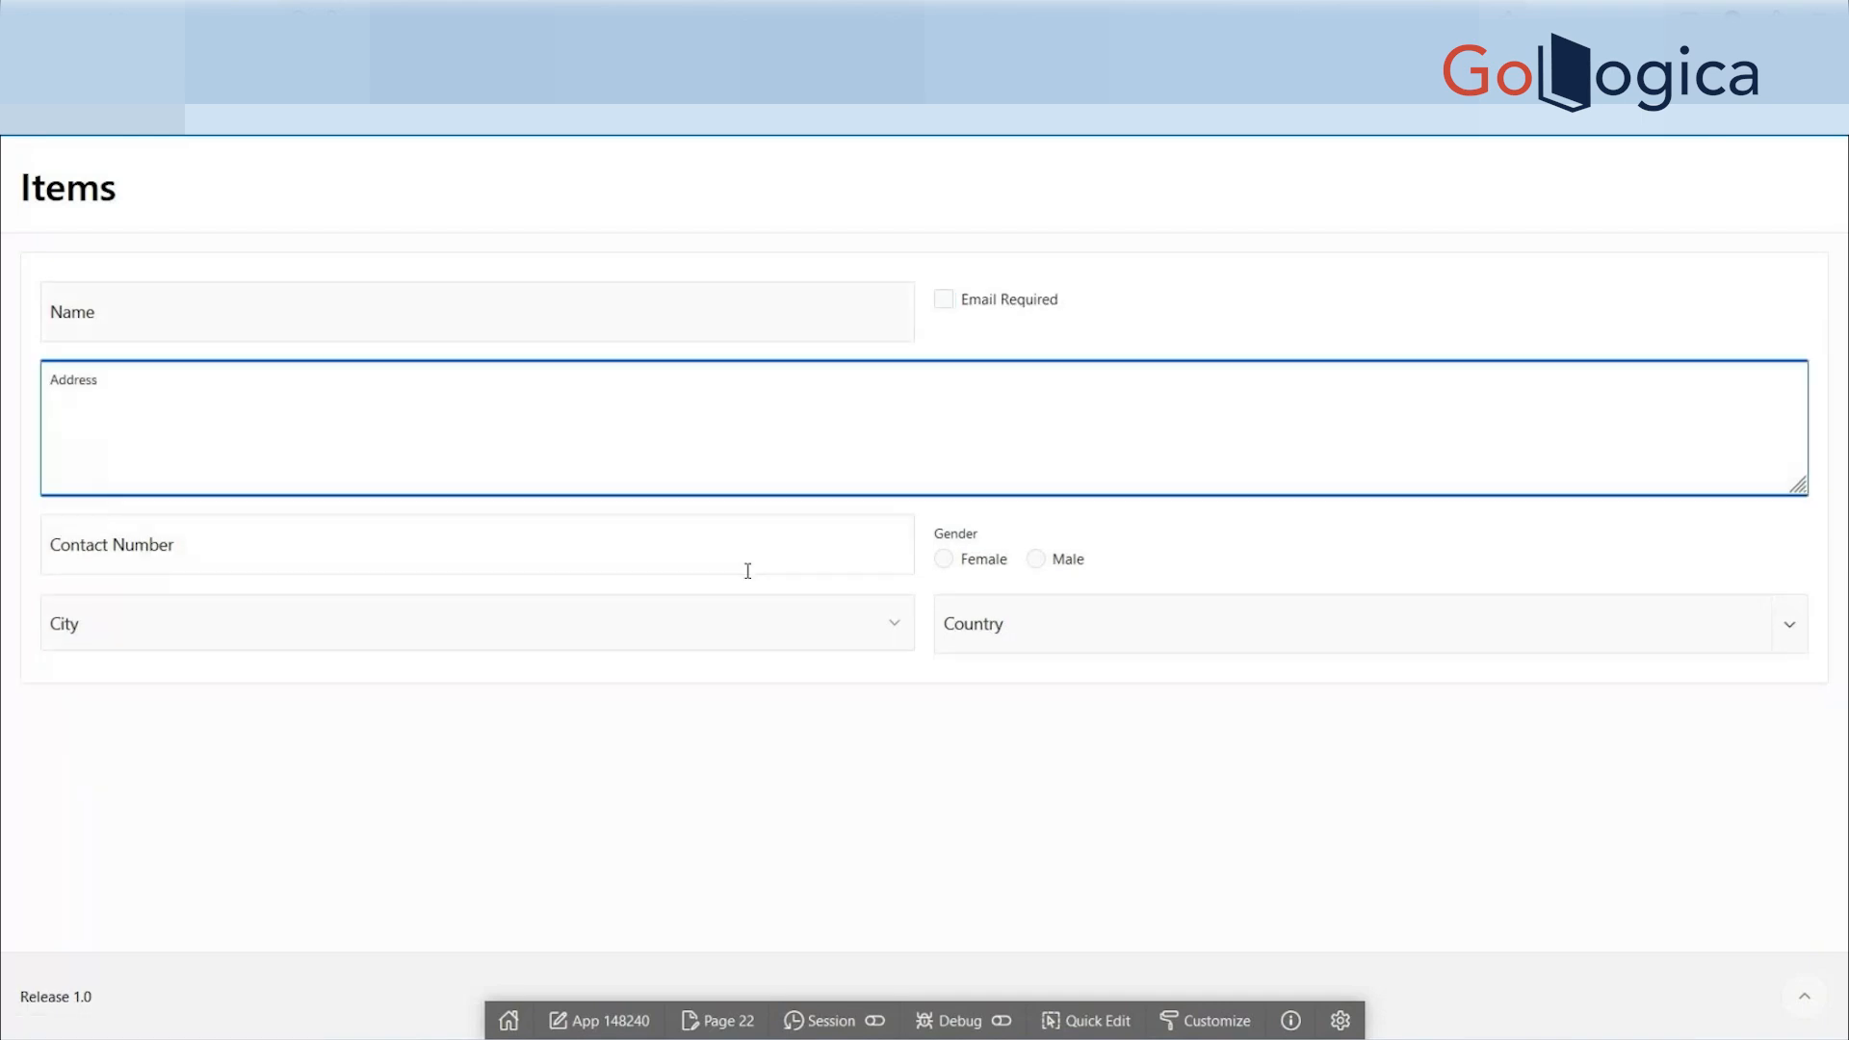
left_click(738, 545)
left_click(773, 627)
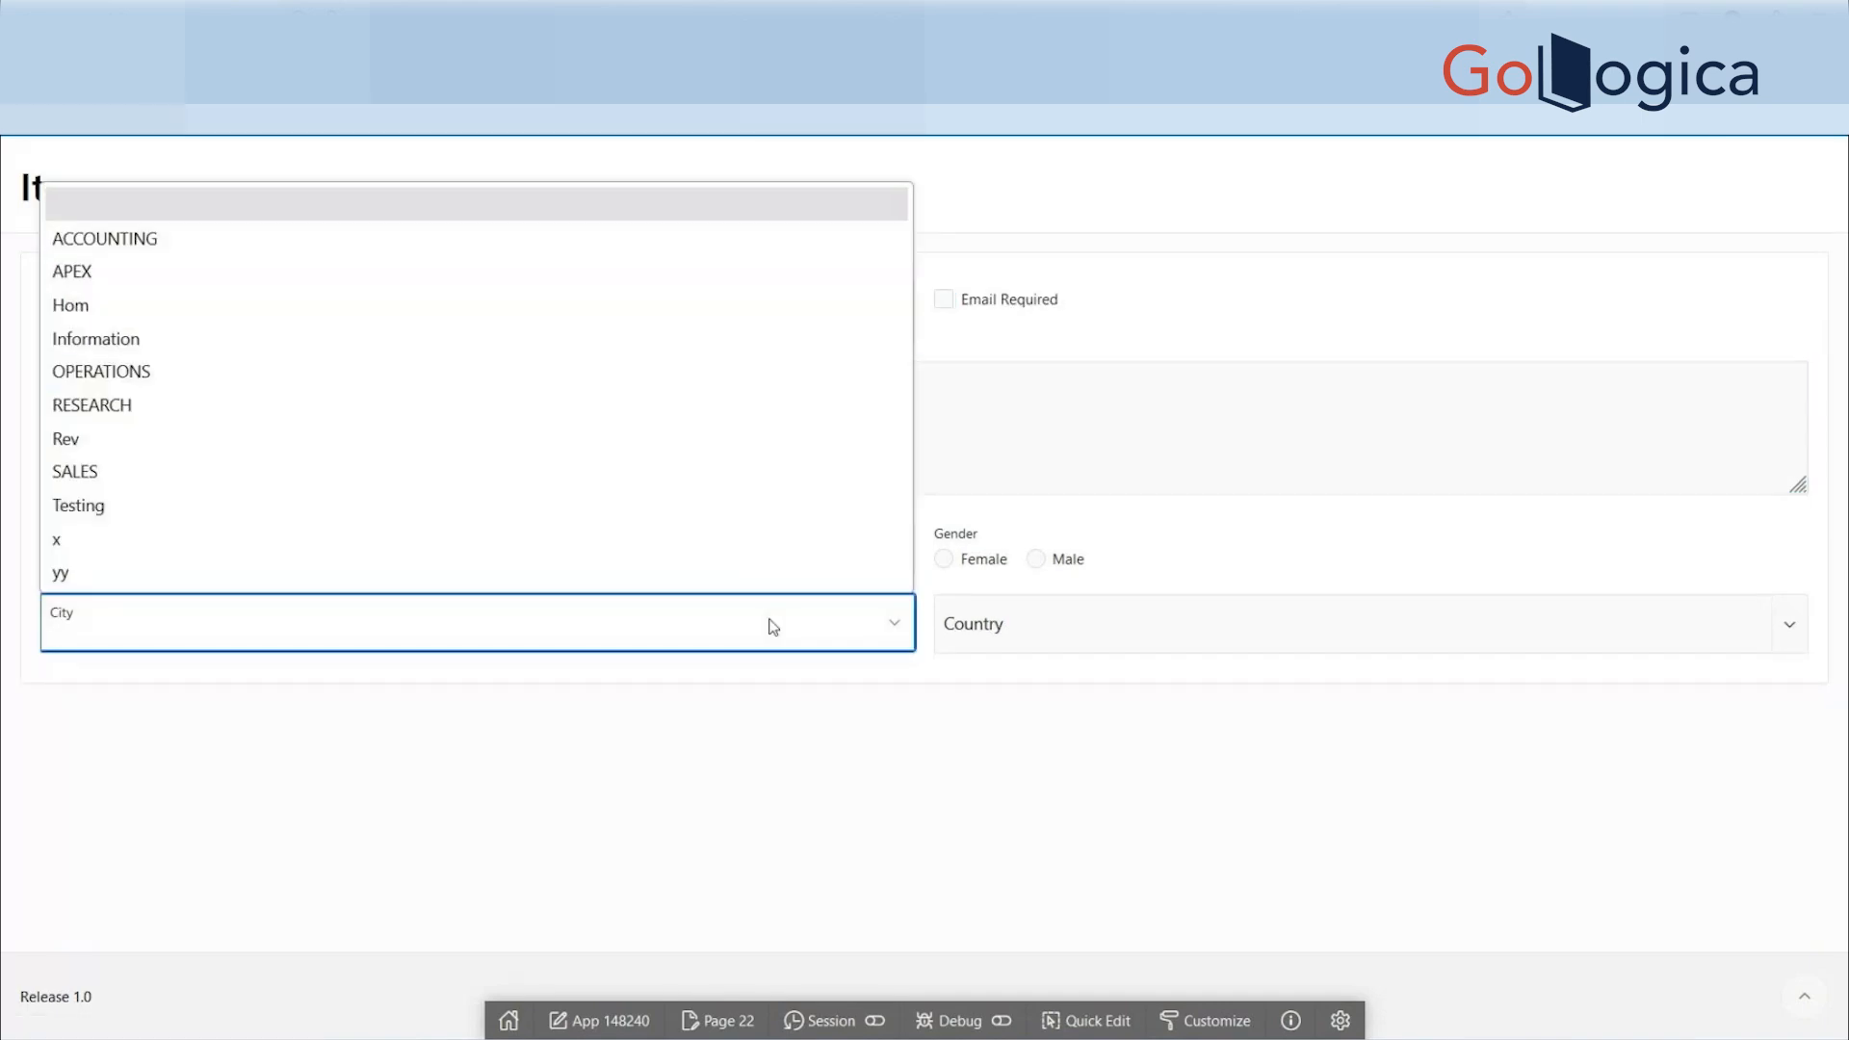
left_click(1135, 631)
left_click(858, 751)
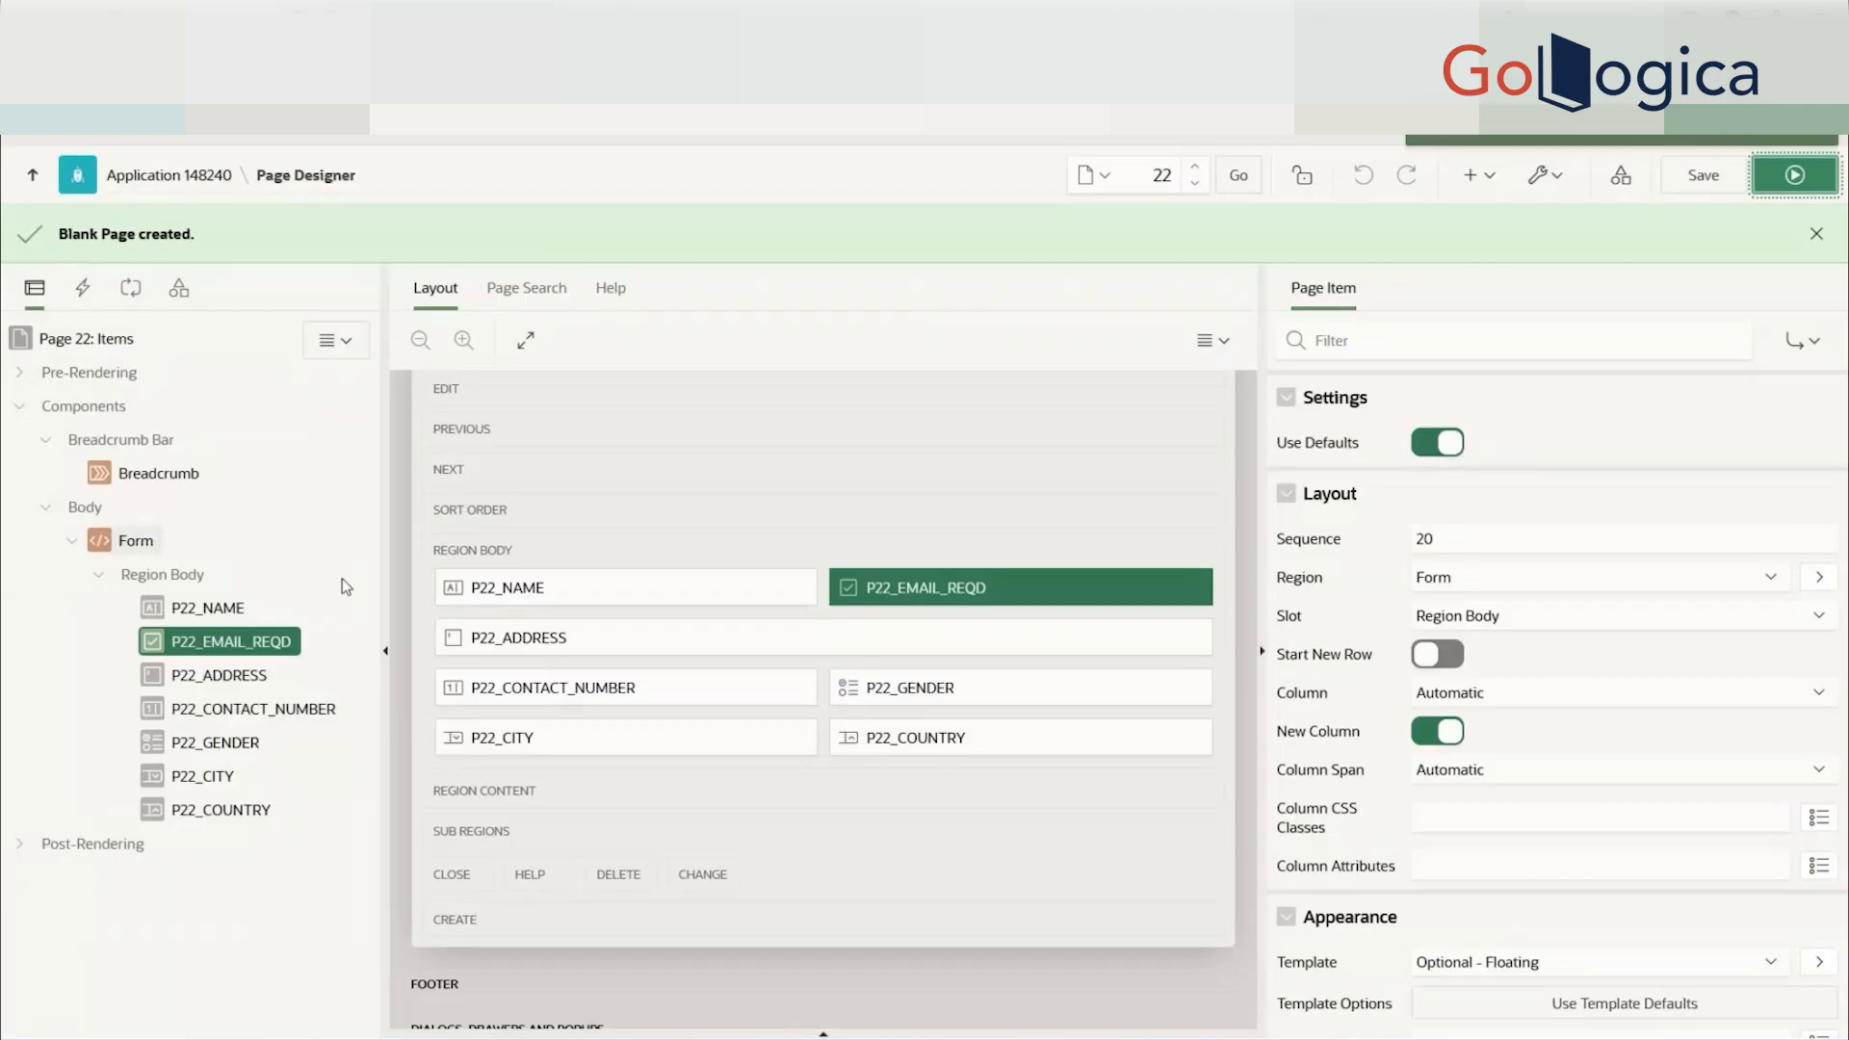
left_click(878, 187)
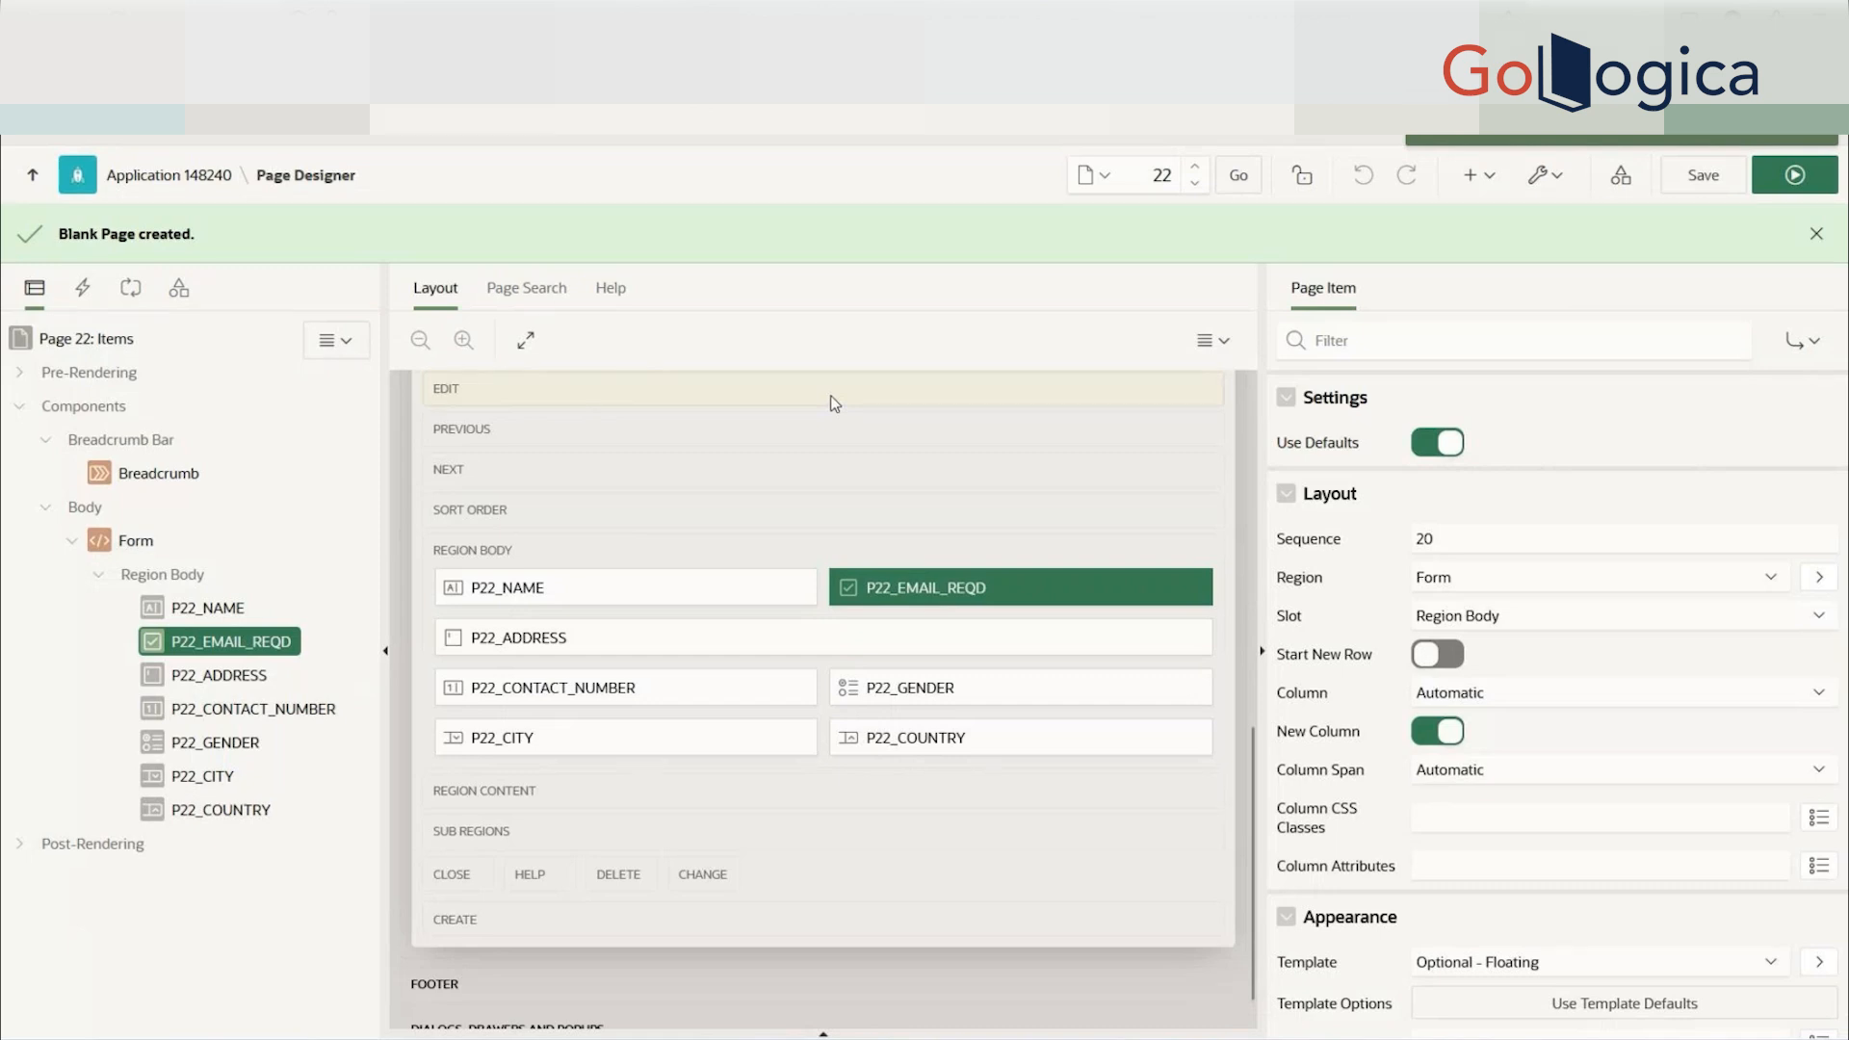
- Create a text field page item named P22_EMAIL in the Form's Region Body, and save and run the page
right_click(164, 577)
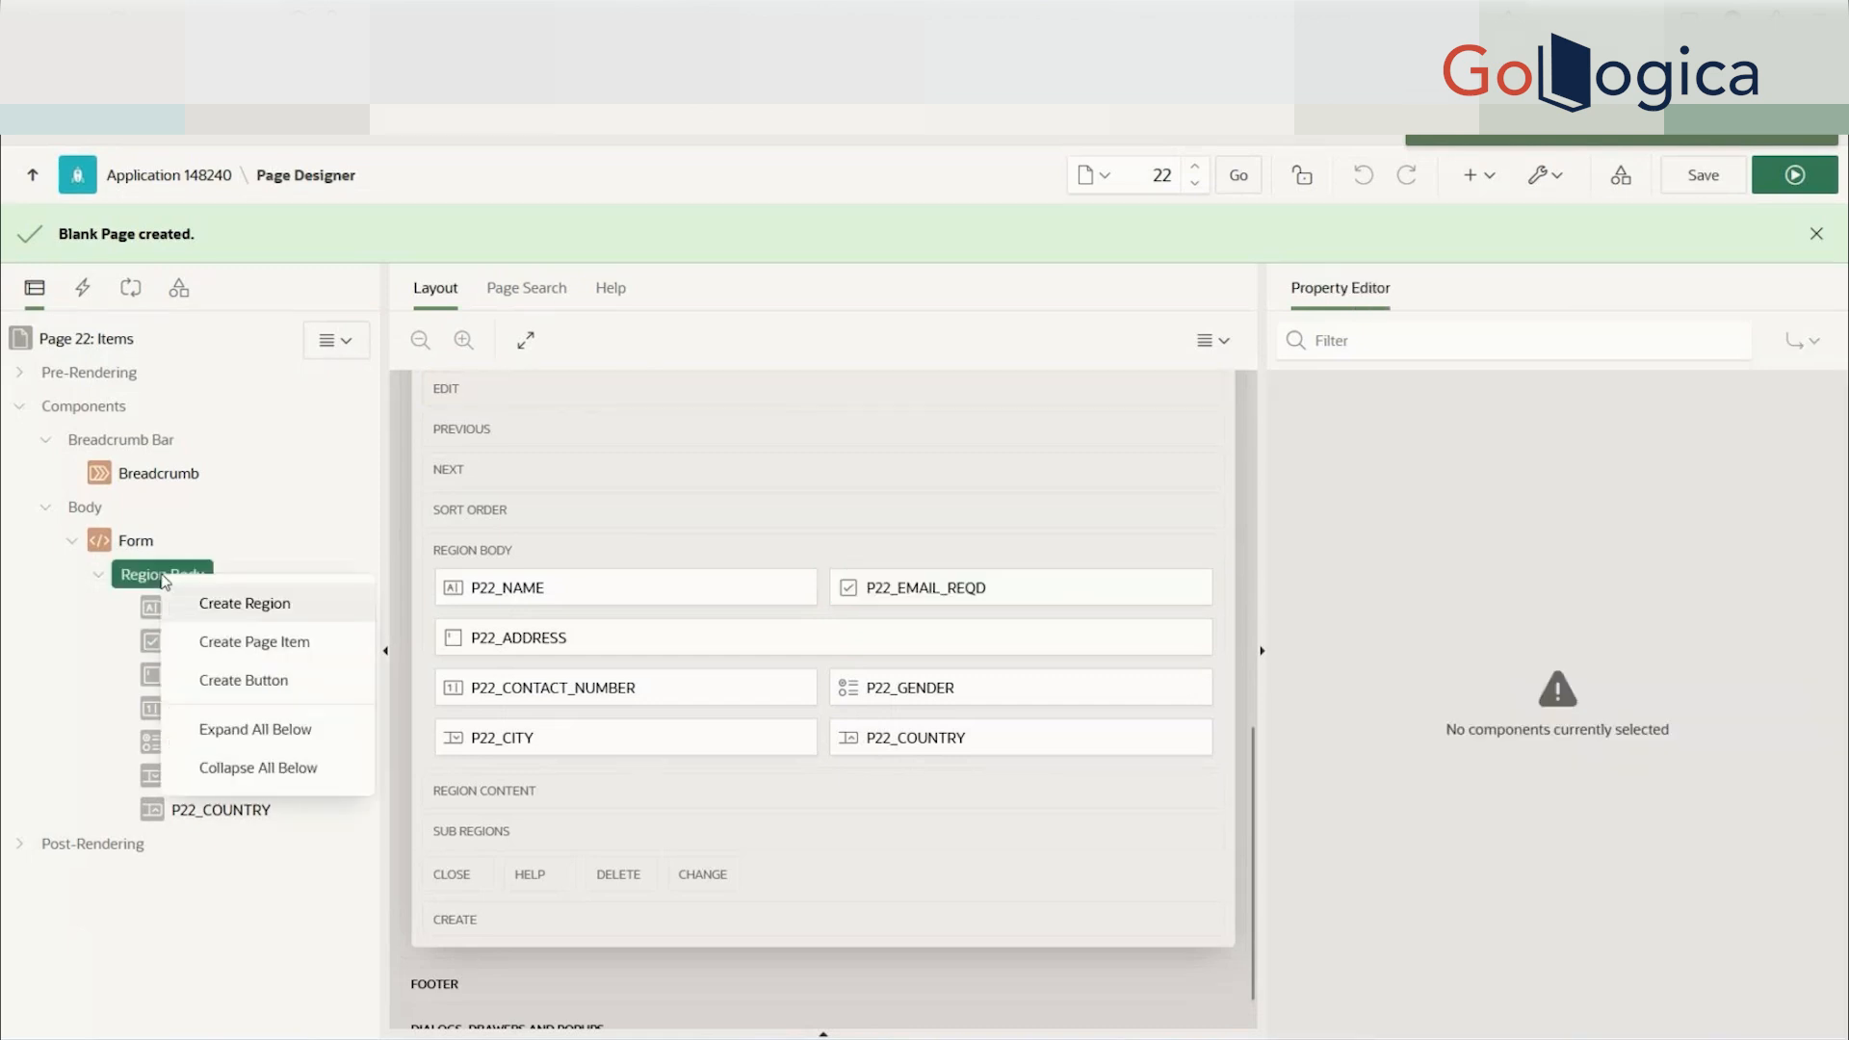
left_click(278, 658)
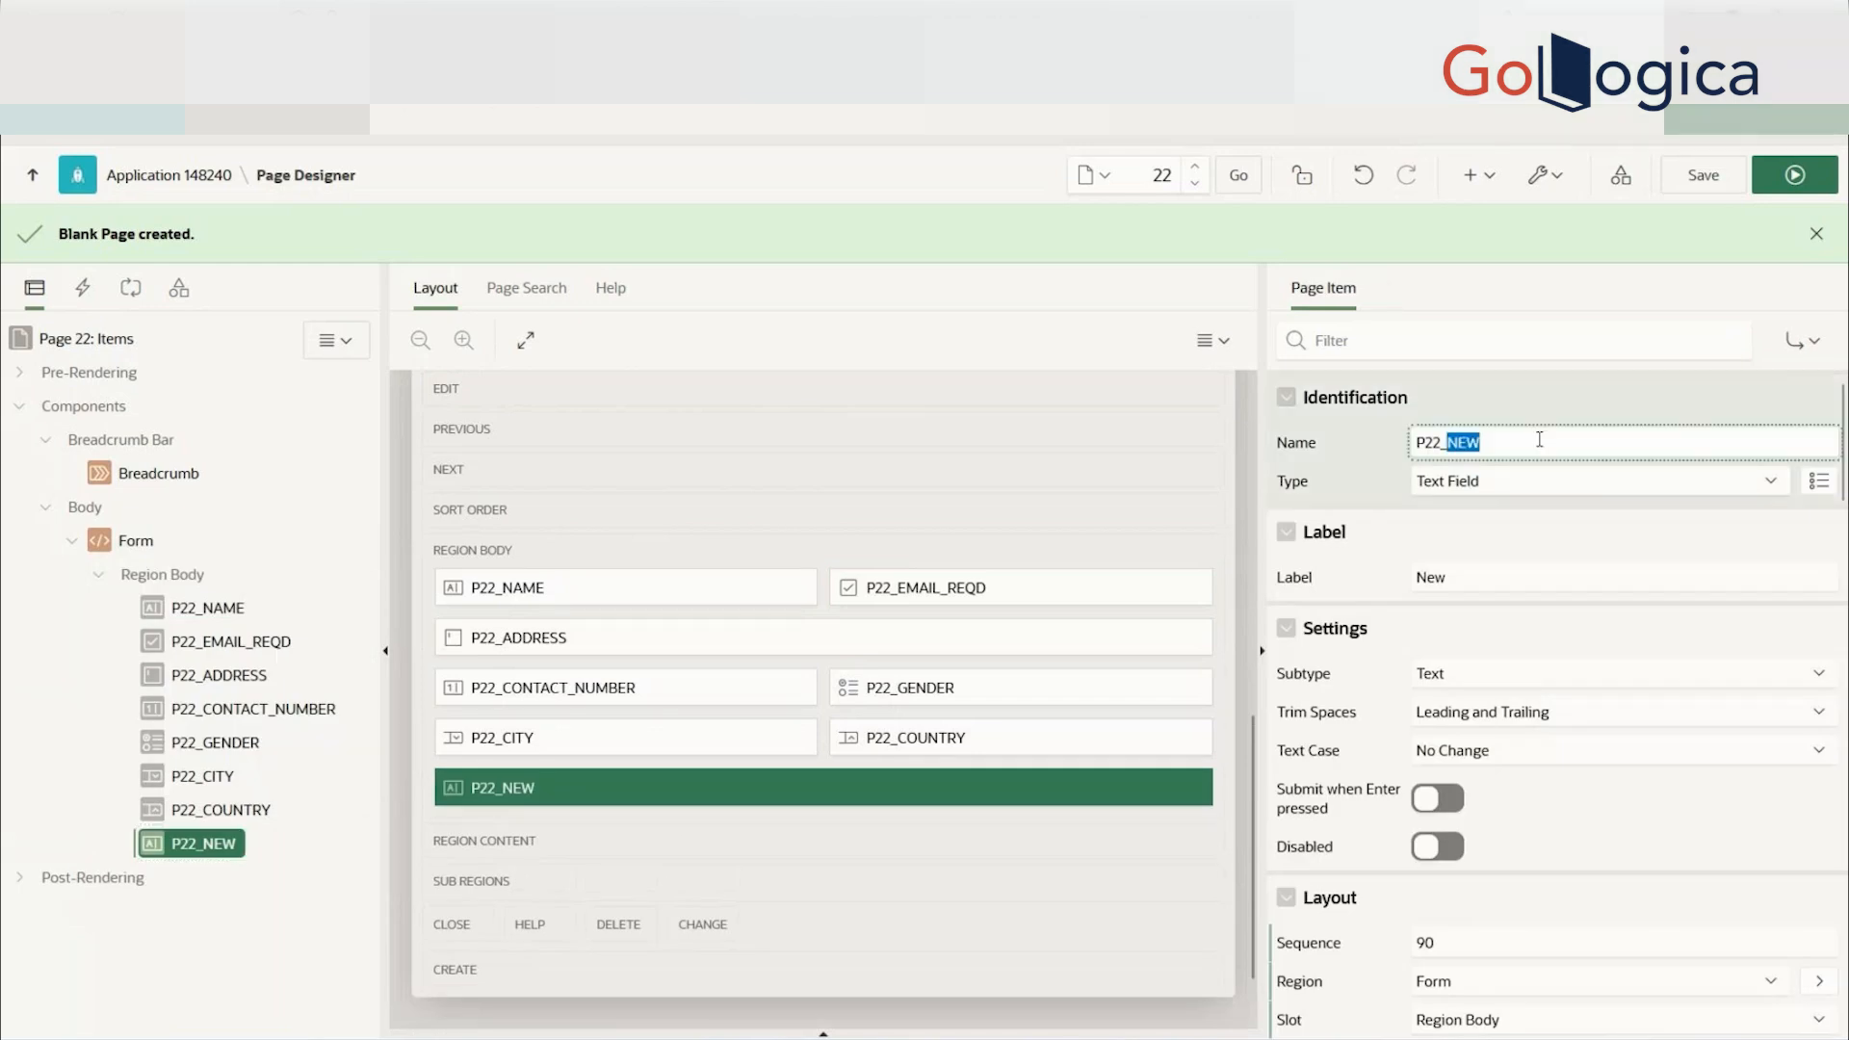
type("EM")
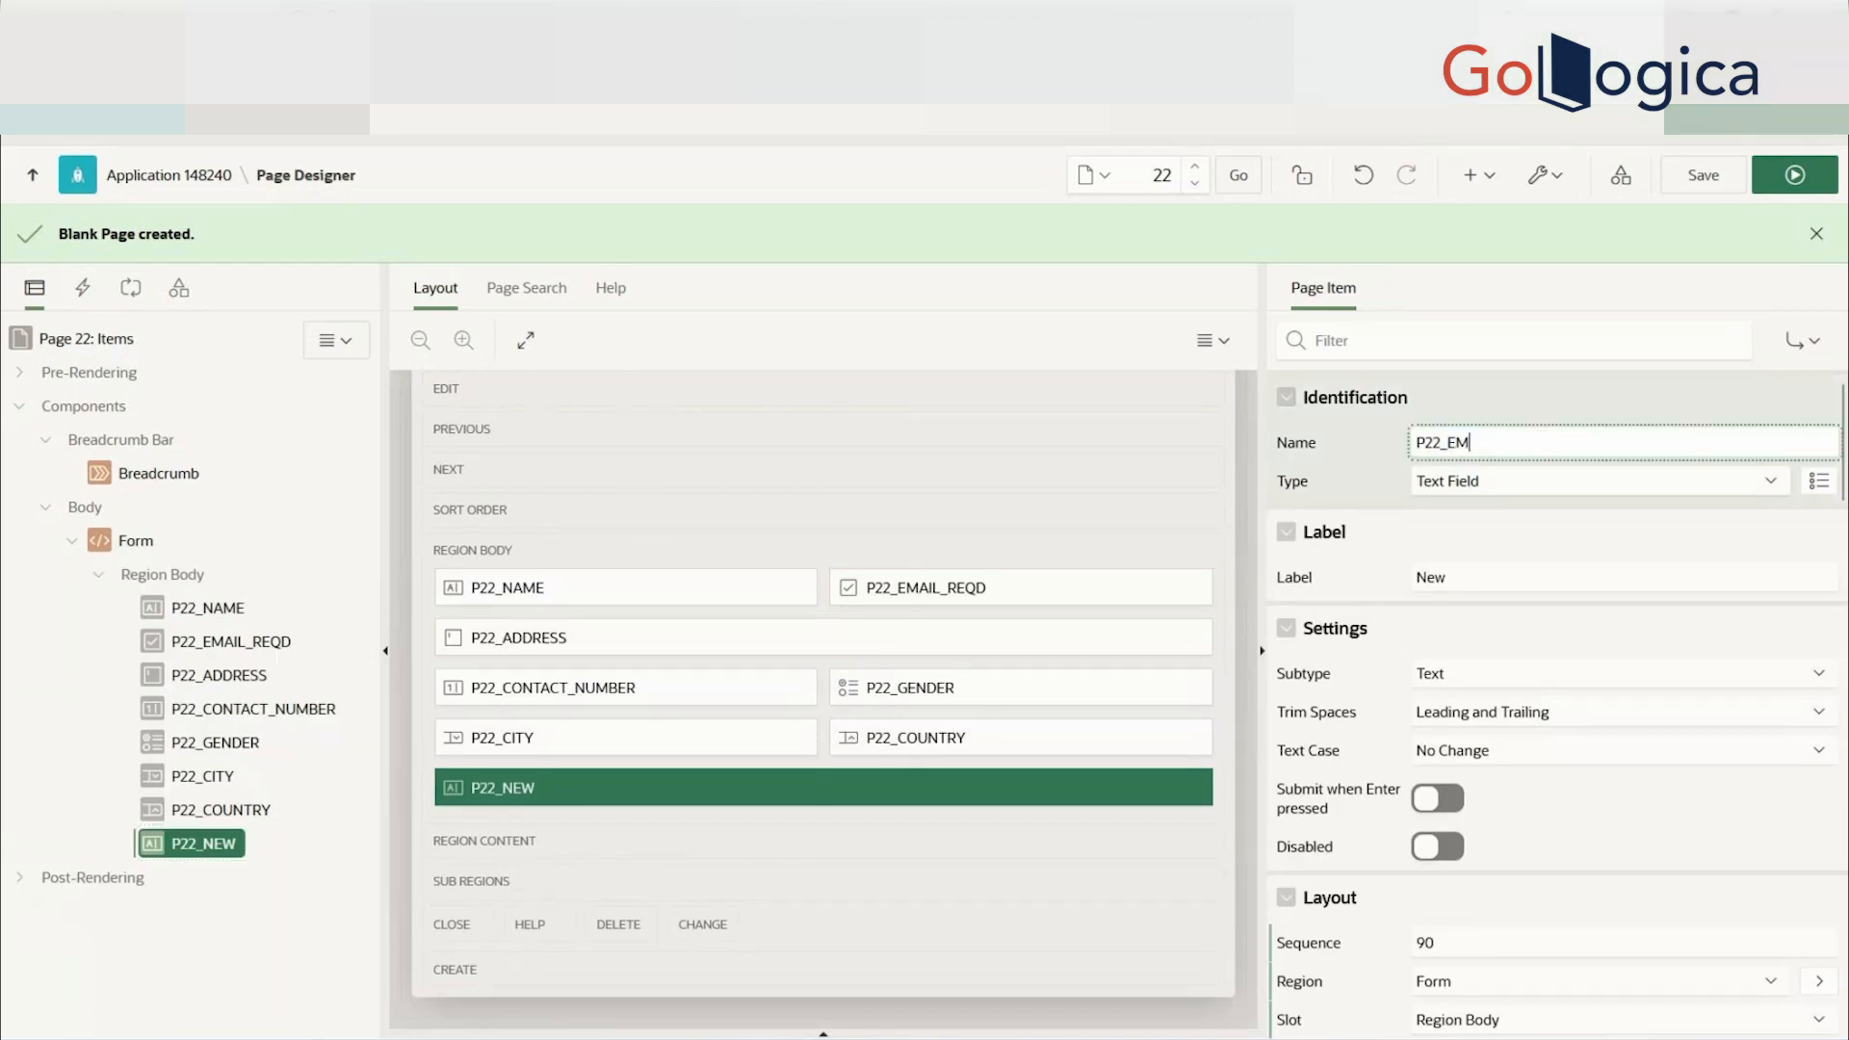
type("AIL")
key("Tab")
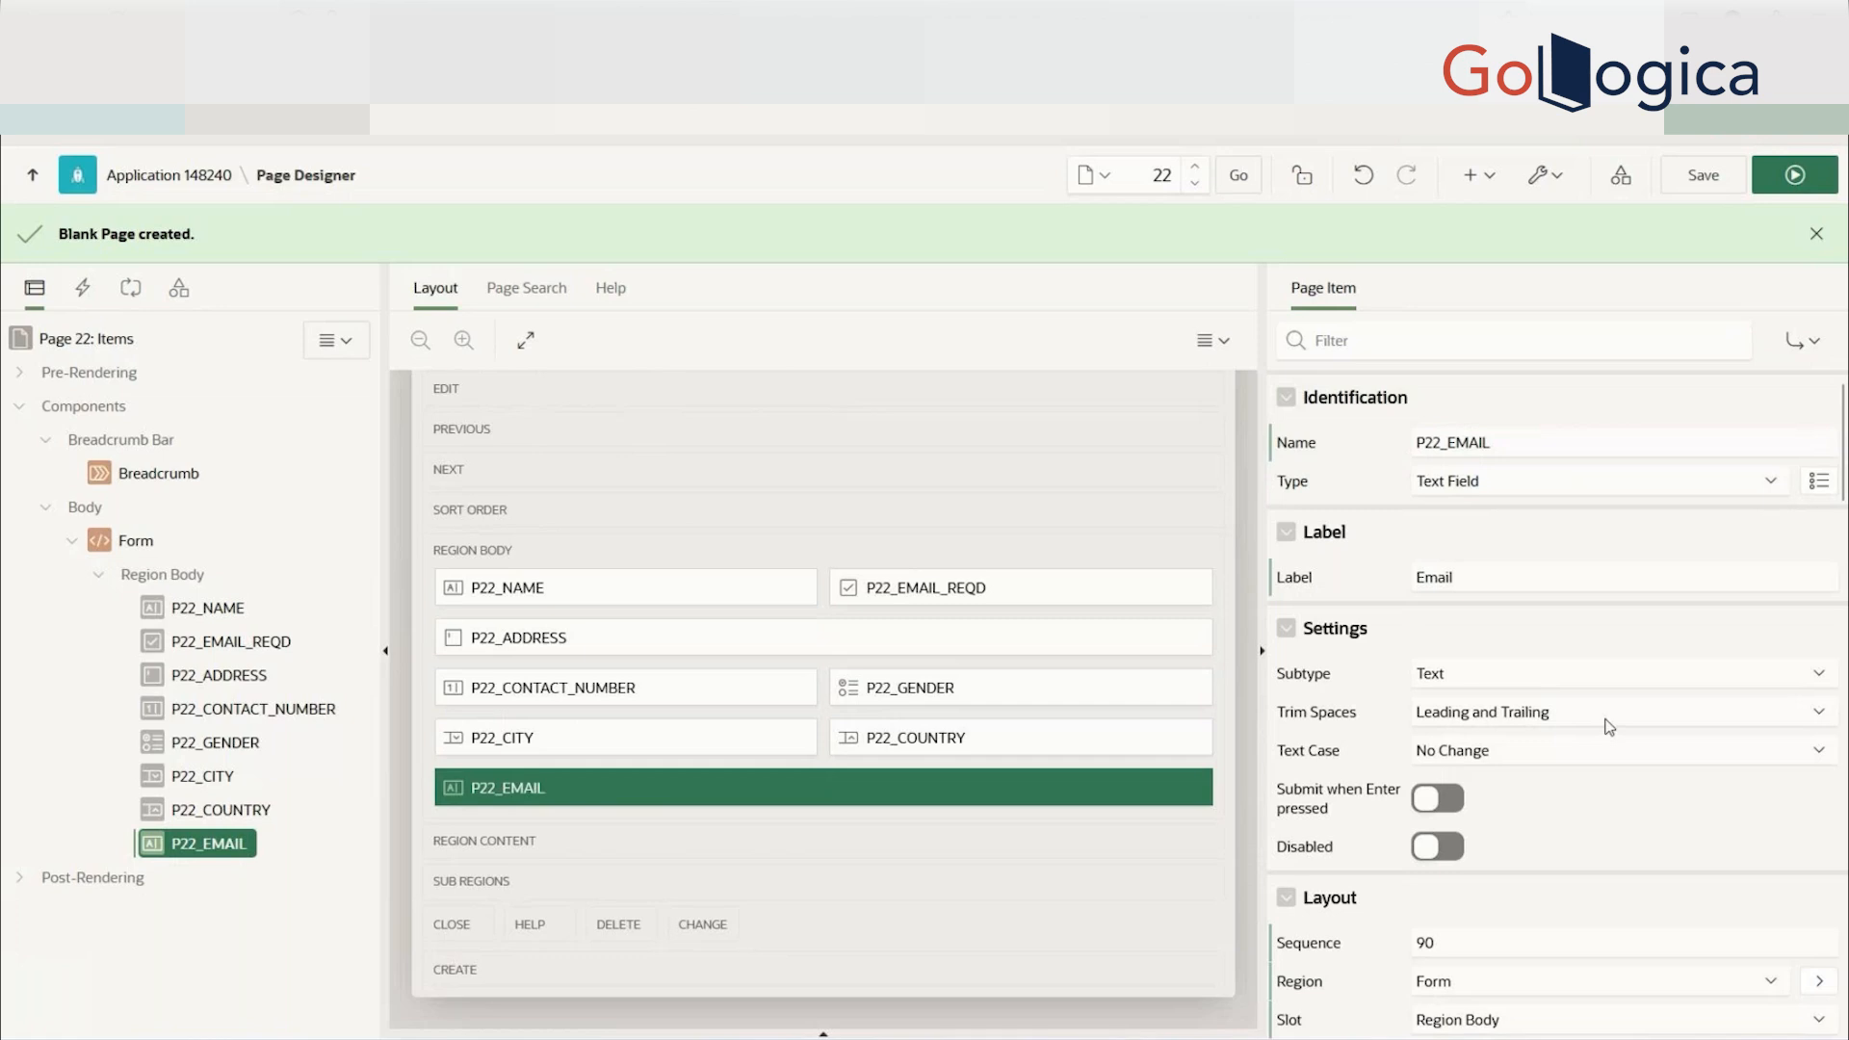
left_click(1829, 177)
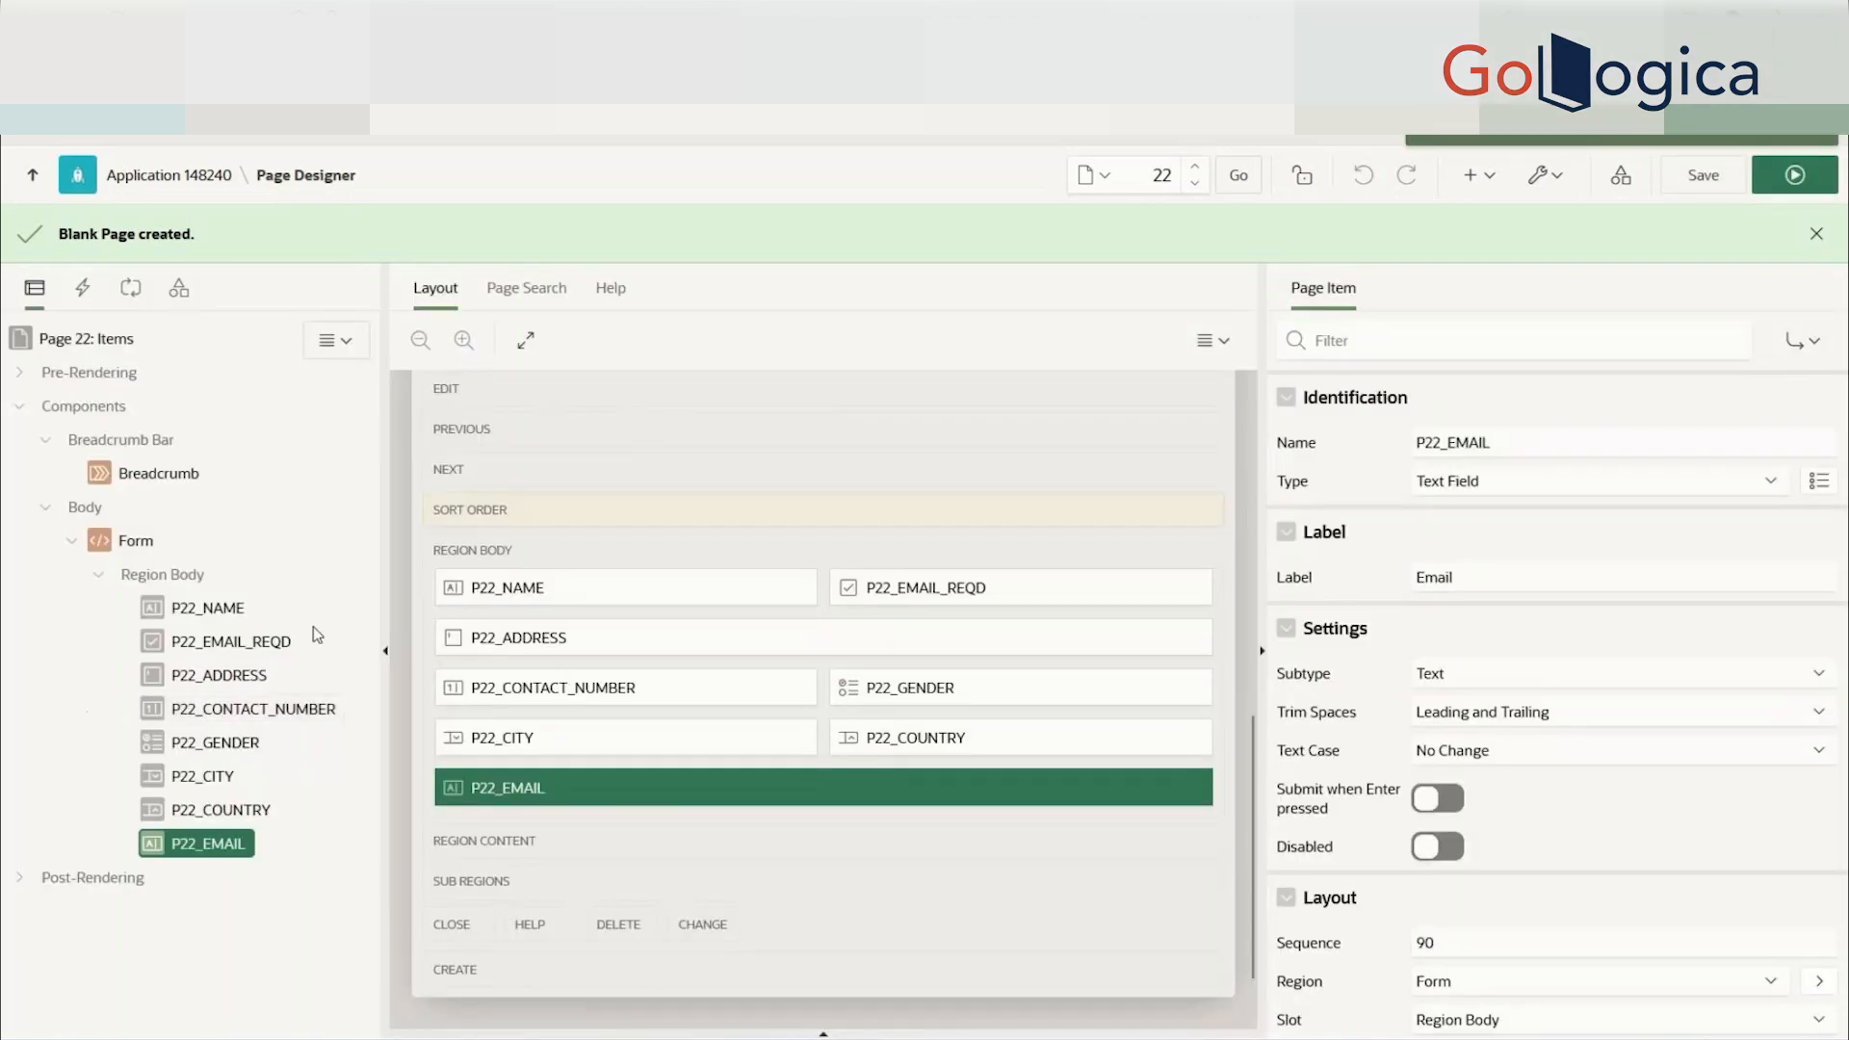
- Run the Items page again, try the Email field, and reselect P22_EMAIL in Page Designer
left_click(1795, 177)
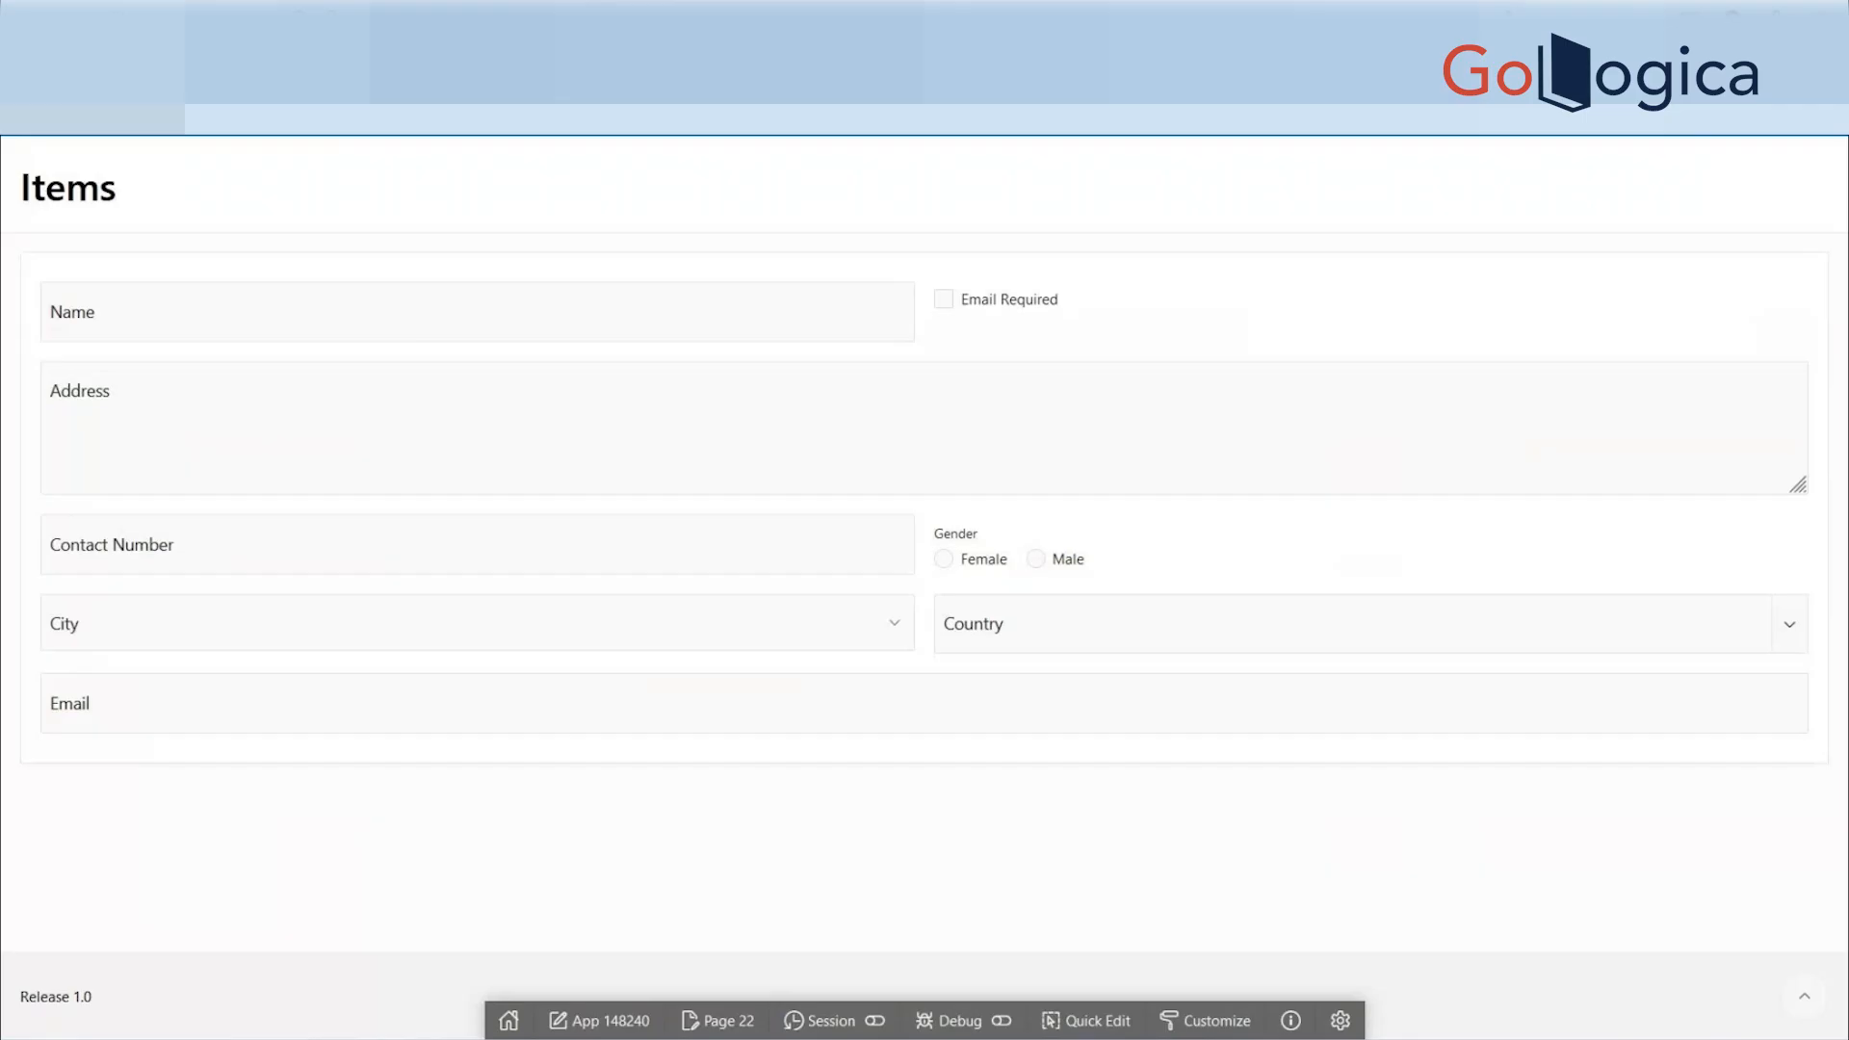
left_click(165, 718)
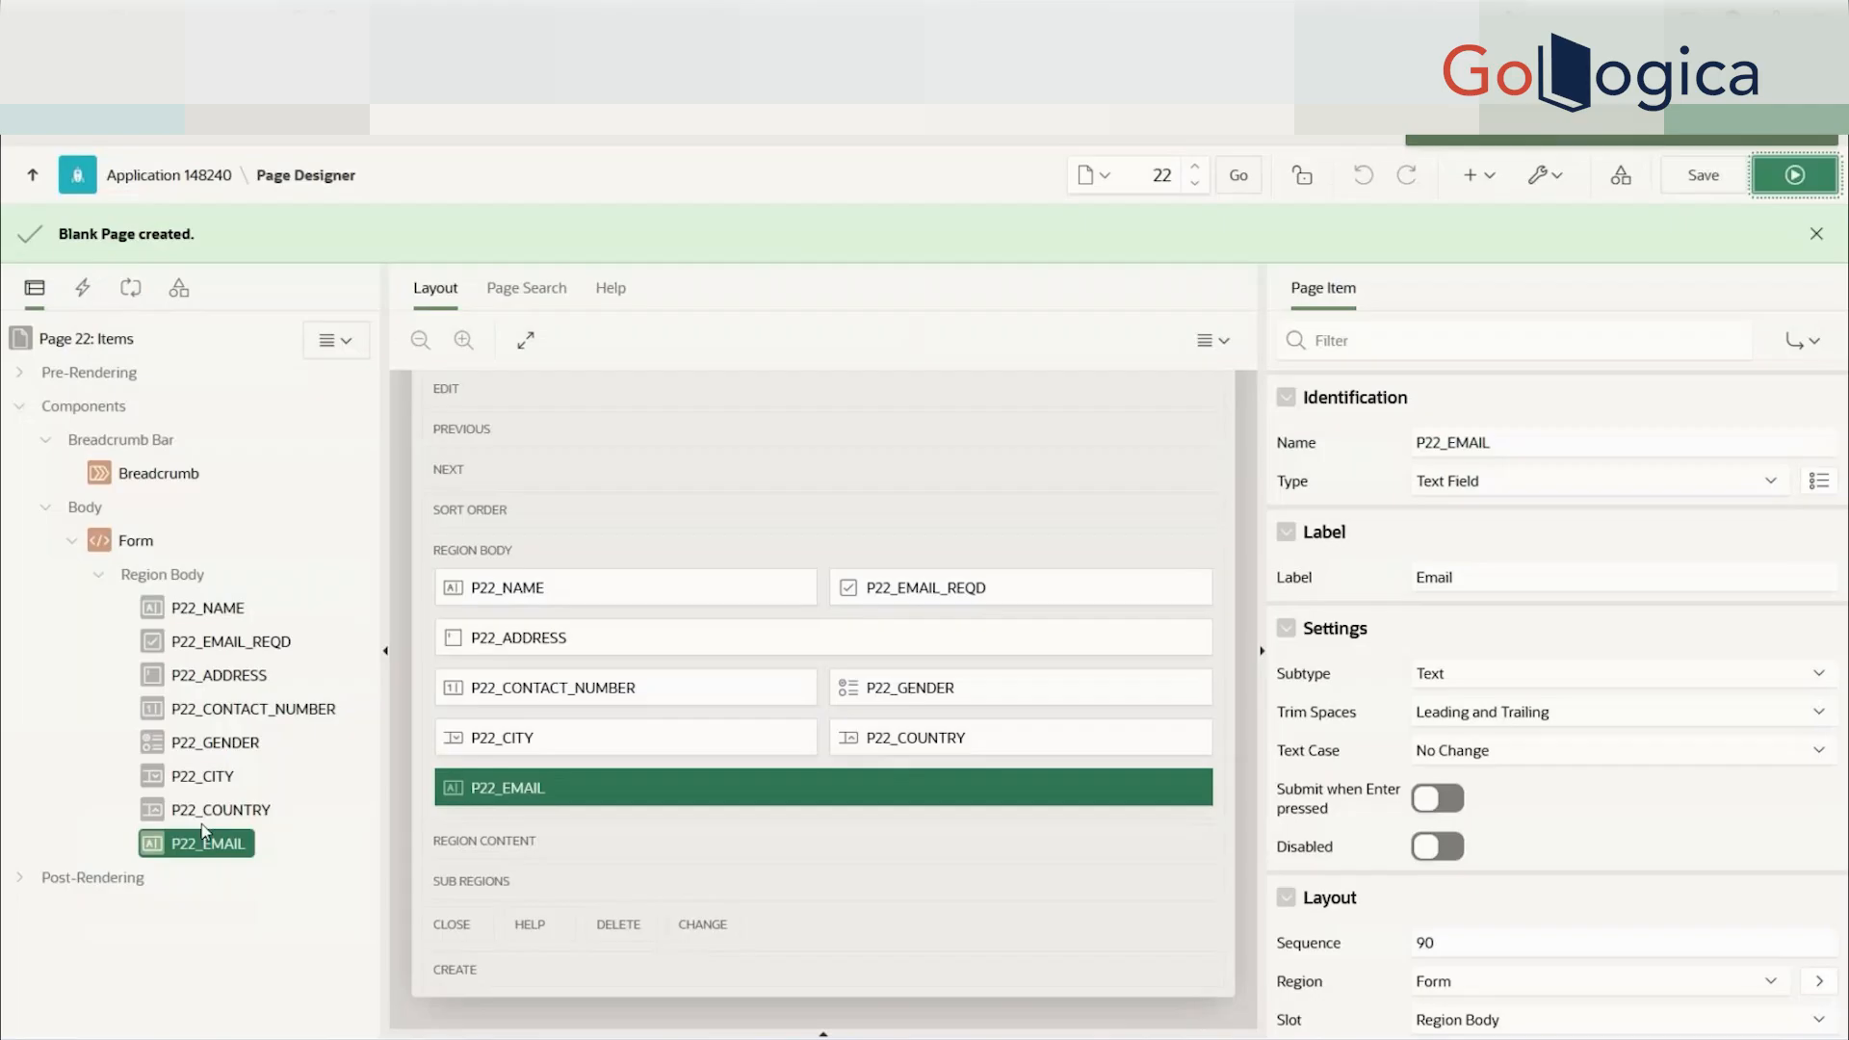
left_click(218, 845)
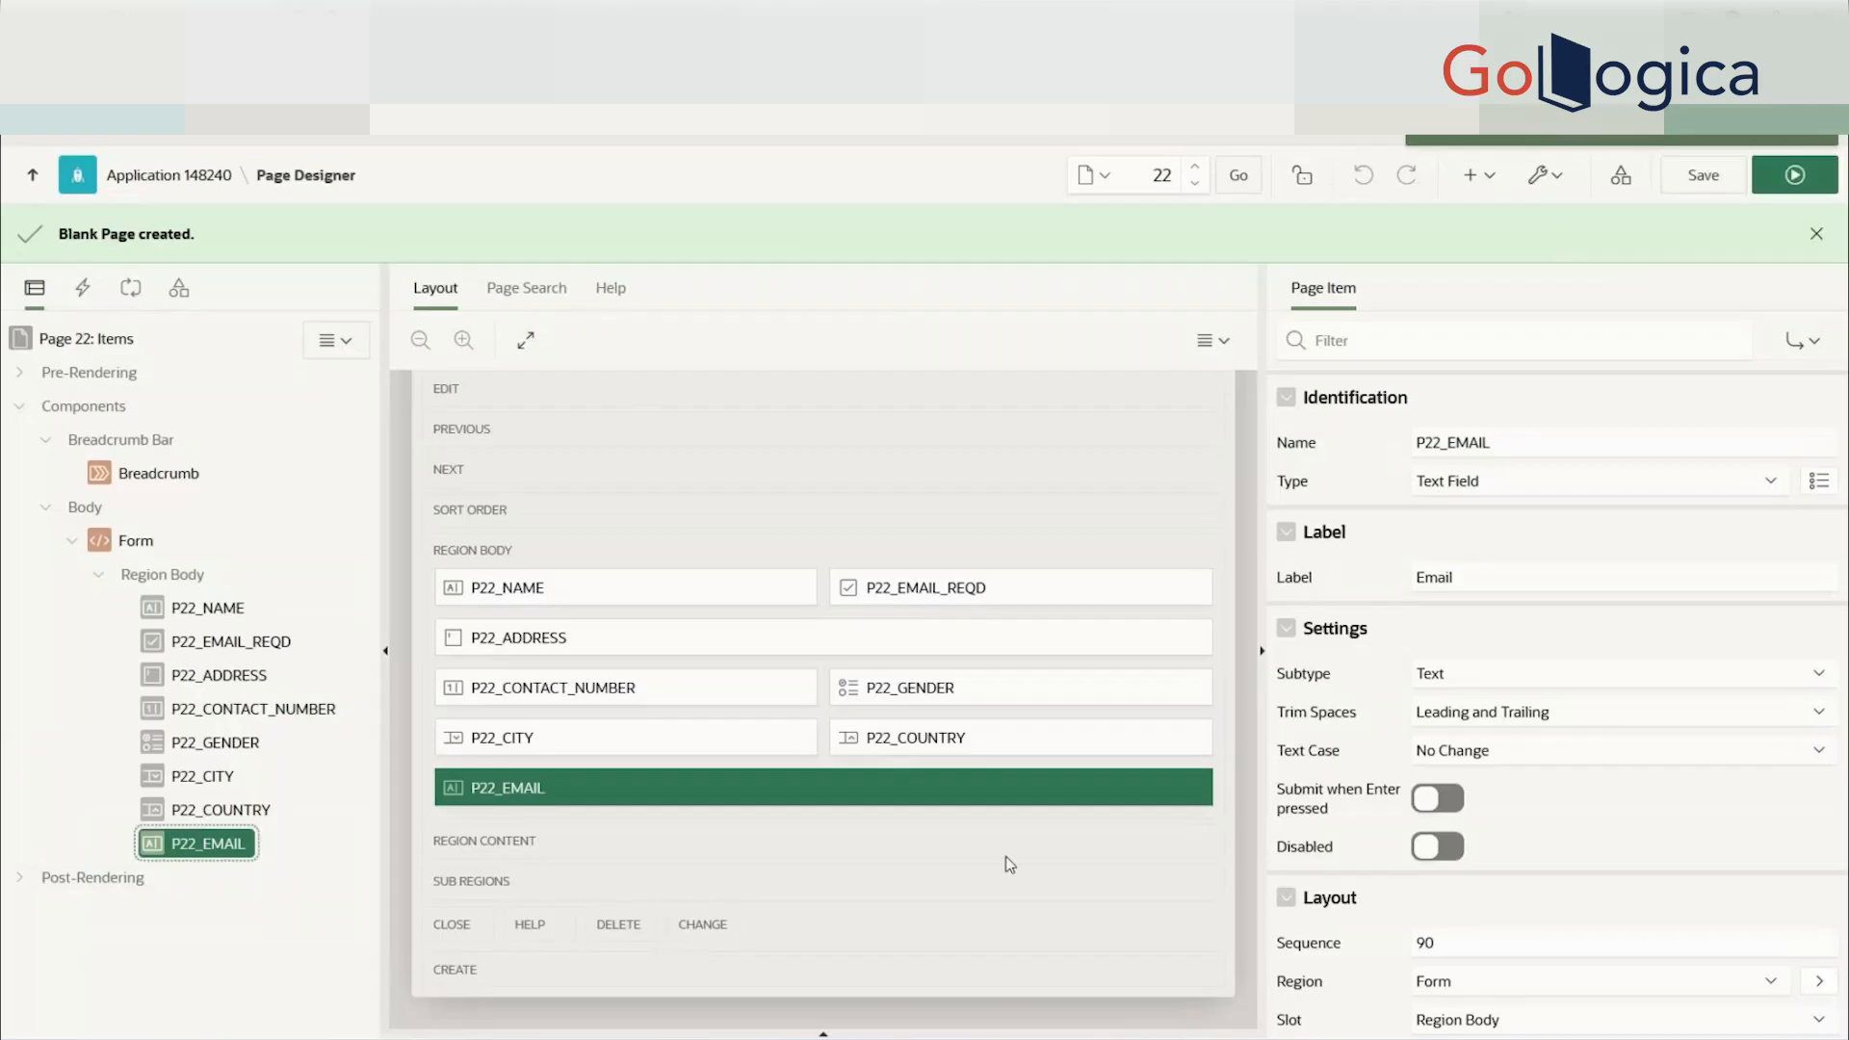
- Move the P22_EMAIL item directly after P22_EMAIL_REQD in the Form region body and save the page
left_click(1448, 950)
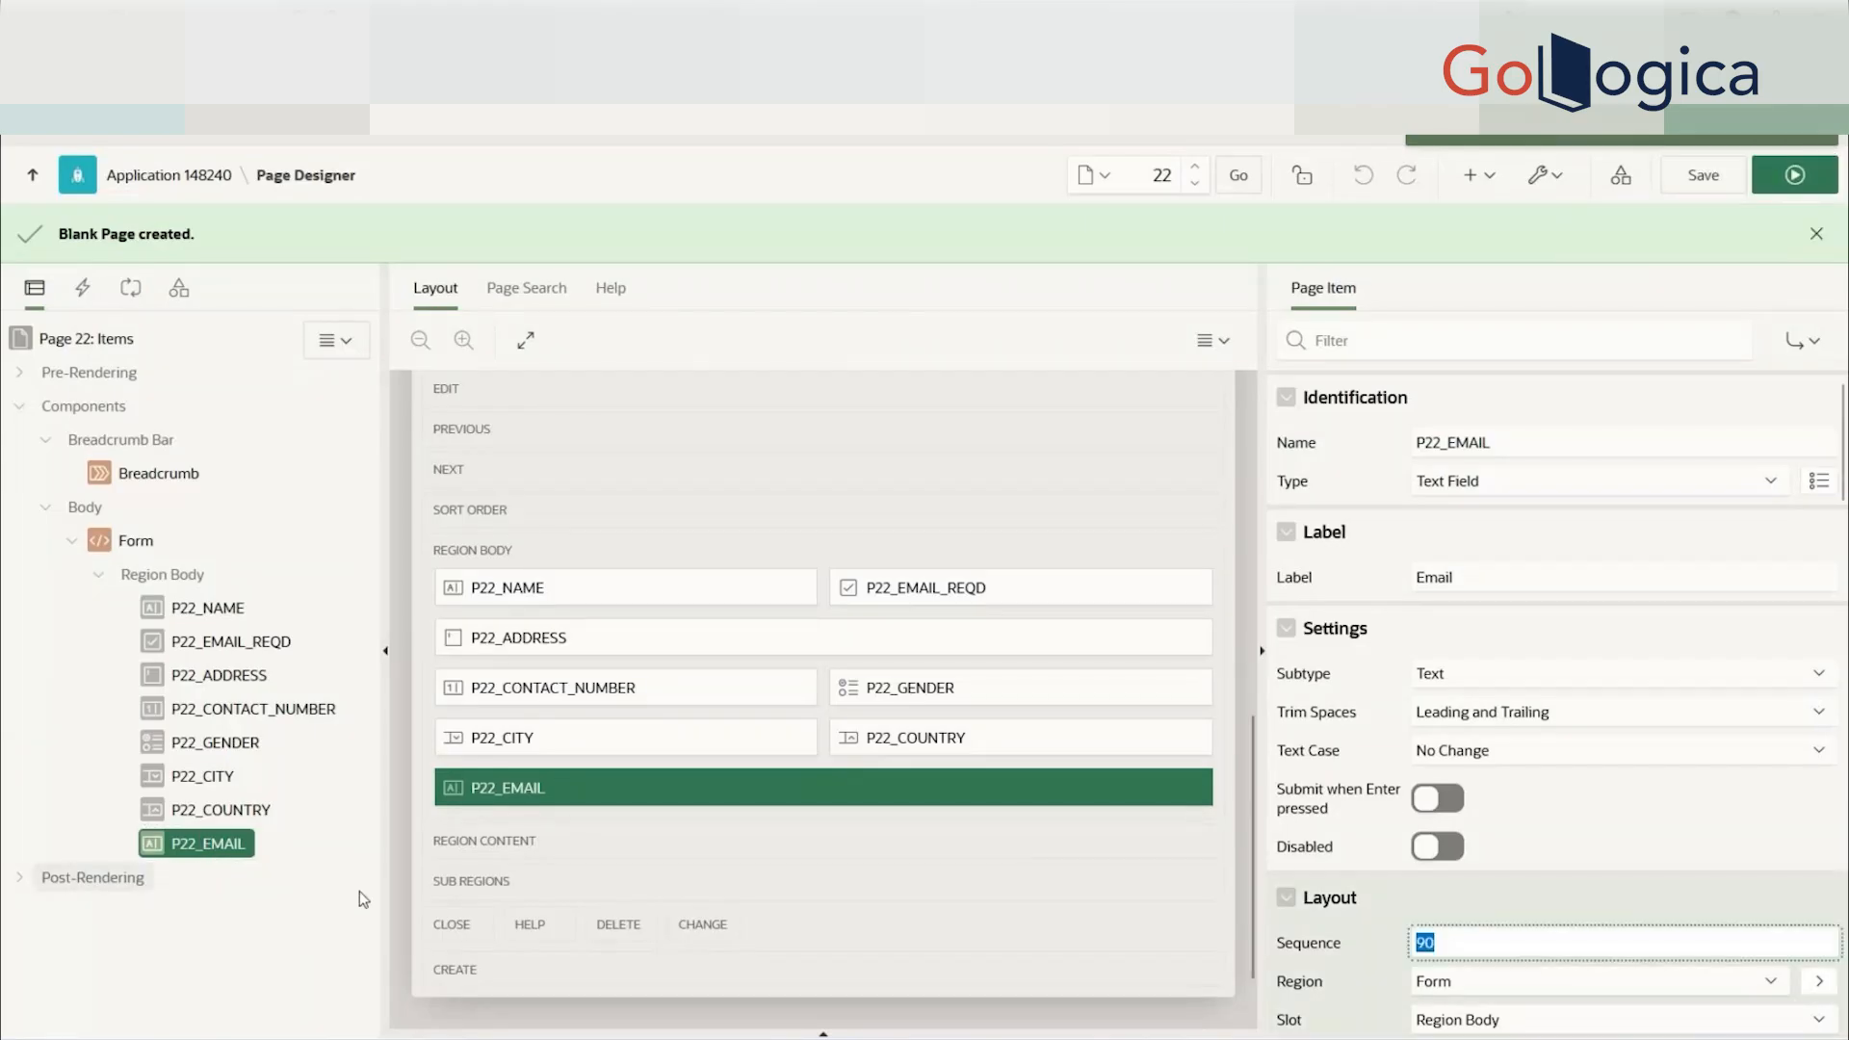
left_click_drag(162, 841, 213, 682)
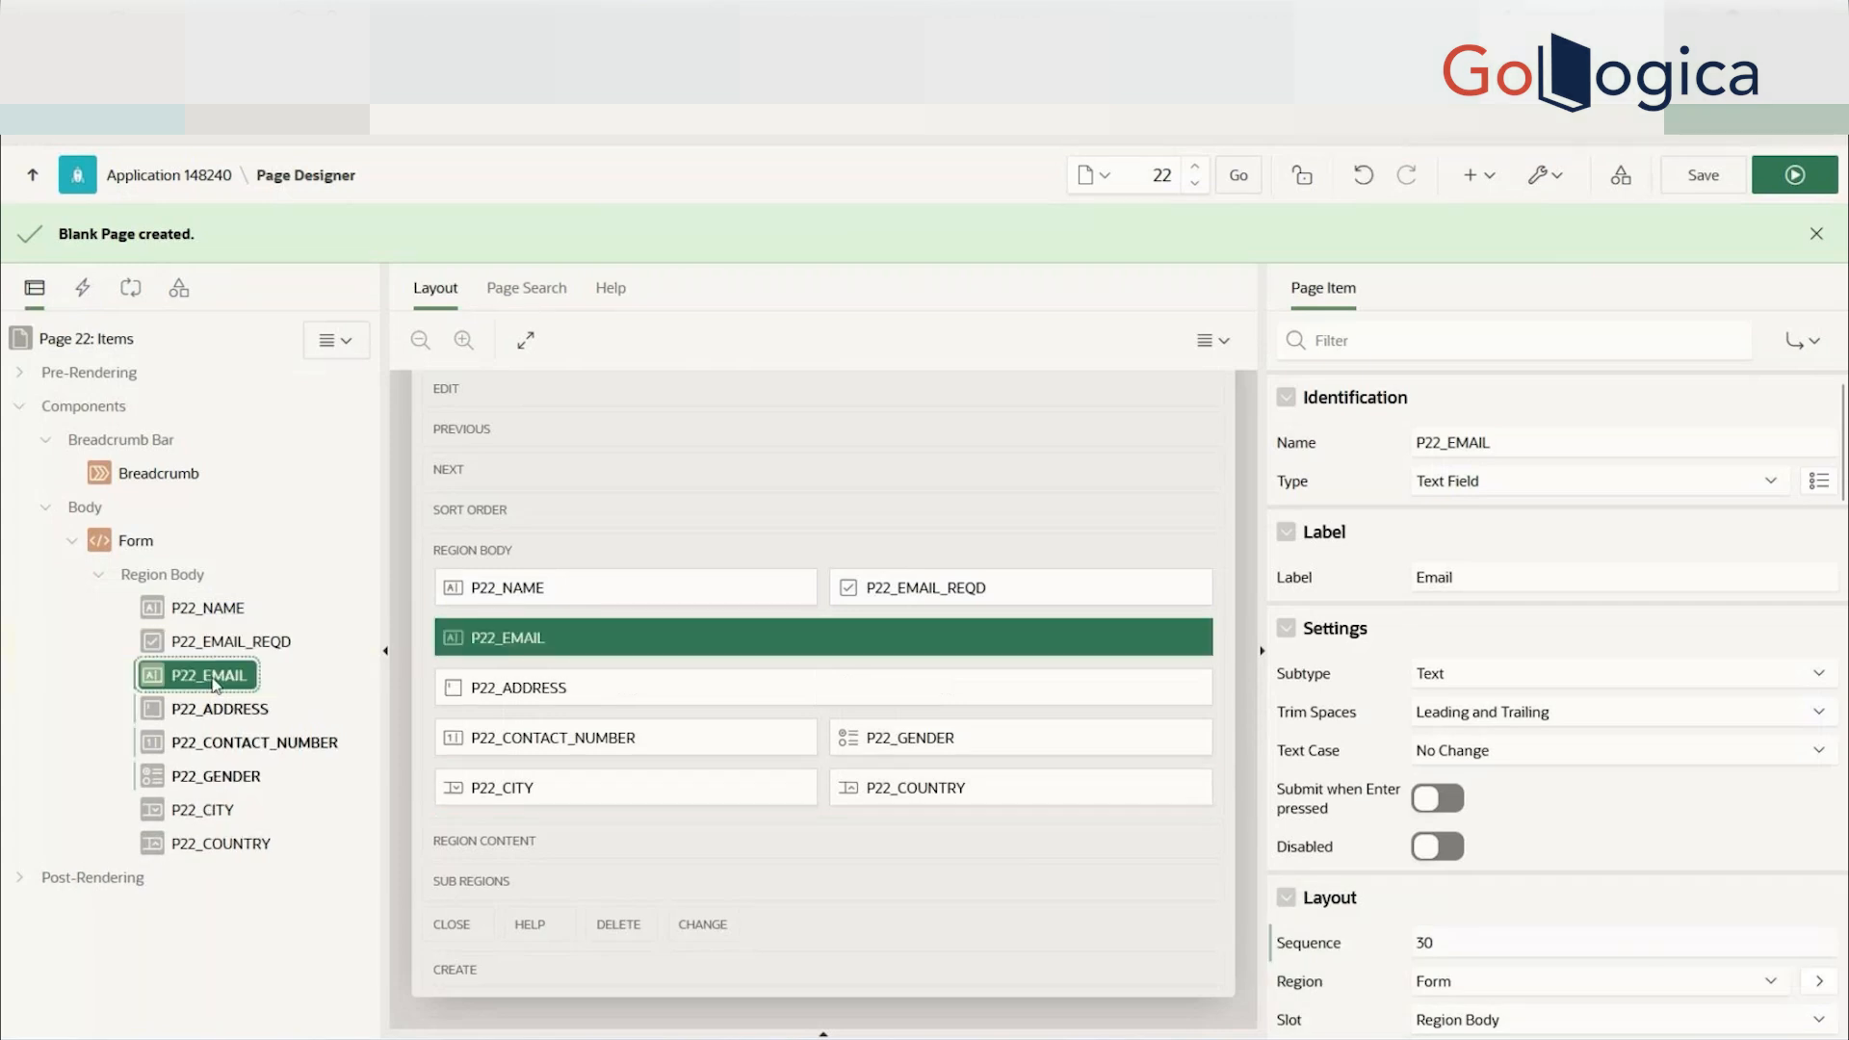
left_click(1702, 180)
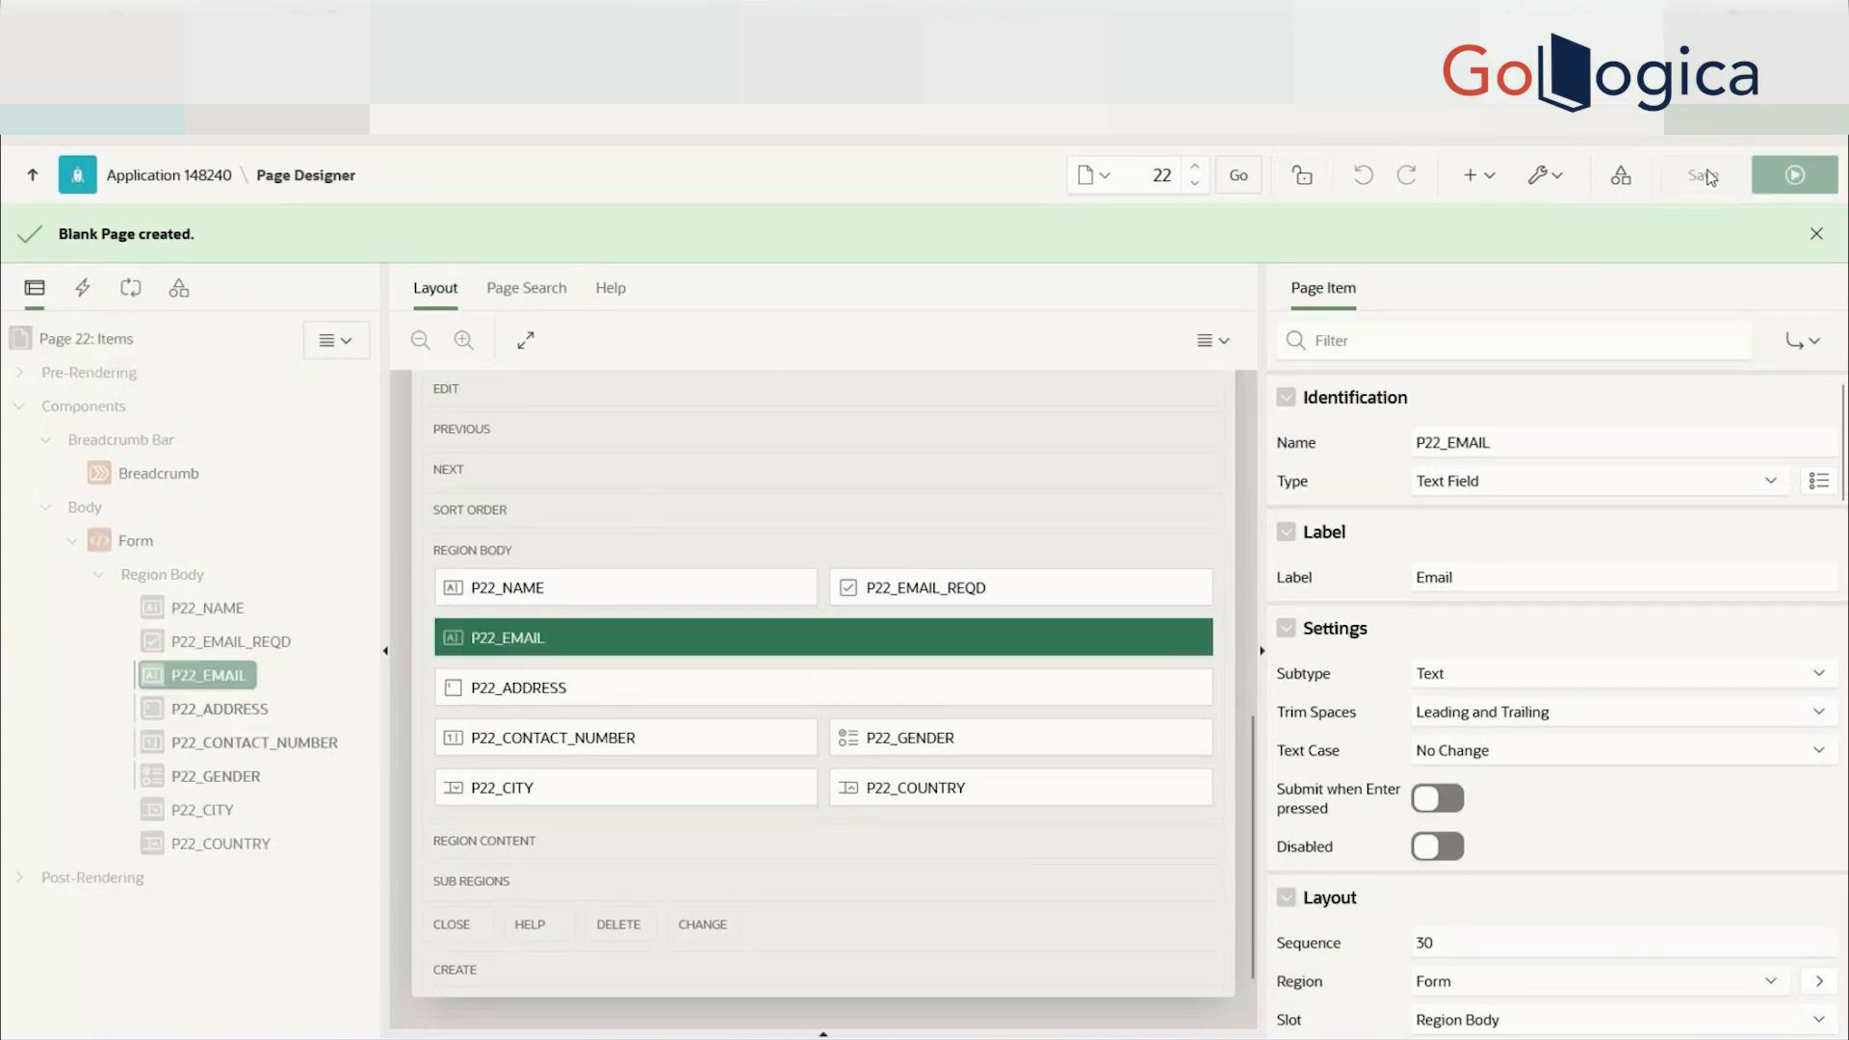
- Turn off Start New Row for P22_EMAIL and run the page to check the form
scroll(1495, 853, "down", 2)
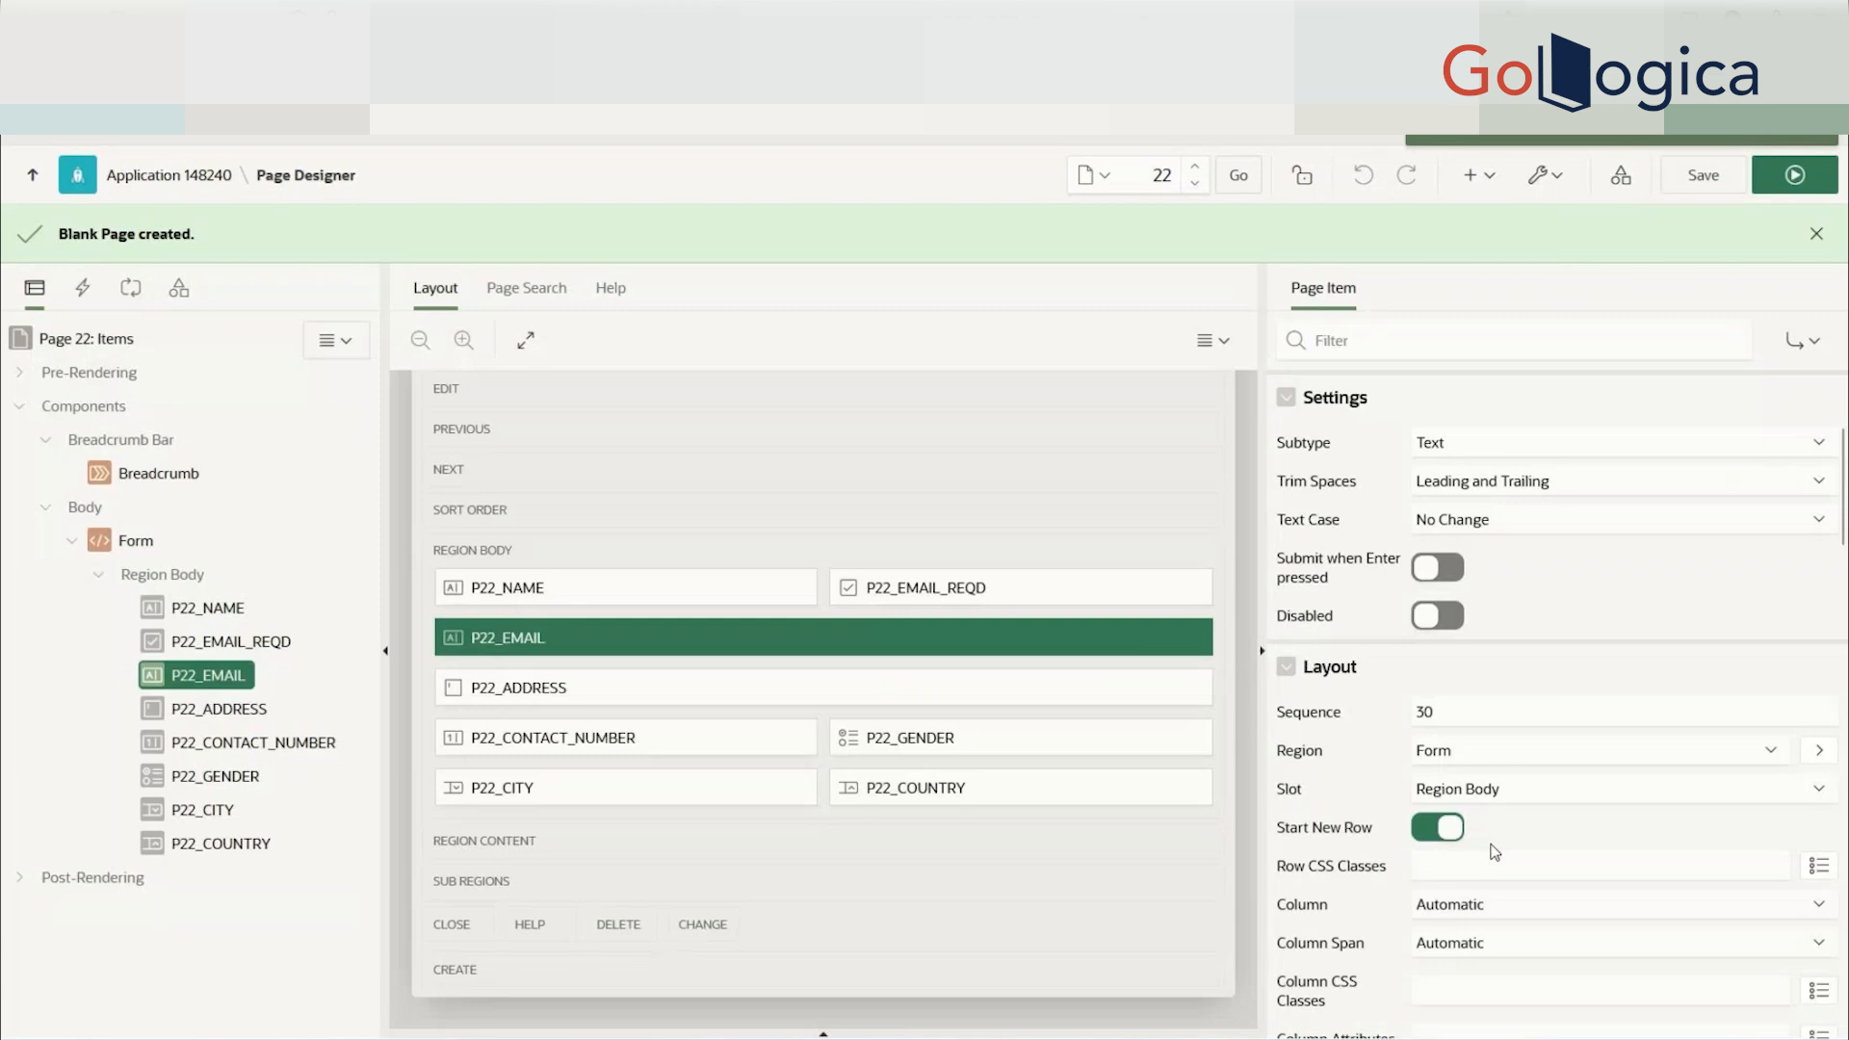
left_click(1444, 828)
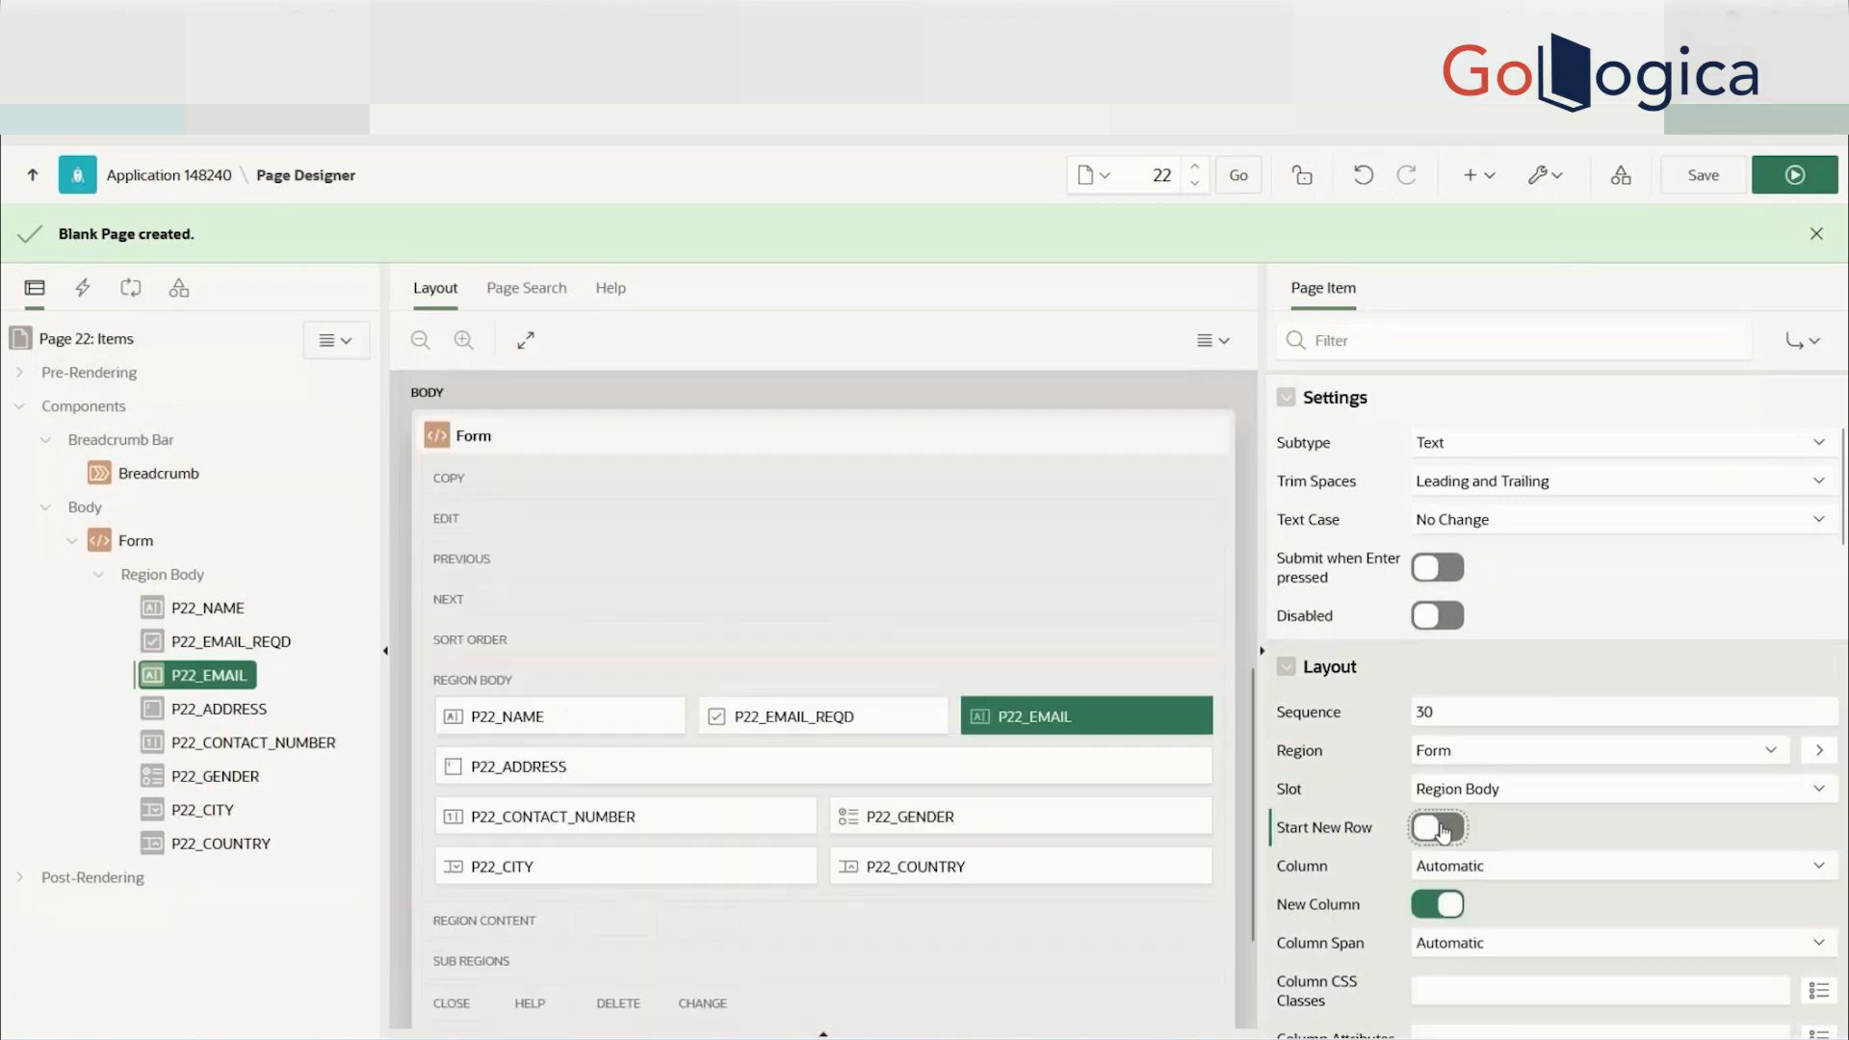
left_click(1793, 178)
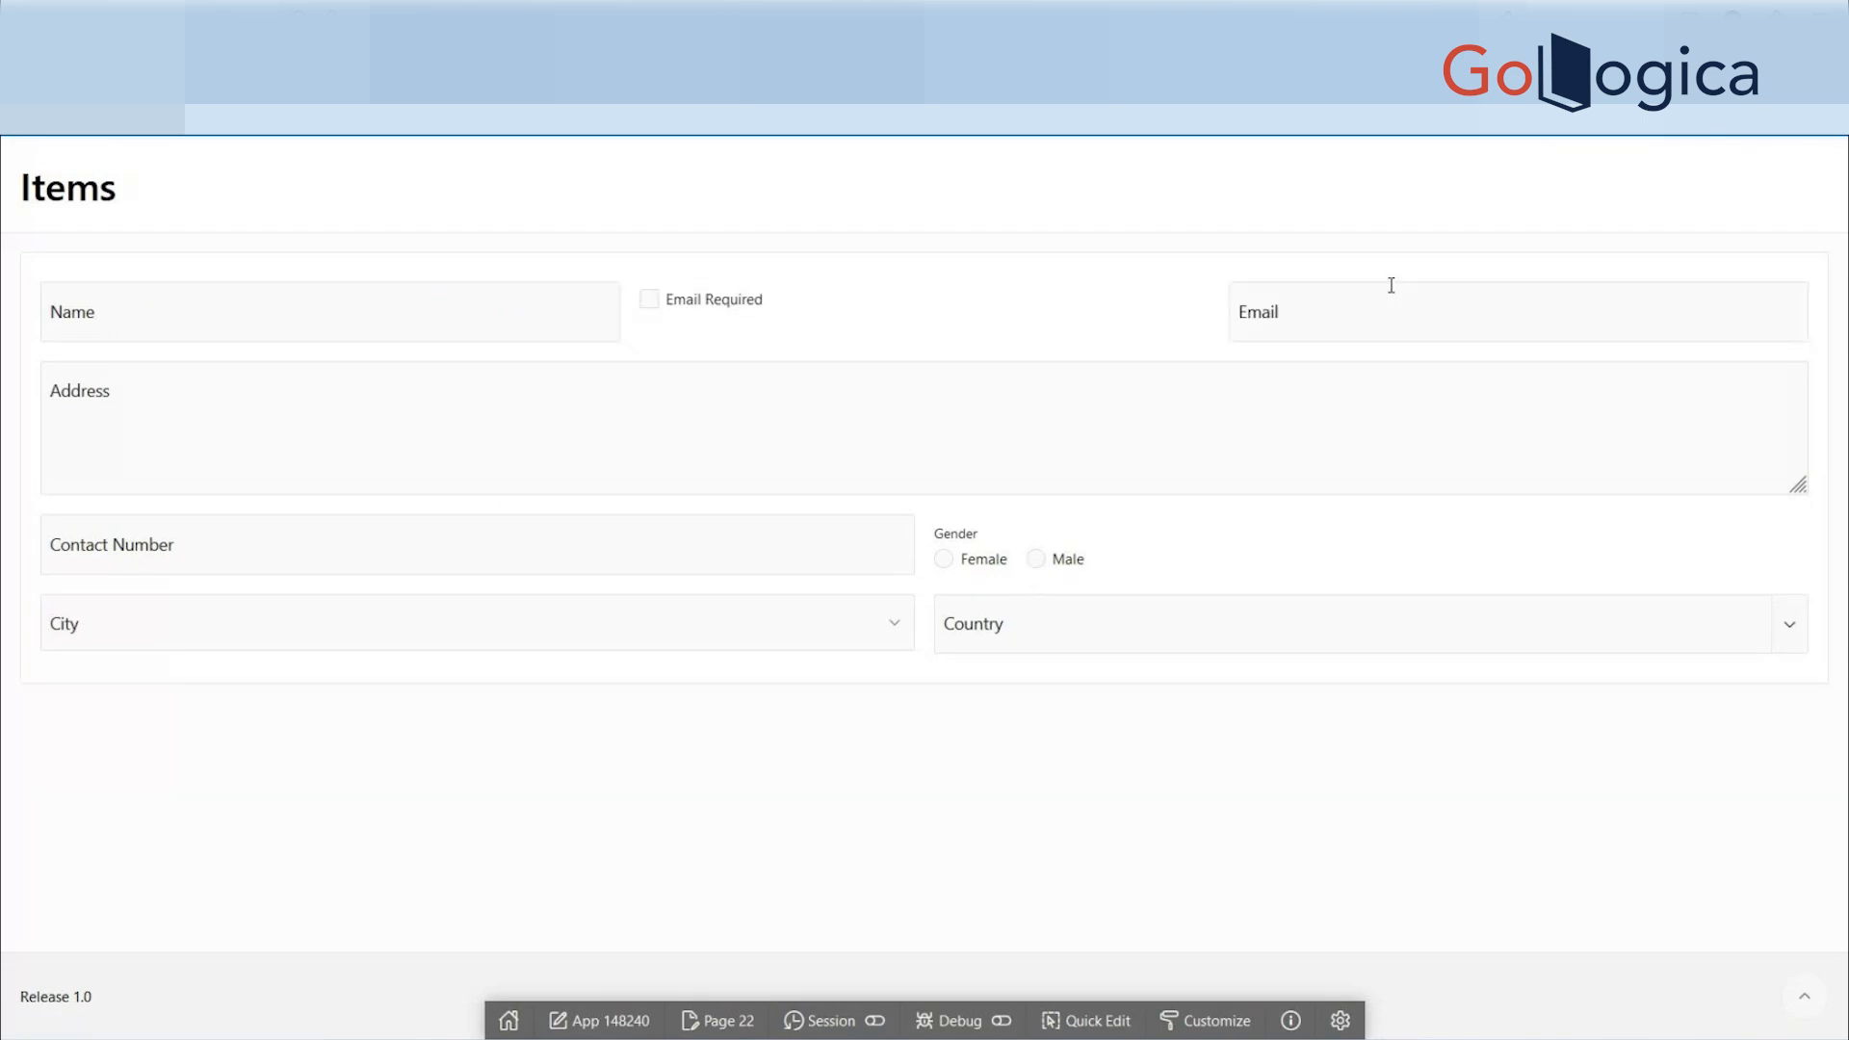
left_click(1391, 285)
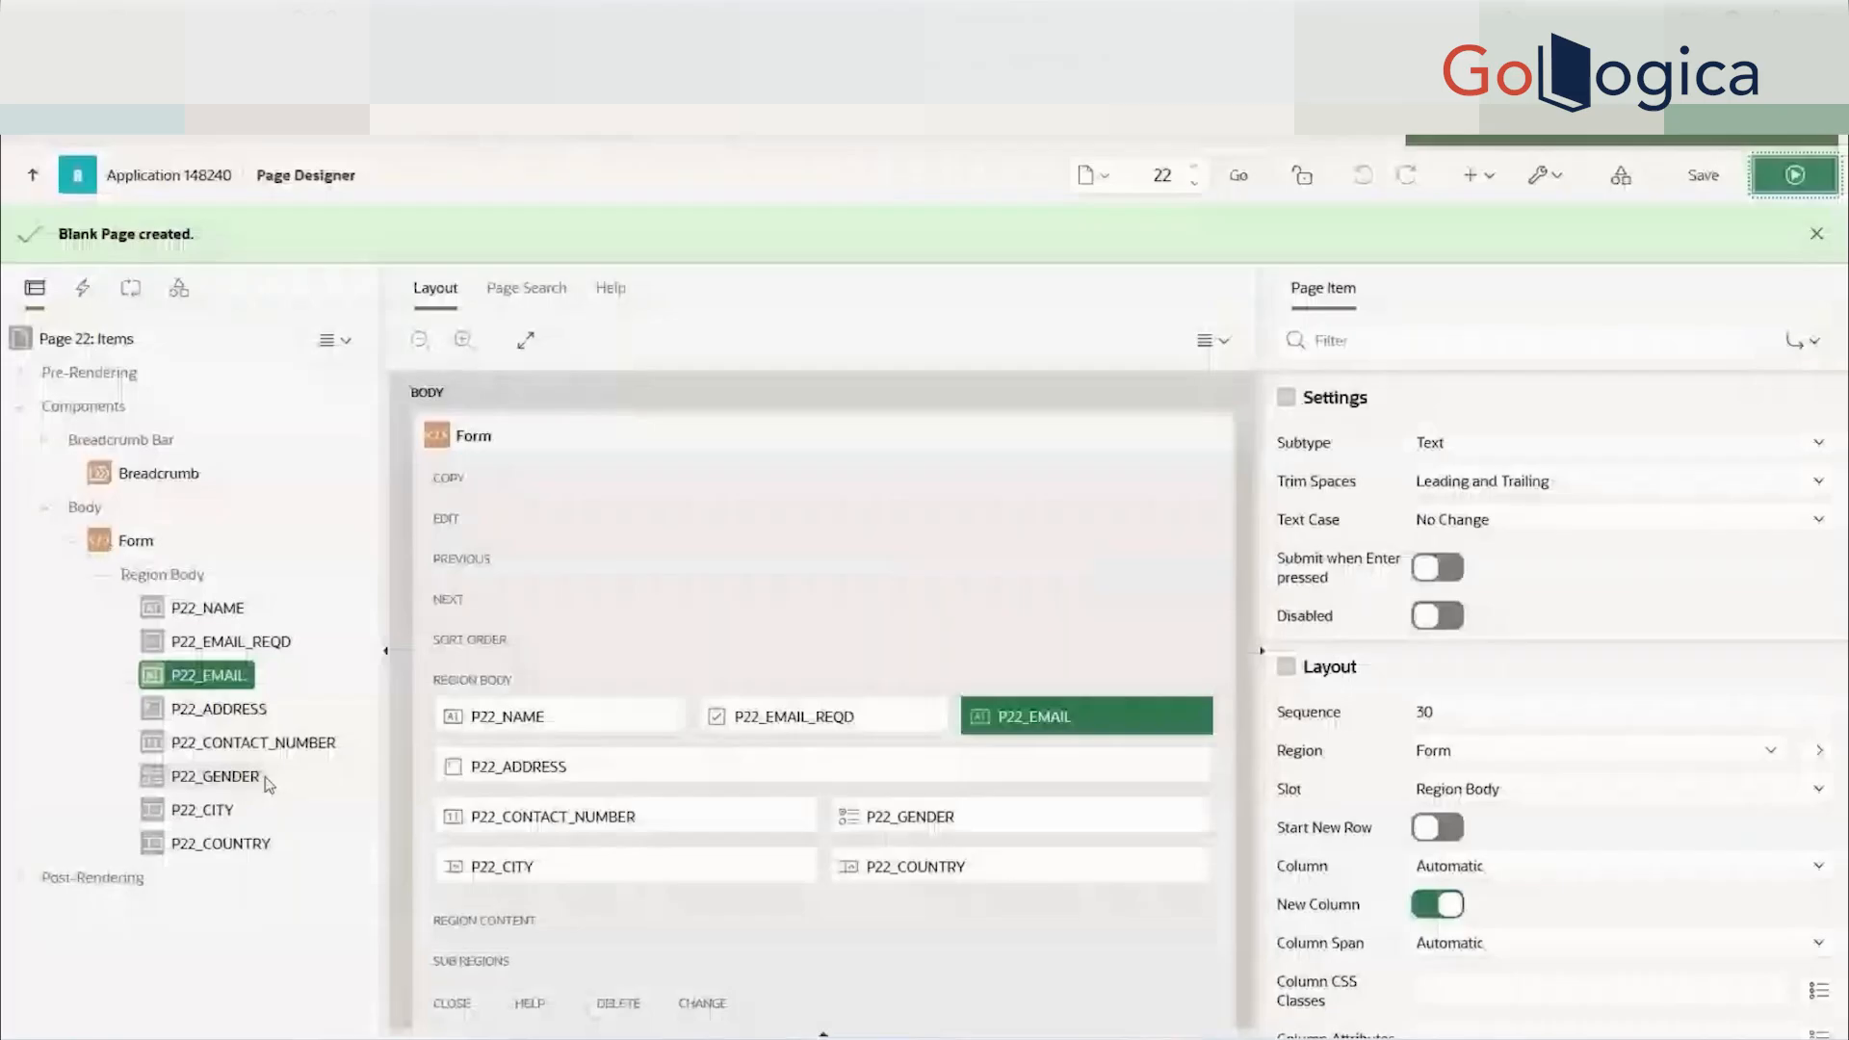
- Move P22_EMAIL between P22_NAME and P22_EMAIL_REQD, save, and run the page
left_click_drag(231, 675, 222, 640)
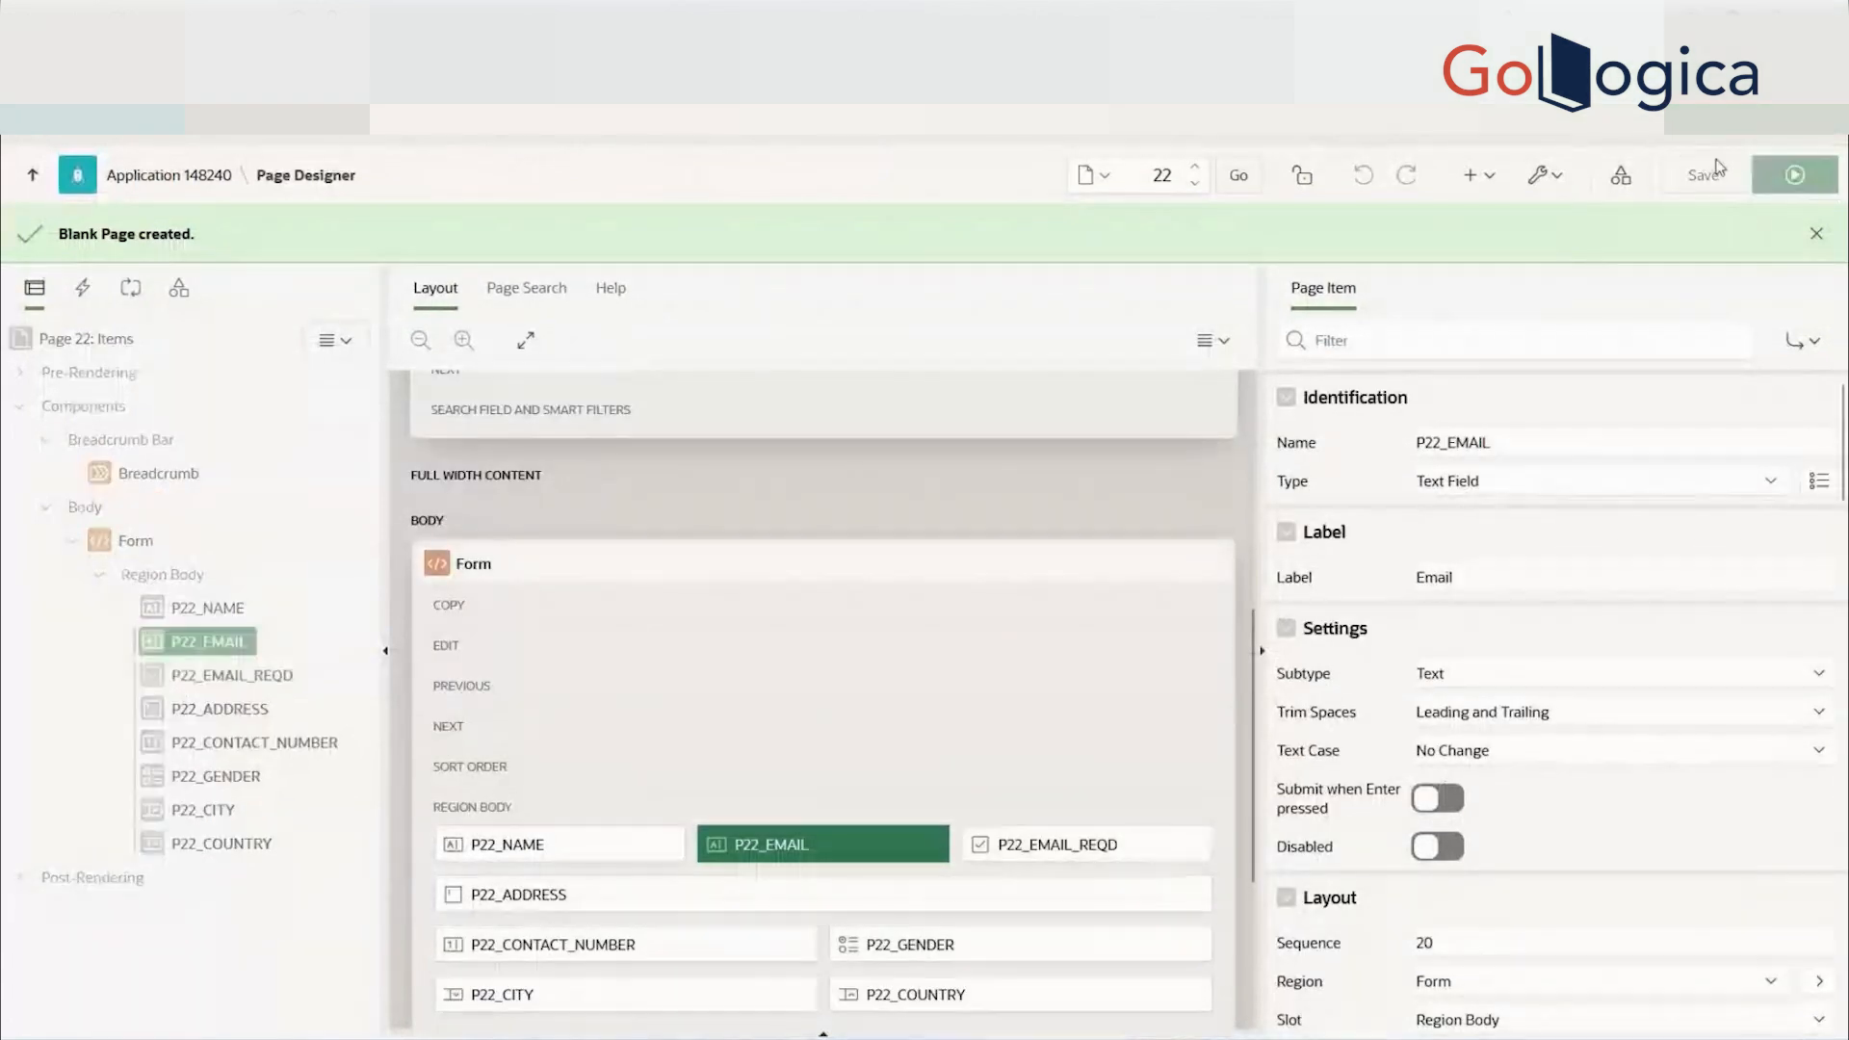
left_click(1797, 174)
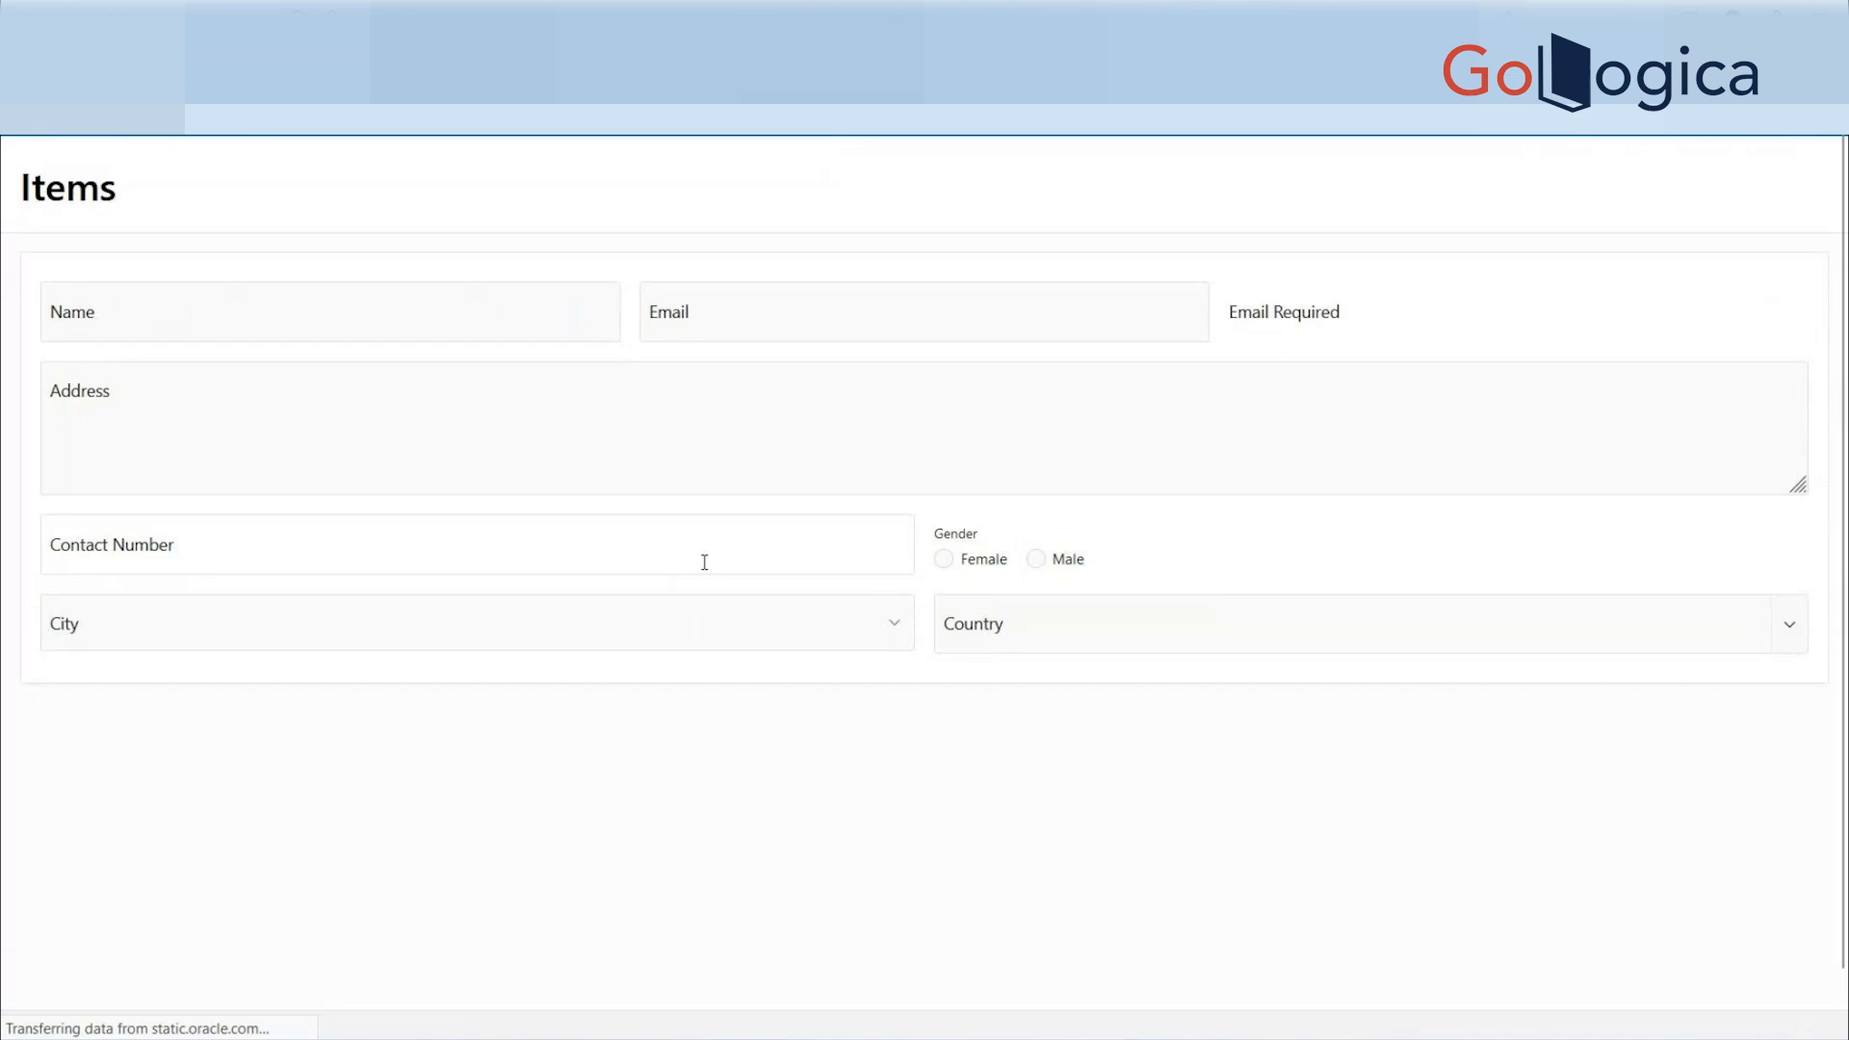
left_click(971, 304)
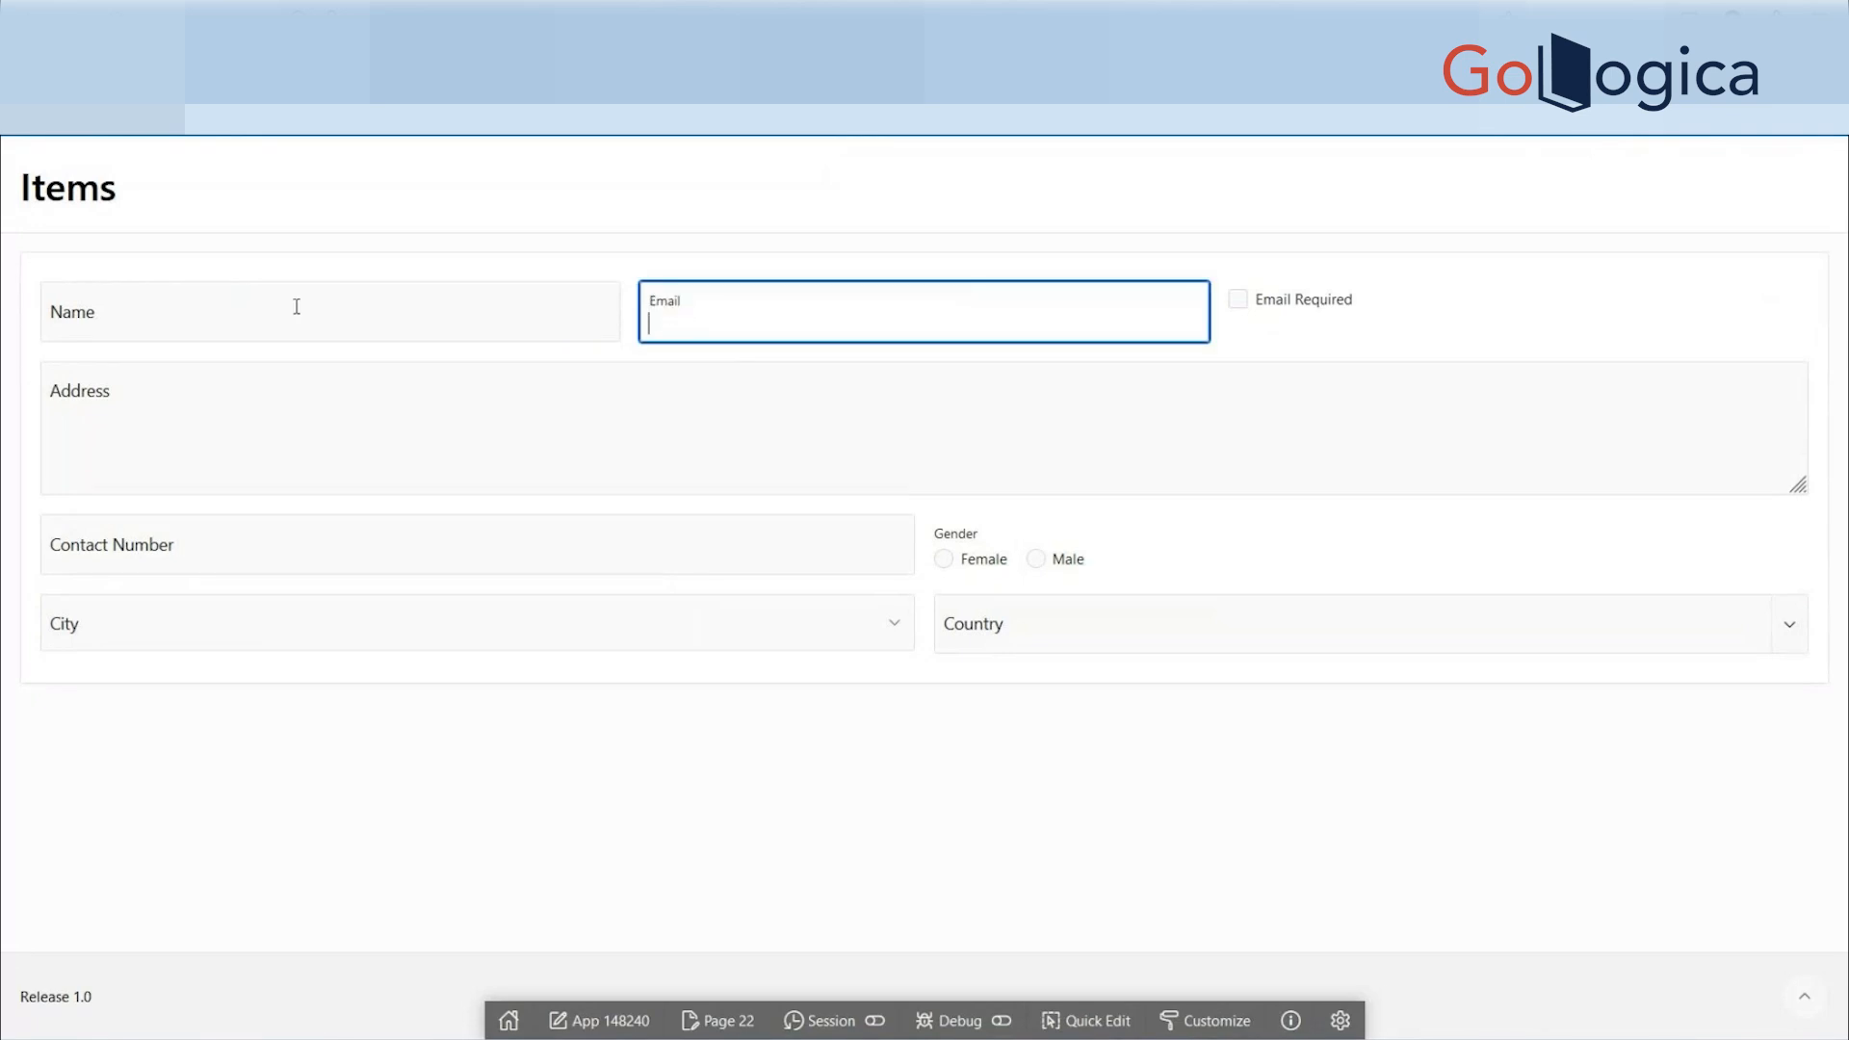
- Examine how the Name and Email fields sit beside each other in the first row of the running form
left_click(367, 305)
left_click(747, 305)
left_click(520, 310)
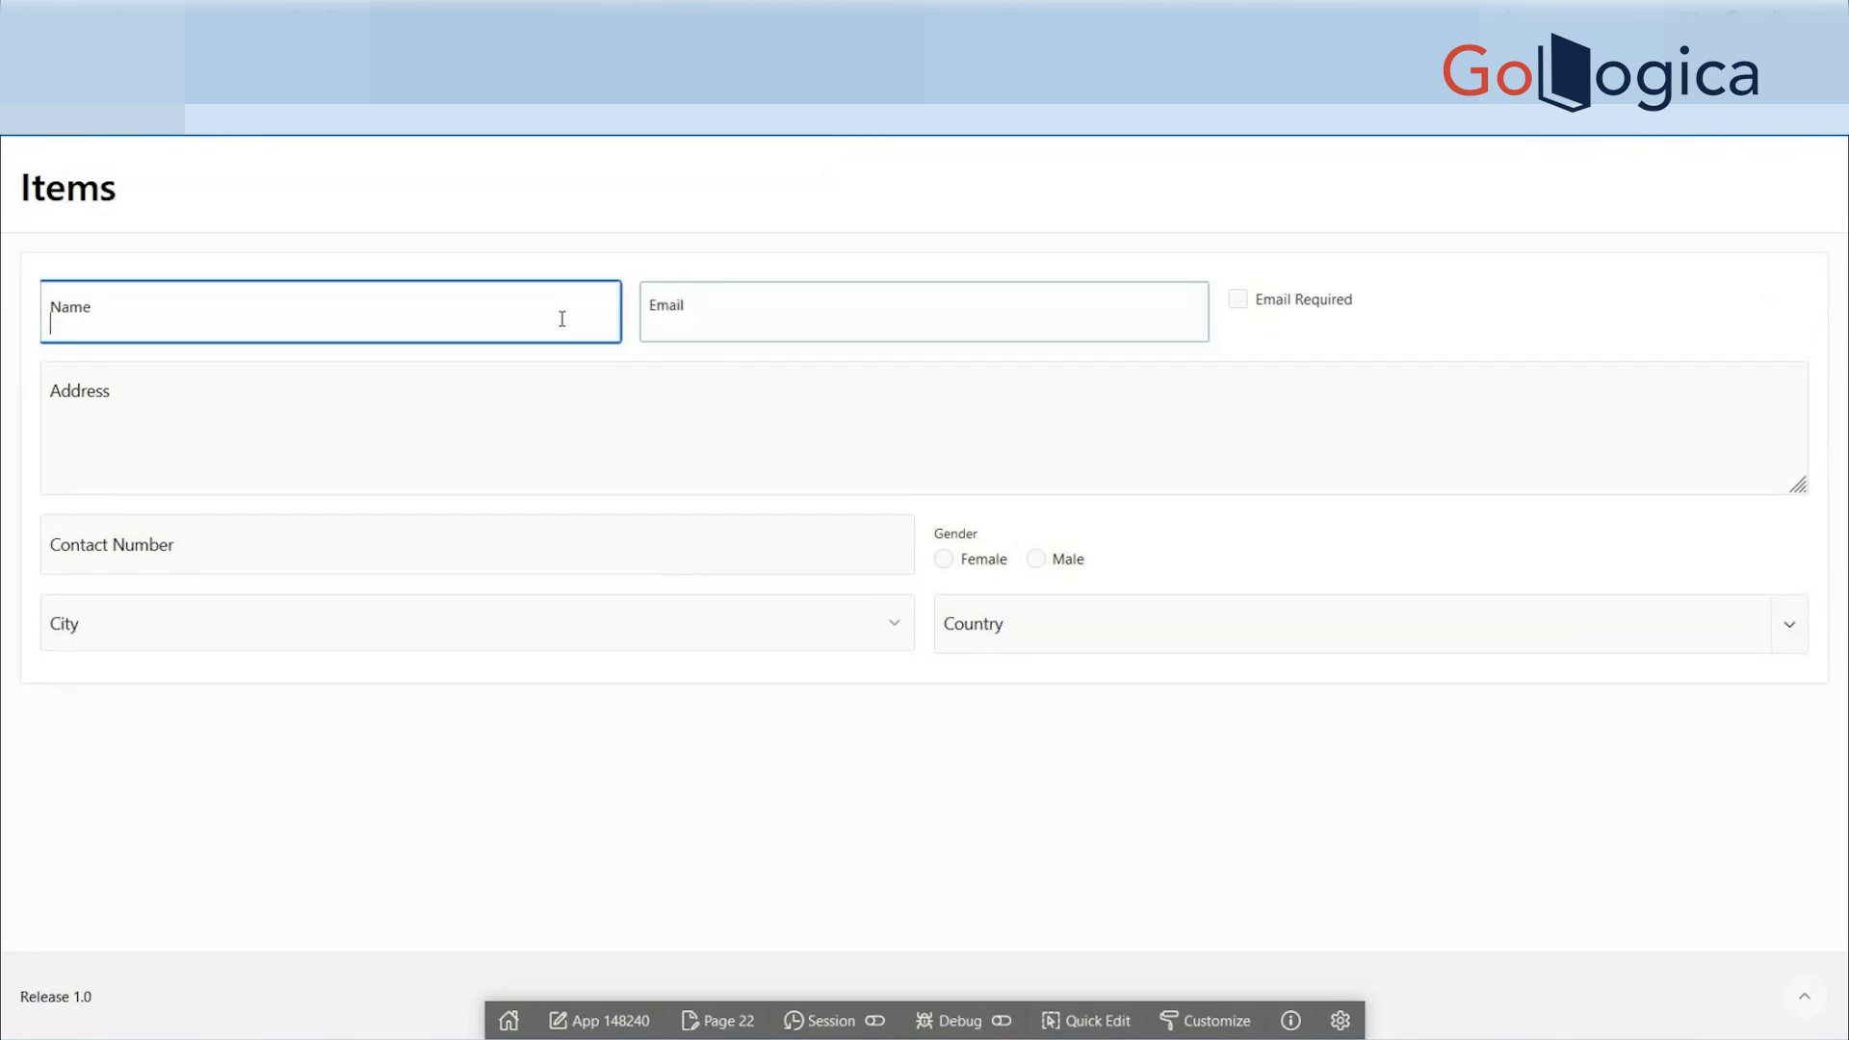
left_click(688, 314)
left_click(453, 297)
left_click(801, 331)
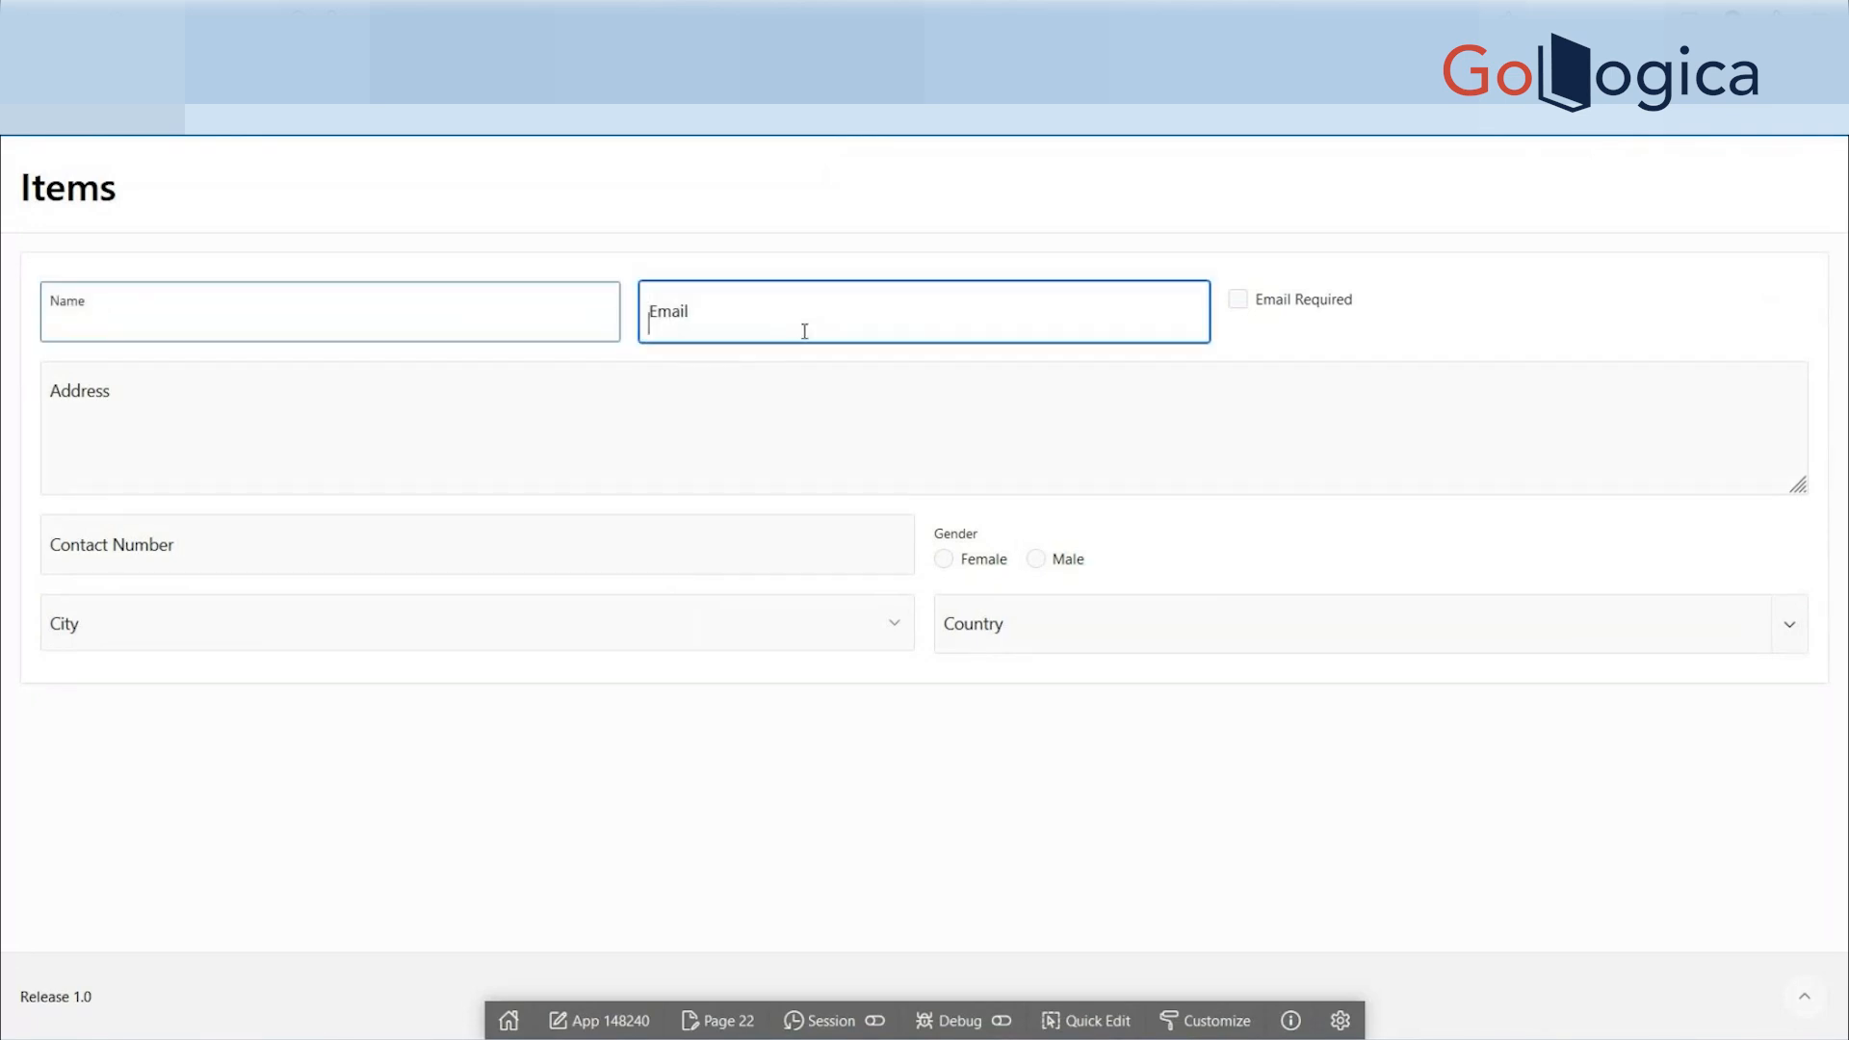
left_click(540, 318)
left_click(843, 327)
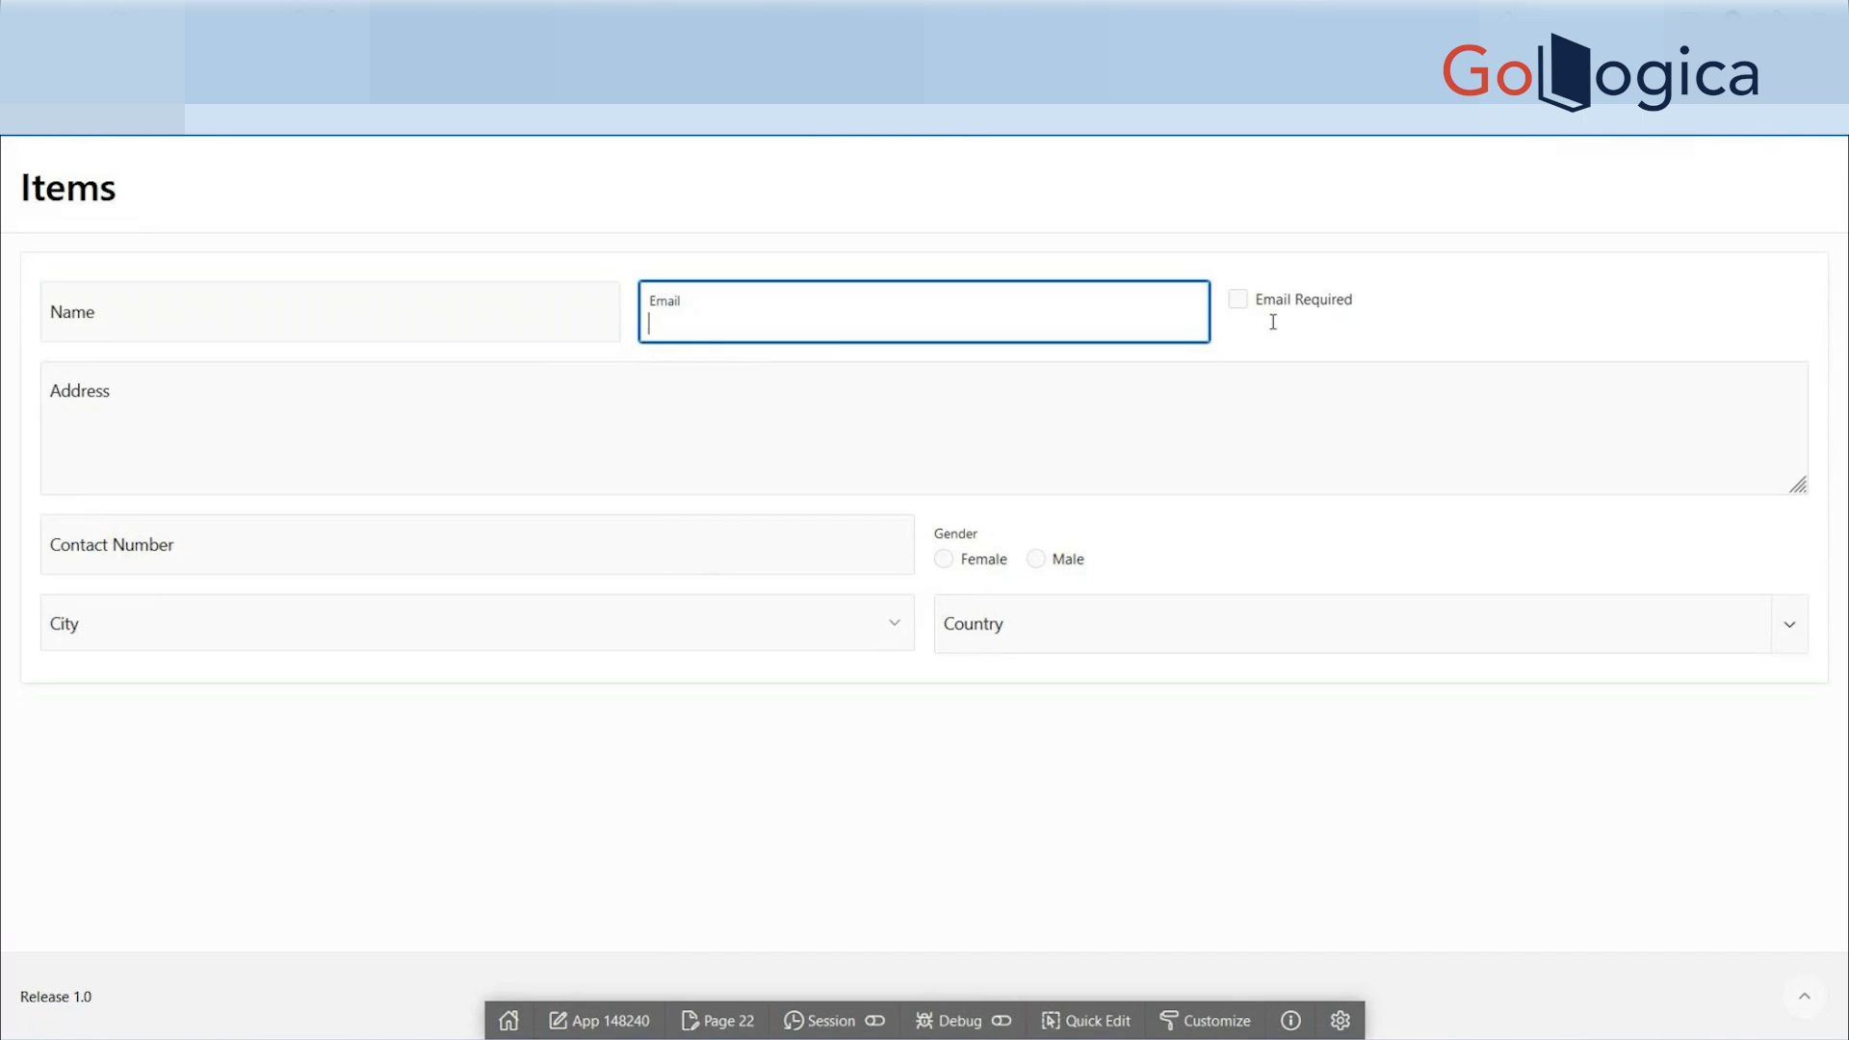
left_click(289, 466)
left_click(260, 528)
left_click(306, 805)
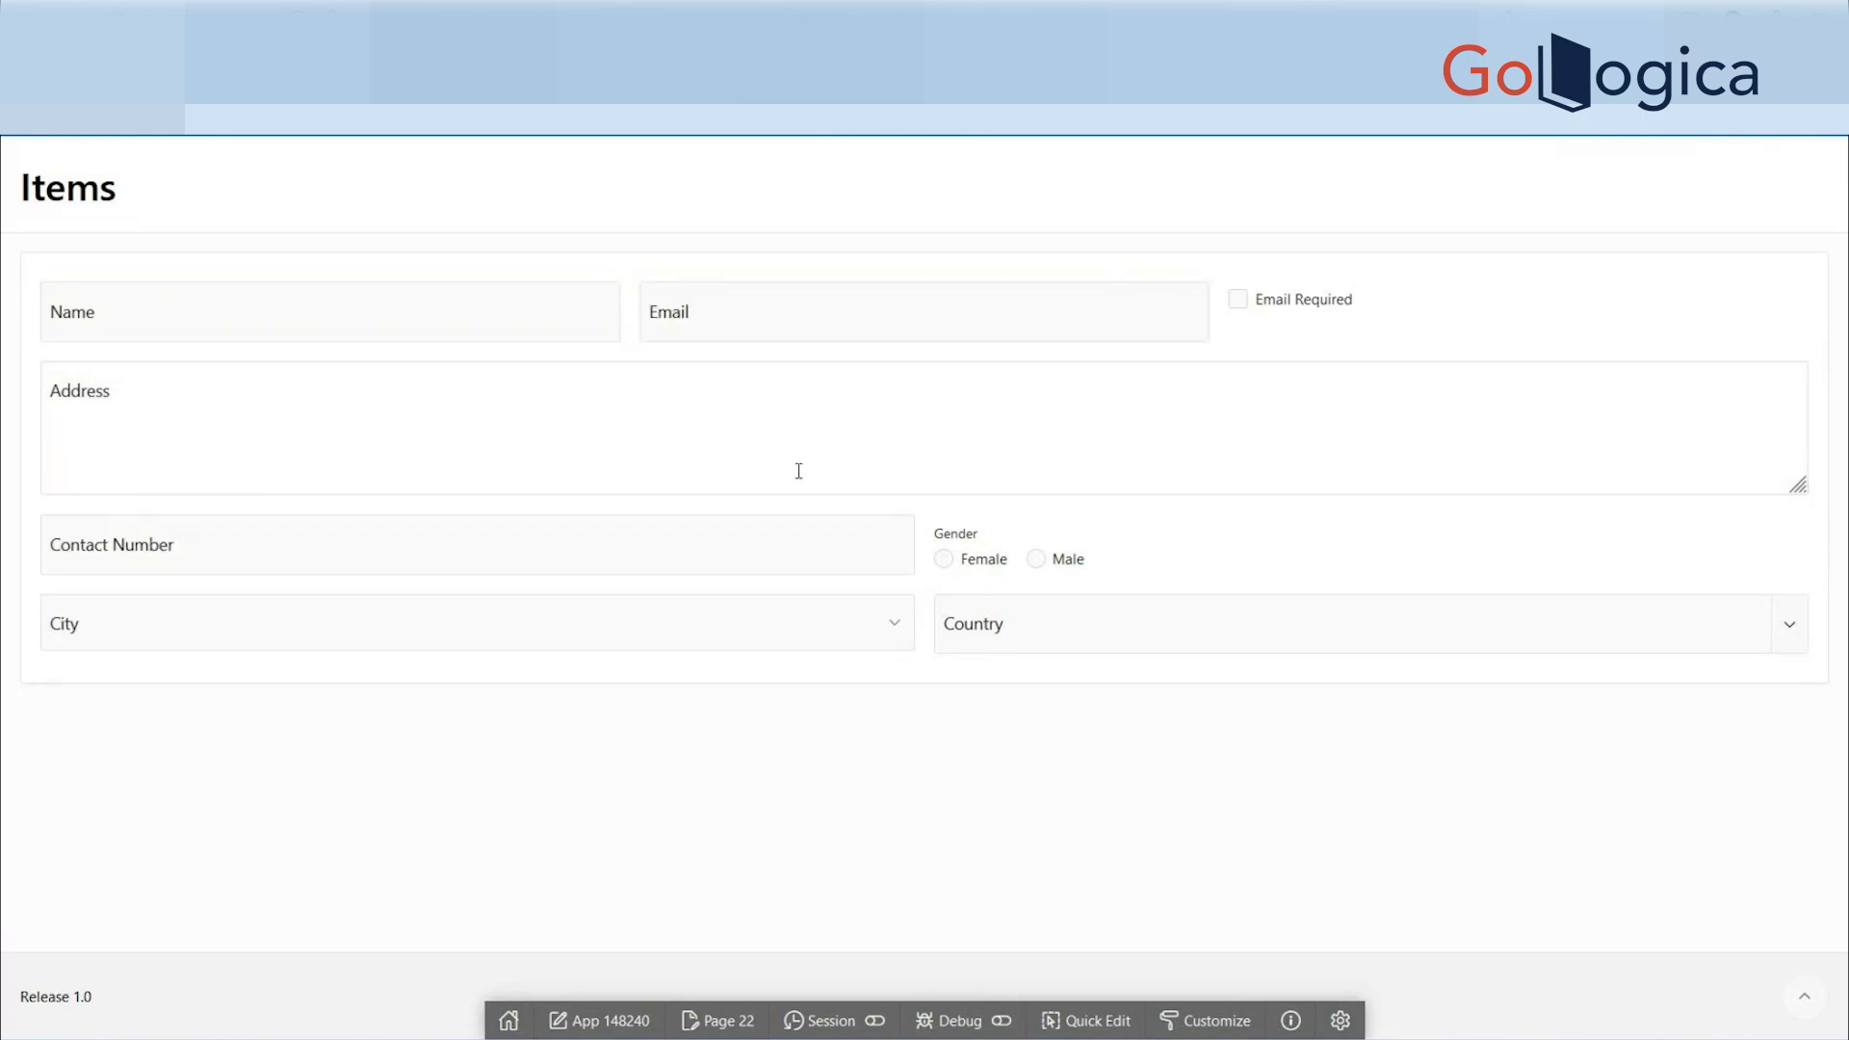
- Go through the running form's fields from Name to Country to examine how each row is divided
left_click(453, 291)
left_click(767, 294)
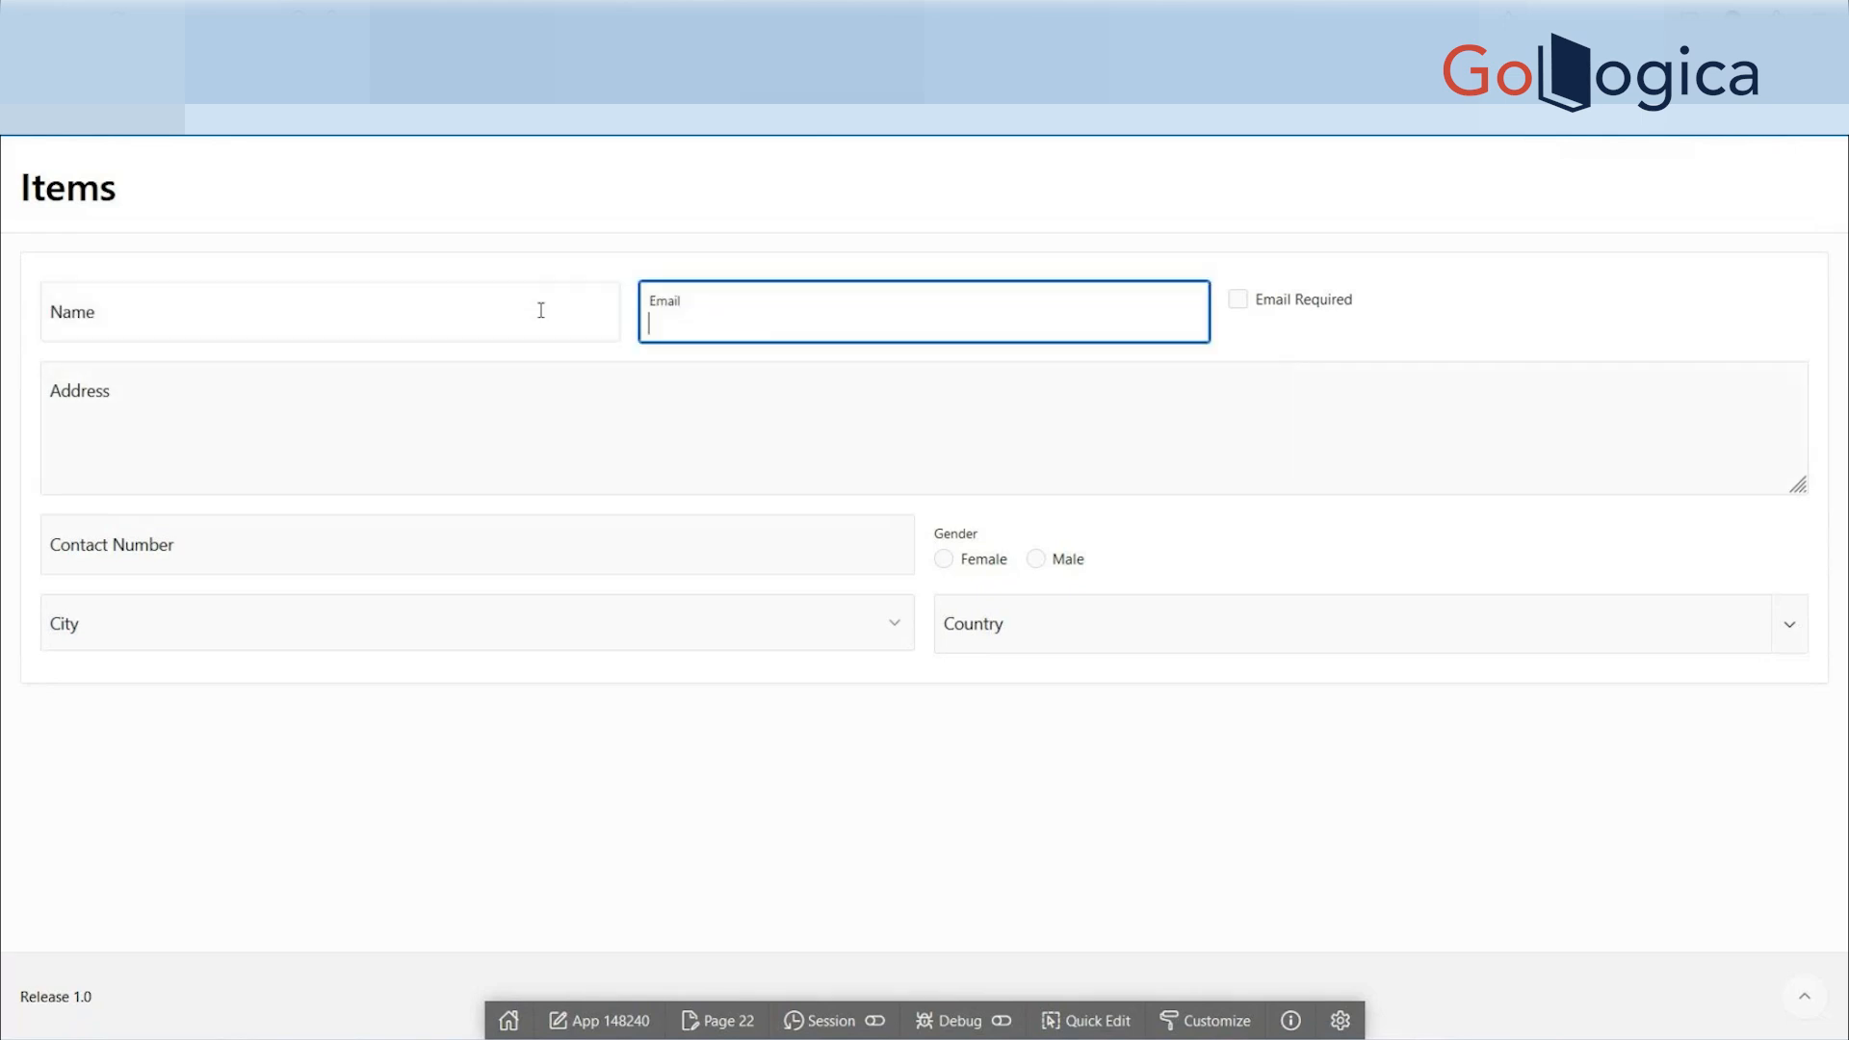
left_click(401, 299)
left_click(771, 316)
left_click(1243, 304)
left_click(1243, 304)
left_click(1073, 317)
left_click(151, 449)
left_click(485, 567)
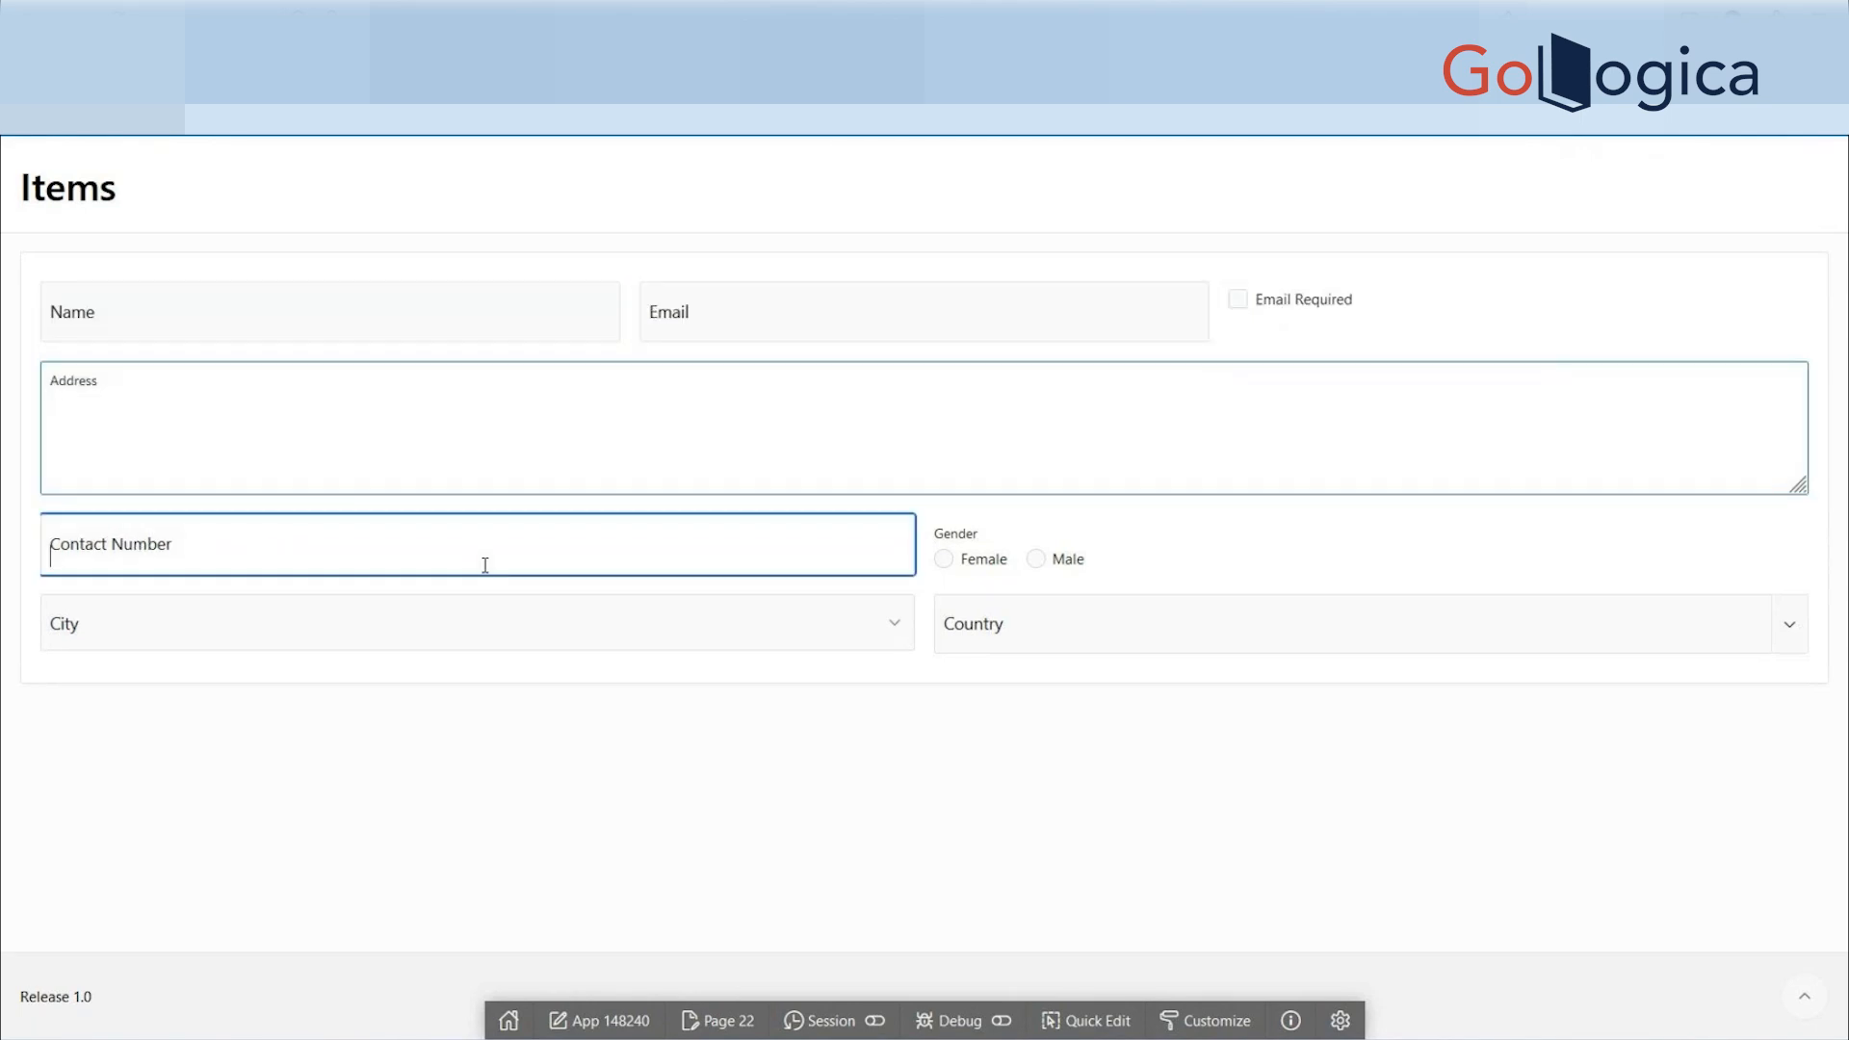
left_click(611, 622)
left_click(1026, 621)
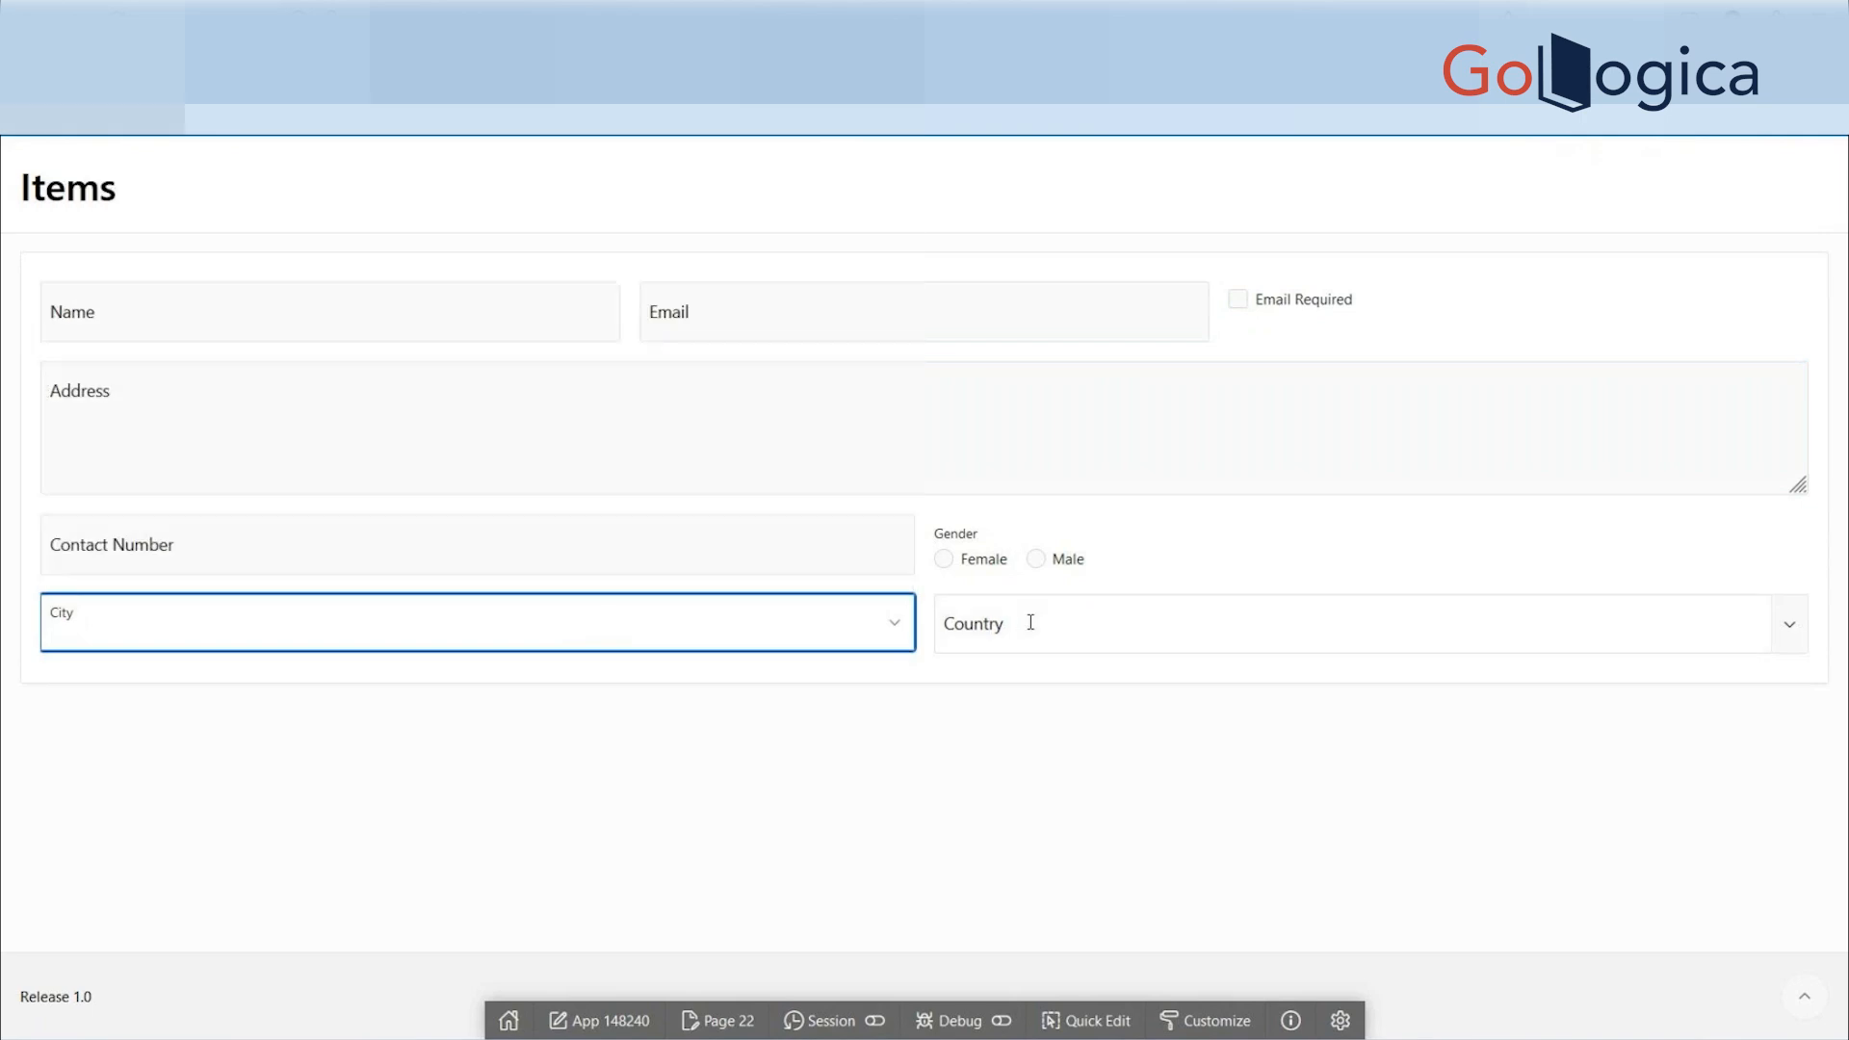
left_click(1030, 622)
left_click(891, 314)
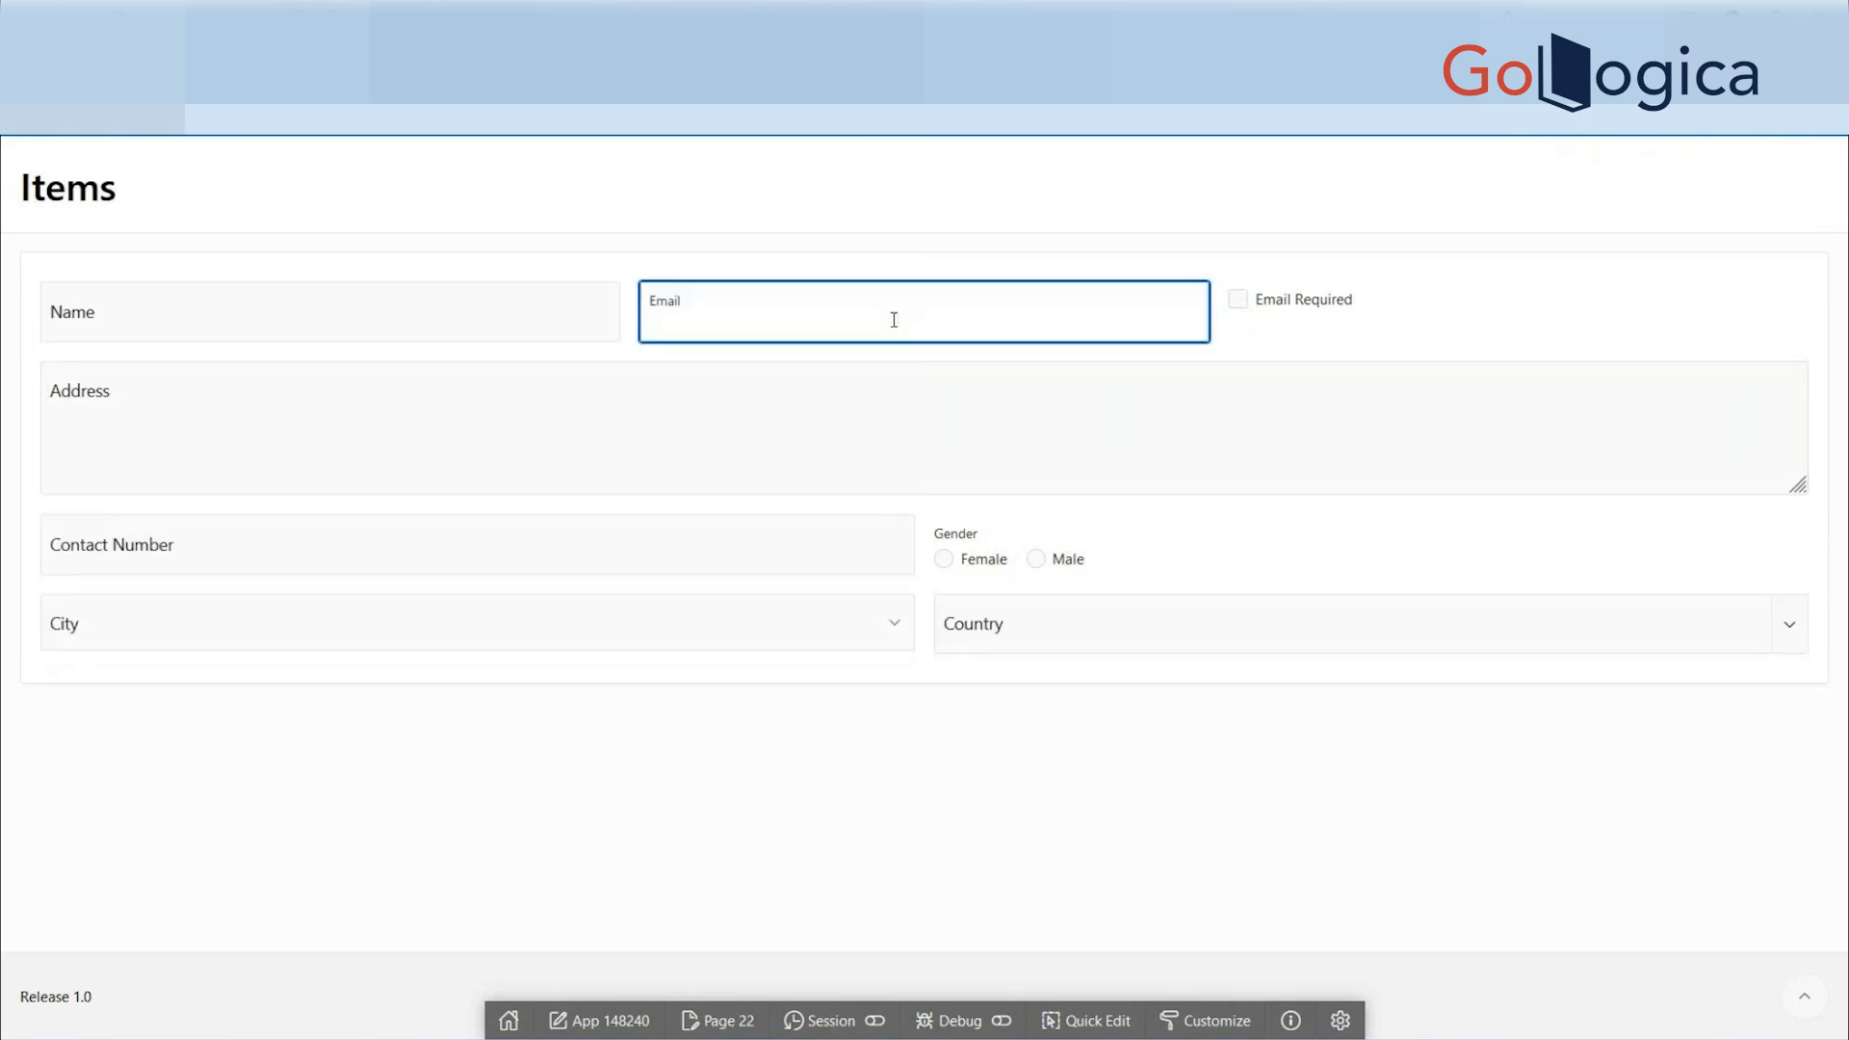
- Examine the City and Country lists, the Address area, and the Name and Email fields in the running form
left_click(599, 622)
left_click(978, 631)
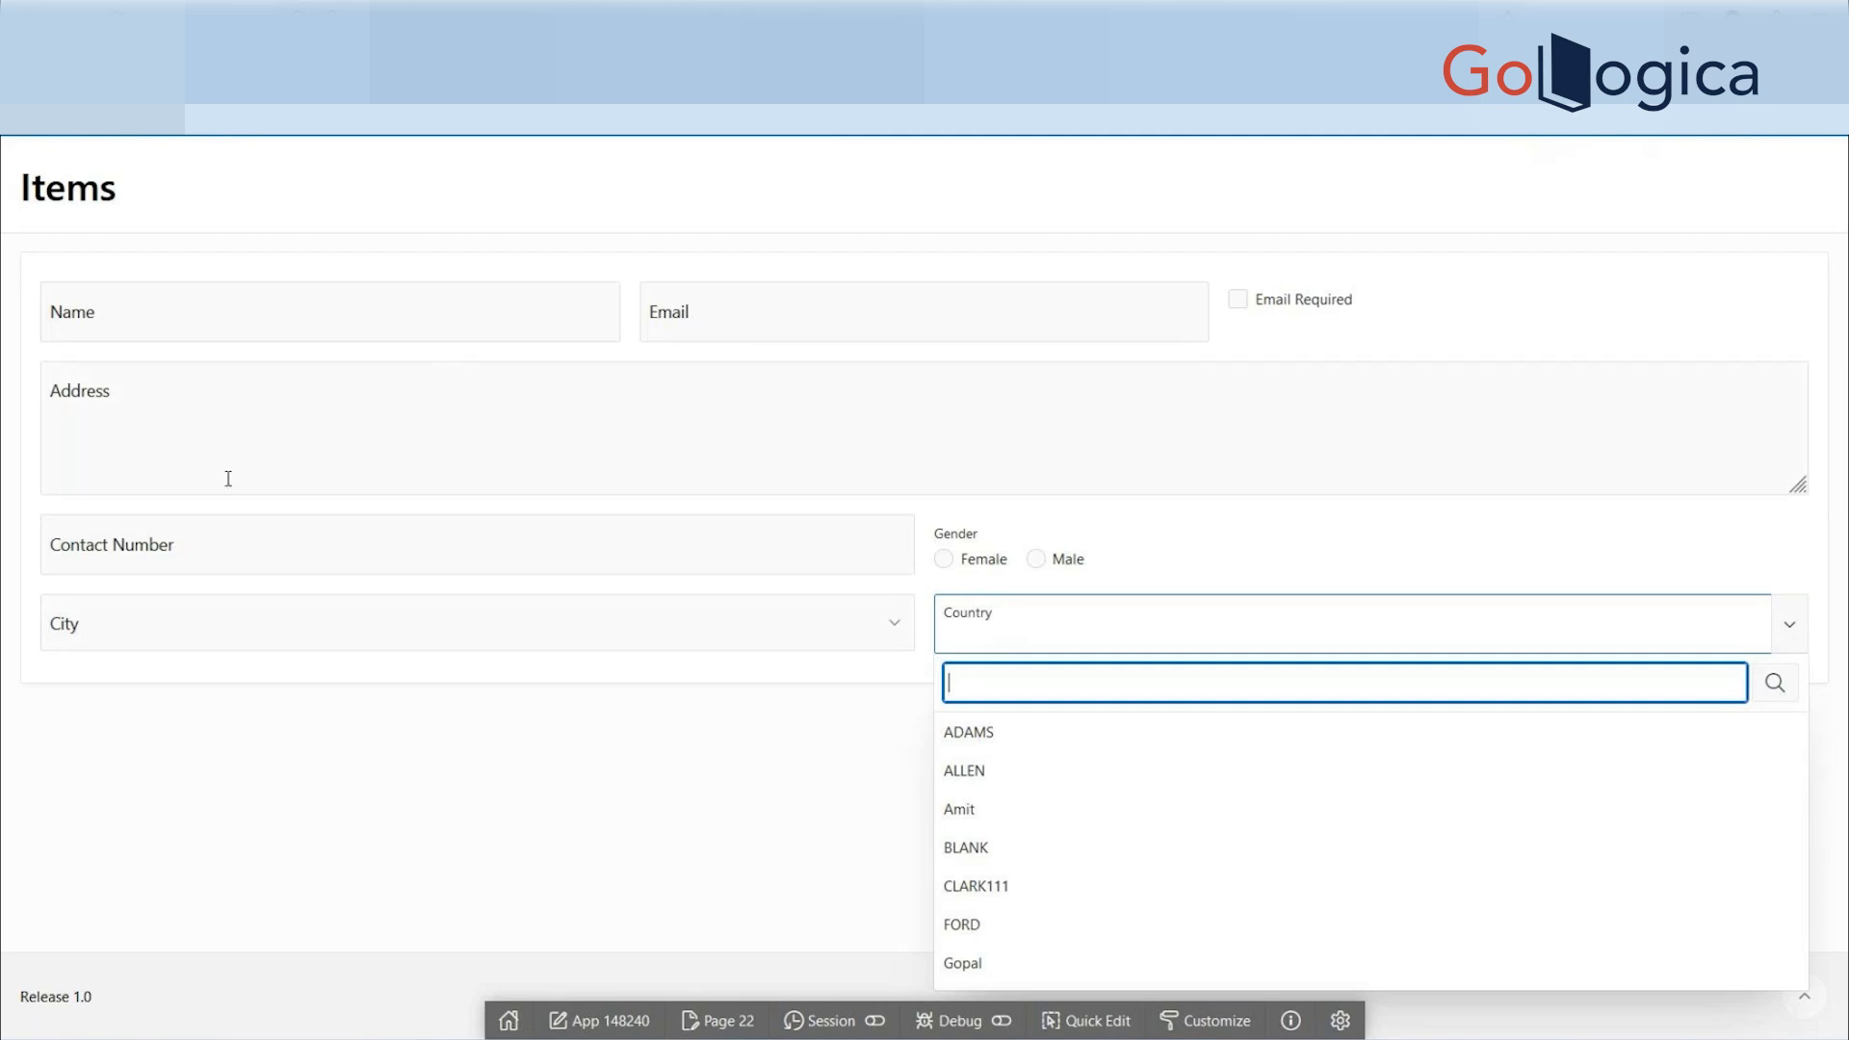
left_click(48, 415)
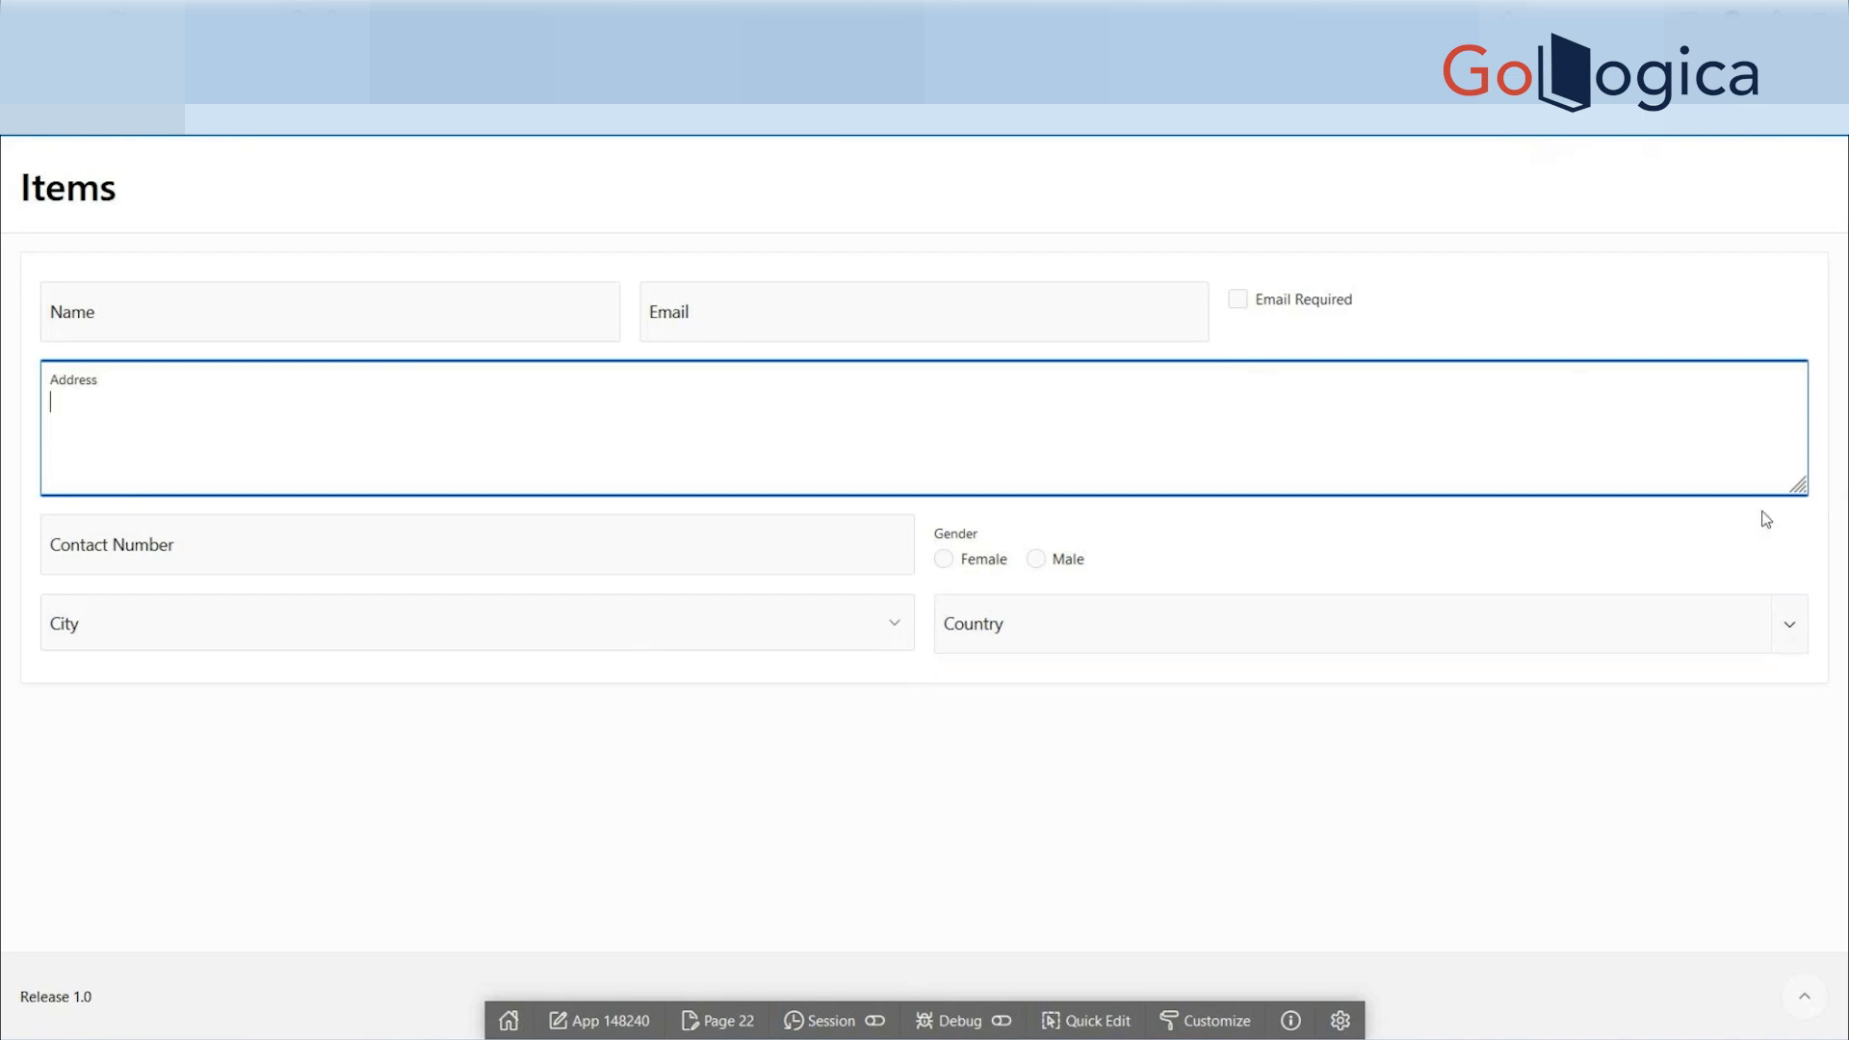
left_click(869, 639)
left_click(1140, 615)
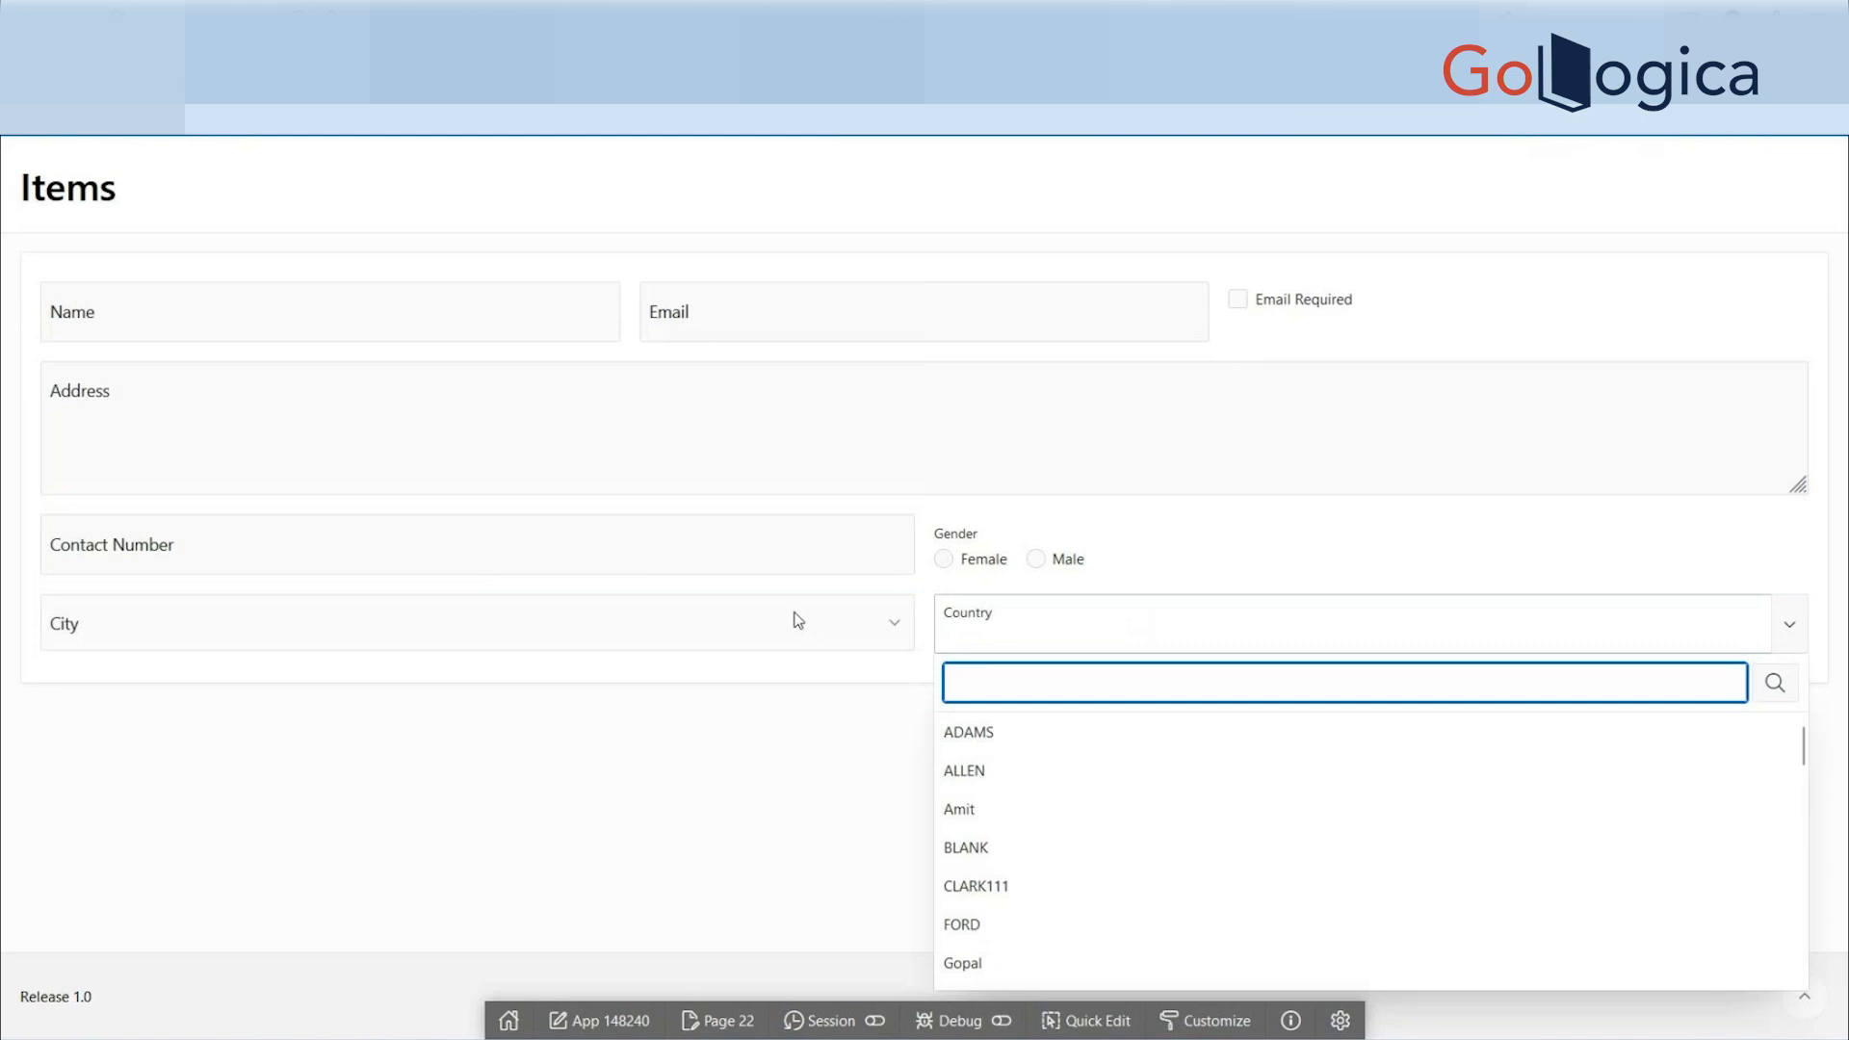
left_click(657, 629)
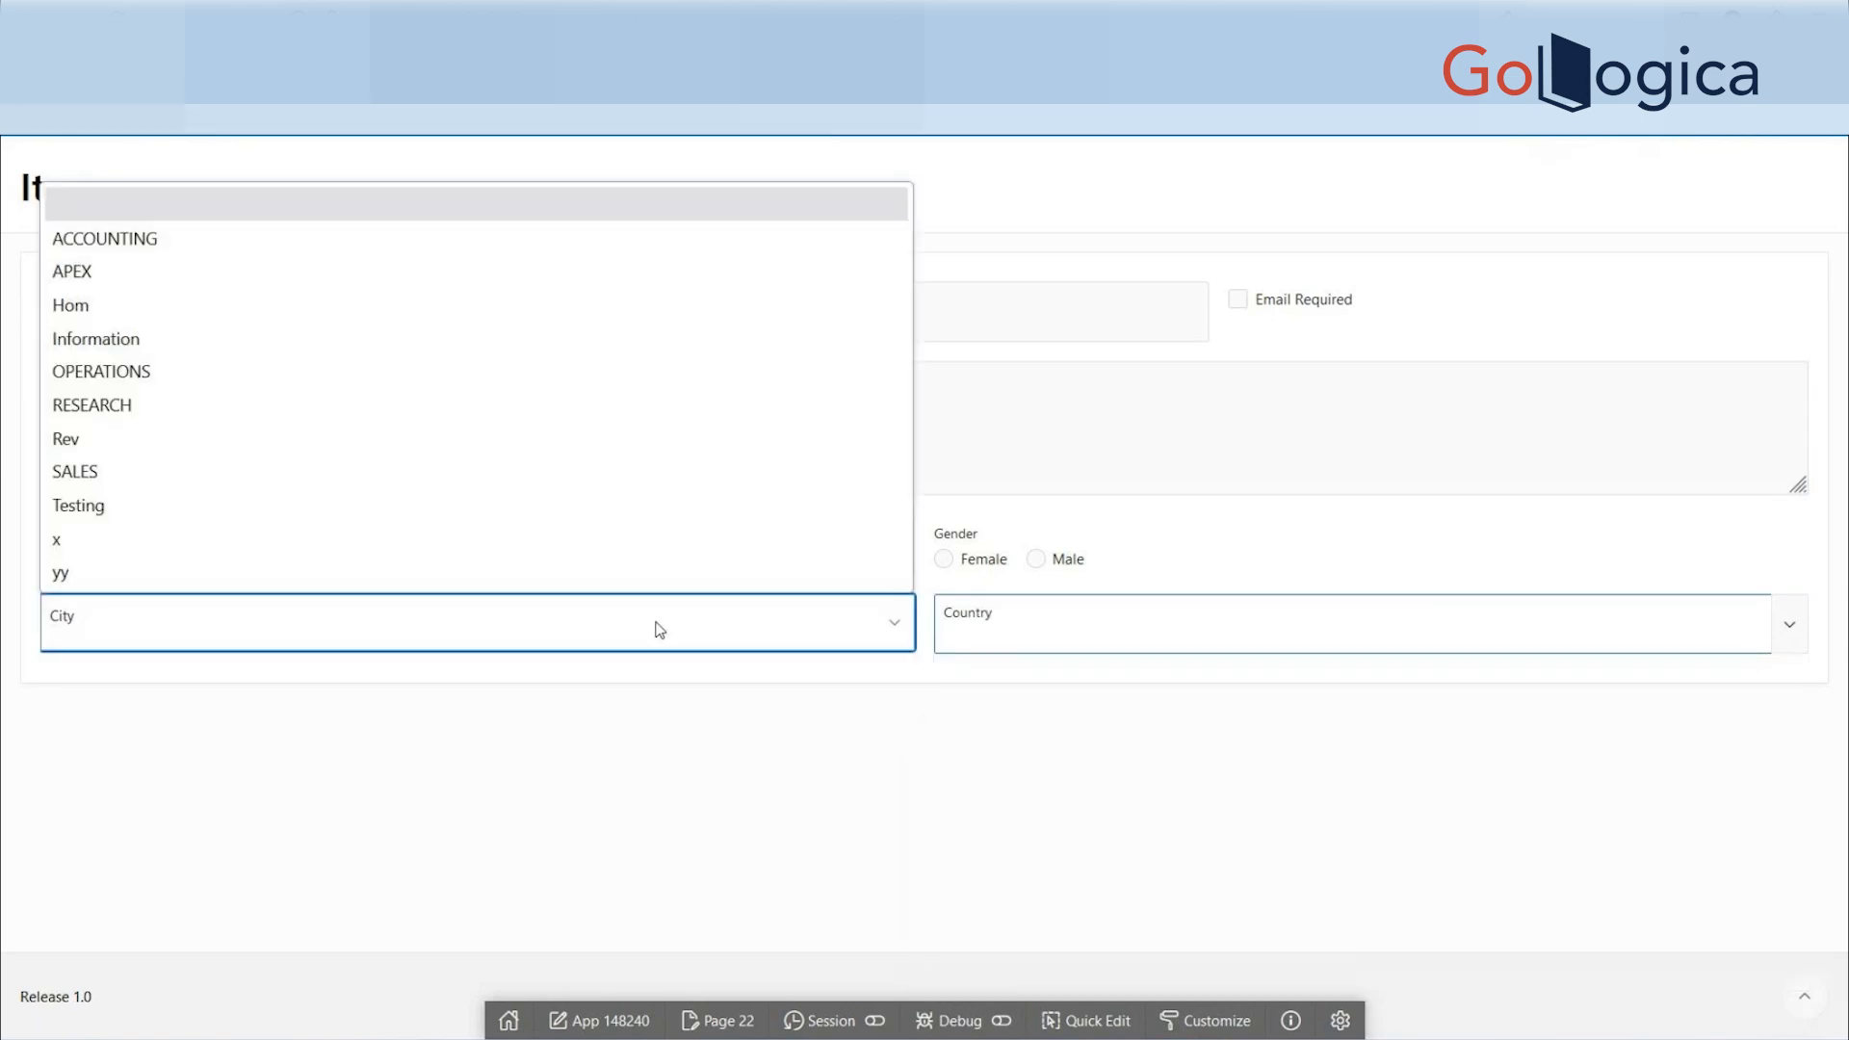
left_click(1238, 632)
left_click(504, 310)
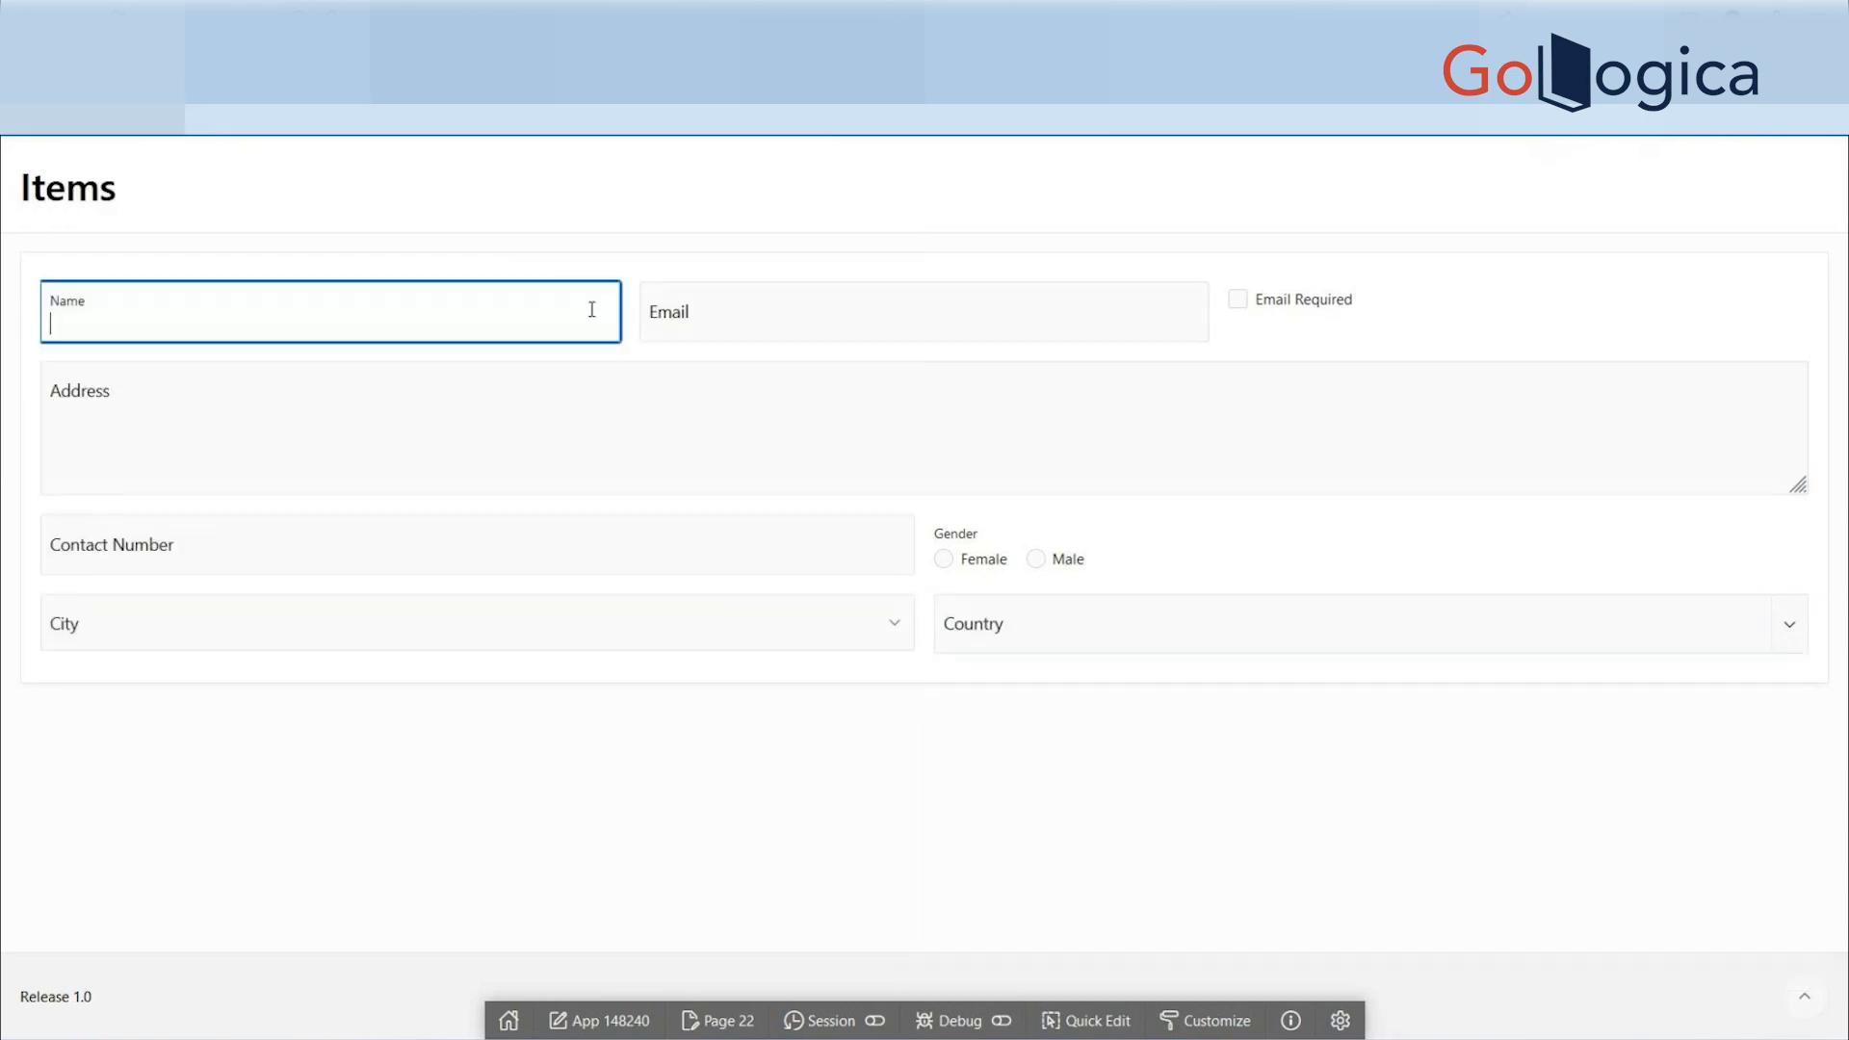
left_click(830, 300)
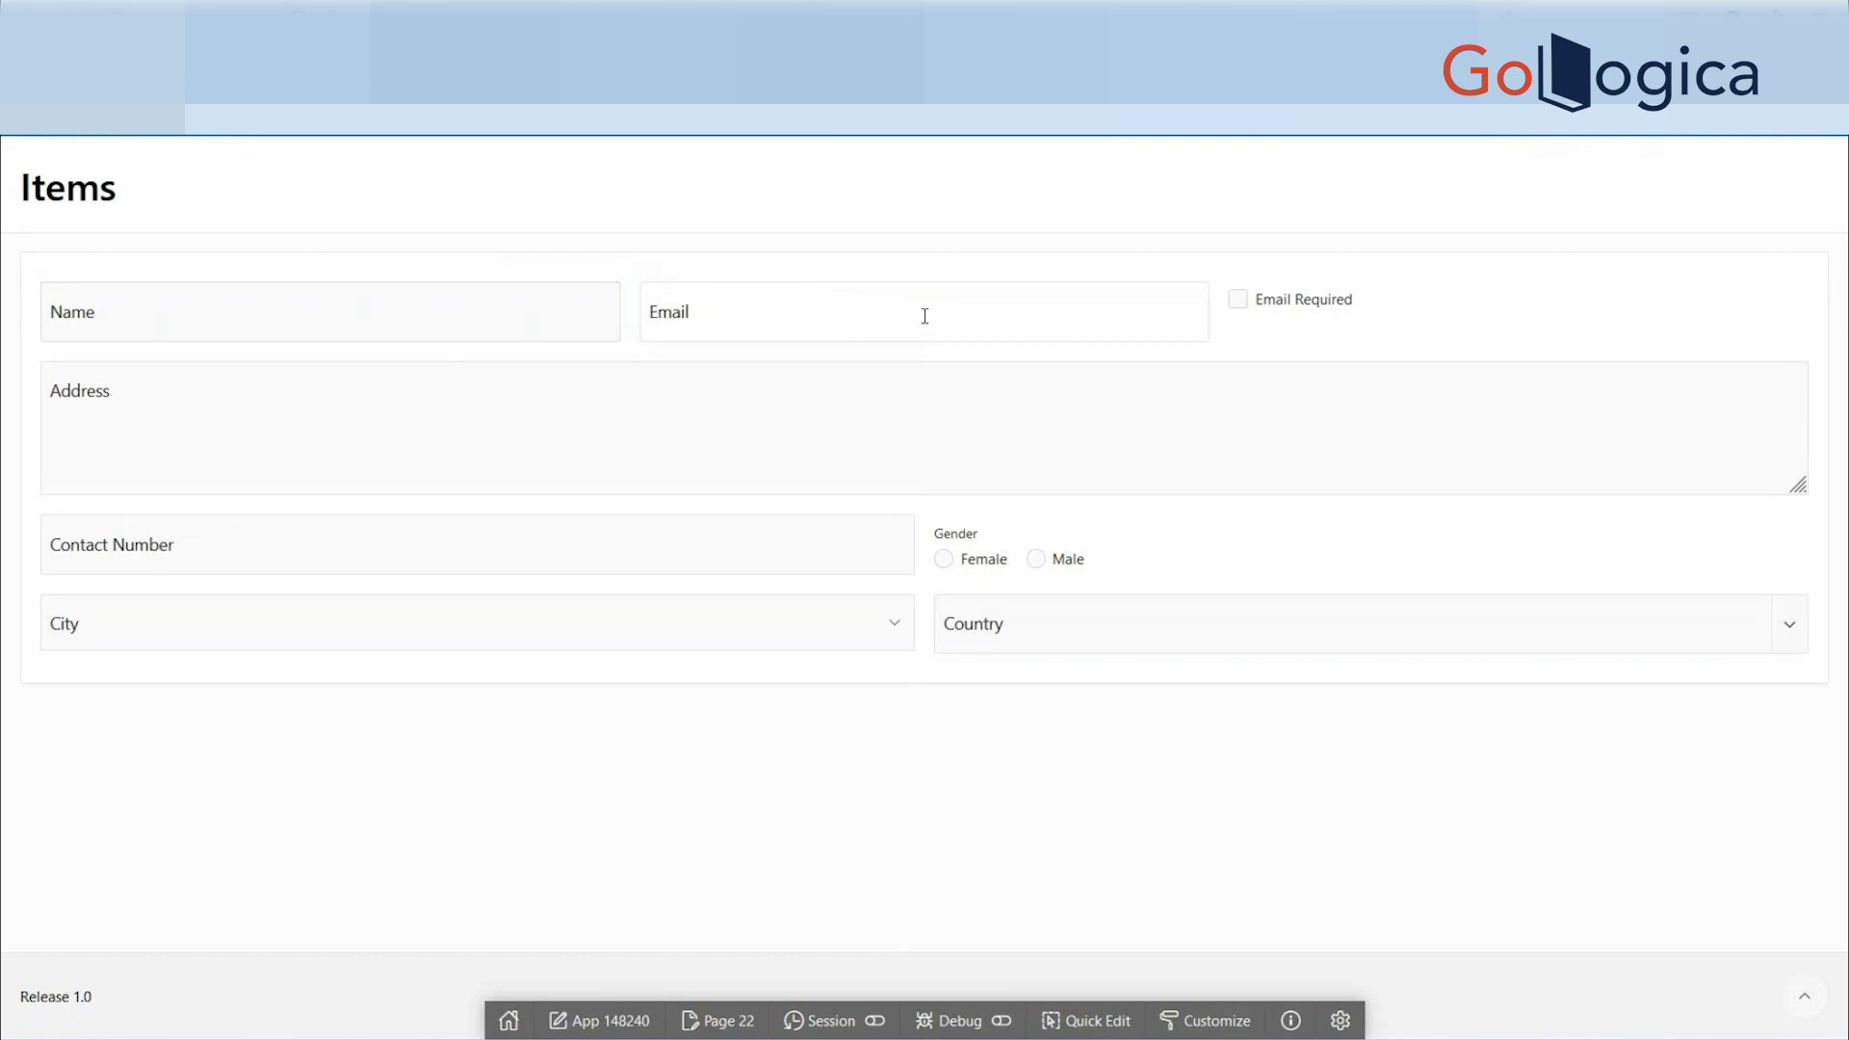
left_click(710, 309)
key("shift+Tab")
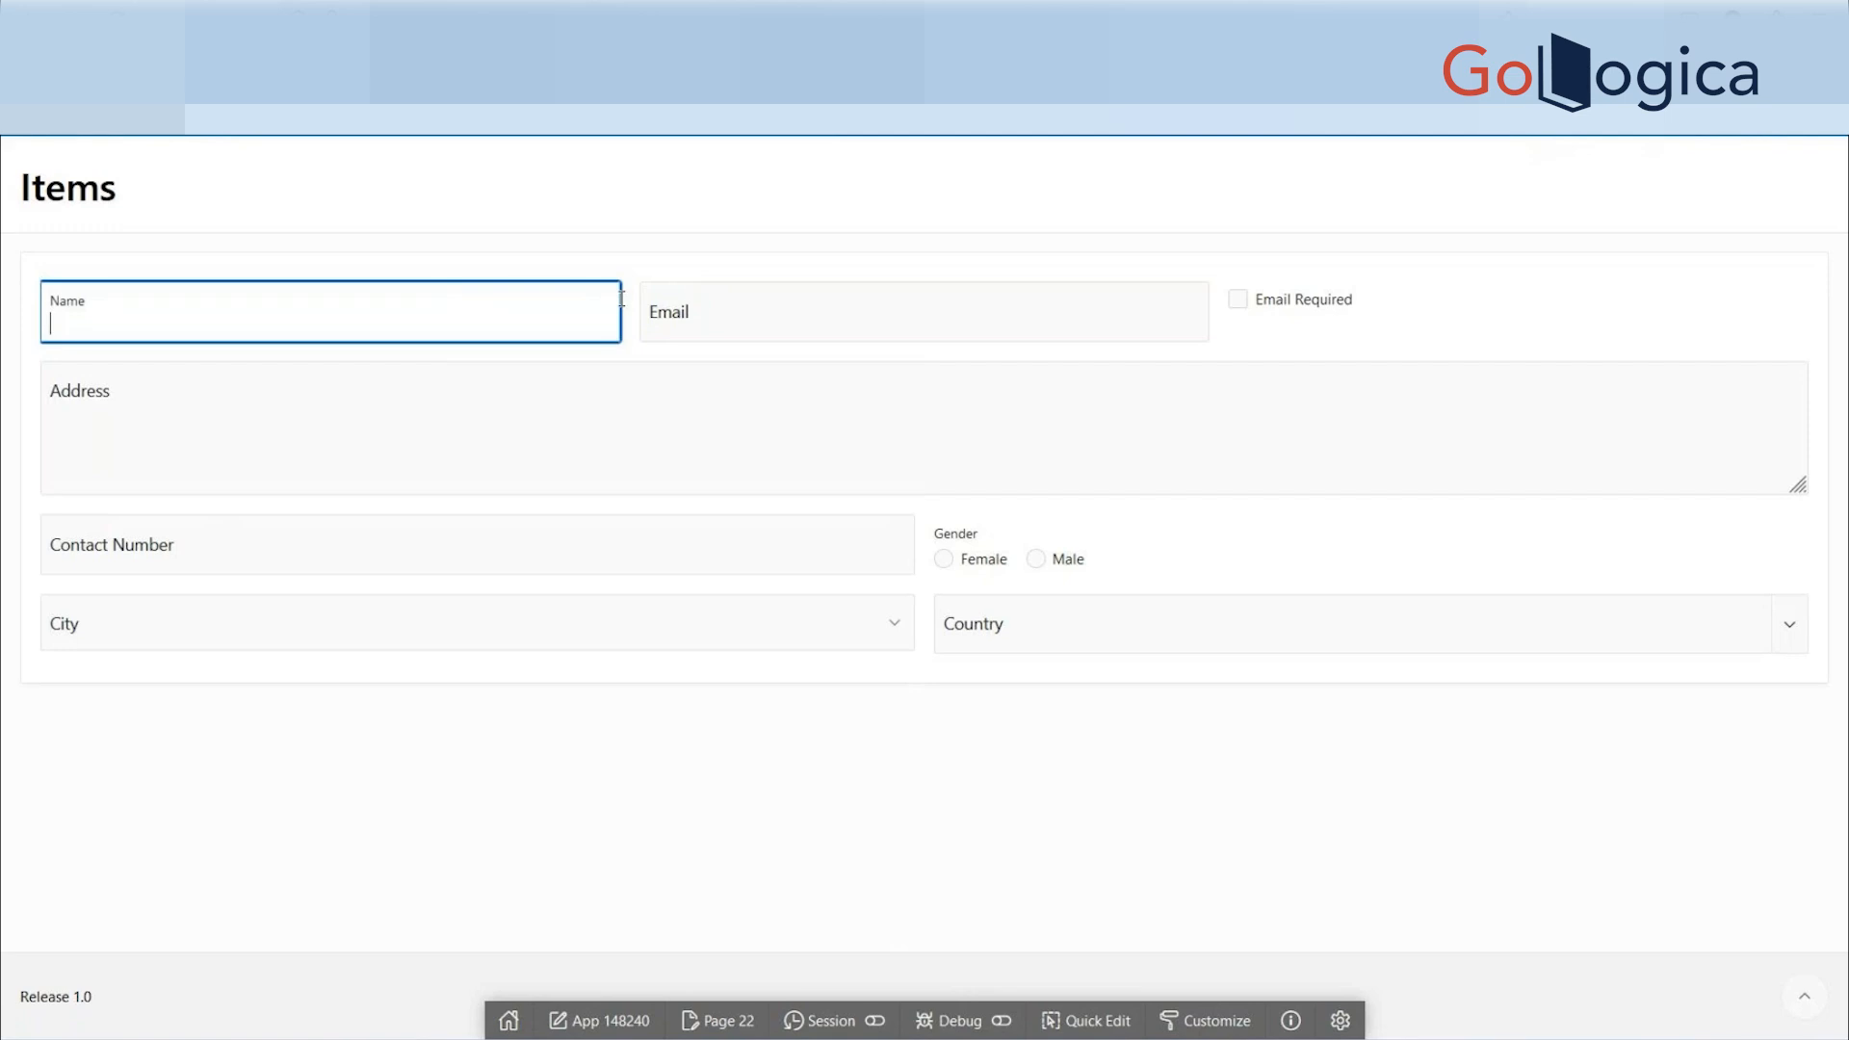
left_click(809, 303)
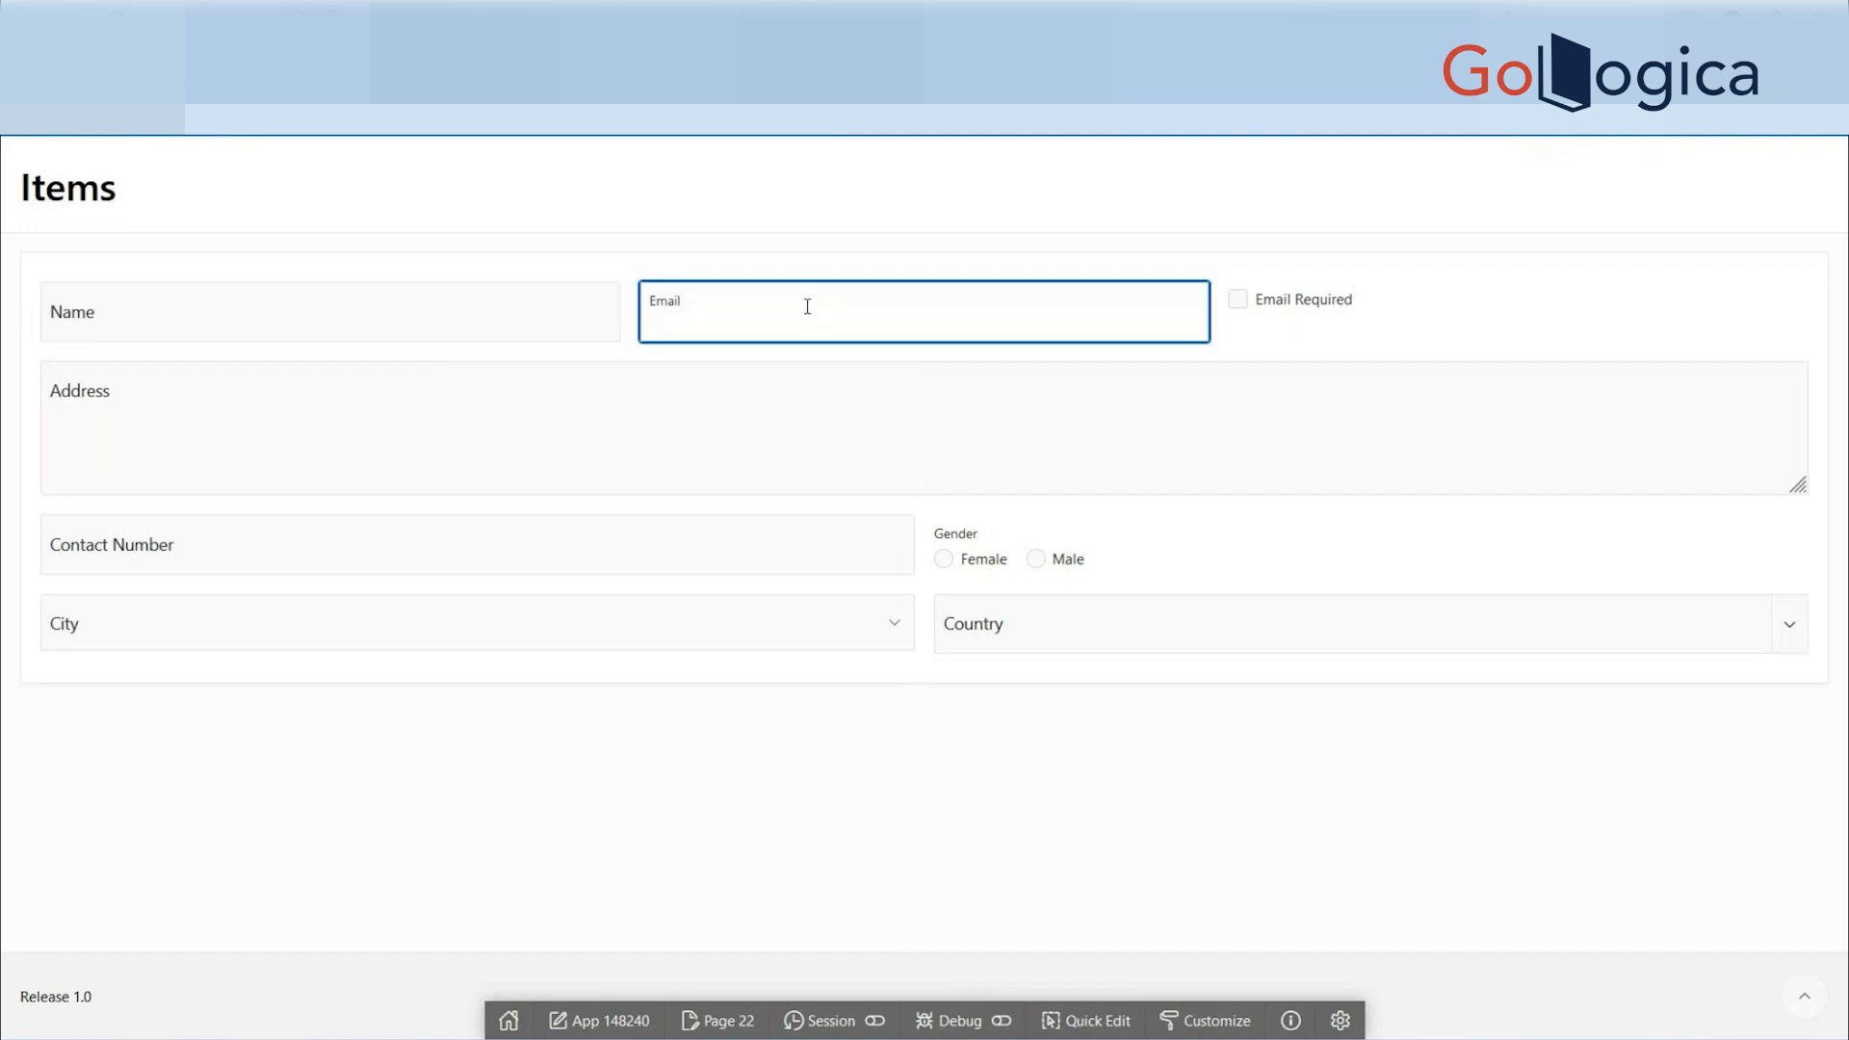
- Open the Name item in Page Designer with Quick Edit and examine its Layout settings
left_click(1110, 1025)
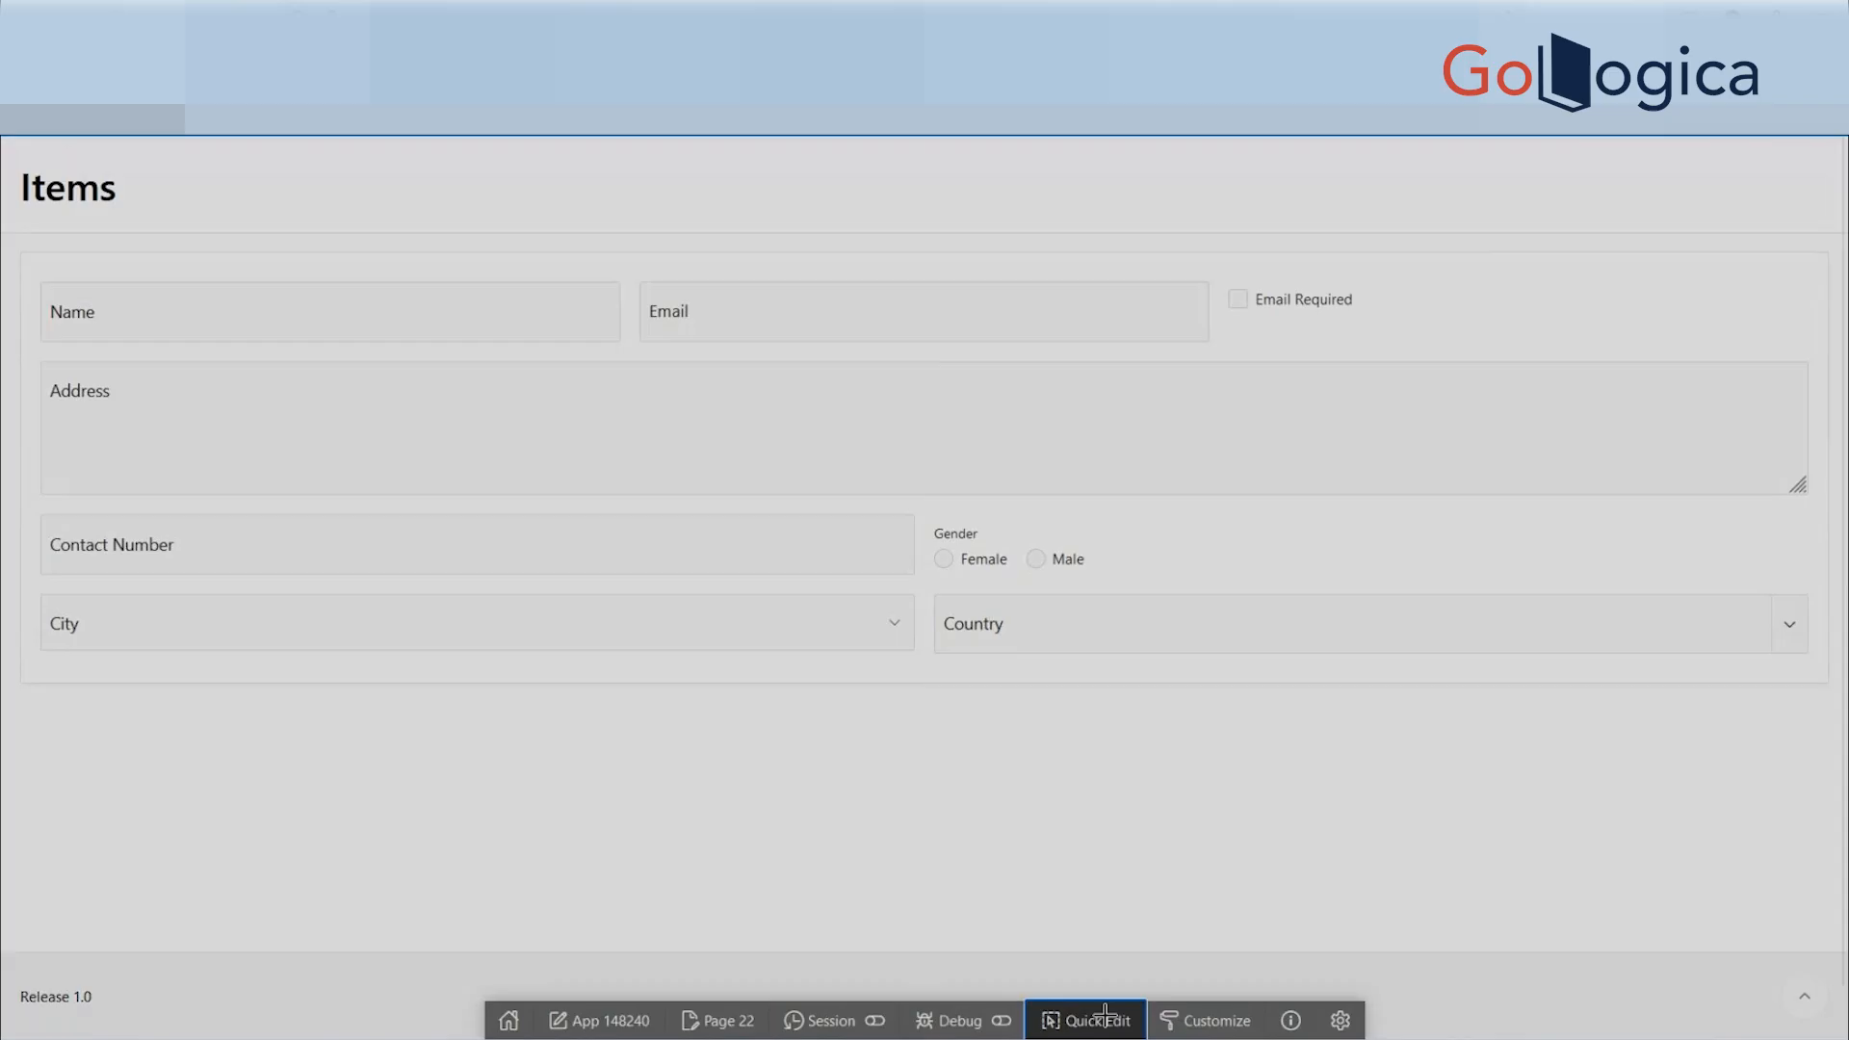
left_click(310, 304)
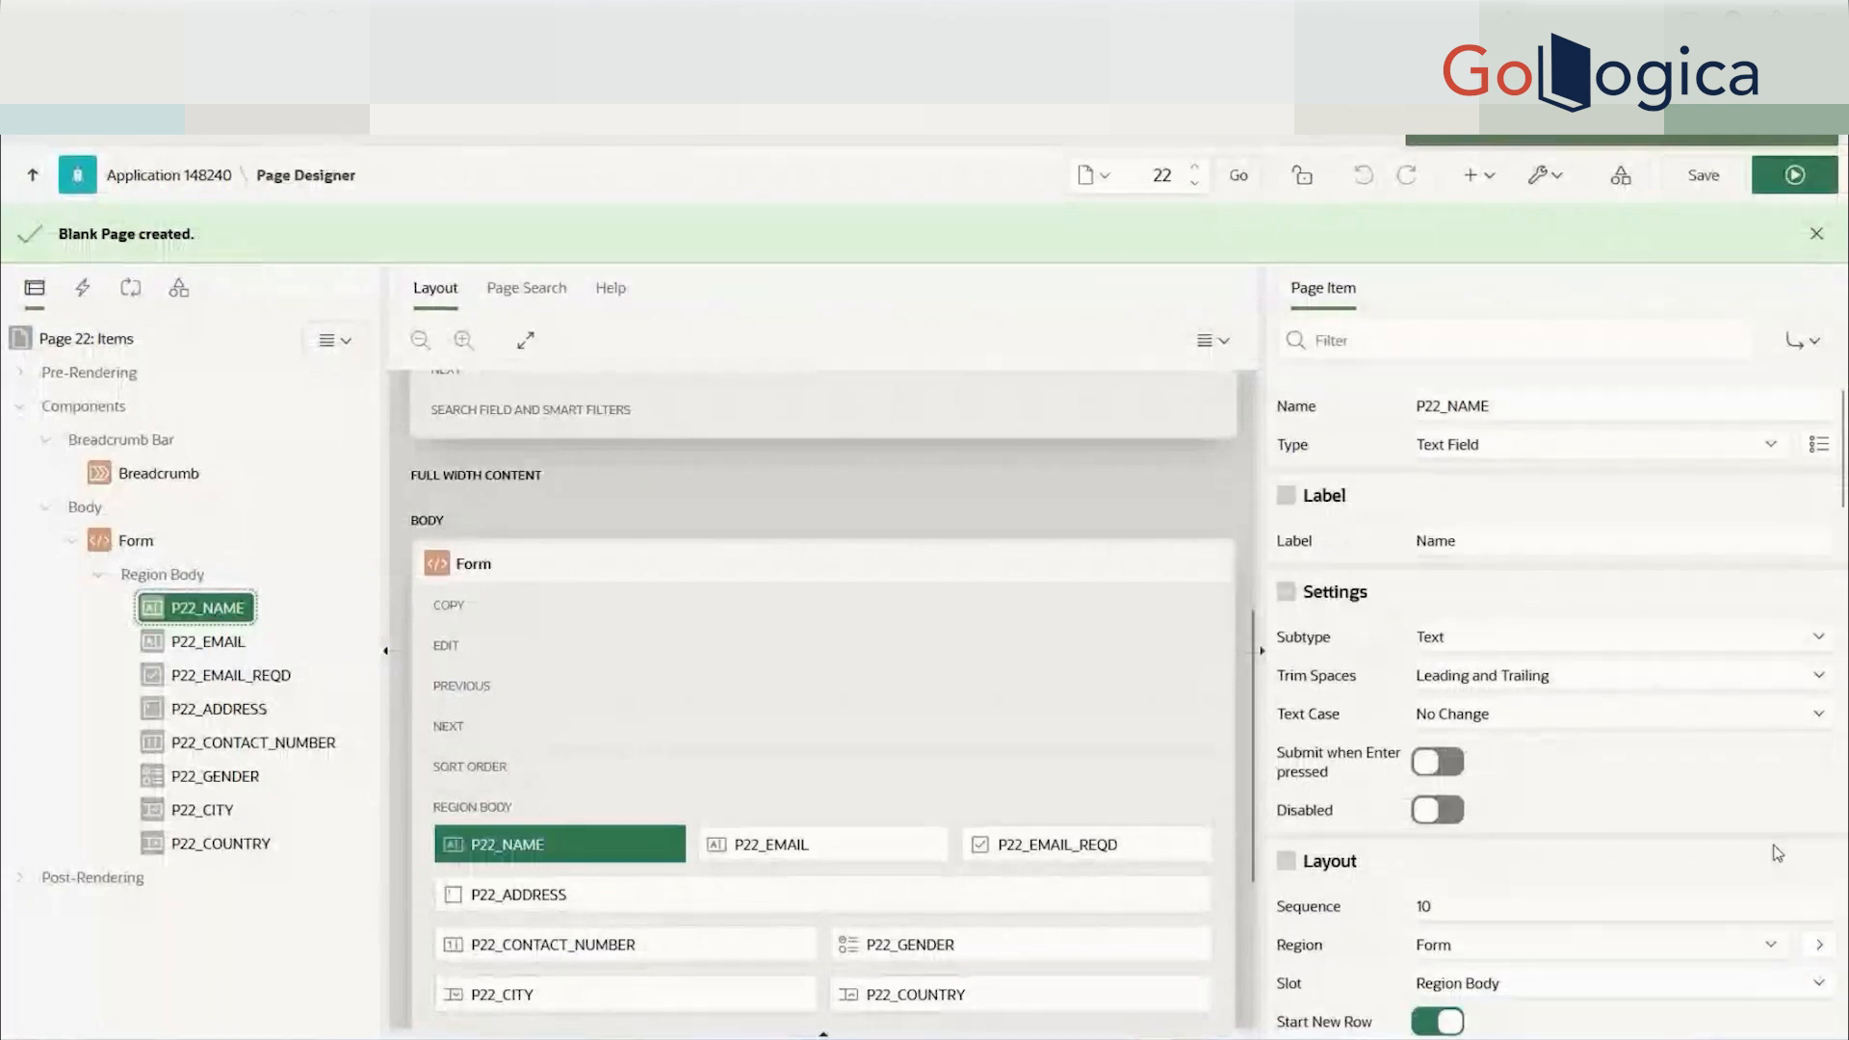
scroll(1777, 853, "down", 8)
scroll(1777, 853, "up", 6)
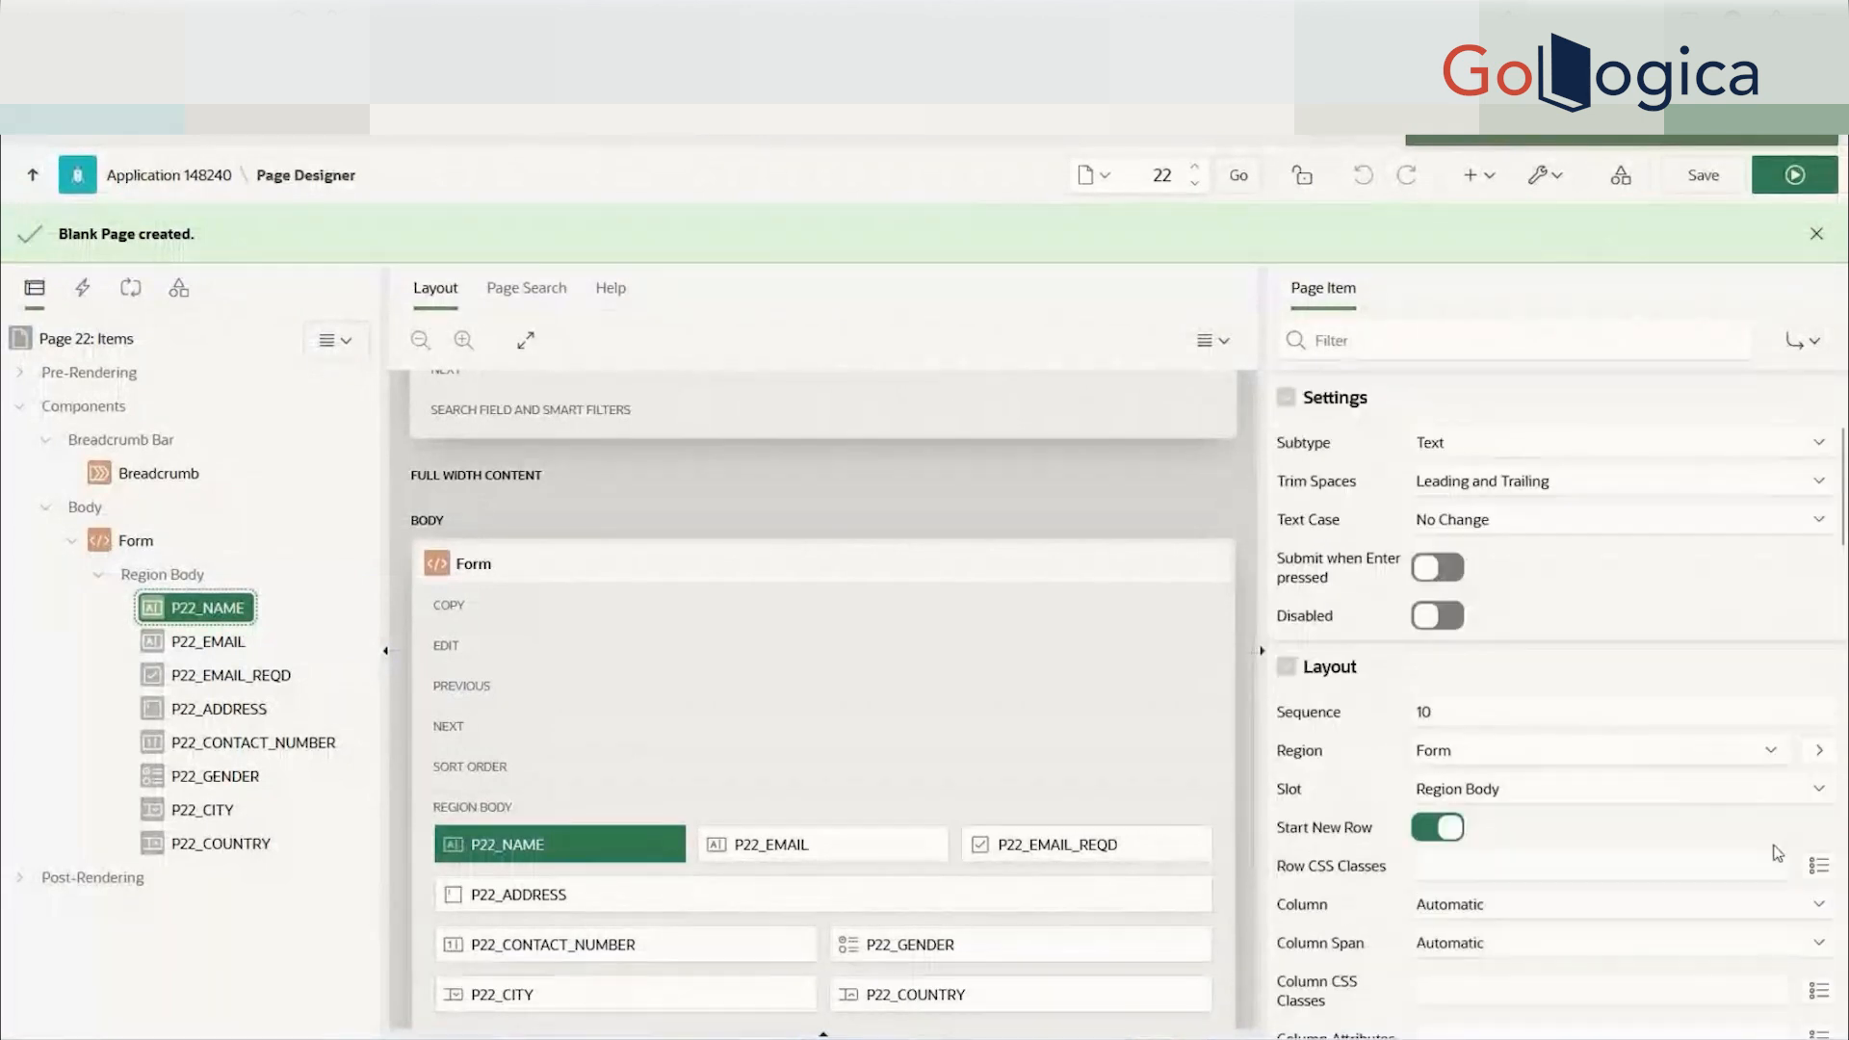
scroll(1777, 853, "down", 2)
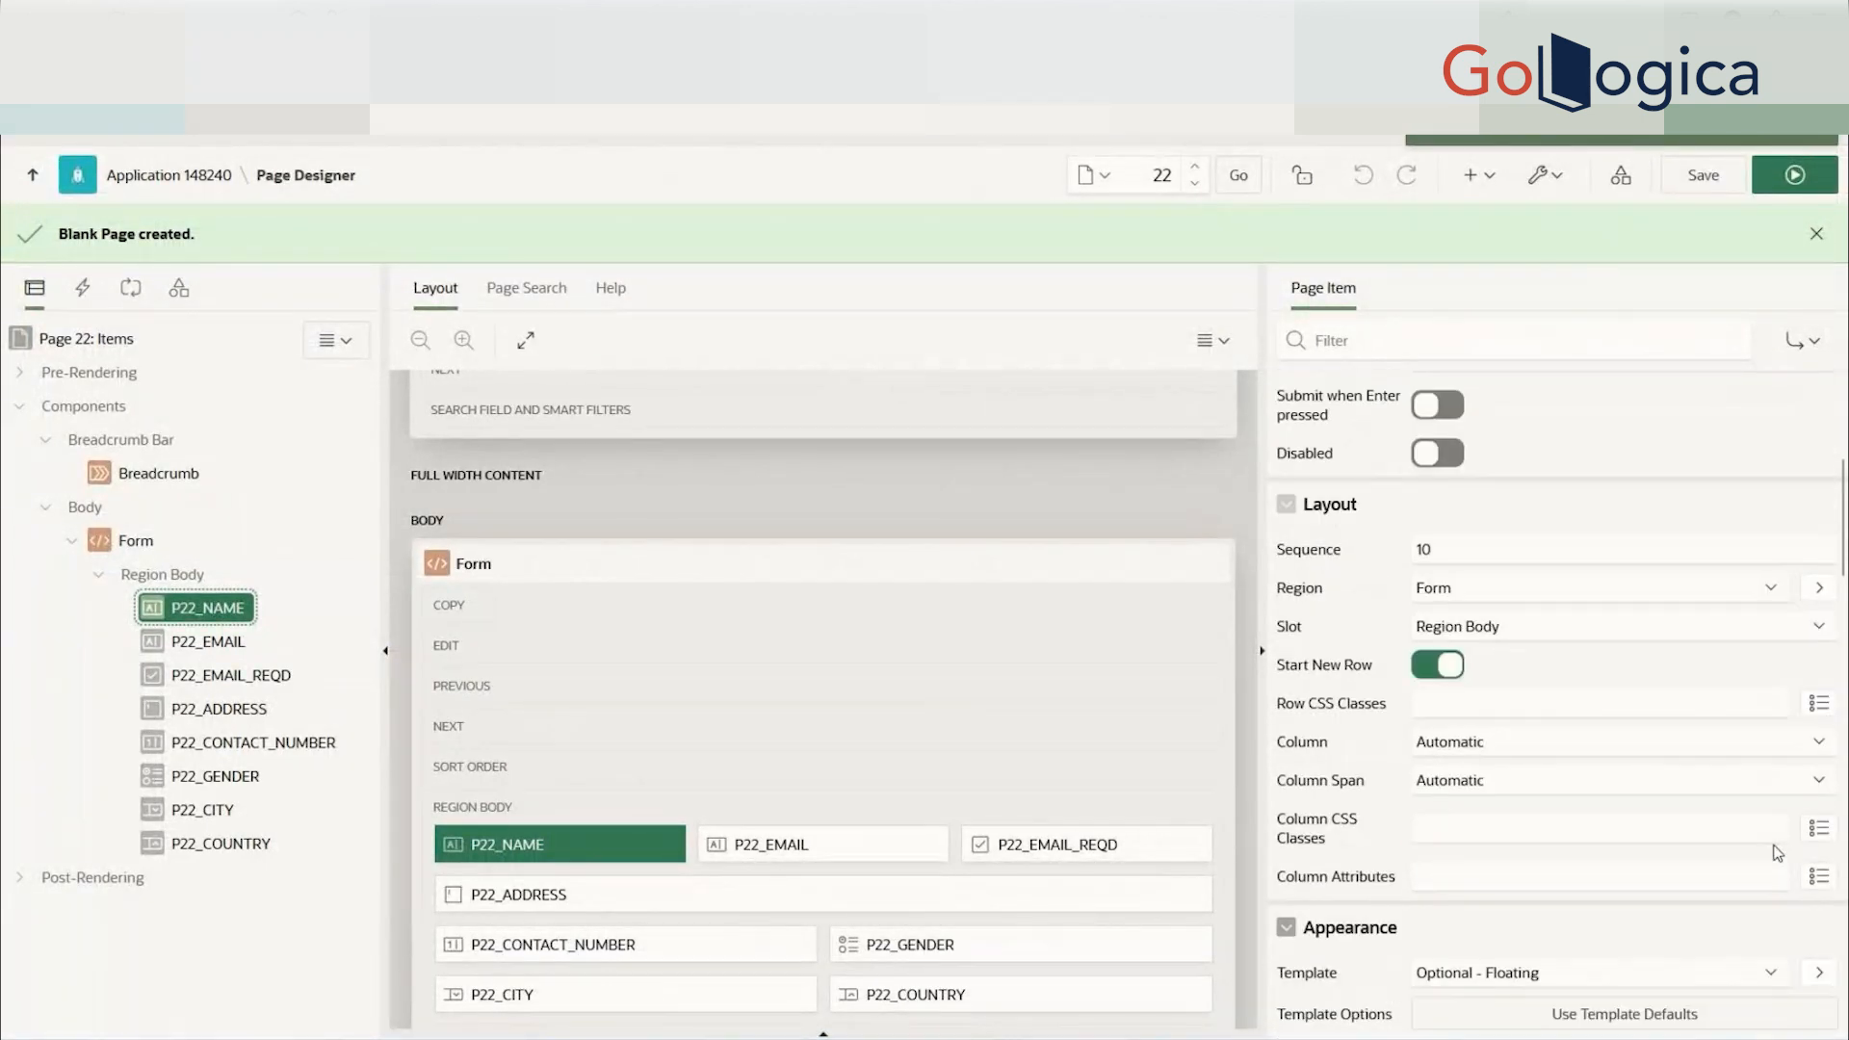
scroll(1777, 853, "up", 1)
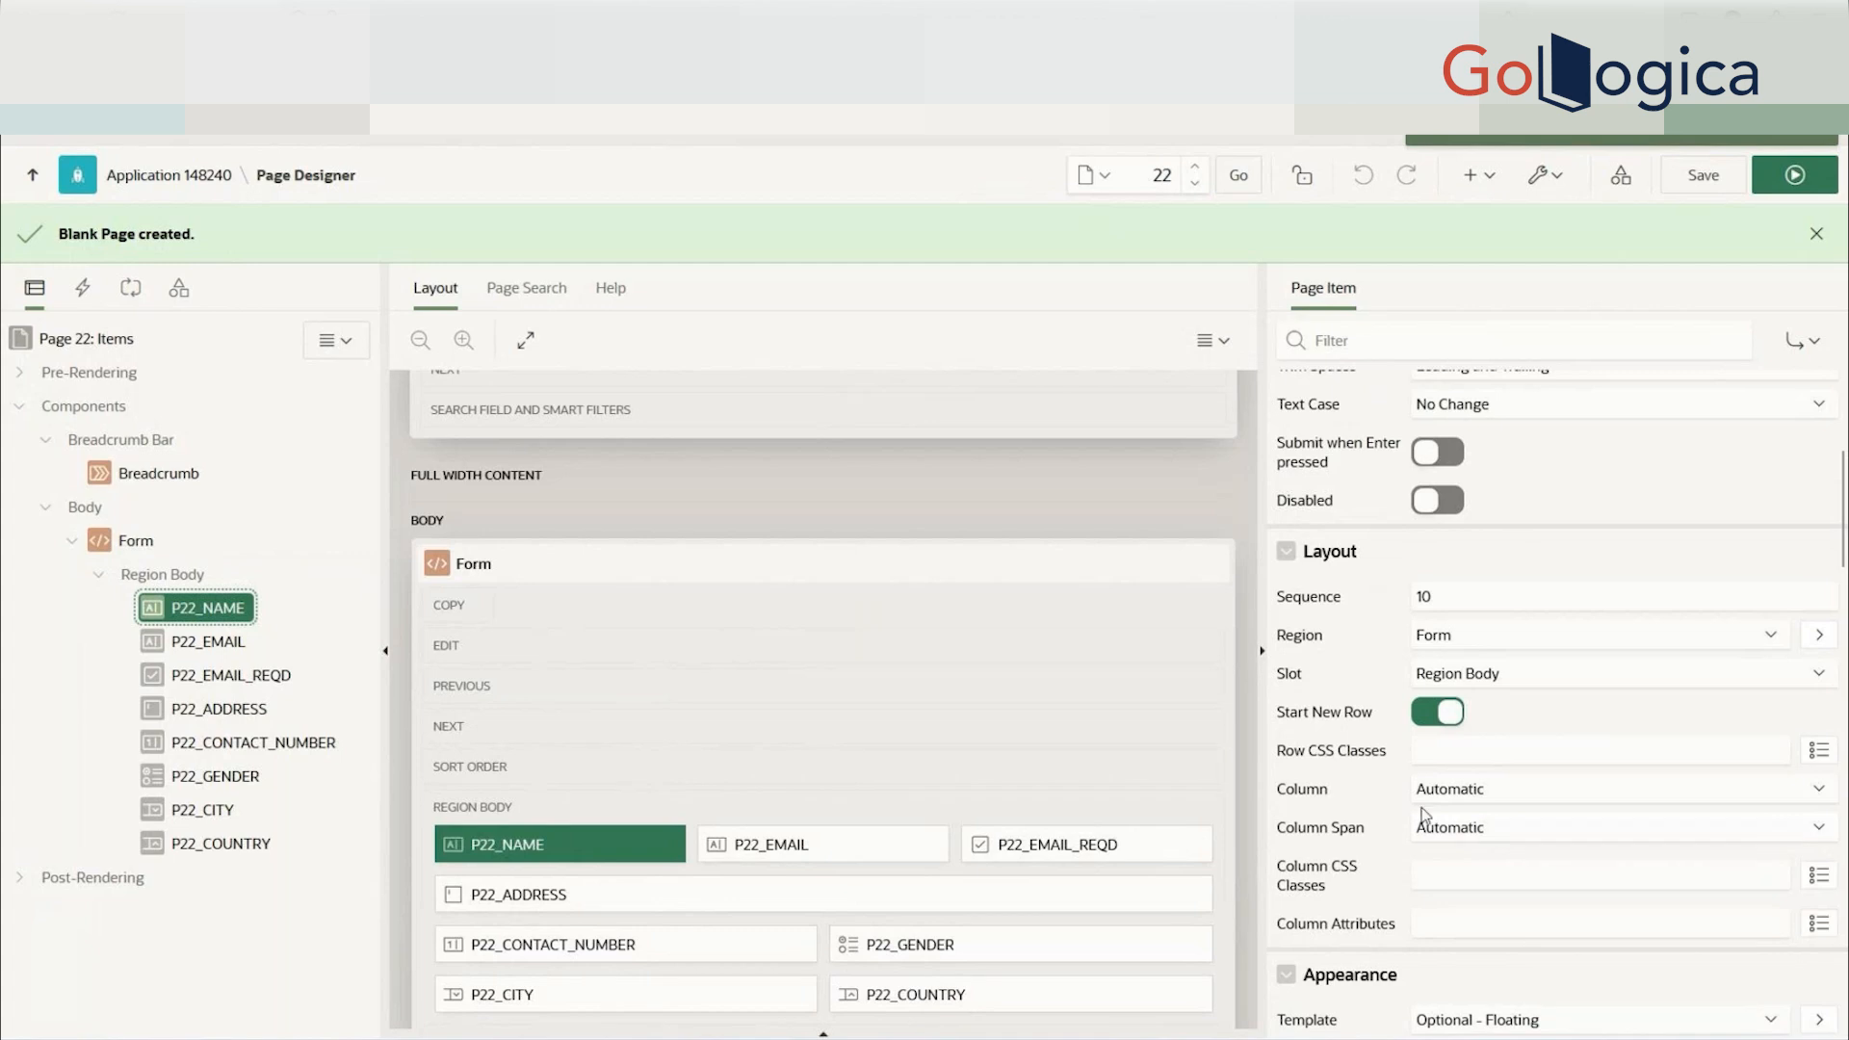
- Examine the Layout settings of P22_EMAIL and P22_EMAIL_REQD, including Start New Row, Column and Column Span
key("Down")
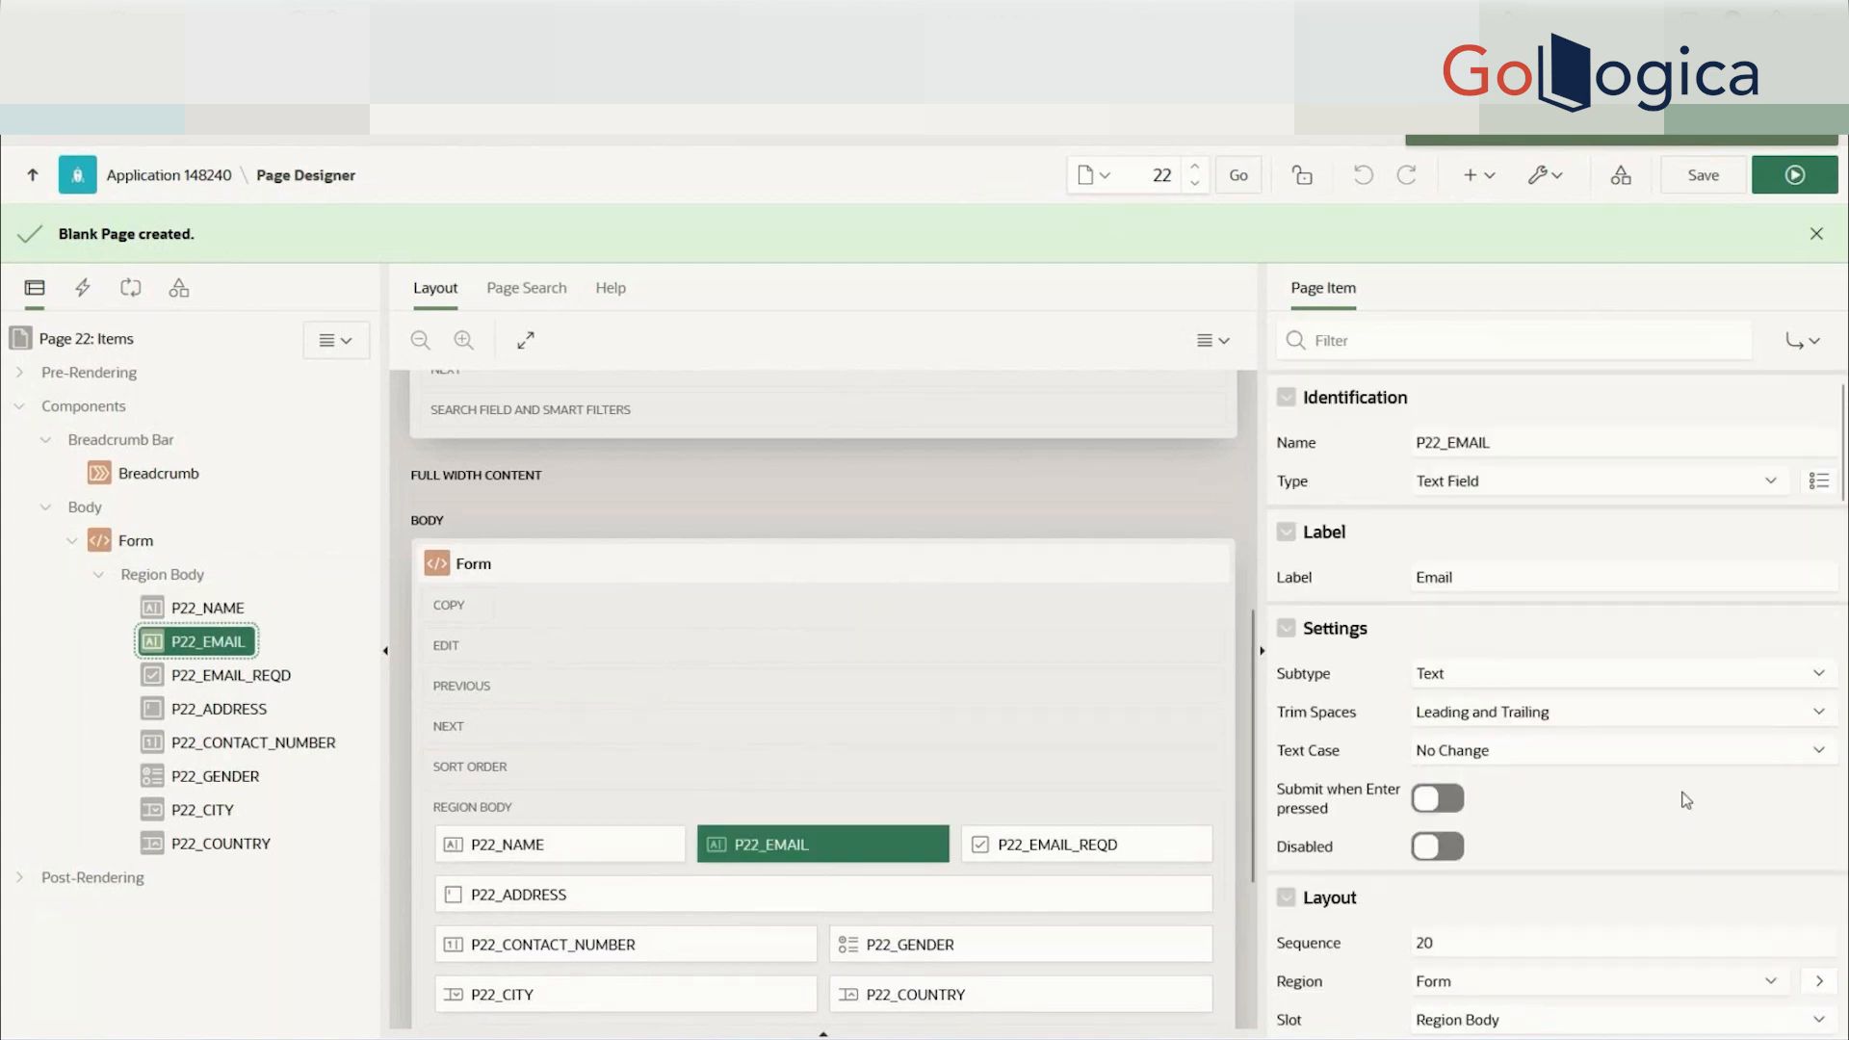
scroll(1685, 800, "down", 5)
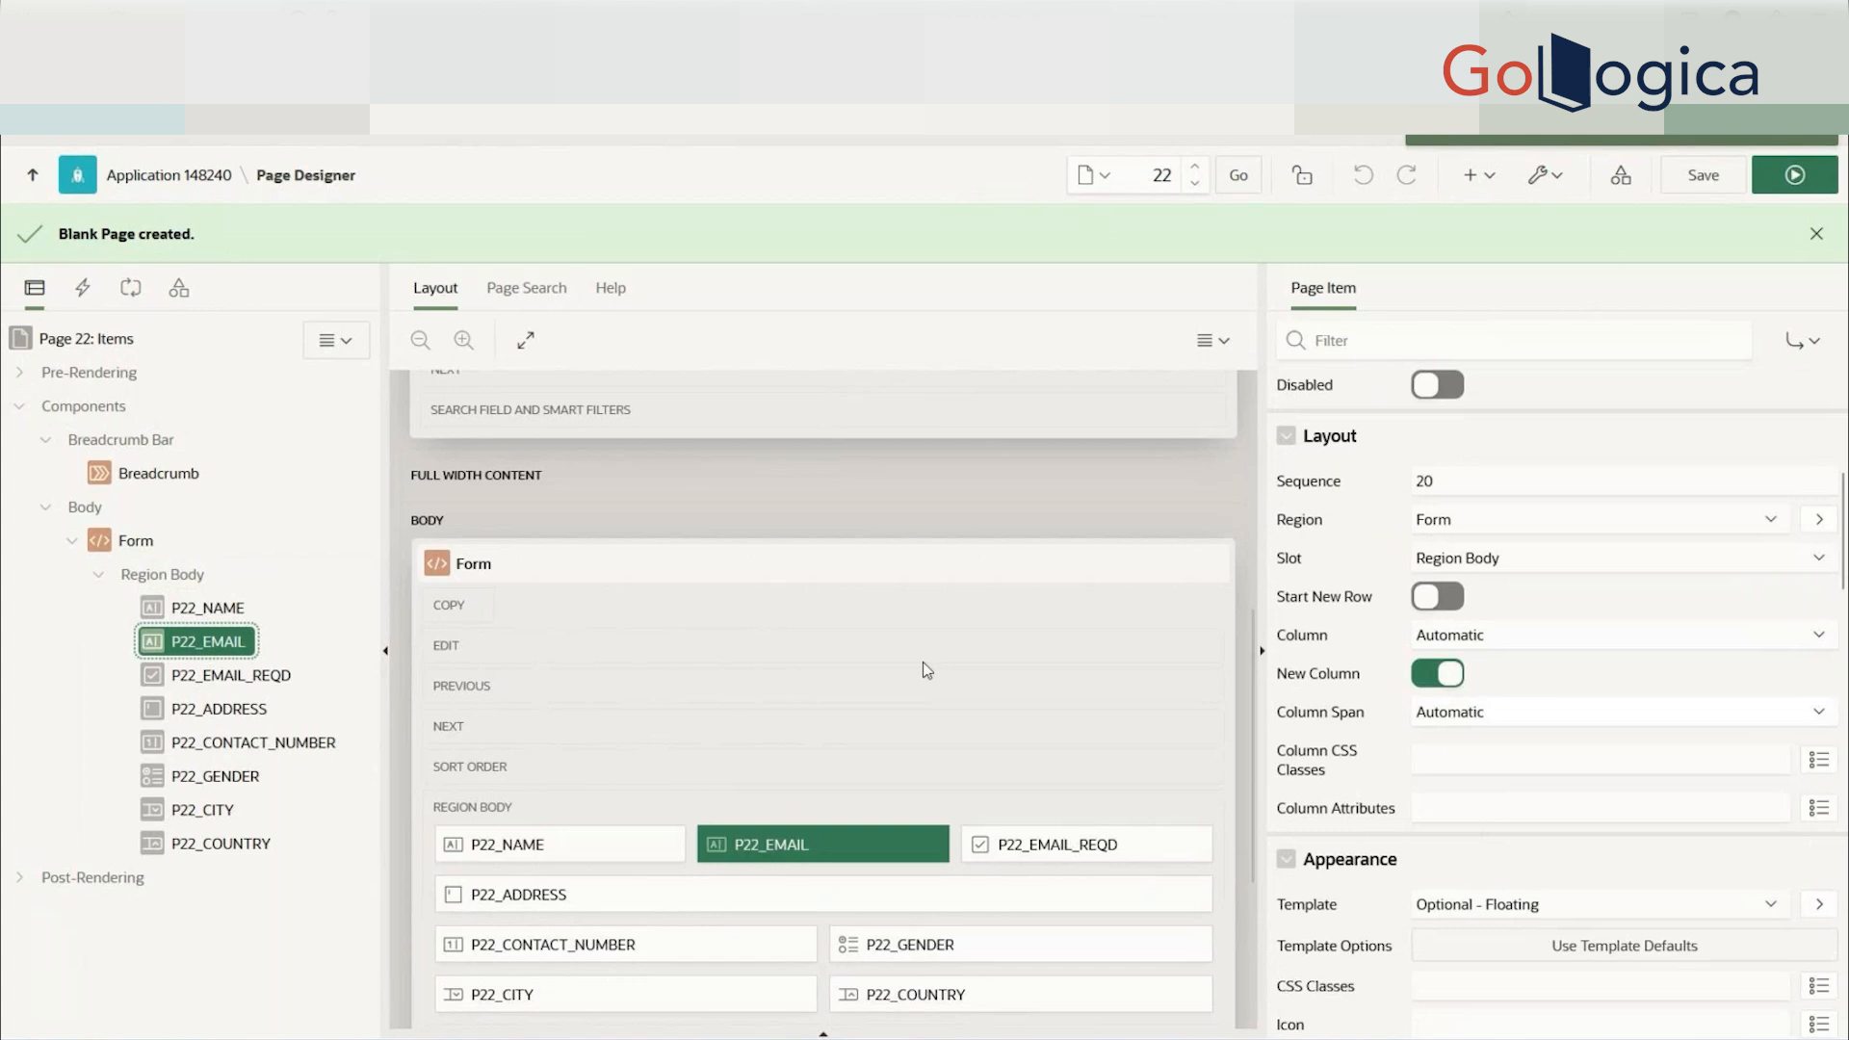
left_click(234, 675)
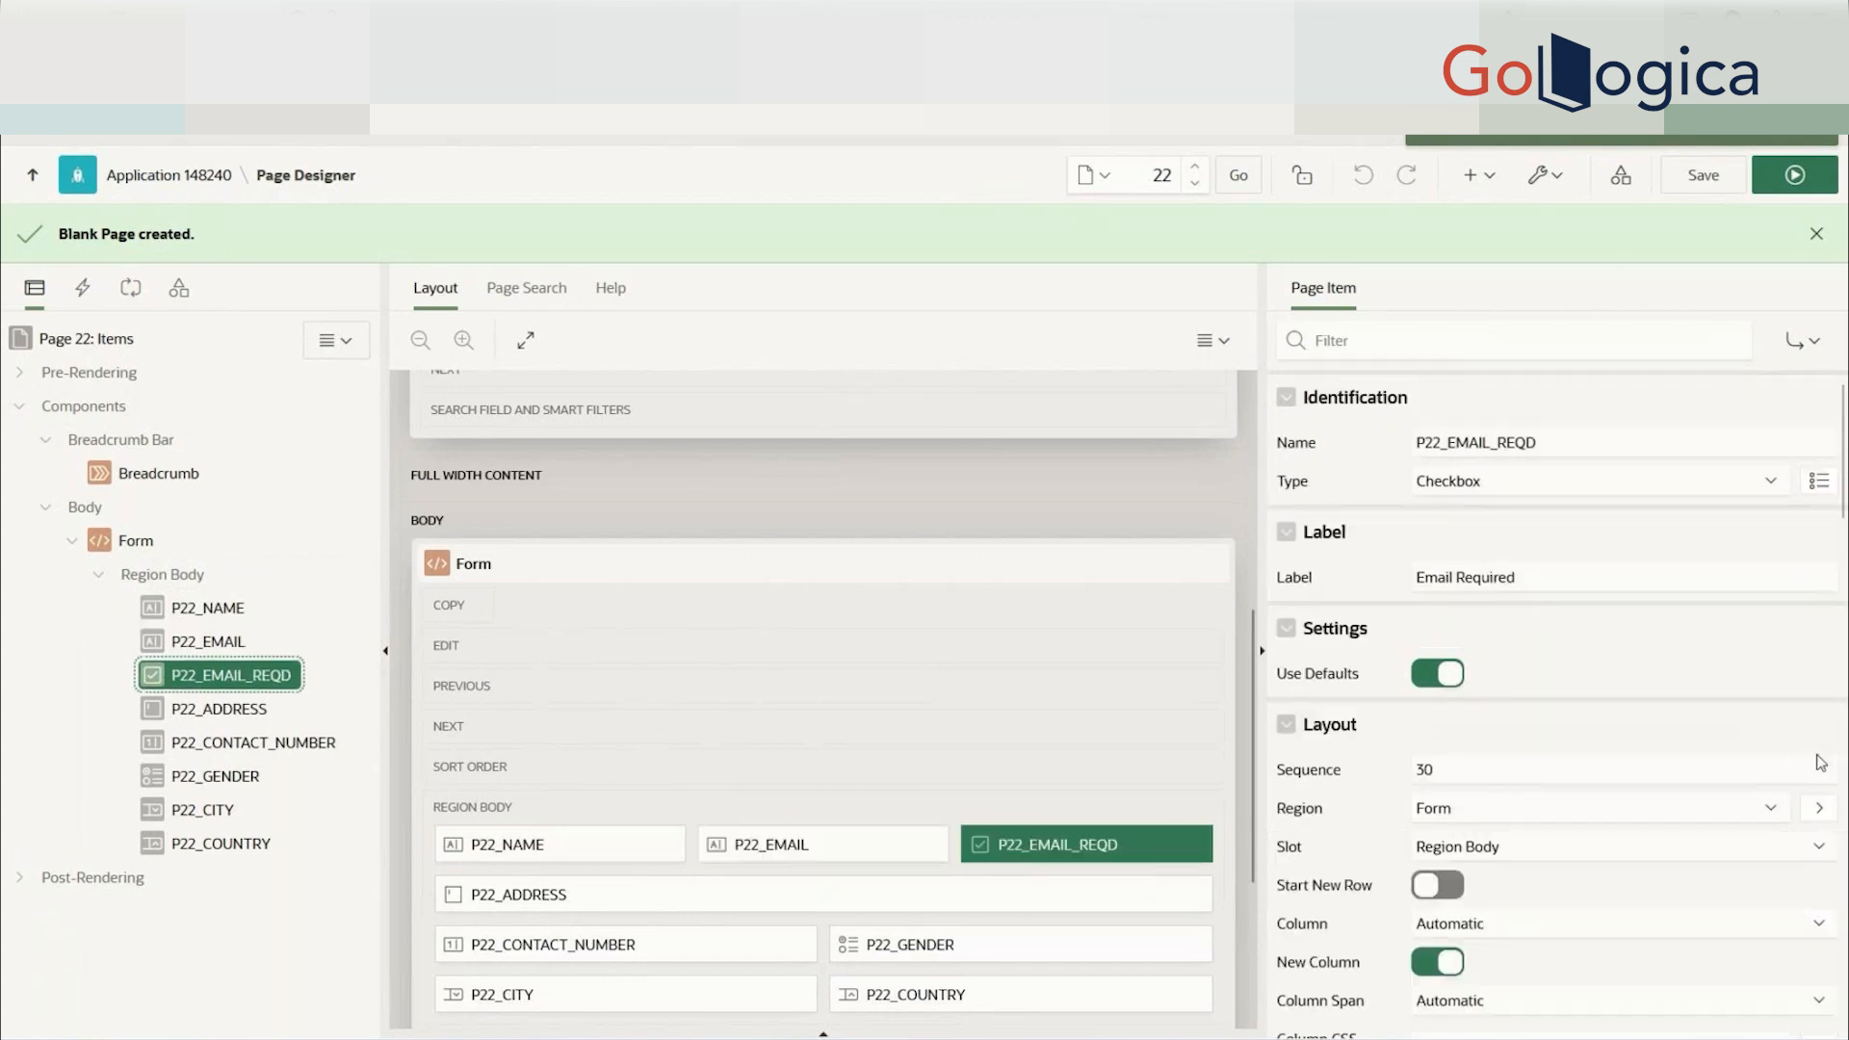
scroll(1479, 591, "down", 3)
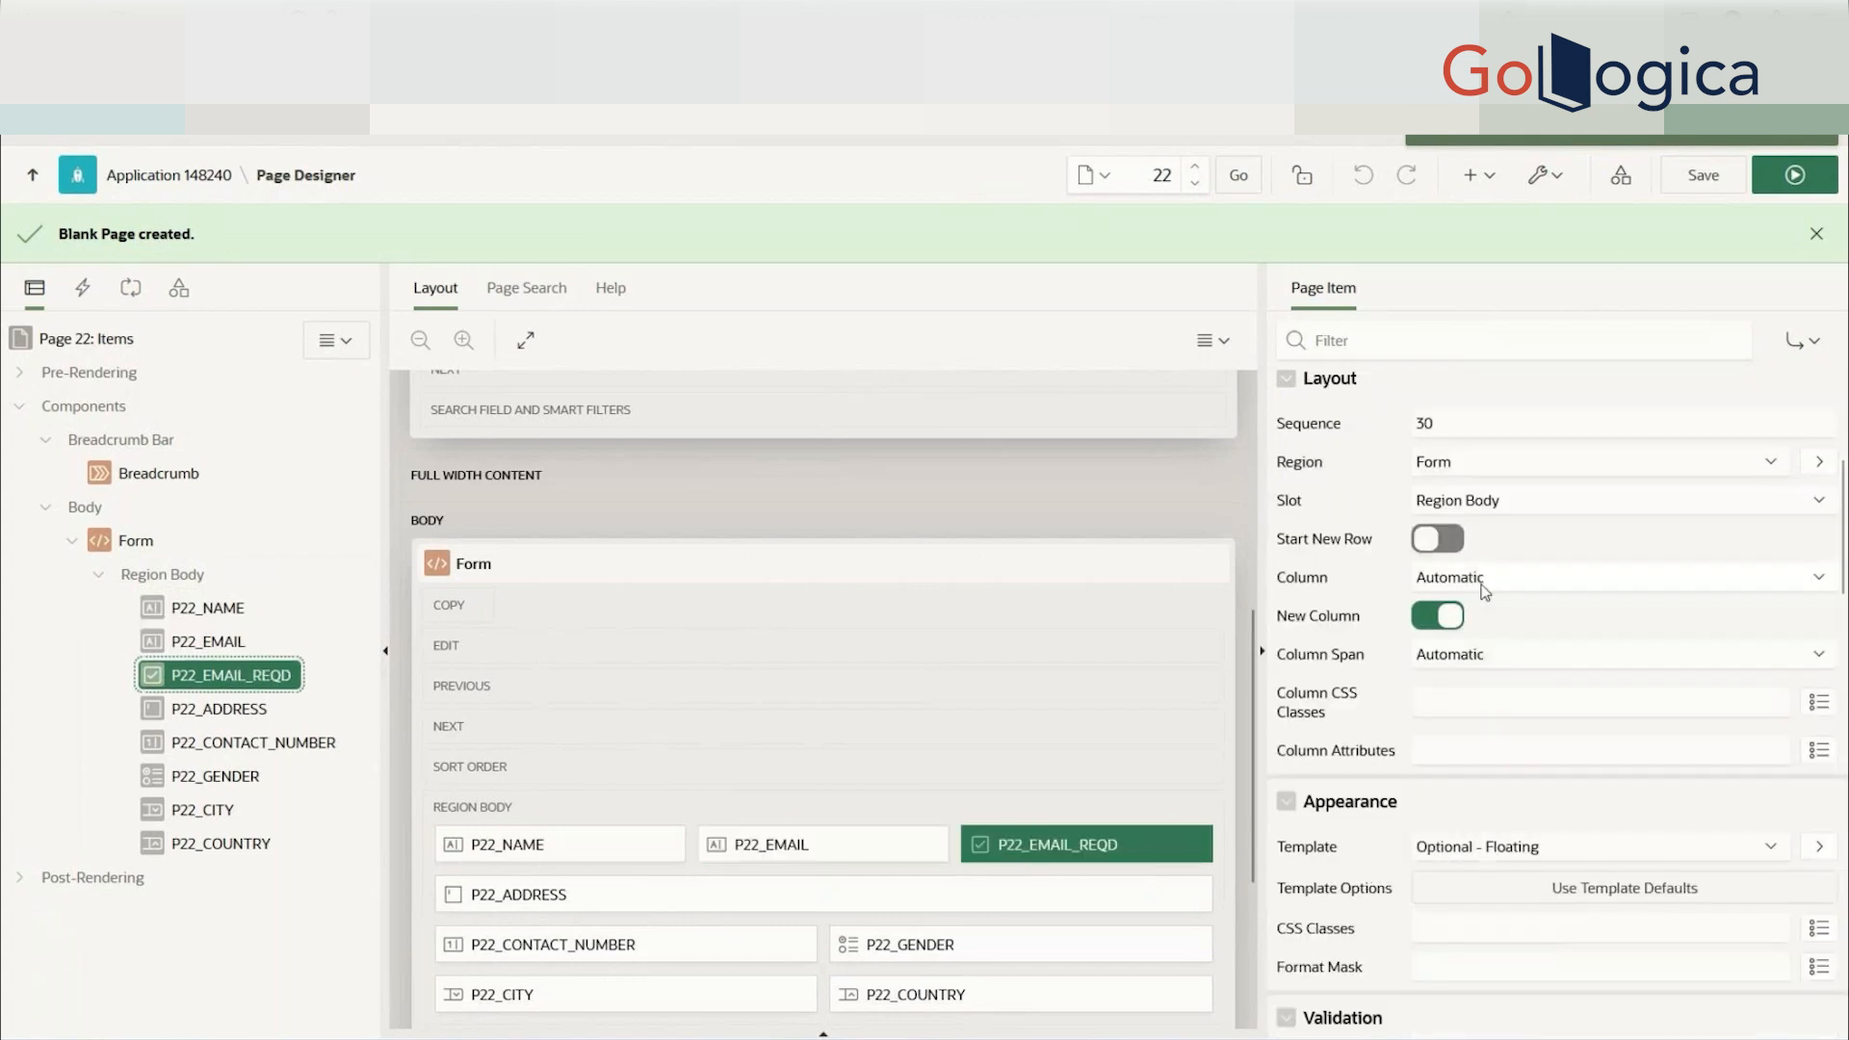
- Examine the Name field in the running form and the Layout settings of P22_NAME in Page Designer
left_click(207, 608)
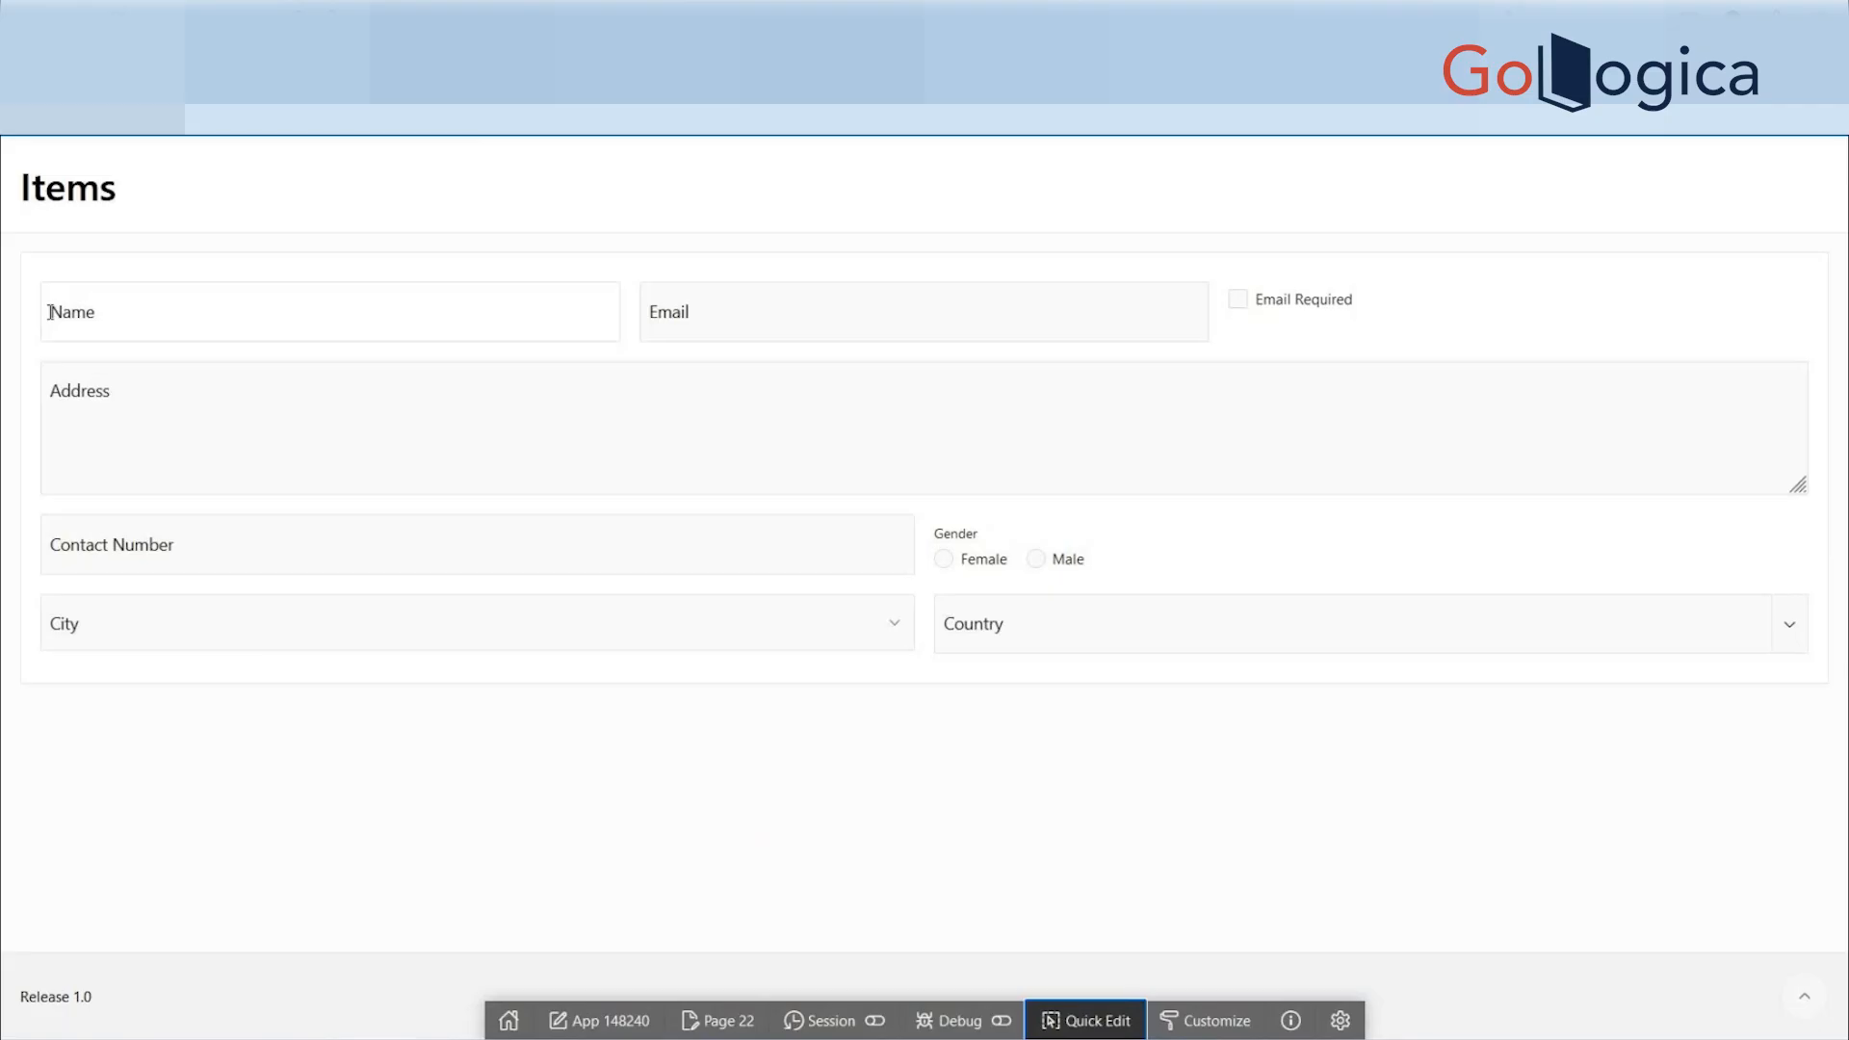
left_click(50, 313)
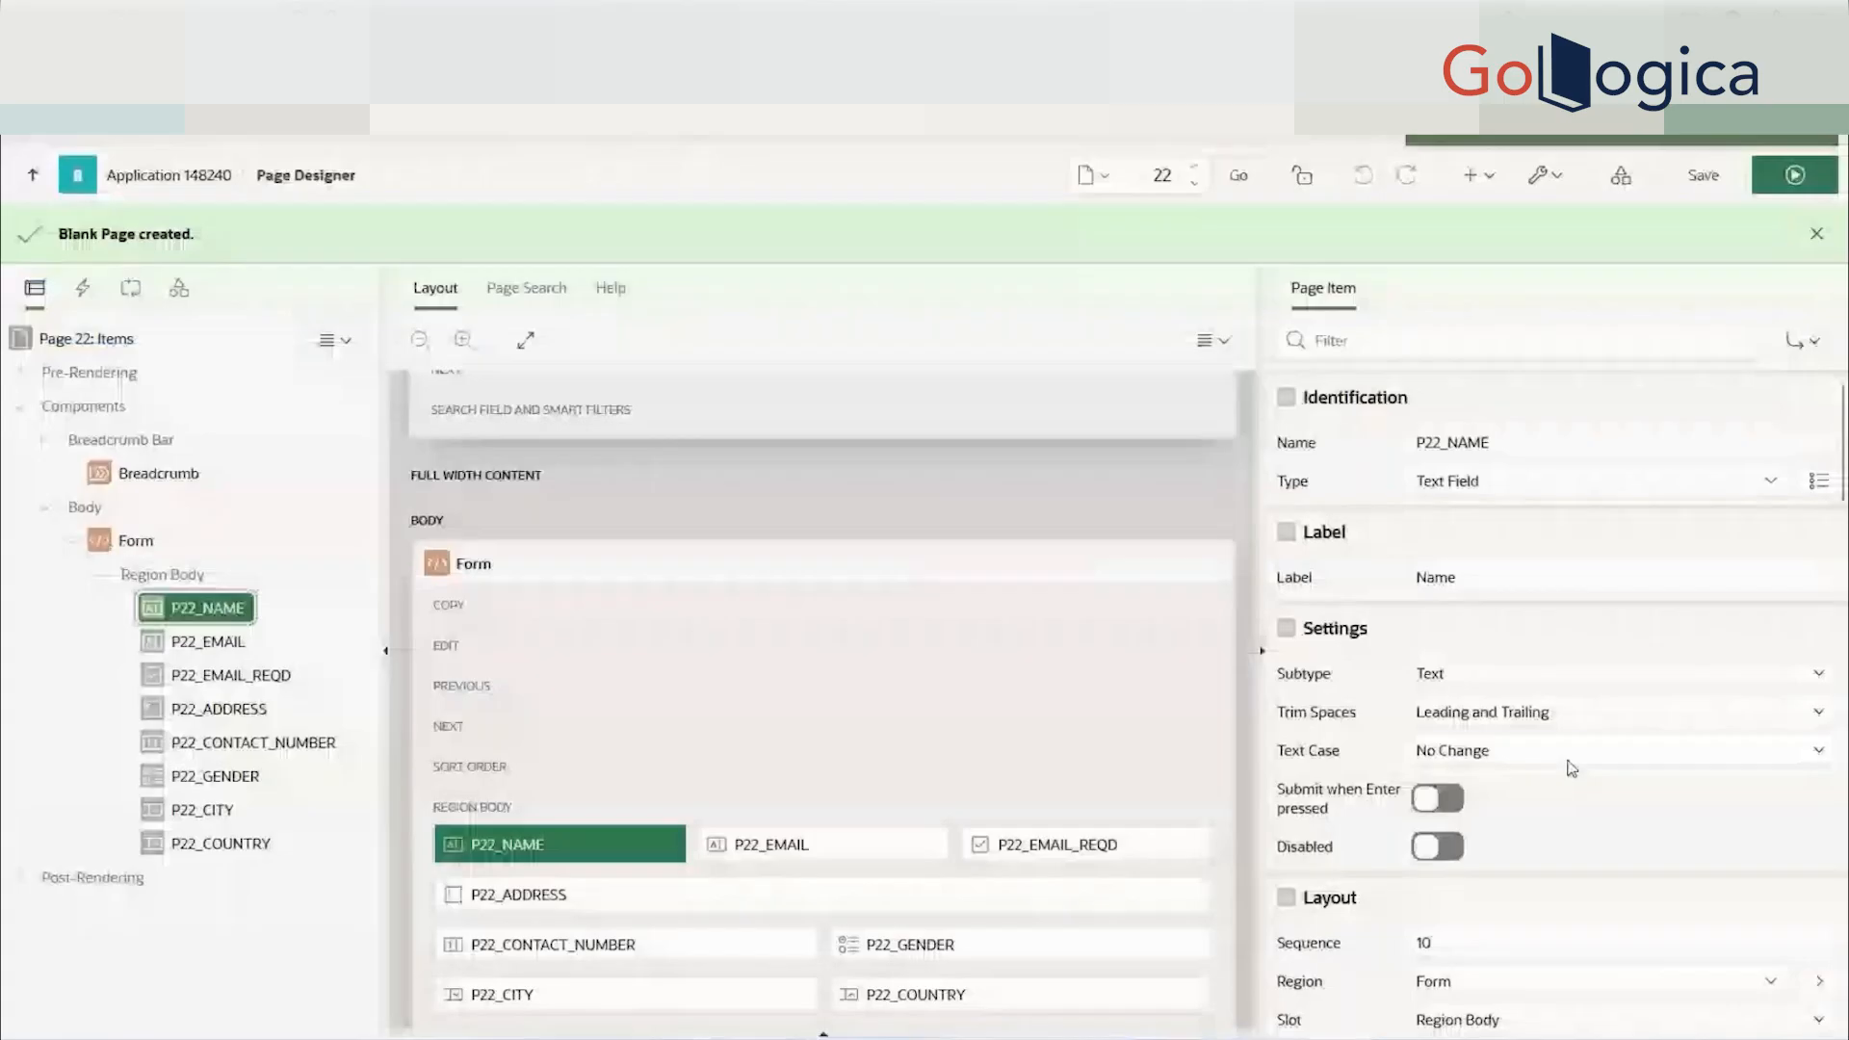
scroll(1531, 867, "down", 2)
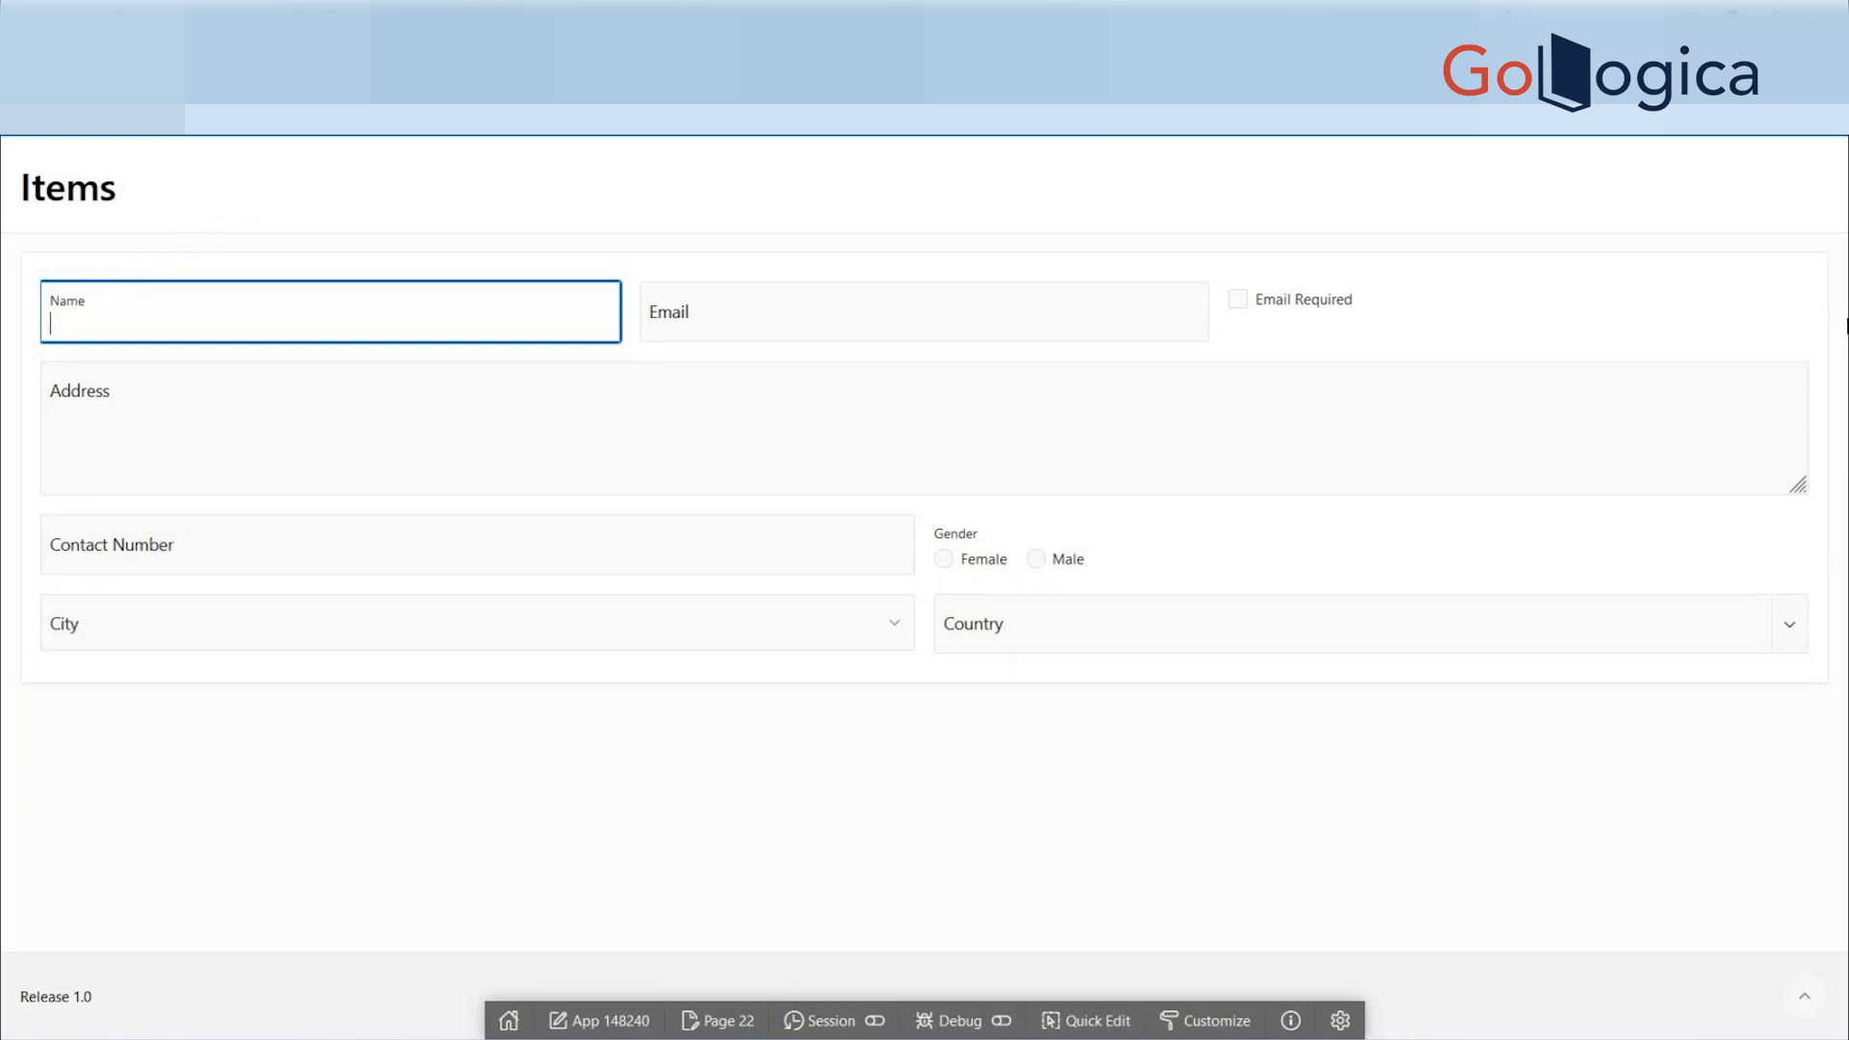
- Go through the first-row fields Name, Email and Email Required in the running form to examine how the row is divided
left_click_drag(1800, 308, 247, 284)
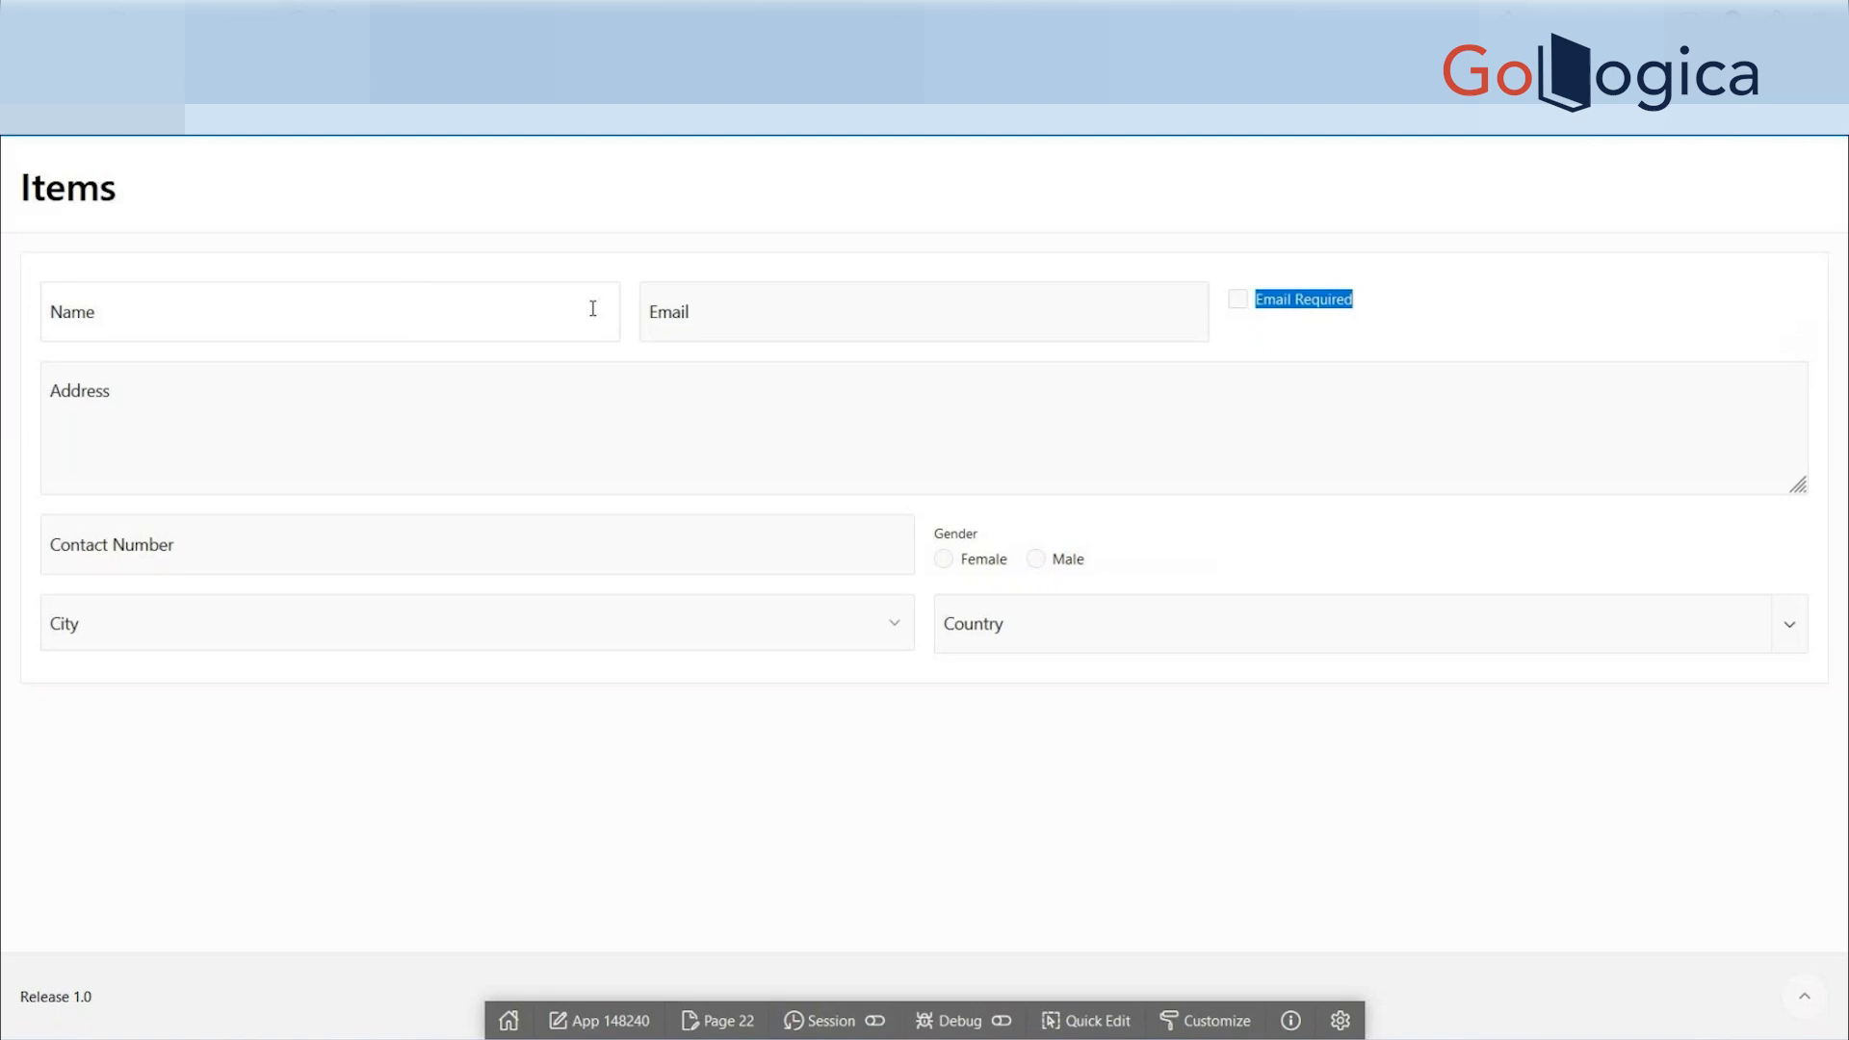
left_click(642, 306)
left_click(1473, 320)
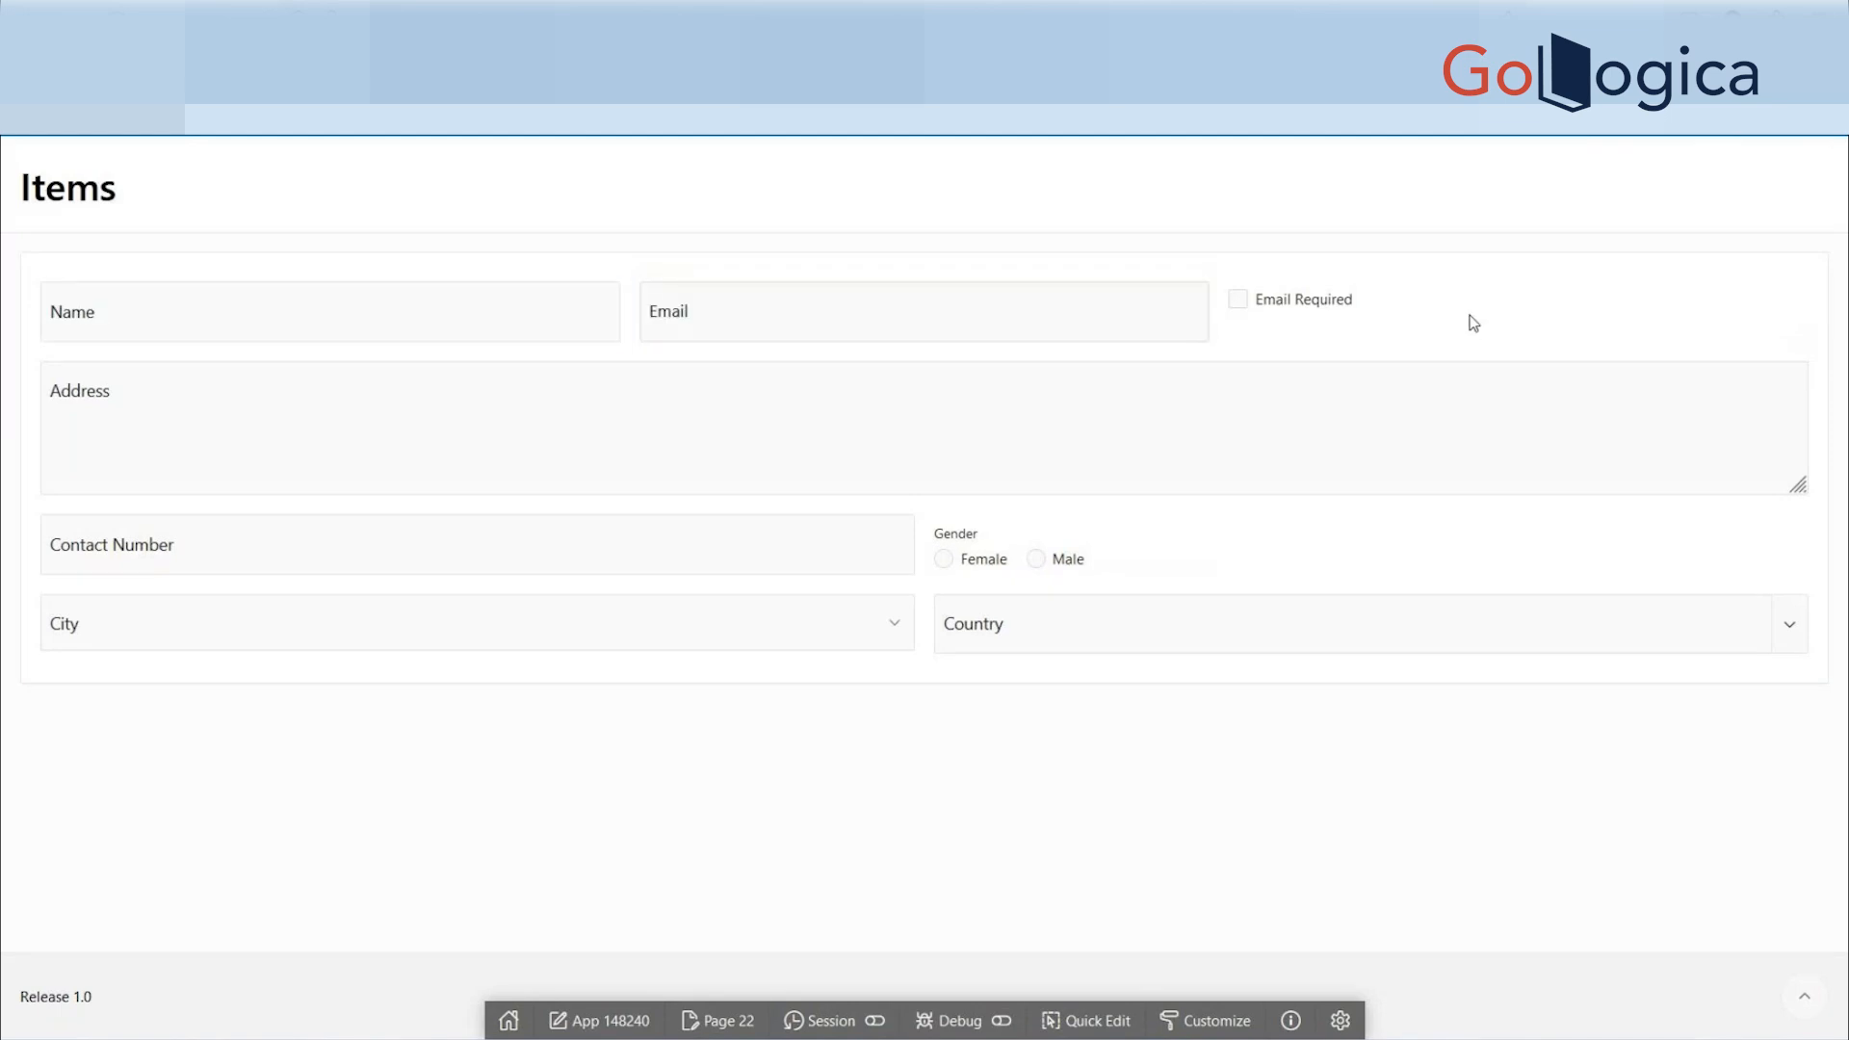
left_click(1094, 296)
left_click(1310, 300)
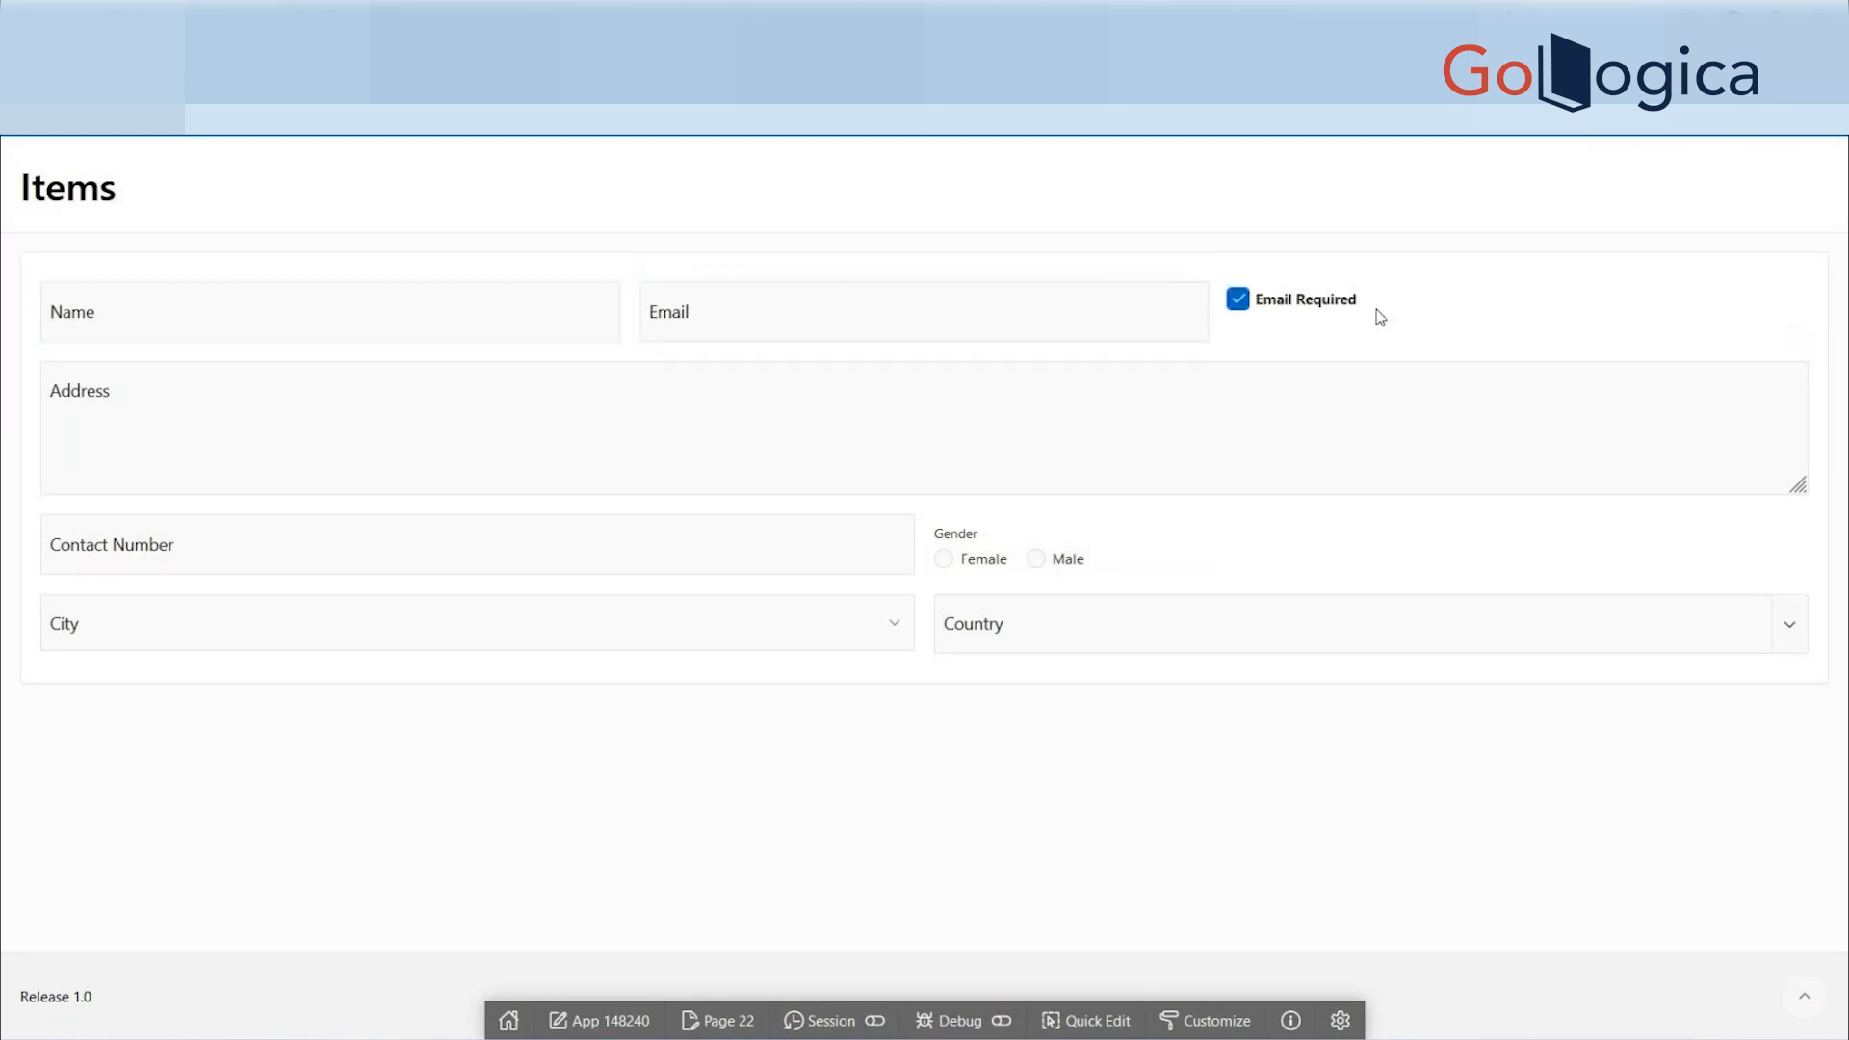
left_click(1323, 310)
left_click(502, 562)
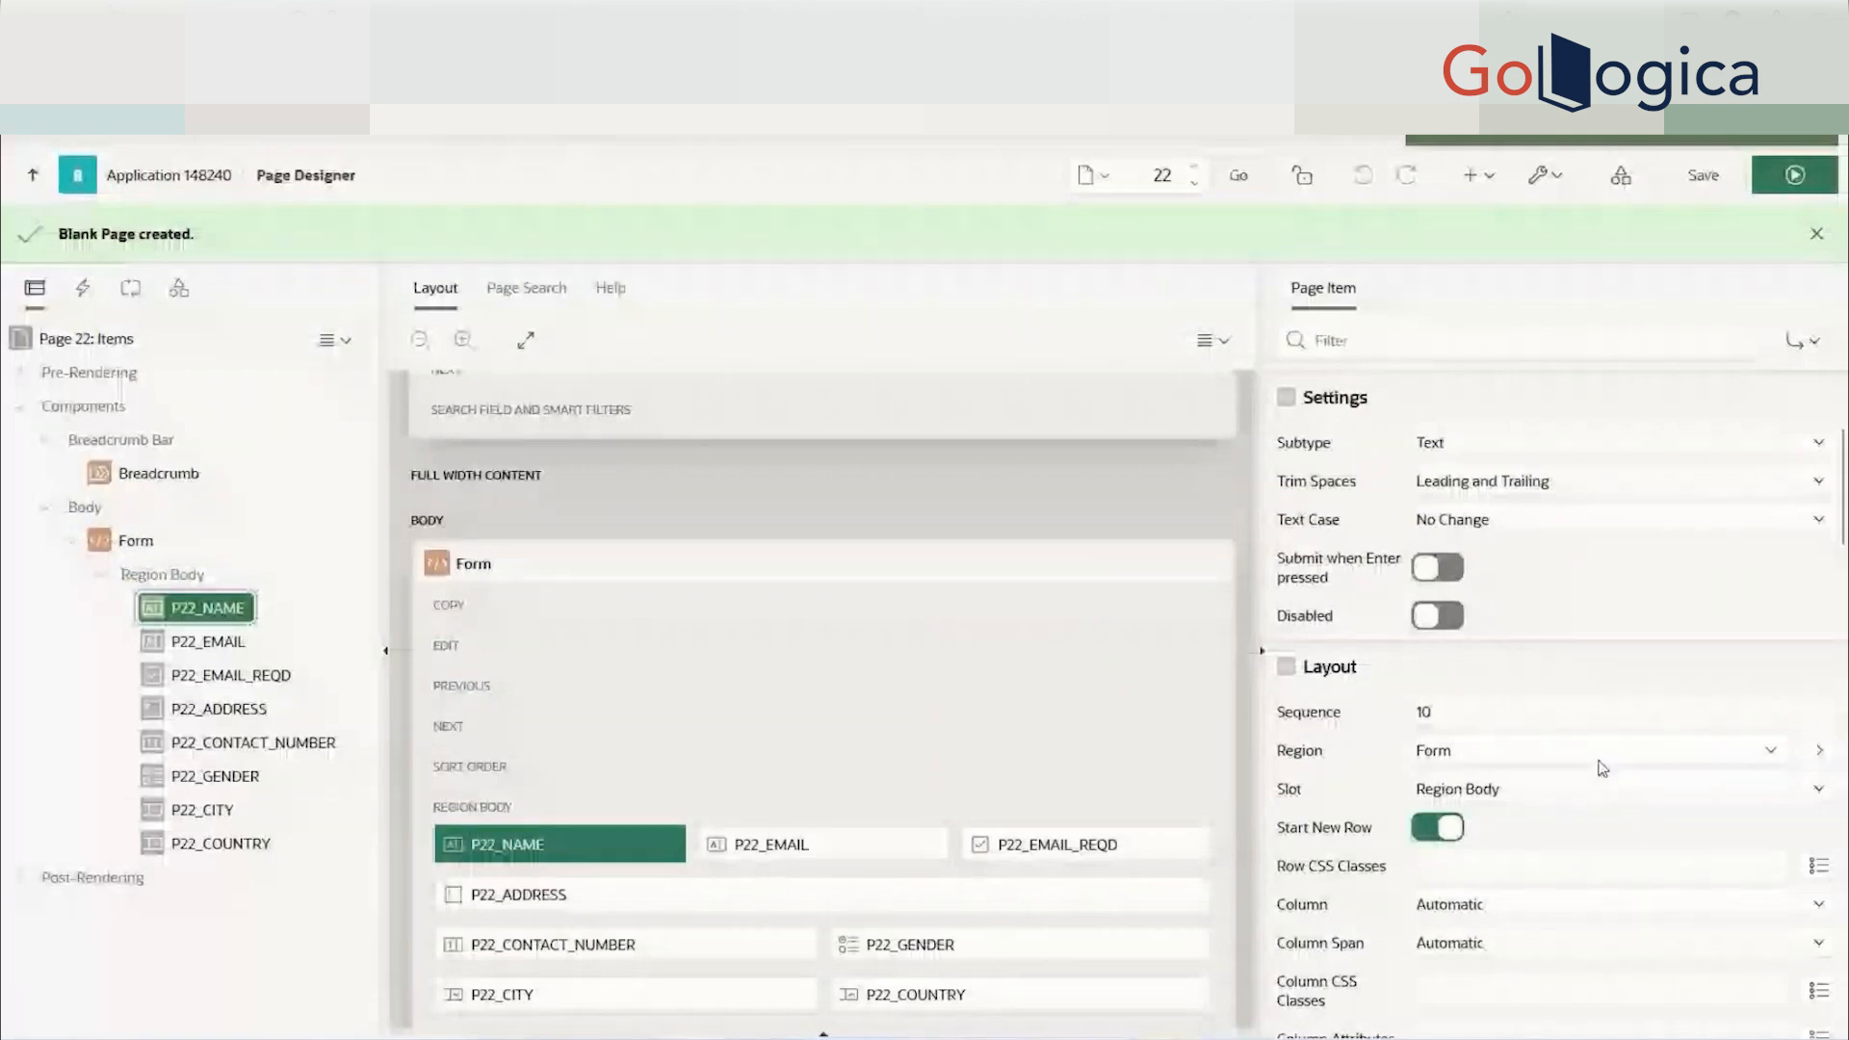
- Set the Column Span of P22_NAME to 8 and run the page
scroll(1601, 768, "down", 4)
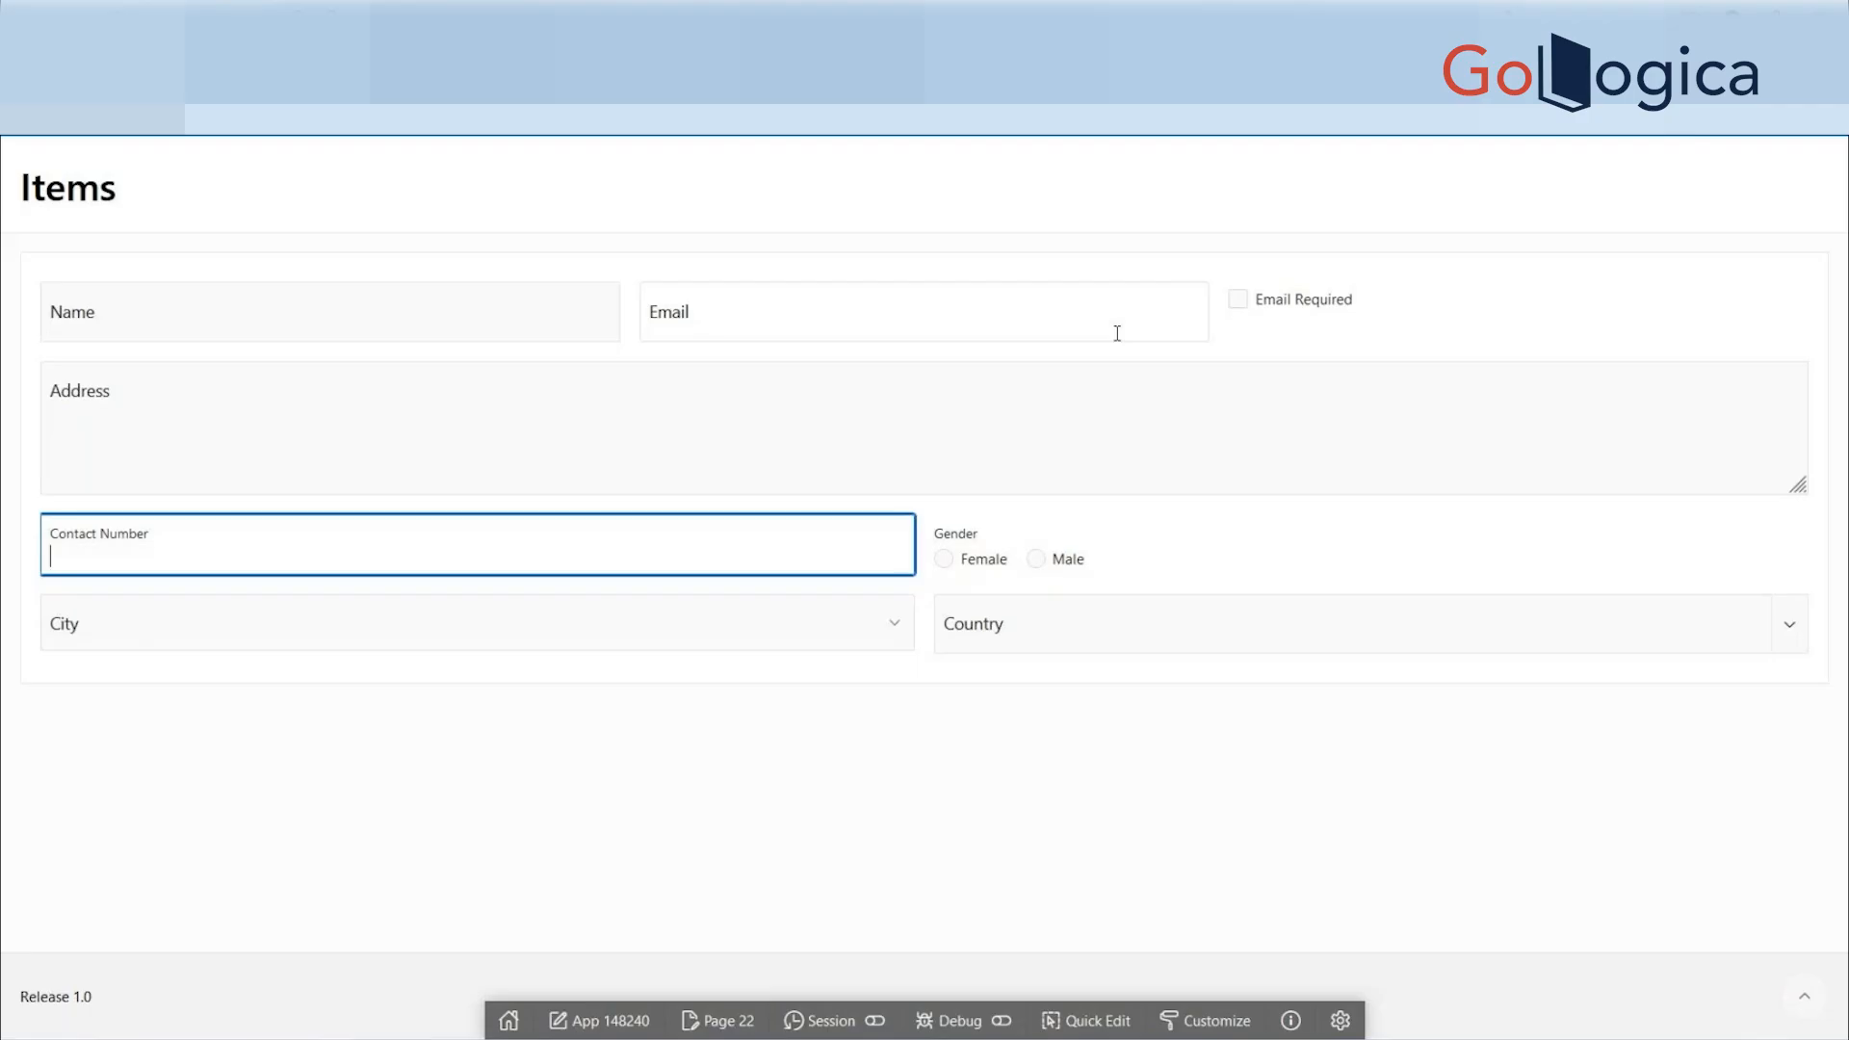
left_click(248, 320)
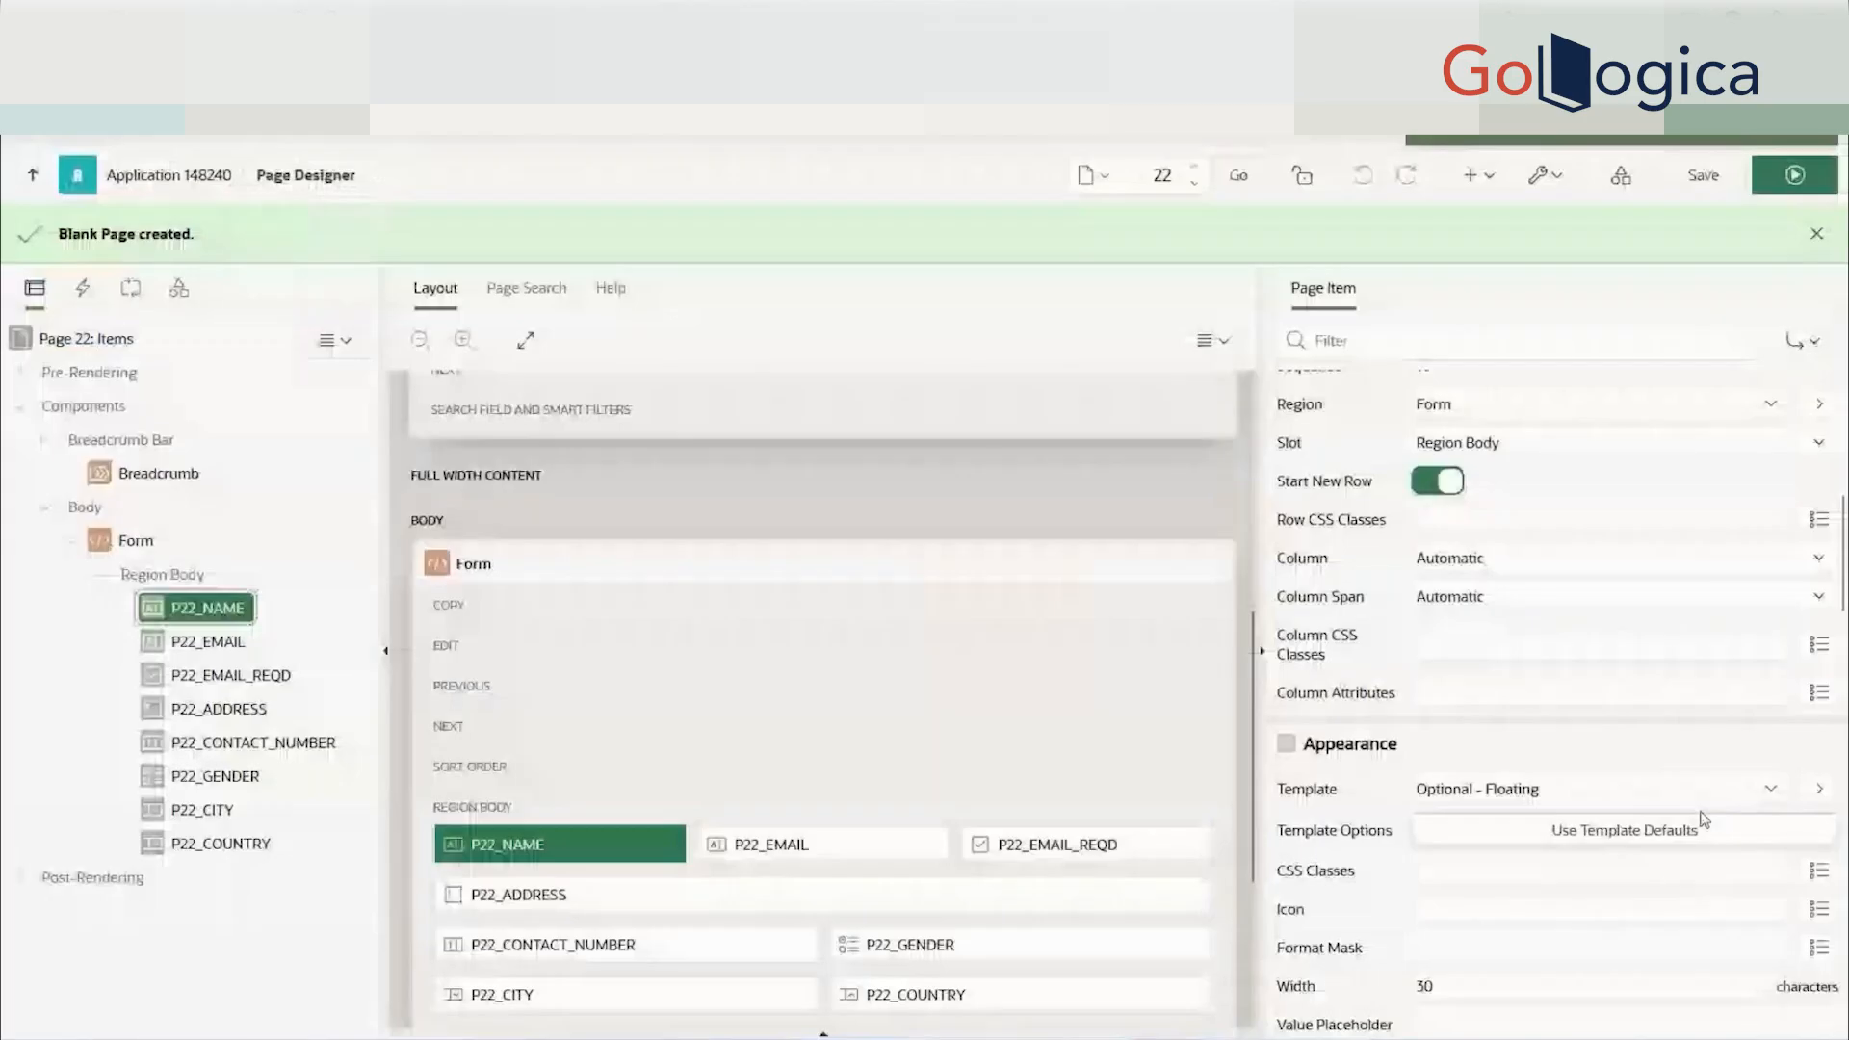
scroll(1695, 827, "up", 5)
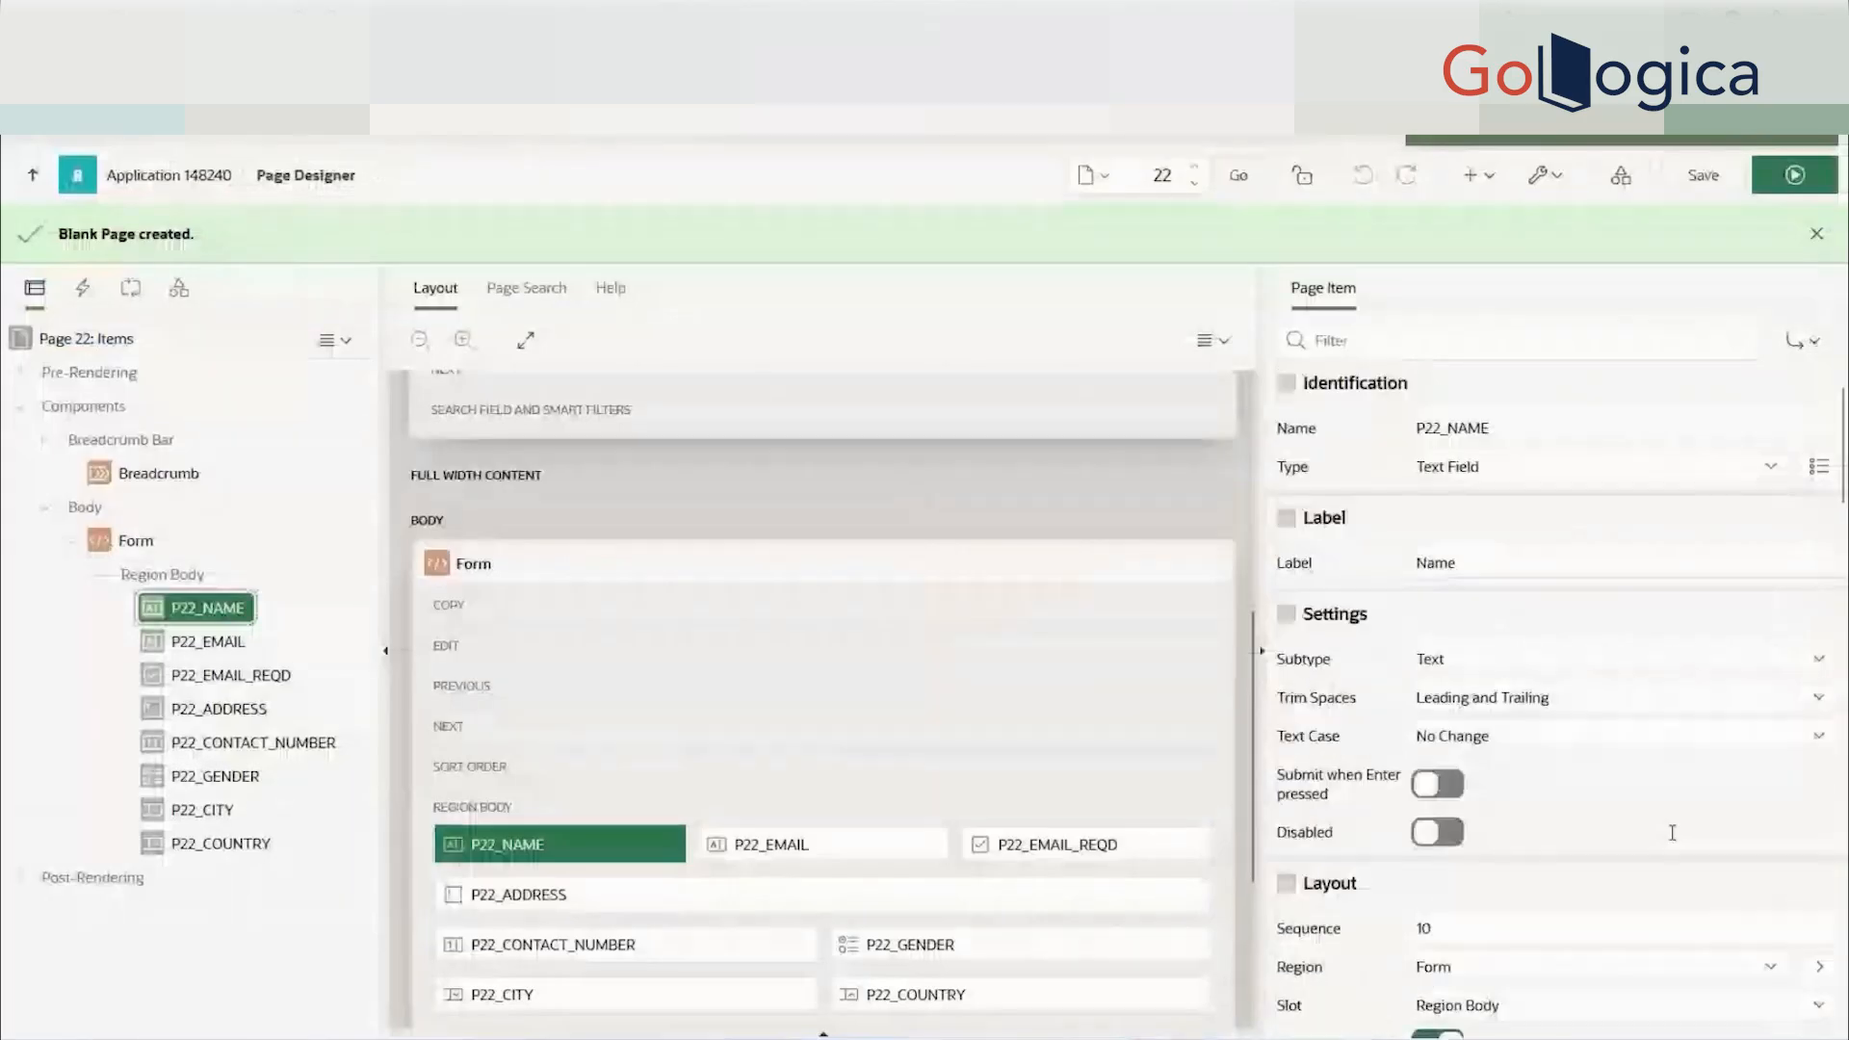
scroll(1618, 842, "down", 3)
scroll(1544, 860, "down", 3)
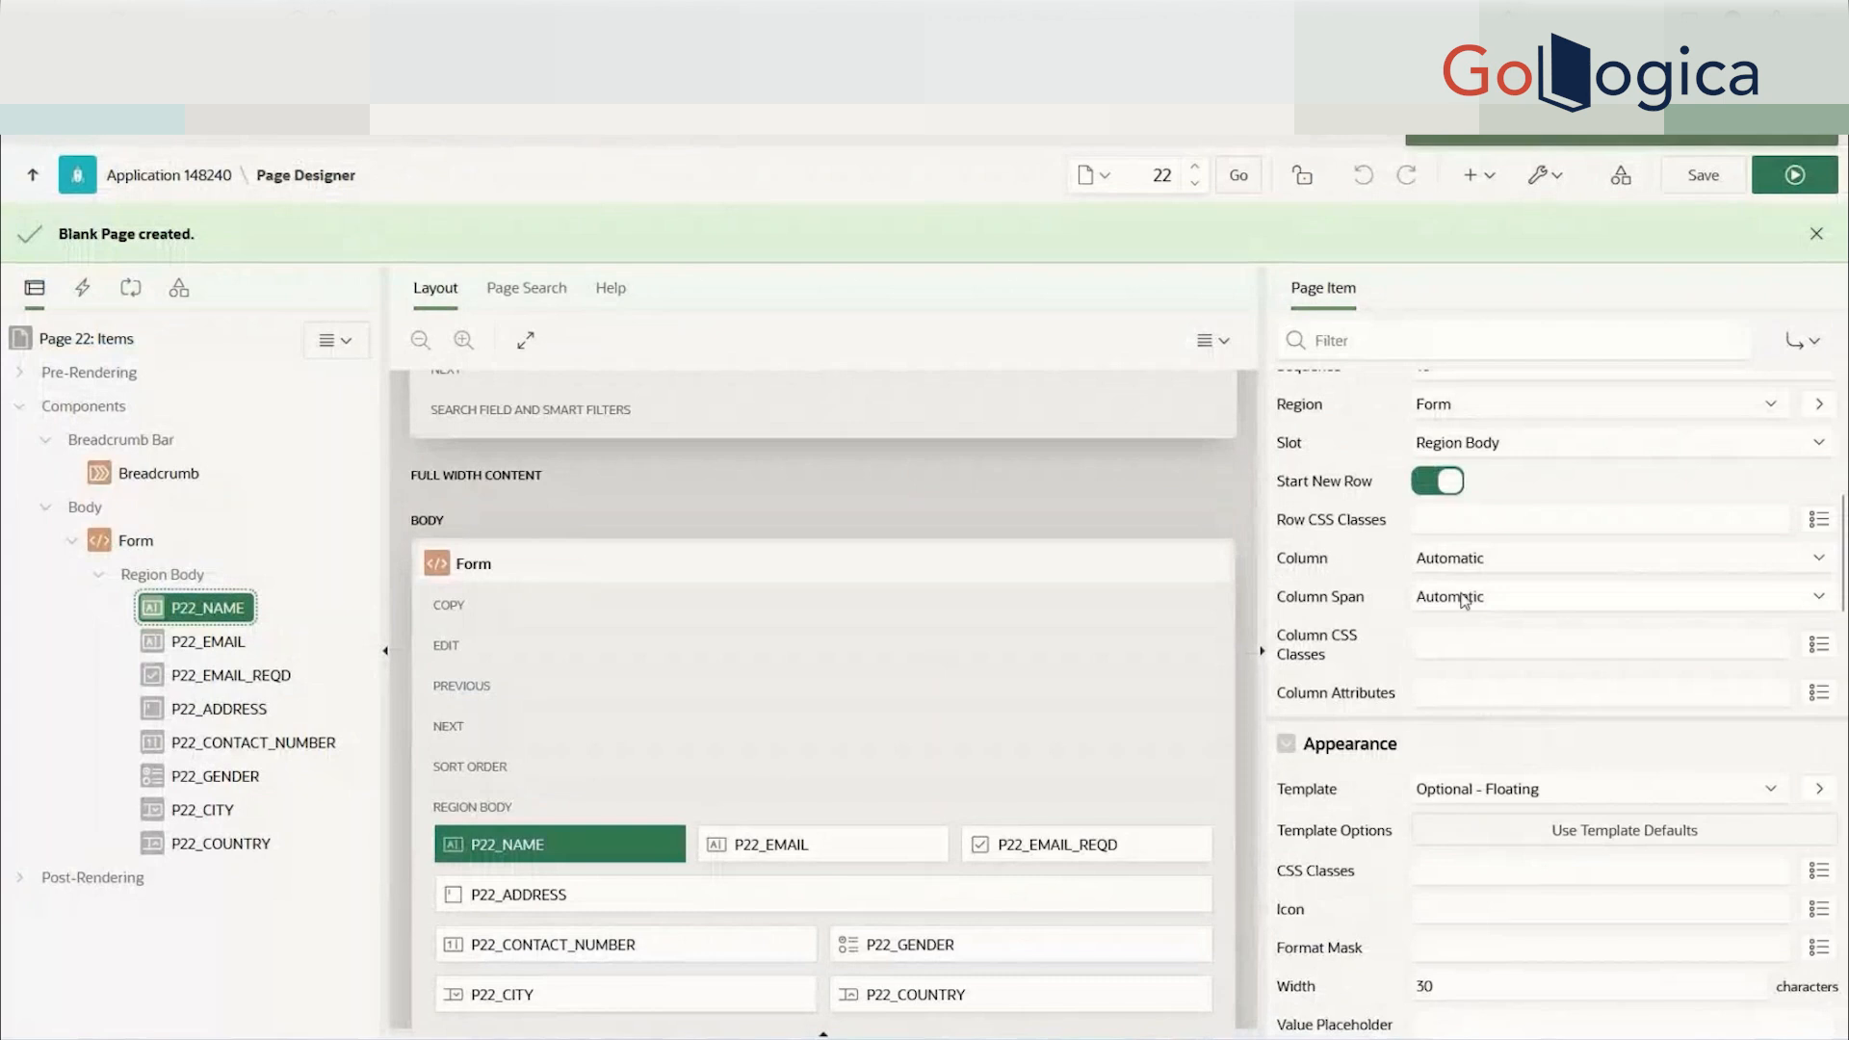
left_click(1463, 597)
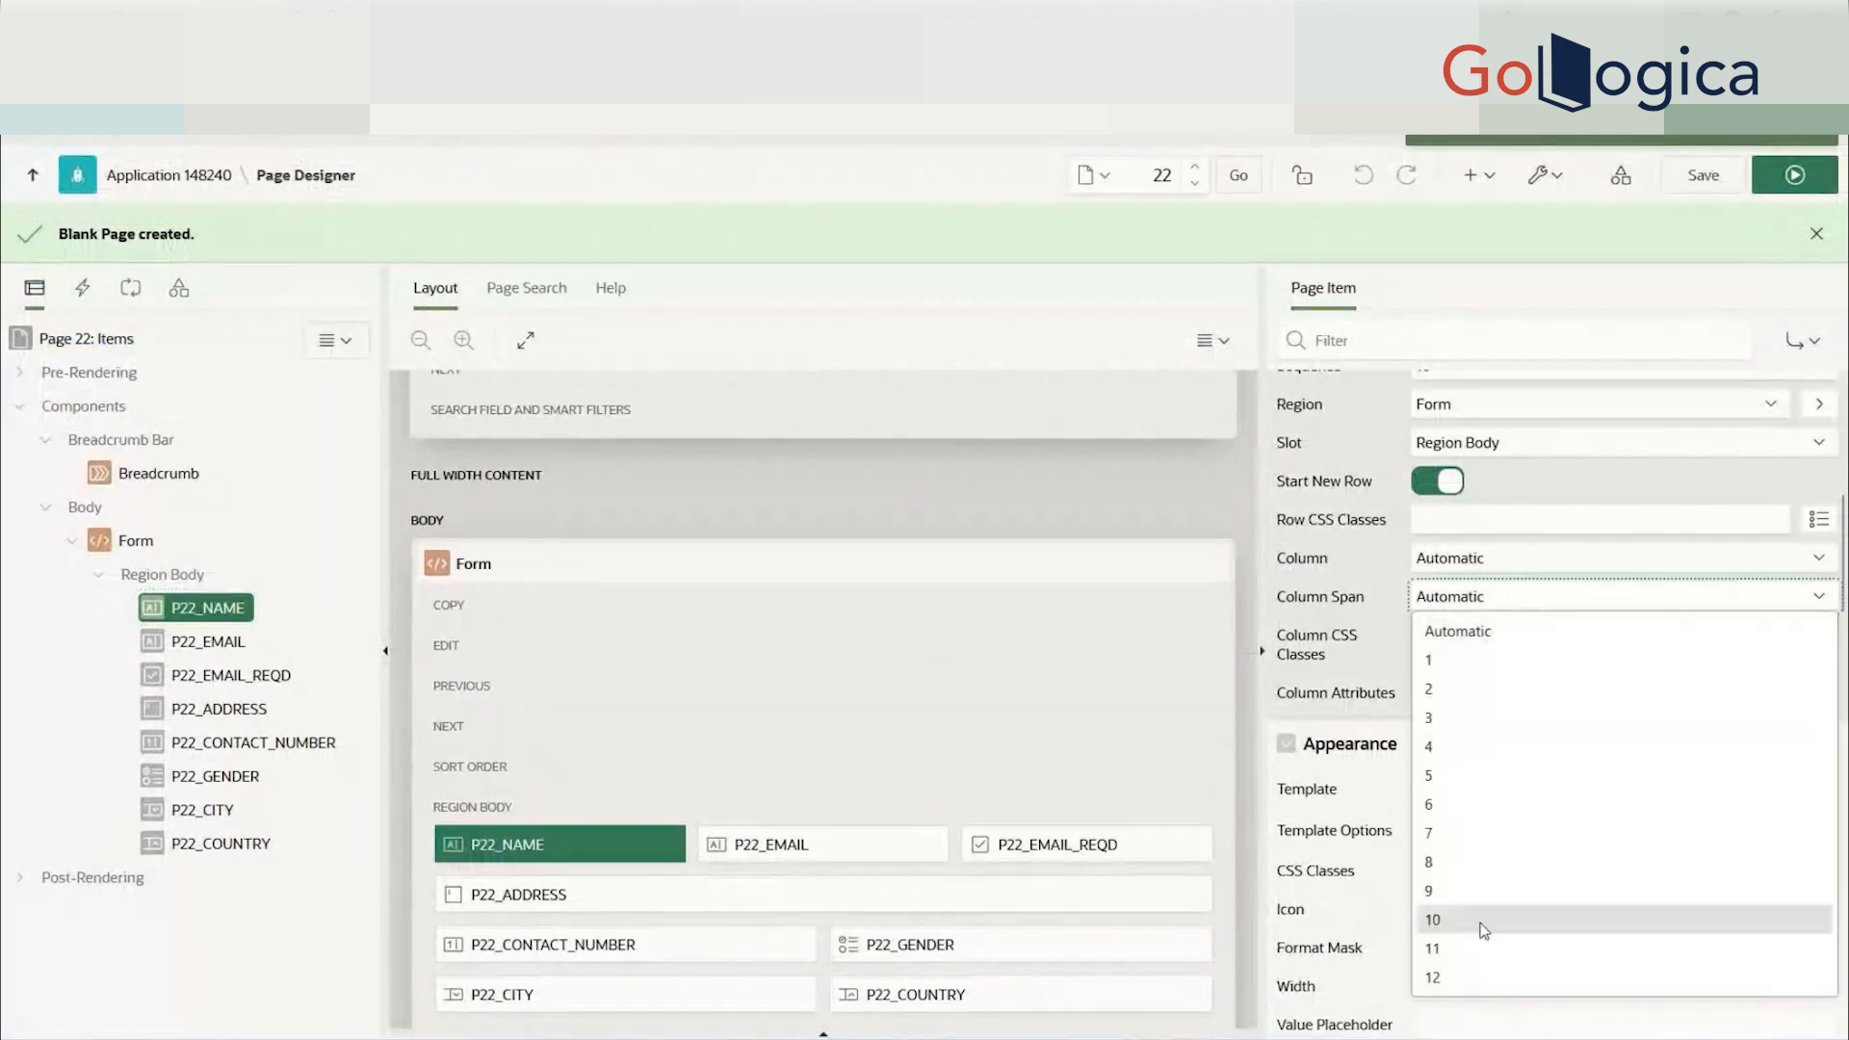
left_click(1480, 870)
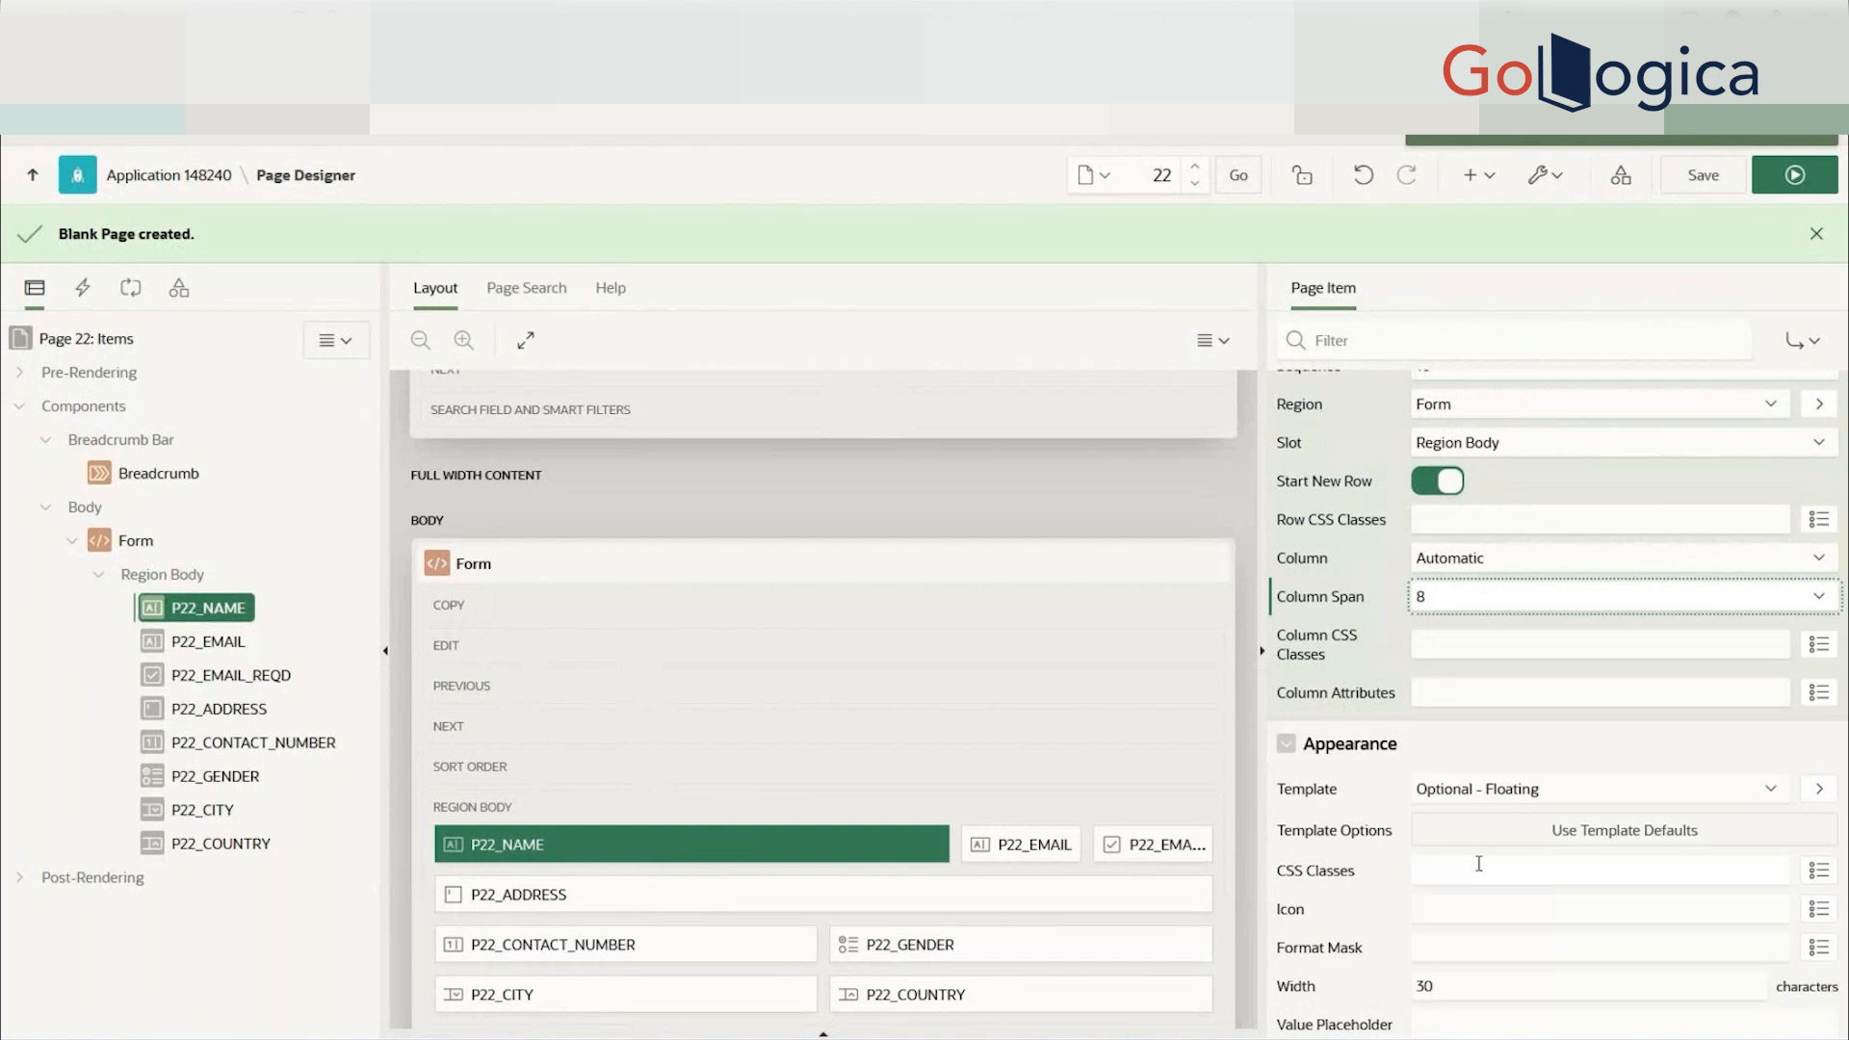
left_click(1828, 181)
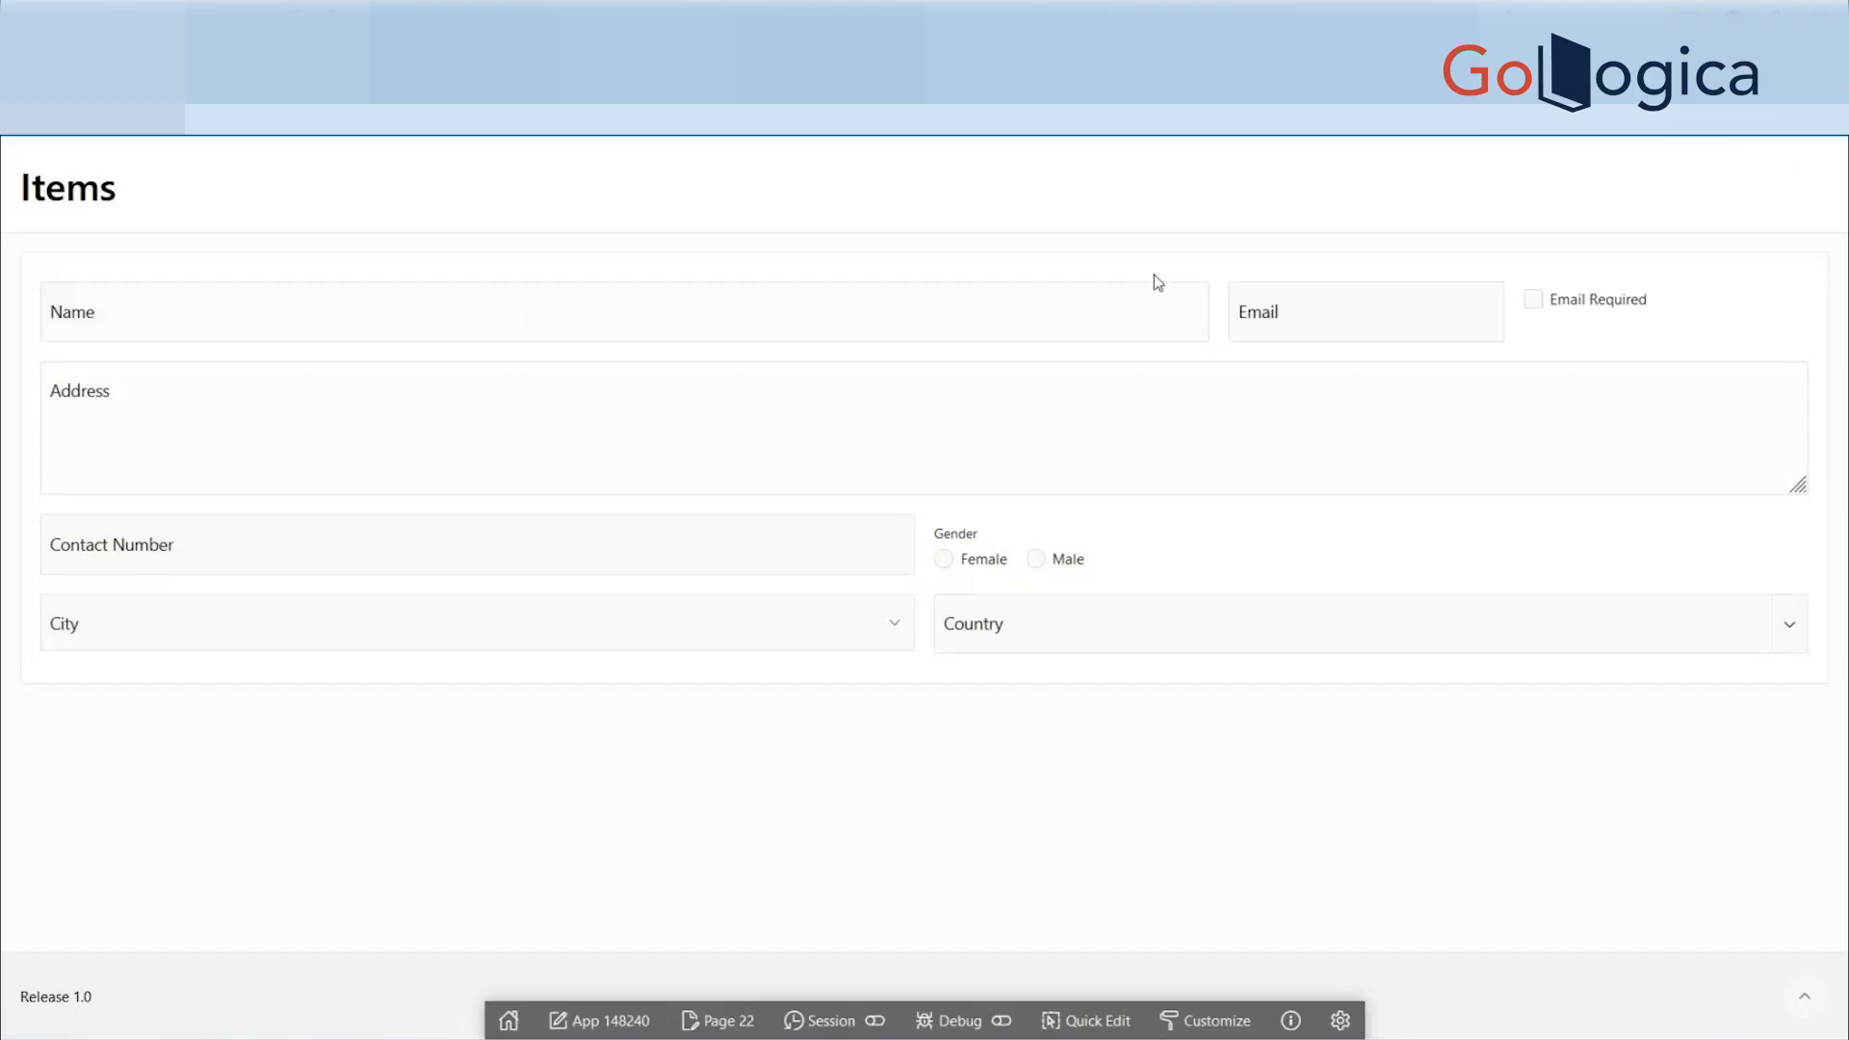
- Compare the widths of the Name and Email fields in the running form
left_click(780, 291)
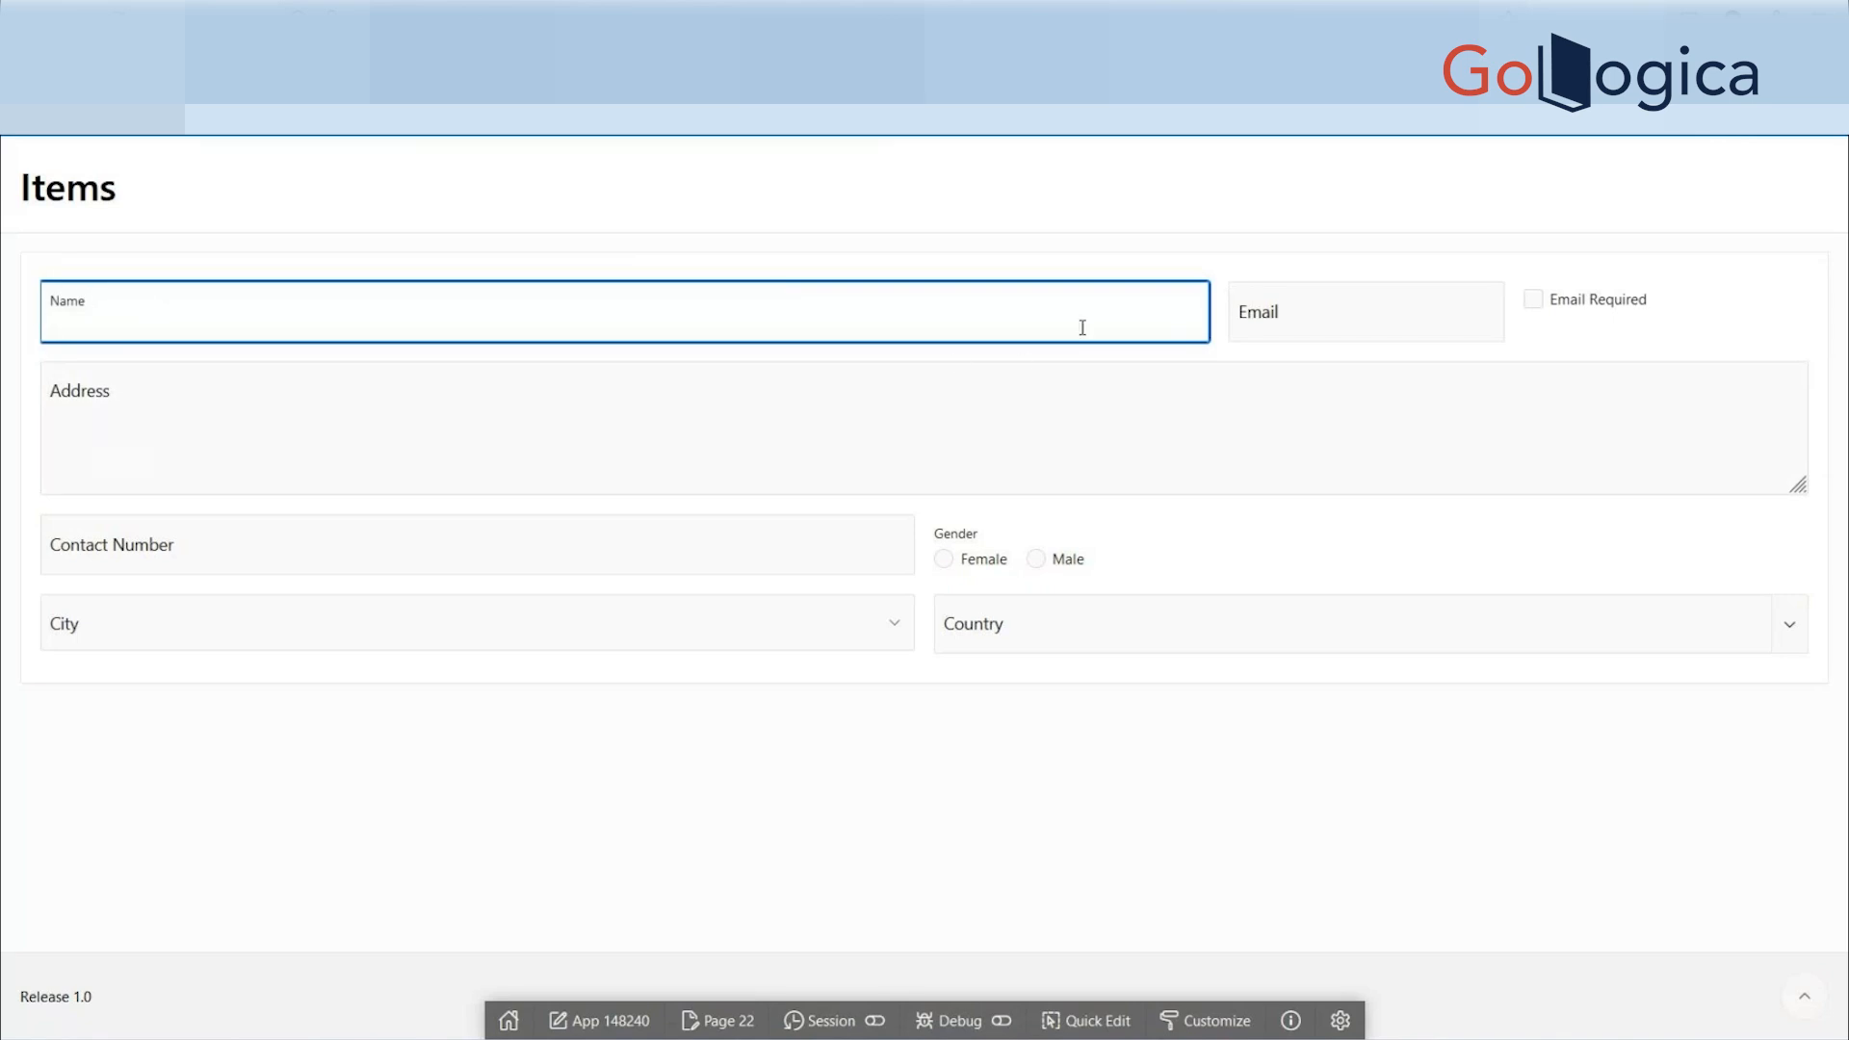
left_click(1295, 308)
left_click(982, 306)
left_click(1276, 308)
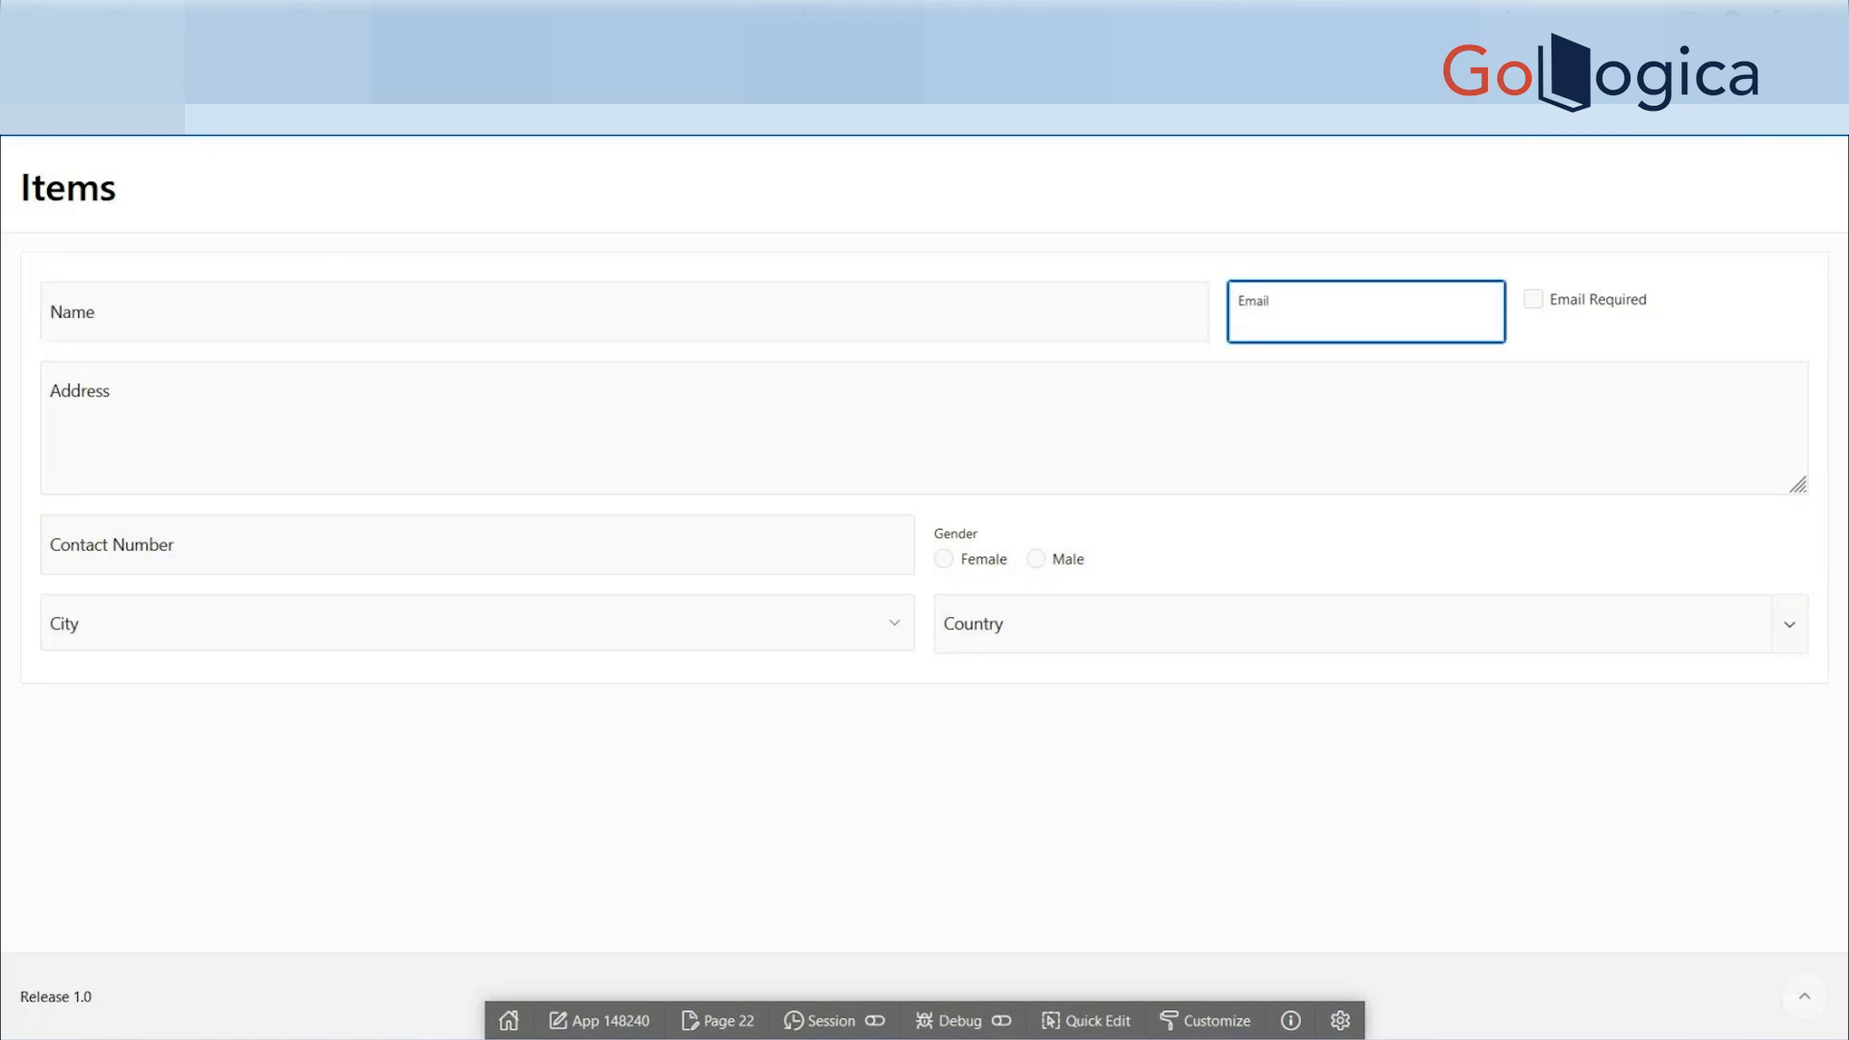
- Open the P22_EMAIL item in Page Designer and compare it with the Email field in the running form
left_click(193, 14)
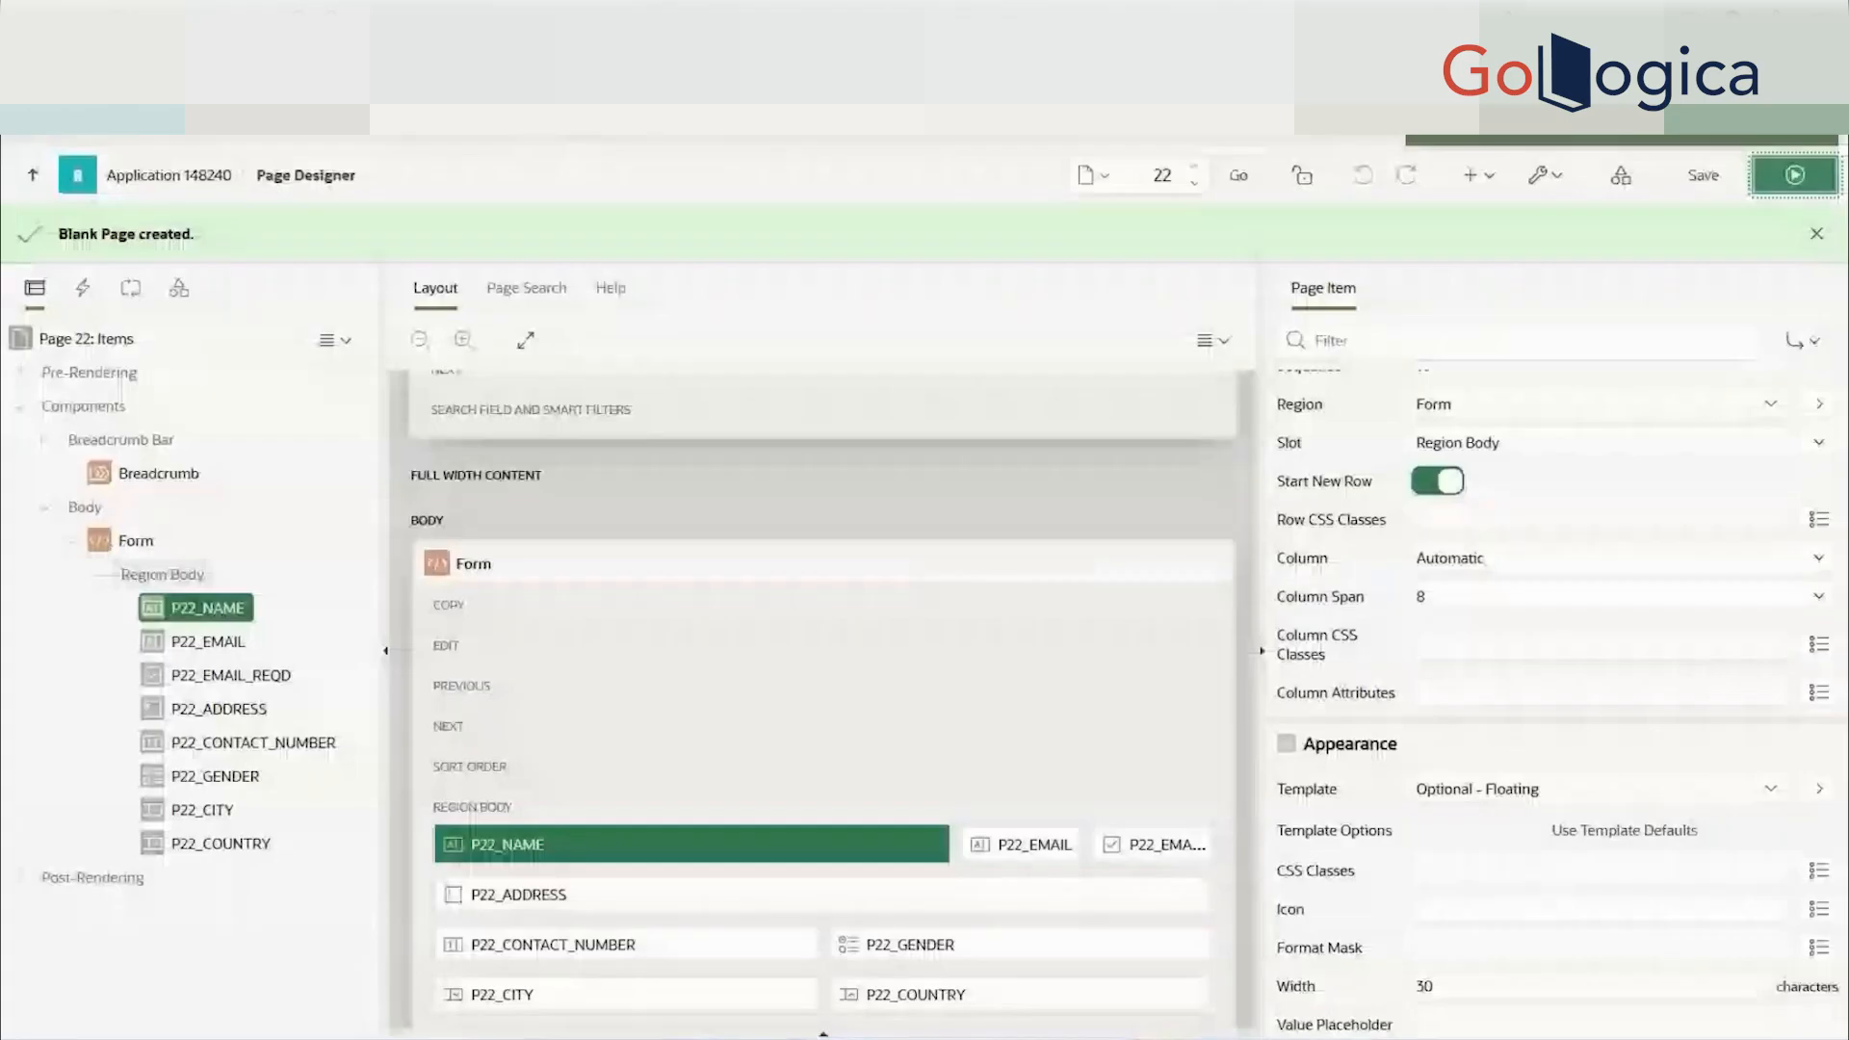
left_click(215, 641)
left_click(337, 14)
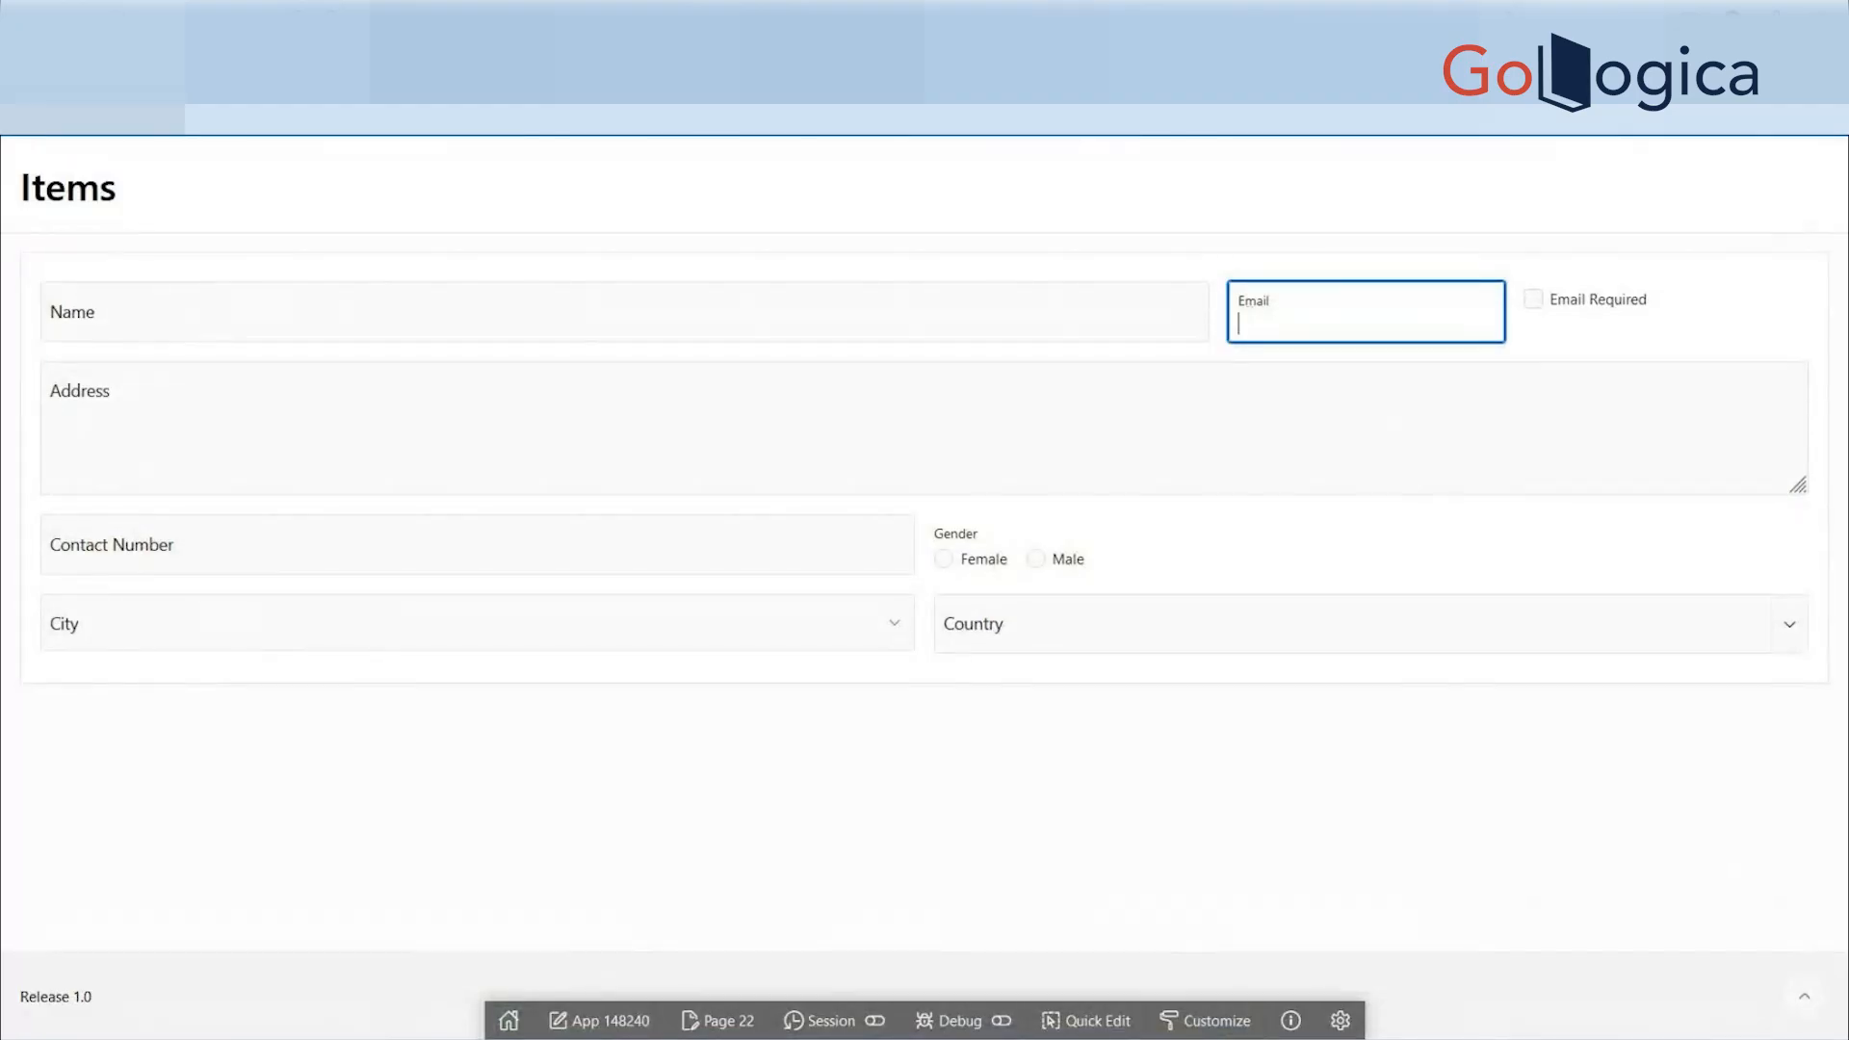
left_click(193, 14)
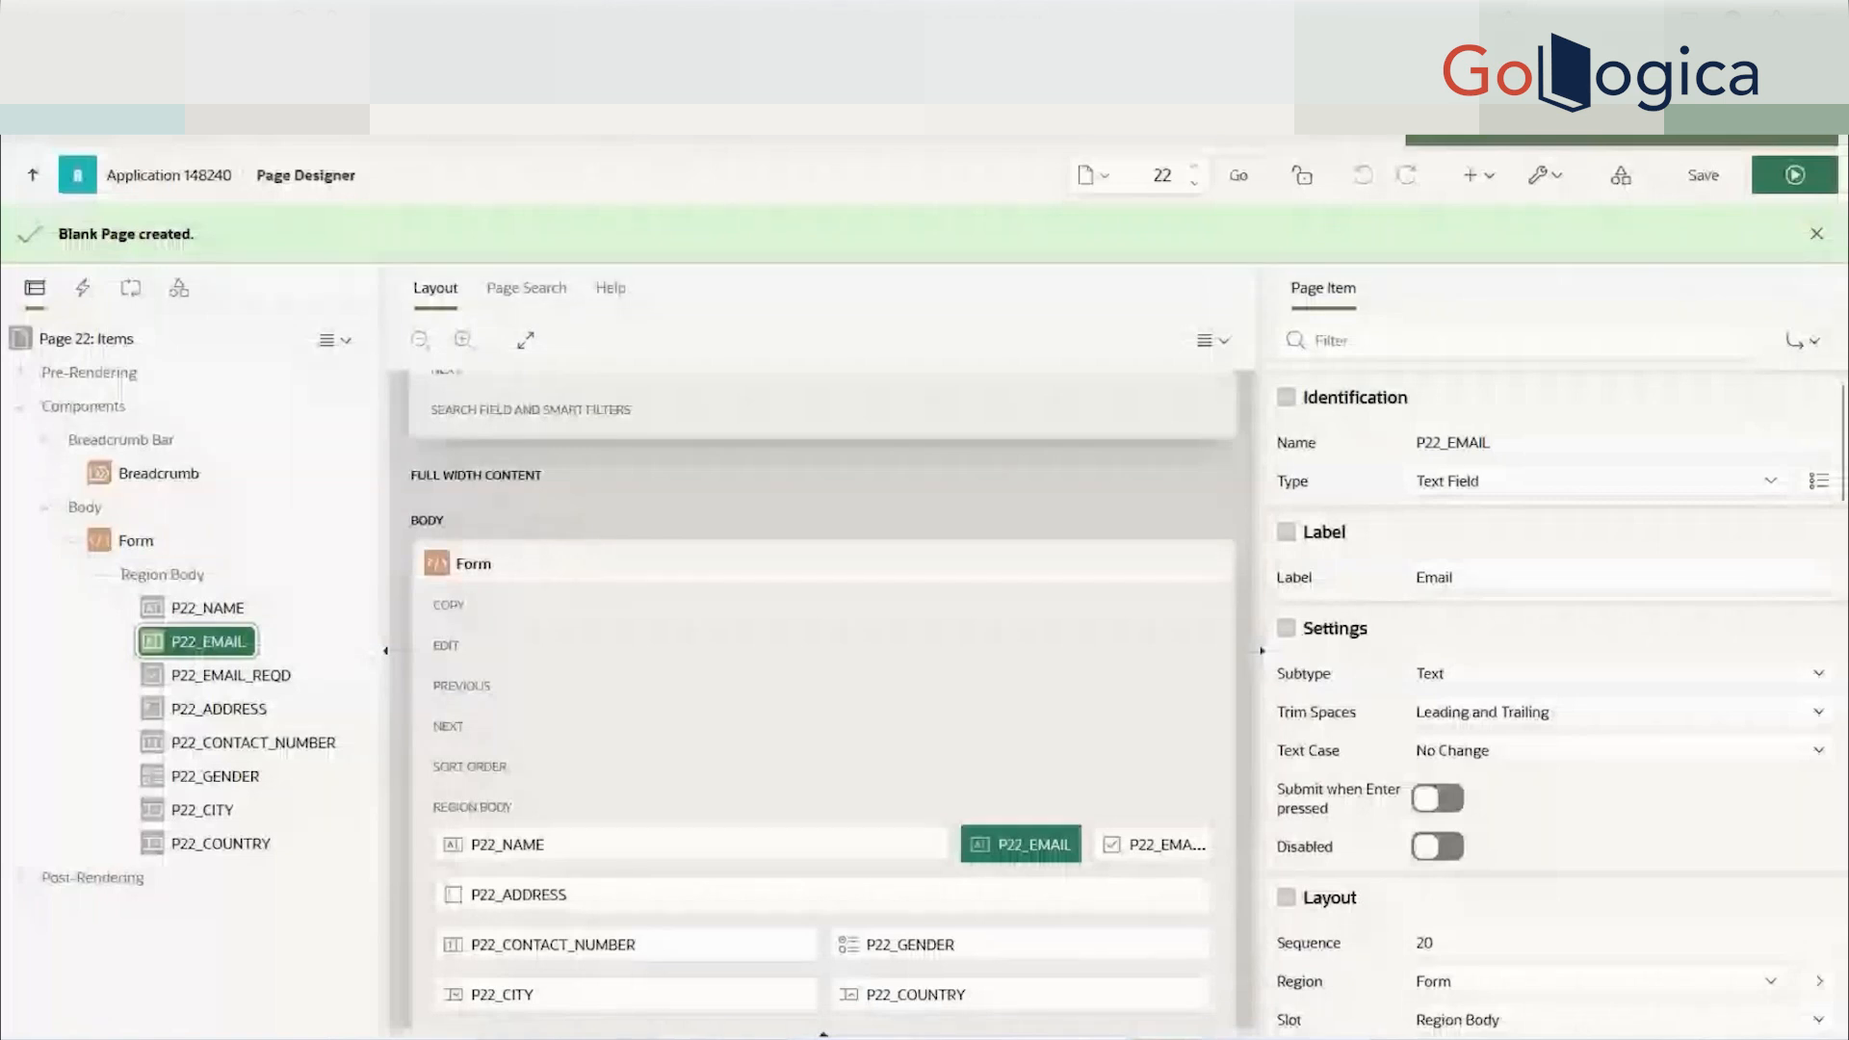
left_click(337, 13)
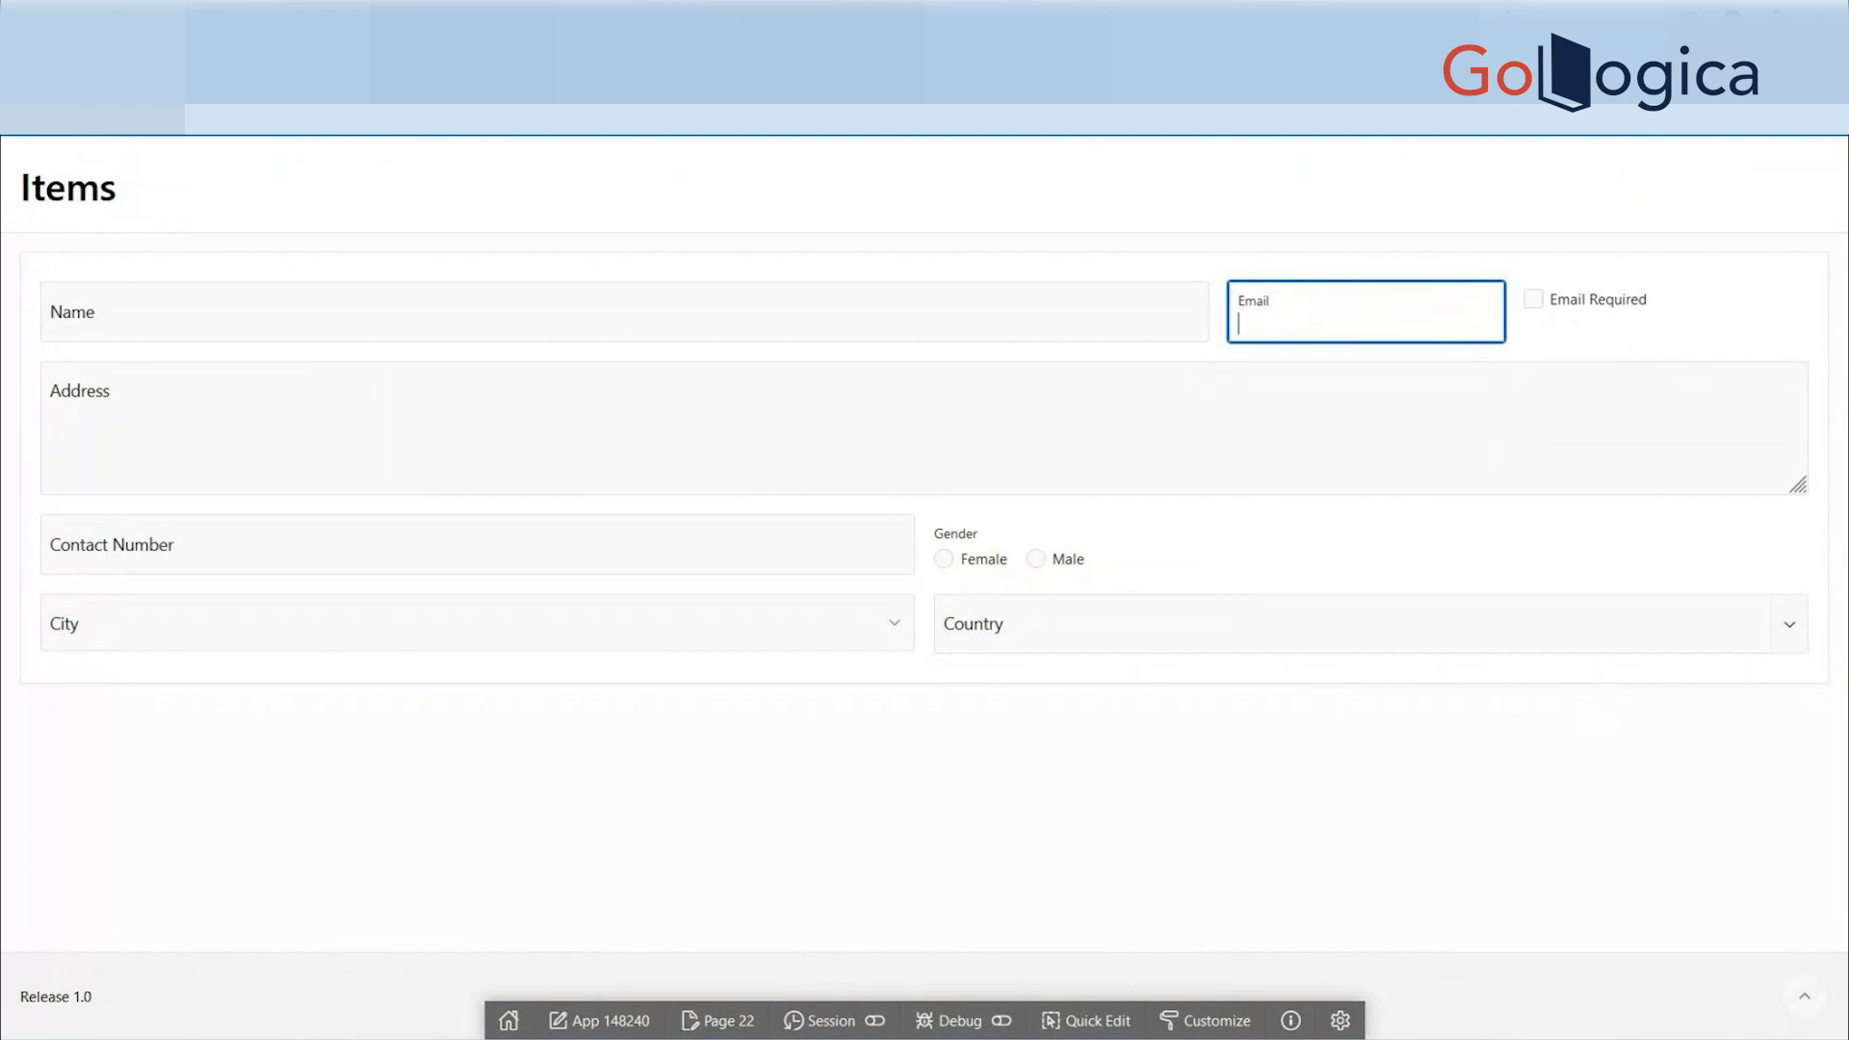
key("ctrl+Tab")
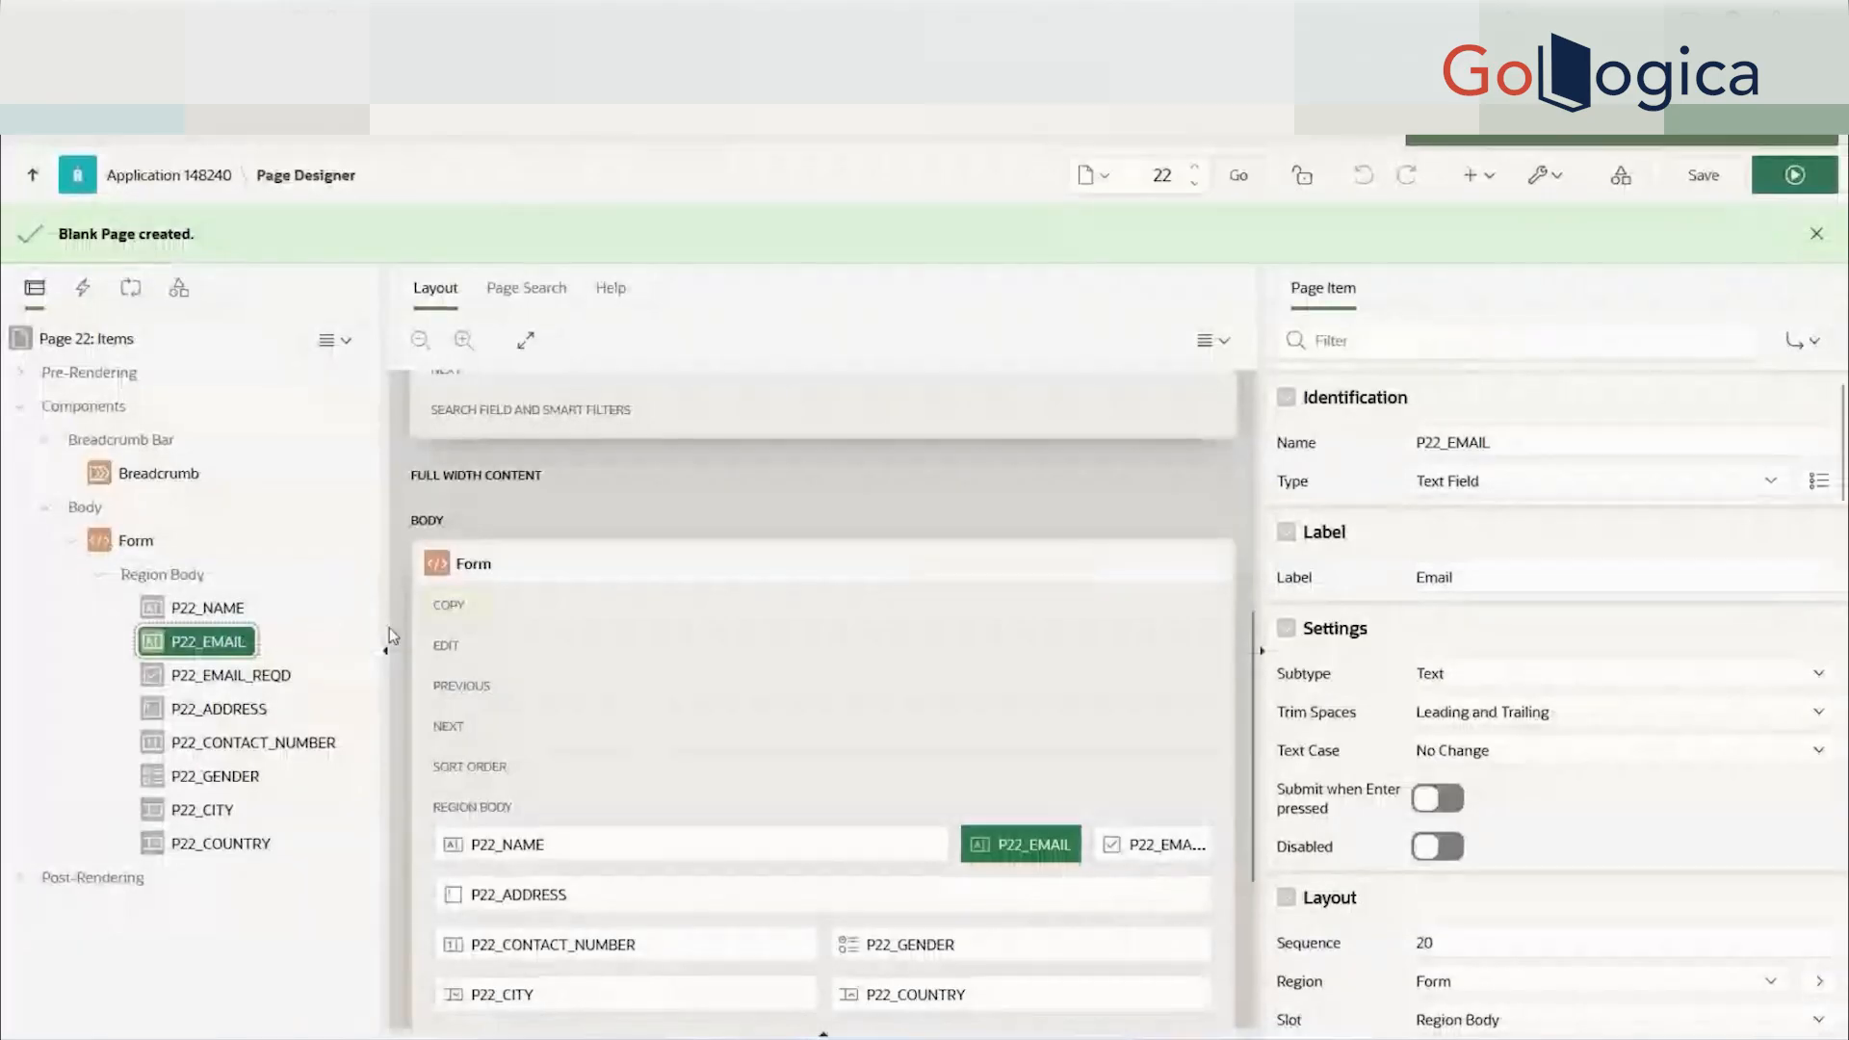
- Set the Column Span of P22_NAME to 7, save the change and run the page
left_click(203, 609)
scroll(1692, 799, "down", 5)
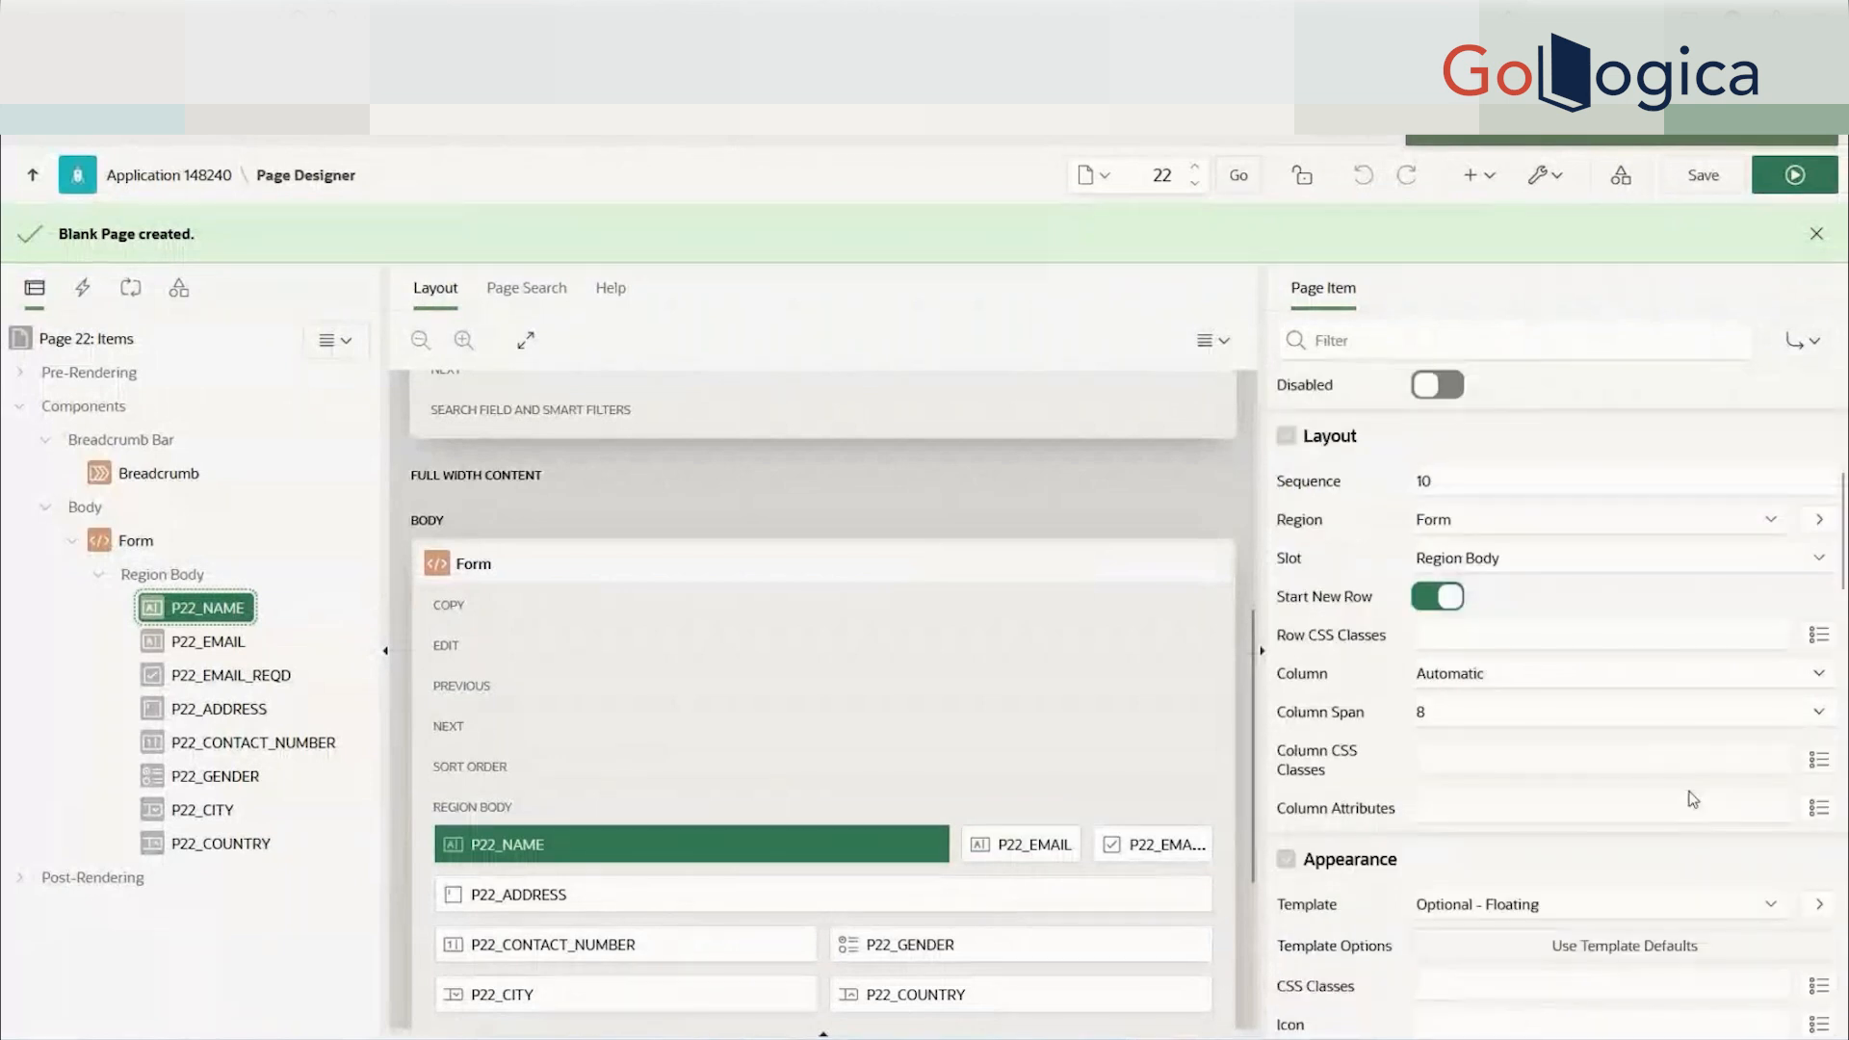
left_click(1594, 712)
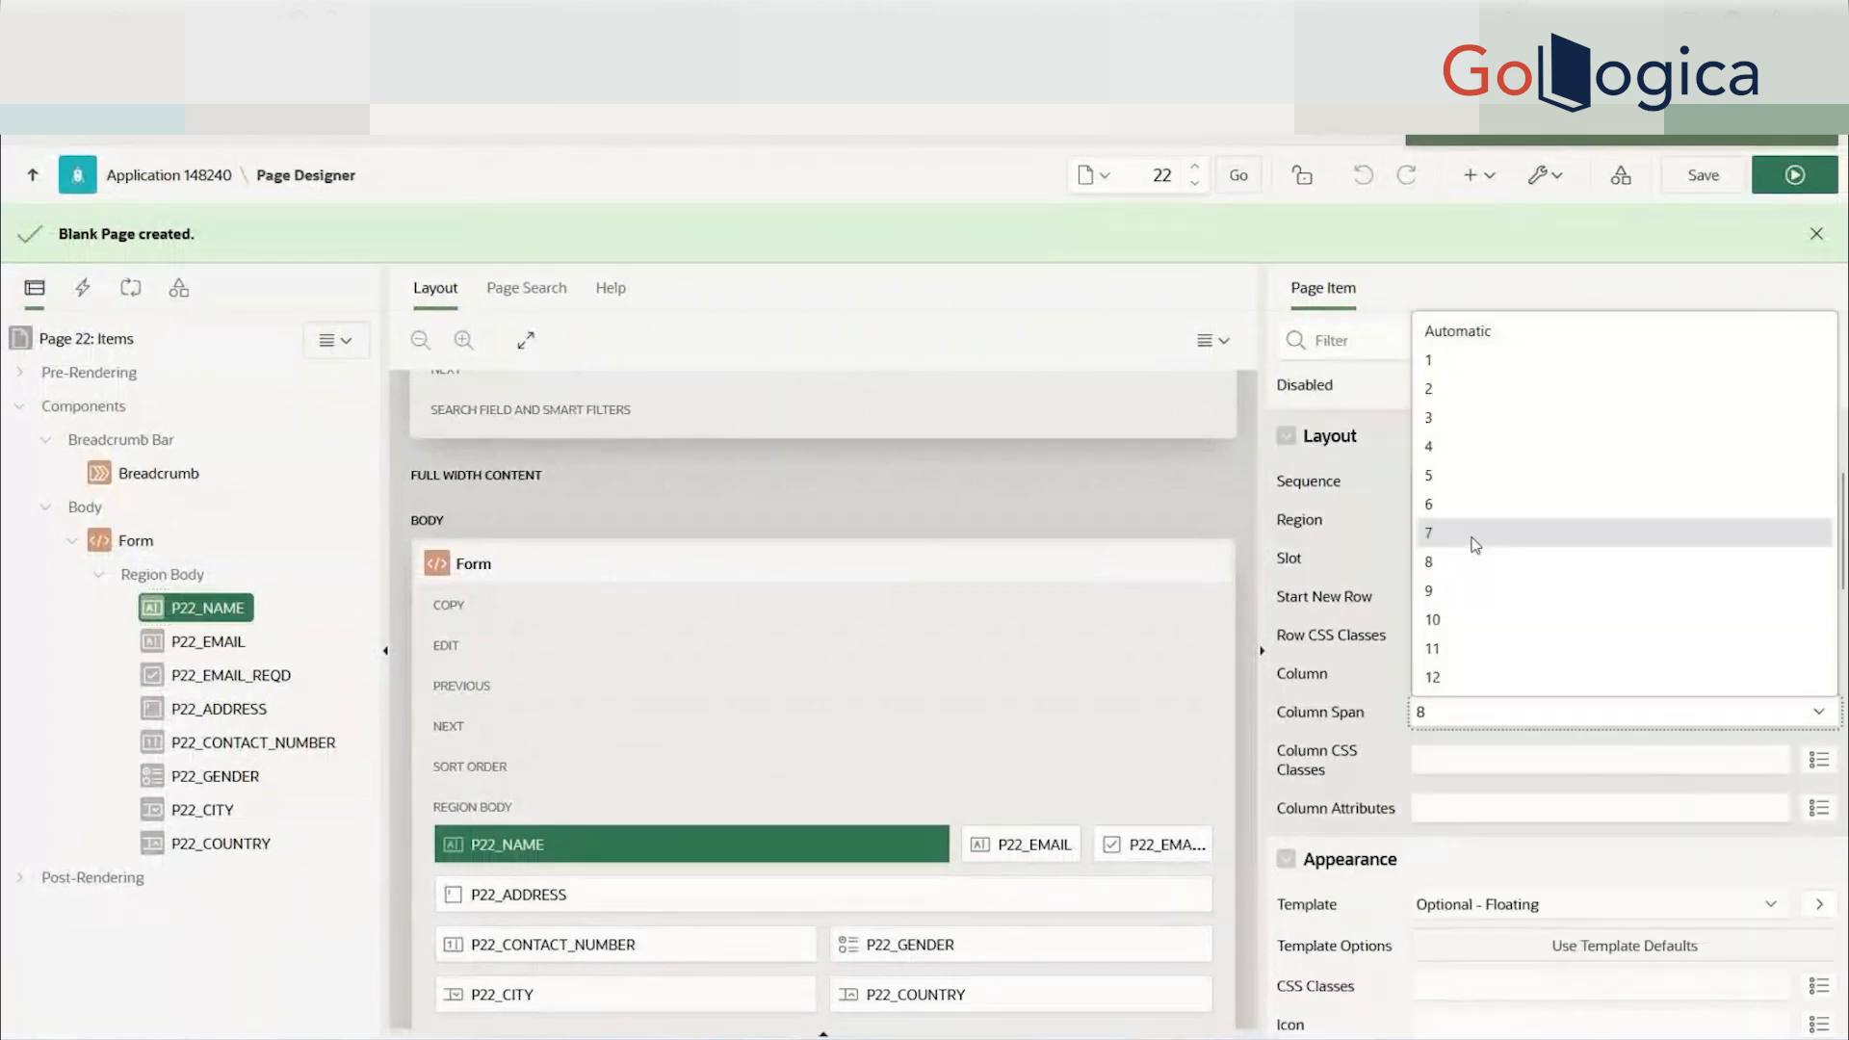
left_click(1474, 545)
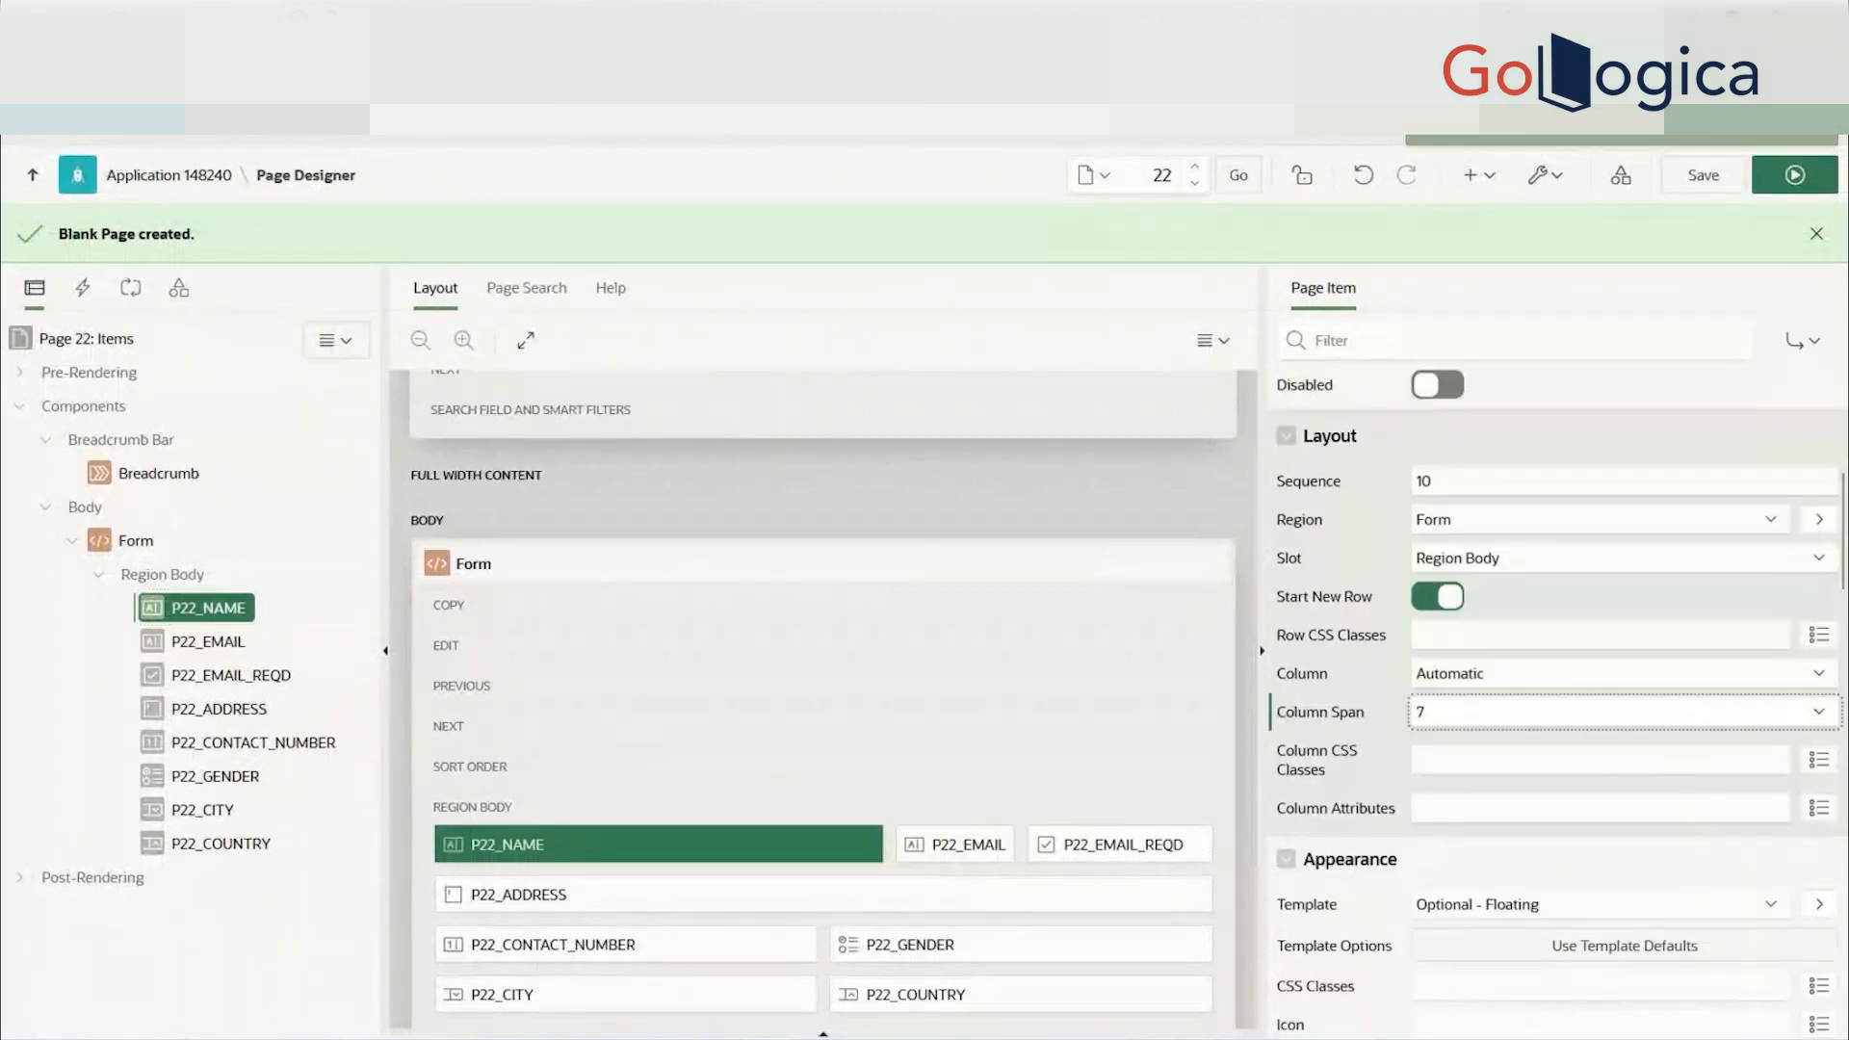
left_click(1703, 174)
left_click(1793, 175)
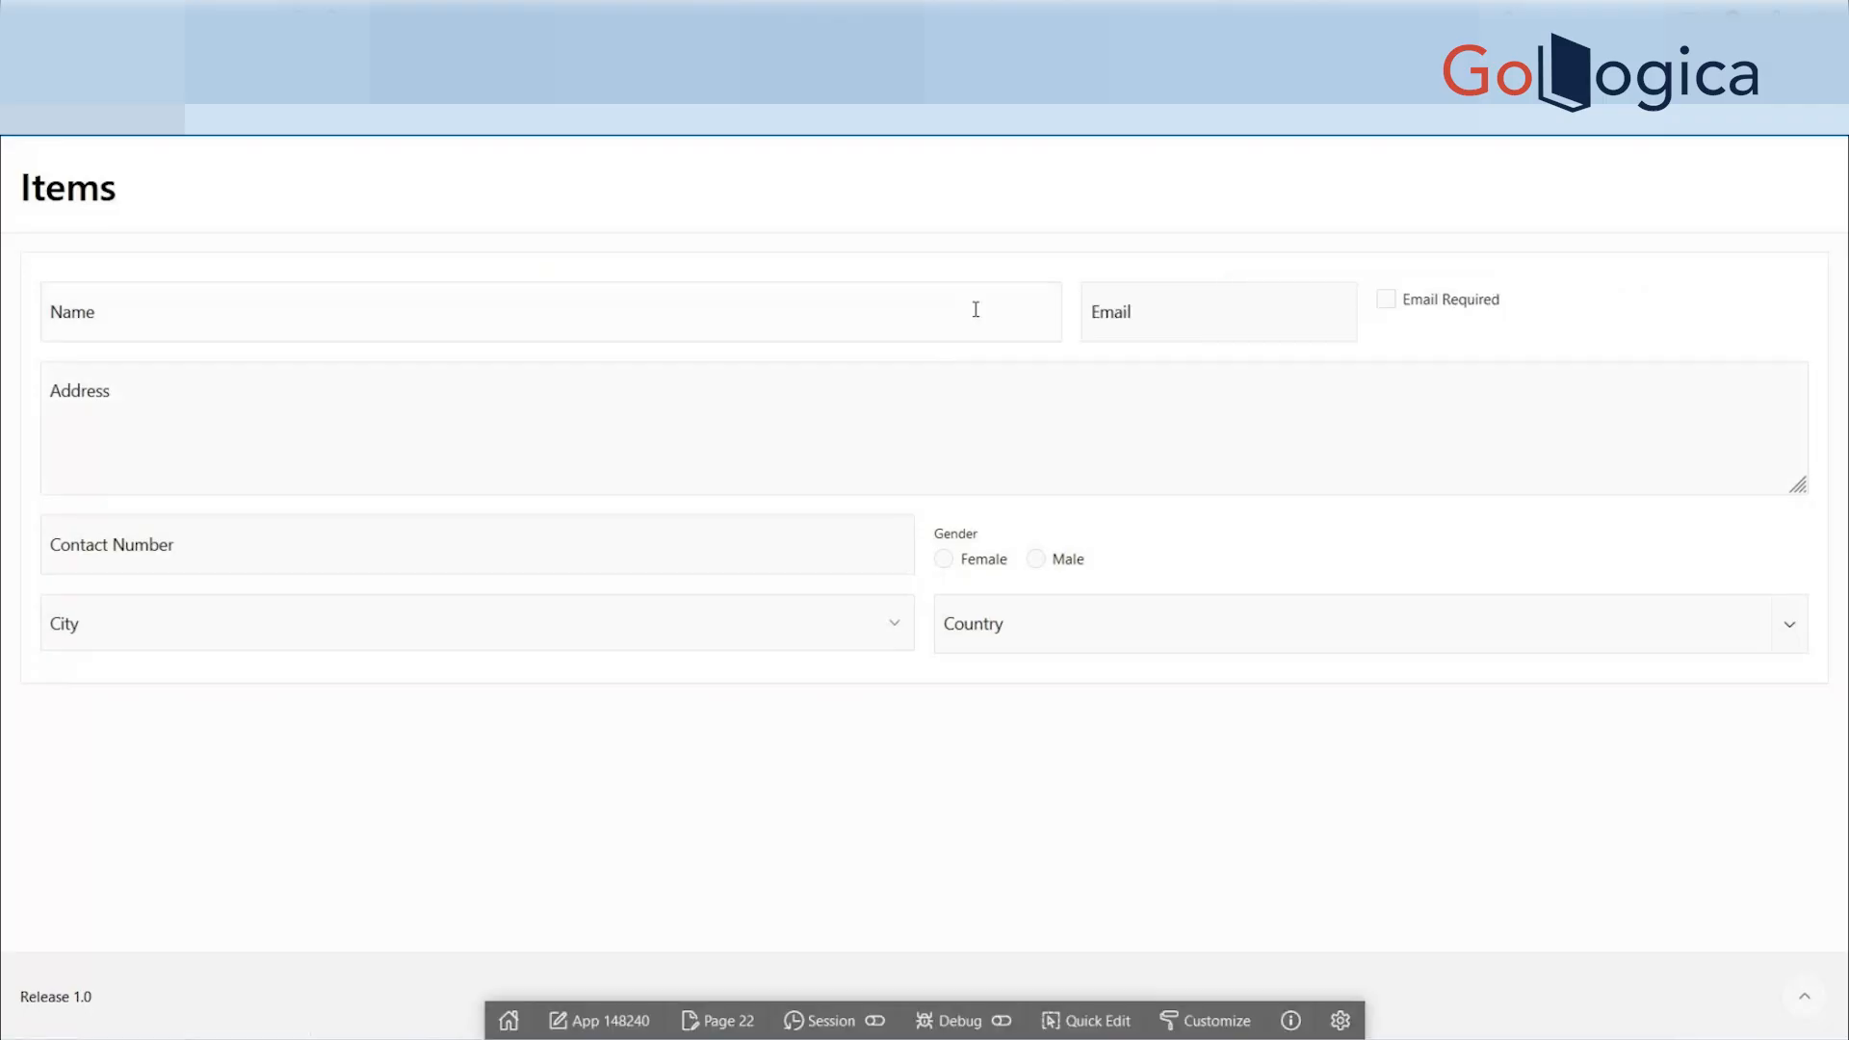
- Check the Name and Email fields in the running form, and examine the Layout settings of P22_EMAIL and P22_NAME, including Column Span
left_click(785, 318)
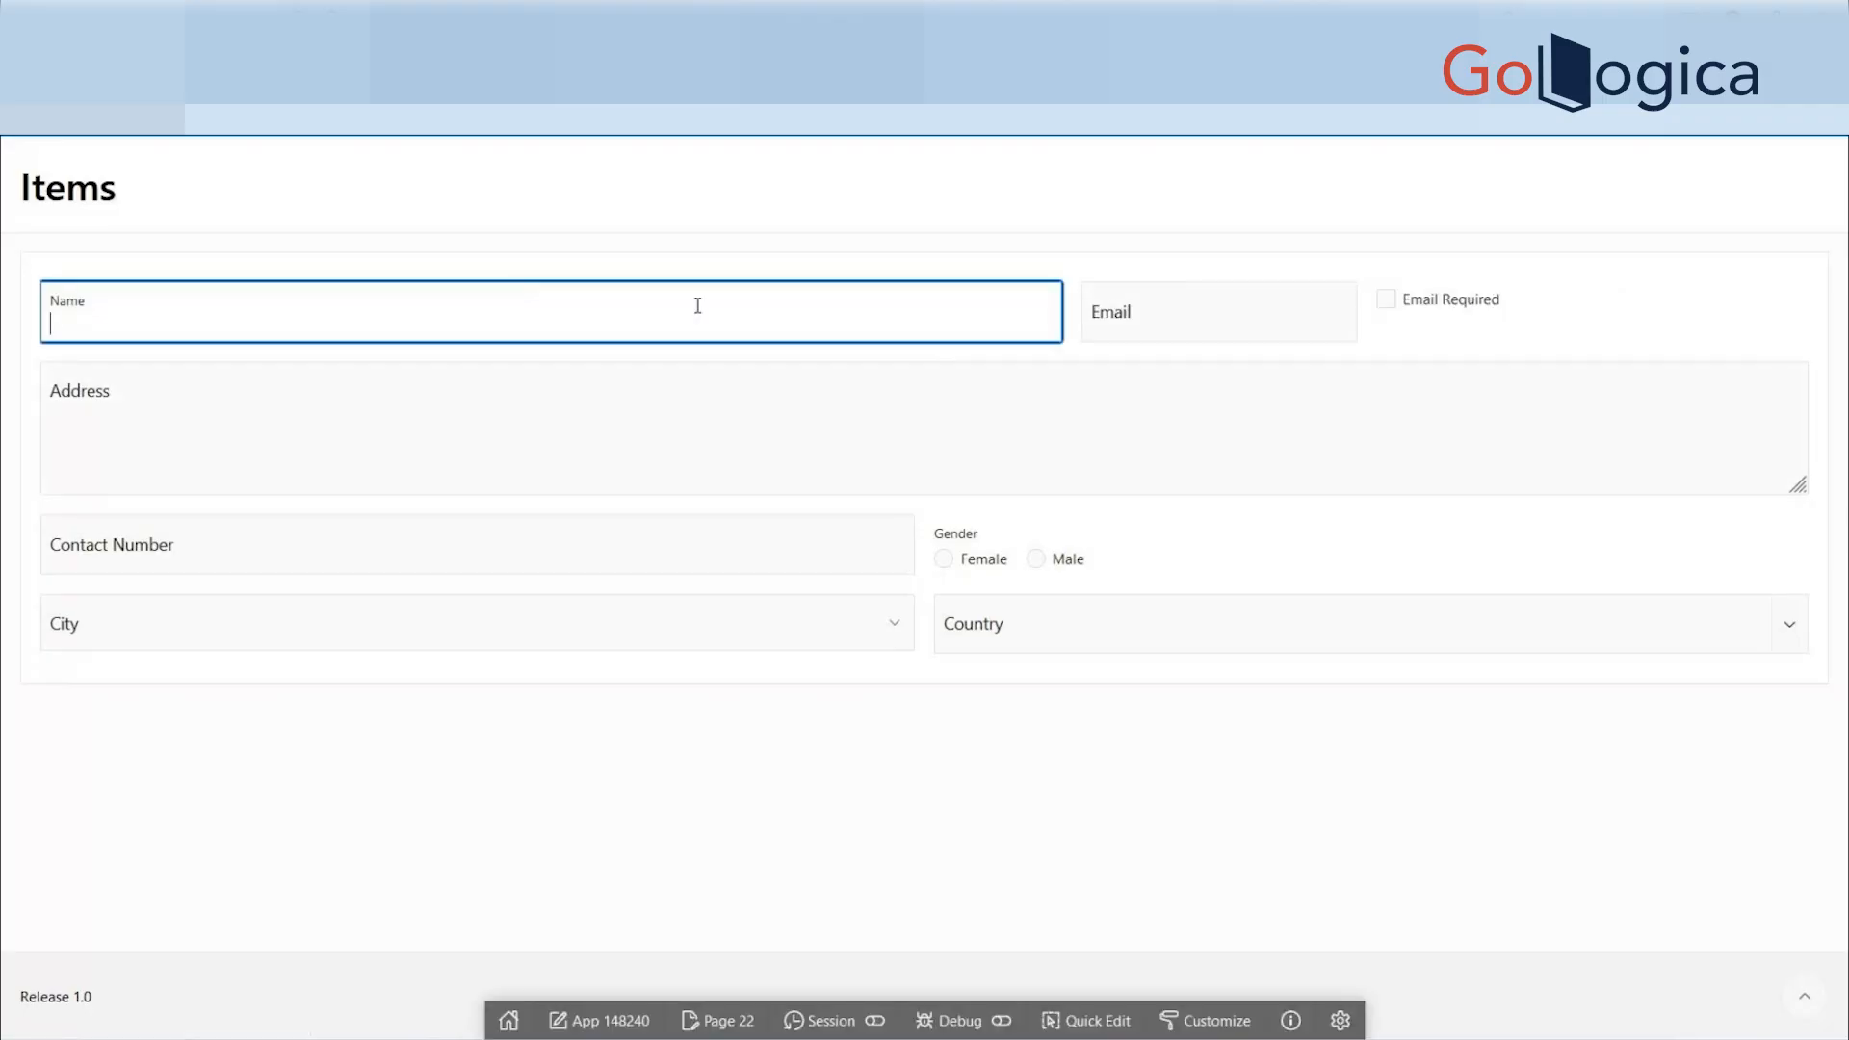
left_click(1244, 309)
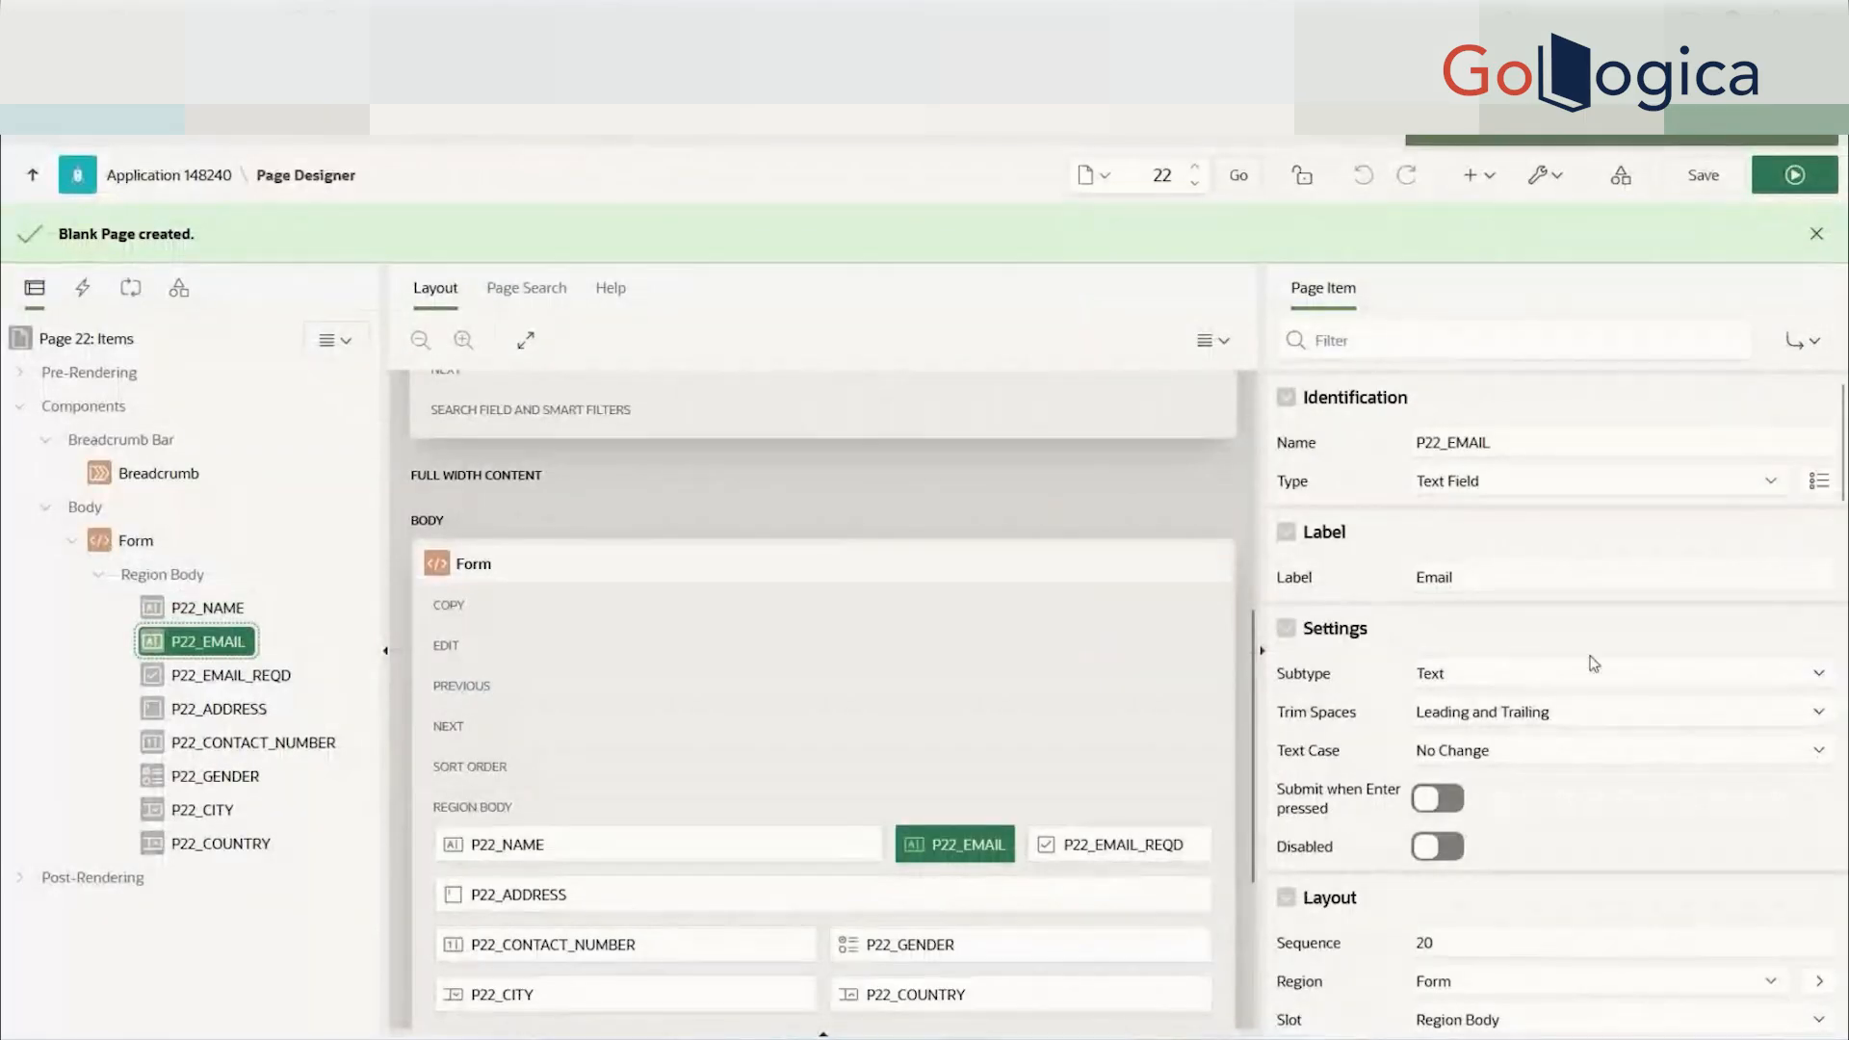
scroll(1593, 663, "down", 5)
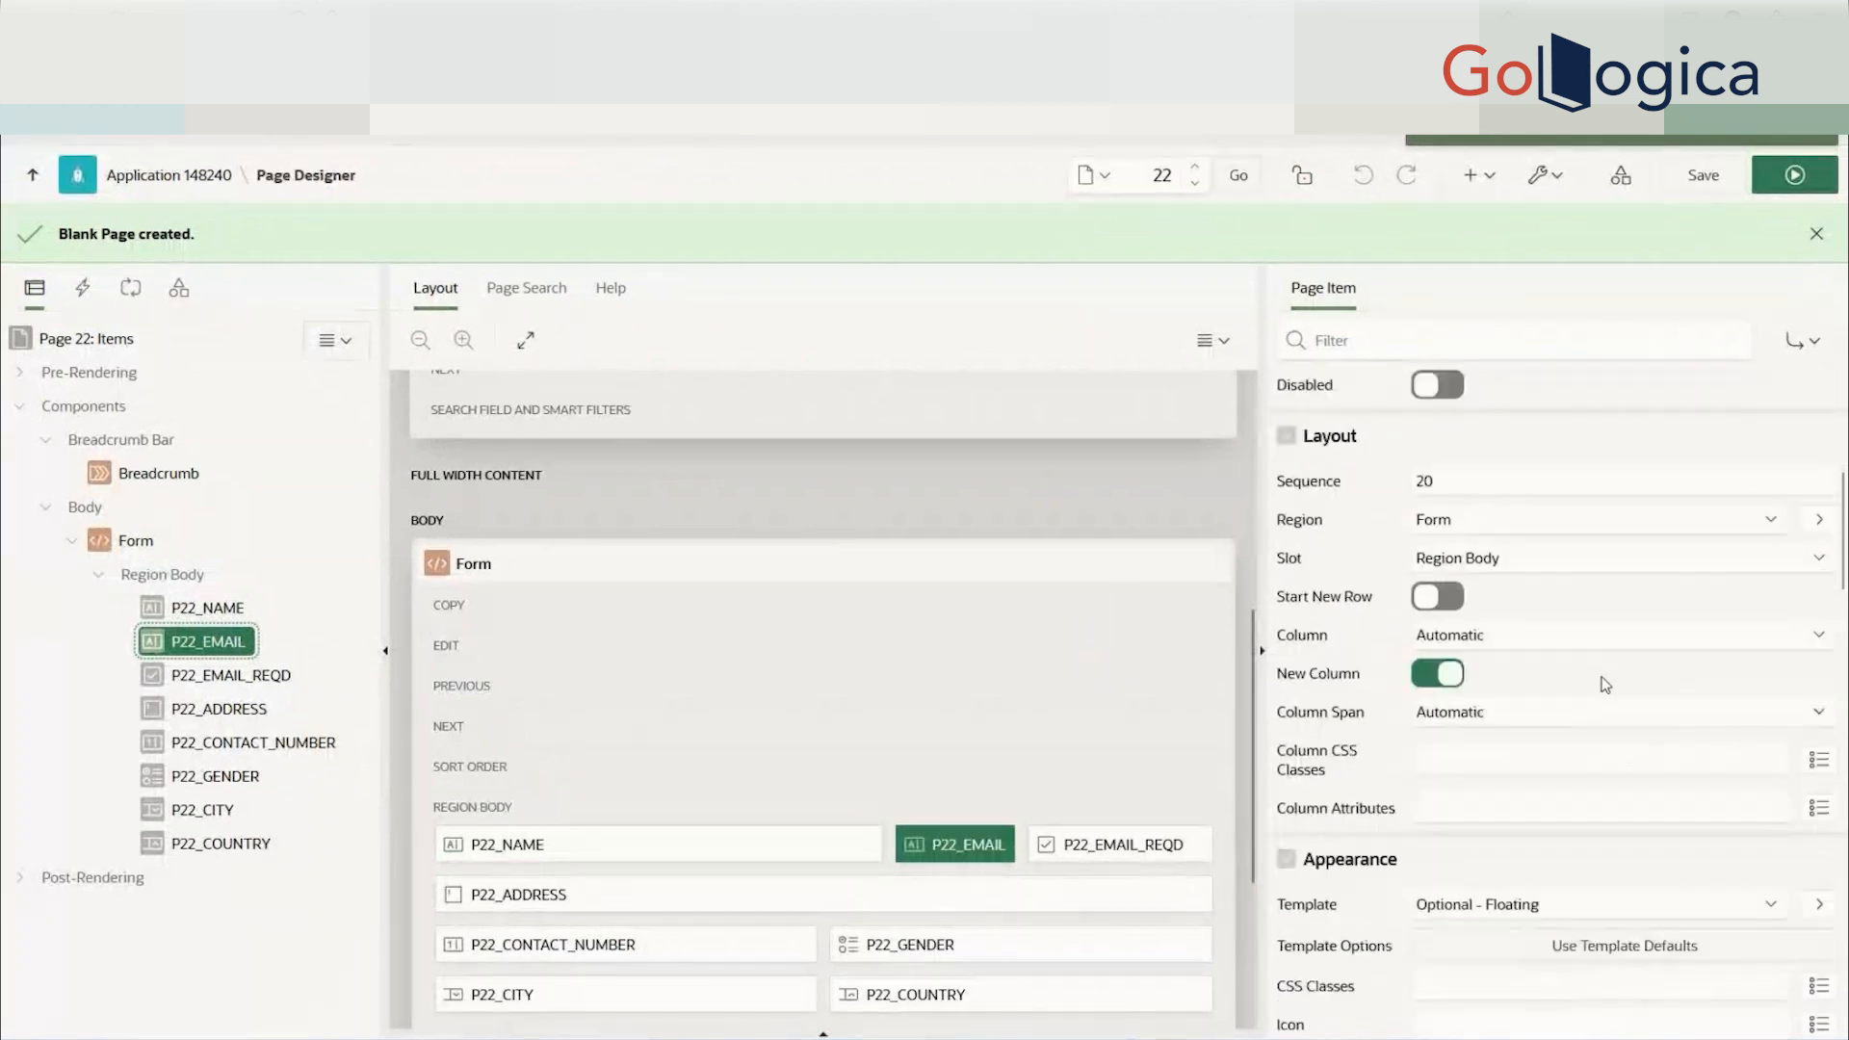
scroll(1605, 685, "down", 3)
scroll(1600, 708, "up", 5)
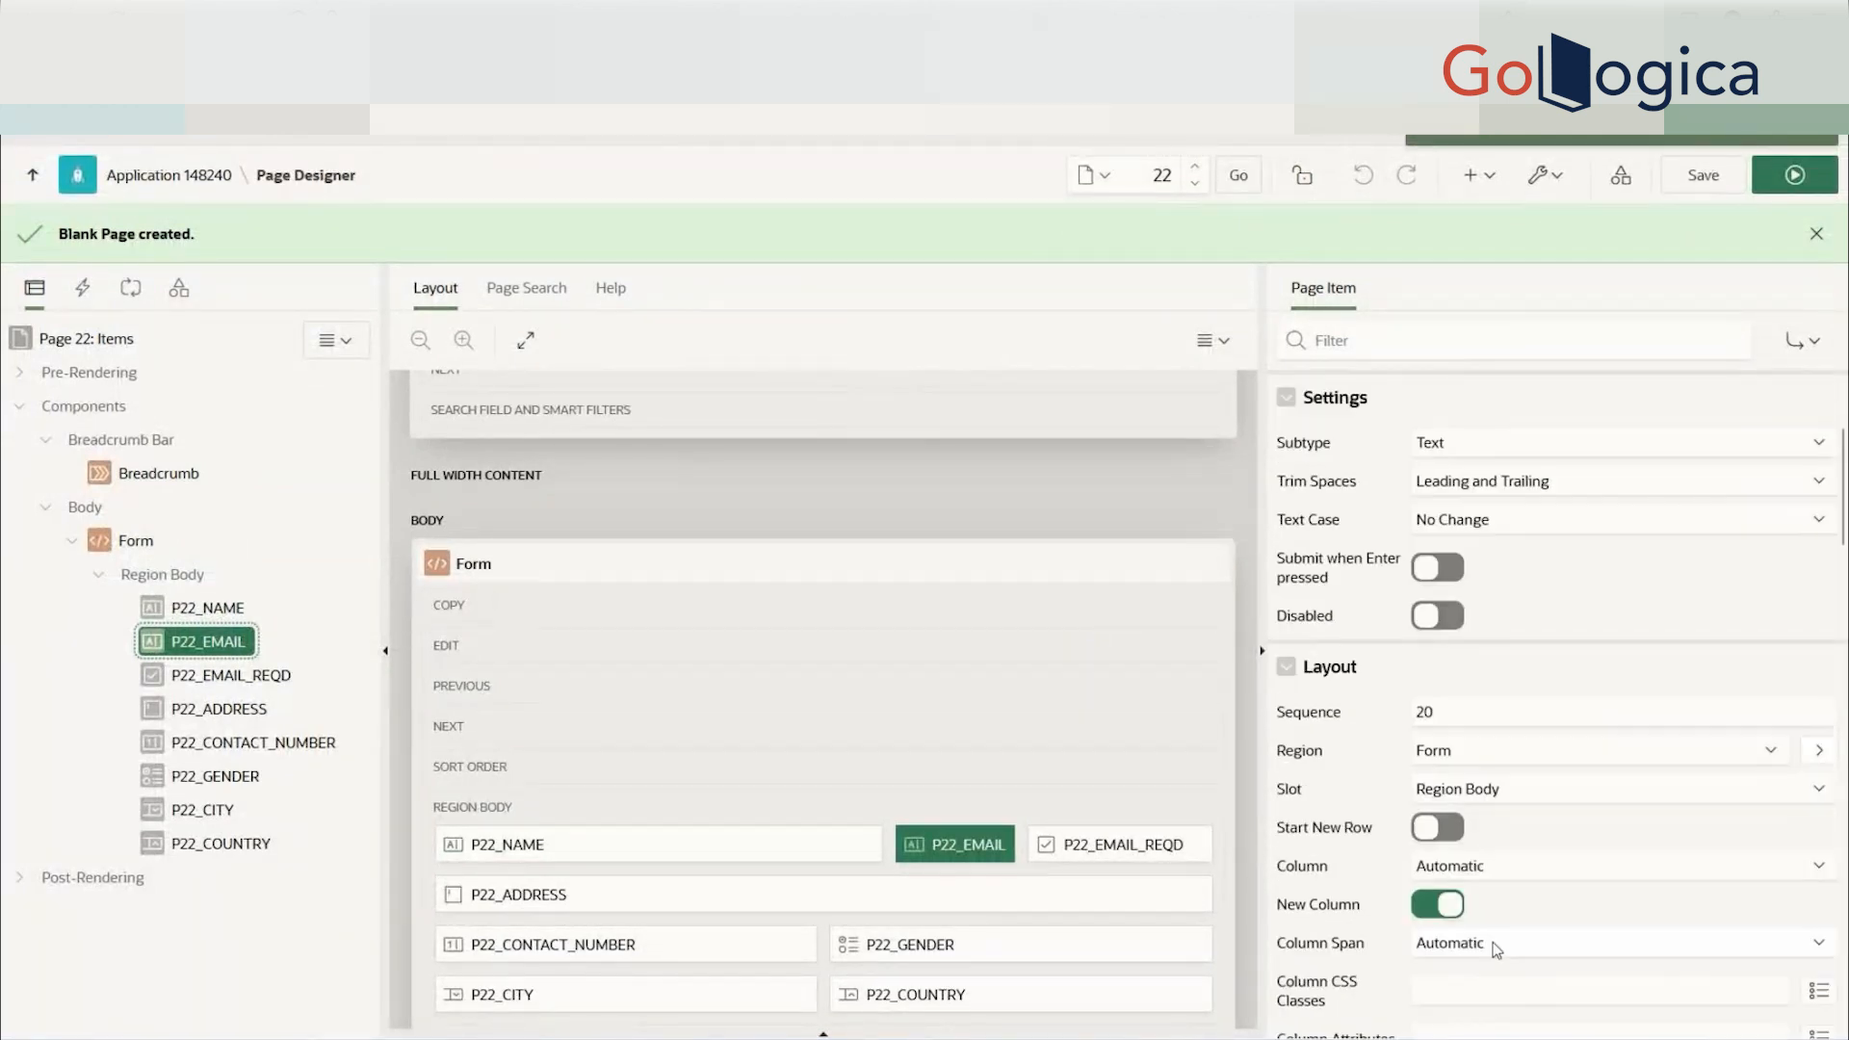
left_click(1492, 942)
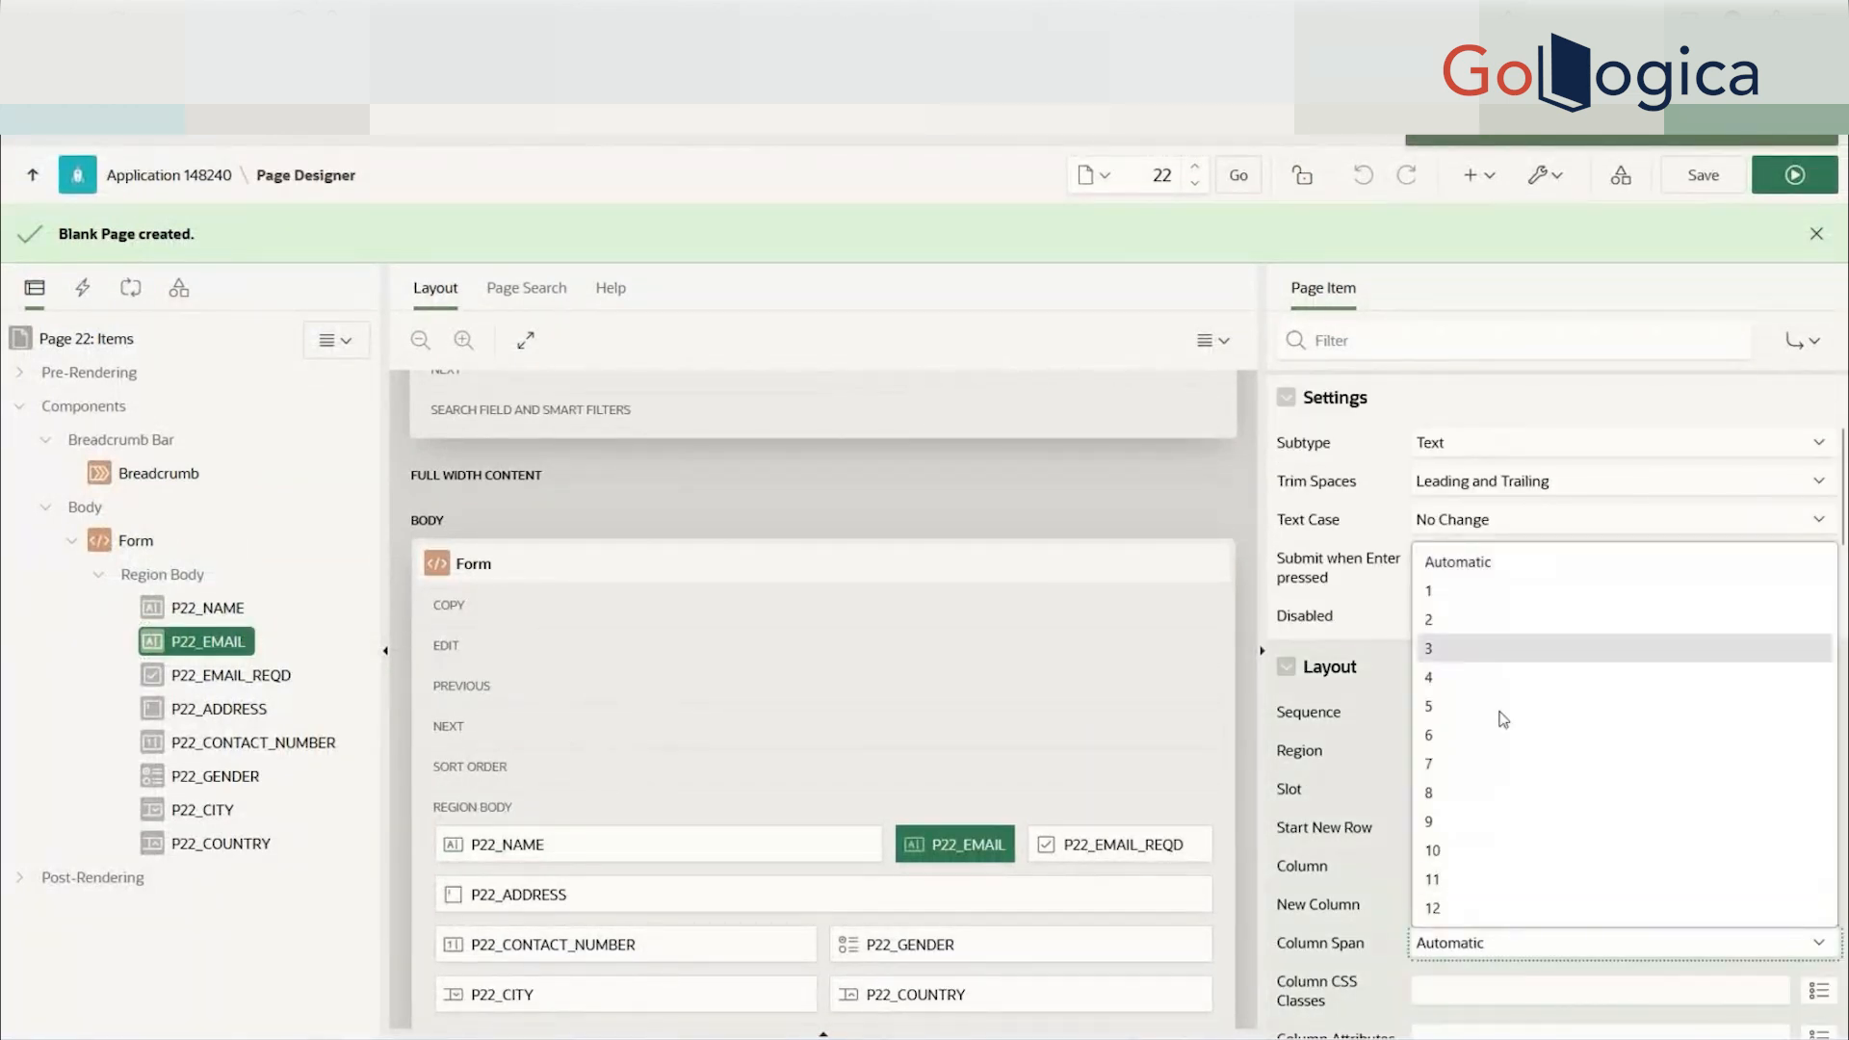
left_click(916, 168)
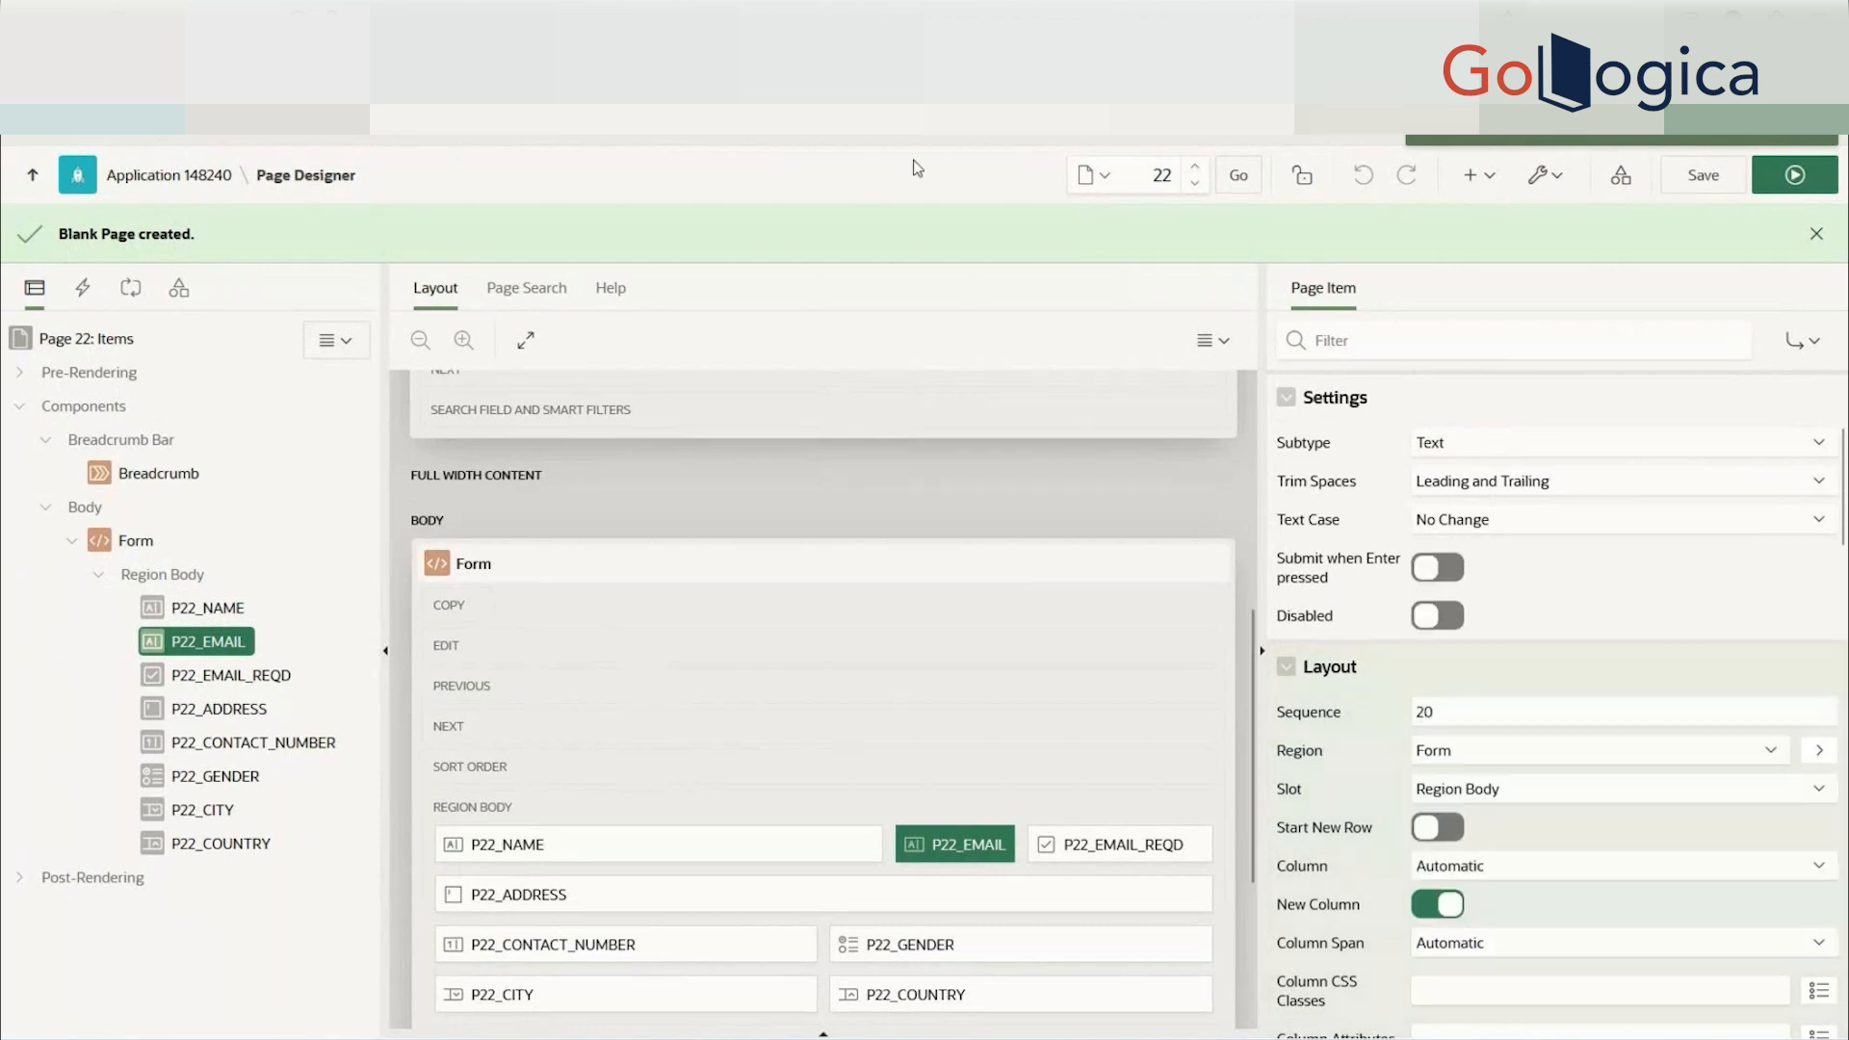
left_click(210, 605)
scroll(1574, 708, "down", 3)
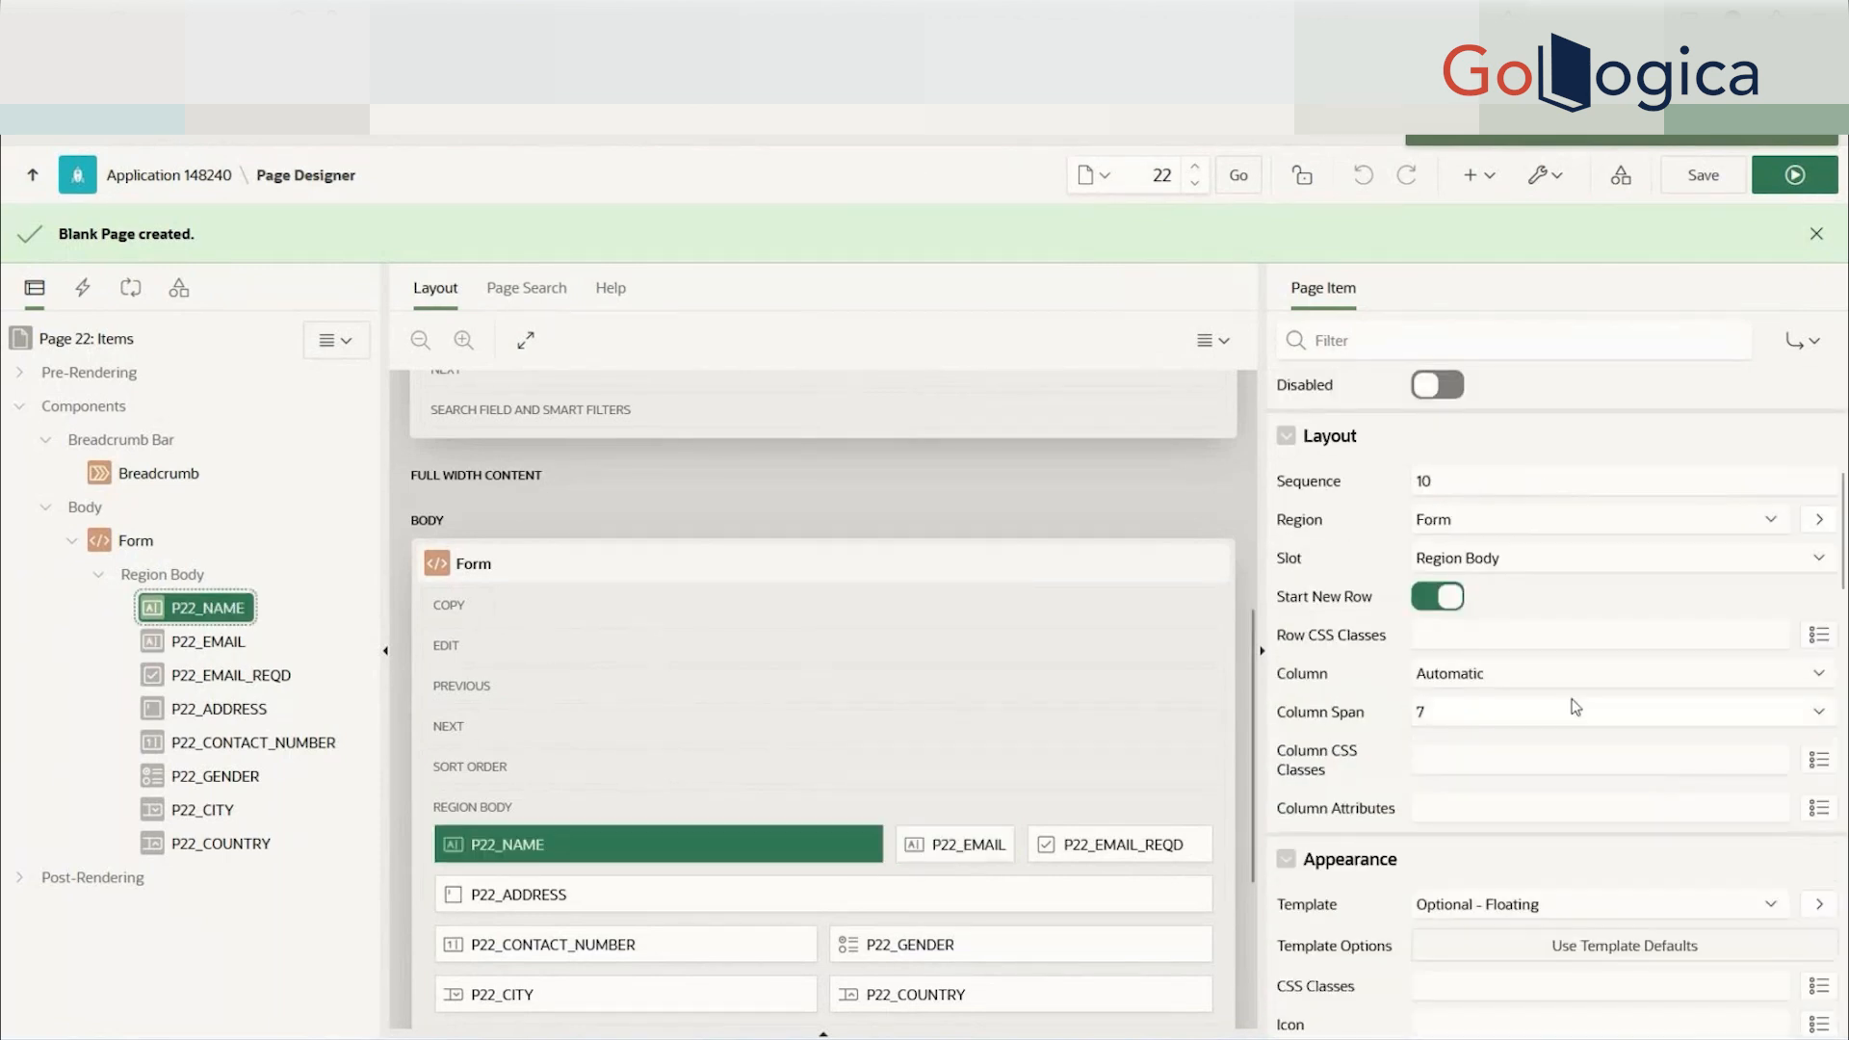
scroll(1454, 477, "up", 3)
- Set the Column Span of P22_EMAIL to 6
left_click(208, 642)
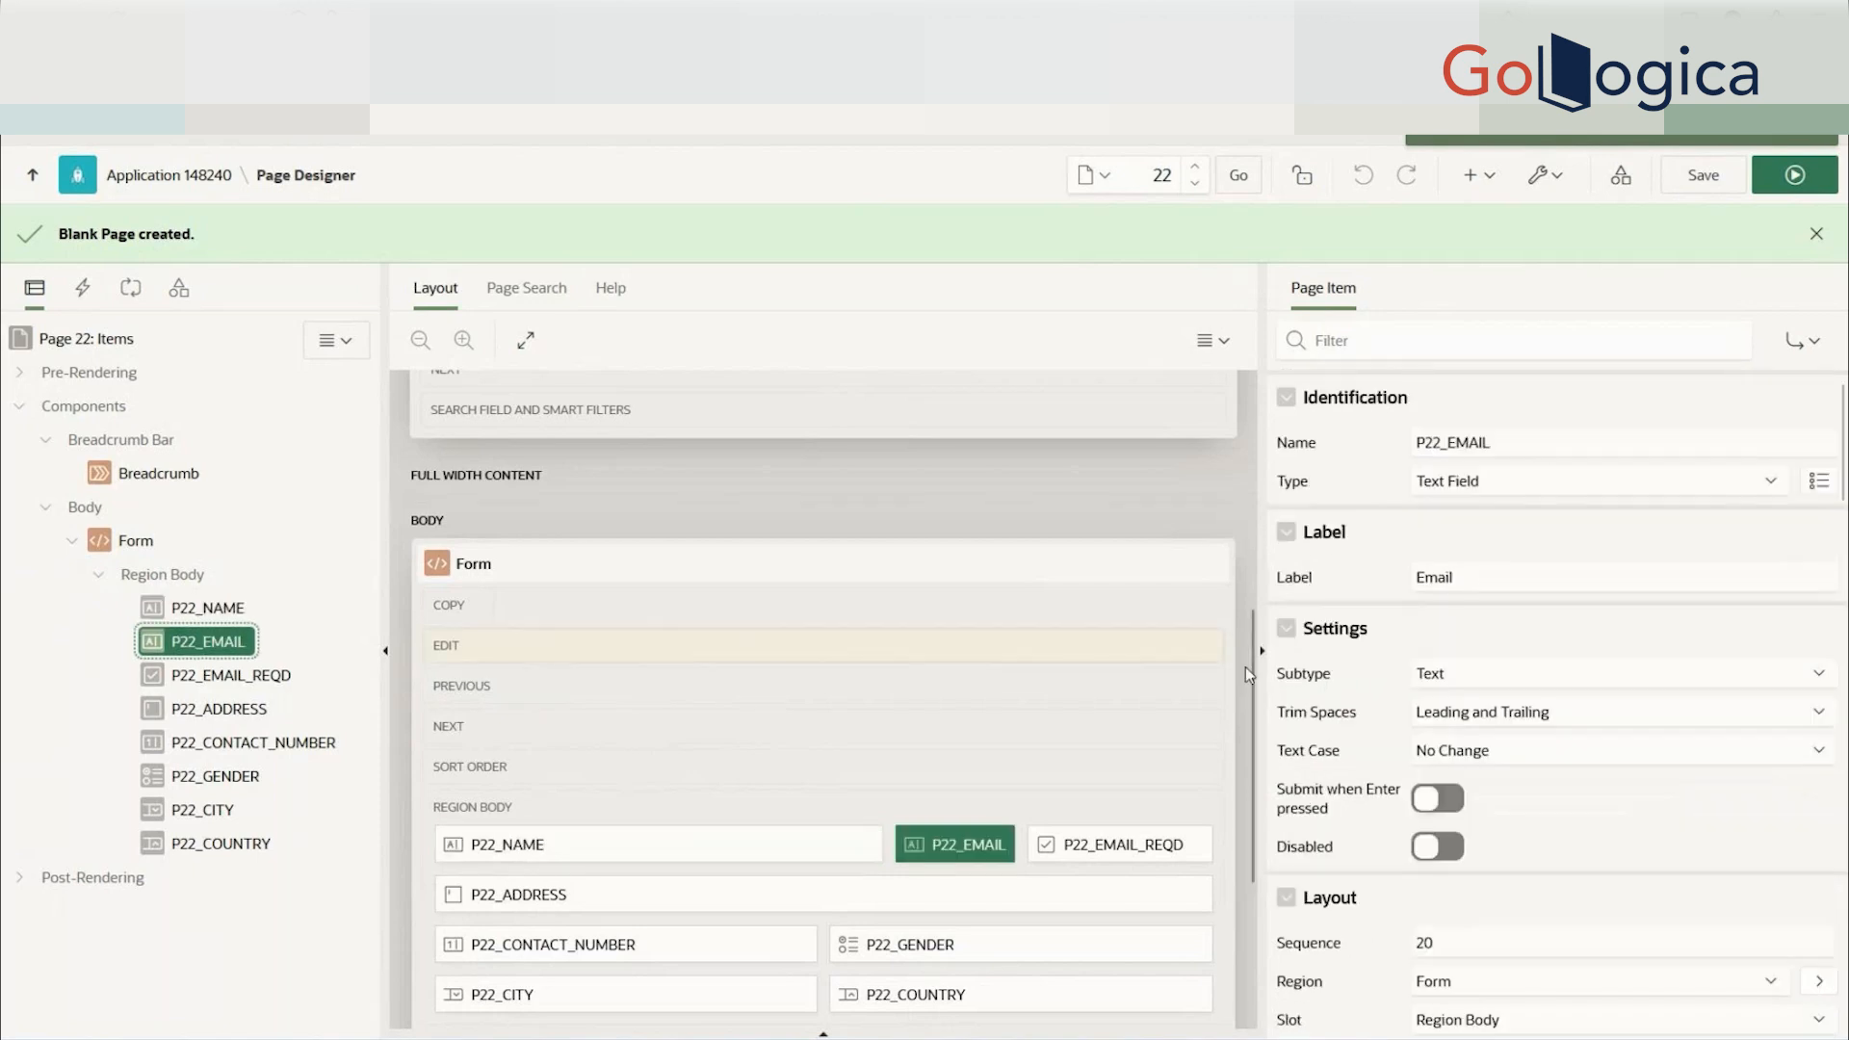
scroll(1454, 636, "down", 3)
left_click(1454, 825)
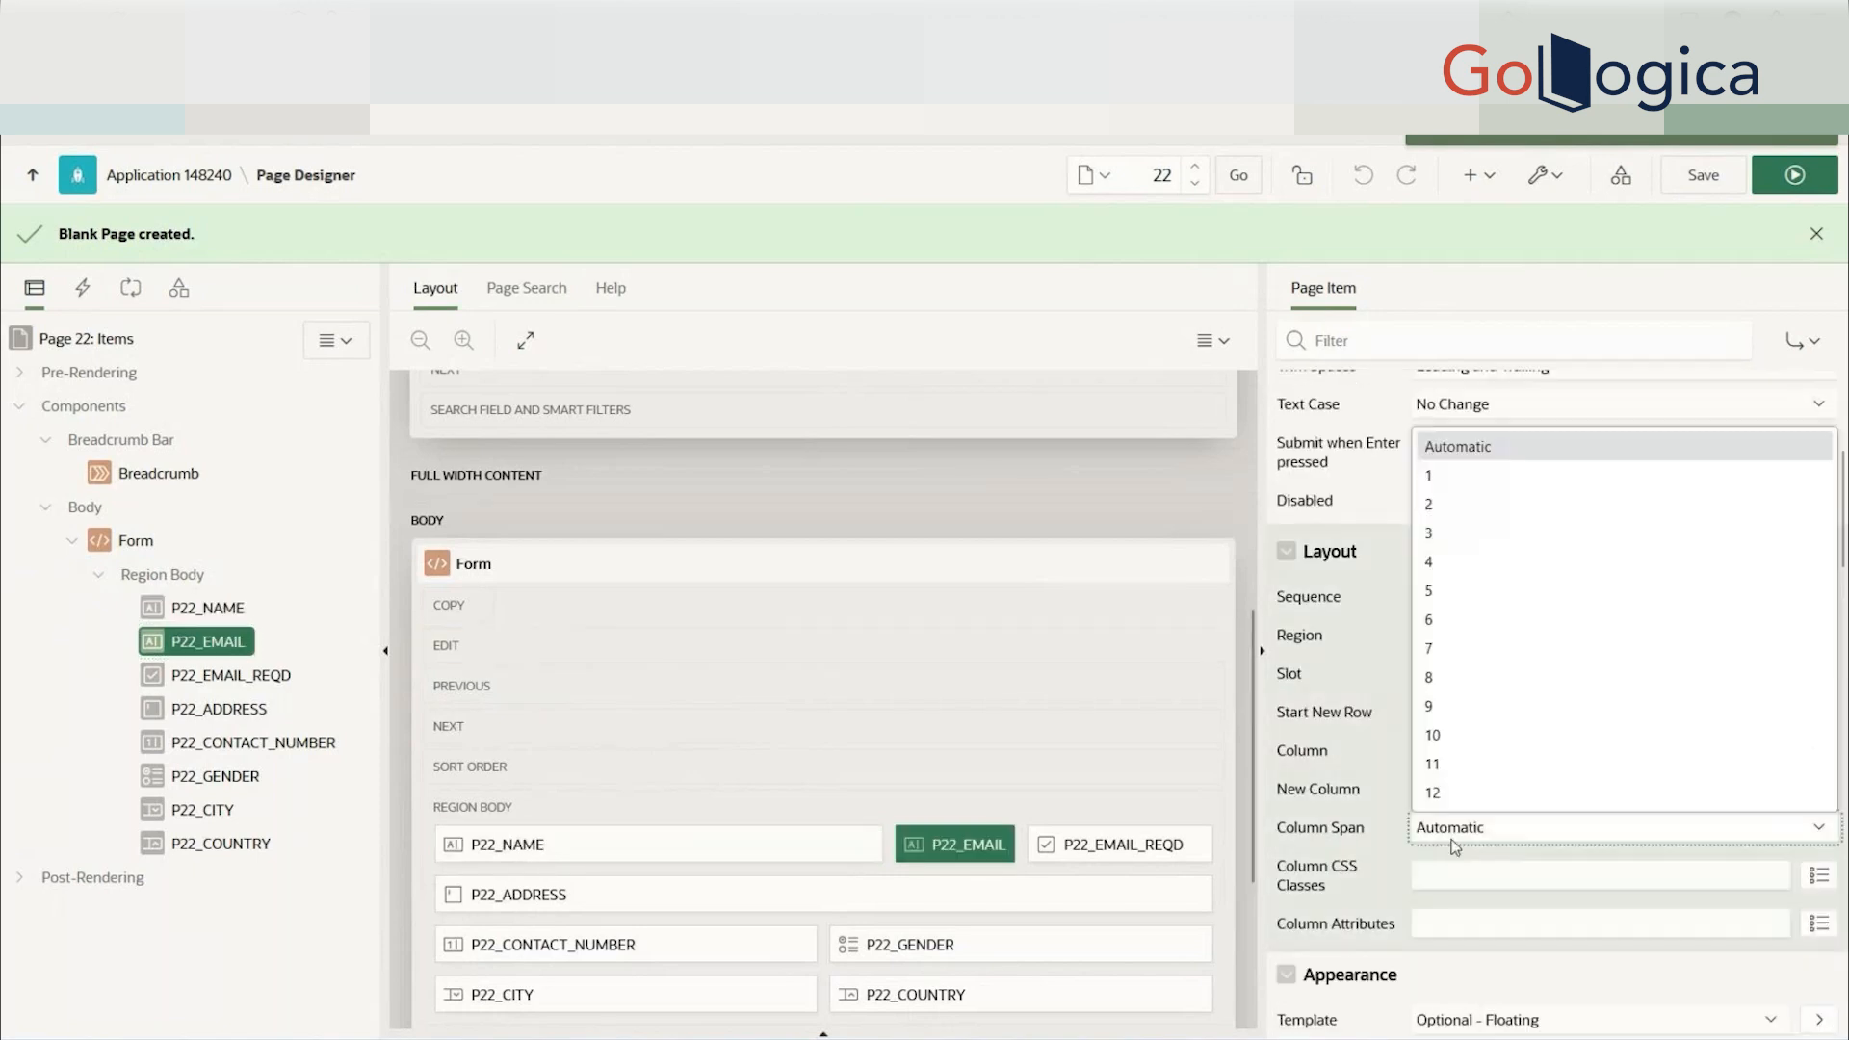
left_click(1429, 619)
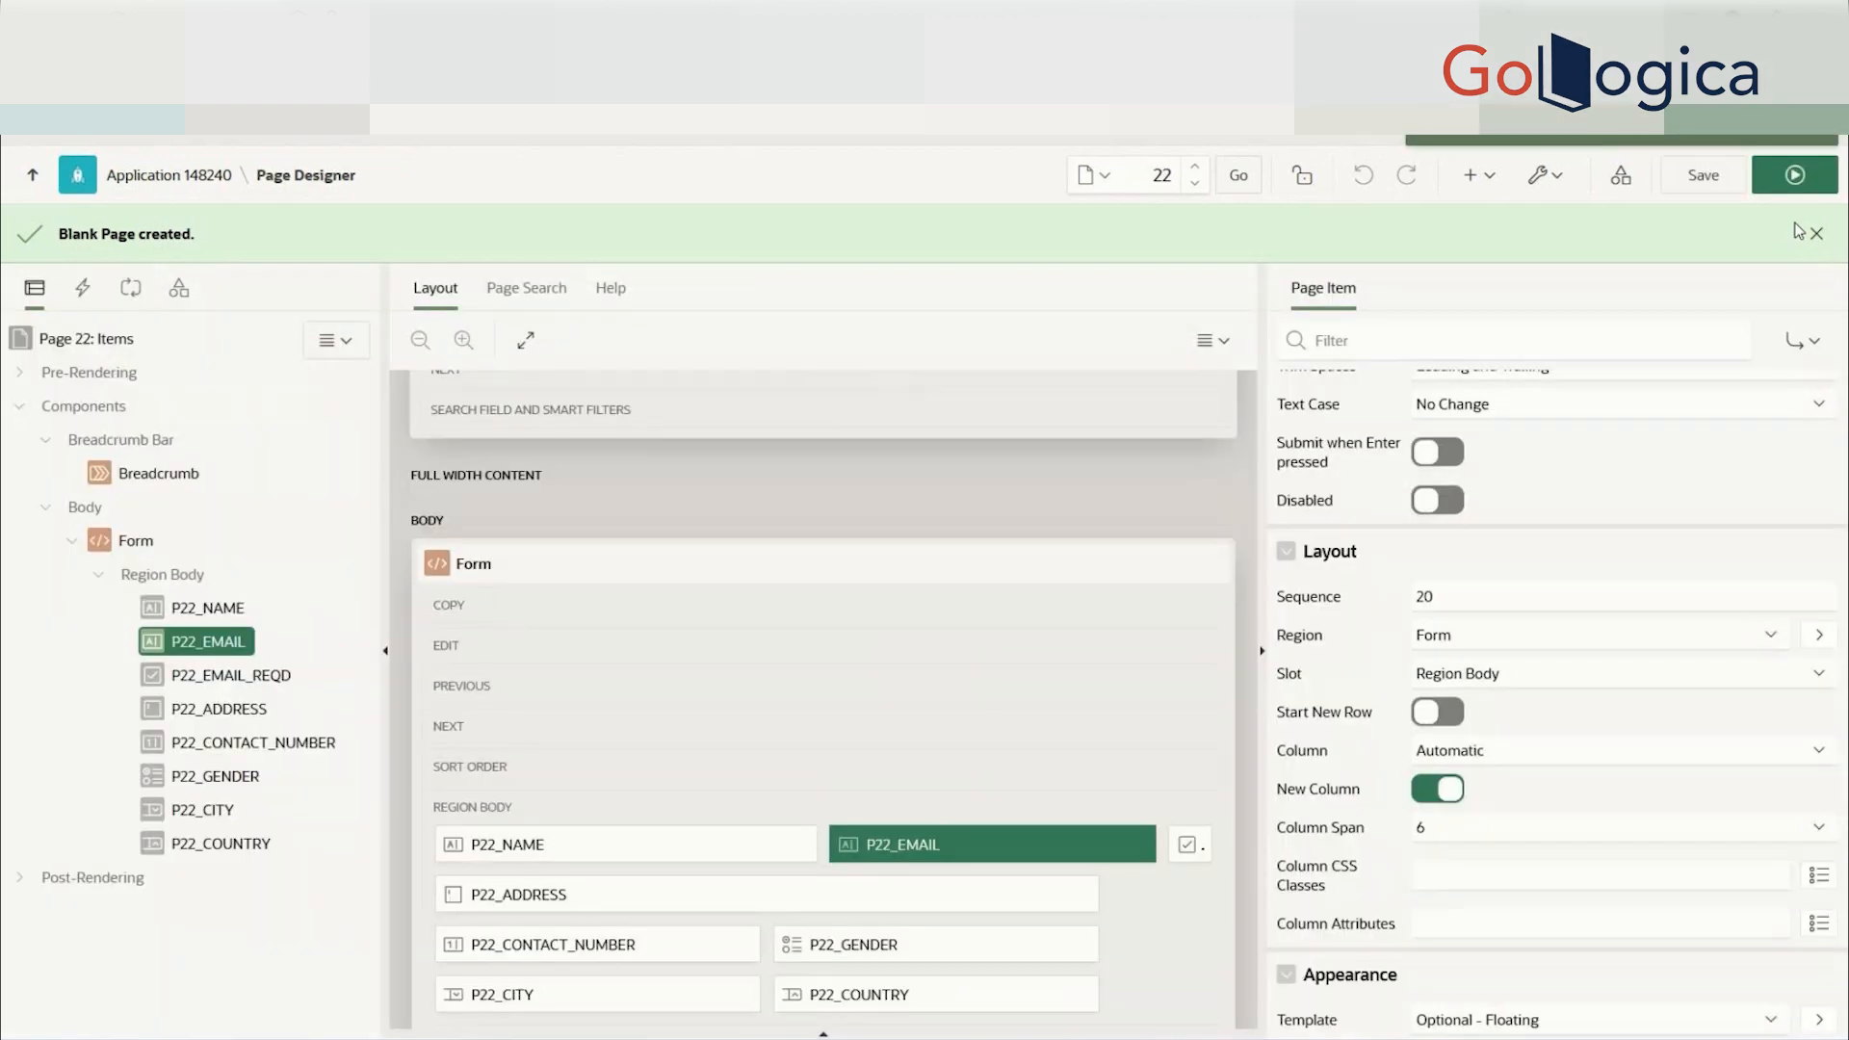
- Run the page, read the grid error for P22_EMAIL, and check the Column Span of P22_NAME in Page Designer
left_click(1794, 175)
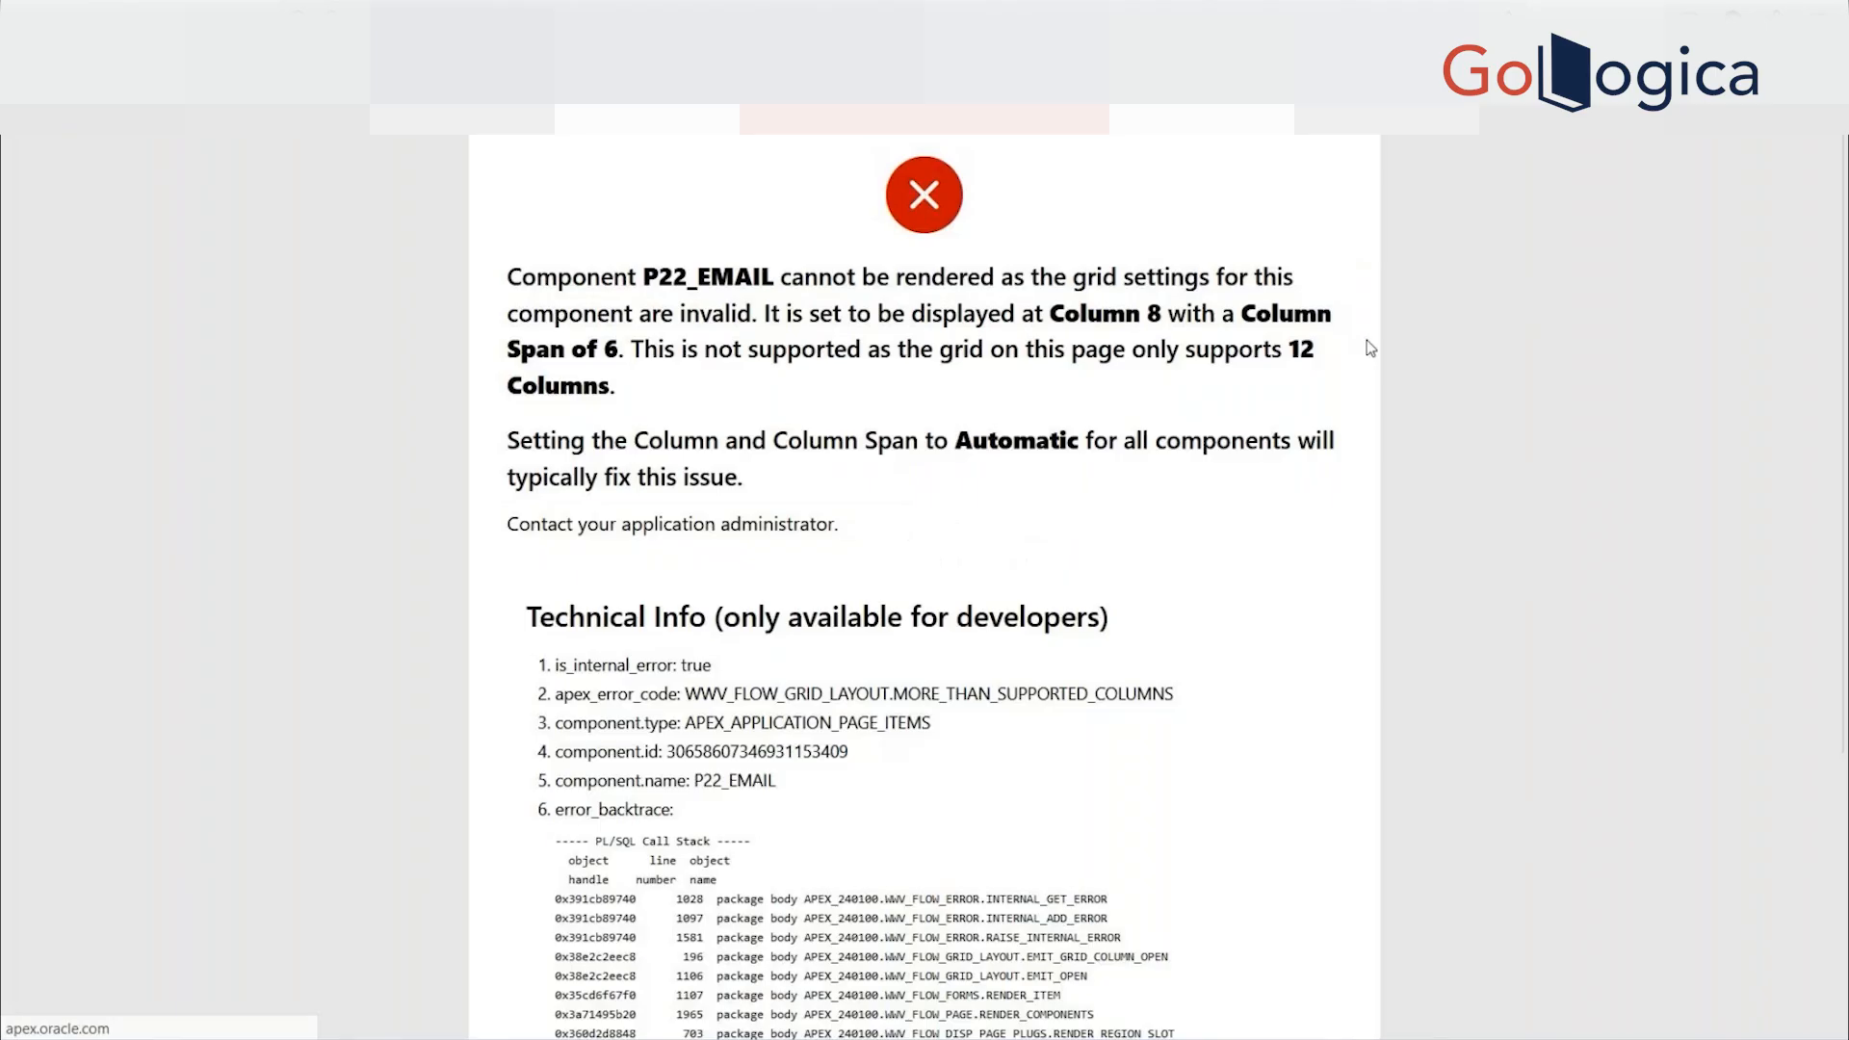
left_click_drag(509, 277, 660, 424)
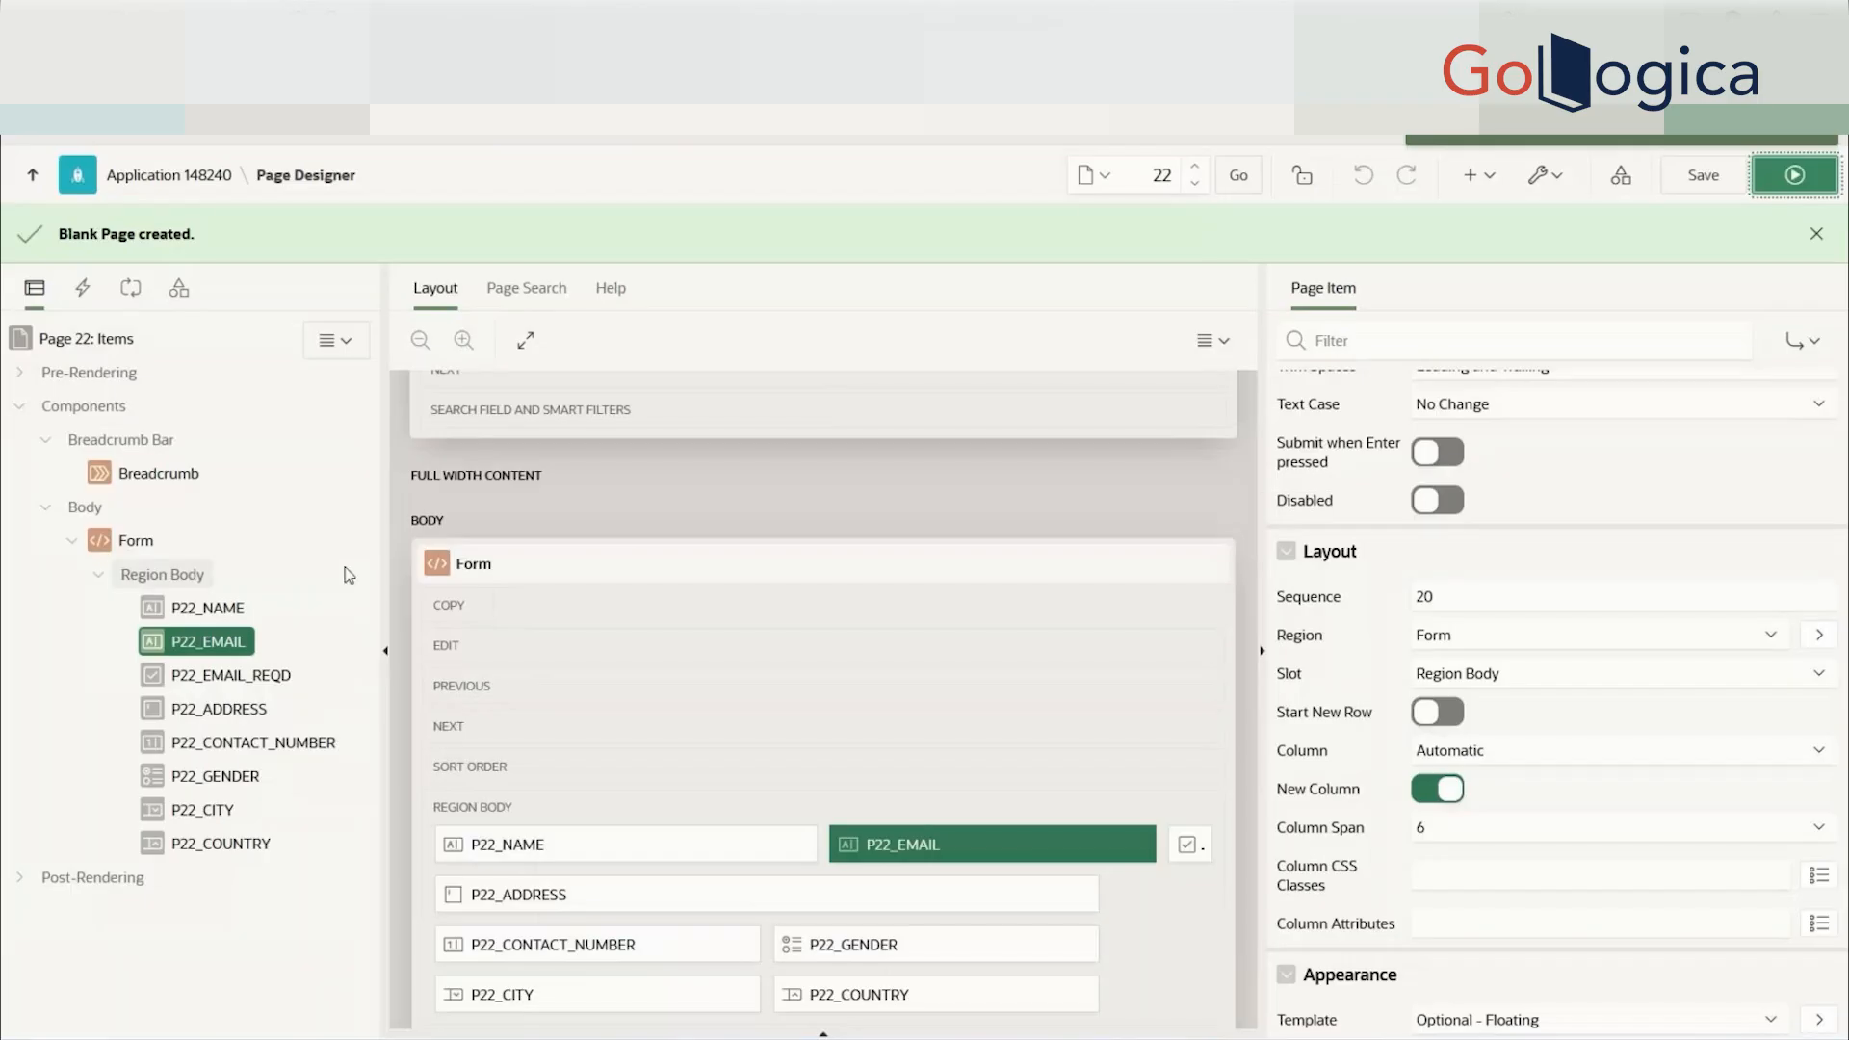
left_click(207, 608)
scroll(1632, 676, "down", 3)
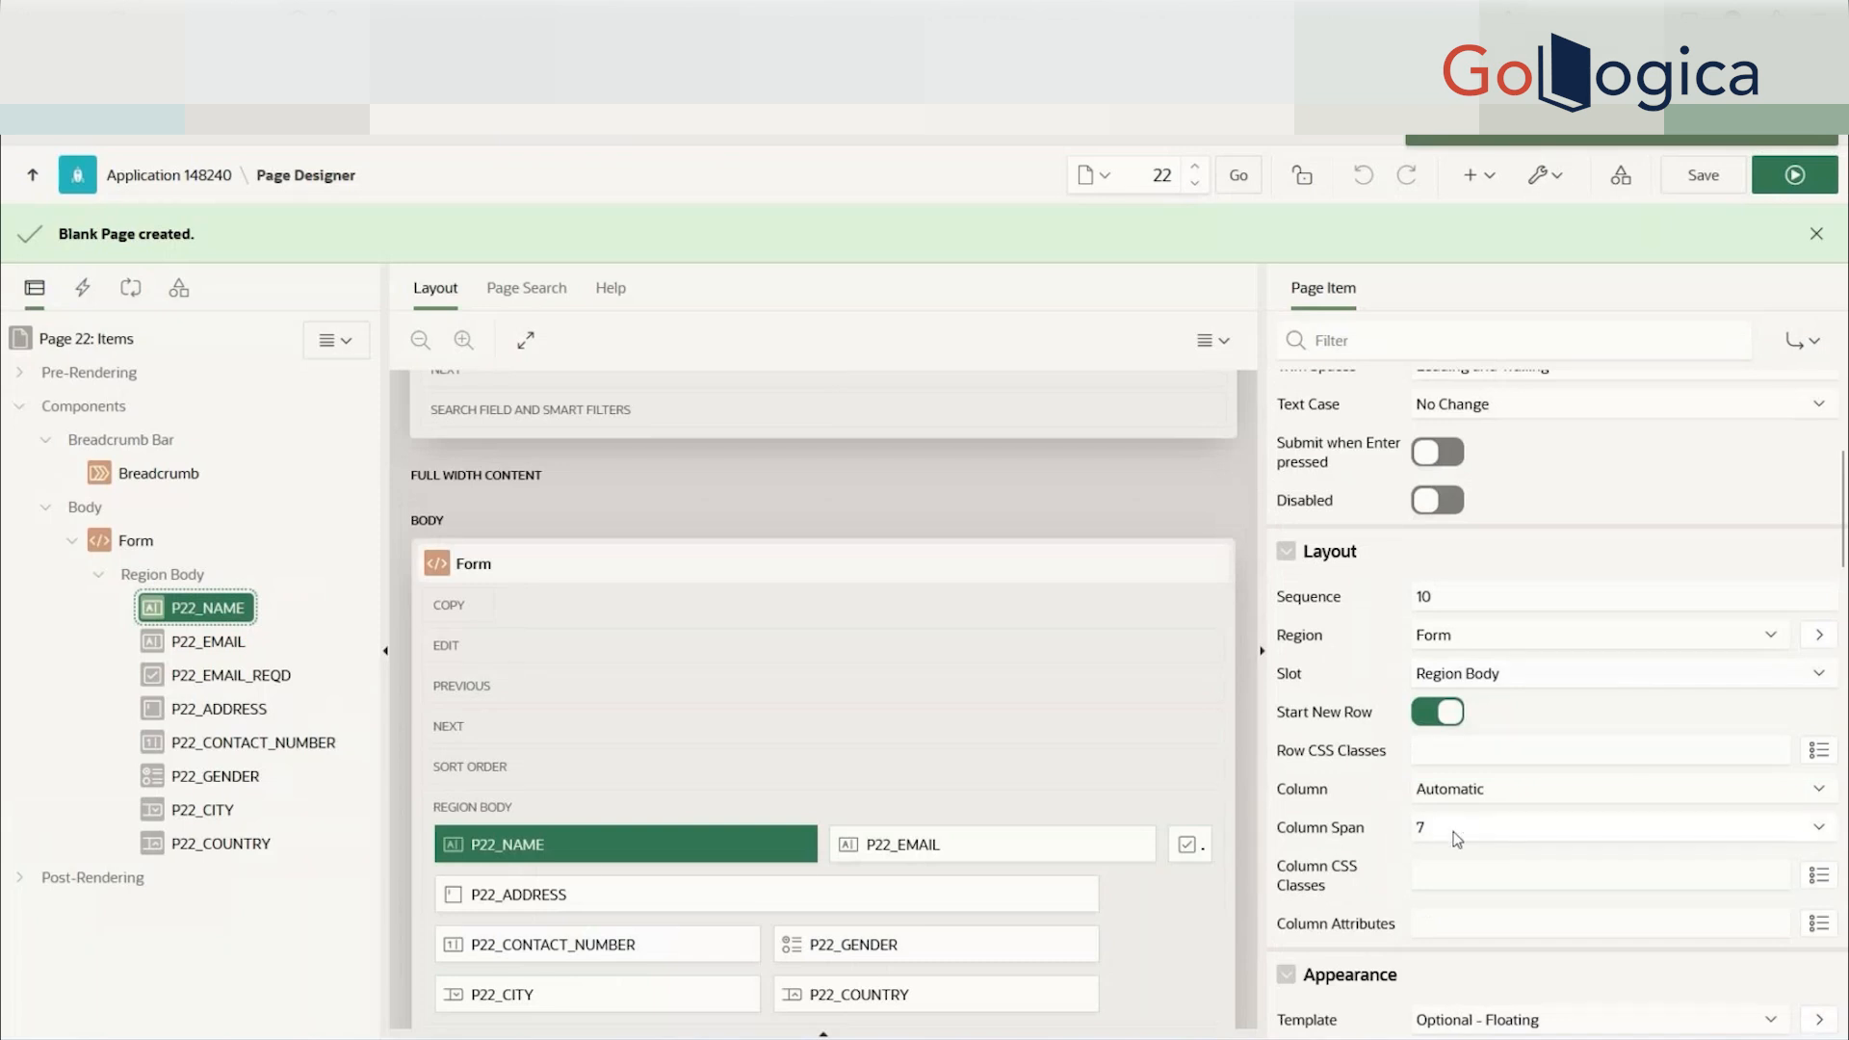
- Set the Column Span of P22_EMAIL to 5 and save the page
key("Down")
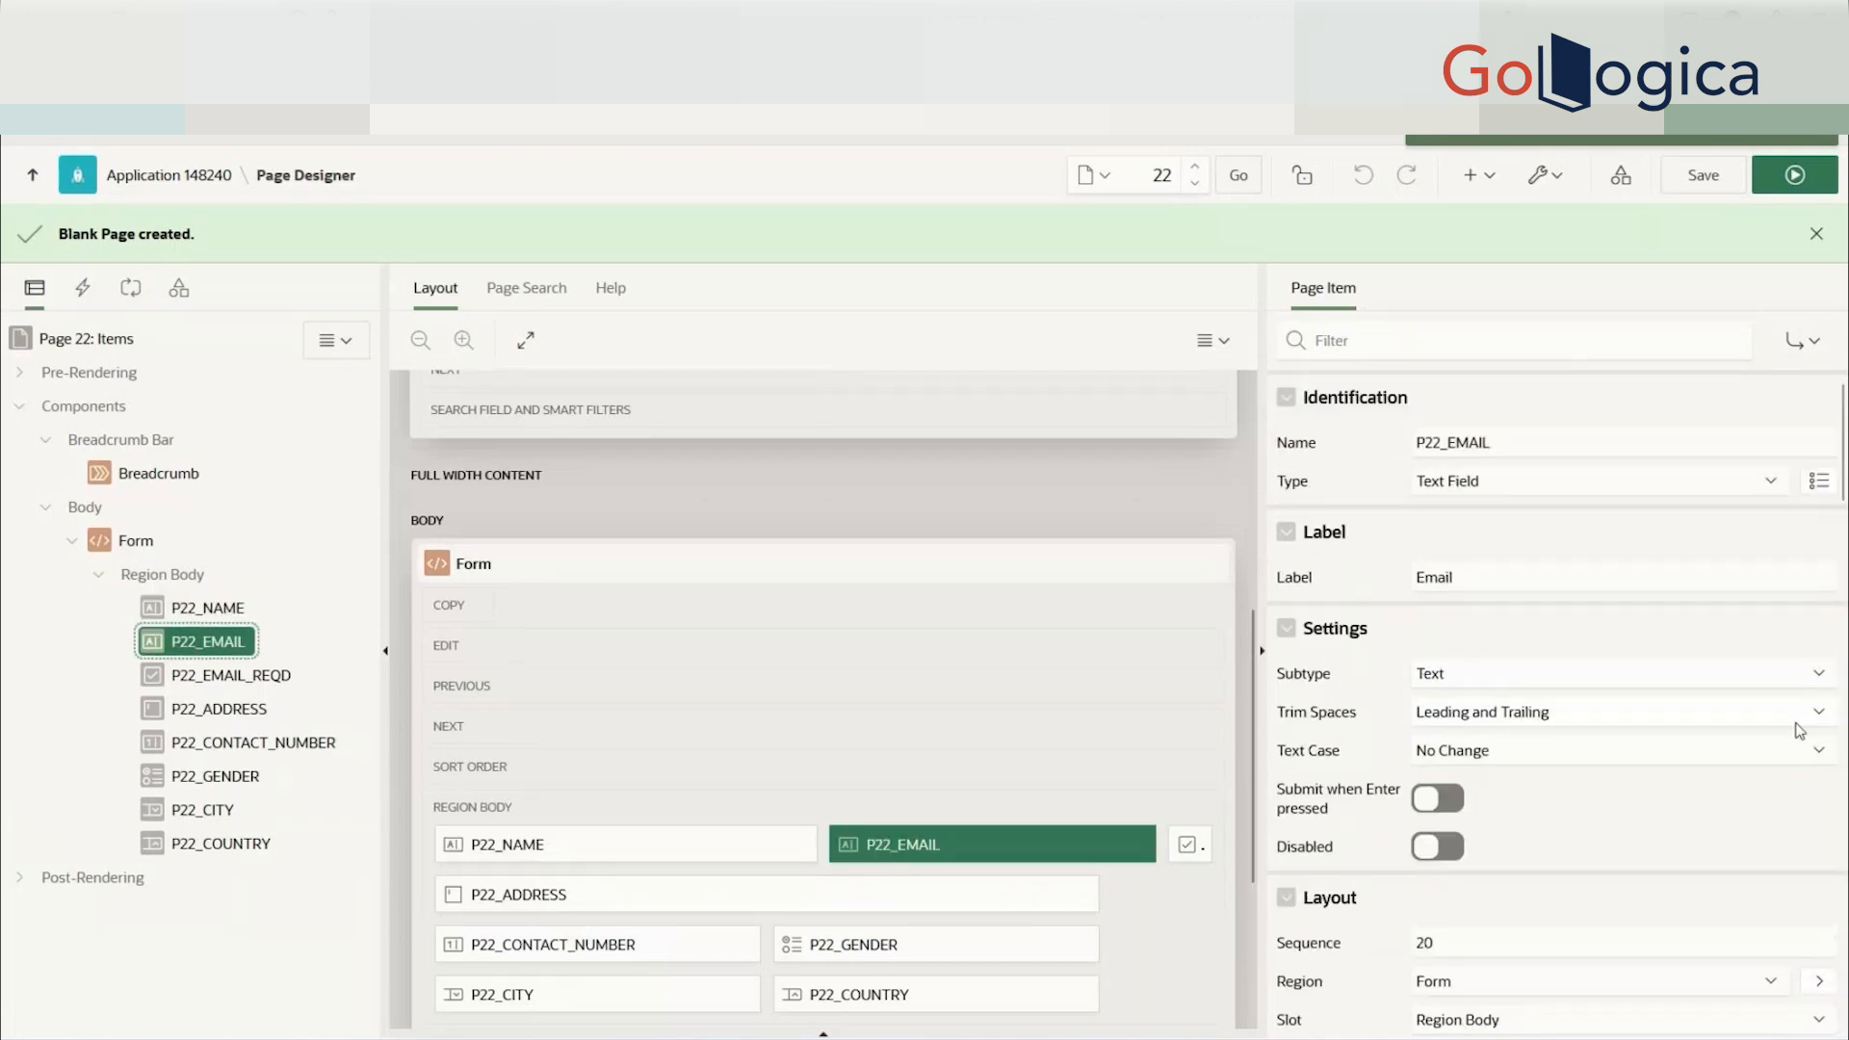
scroll(1787, 745, "down", 2)
scroll(1784, 743, "down", 2)
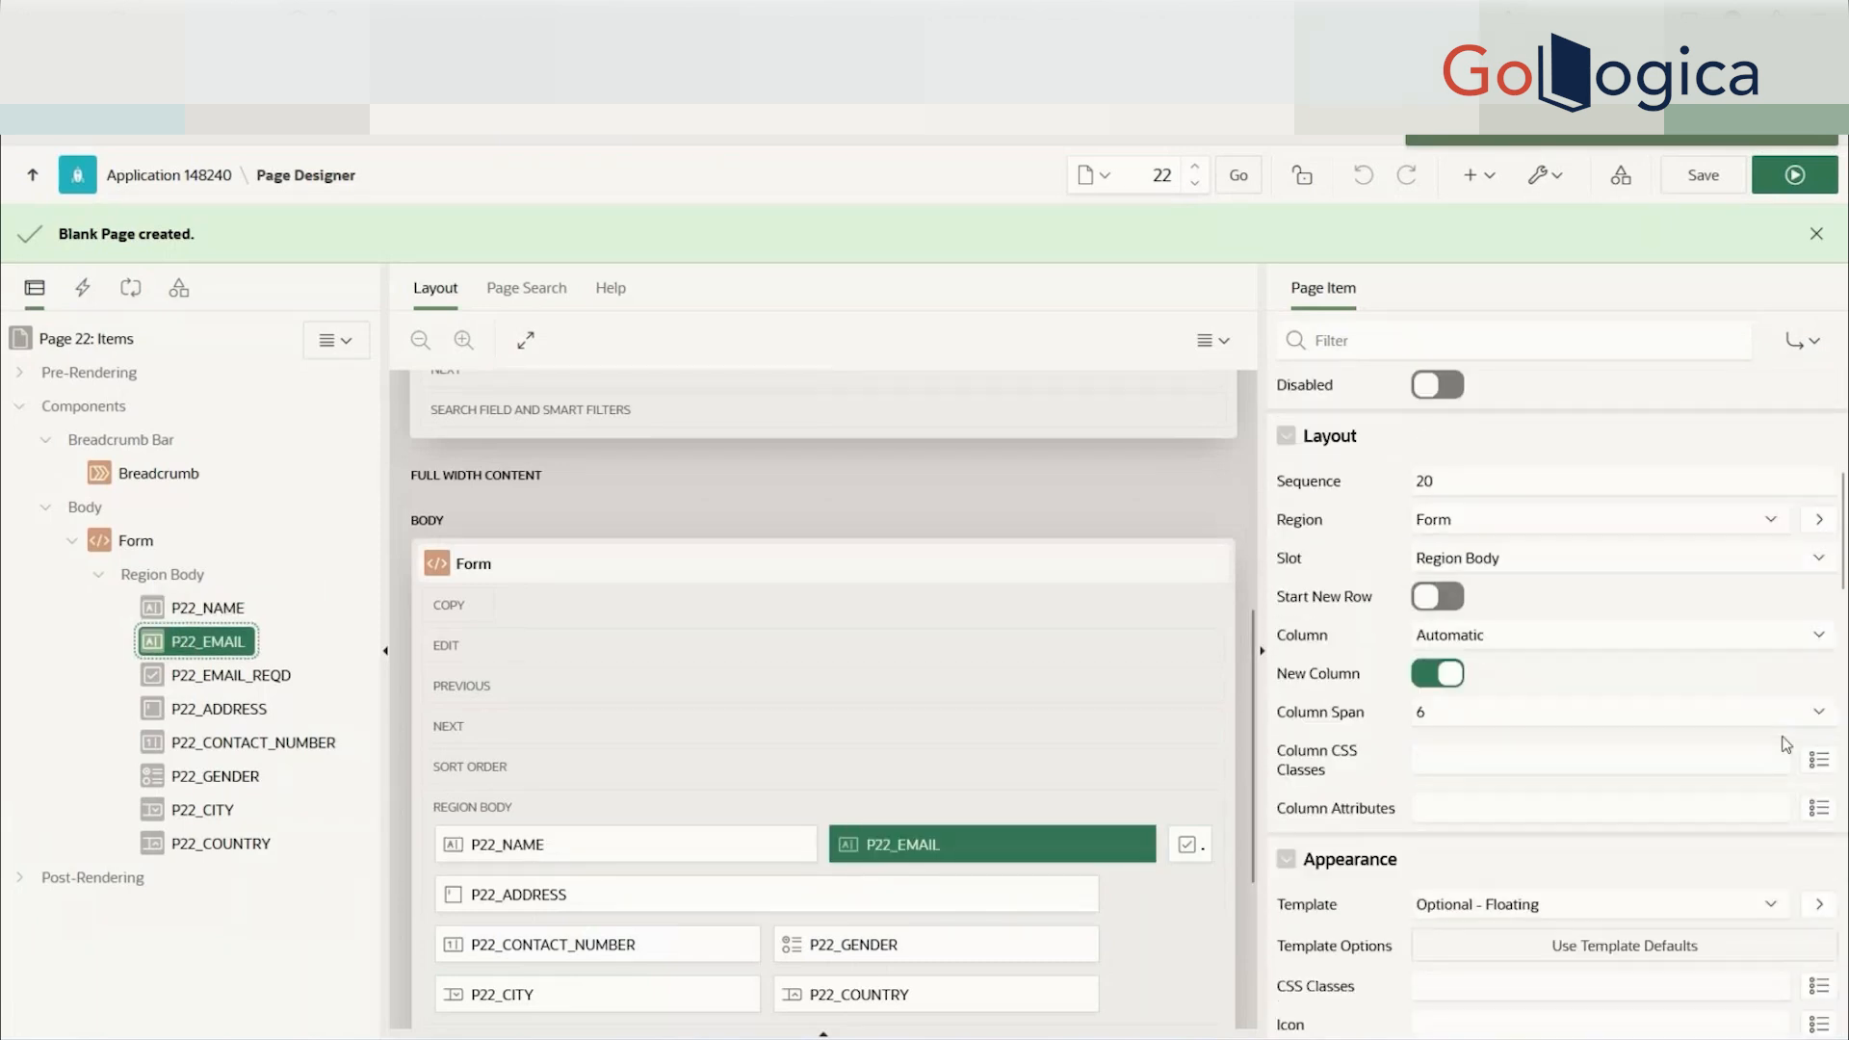
left_click(1479, 720)
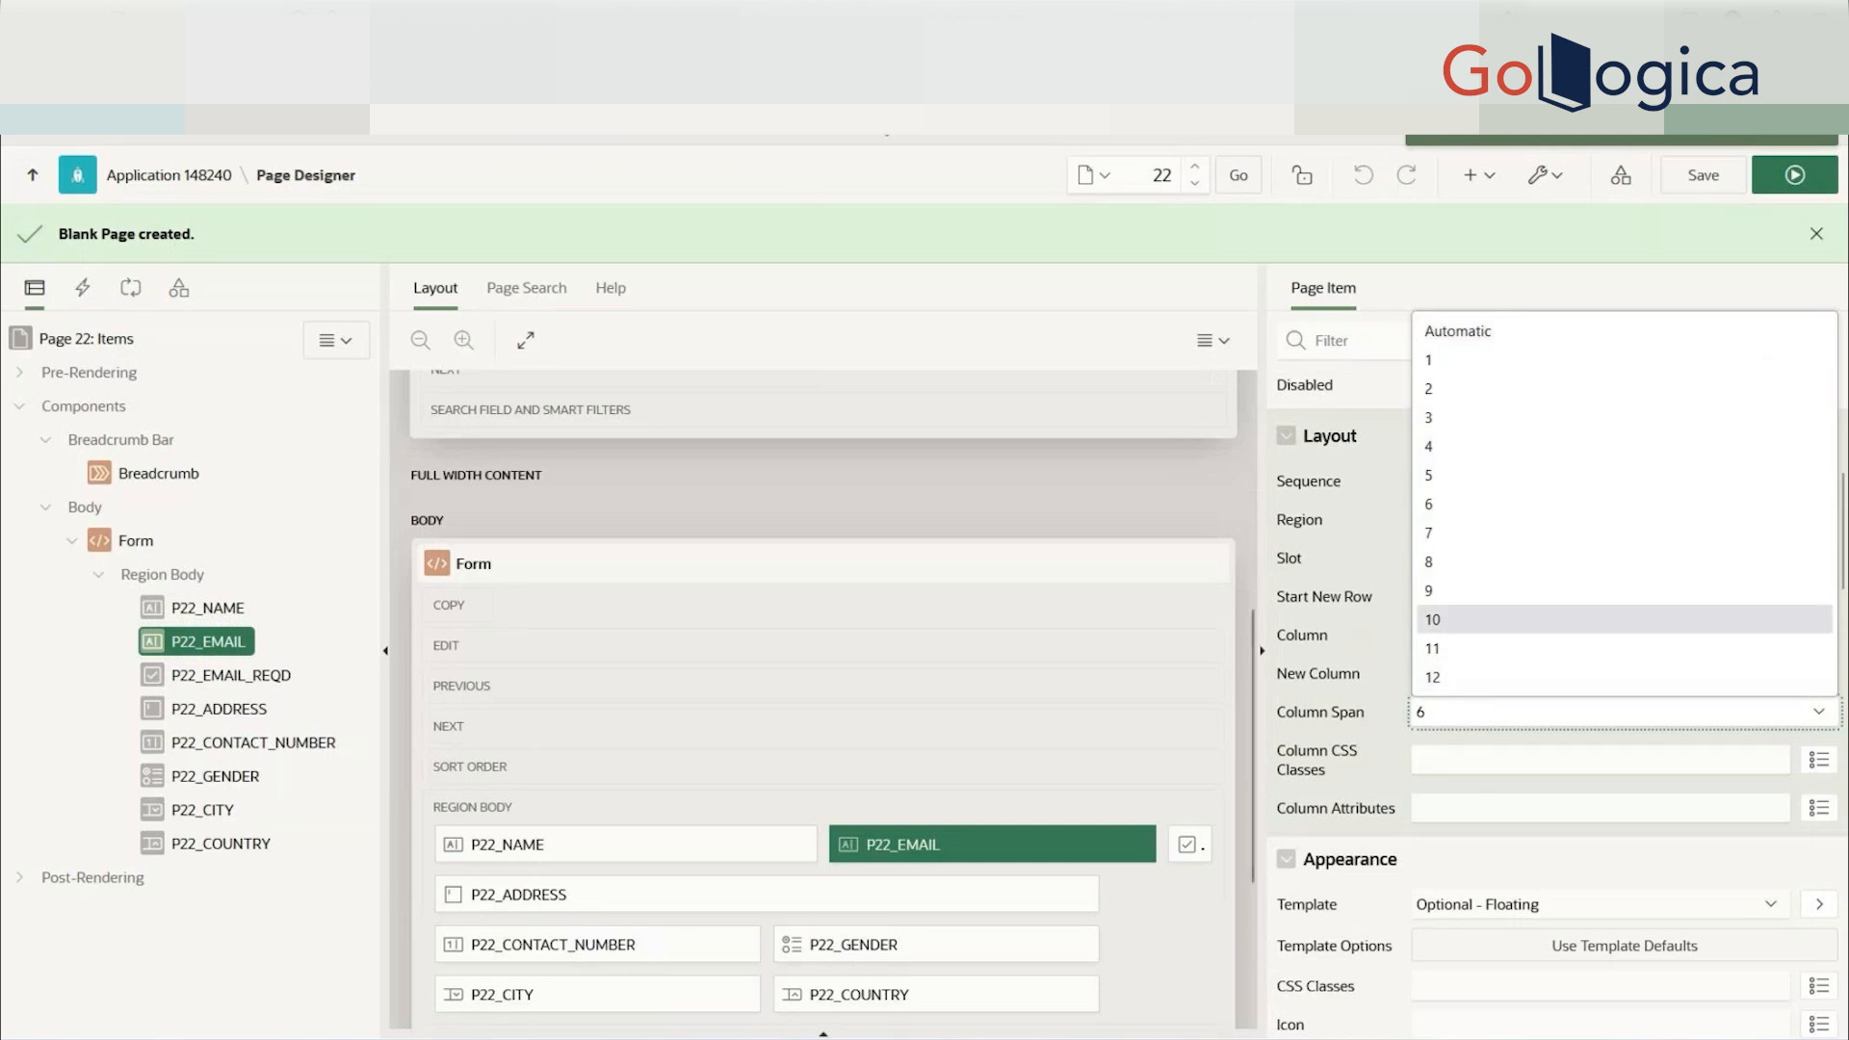
left_click(1159, 313)
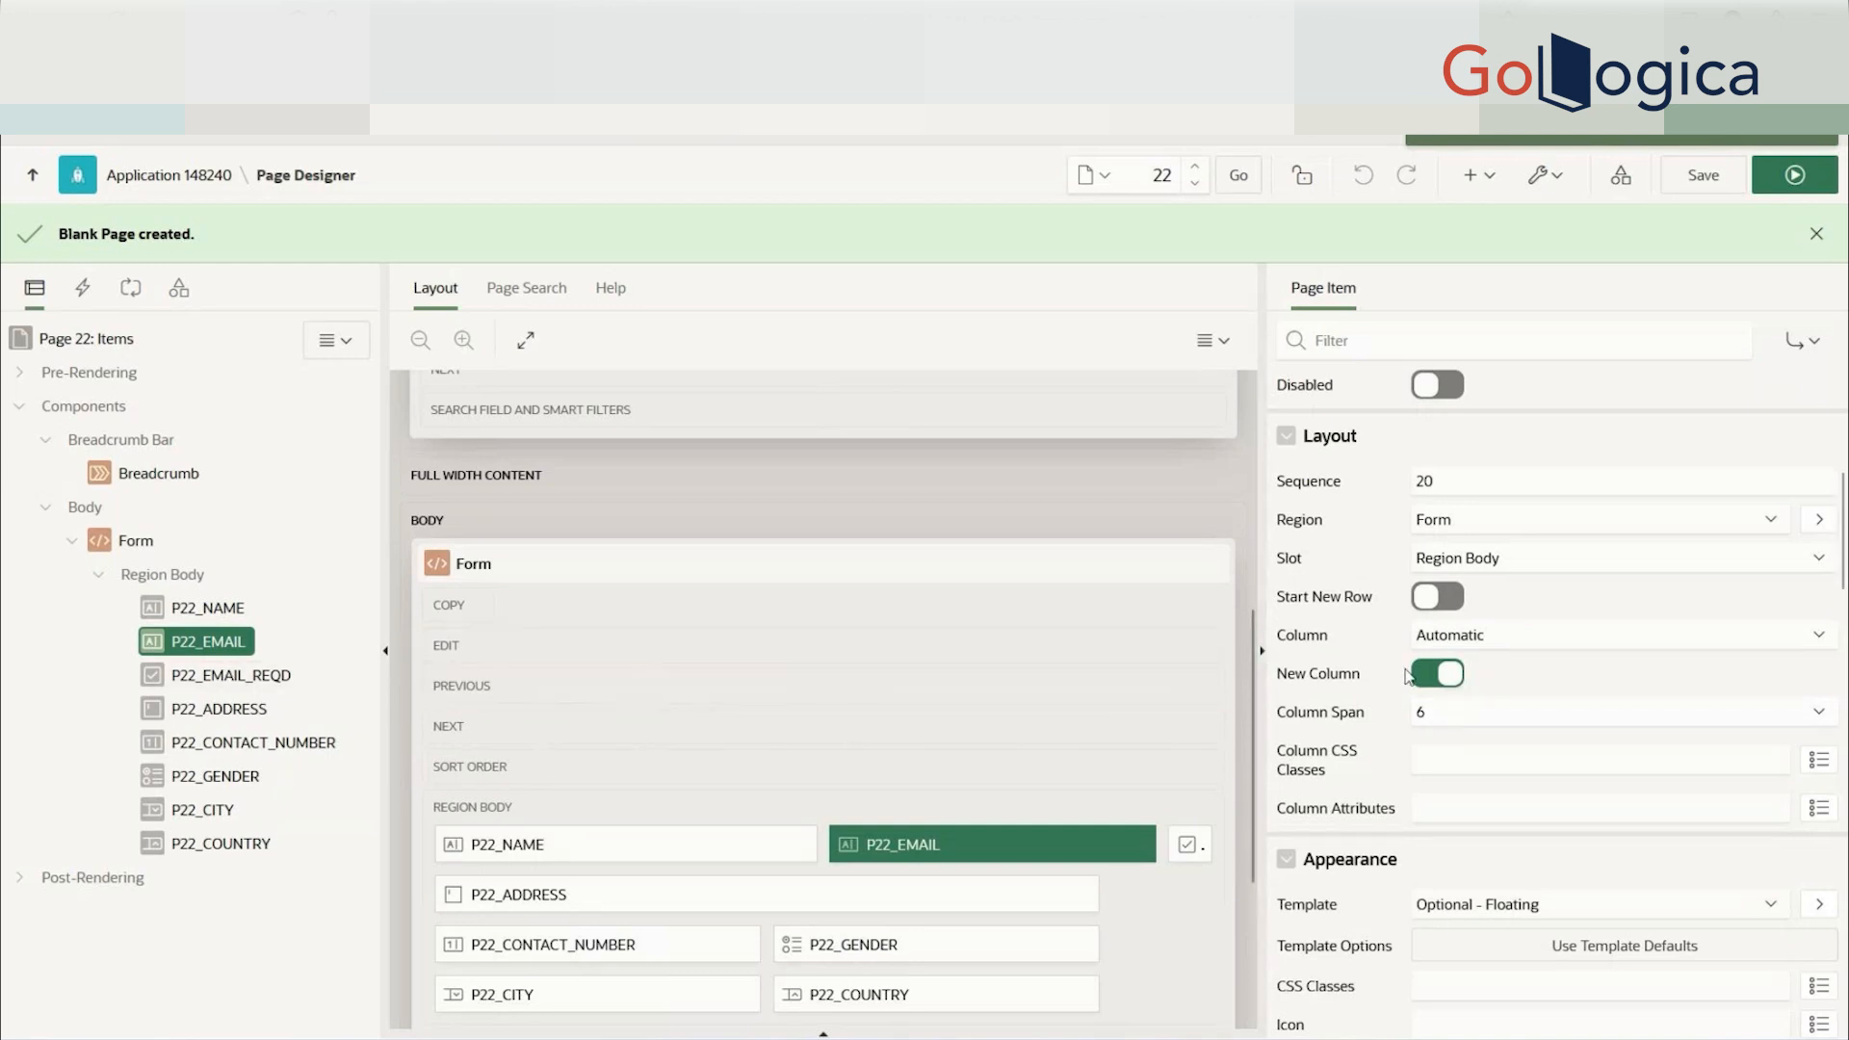
left_click(1448, 721)
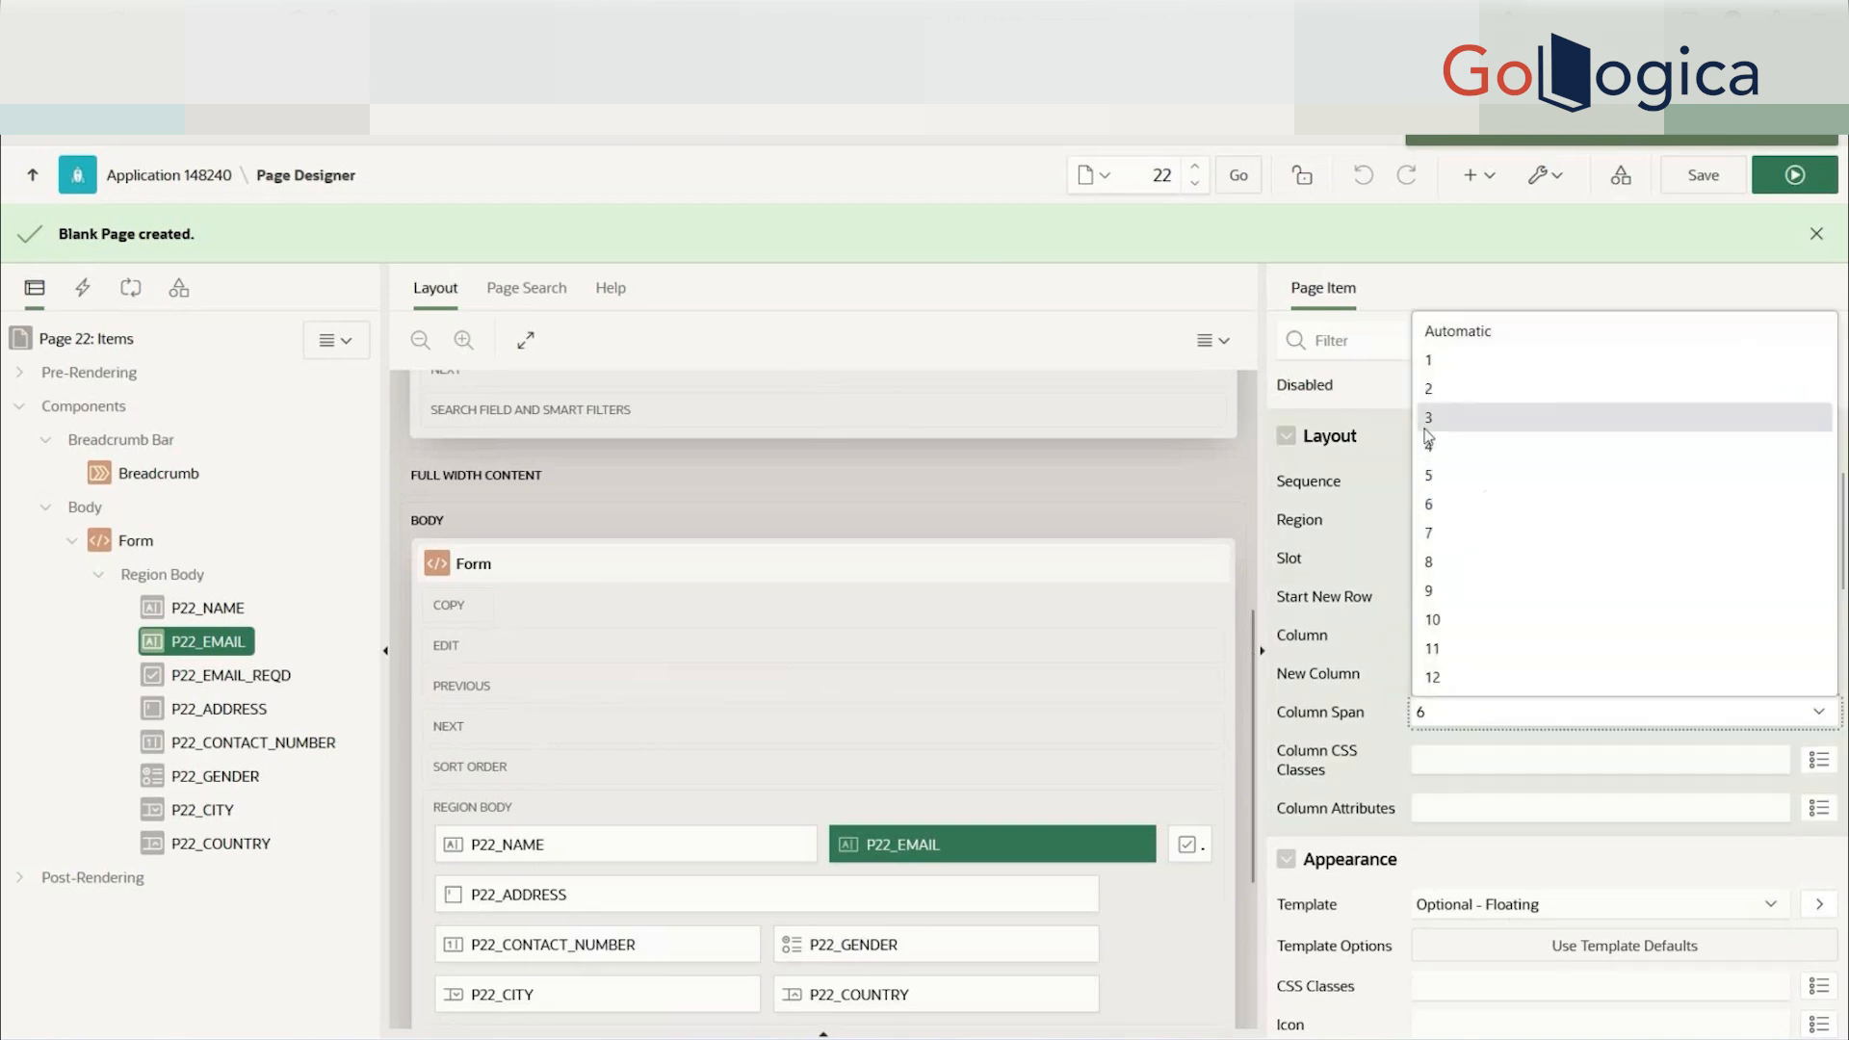
left_click(1430, 476)
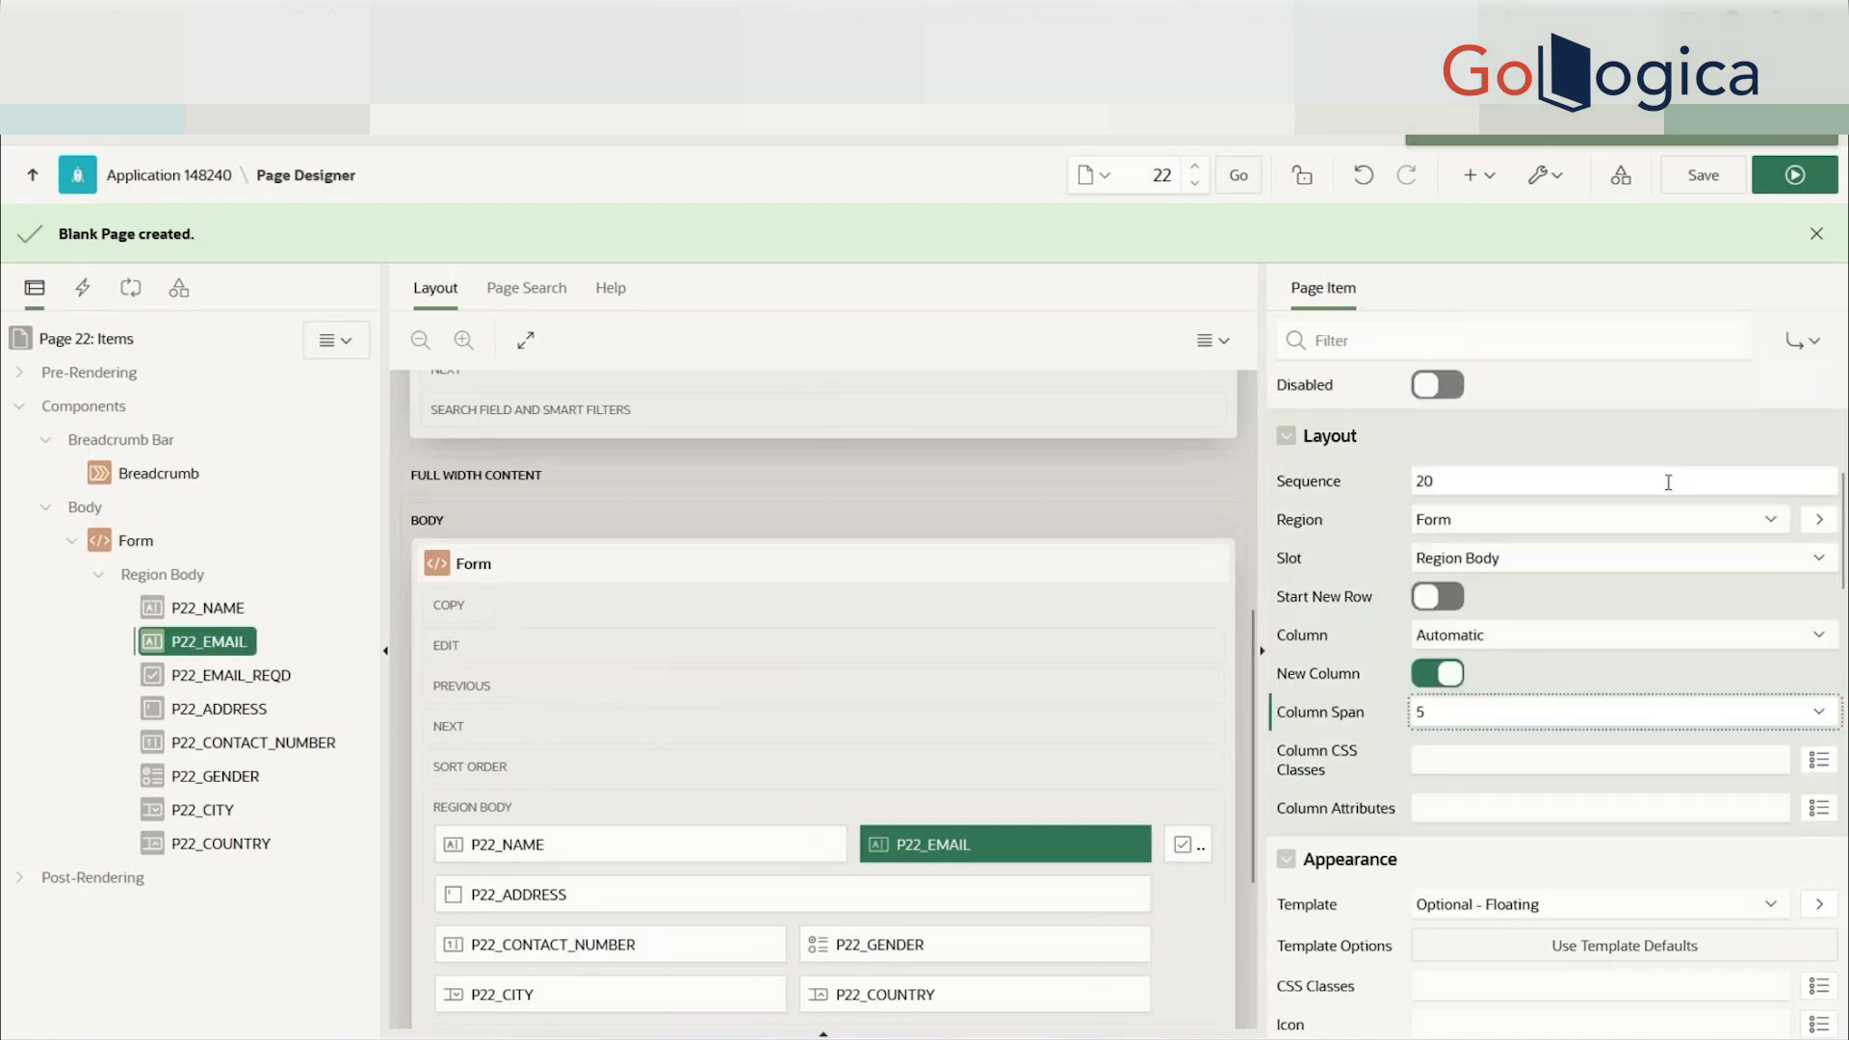
left_click(1691, 183)
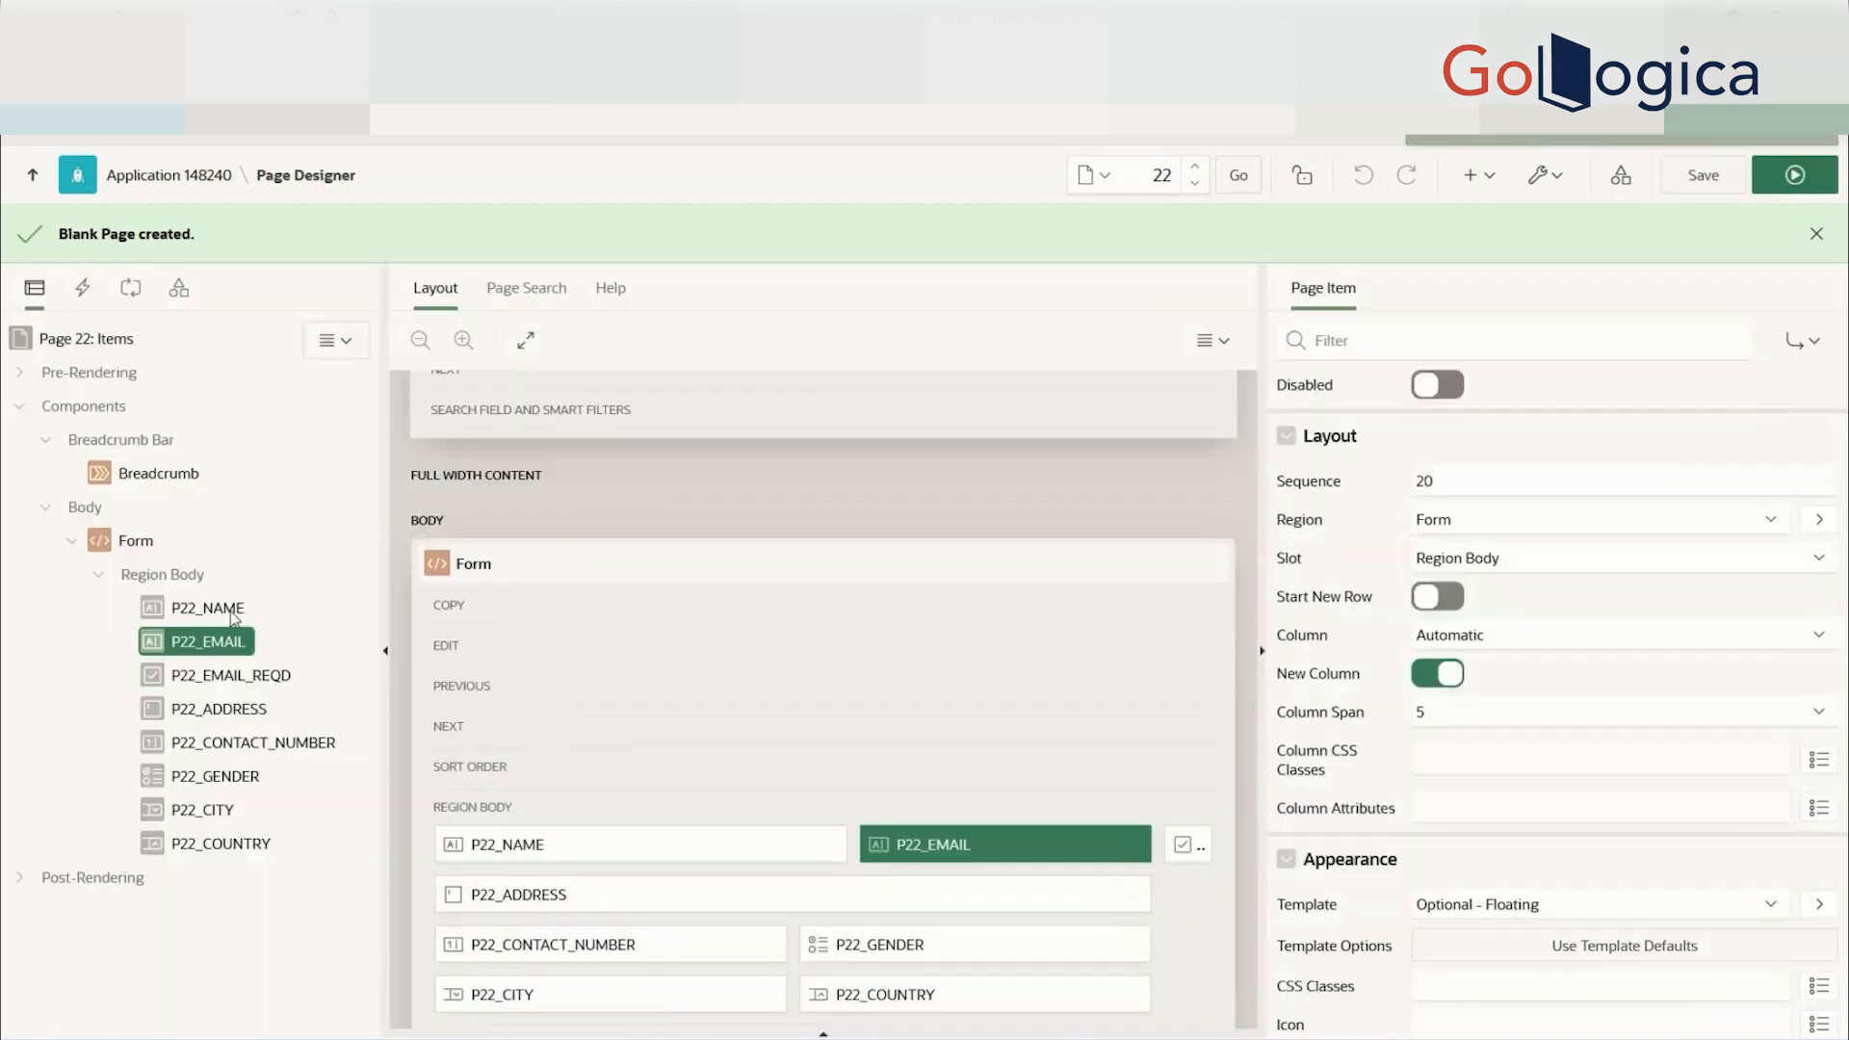
- Check the Layout settings of P22_NAME and P22_EMAIL, run the page and read the grid error for P22_EMAIL_REQD
left_click(229, 611)
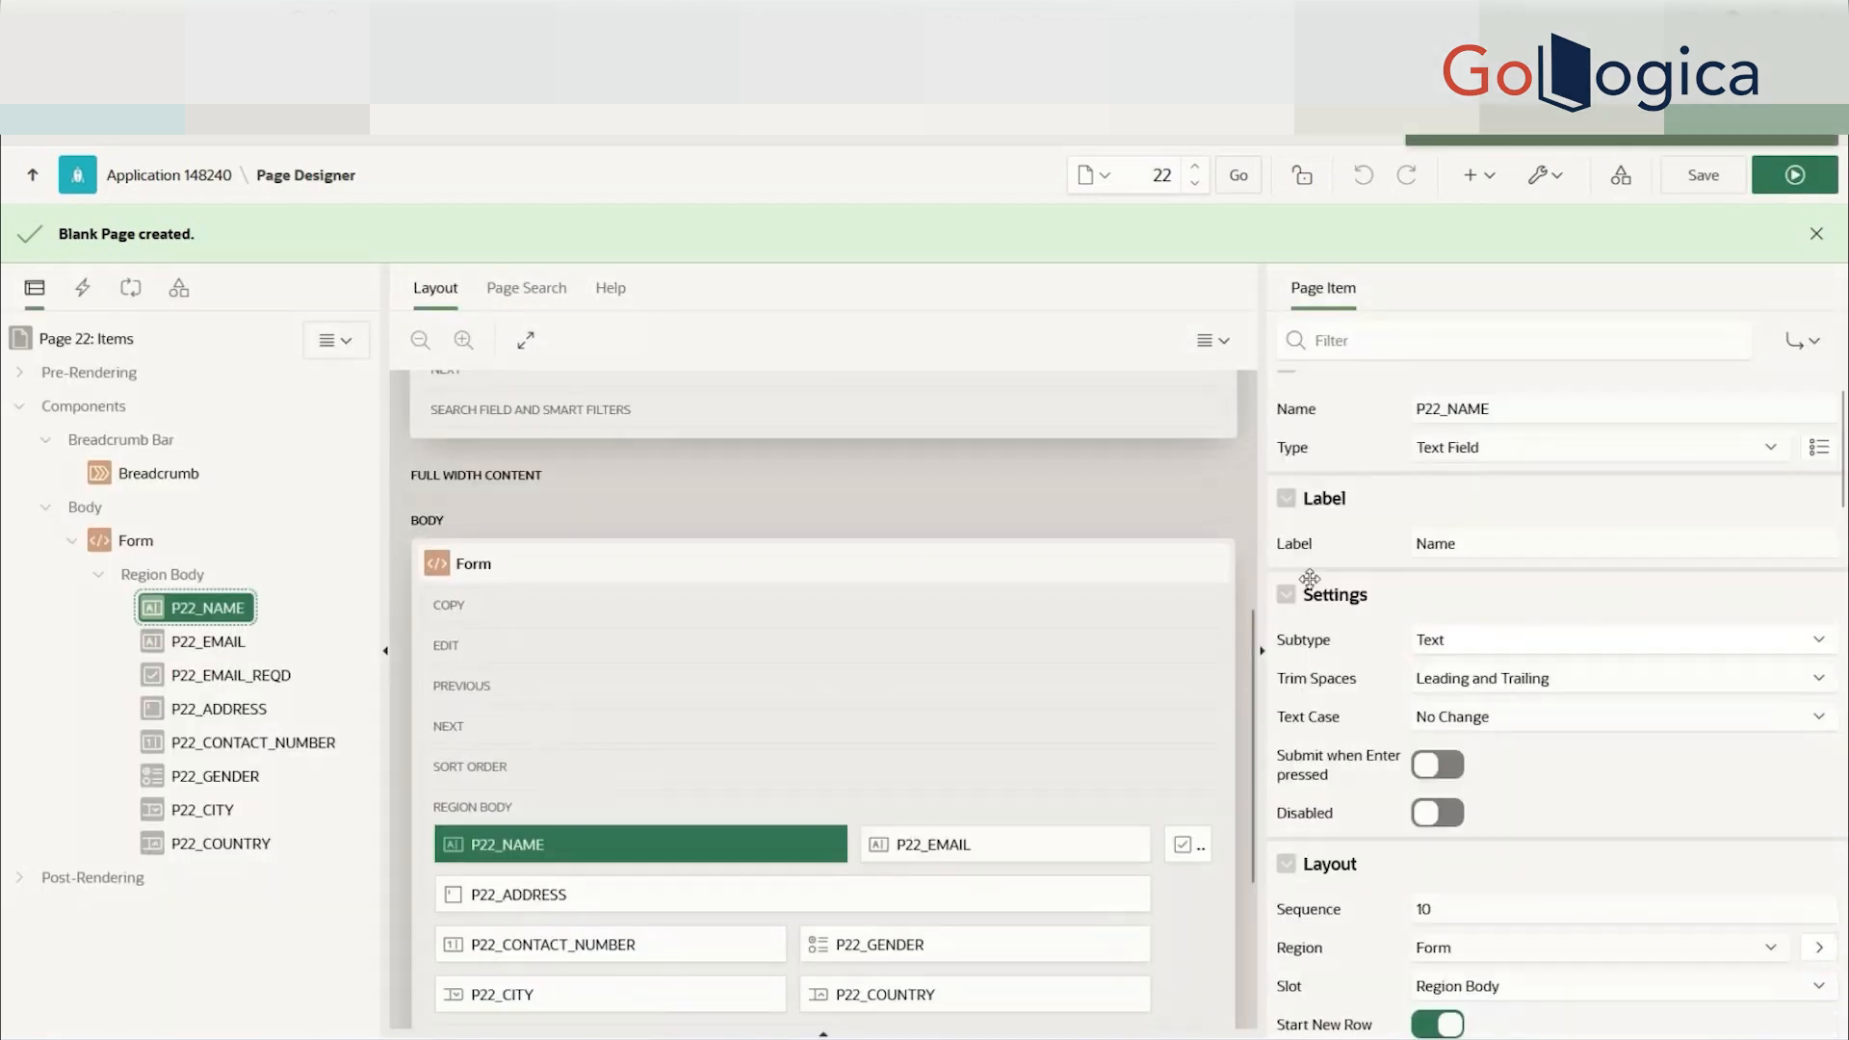
scroll(1309, 578, "down", 4)
left_click(165, 640)
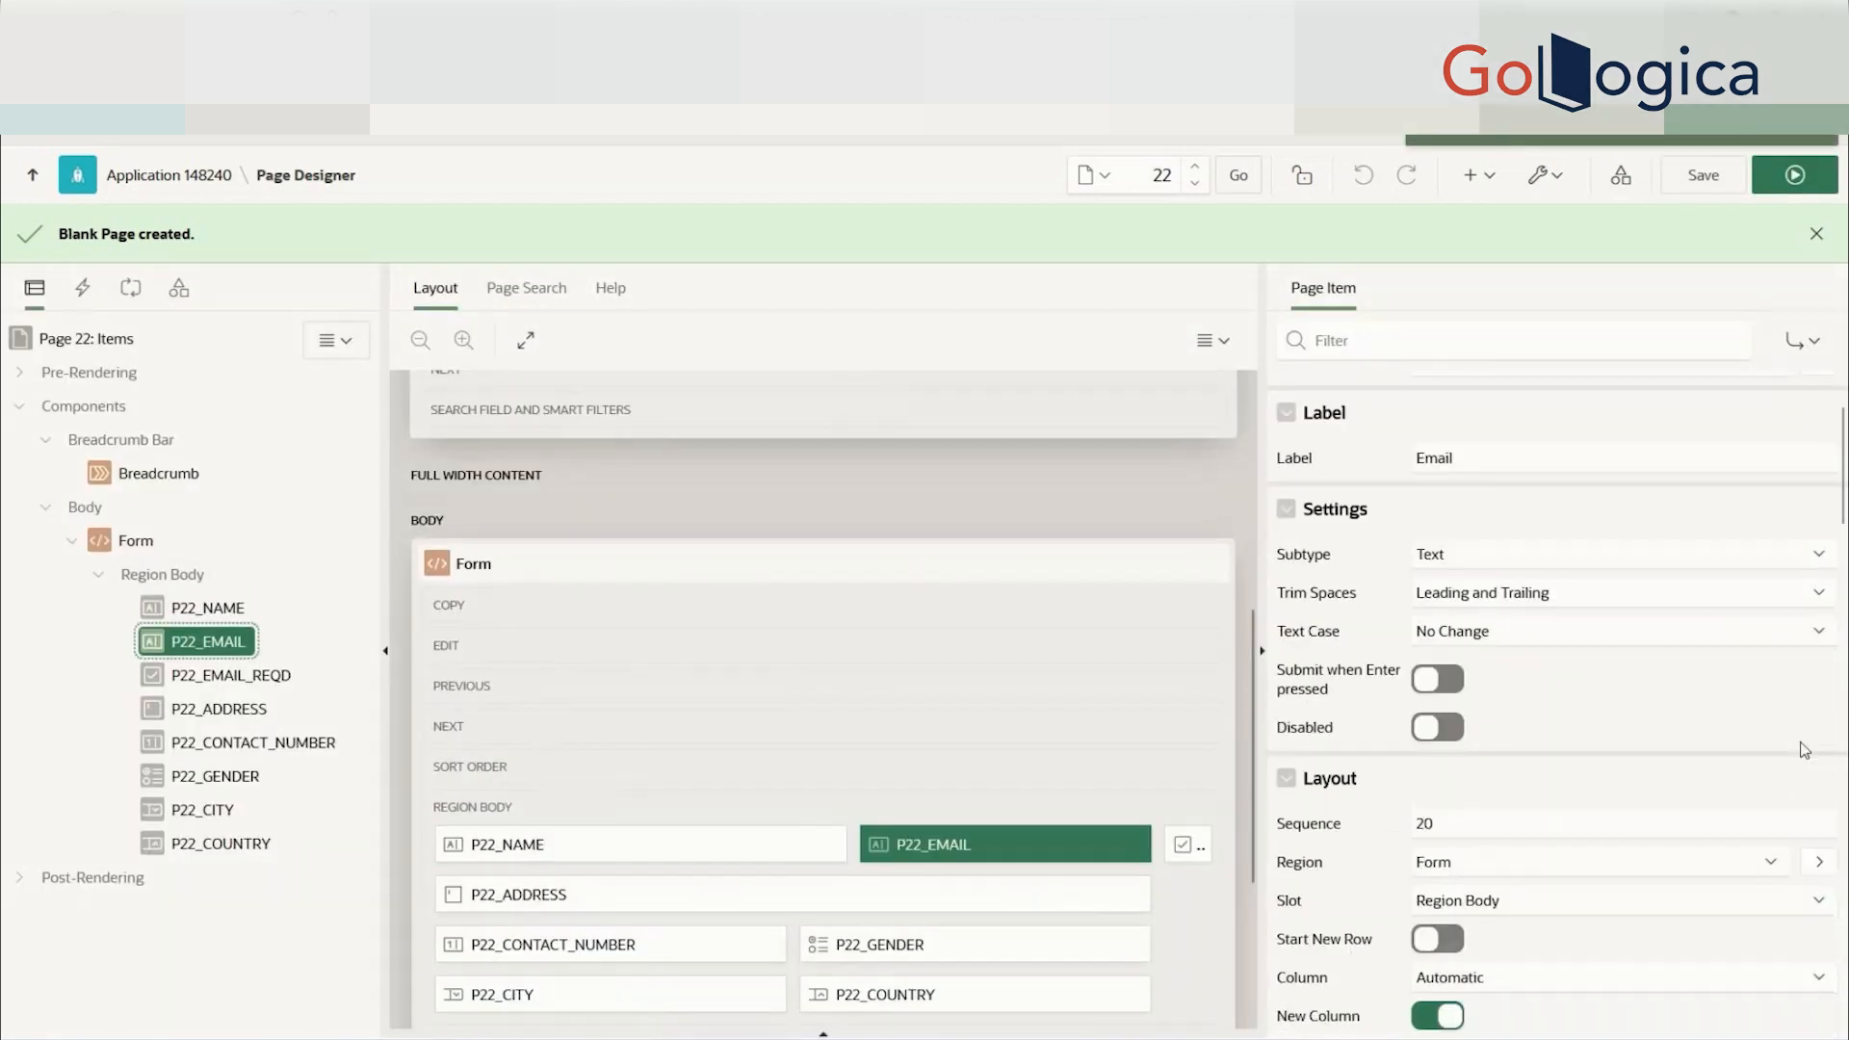
left_click(1719, 187)
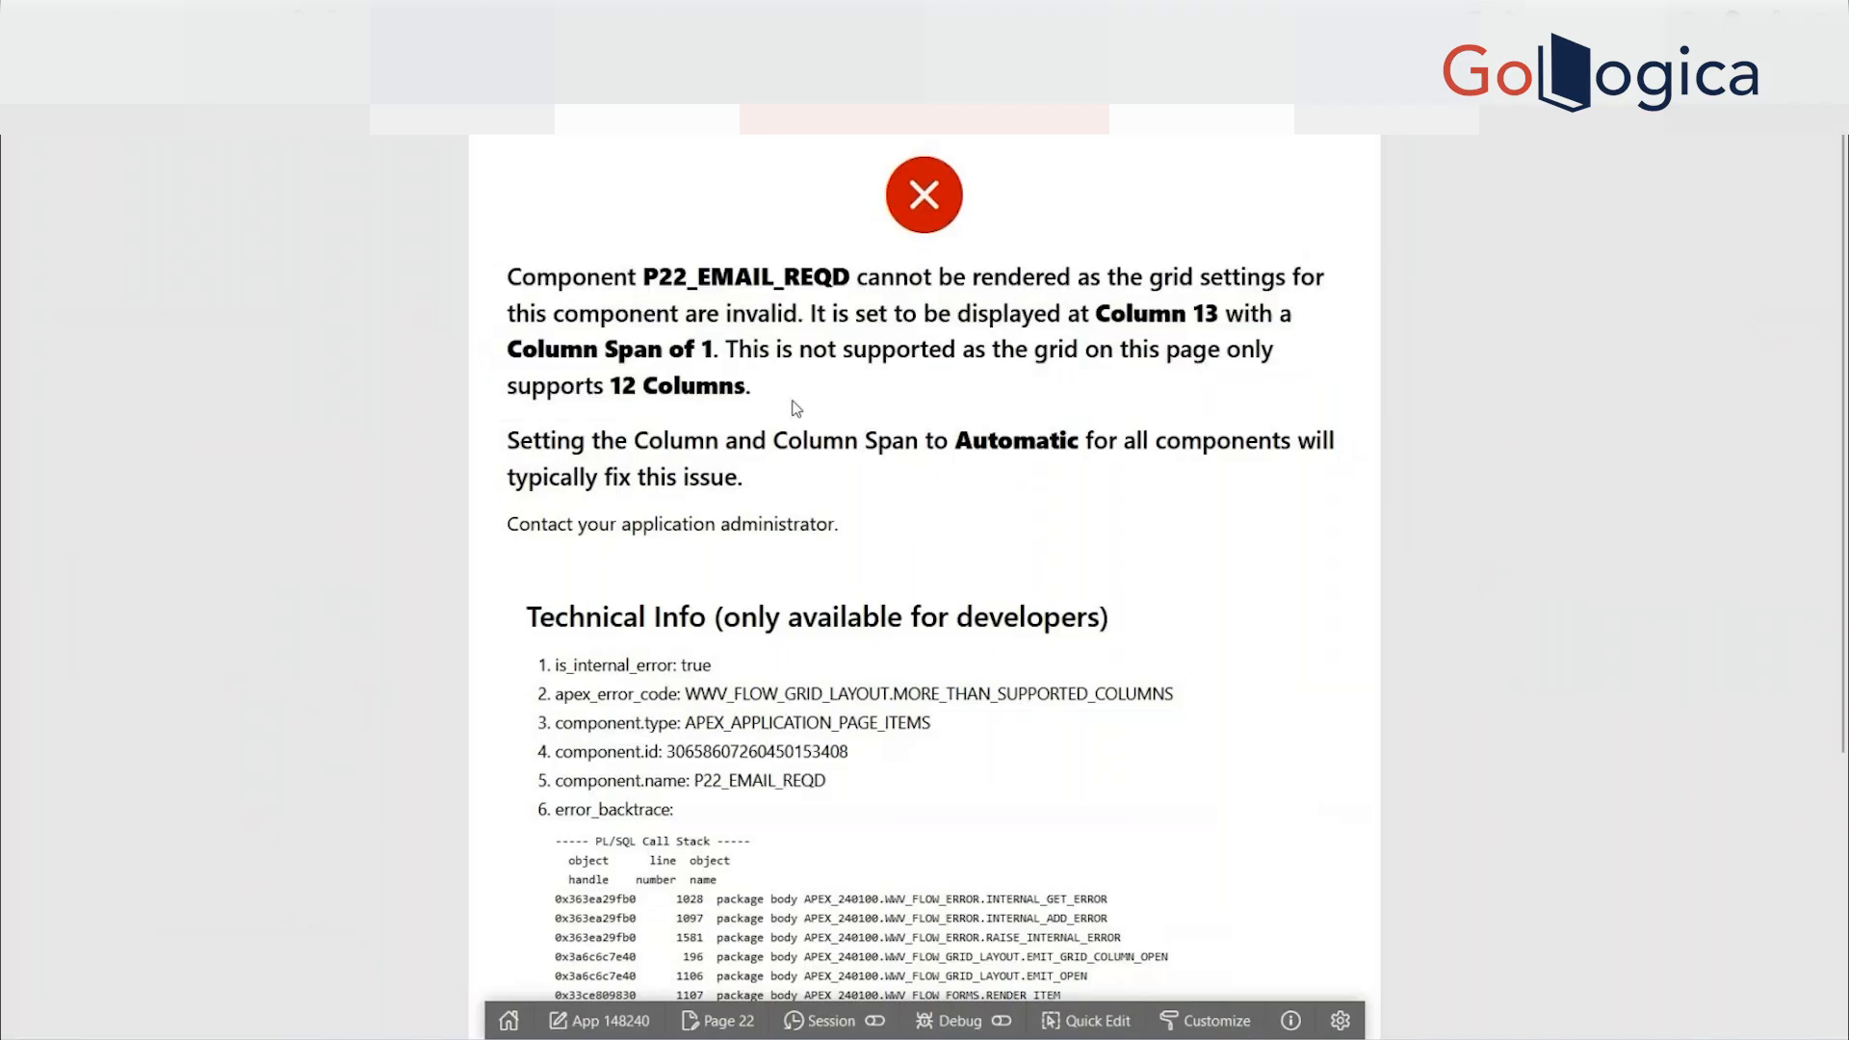
triple_click(648, 279)
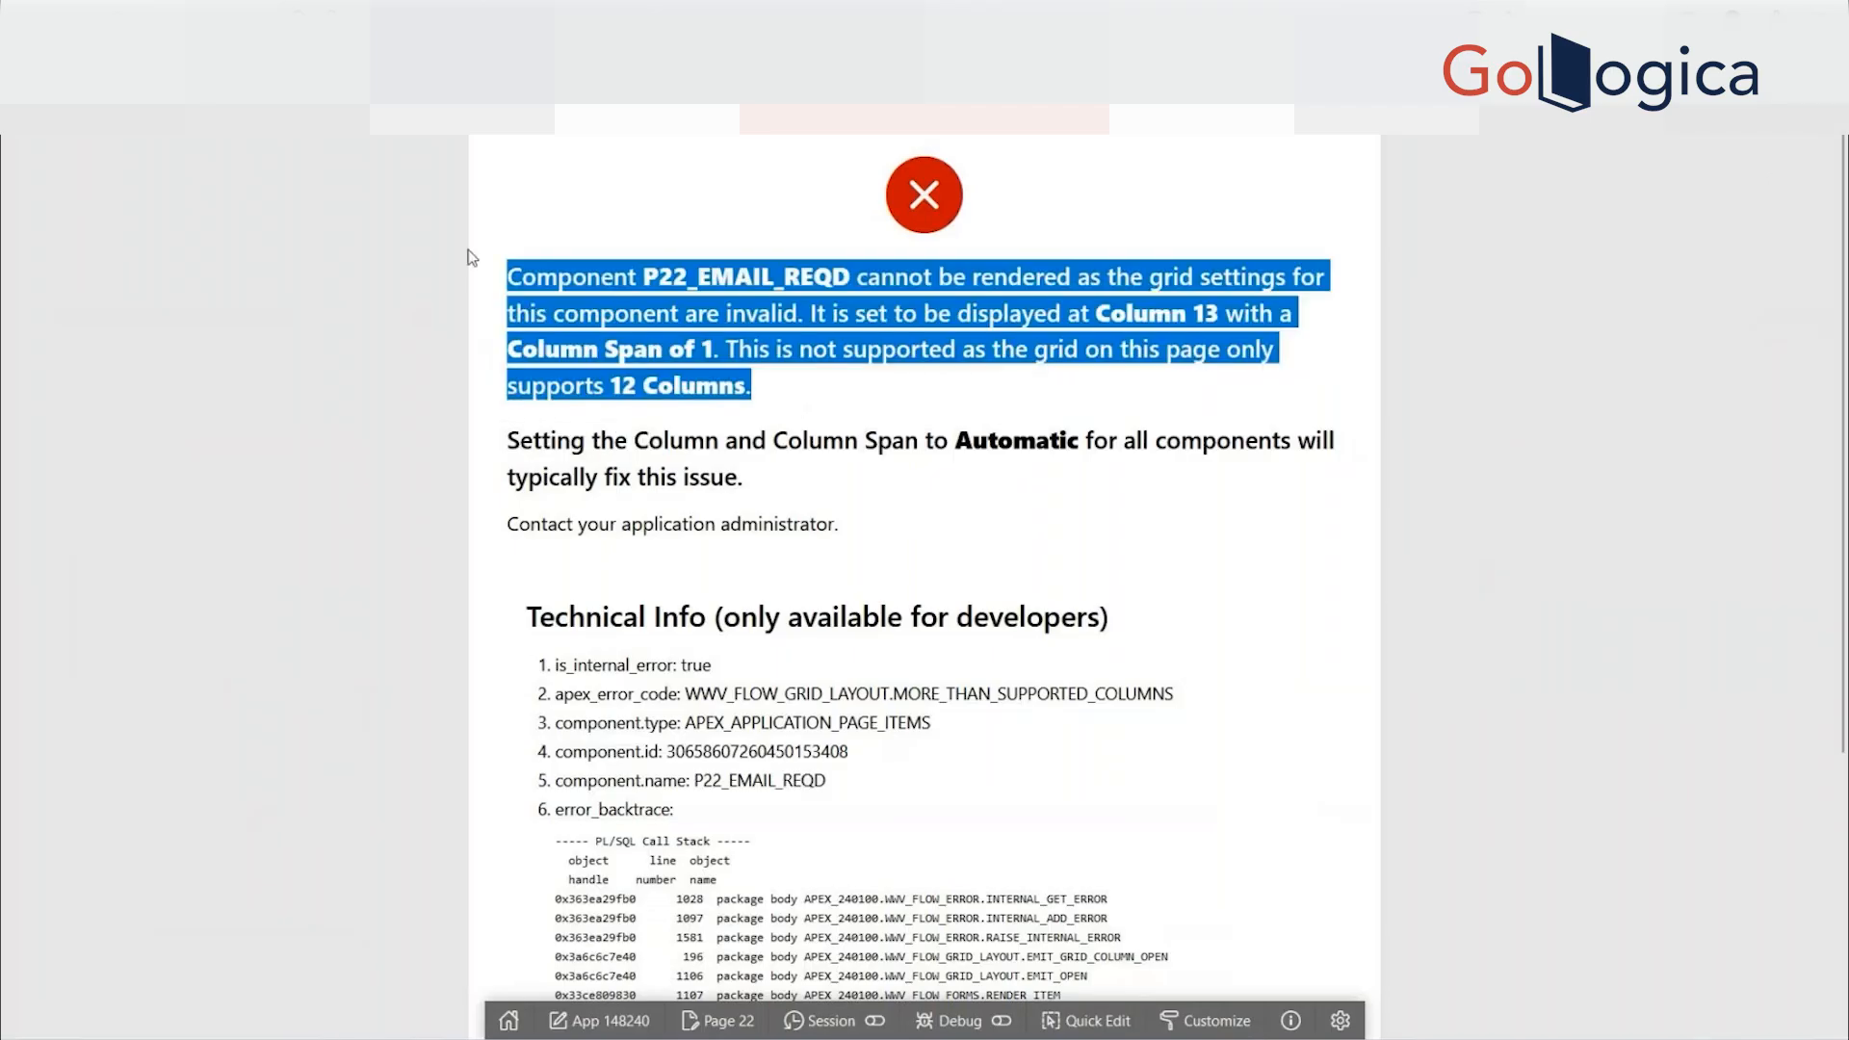
left_click(648, 279)
left_click_drag(648, 280, 867, 394)
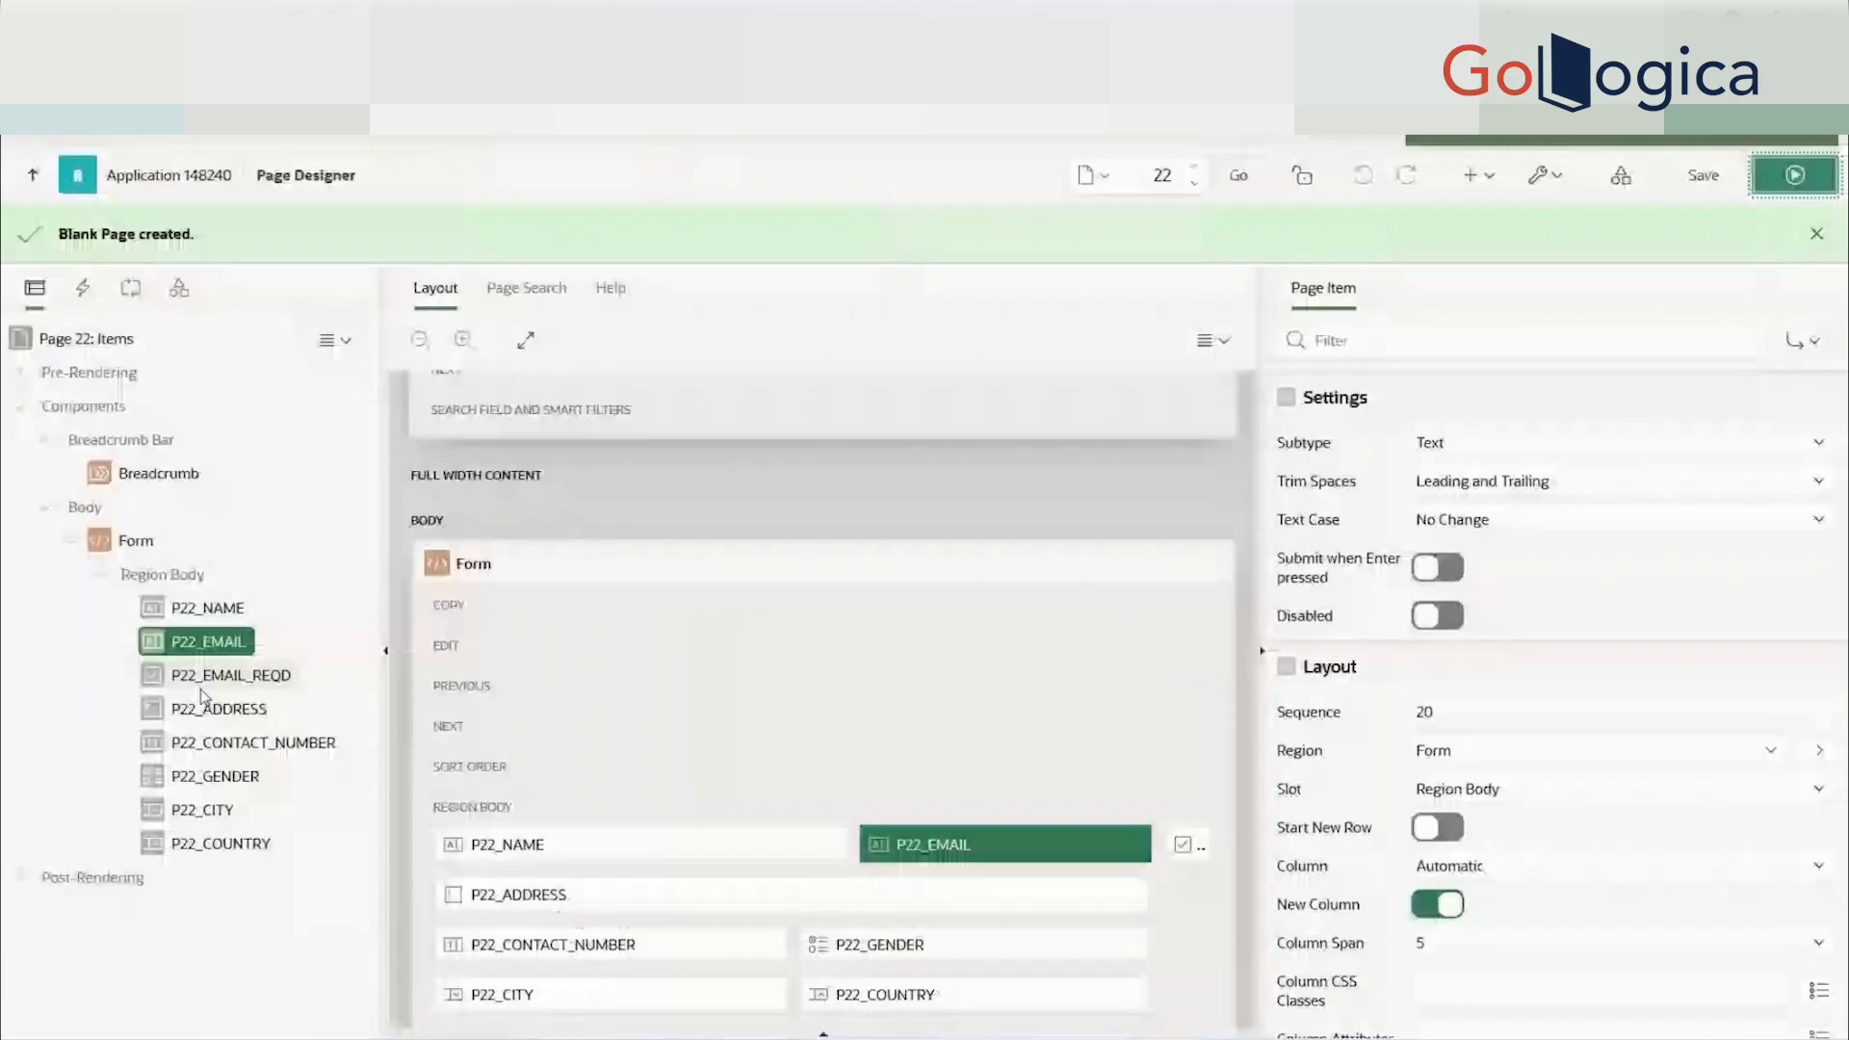
- Compare how P22_EMAIL_REQD, P22_NAME and P22_EMAIL share the first row of the Form region layout
left_click(202, 680)
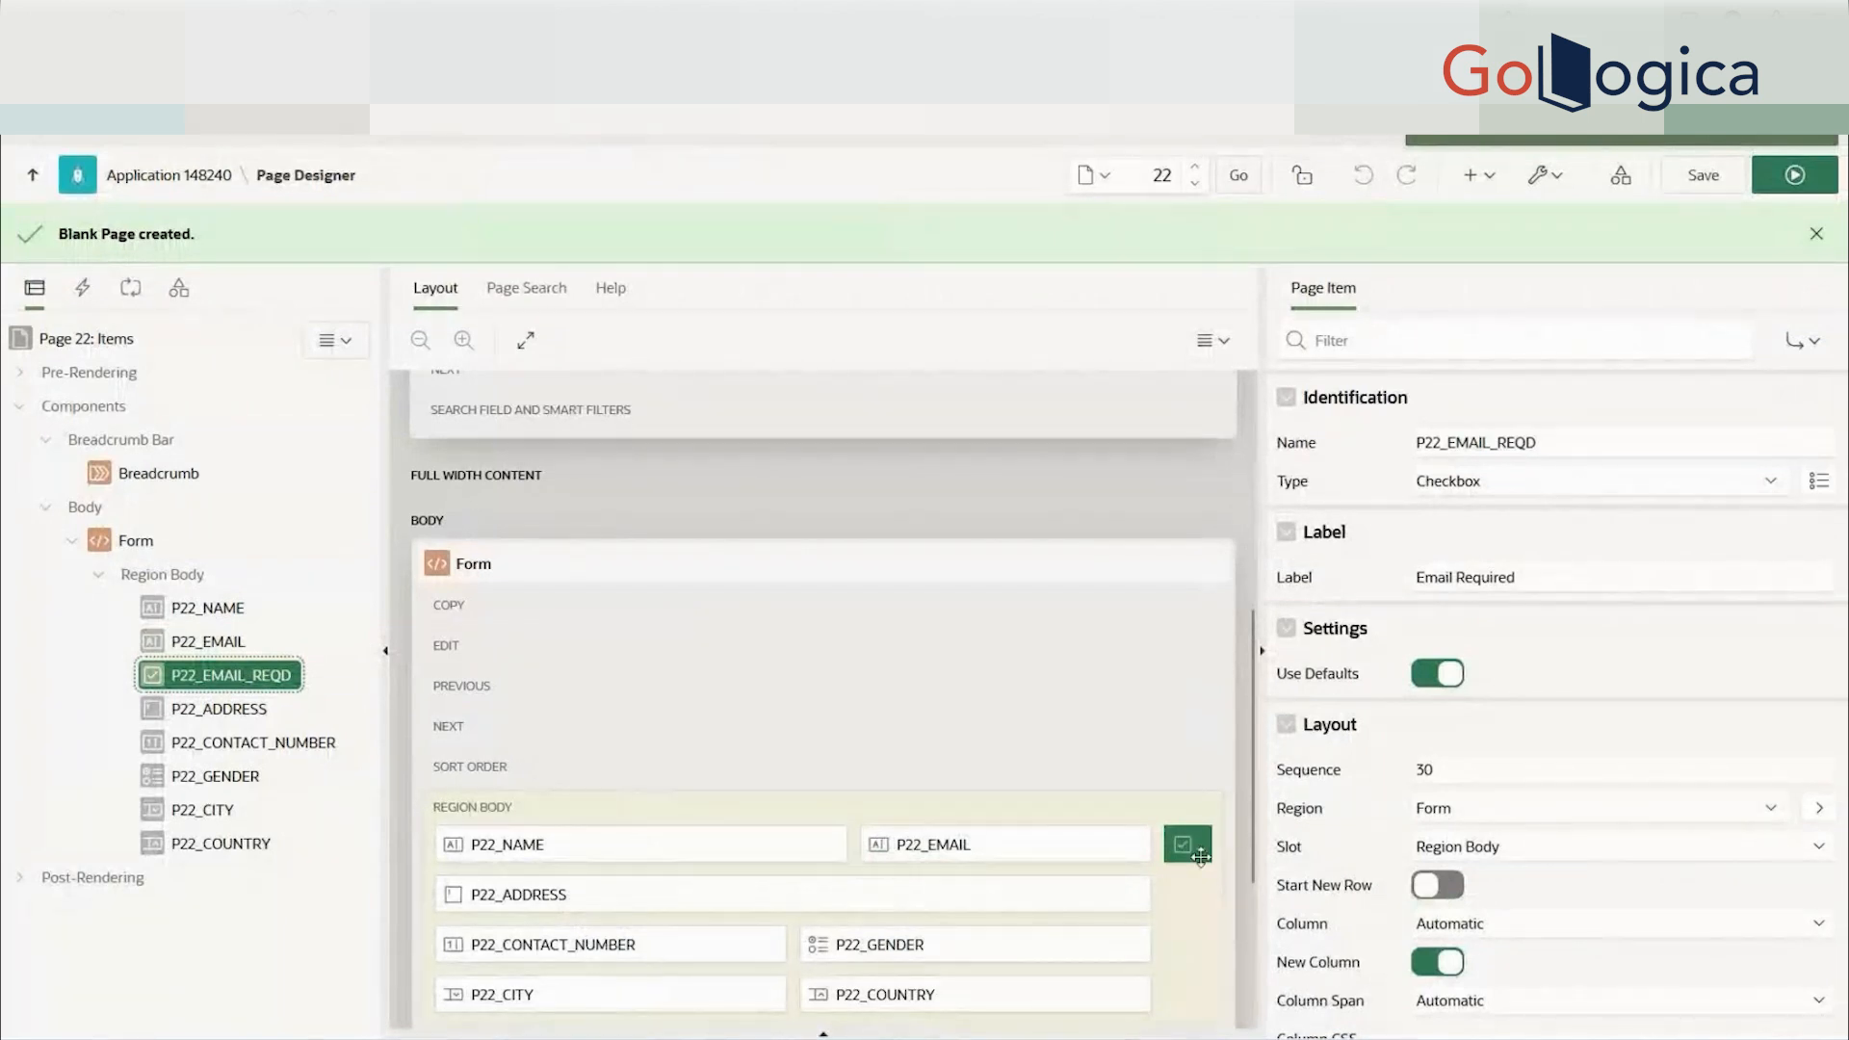
left_click(189, 613)
left_click(193, 642)
left_click(190, 611)
- Turn on Start New Row for P22_EMAIL_REQD, save the change and run the page
left_click(195, 680)
scroll(1365, 890, "down", 1)
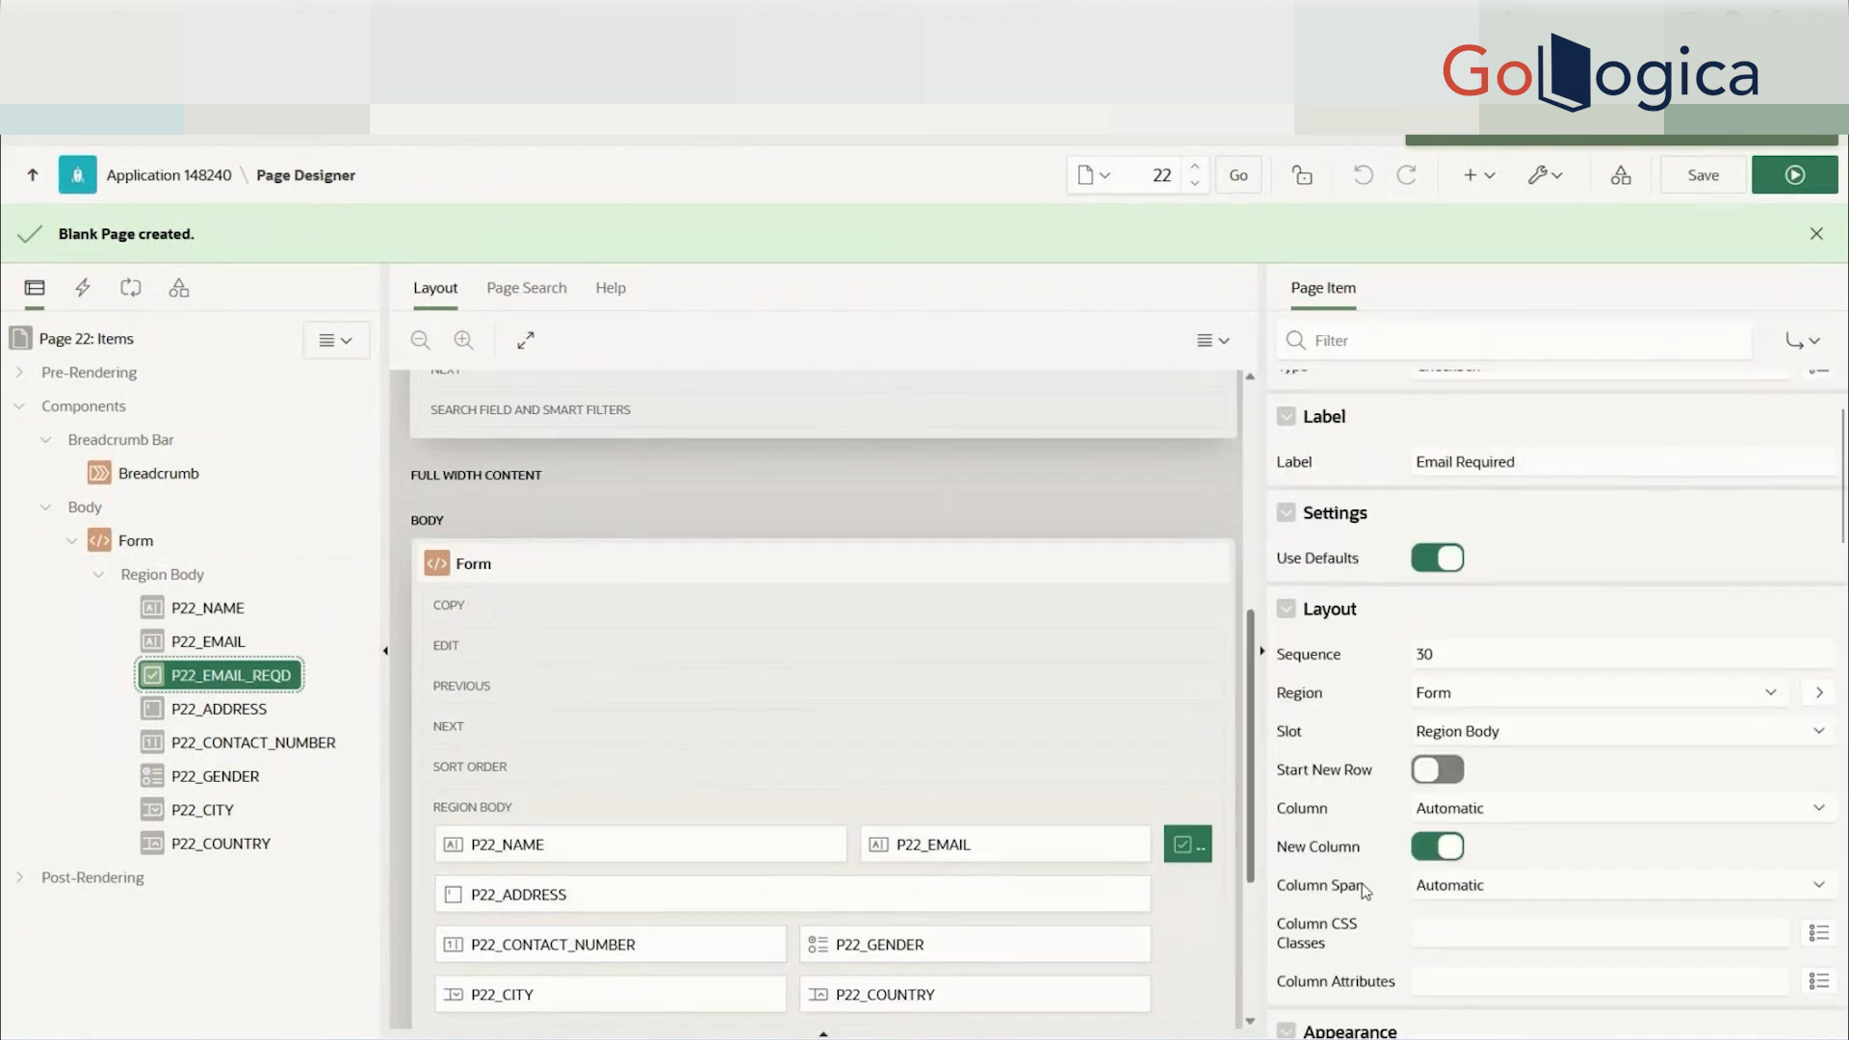
left_click(1445, 776)
left_click(1445, 773)
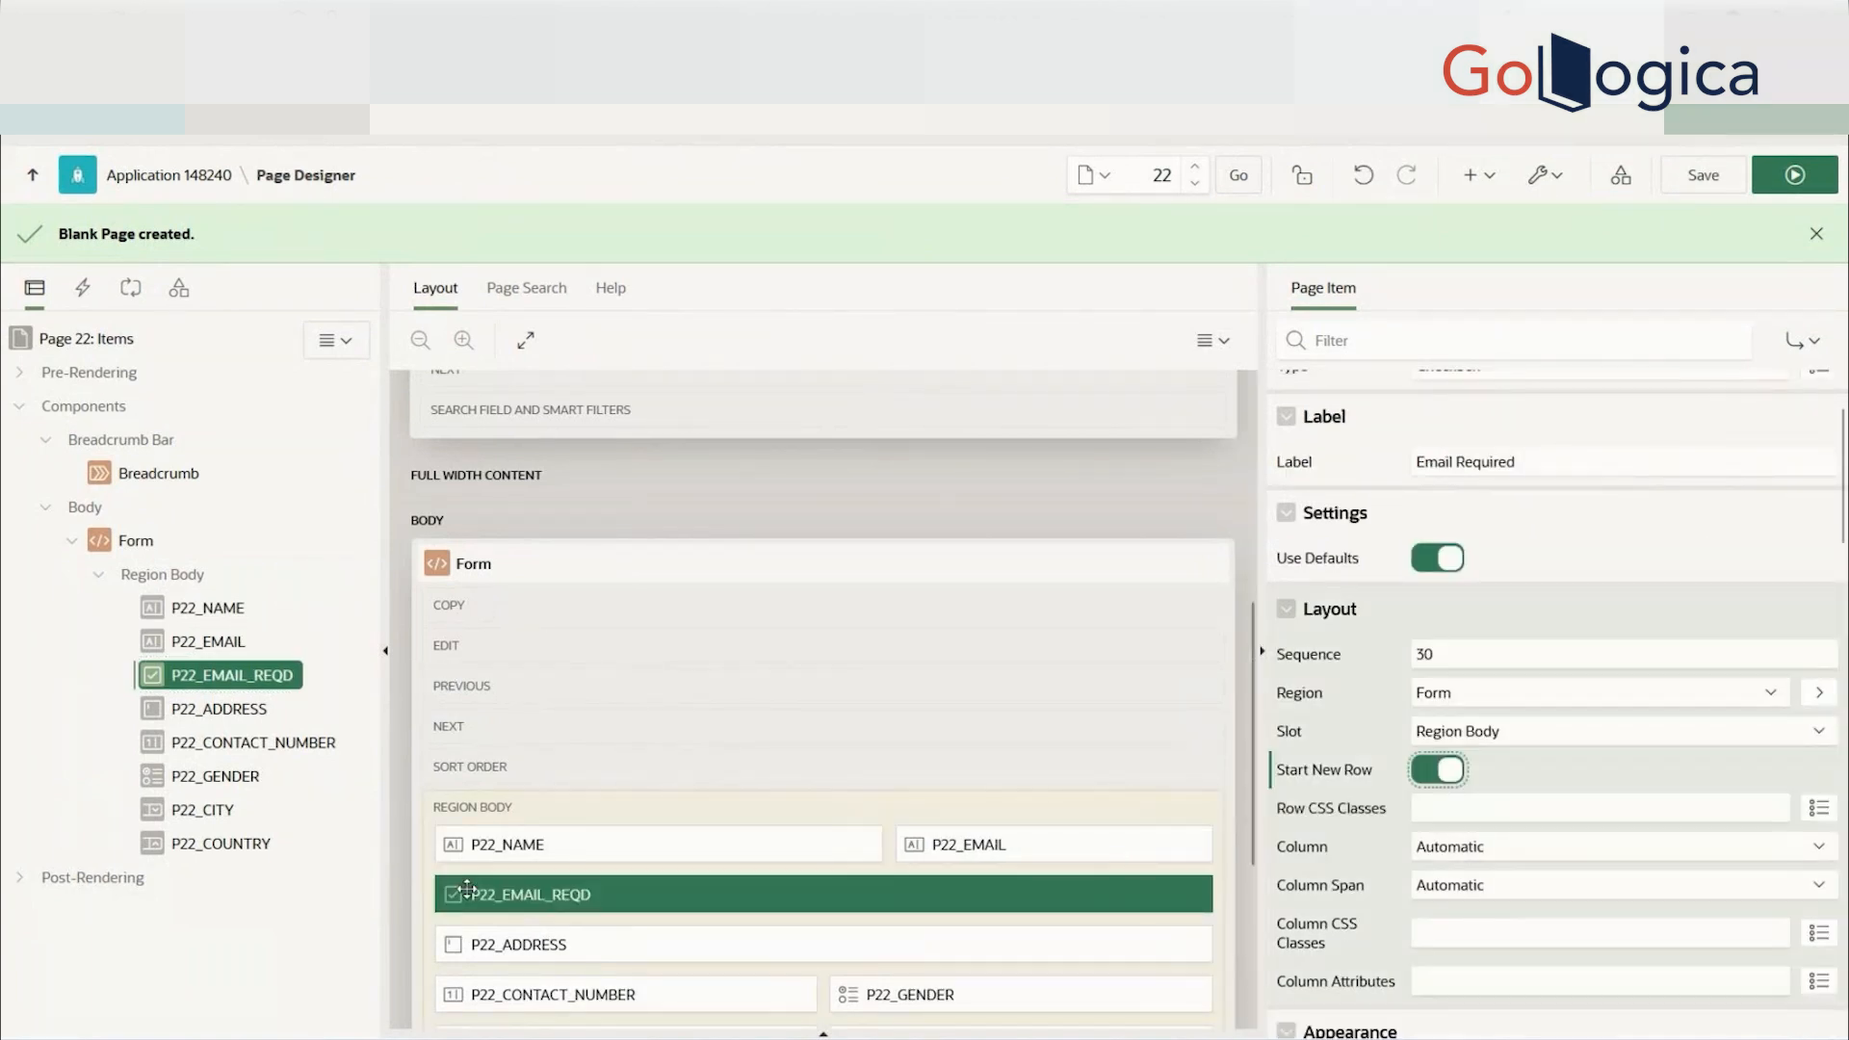
left_click(1702, 175)
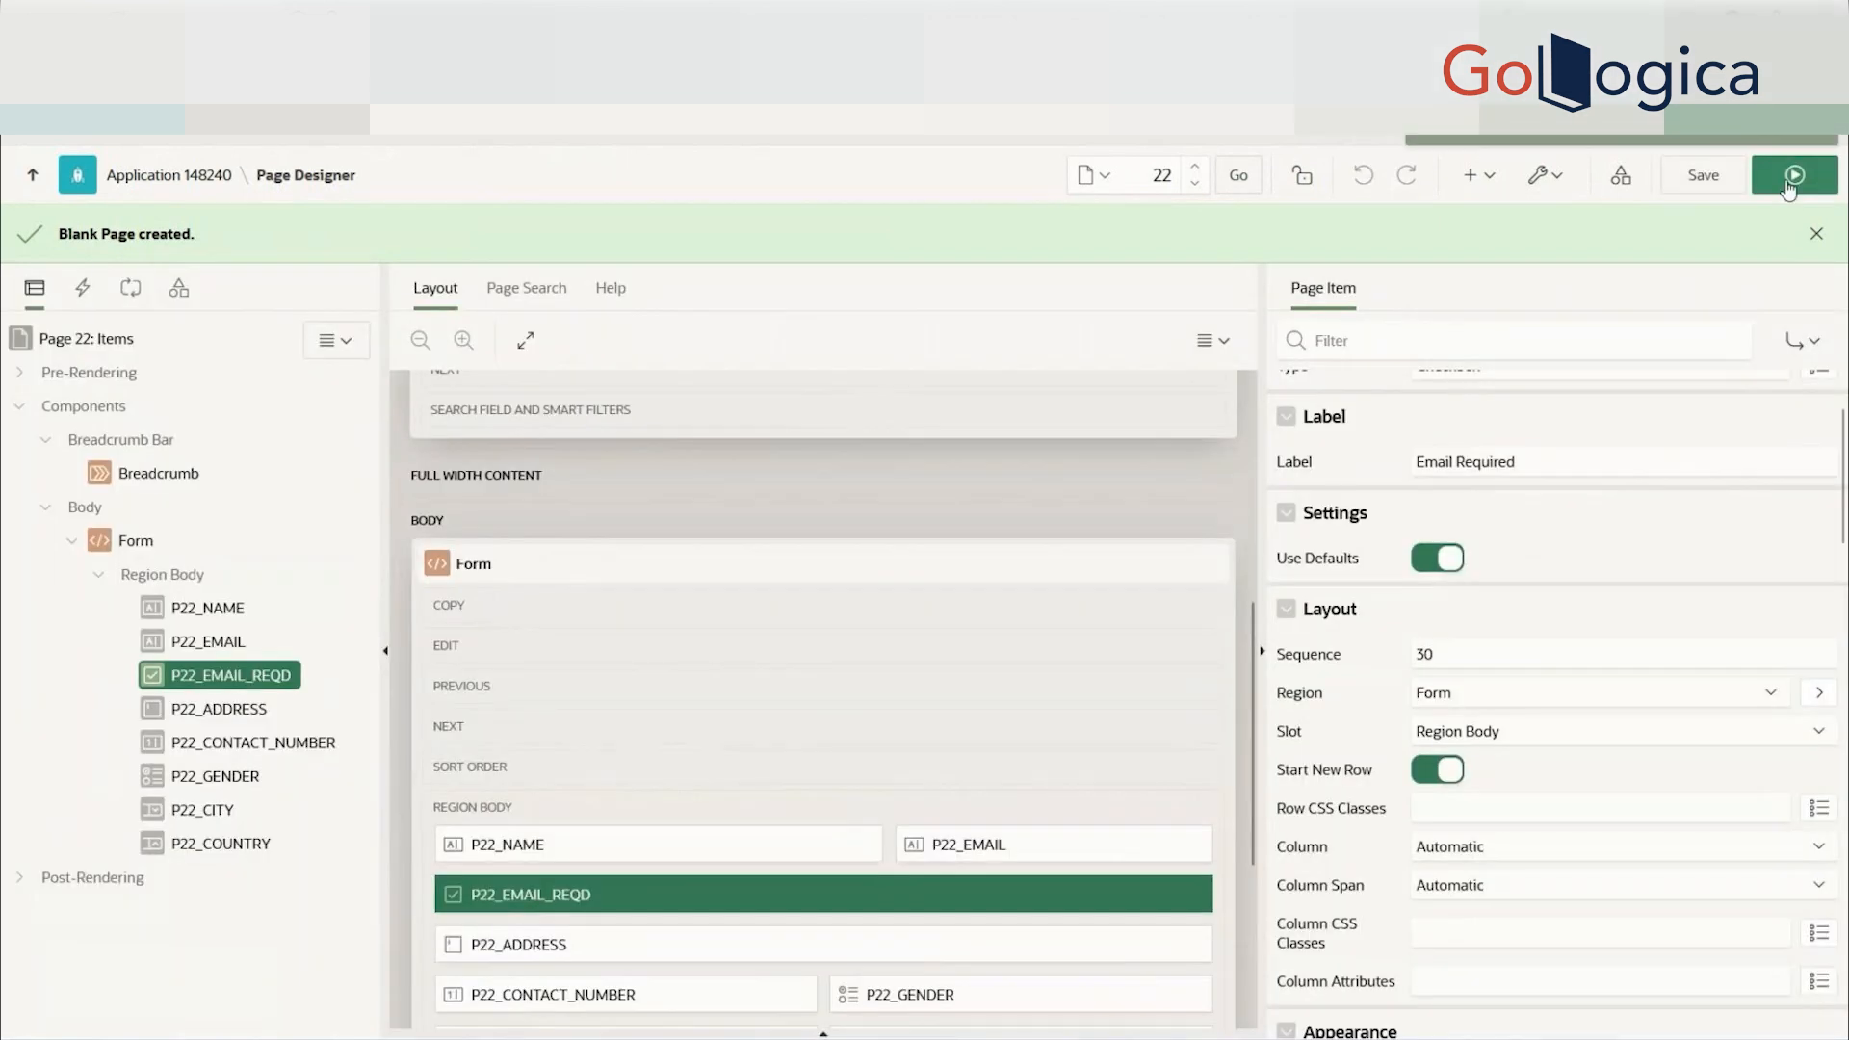
left_click(1794, 176)
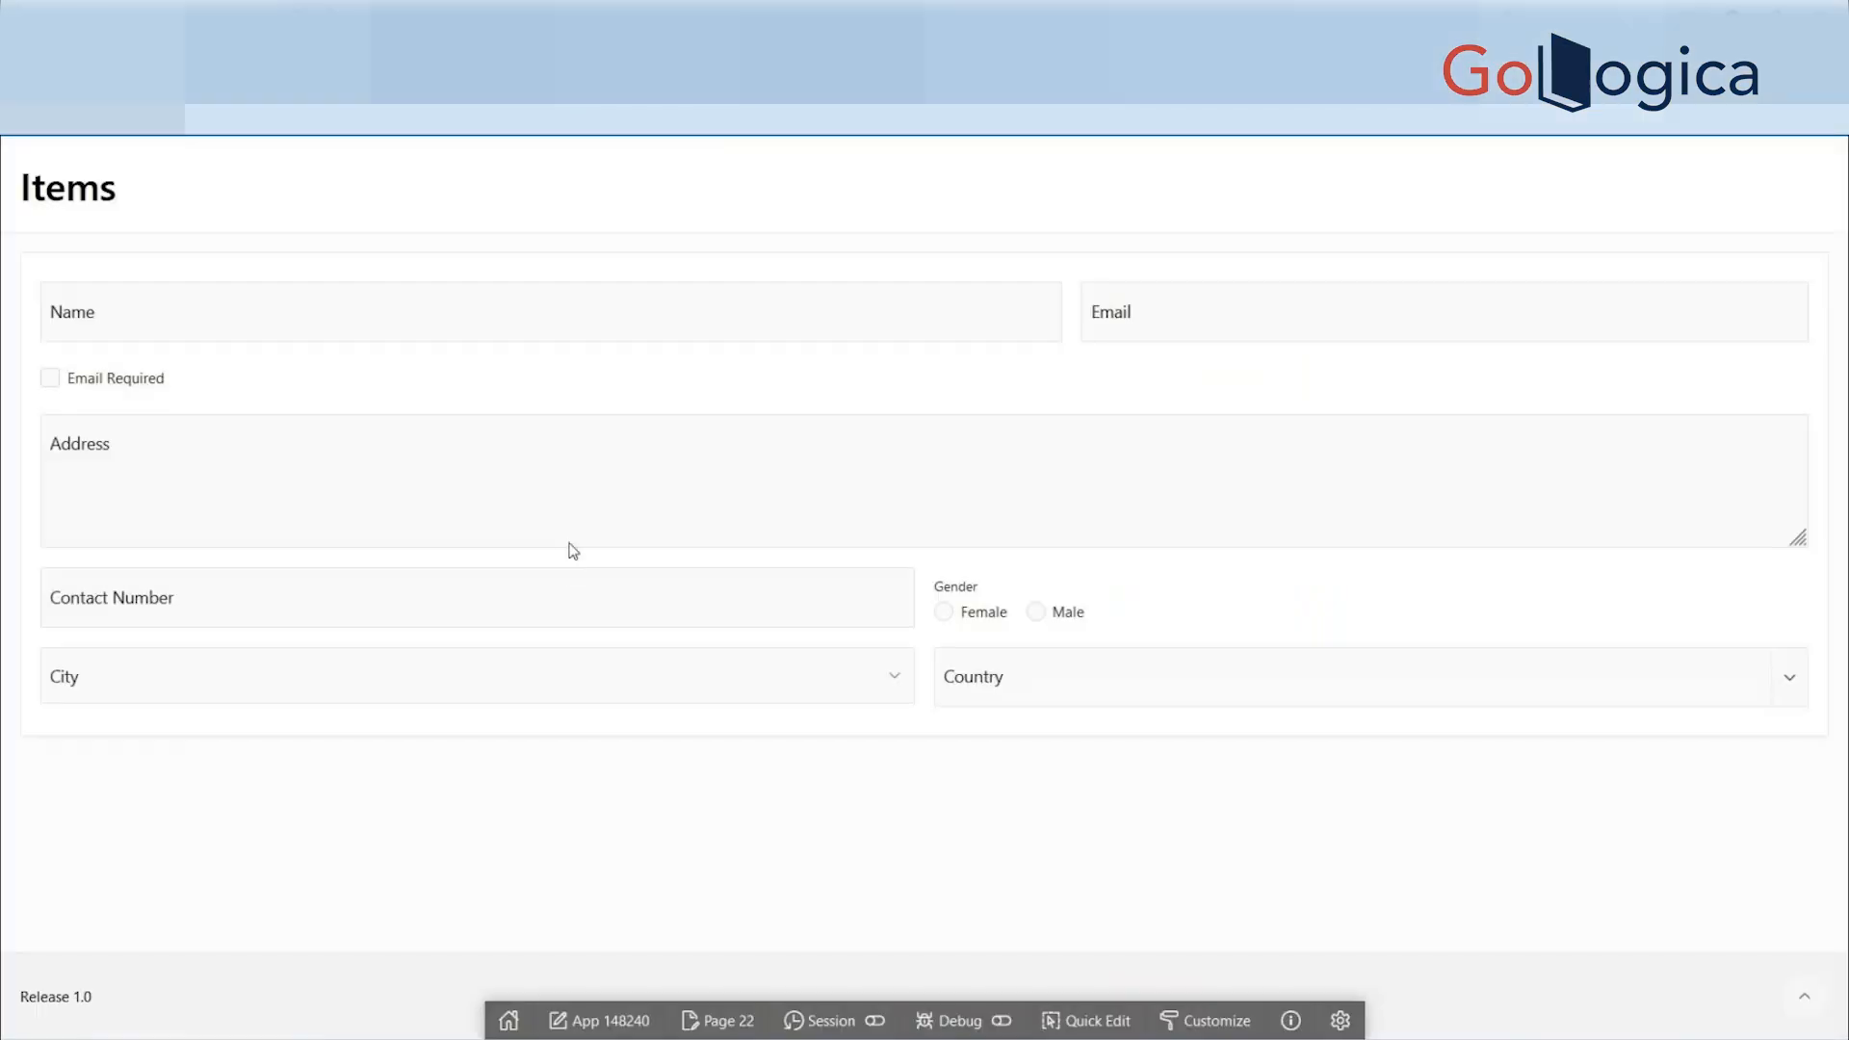
- Compare the widths of the Name and Email fields in the running form
left_click(648, 289)
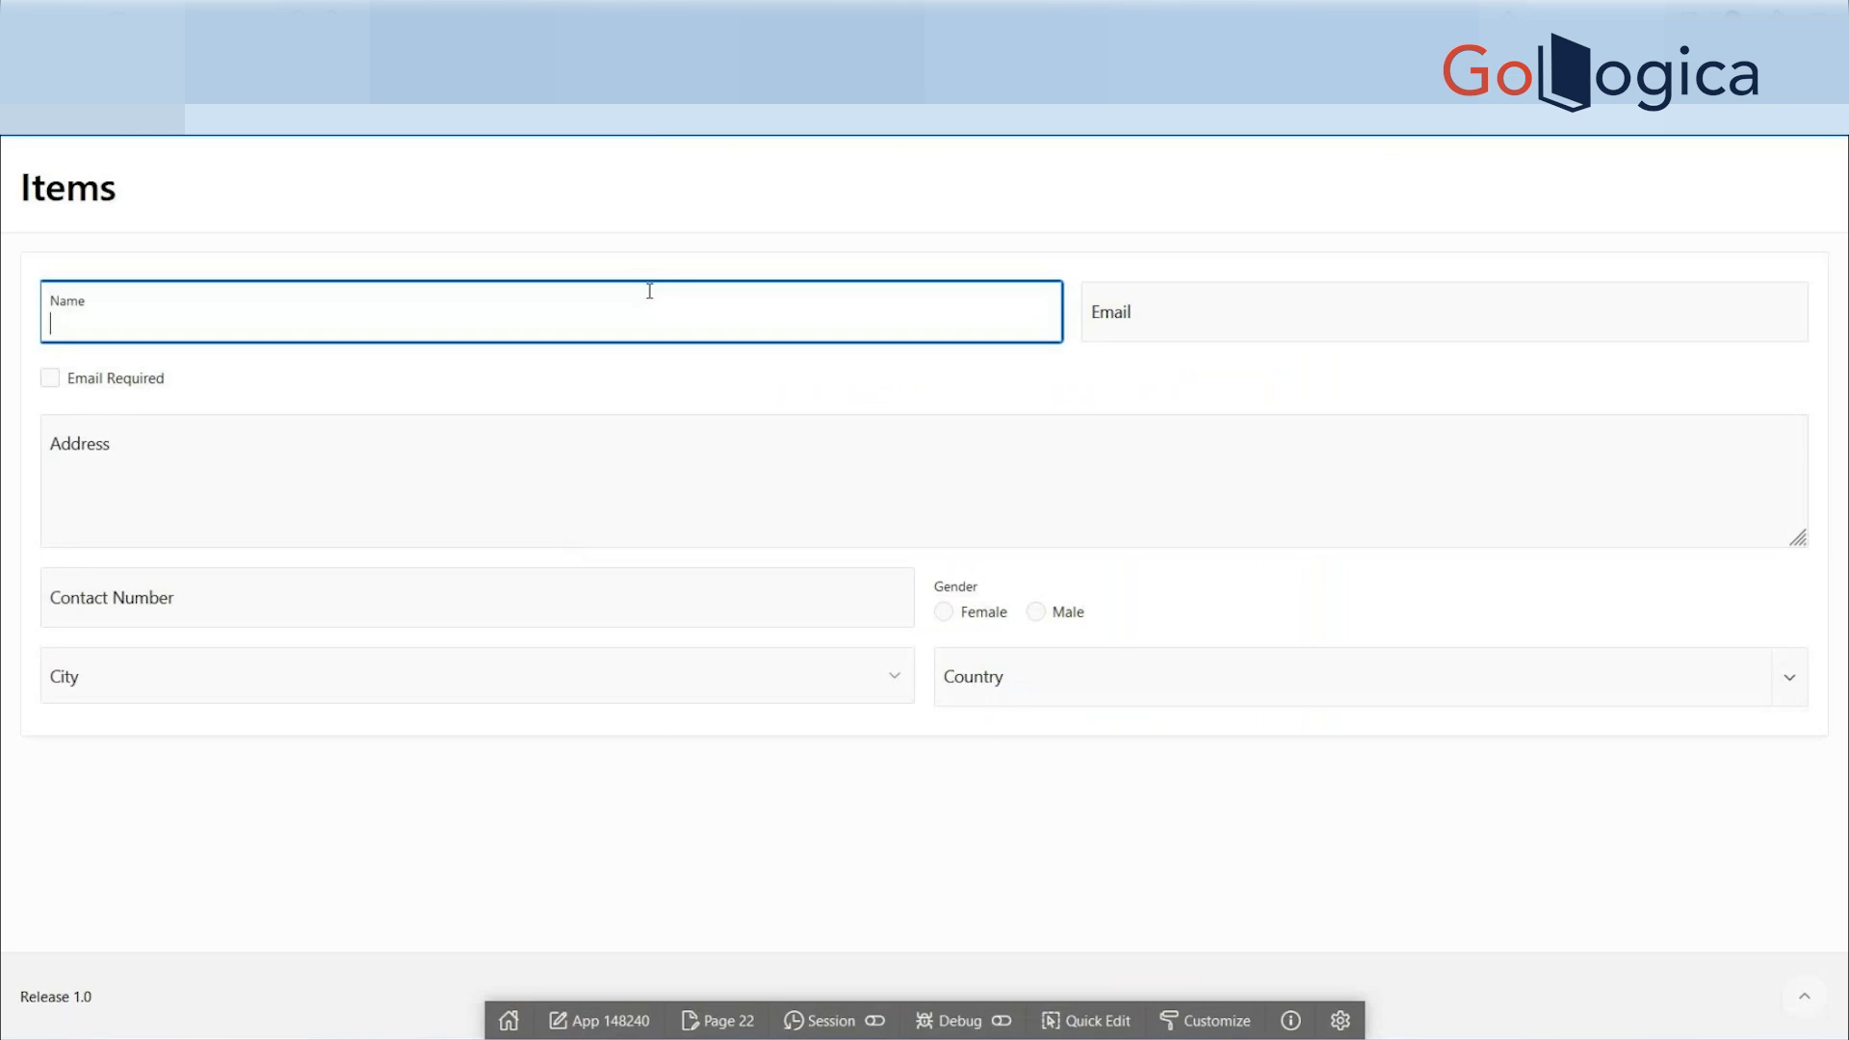
left_click(1345, 306)
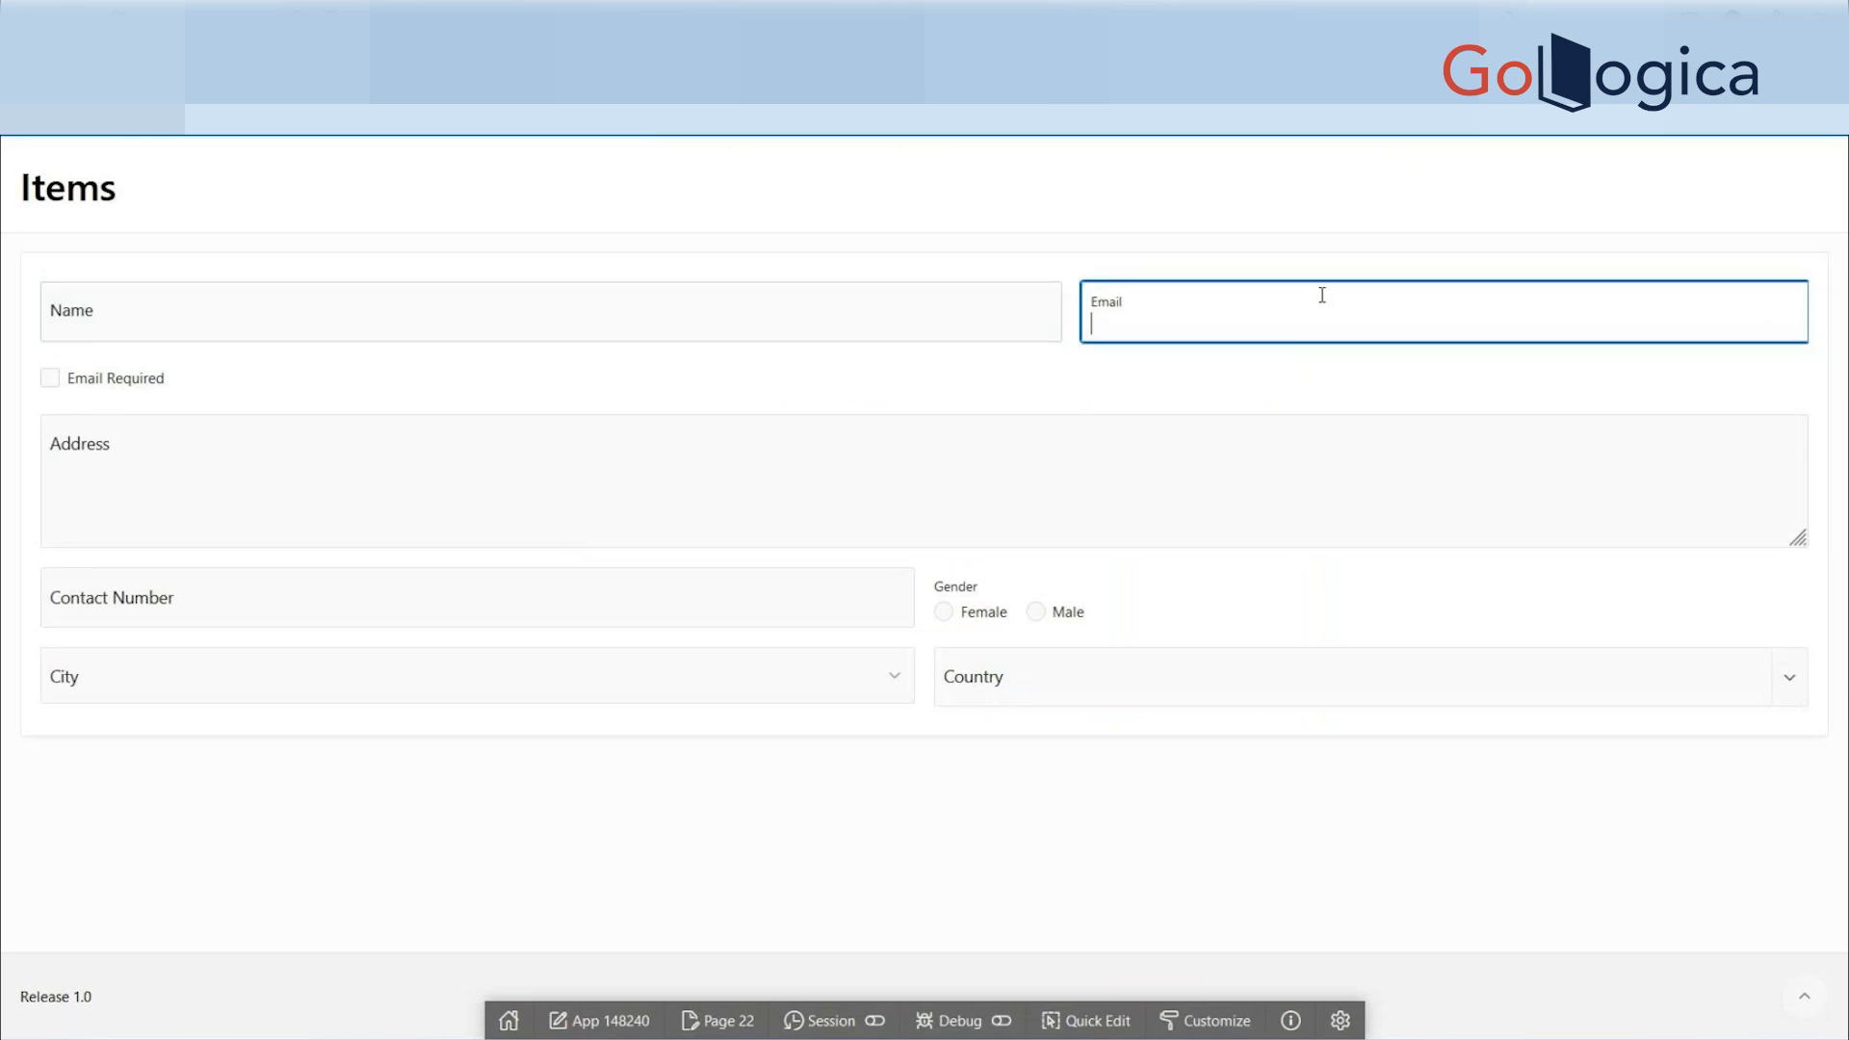
key("shift+Tab")
left_click(888, 291)
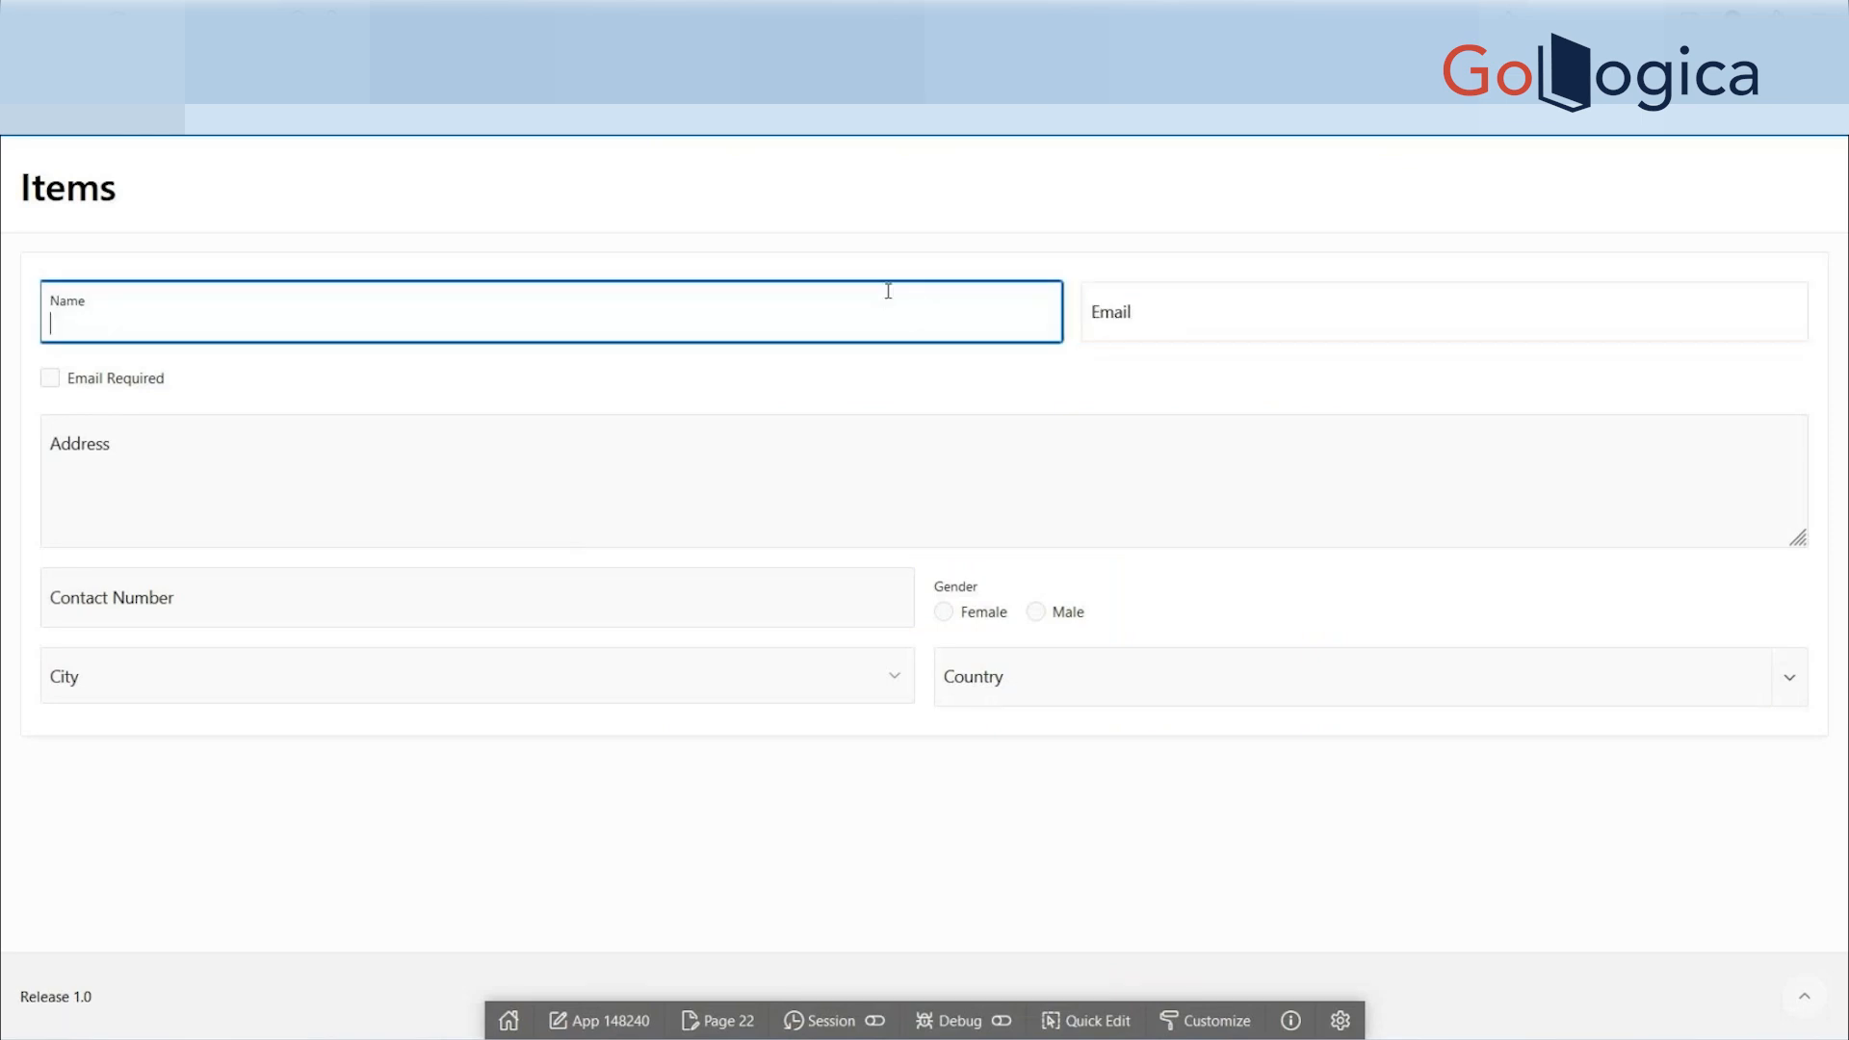
left_click(1181, 306)
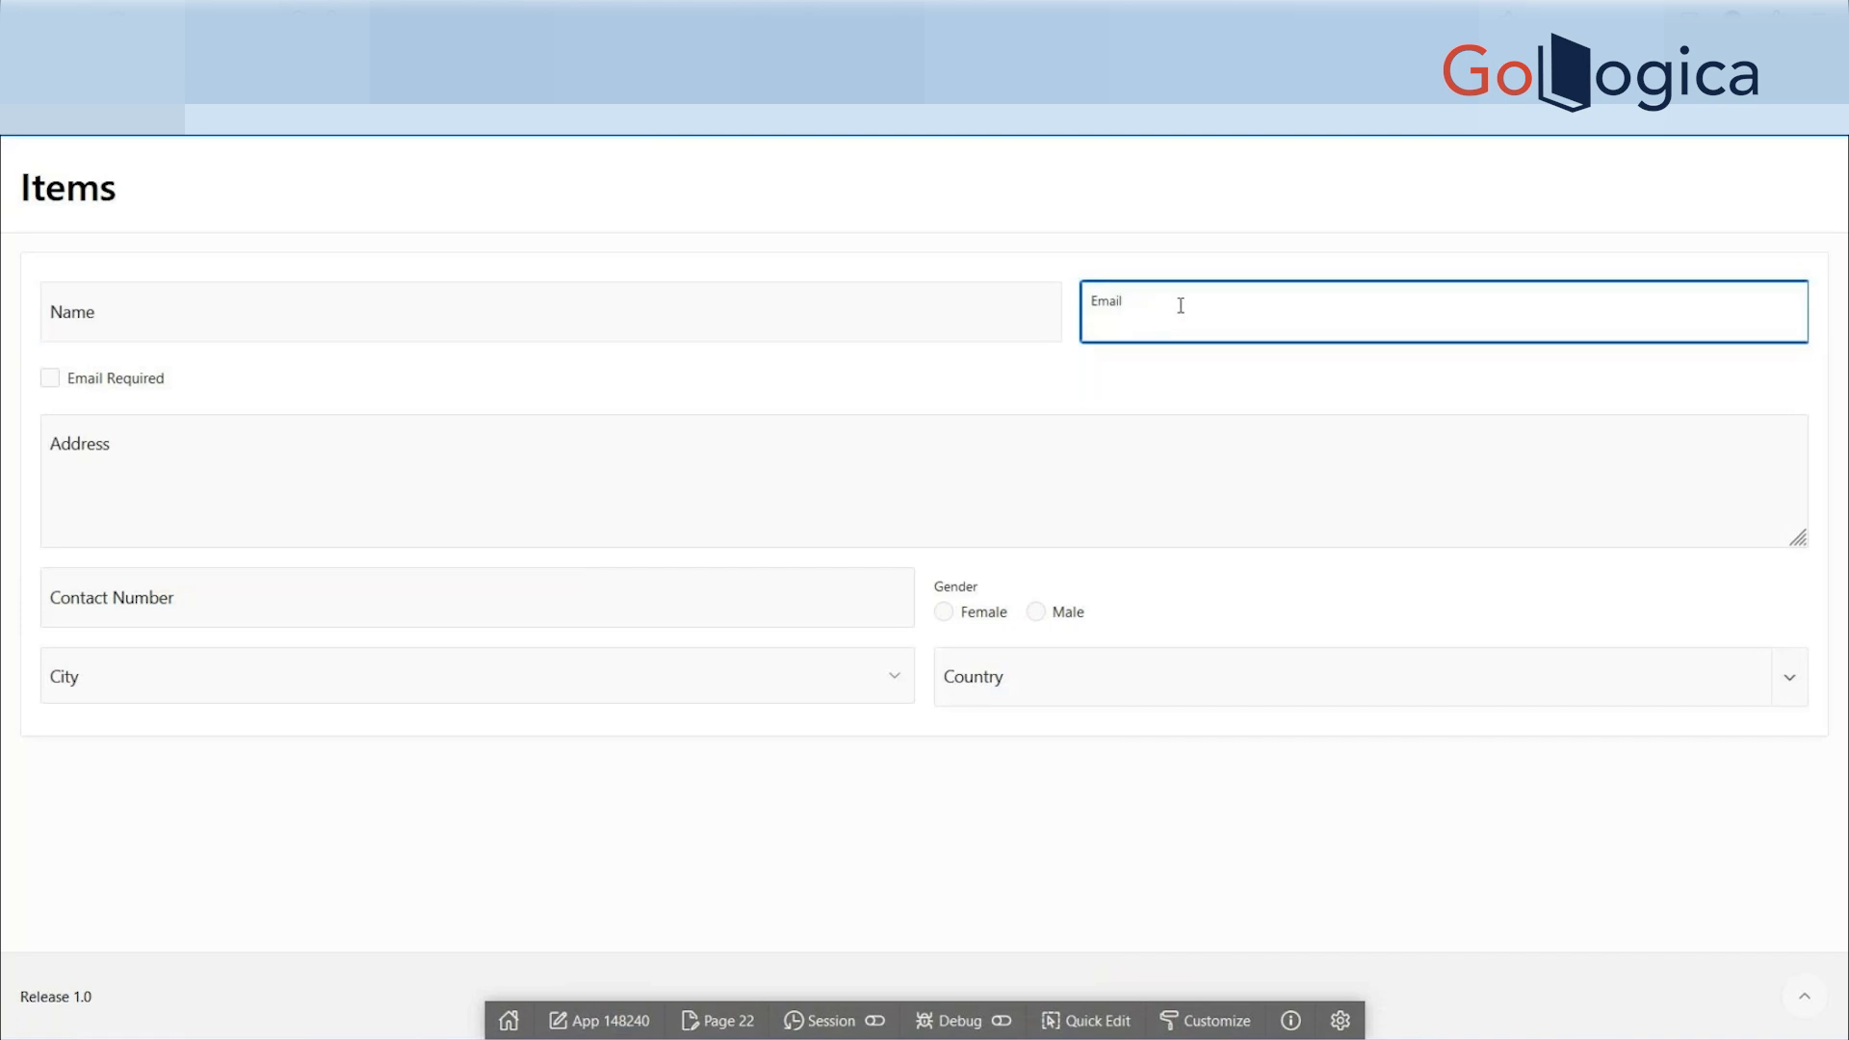
left_click(610, 303)
left_click(1283, 330)
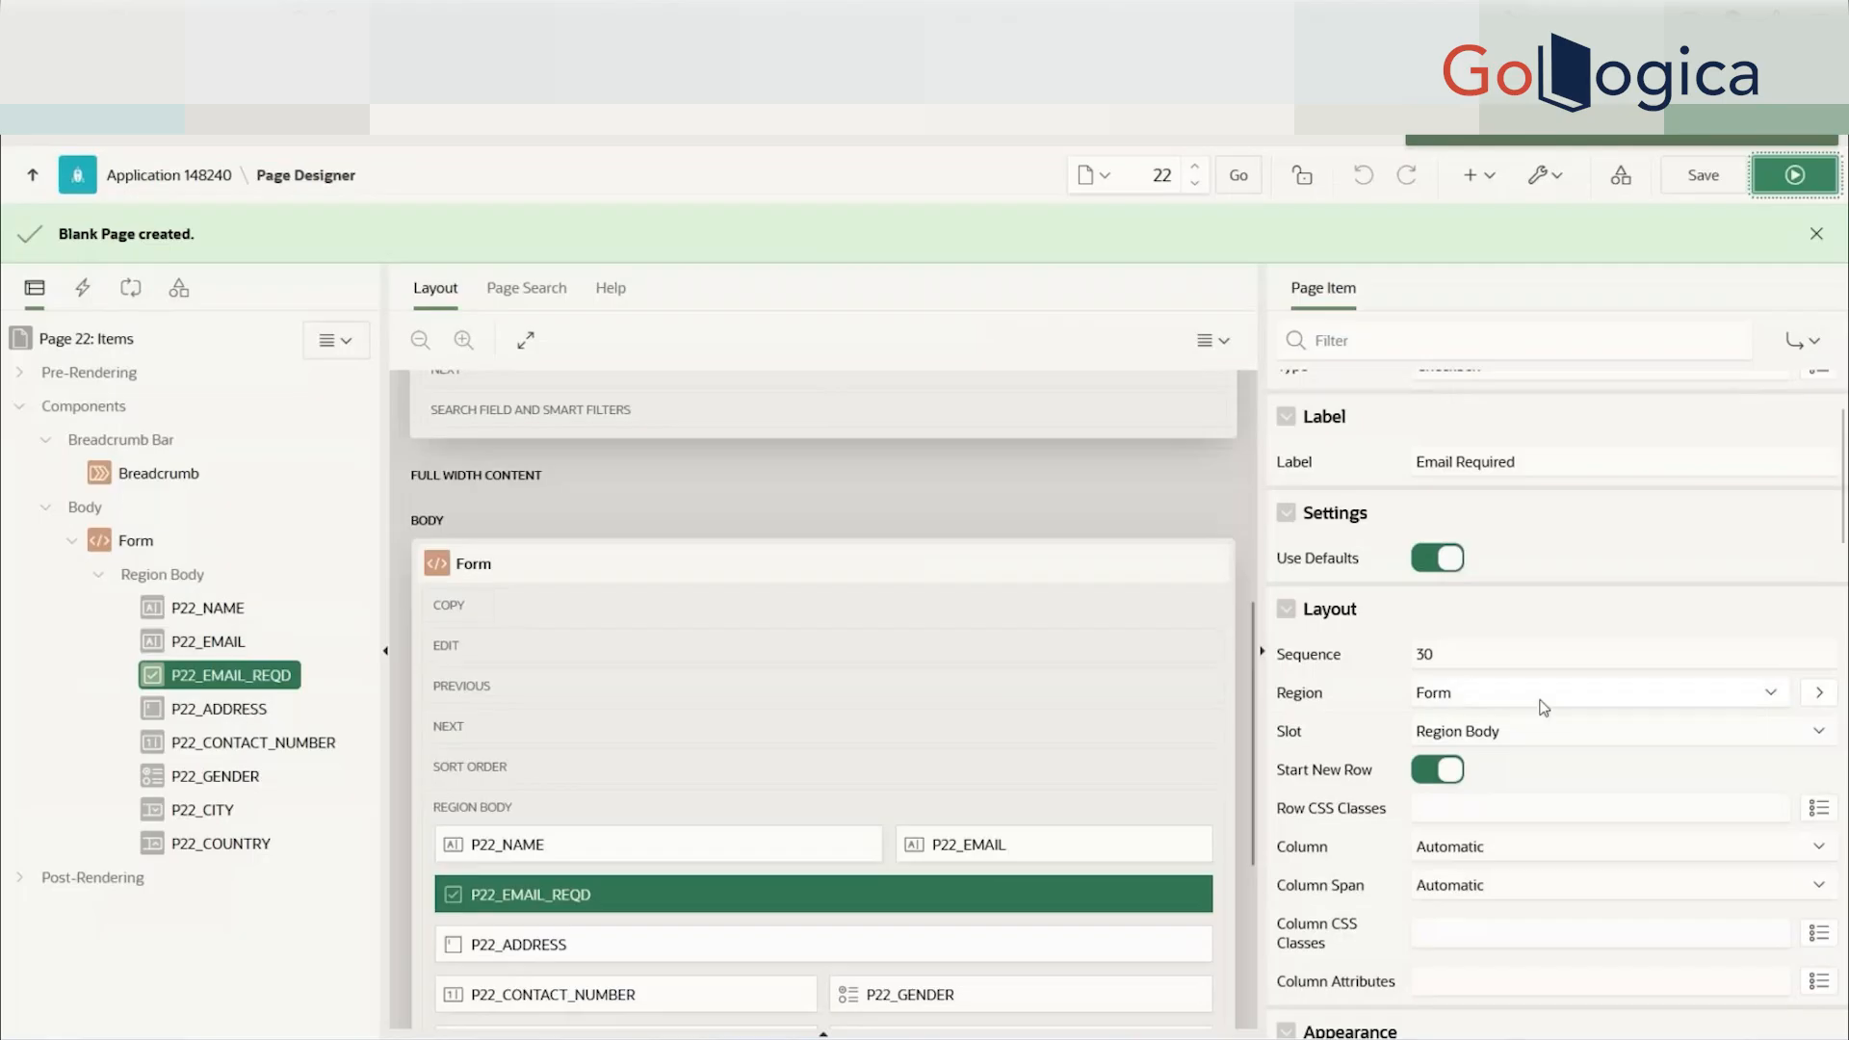
- Turn Start New Row back off for P22_EMAIL_REQD, save, run the page and read the grid error
left_click(1452, 768)
left_click(1720, 177)
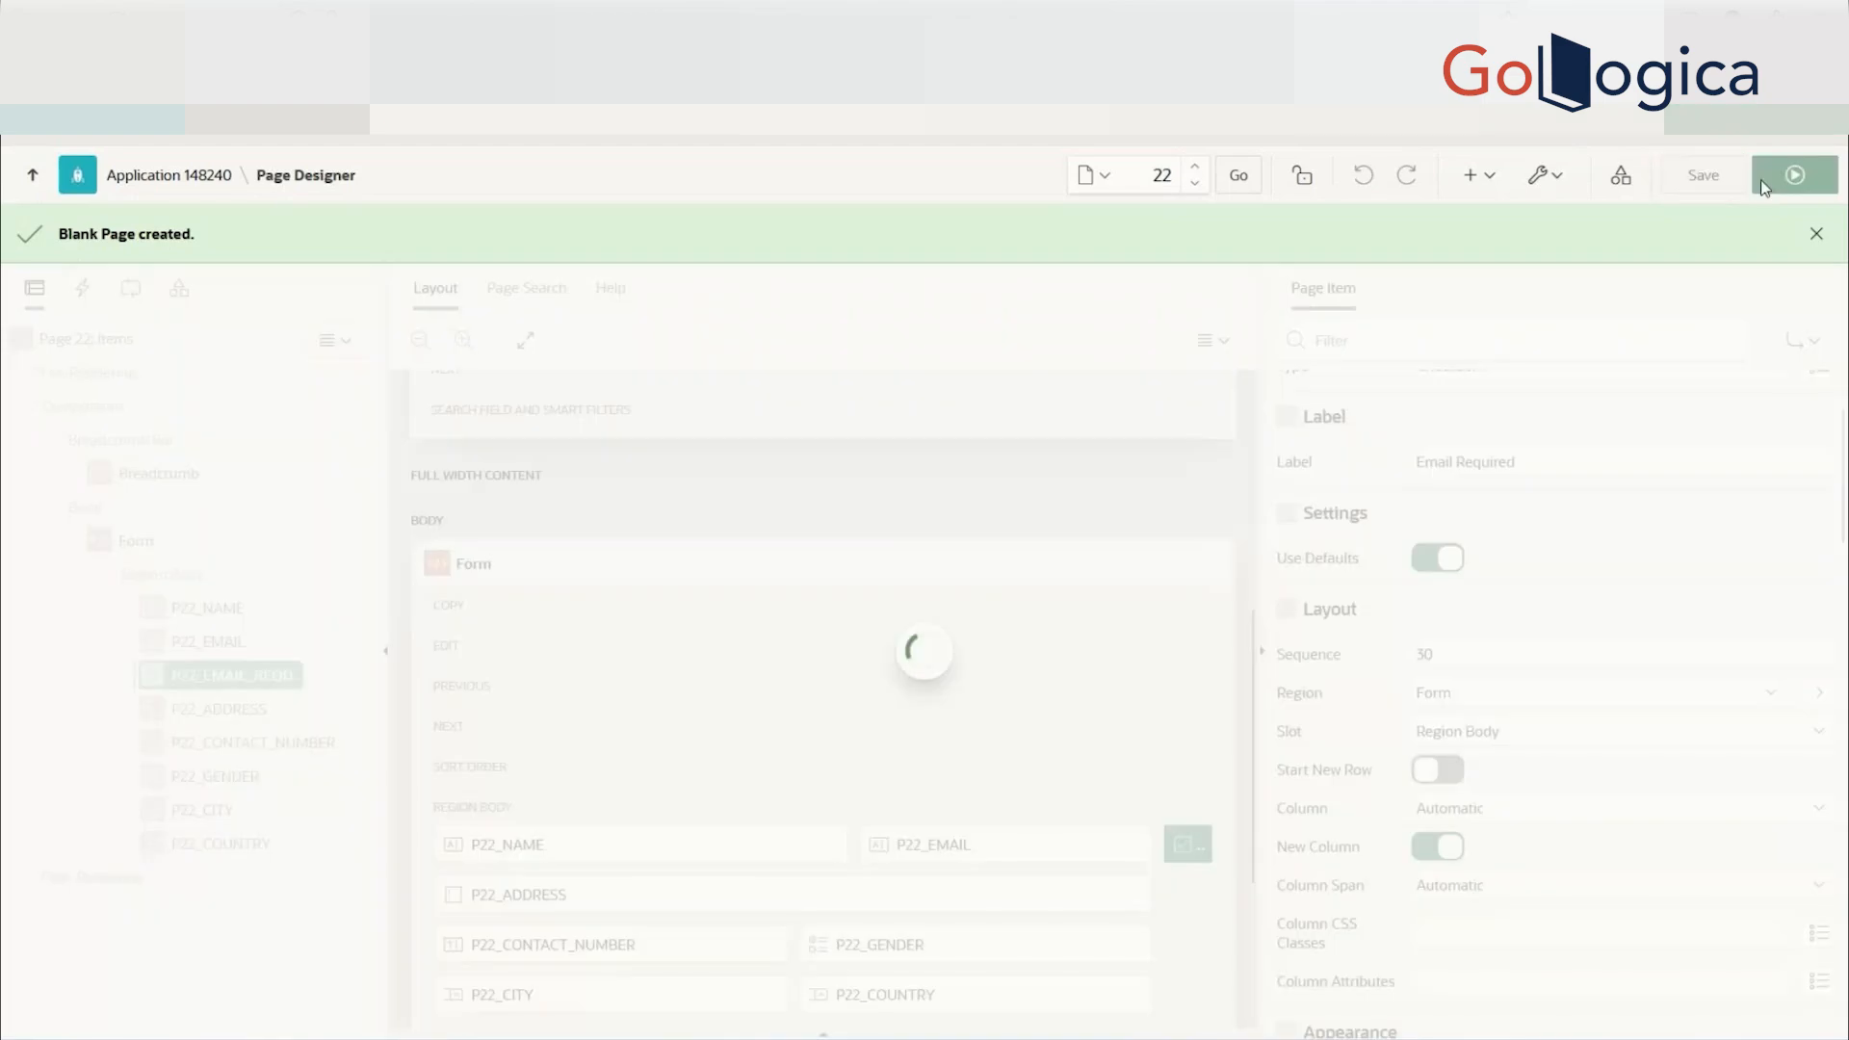
left_click(1765, 187)
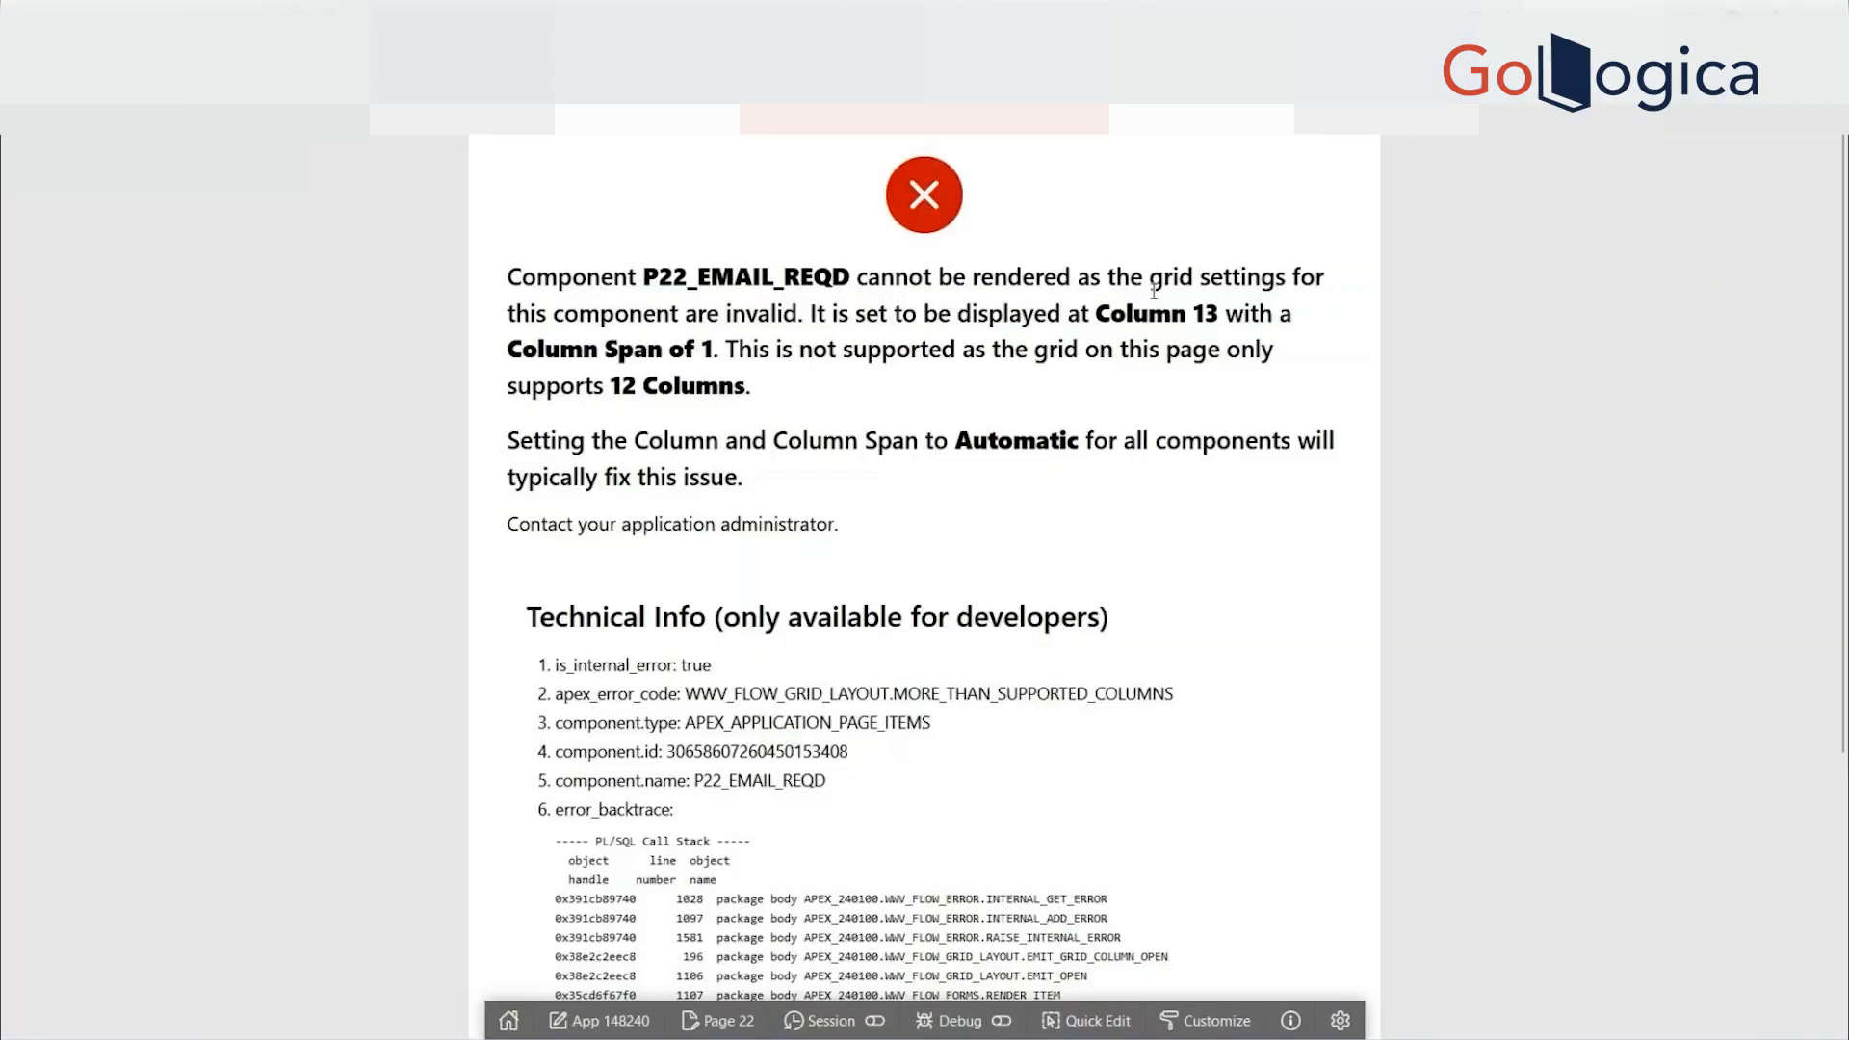
left_click_drag(507, 272, 743, 478)
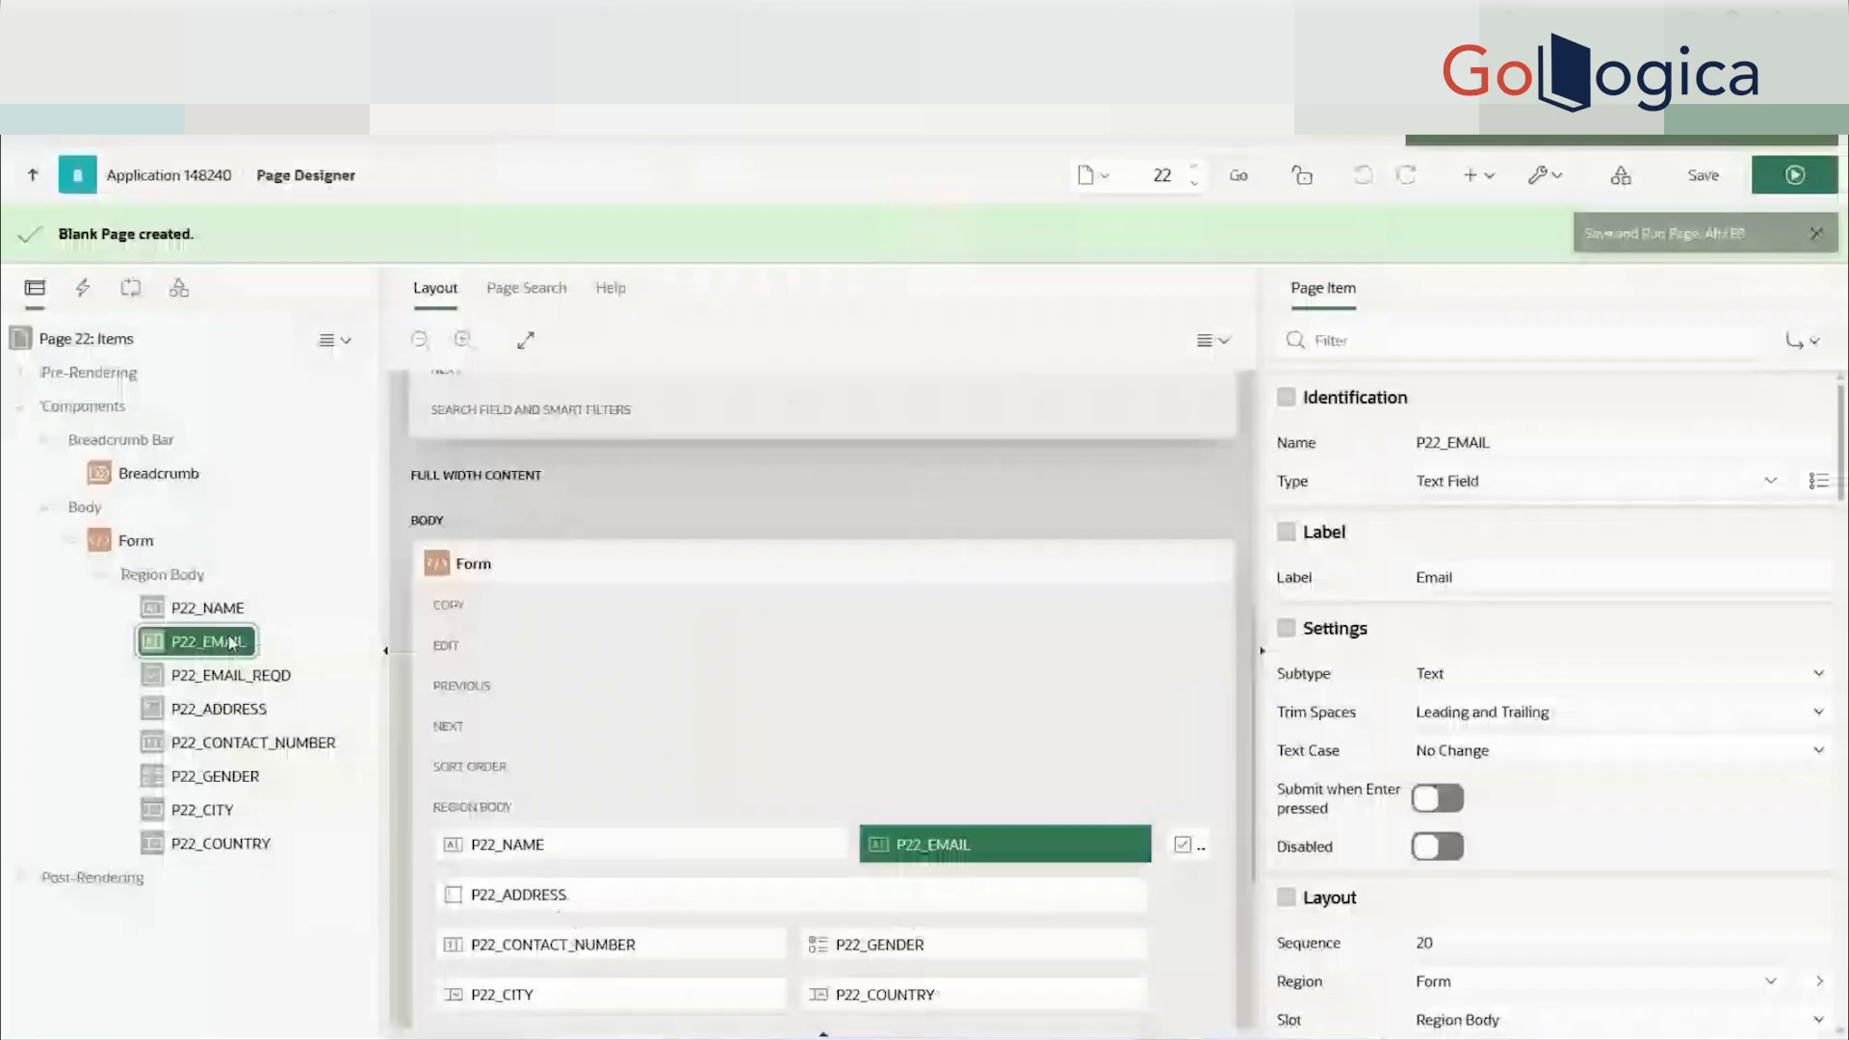
- Set the Column Span of P22_EMAIL to 4 and save the page
scroll(1507, 847, "down", 4)
left_click(1505, 830)
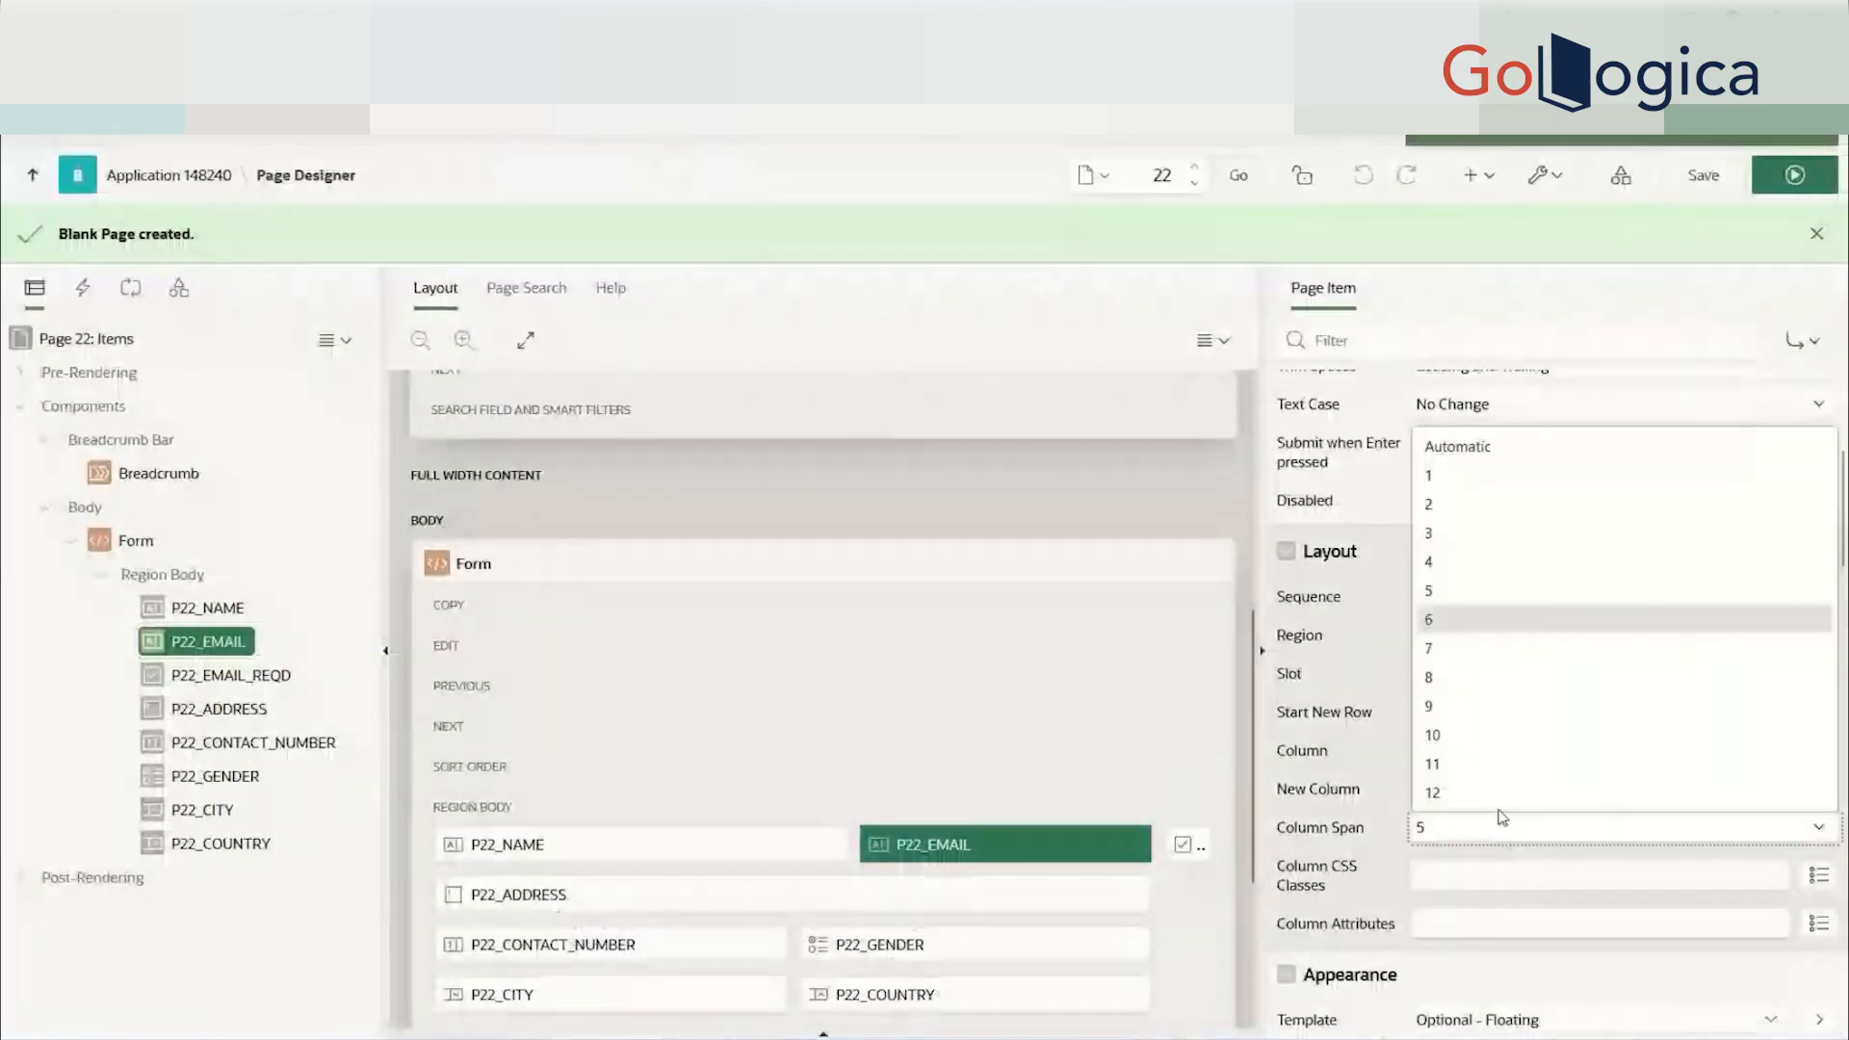
left_click(1430, 562)
left_click(1702, 174)
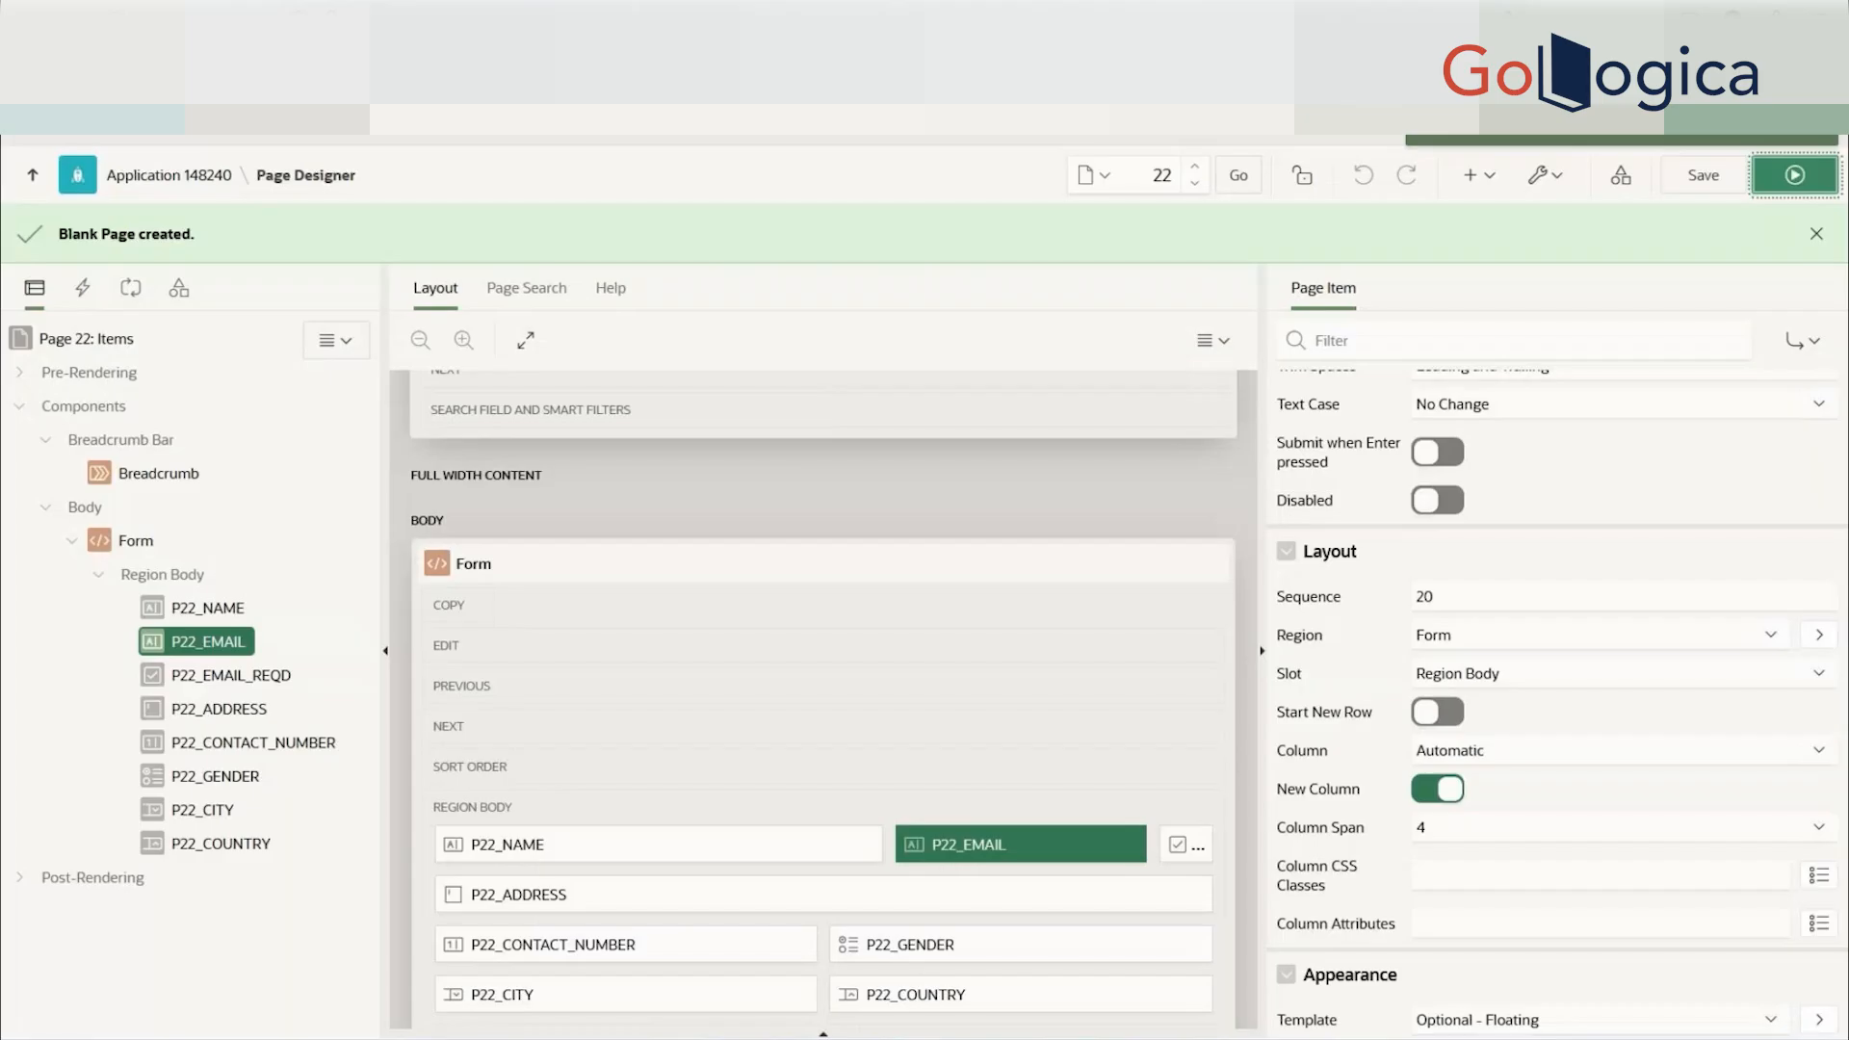
- Check the Column Span settings of P22_NAME and P22_EMAIL_REQD against the 12-column grid
key("Up")
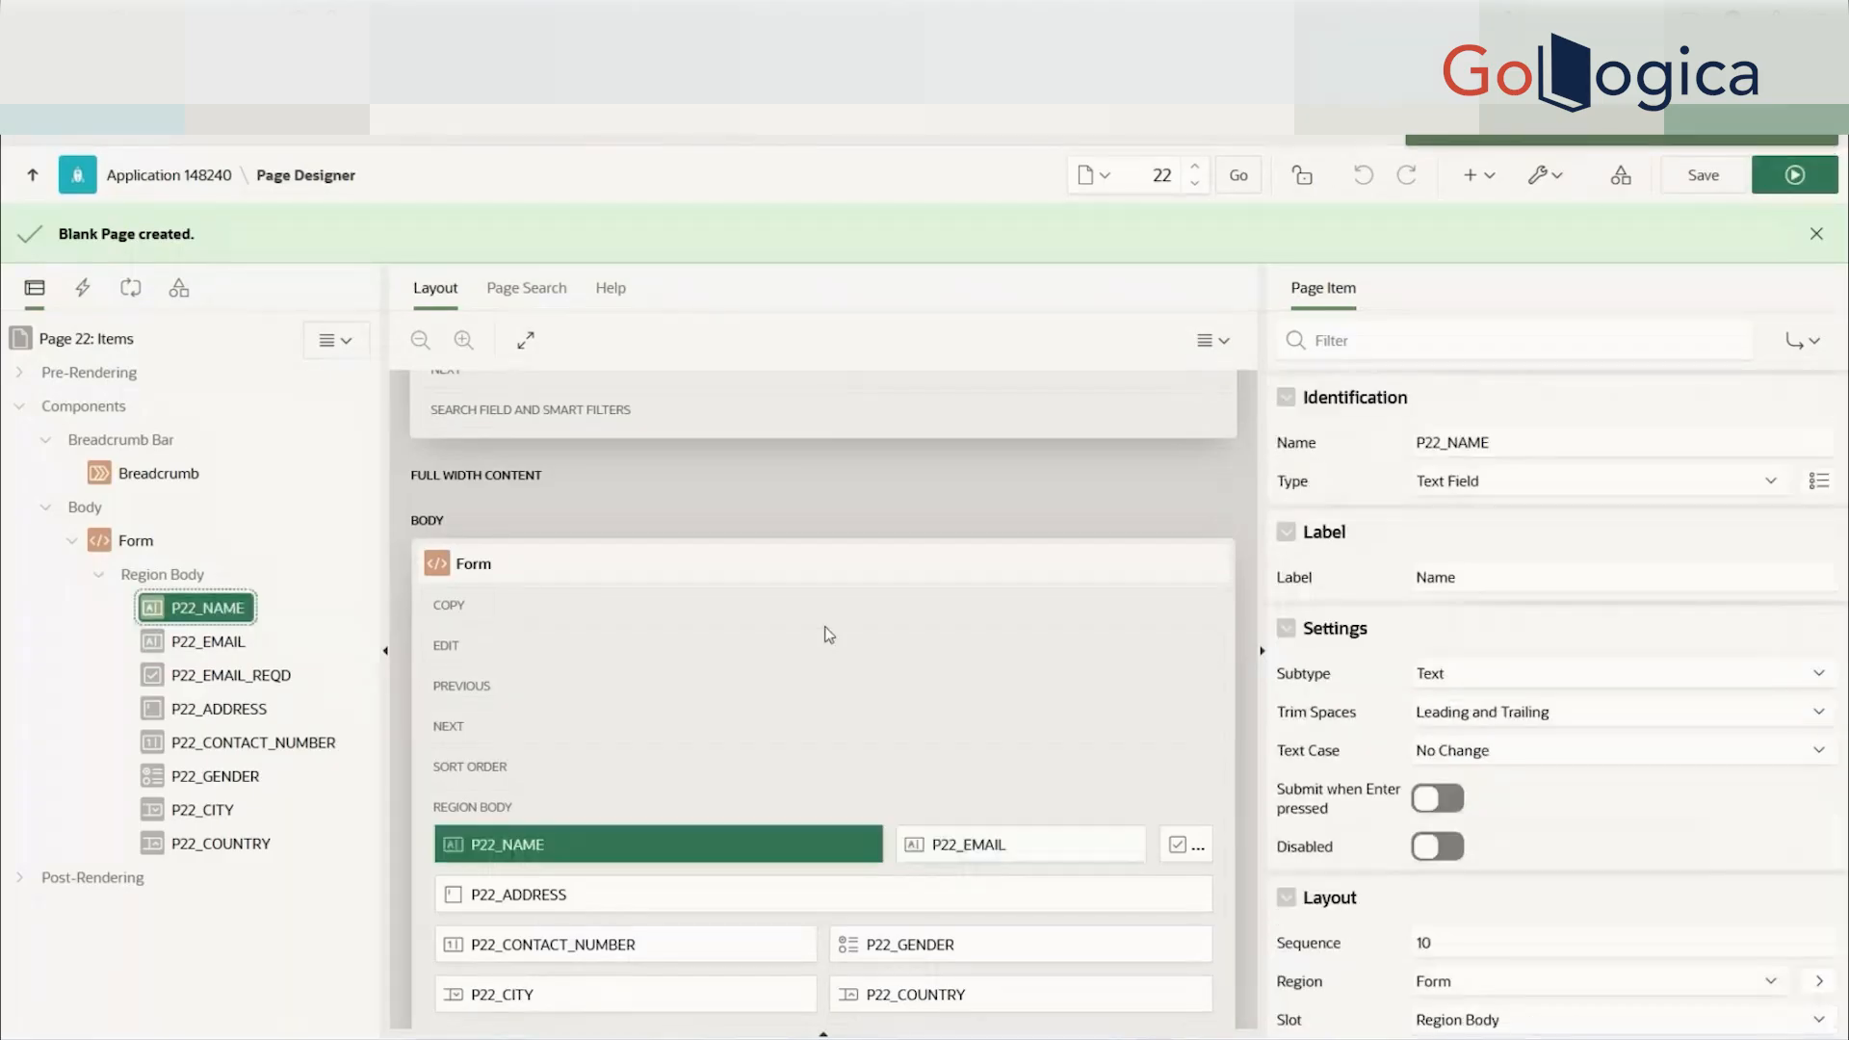
scroll(1690, 776, "down", 5)
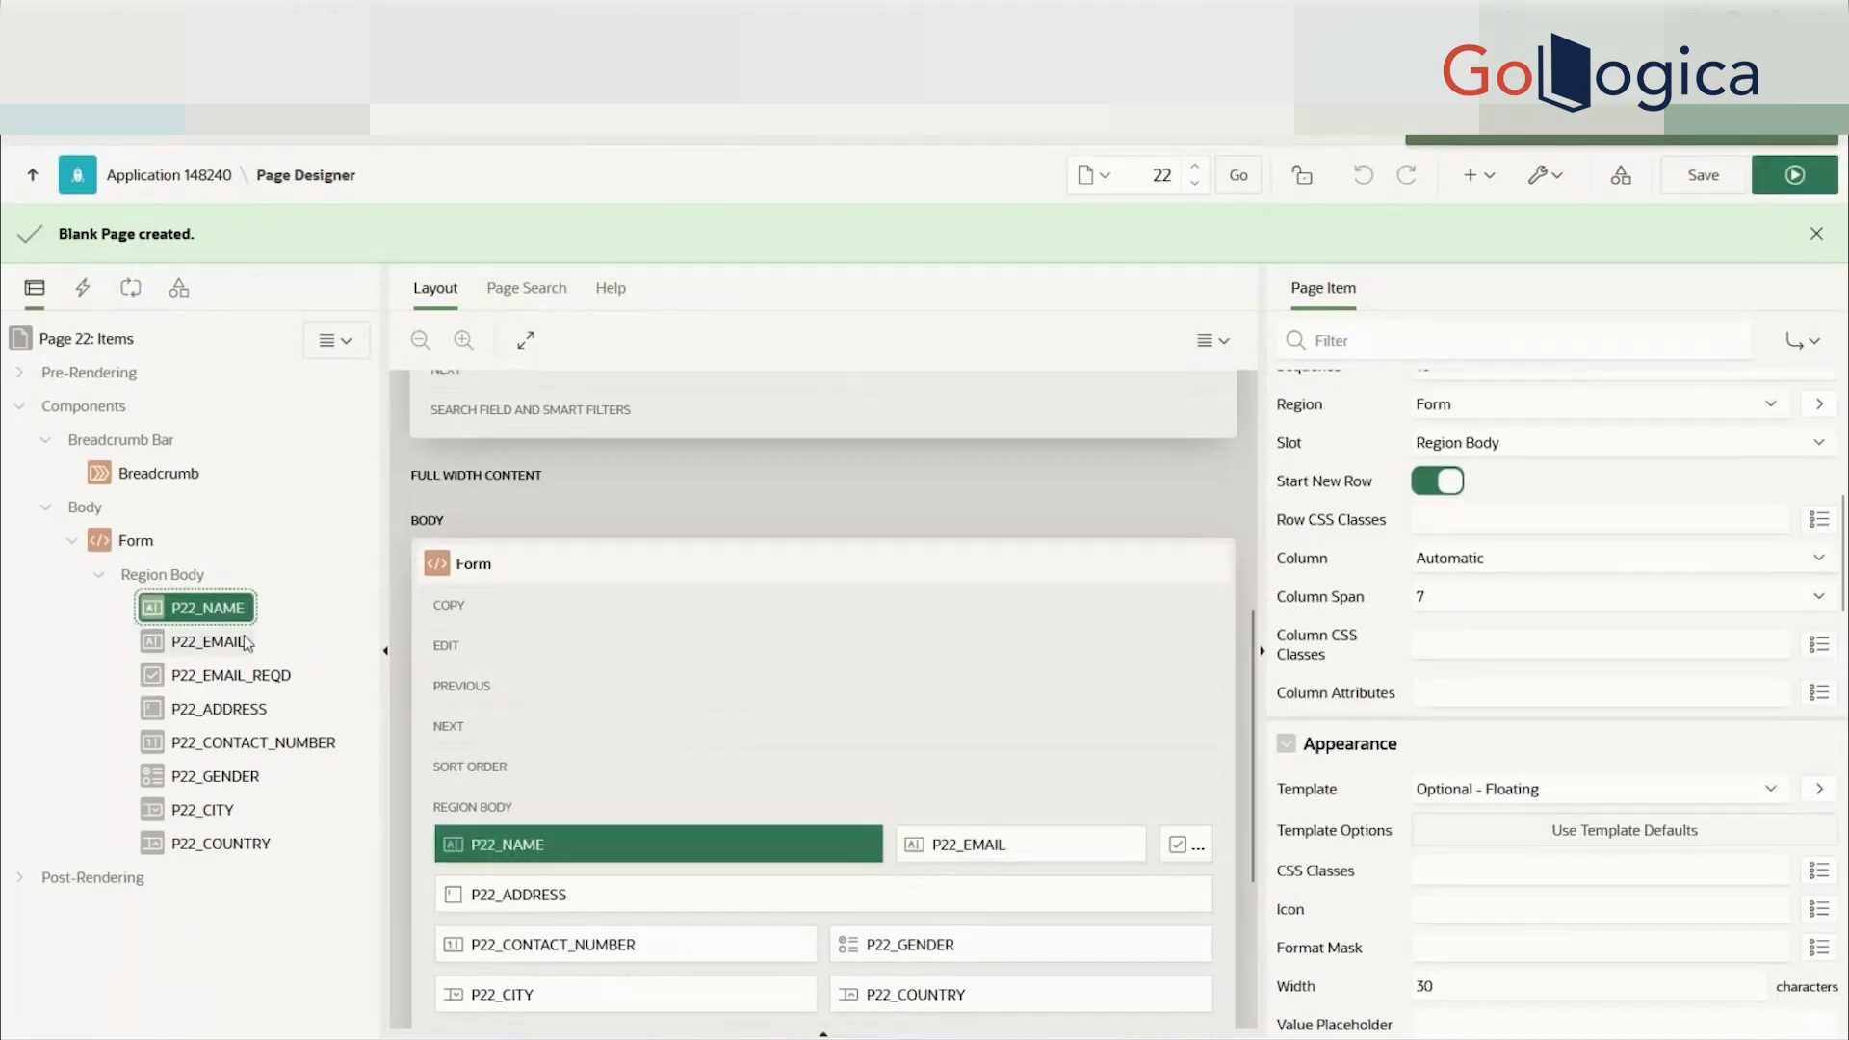
key("Down")
key("Down")
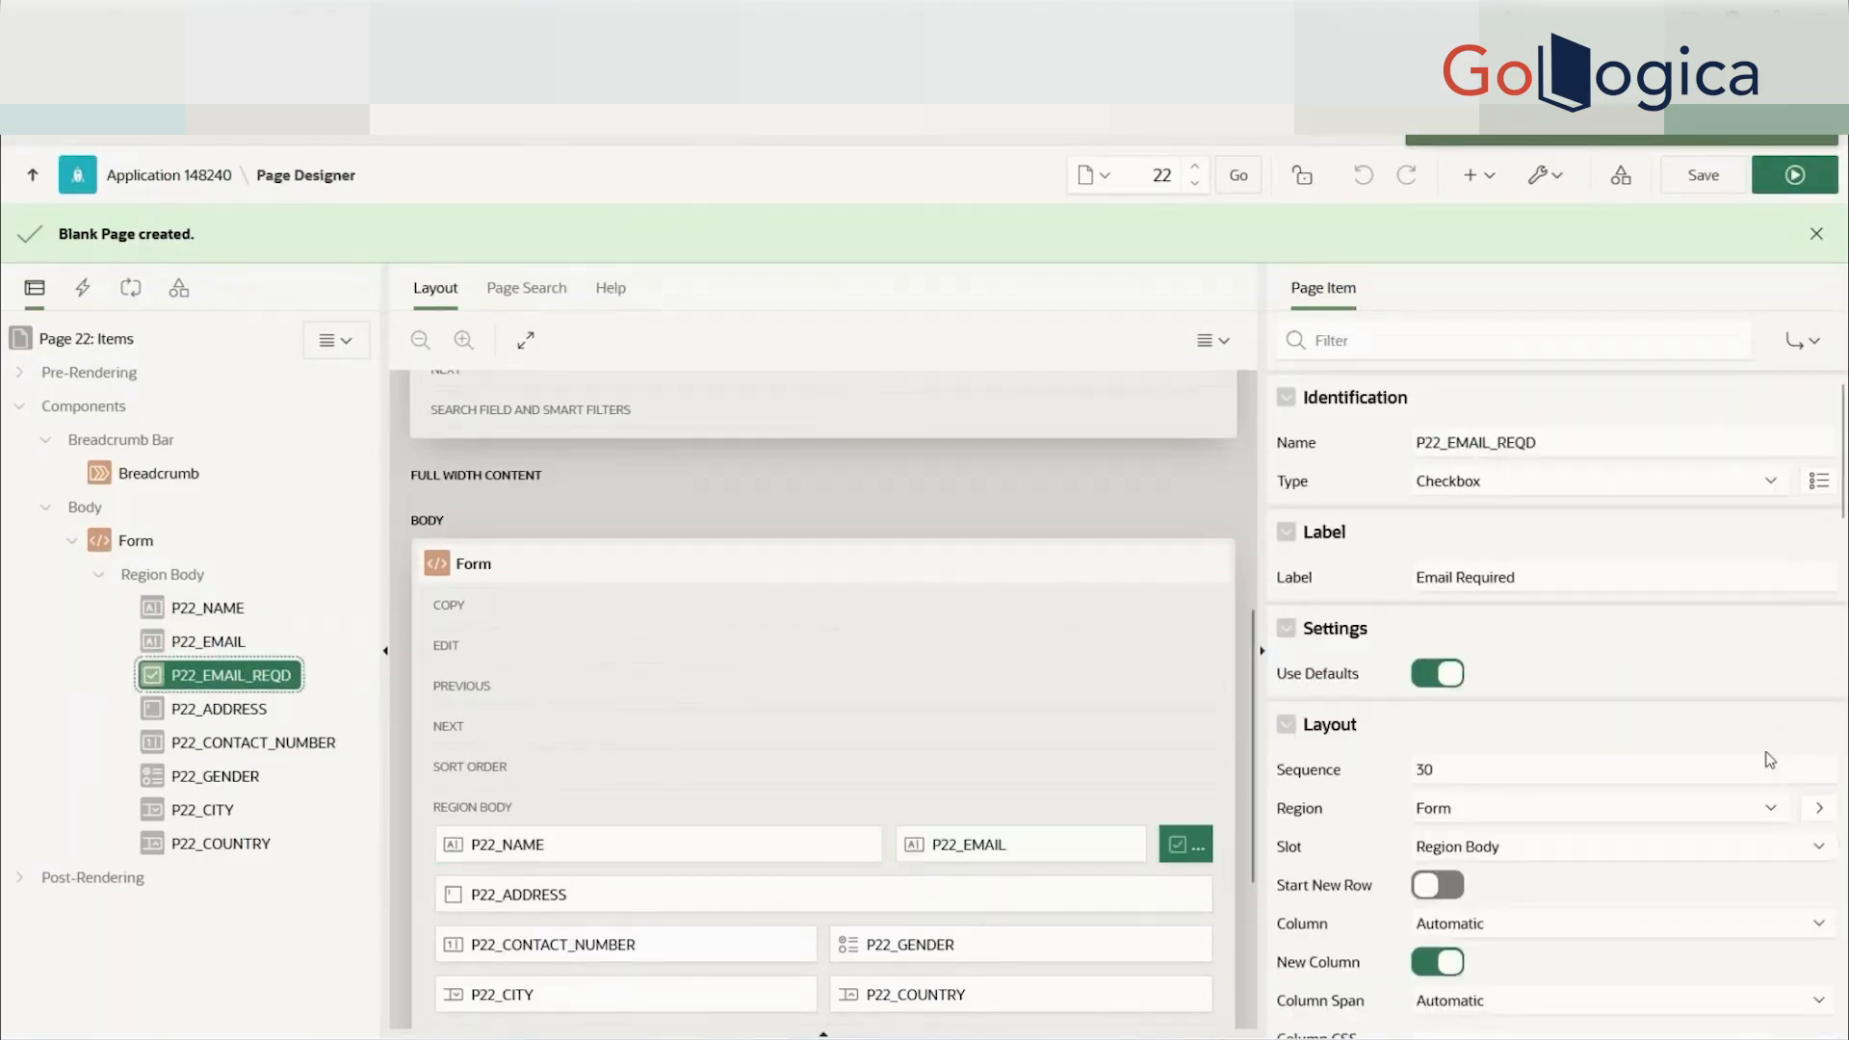
scroll(1768, 759, "down", 2)
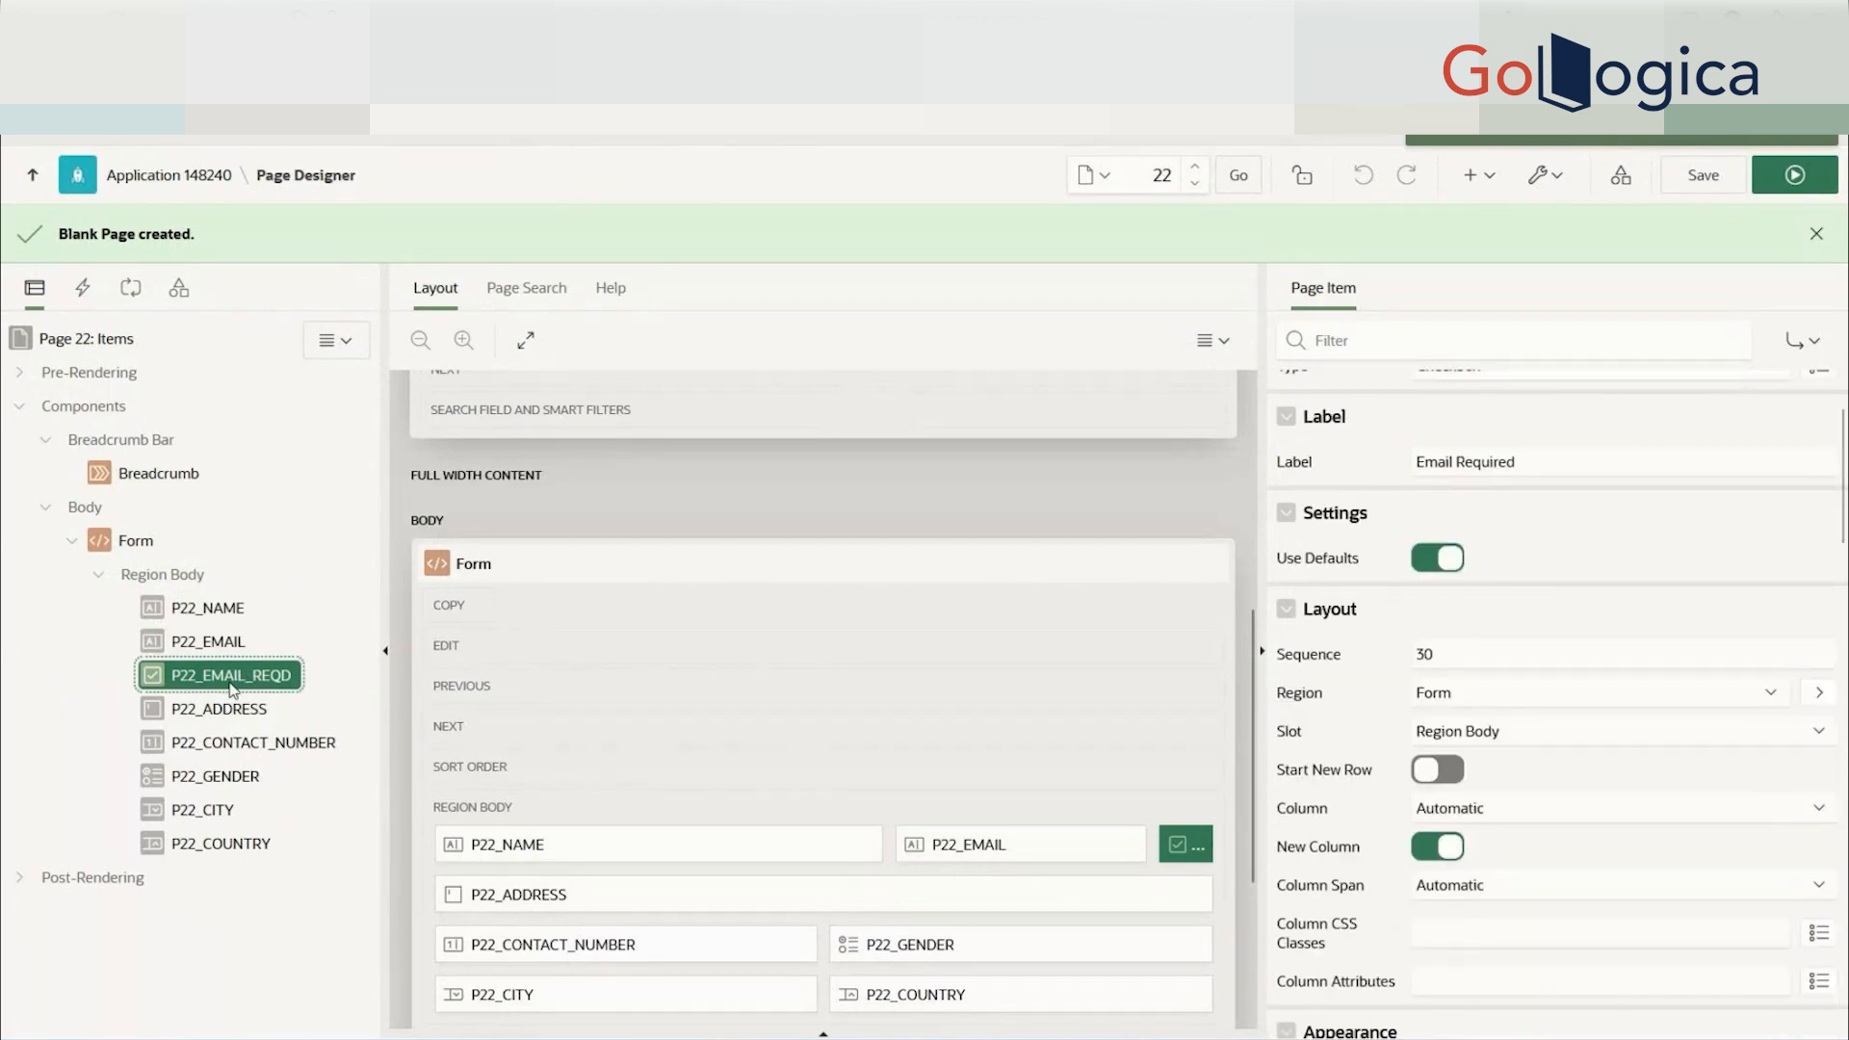
left_click(1488, 886)
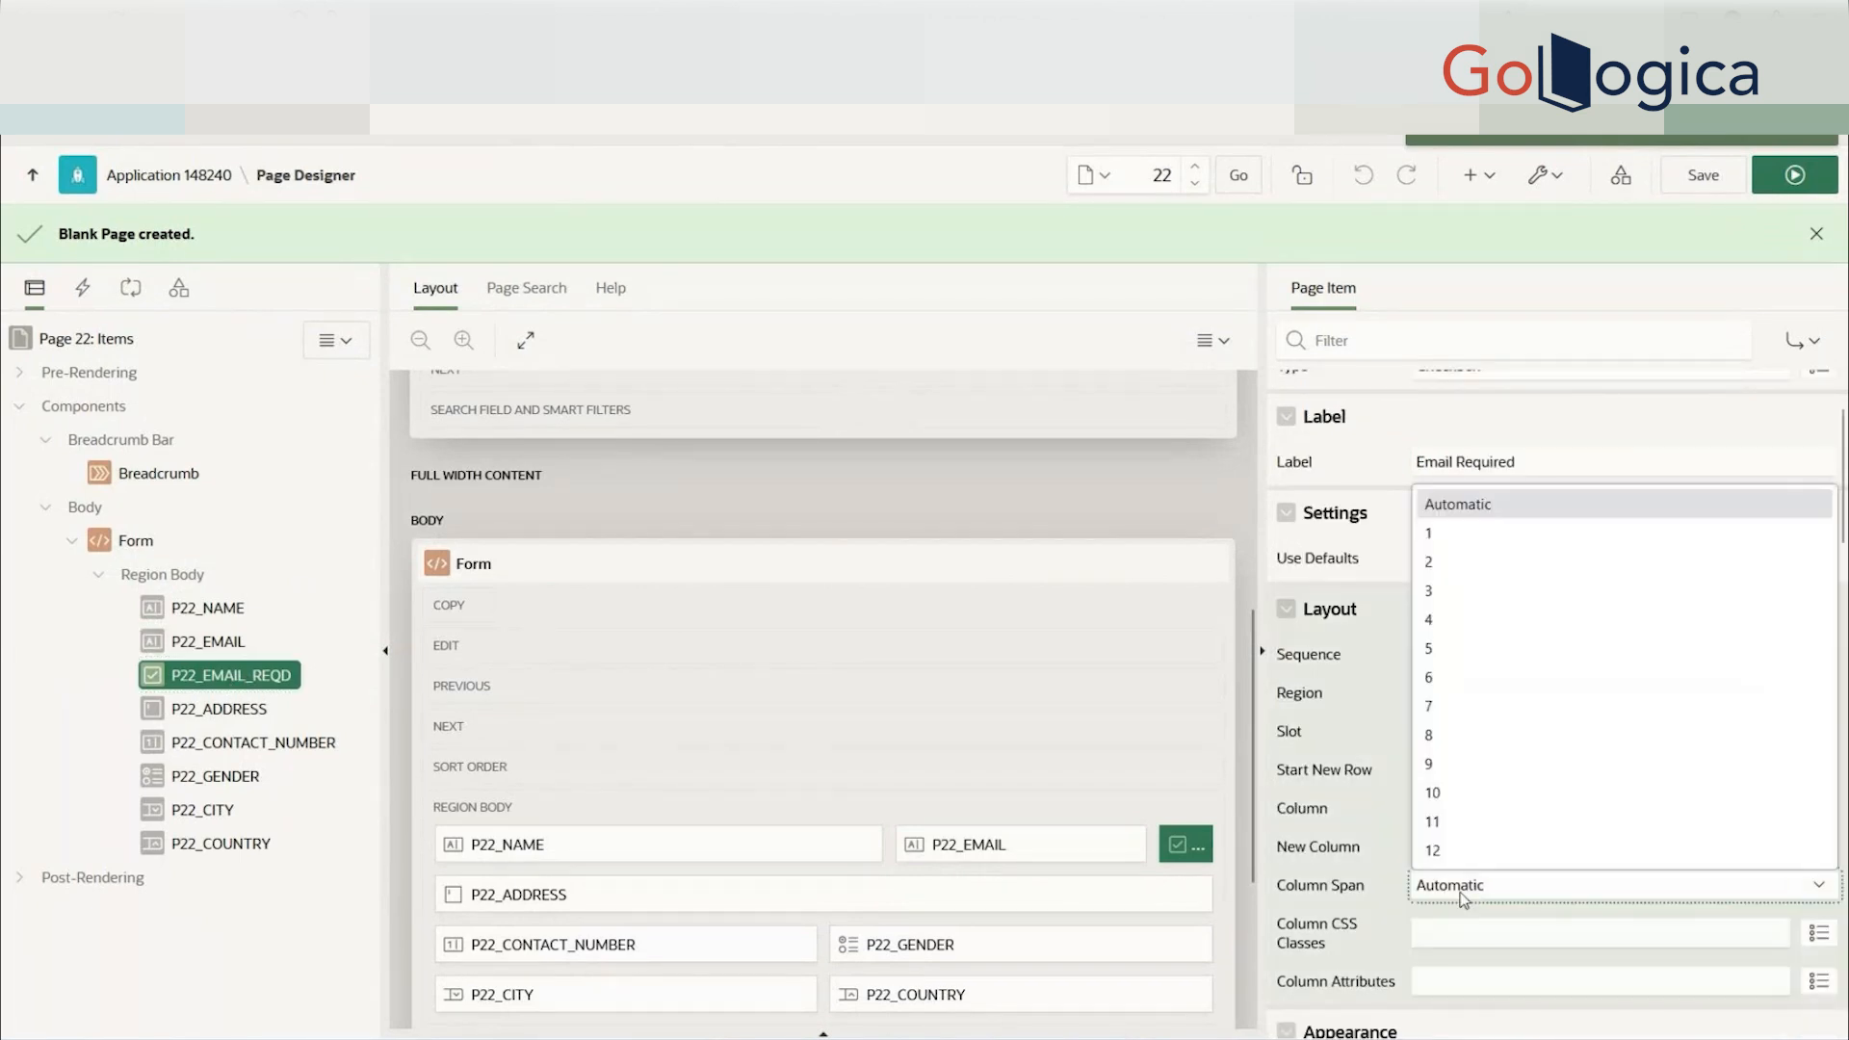
left_click(1464, 897)
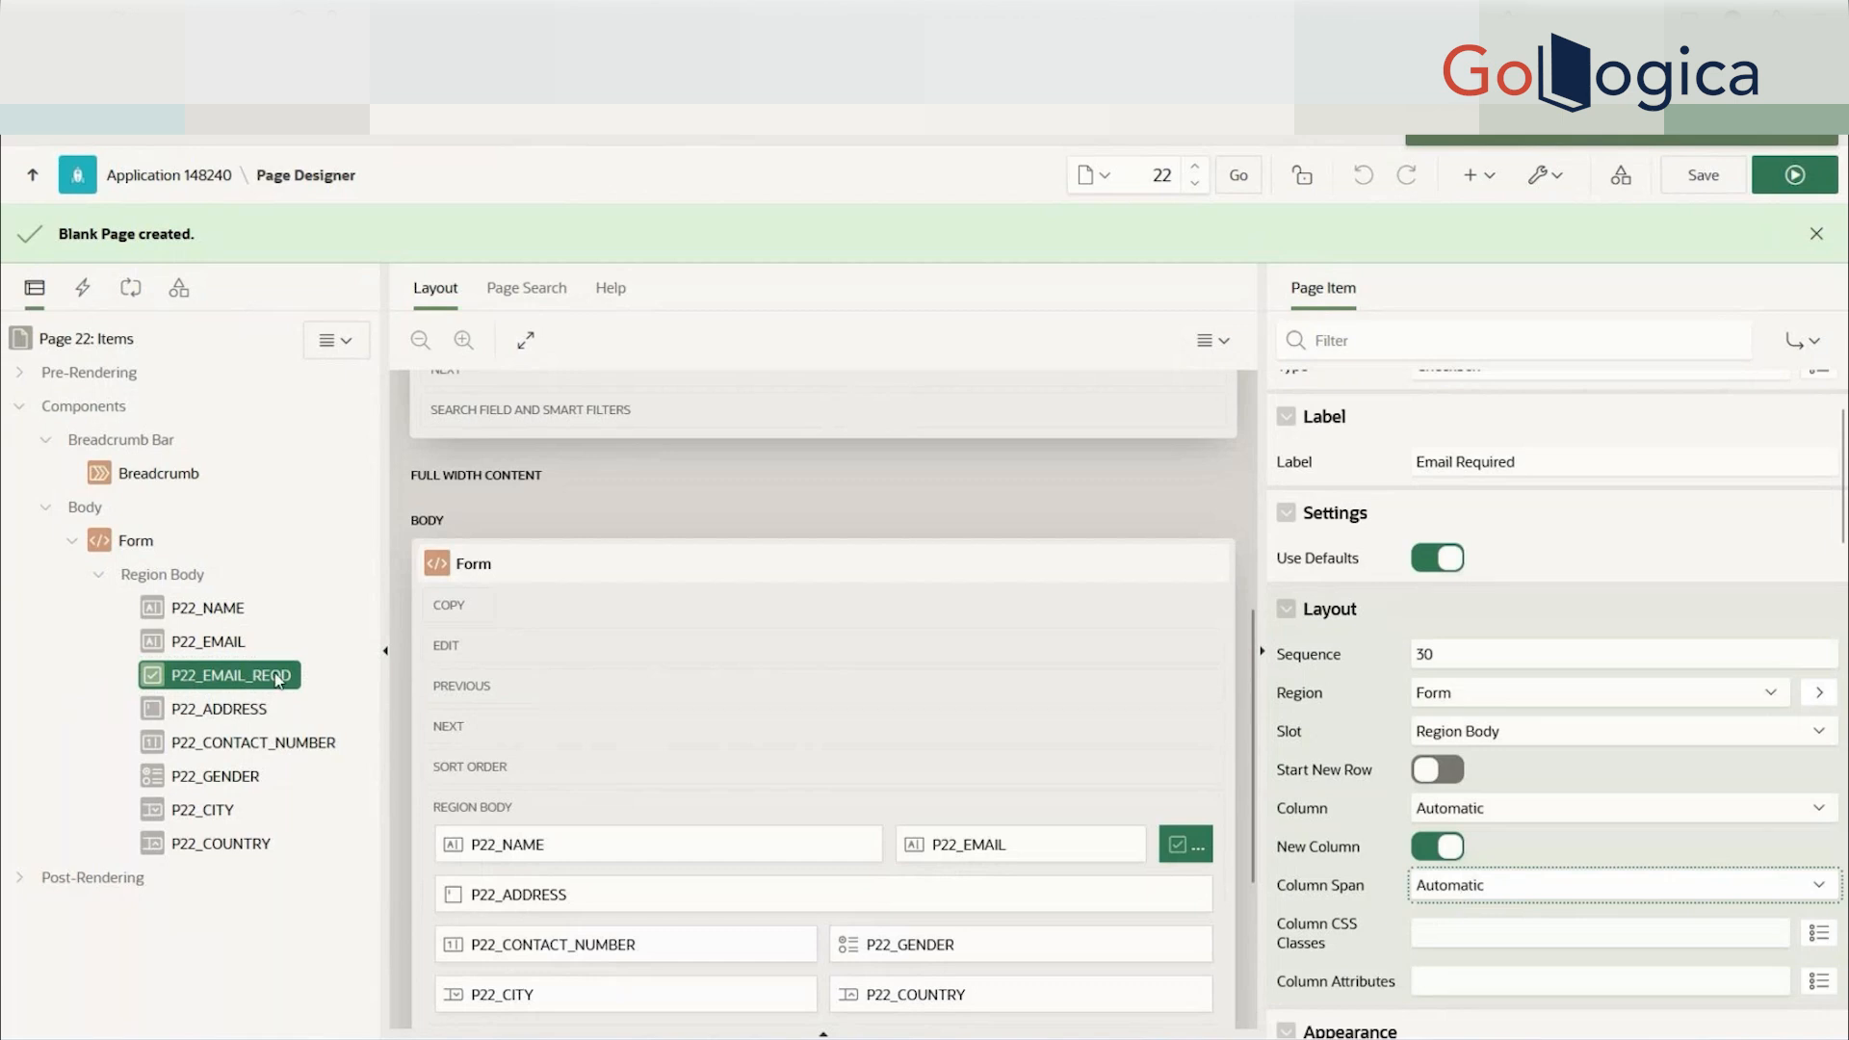
- Run the page and compare the widths of the Name, Email and Email Required items in the first row
left_click(1794, 174)
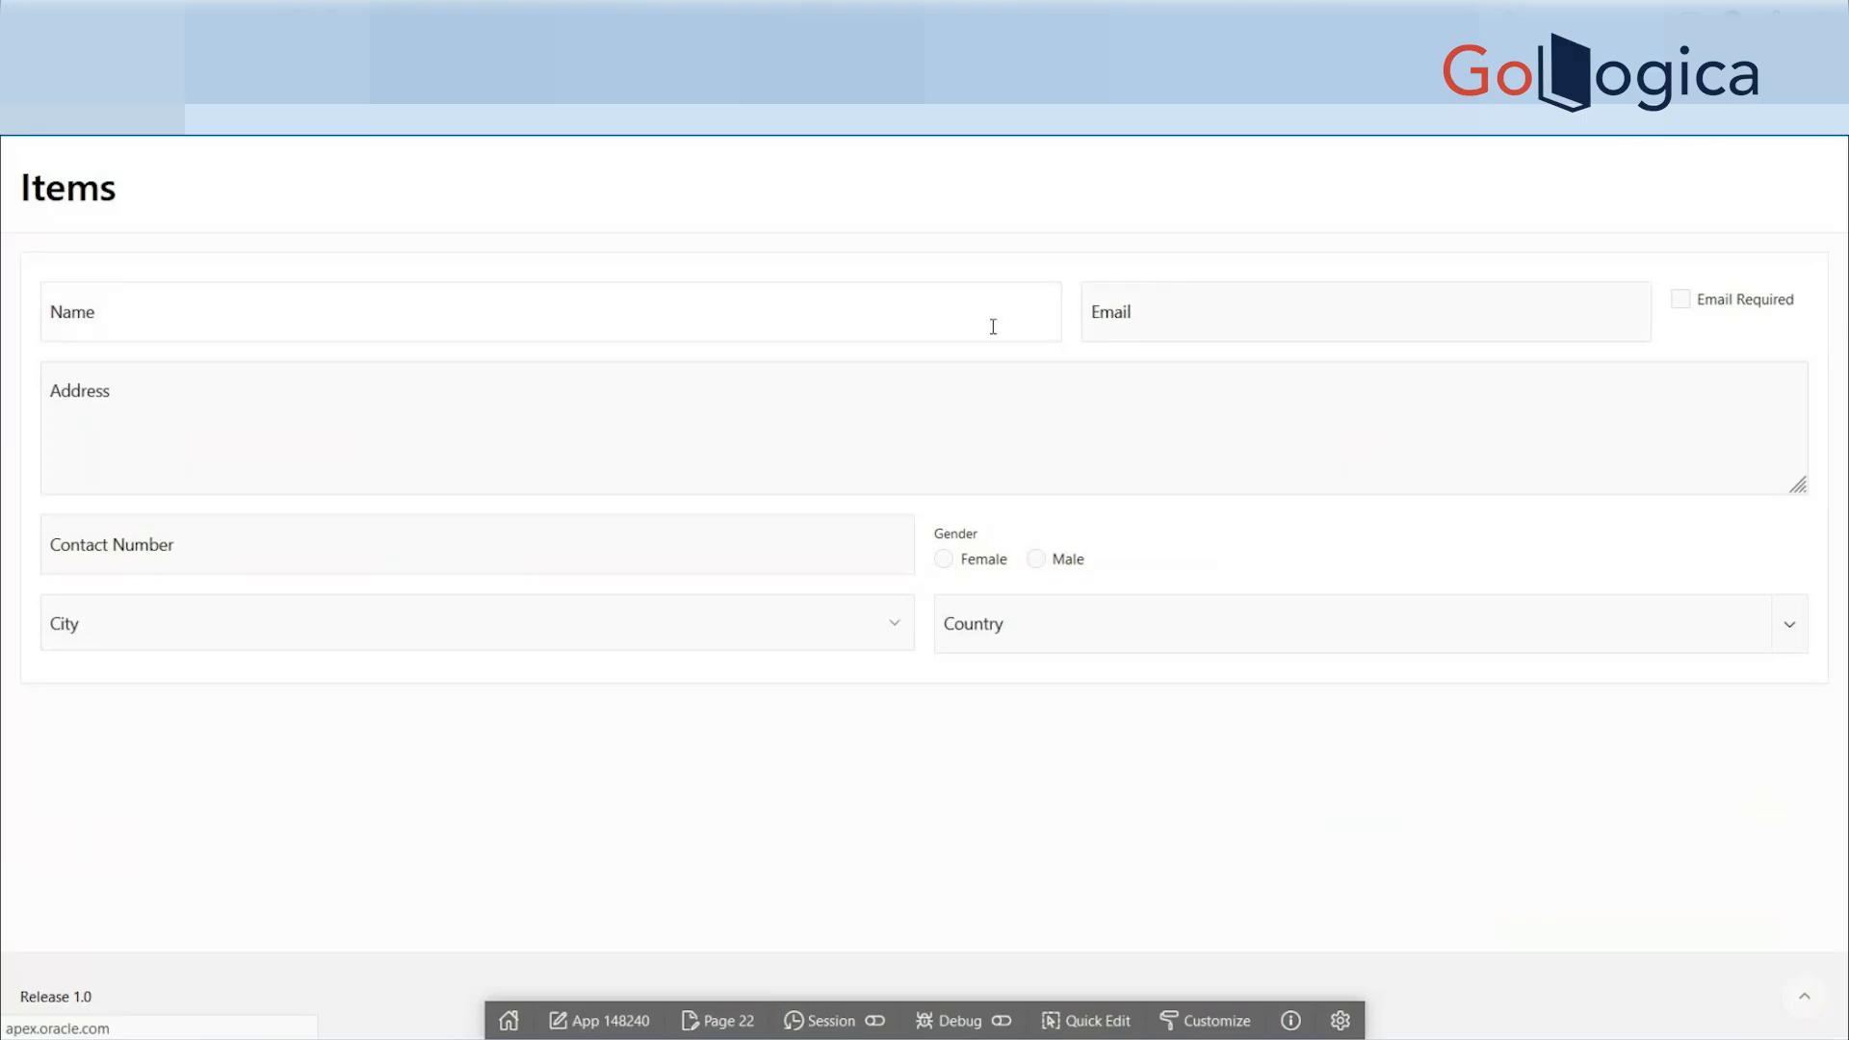
left_click(962, 313)
left_click(1622, 310)
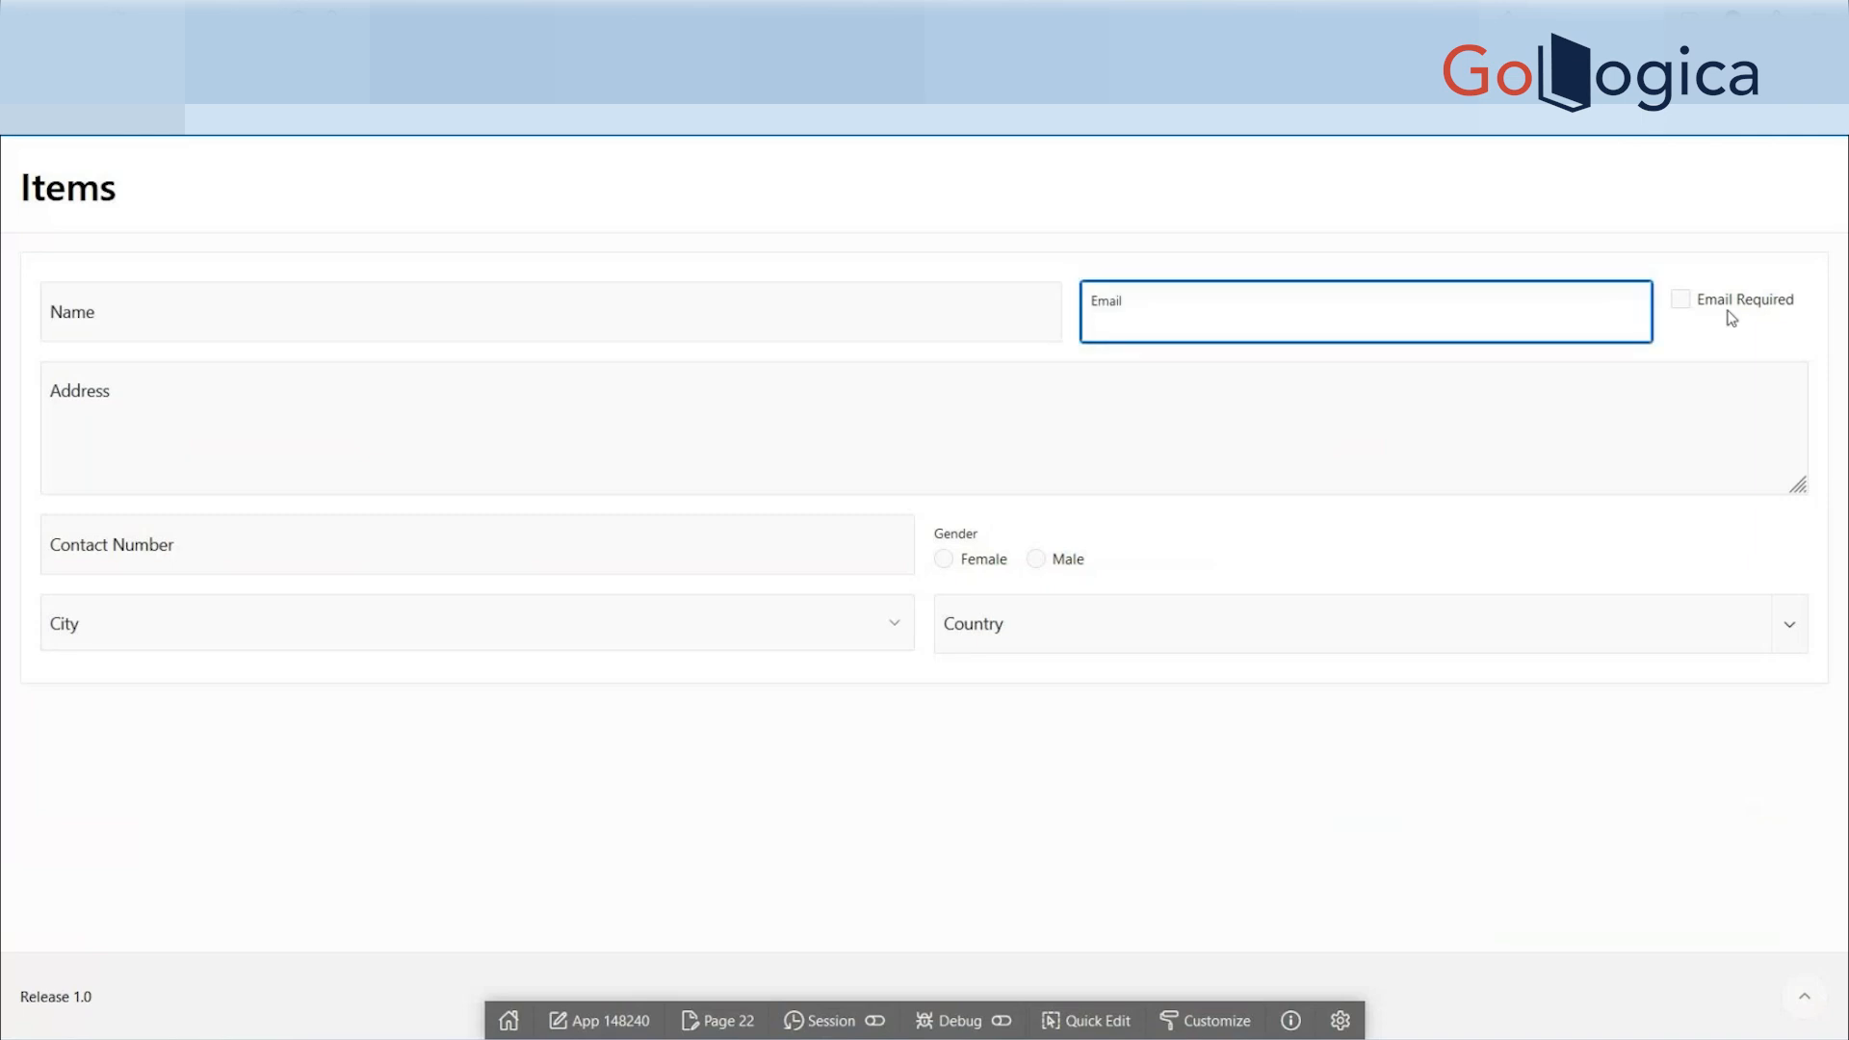
left_click(1680, 307)
left_click(1354, 302)
left_click(744, 282)
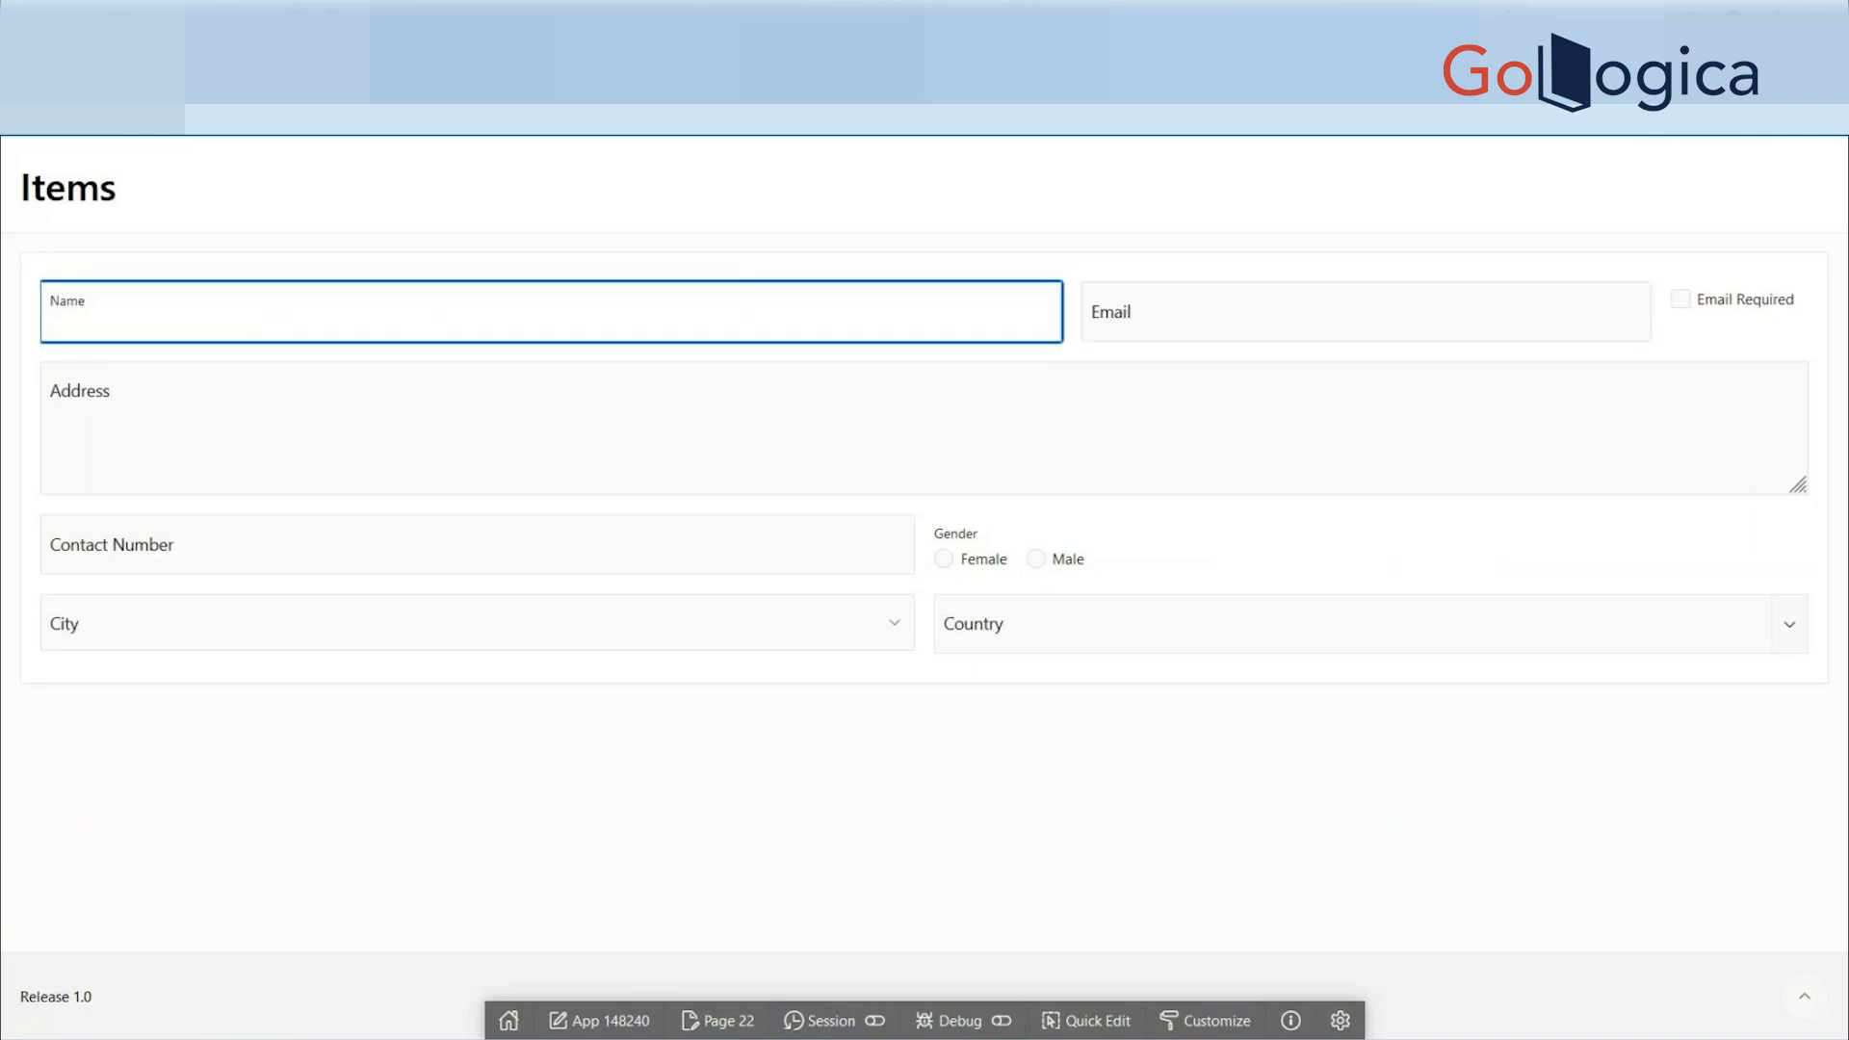
- Compare the page layout in Page Designer with the Contact Number and Gender row of the running form
left_click(222, 14)
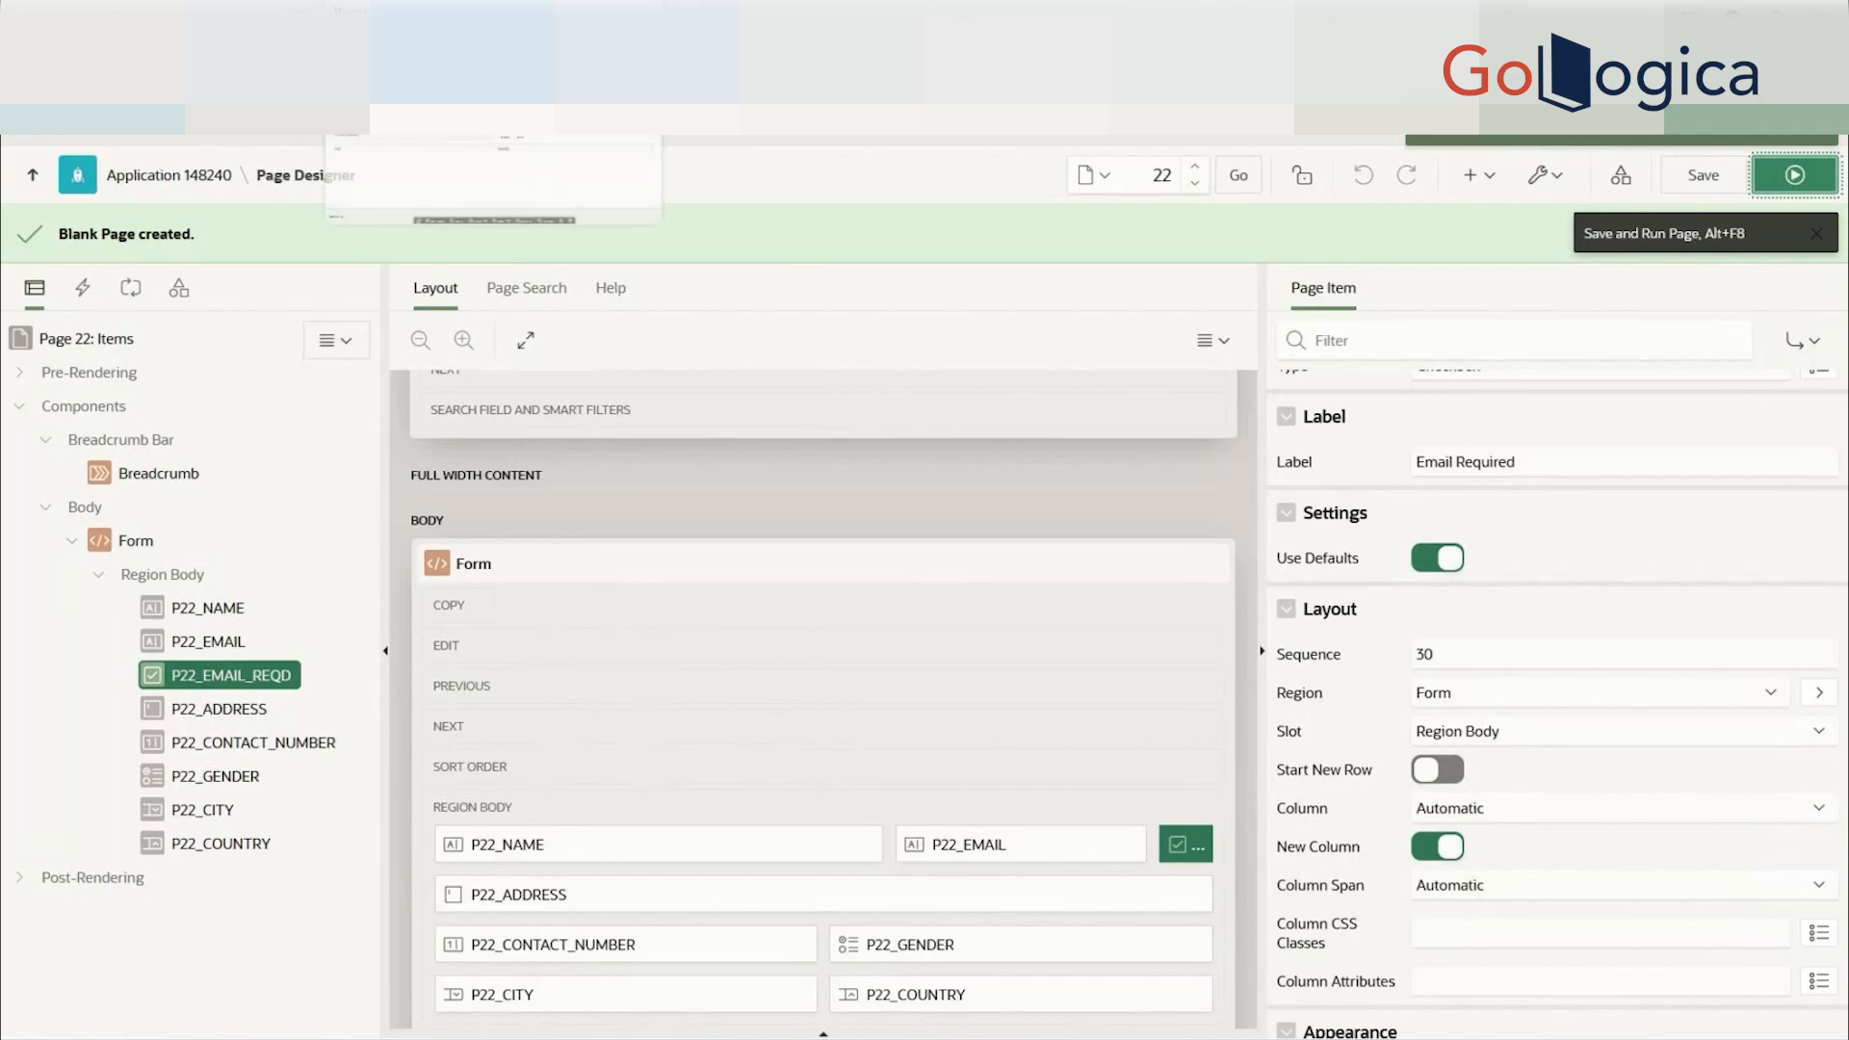
left_click(424, 14)
left_click(1194, 467)
left_click(570, 526)
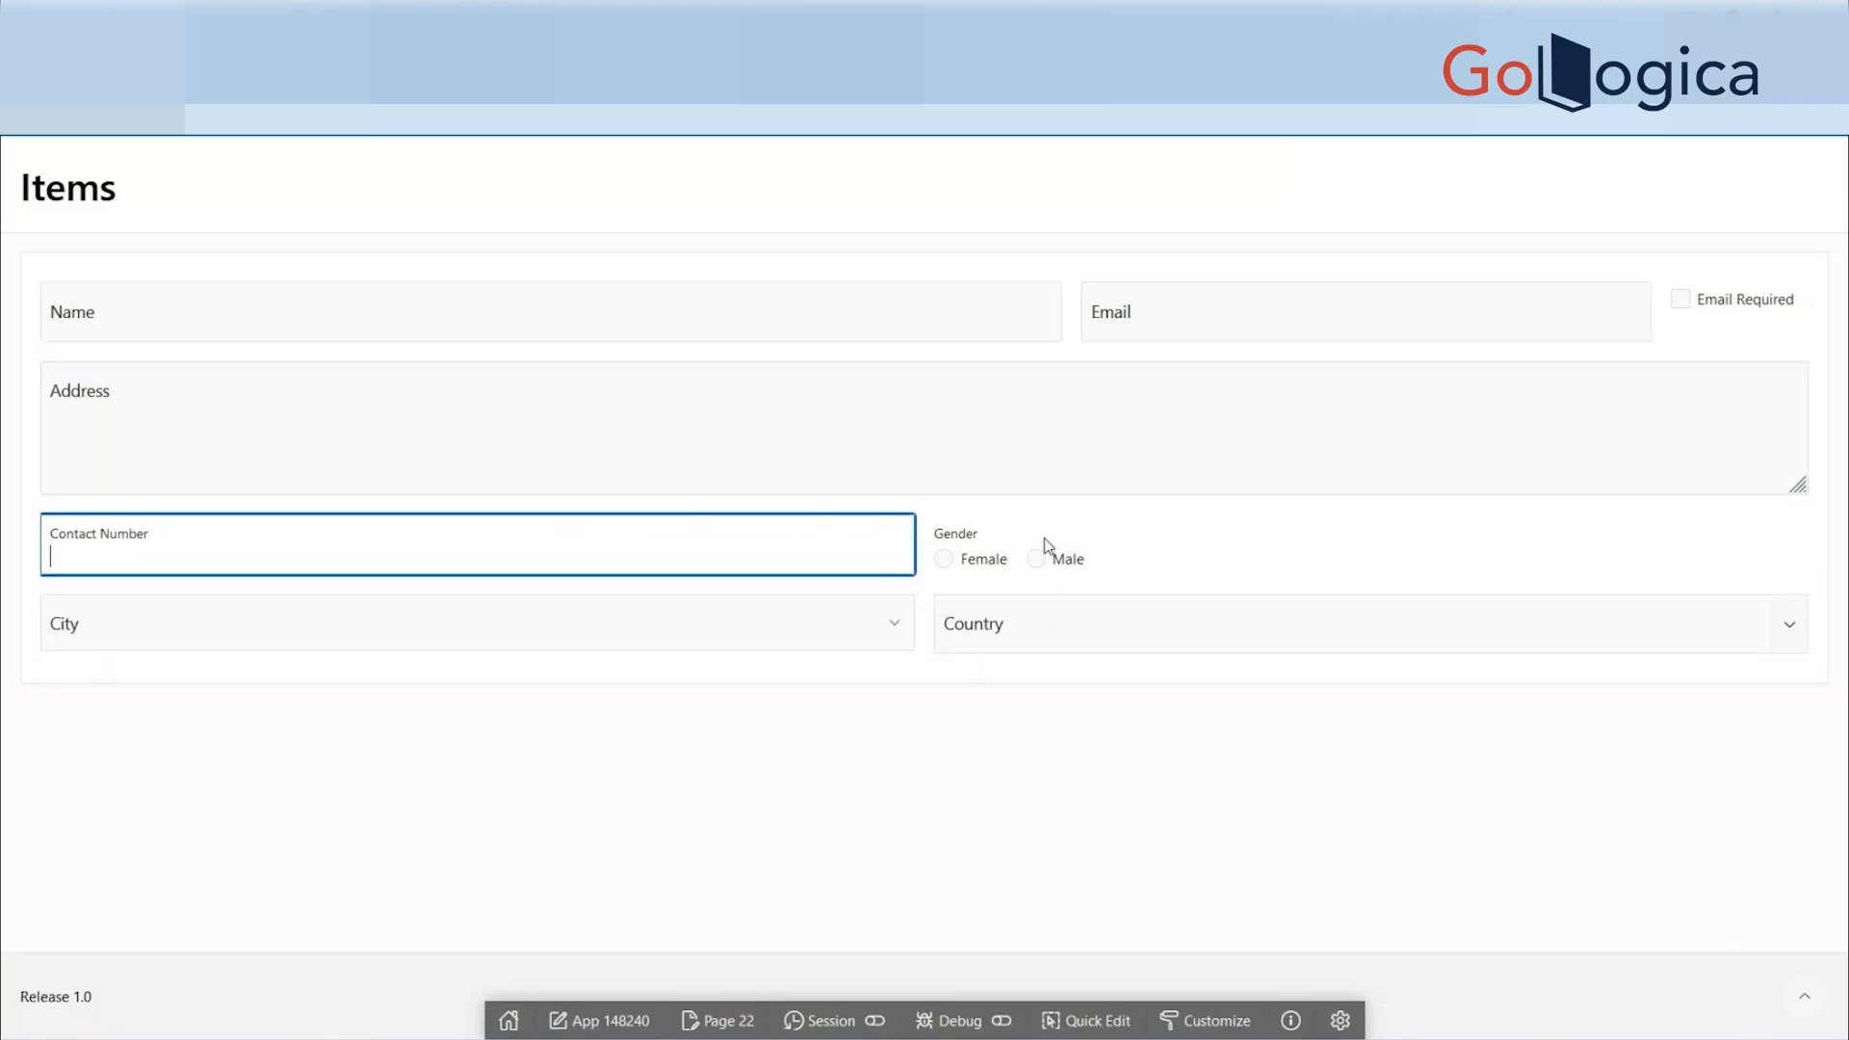
- Open the Contact Number item with Quick Edit, set its Column Span to 8, then save and run the page
left_click(1126, 1021)
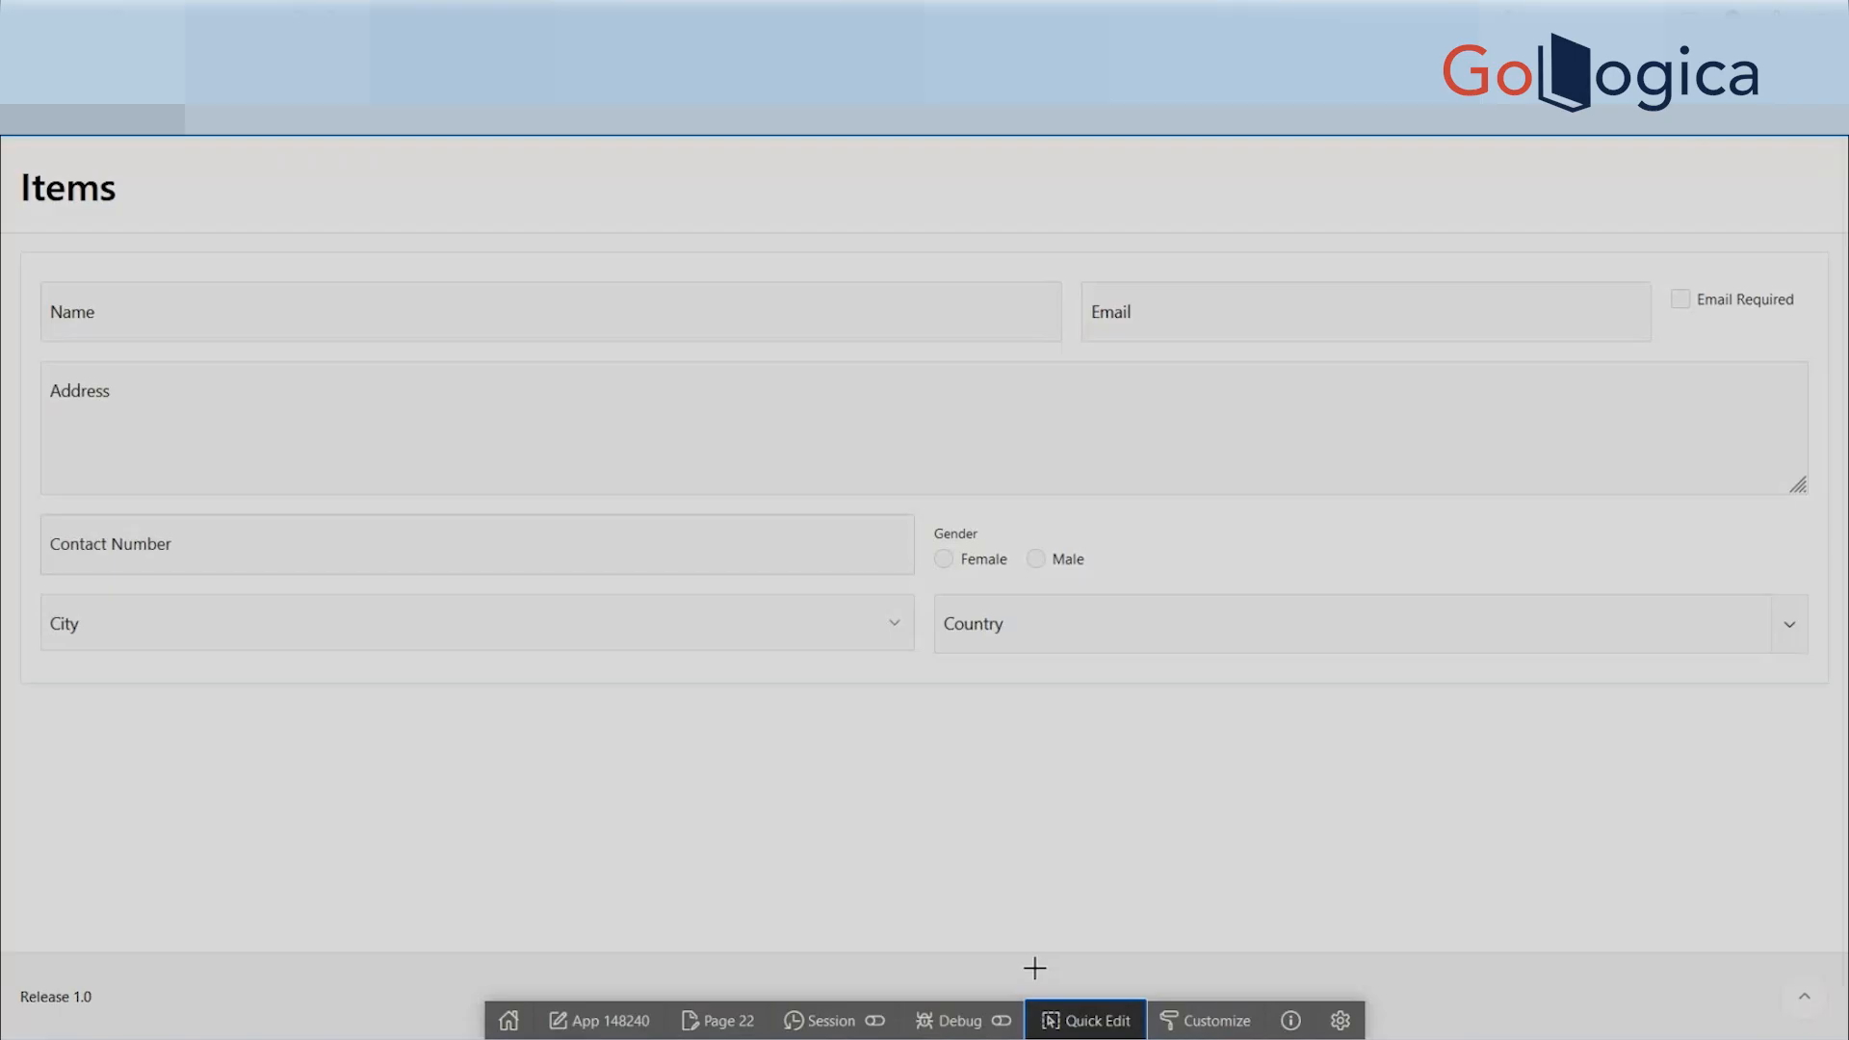
left_click(520, 545)
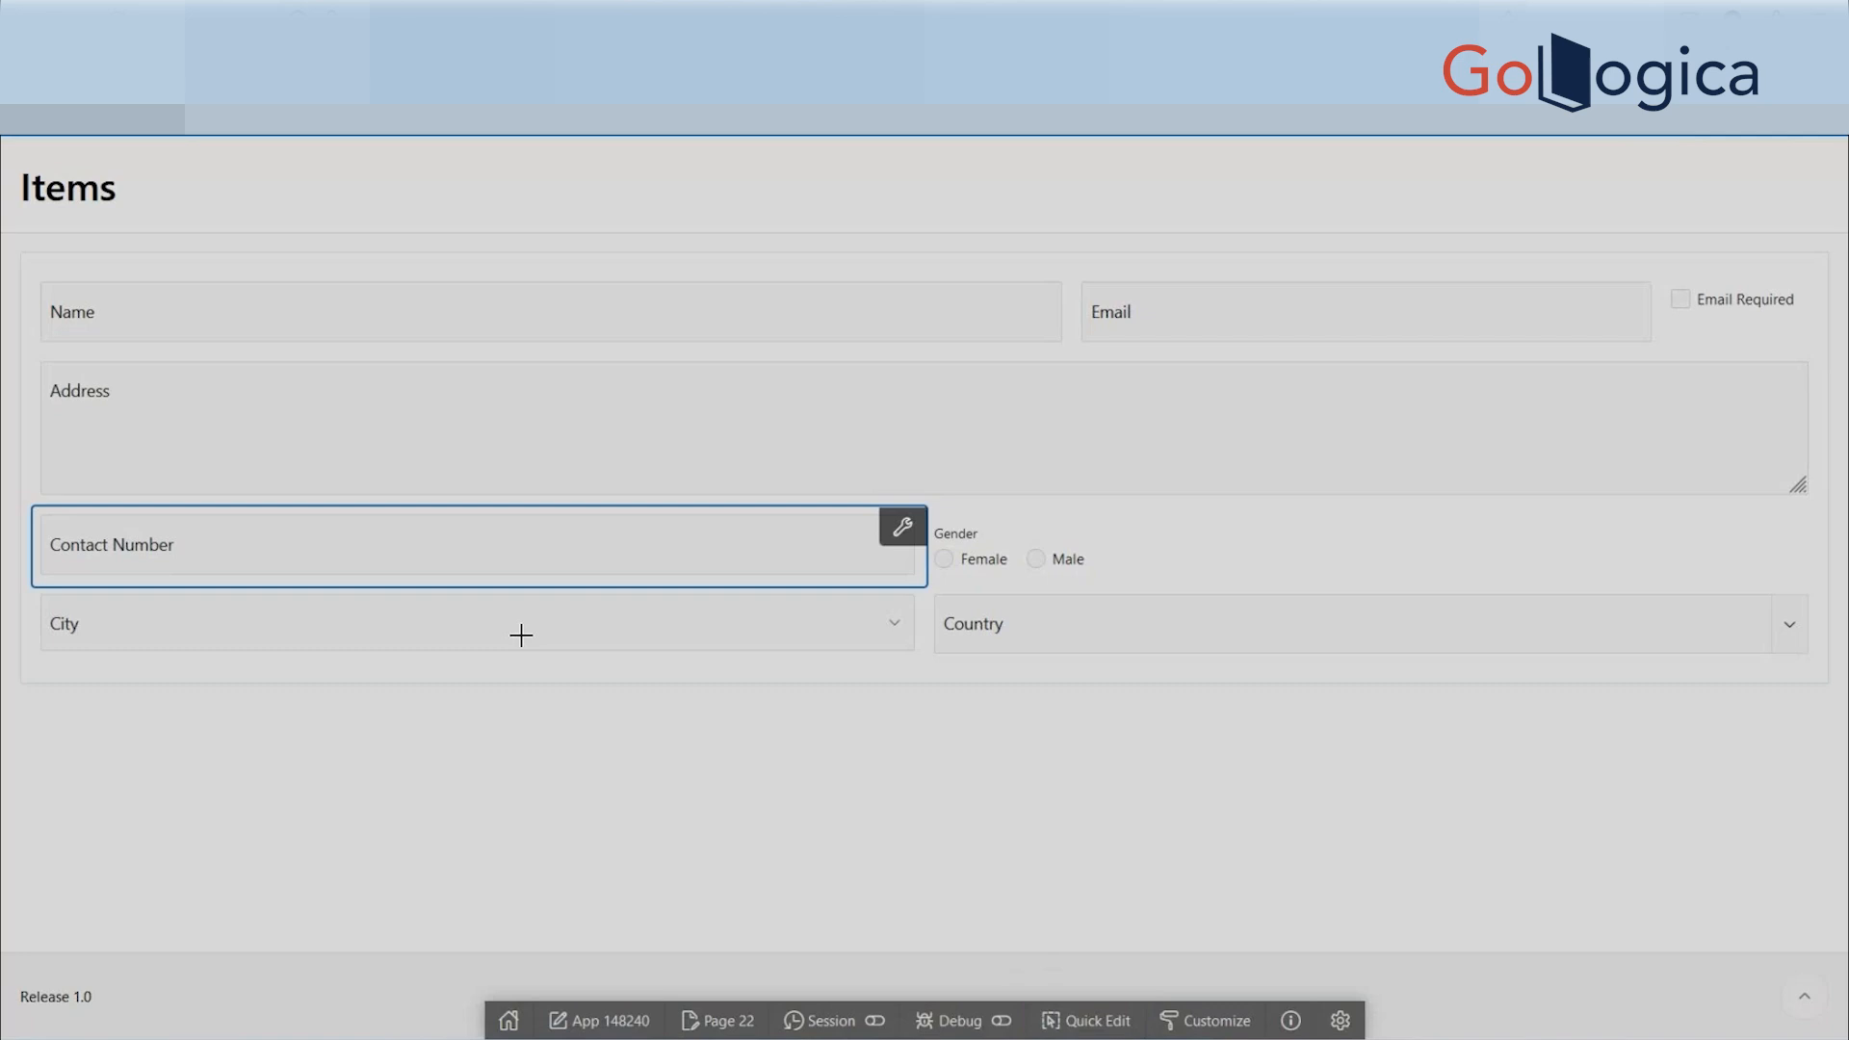
scroll(1587, 875, "down", 5)
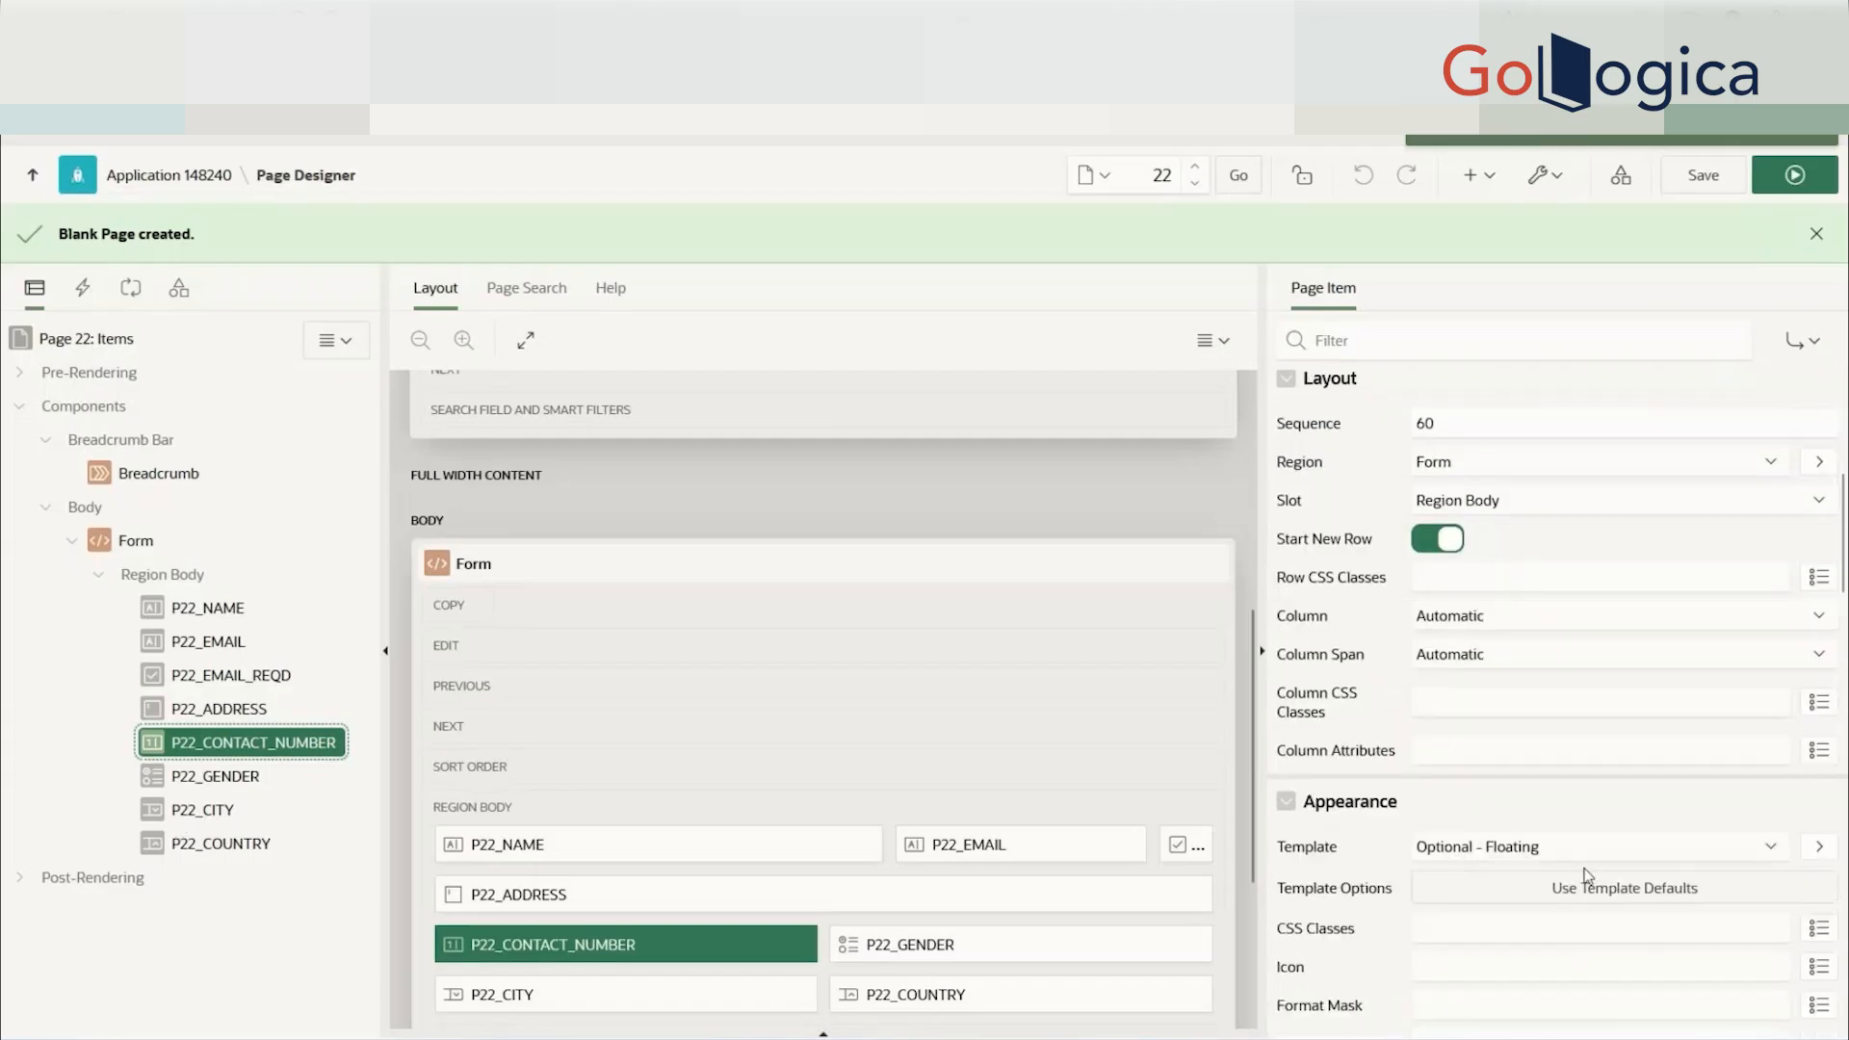
left_click(1502, 654)
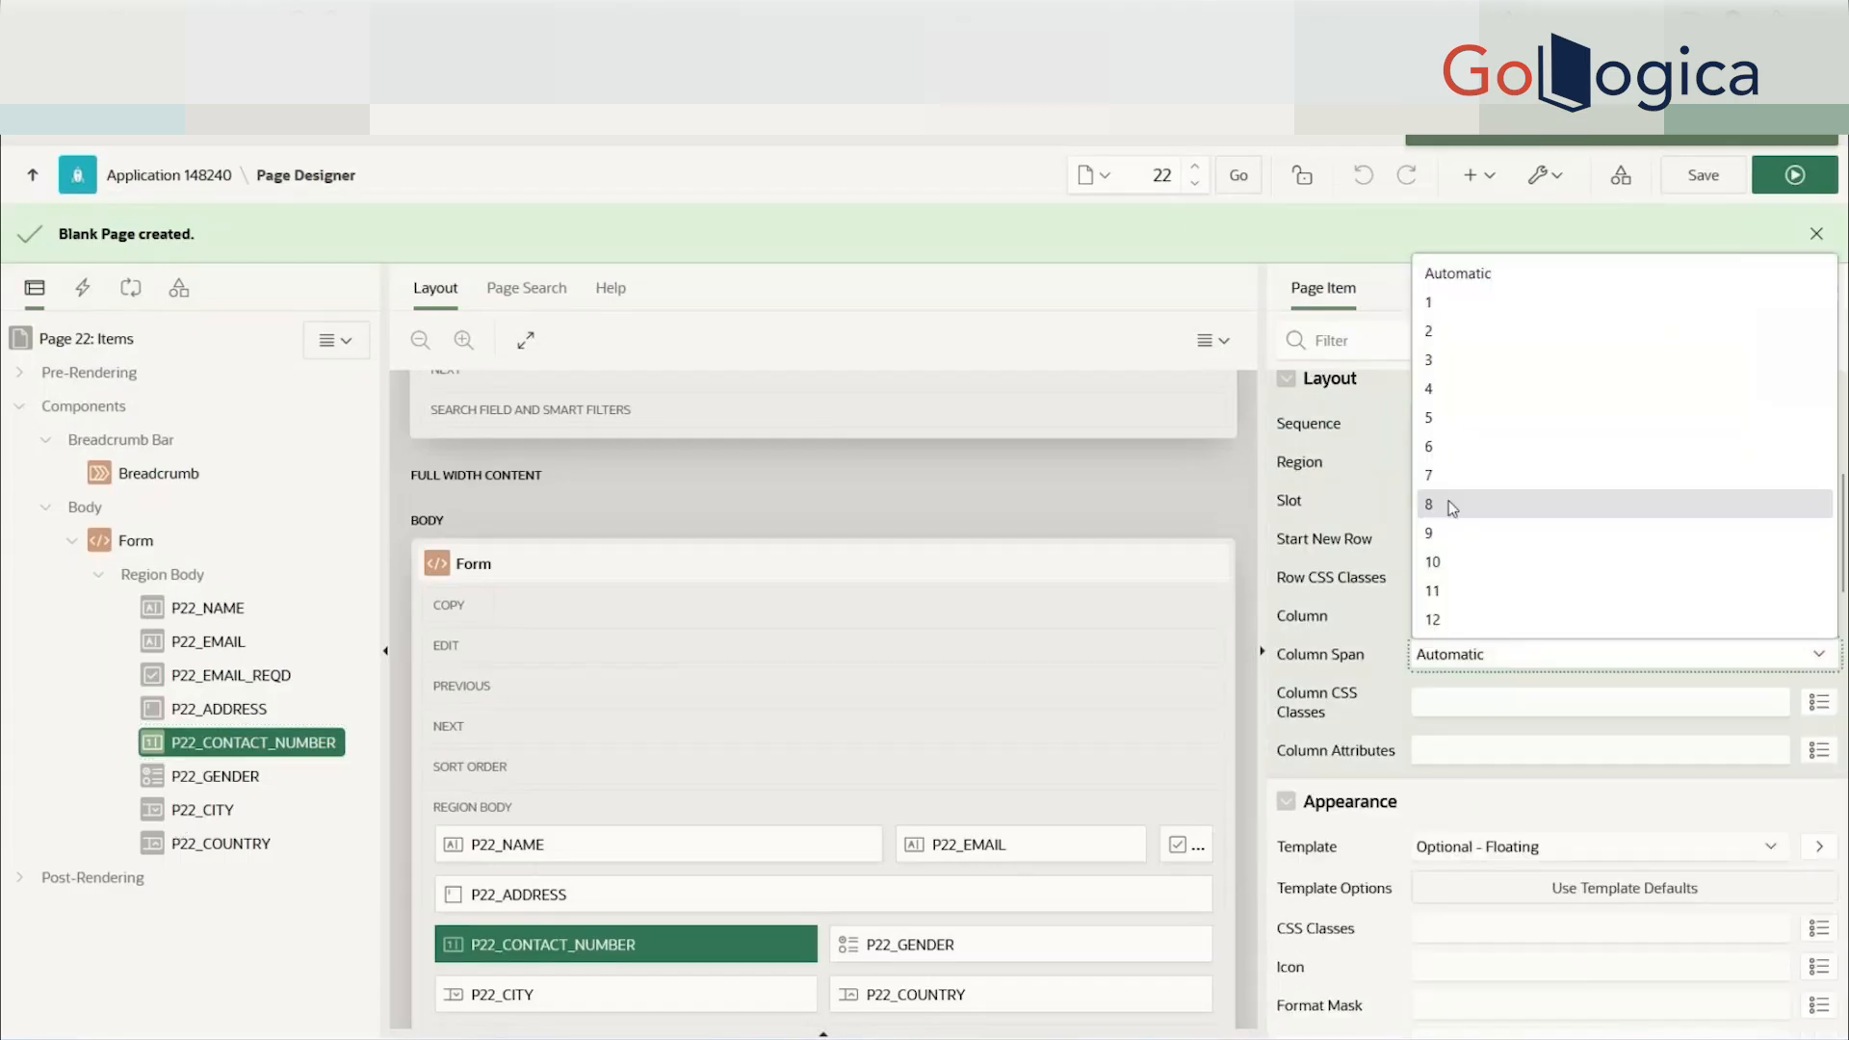
left_click(1452, 506)
left_click(1795, 174)
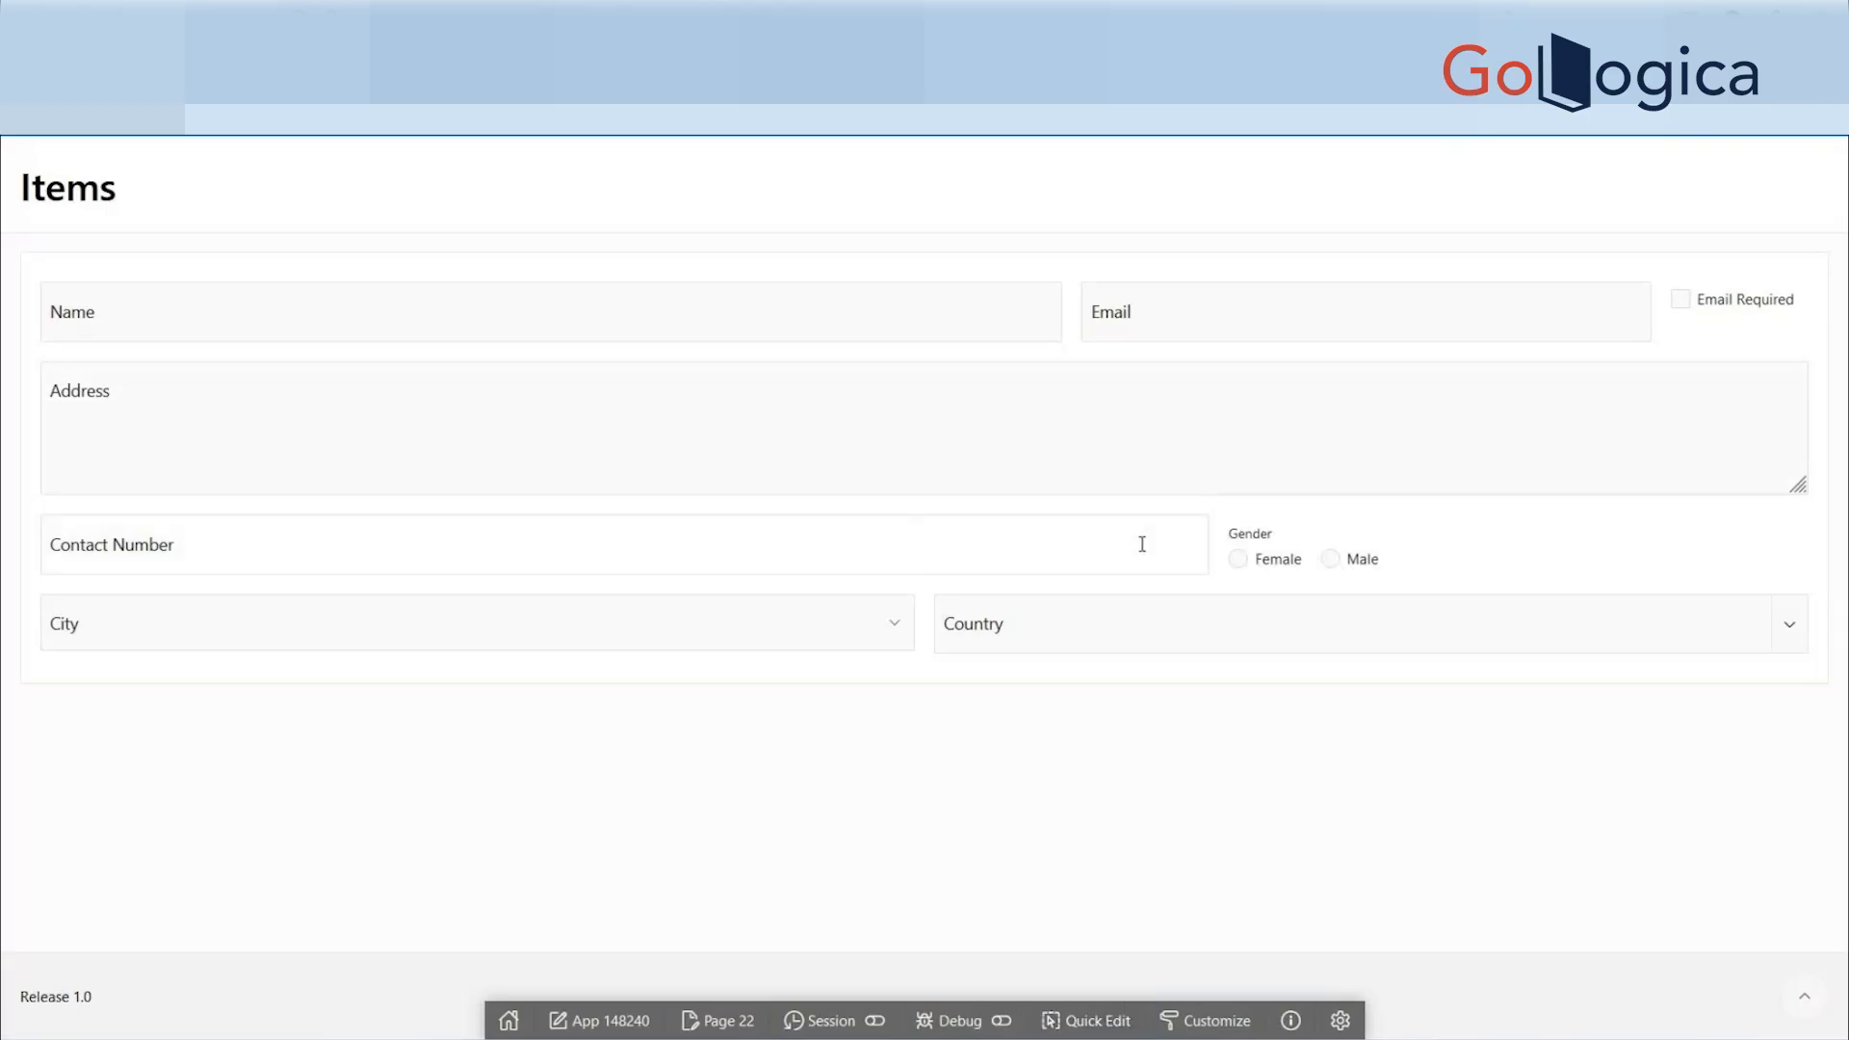
- Examine the Contact Number and Gender row, choosing Male, and compare the Address, City and Country fields in the running form
left_click(1131, 545)
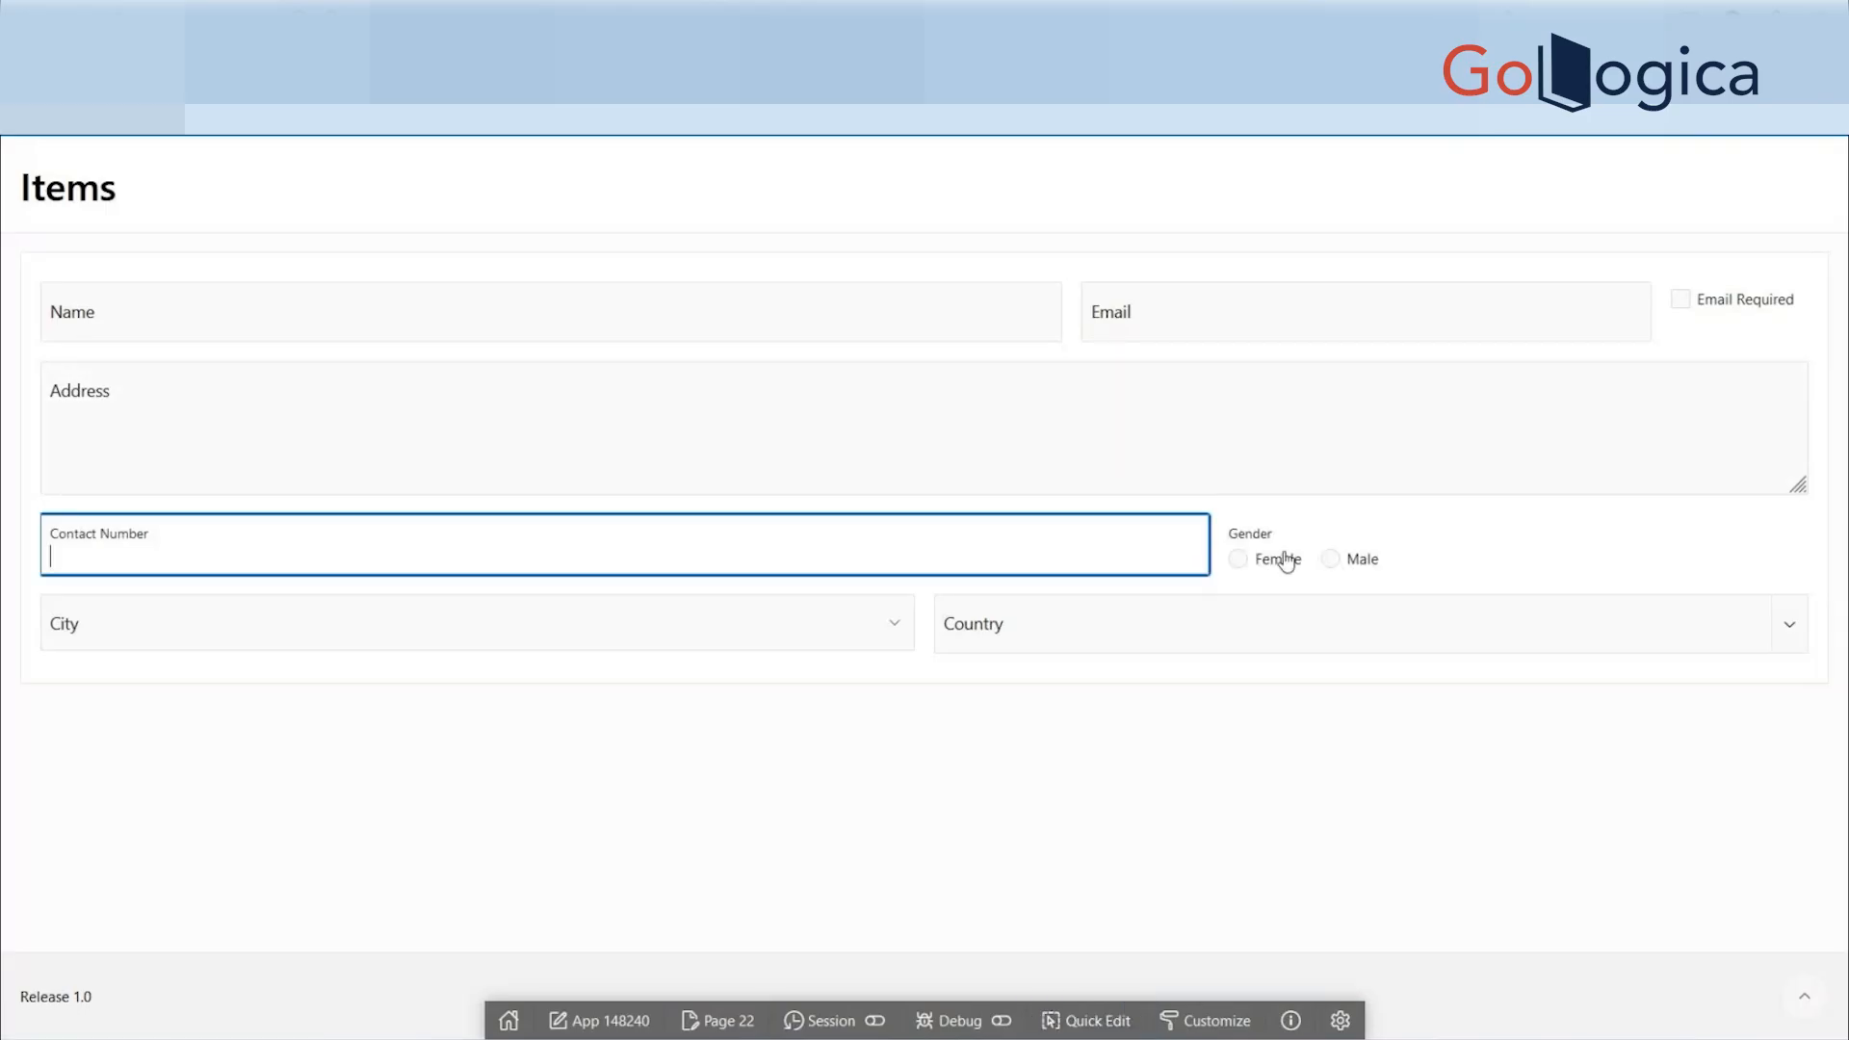
left_click(1349, 561)
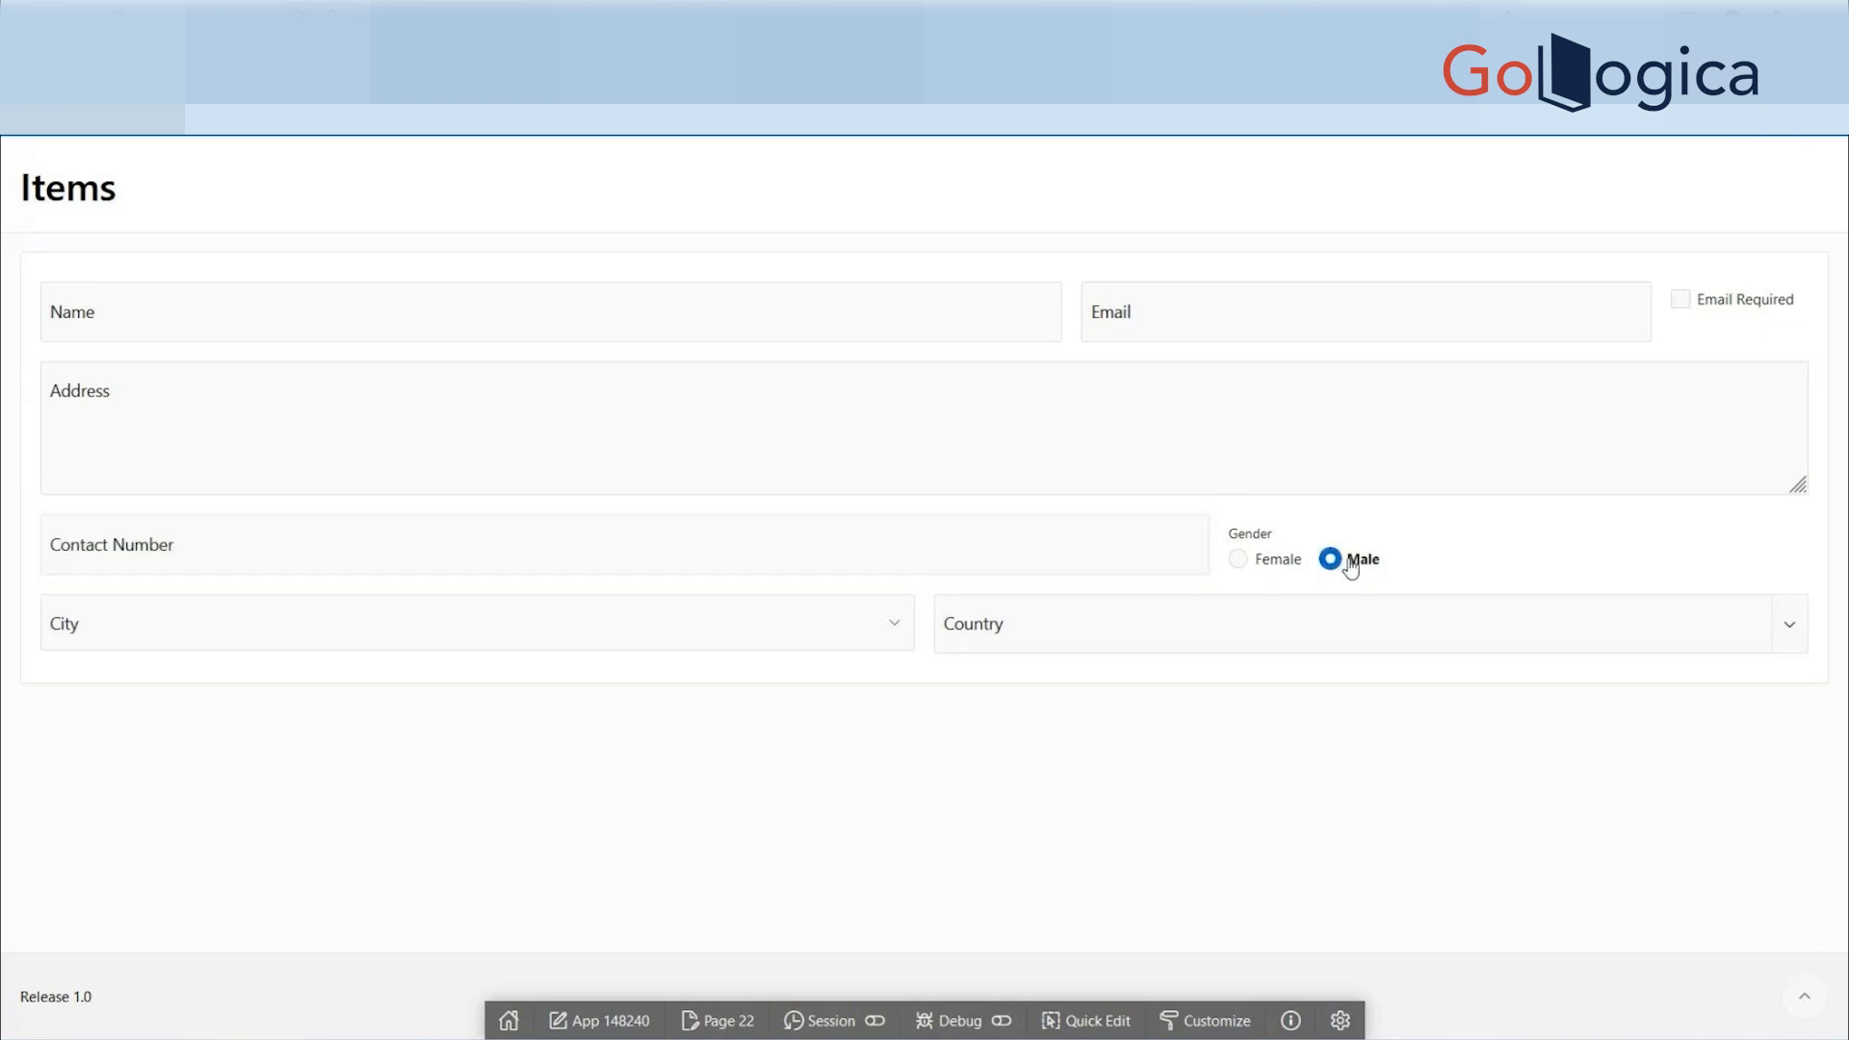
left_click(845, 450)
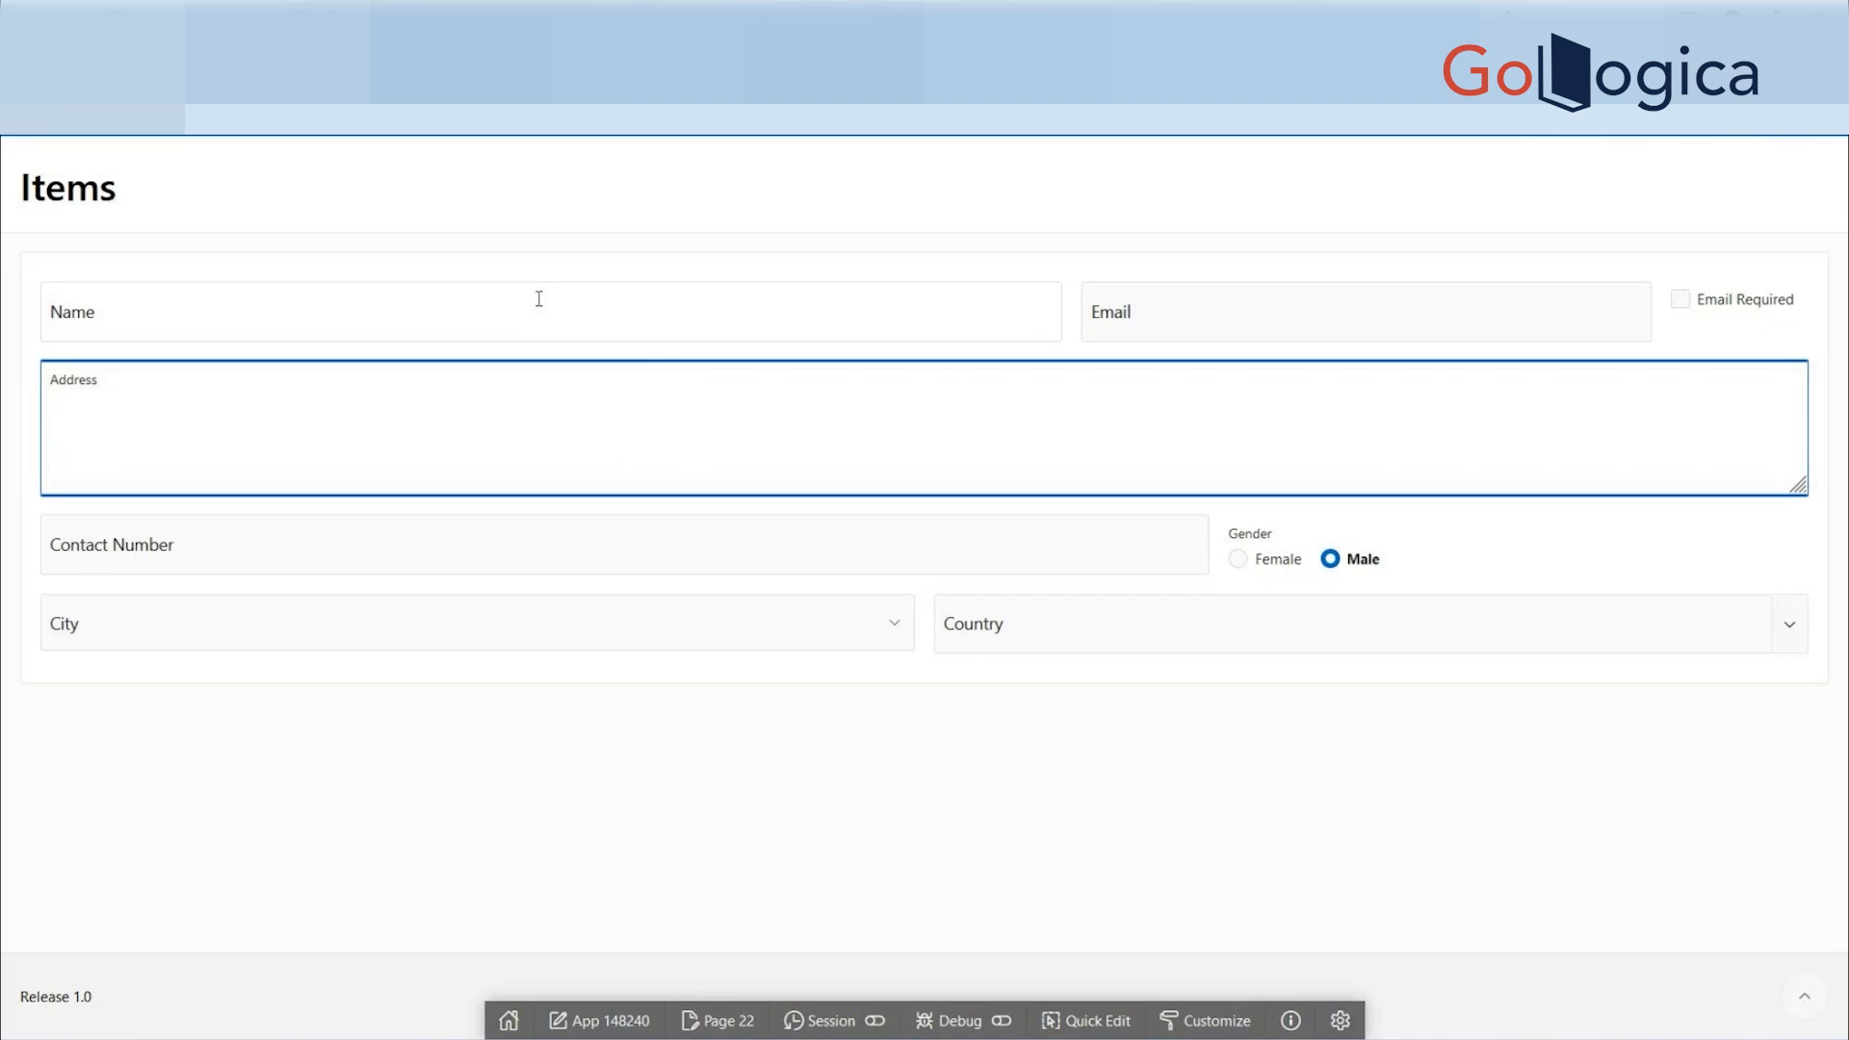
left_click(875, 635)
left_click(1230, 636)
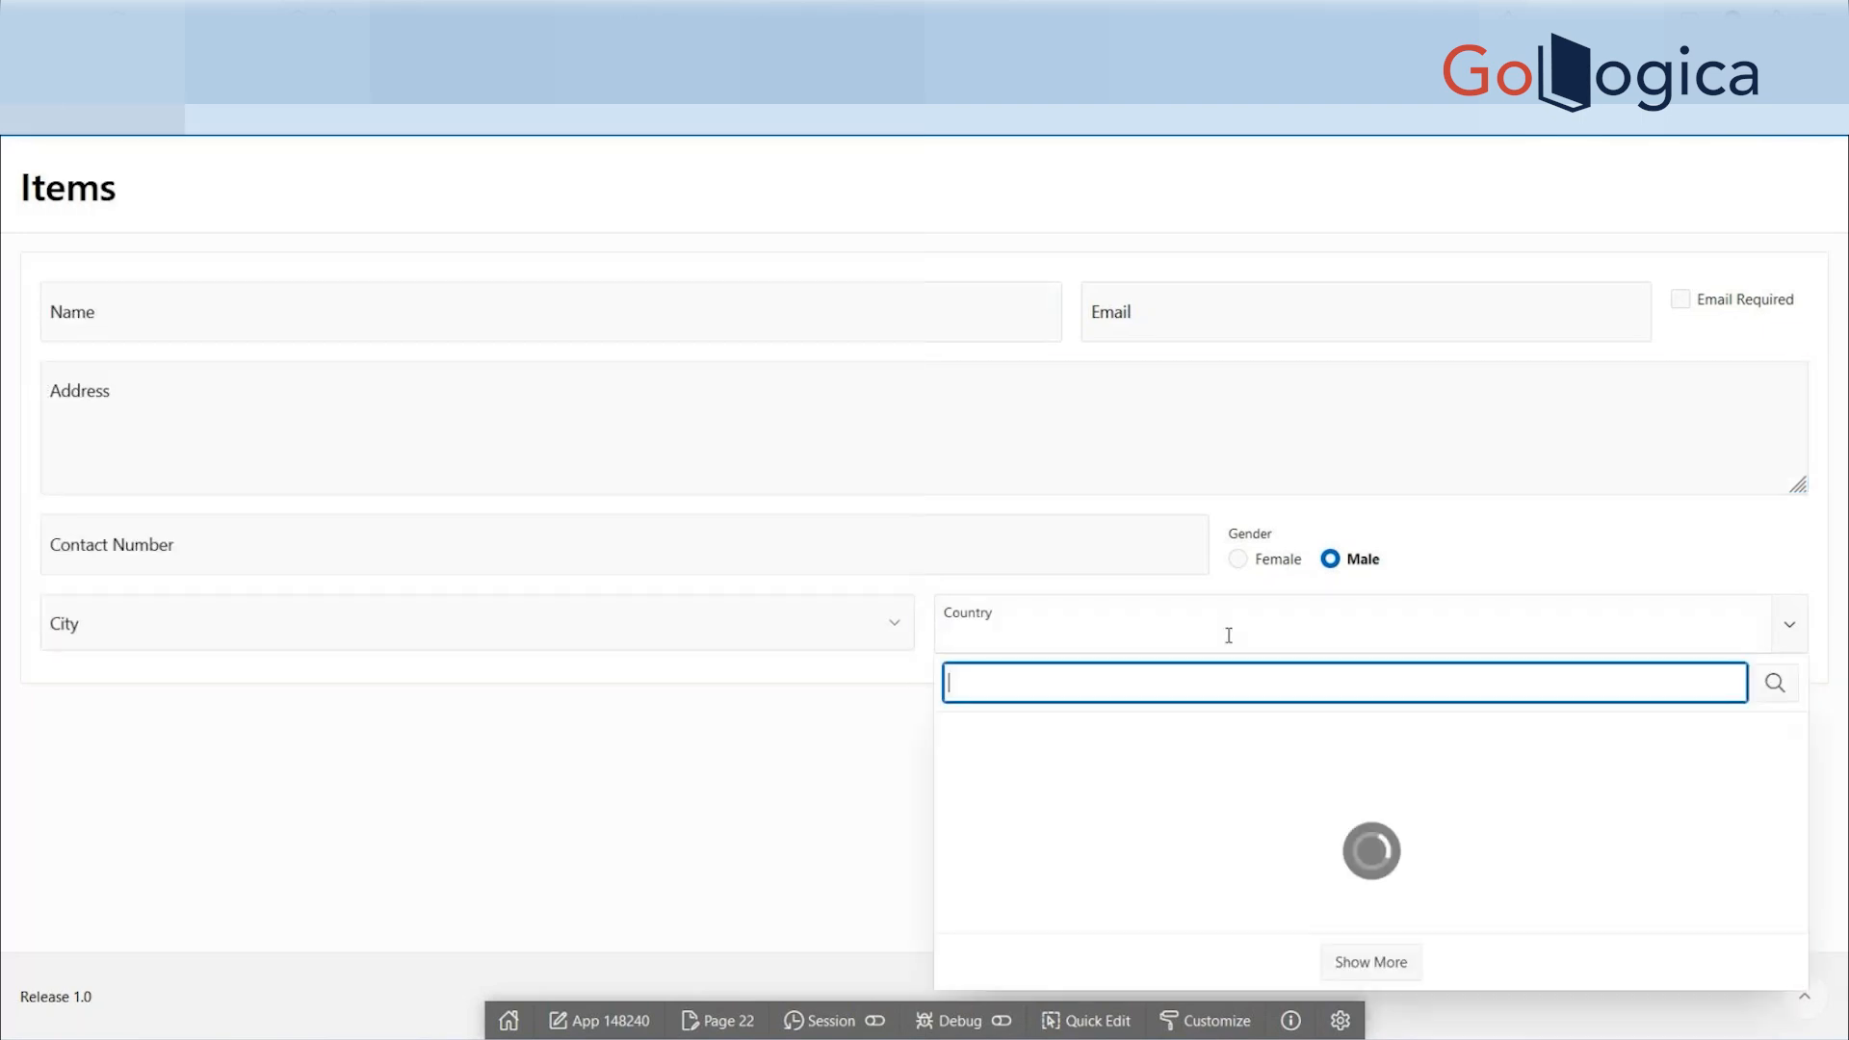
key("Escape")
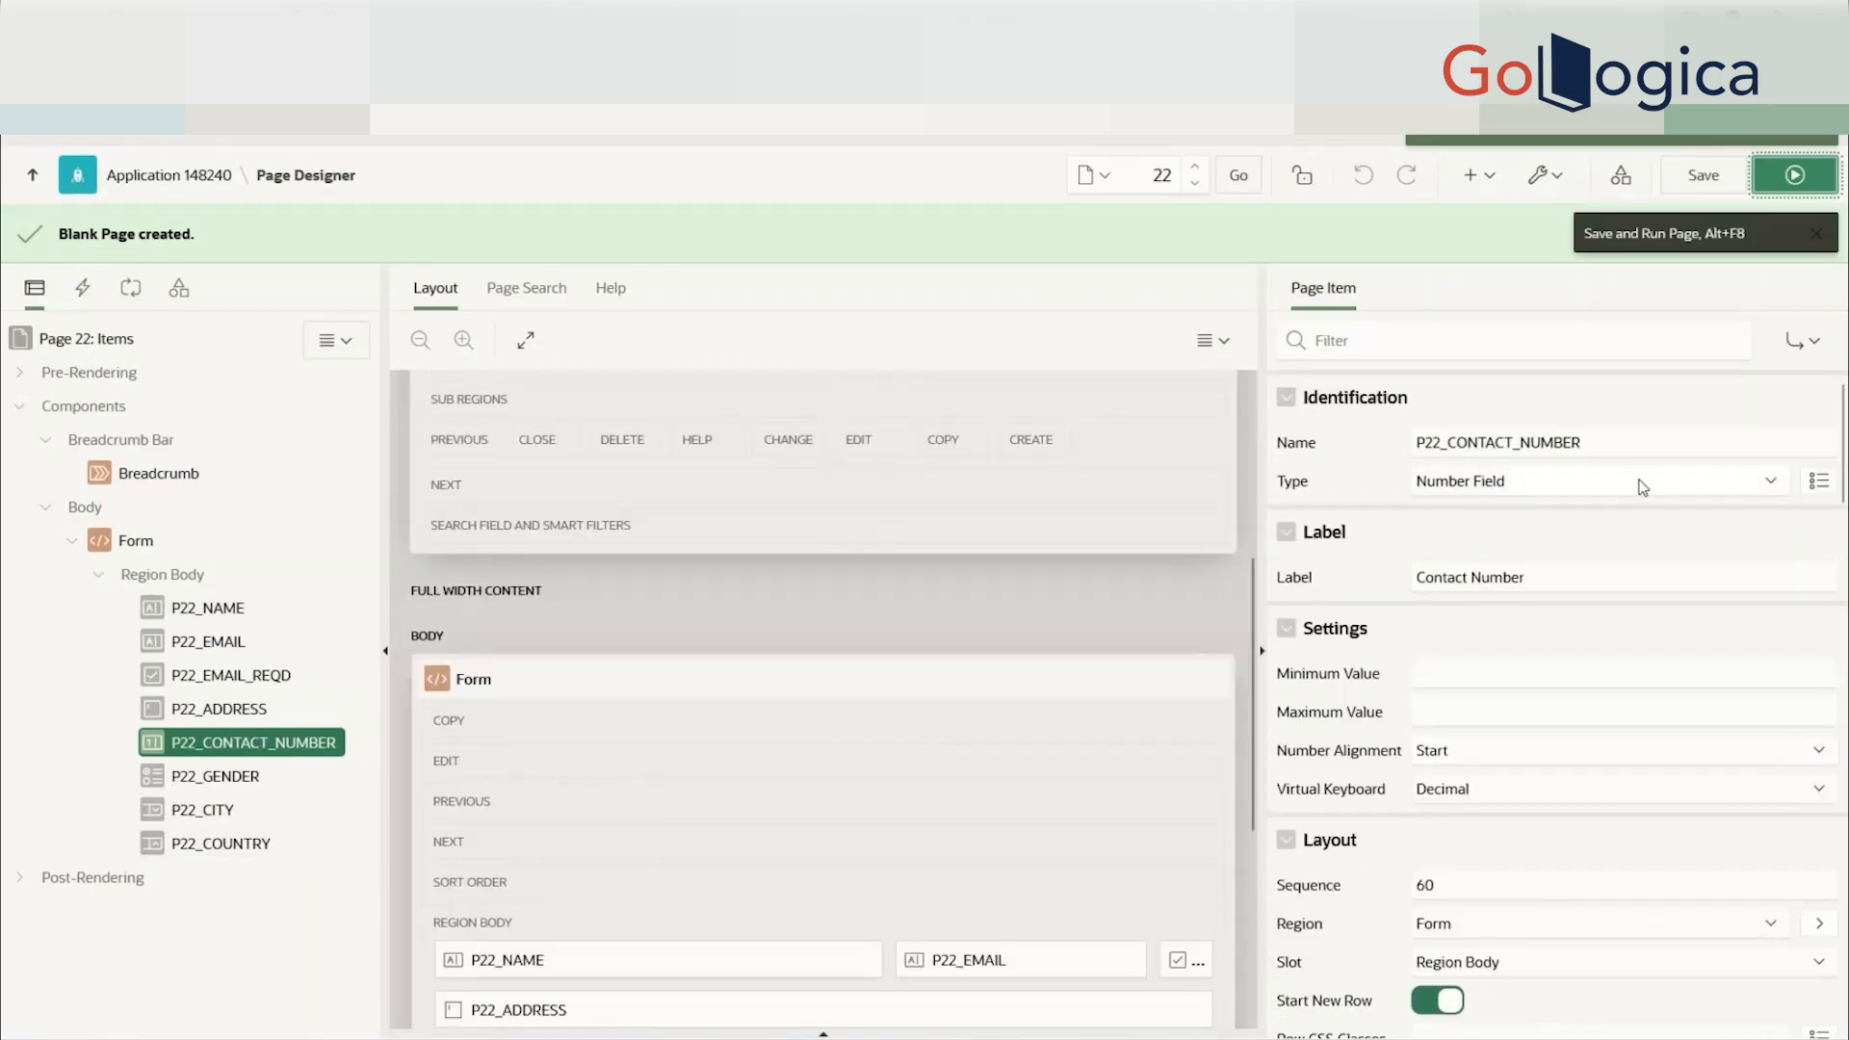
- Create a new page item in the Form region's body and look through the available item types
right_click(188, 575)
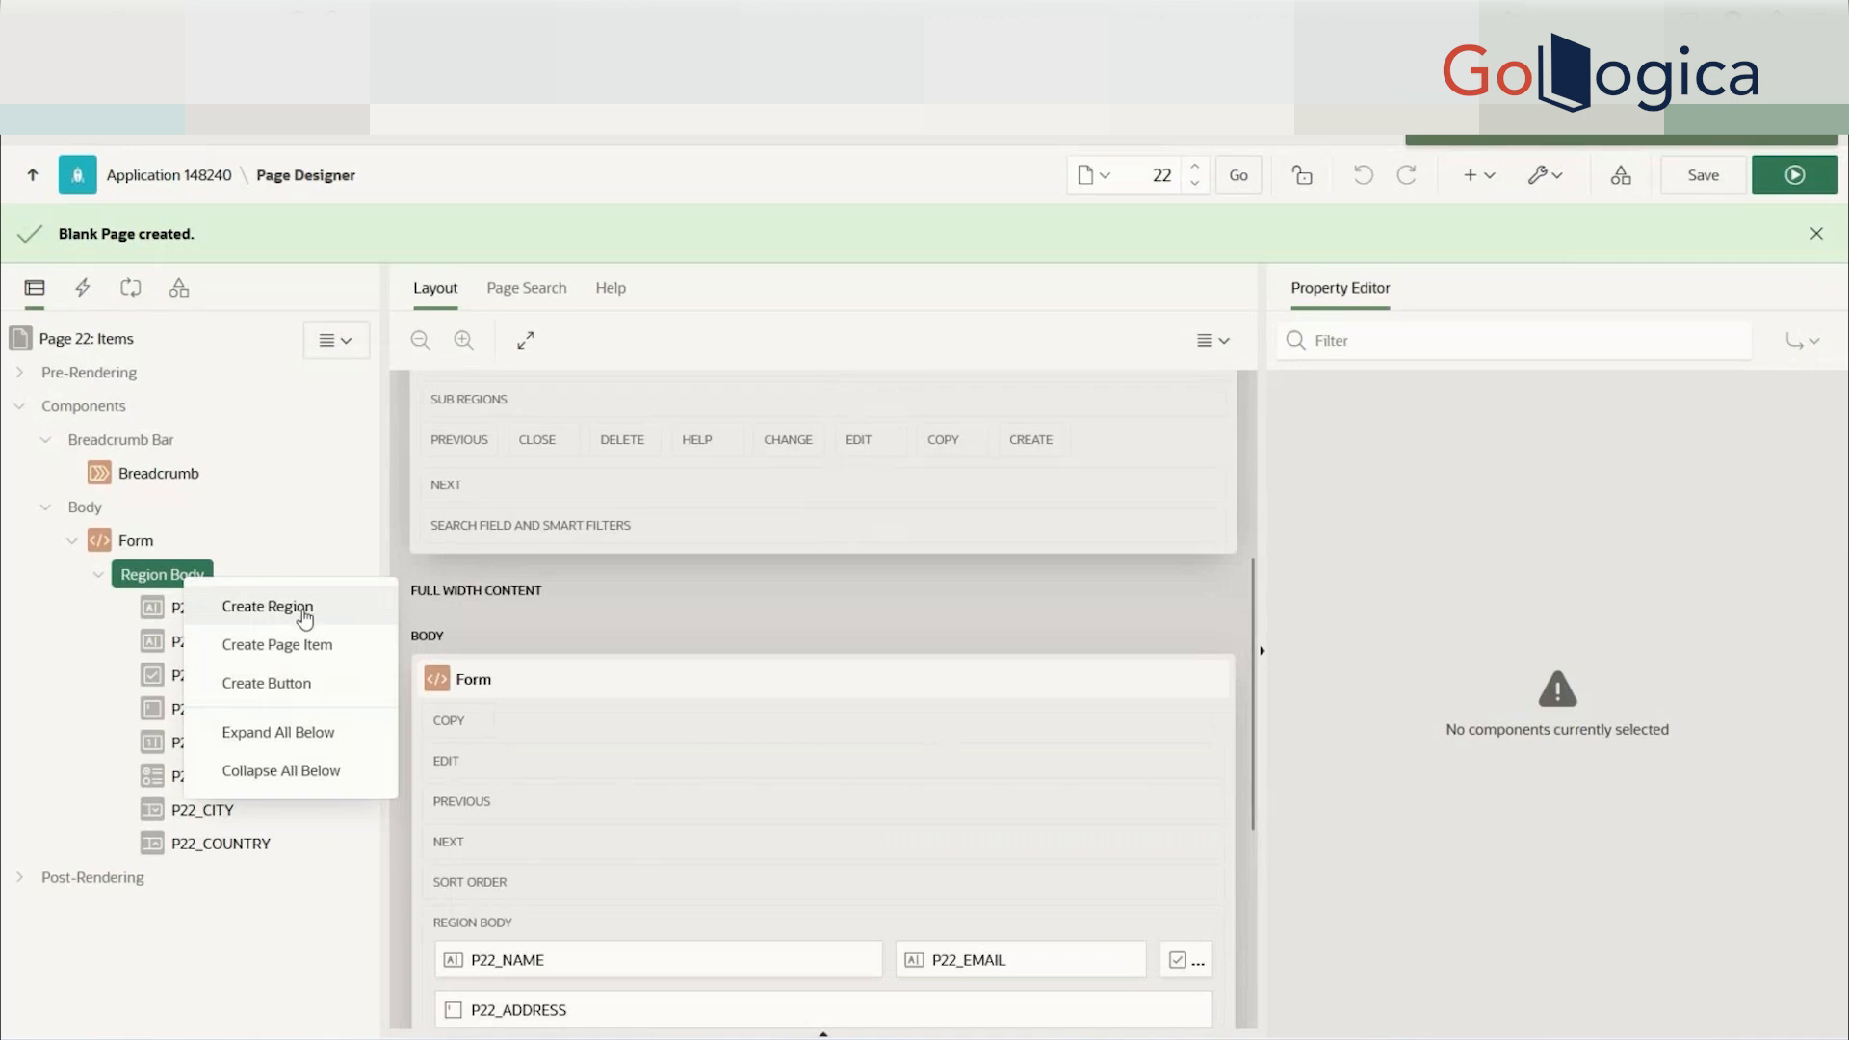
left_click(289, 645)
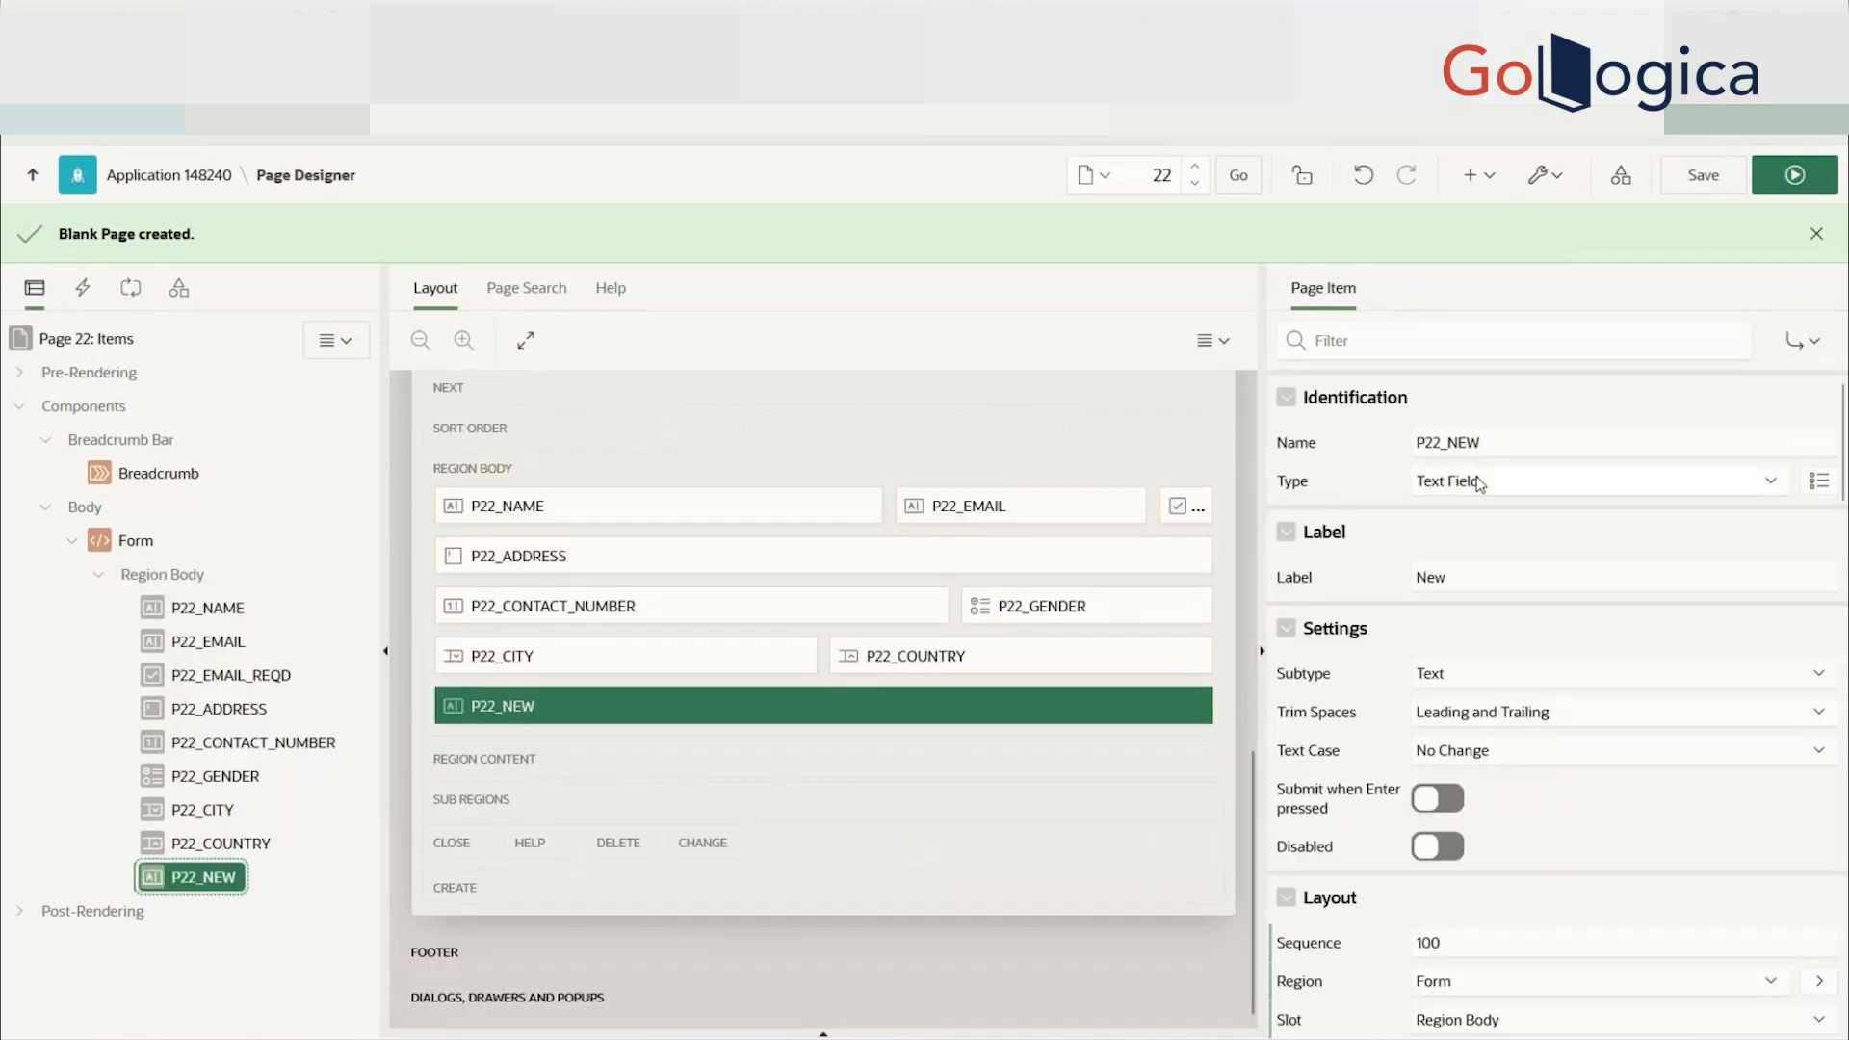
scroll(1553, 878, "down", 5)
scroll(1552, 878, "up", 5)
left_click(1529, 480)
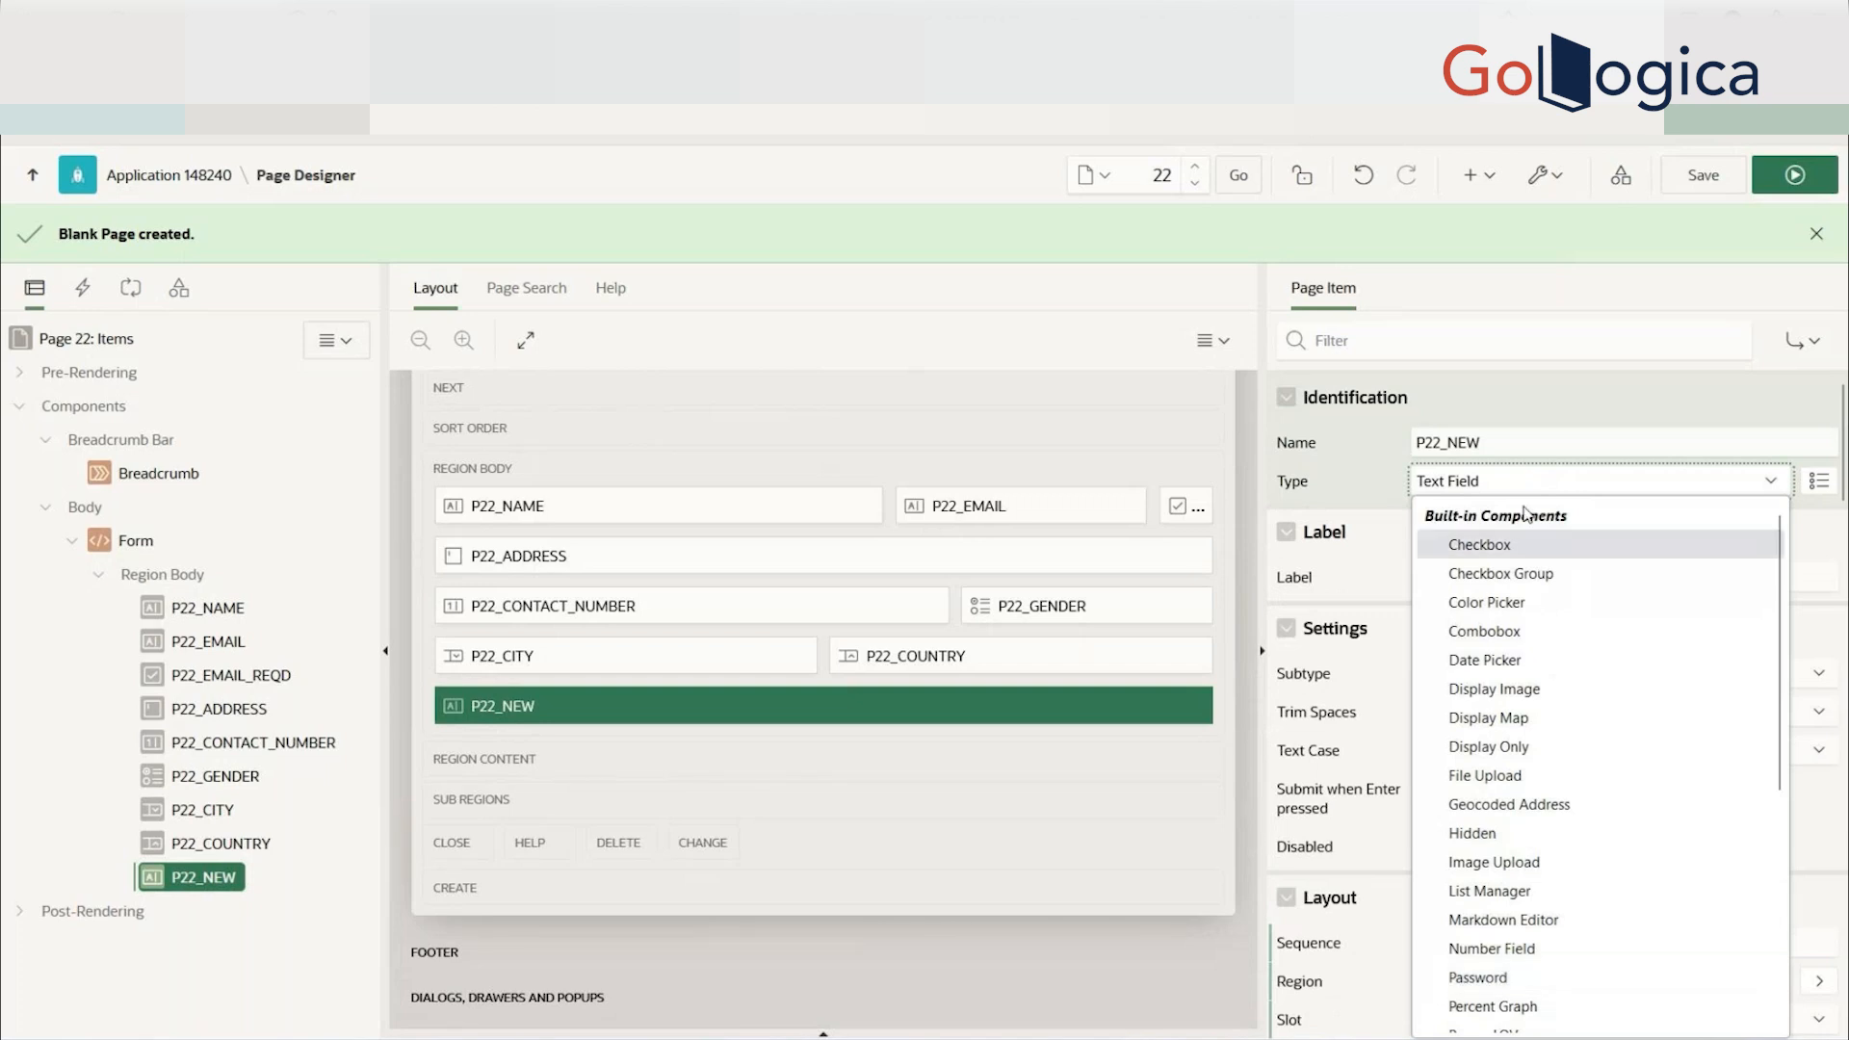
left_click(1439, 402)
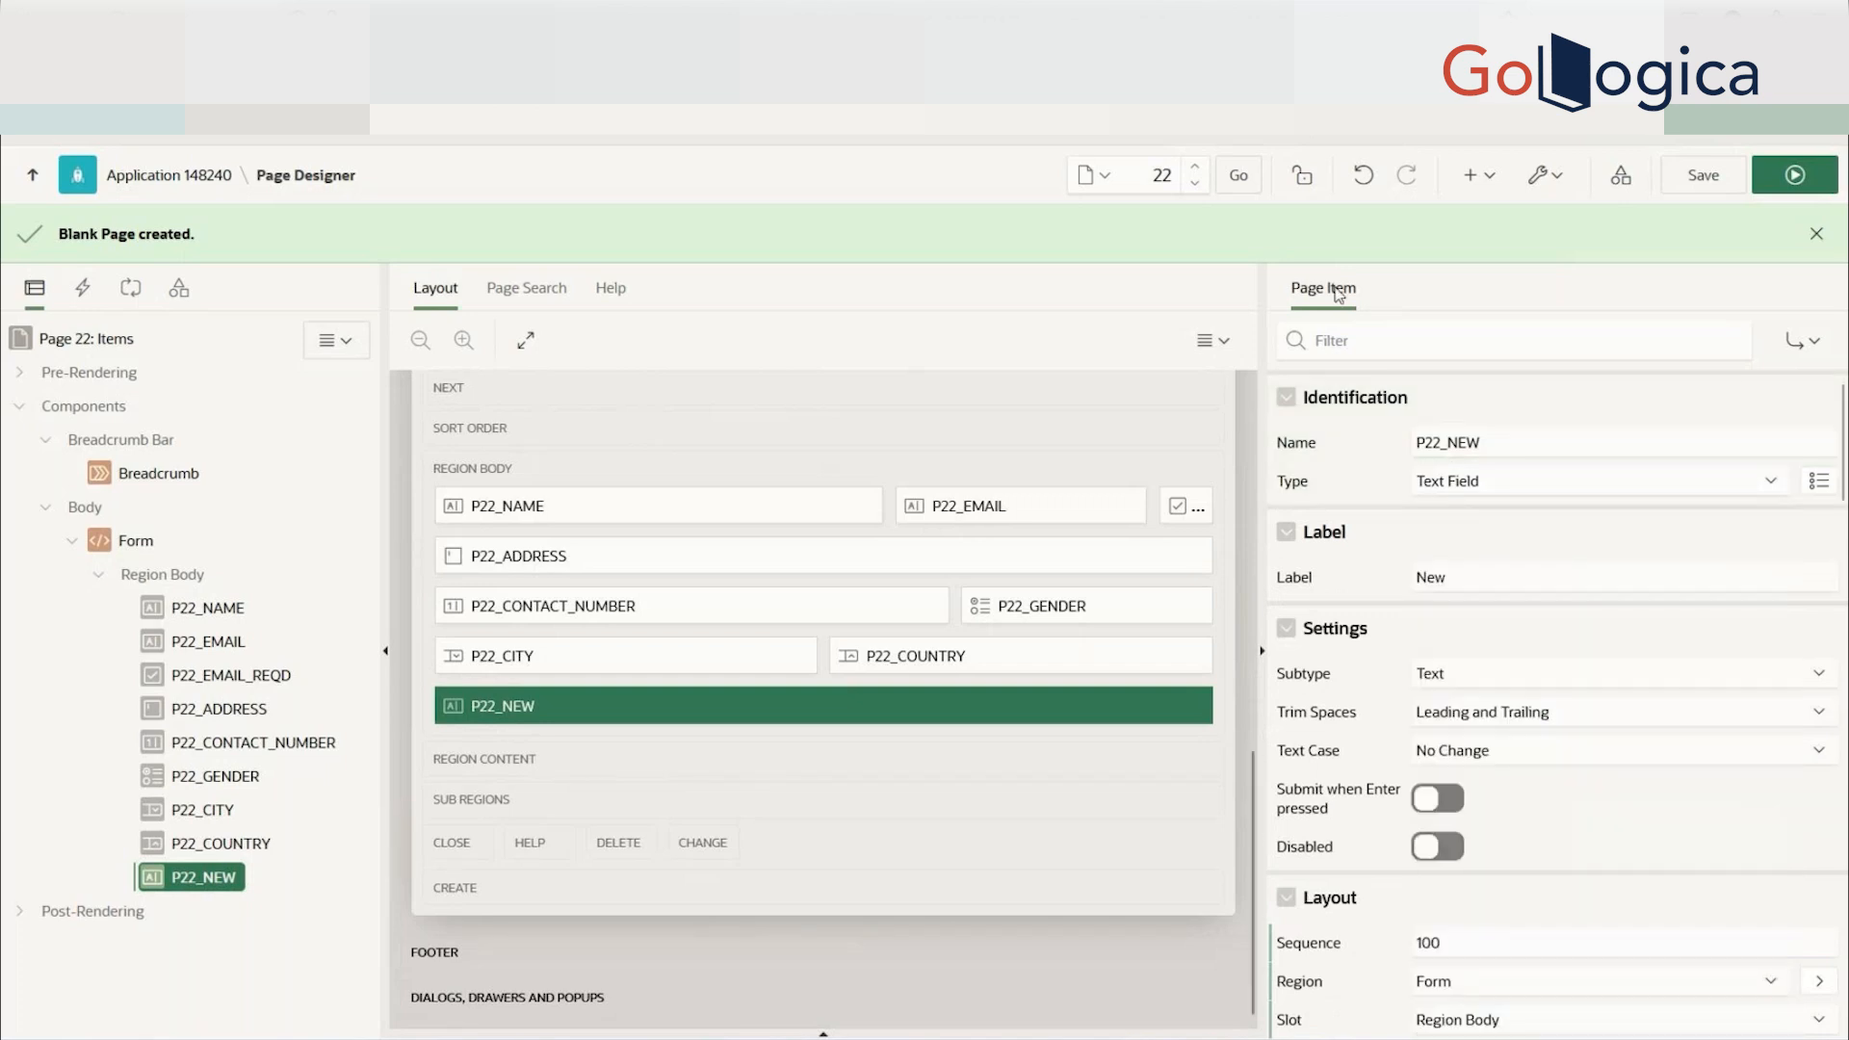
- Rename the new item to P22_DATE, save and run the page, discarding the form's unsaved entries, and check the Date field
left_click_drag(1445, 444, 1512, 446)
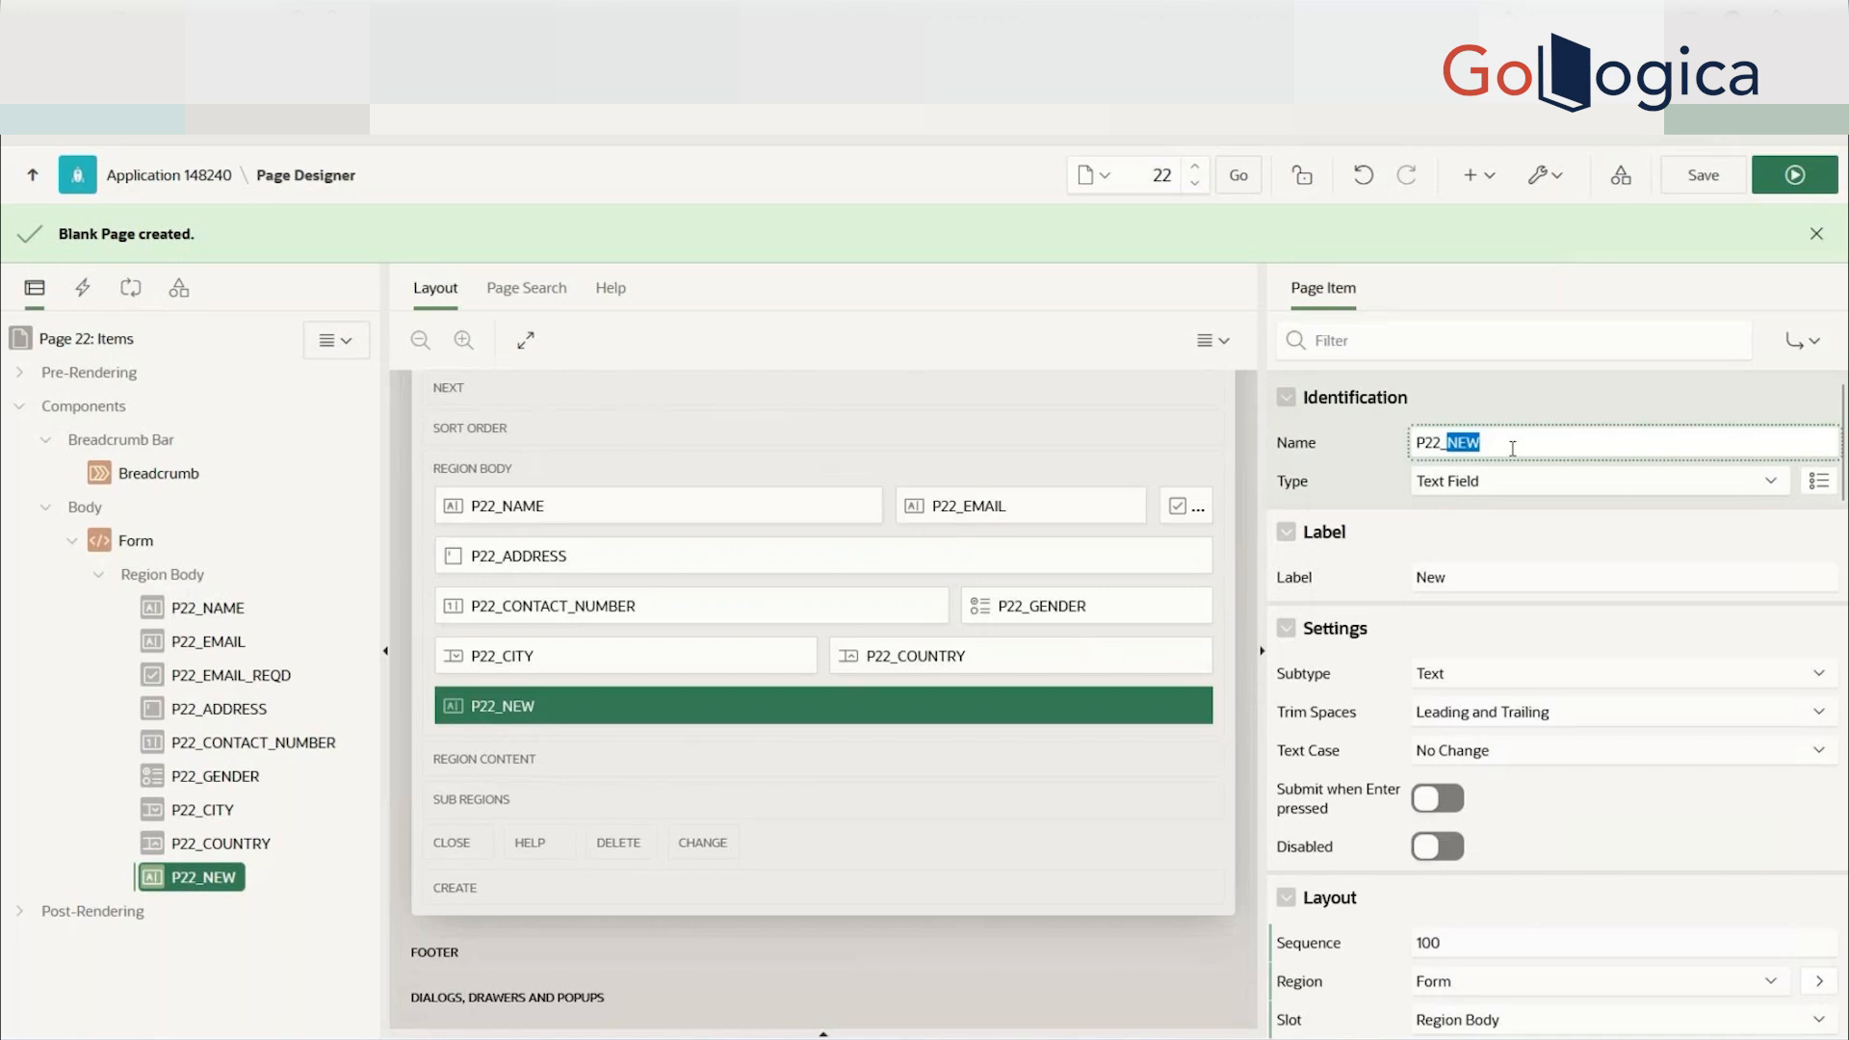
type("DATE")
left_click(1691, 181)
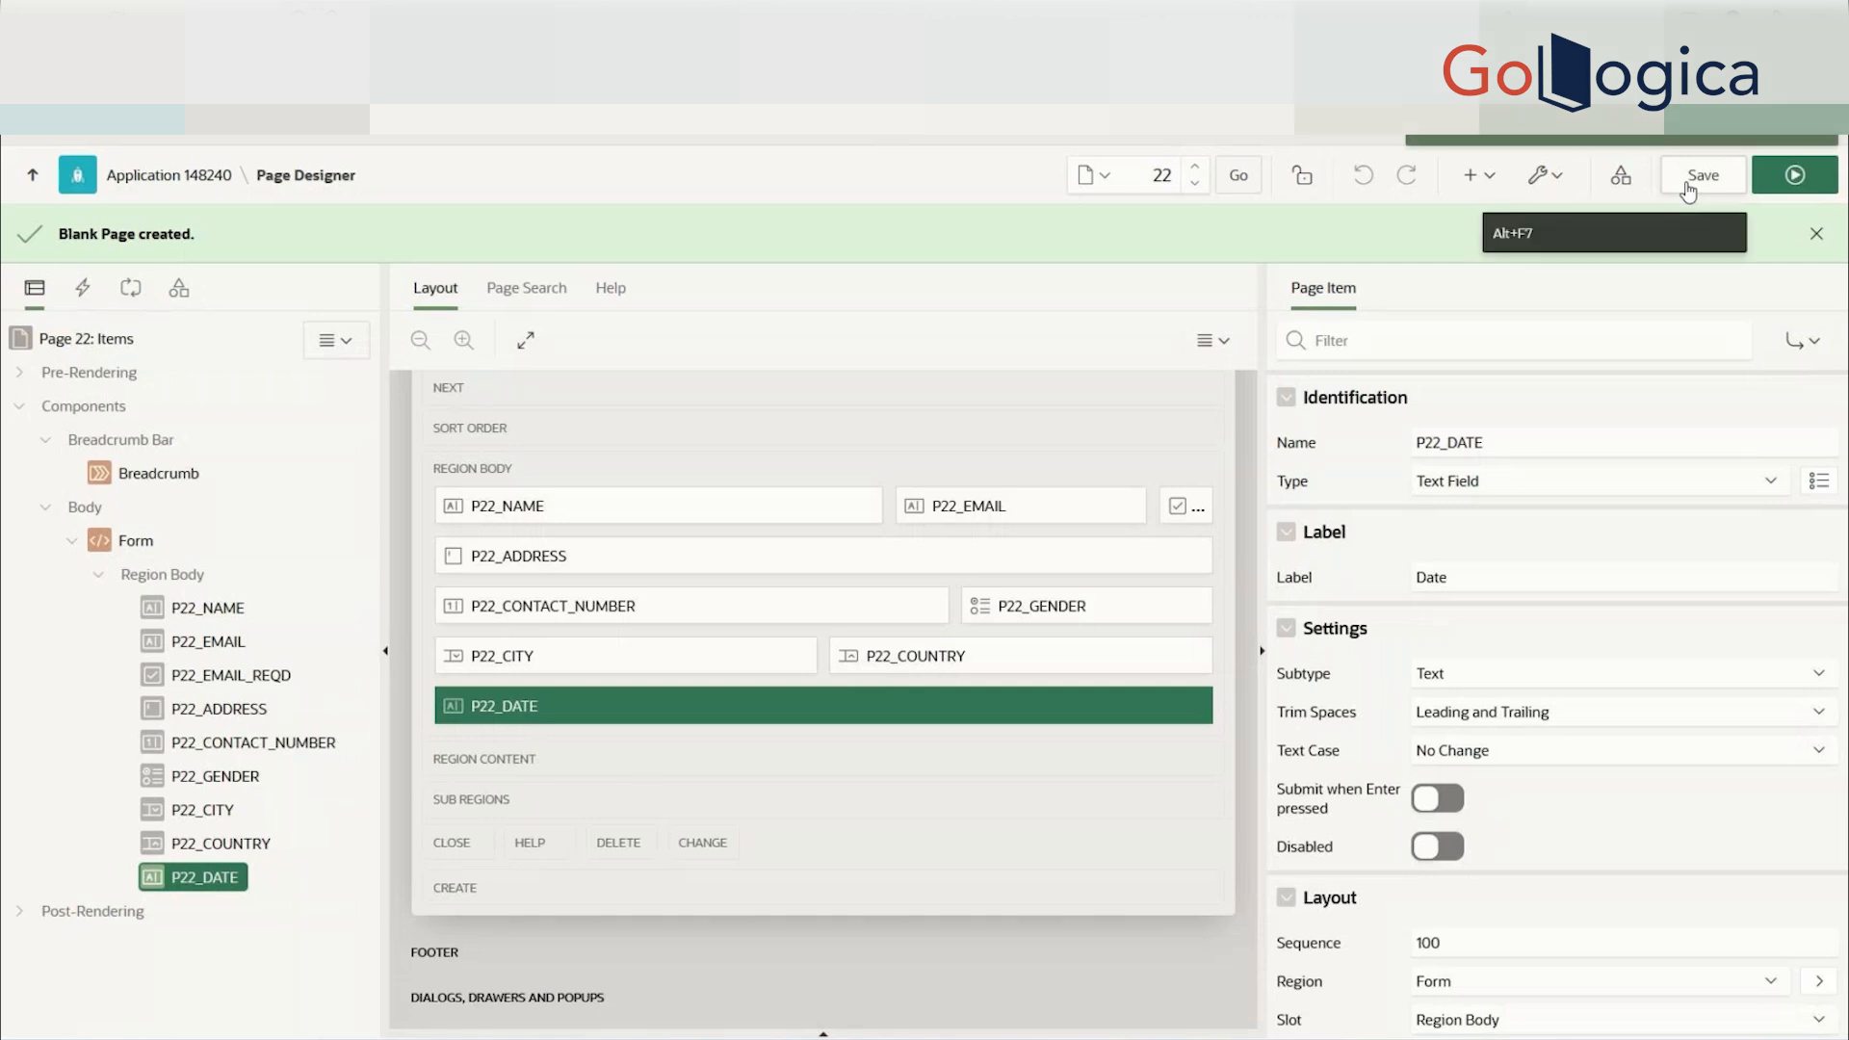
left_click(1795, 179)
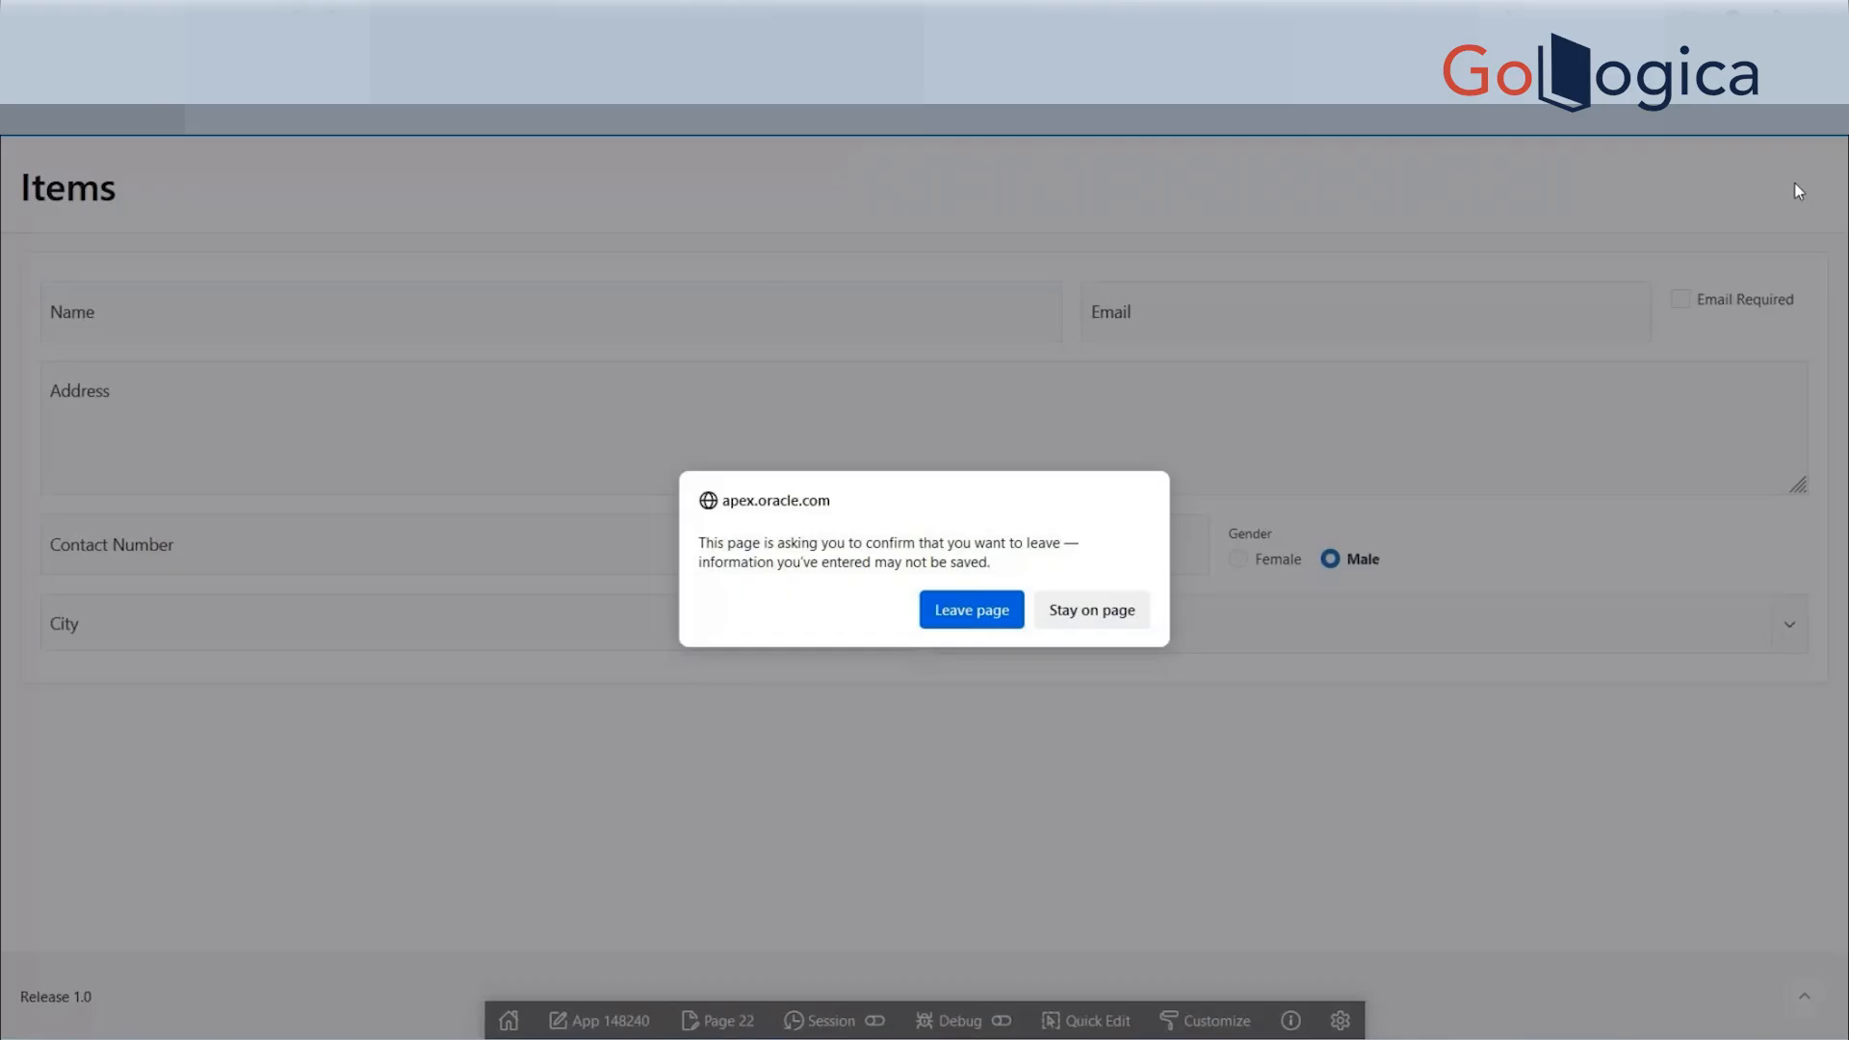
left_click(959, 602)
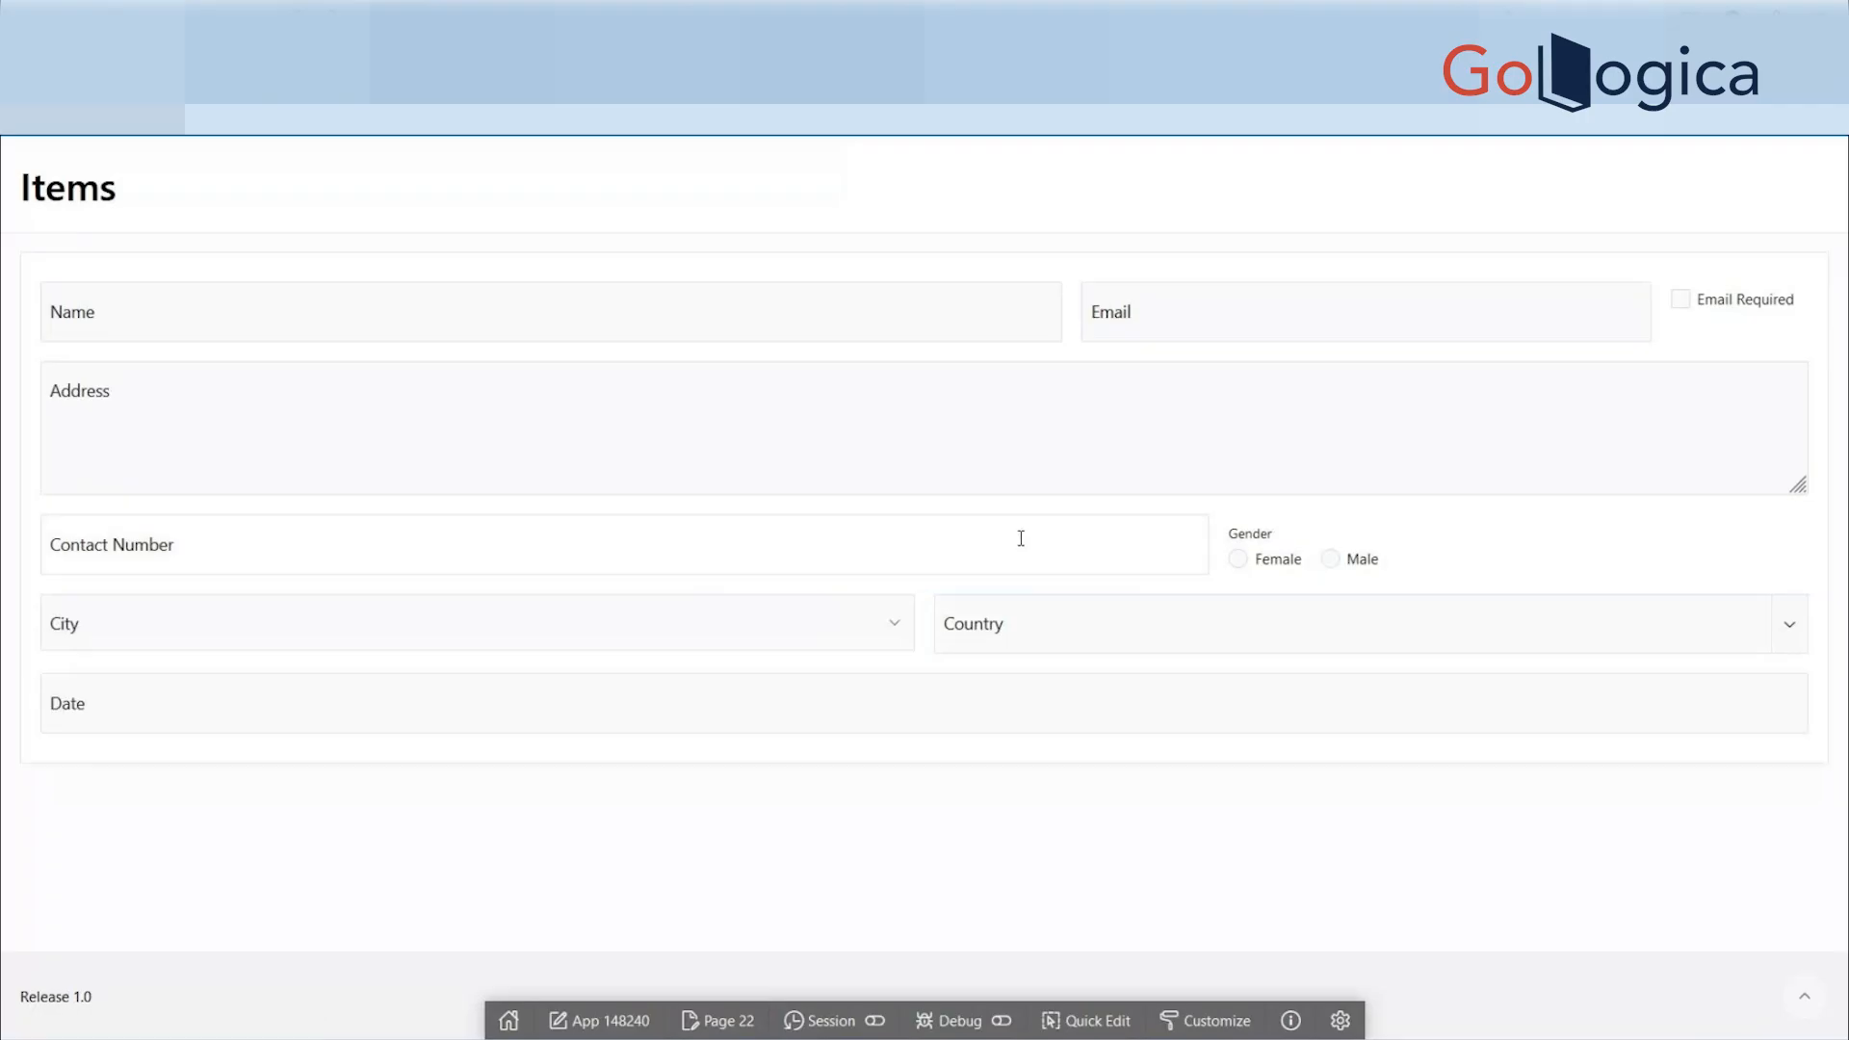
left_click(301, 729)
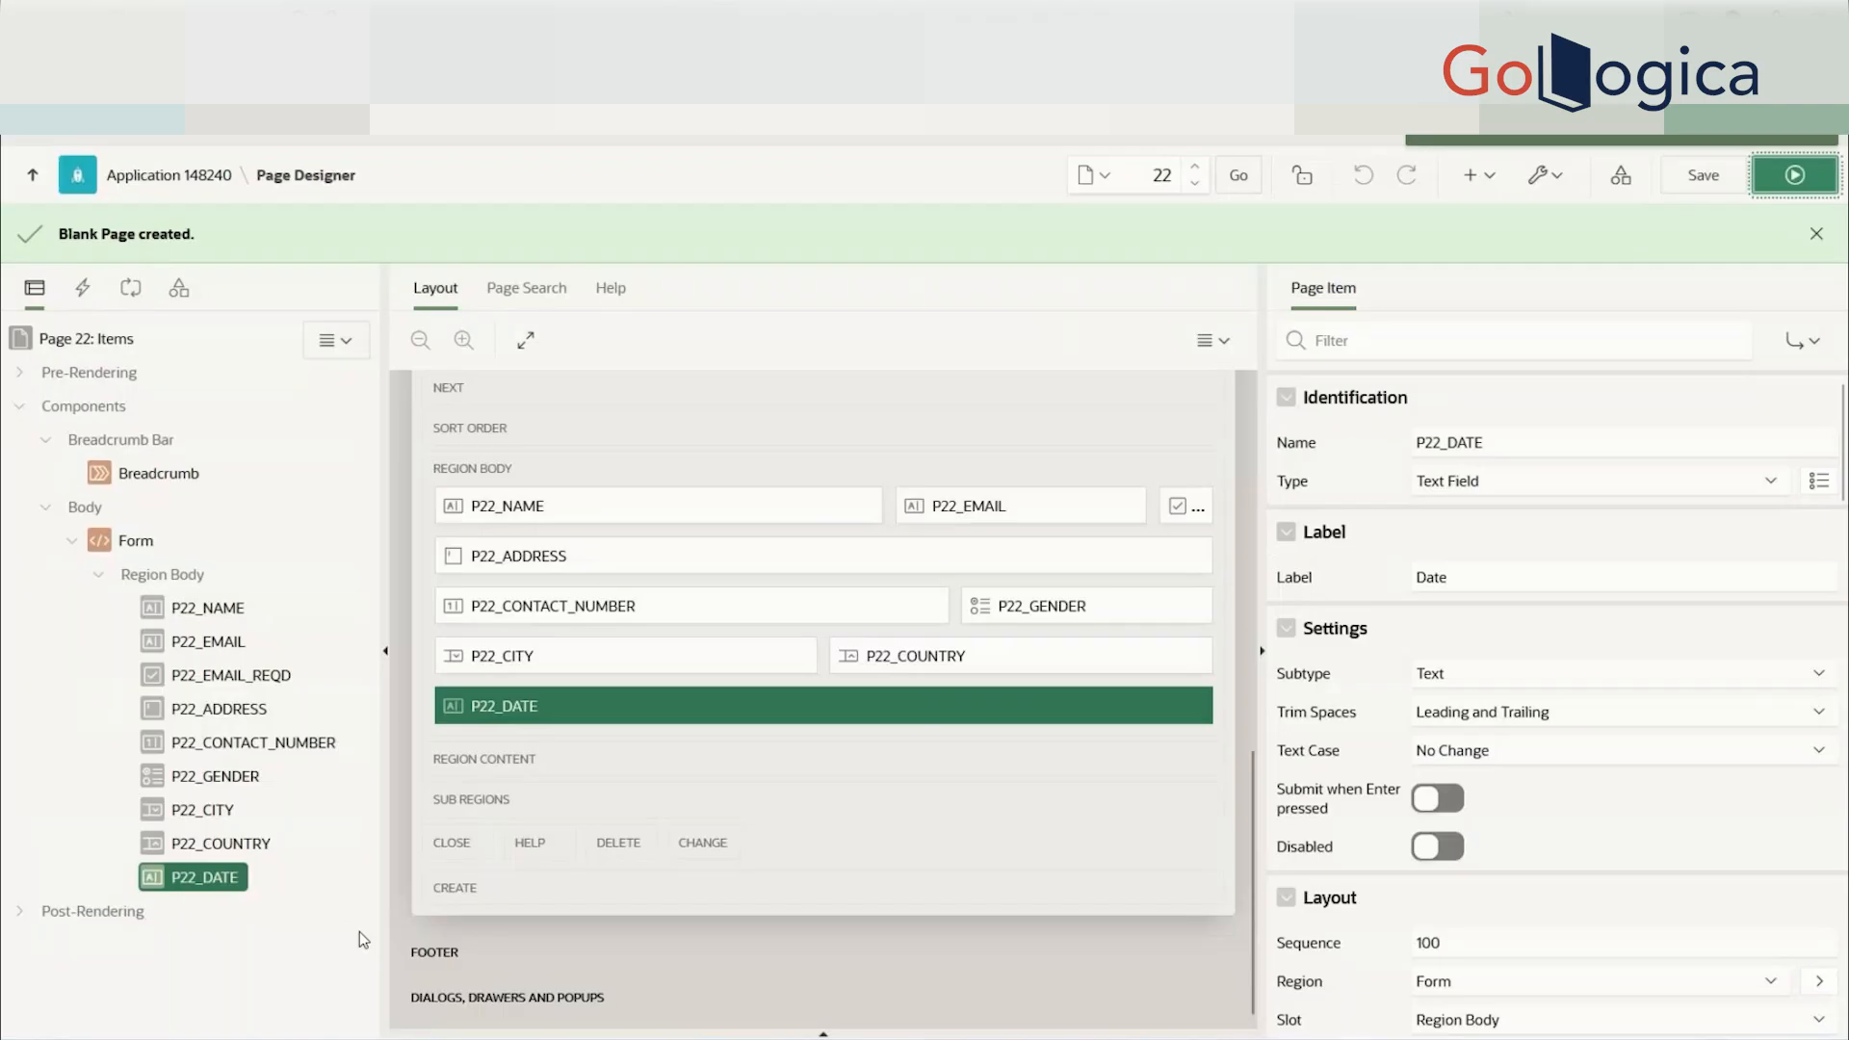
- Change the type of P22_DATE to Date Picker, save and run the page, and open the Date field's calendar
left_click(1594, 480)
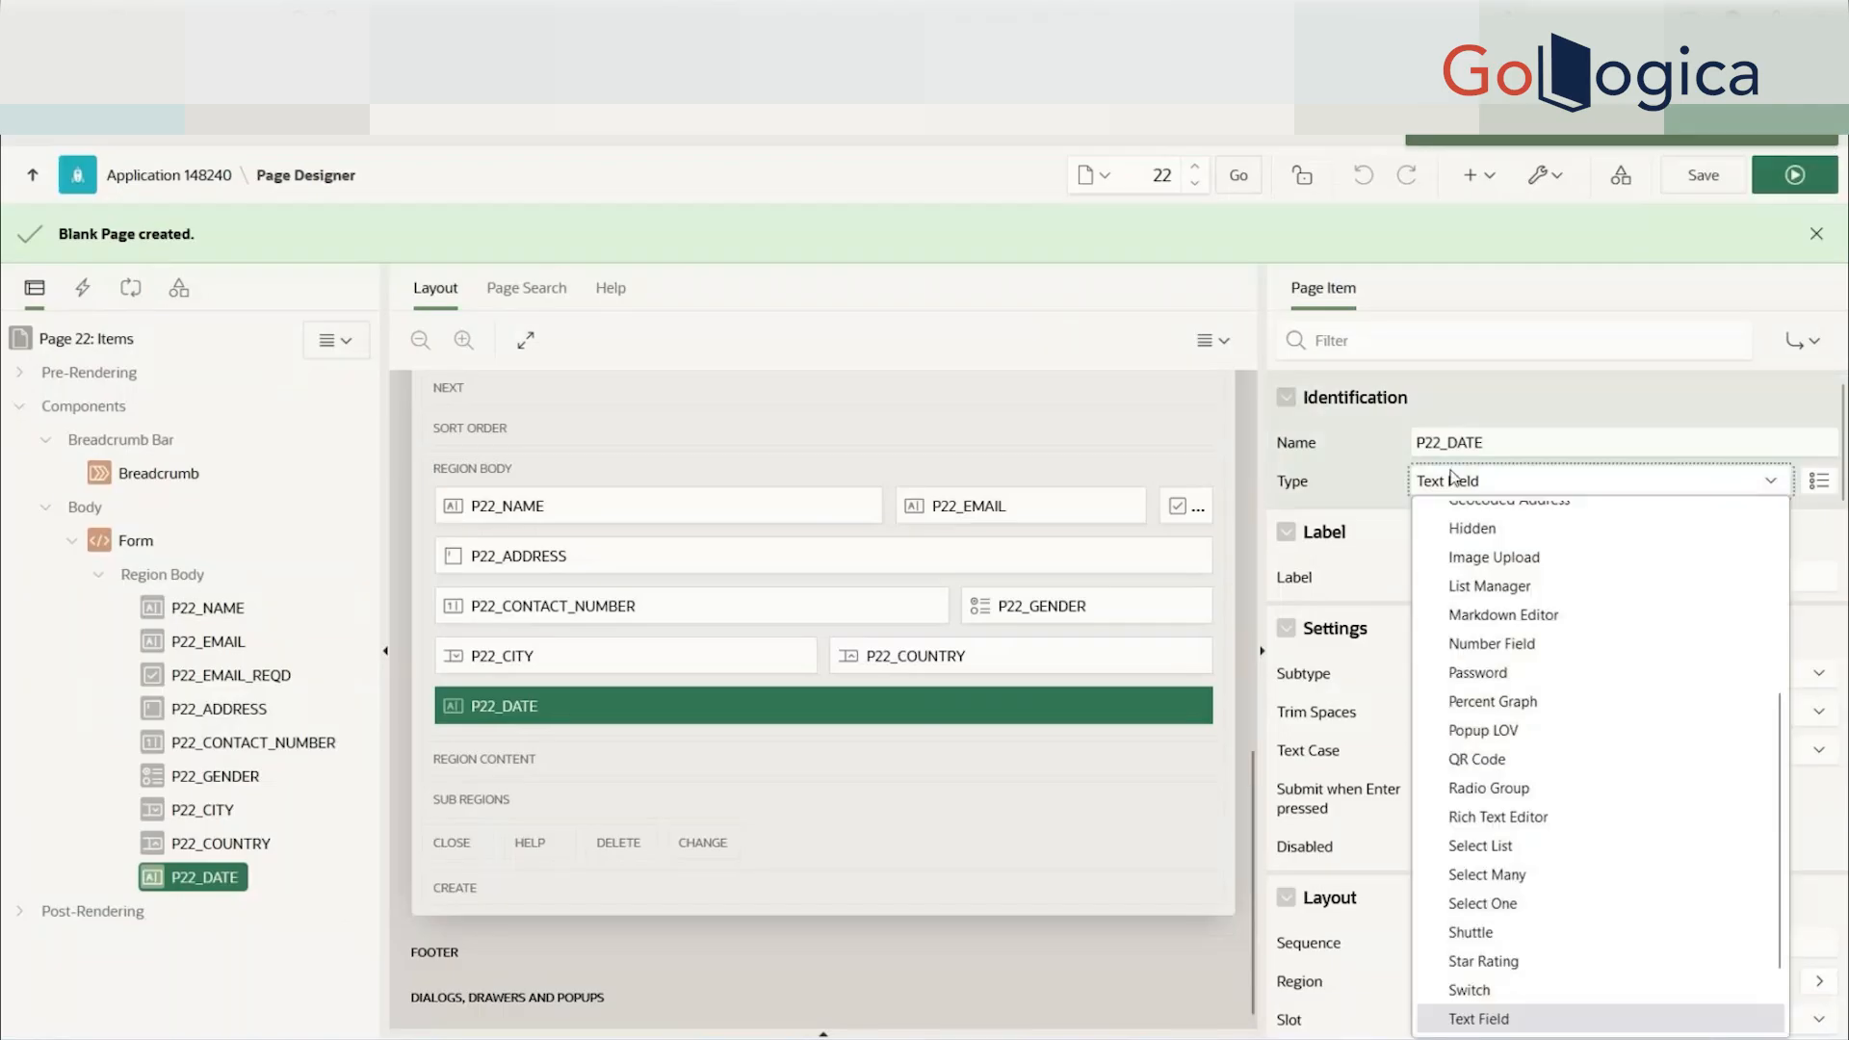
scroll(1593, 781, "up", 5)
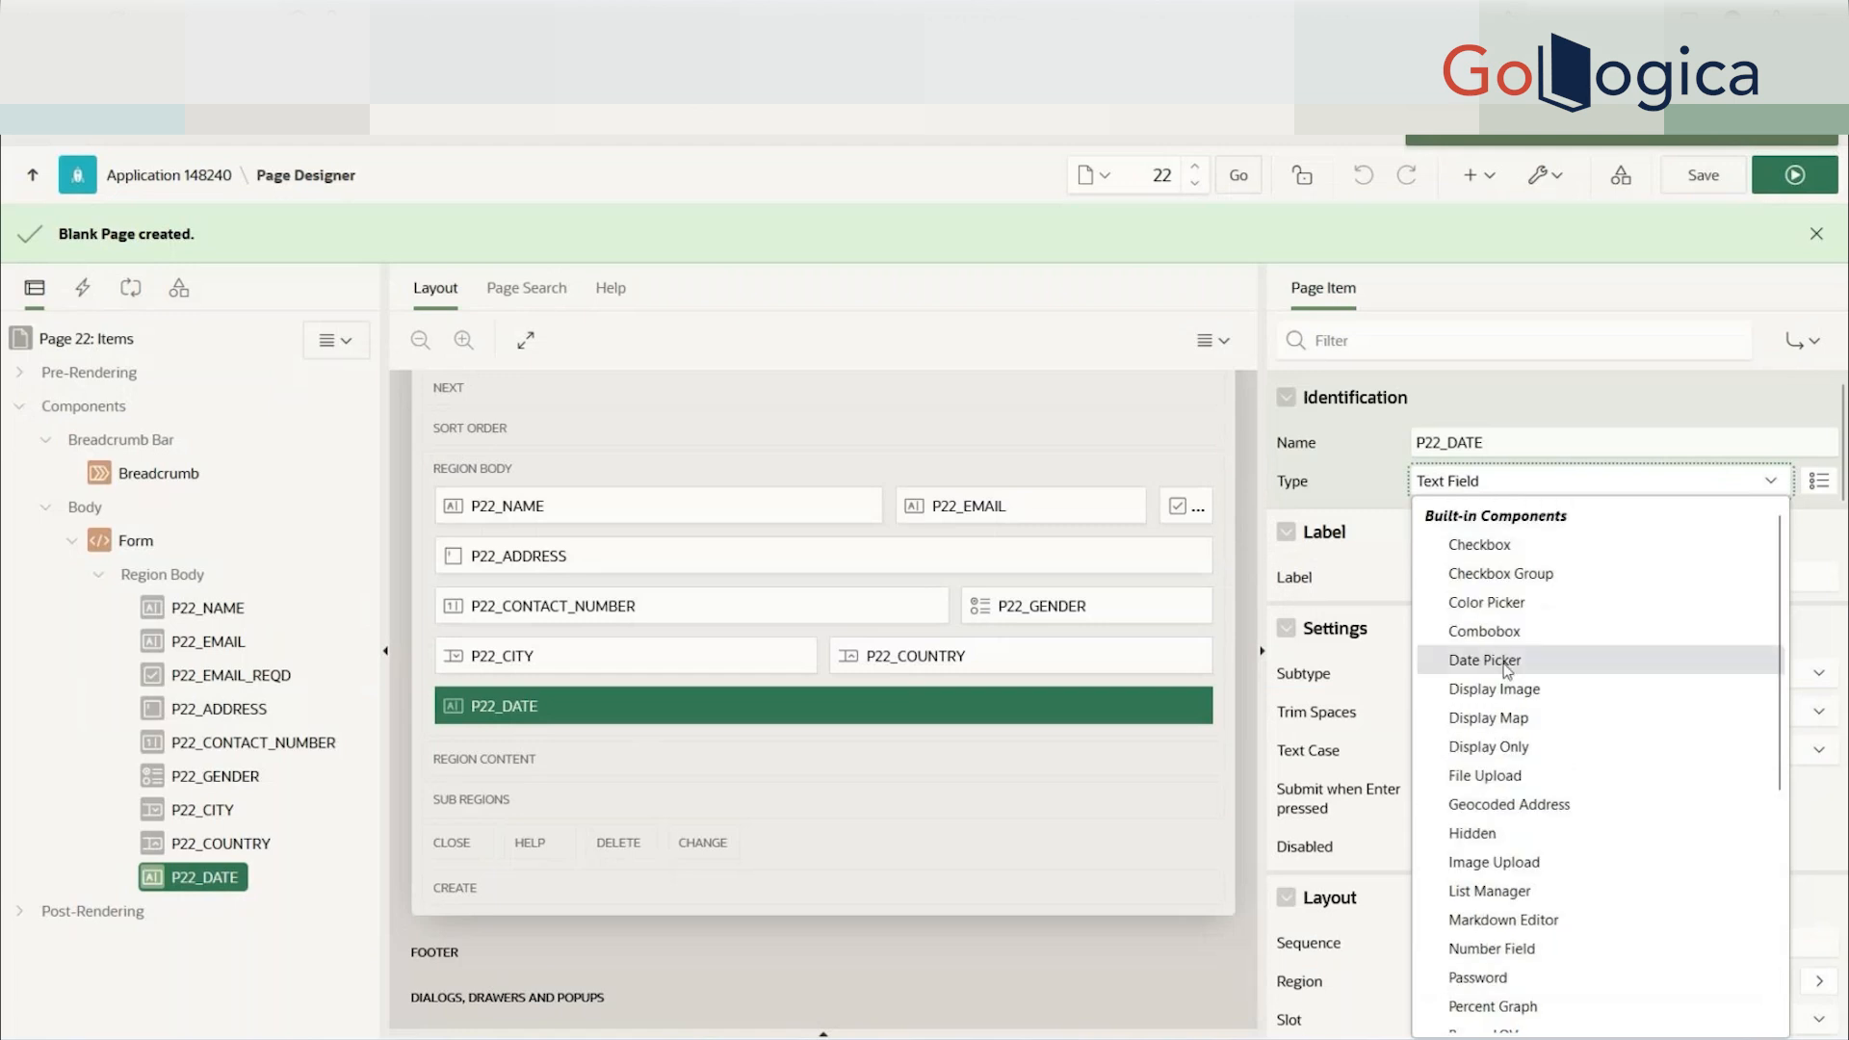
left_click(1540, 659)
left_click(1701, 175)
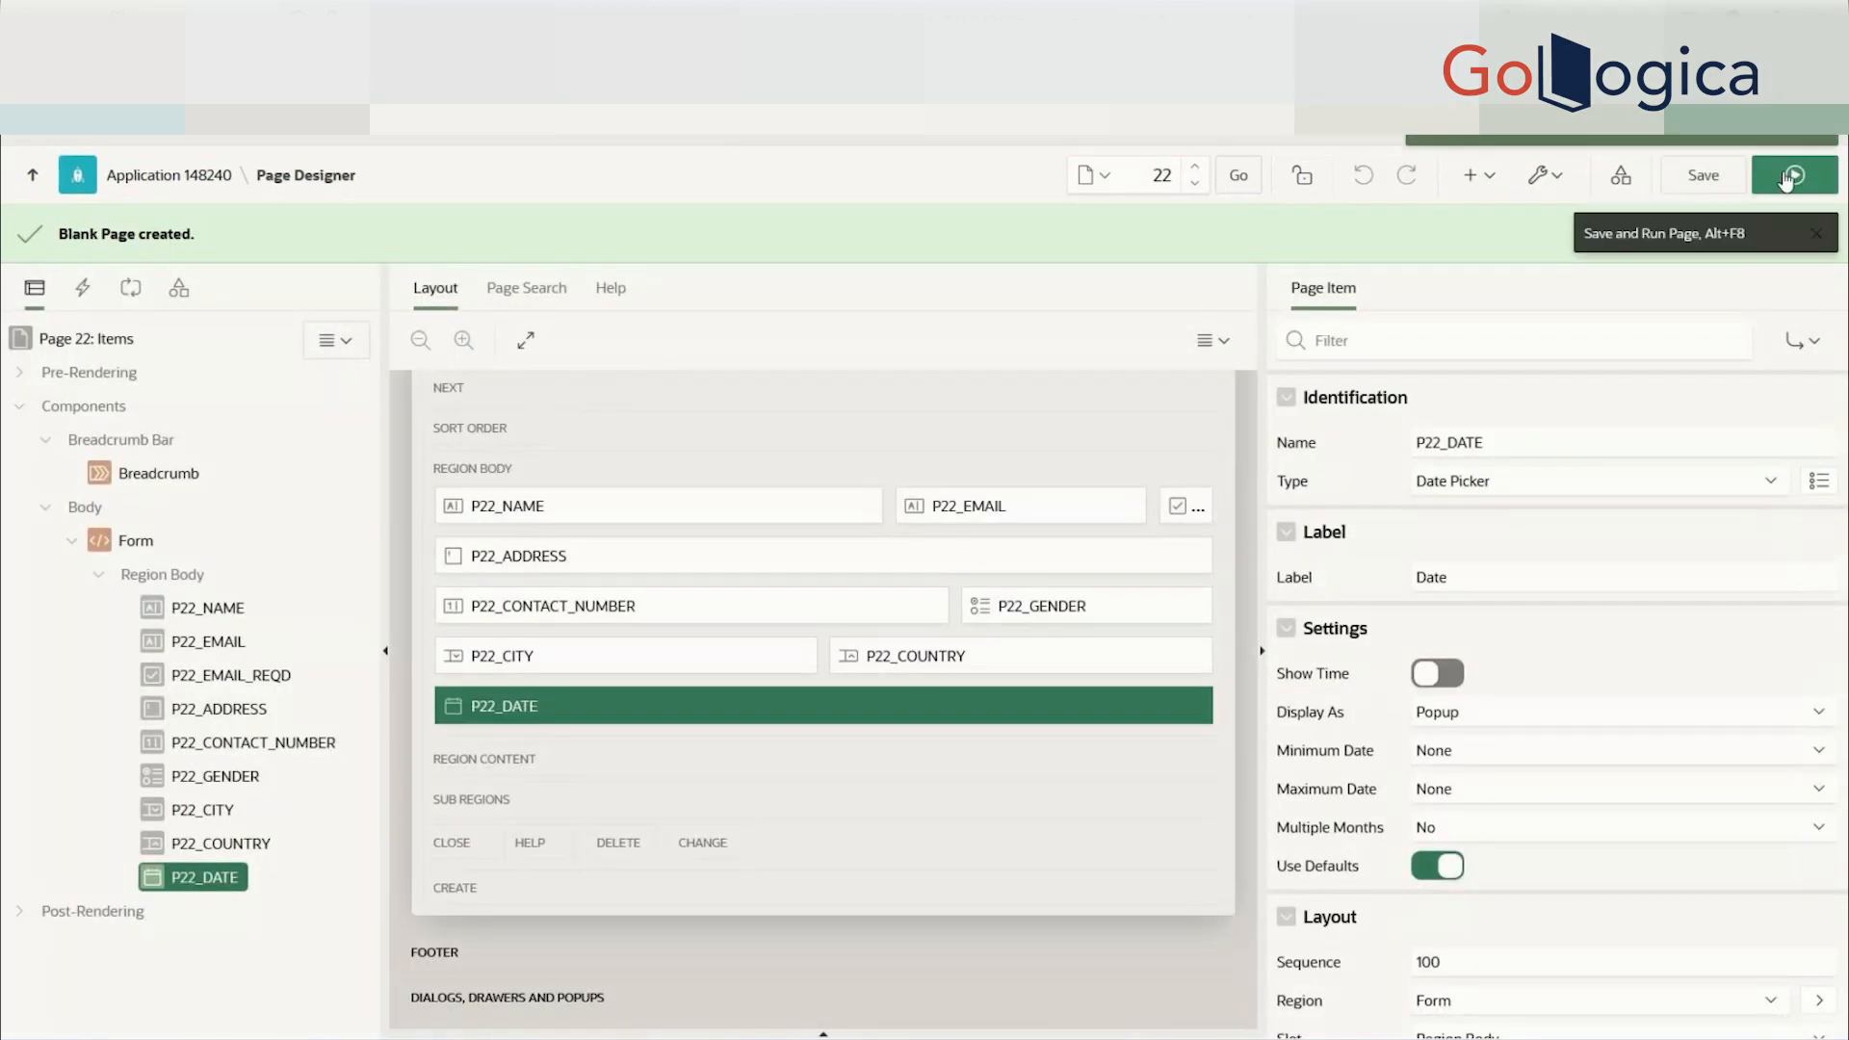
left_click(1789, 176)
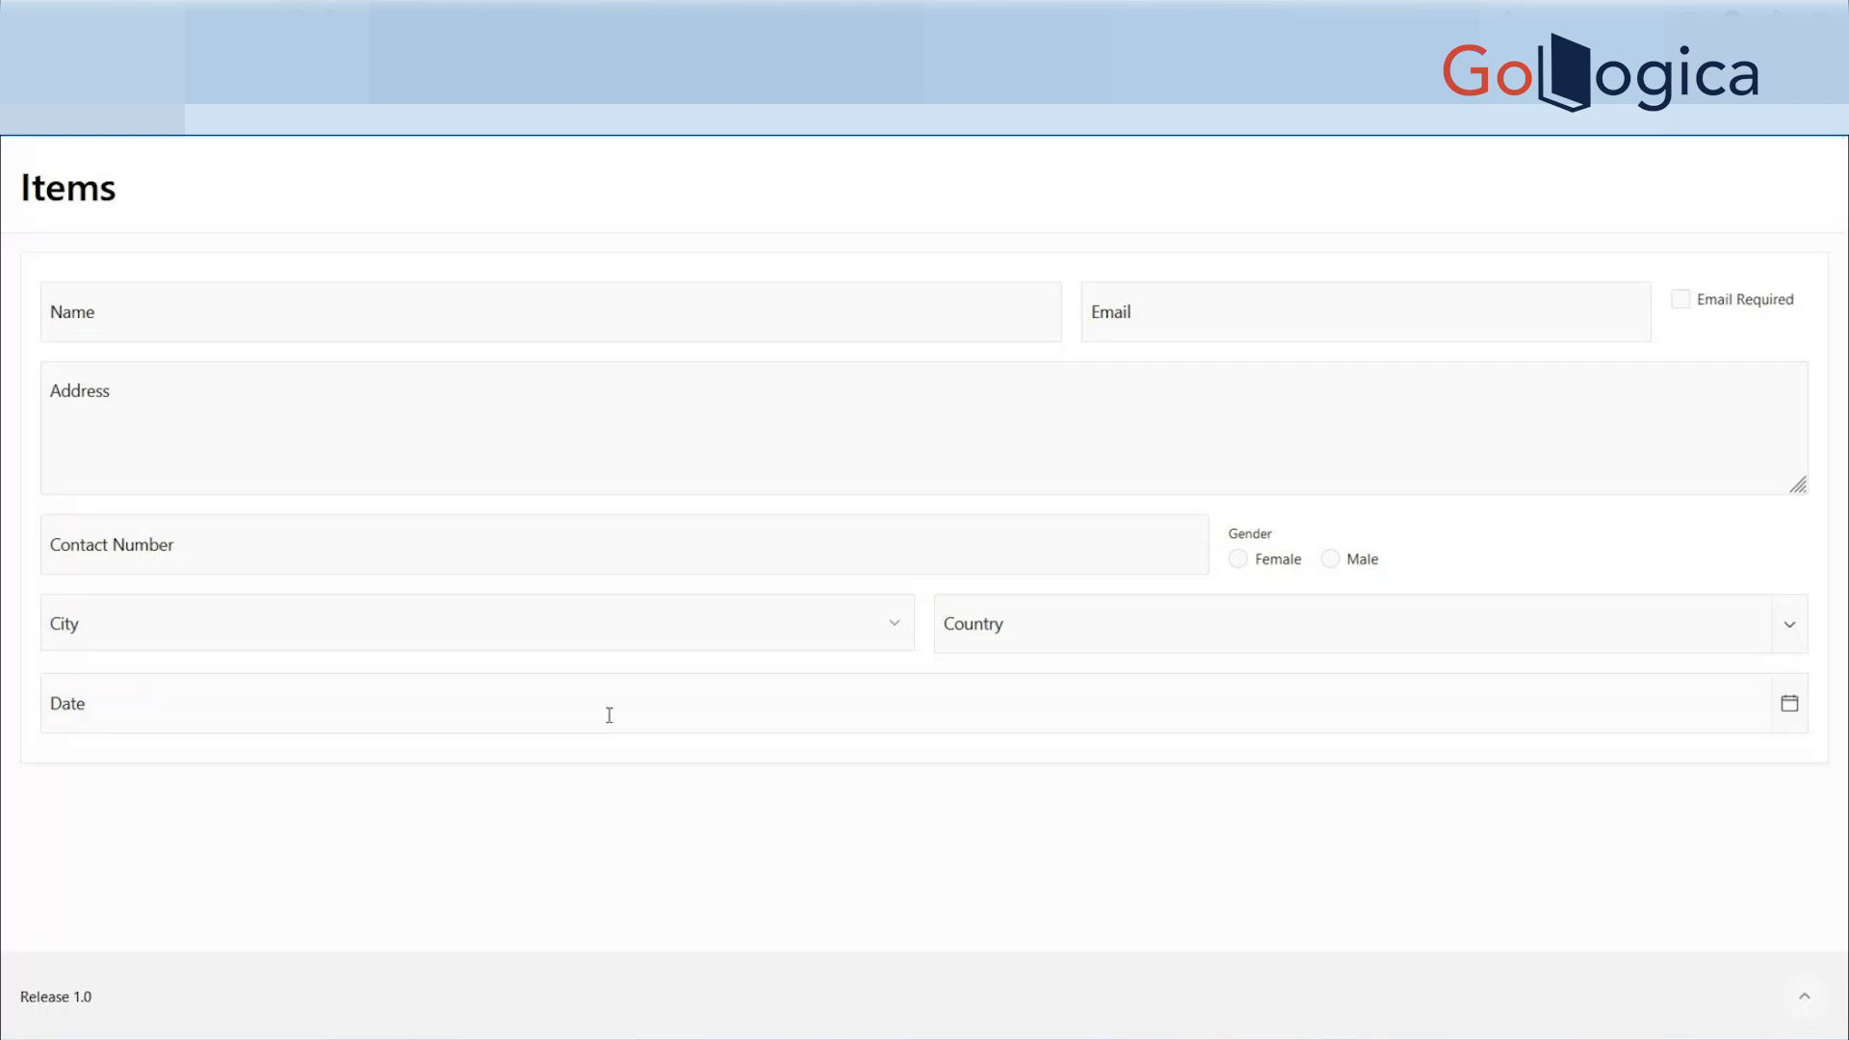
left_click(1791, 708)
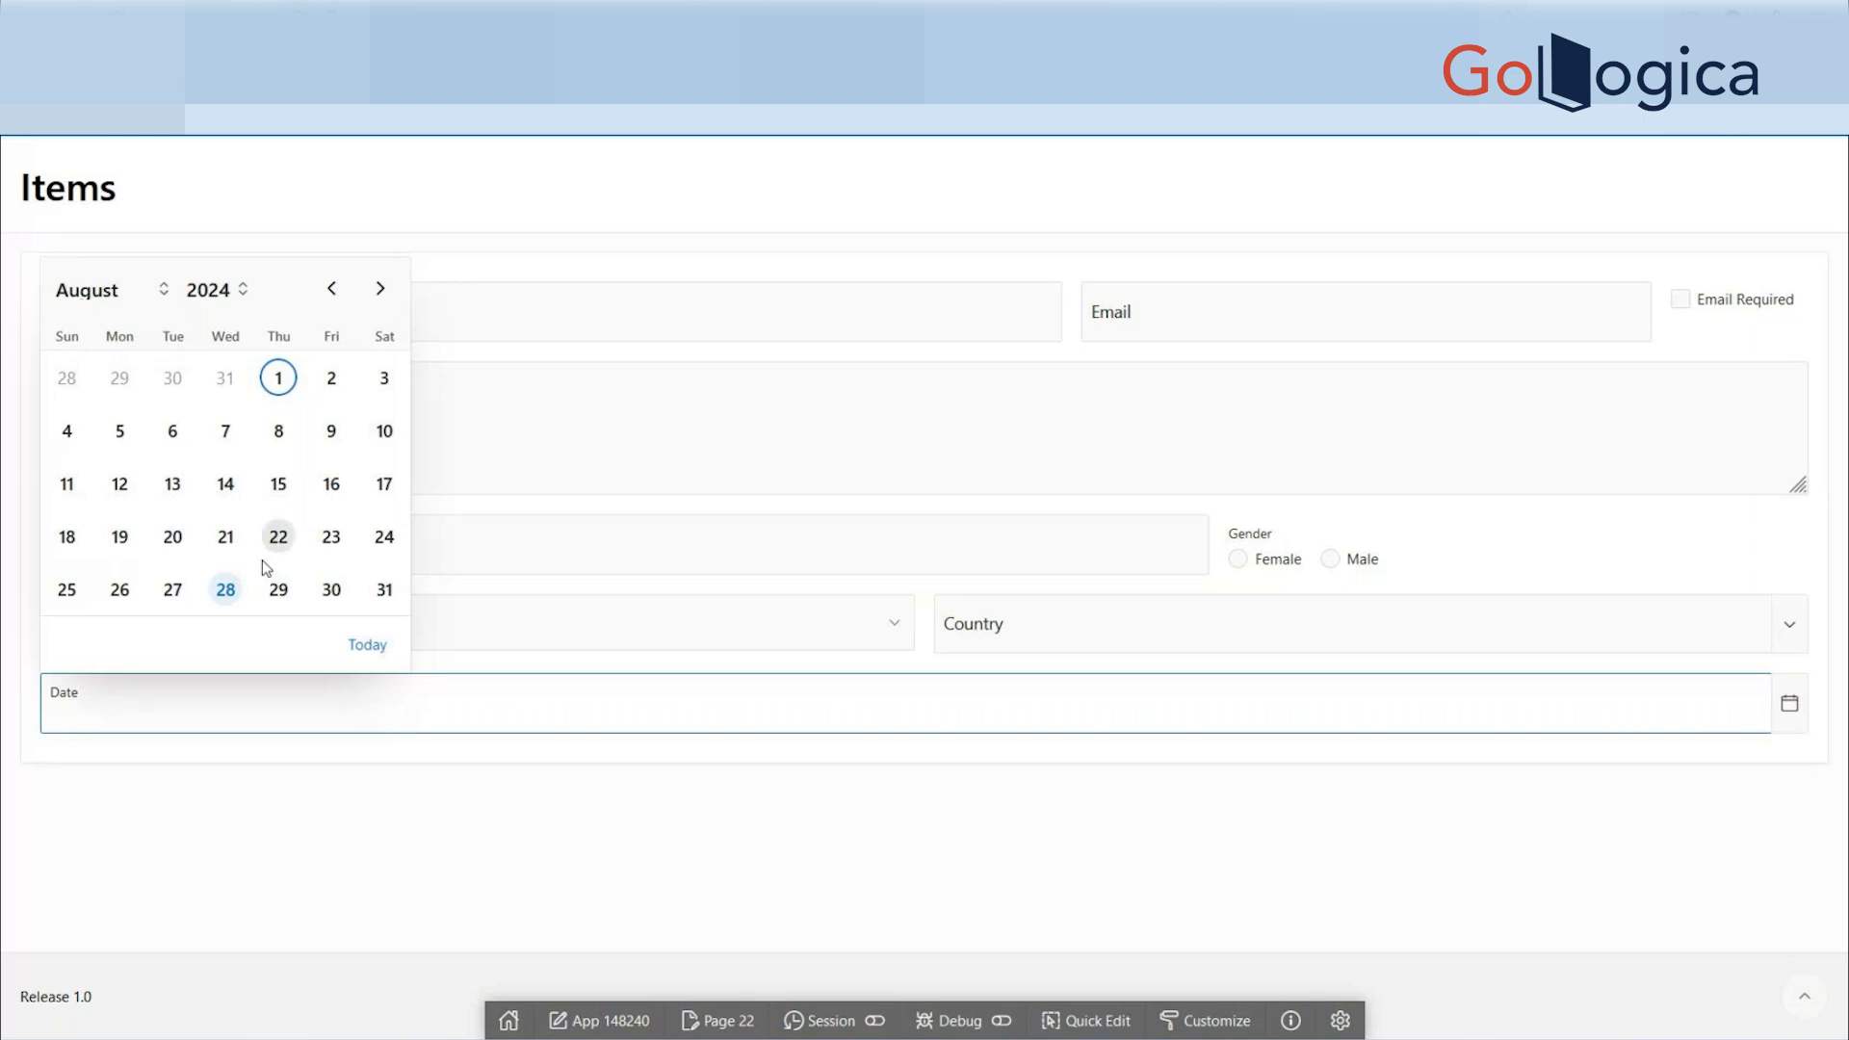
- Test the running form's Date field by reopening its calendar and choosing August 20, 2024
left_click(467, 821)
left_click(408, 702)
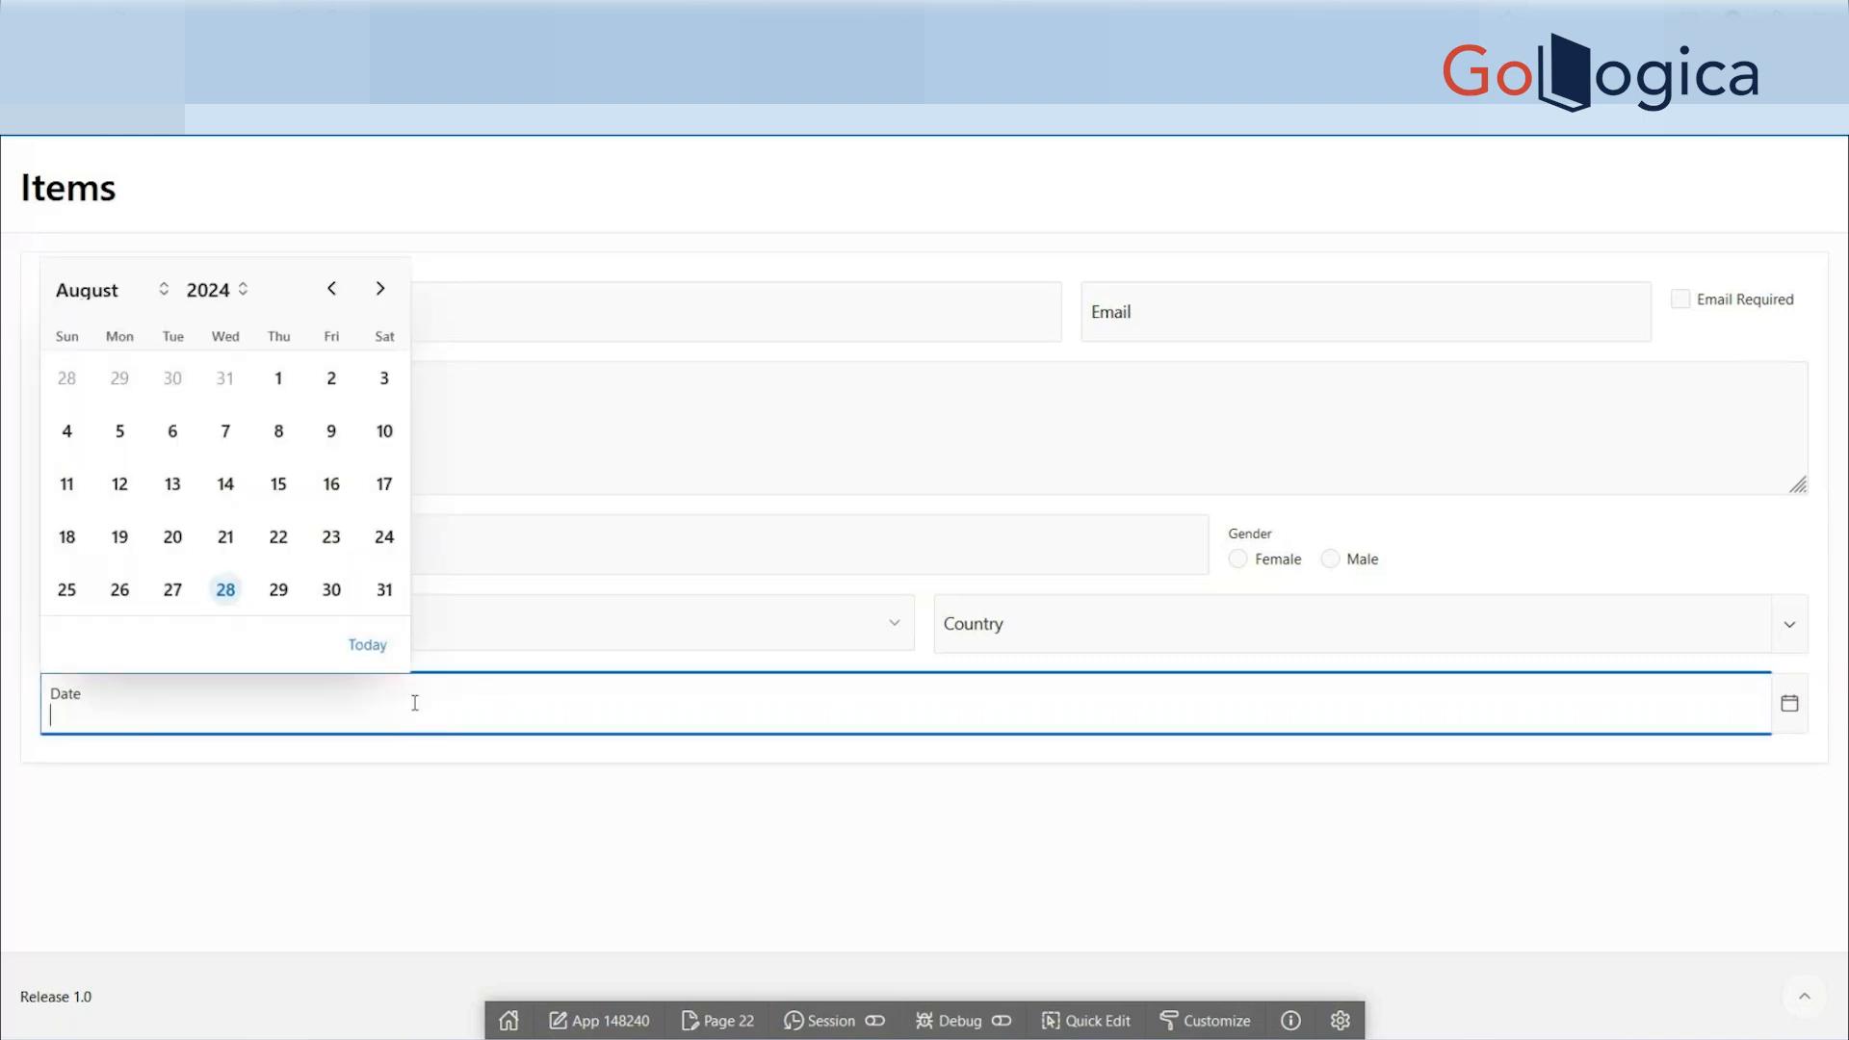
left_click(1790, 710)
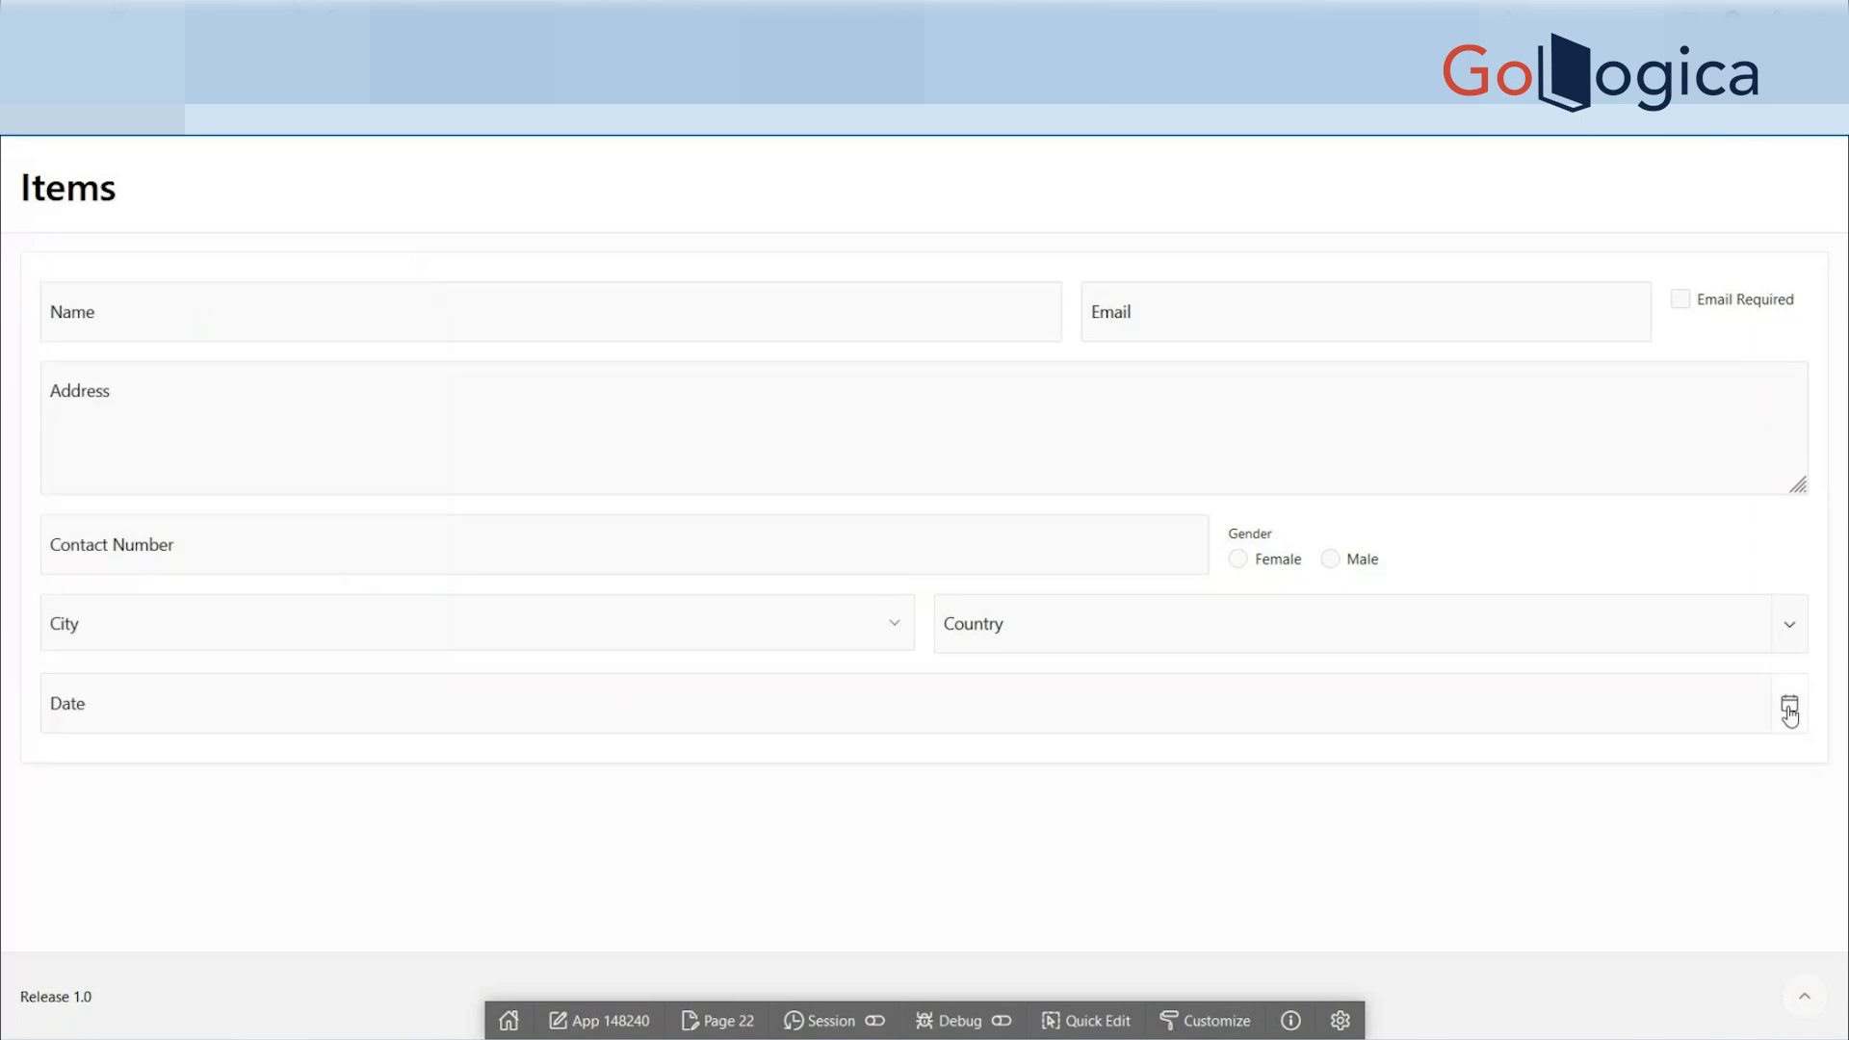
left_click(1789, 710)
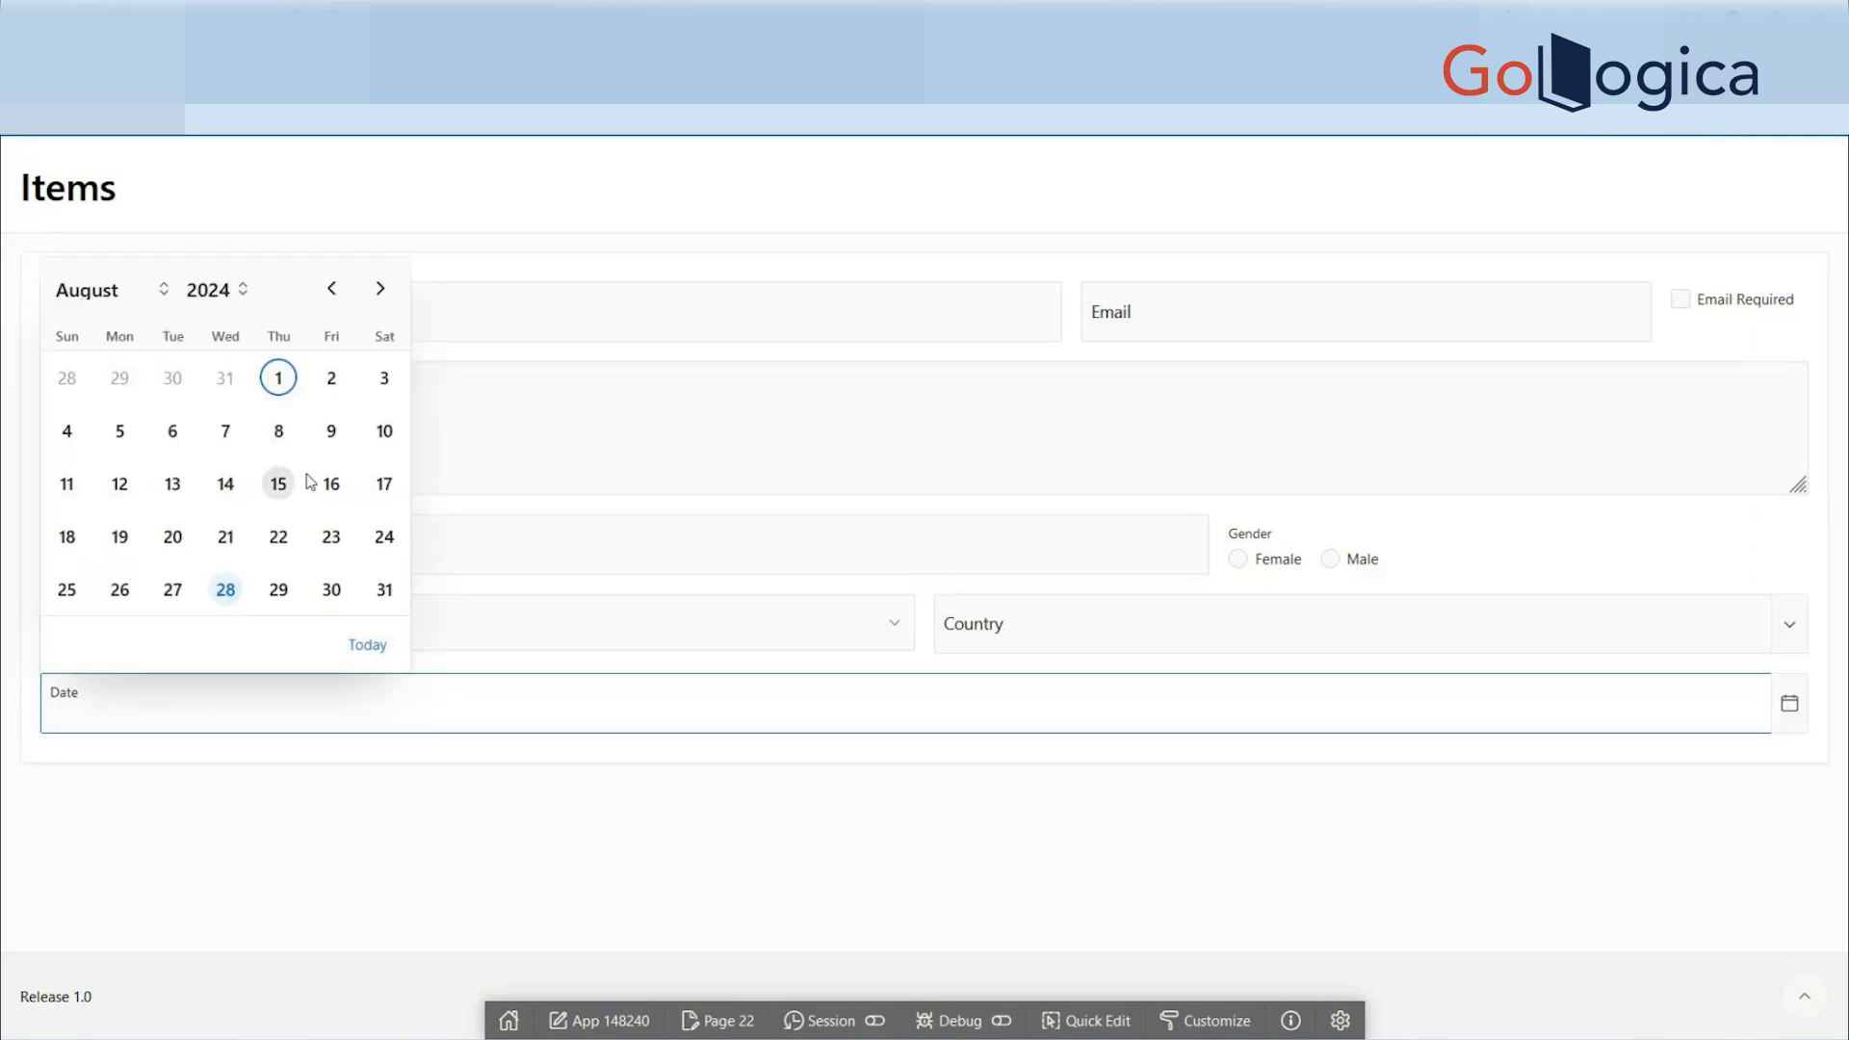
left_click(173, 539)
left_click(292, 801)
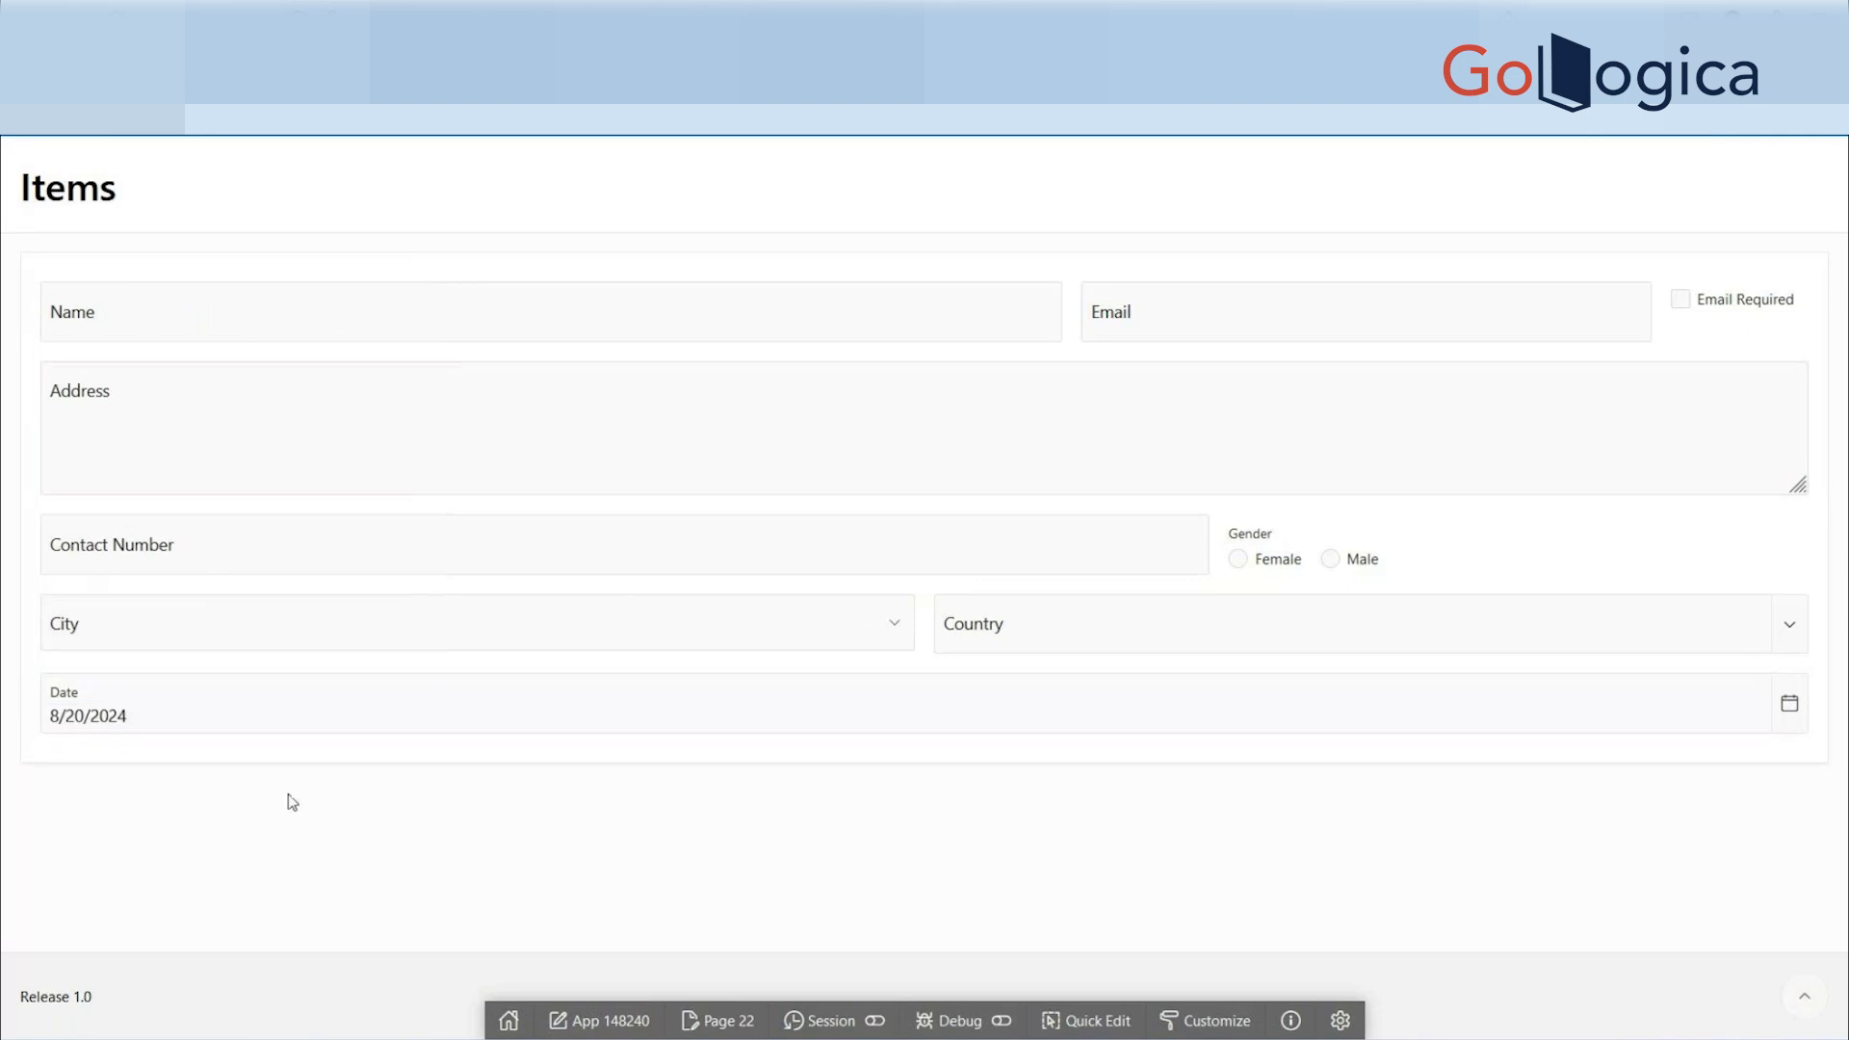
- Return to Page Designer and look through P22_DATE's Display As and Multiple Months options without changing them
key("ctrl+shift+Tab")
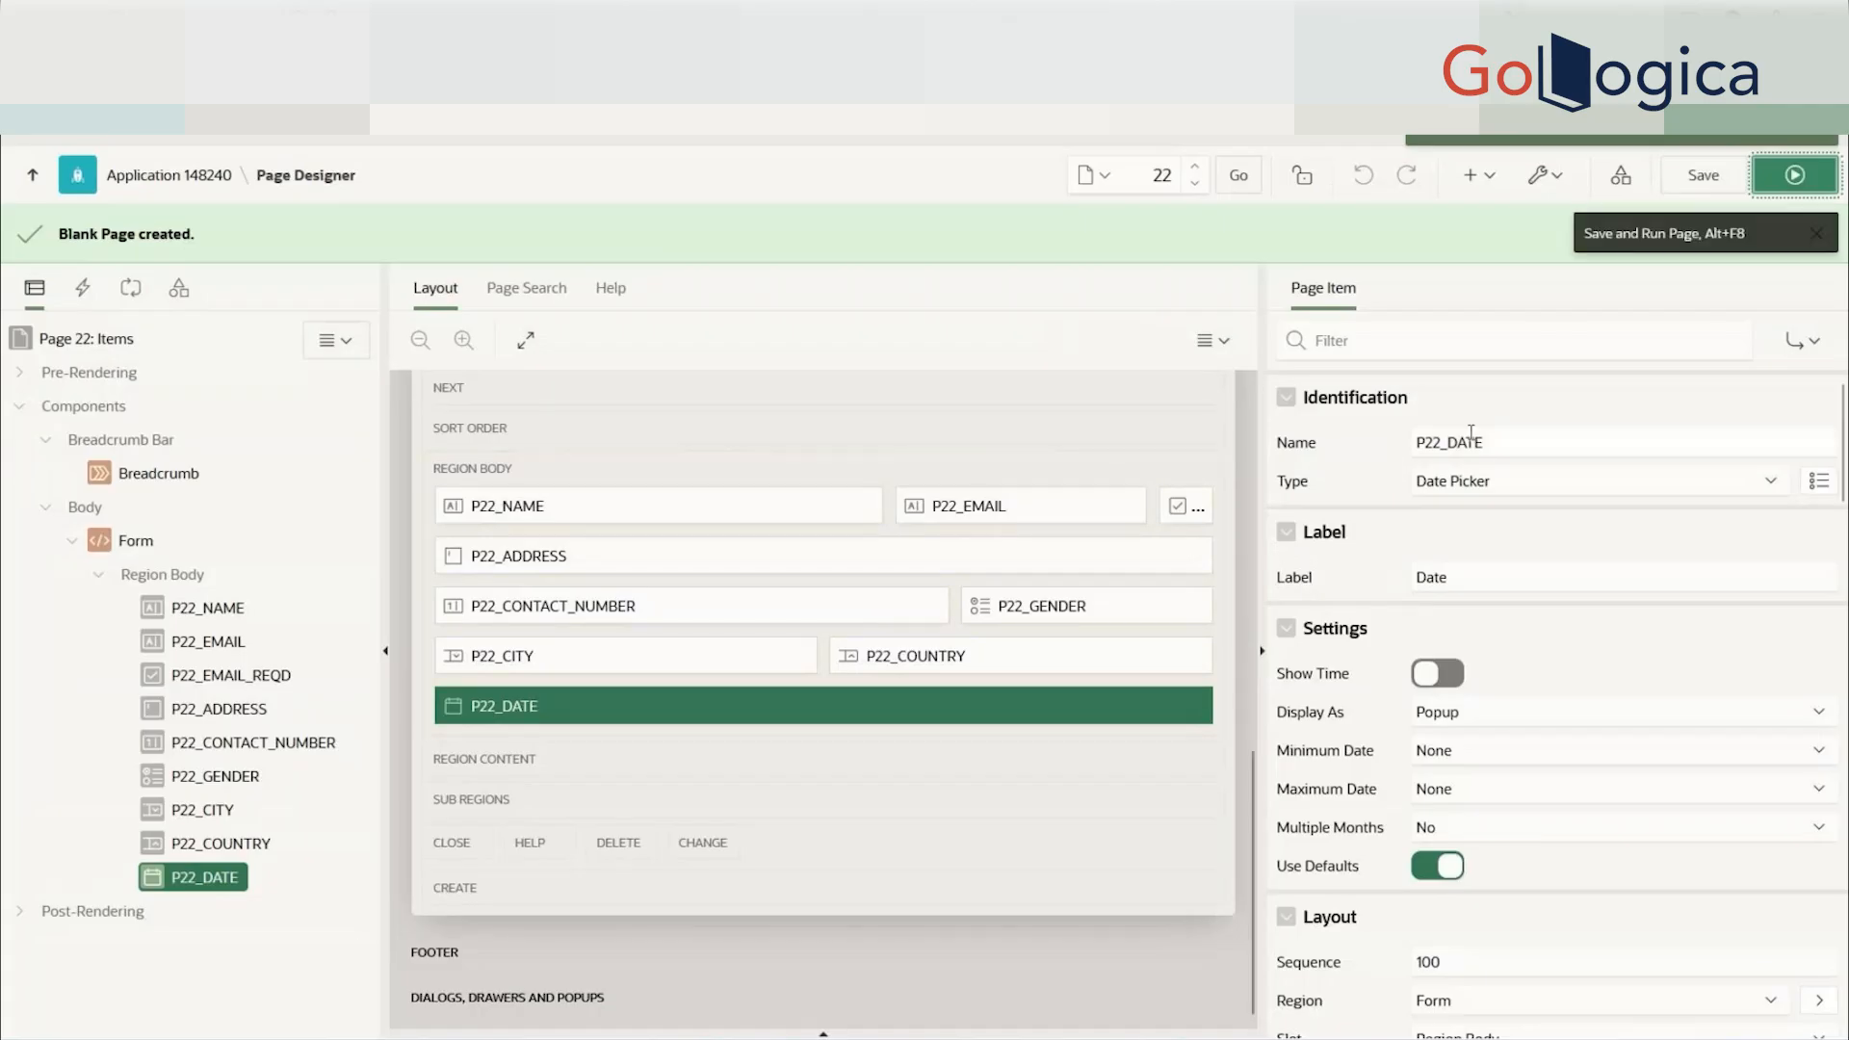
key("ctrl+Tab")
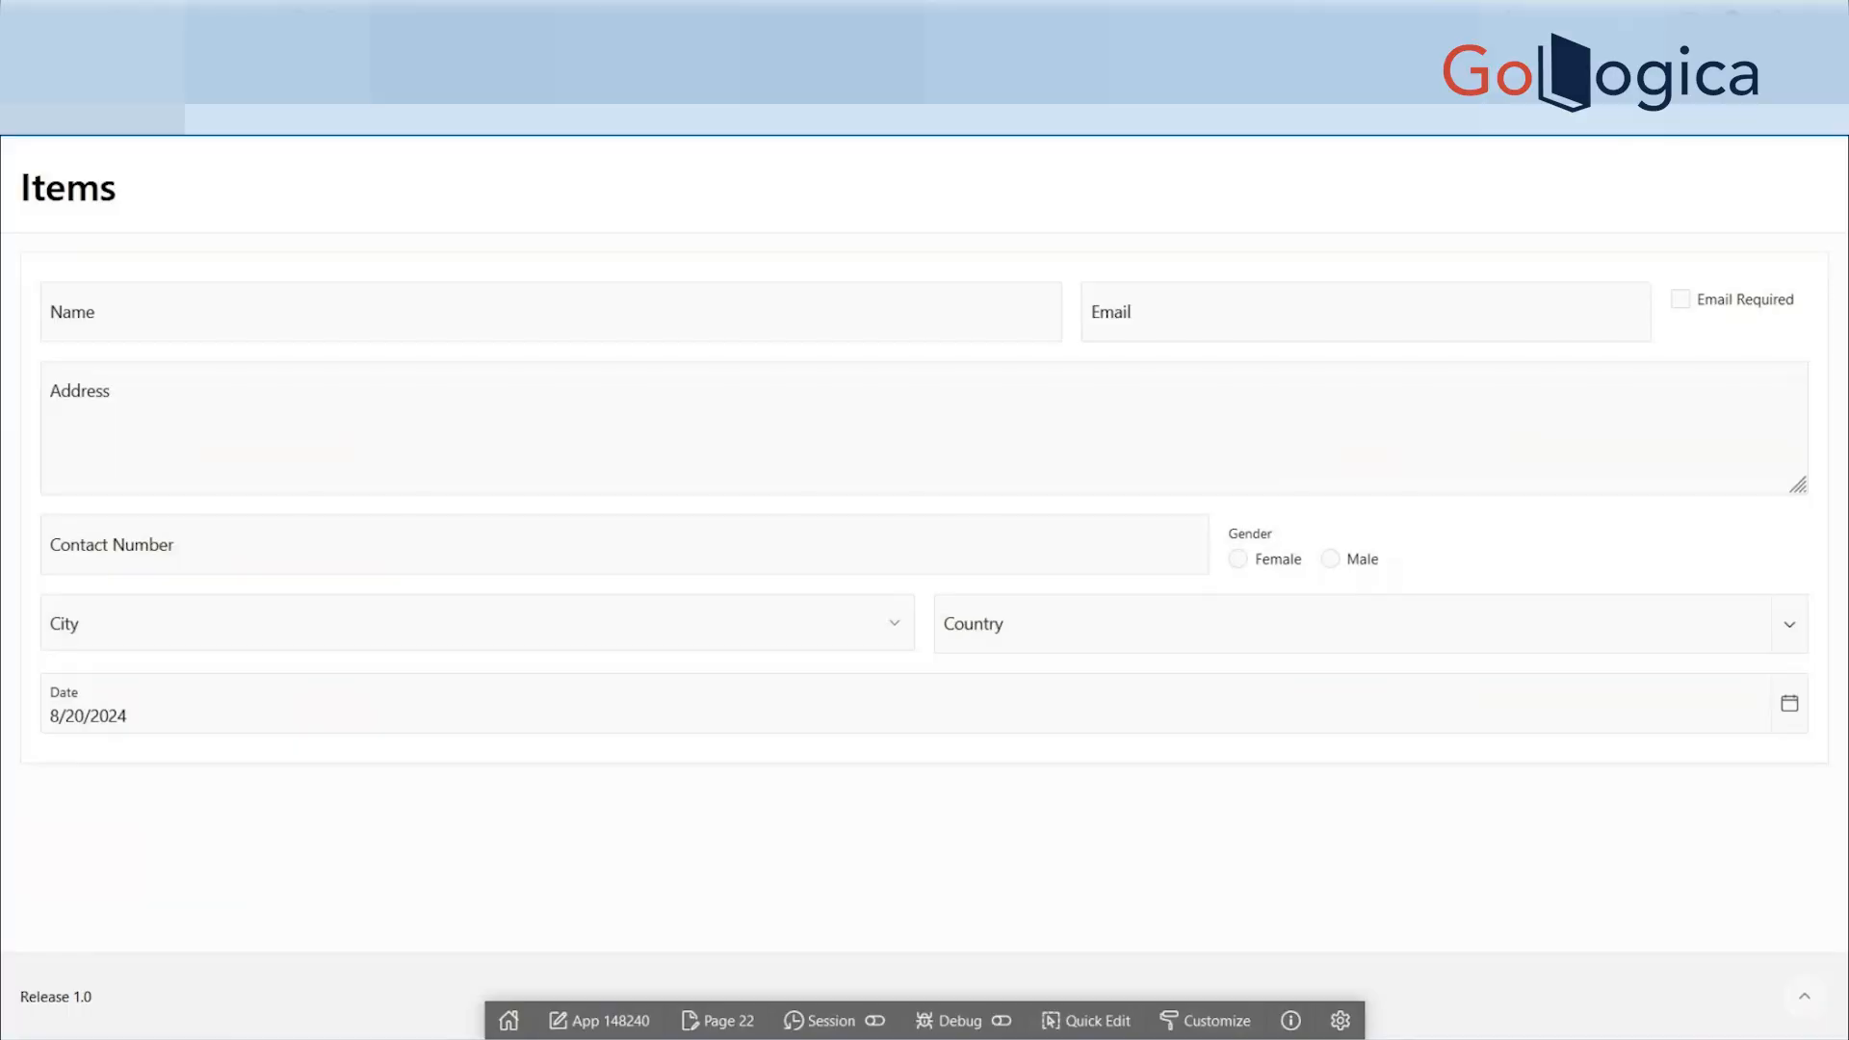
key("ctrl+Tab")
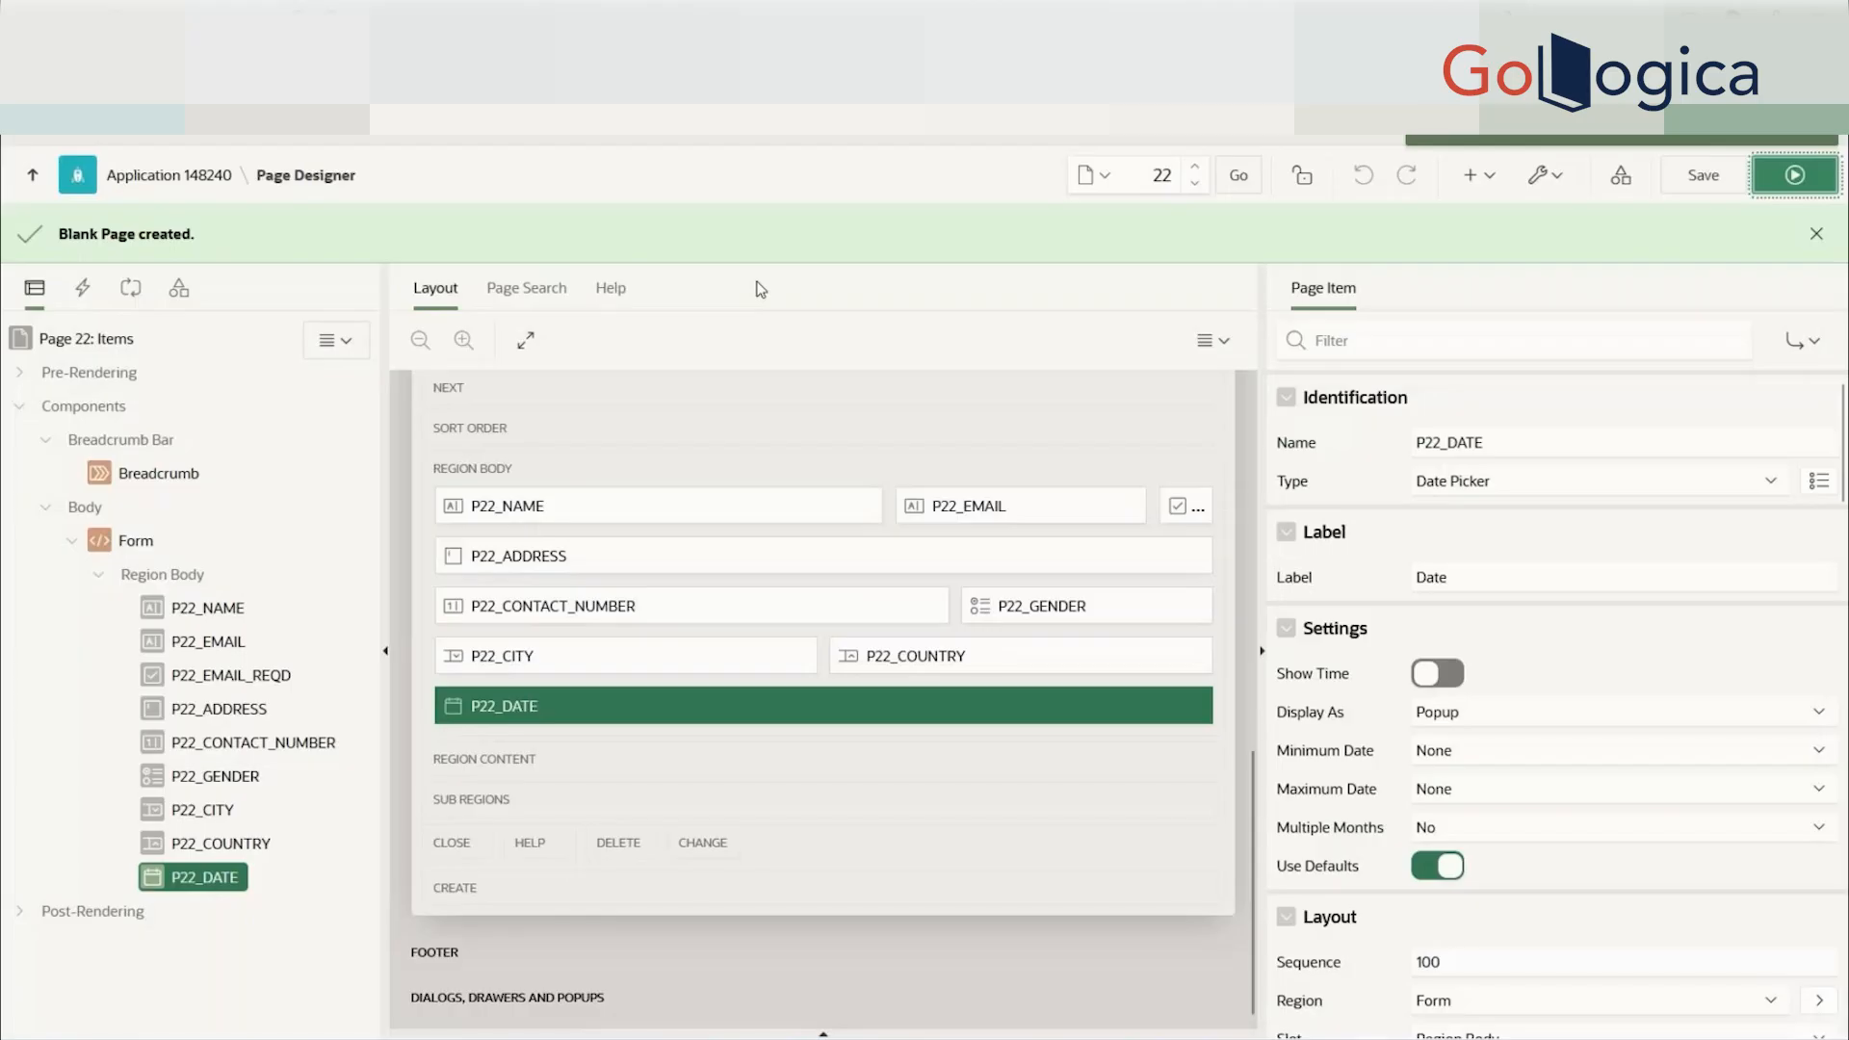
left_click(1508, 717)
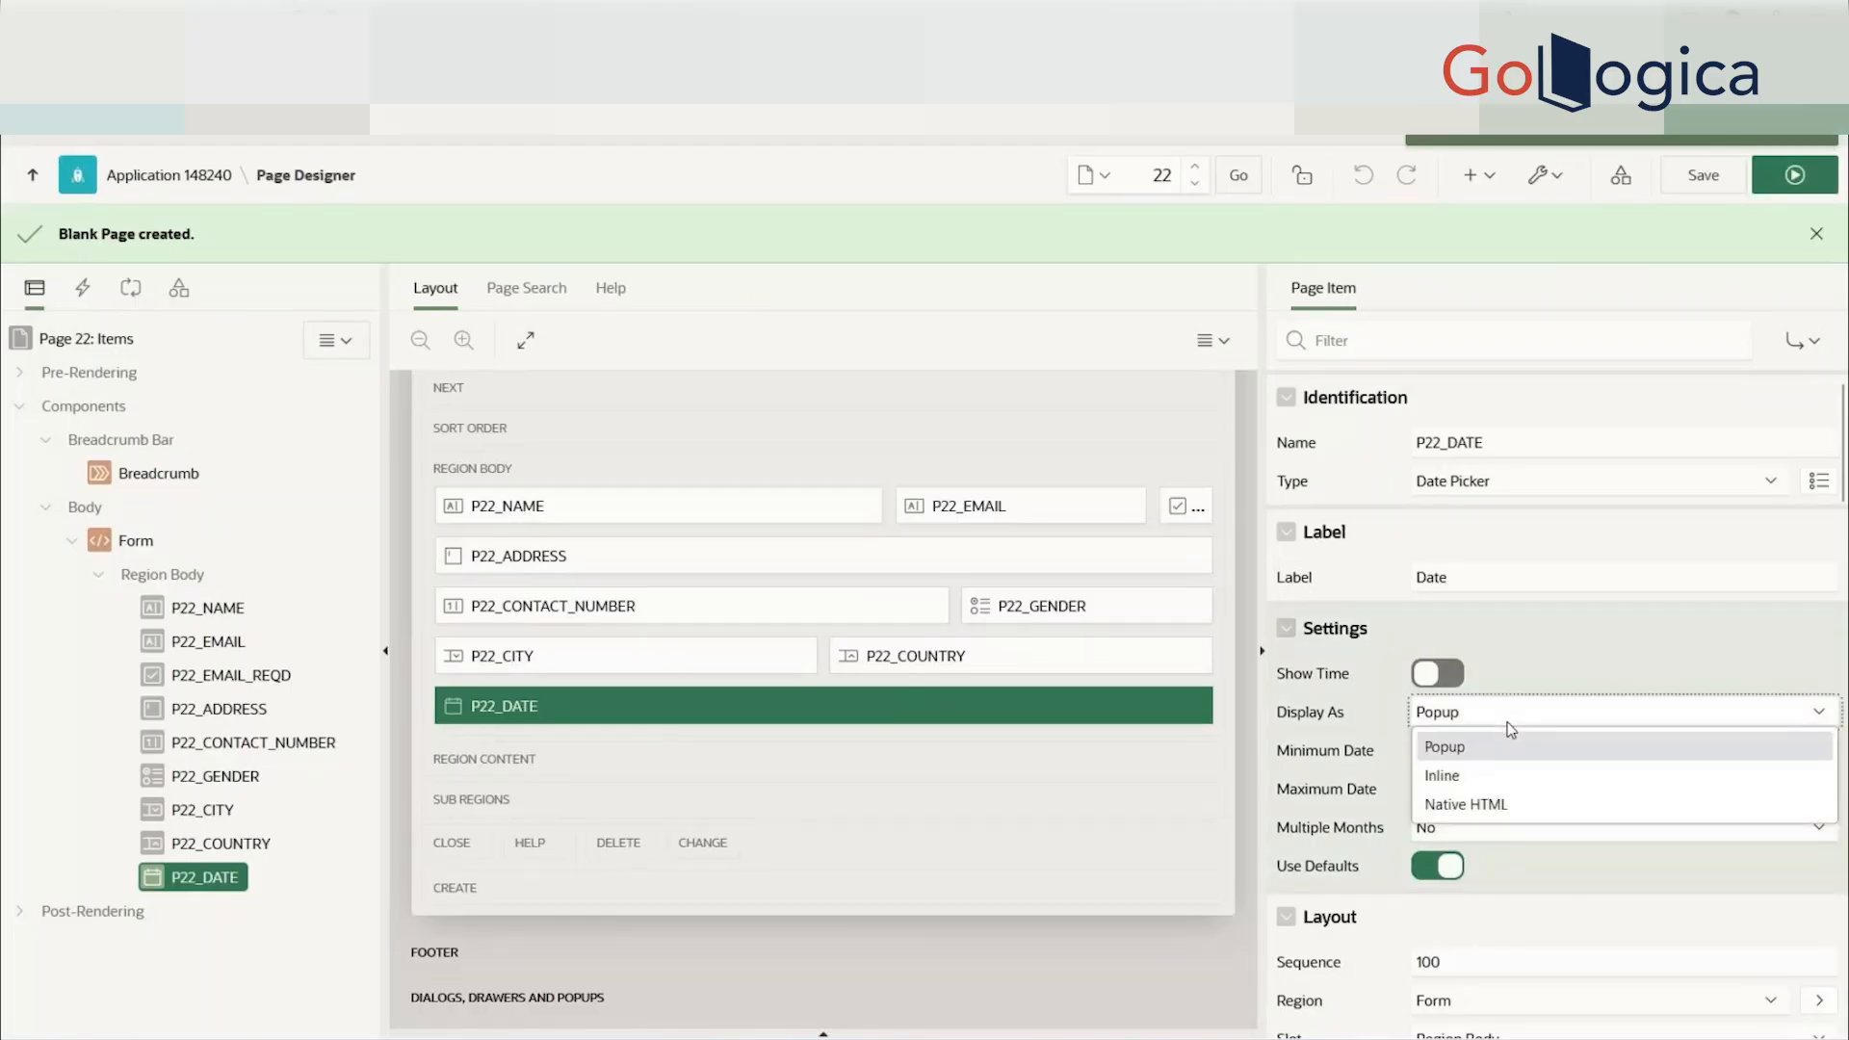
left_click(906, 160)
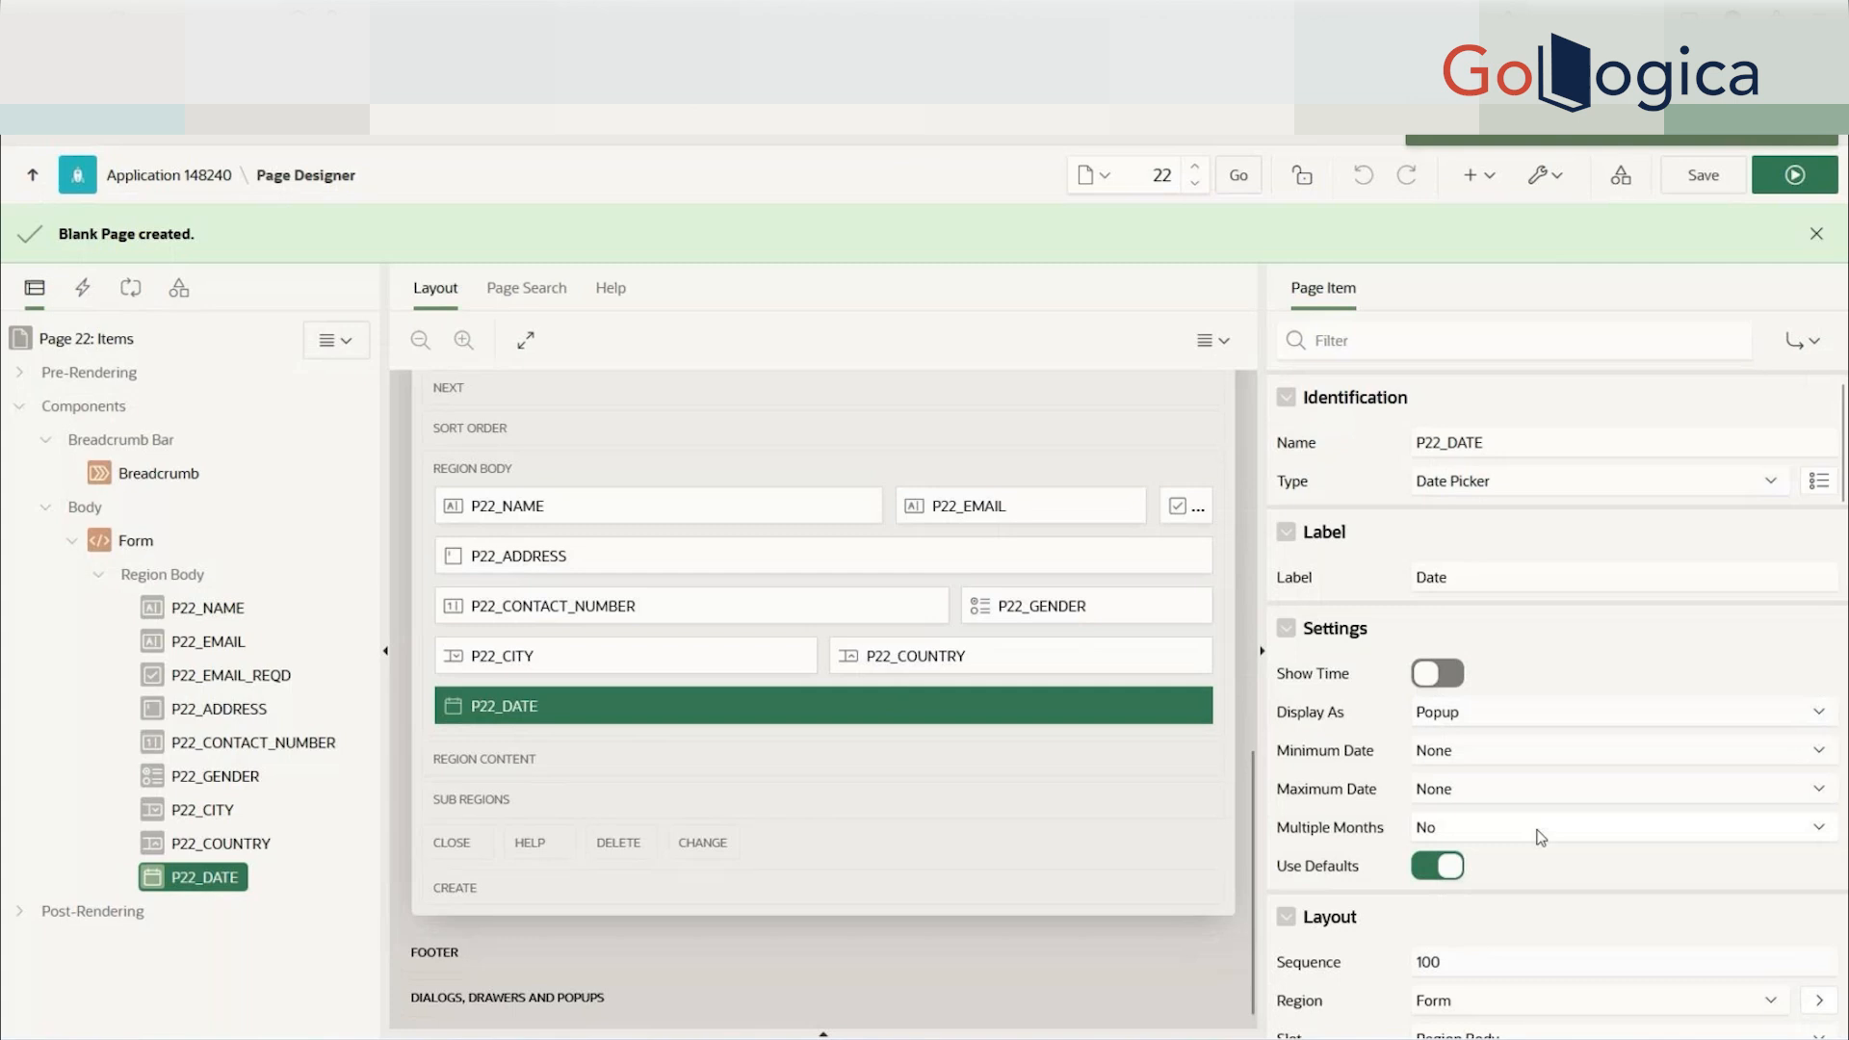
scroll(1485, 644, "down", 1)
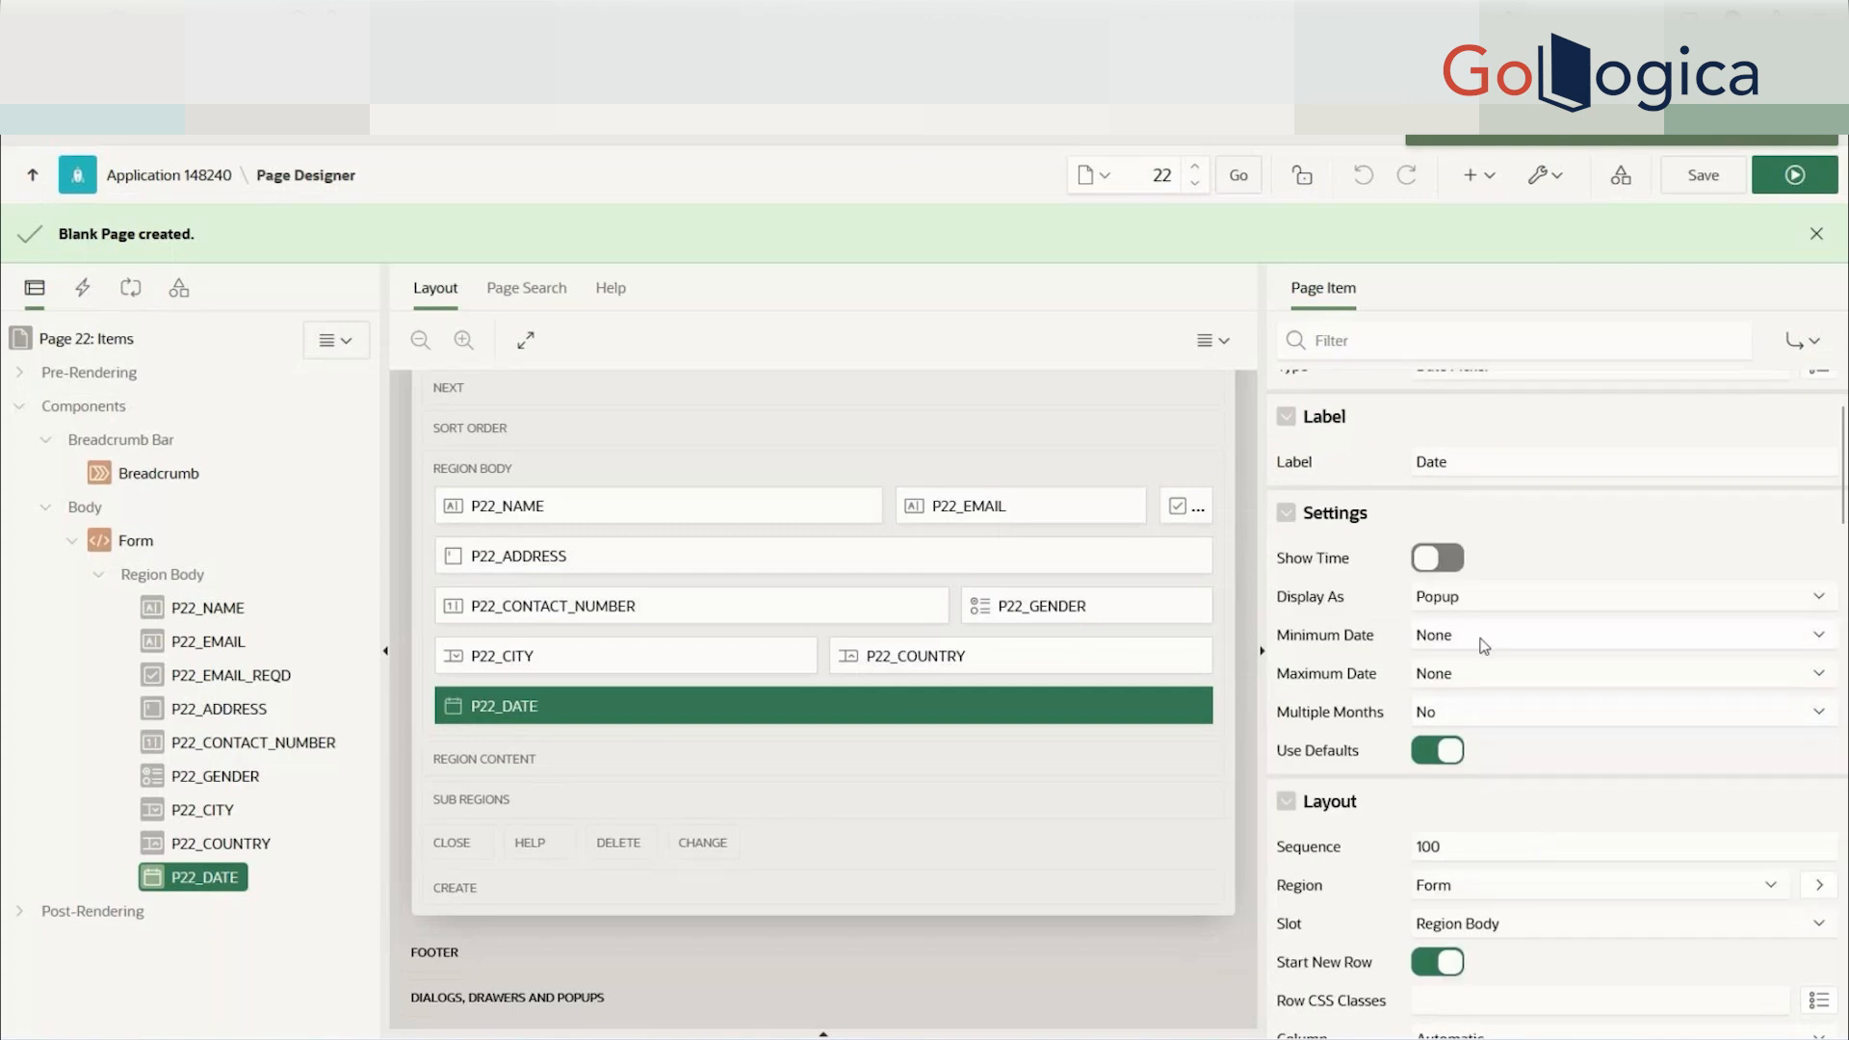
left_click(1482, 638)
left_click(1475, 605)
left_click(1475, 604)
left_click(1474, 605)
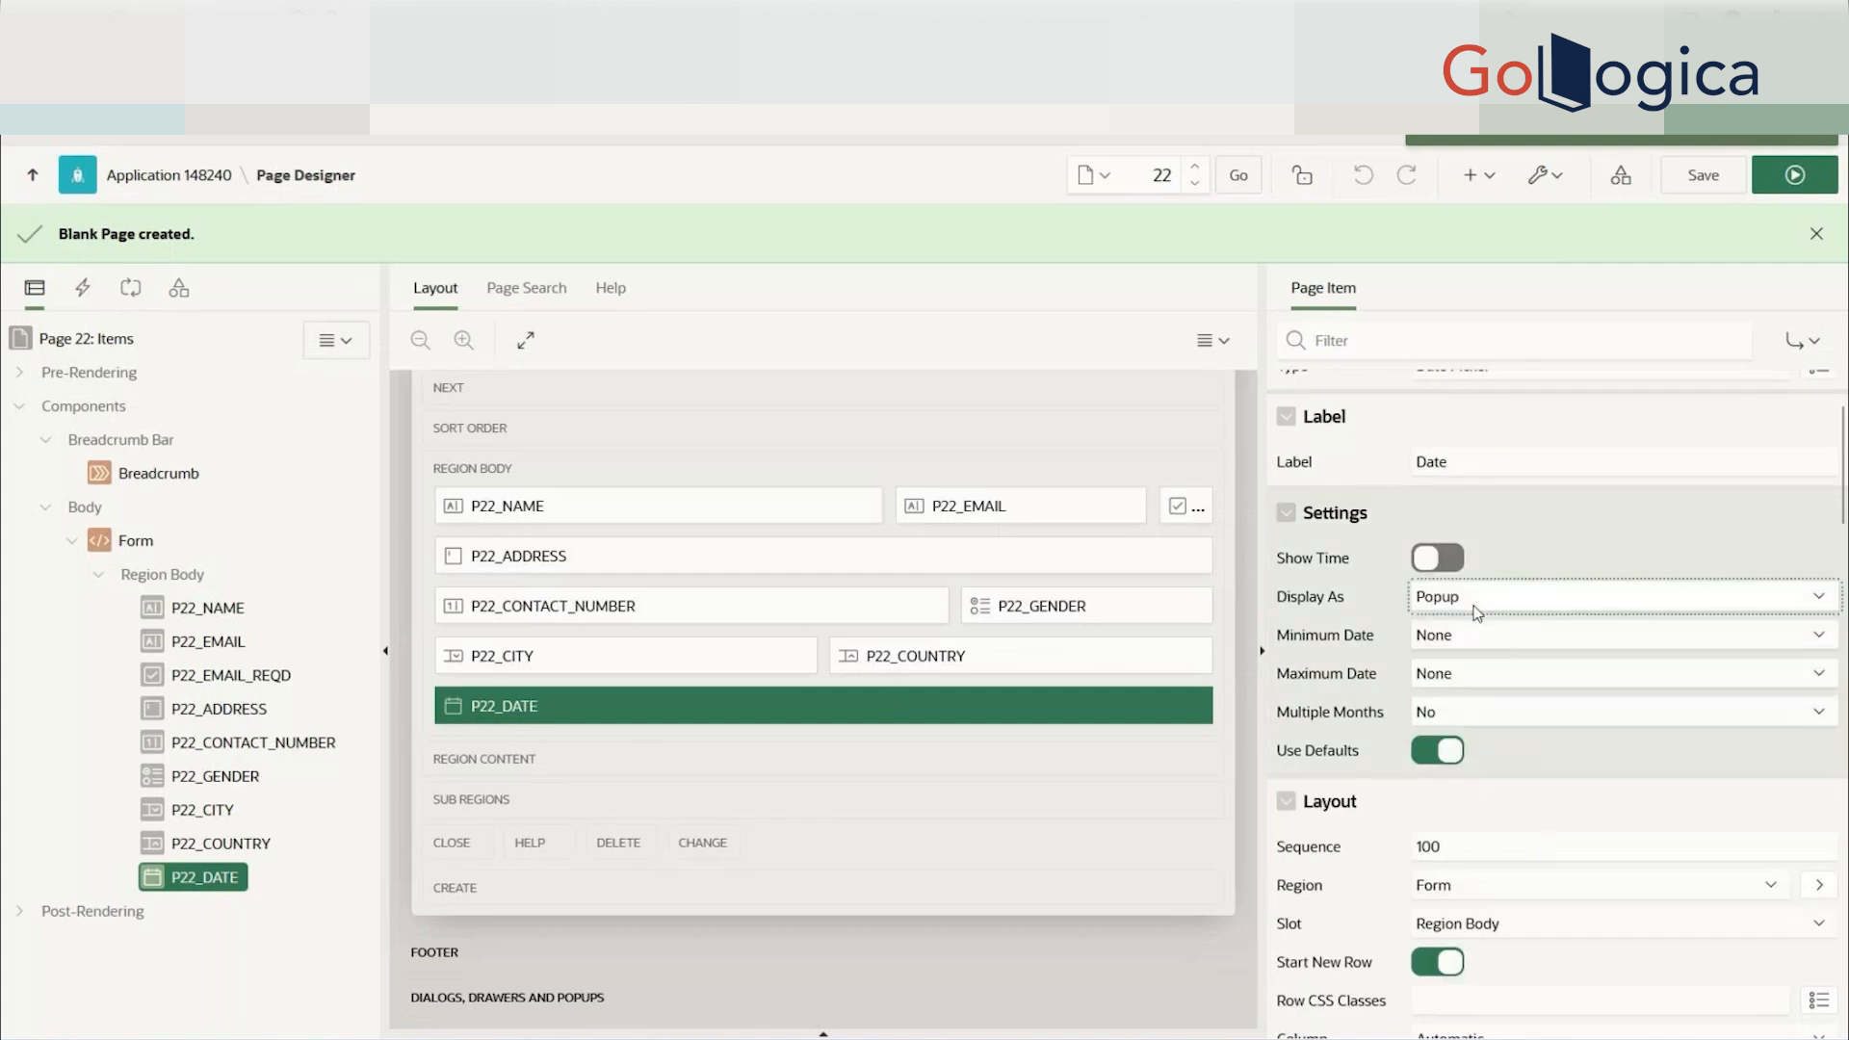
left_click(1445, 712)
left_click(1447, 712)
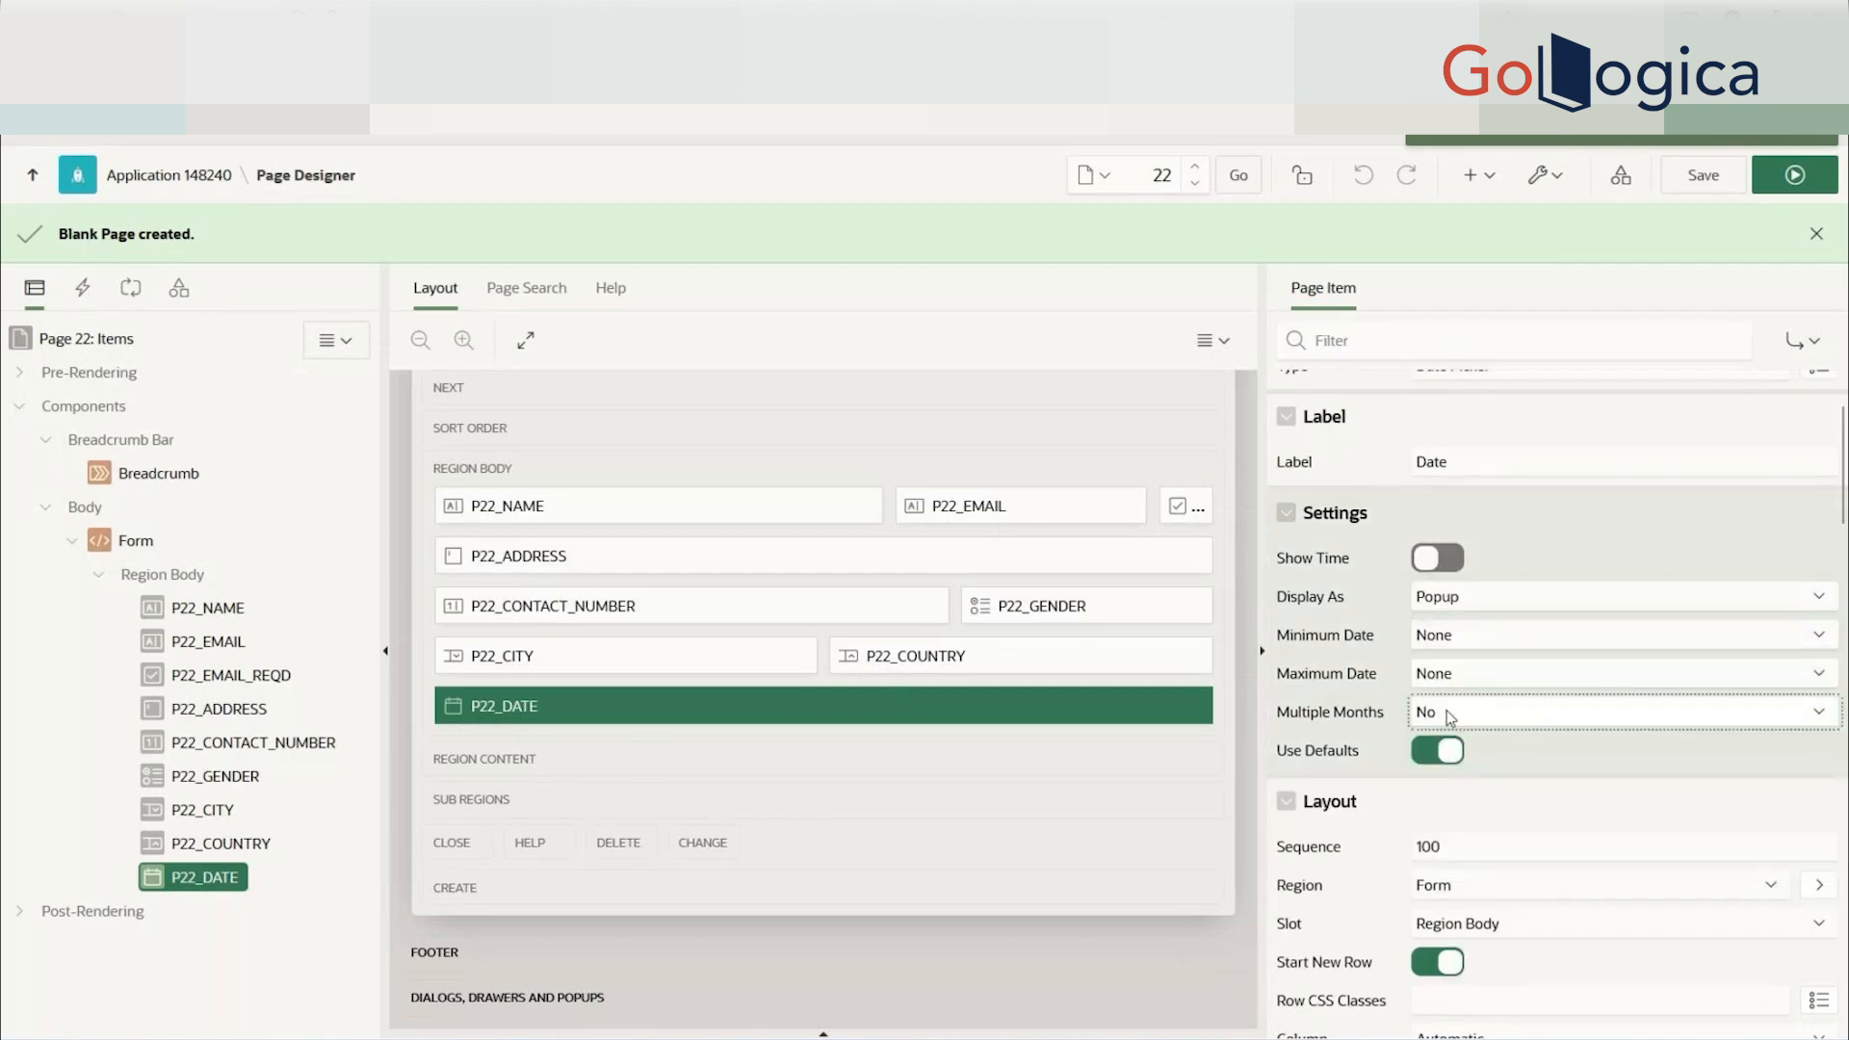
left_click(1446, 713)
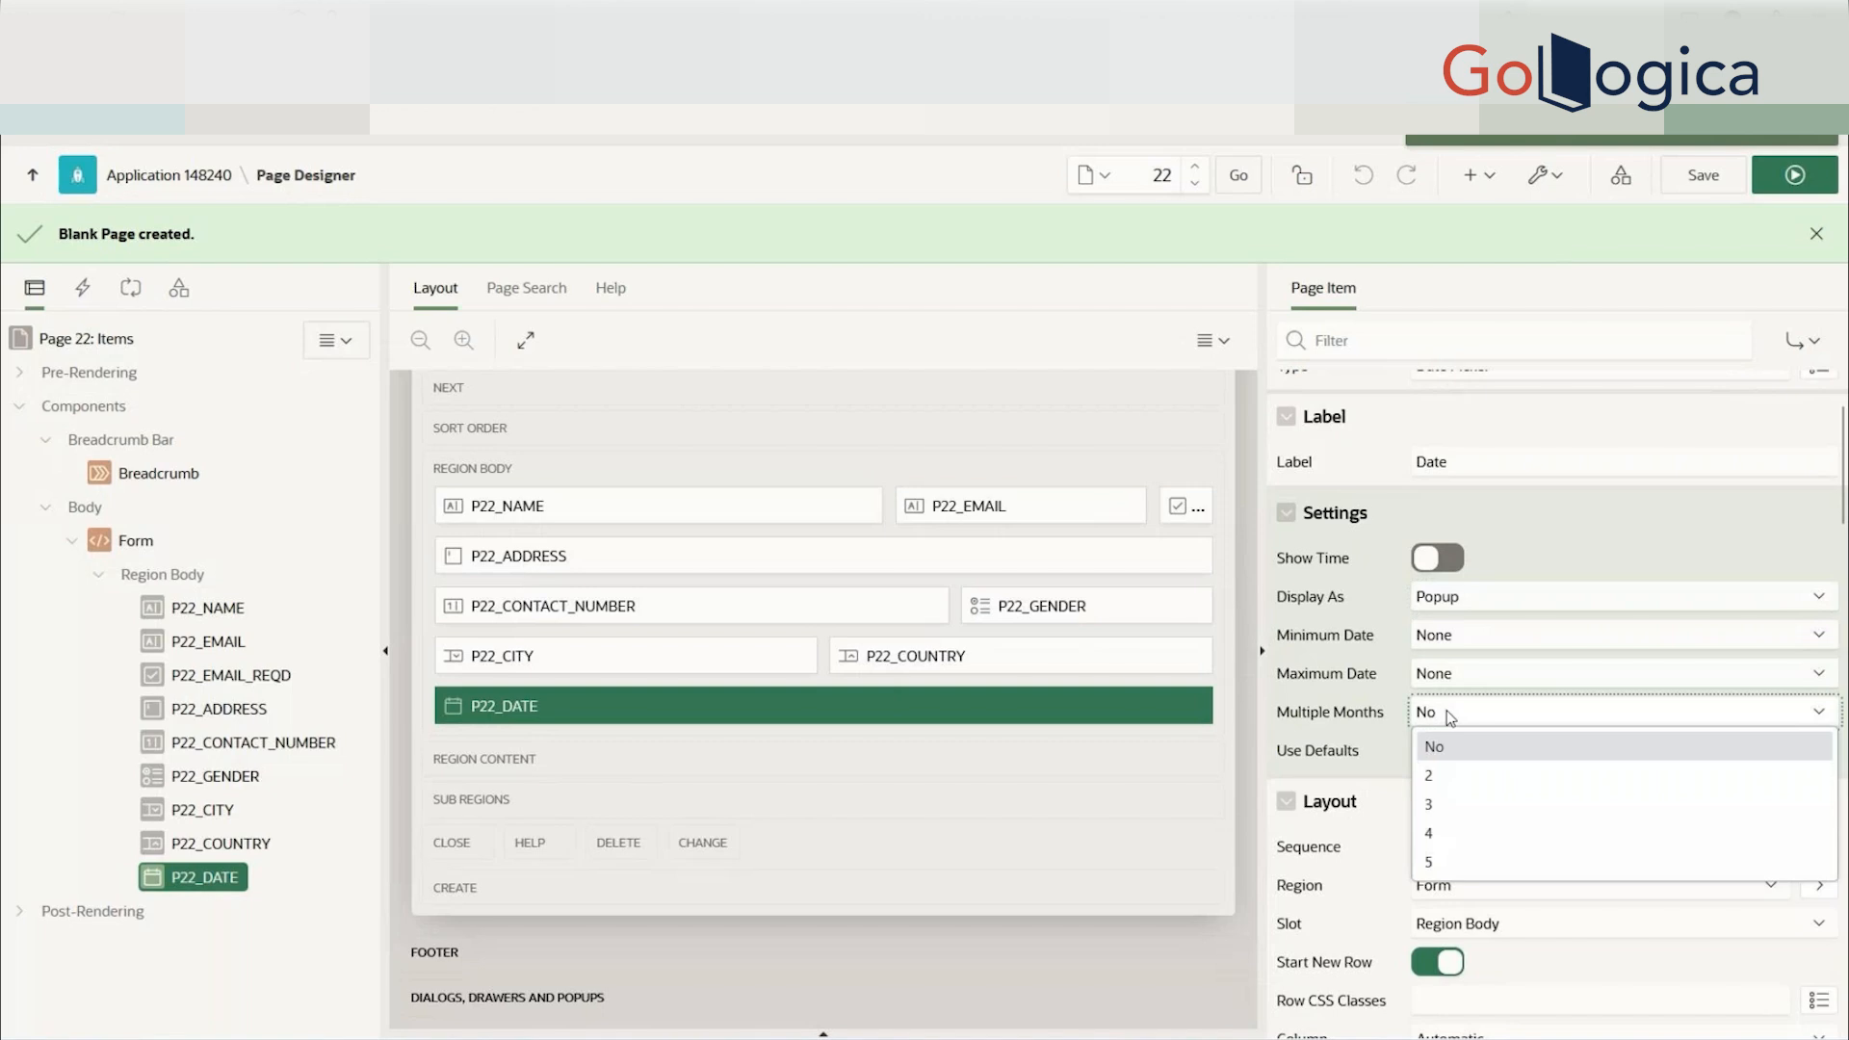
left_click(1057, 219)
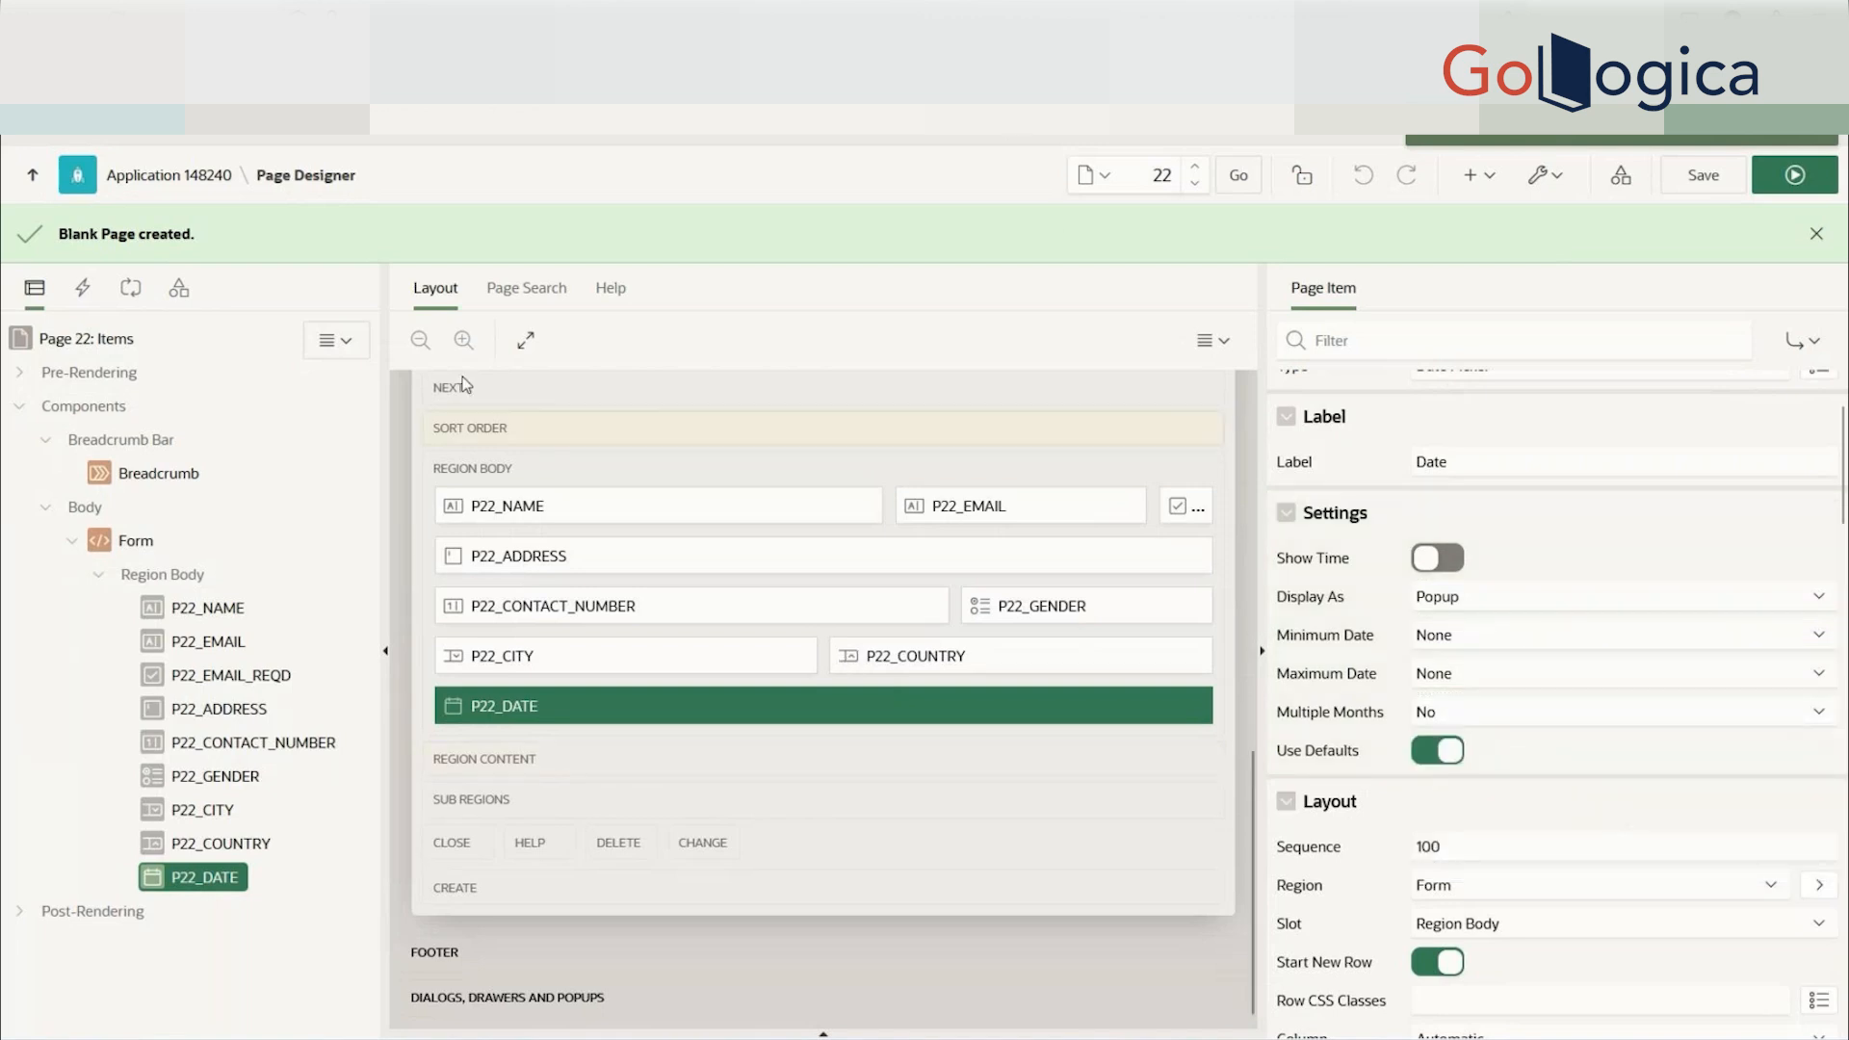
scroll(1573, 491, "up", 2)
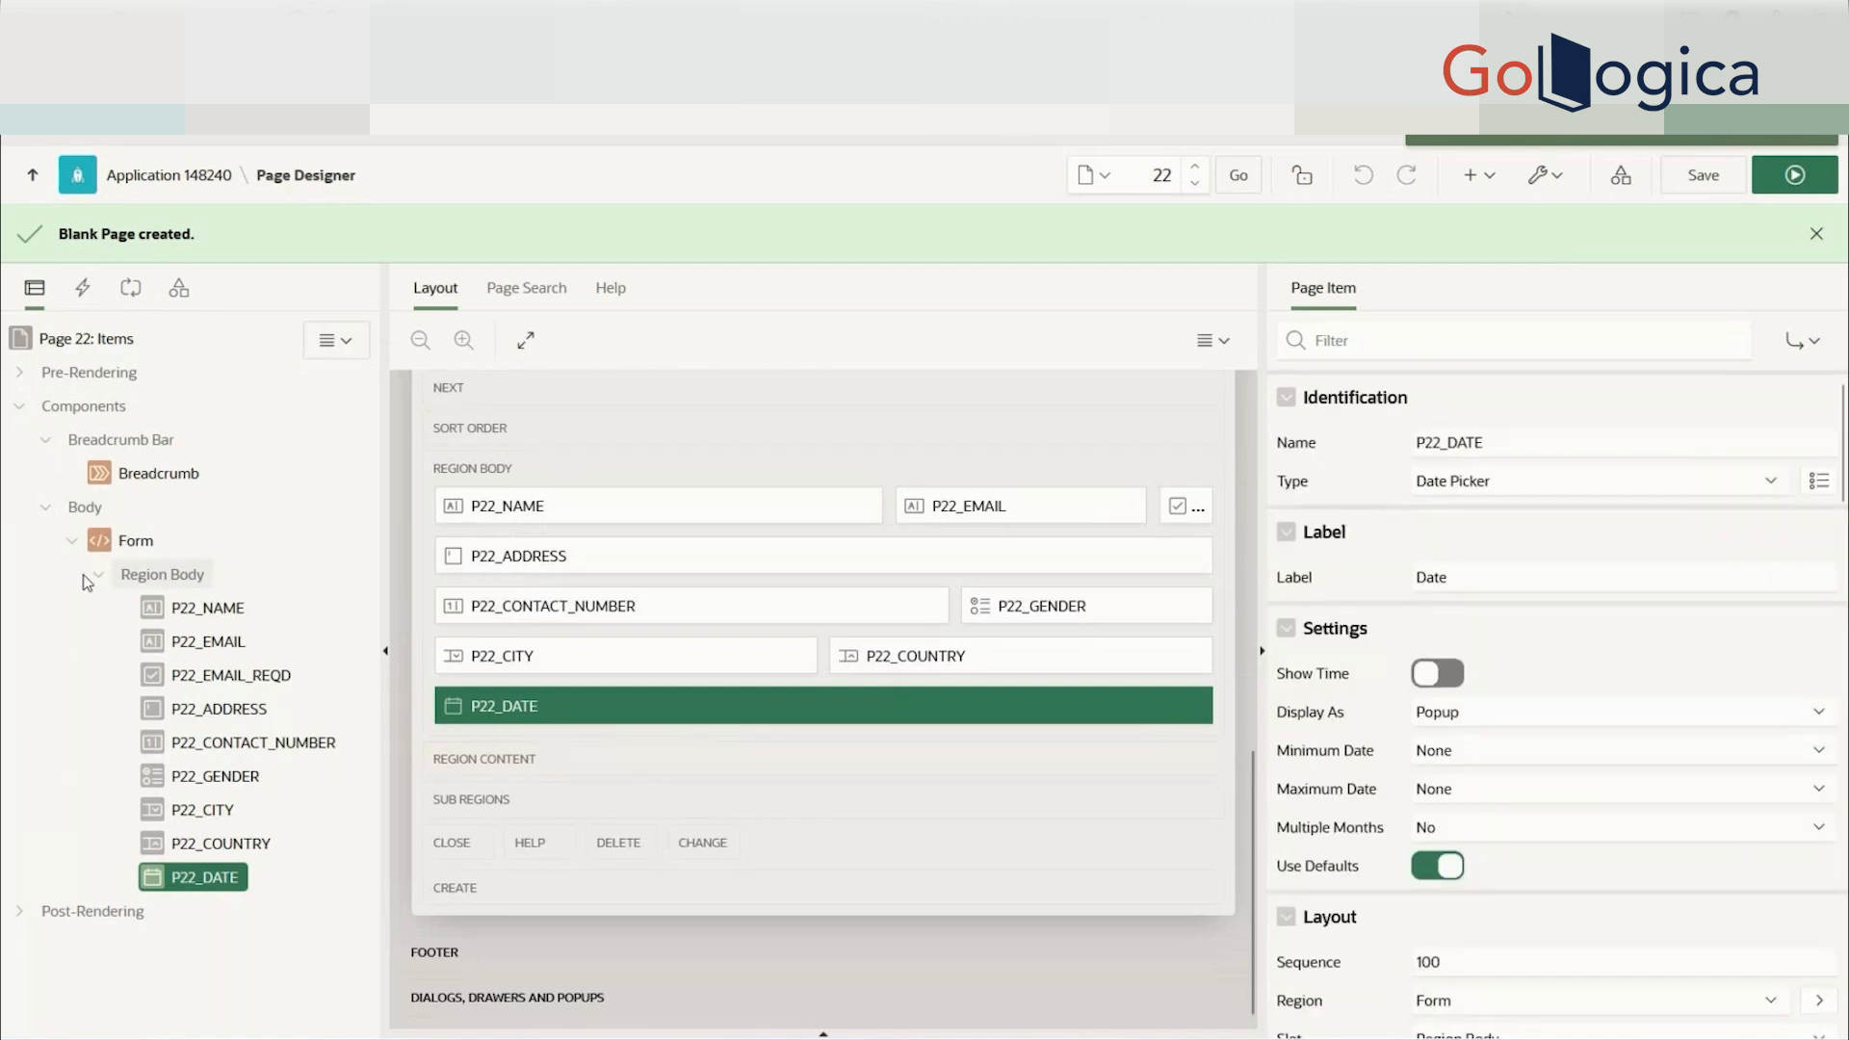
- Create a new page item in the Form region's body and name it P22_HIDDEN_ITEM
right_click(173, 576)
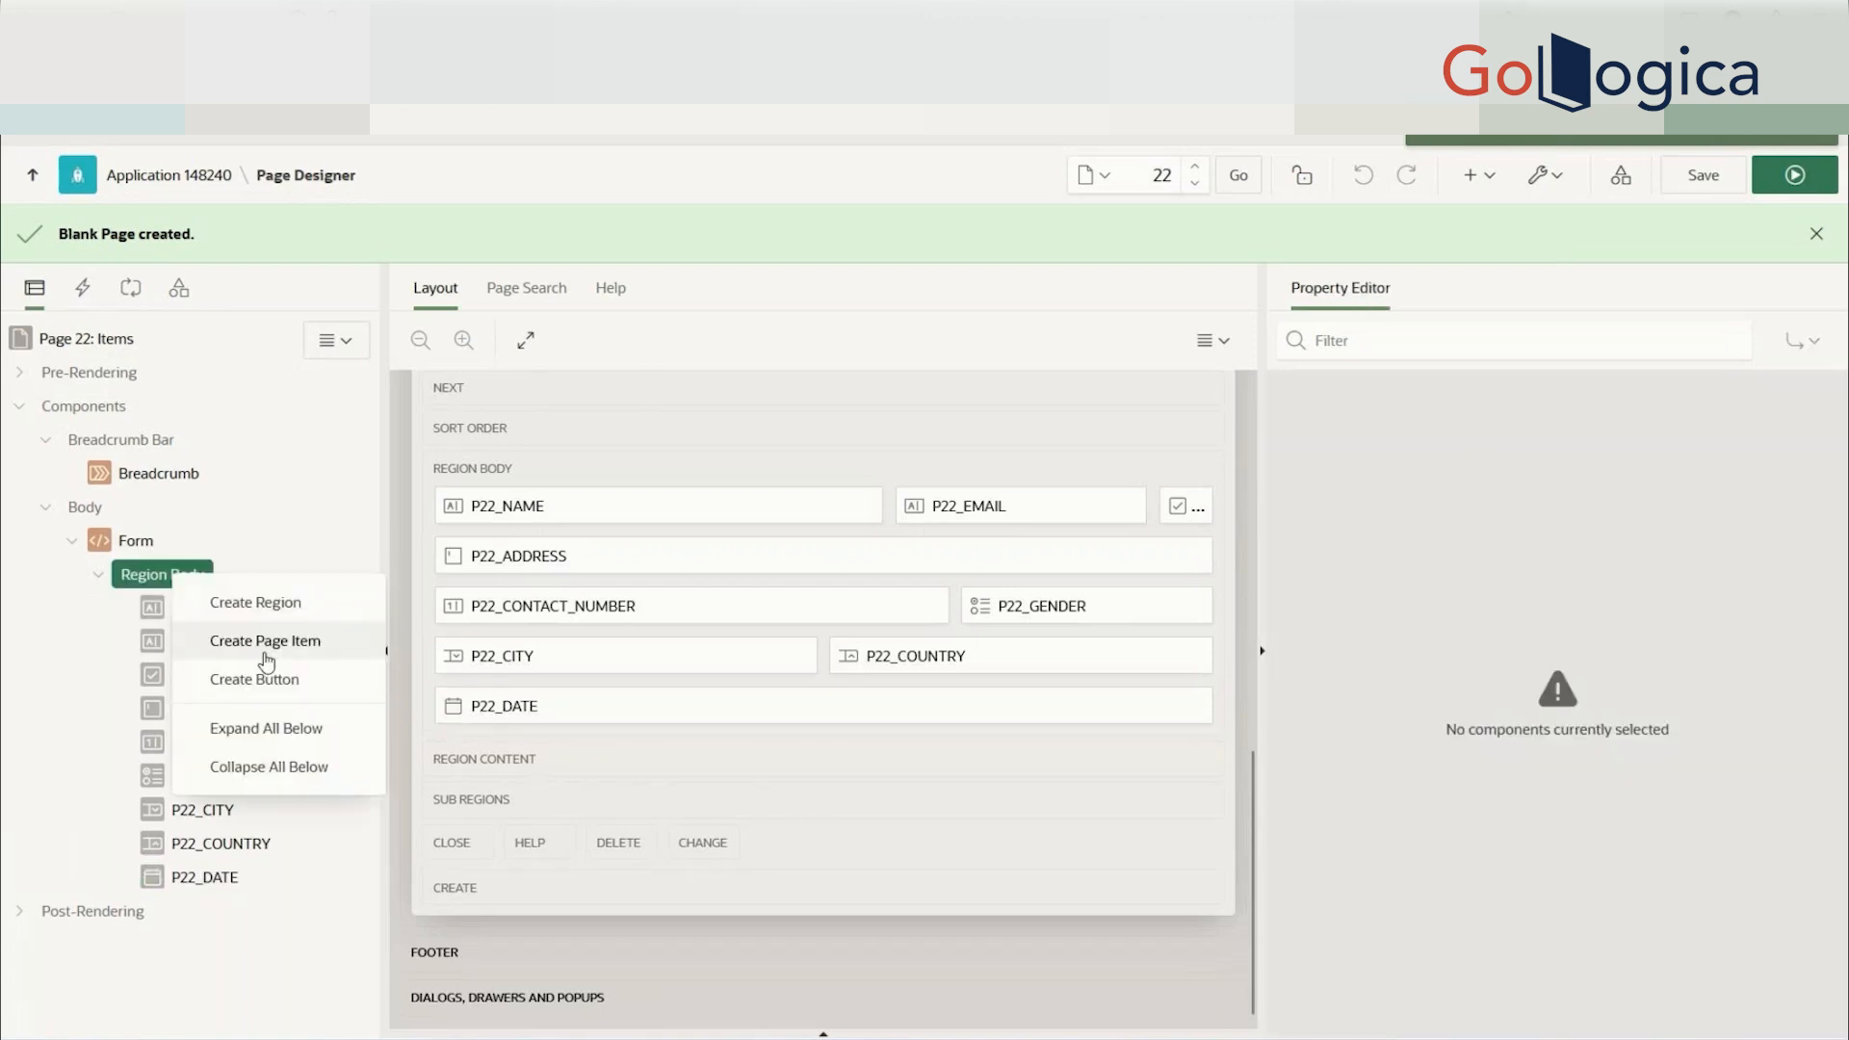
left_click(266, 642)
left_click(1463, 442)
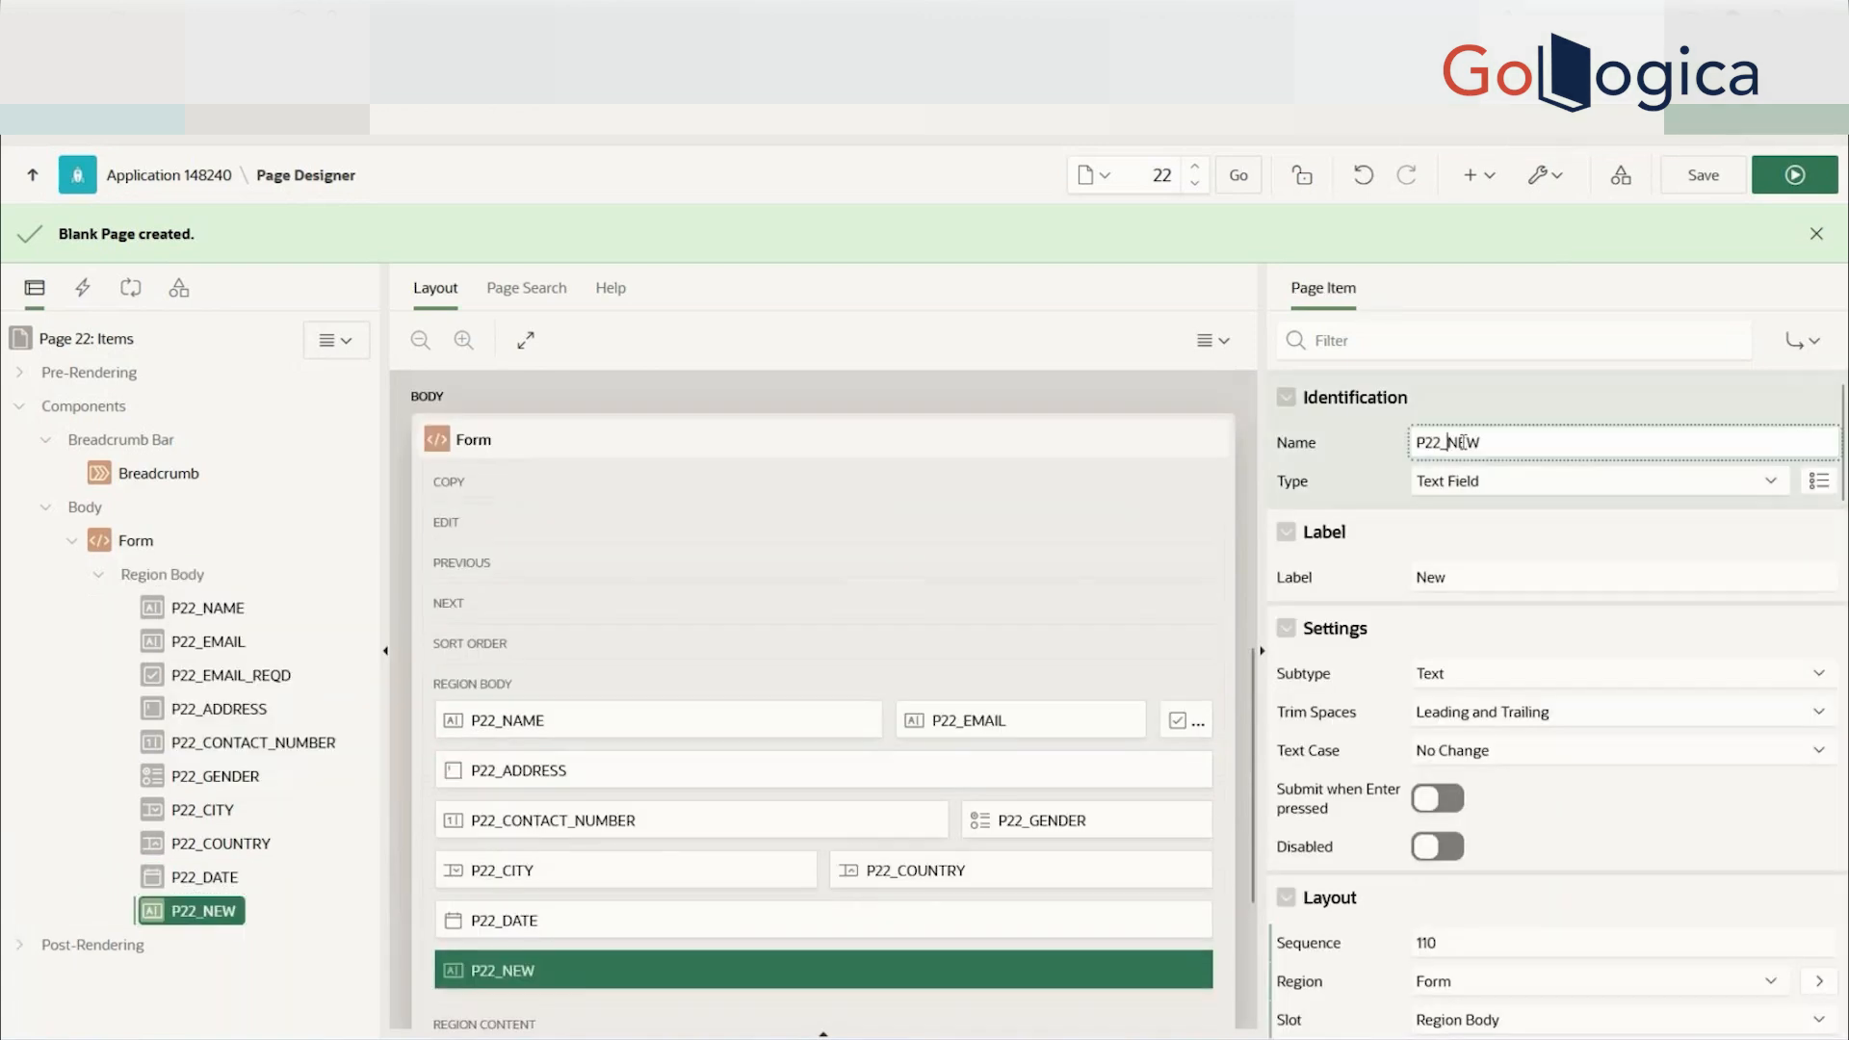
left_click_drag(1444, 442, 1510, 442)
type("HIDD")
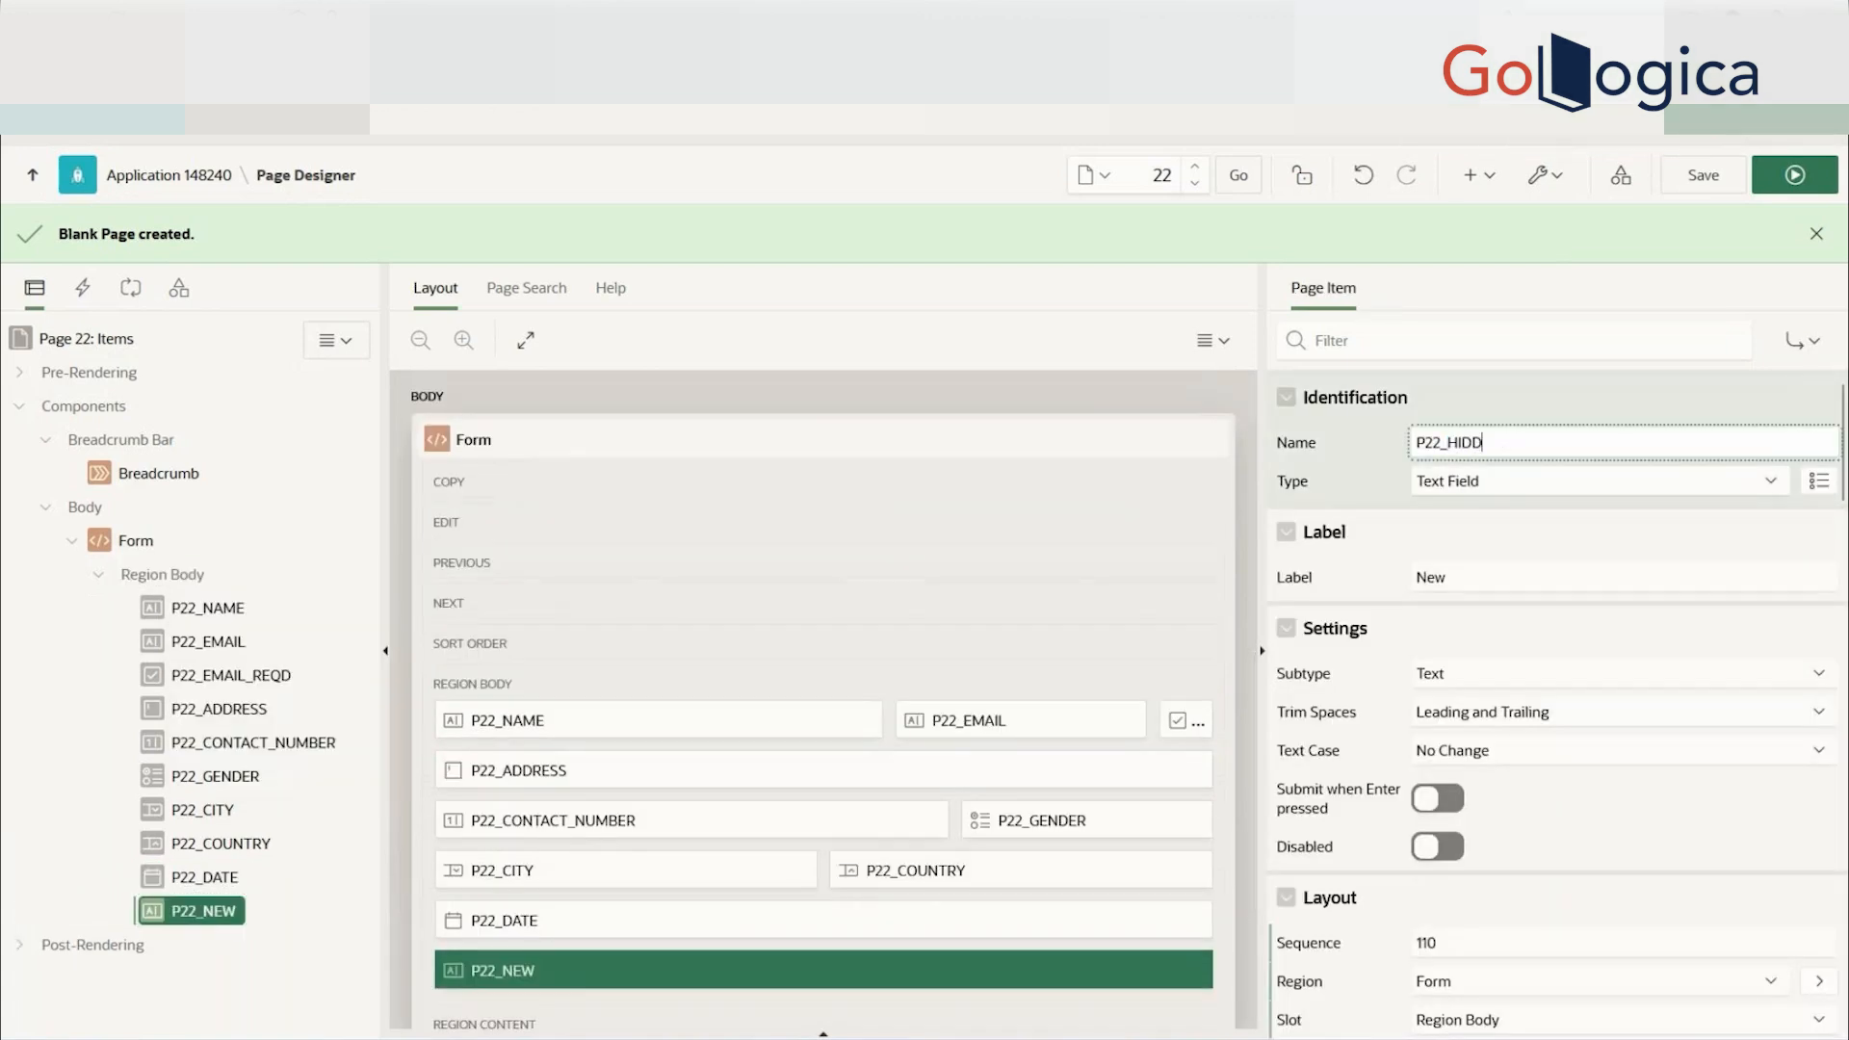
type("EN_ITEM")
left_click(1676, 637)
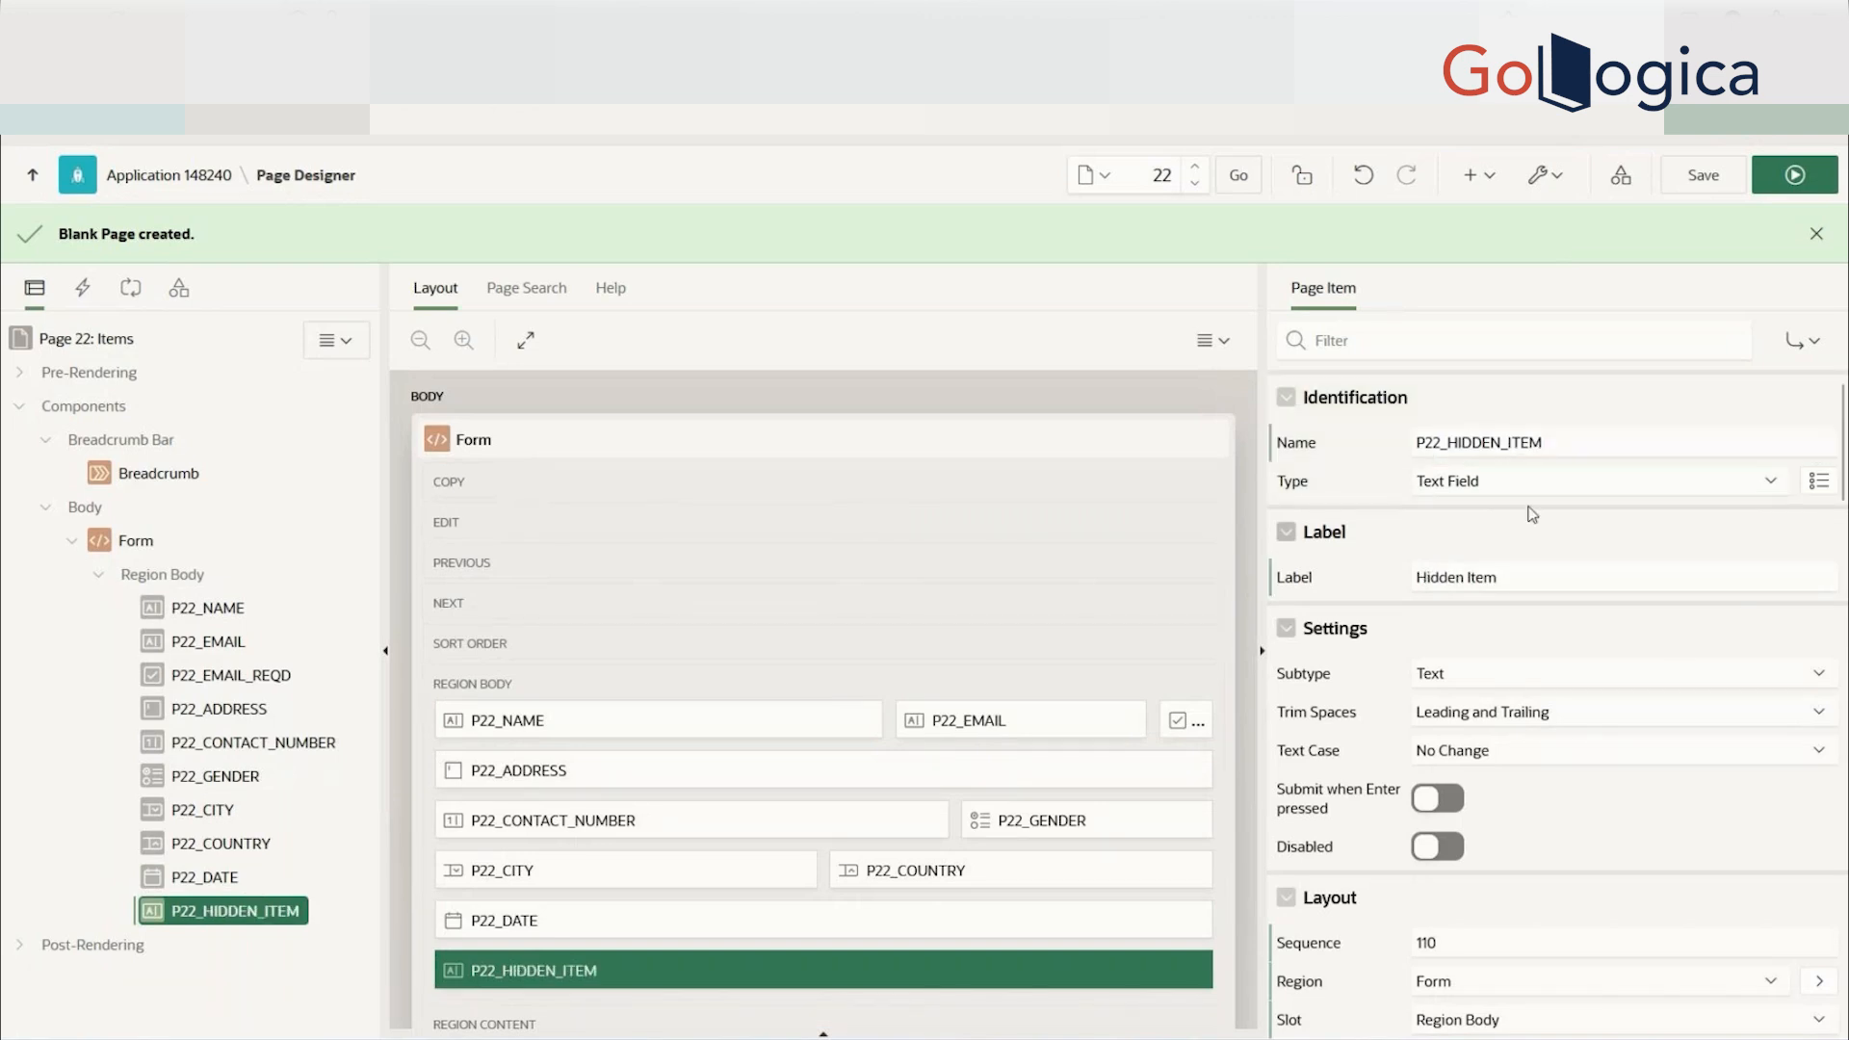
- Change the type of P22_HIDDEN_ITEM to Hidden and save the page
left_click(1483, 482)
scroll(1565, 847, "up", 5)
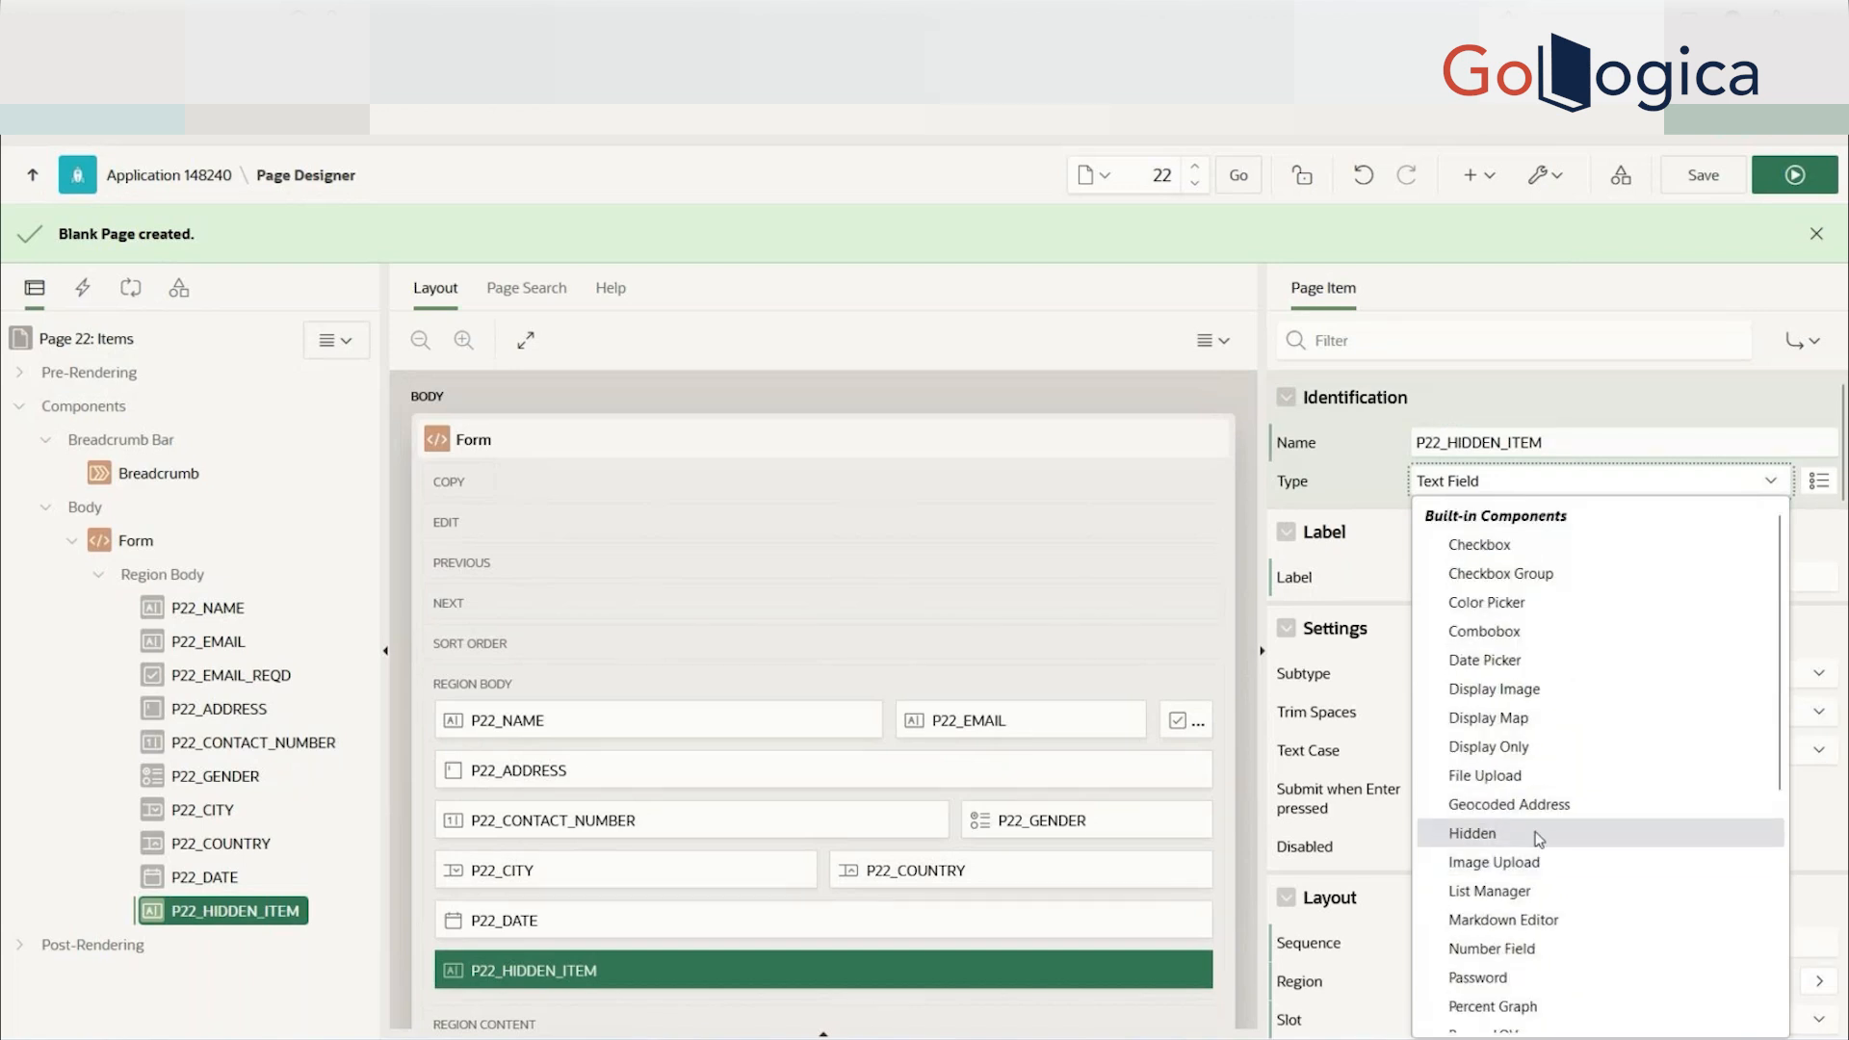
left_click(1509, 834)
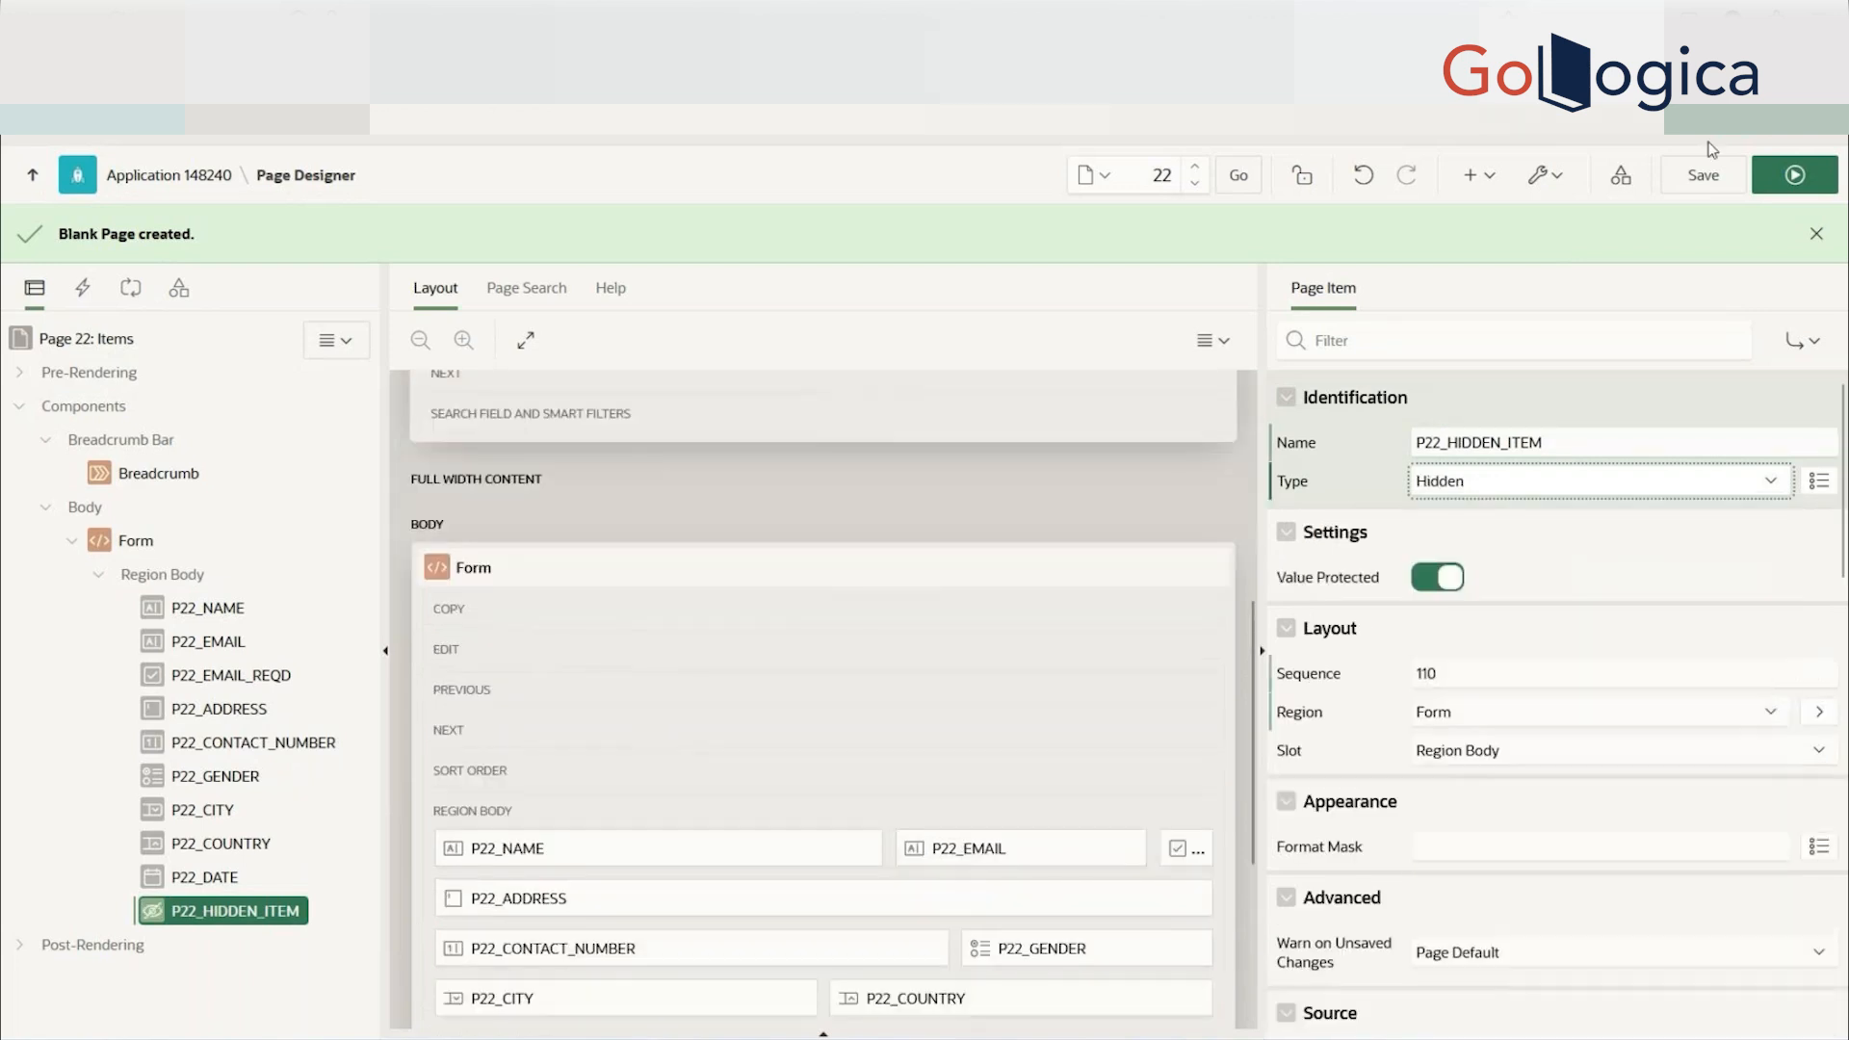
left_click(1701, 176)
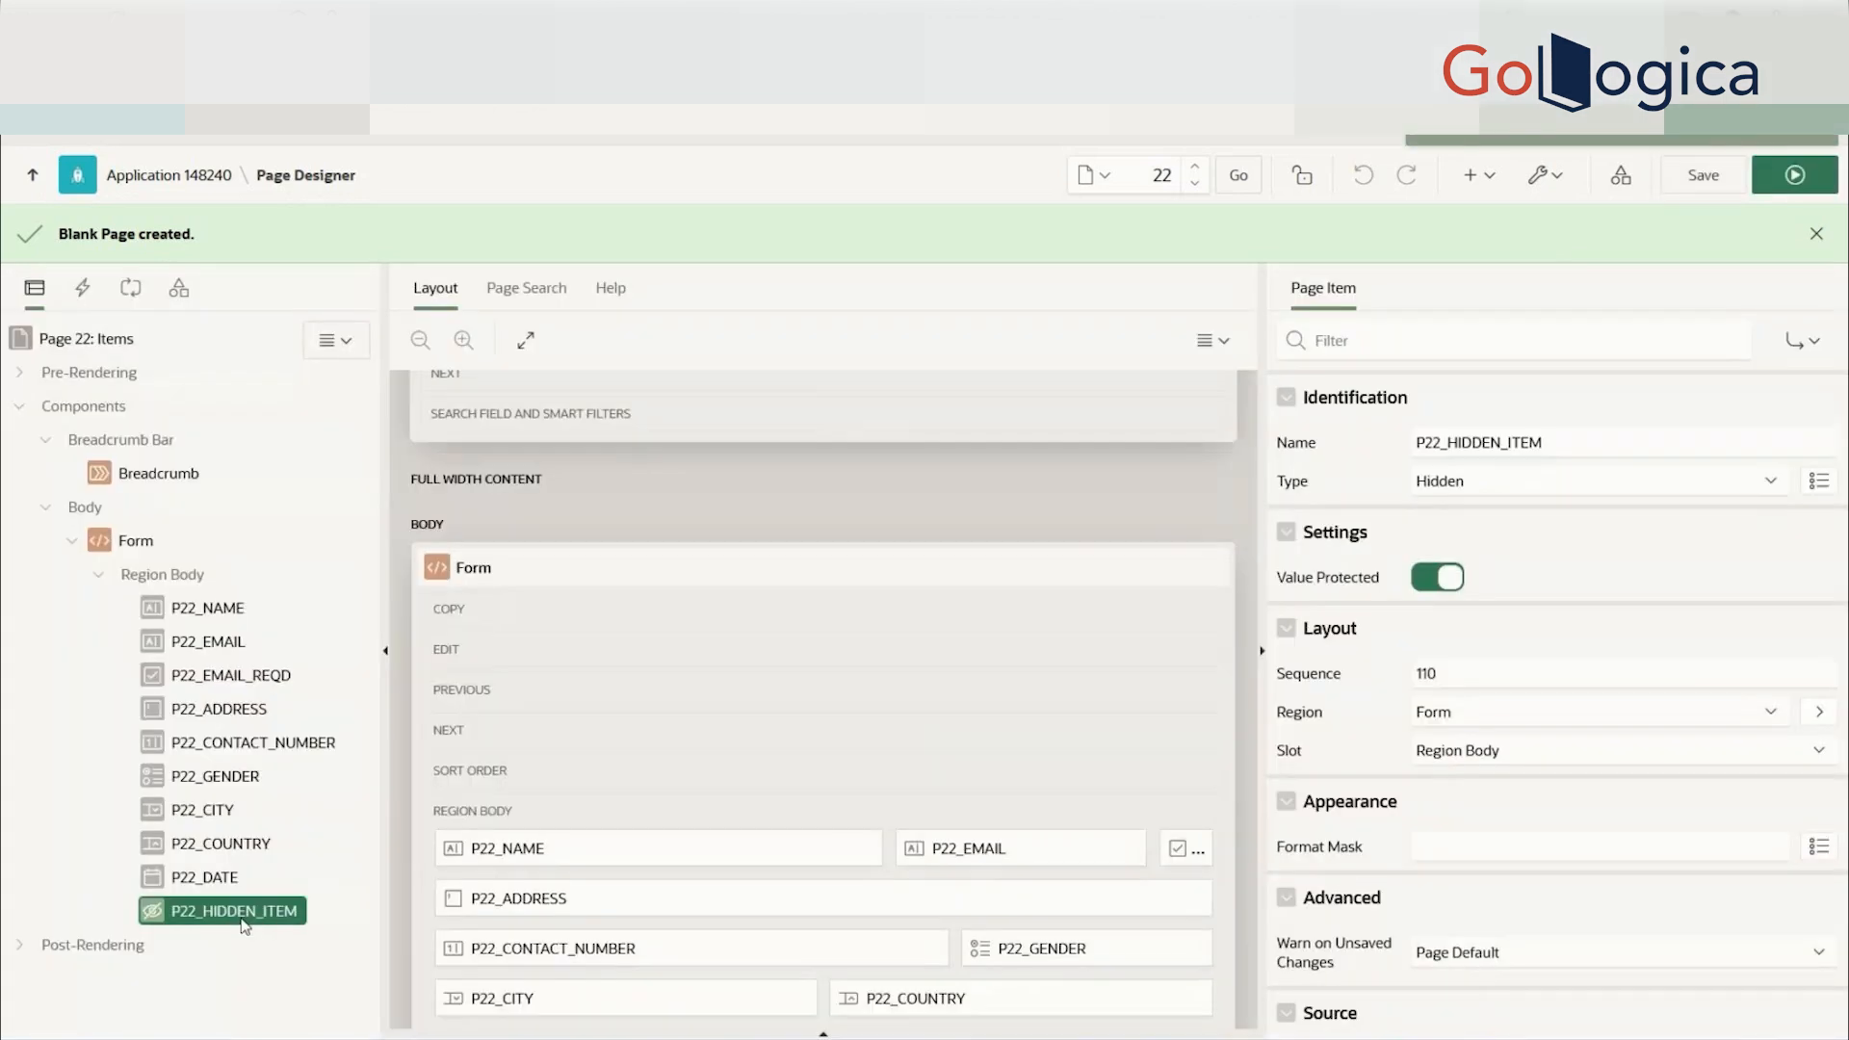
- Run the page, discarding the unsaved form entries, and check the Date, Email, Name, Address and Contact Number fields for the hidden item
left_click(1784, 171)
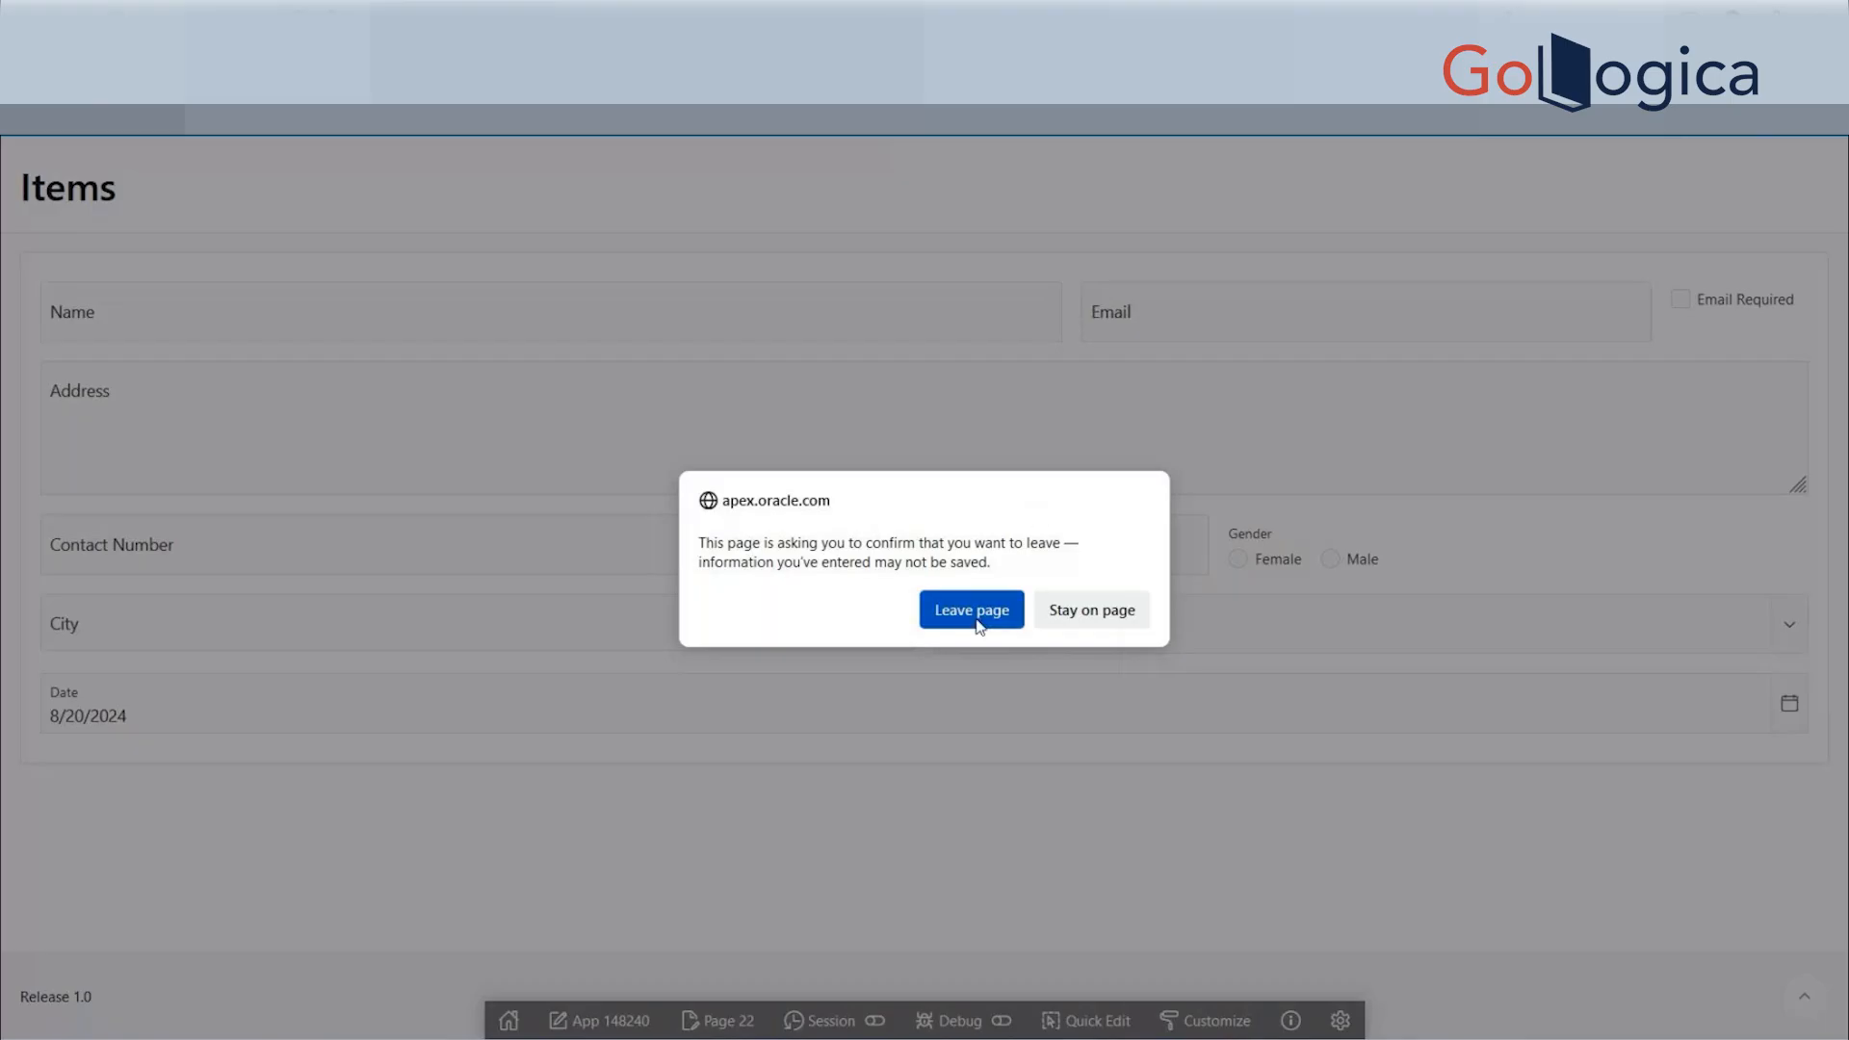
left_click(974, 612)
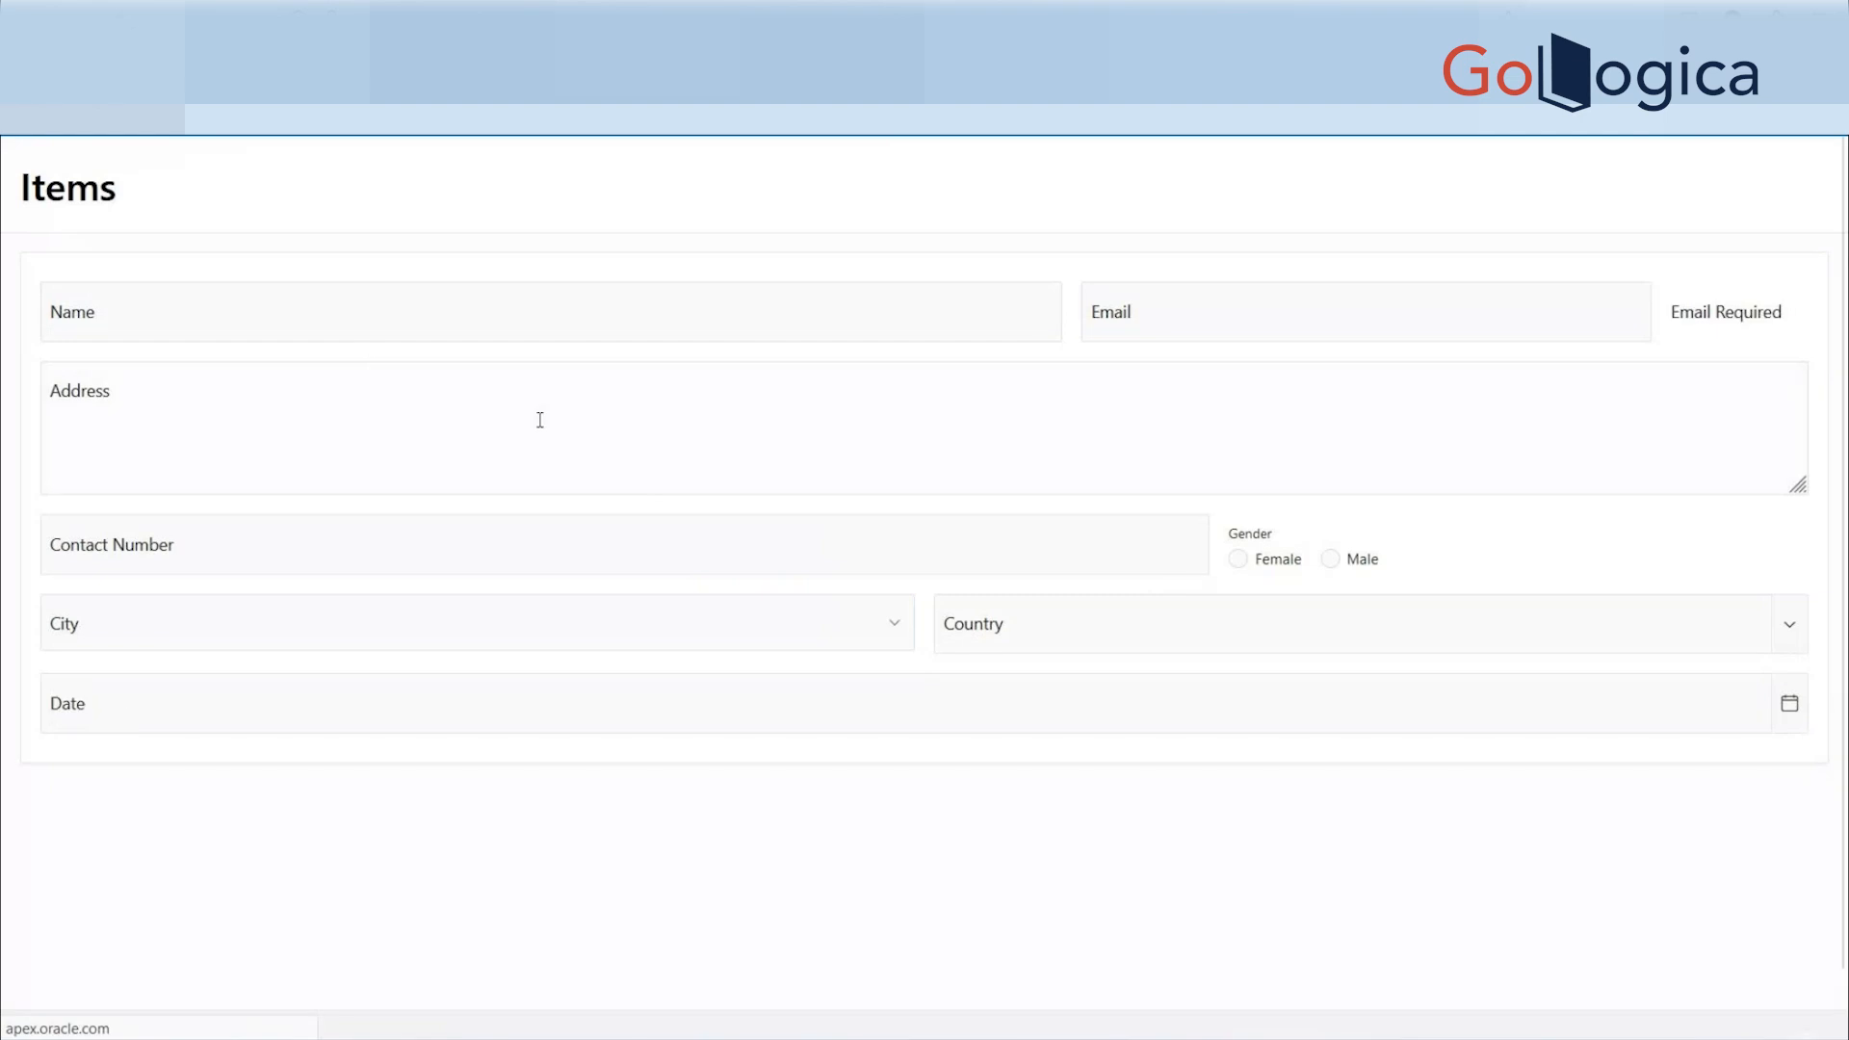
left_click(231, 705)
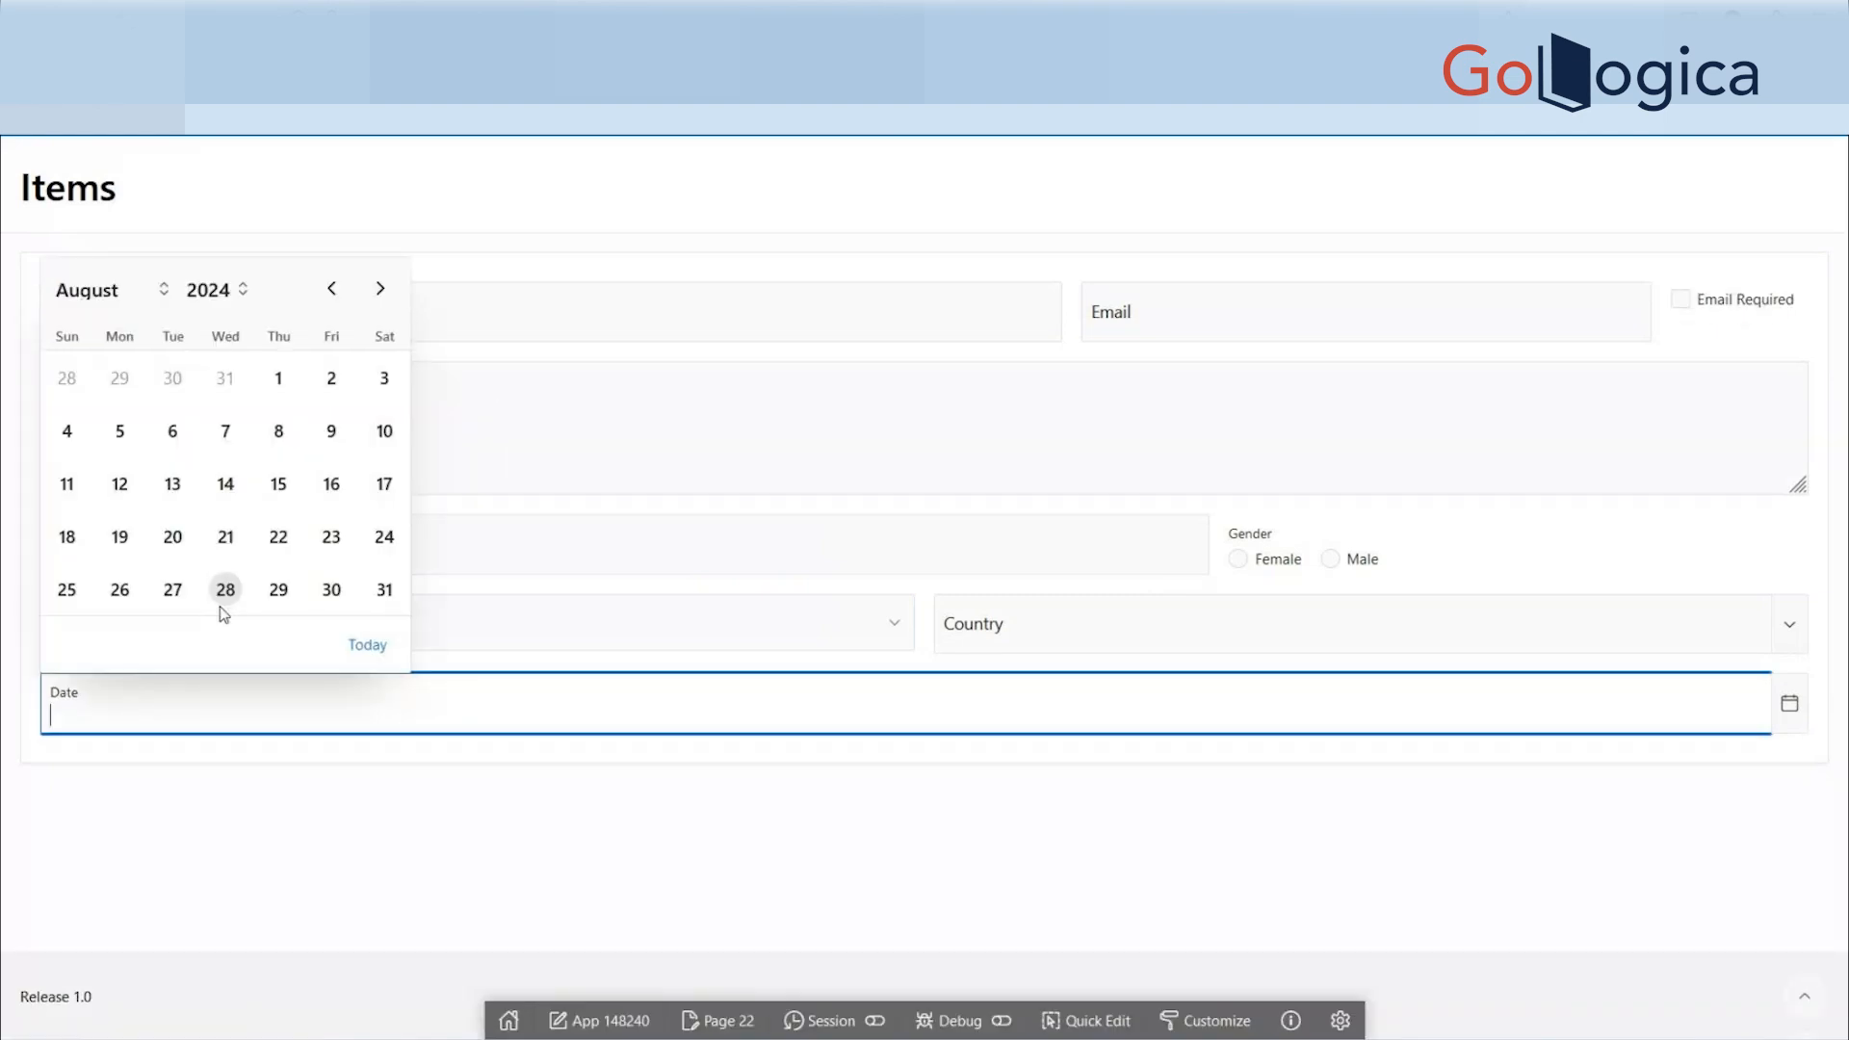
left_click(665, 412)
left_click(753, 335)
left_click(1128, 321)
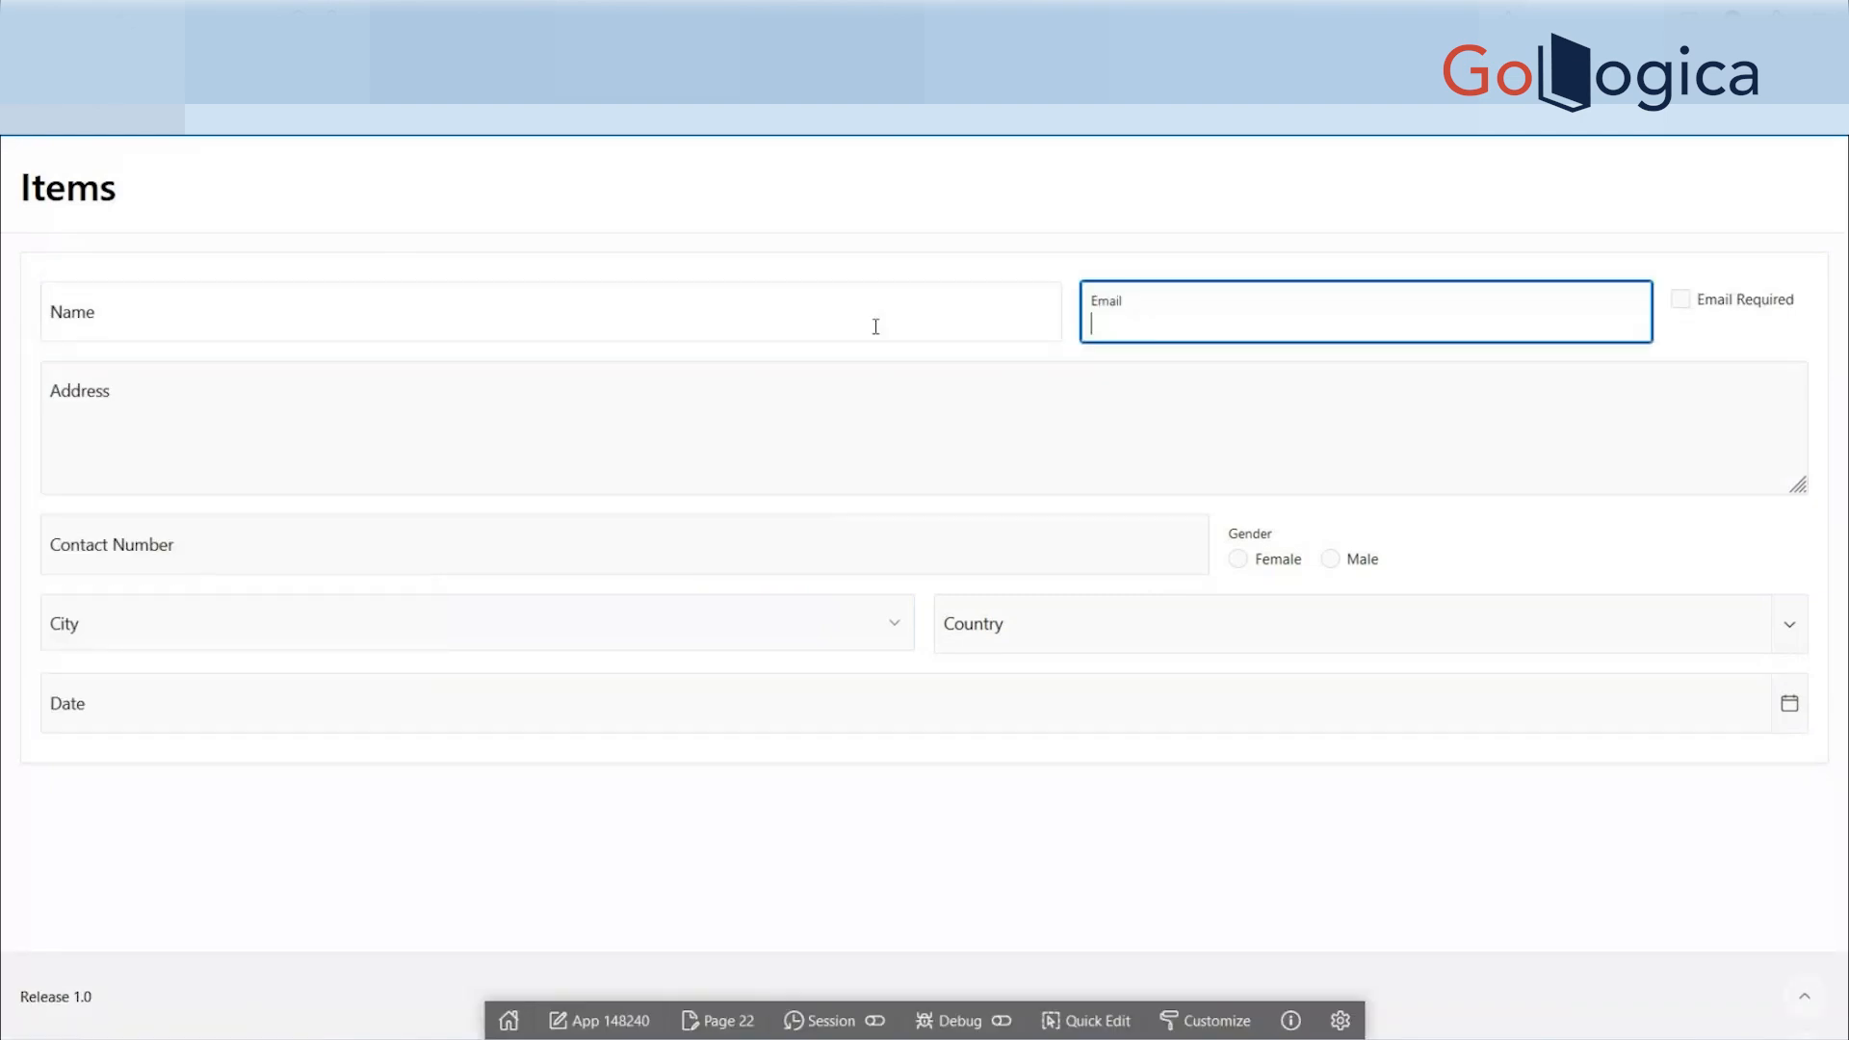
left_click(874, 326)
left_click(780, 429)
left_click(673, 585)
left_click(677, 549)
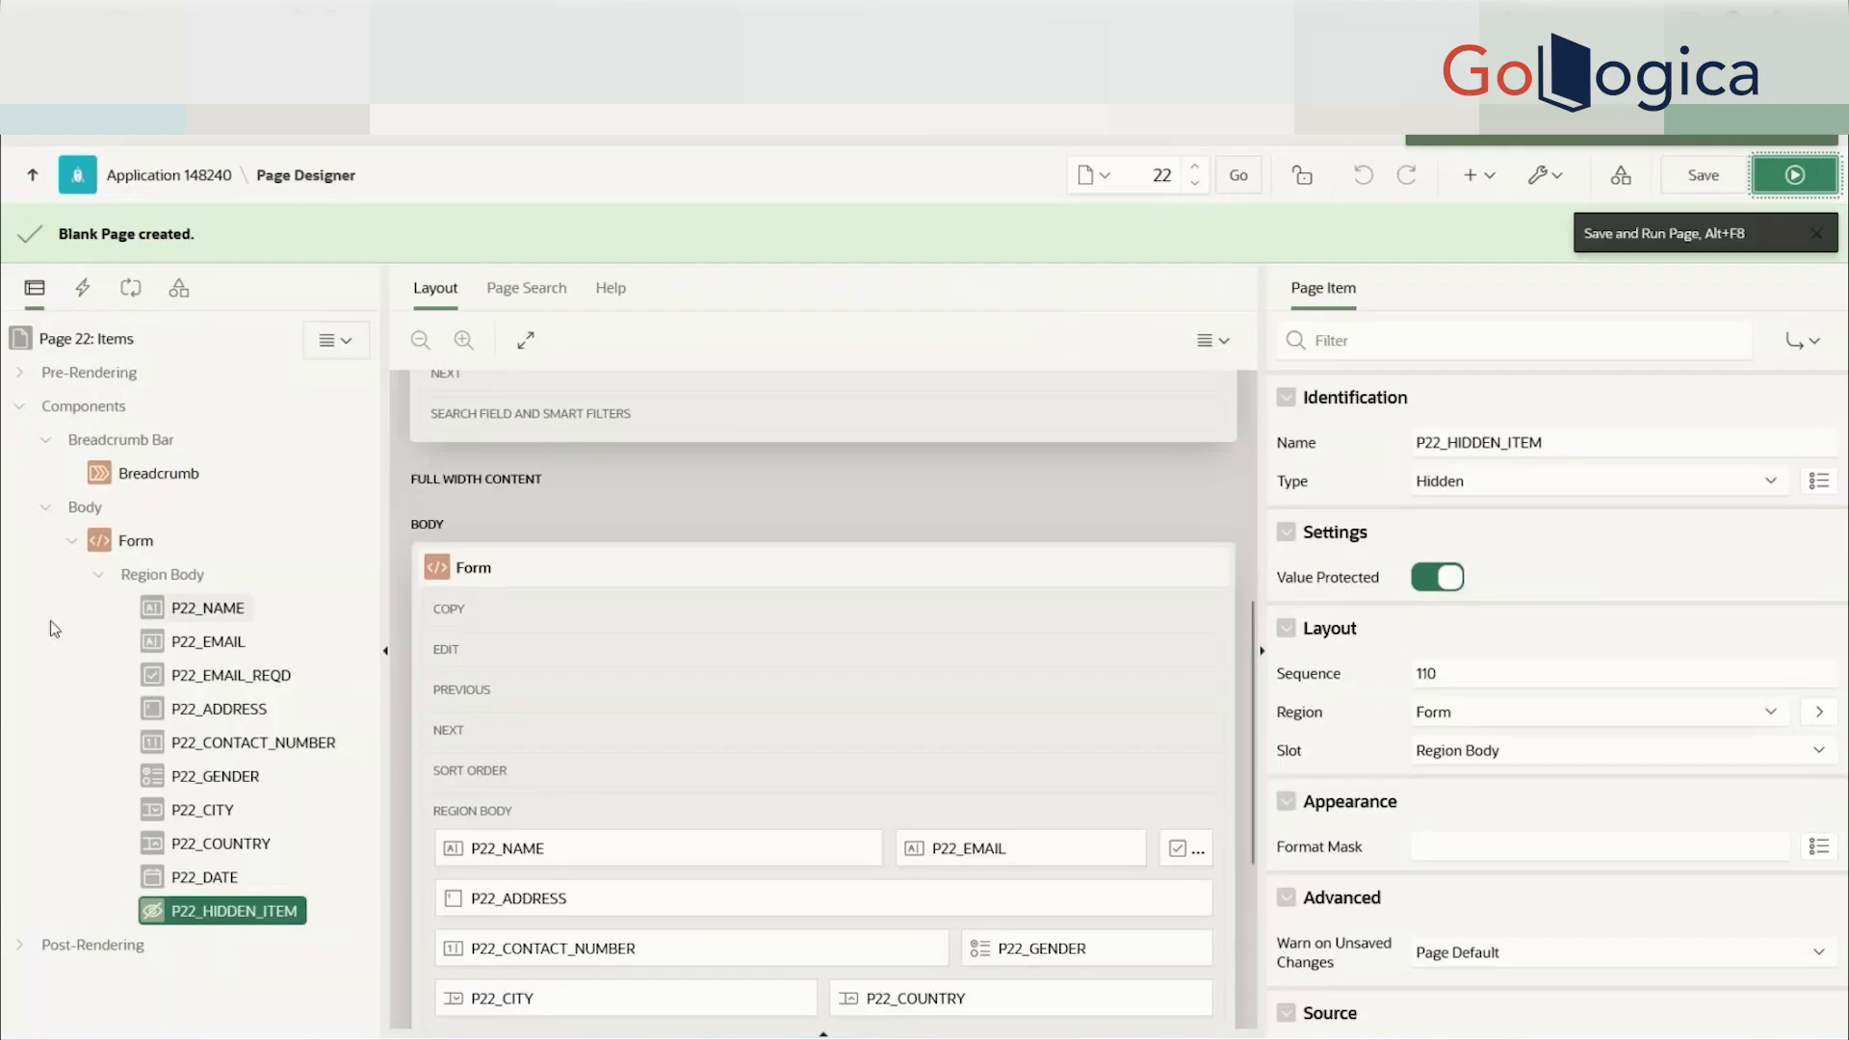
- Compare P22_HIDDEN_ITEM in Page Designer with the running form and look through the available item types
left_click(223, 920)
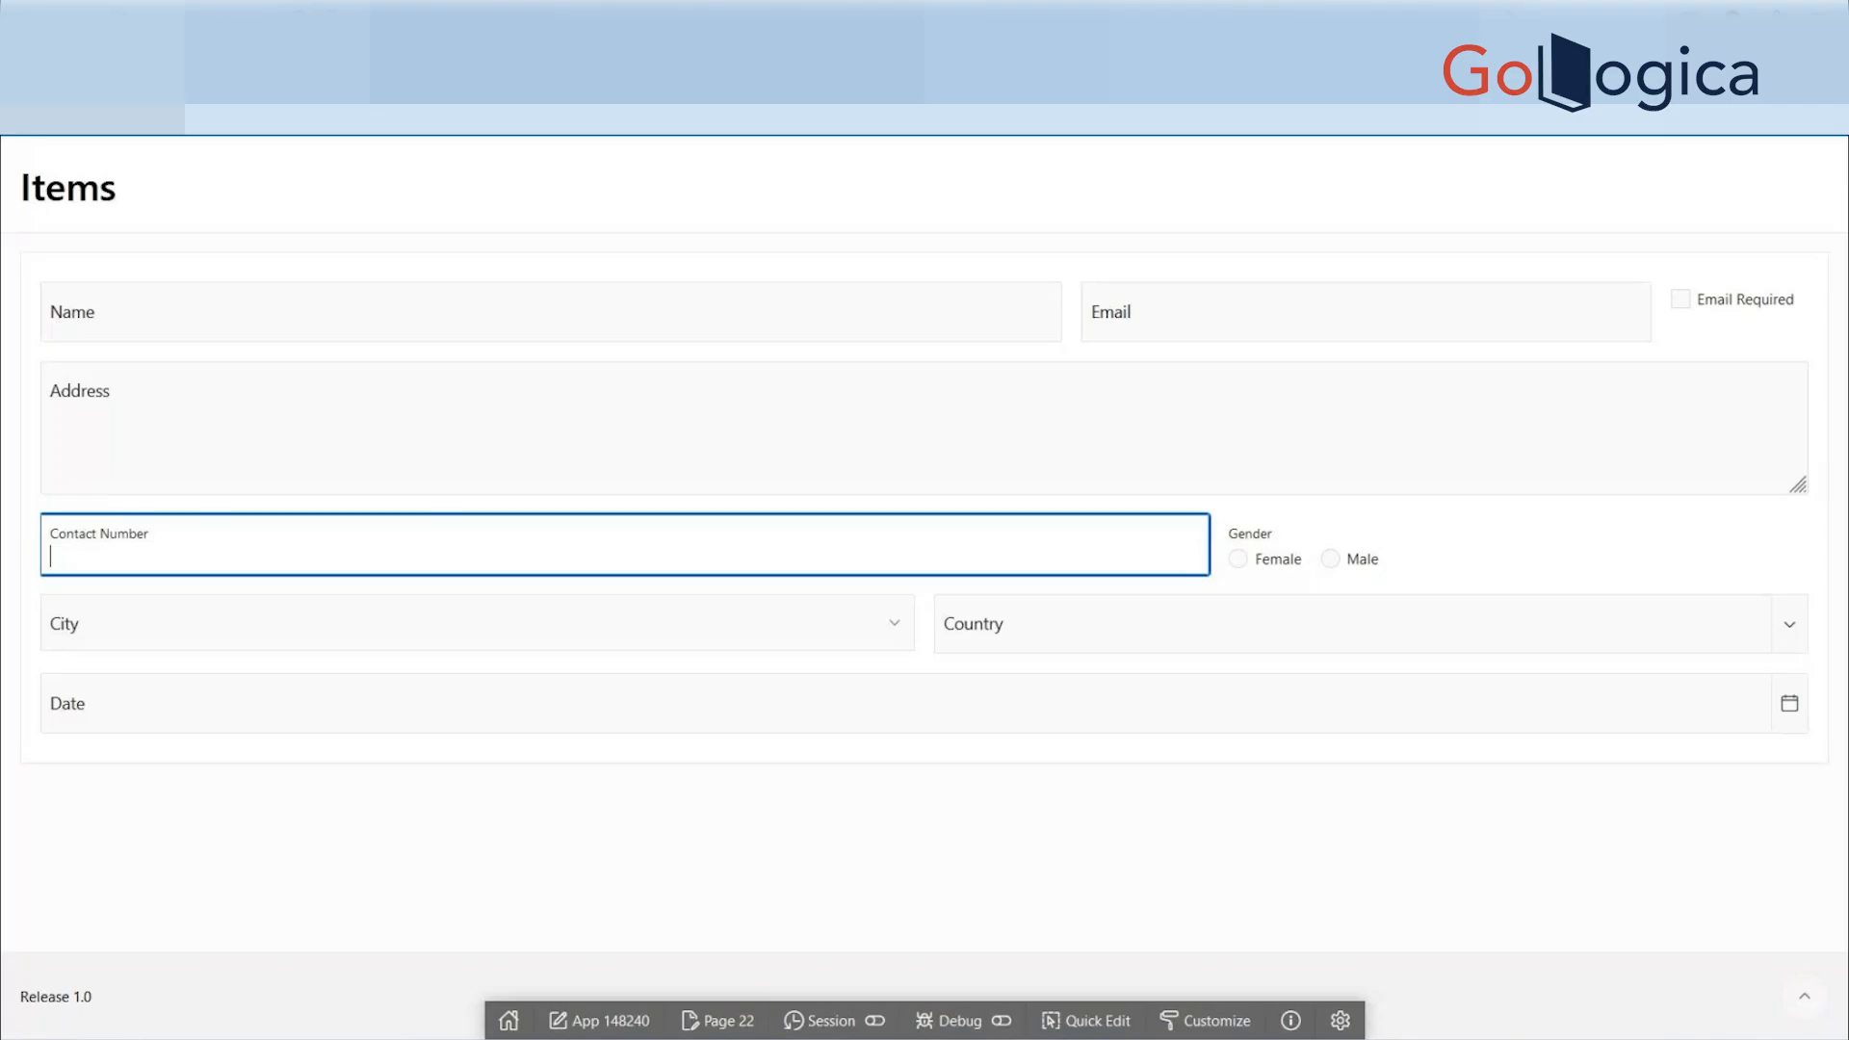
left_click(632, 9)
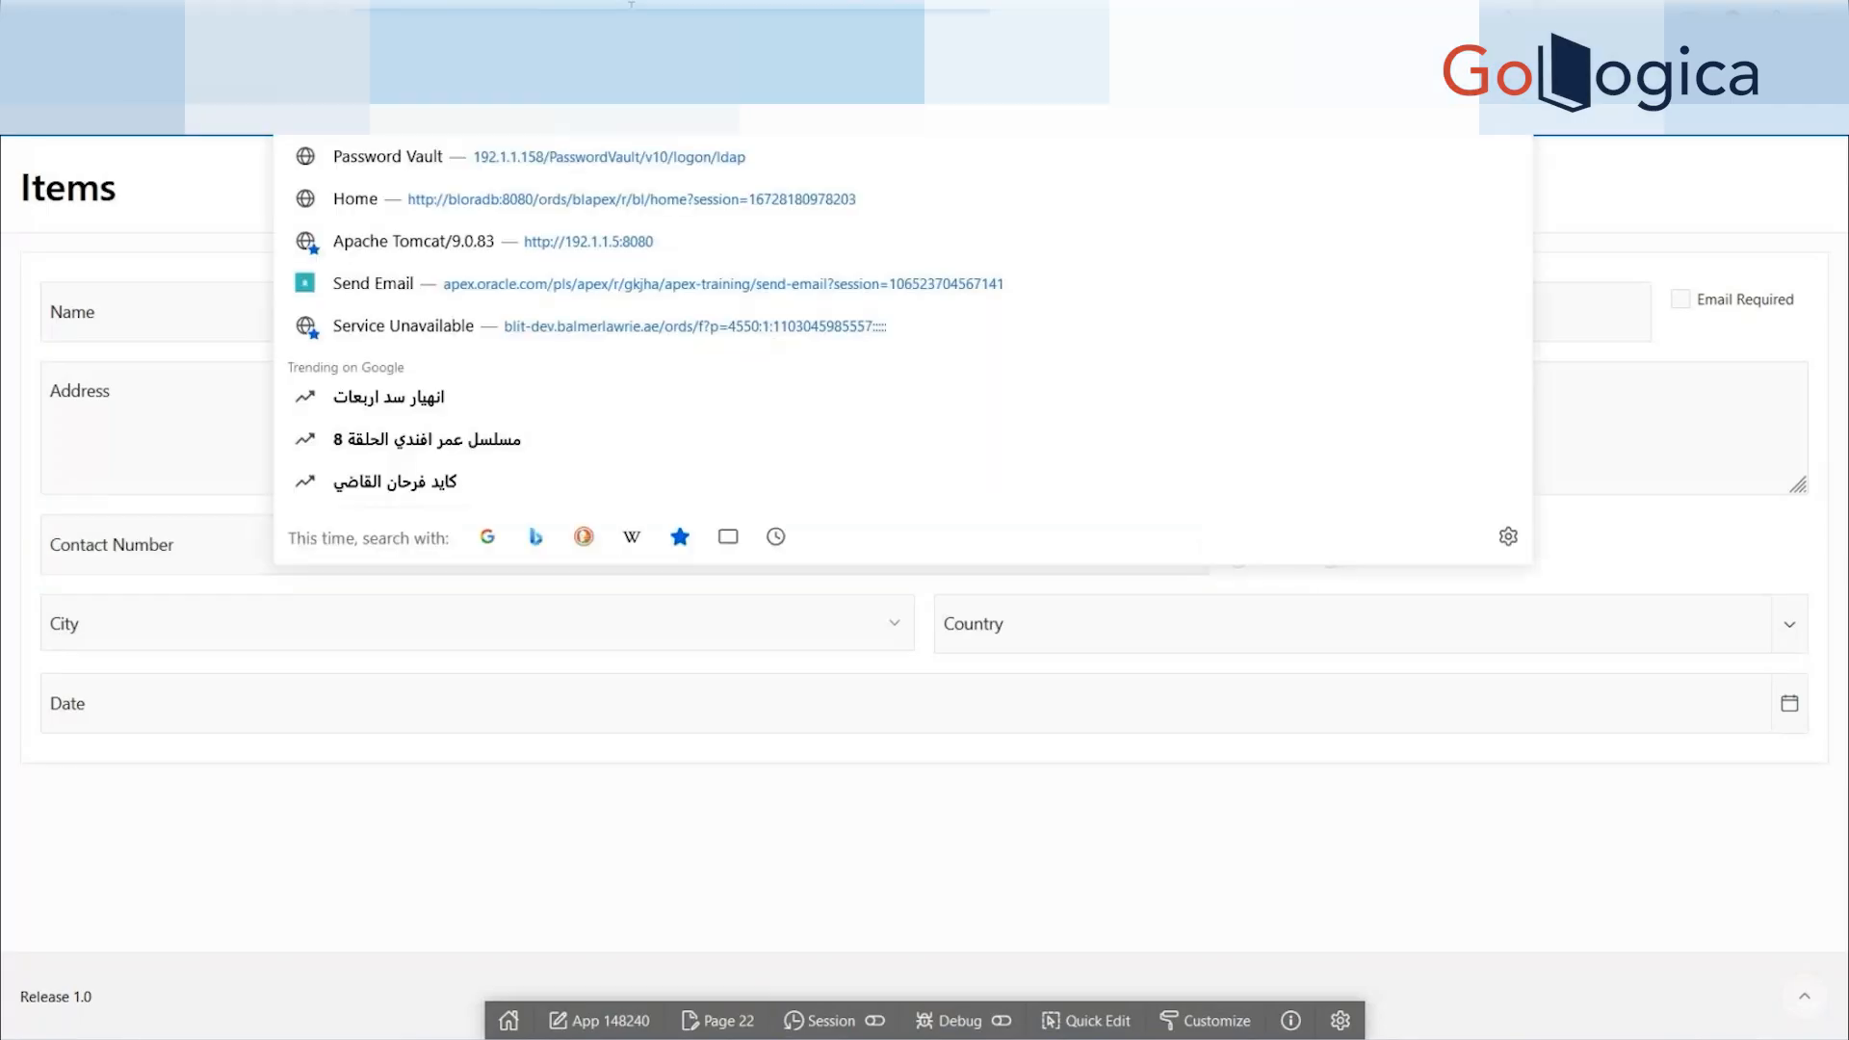
key("Return")
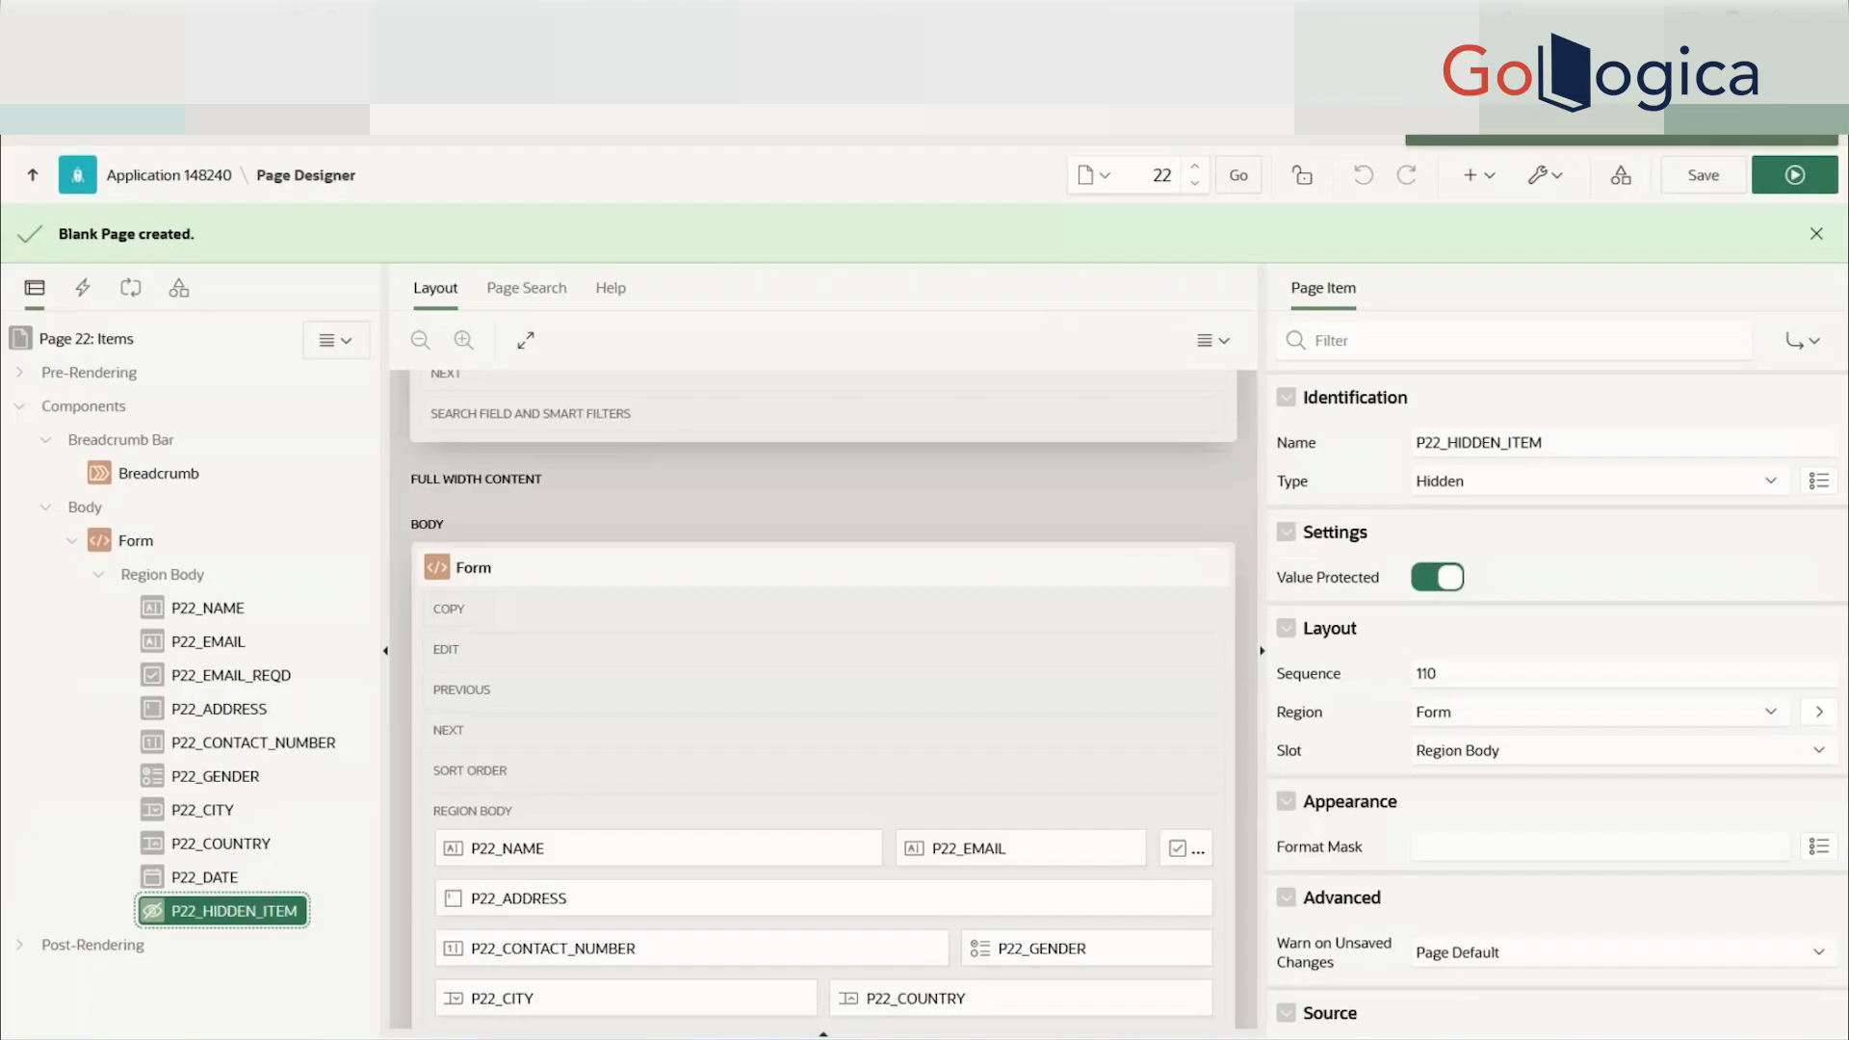
left_click(1688, 487)
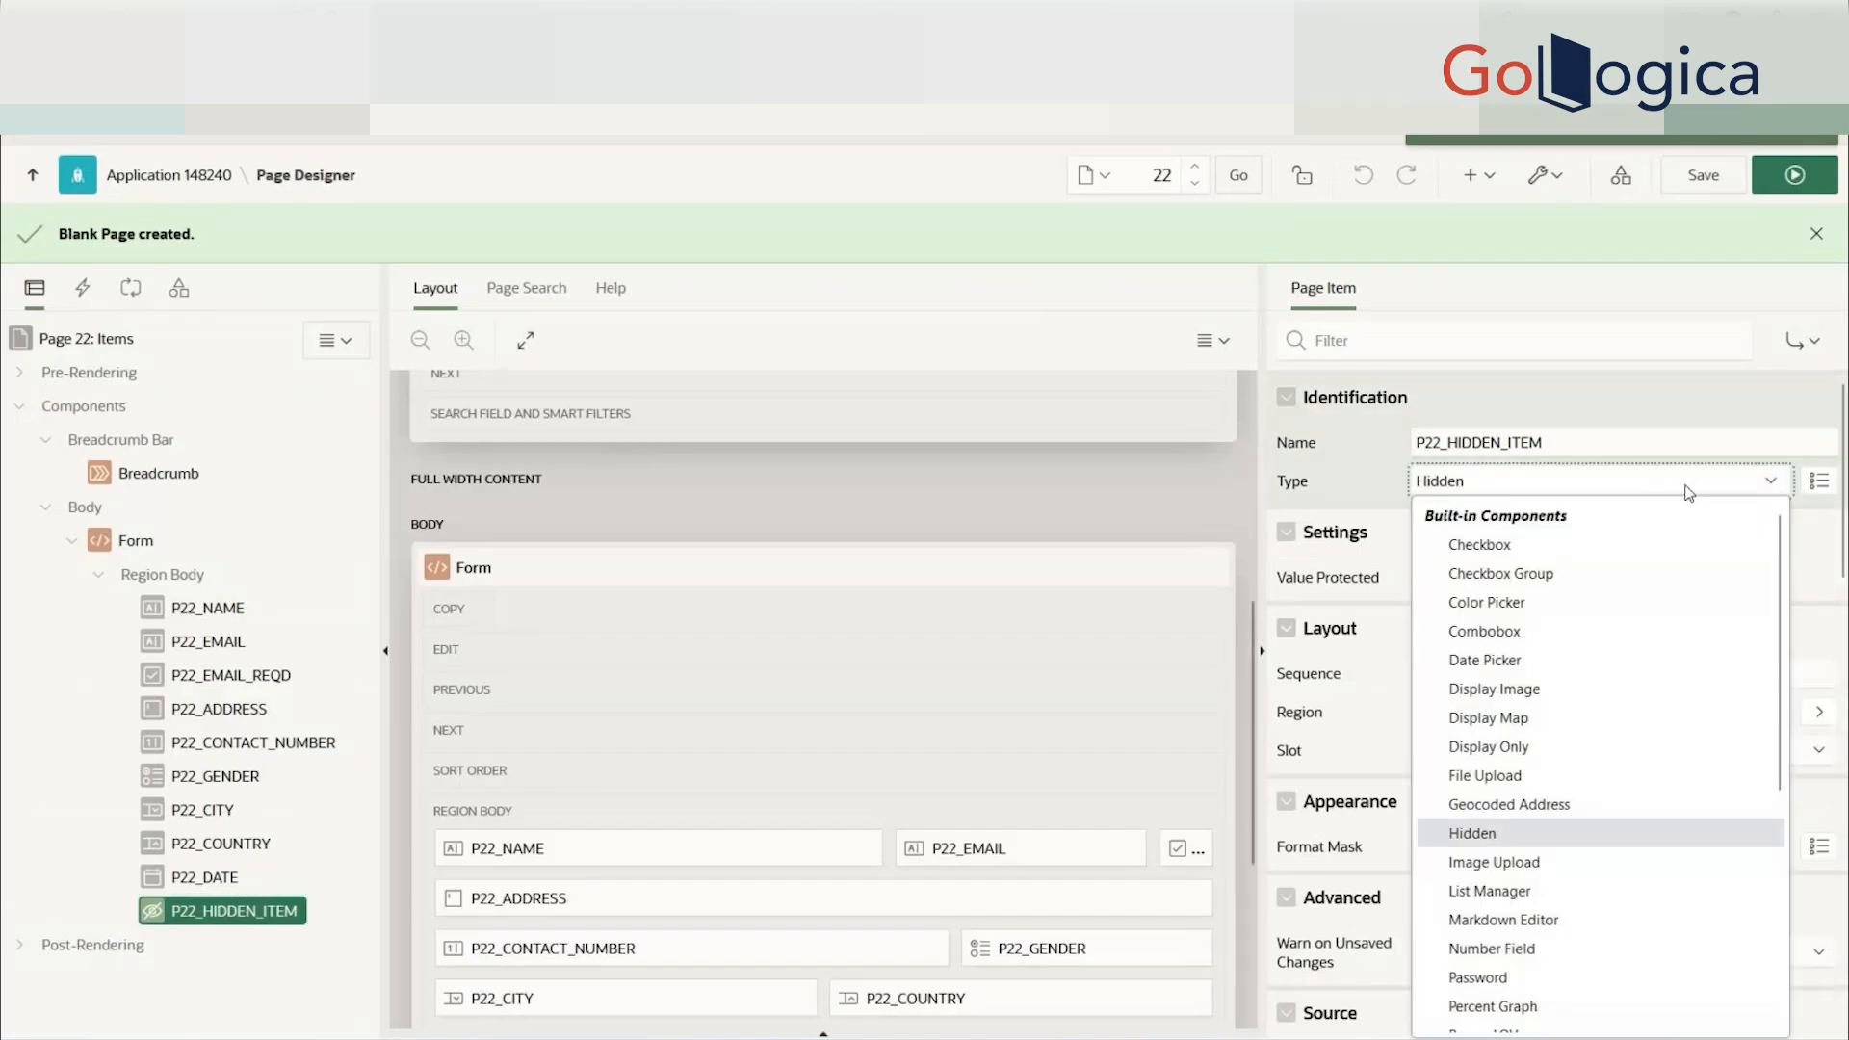
- Create another page item in the Form region's body and name it P22_FILE_UPLOAD
left_click(159, 574)
right_click(154, 574)
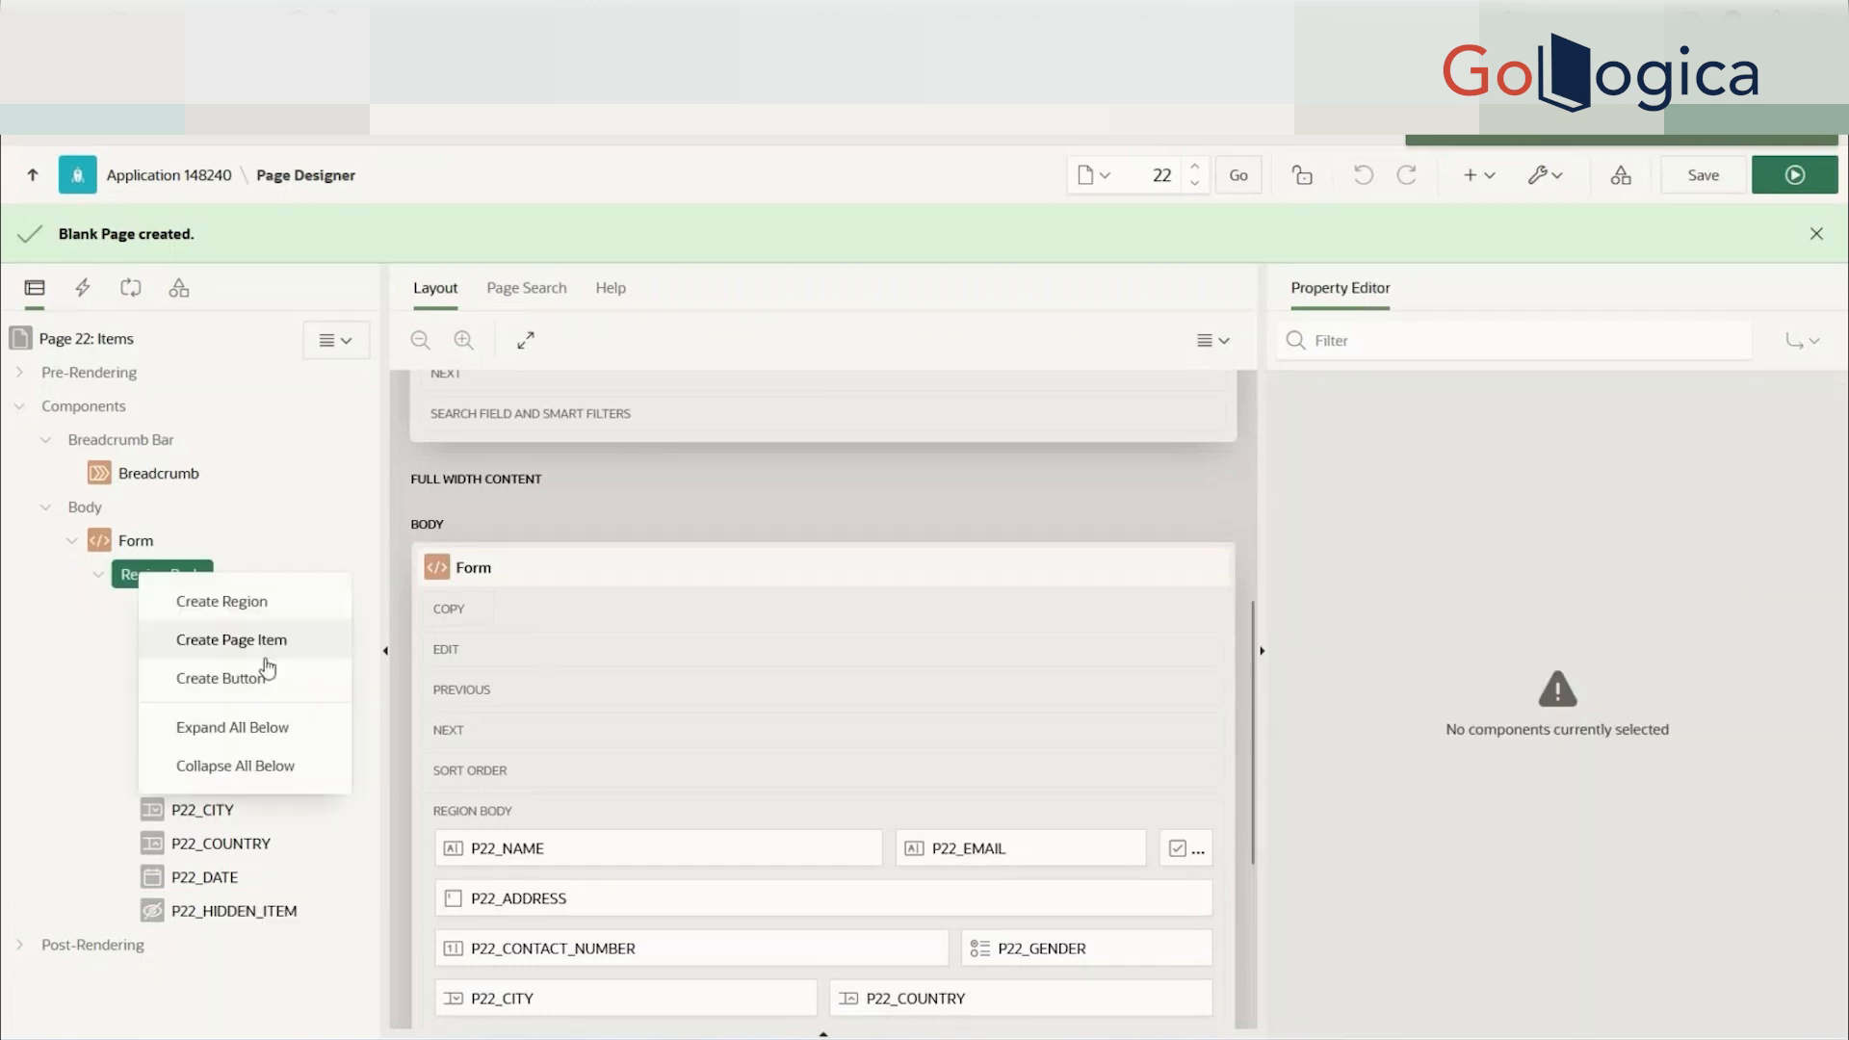
left_click(231, 641)
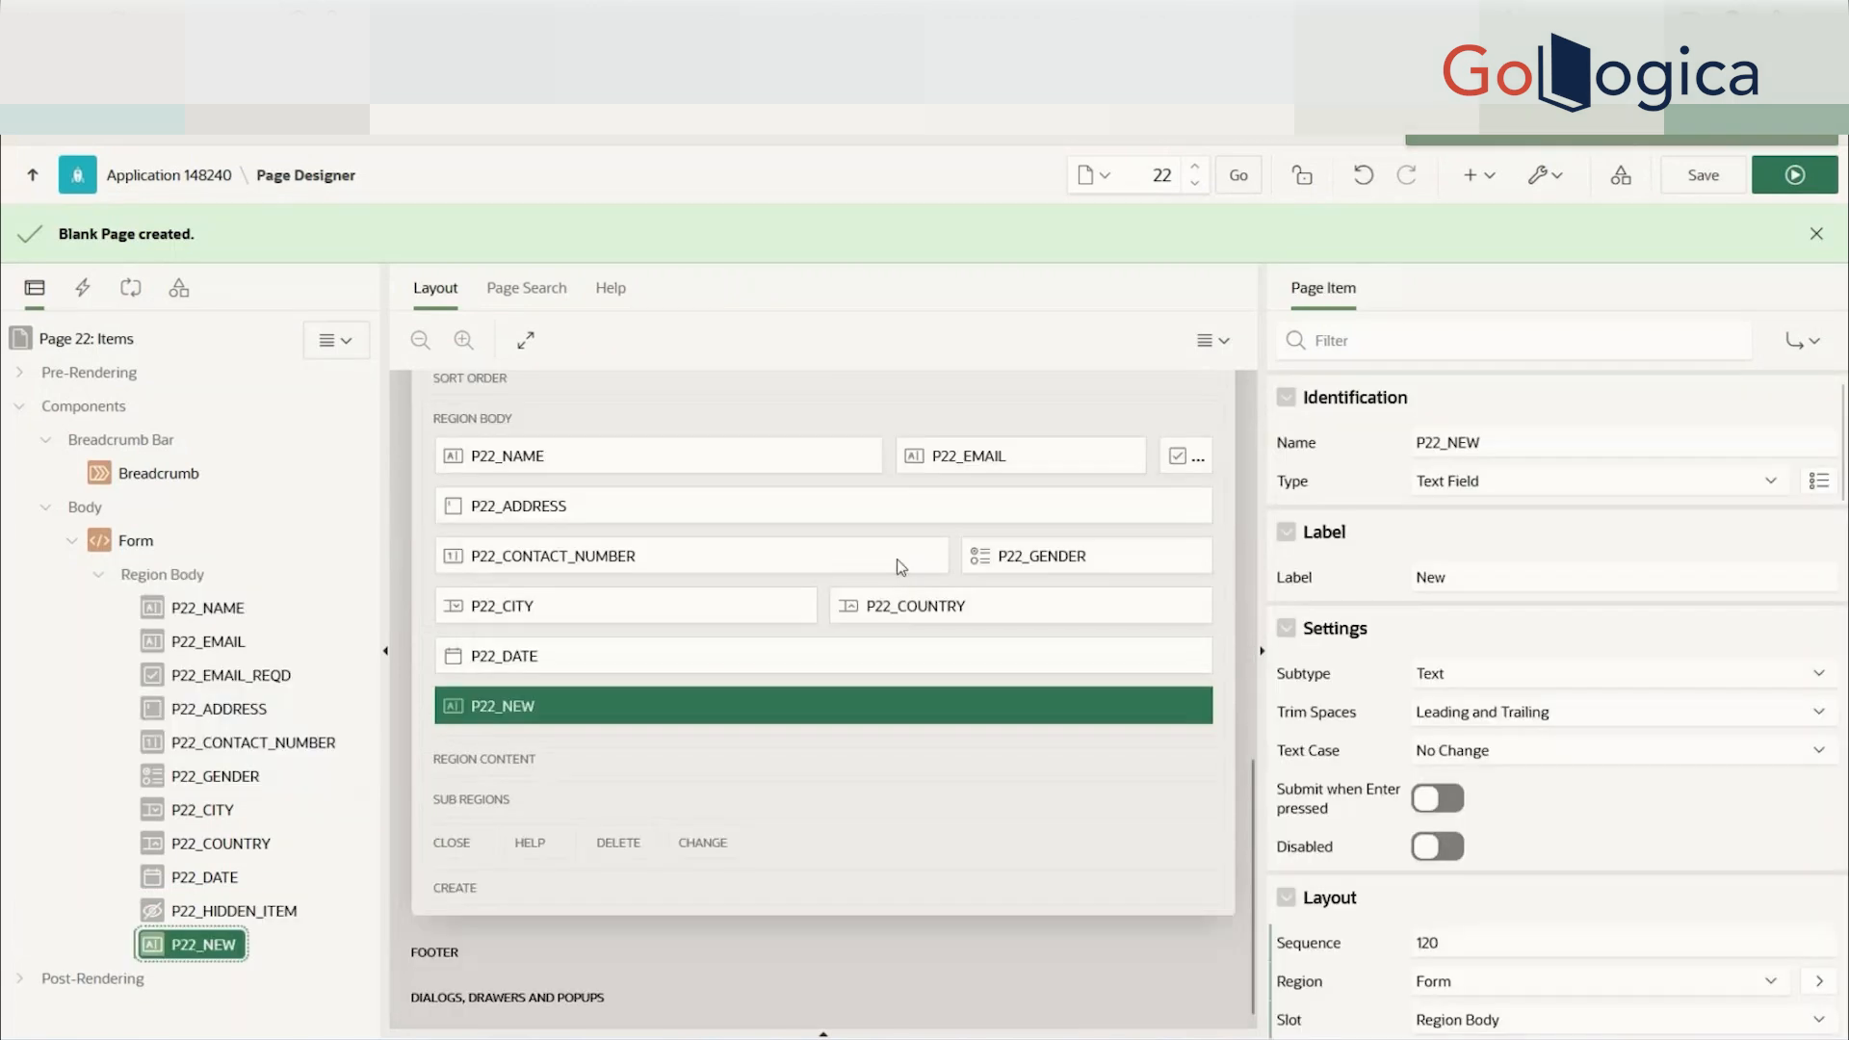
left_click_drag(1446, 442, 1483, 442)
type("FILE")
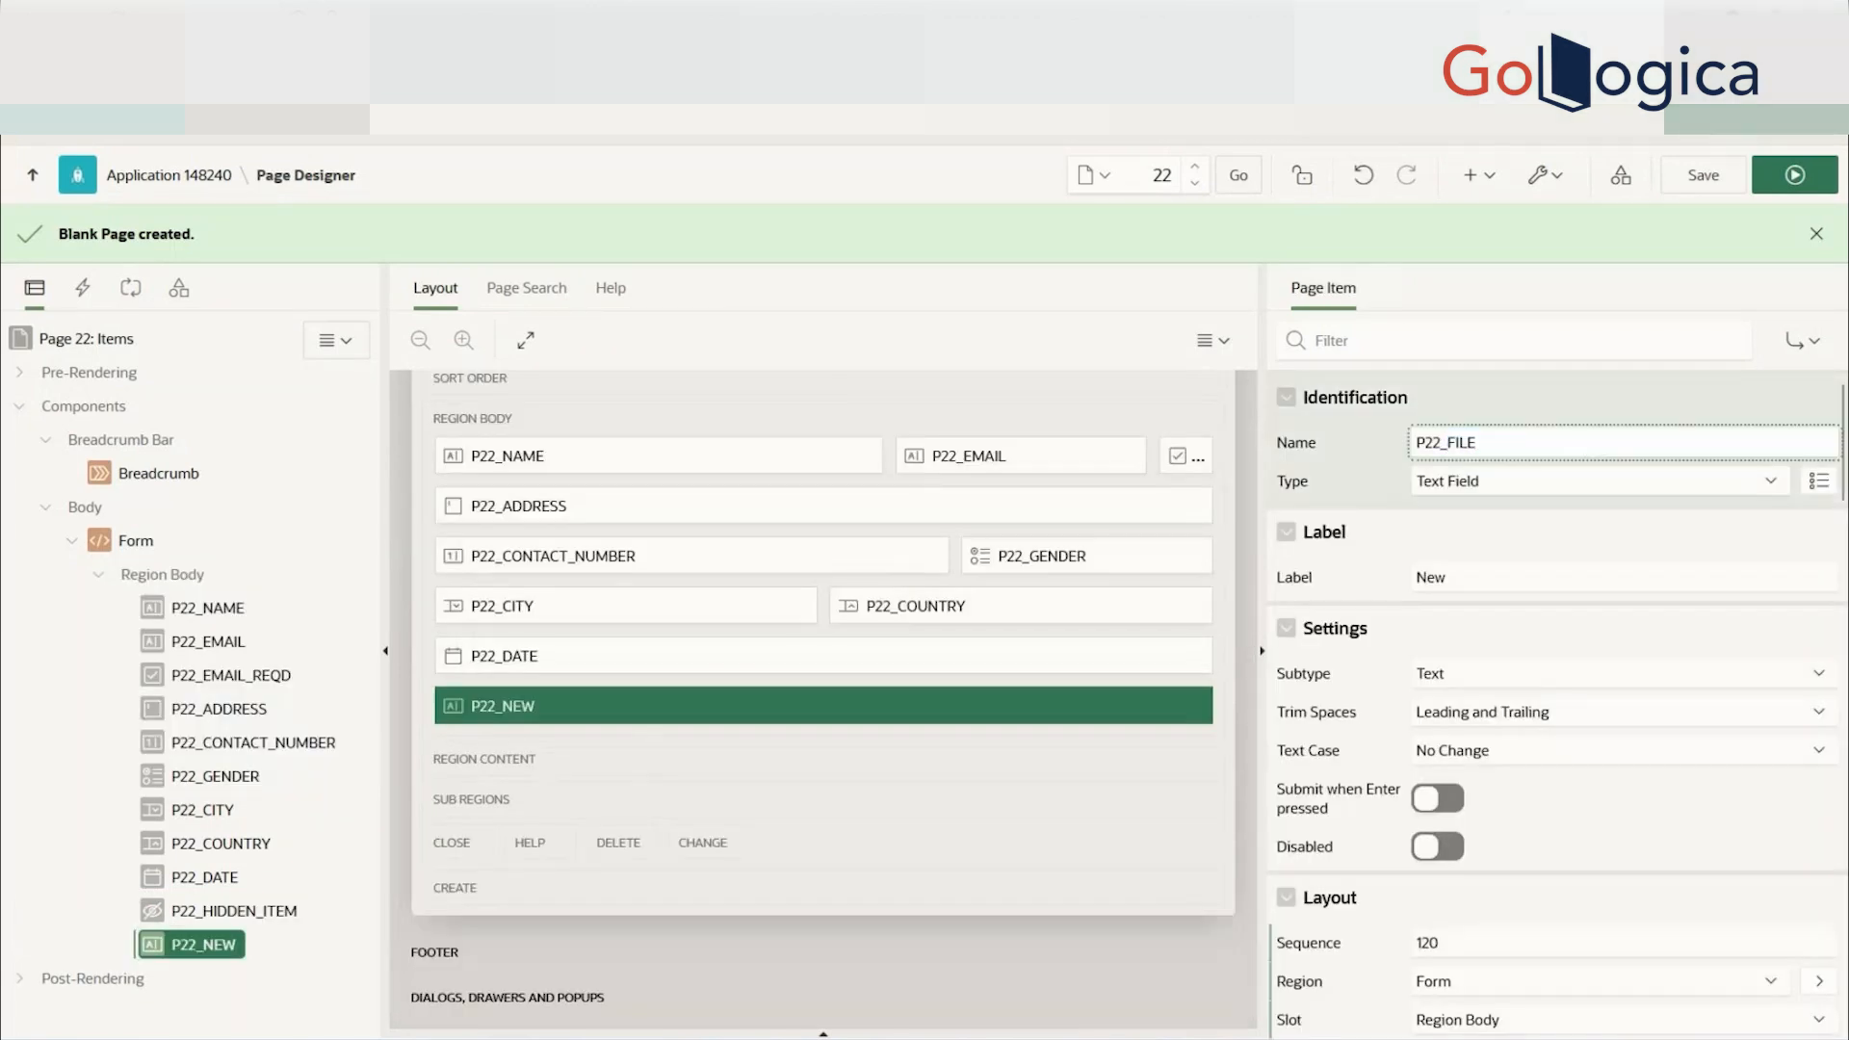
type("_UPLOAD")
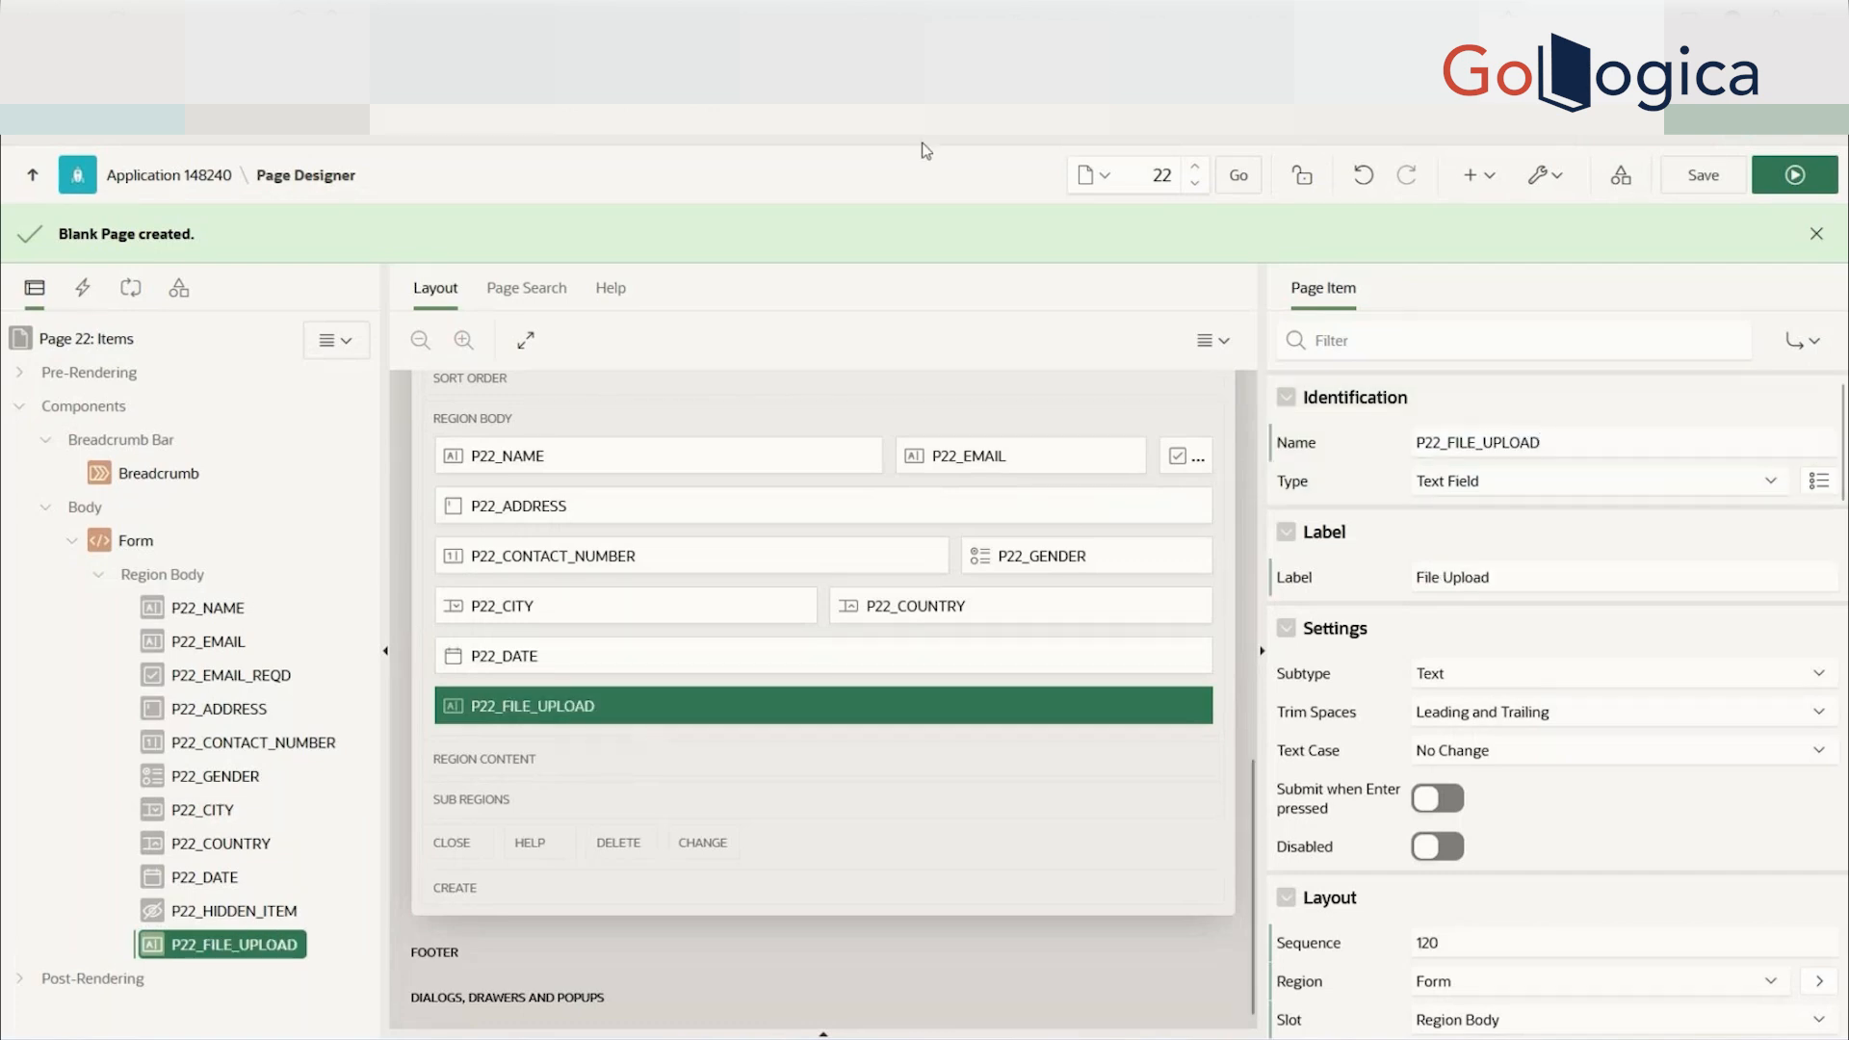
- Save and run the page, check the File Upload field on the form, and return to Page Designer
left_click(1793, 177)
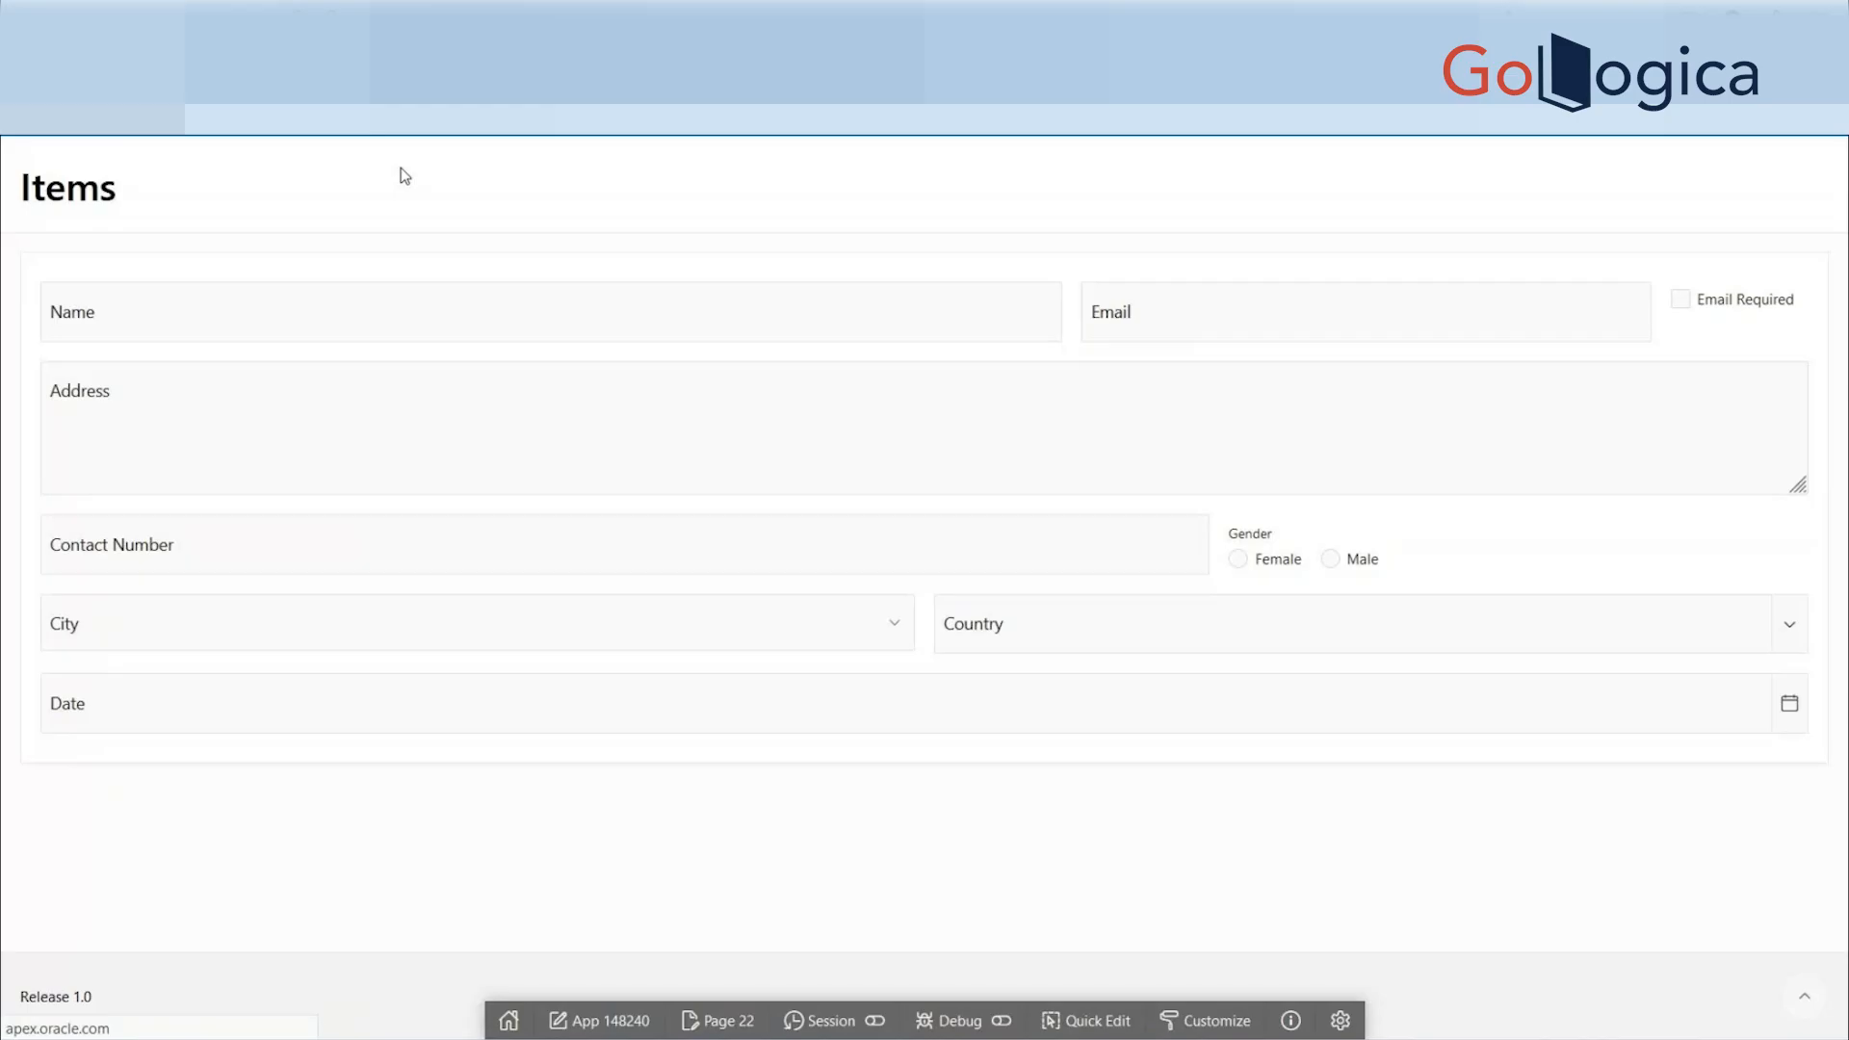
left_click(256, 770)
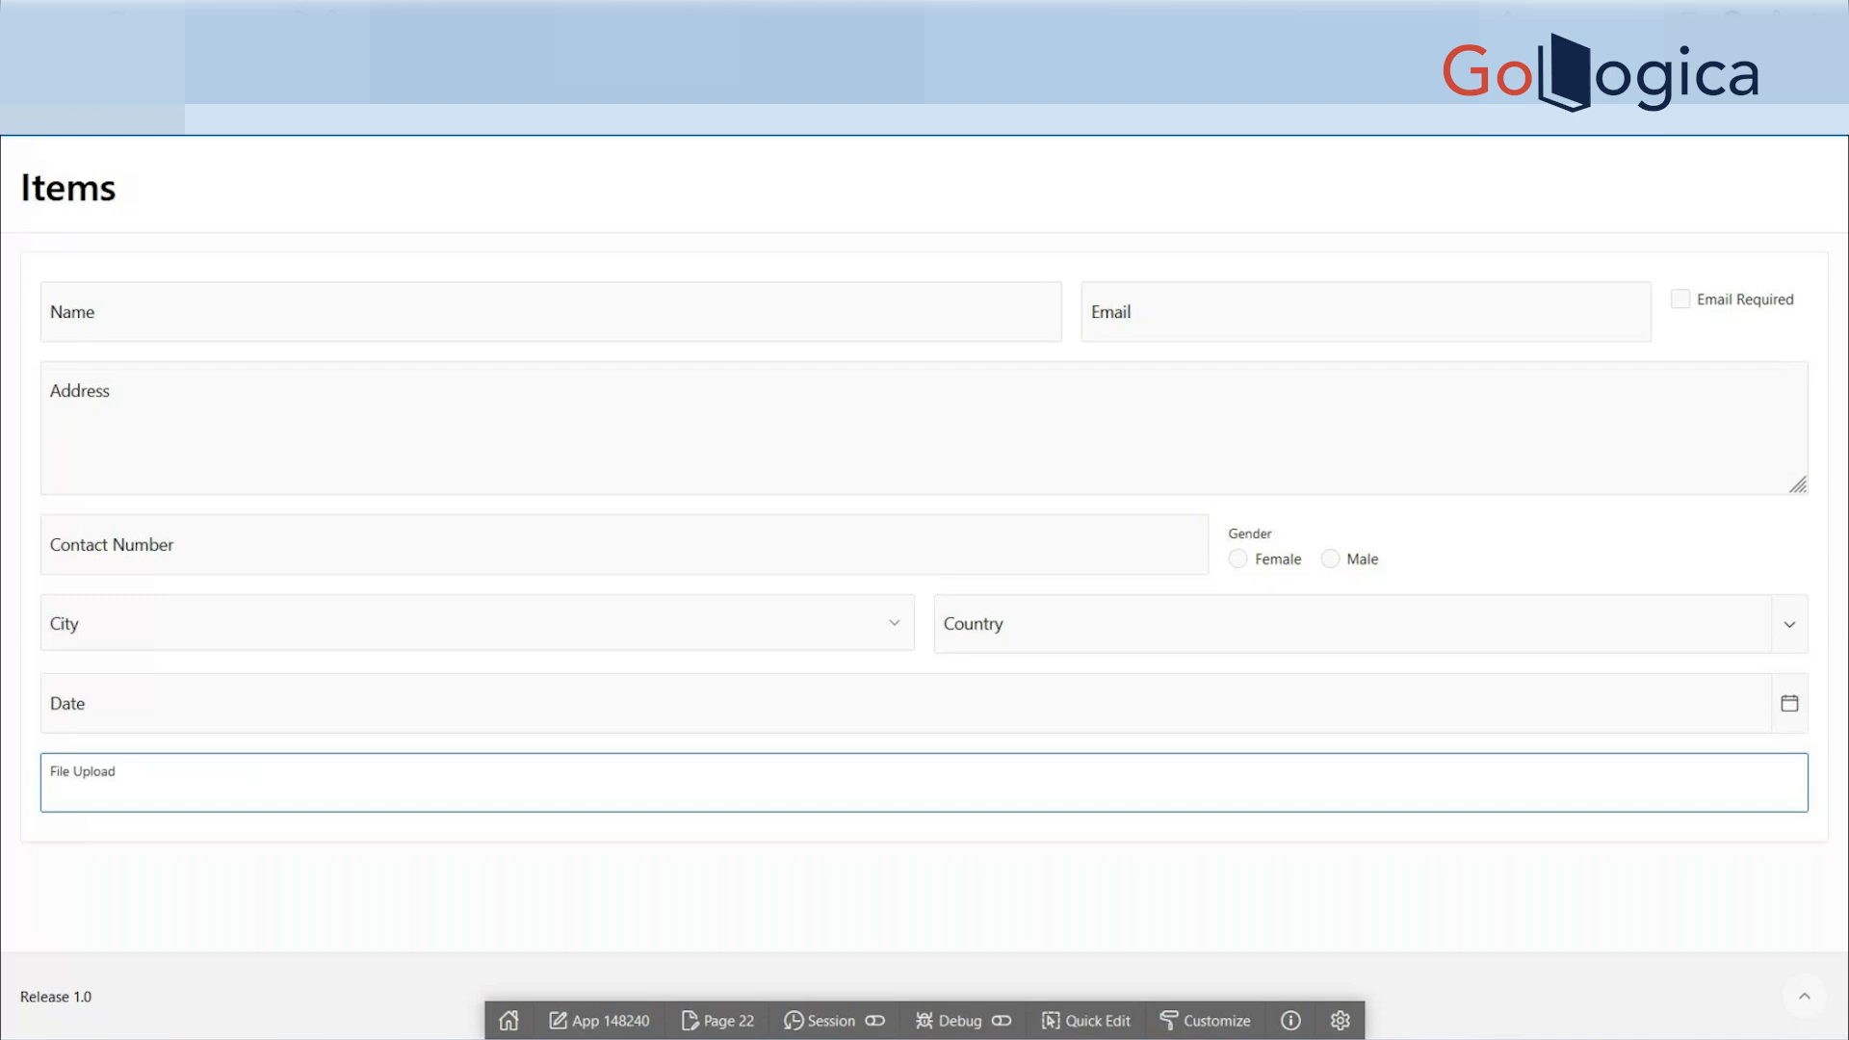
key("ctrl+shift+Tab")
- Change the type of P22_FILE_UPLOAD to File Upload, then save and run the page
left_click(1481, 483)
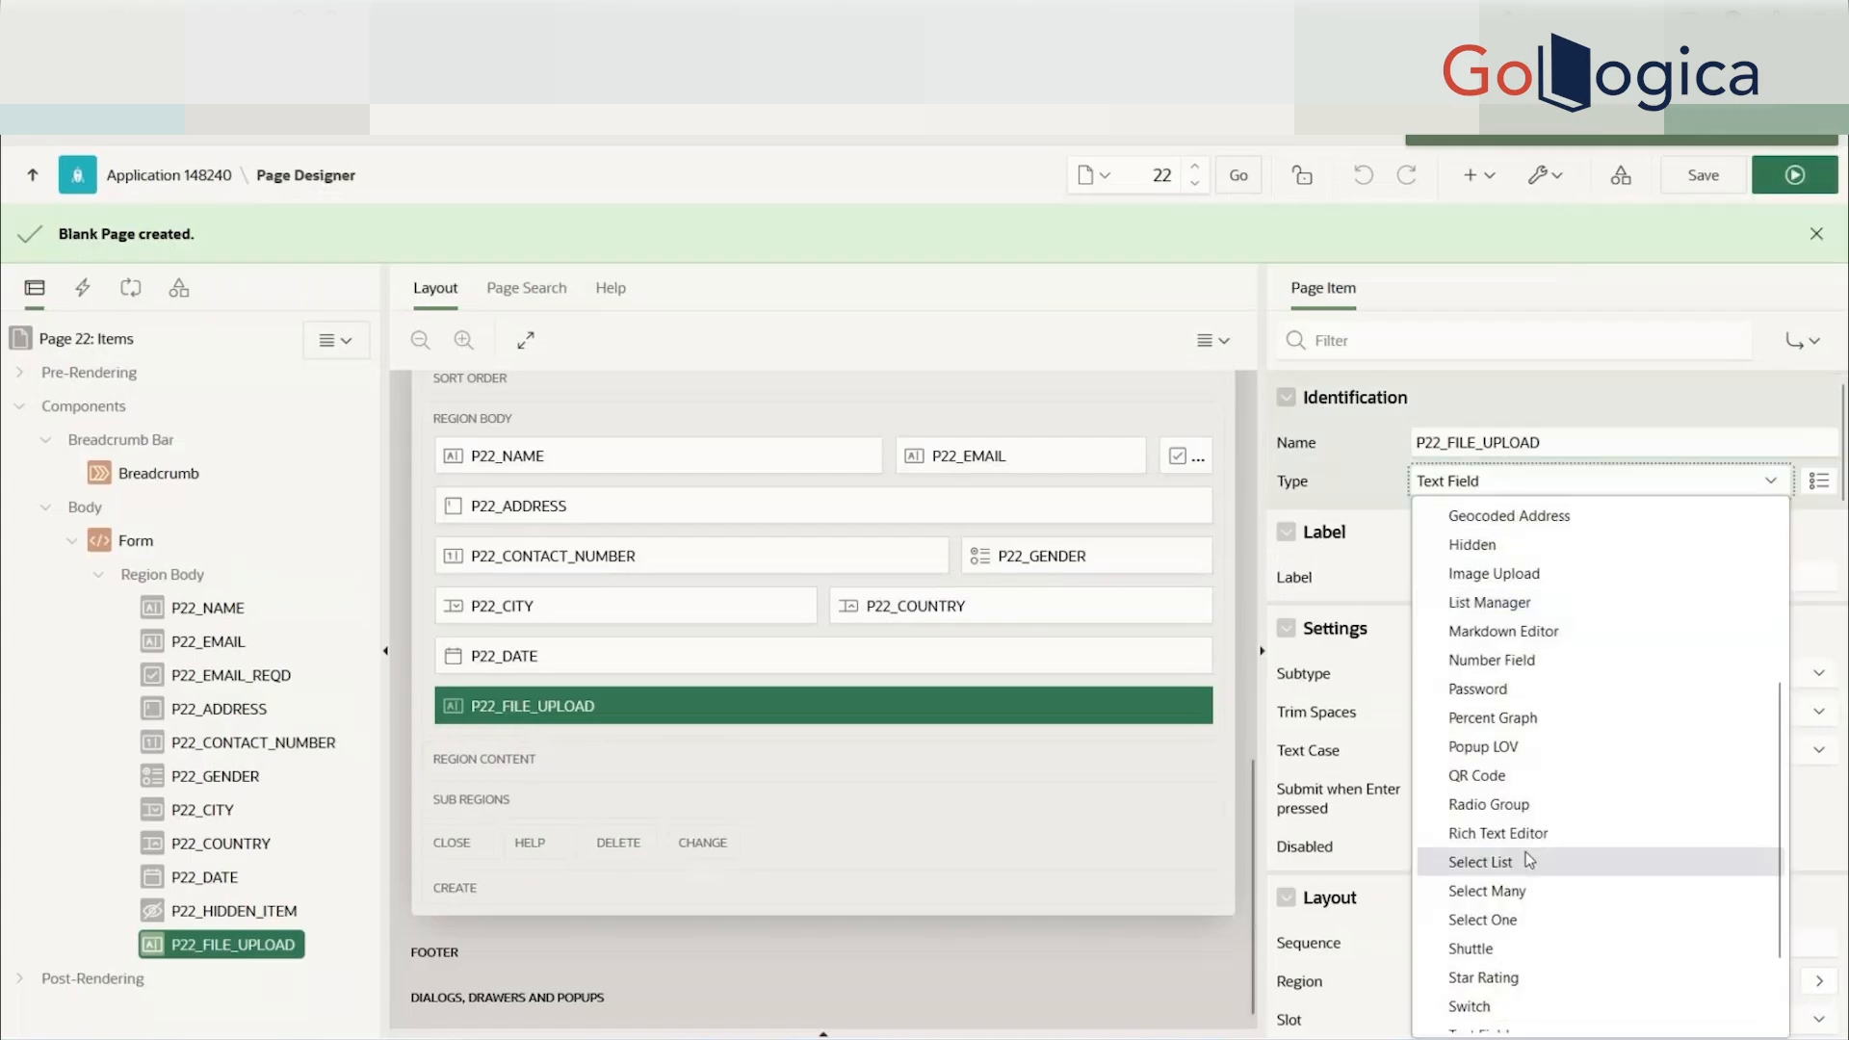
scroll(1546, 581, "up", 3)
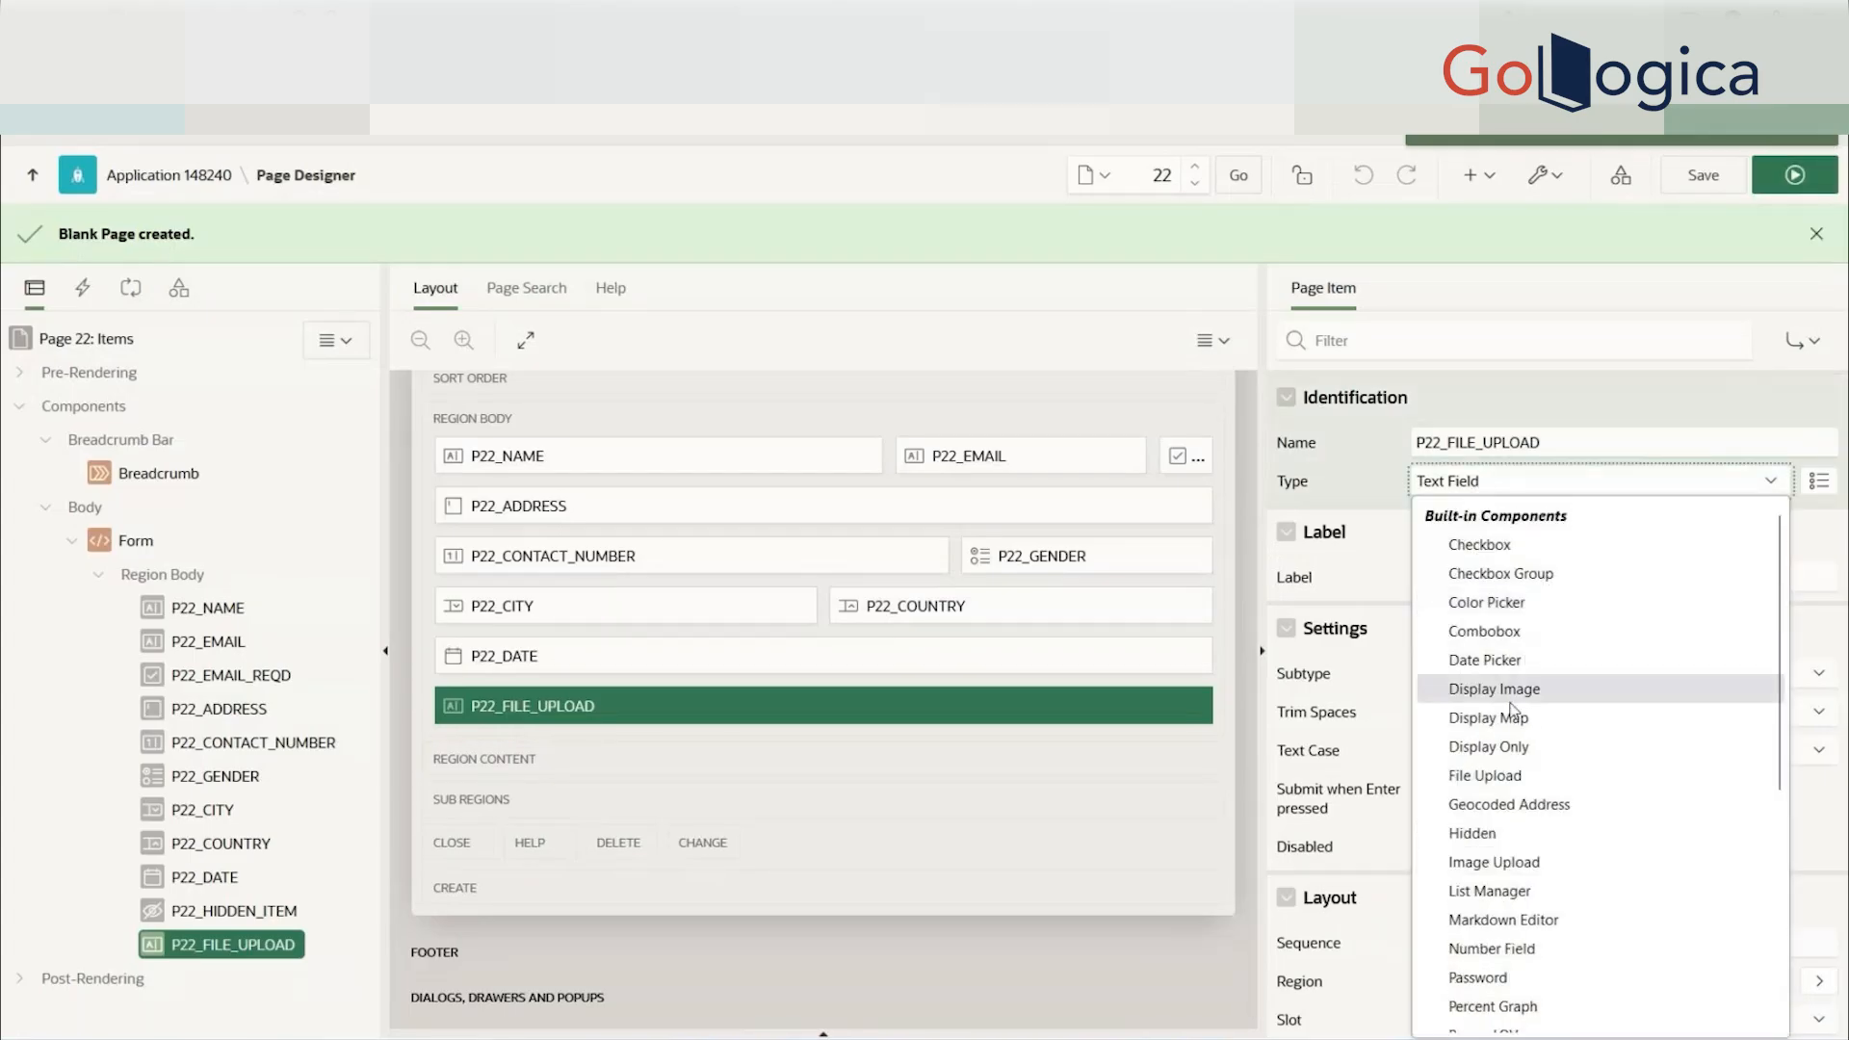
left_click(1513, 782)
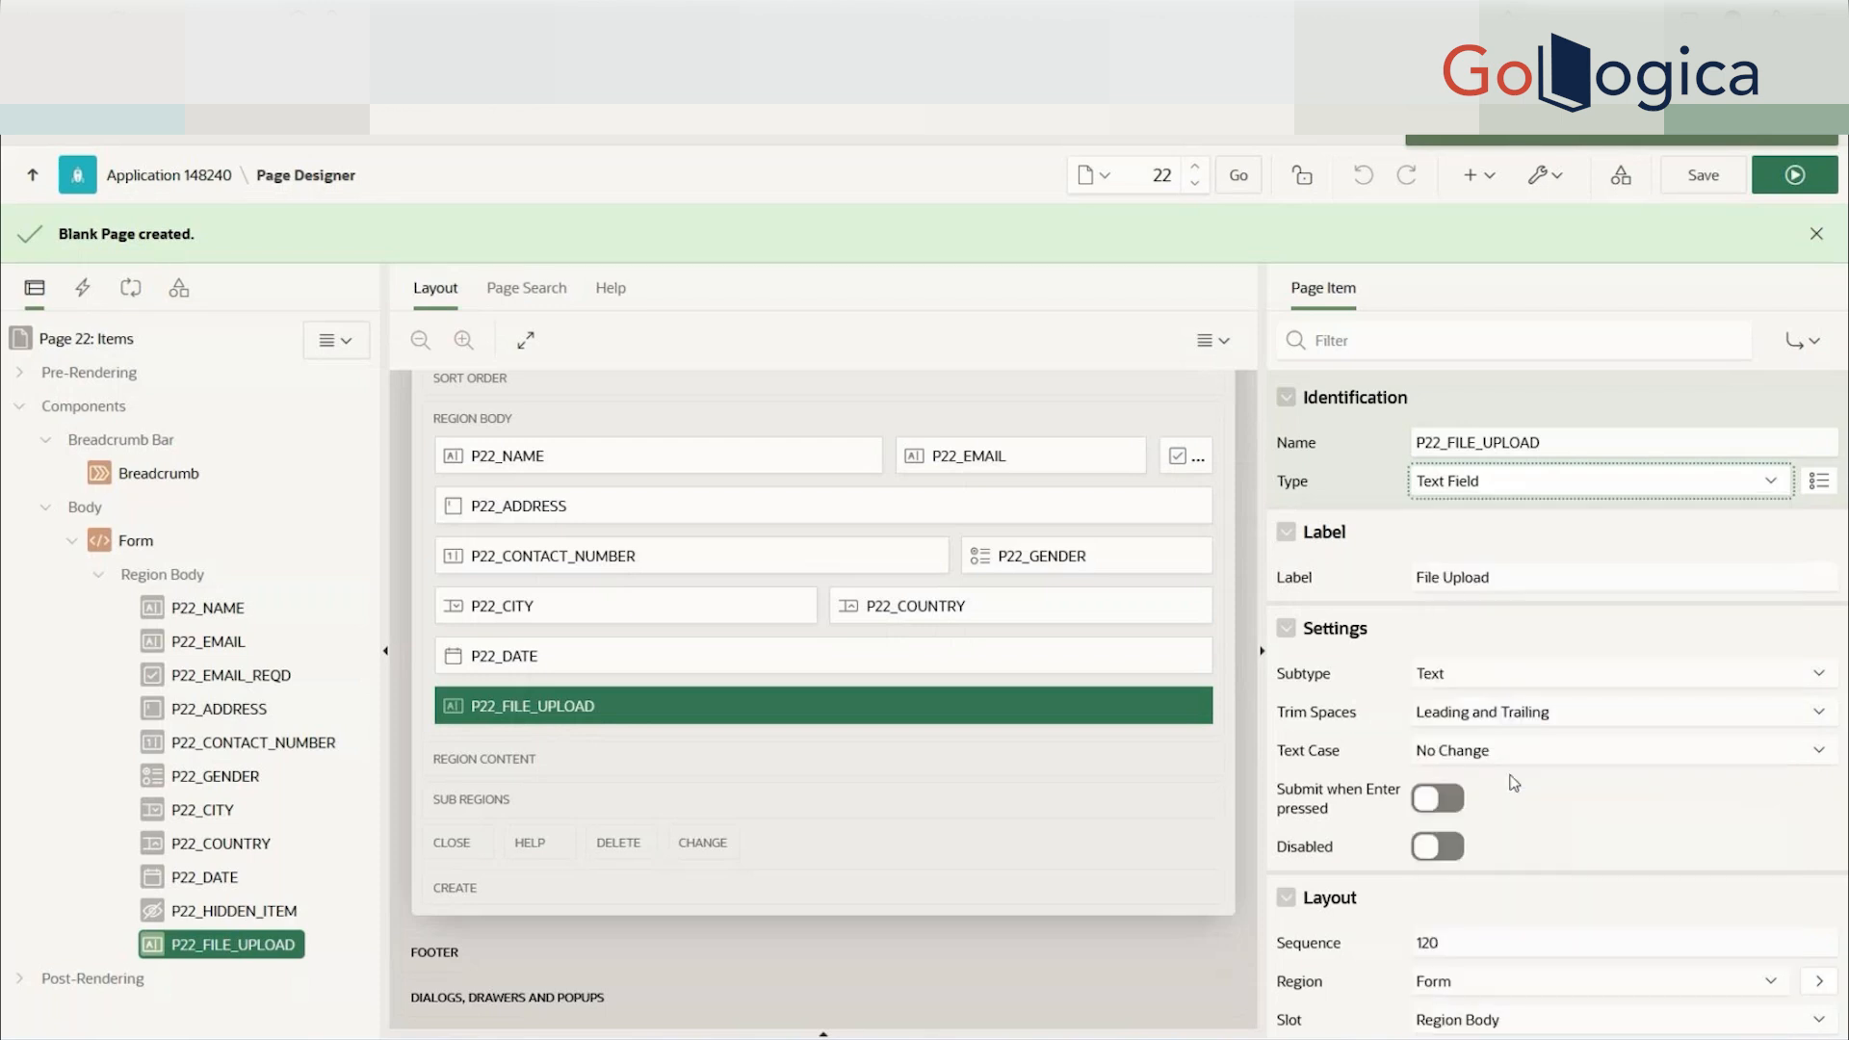
left_click(1791, 176)
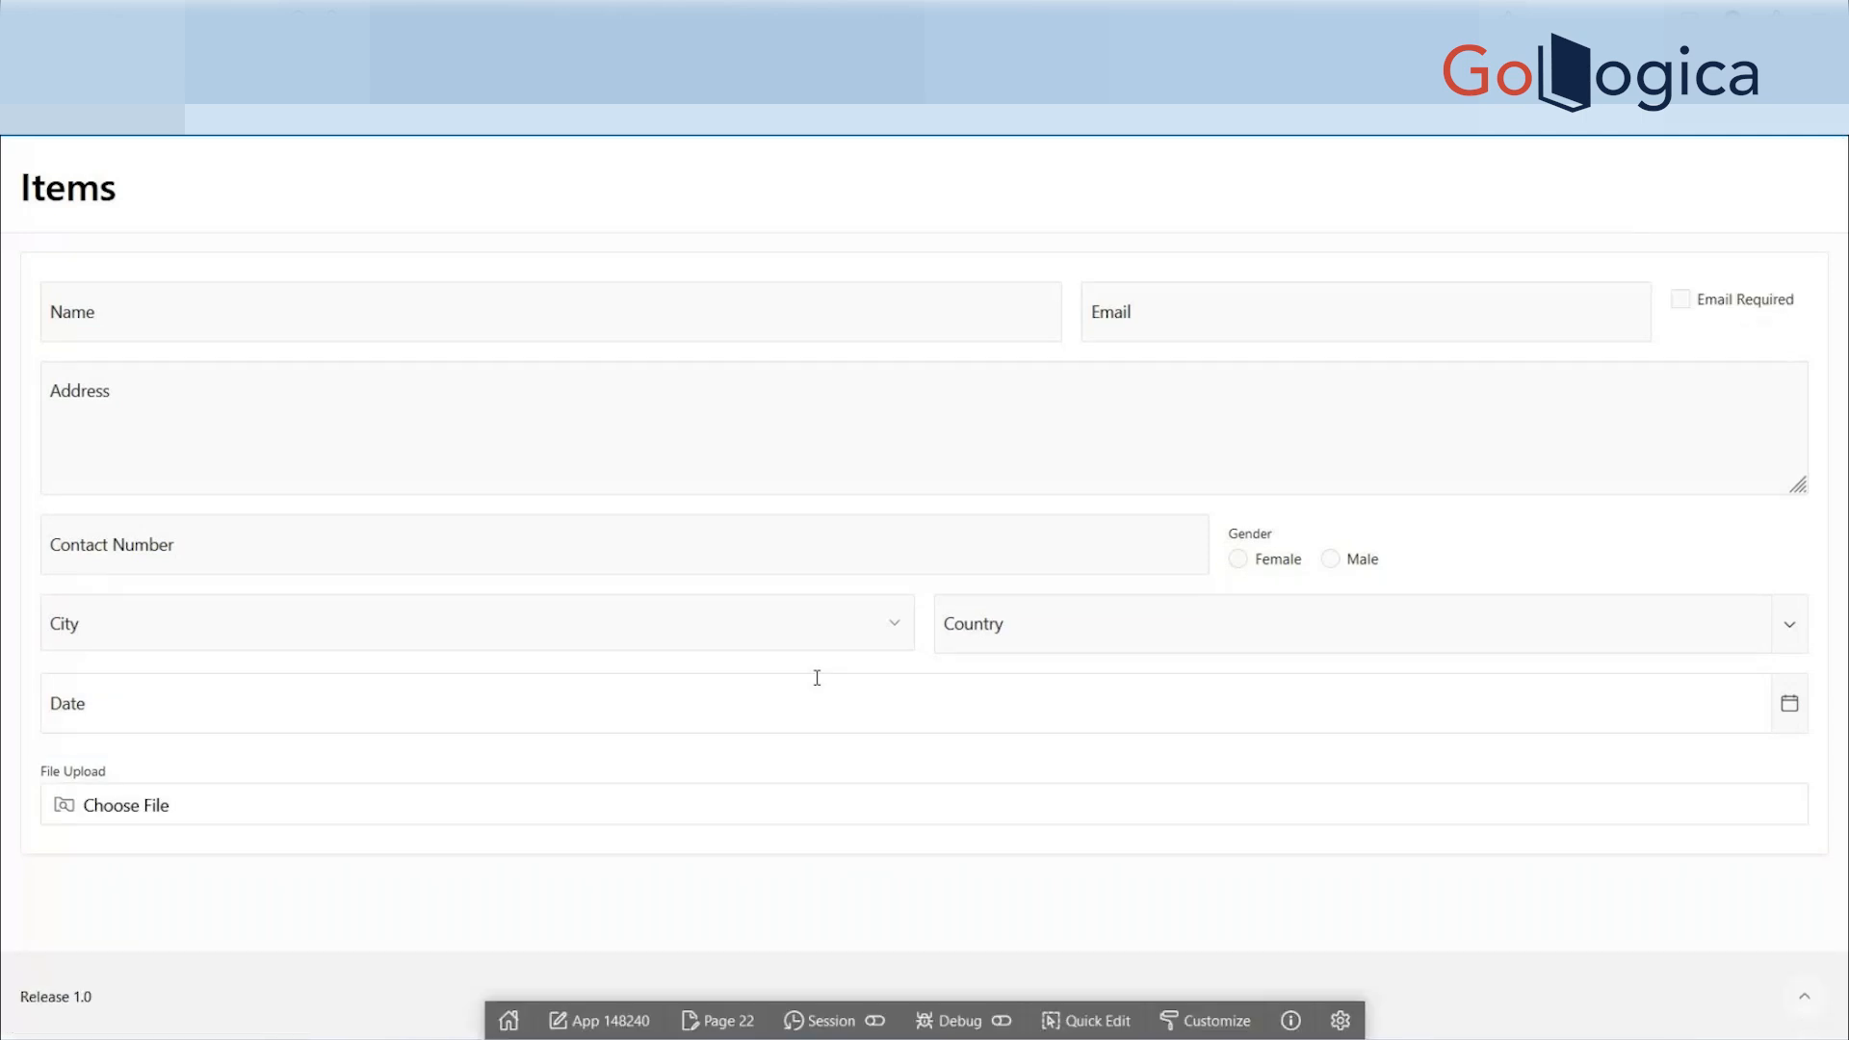
- Test the File Upload field by choosing the Customer Price Master file, then reload the page and discard the selection
left_click(224, 803)
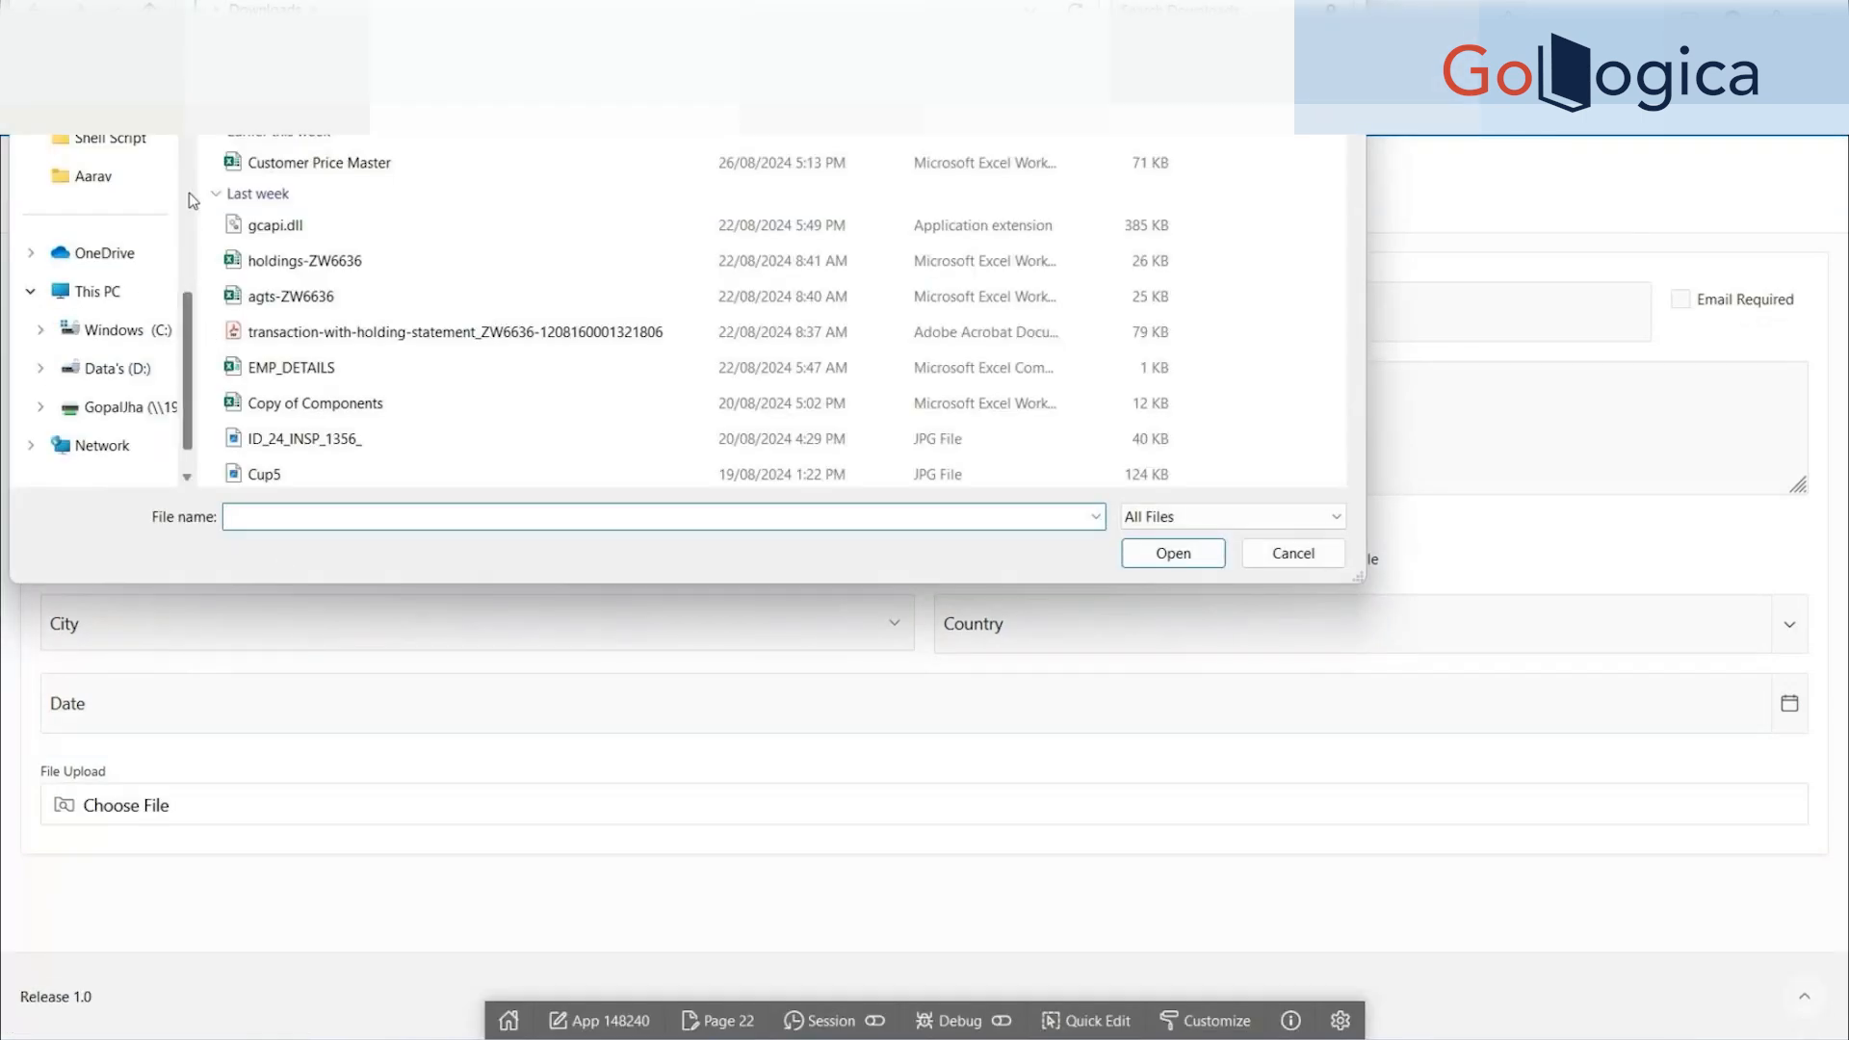
left_click(307, 171)
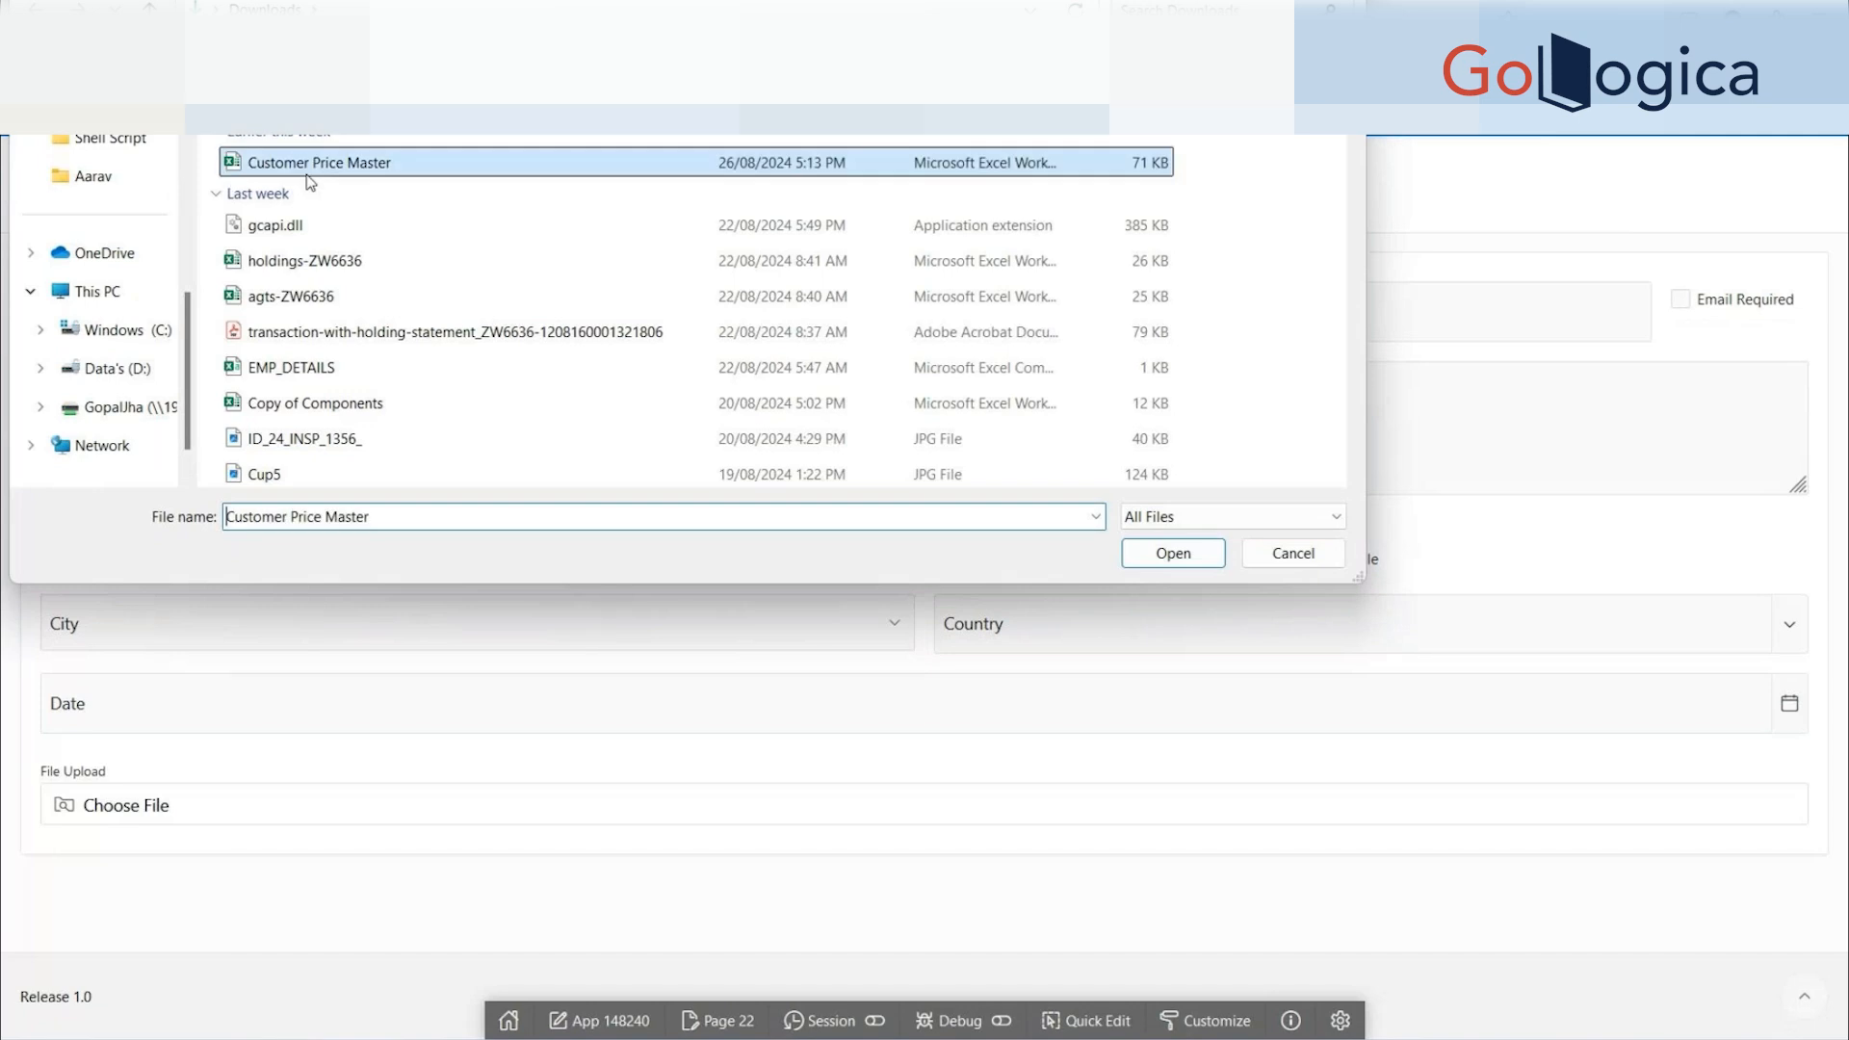
left_click(1173, 553)
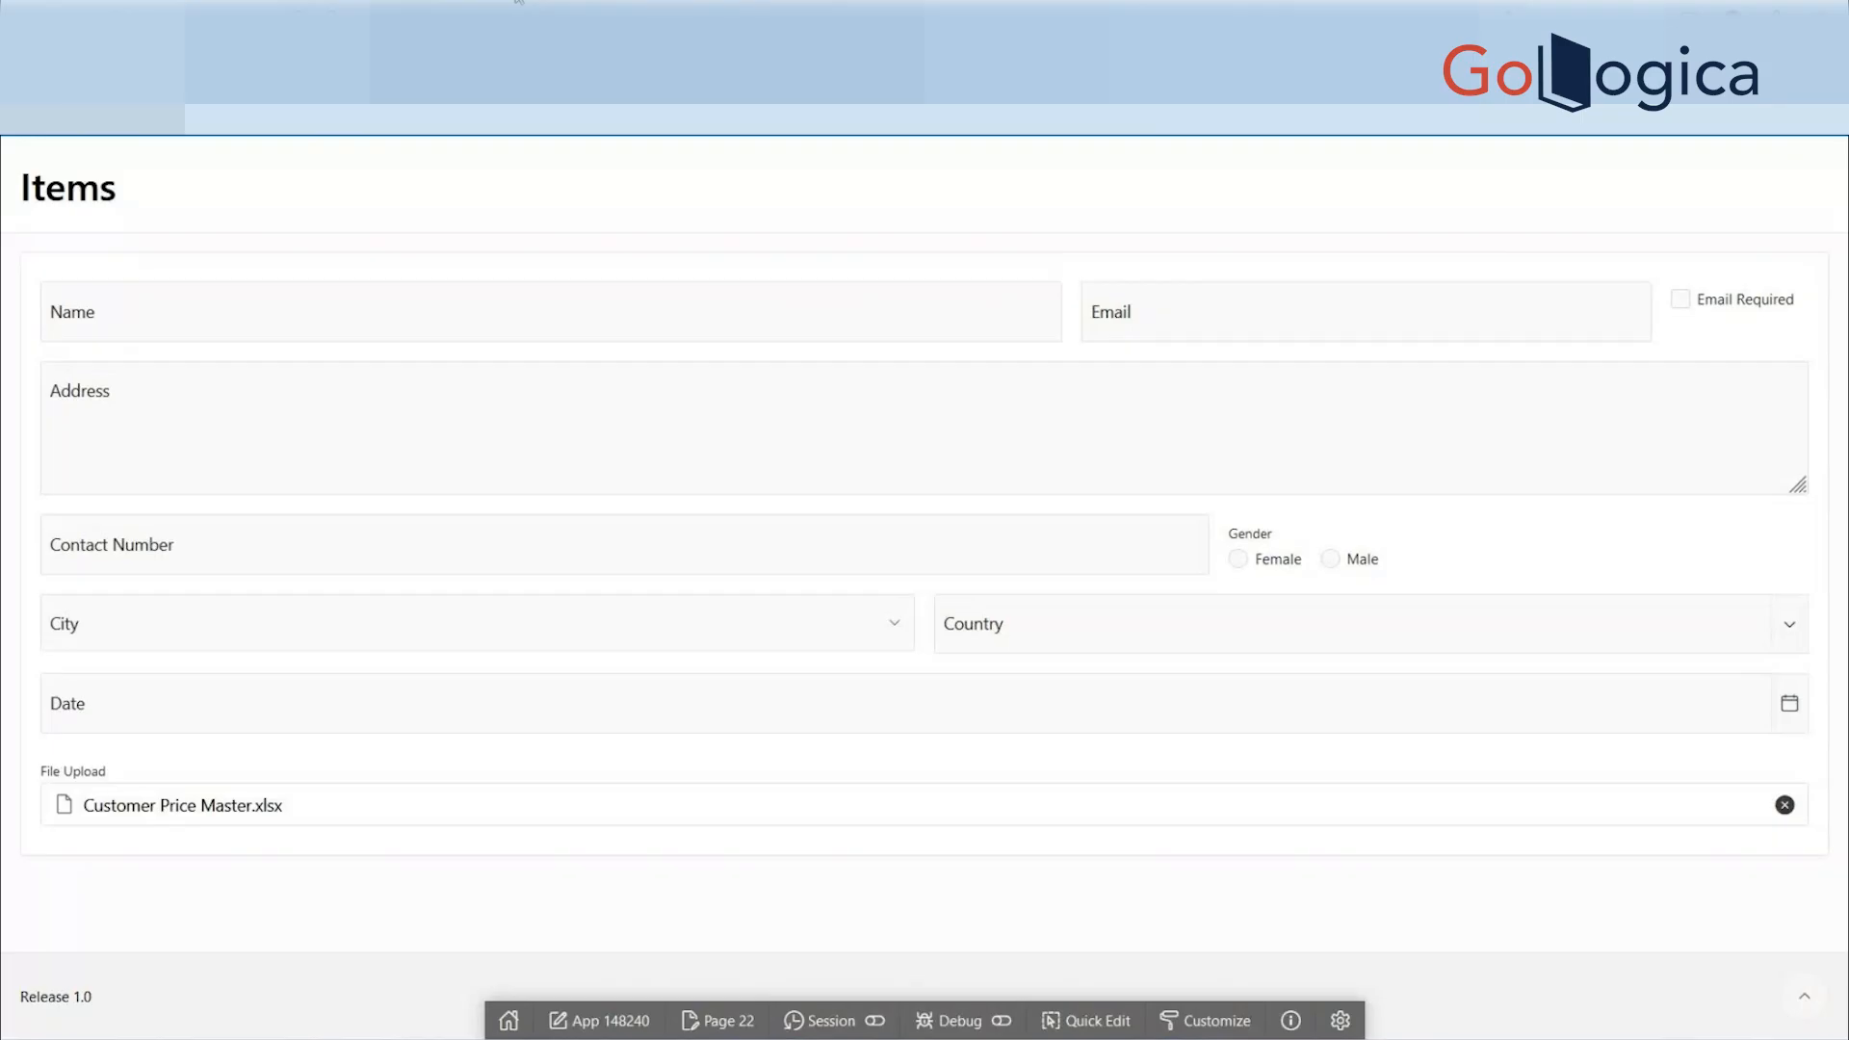
key("ctrl+l")
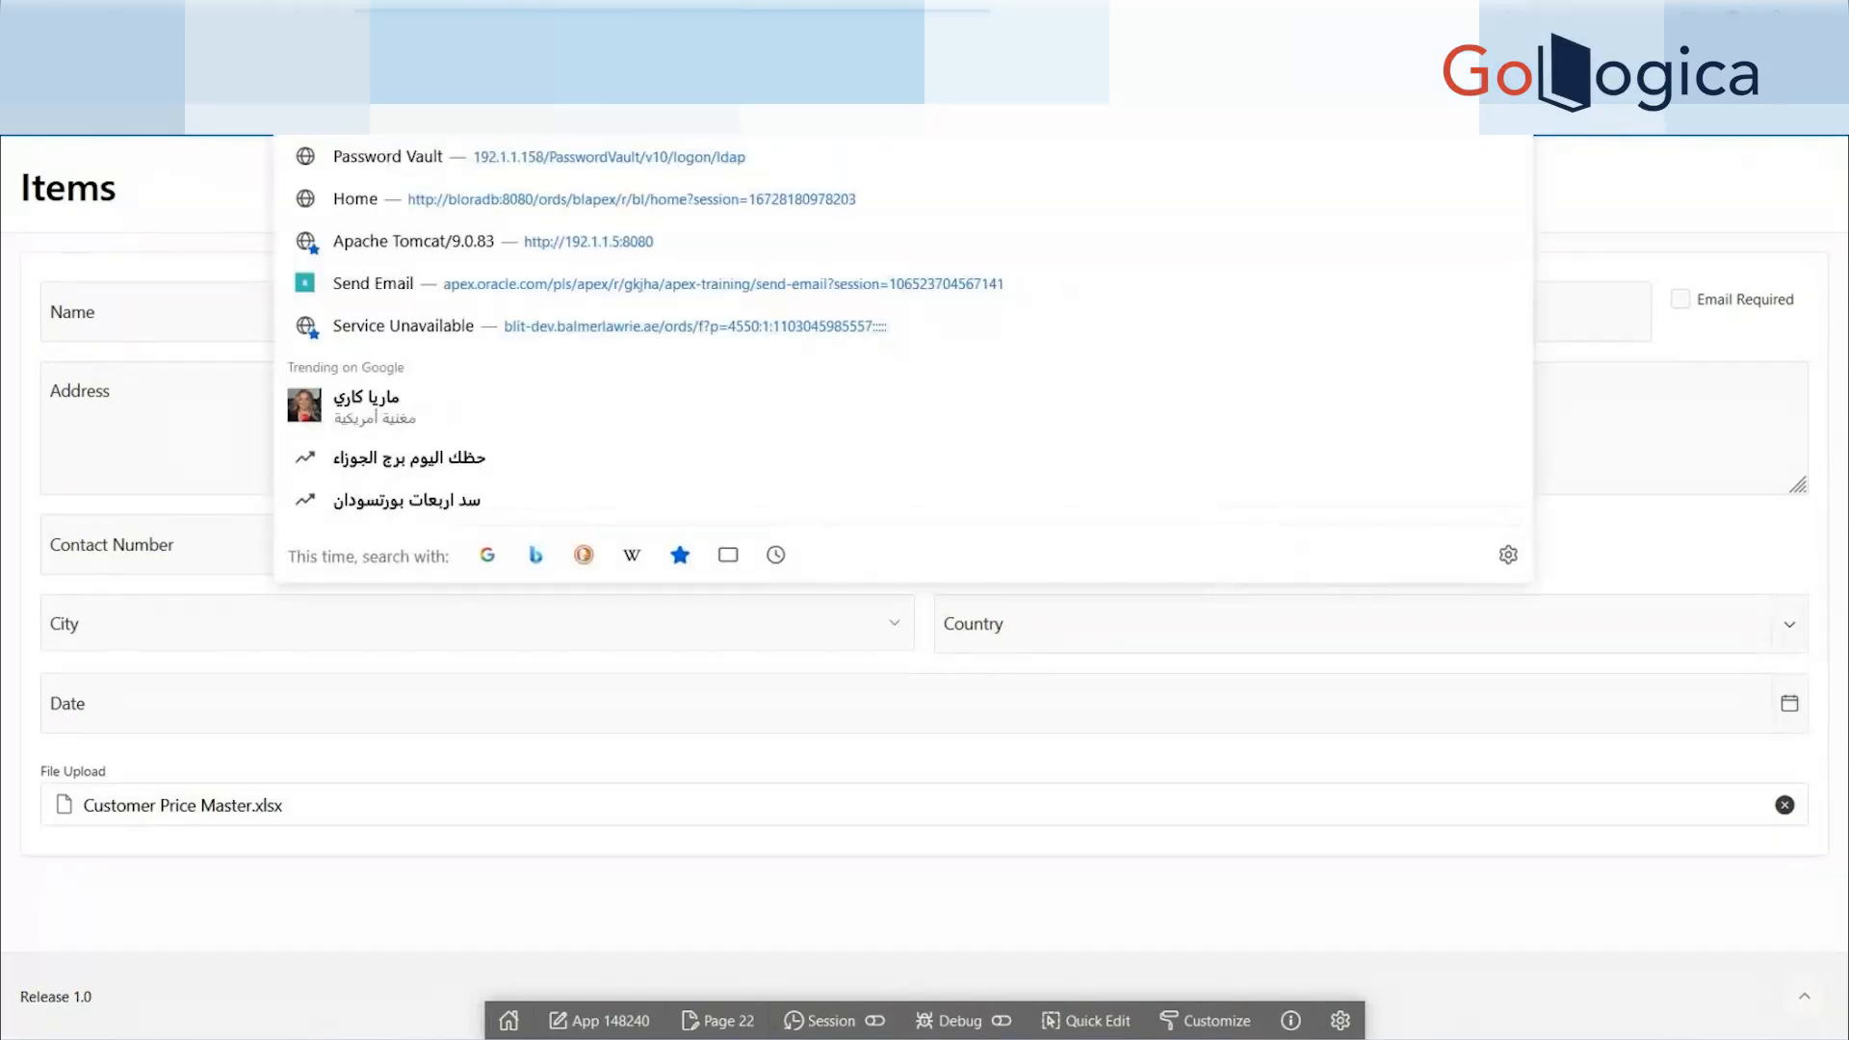
key("Return")
left_click(981, 613)
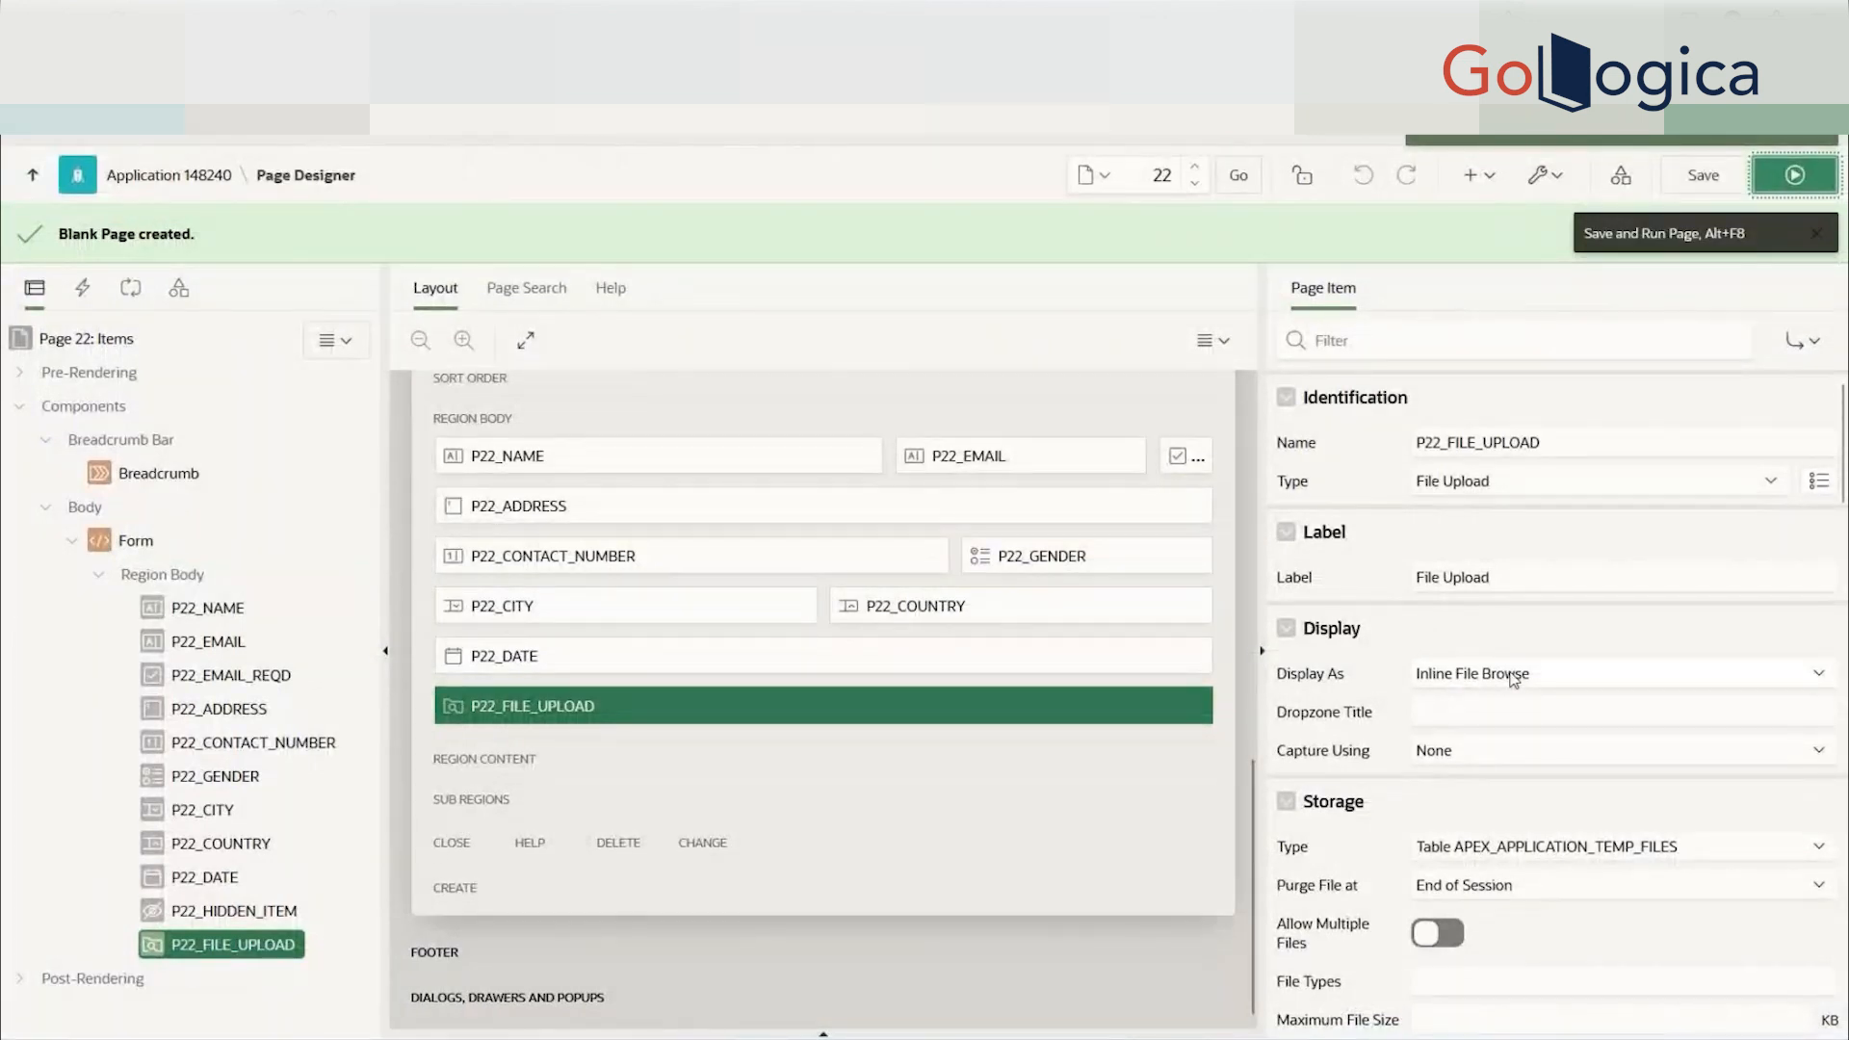
- Set P22_FILE_UPLOAD to display as Inline Dropzone, then save and run the page
left_click(1524, 673)
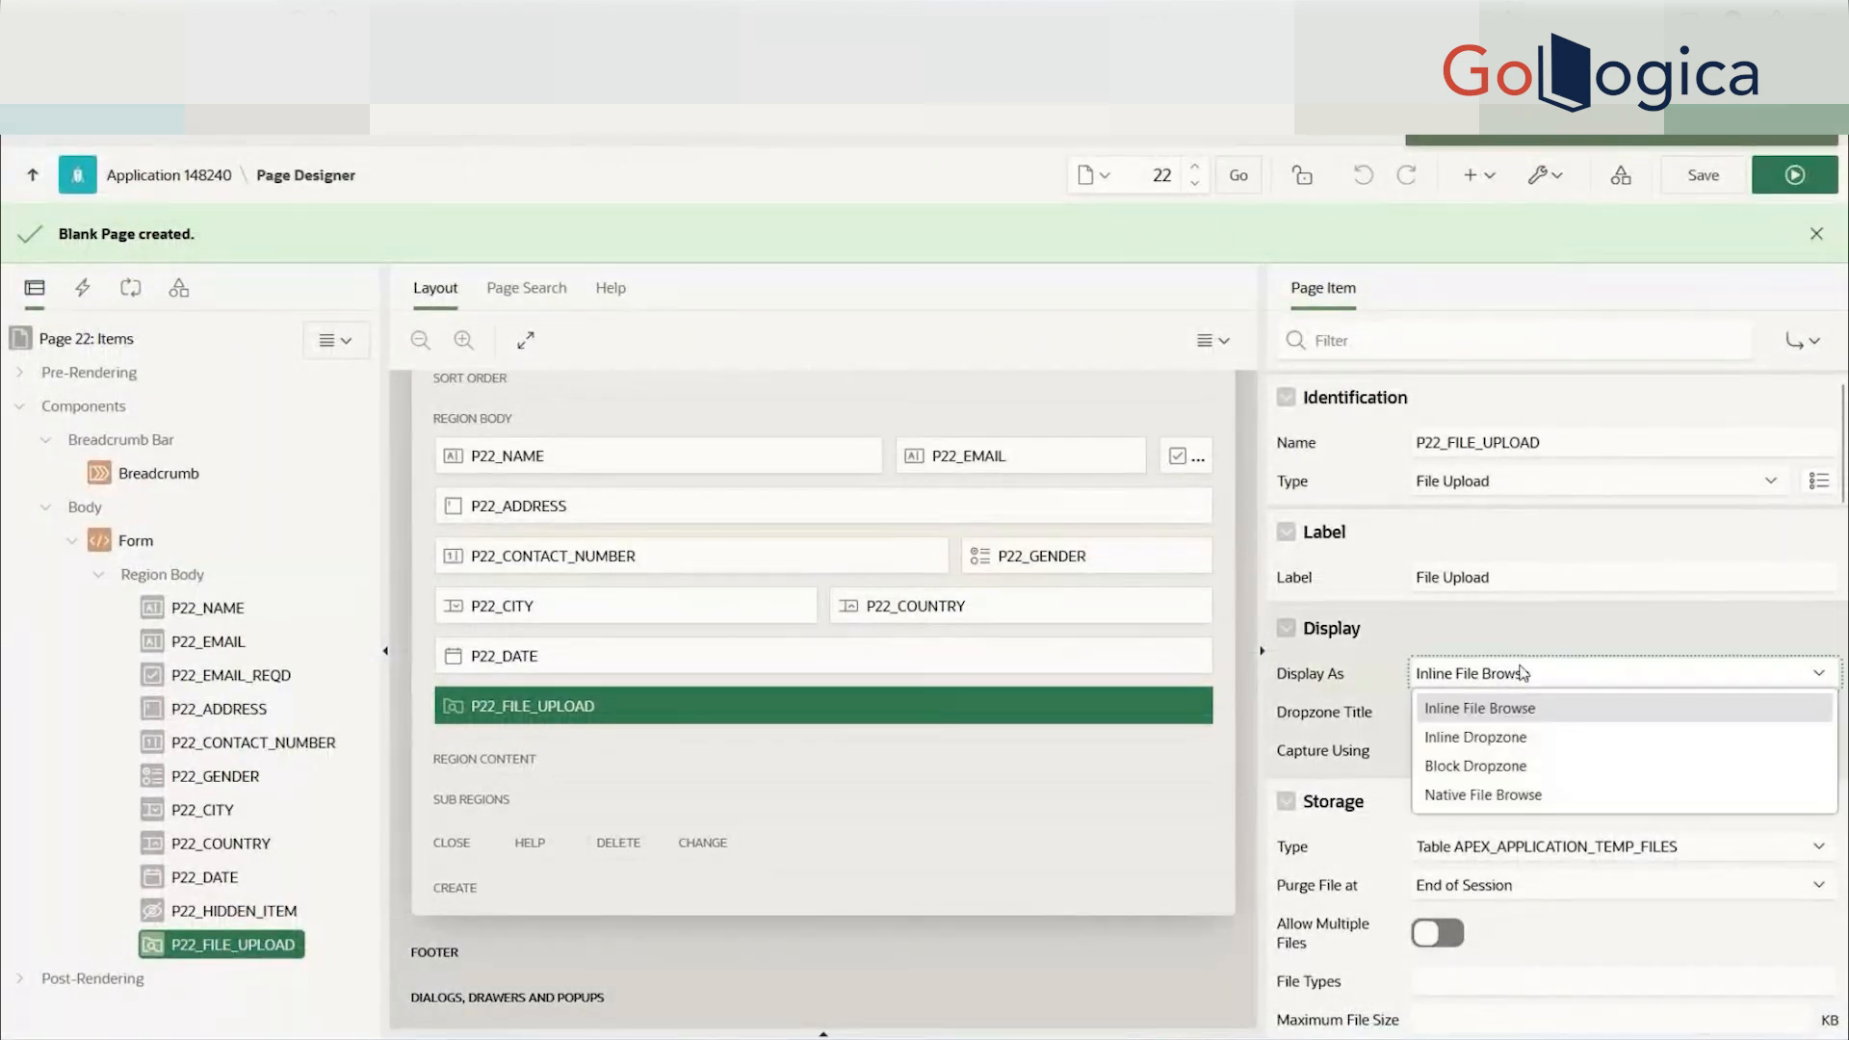
left_click(1488, 737)
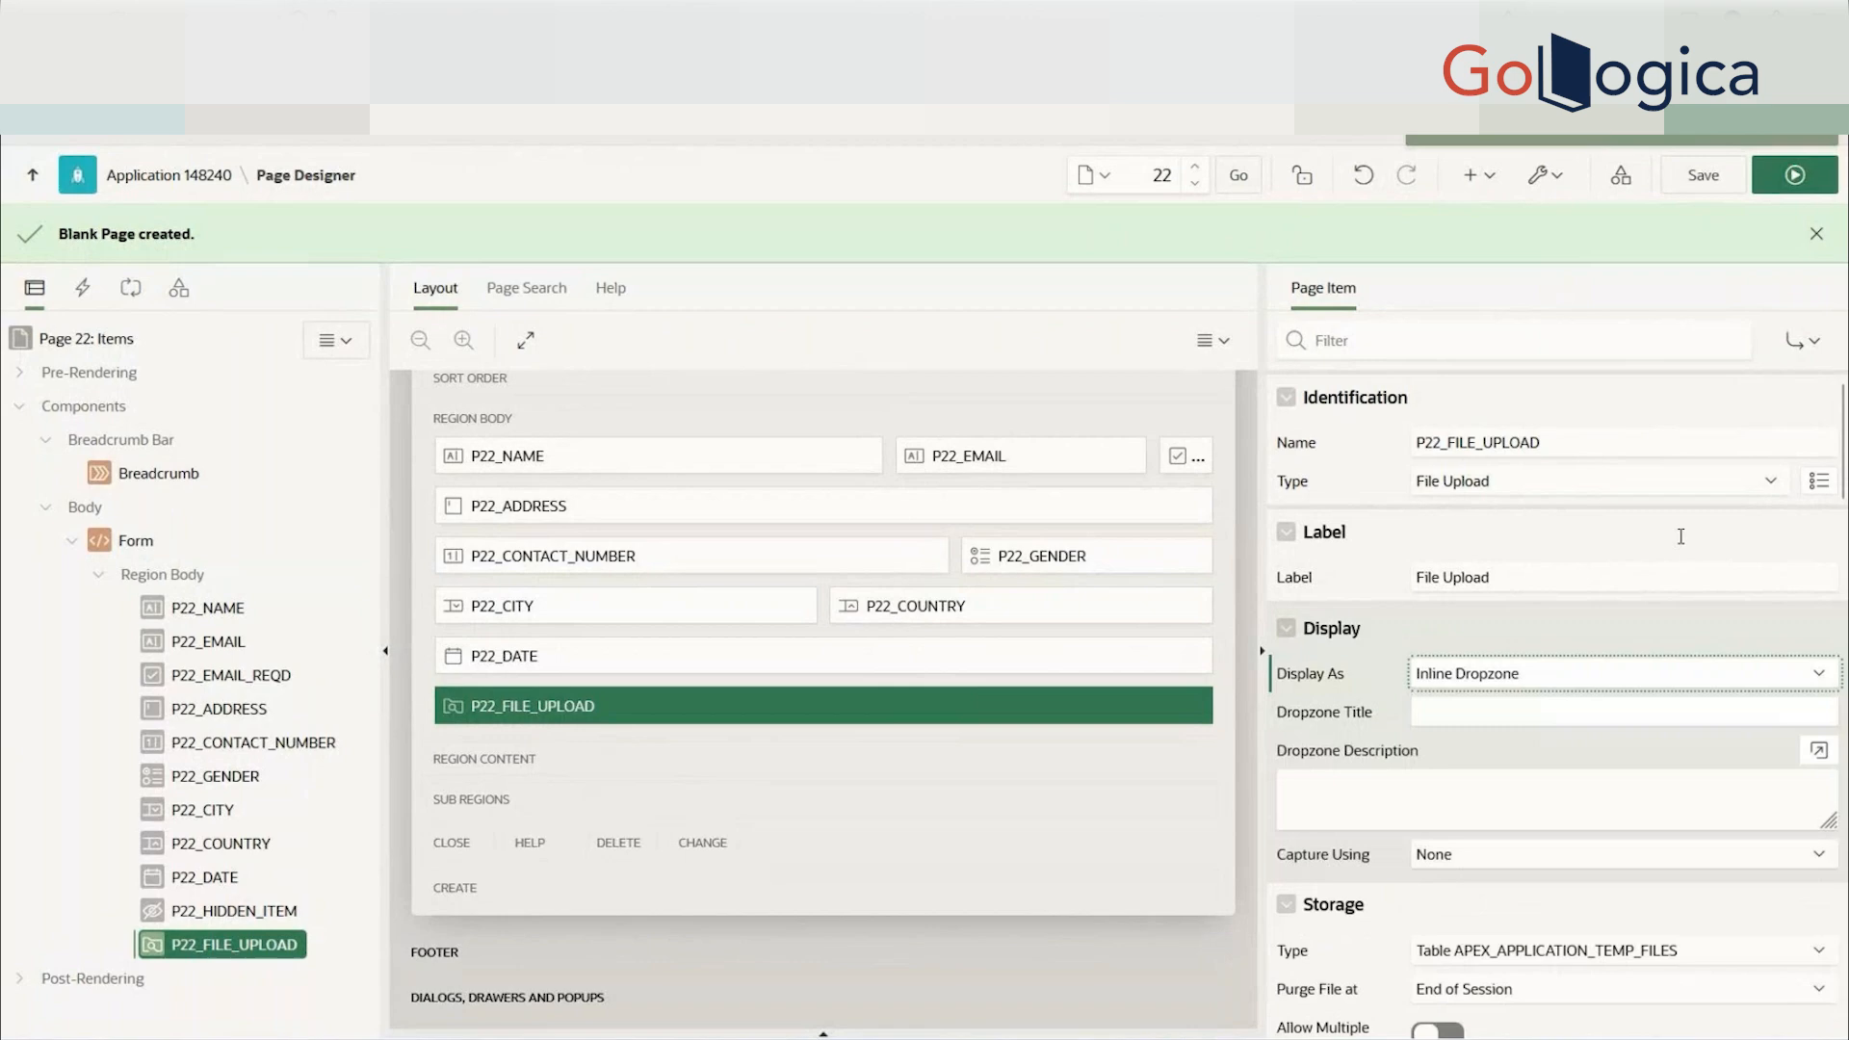
left_click(1788, 178)
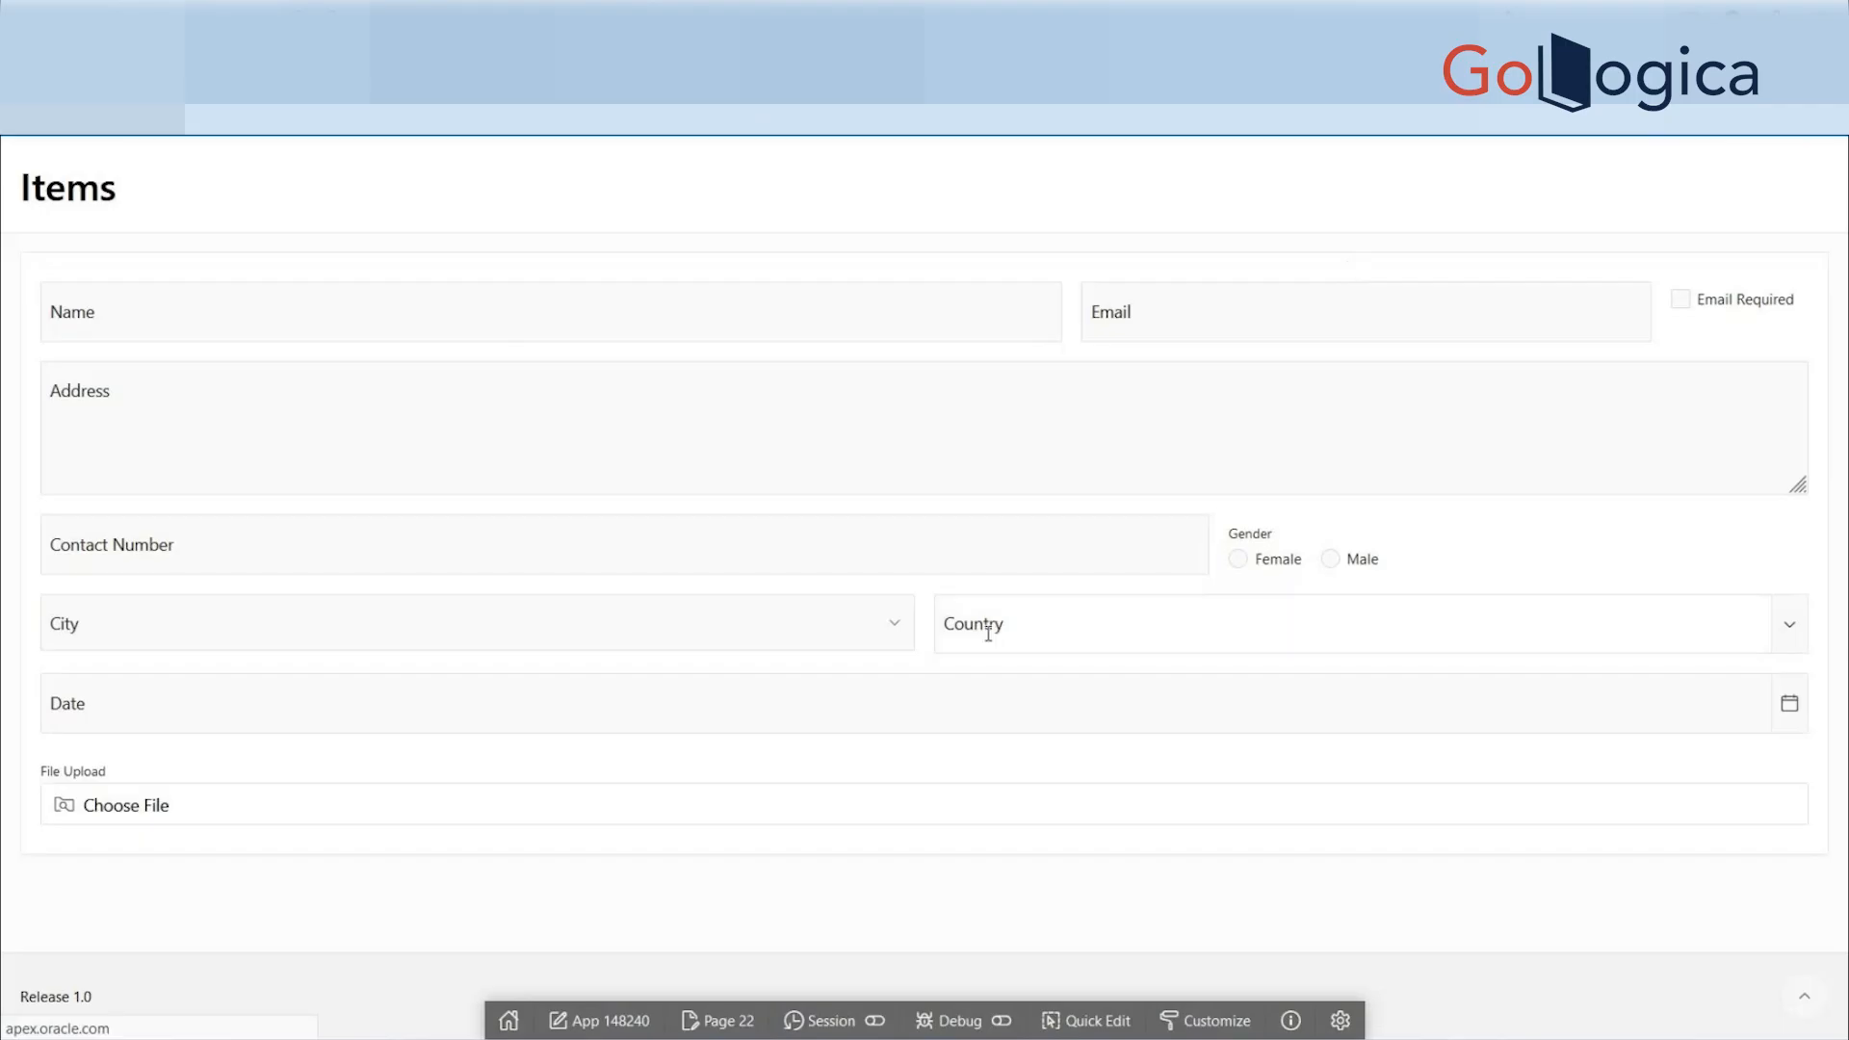
- Drop the Customer Price Master file from the file chooser onto the inline dropzone and cancel the chooser
left_click(243, 838)
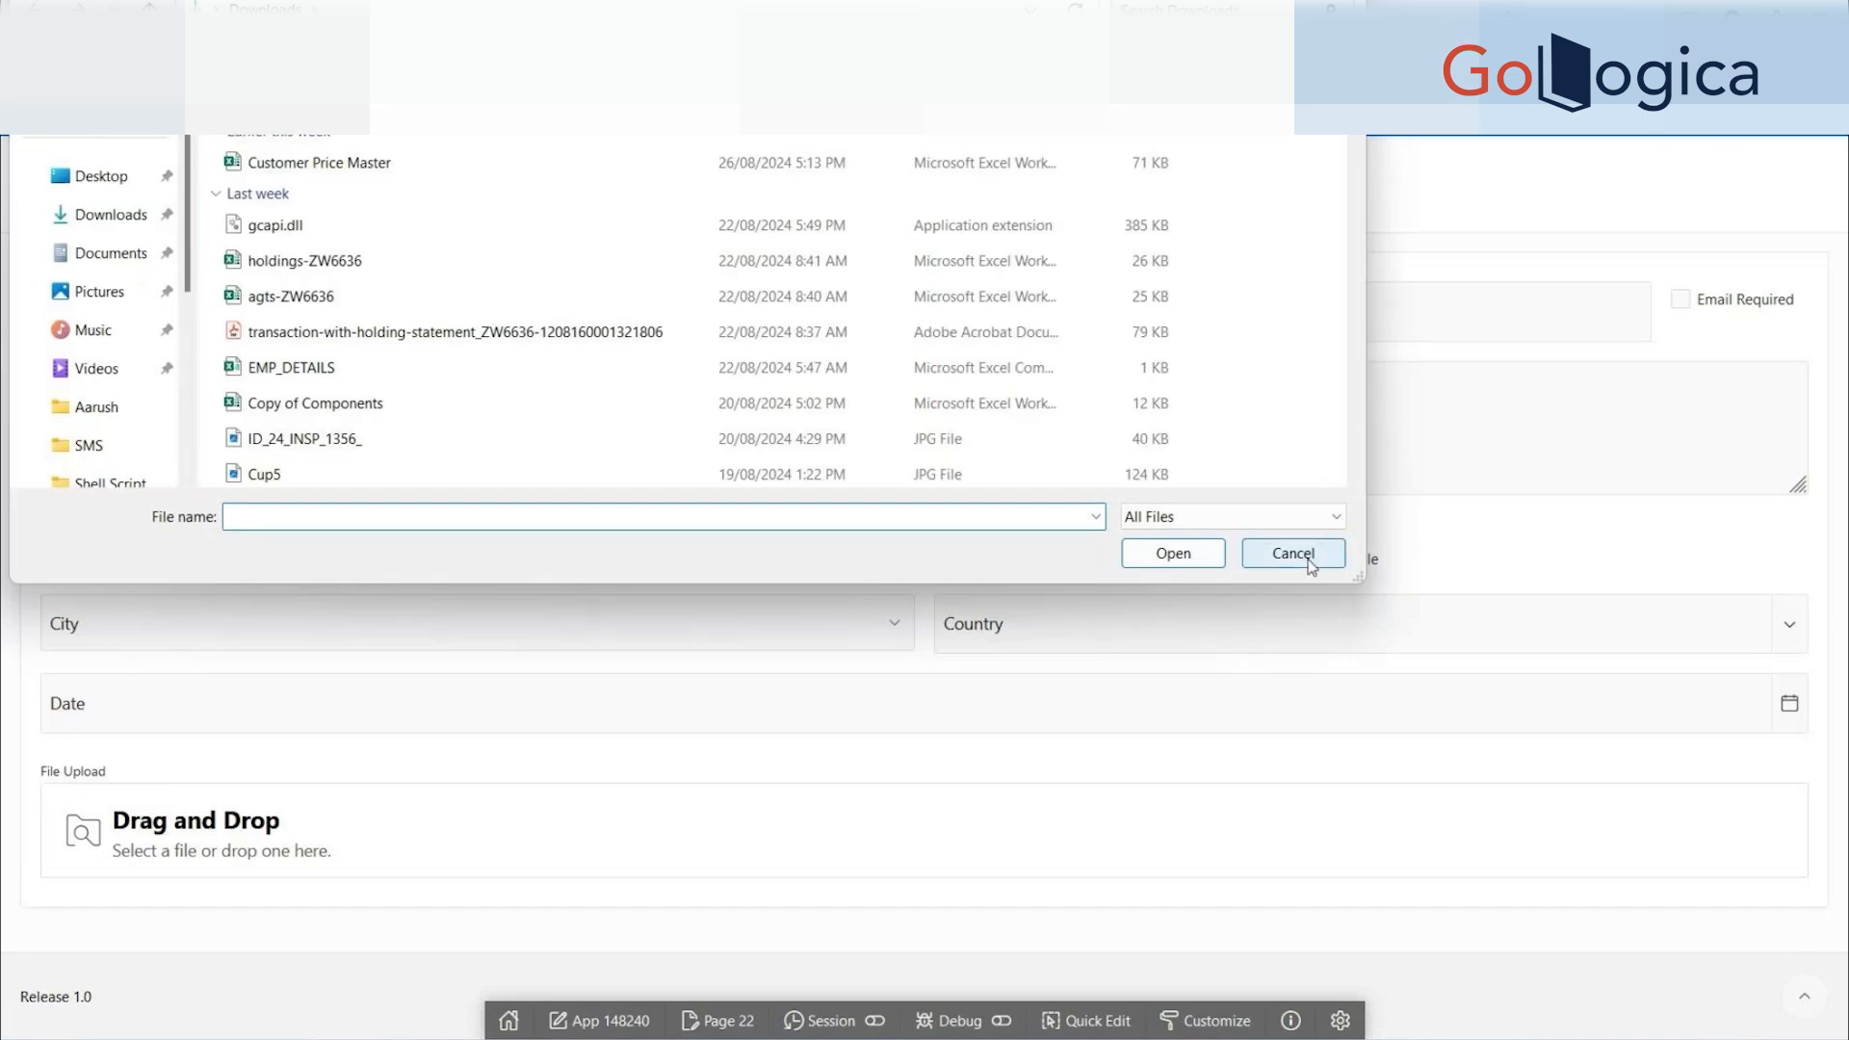
left_click_drag(310, 171, 124, 857)
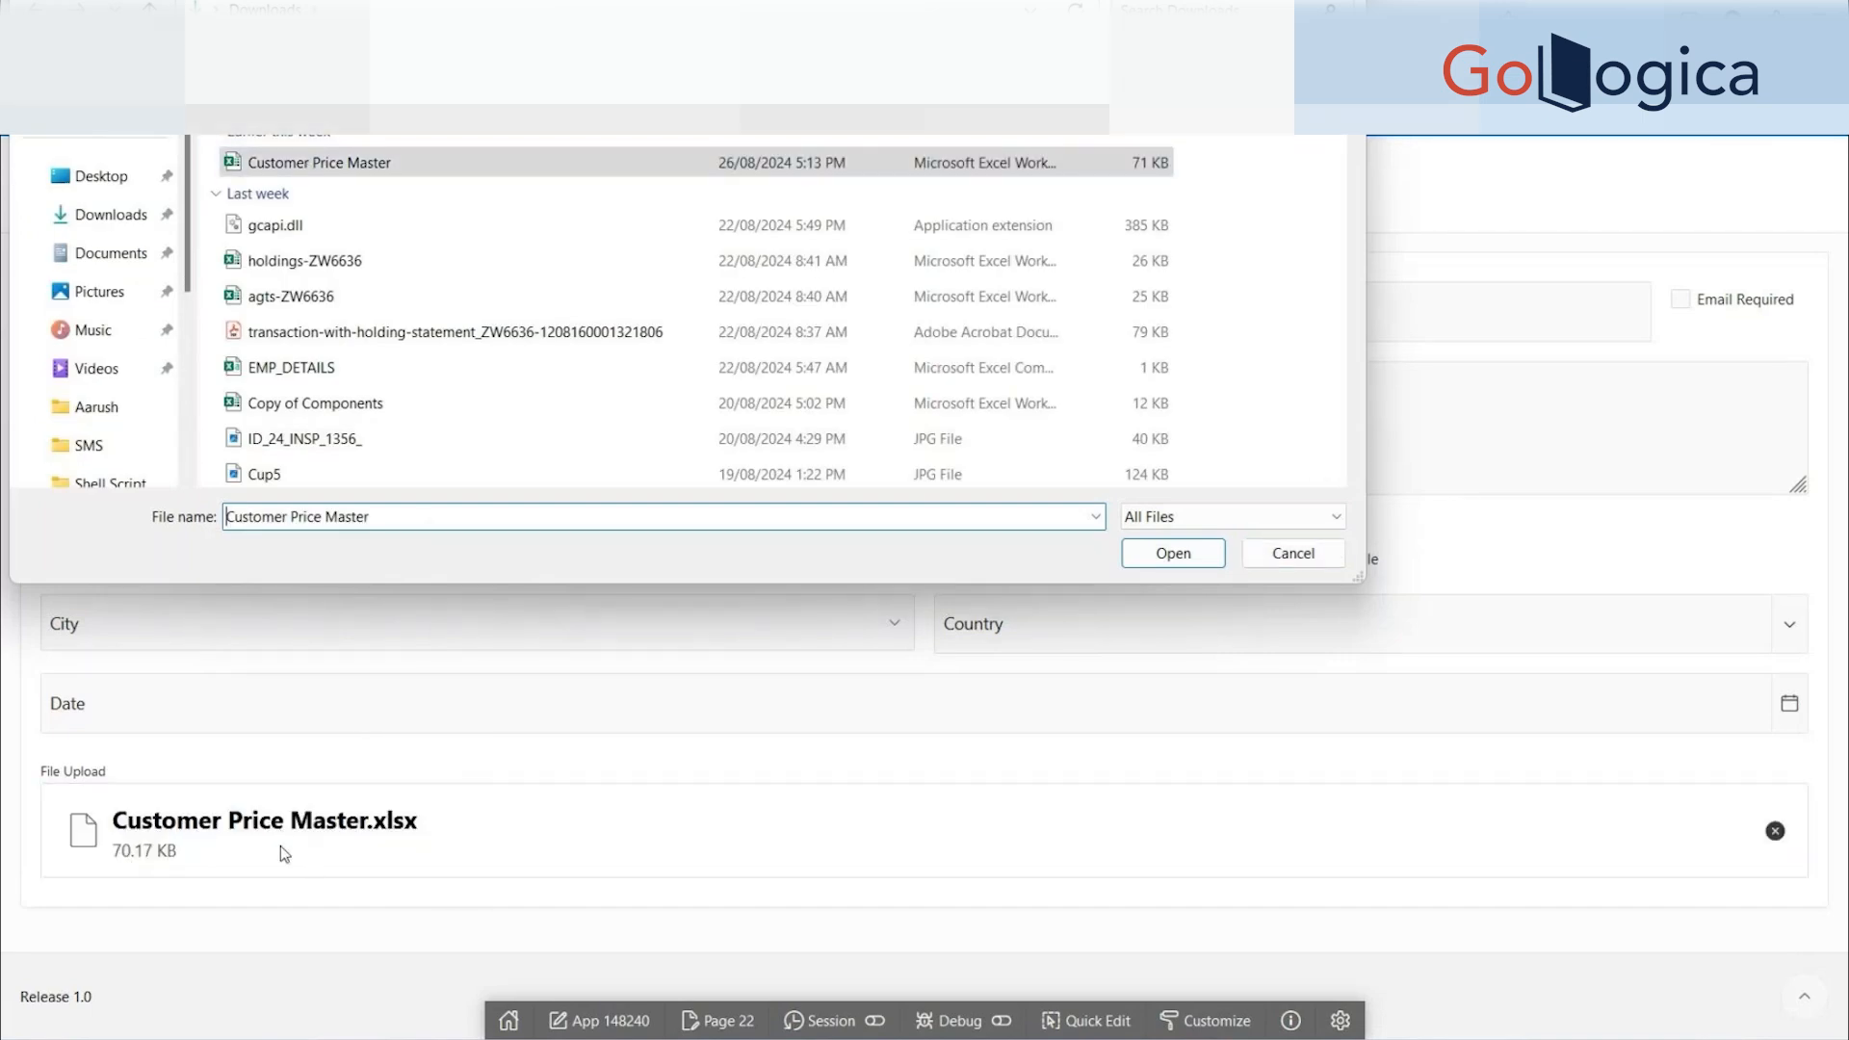
left_click(1294, 554)
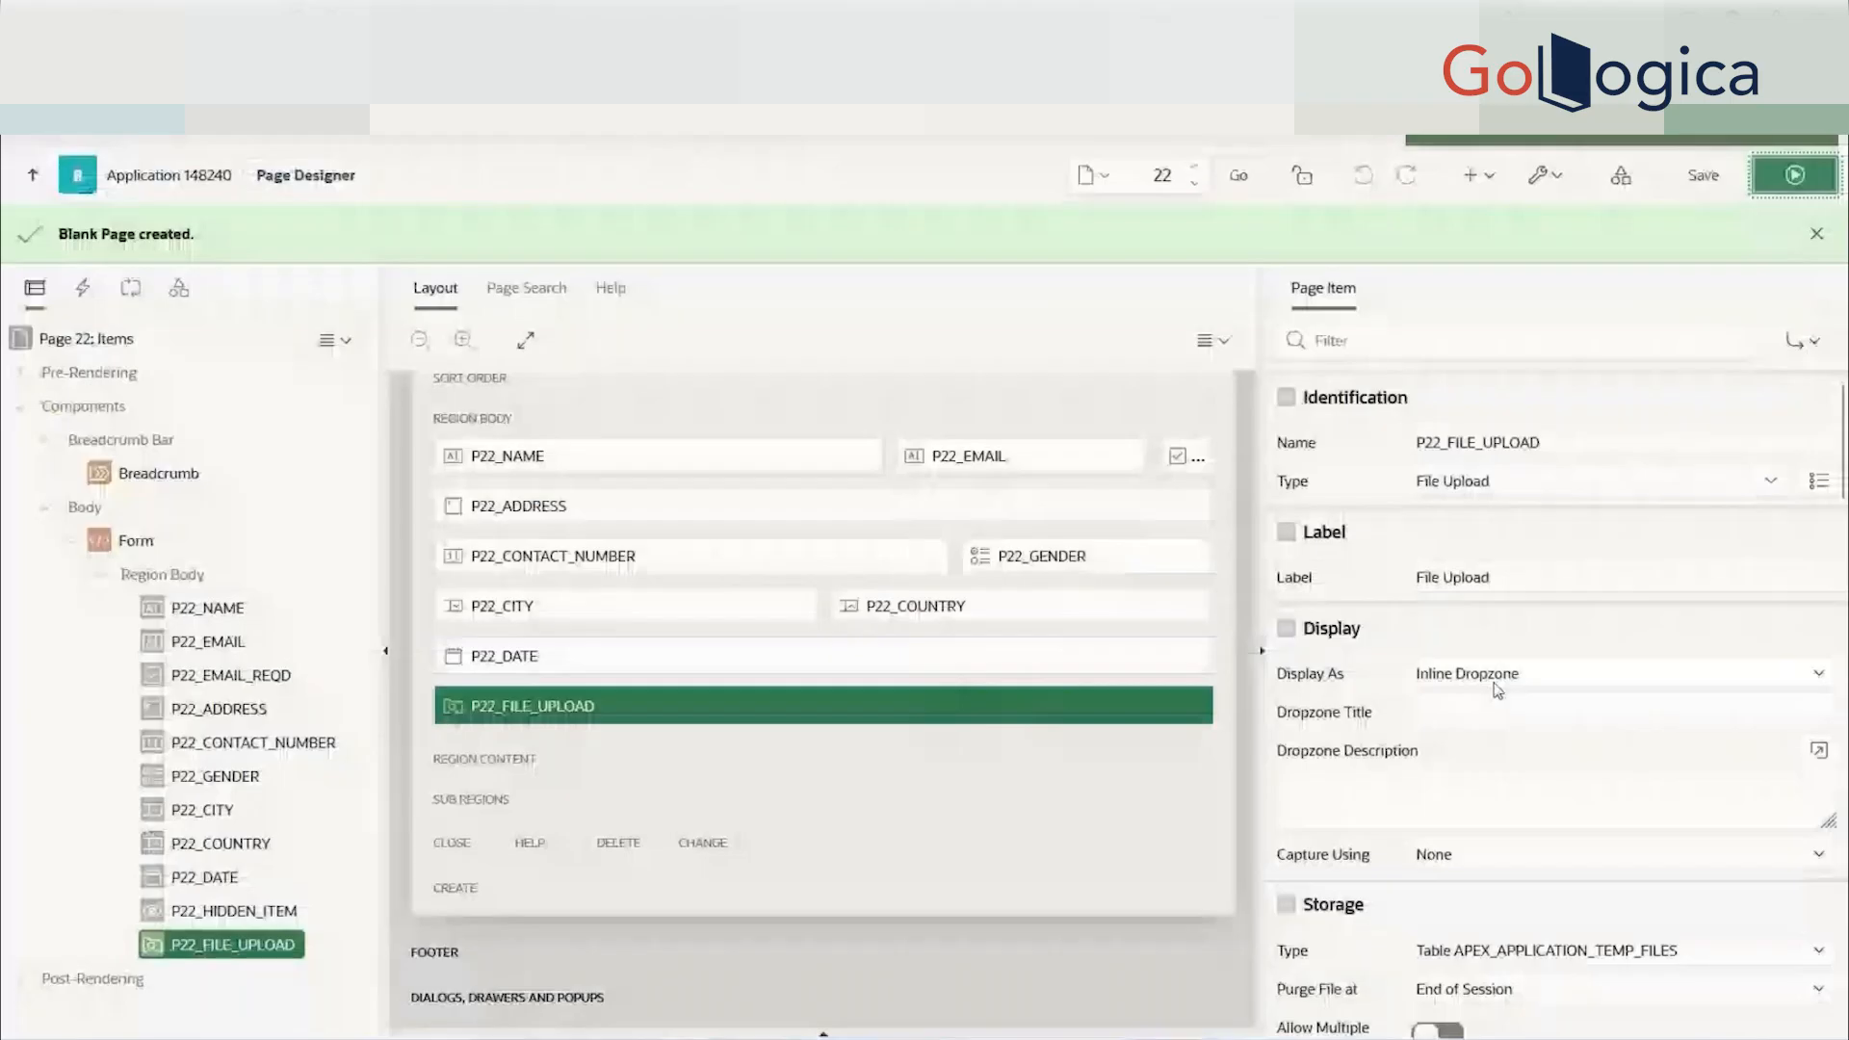
- Set P22_FILE_UPLOAD to display as Block Dropzone, then save and run the page, discarding the unsaved form entry
left_click(1541, 673)
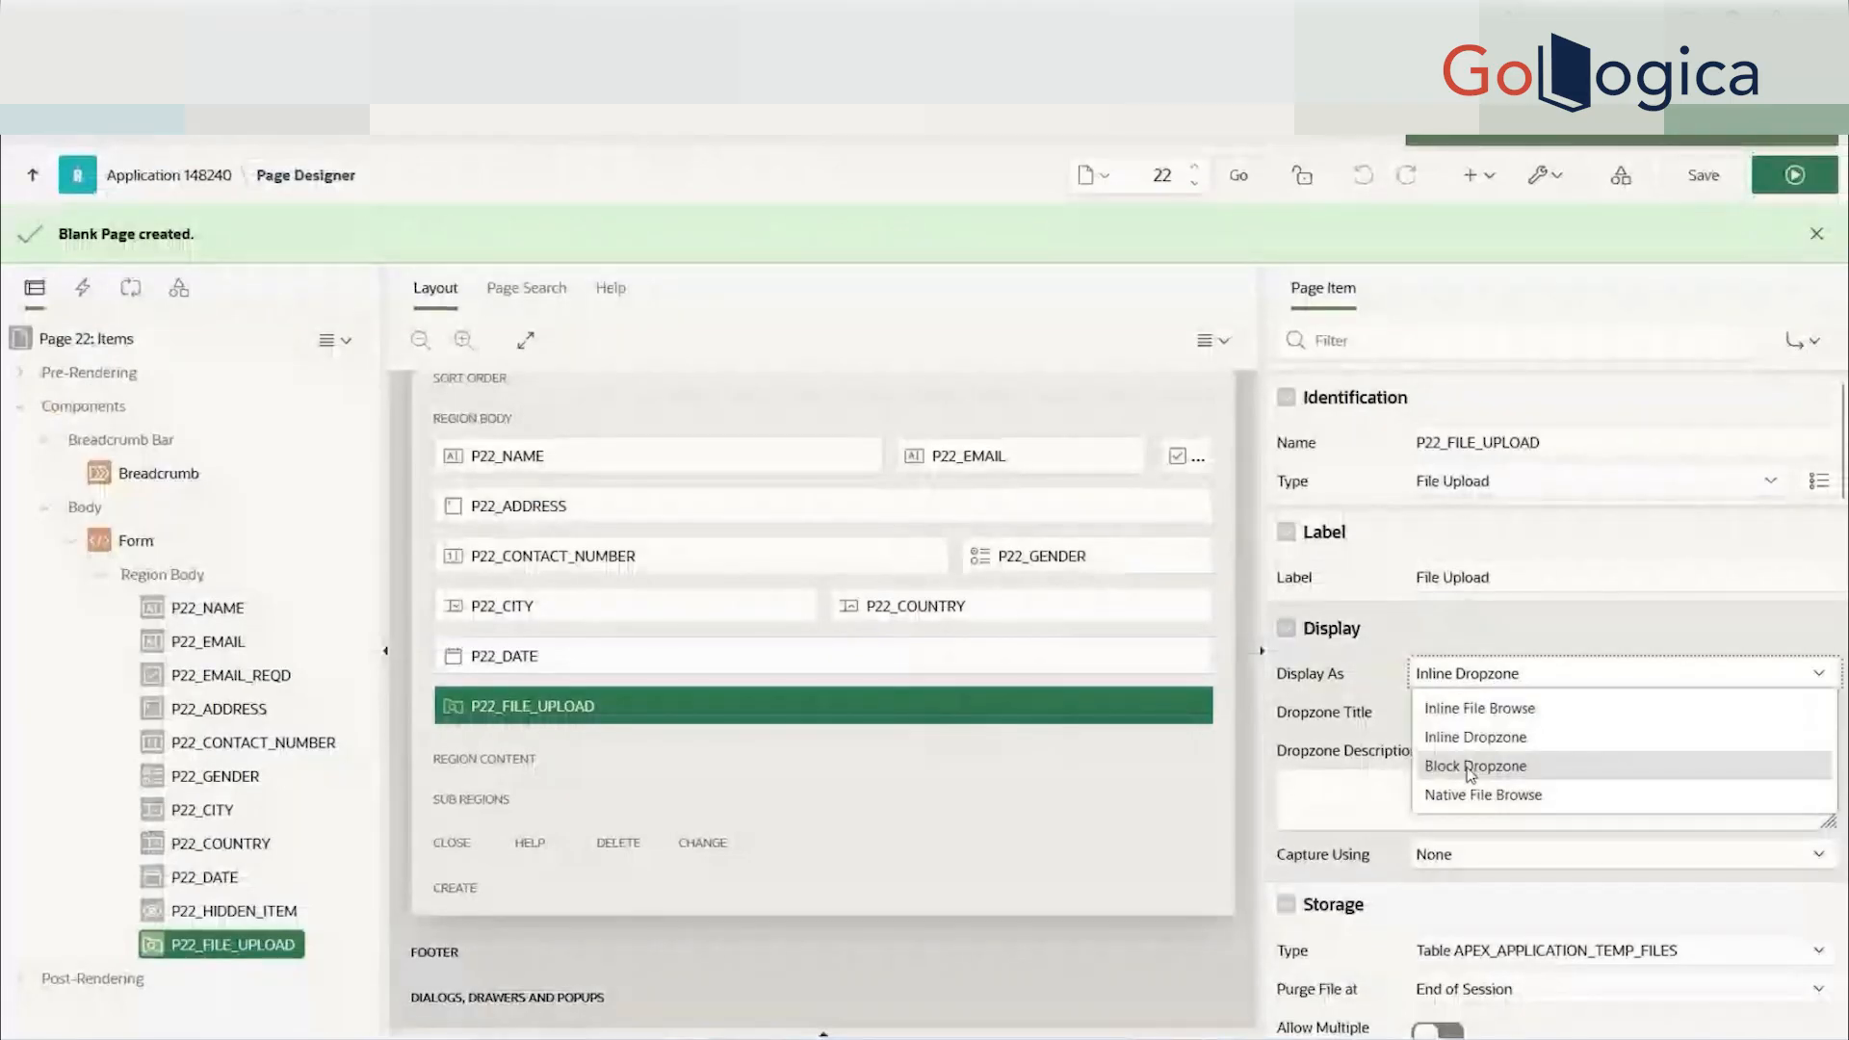
left_click(1474, 767)
left_click(1791, 176)
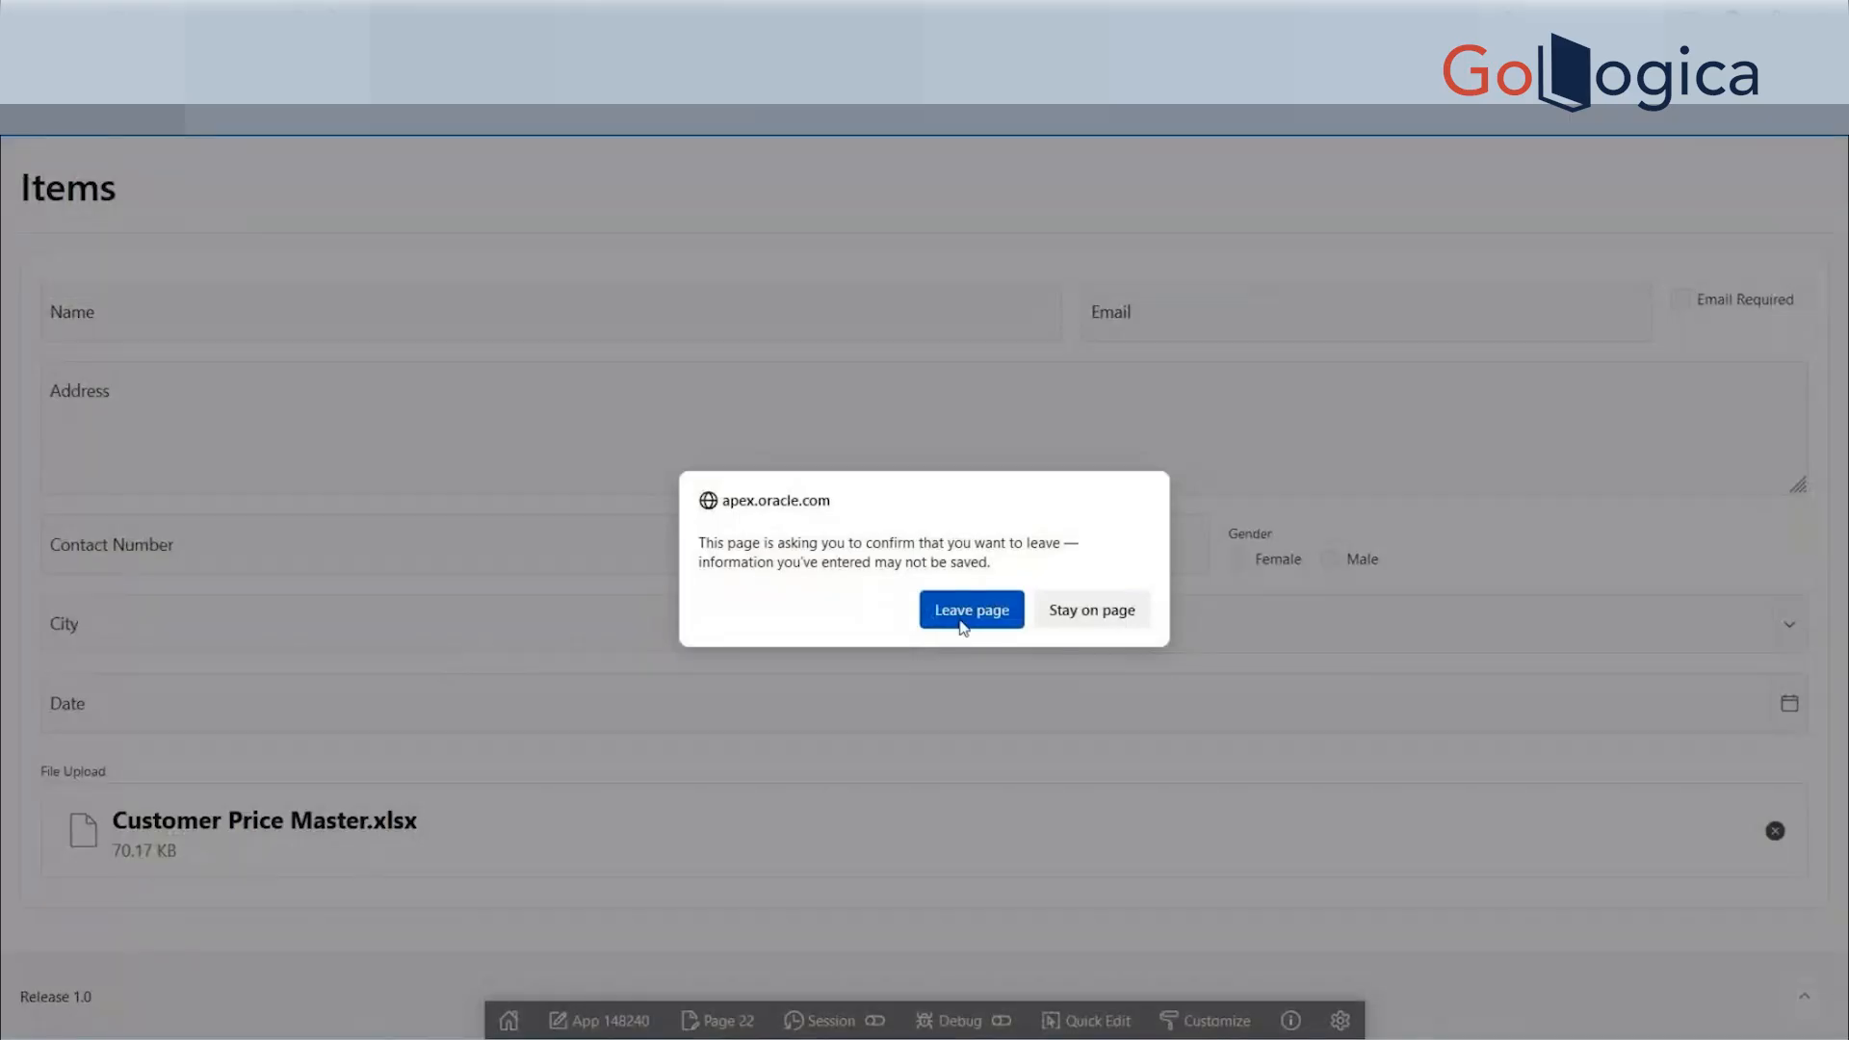
left_click(966, 611)
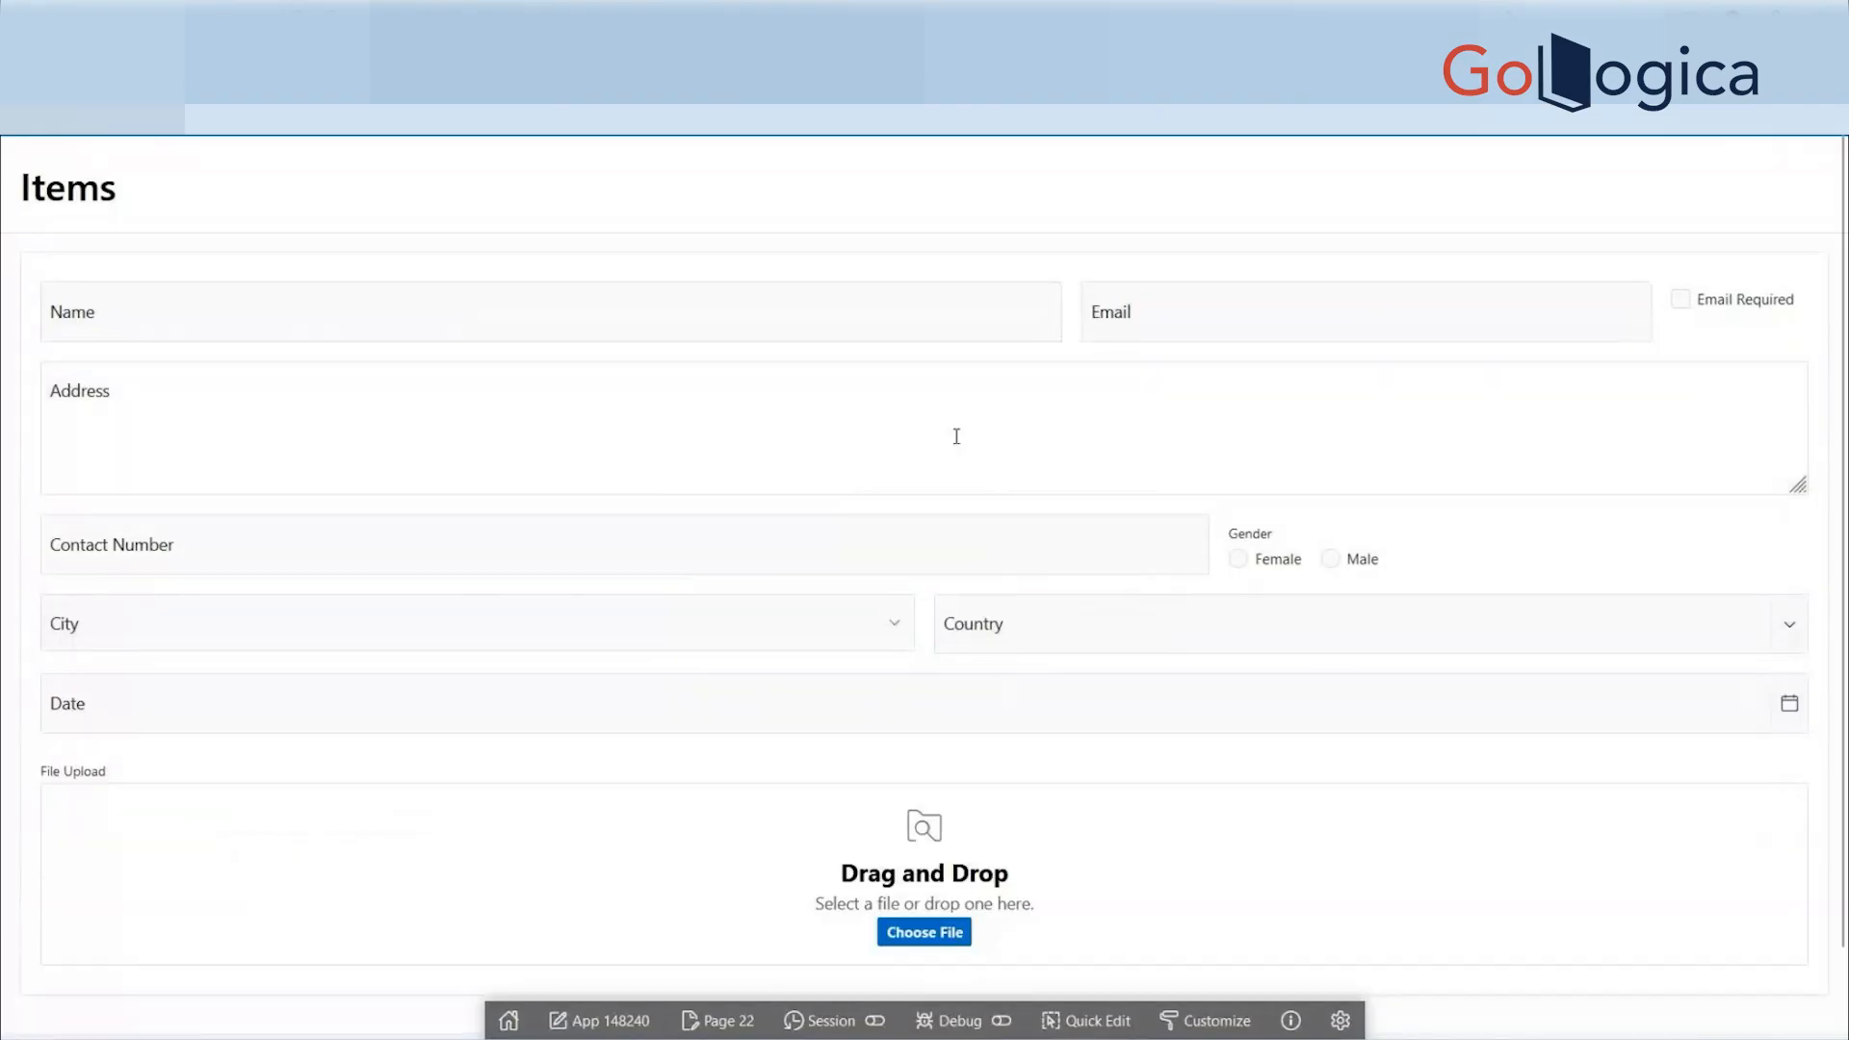
- Test the block dropzone by dropping the Customer Price Master file onto it, cancel the file chooser, and remove the file
scroll(1229, 718, "down", 1)
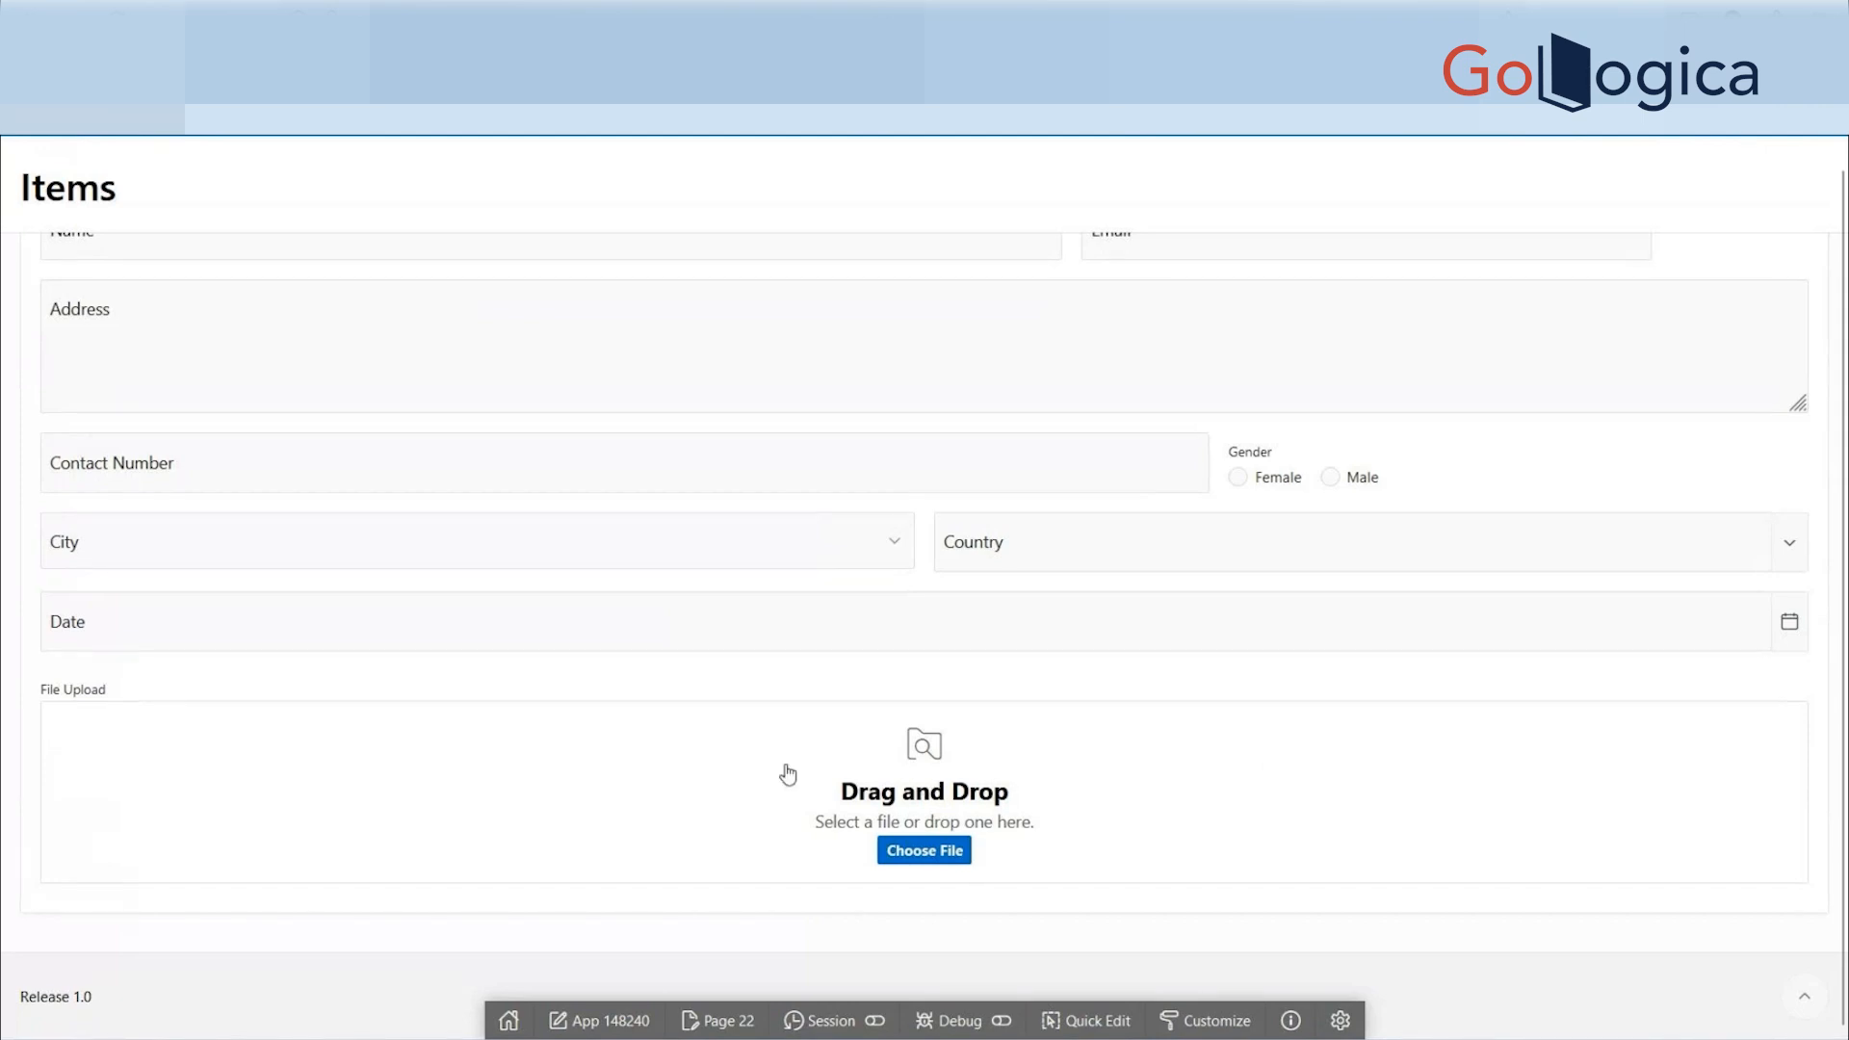
left_click(1082, 768)
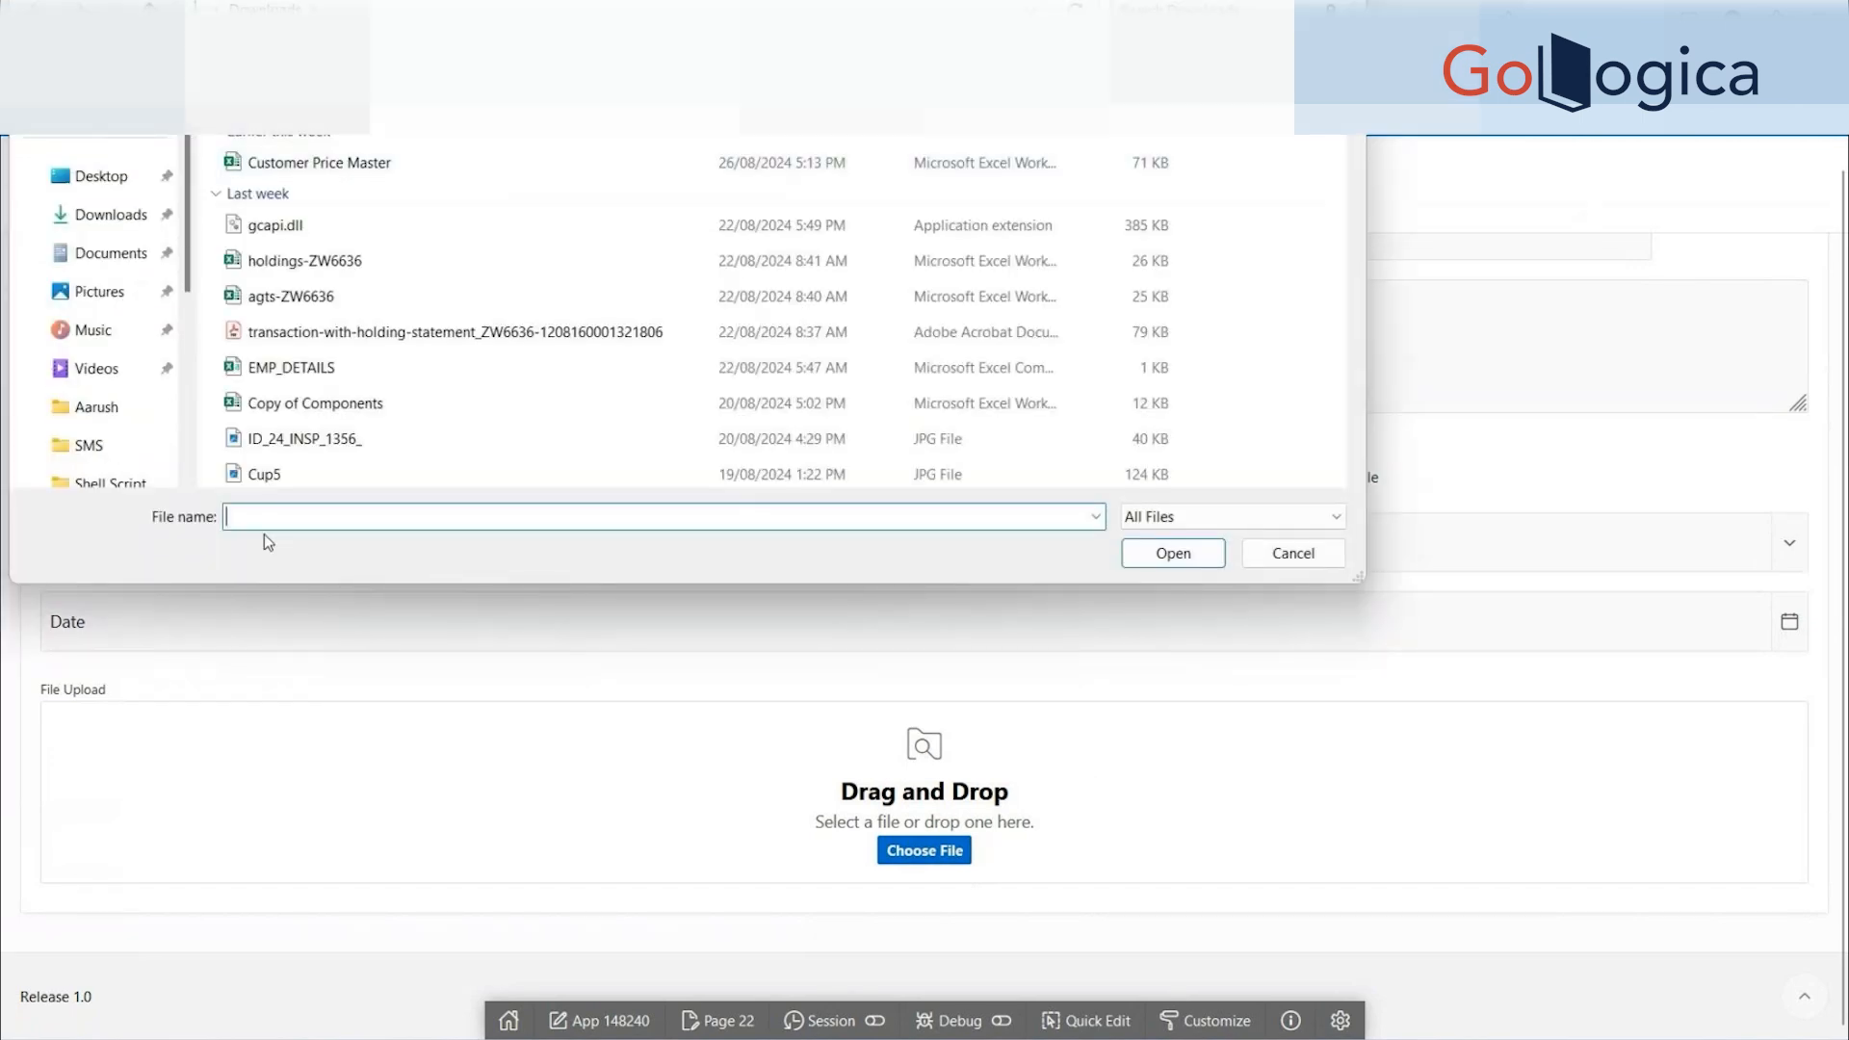
left_click_drag(525, 171, 939, 775)
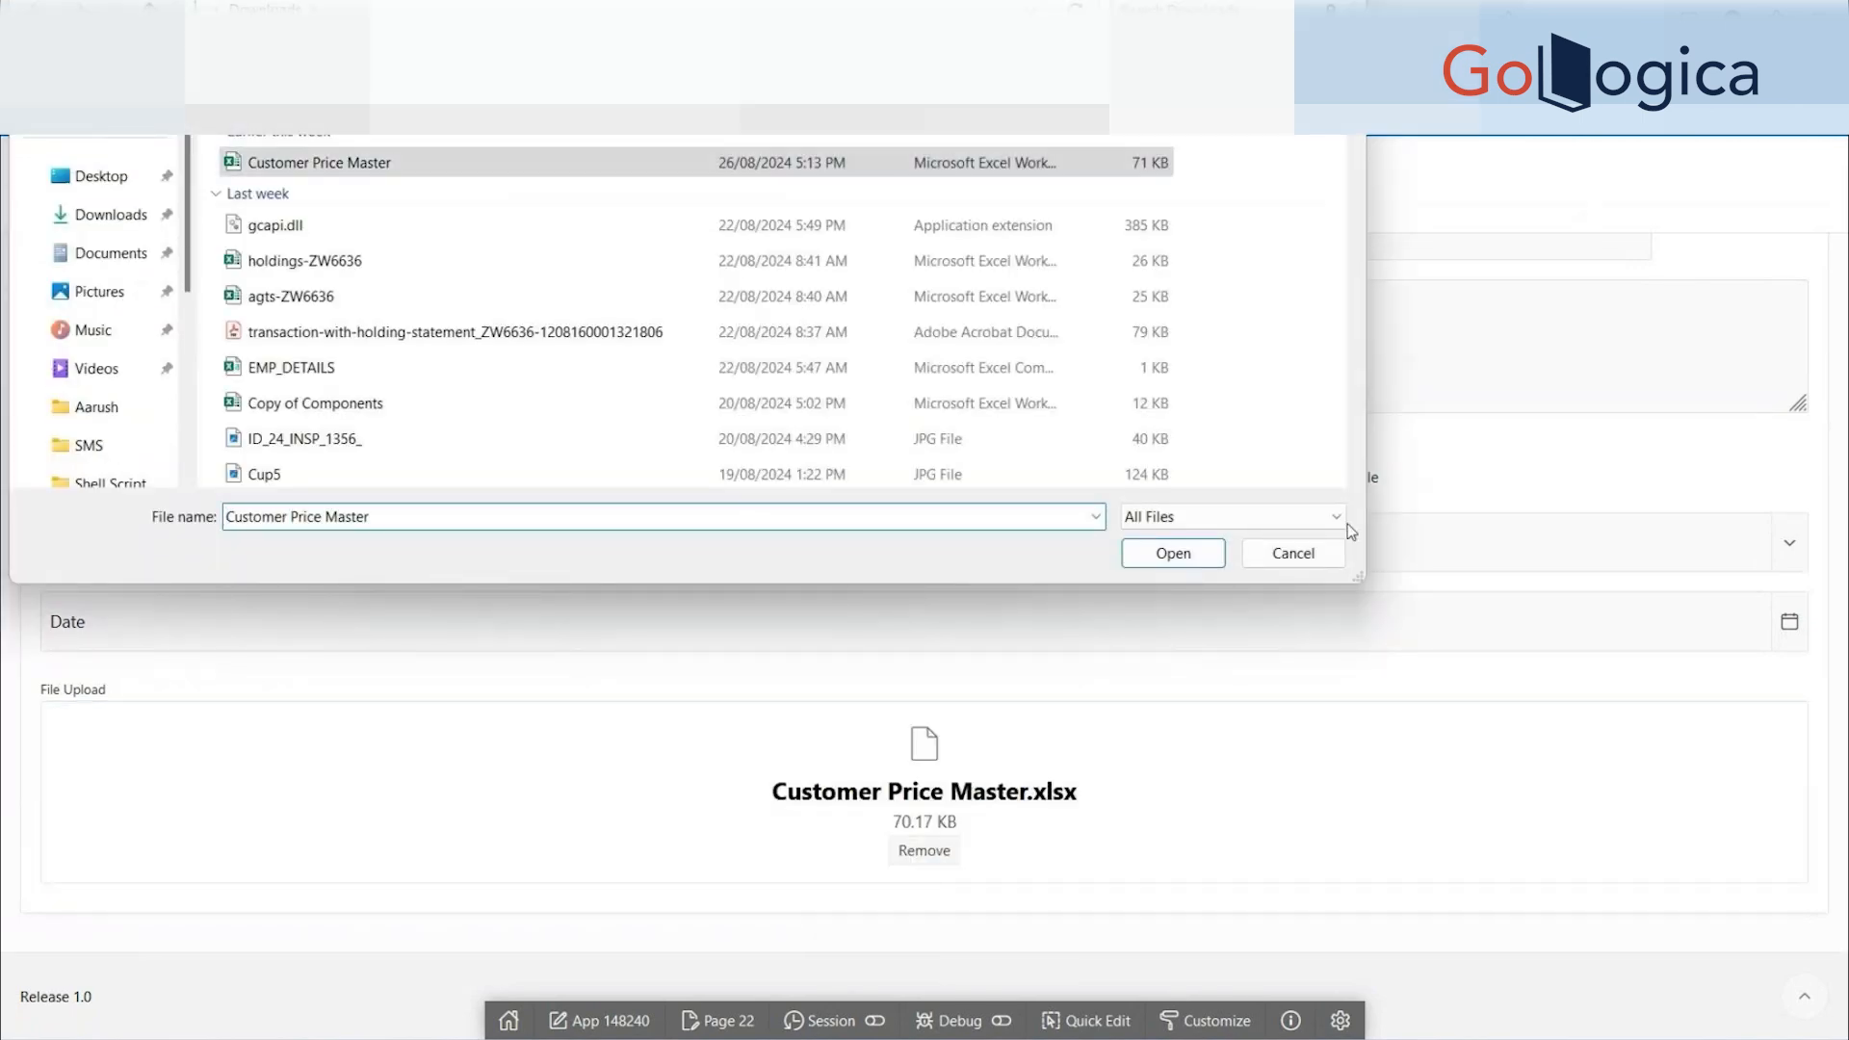
left_click(1294, 553)
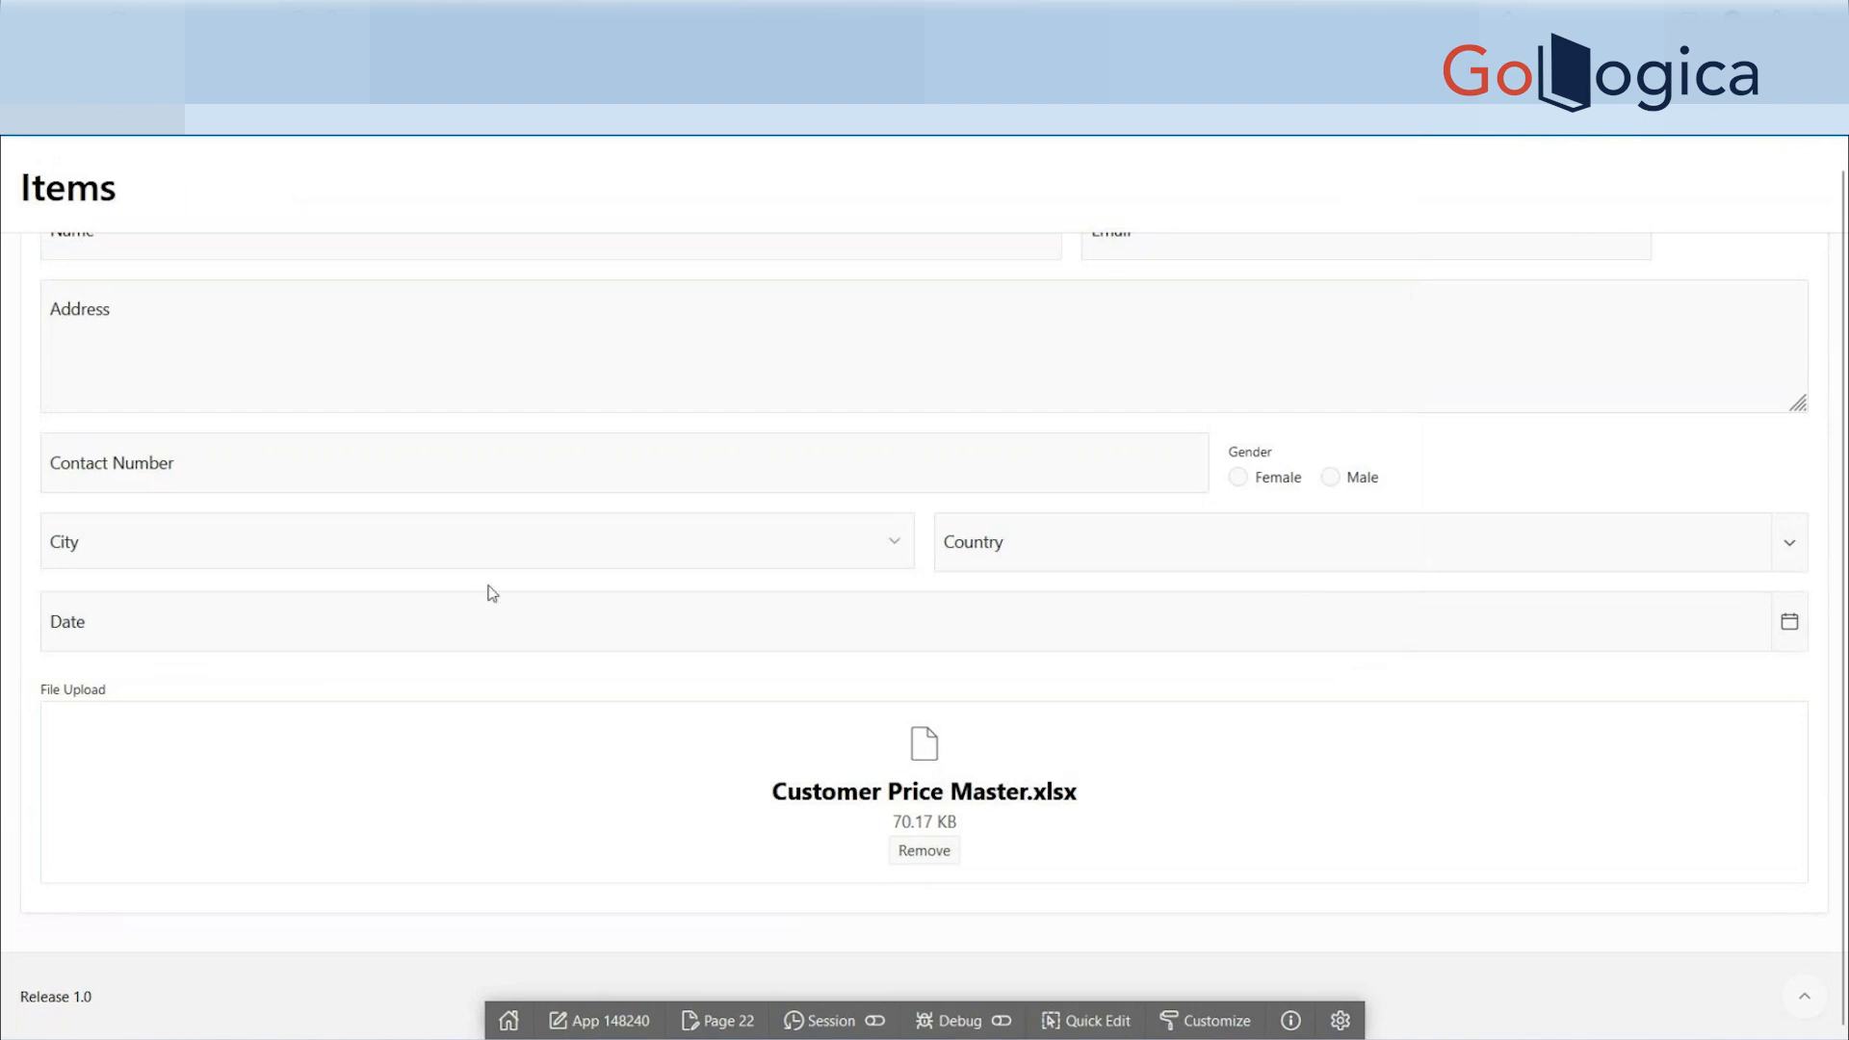
left_click(900, 852)
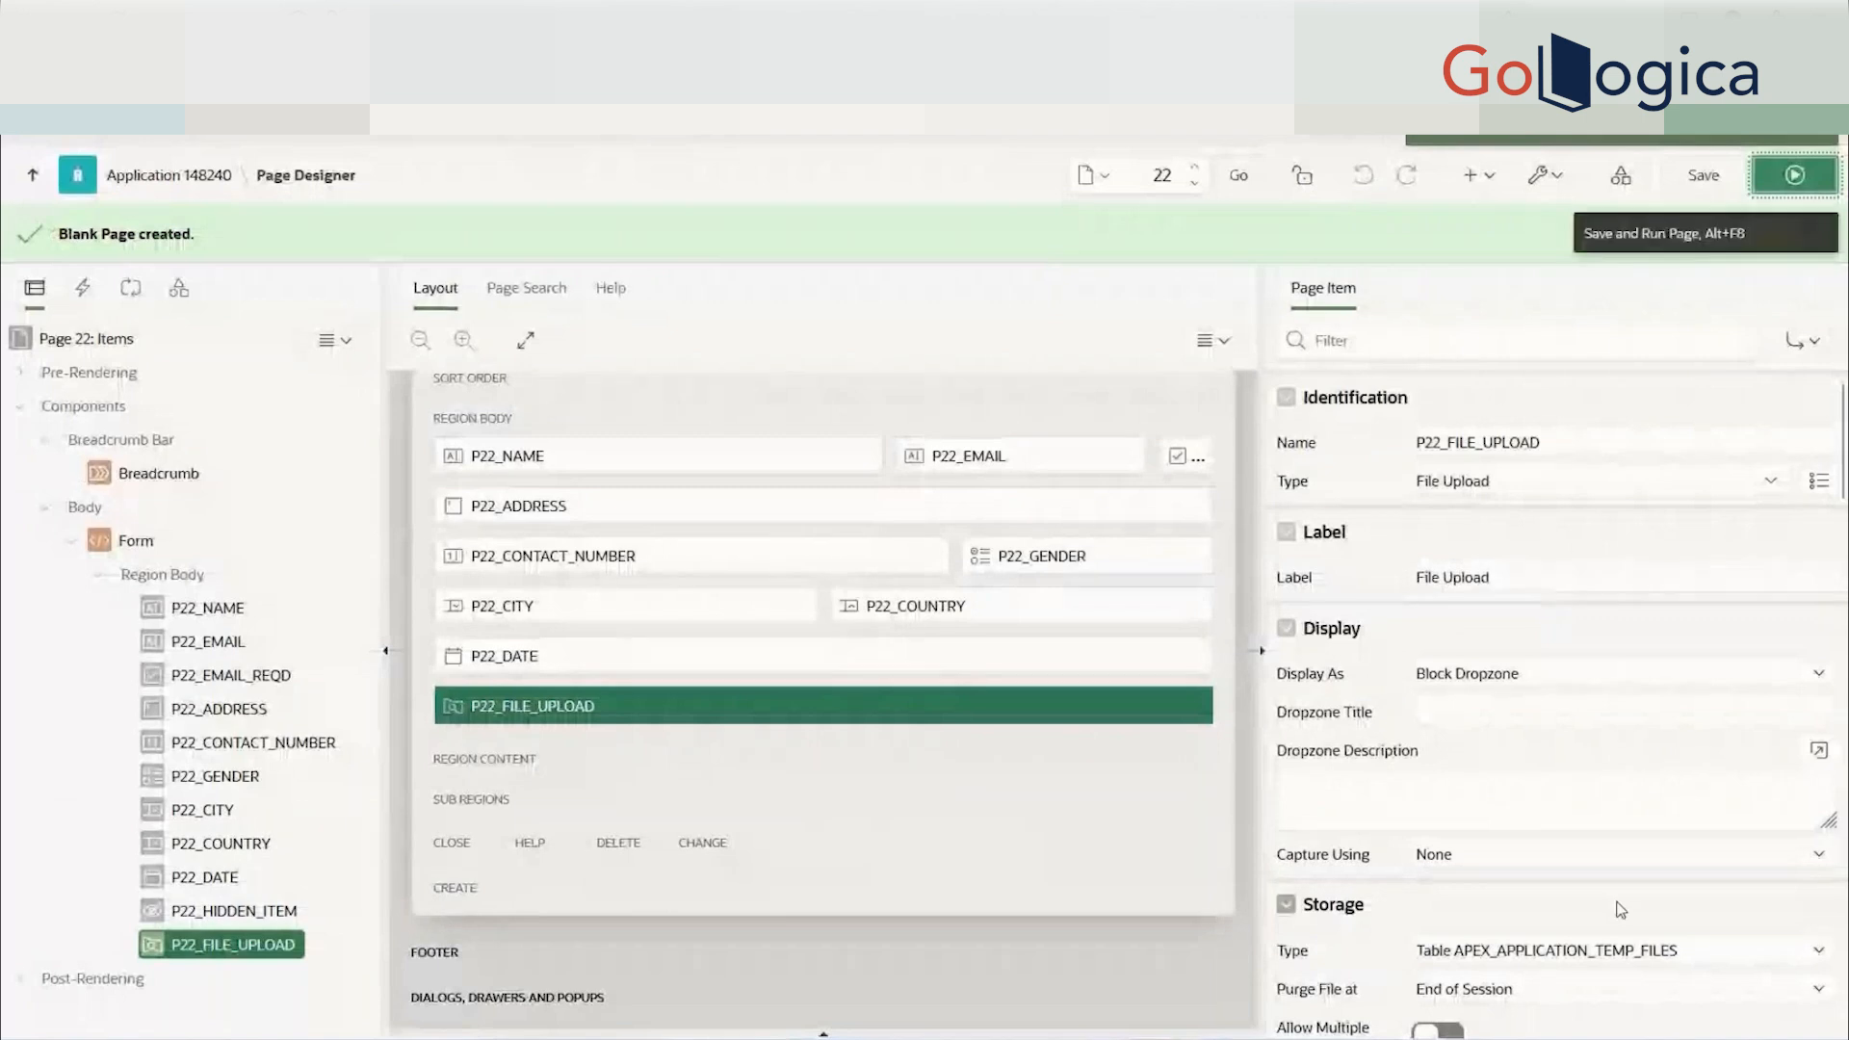
- Review the Storage settings of P22_FILE_UPLOAD, including File Types and Maximum File Size, and save the page
scroll(1621, 909, "down", 4)
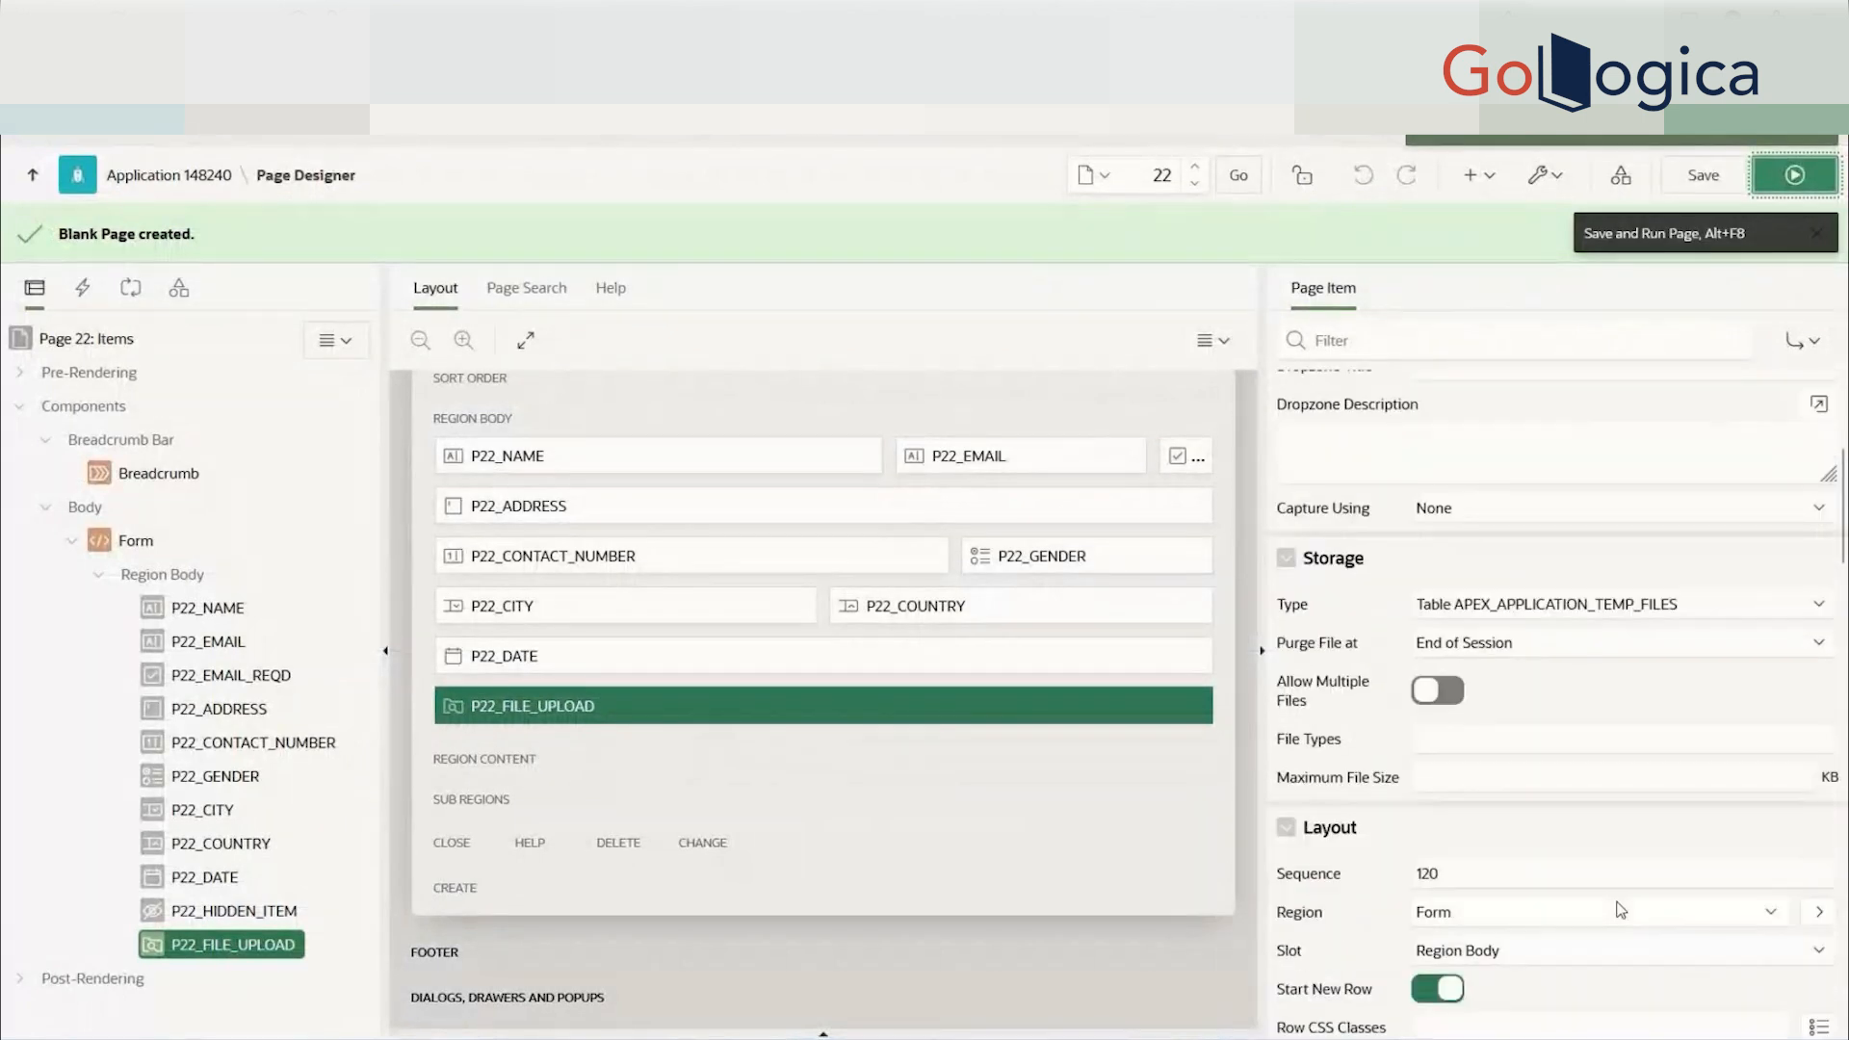
left_click(1496, 782)
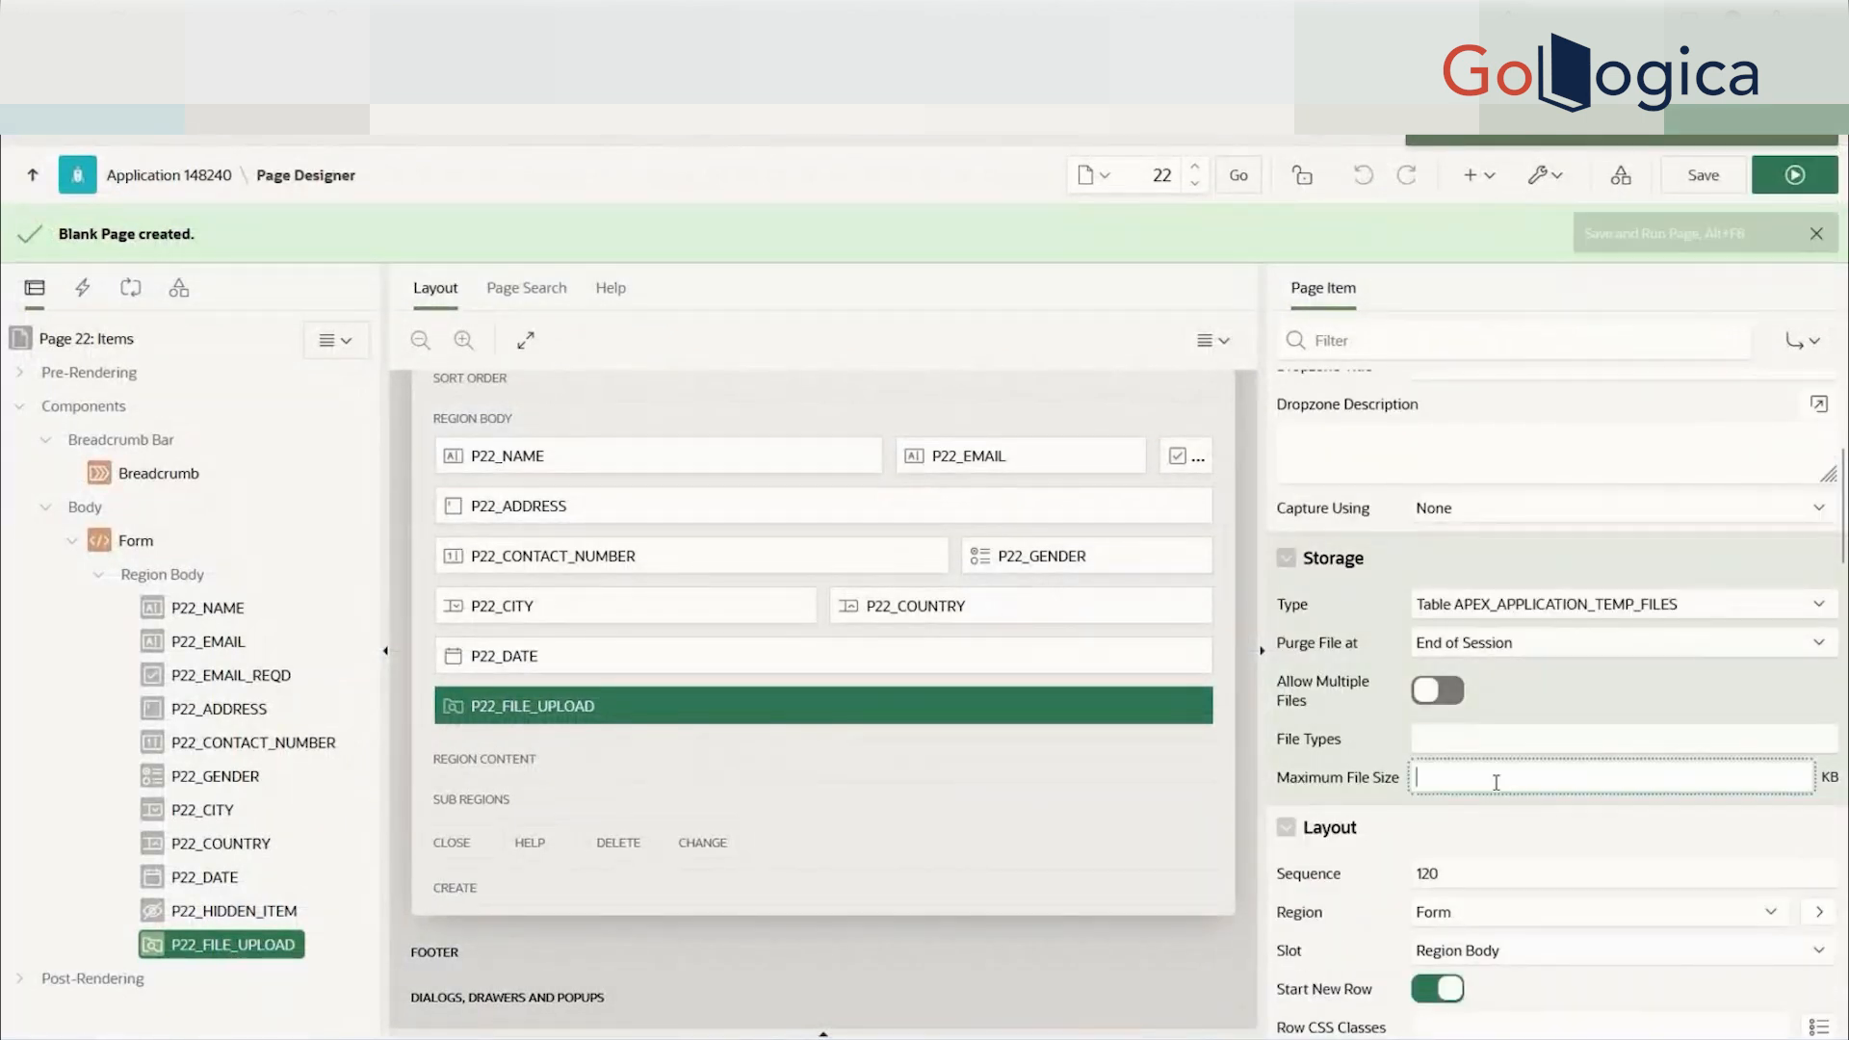
left_click(1469, 739)
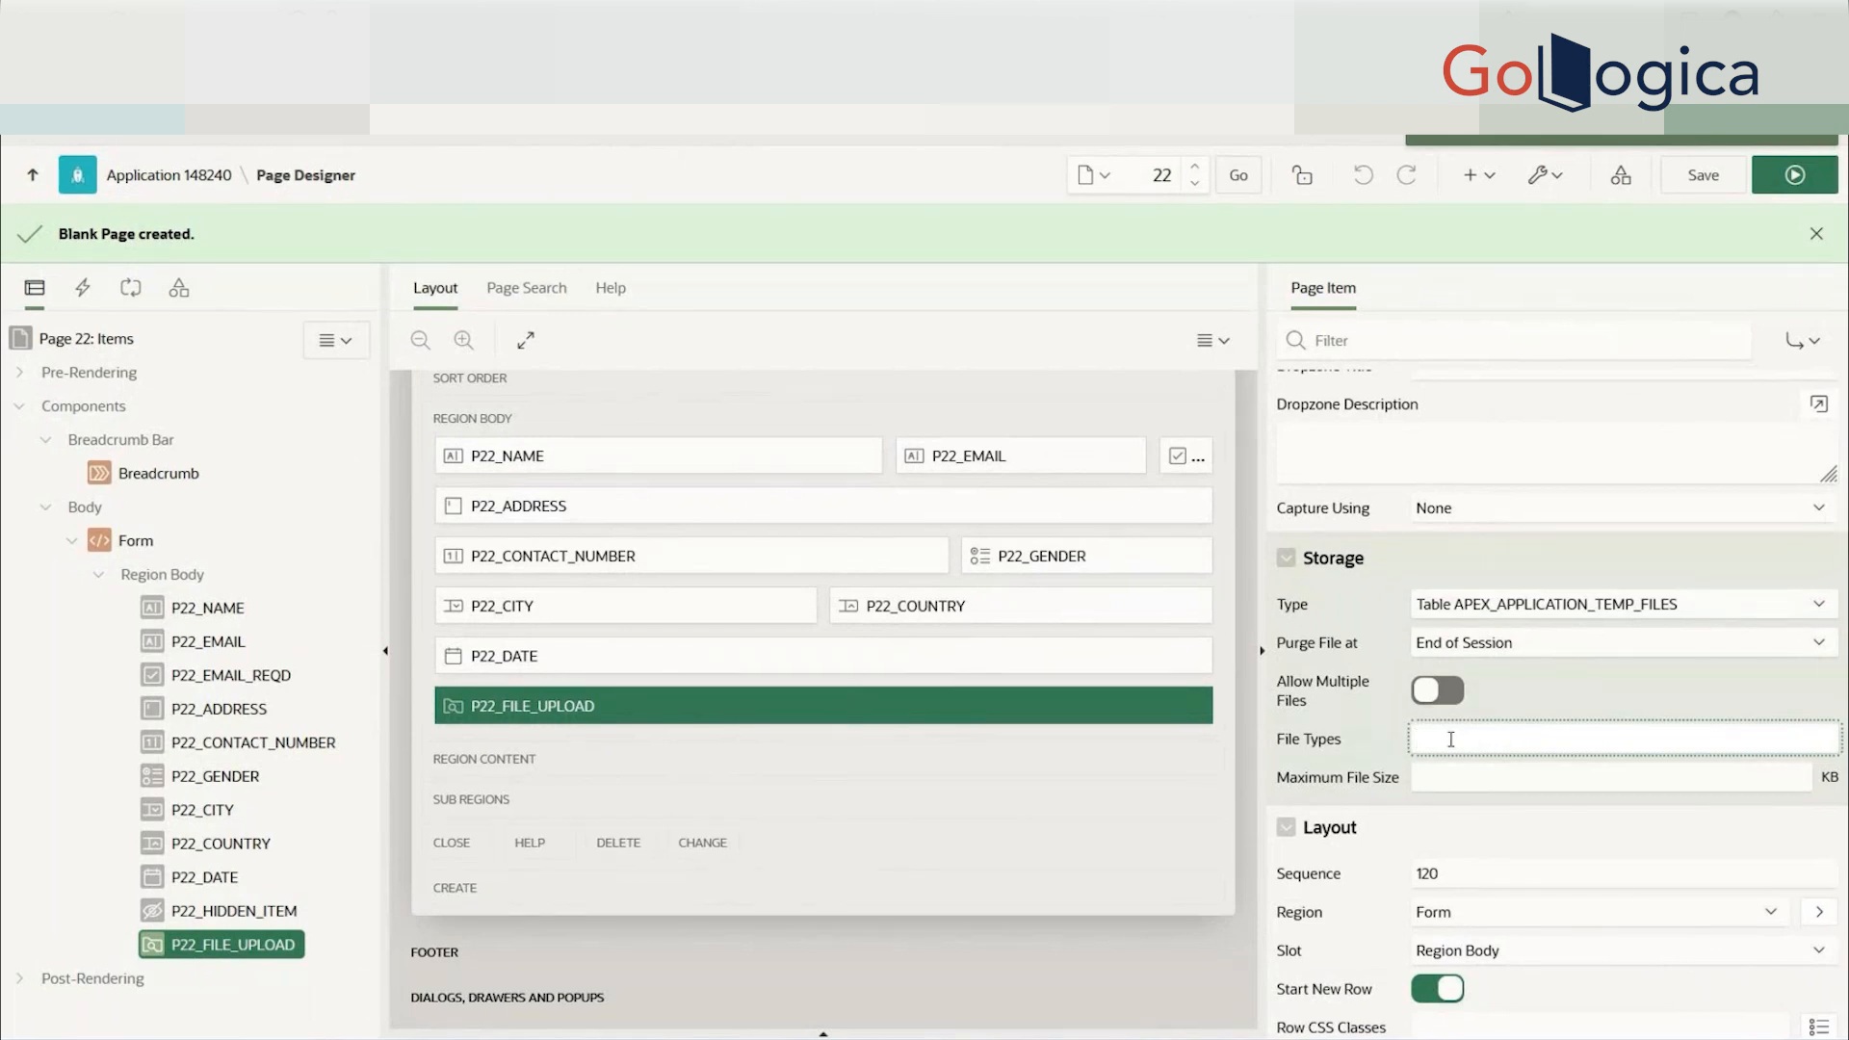
left_click(1453, 782)
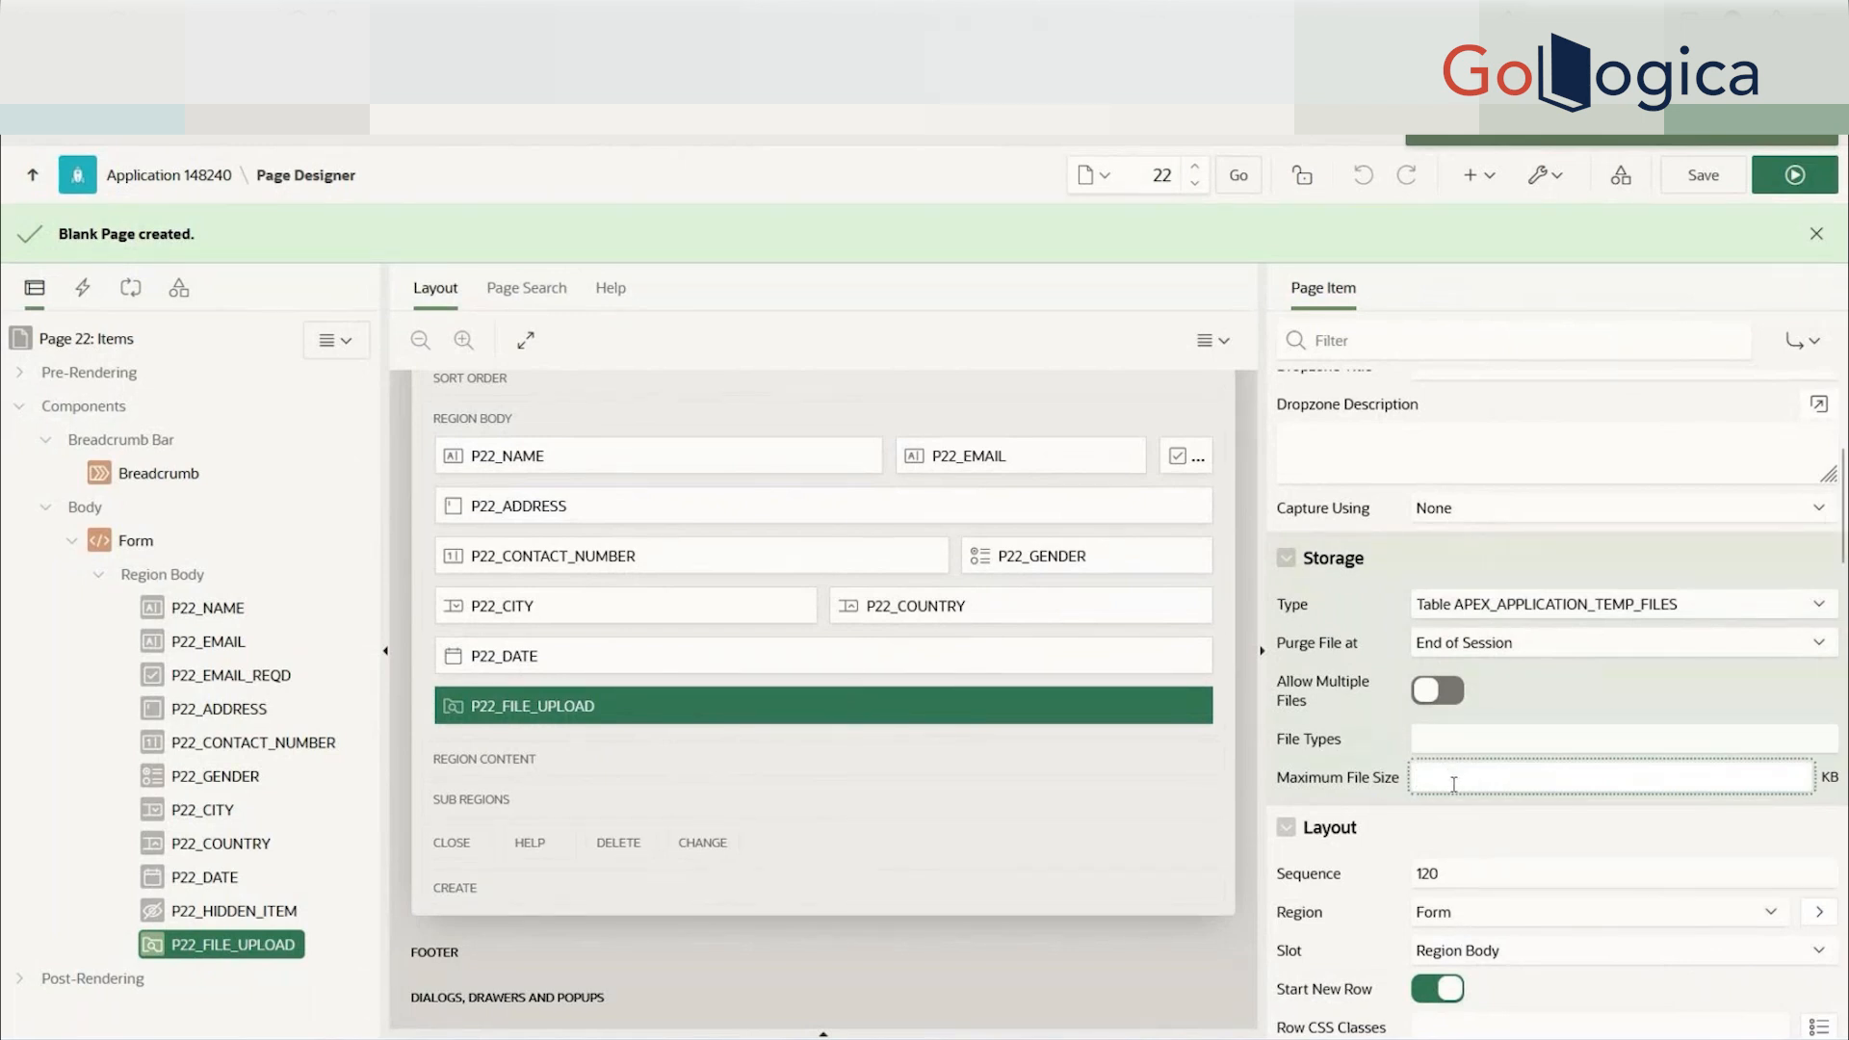
scroll(1453, 784, "down", 3)
scroll(1453, 784, "up", 6)
left_click(1698, 176)
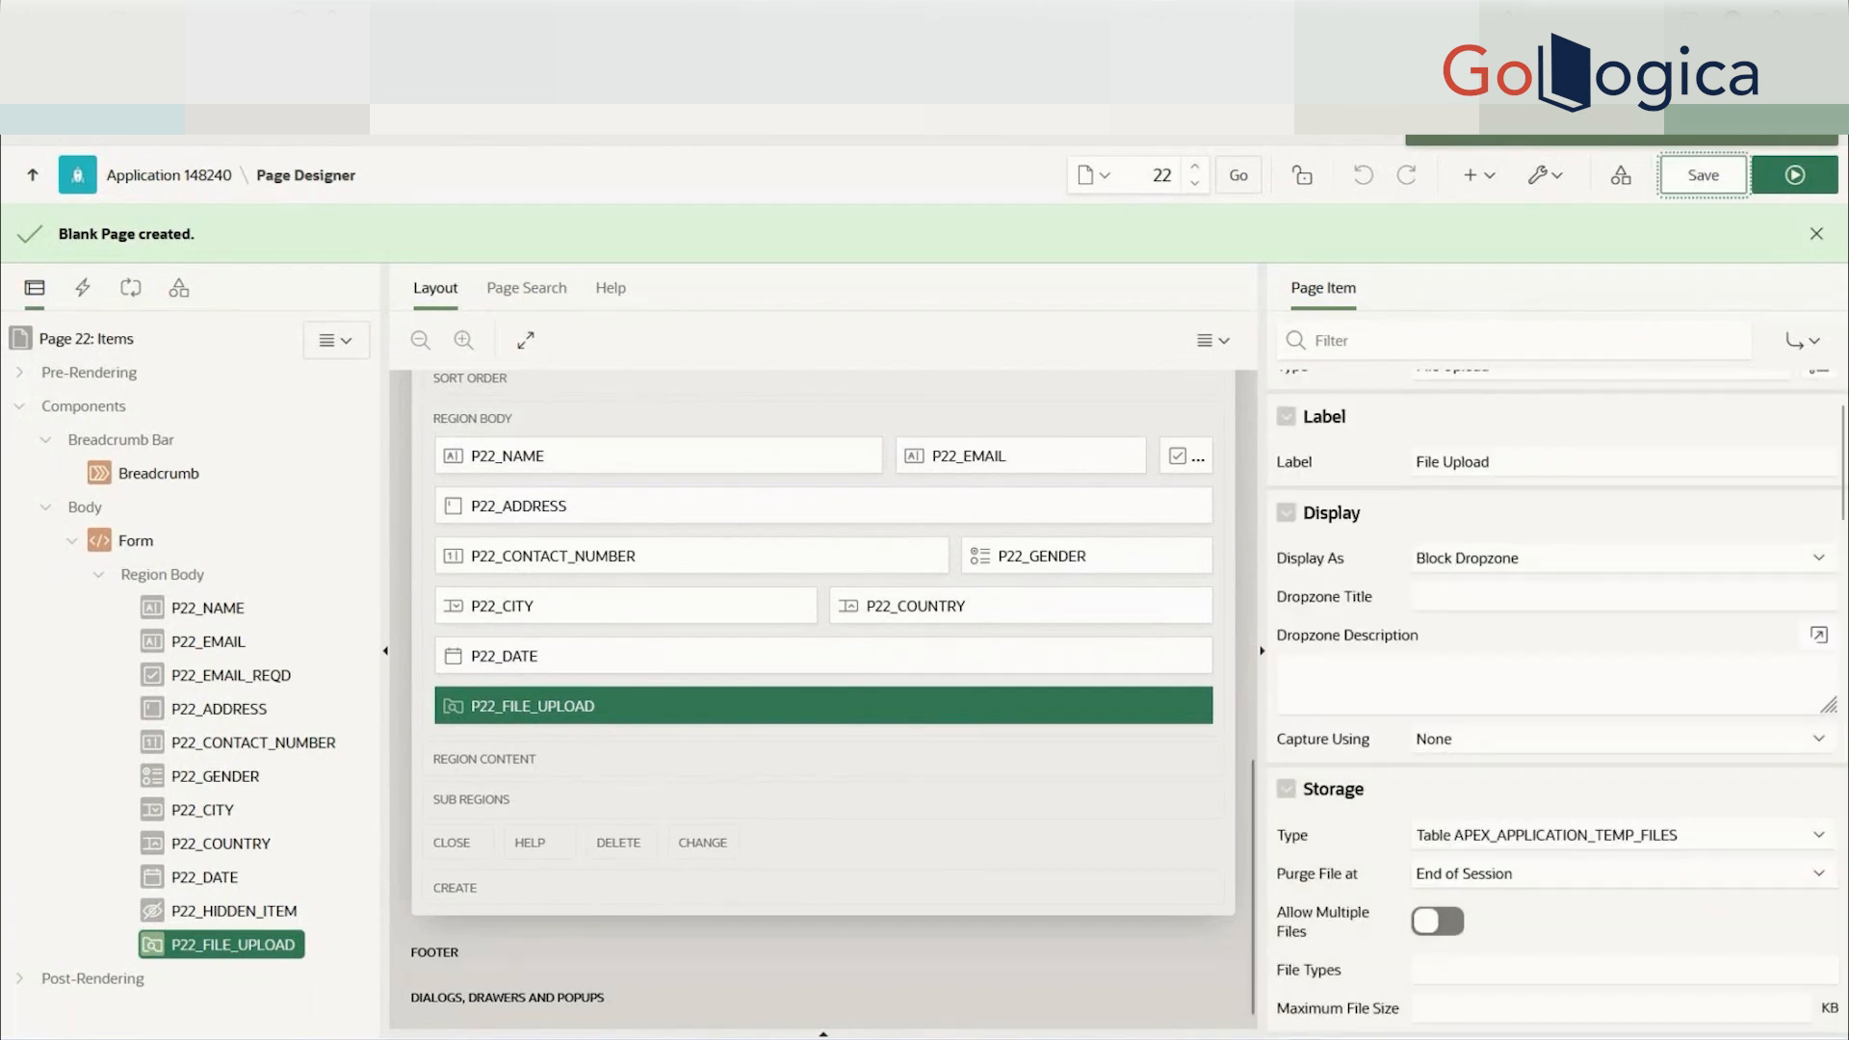
- Reload the running Items page, discarding unsaved entries, and check the whole form with its File Upload dropzone
key("ctrl+Tab")
key("ctrl+l")
key("Return")
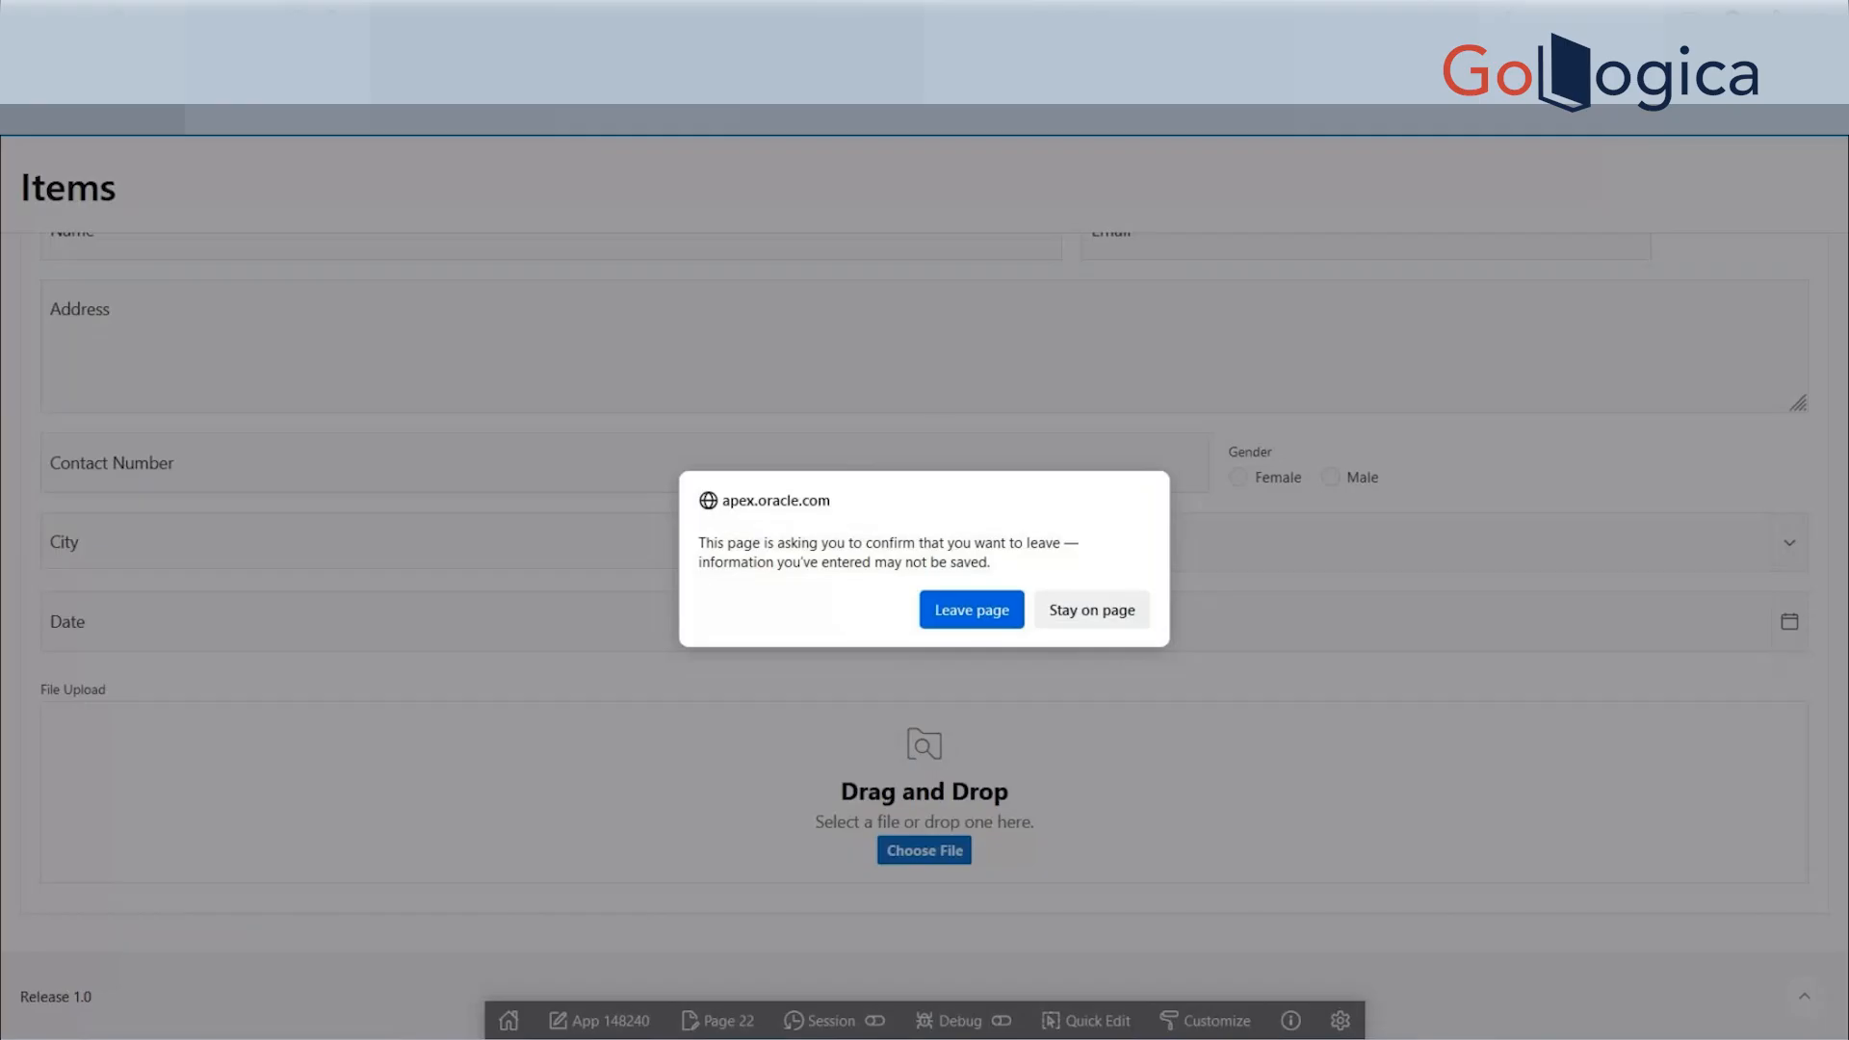
left_click(980, 611)
scroll(755, 387, "up", 1)
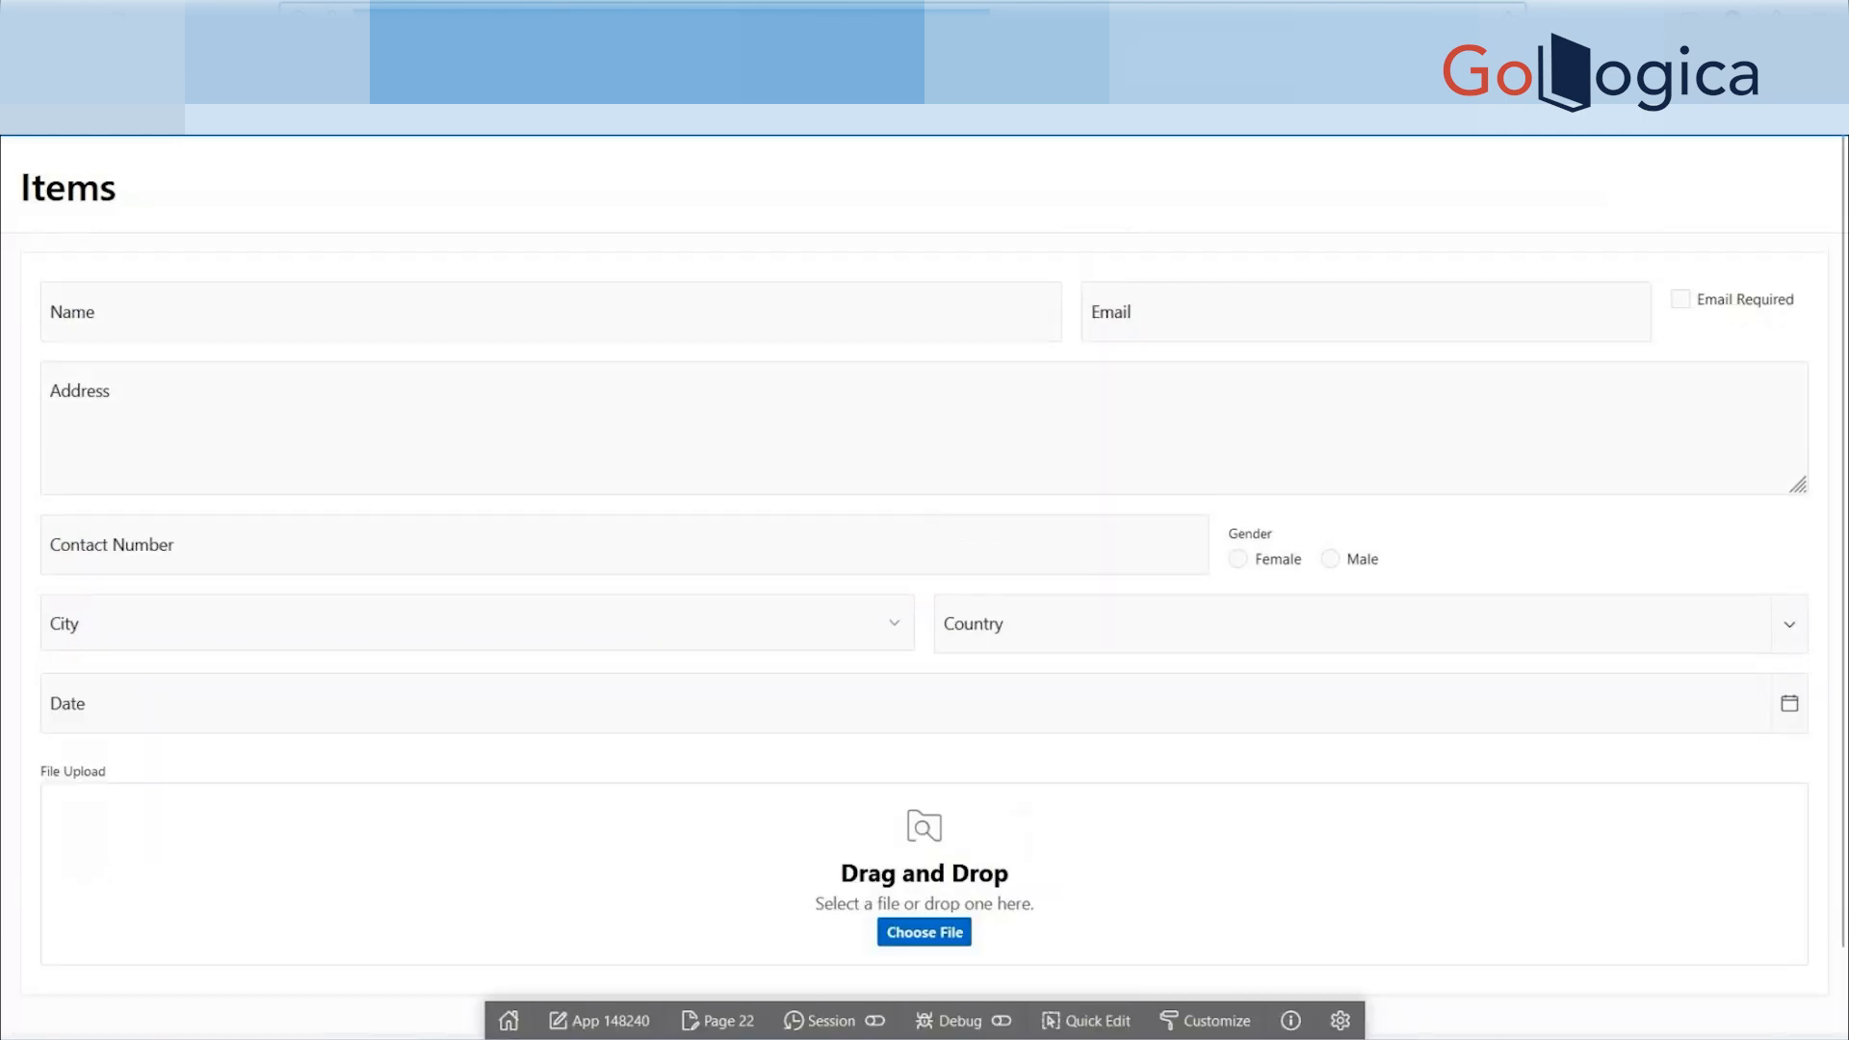
- Return to the Page Designer and add a page item of type Switch to the Form region body
key("ctrl+shift+Tab")
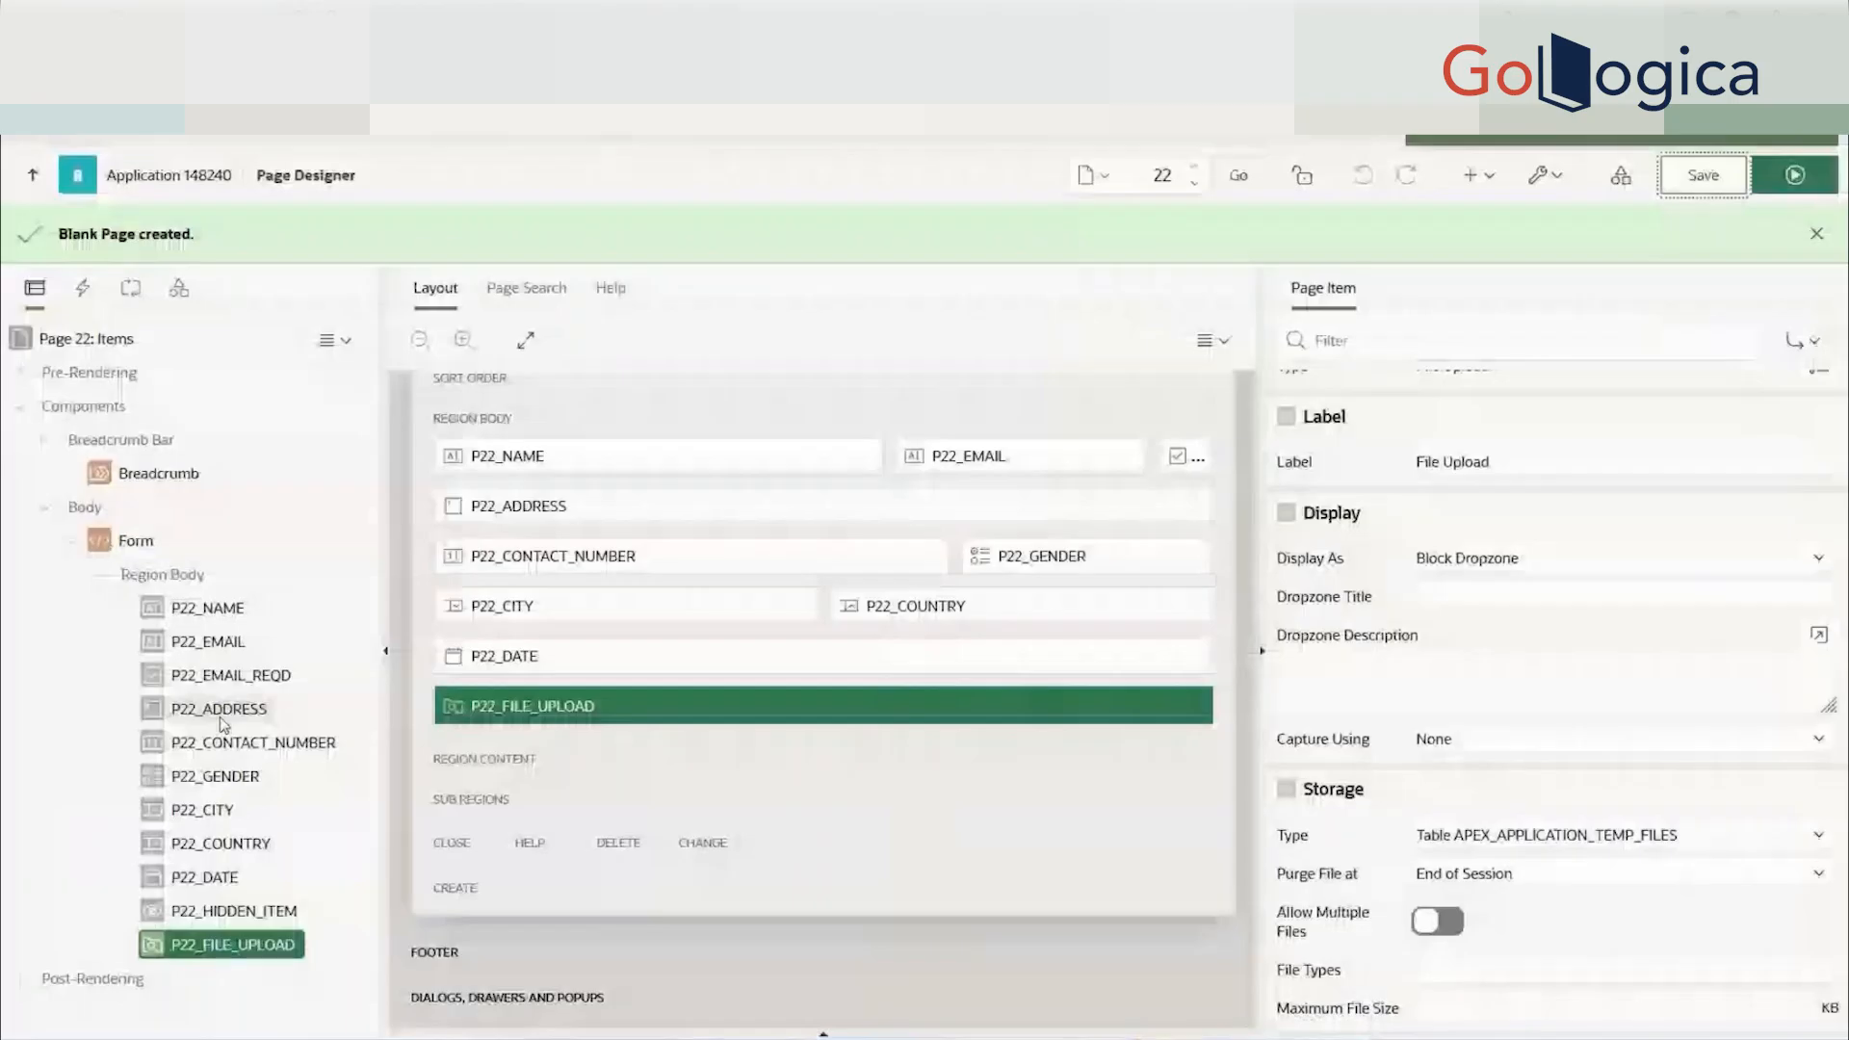
right_click(135, 574)
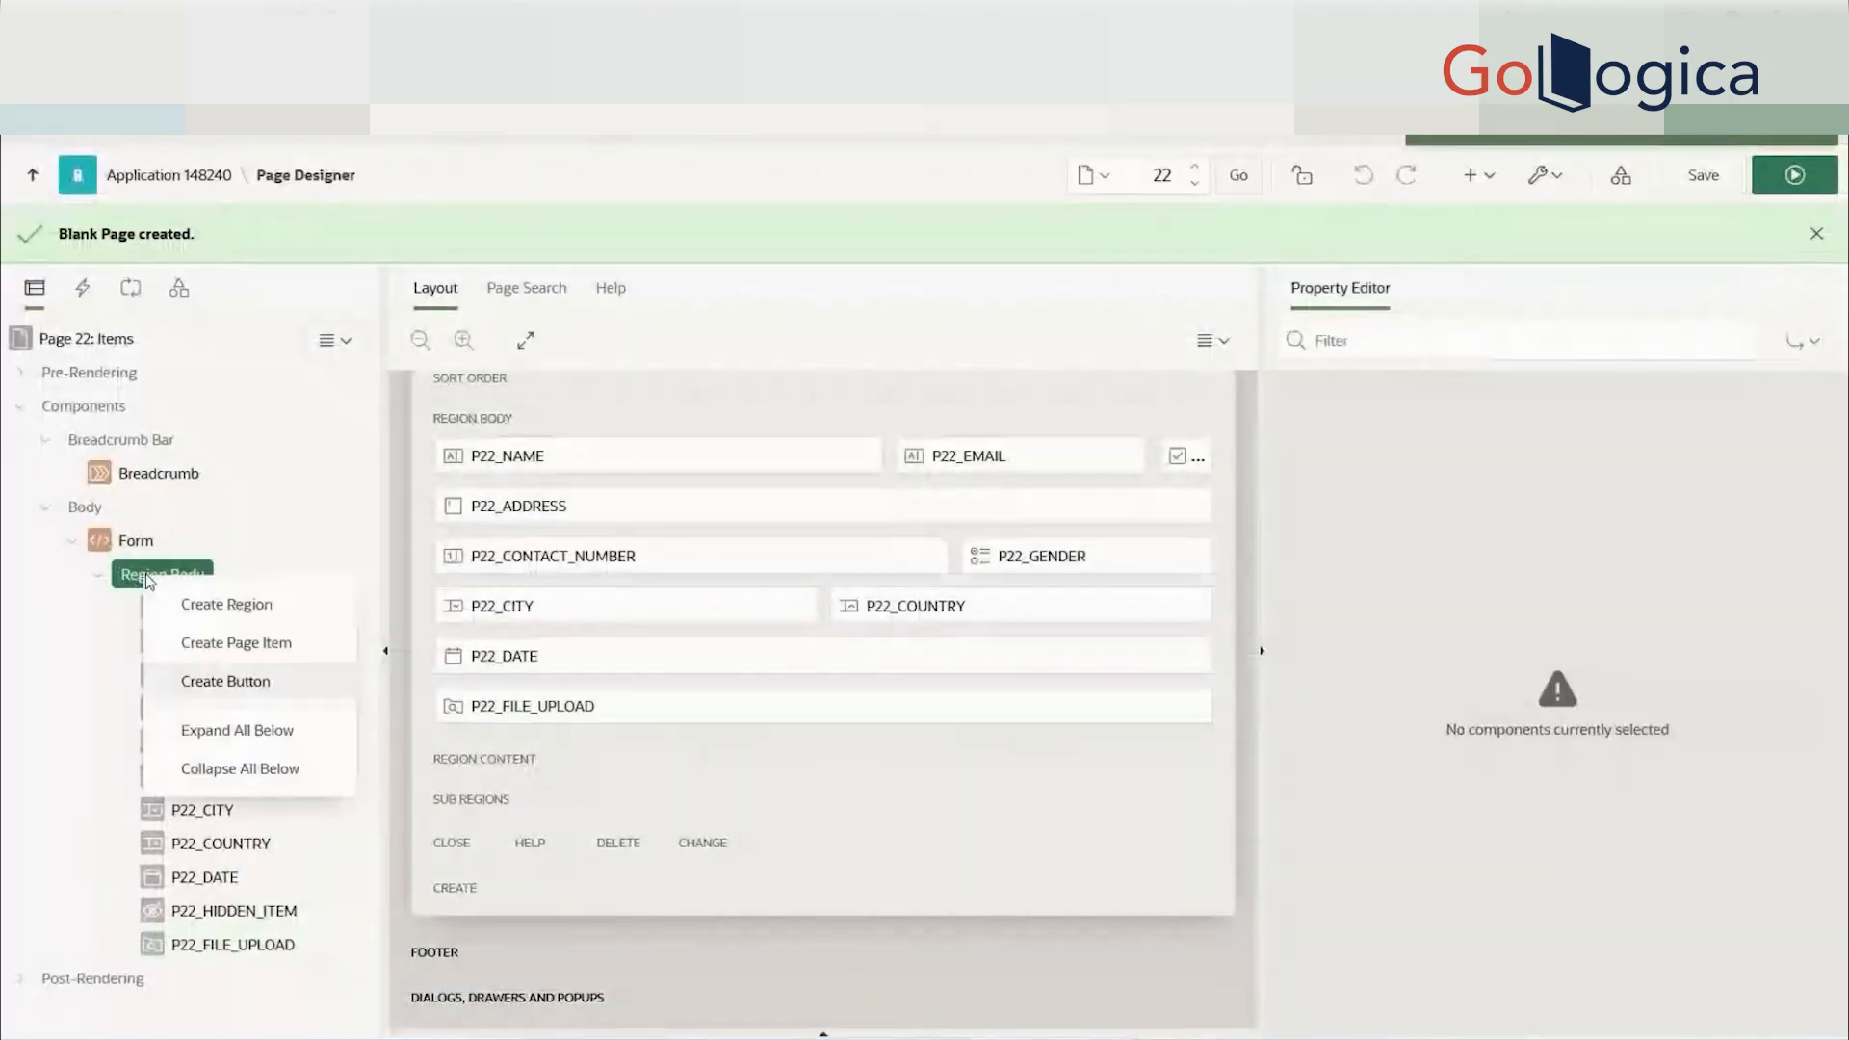
left_click(261, 654)
left_click(1591, 484)
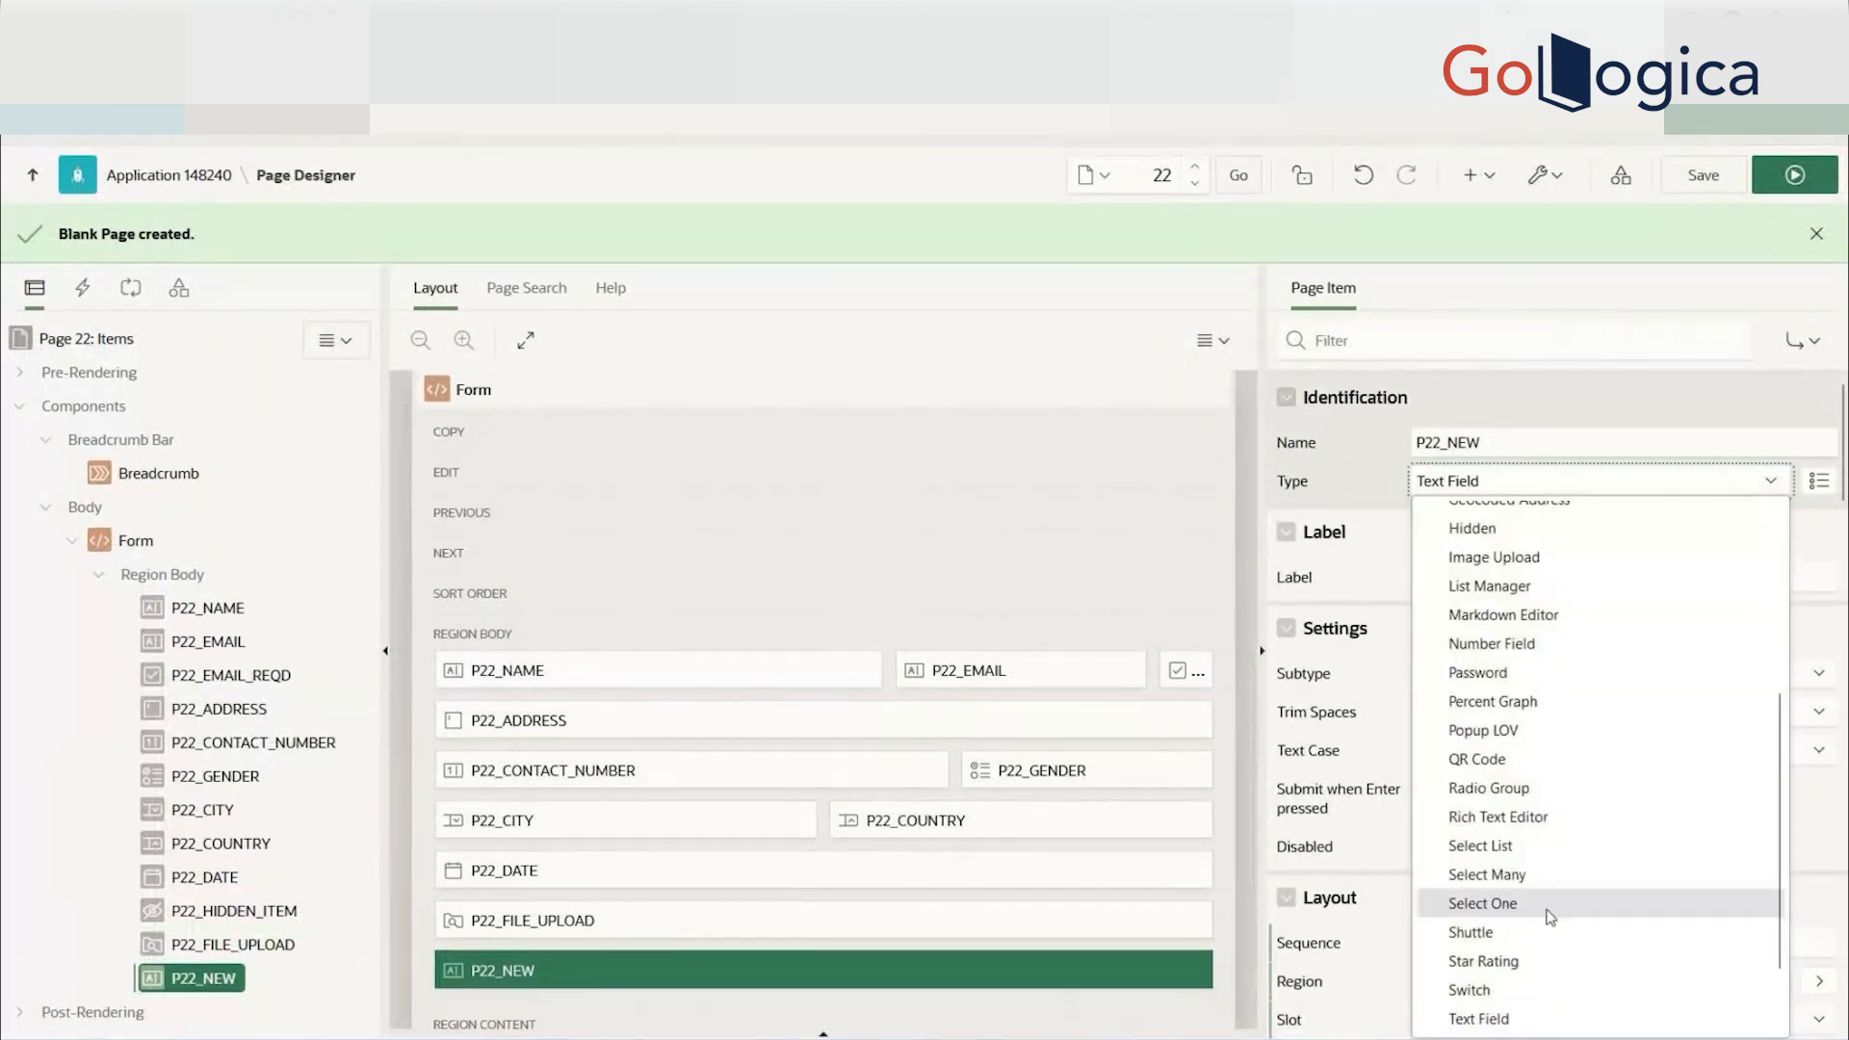
scroll(1627, 888, "down", 1)
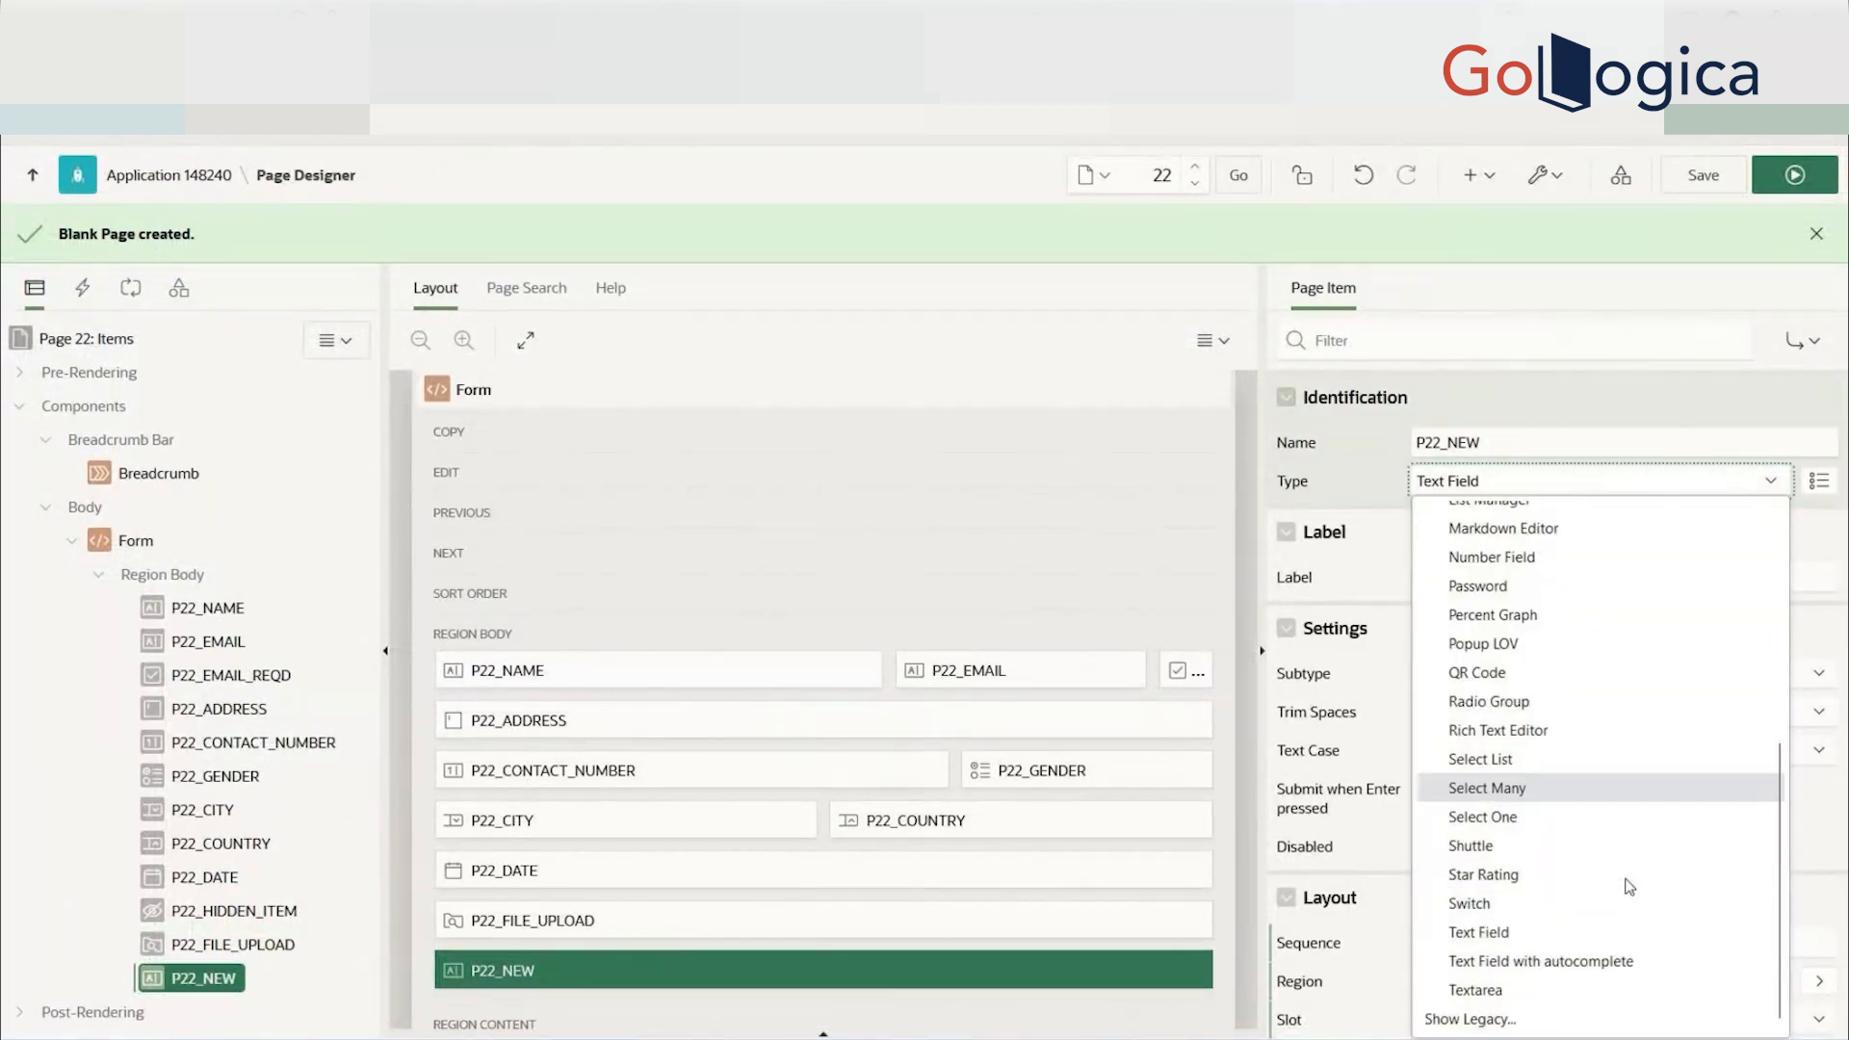
left_click(1609, 904)
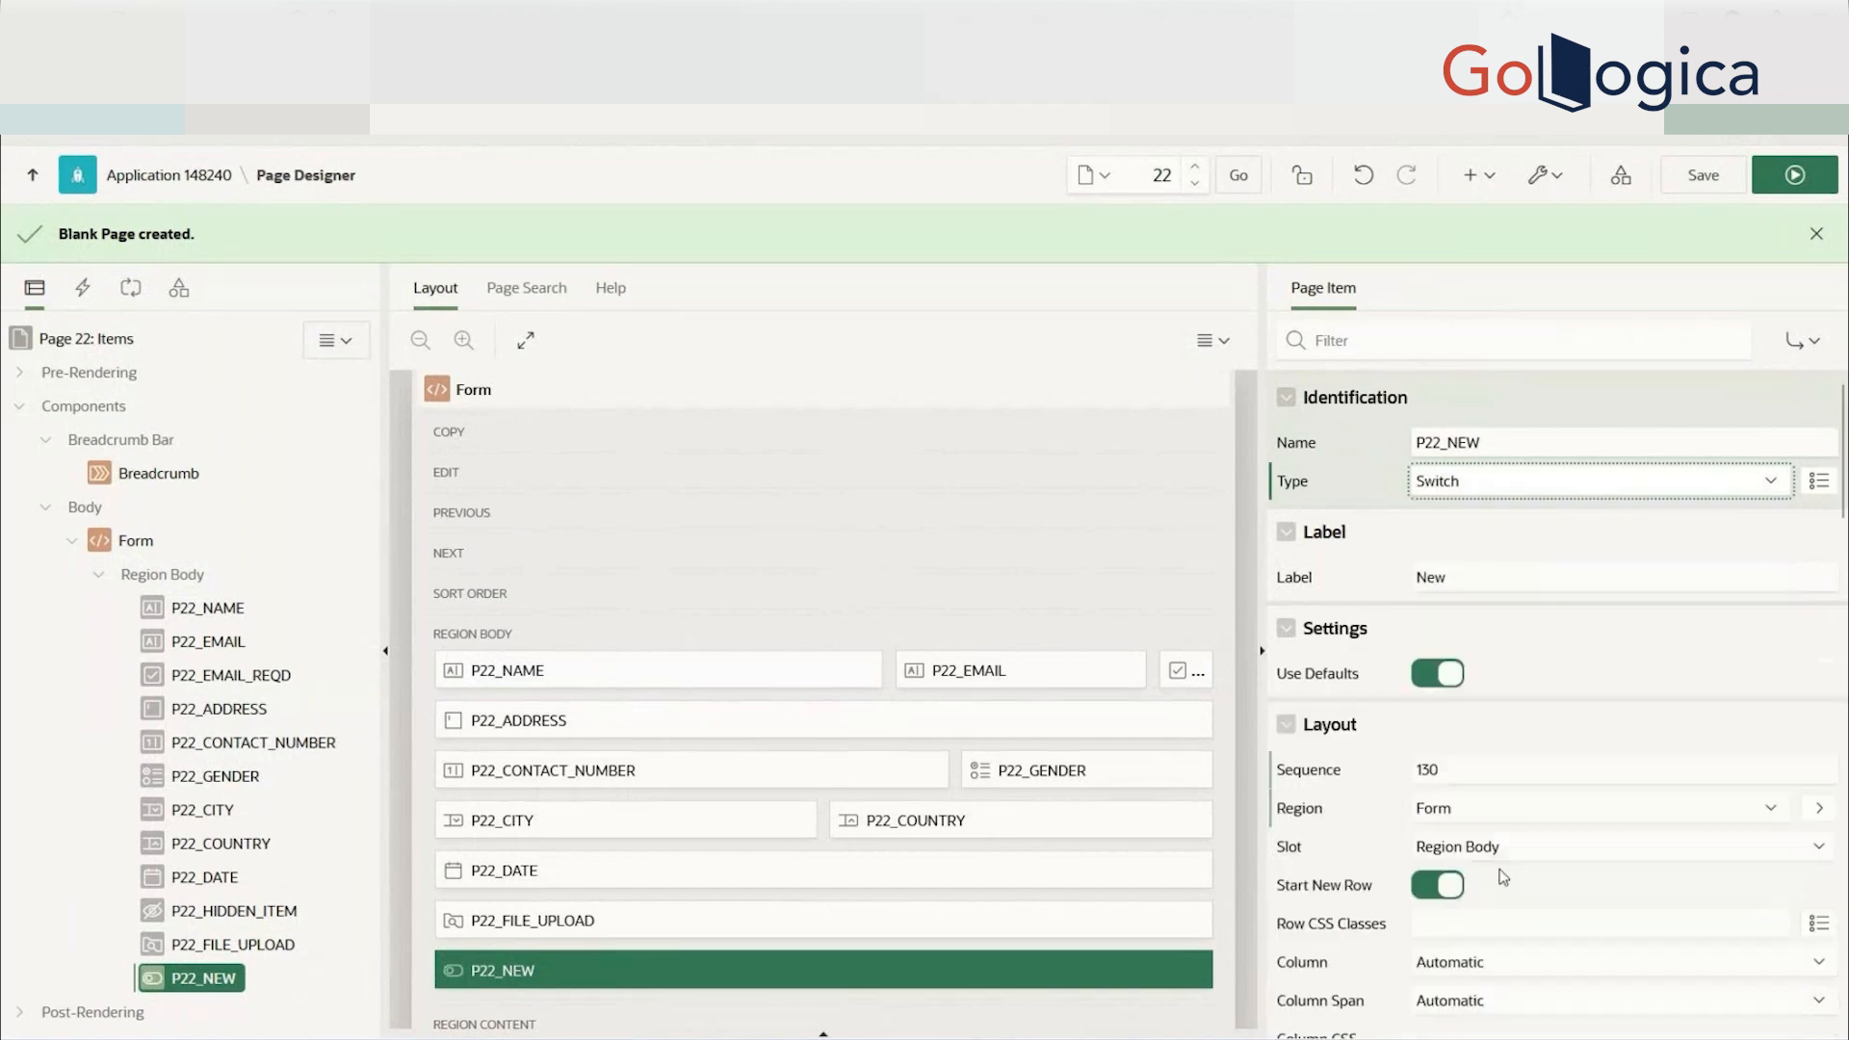
left_click_drag(1447, 442, 1545, 443)
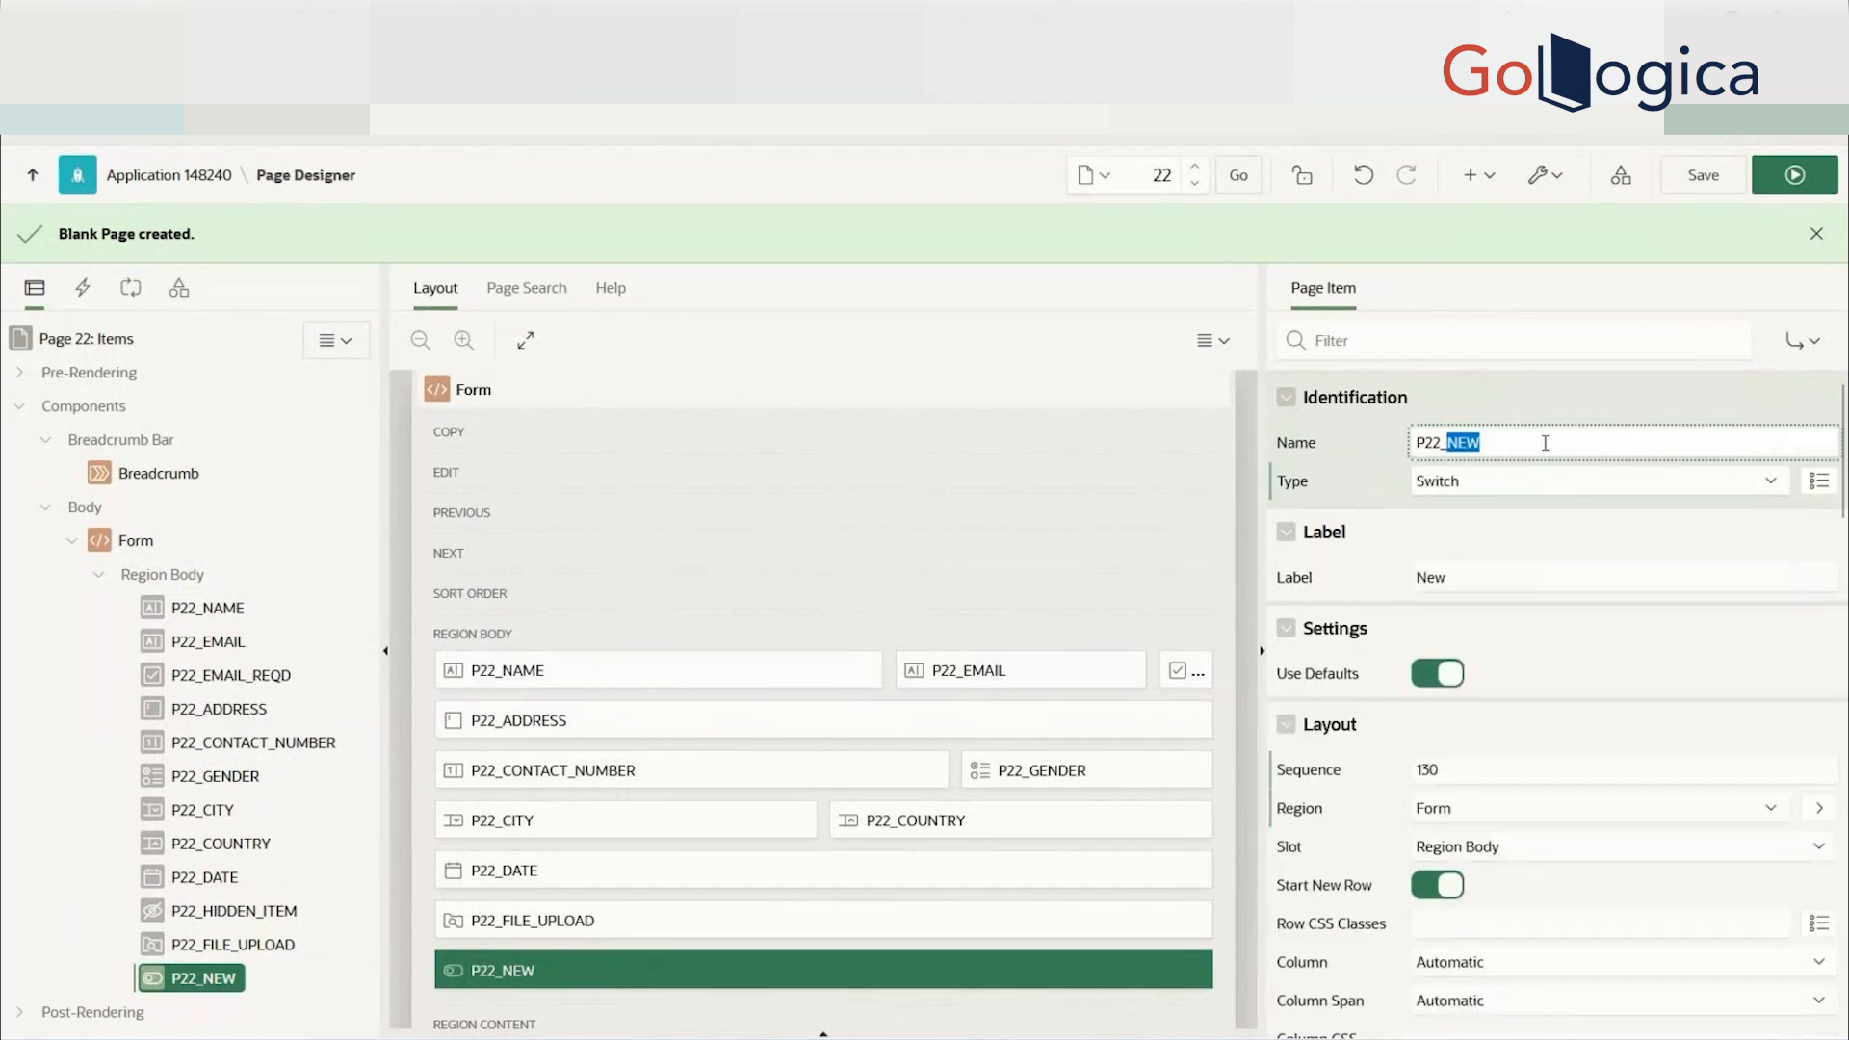
- Save and run page 22, and try out the new switch below the File Upload dropzone
left_click(920, 189)
left_click(1810, 179)
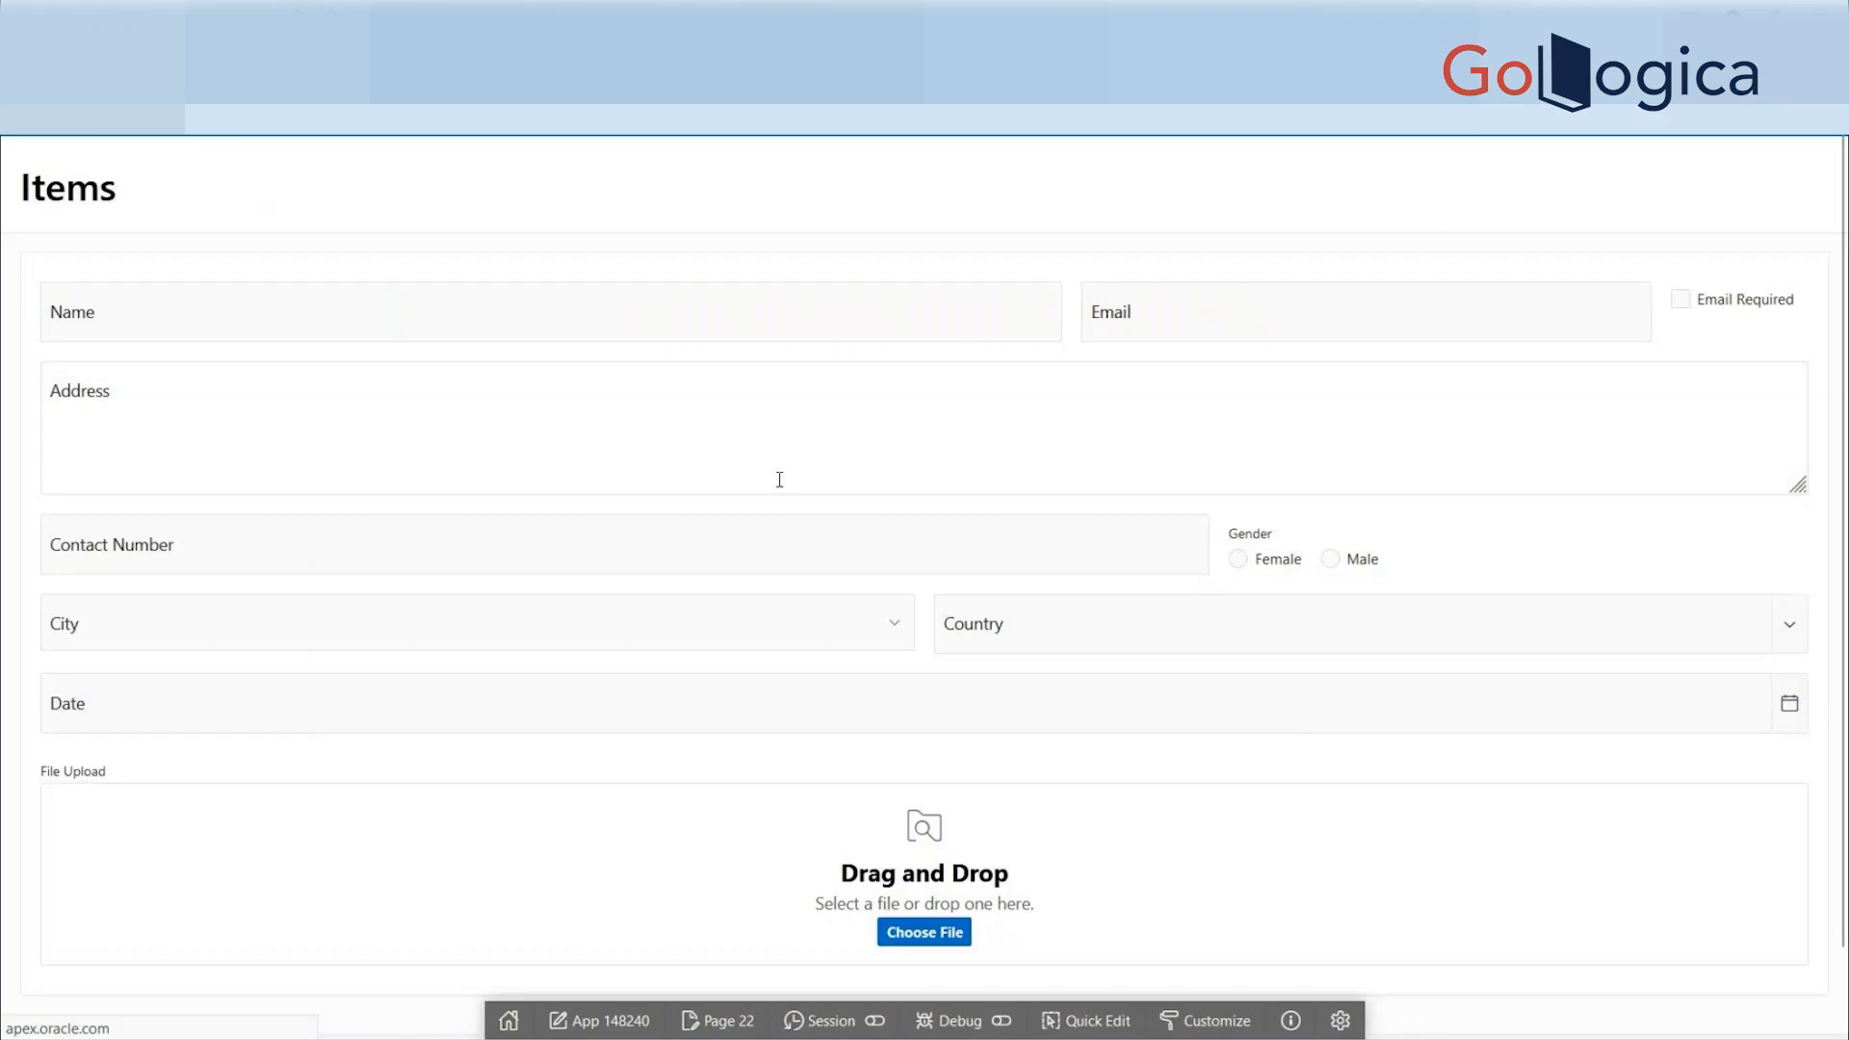
scroll(1054, 769, "down", 3)
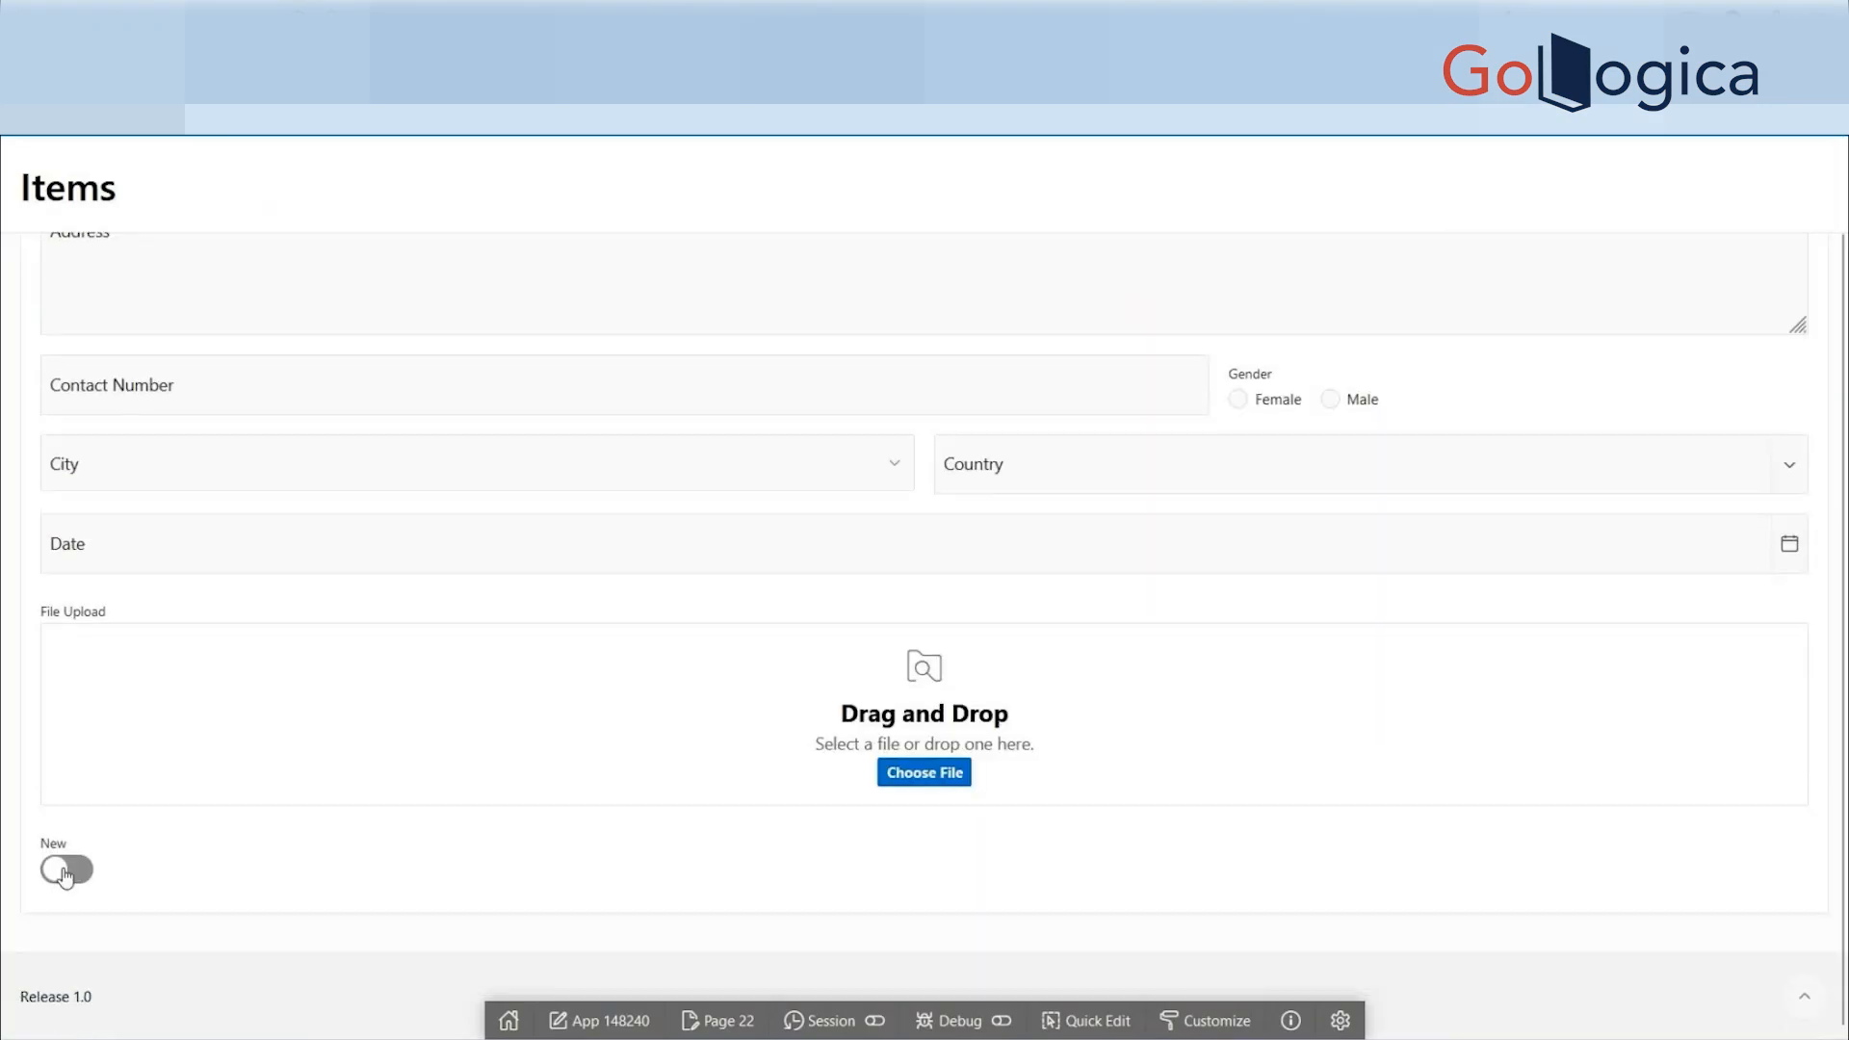
left_click(65, 871)
left_click(64, 872)
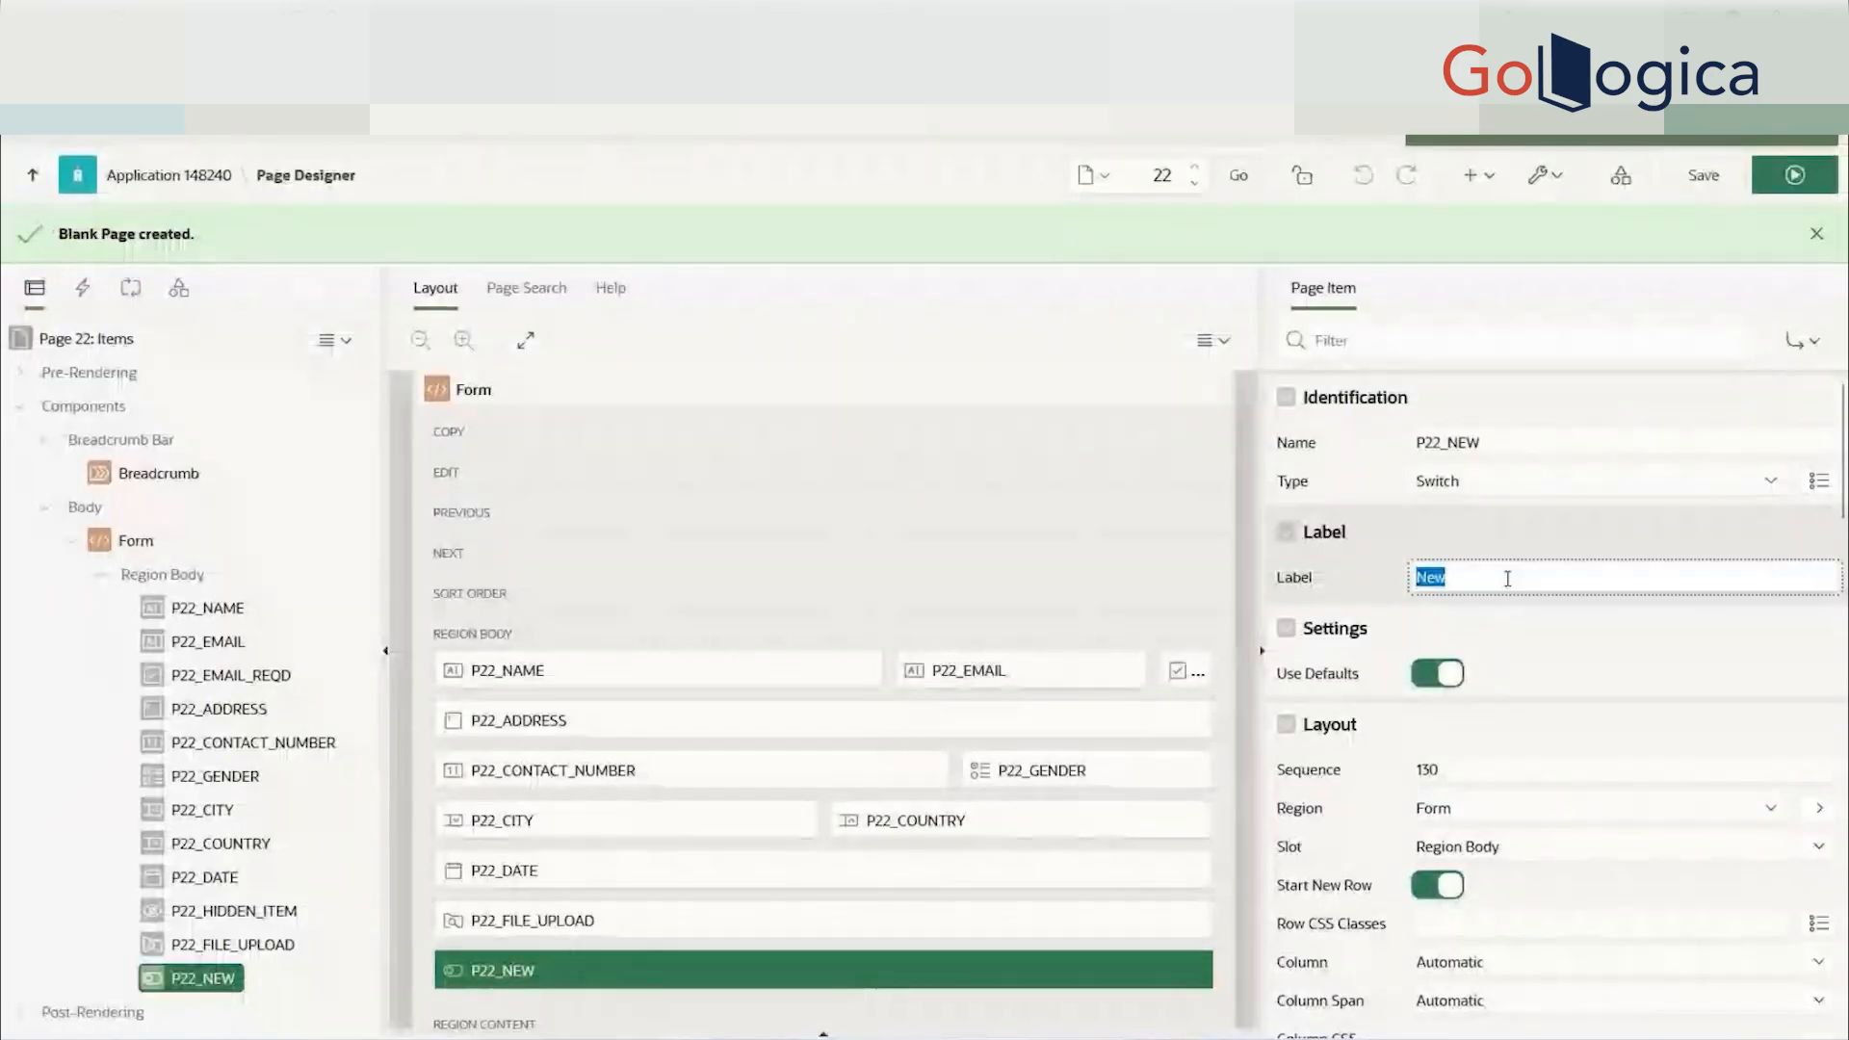
- Set the label of the switch item P22_NEW to Yes/No and save the page
type("Sw")
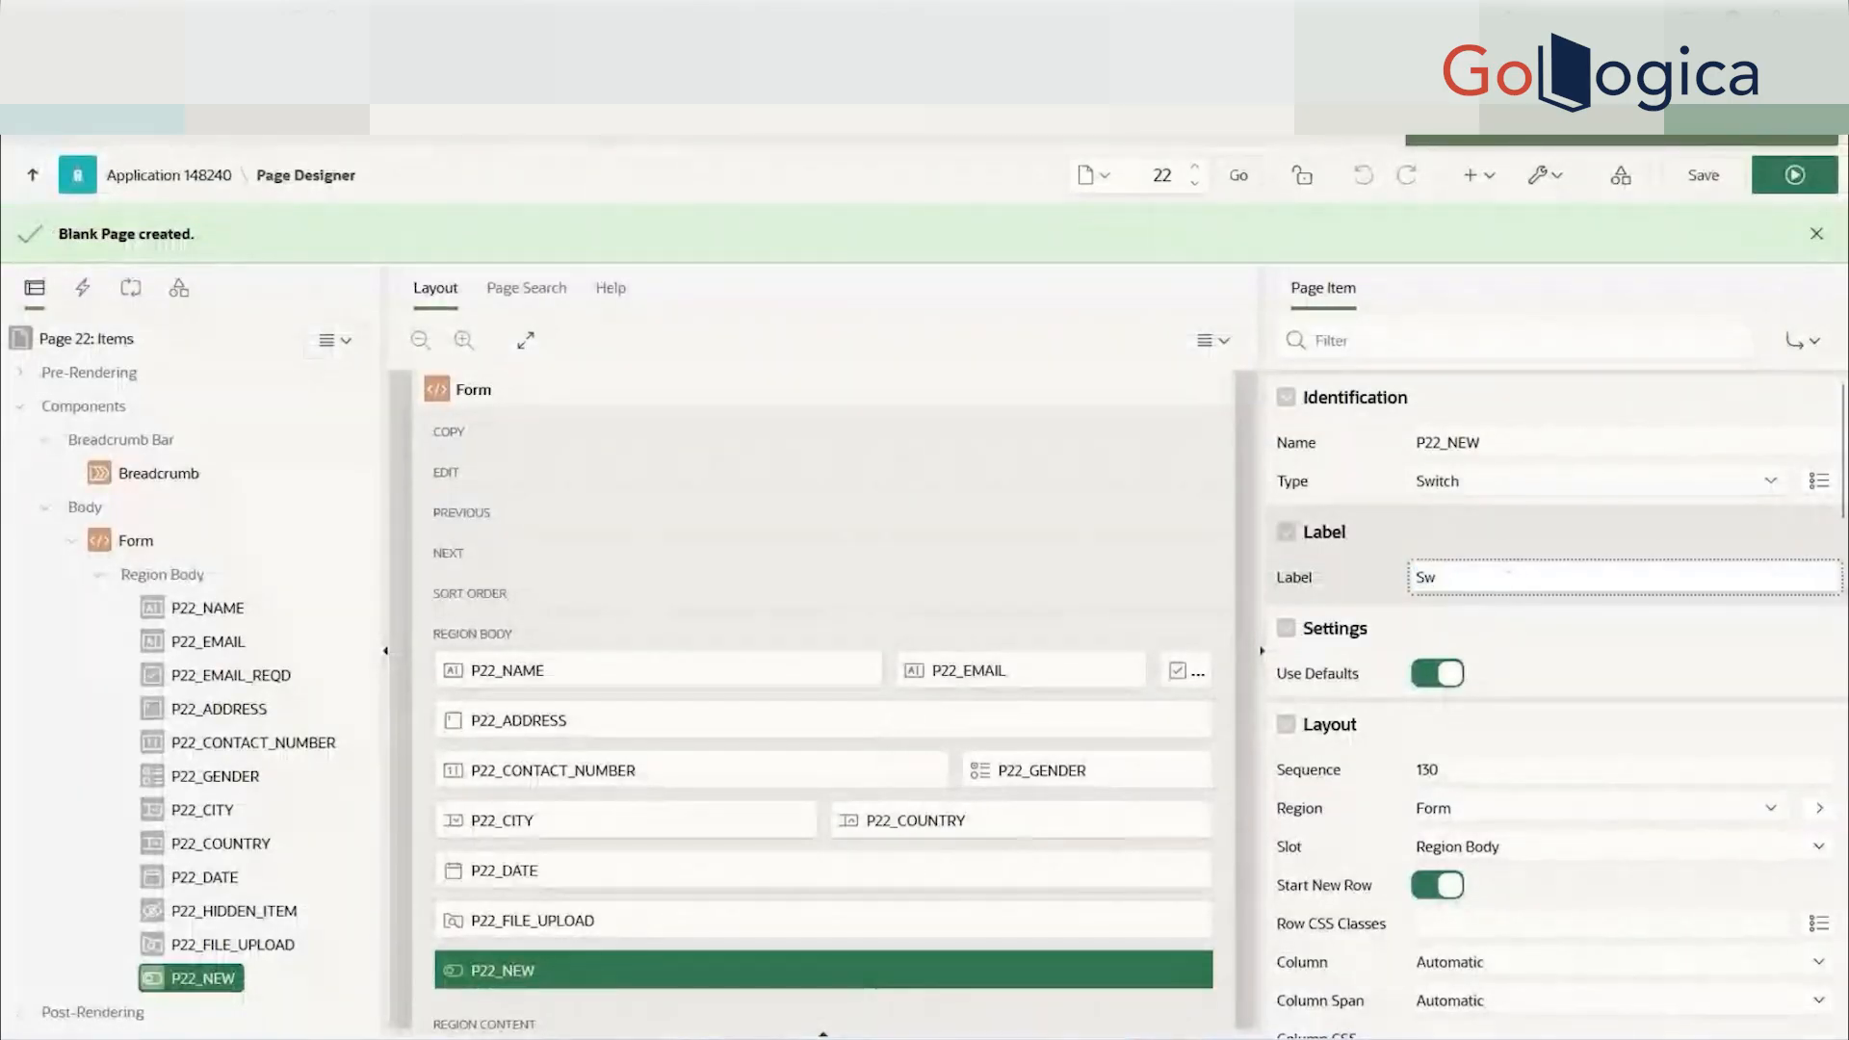
key("BackSpace")
key("BackSpace")
type("Yes/No")
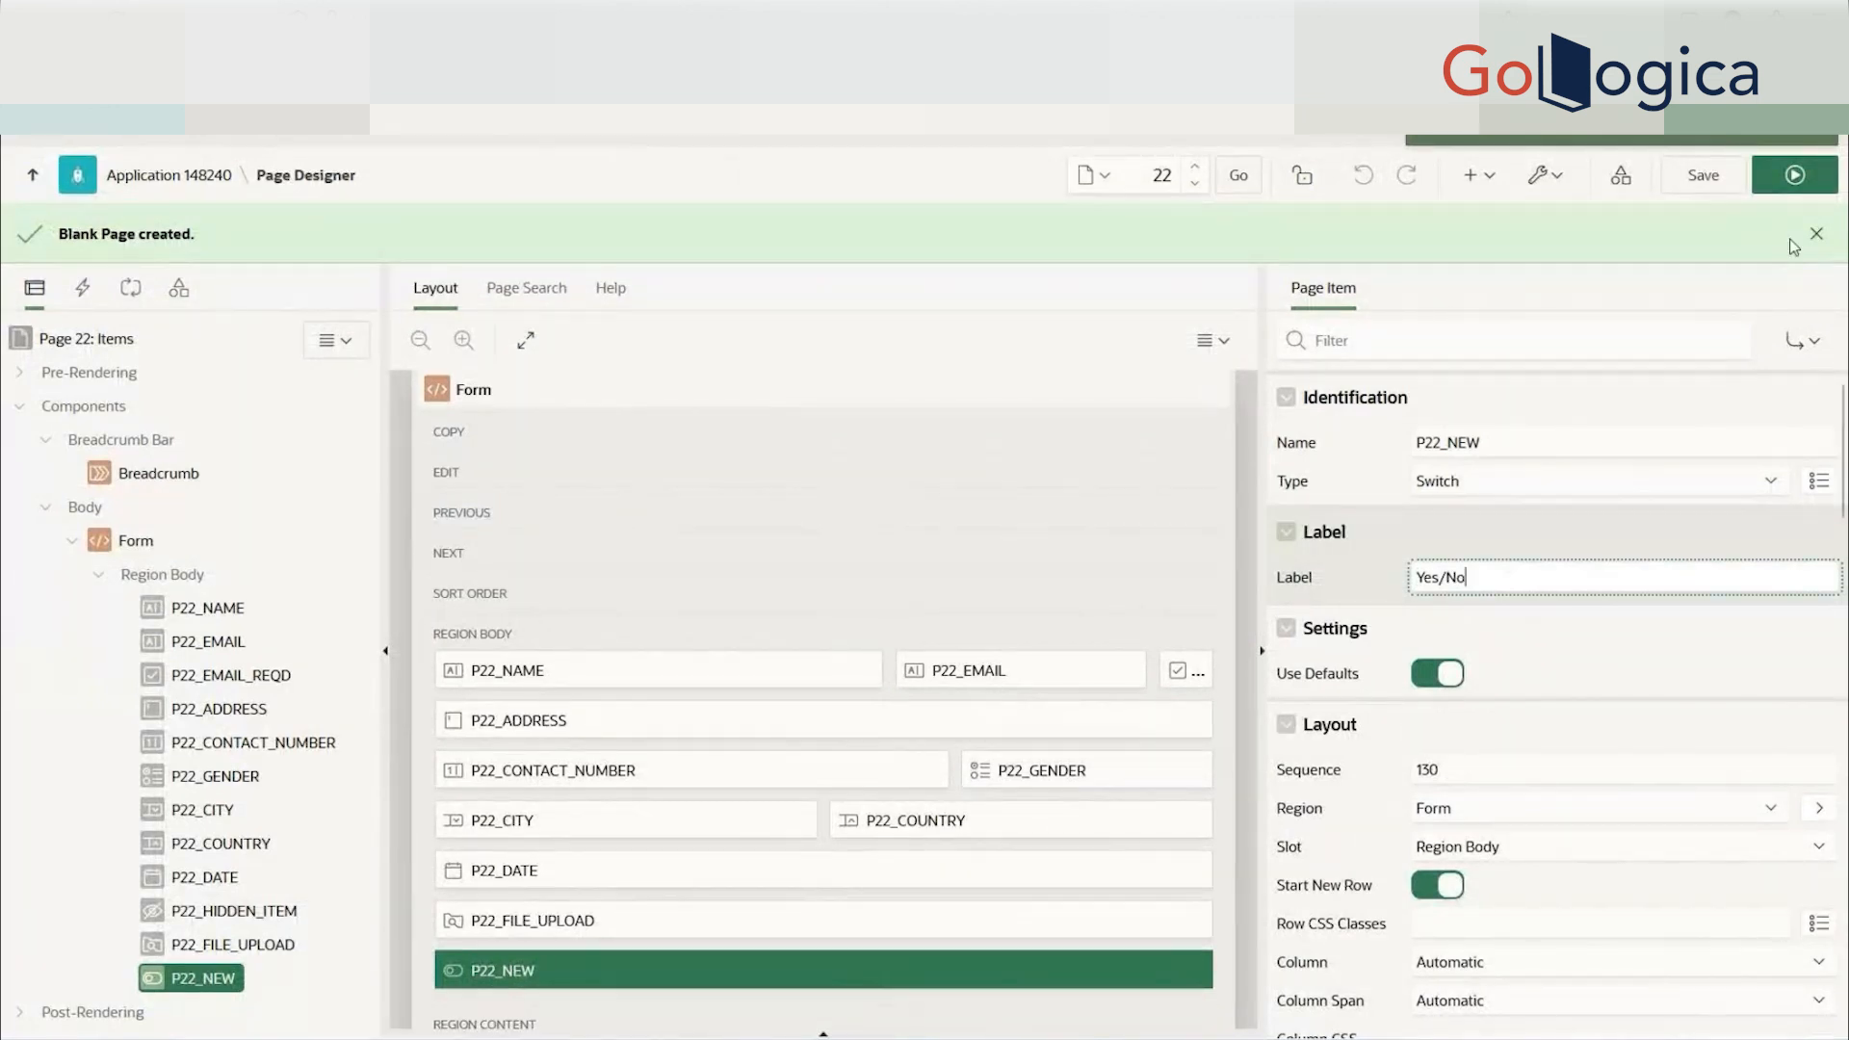
left_click(1722, 174)
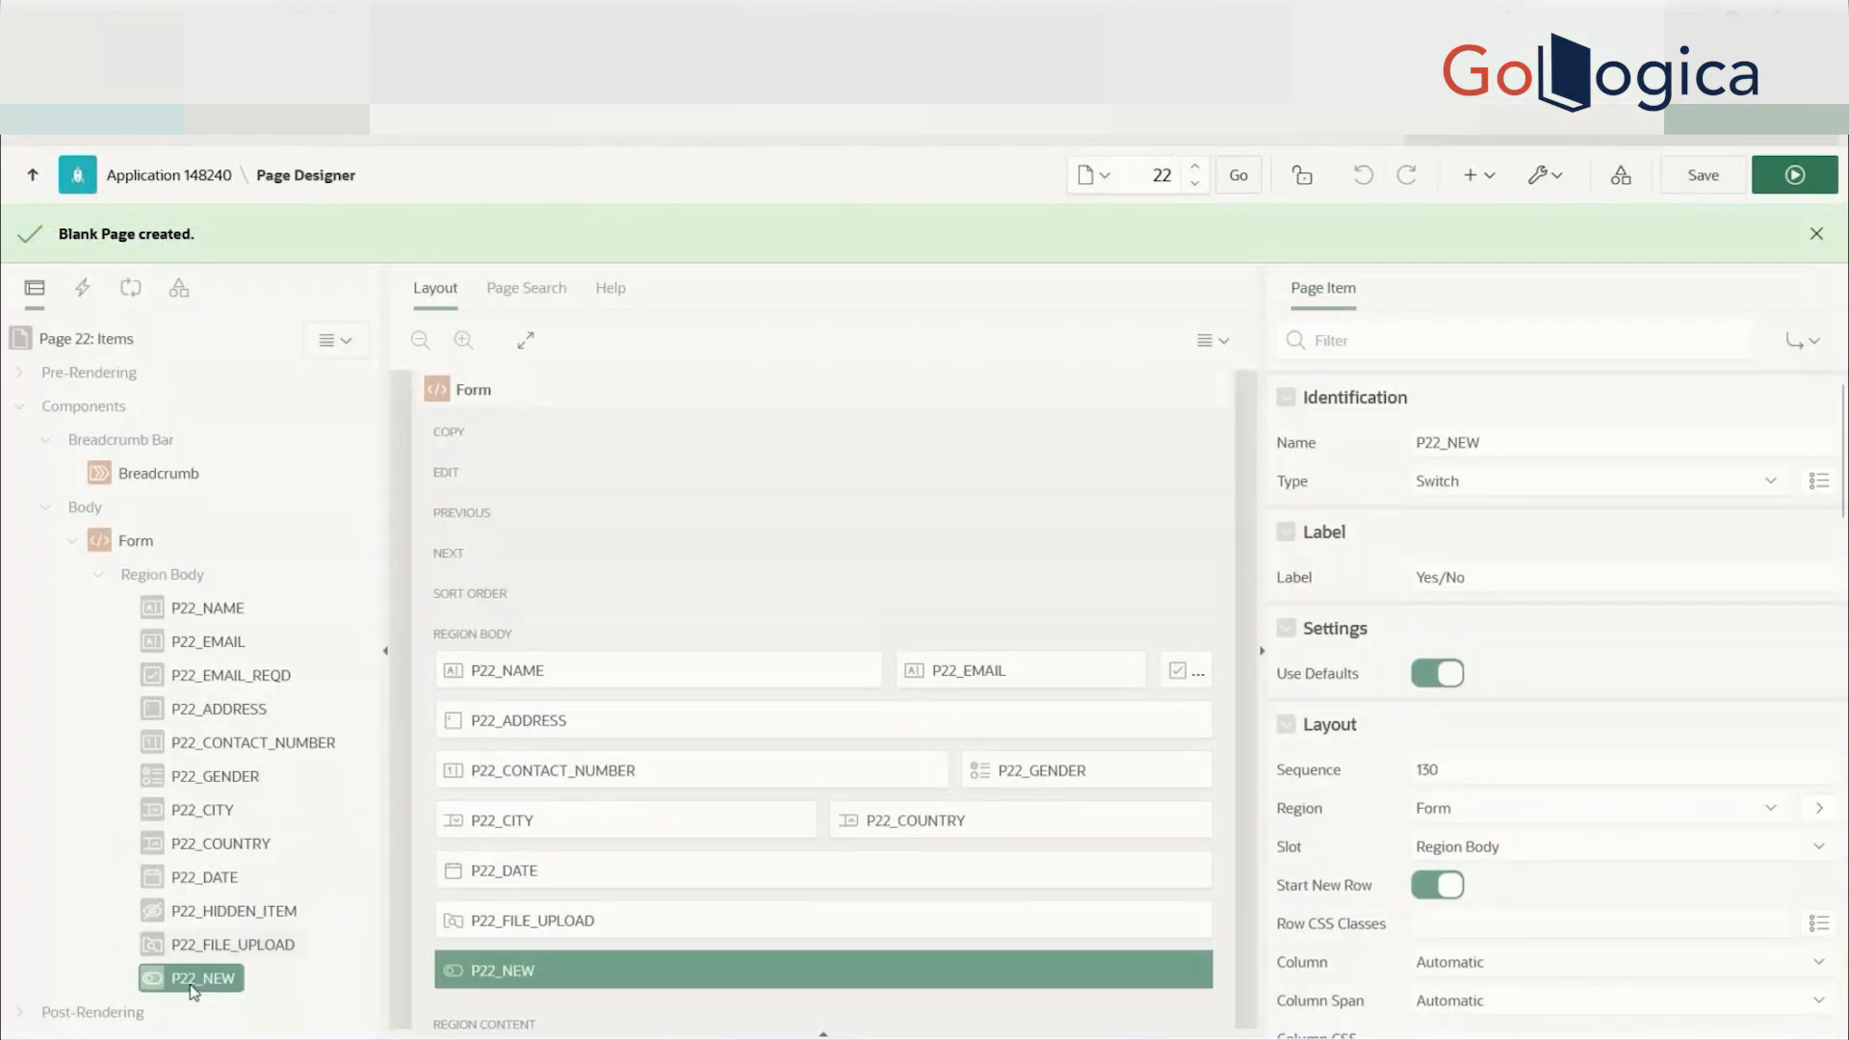
- Place P22_NEW on the same row directly after P22_DATE by reordering it and turning off Start New Row, and save
left_click_drag(193, 990, 216, 906)
left_click(1437, 885)
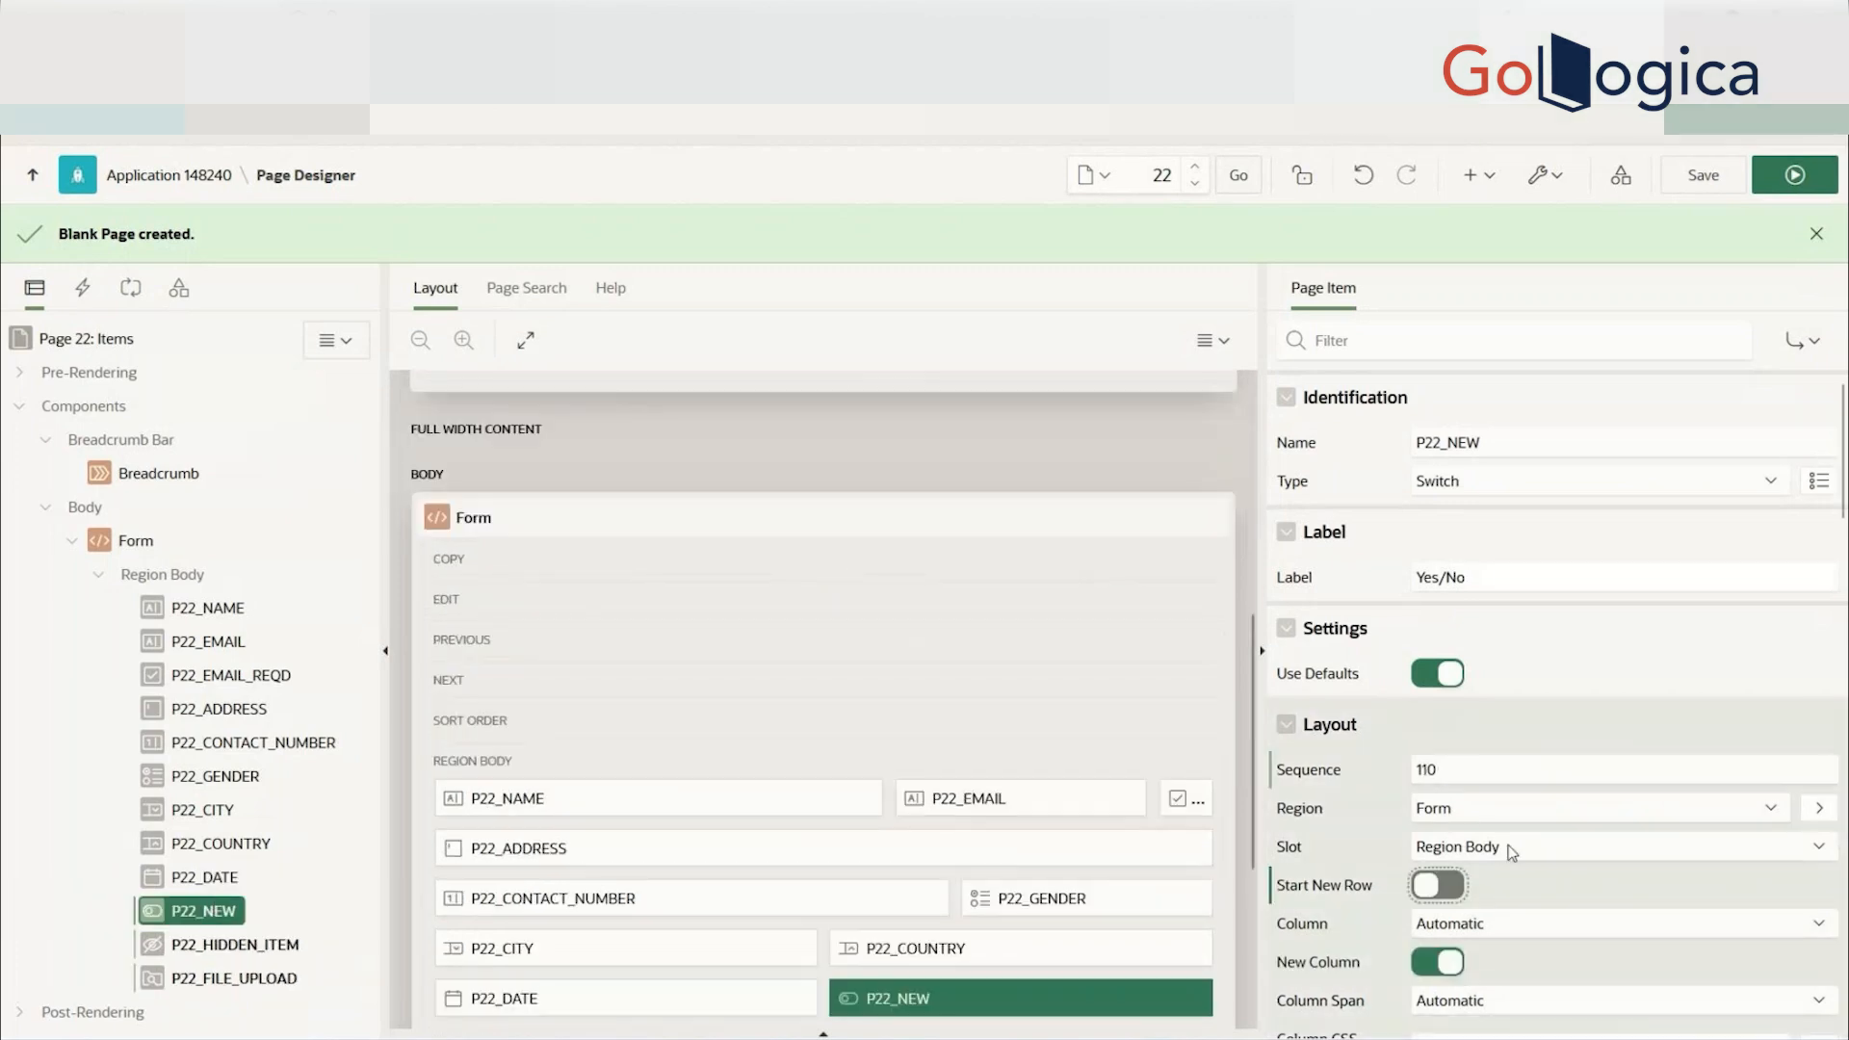
left_click(1704, 174)
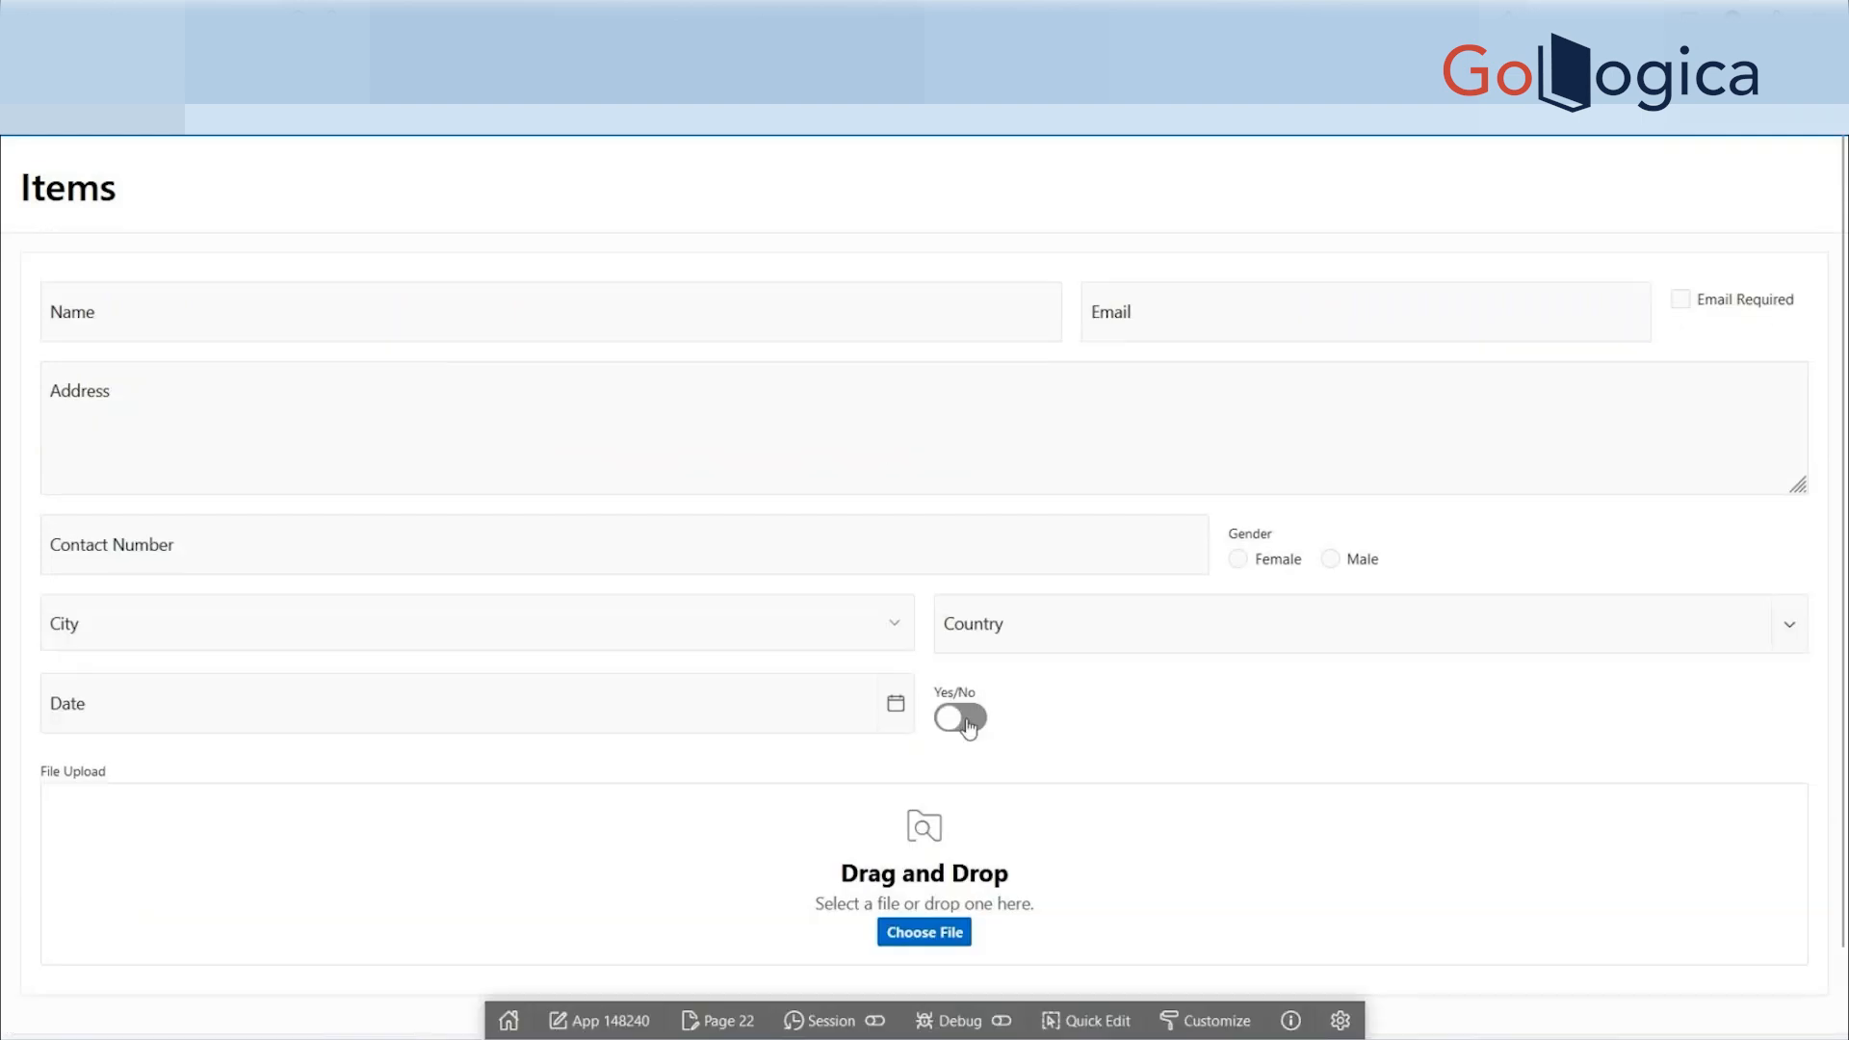
- Test the Yes/No switch beside the Date field on the running page by toggling it on and off
left_click(961, 718)
left_click(964, 722)
left_click(968, 725)
- Review the Settings, Layout, Appearance and Validation properties of P22_NEW in the Page Designer
left_click(77, 15)
scroll(1548, 740, "down", 5)
scroll(1569, 776, "up", 5)
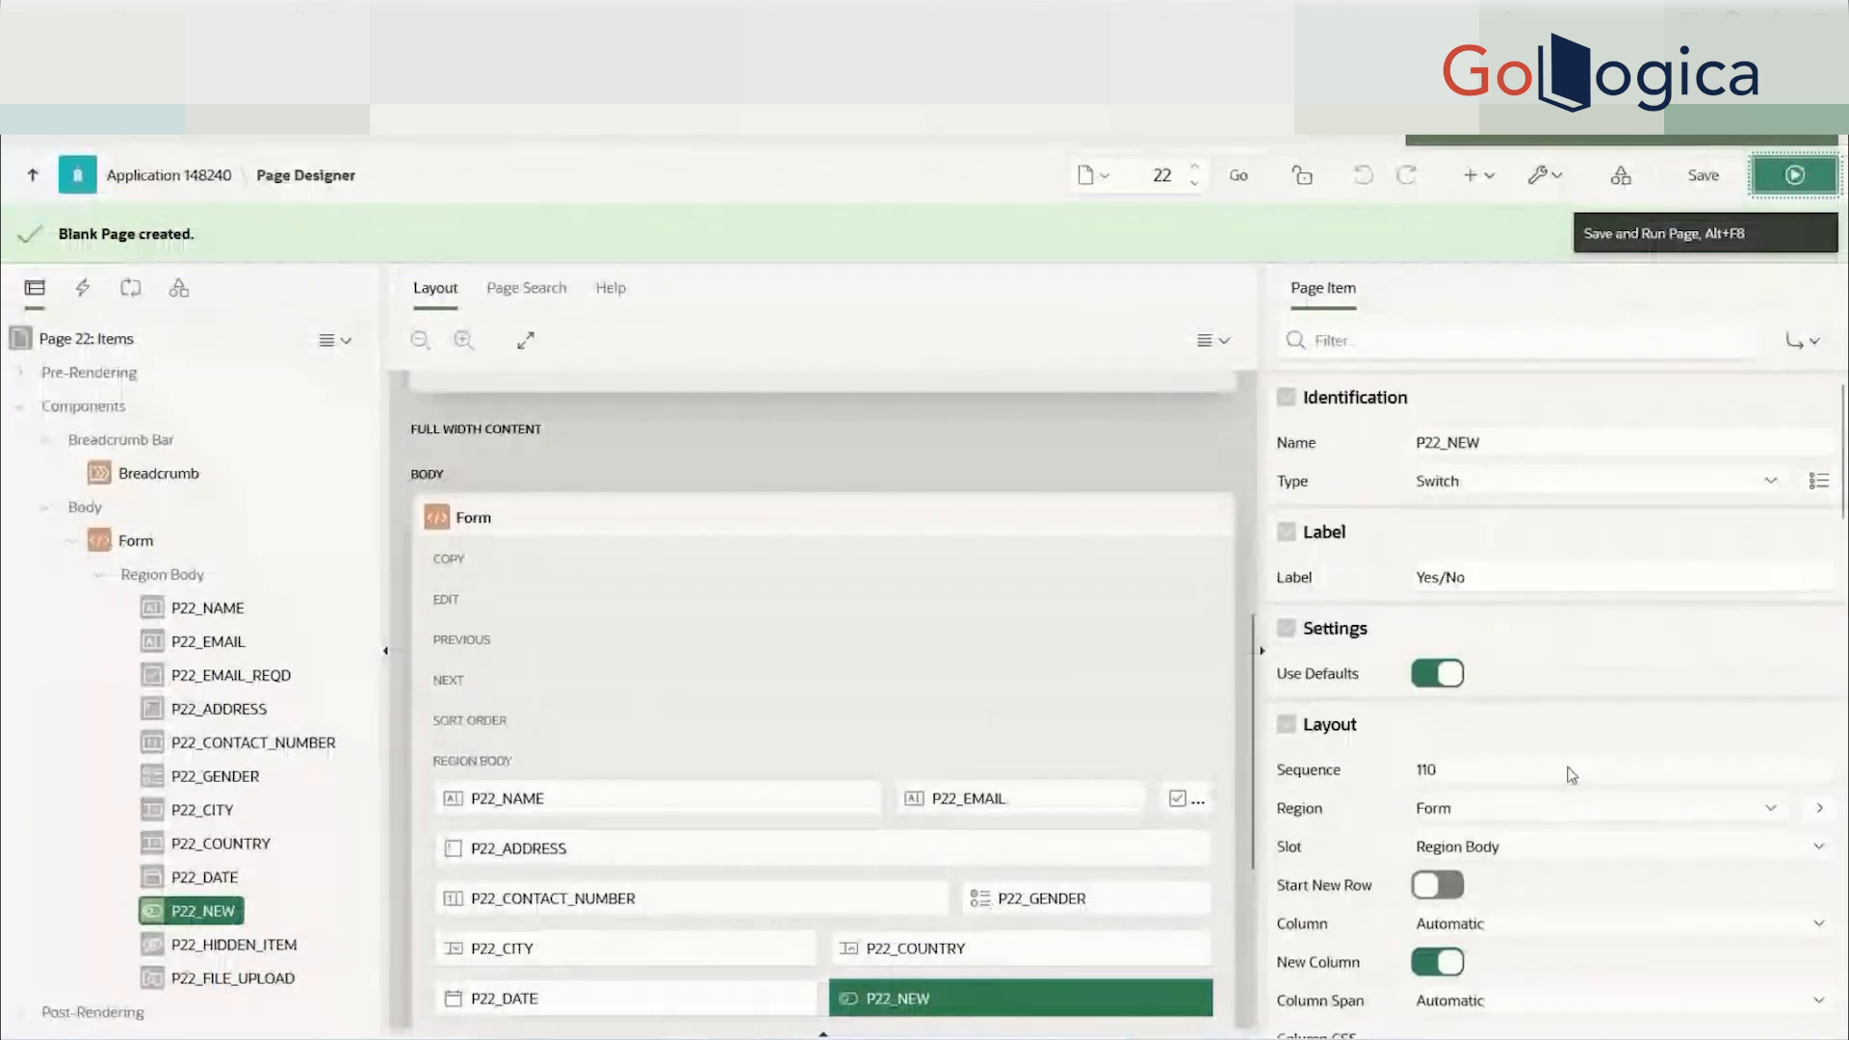
scroll(1583, 801, "down", 2)
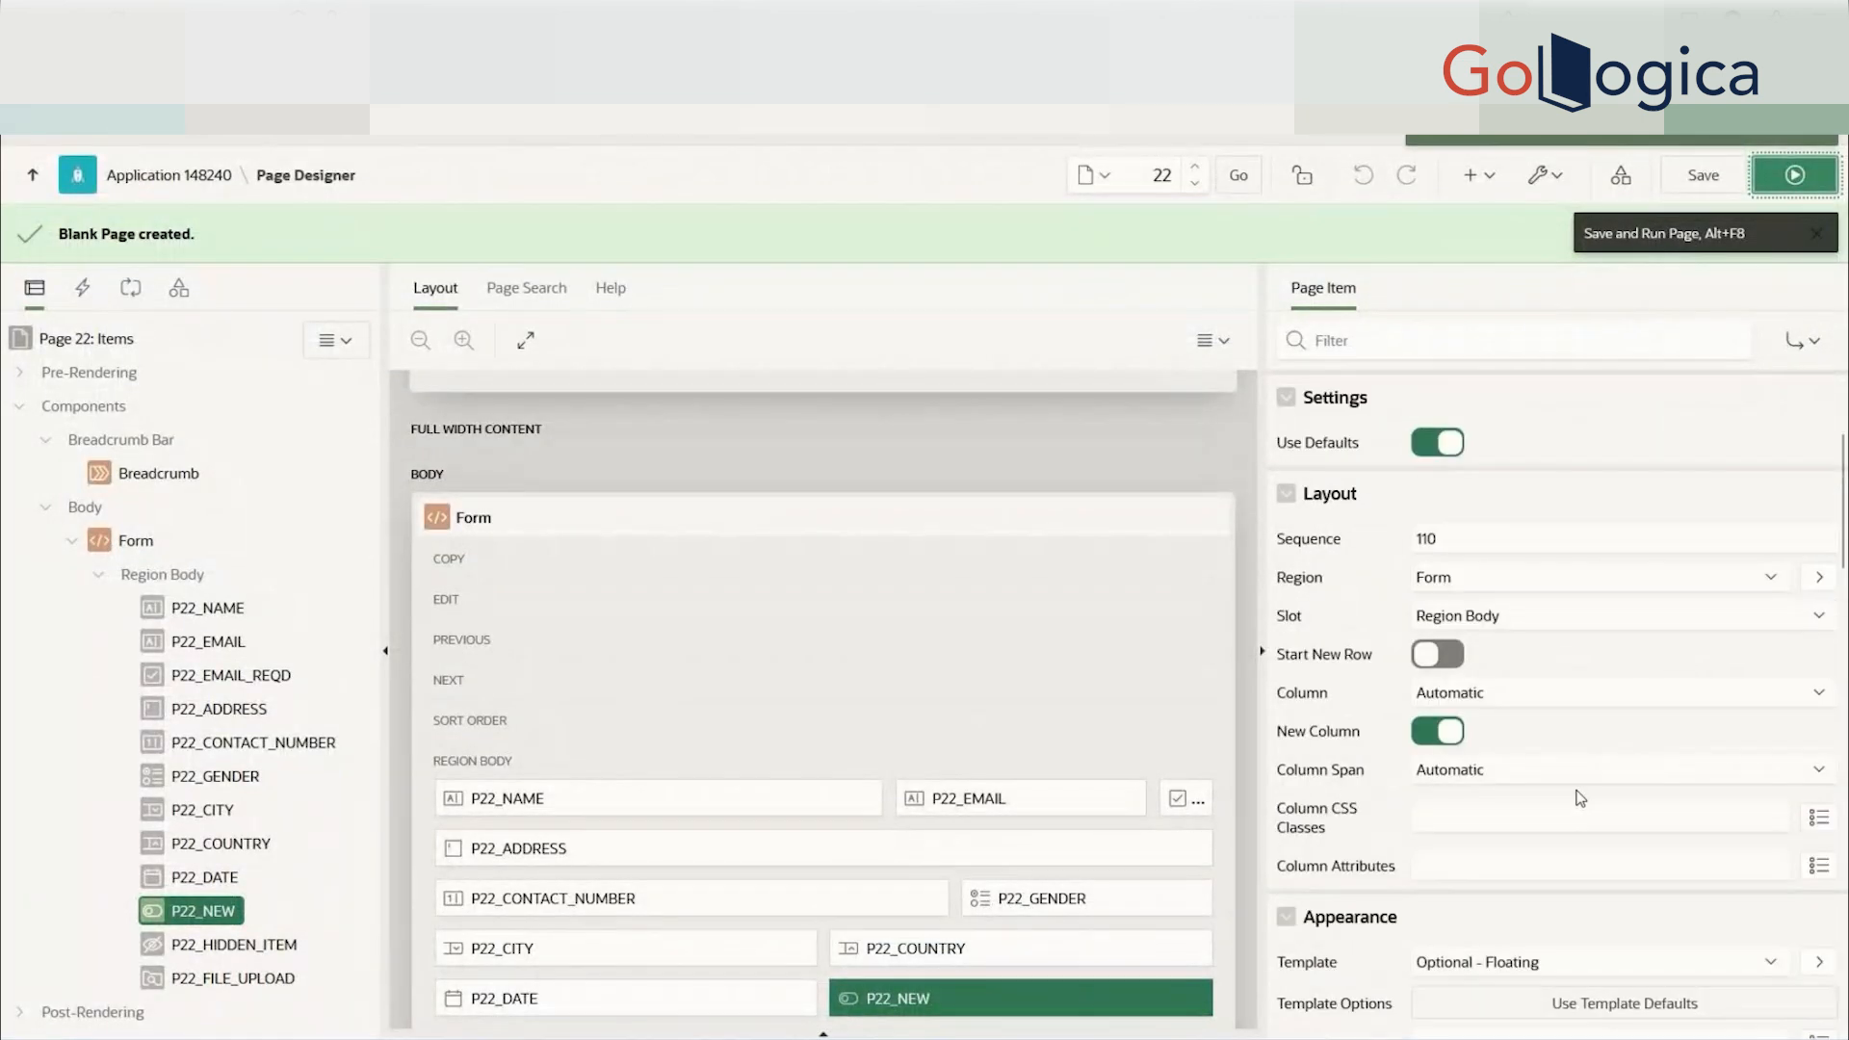
scroll(1580, 798, "down", 2)
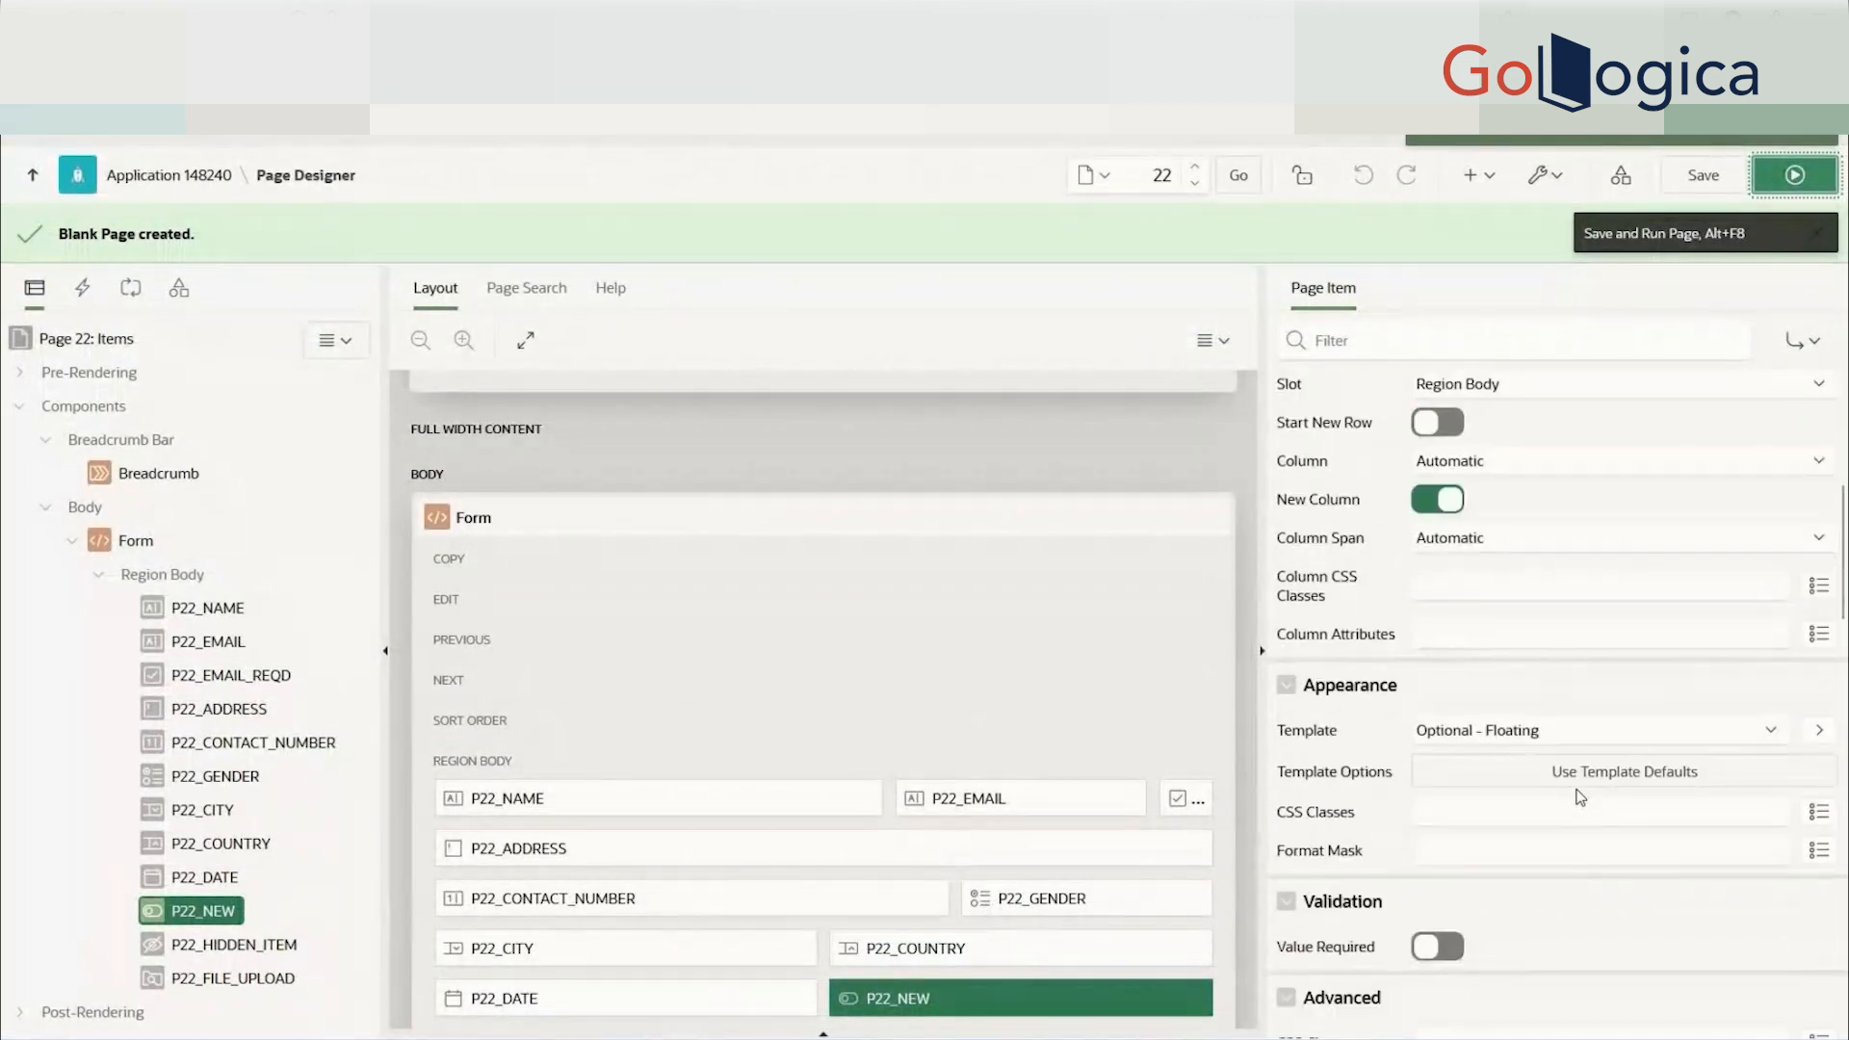
scroll(1580, 798, "up", 4)
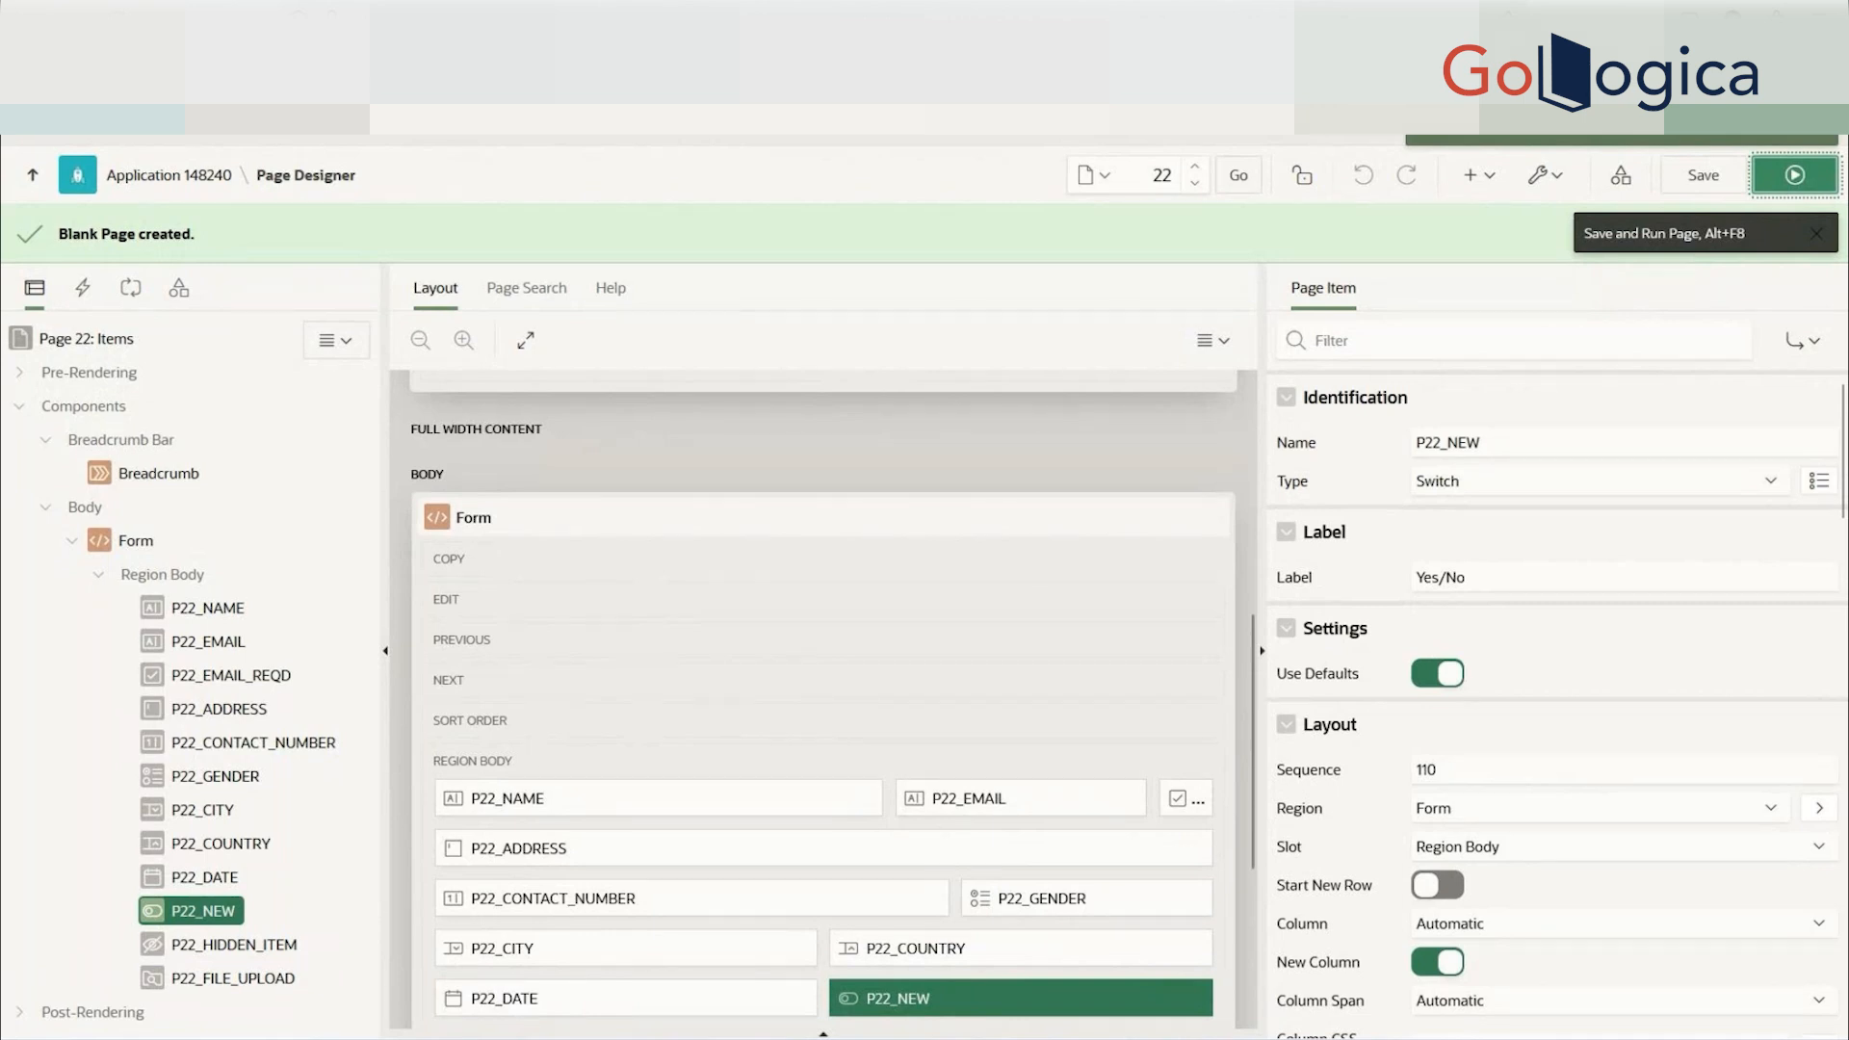
left_click(1794, 174)
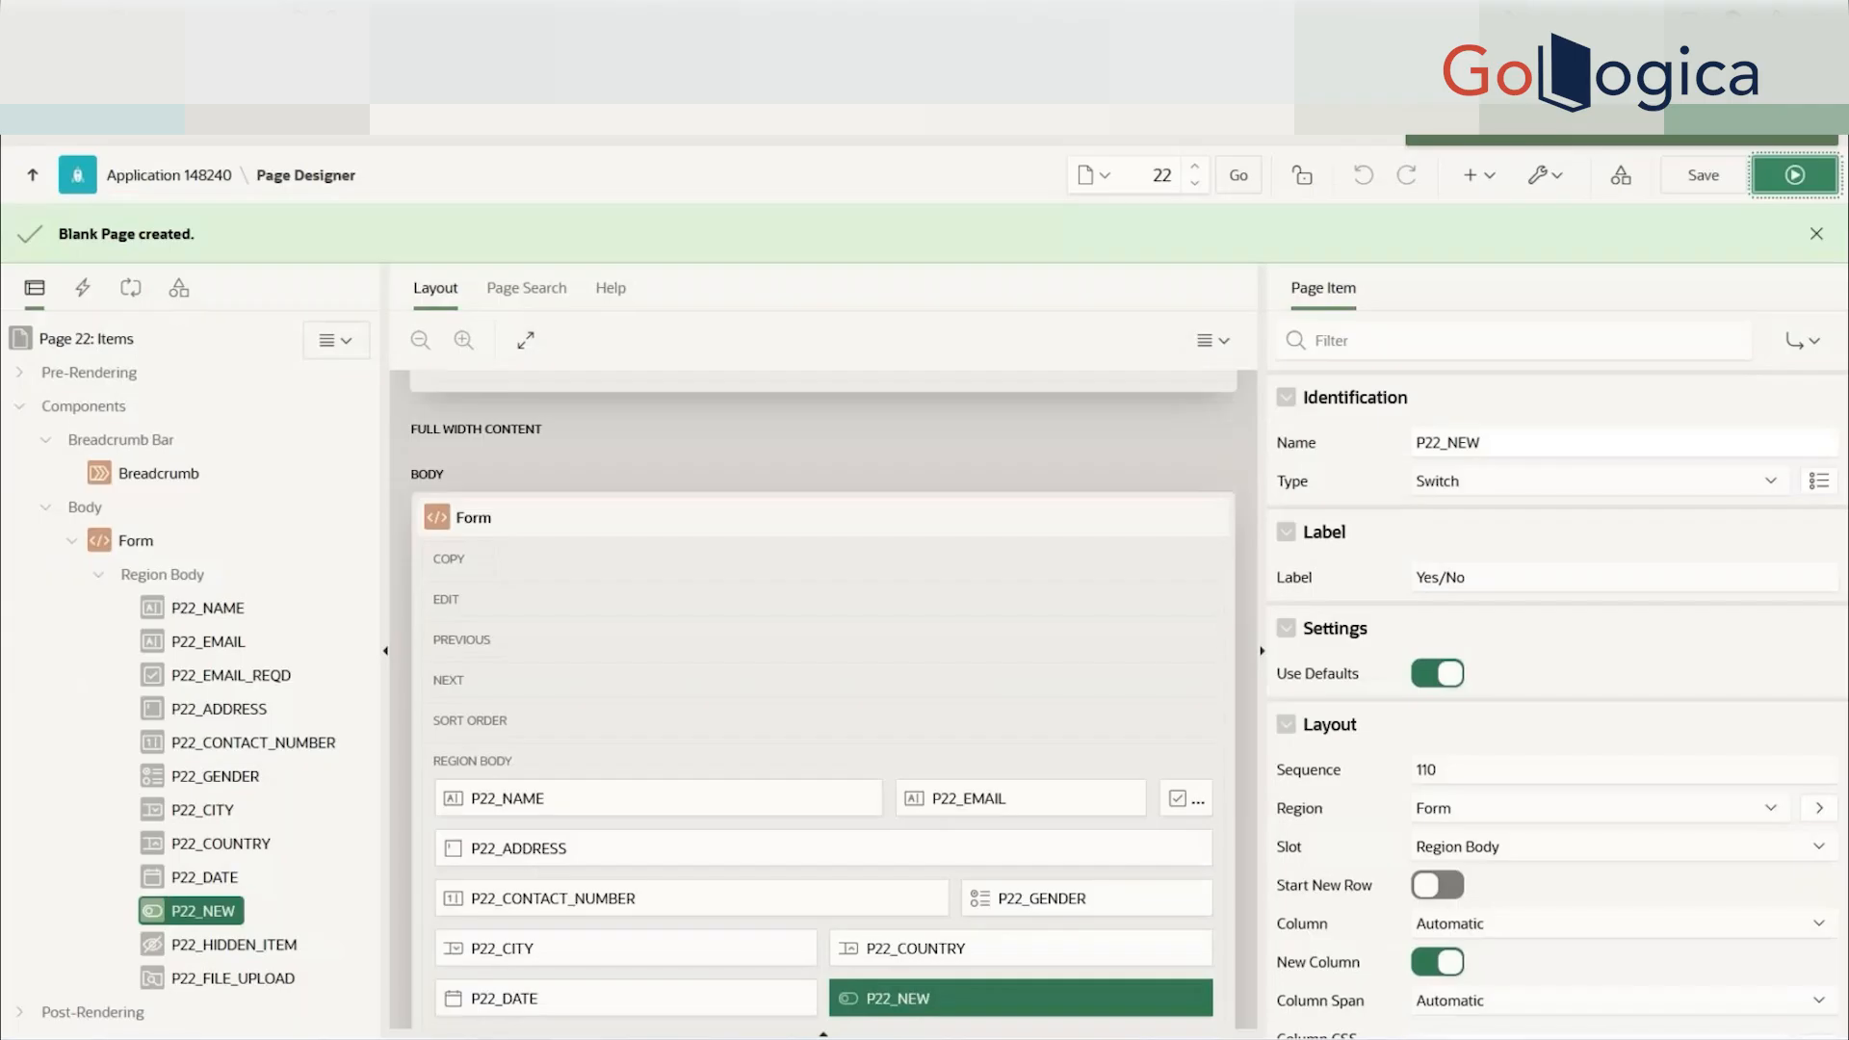
- Turn off Use Defaults for P22_NEW and set its On Value to Y and Off Value to N
left_click(1437, 674)
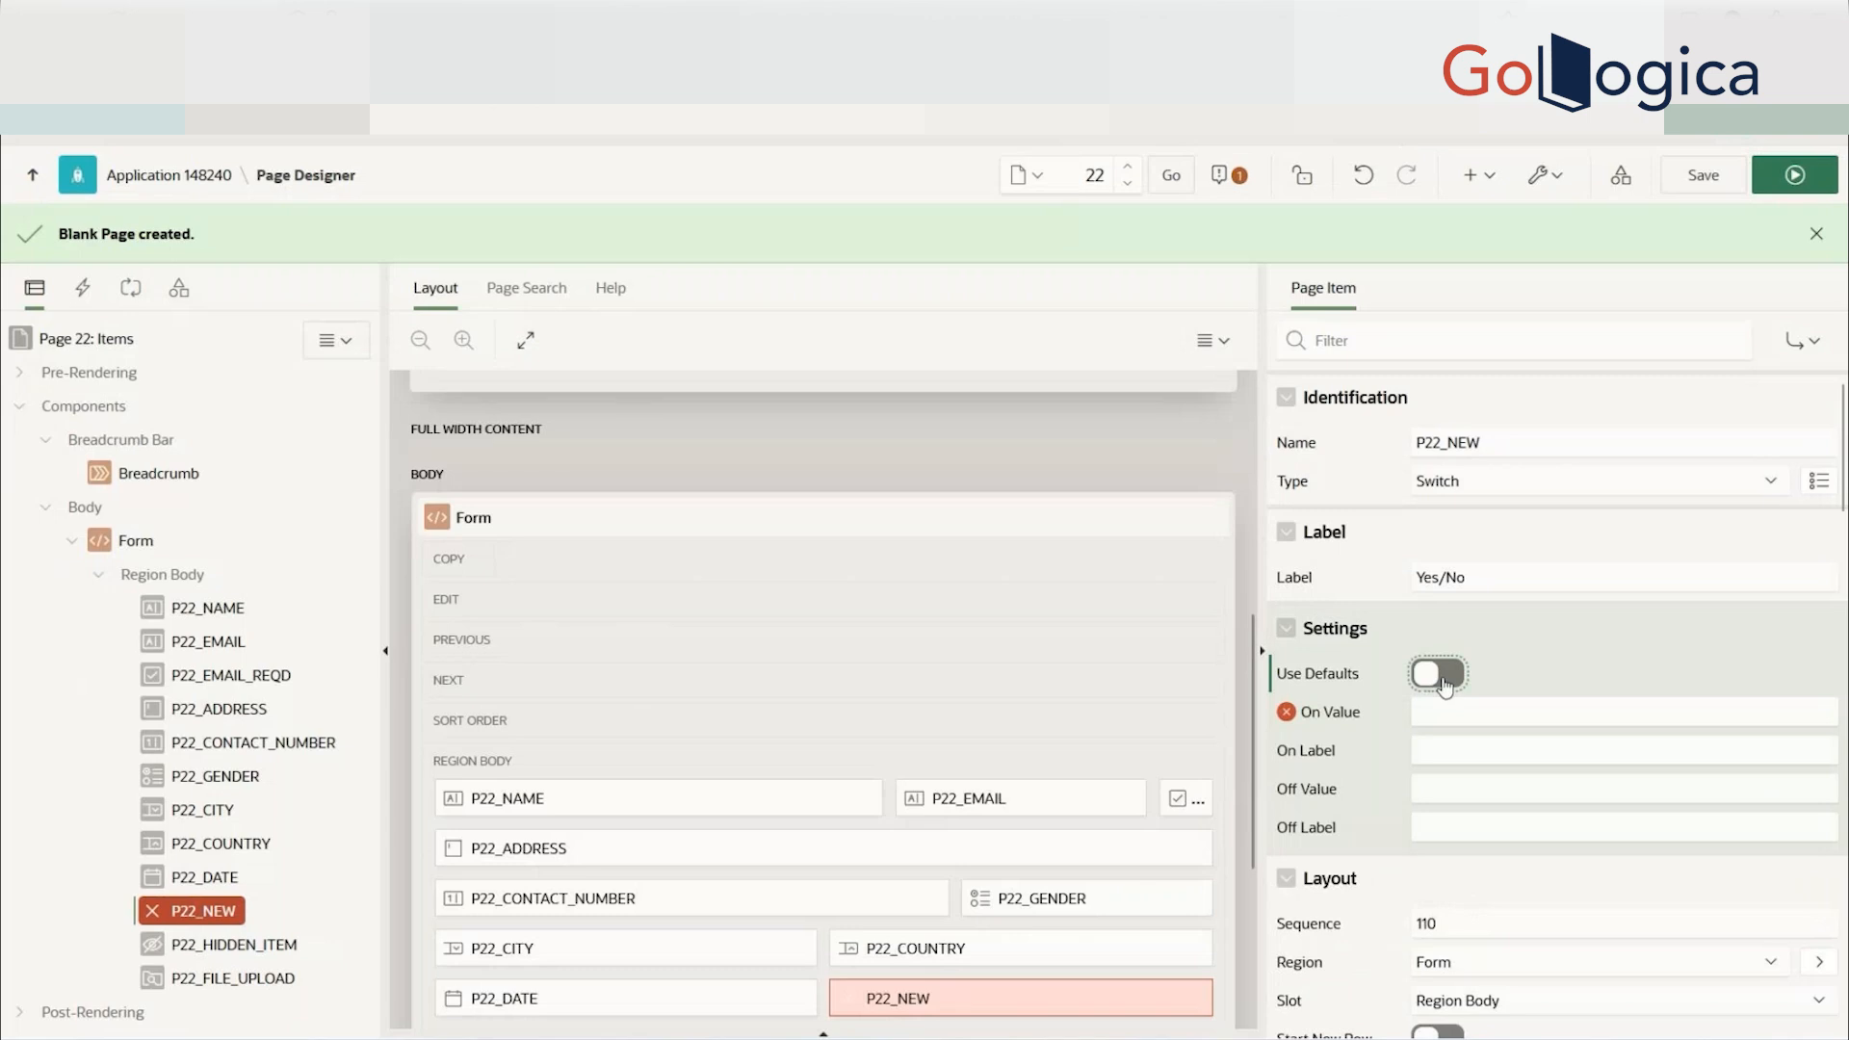
left_click(1437, 715)
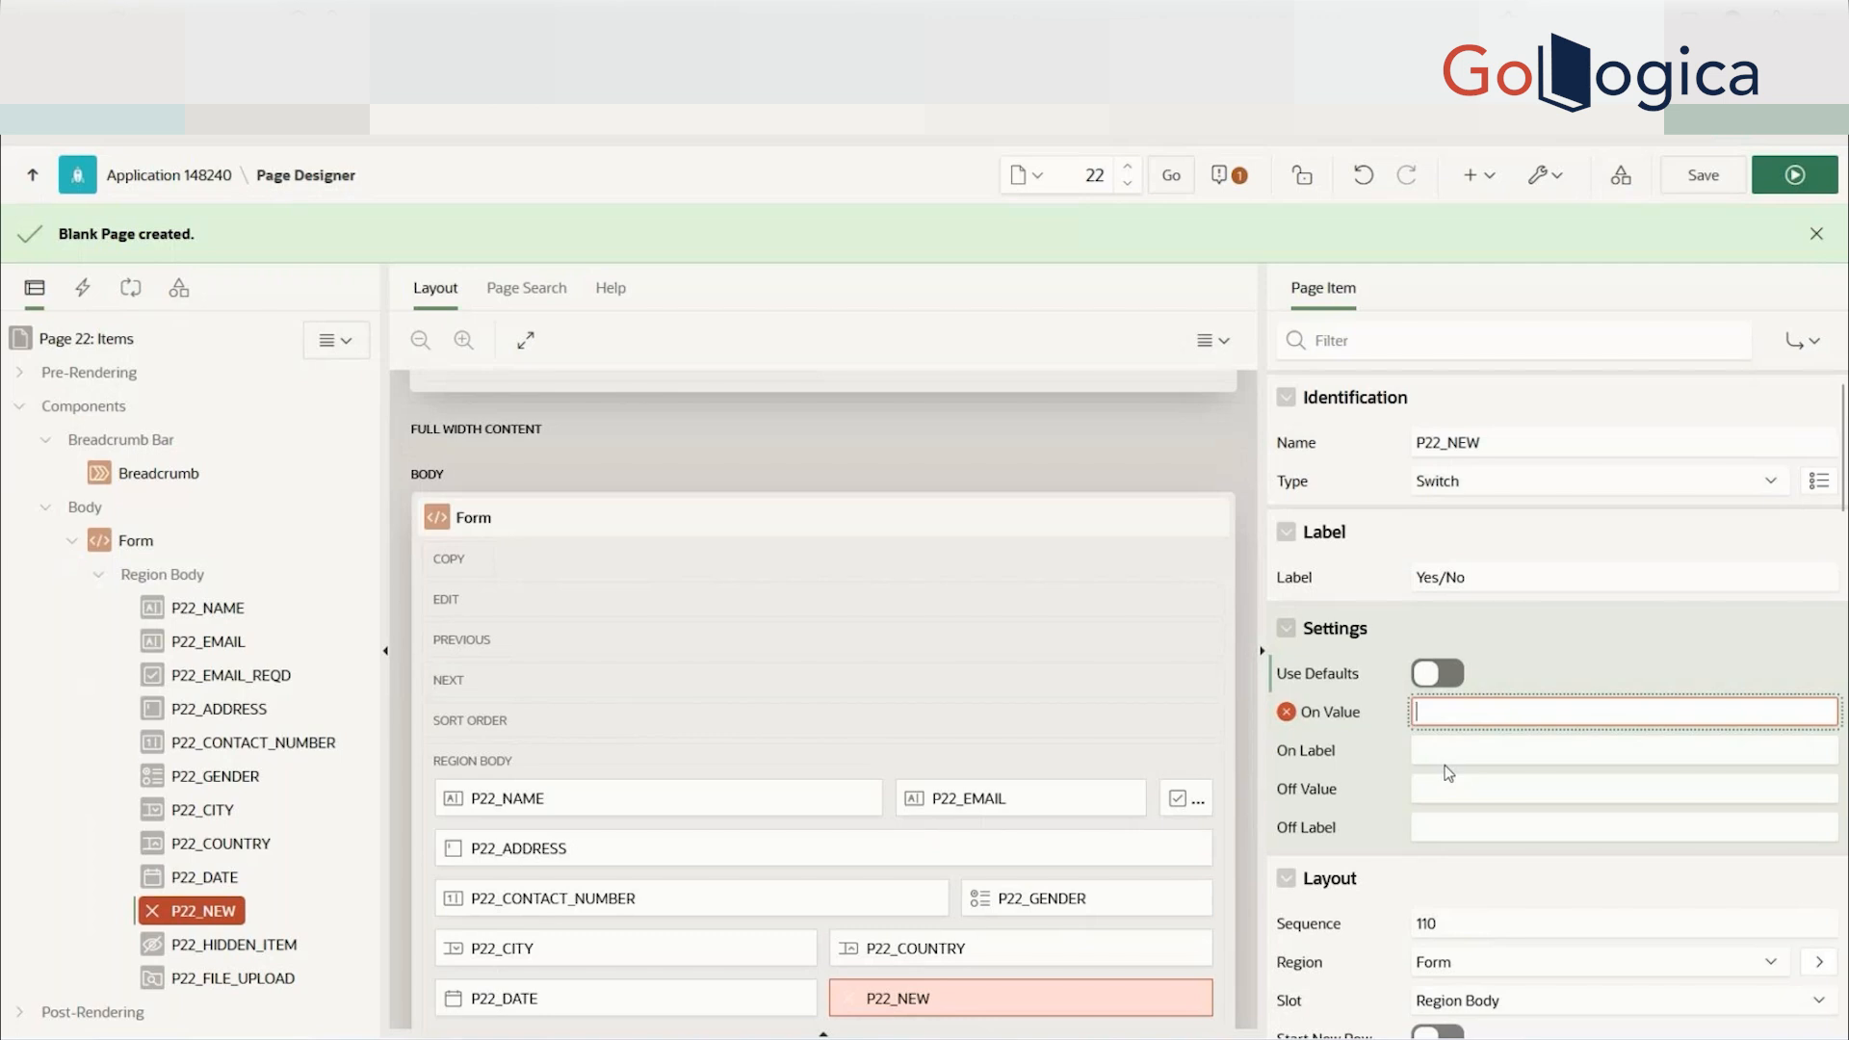
type("Y")
left_click(1427, 787)
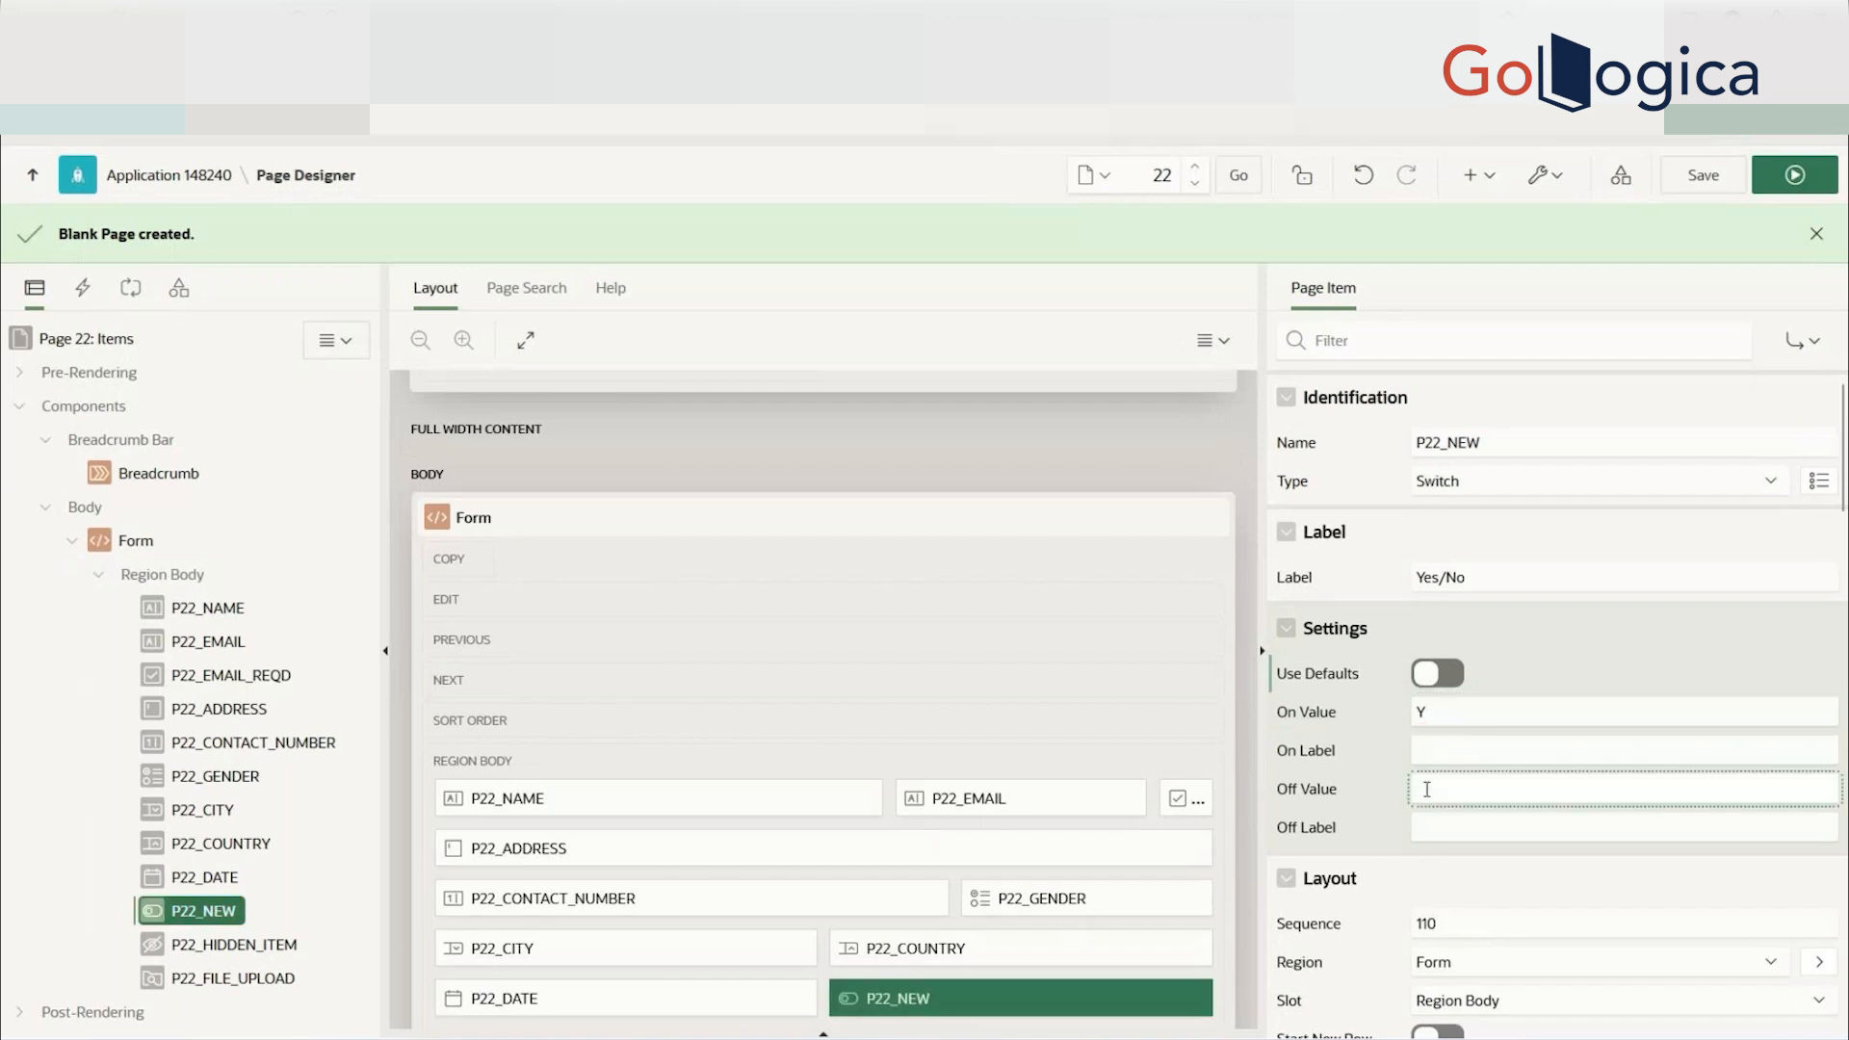
type("N")
- Save and run the page, discarding the unsaved form entry, and toggle the Yes/No switch to test it
left_click(1753, 179)
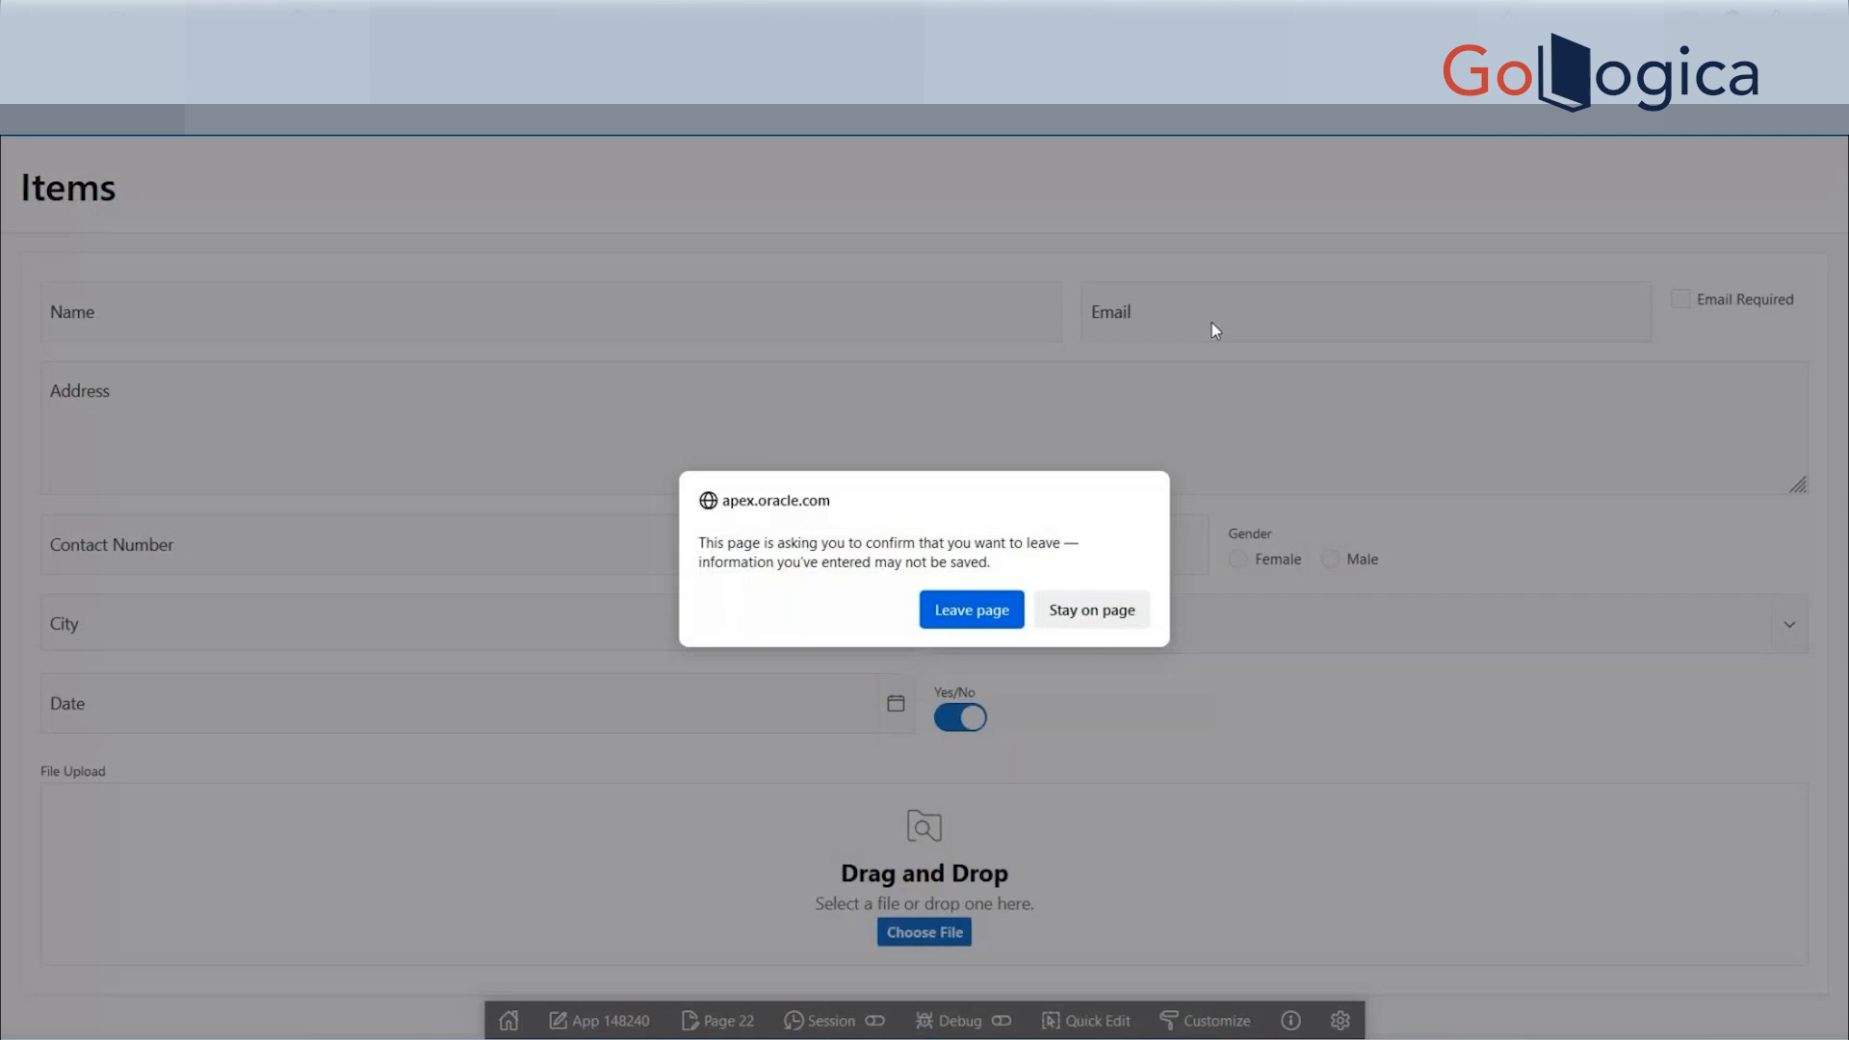
left_click(971, 610)
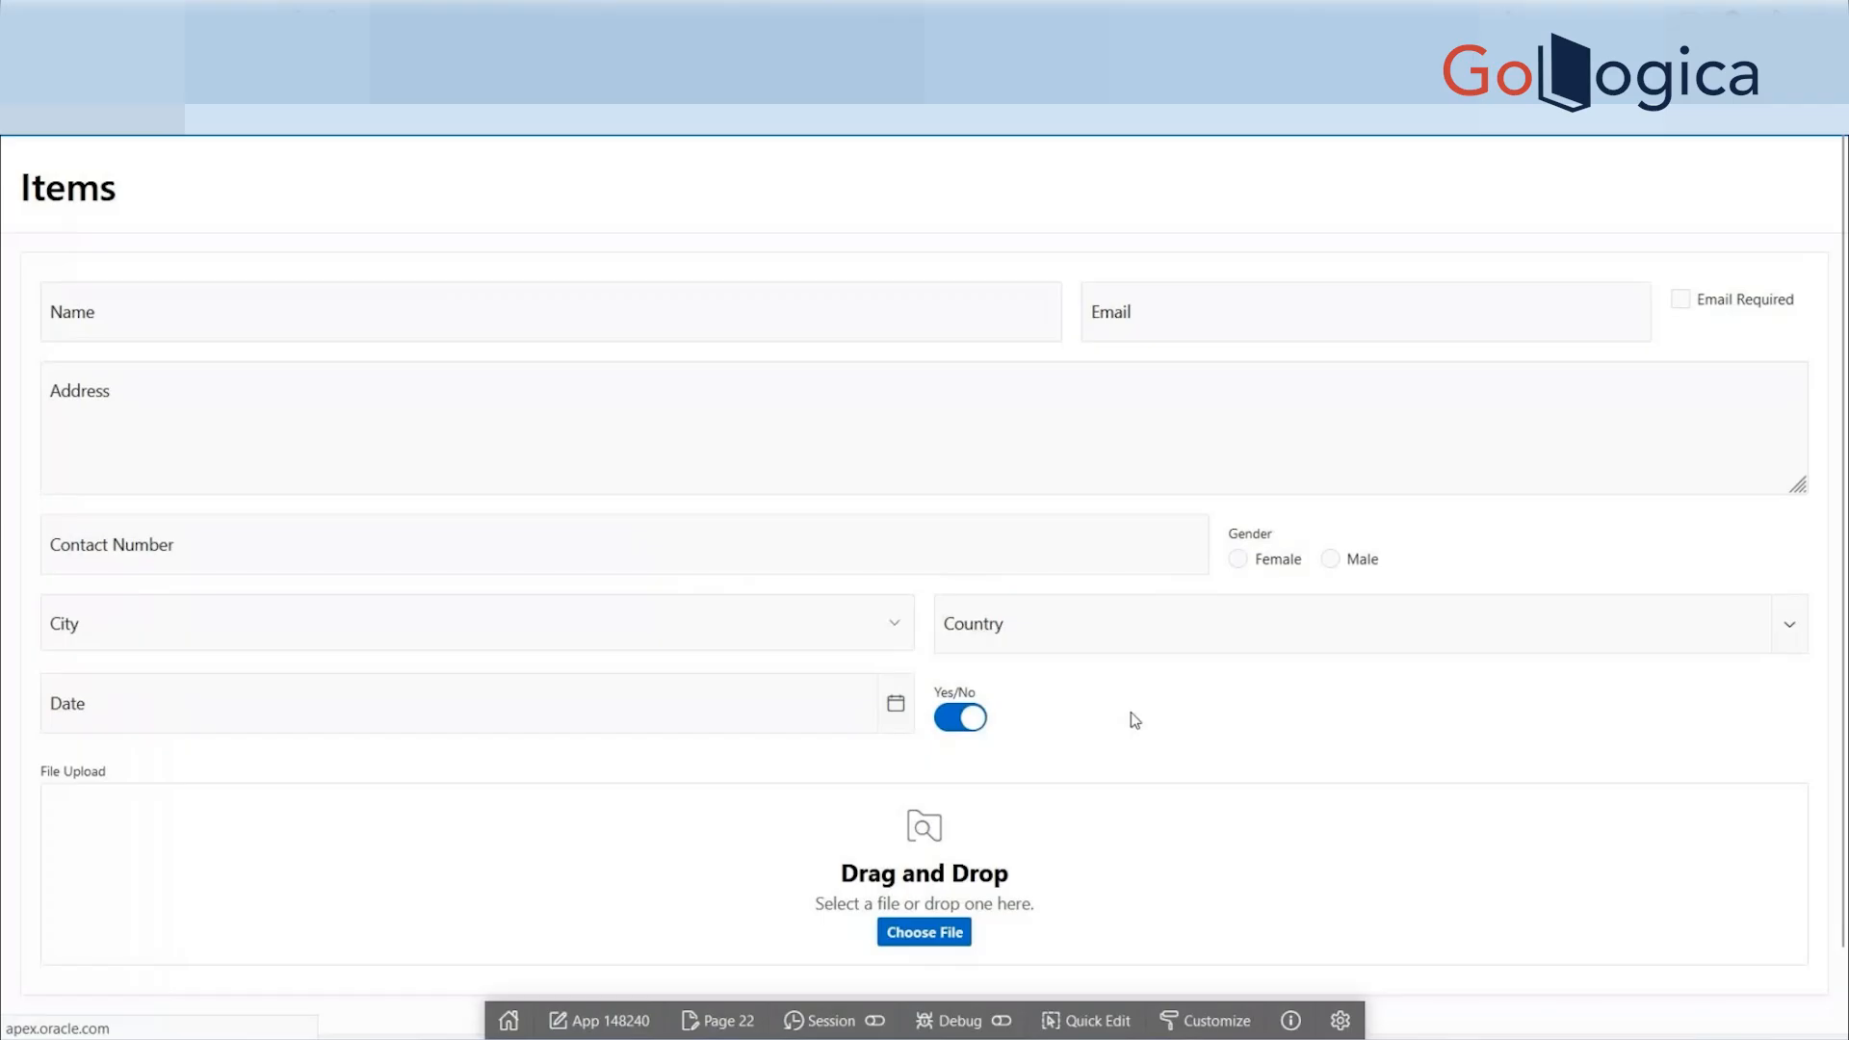
left_click(980, 724)
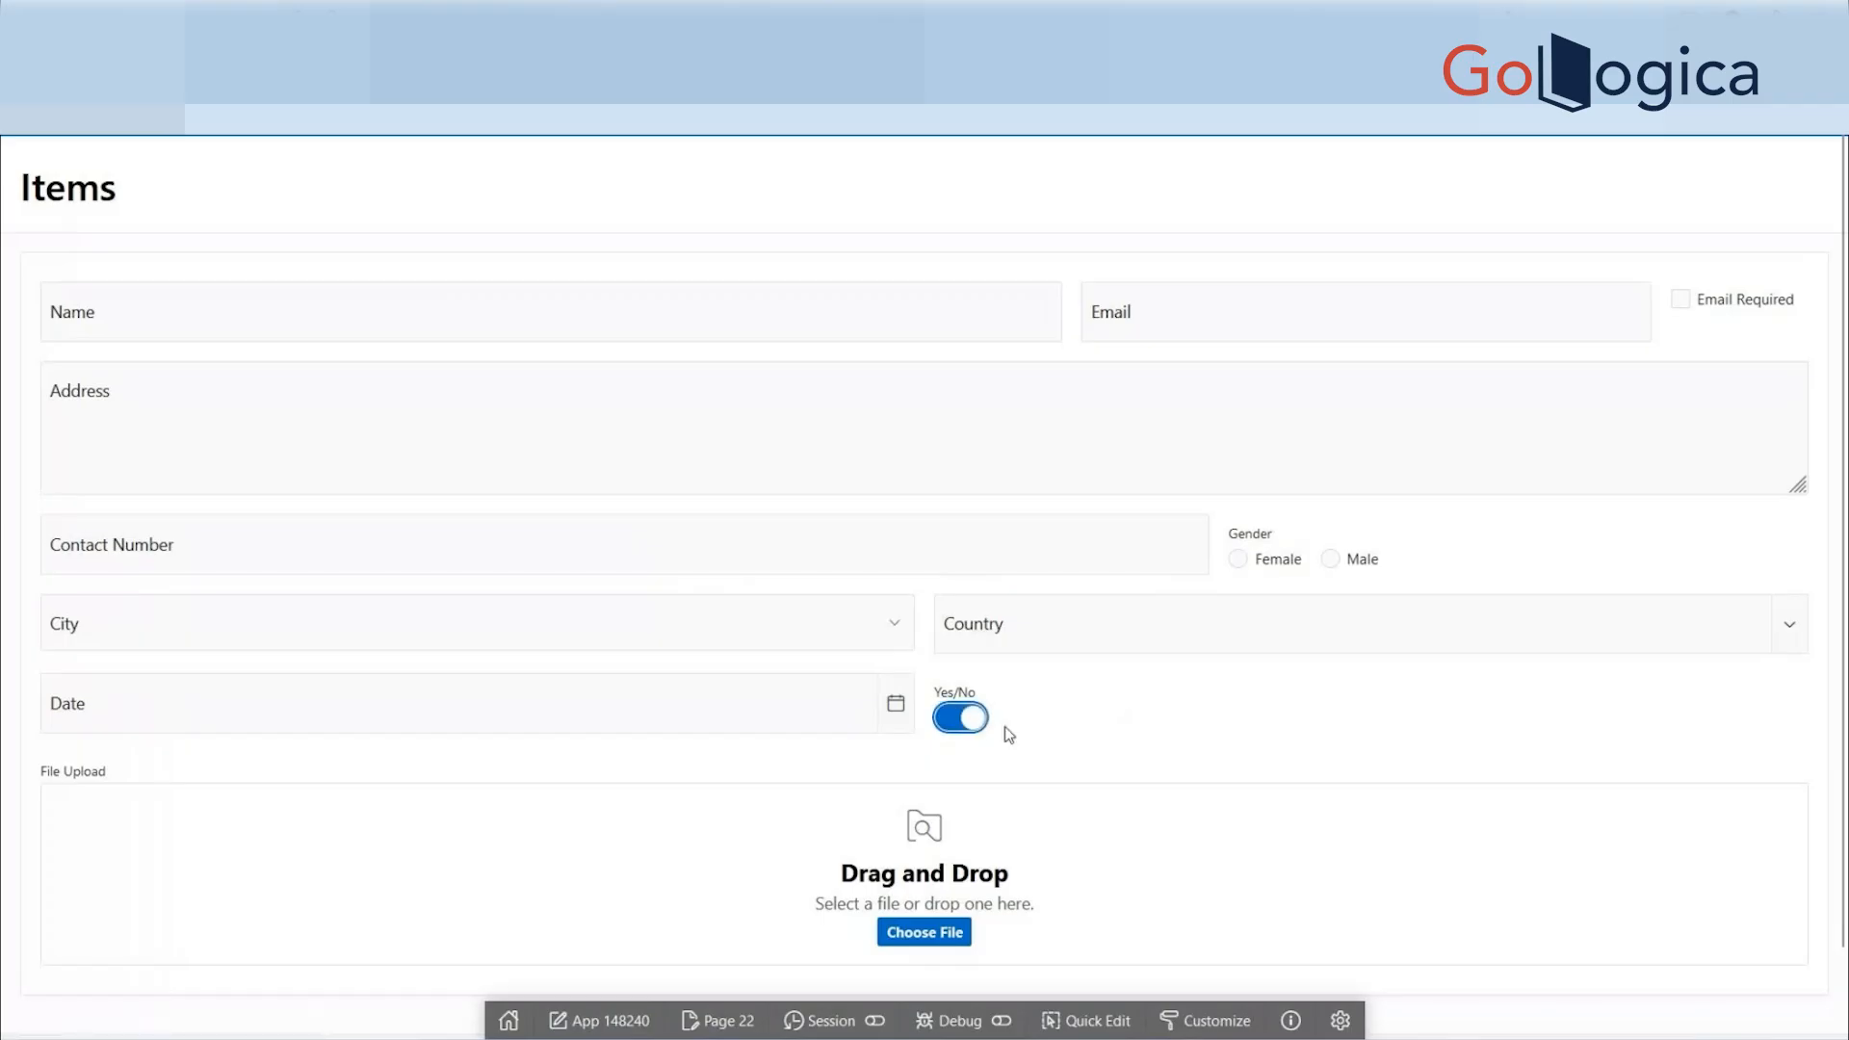
left_click(972, 724)
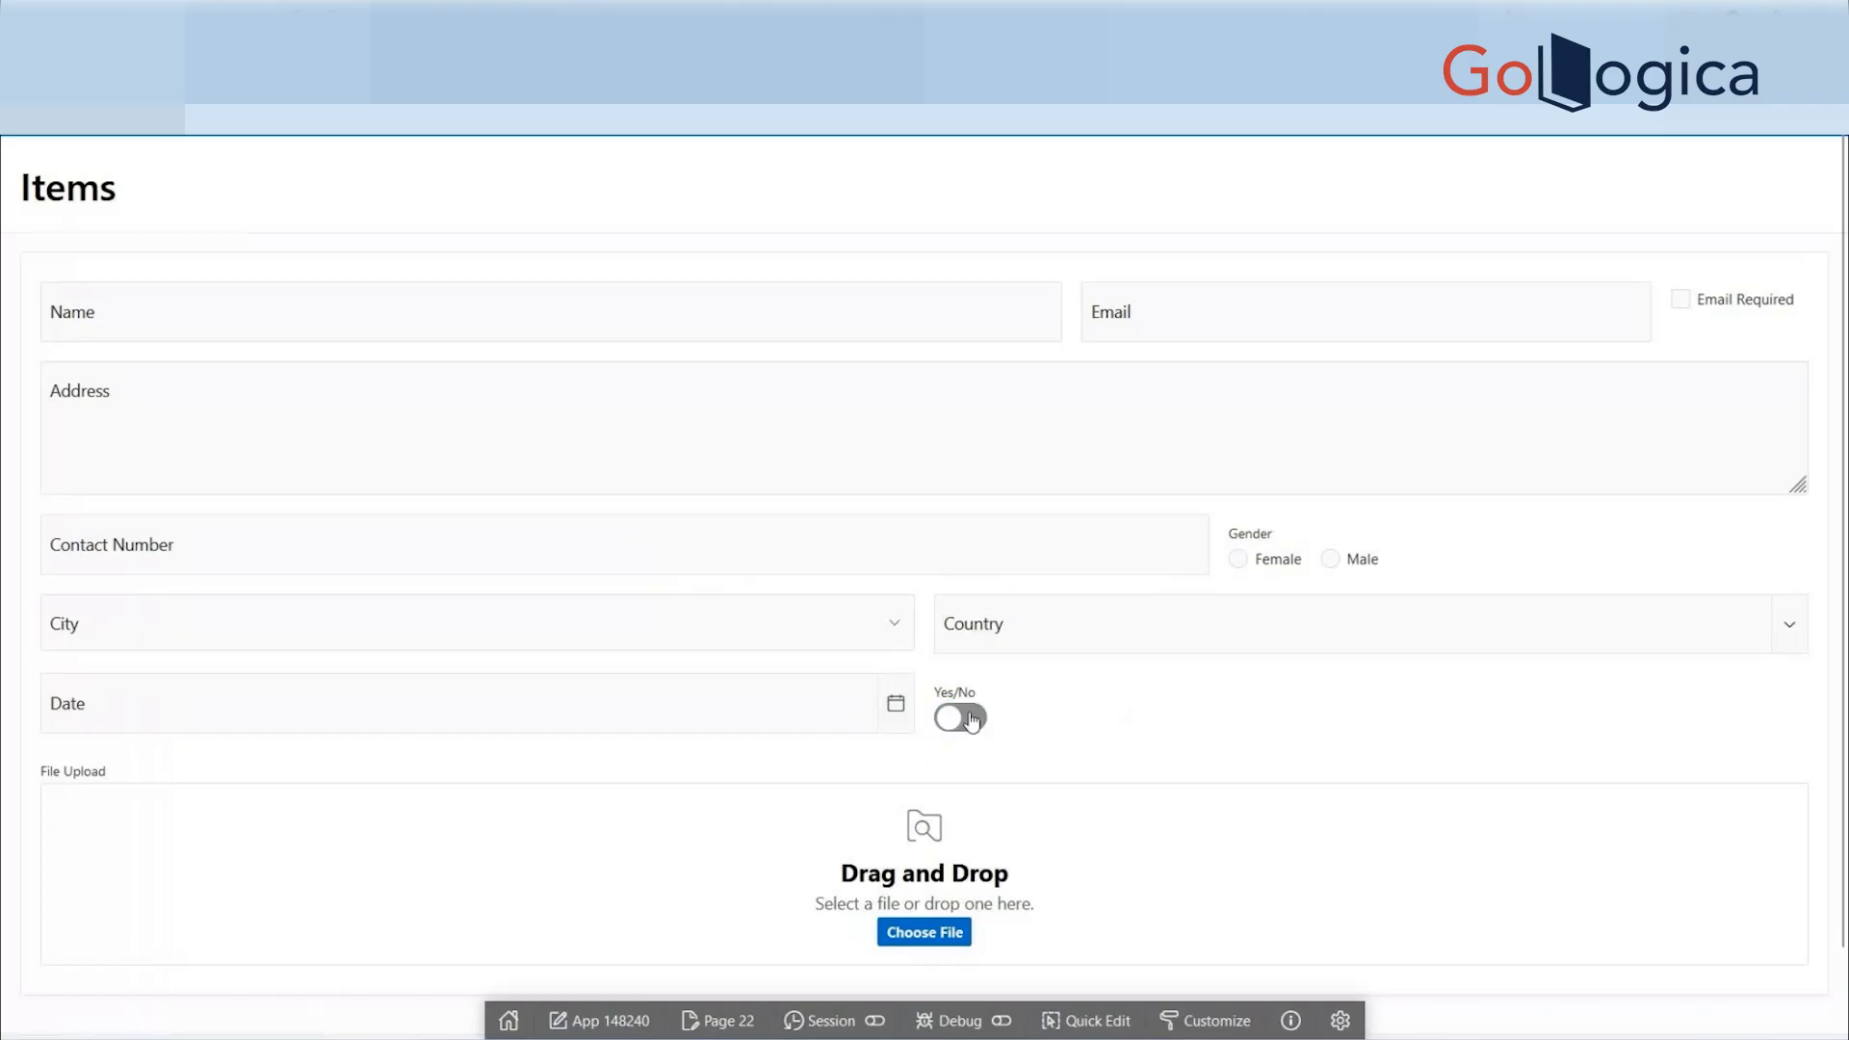
left_click(972, 721)
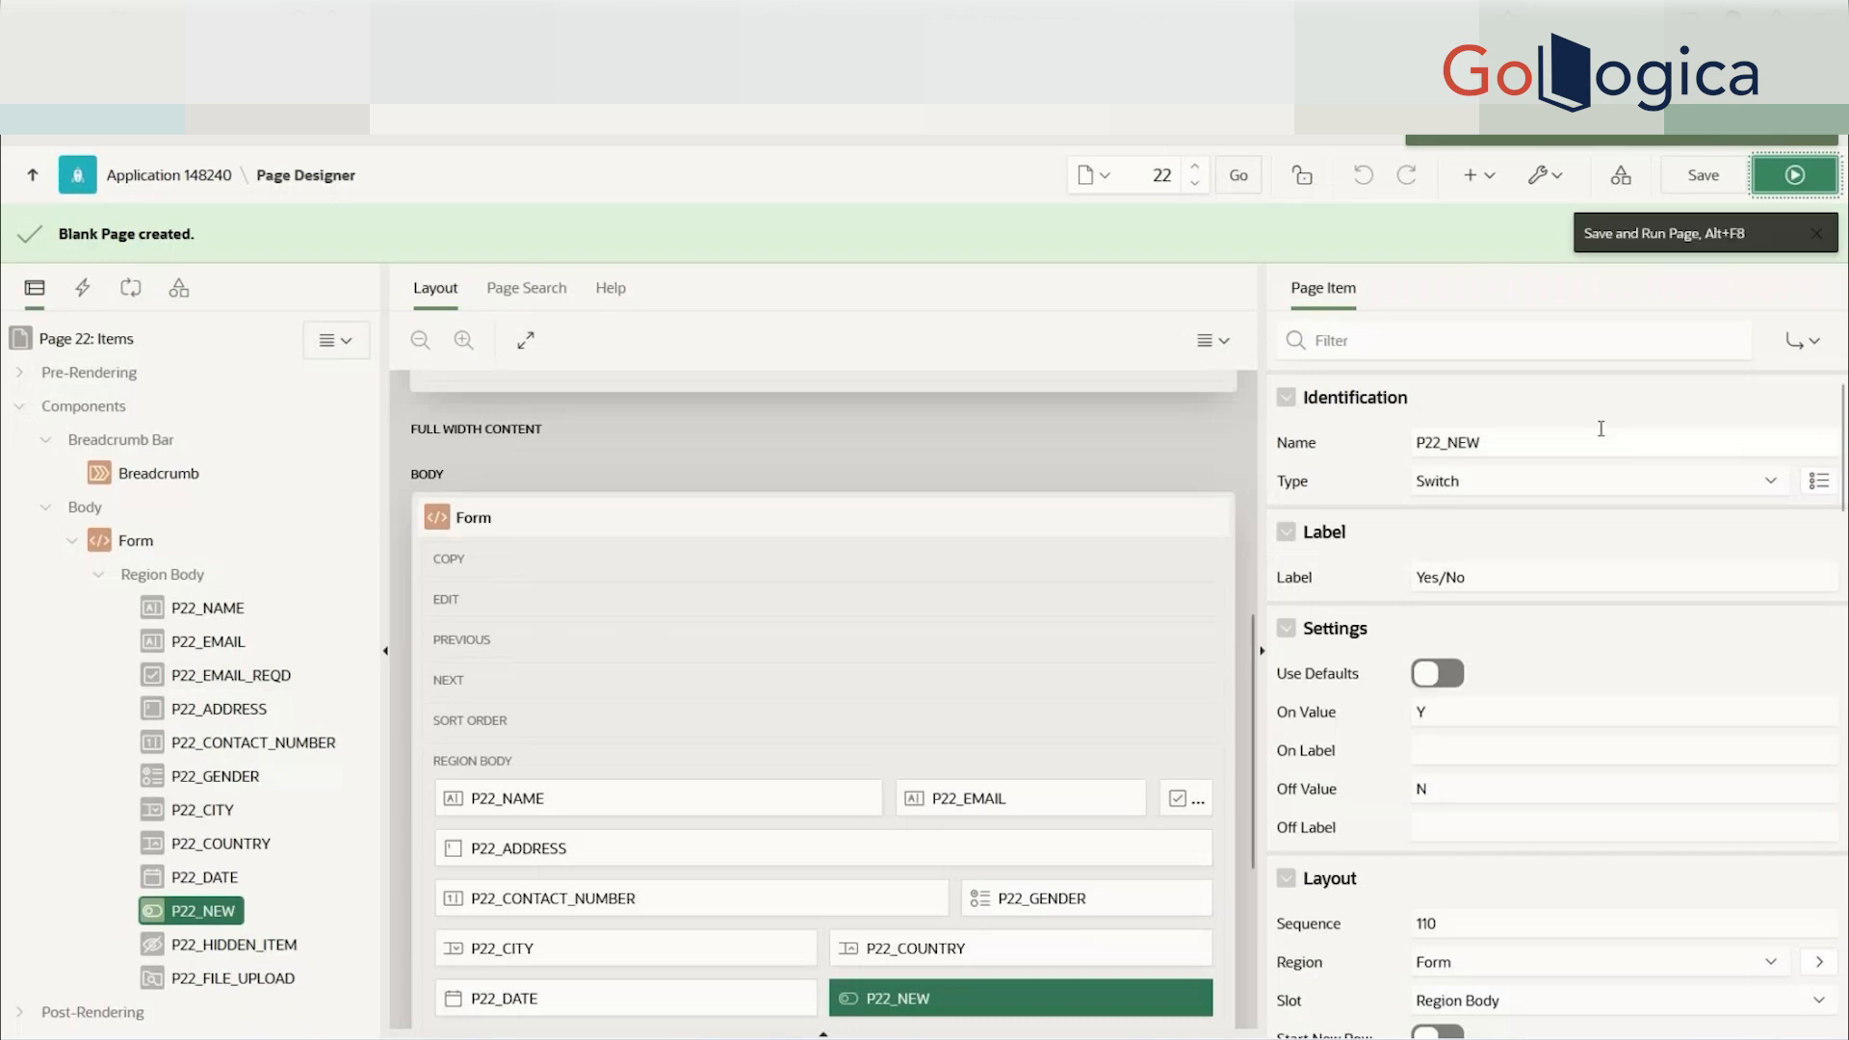
- Browse the available item types for P22_NEW in the Page Designer, keeping Switch as its type
left_click(1511, 480)
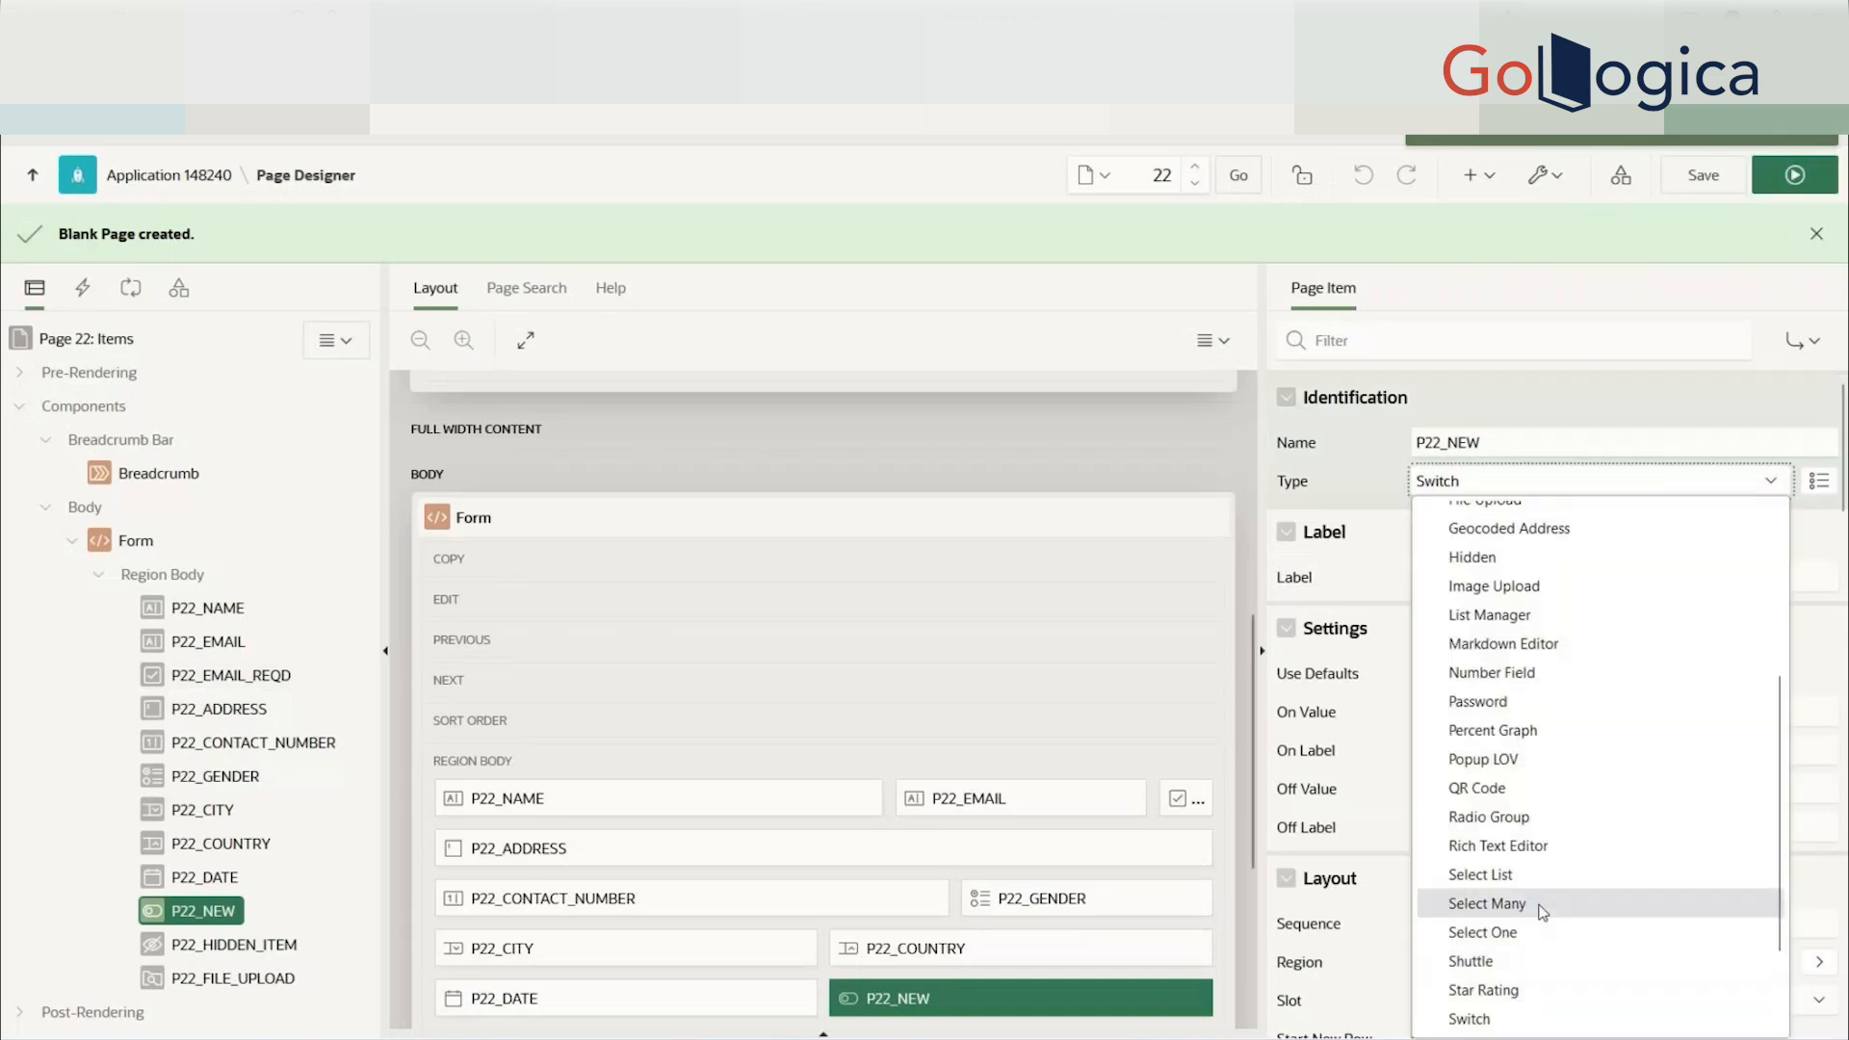
scroll(1550, 999, "down", 2)
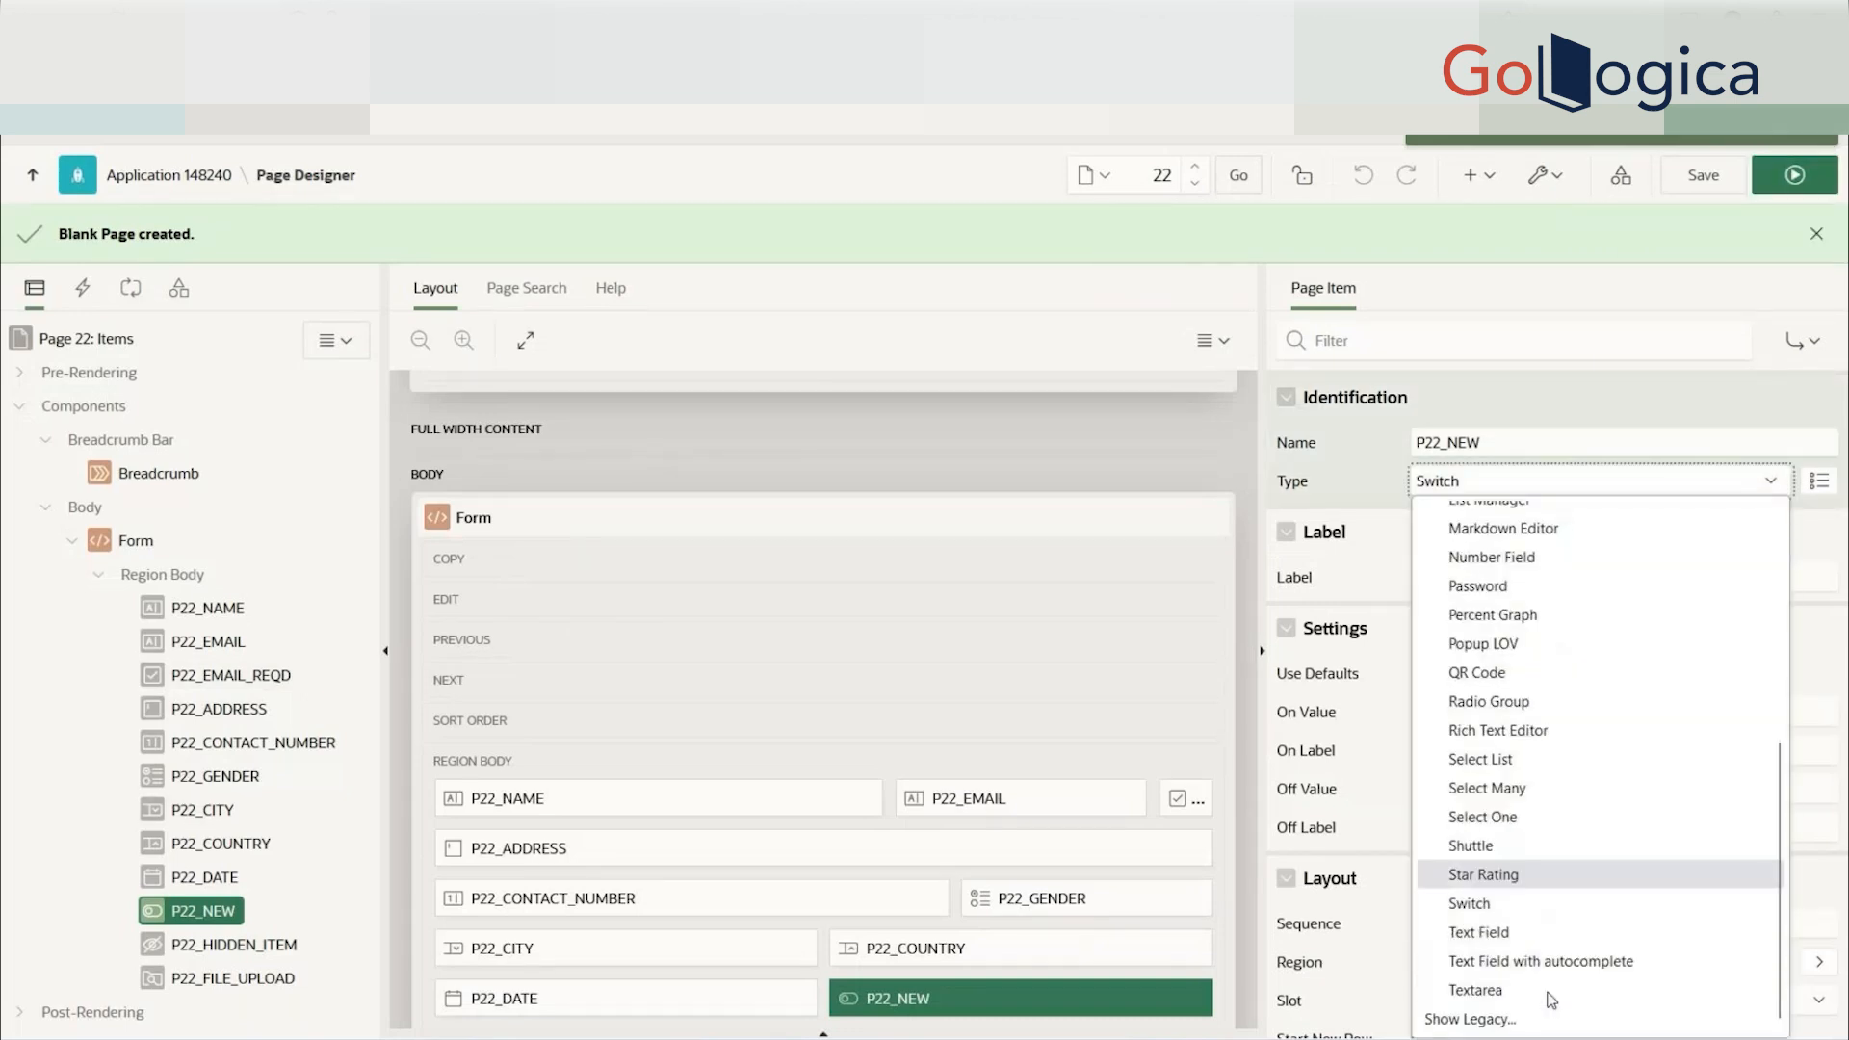
scroll(1537, 979, "up", 3)
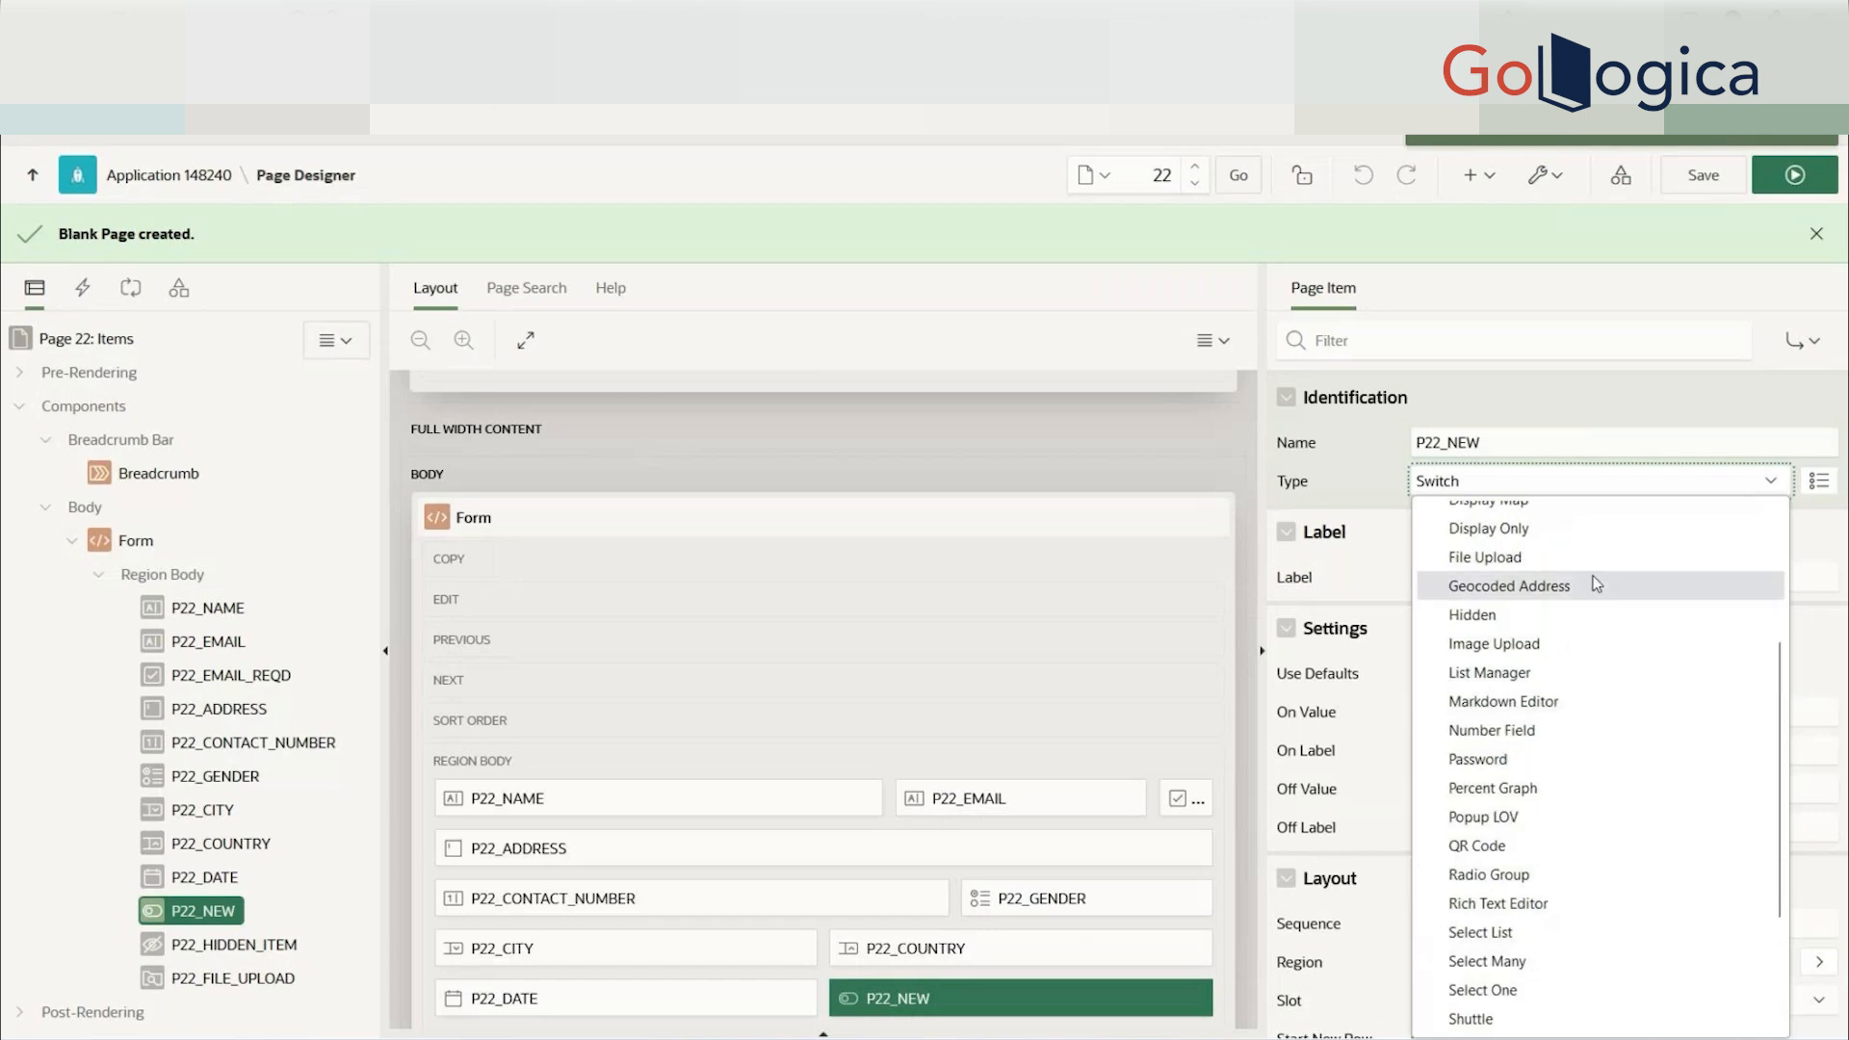
scroll(1548, 716, "up", 3)
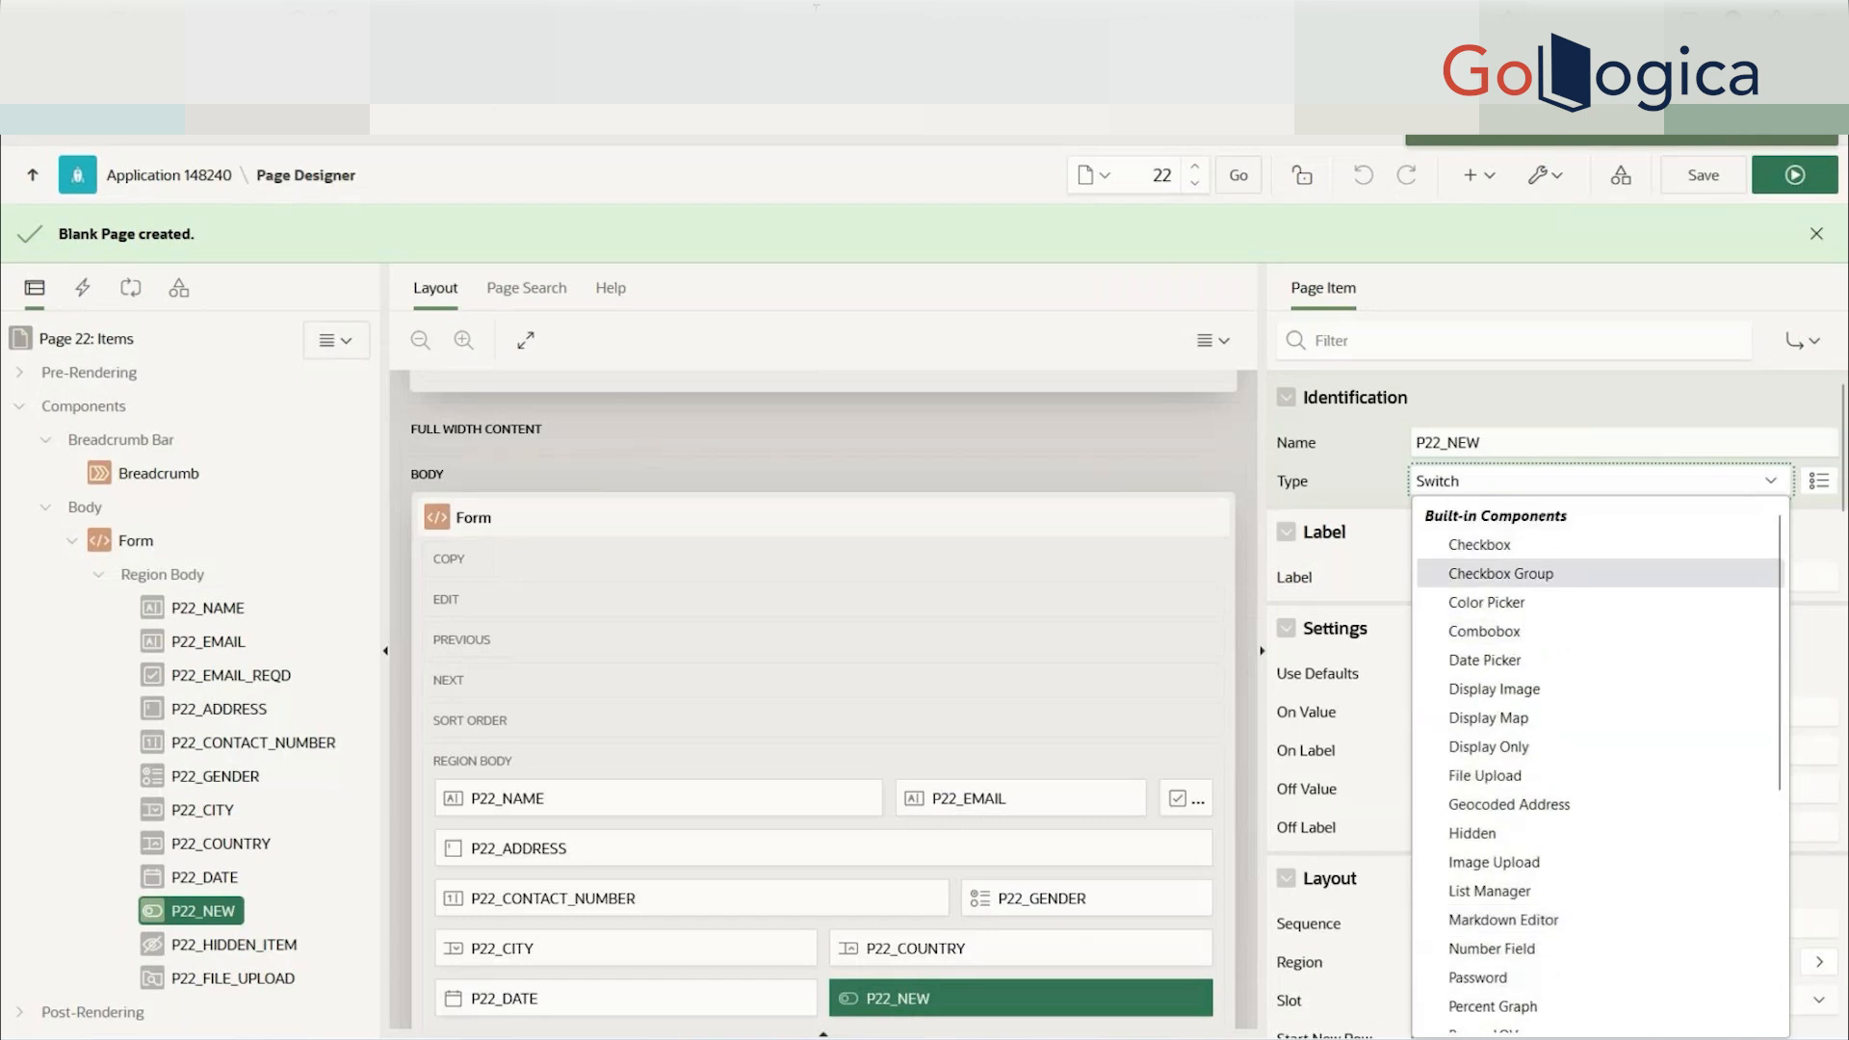
key("Escape")
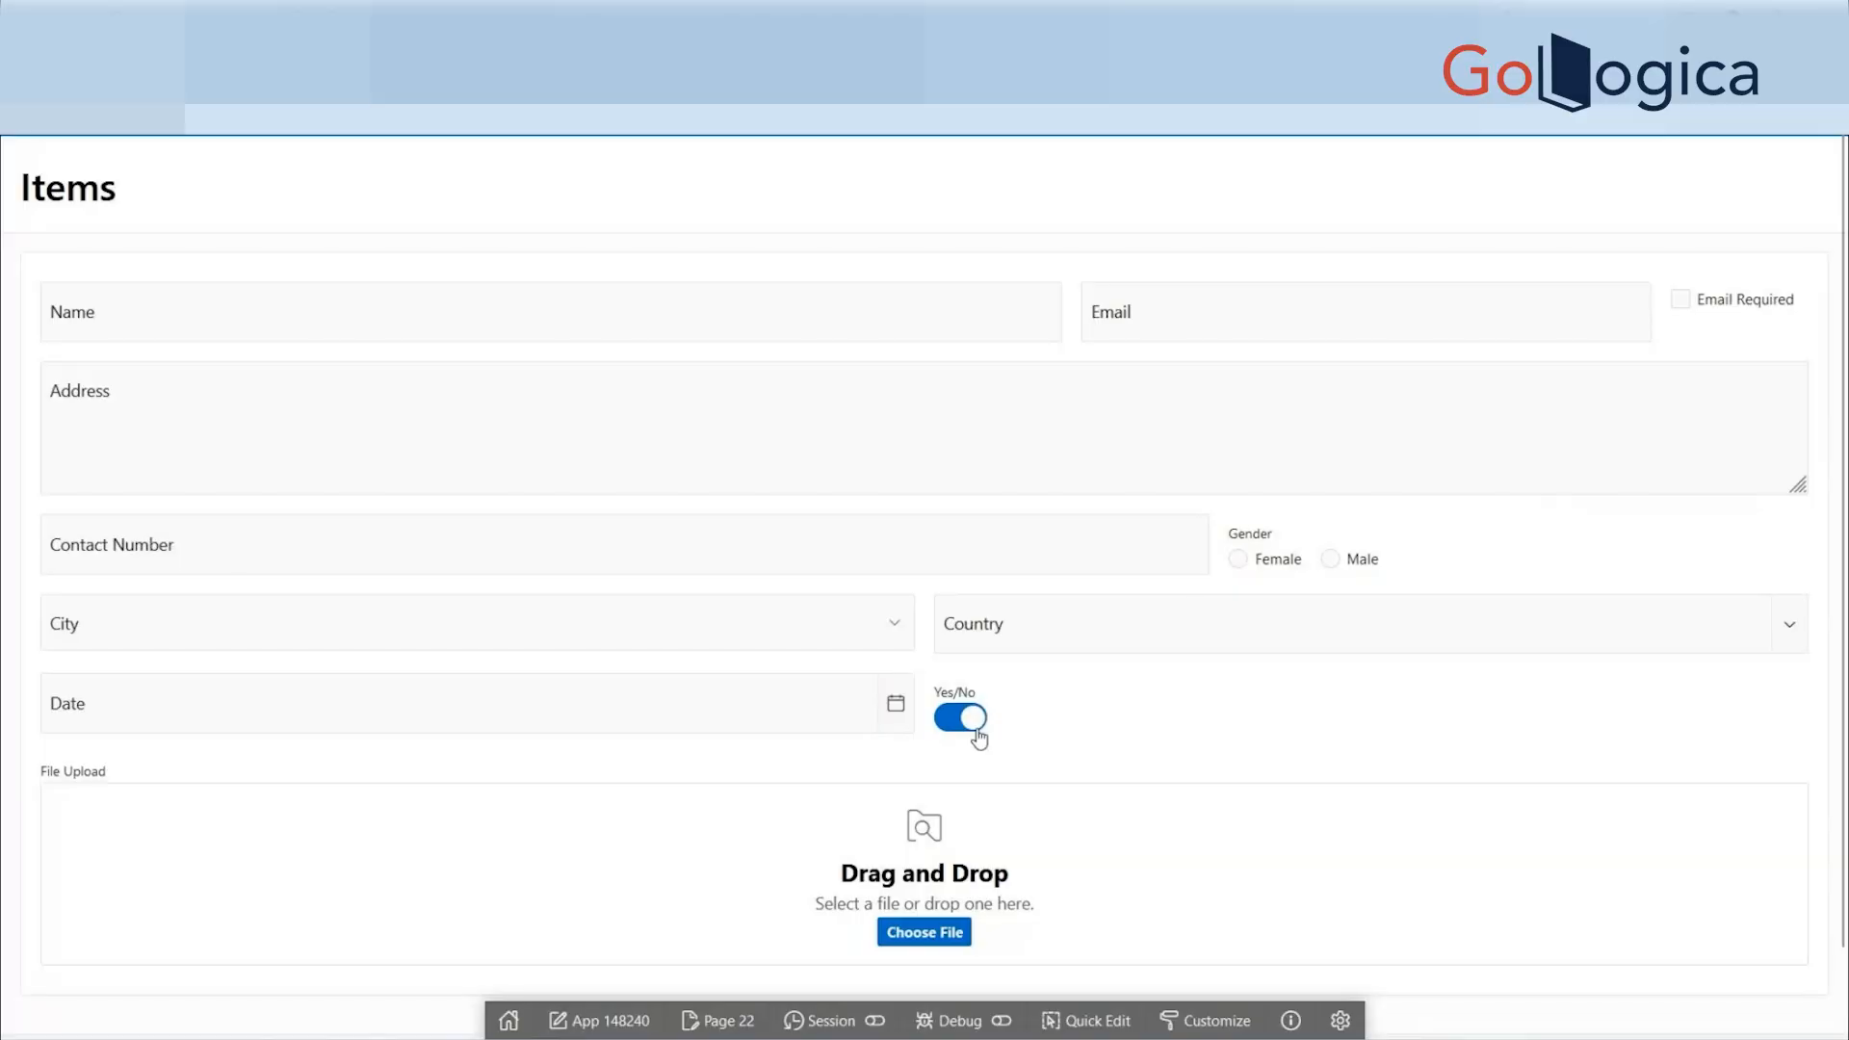
- Check the Name, Address, City and File Upload items on the running Items page, cancelling the file chooser
left_click(382, 437)
left_click(327, 315)
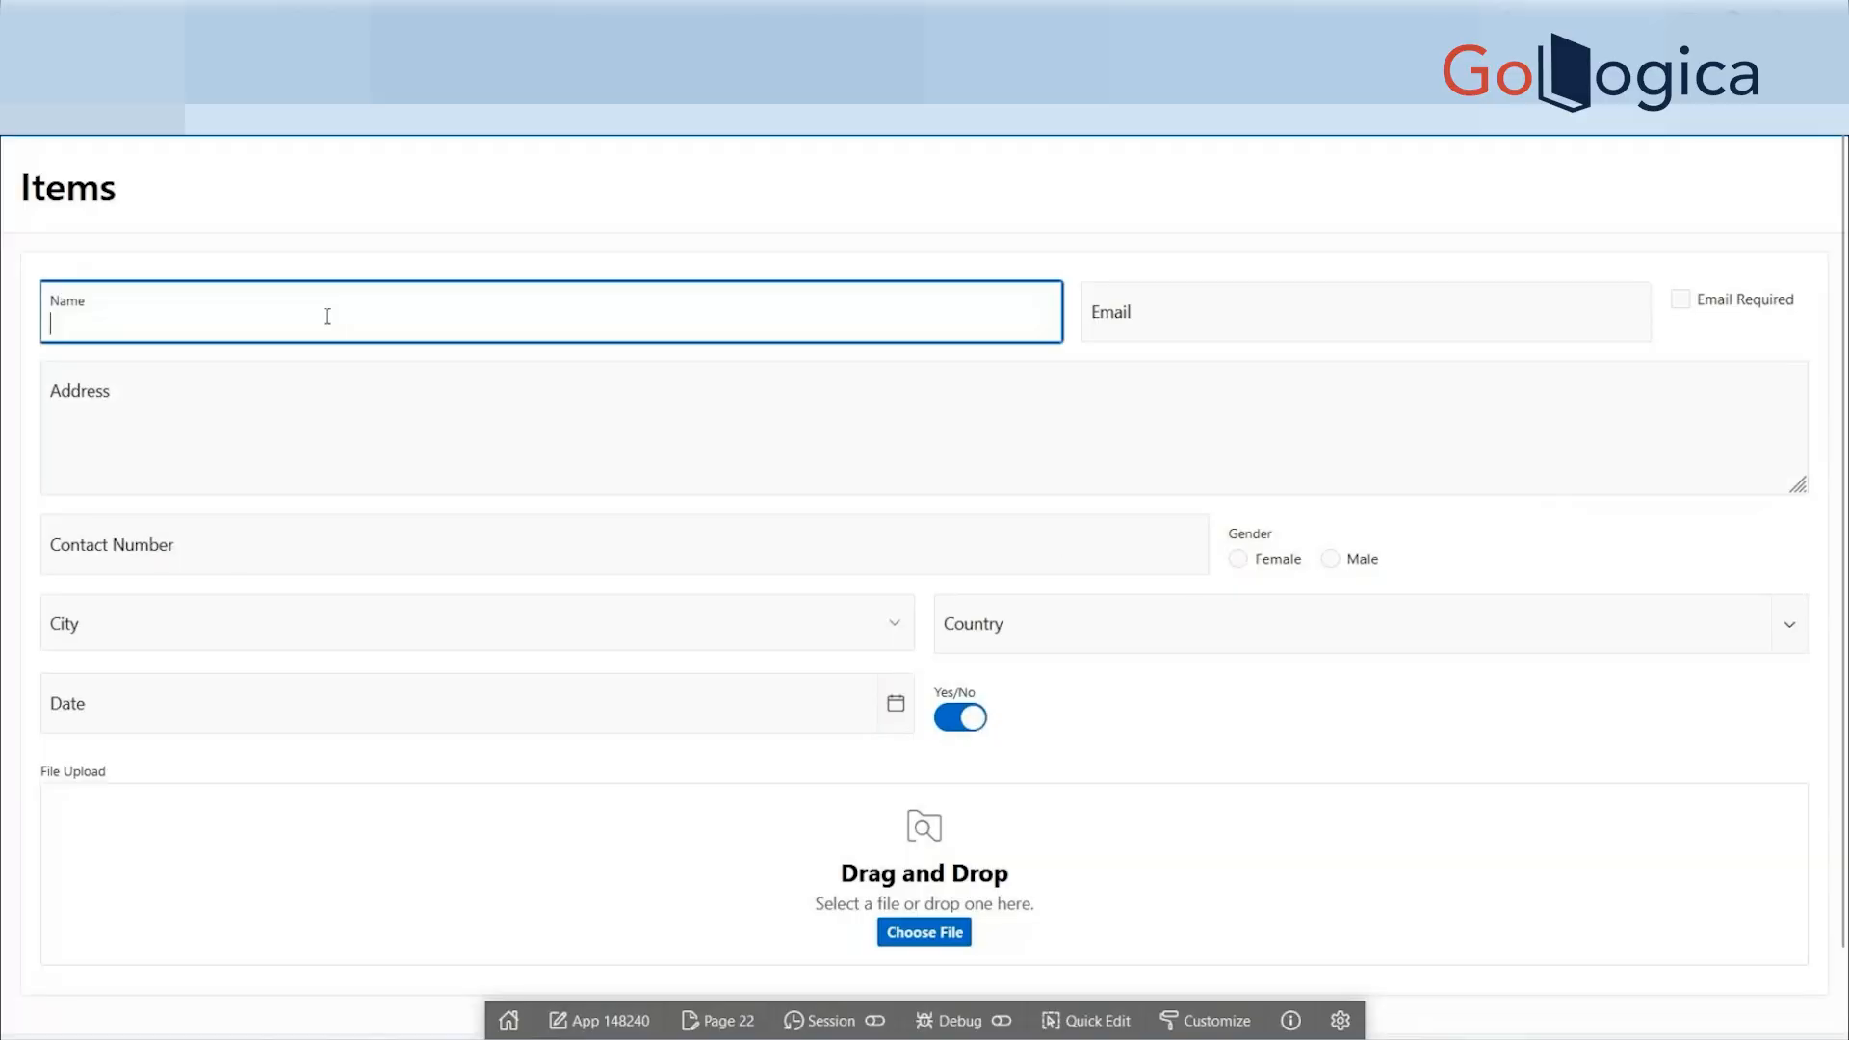
left_click(310, 431)
left_click(245, 610)
left_click(245, 611)
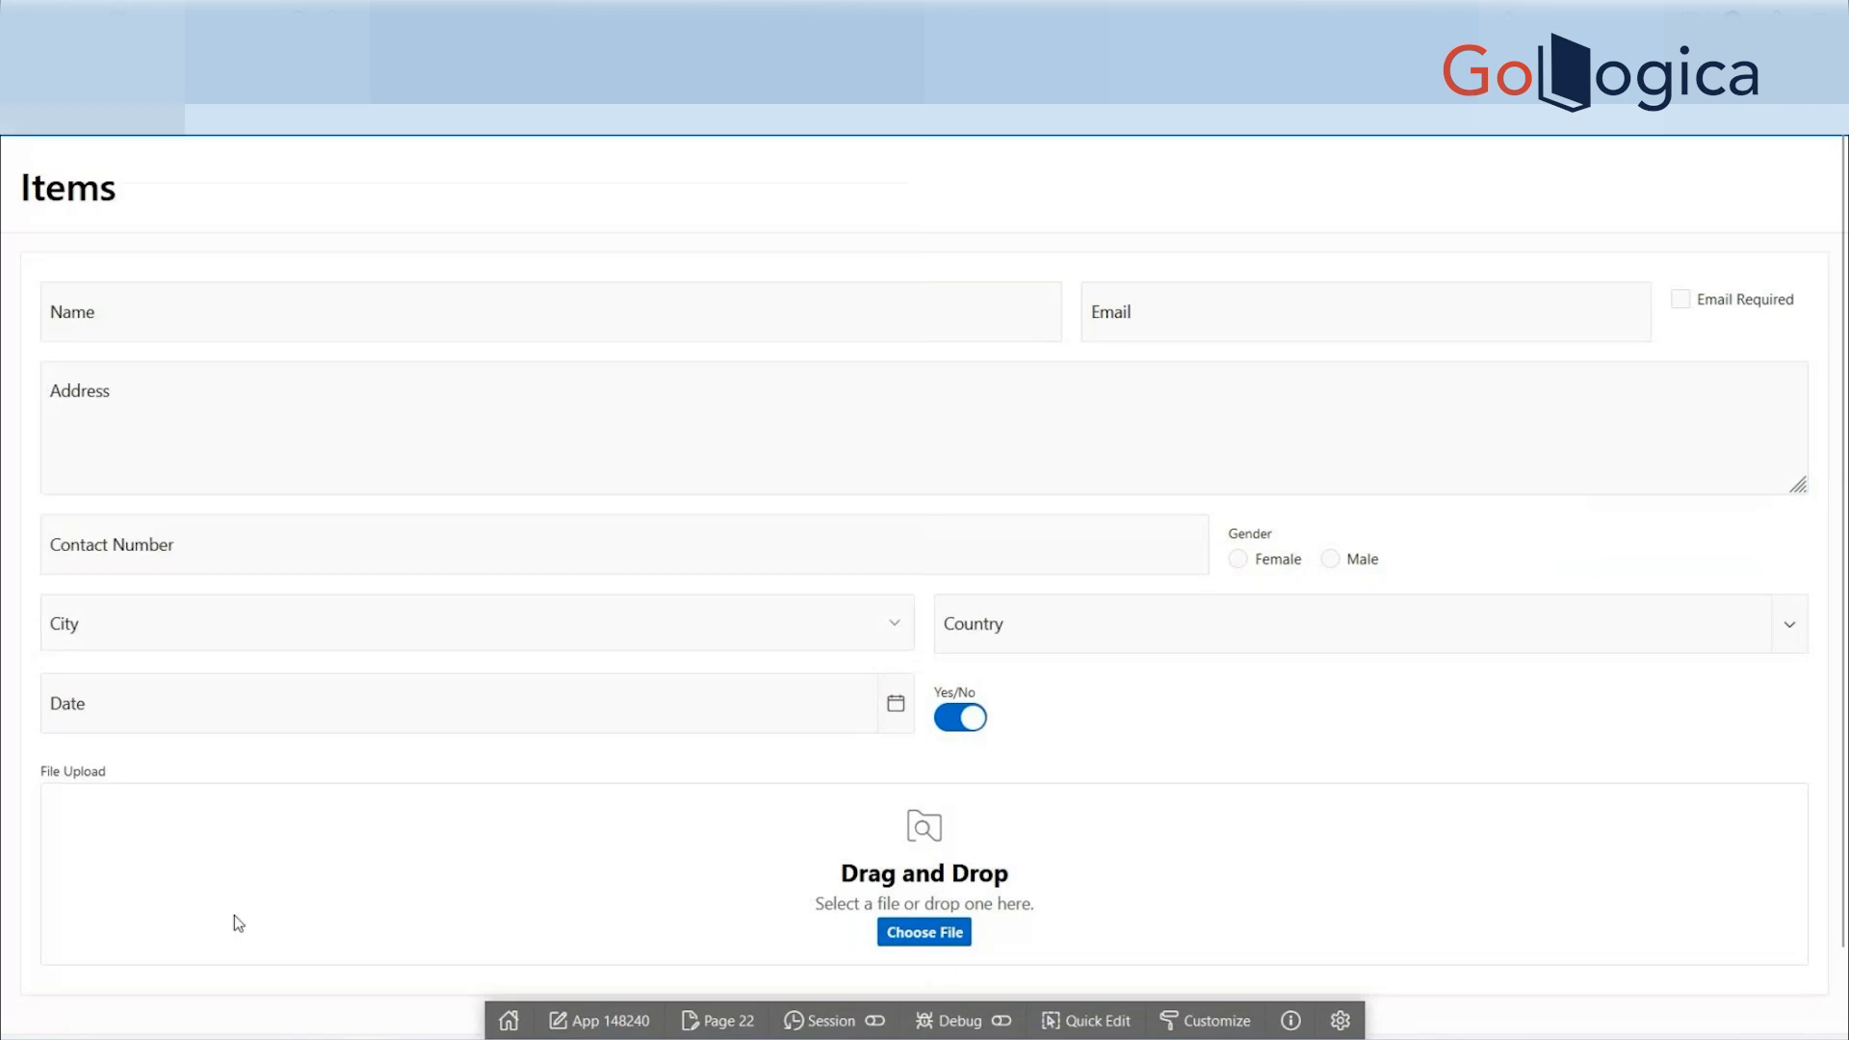
left_click(823, 891)
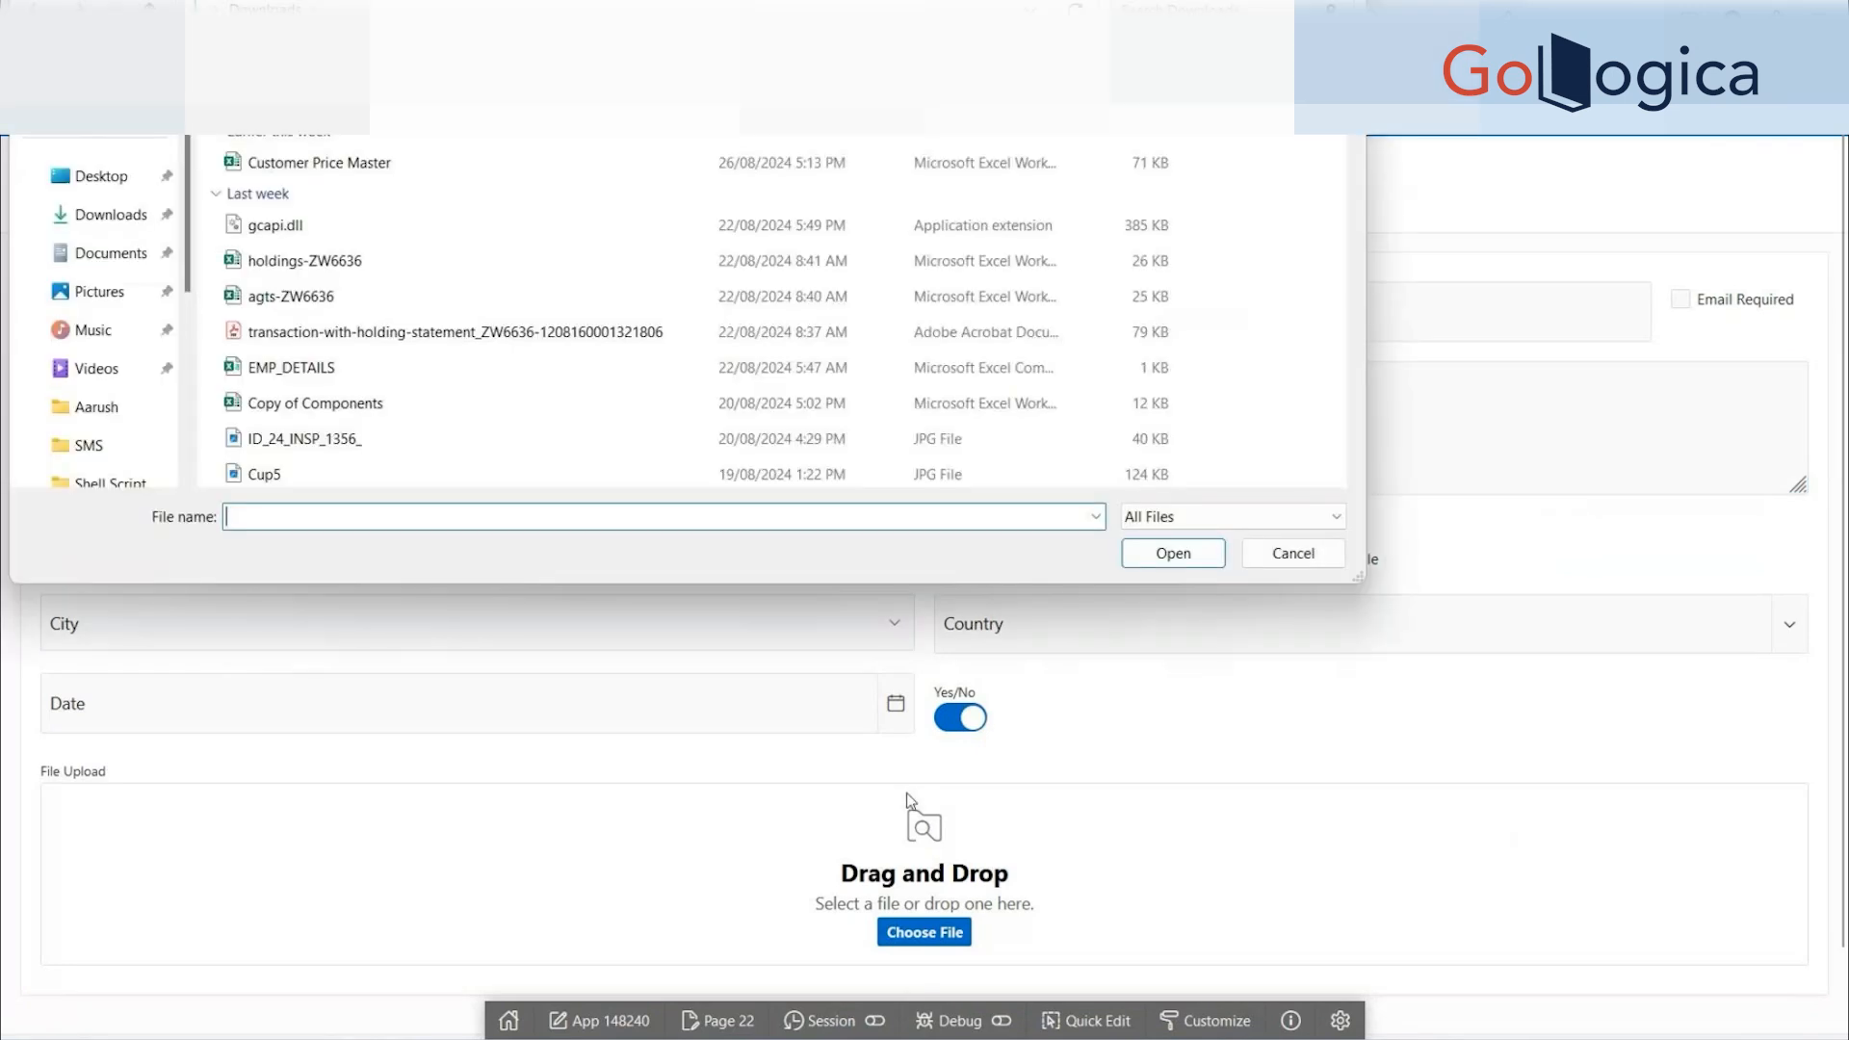
left_click(1291, 551)
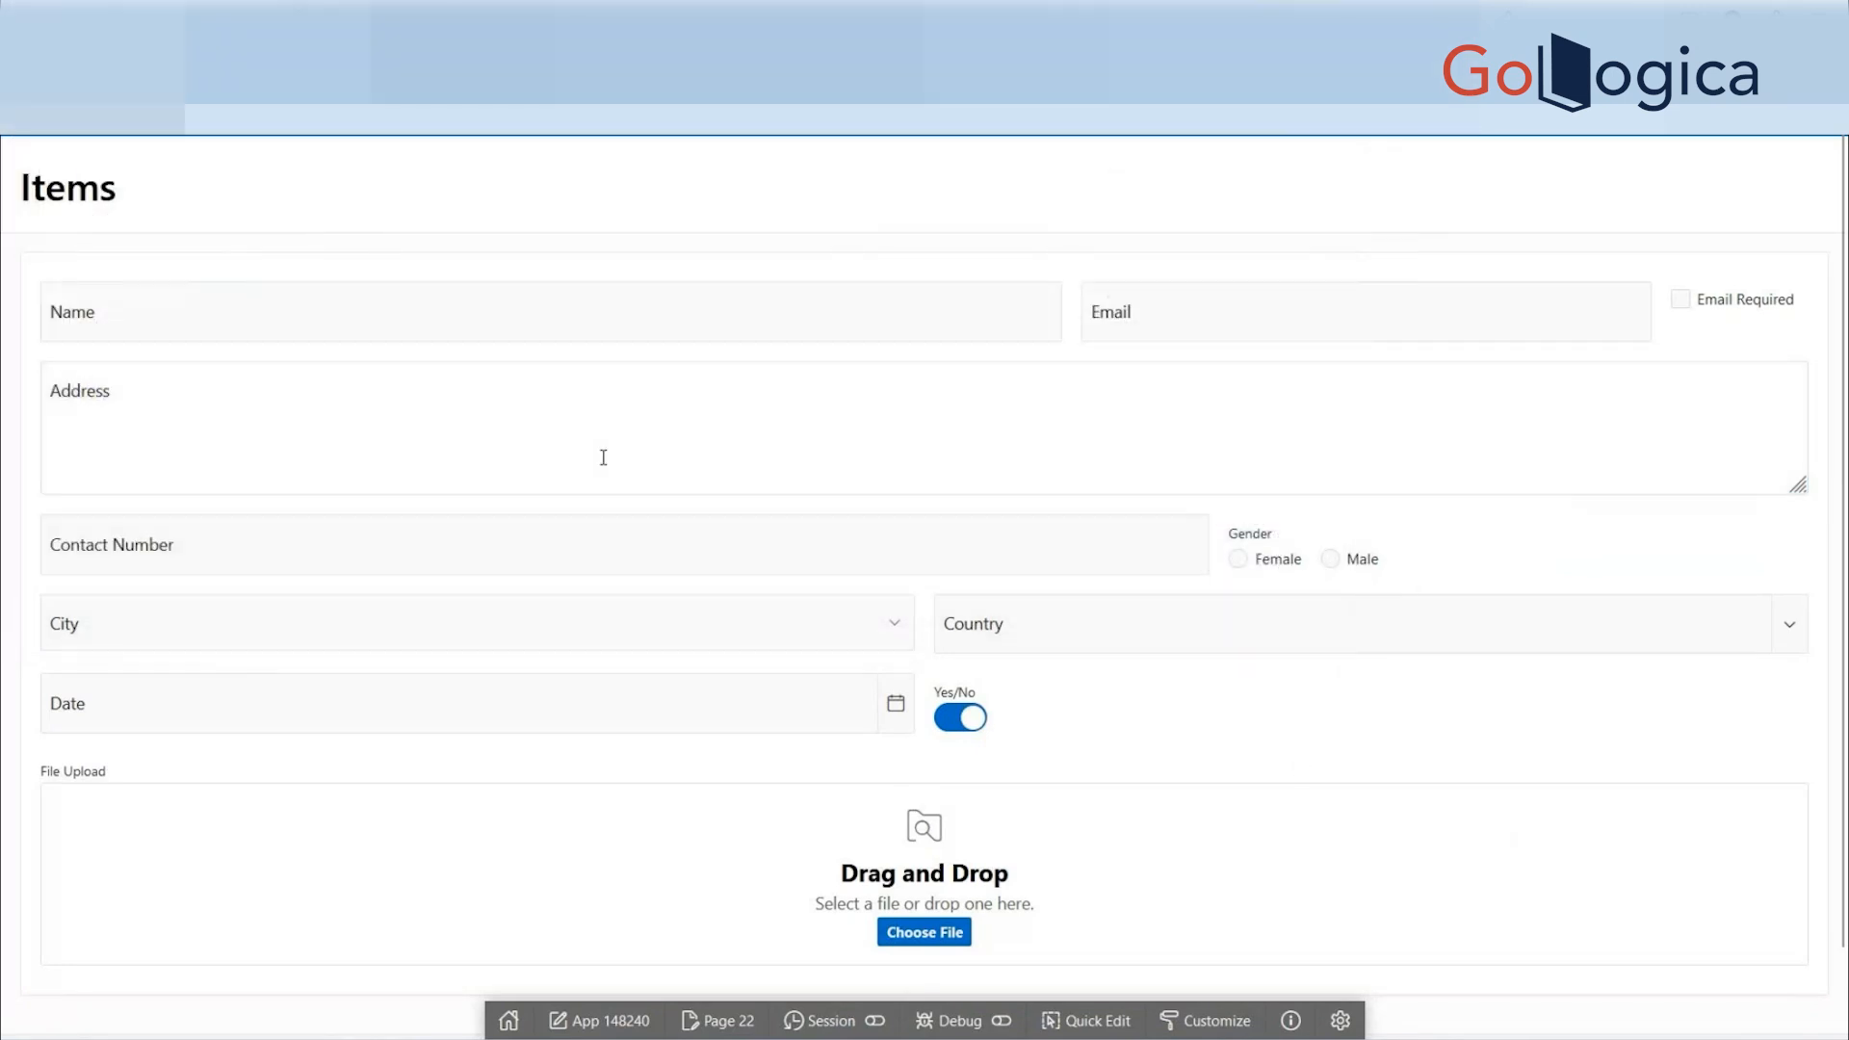
left_click_drag(136, 197, 13, 193)
left_click(111, 183)
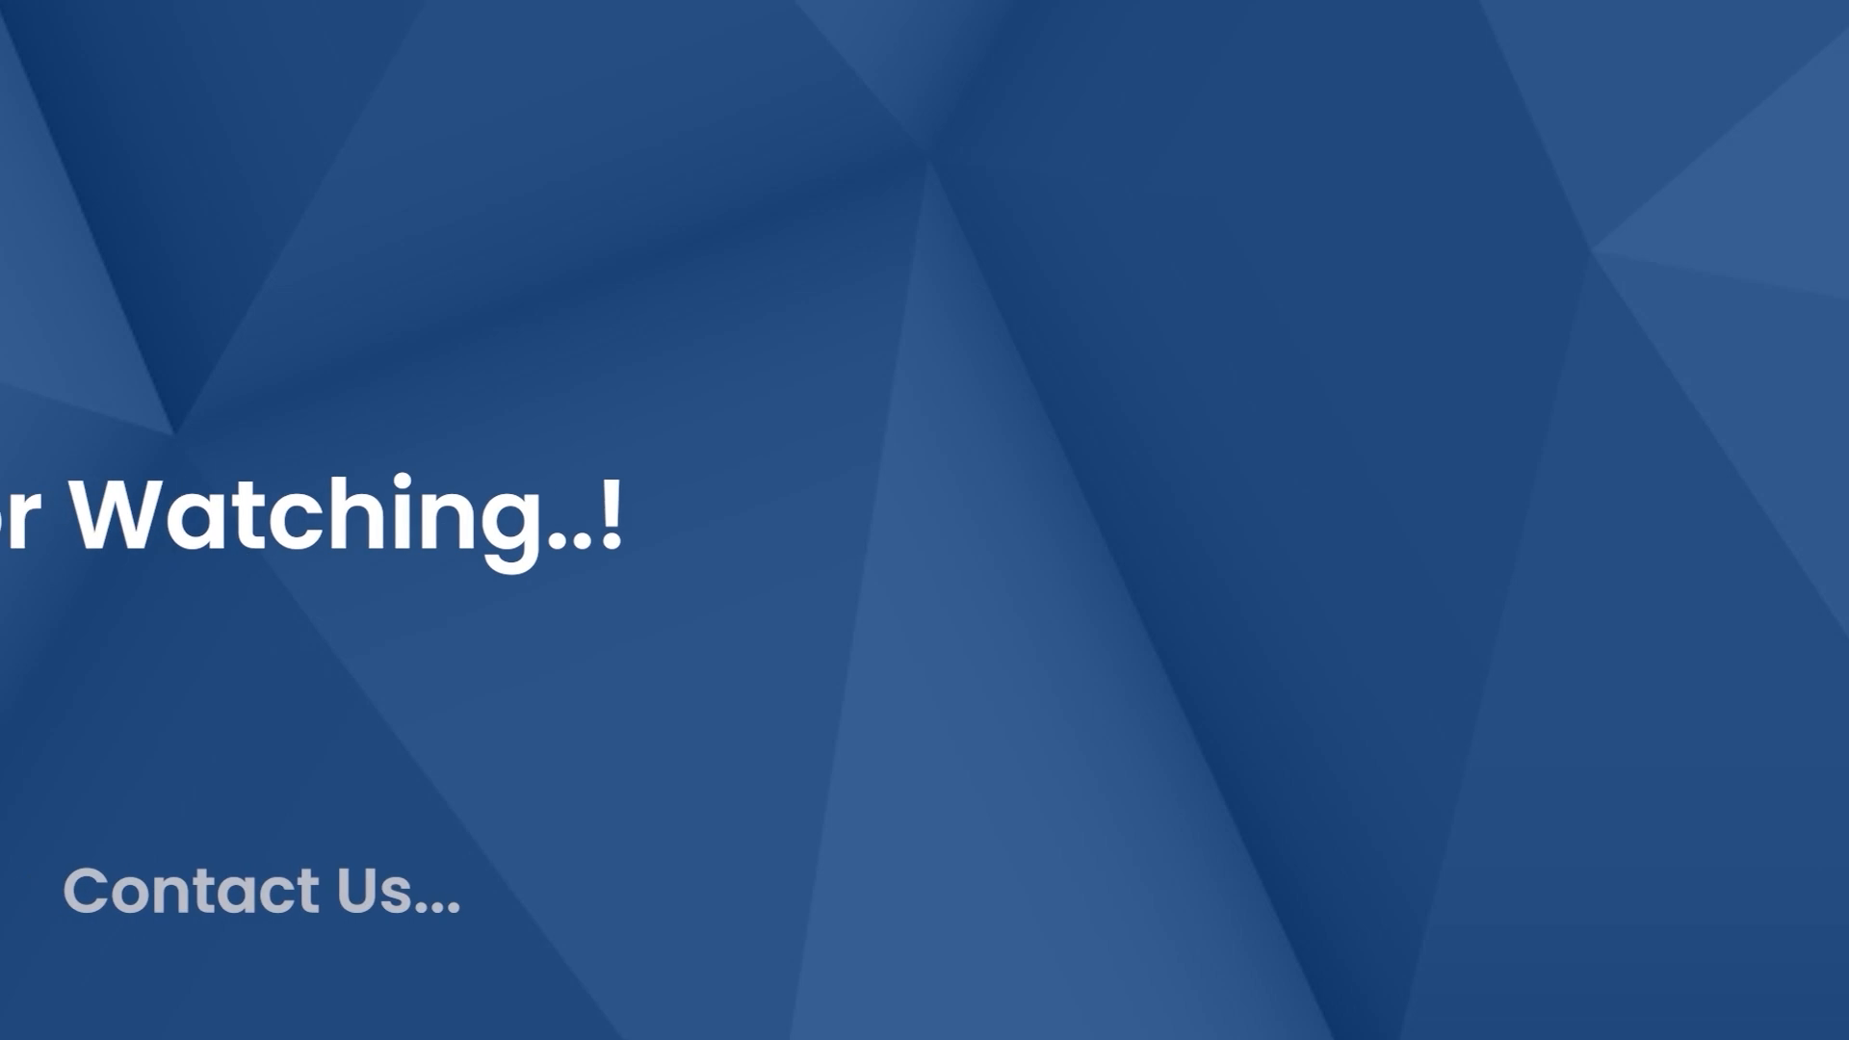